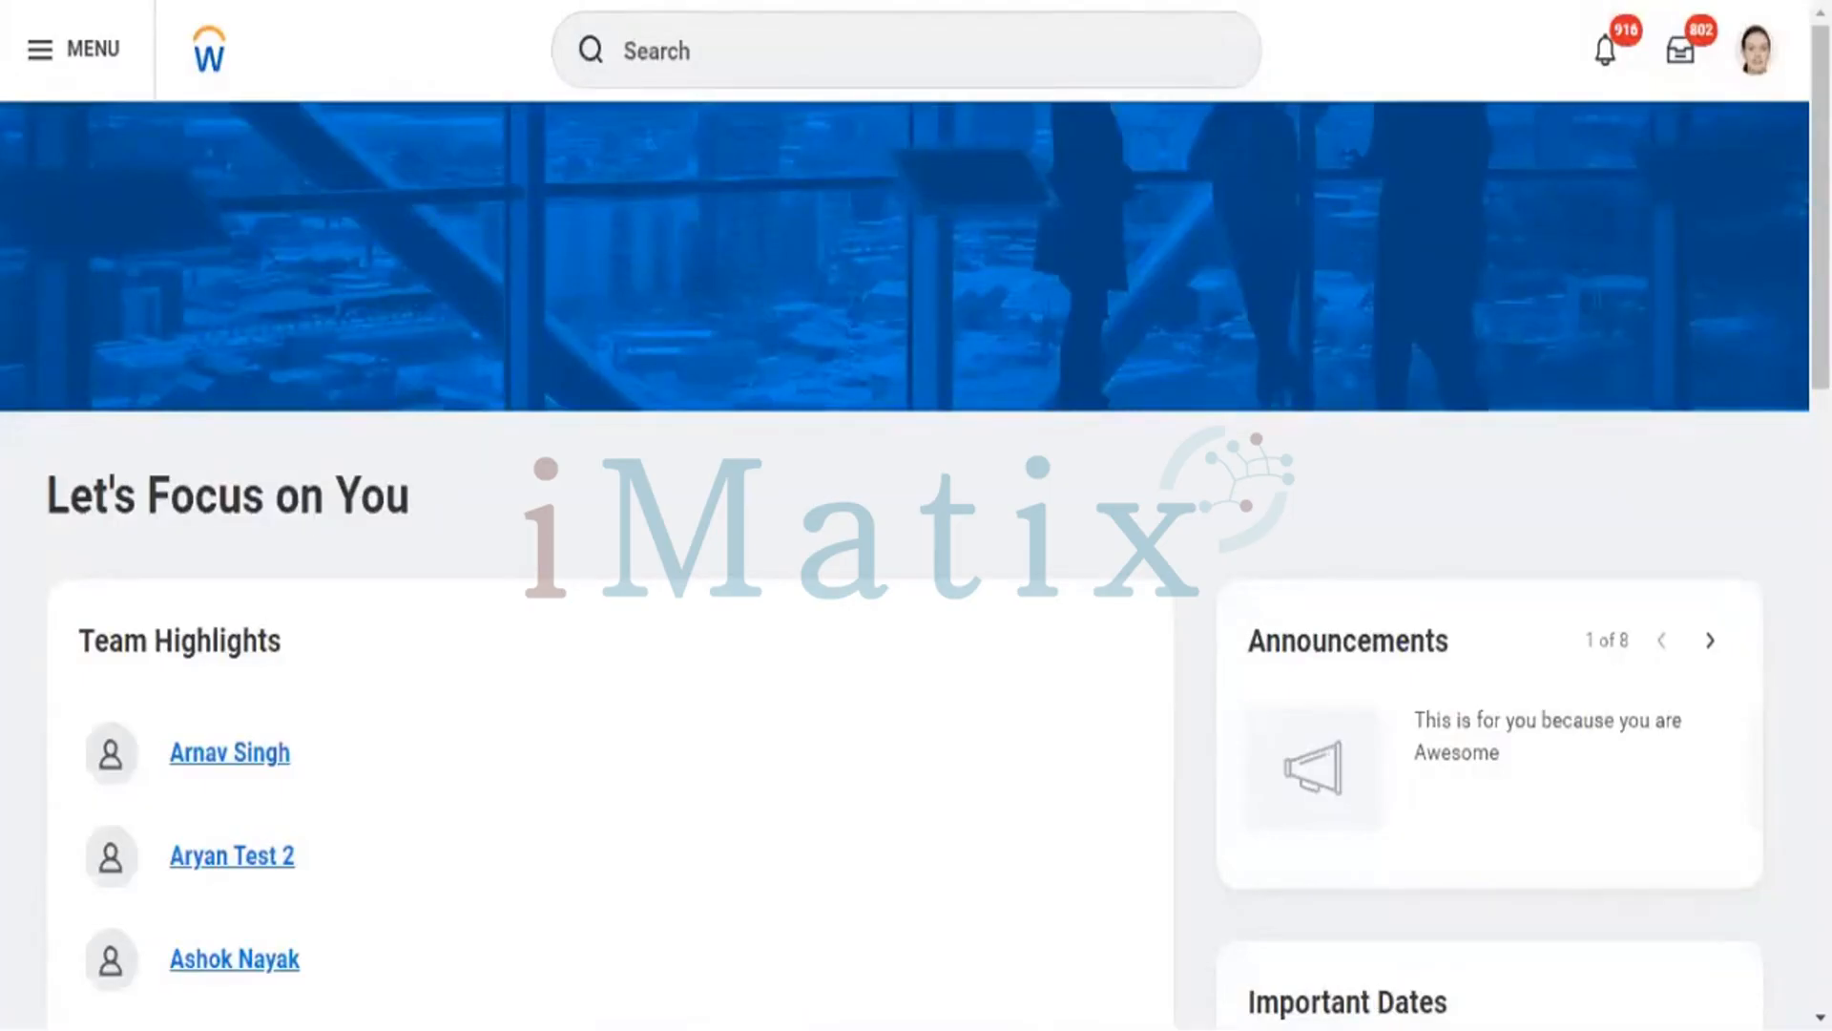
# - Find and open the Create Custom Report task
pyautogui.click(707, 68)
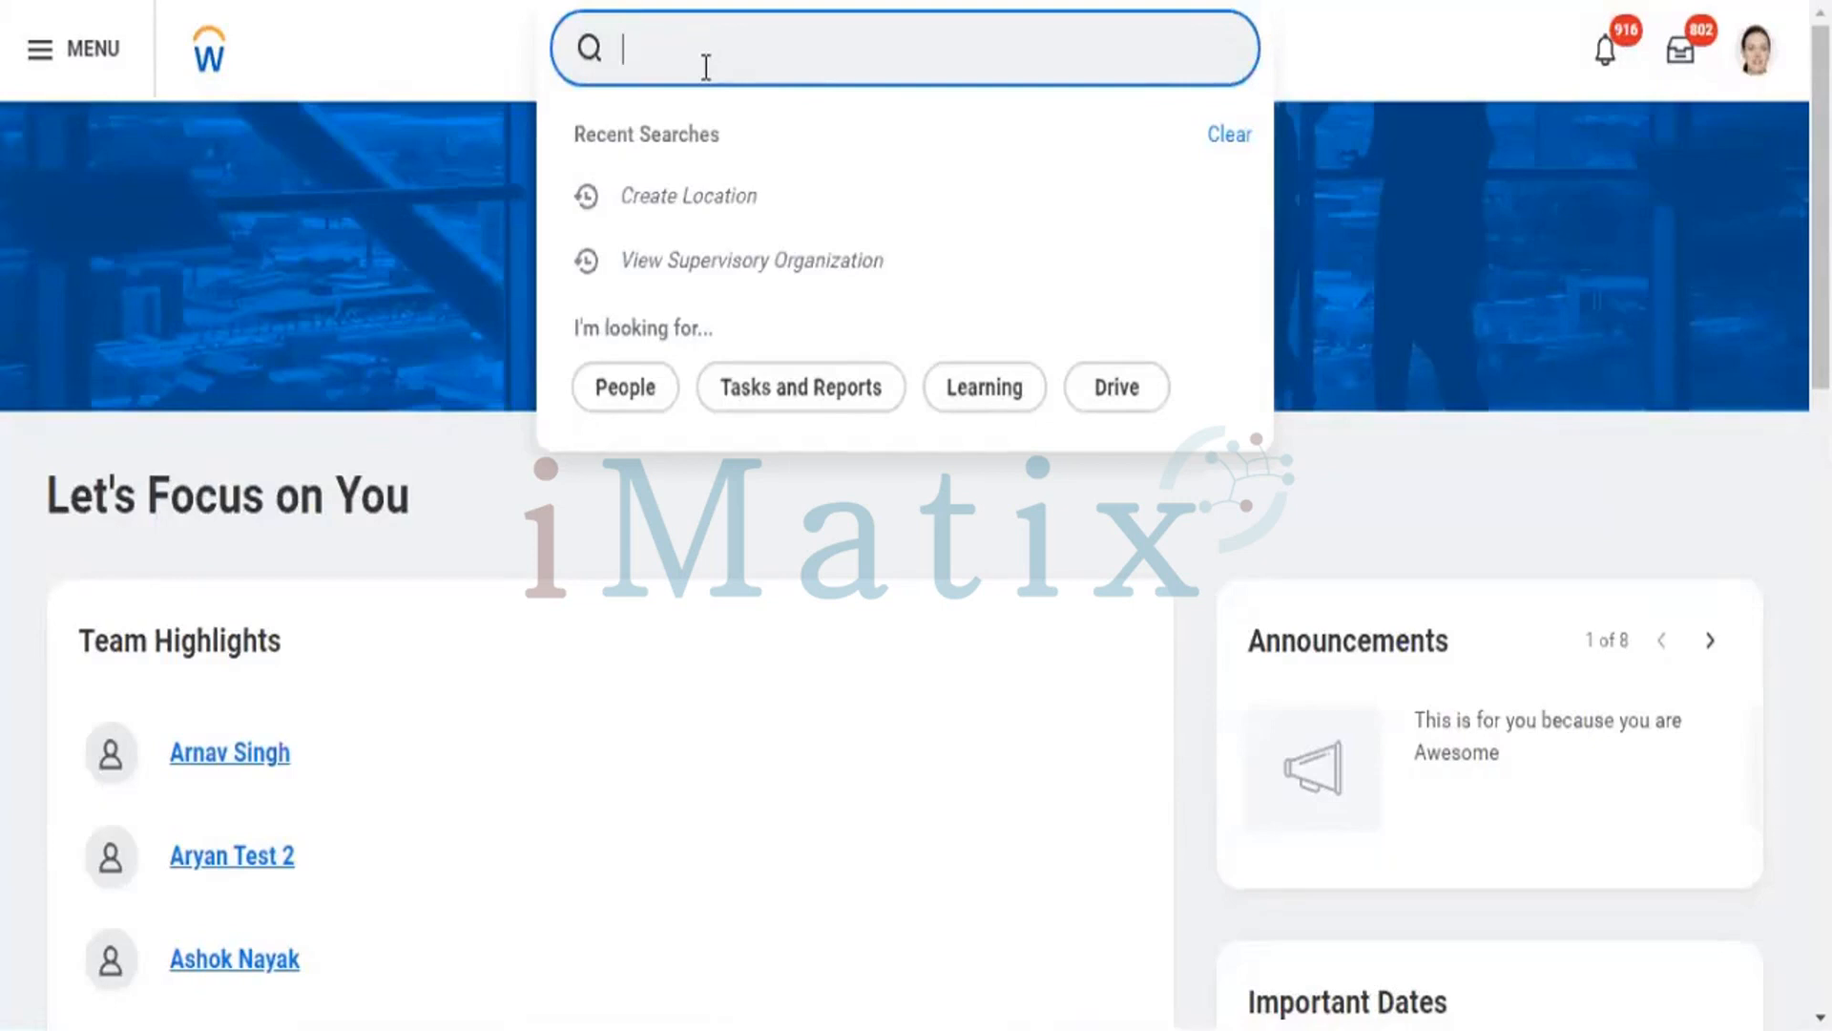
pyautogui.write('create cust')
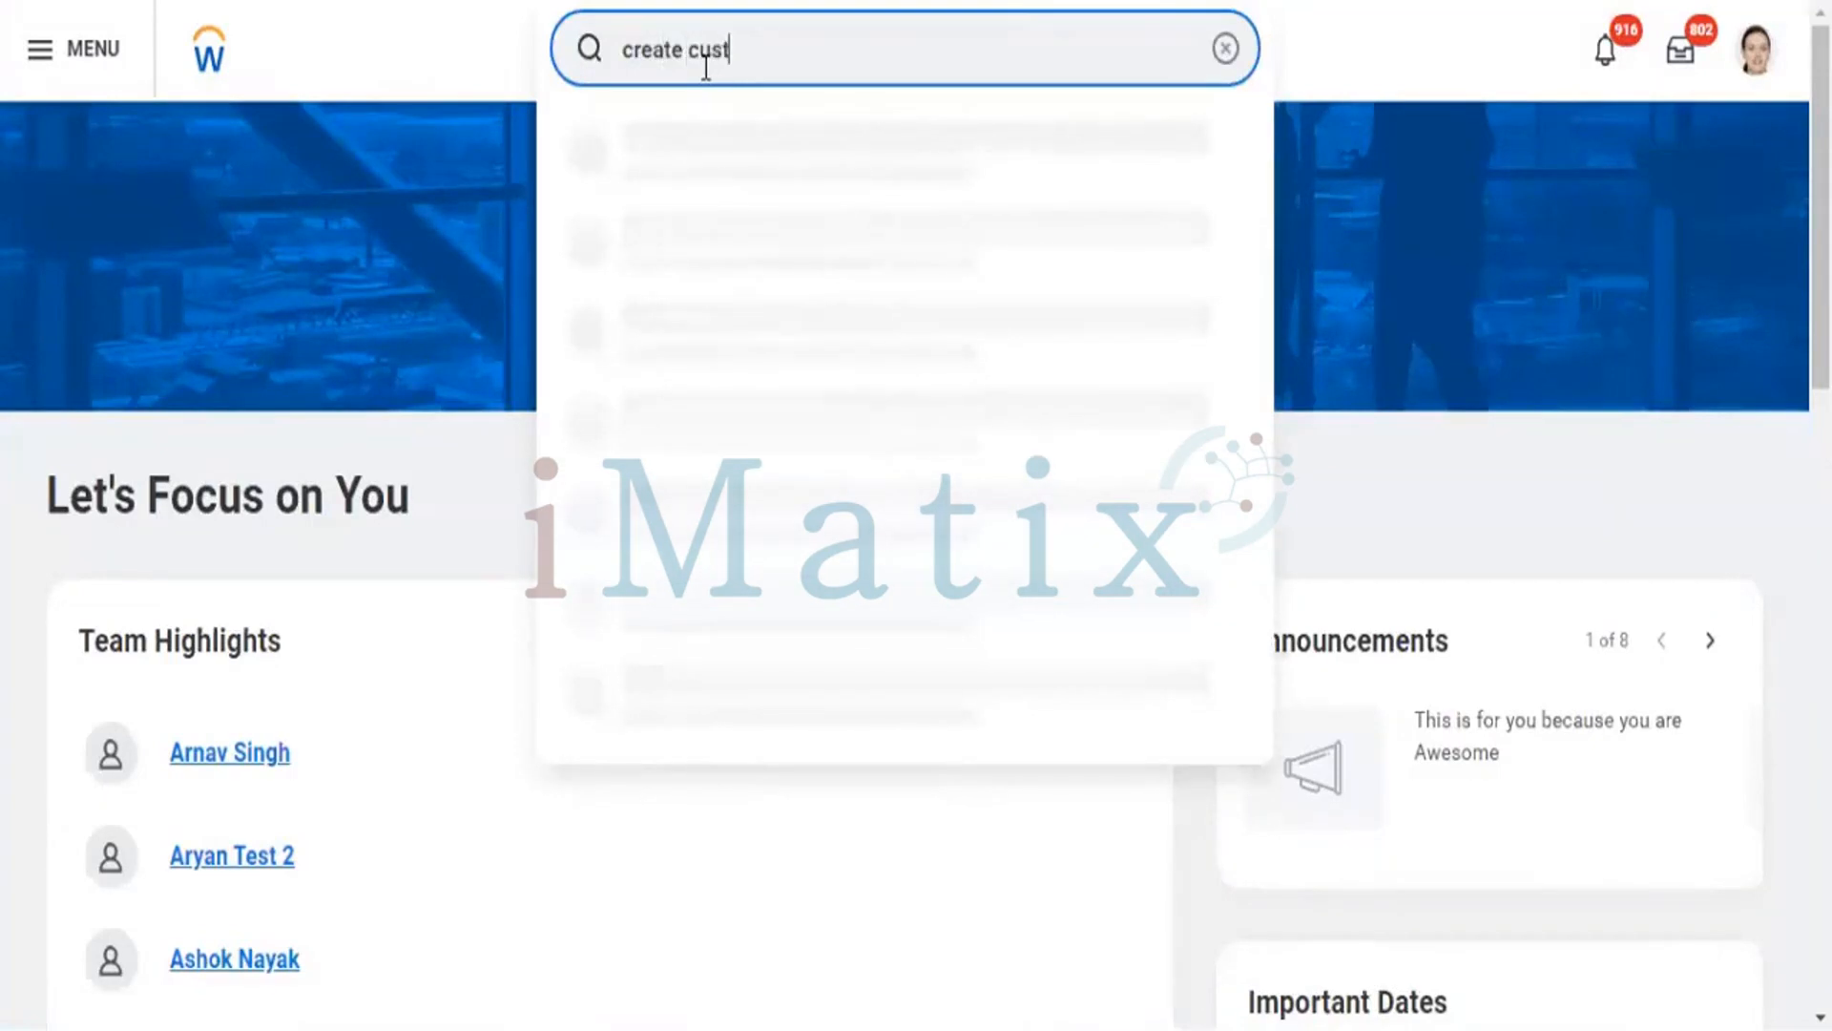
pyautogui.write('om report')
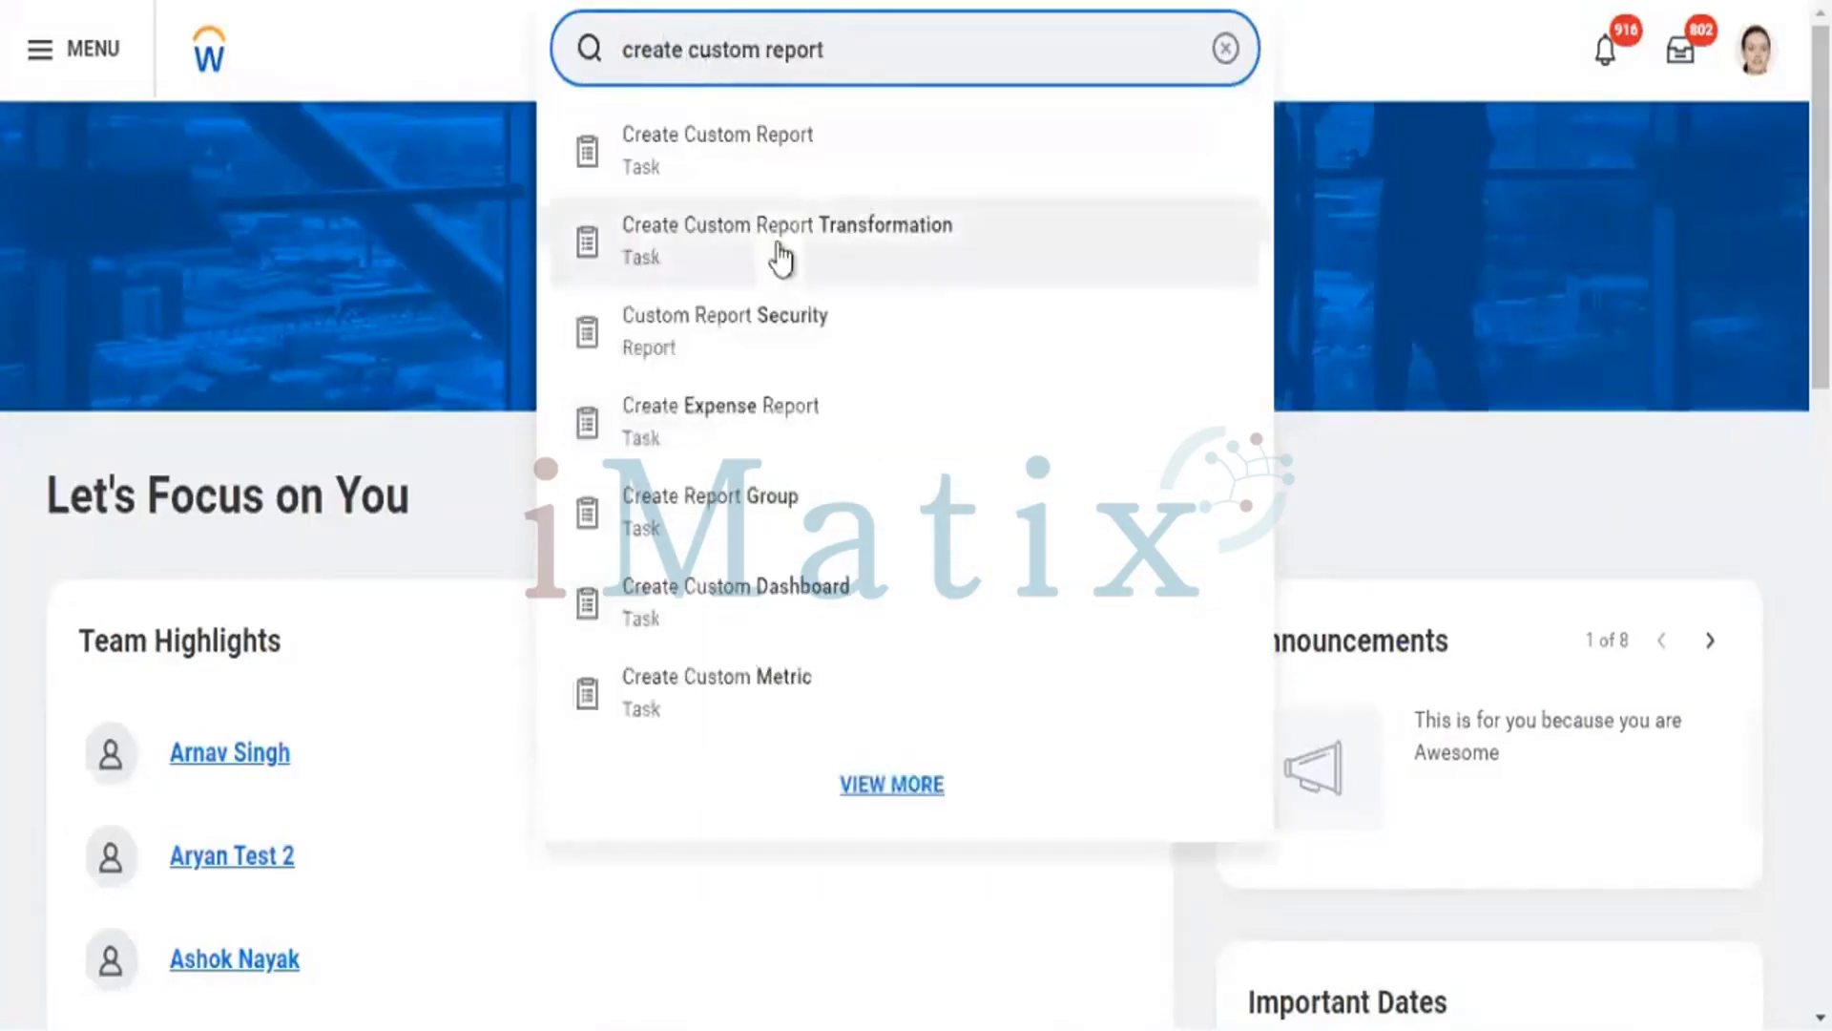
pyautogui.click(758, 165)
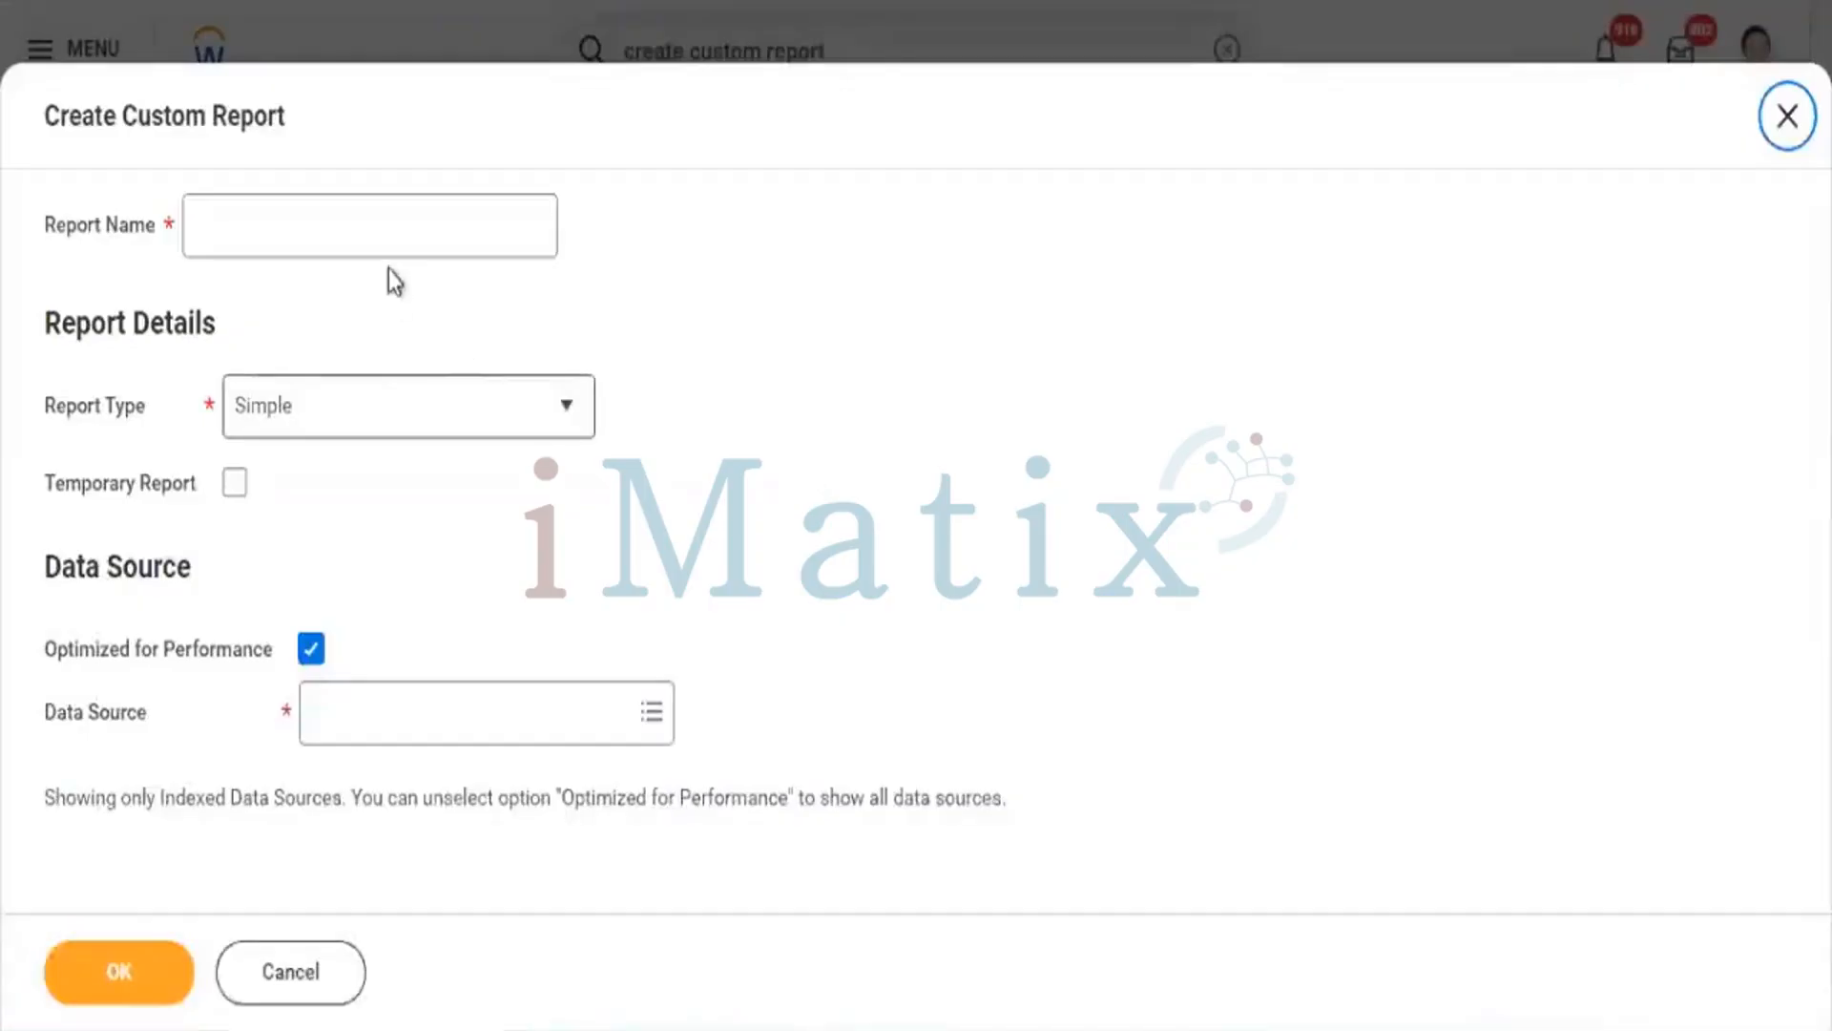
# - Name the report "RPT - New Hires - Campaign Schedule" and set its report type to Advanced
pyautogui.click(379, 222)
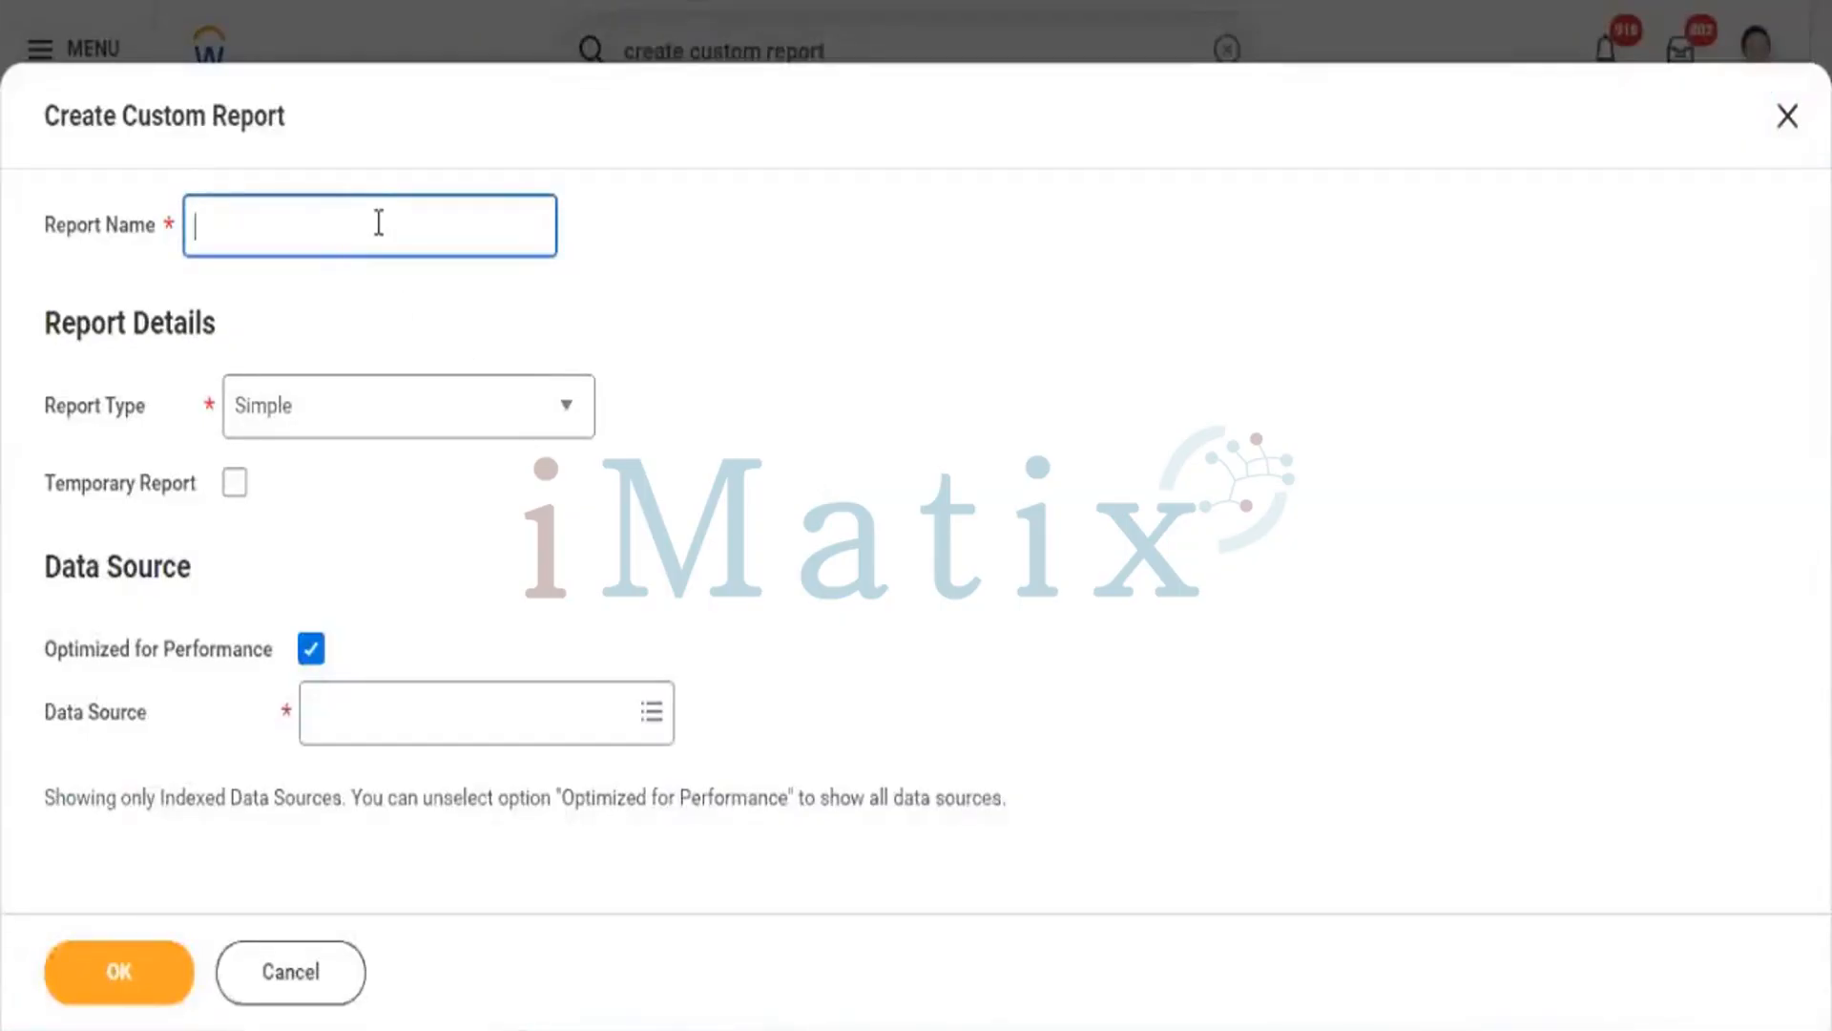
pyautogui.write('RPT -')
pyautogui.write('New H')
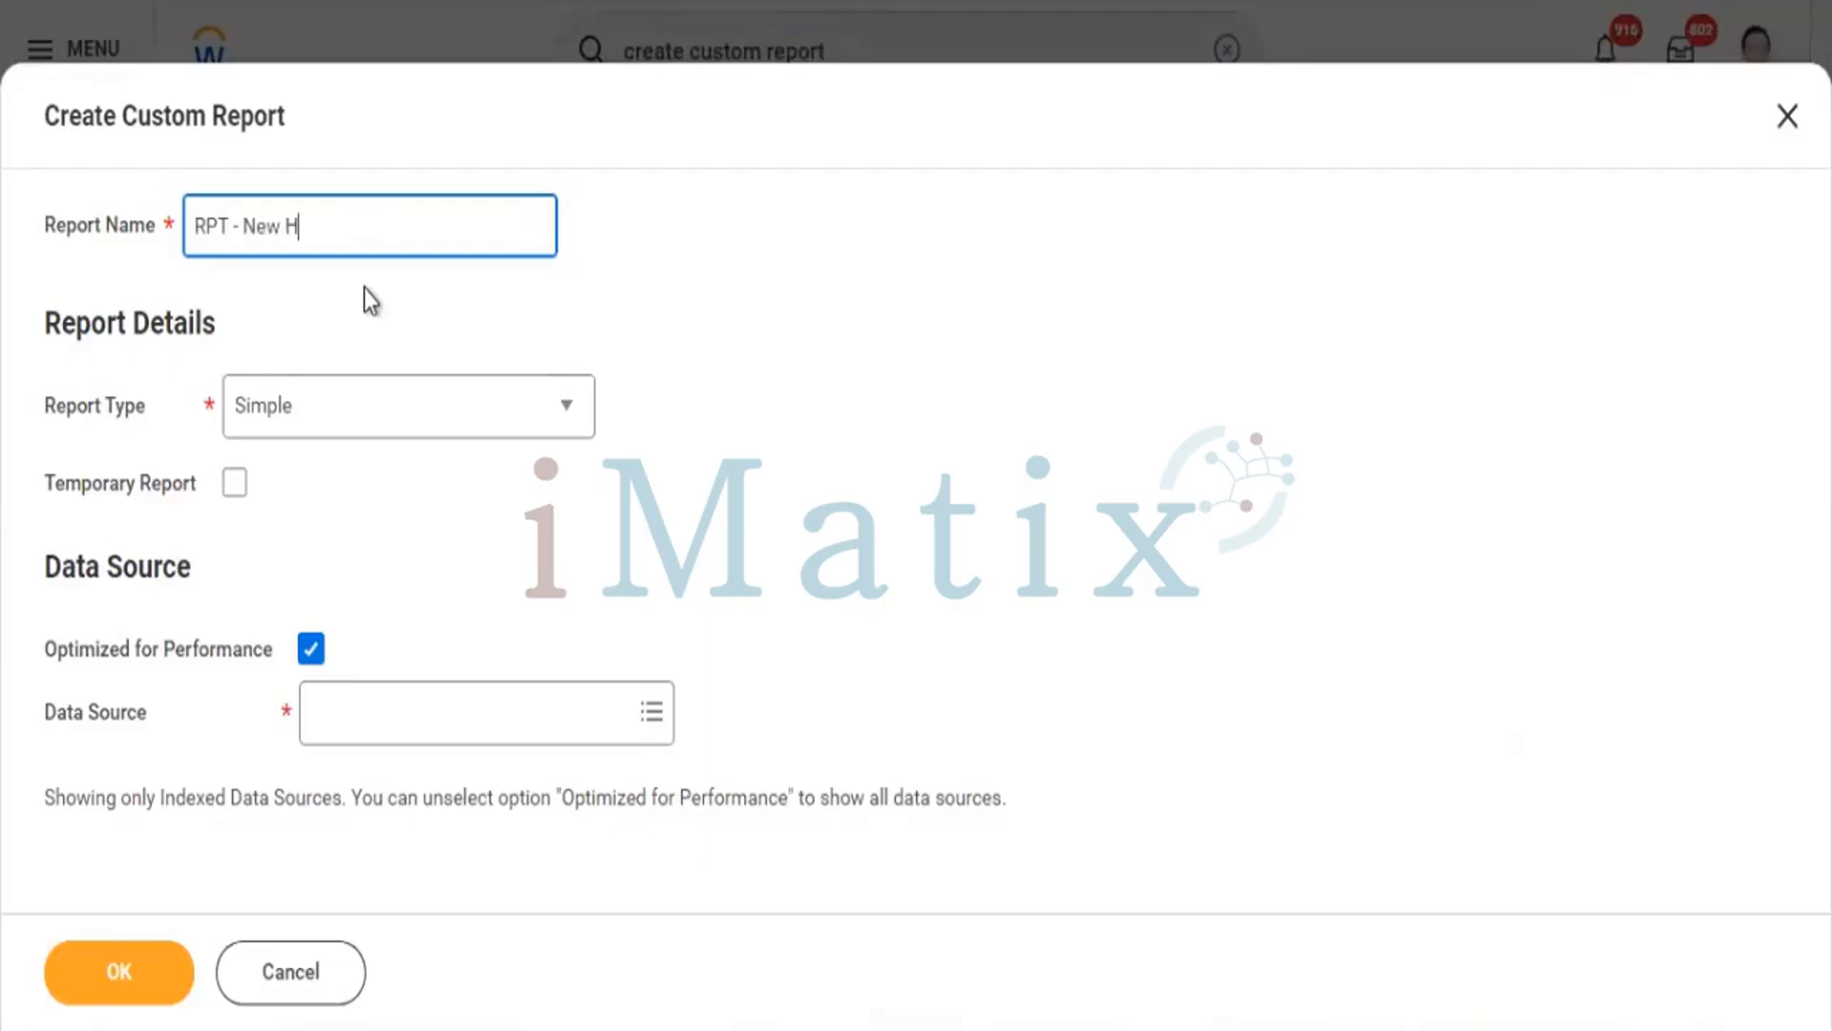
pyautogui.write('ires - Campain Schedule')
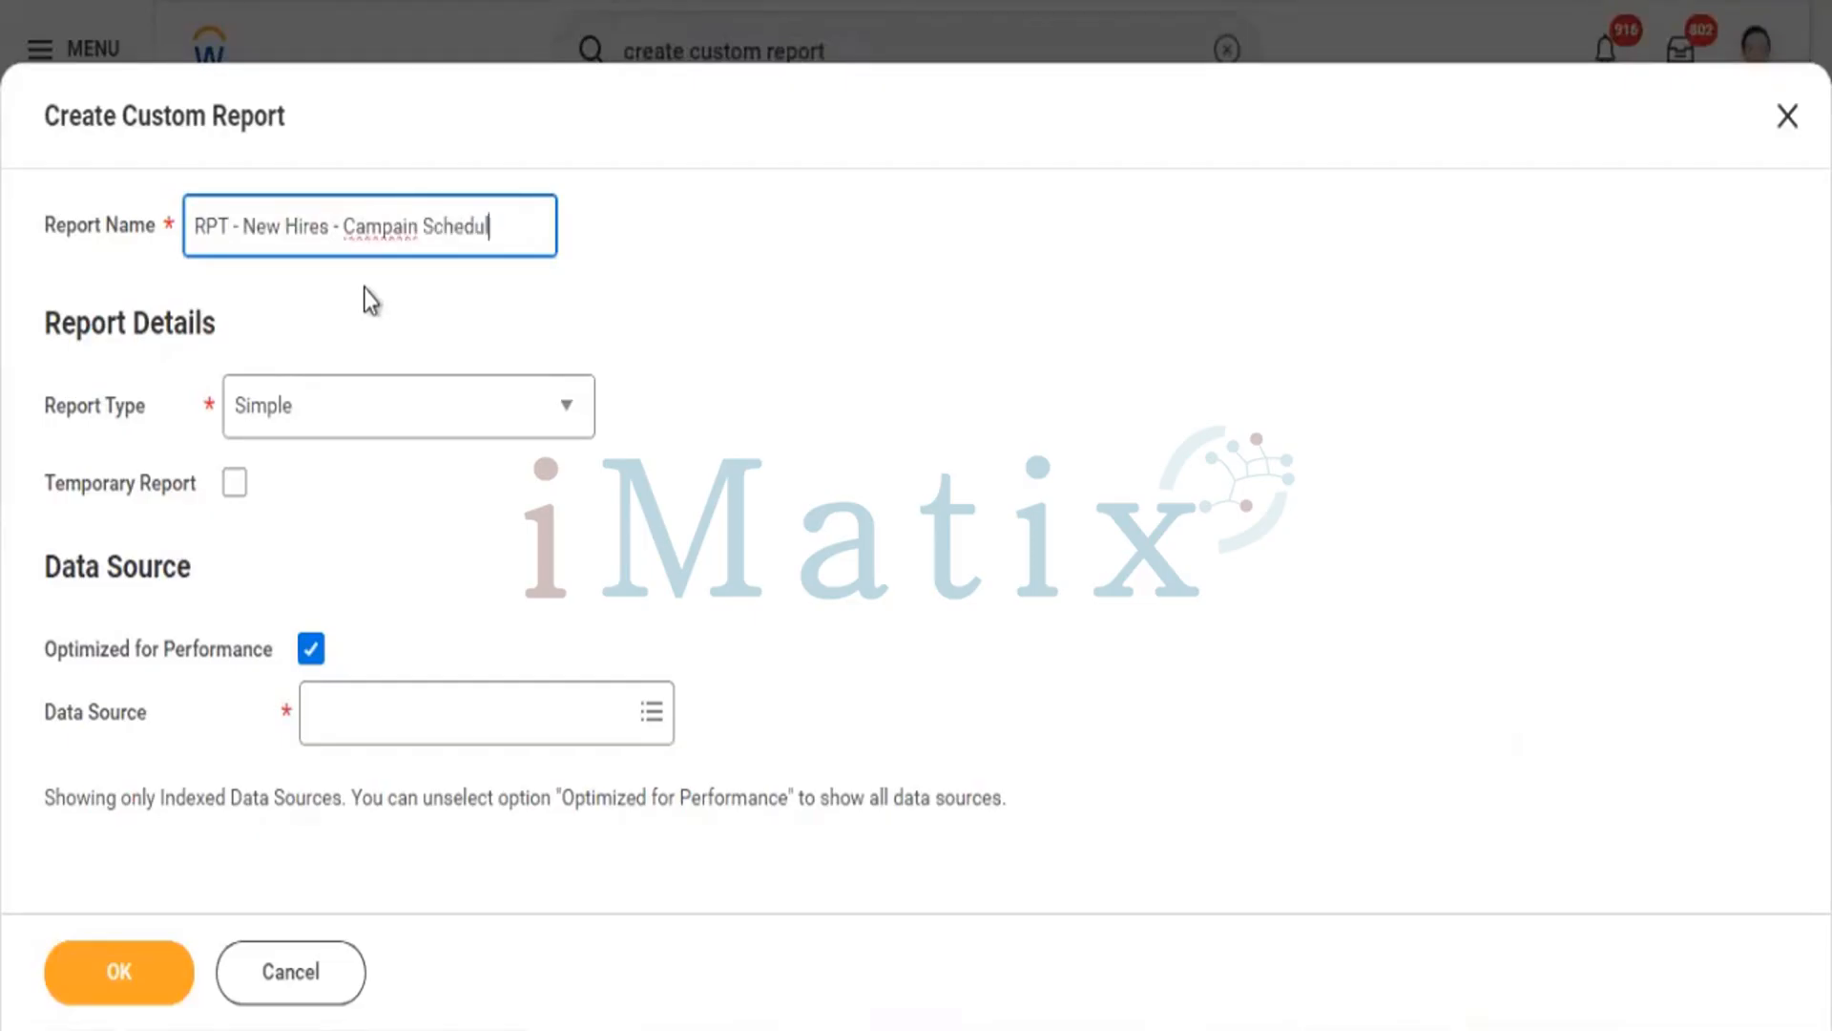
pyautogui.click(417, 226)
pyautogui.write('g')
pyautogui.press('BackSpace')
pyautogui.press('BackSpace')
pyautogui.write('gn')
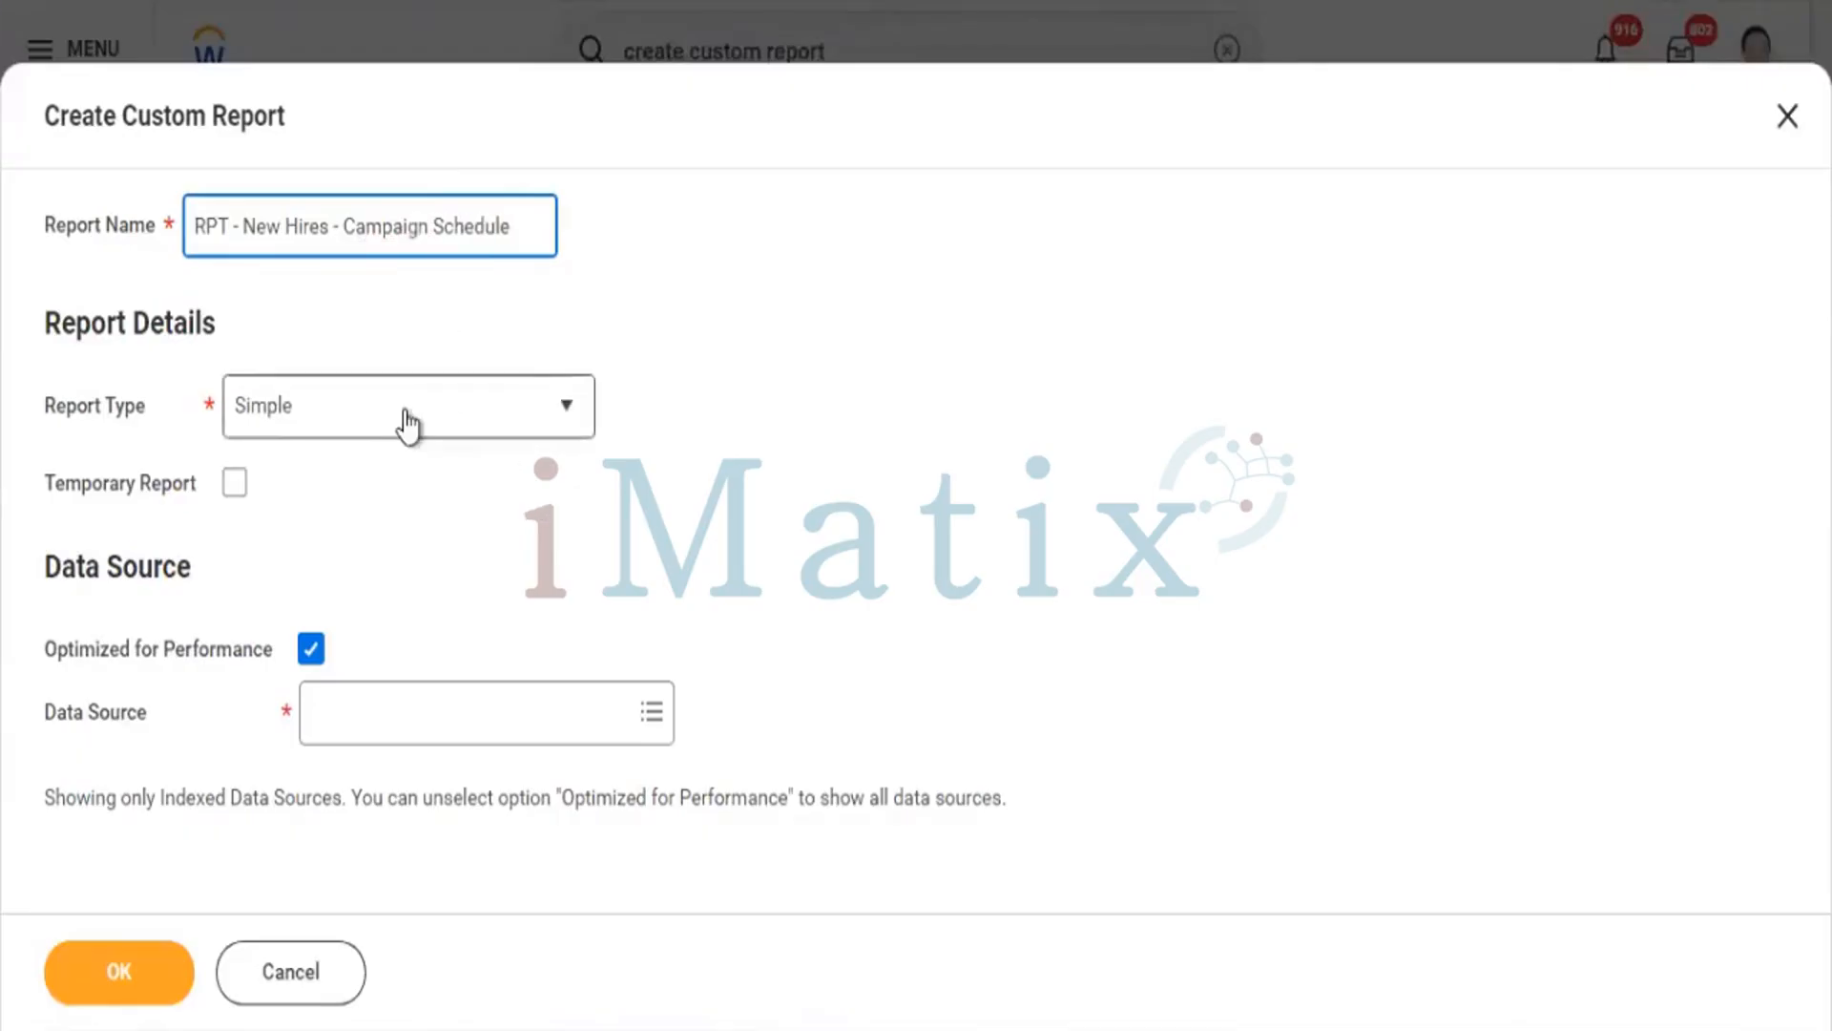
pyautogui.click(405, 417)
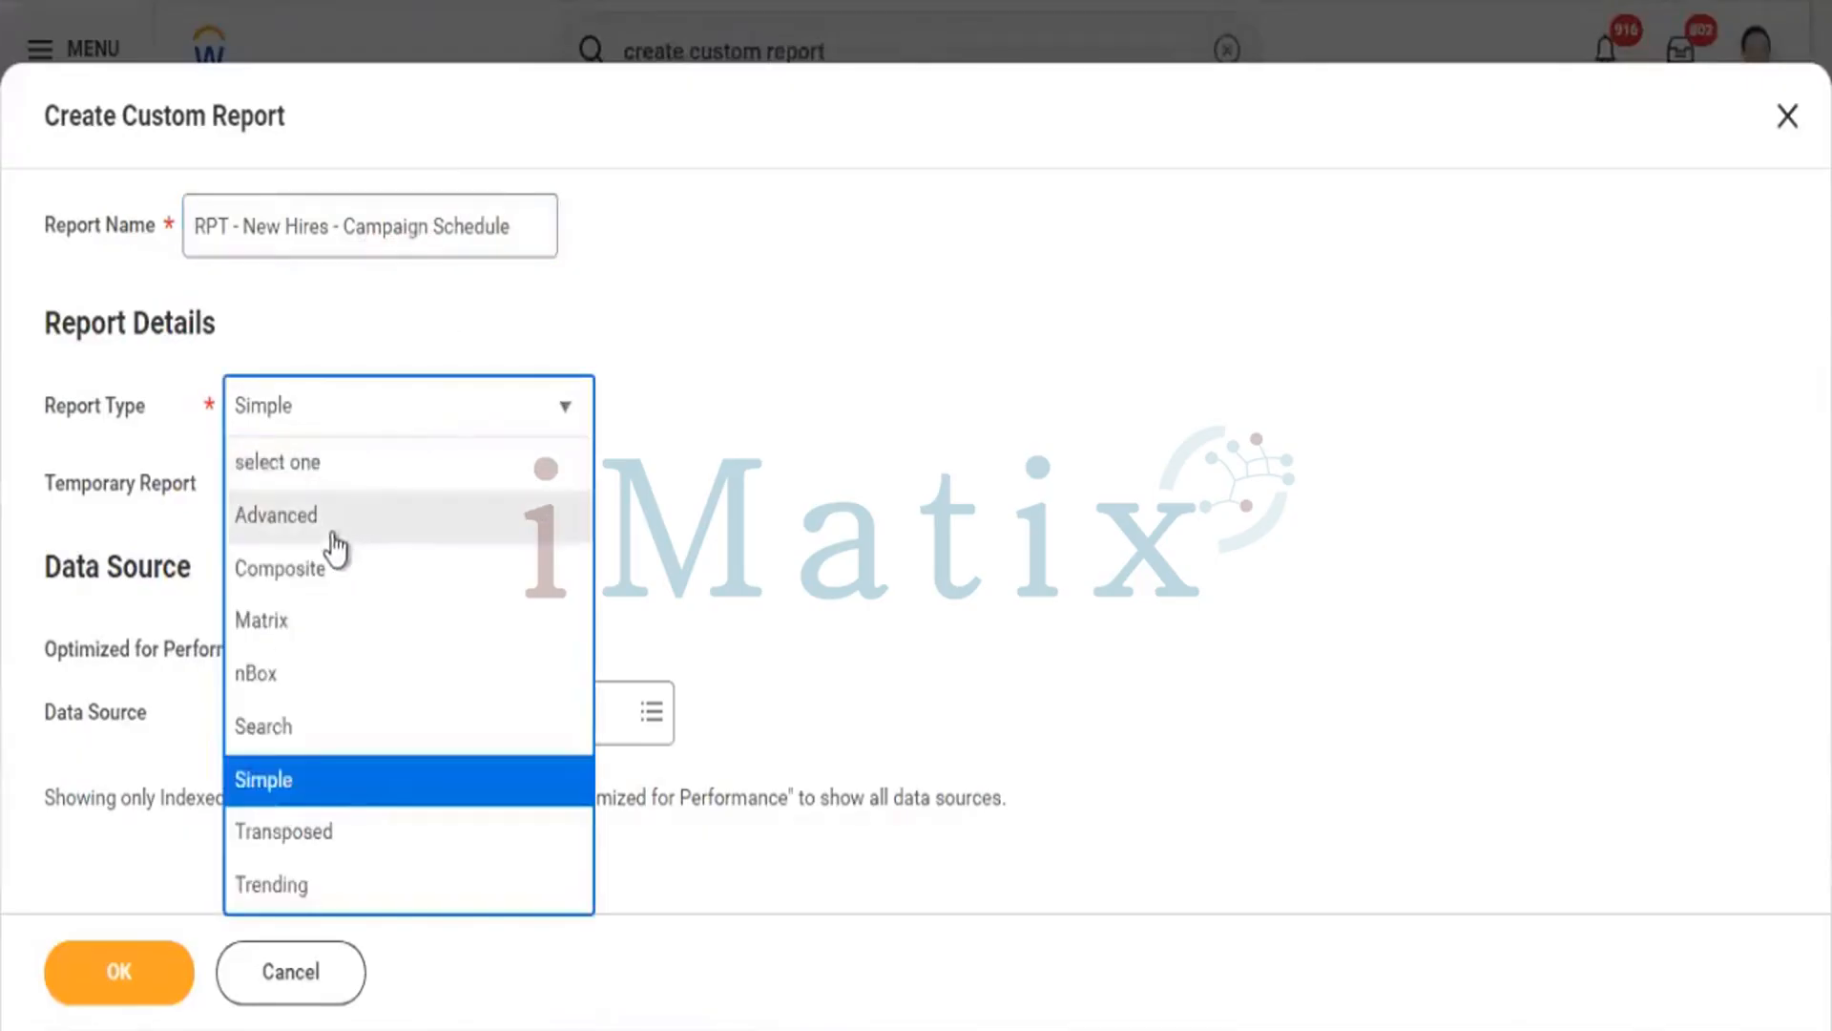
pyautogui.click(329, 523)
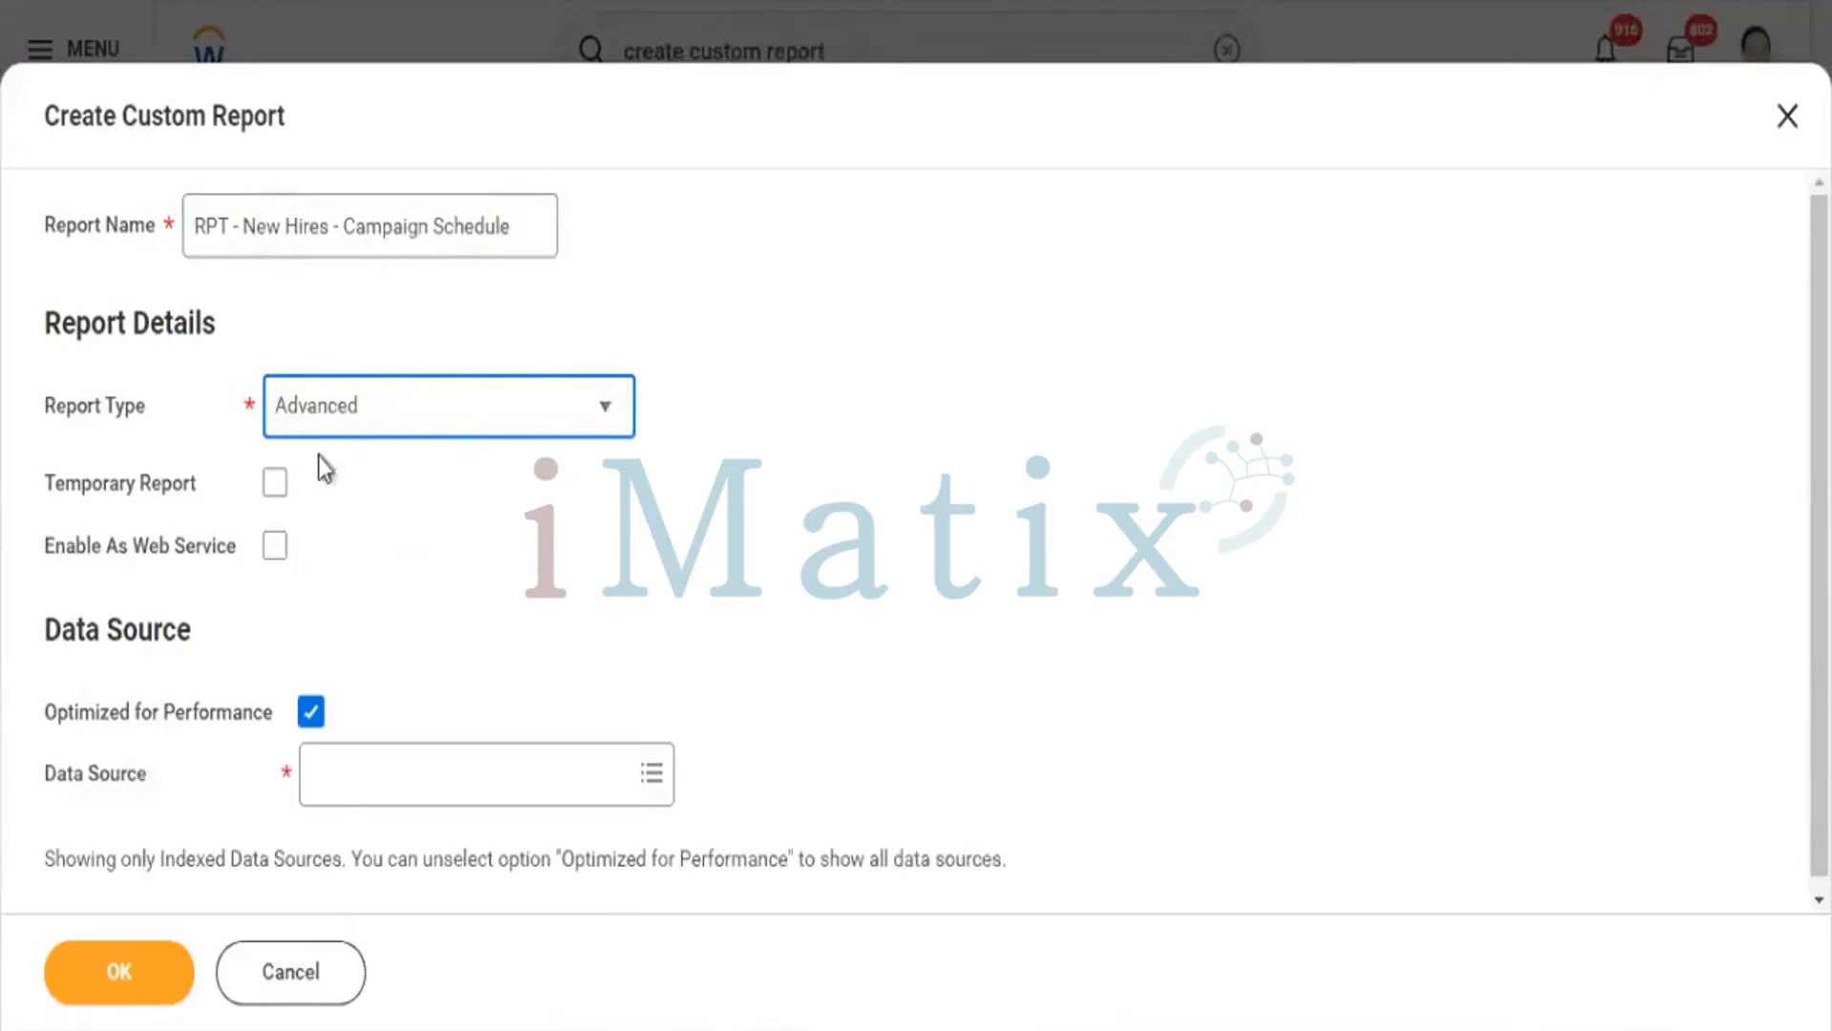
# - Turn off Optimized for Performance, choose All Active and Terminated Workers as the data source, and create the report
pyautogui.click(313, 716)
pyautogui.click(352, 801)
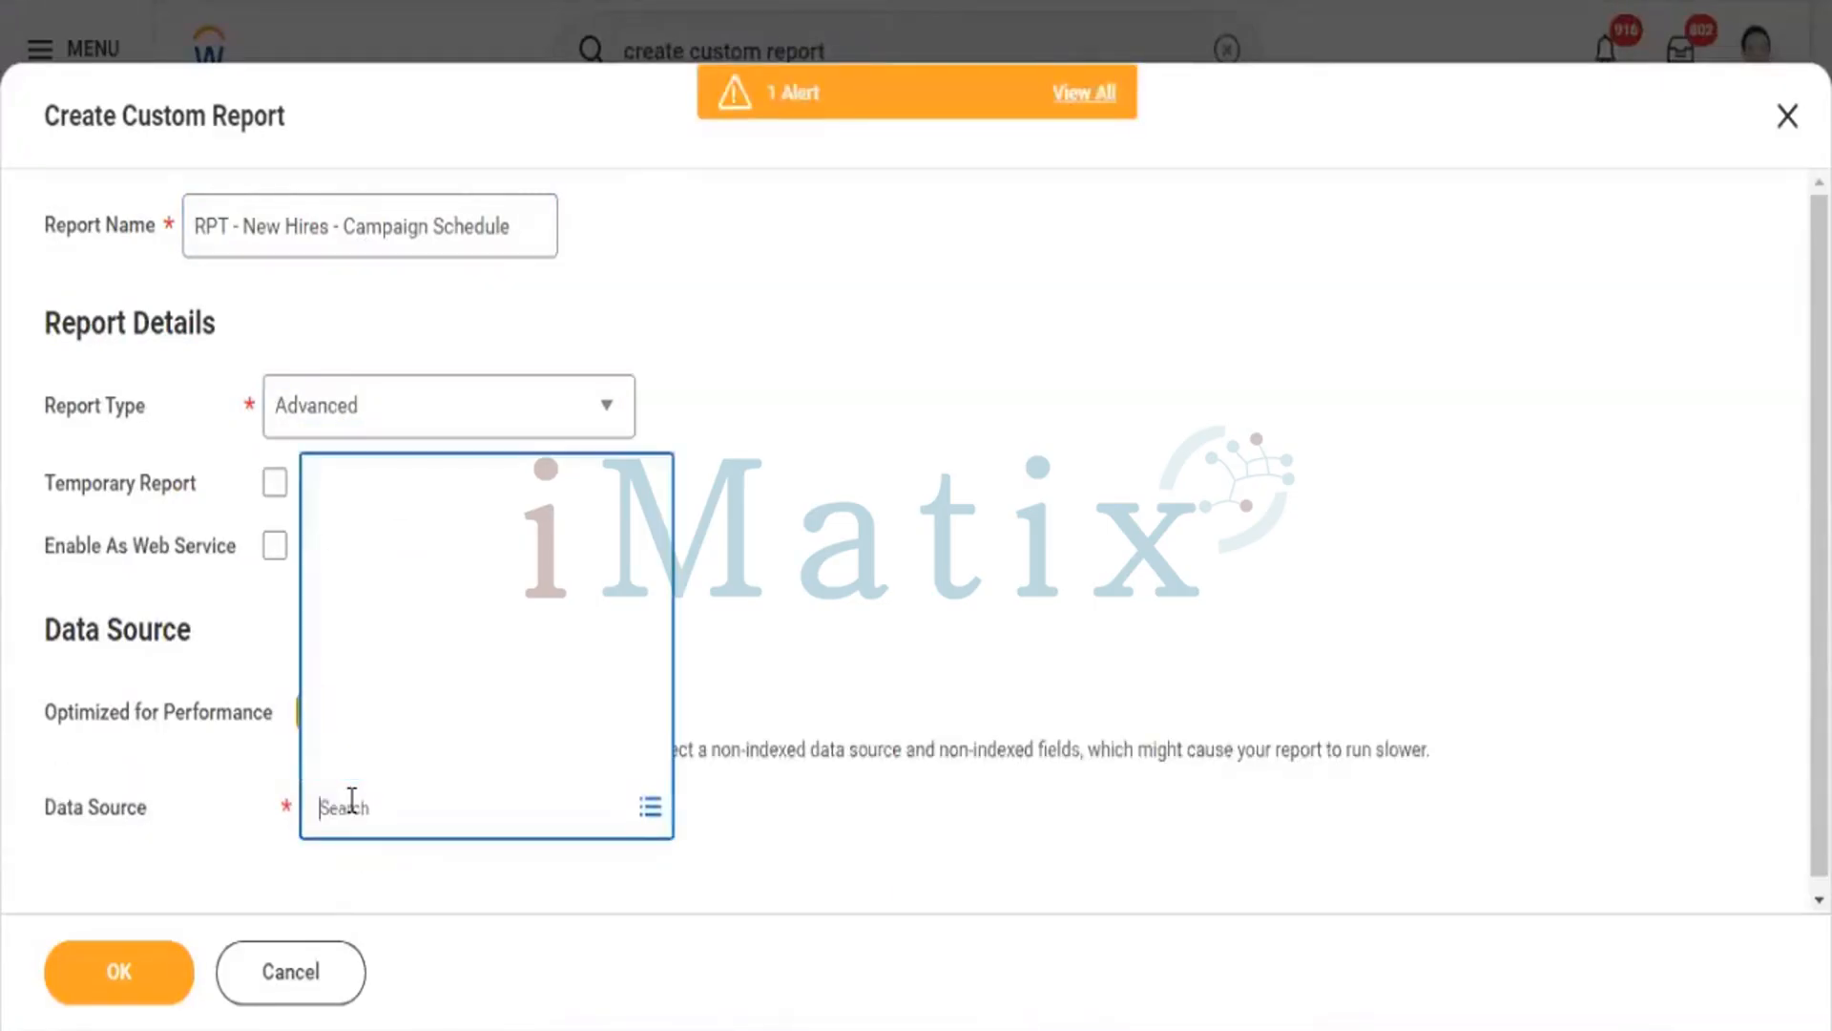
pyautogui.write('All')
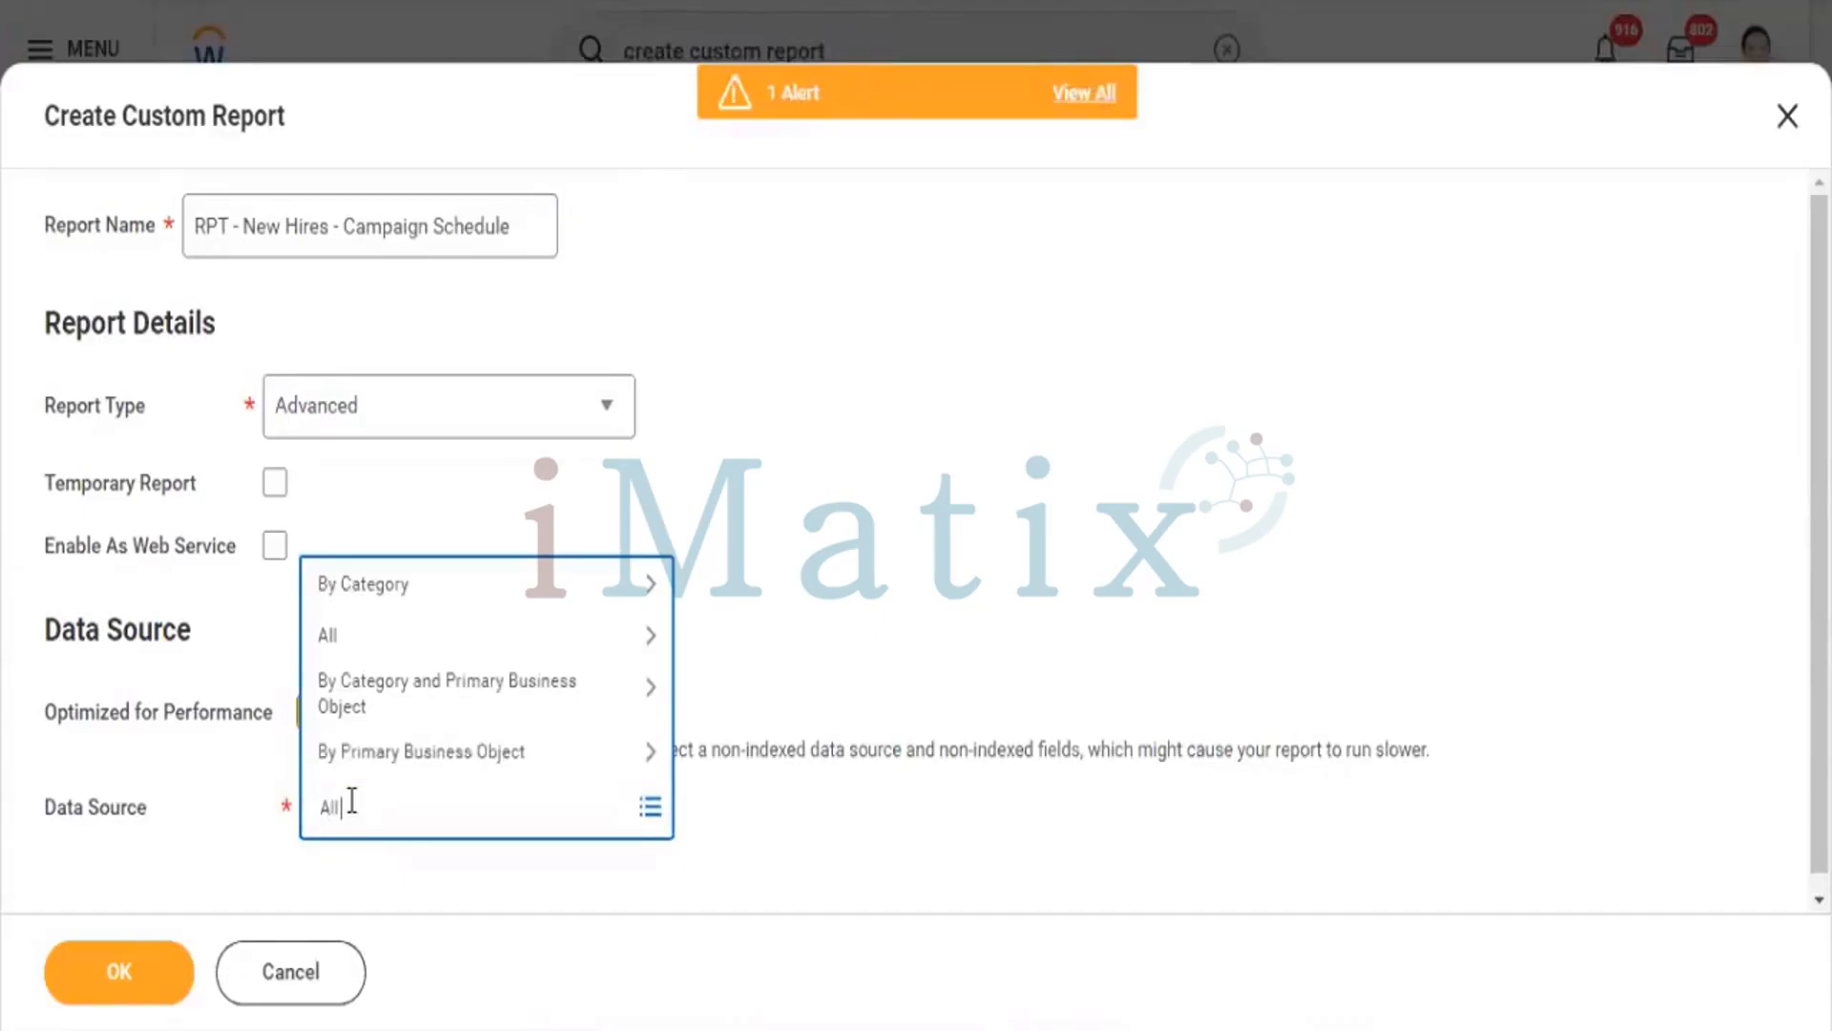
pyautogui.write(' active and terminated')
pyautogui.press('Return')
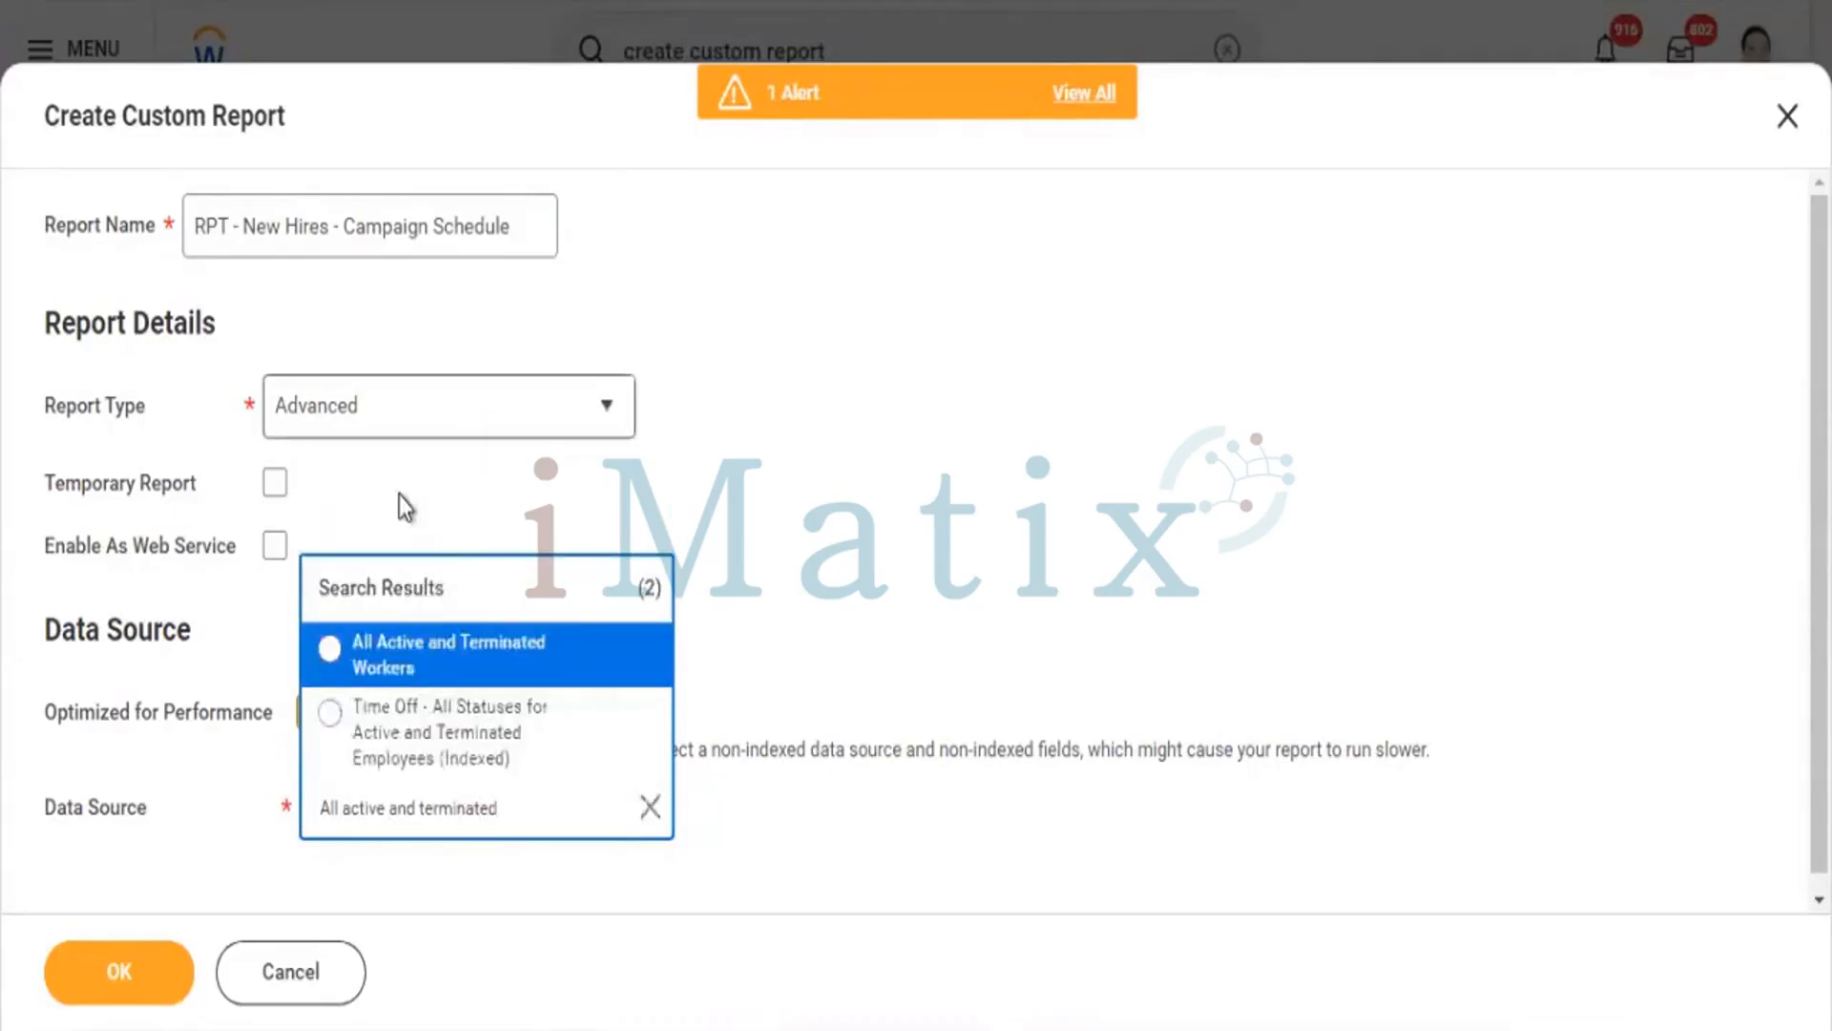
pyautogui.click(434, 658)
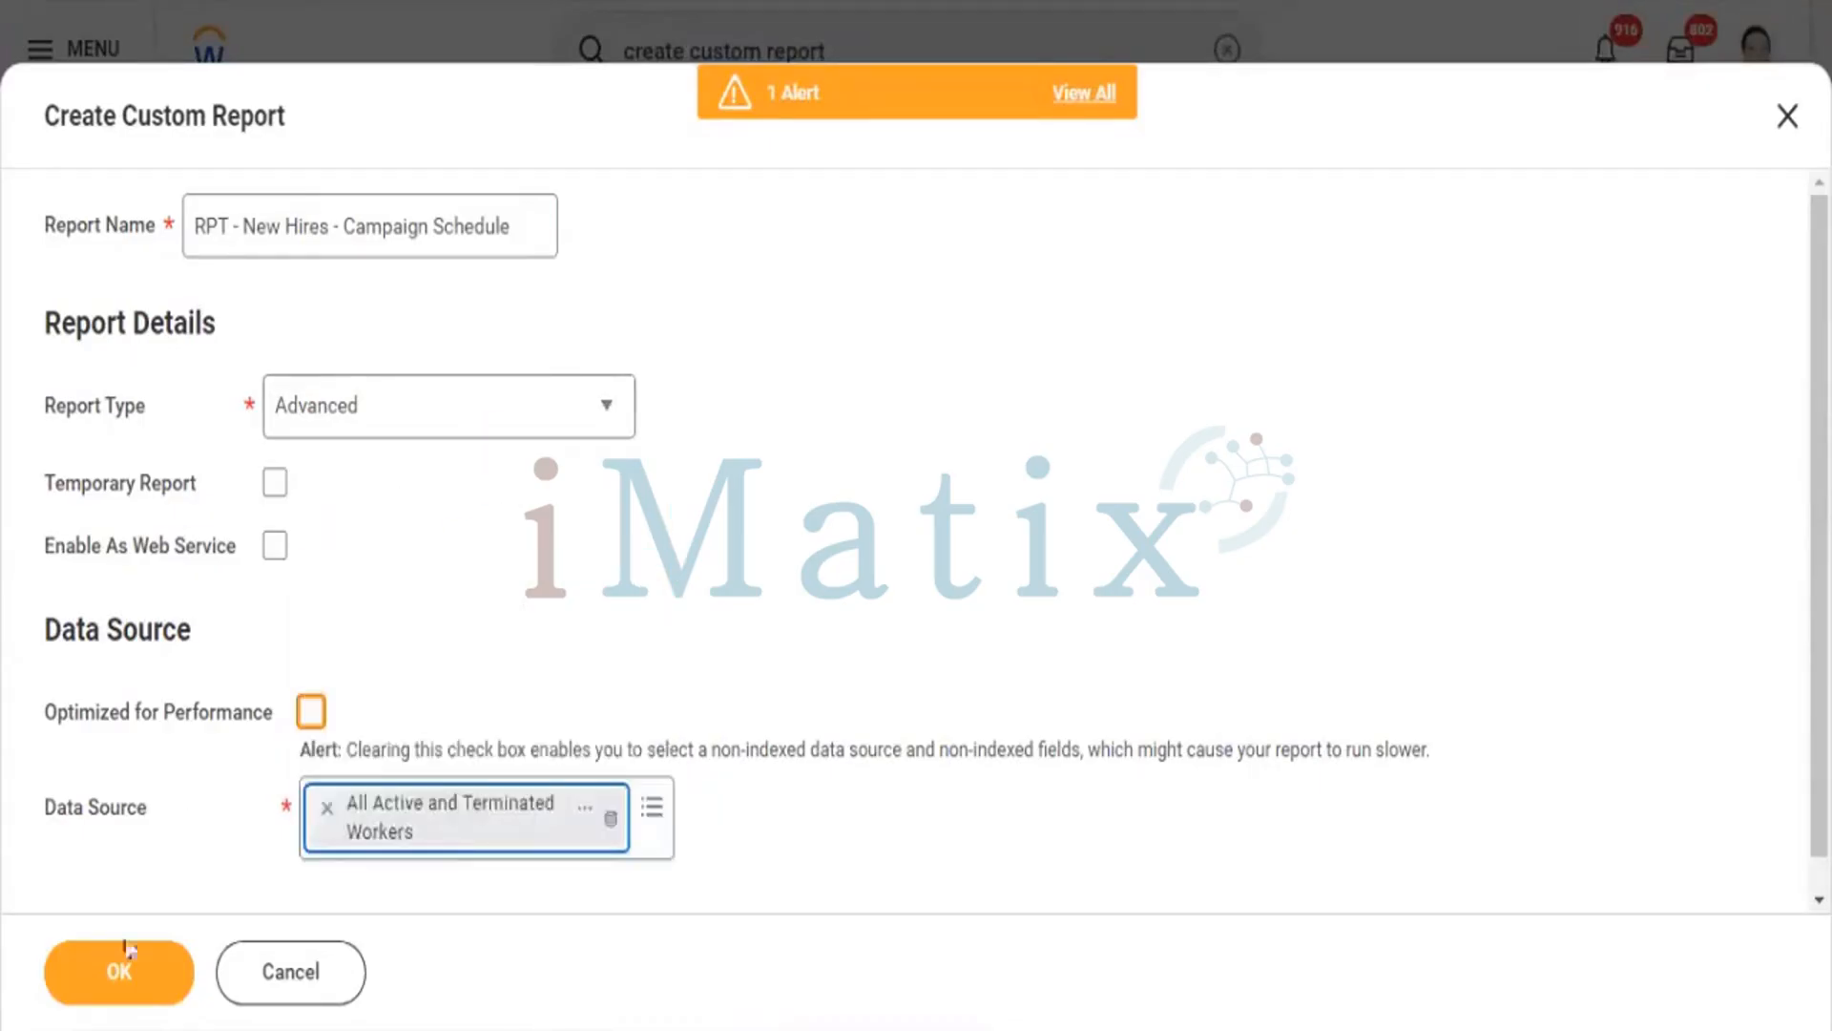
pyautogui.click(103, 993)
pyautogui.click(103, 992)
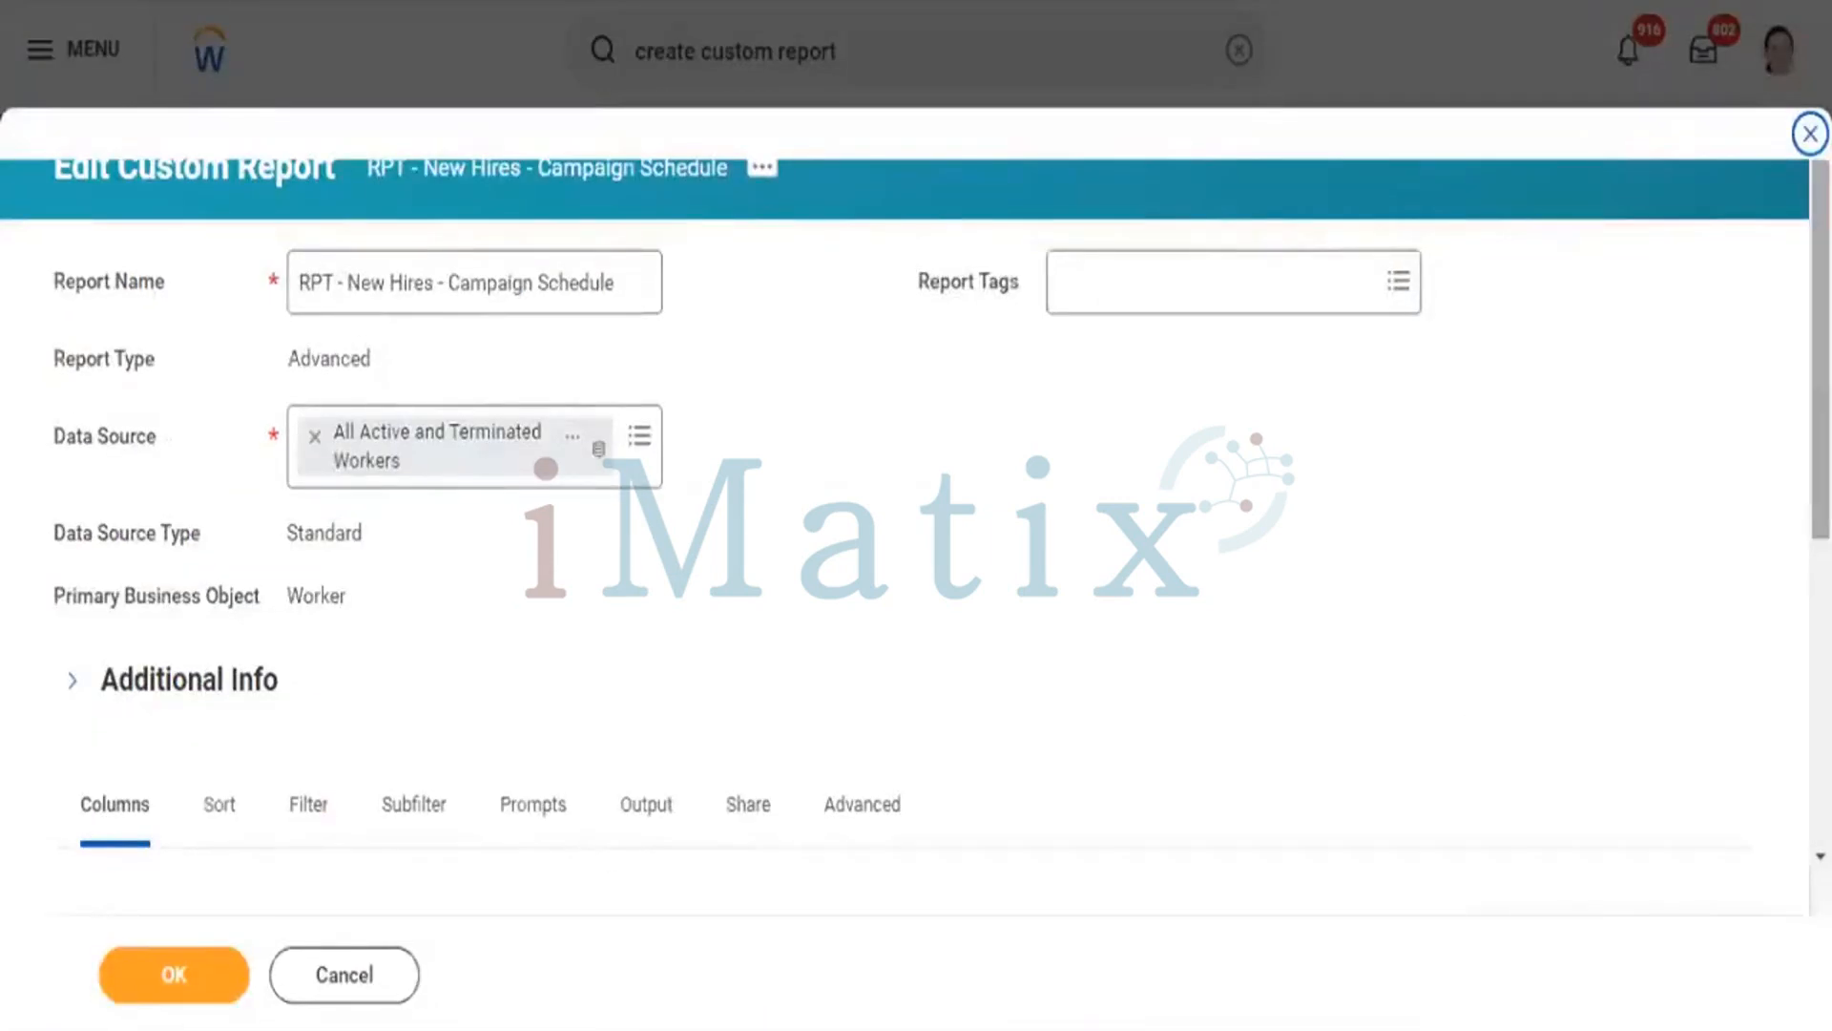
# - Set the field of the first report column to Employee ID
pyautogui.scroll(-5, 1779, 584)
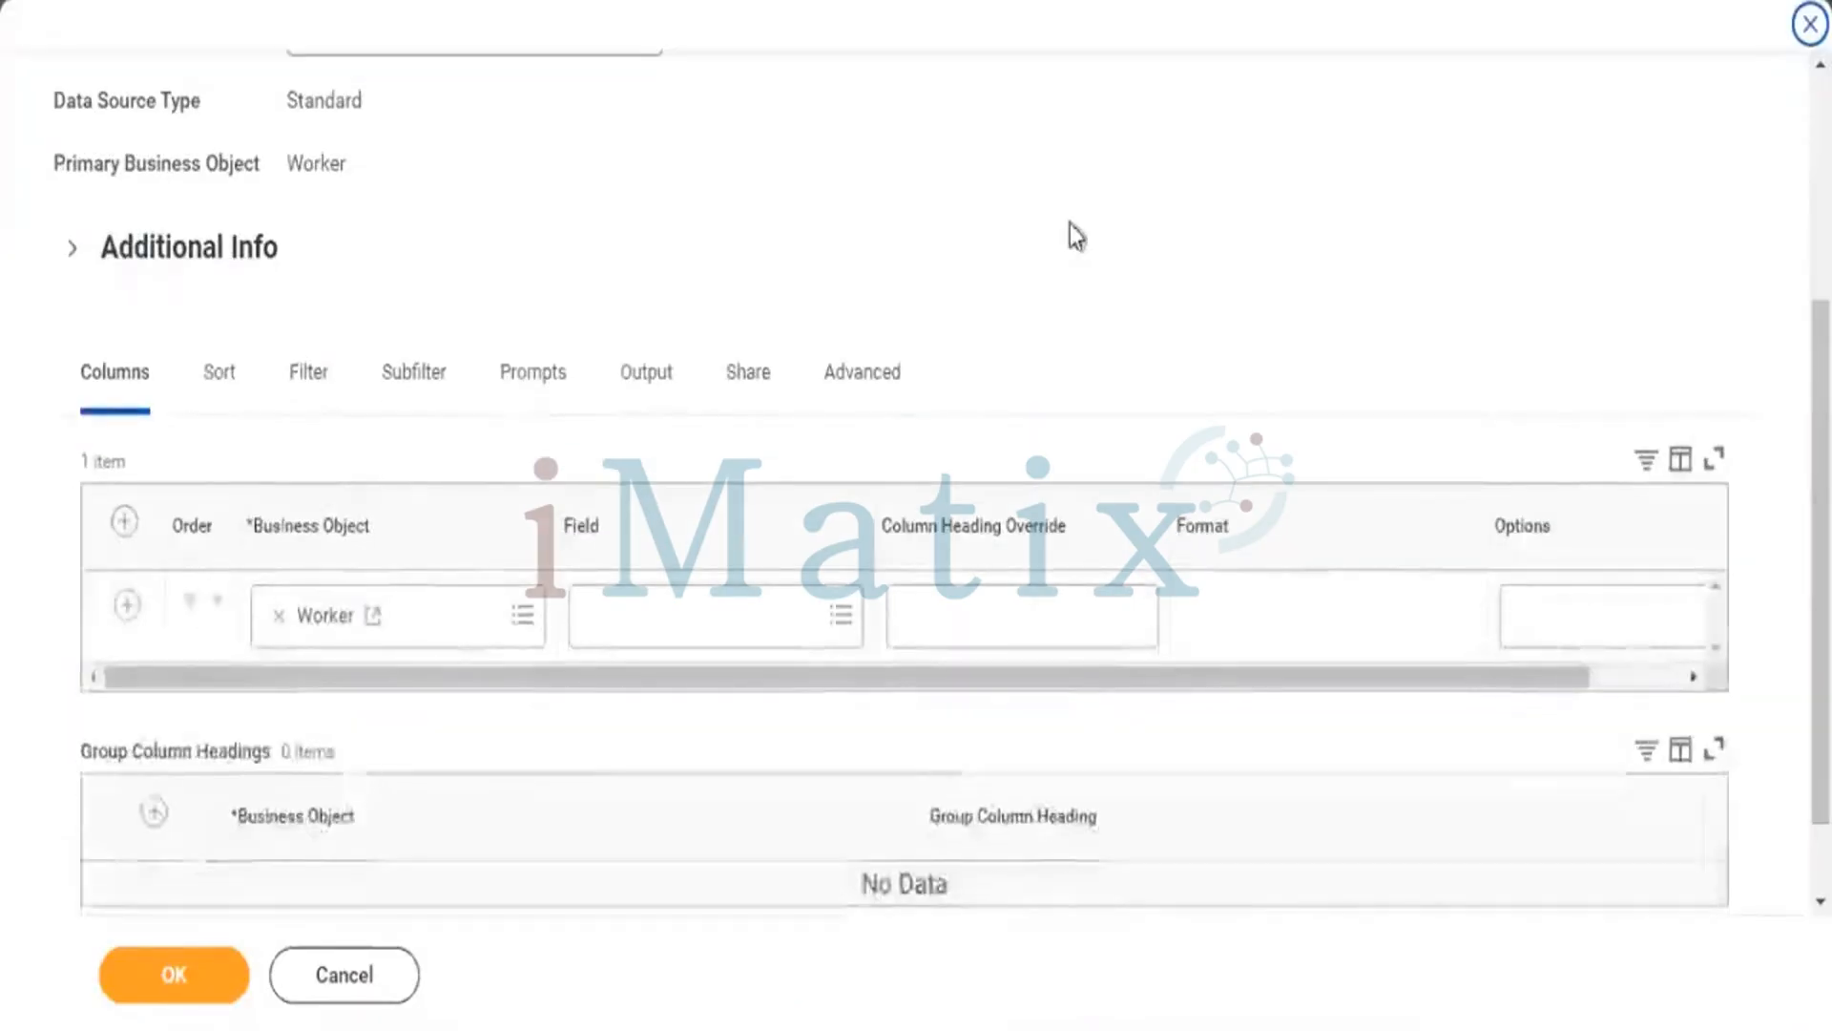
pyautogui.click(658, 632)
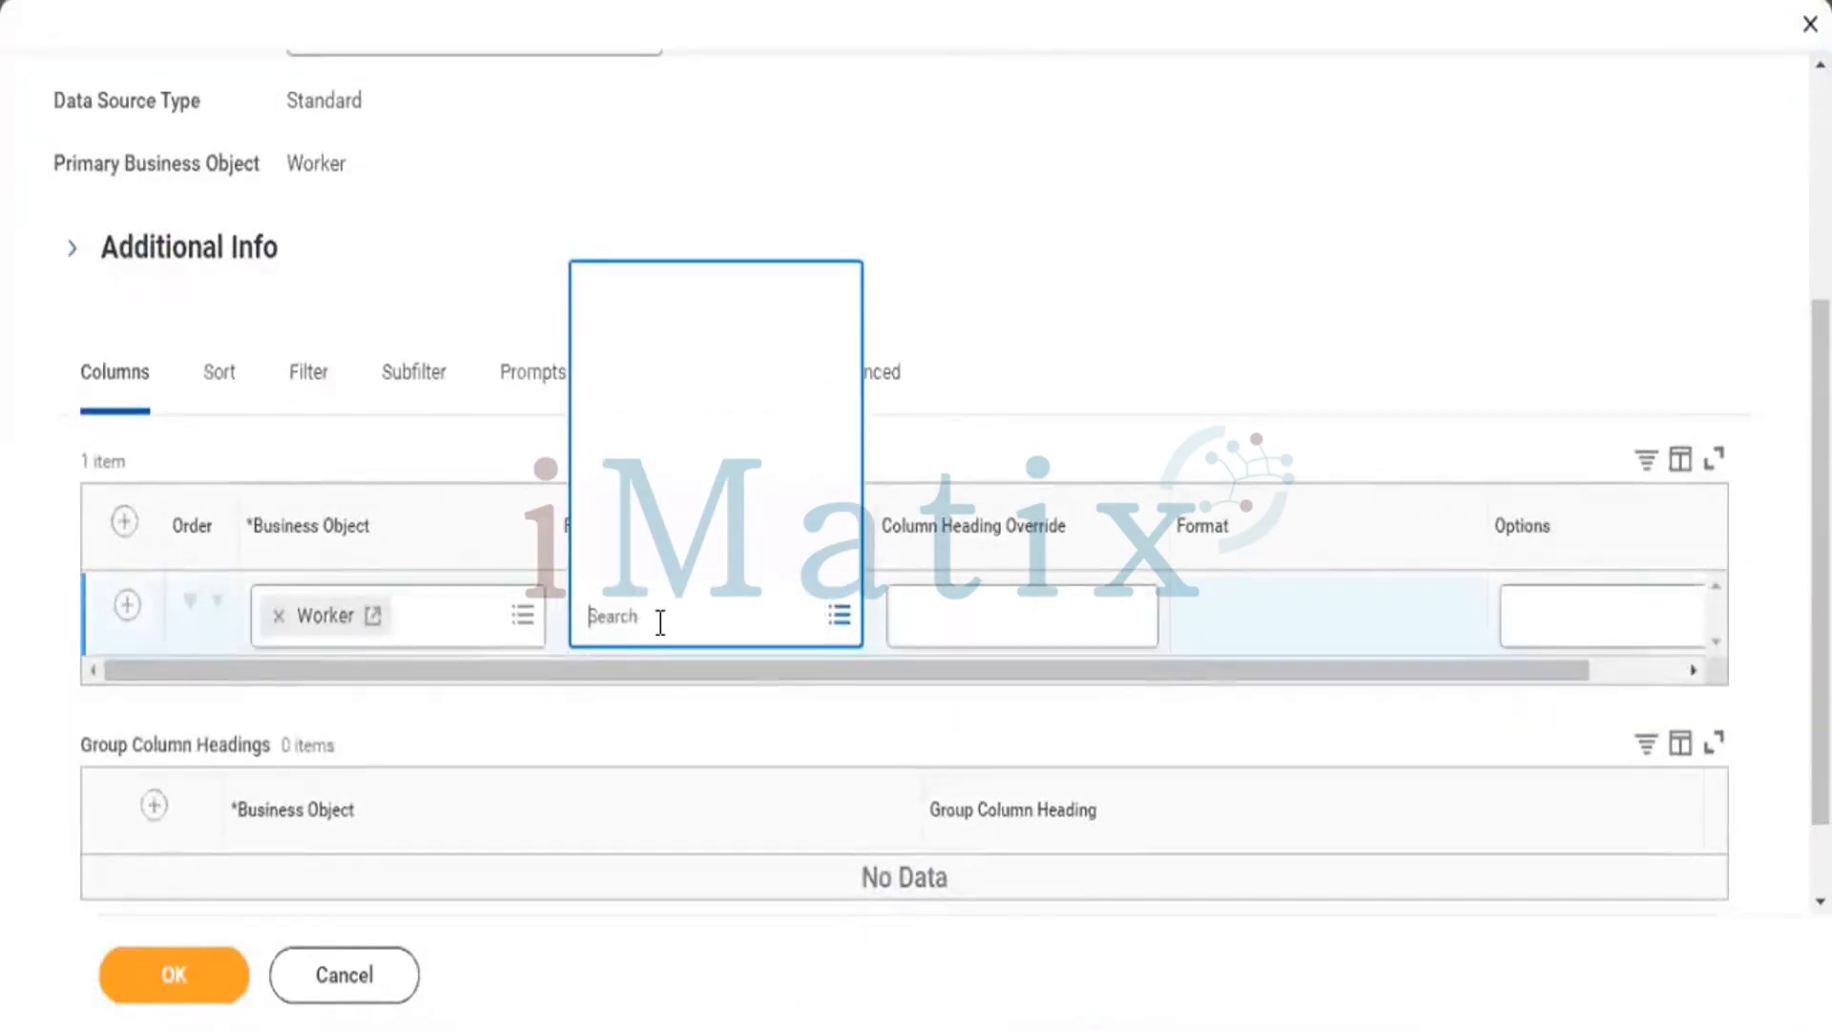
pyautogui.write('Employee ID')
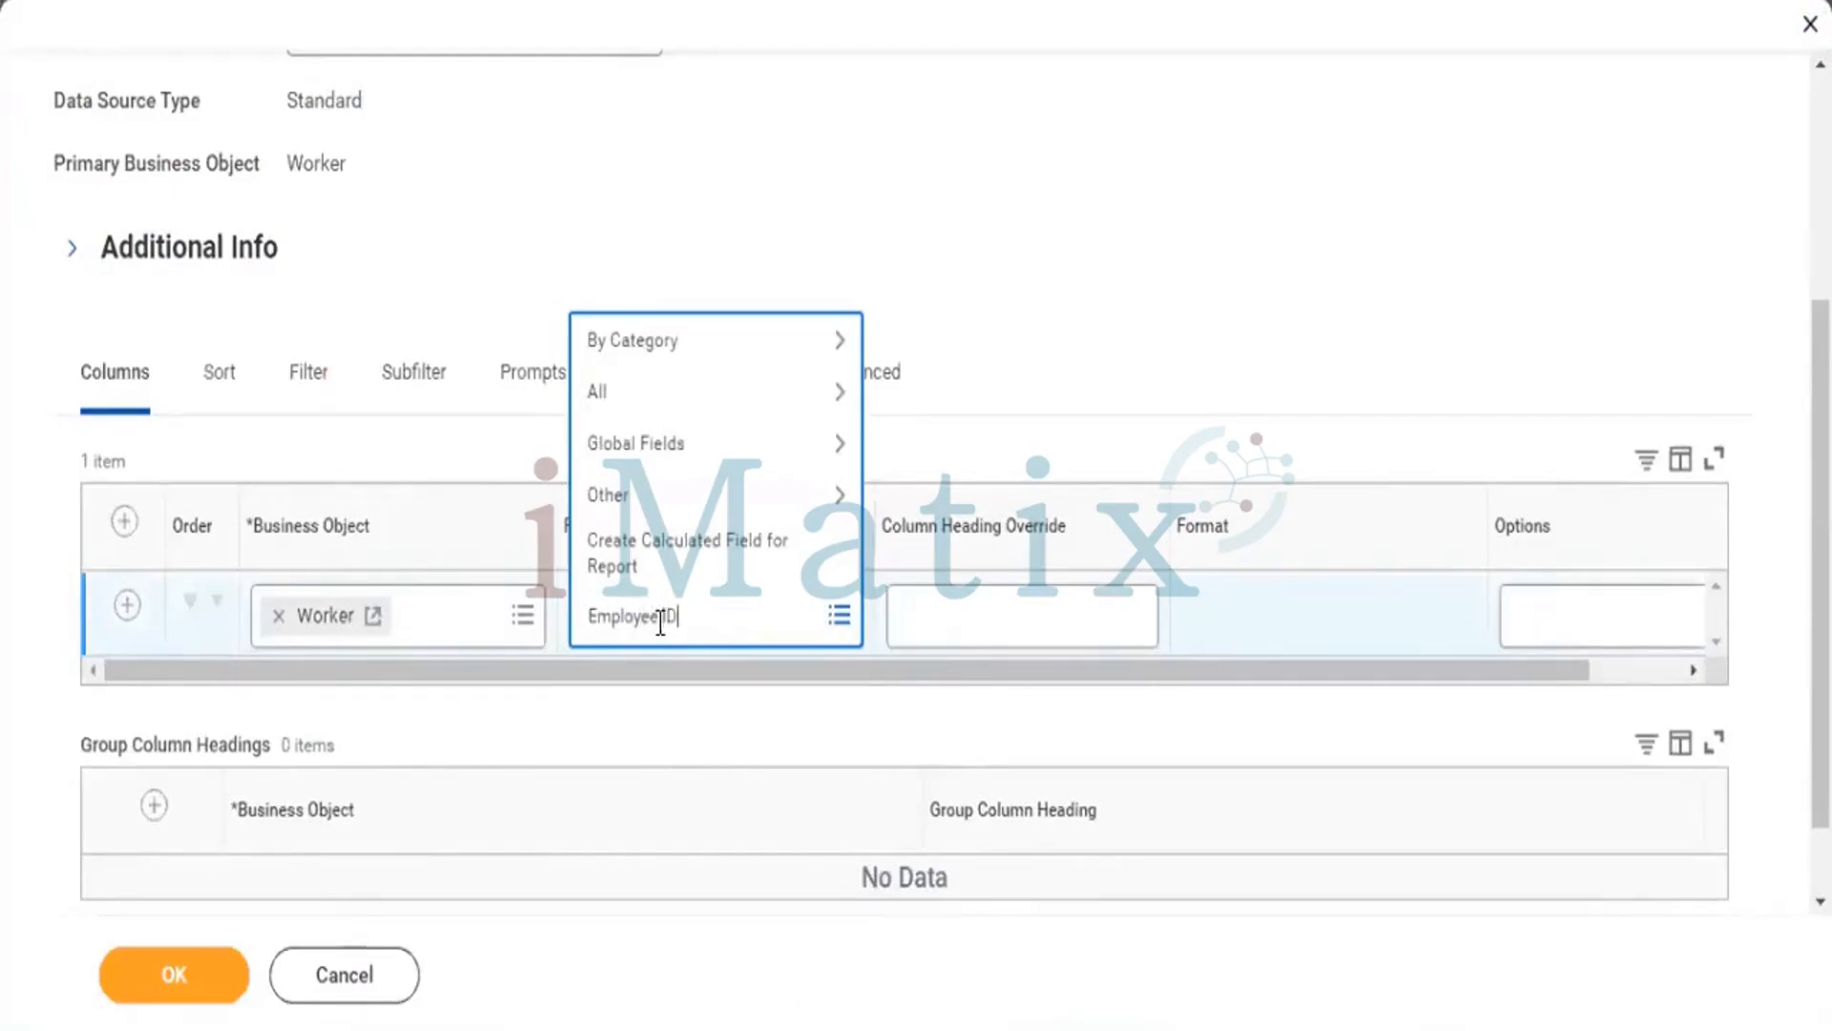
pyautogui.press('Return')
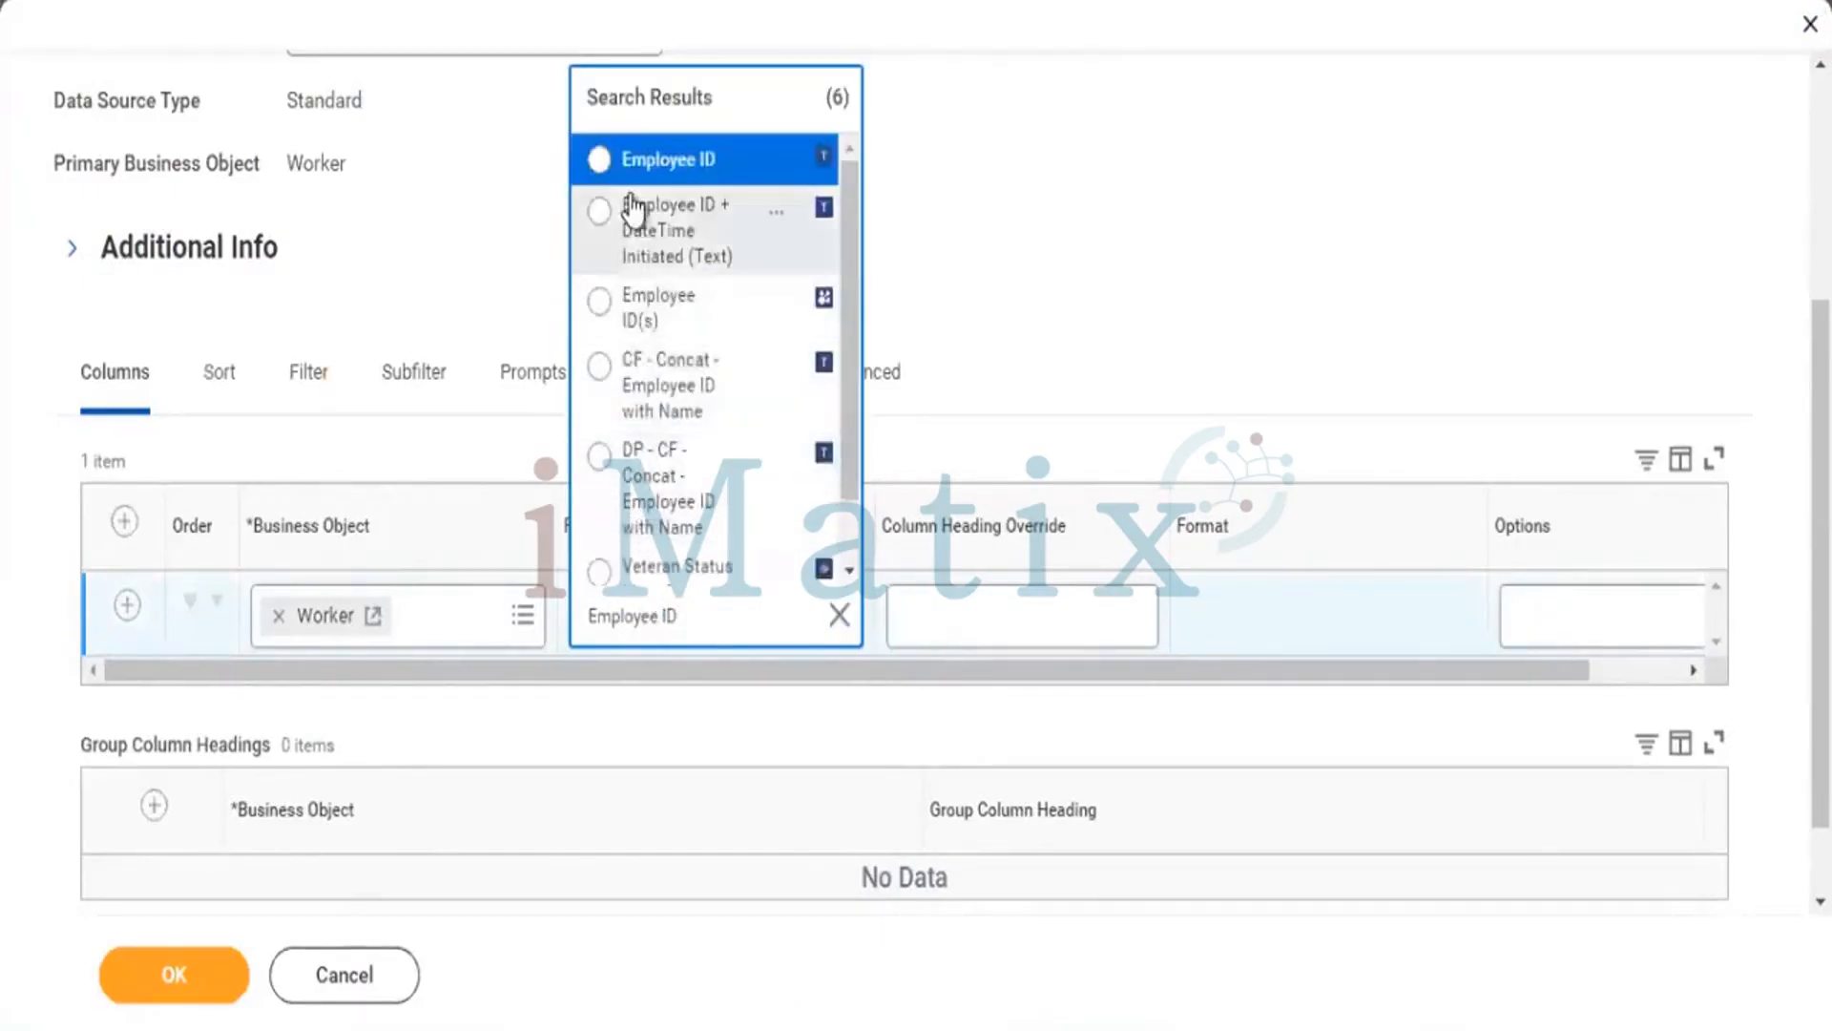
pyautogui.click(635, 164)
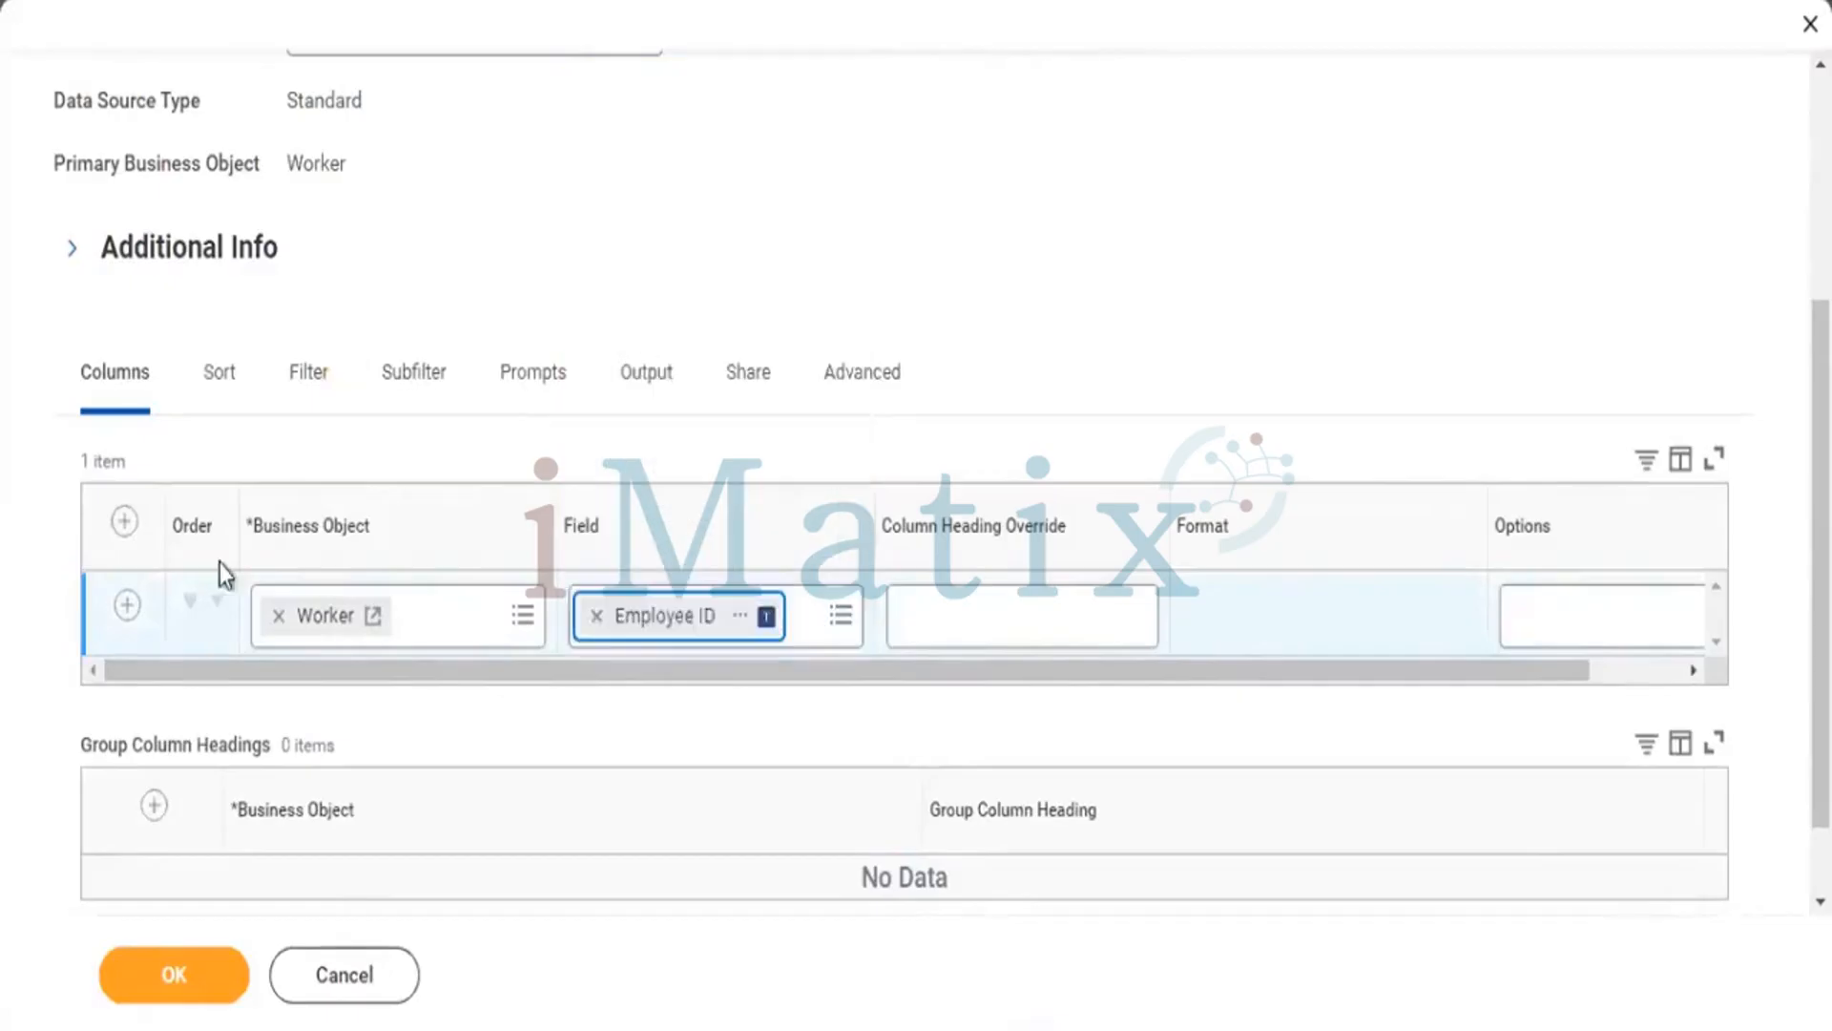
# - Add a second report column with the Worker field
pyautogui.click(125, 604)
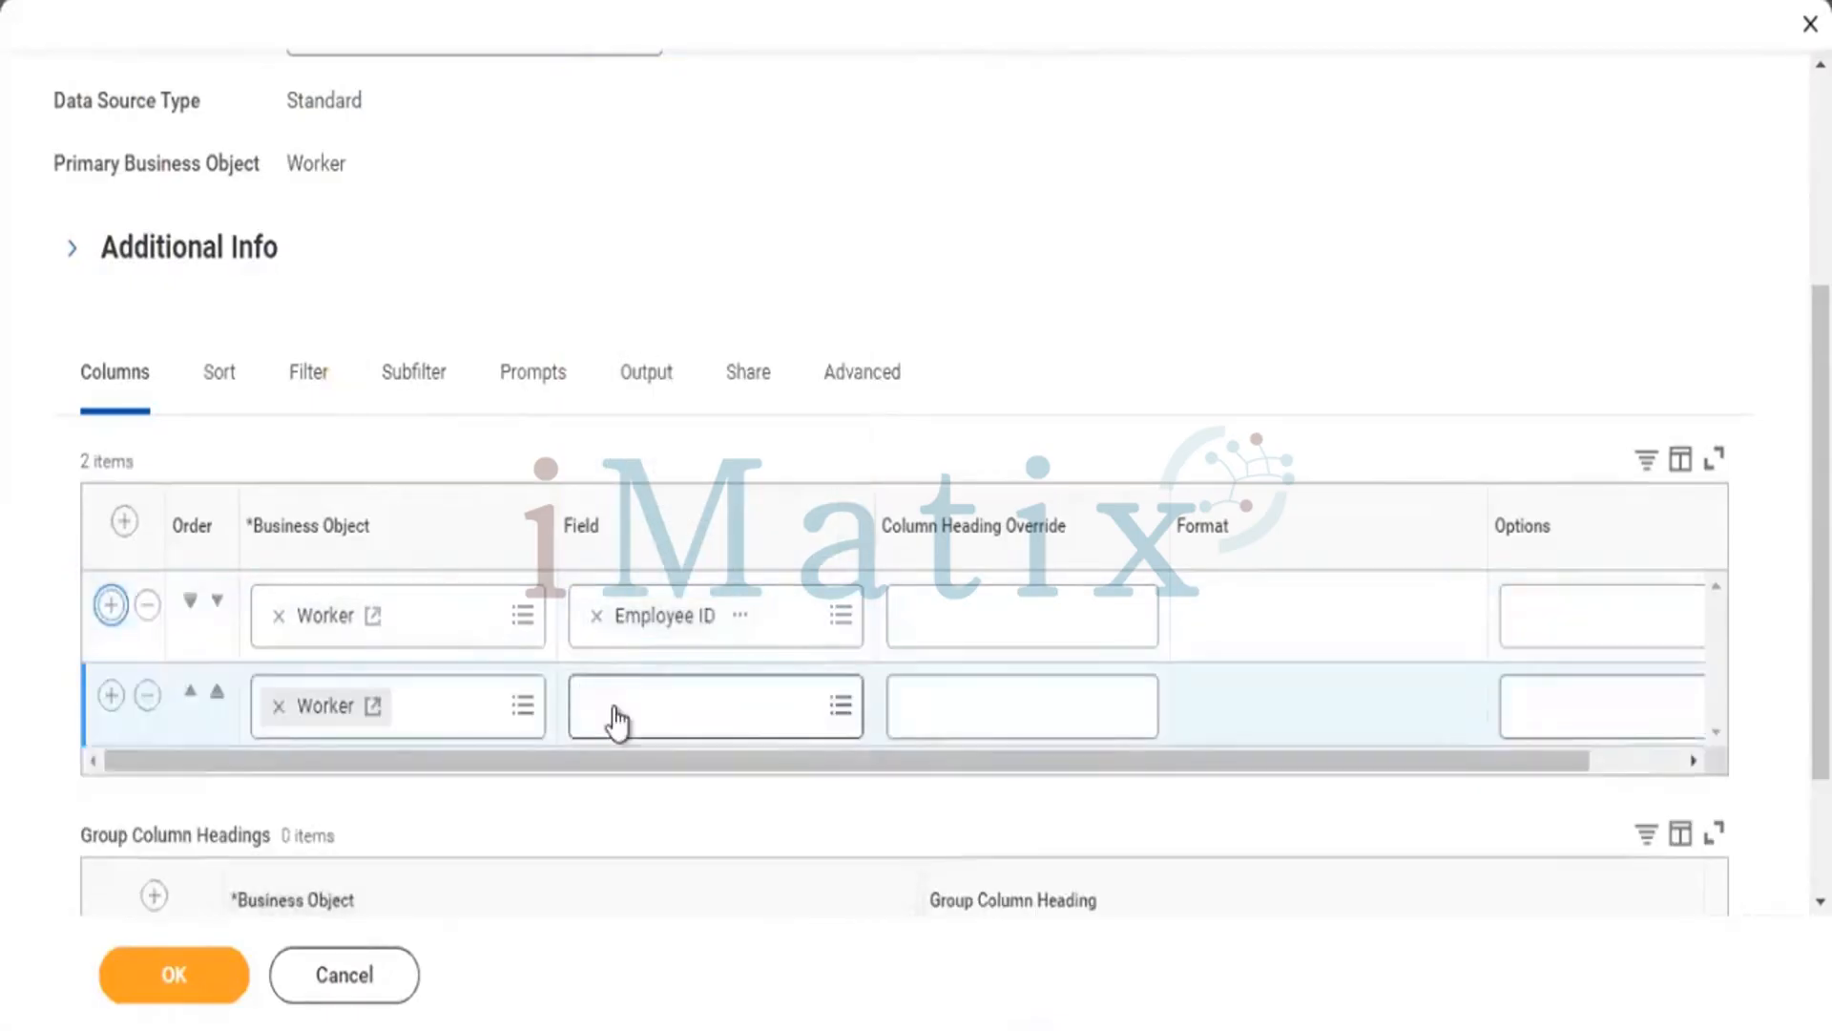
pyautogui.click(614, 711)
pyautogui.write('Worker')
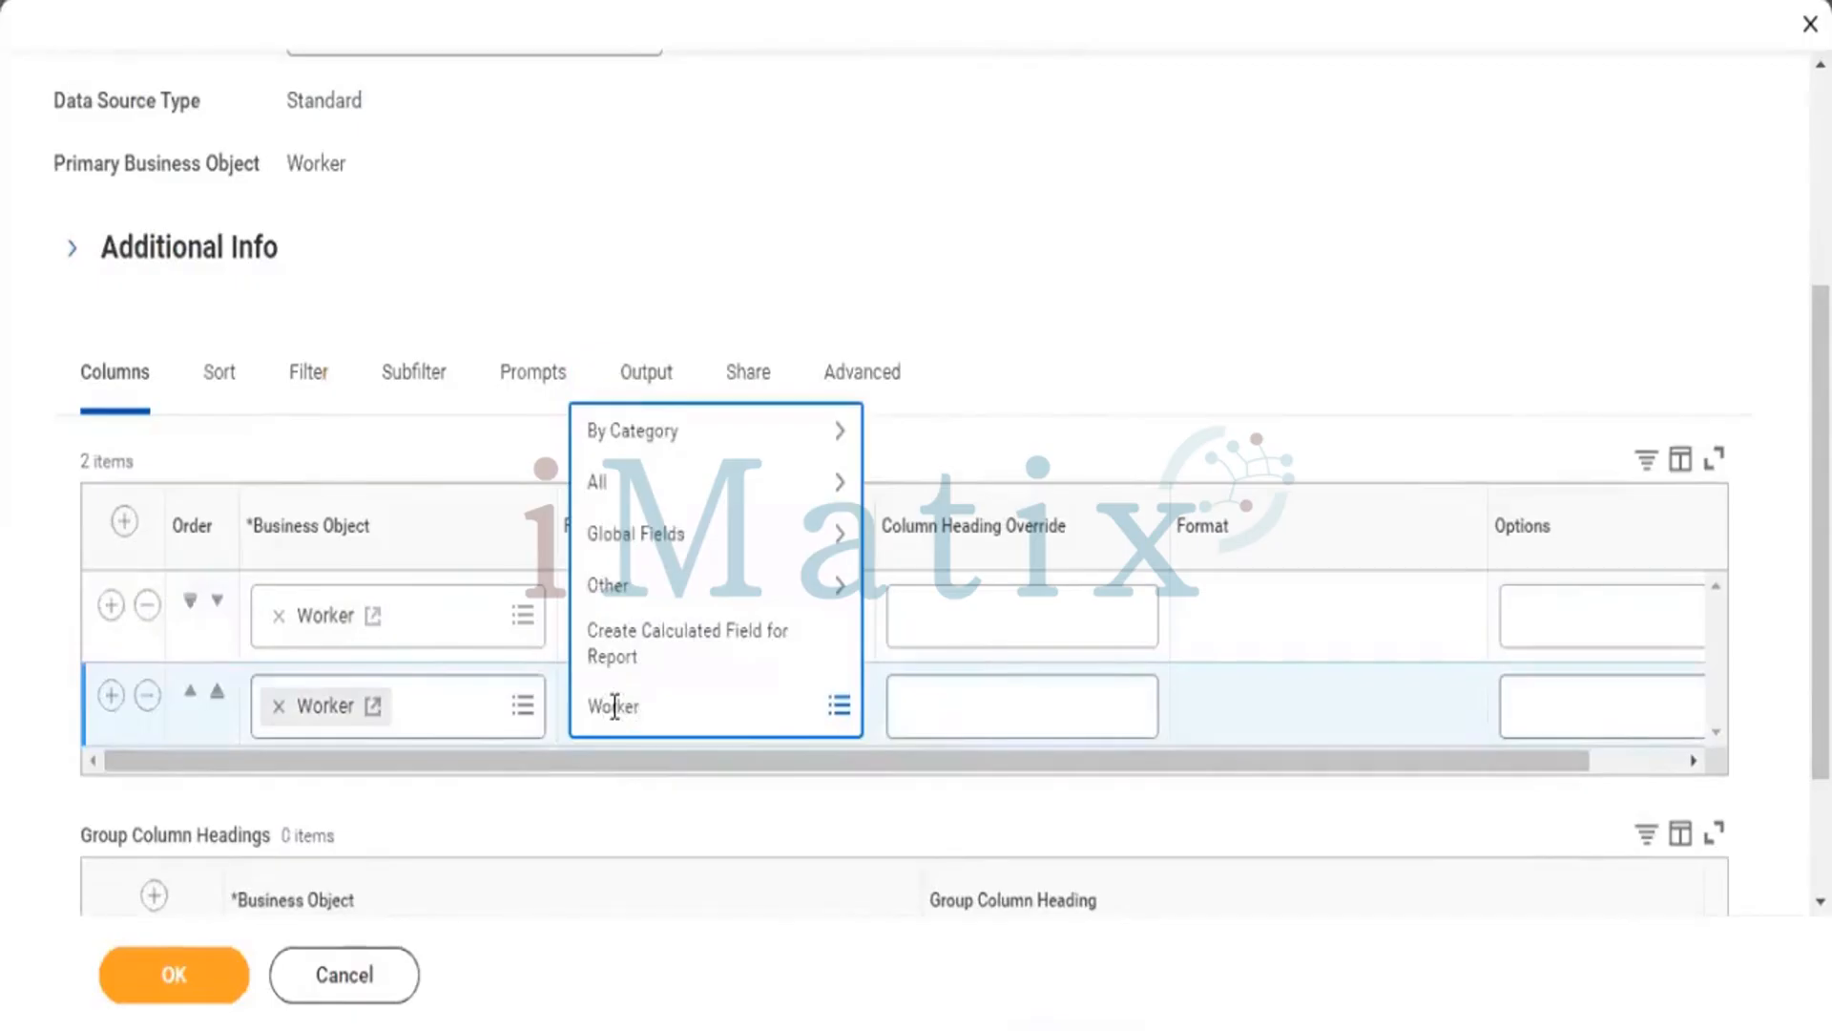
pyautogui.press('Return')
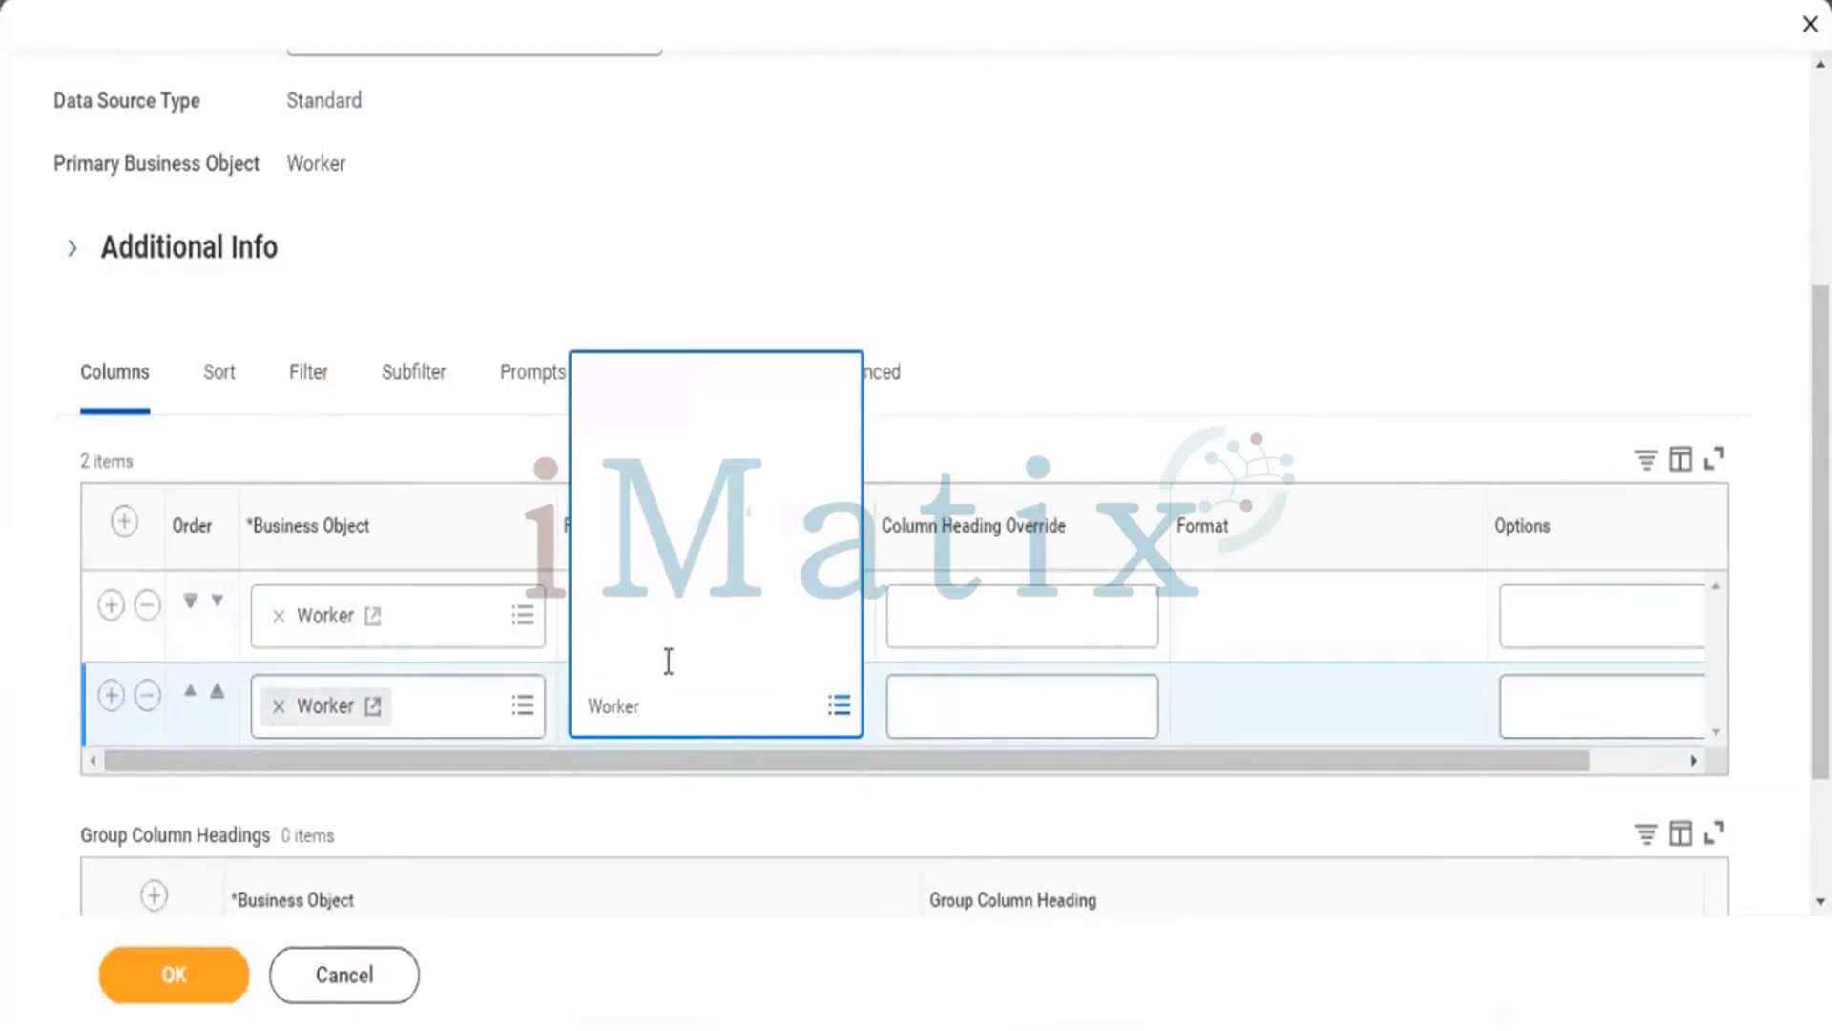
pyautogui.click(633, 164)
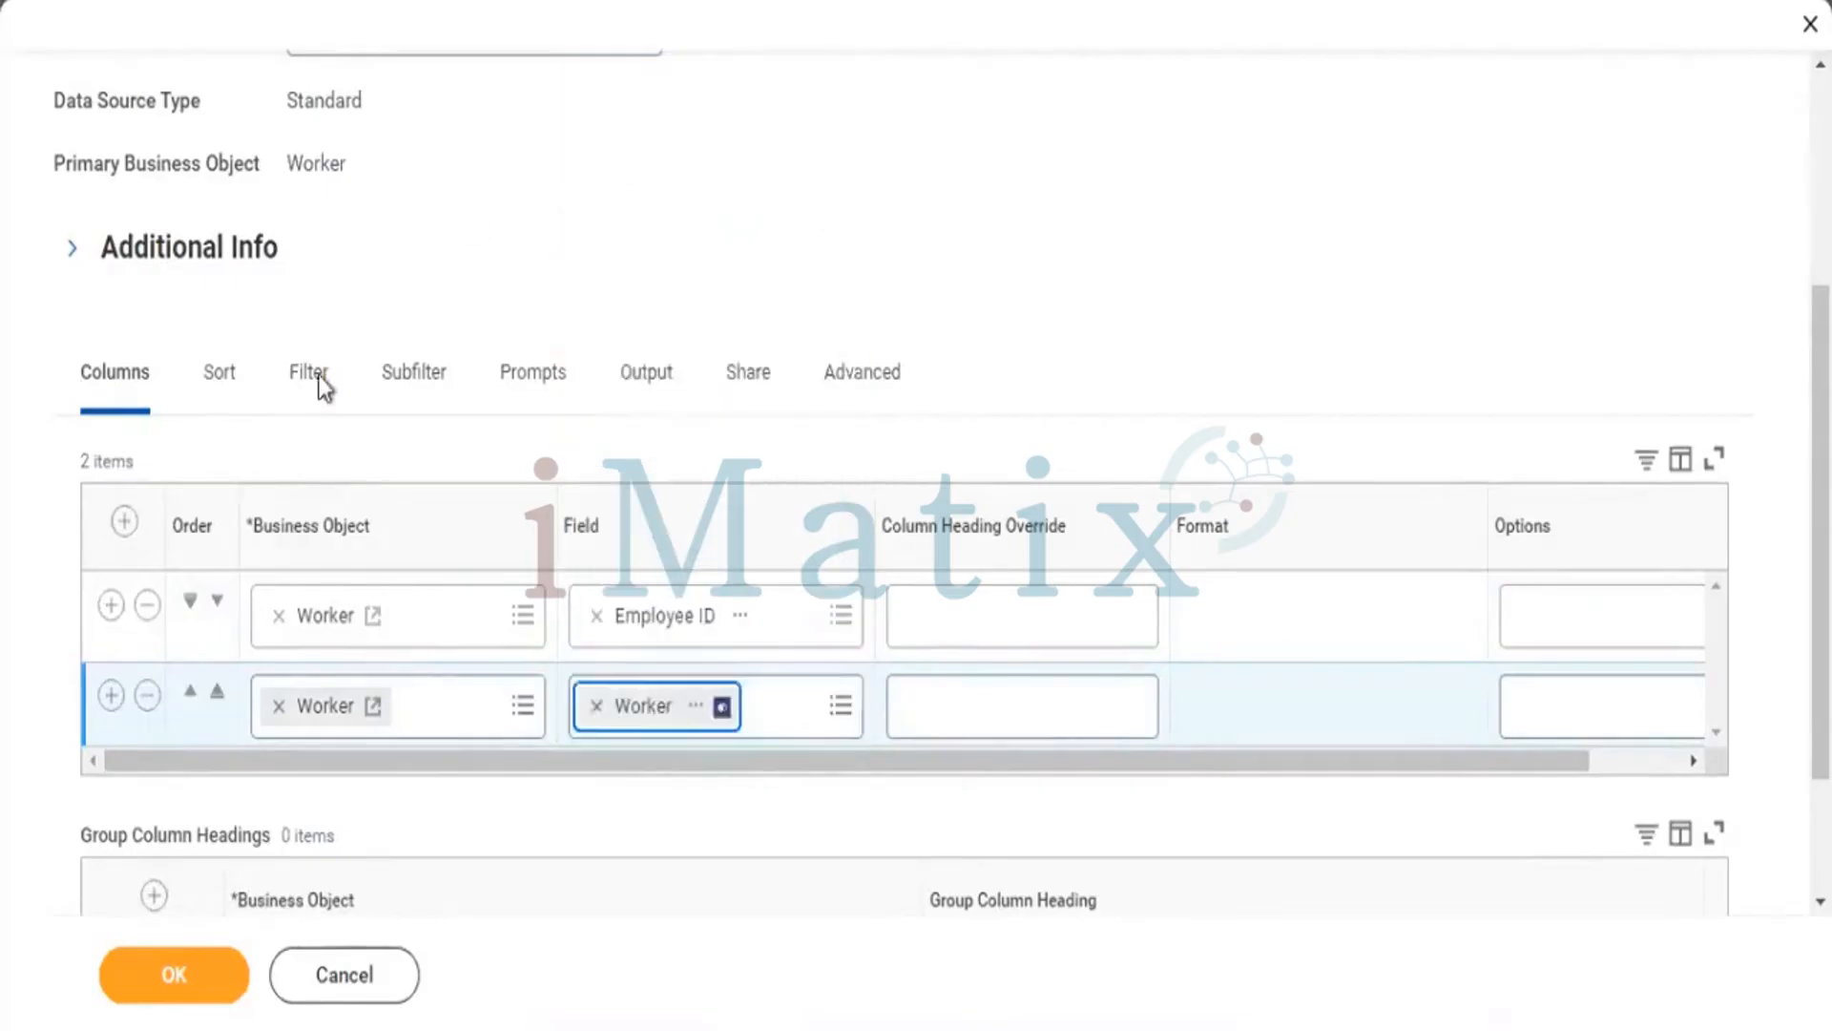
# - Add a third report column with the Hire Date date field
pyautogui.click(109, 697)
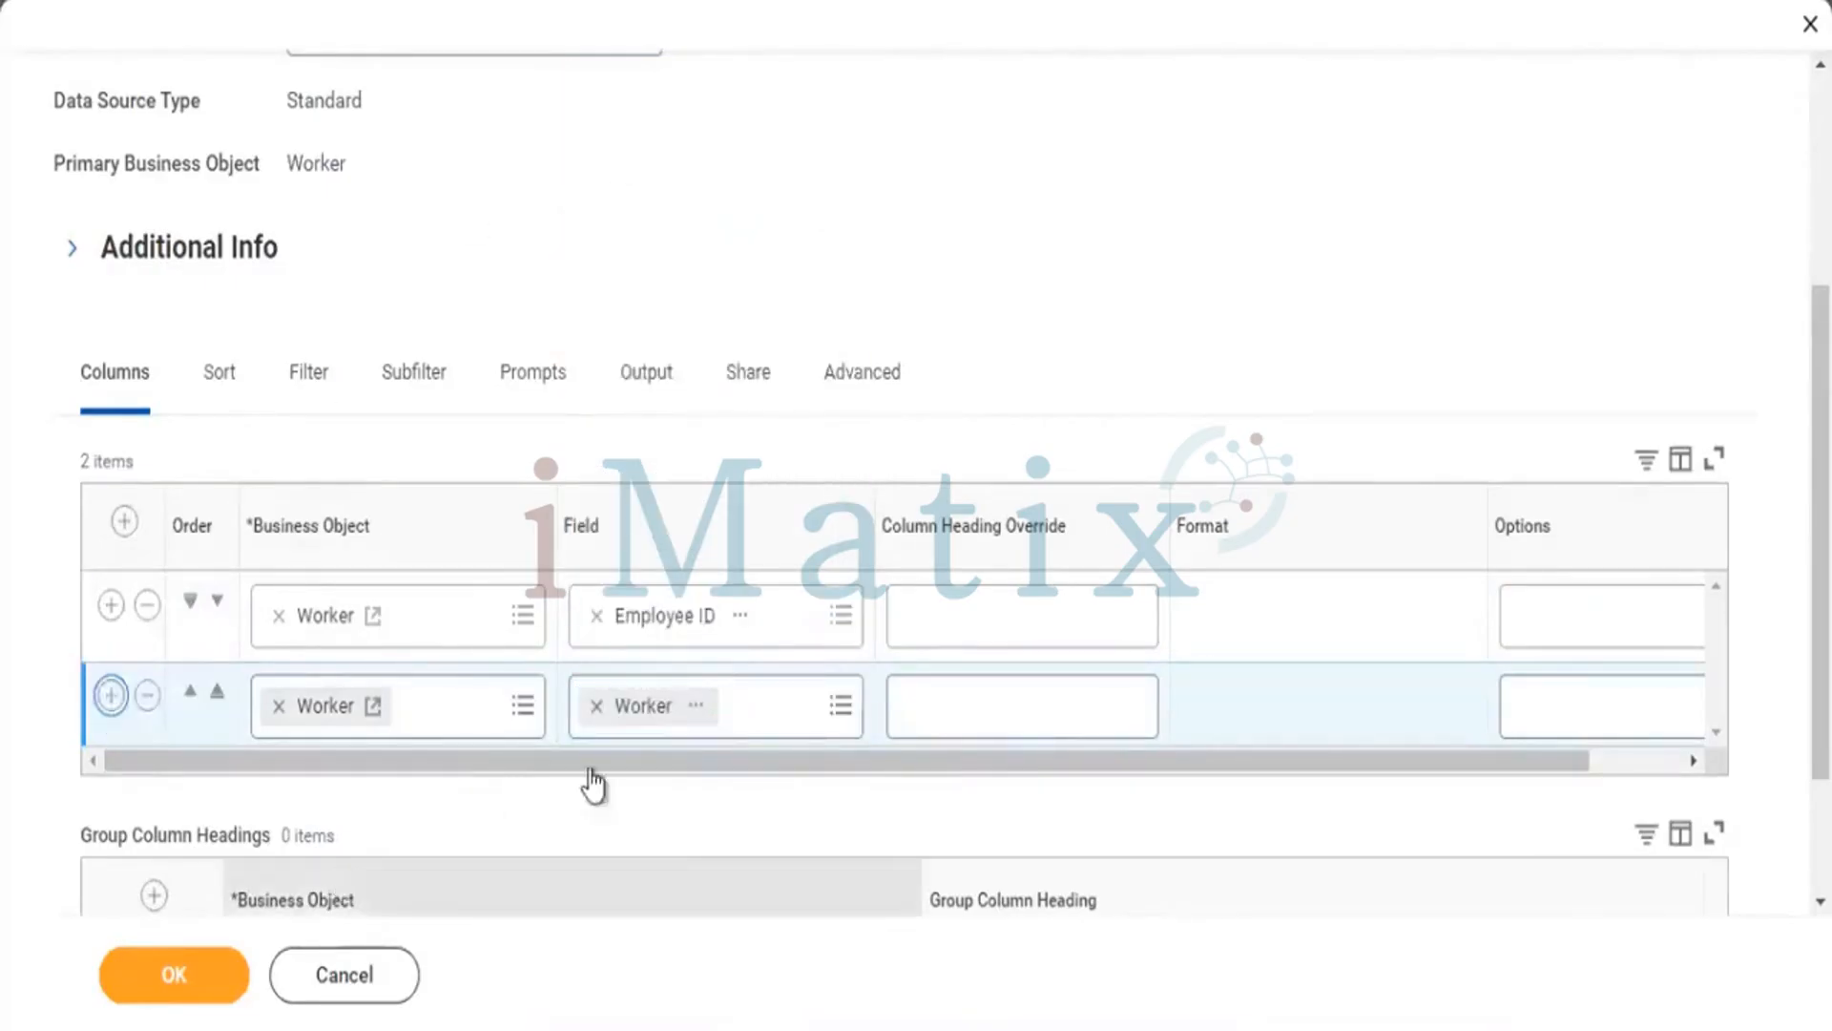
pyautogui.click(692, 792)
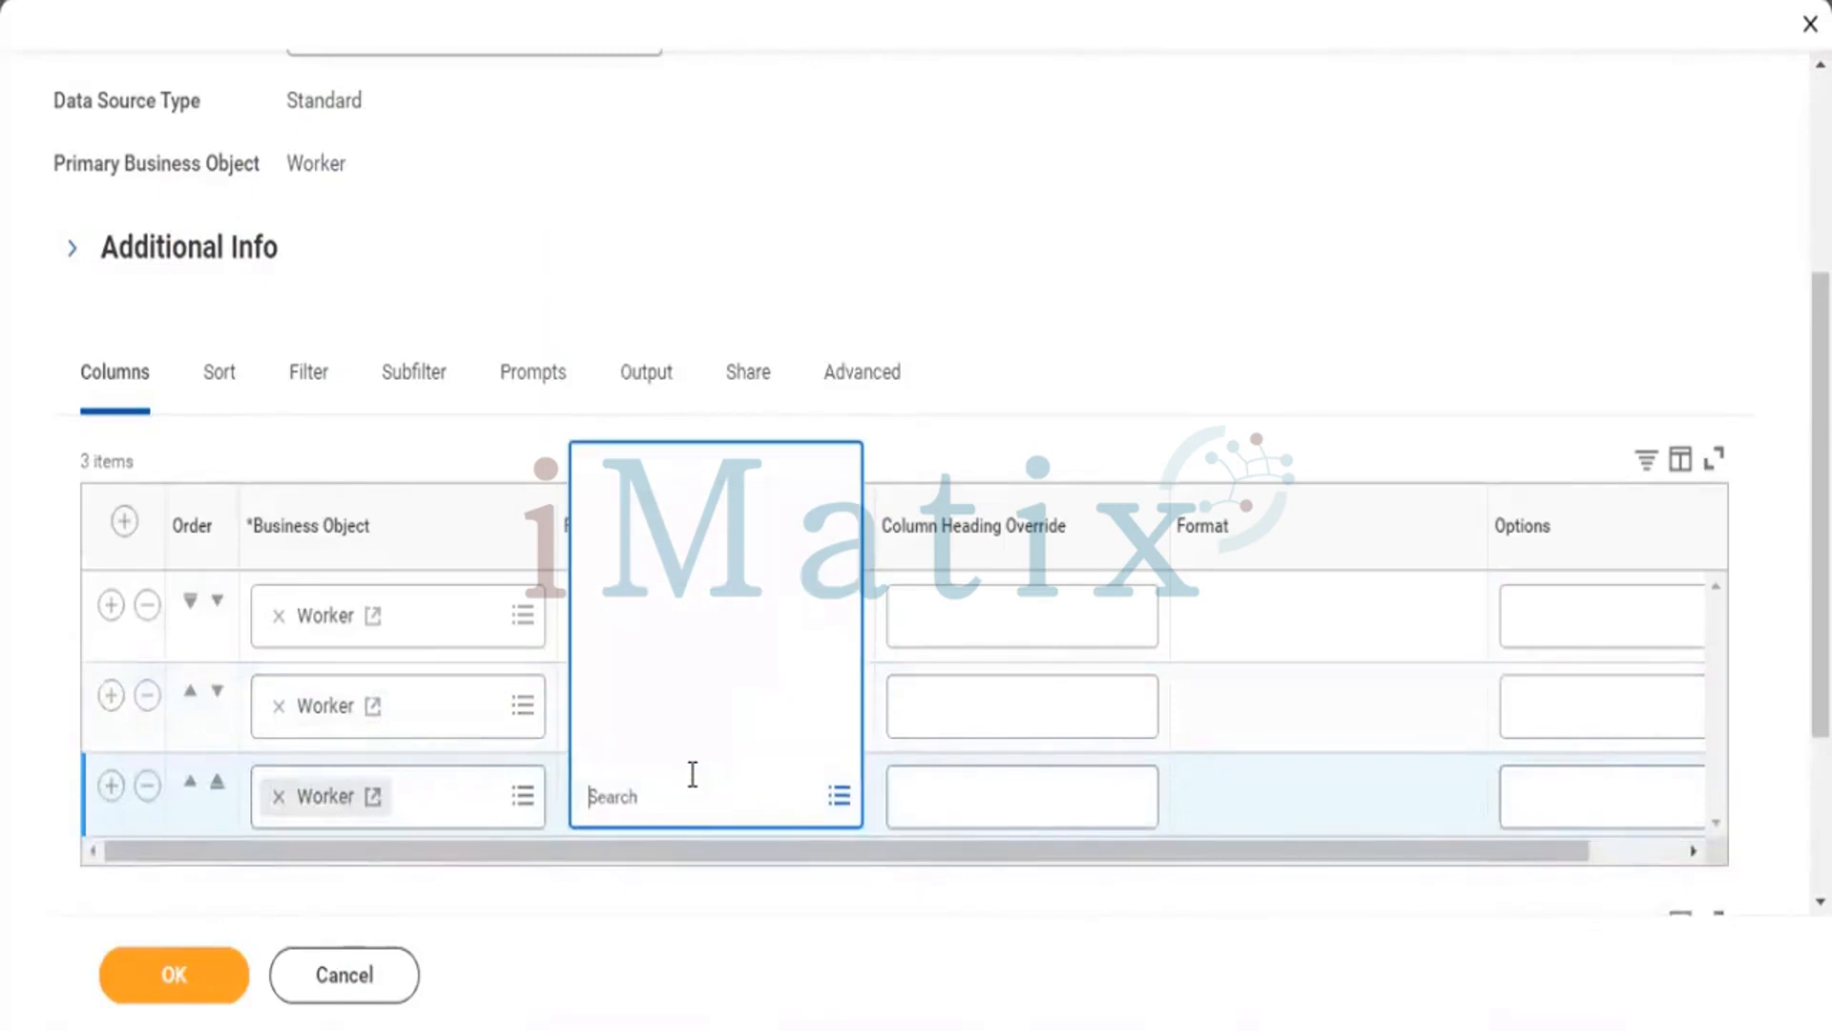
pyautogui.write('Hi')
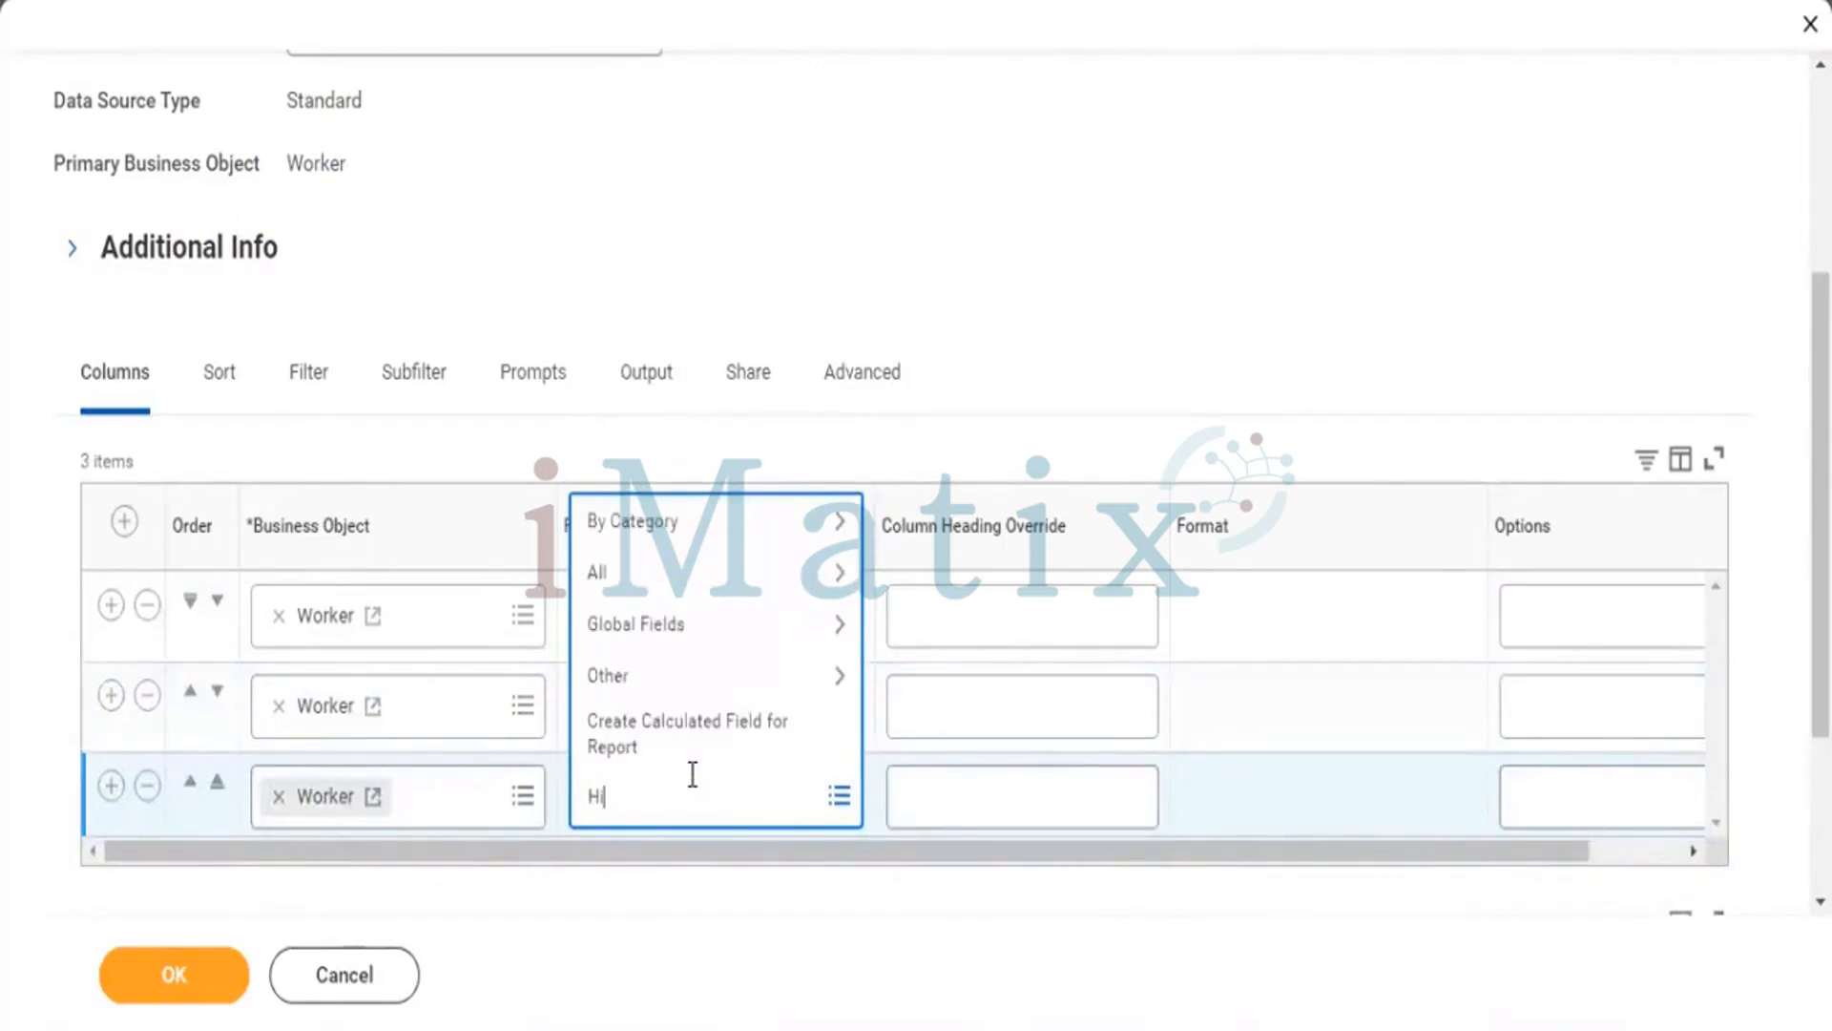
pyautogui.write('re Date')
pyautogui.press('Return')
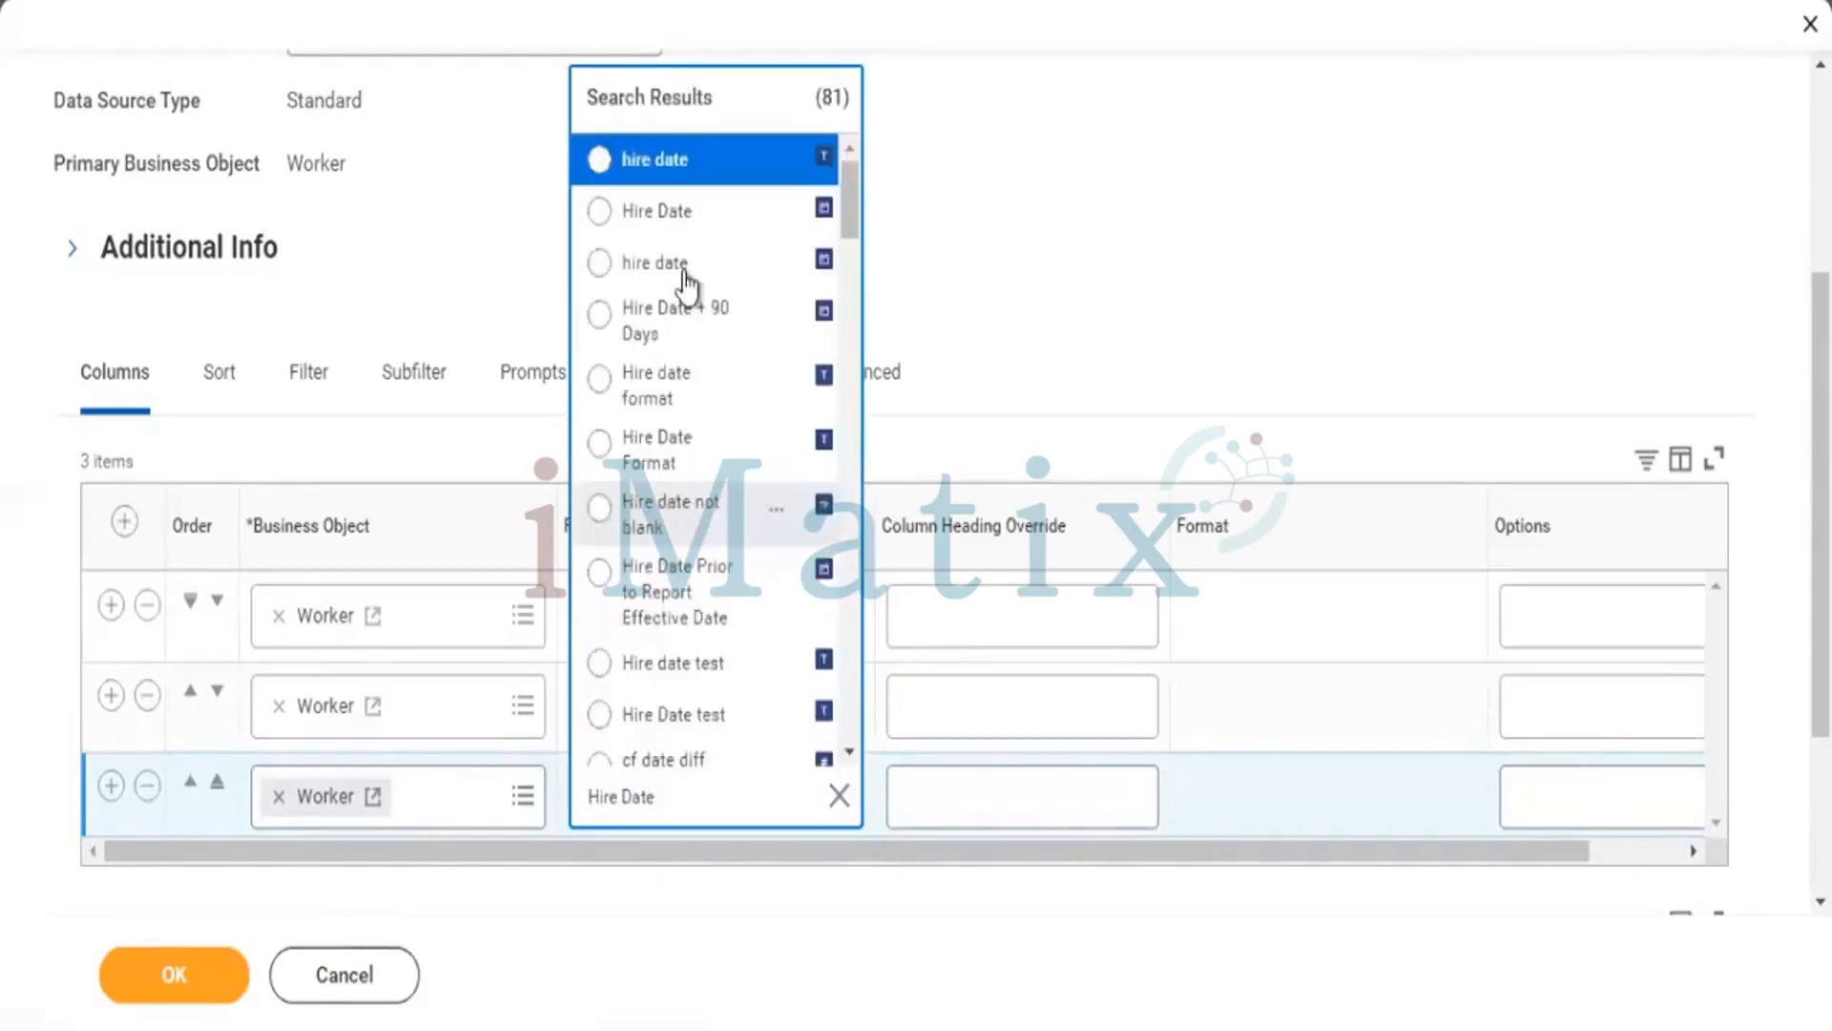
pyautogui.click(668, 216)
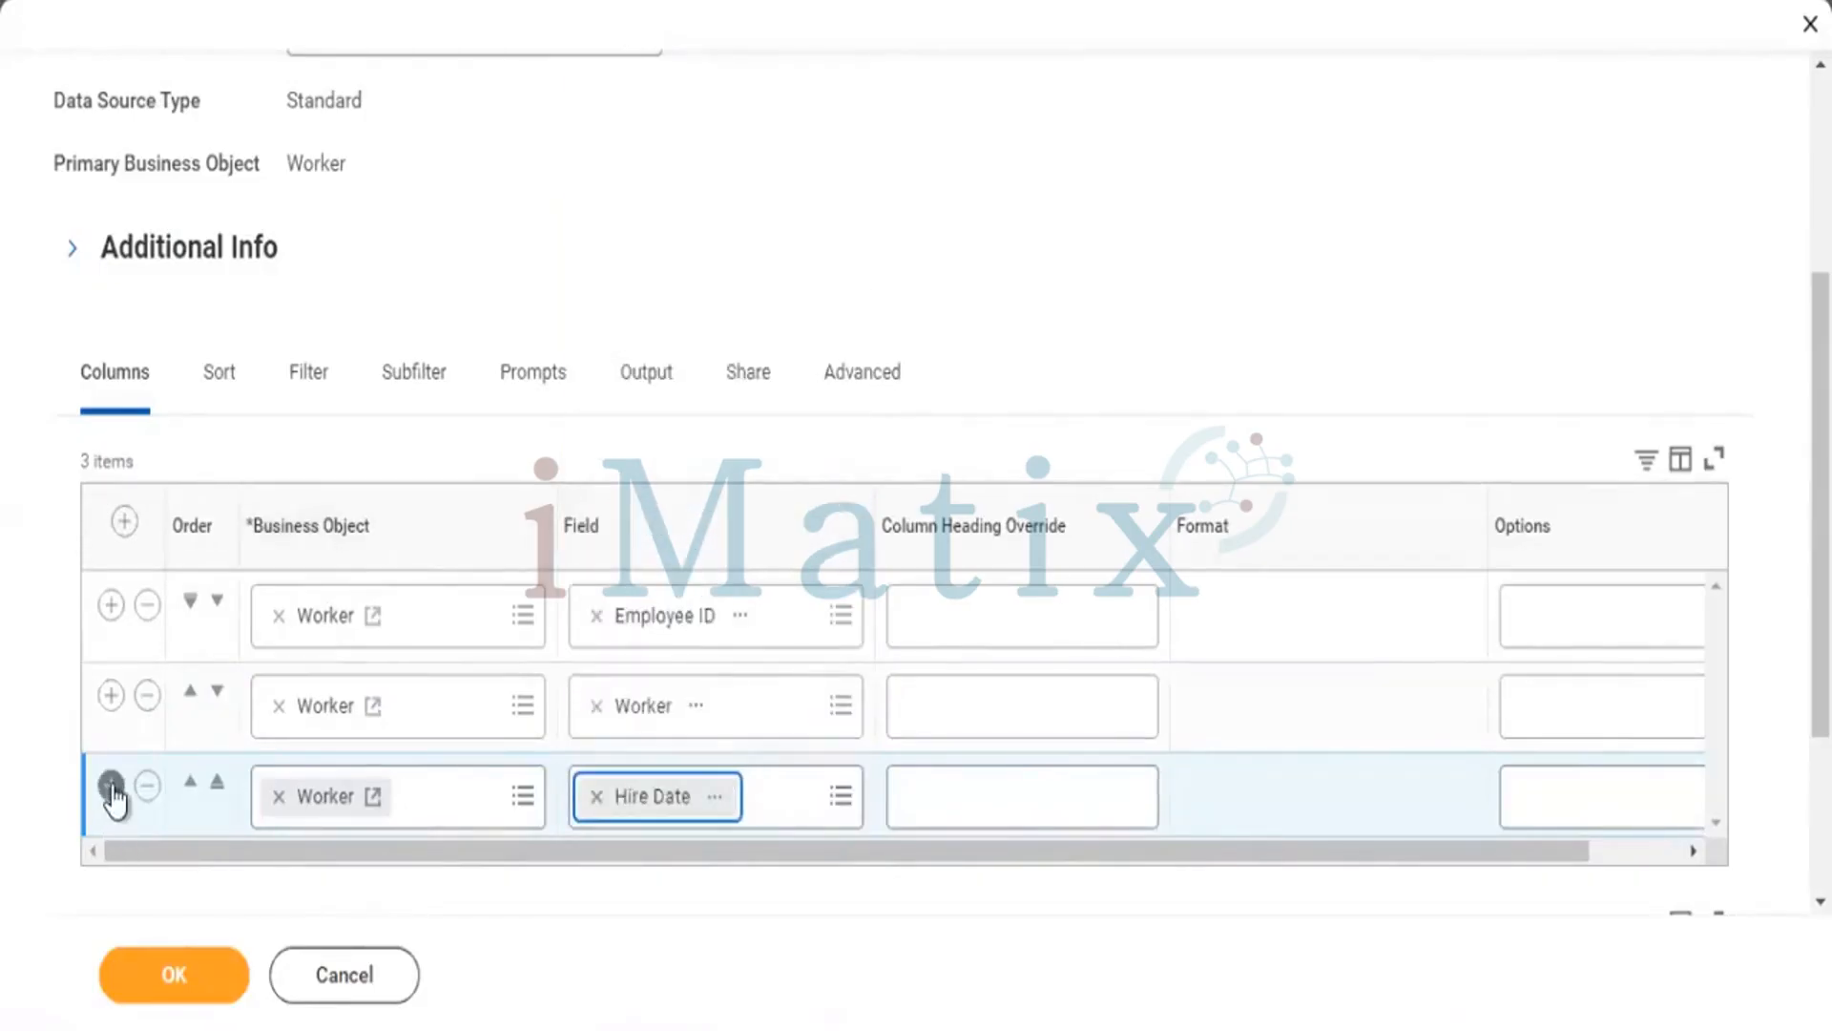
# - Add a fourth report column with the Employee Type field
pyautogui.click(111, 788)
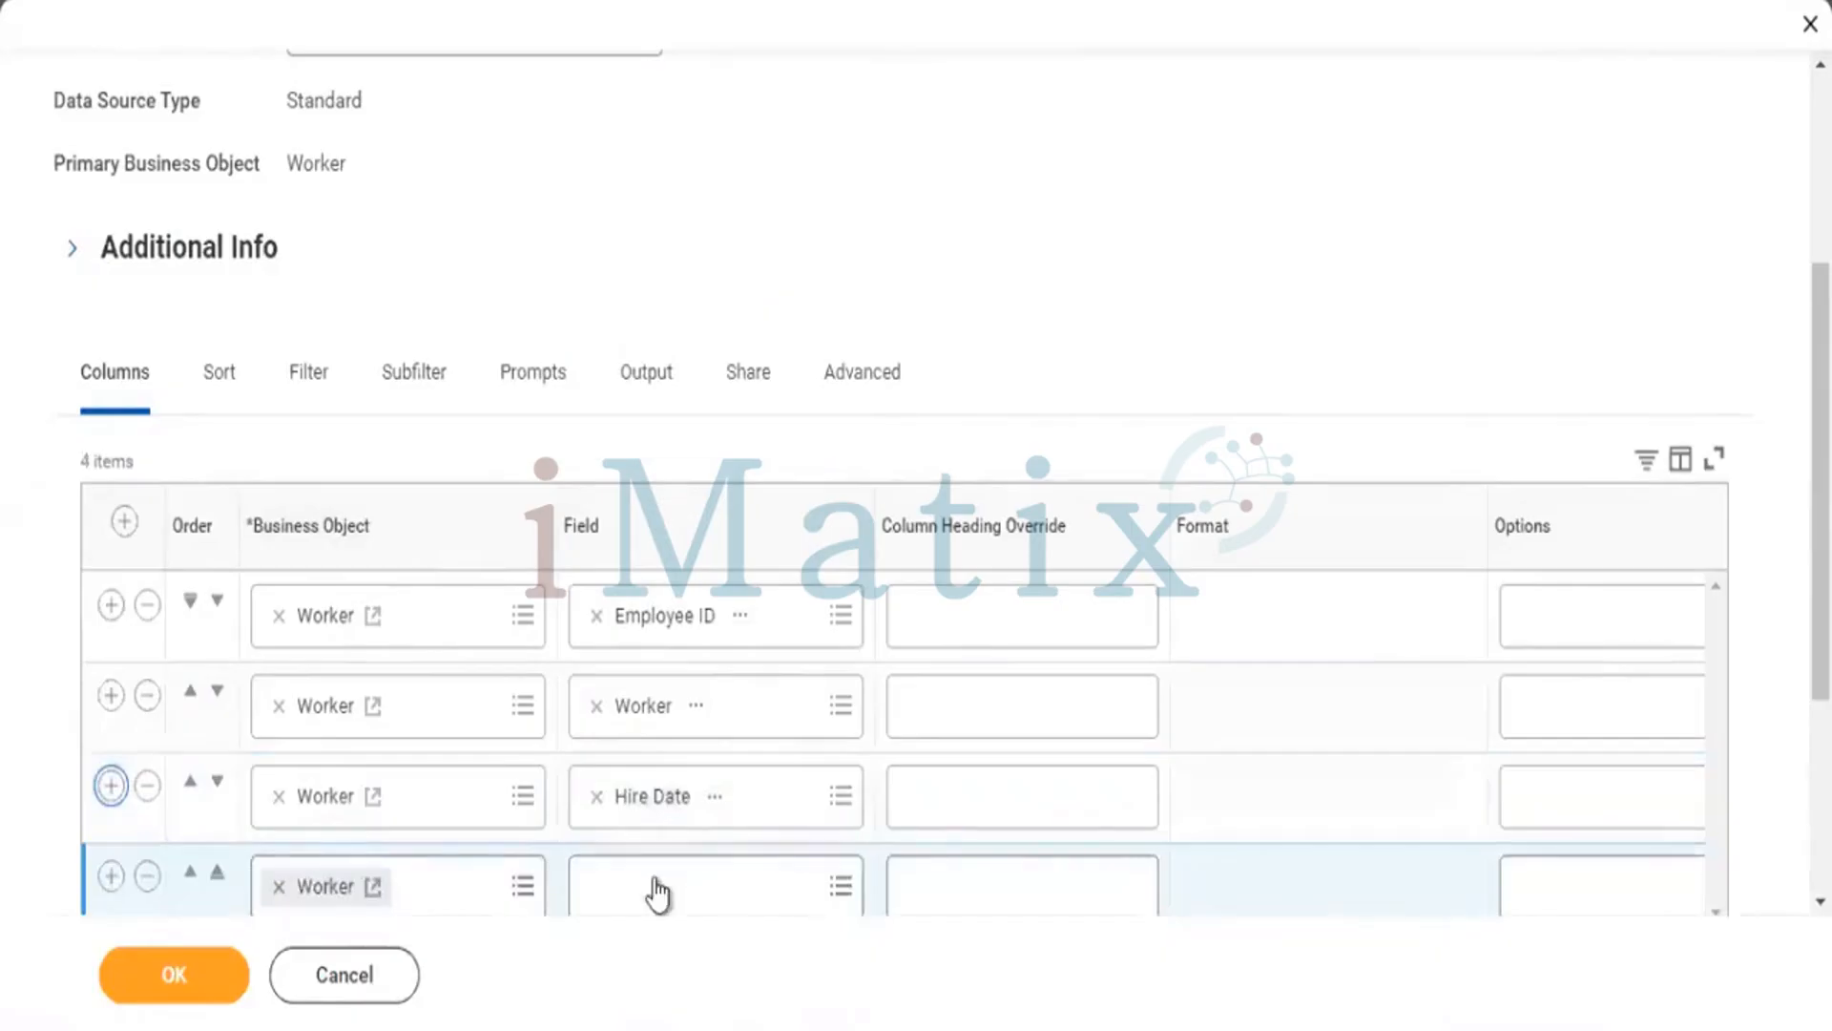
pyautogui.click(668, 876)
pyautogui.moveTo(1820, 497); pyautogui.dragTo(1821, 555)
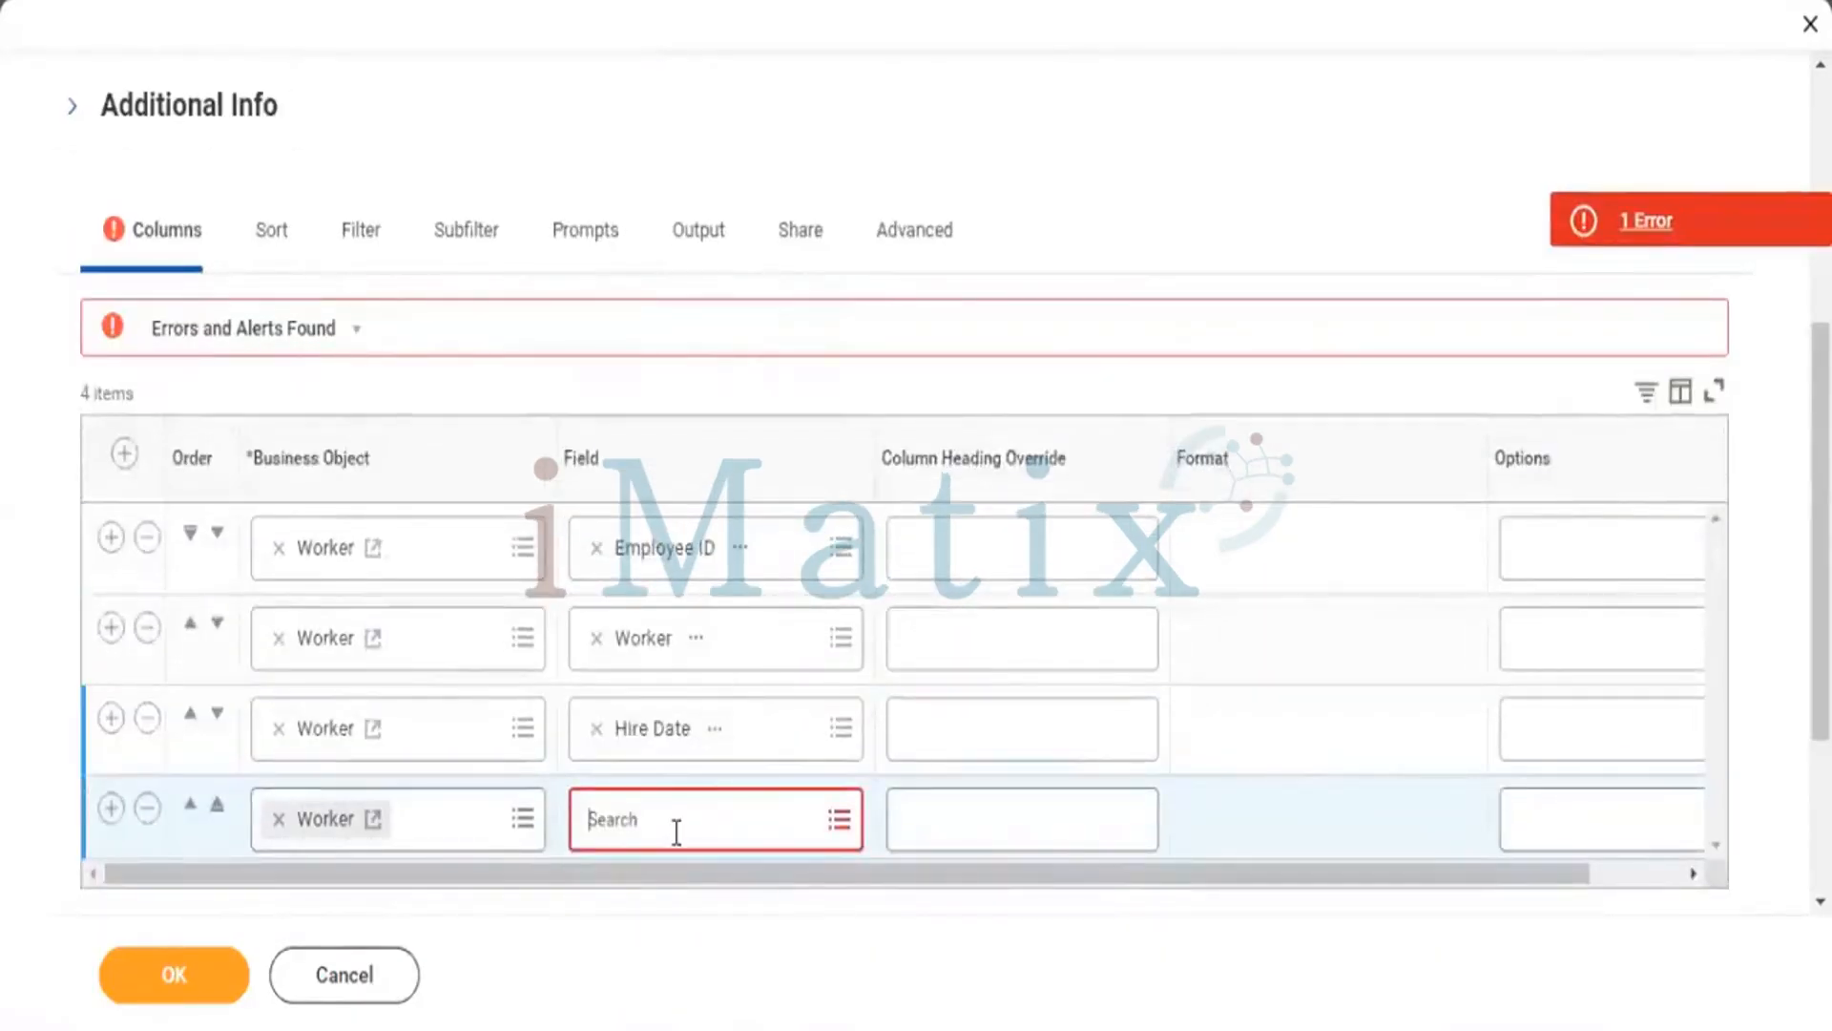
pyautogui.write('Employee')
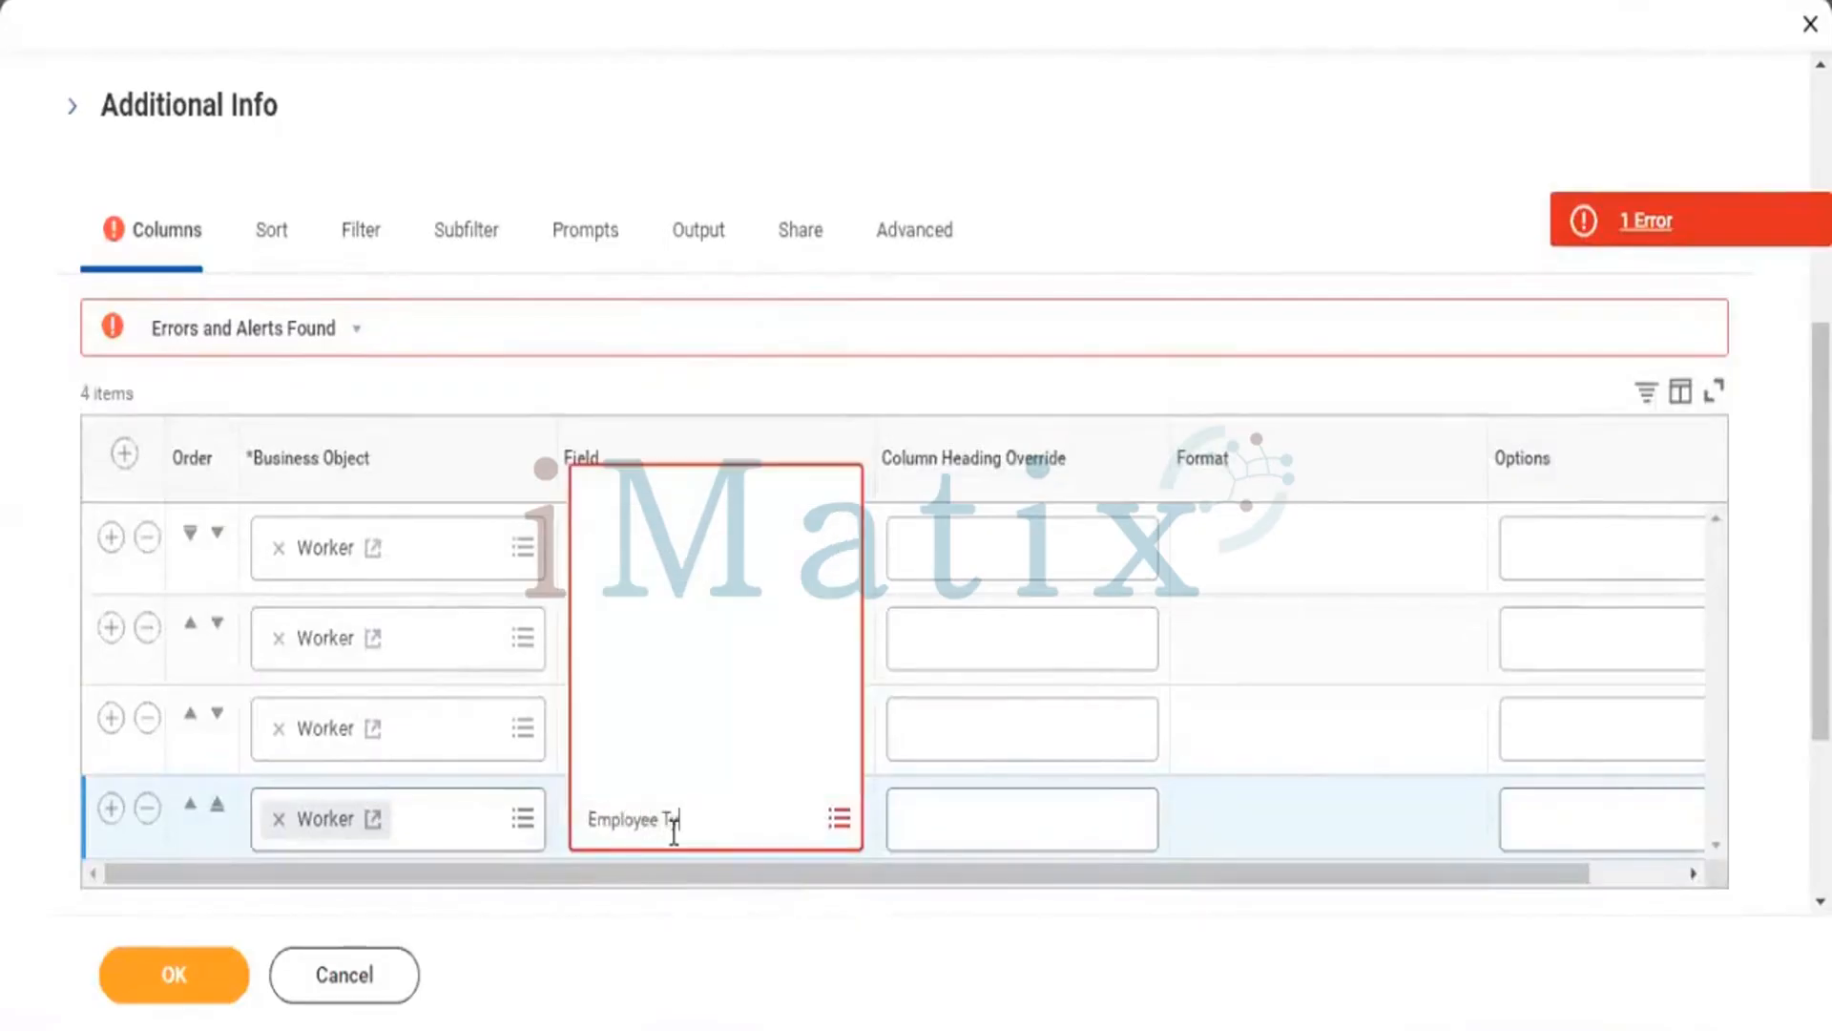
pyautogui.write(' Type')
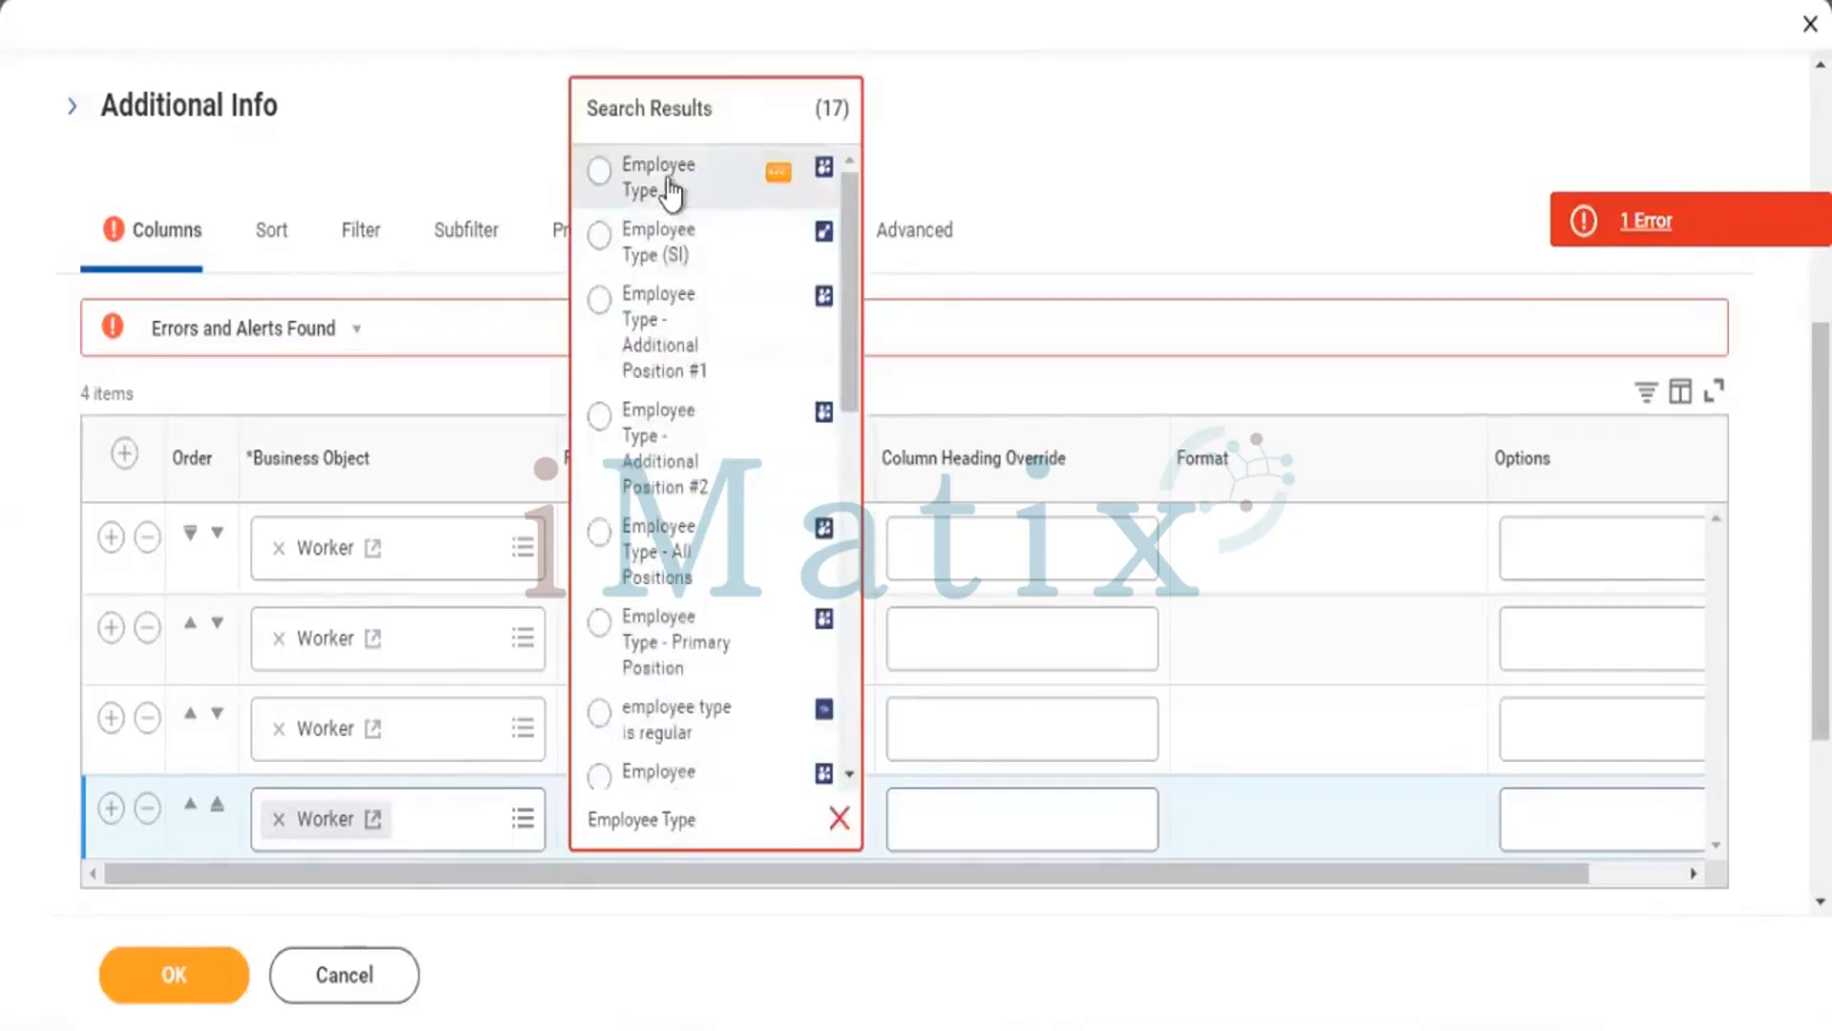
pyautogui.click(615, 182)
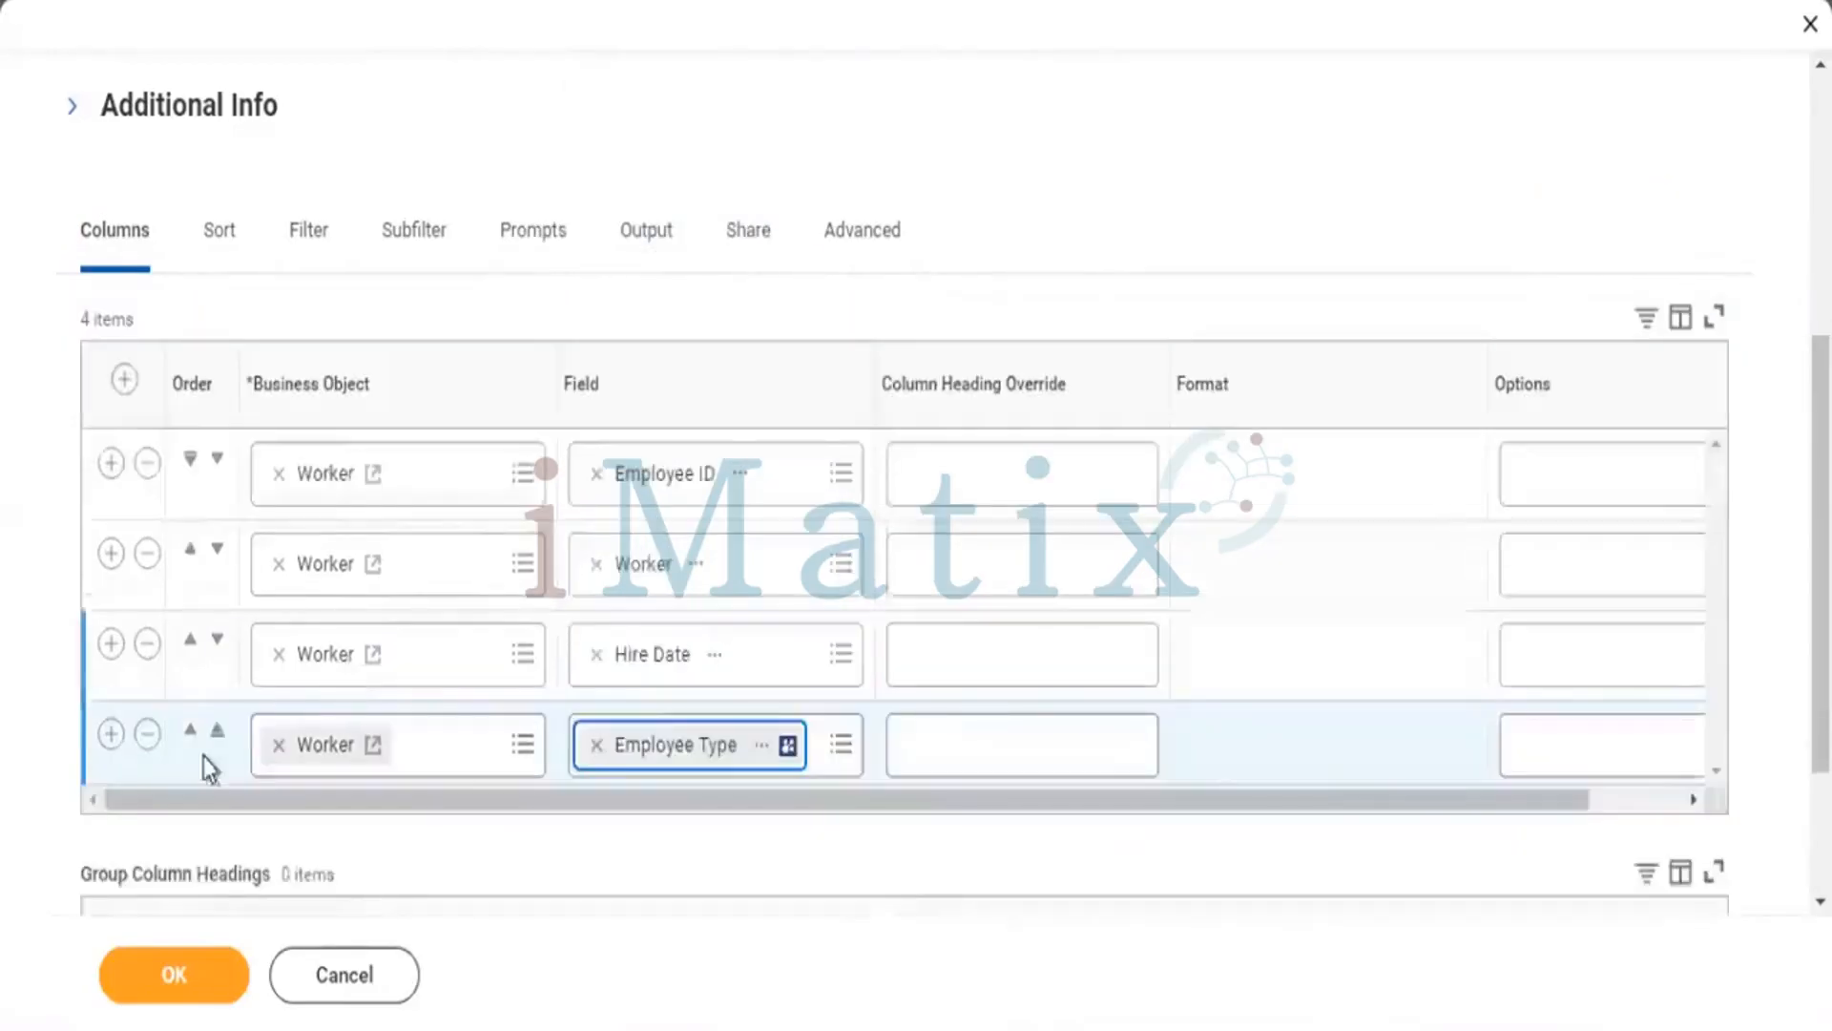
# - Add a fifth report column with the Worker Type field
pyautogui.click(111, 739)
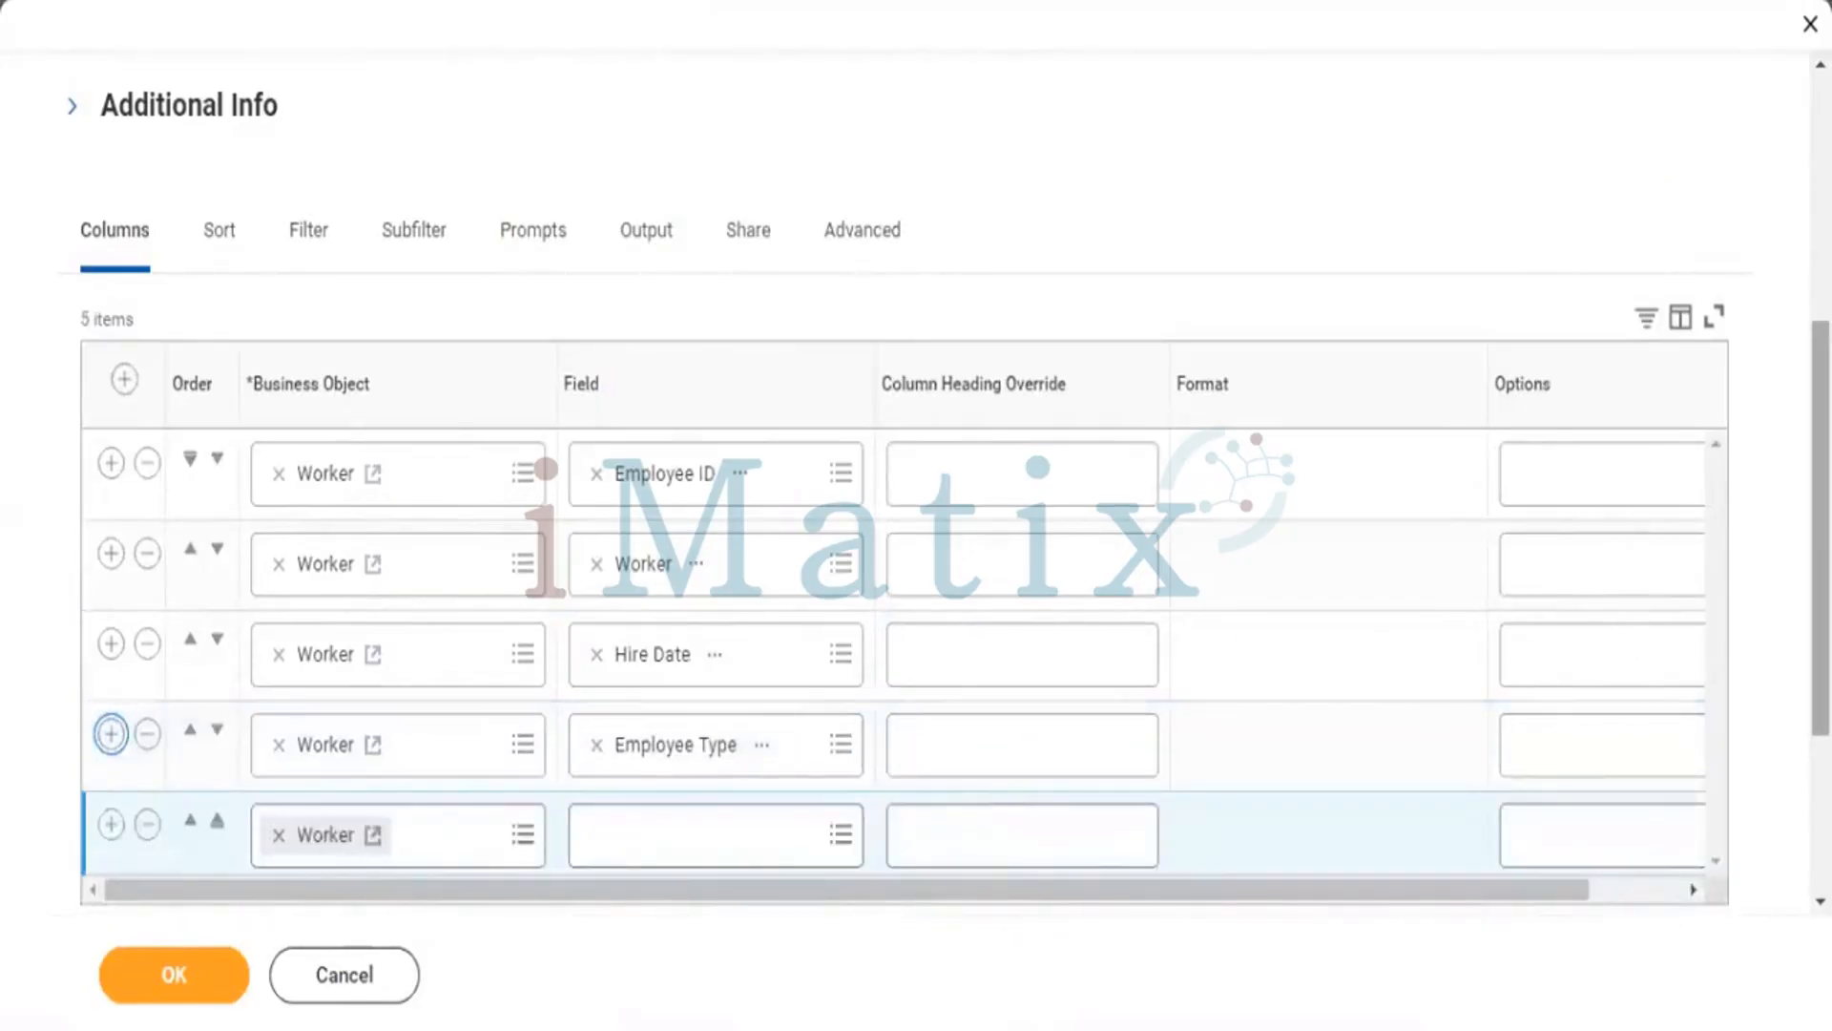
pyautogui.scroll(-3, 1336, 370)
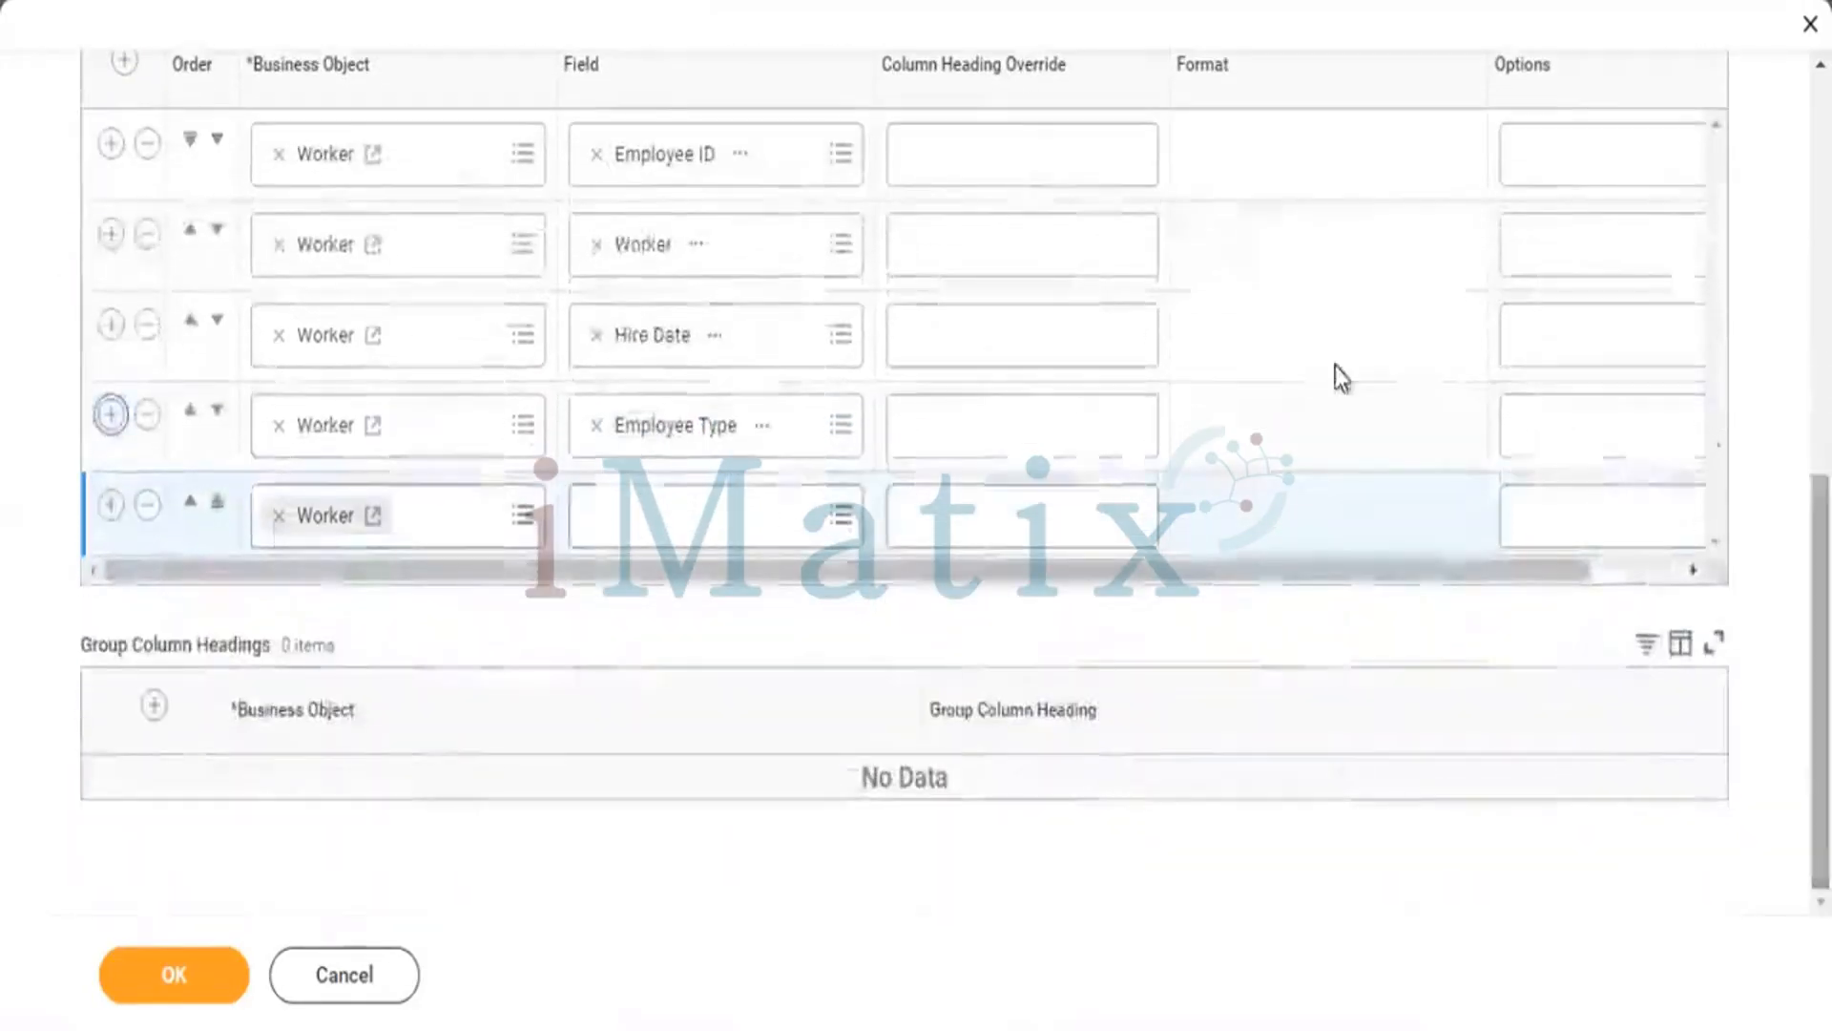
pyautogui.click(668, 518)
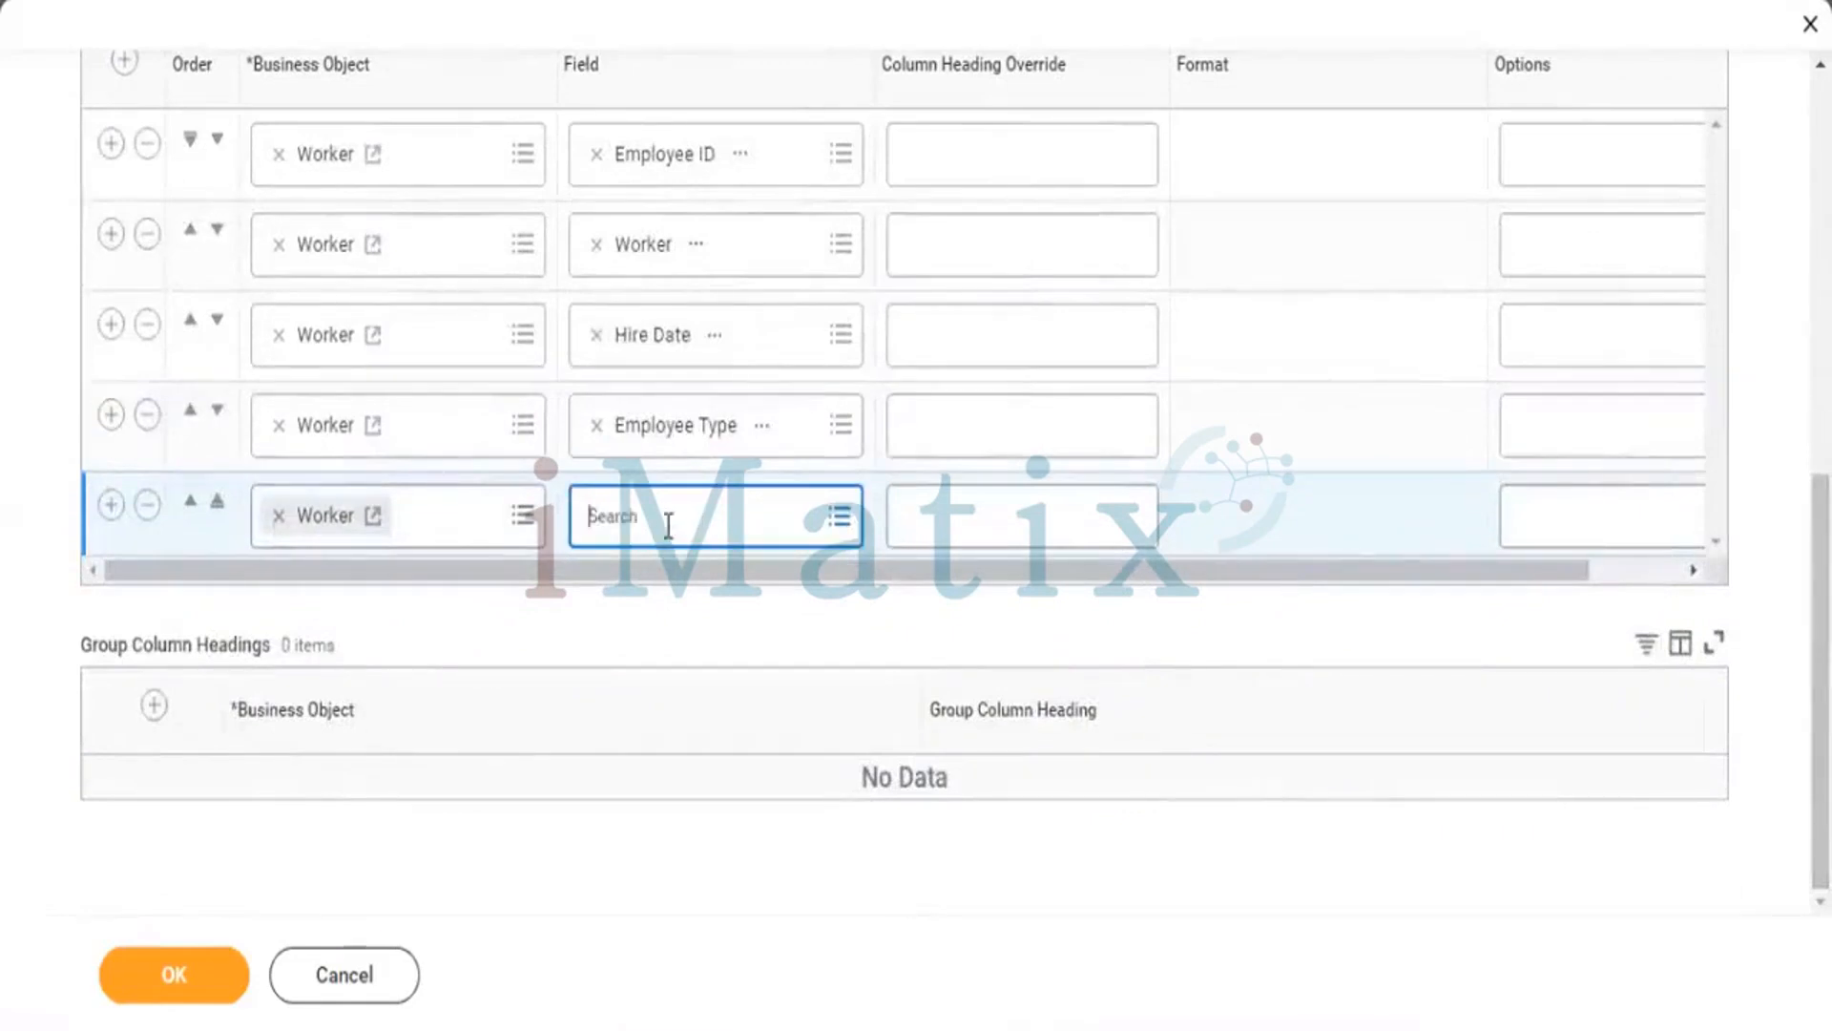
pyautogui.write('Worker')
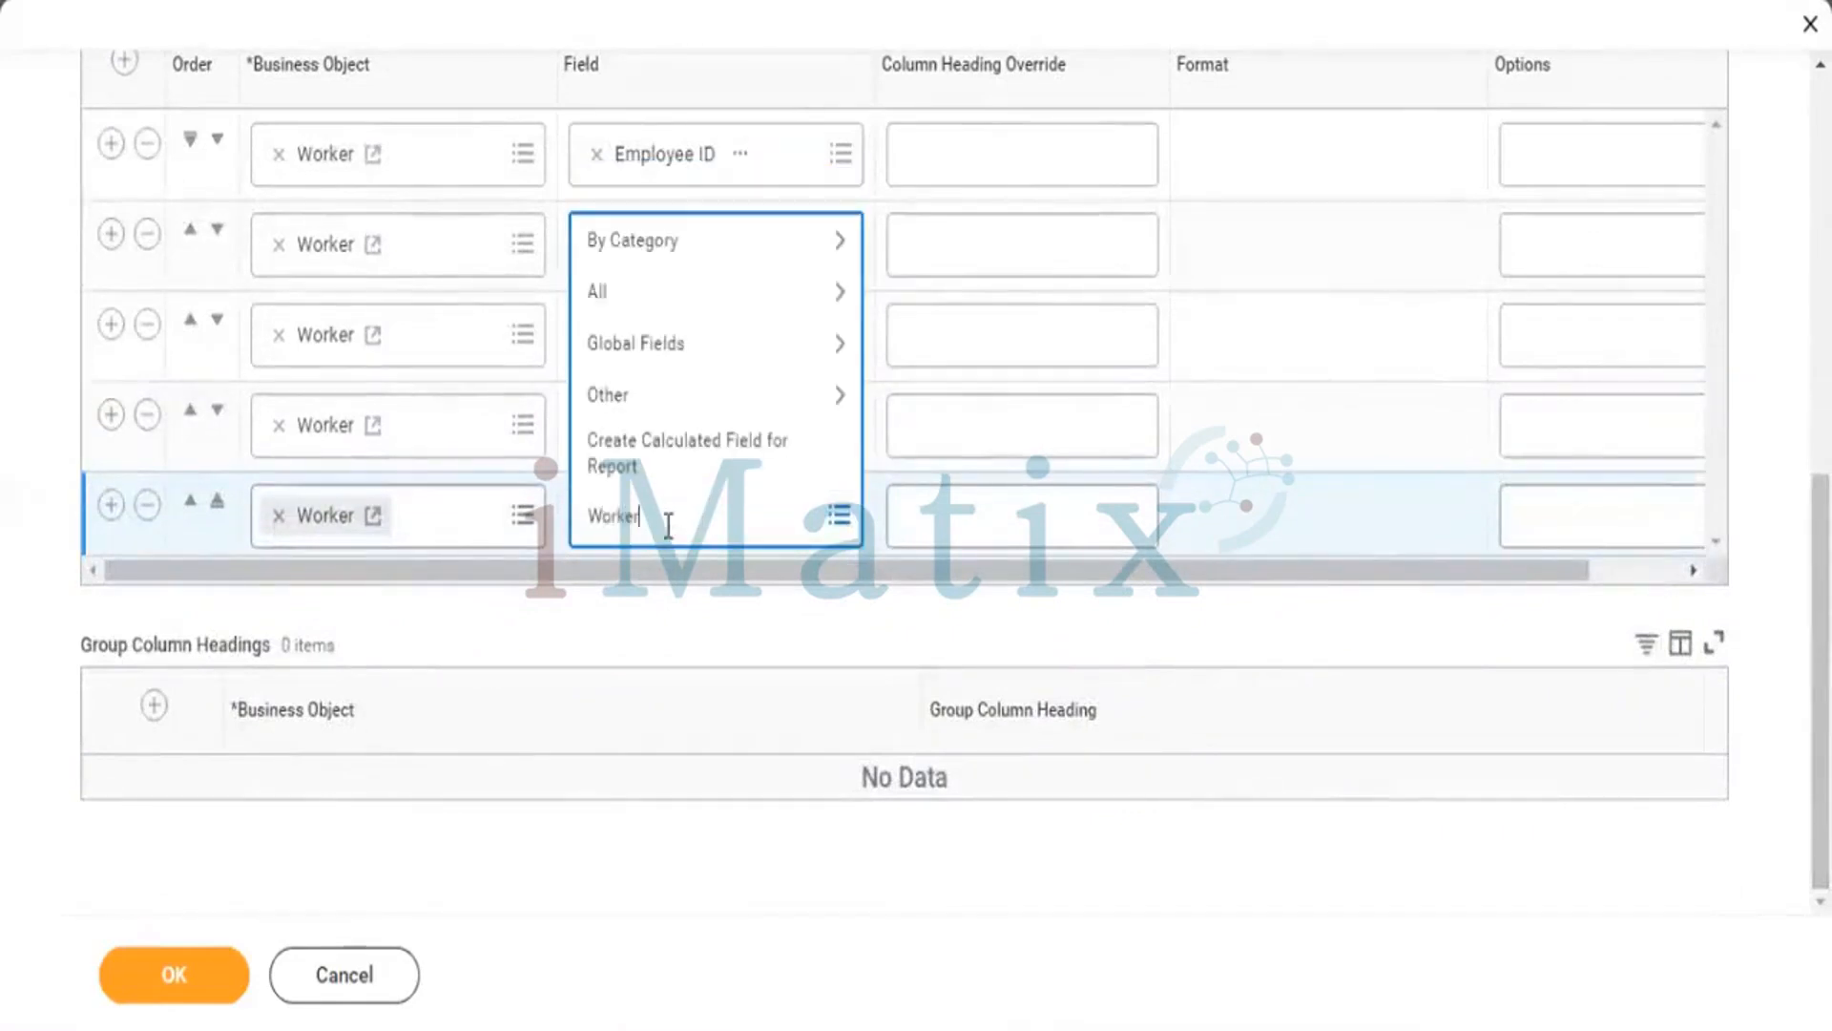
pyautogui.write(' Type')
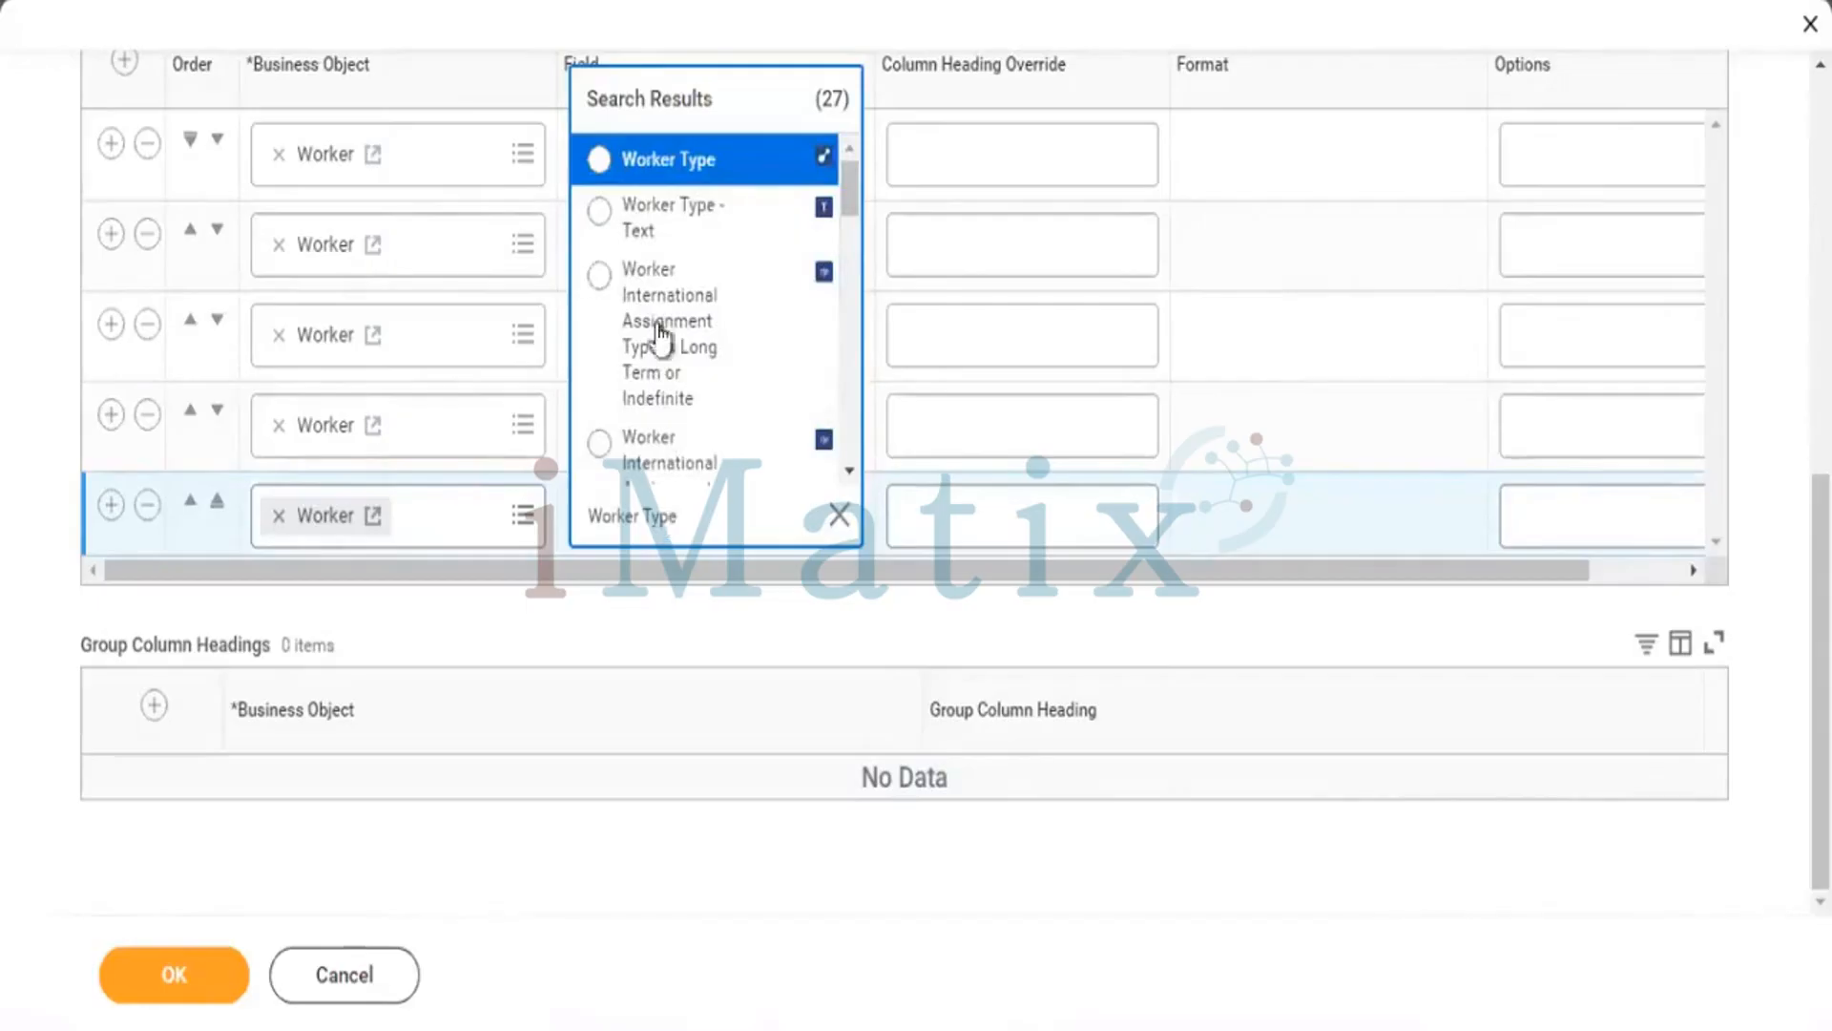
pyautogui.click(663, 171)
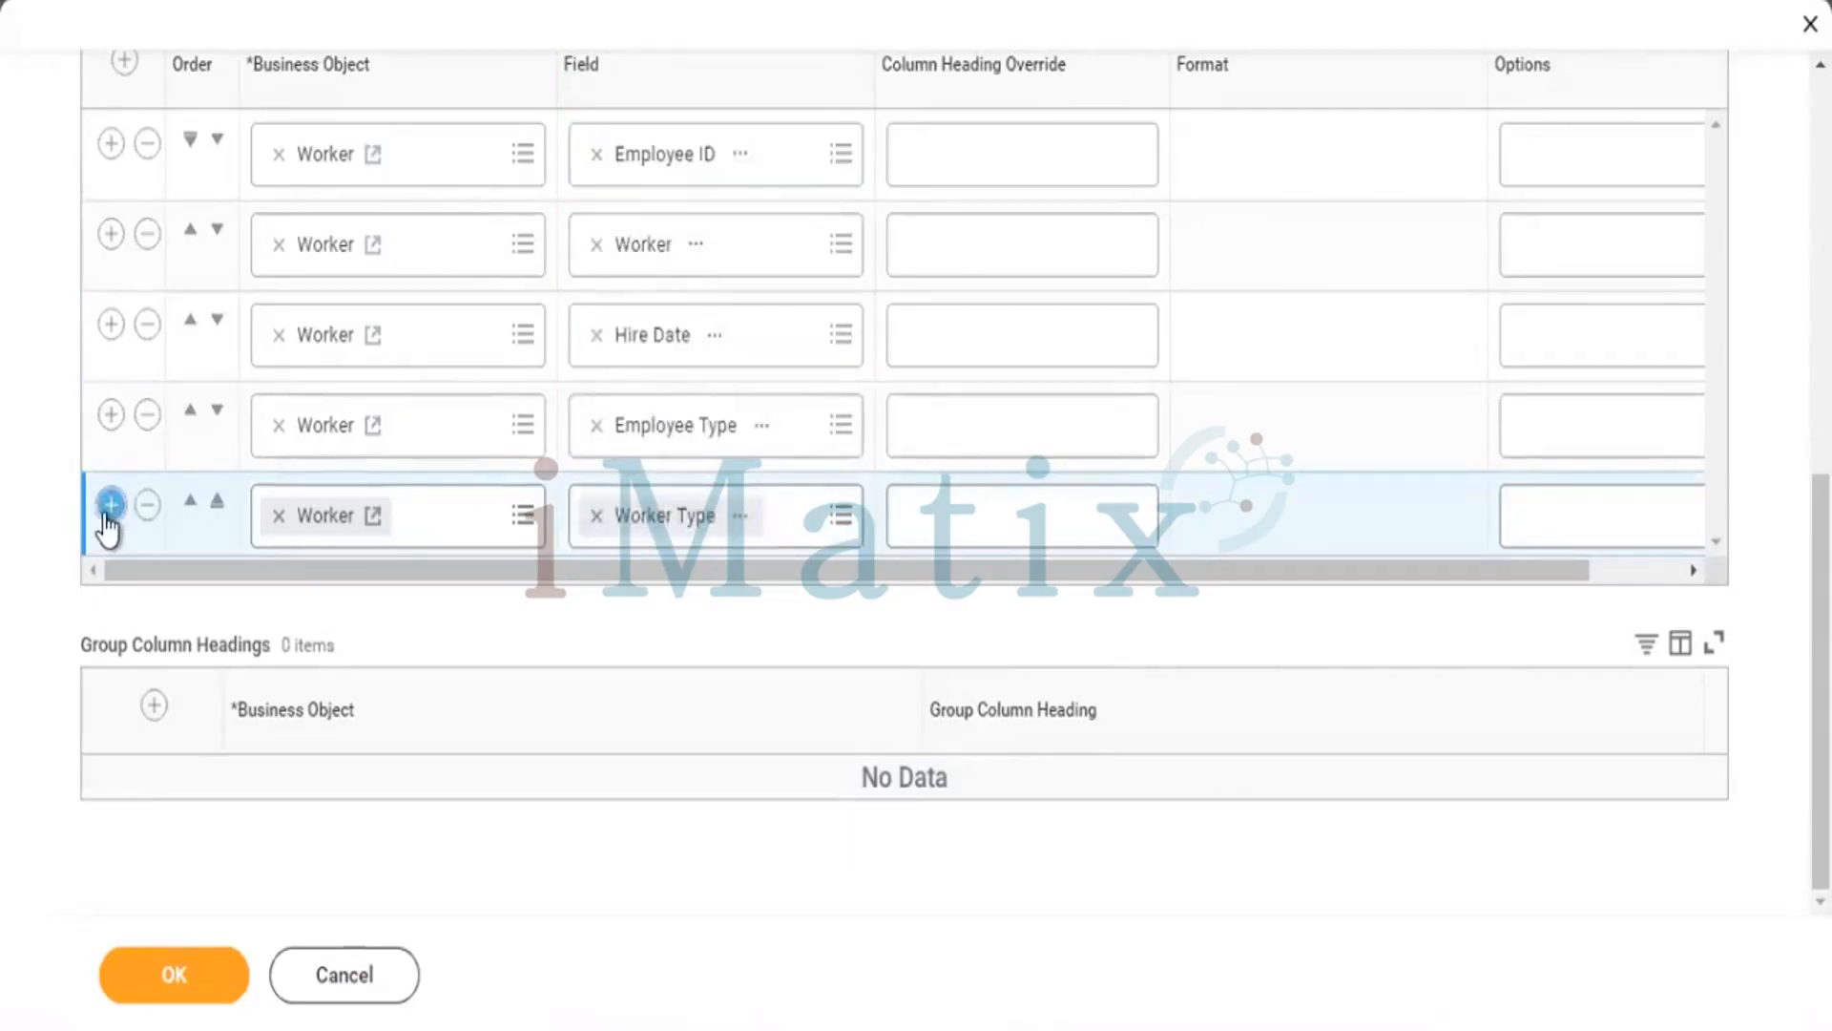
# - Add a sixth report column with the Location Address - Country field and override its heading with "Country"
pyautogui.click(111, 504)
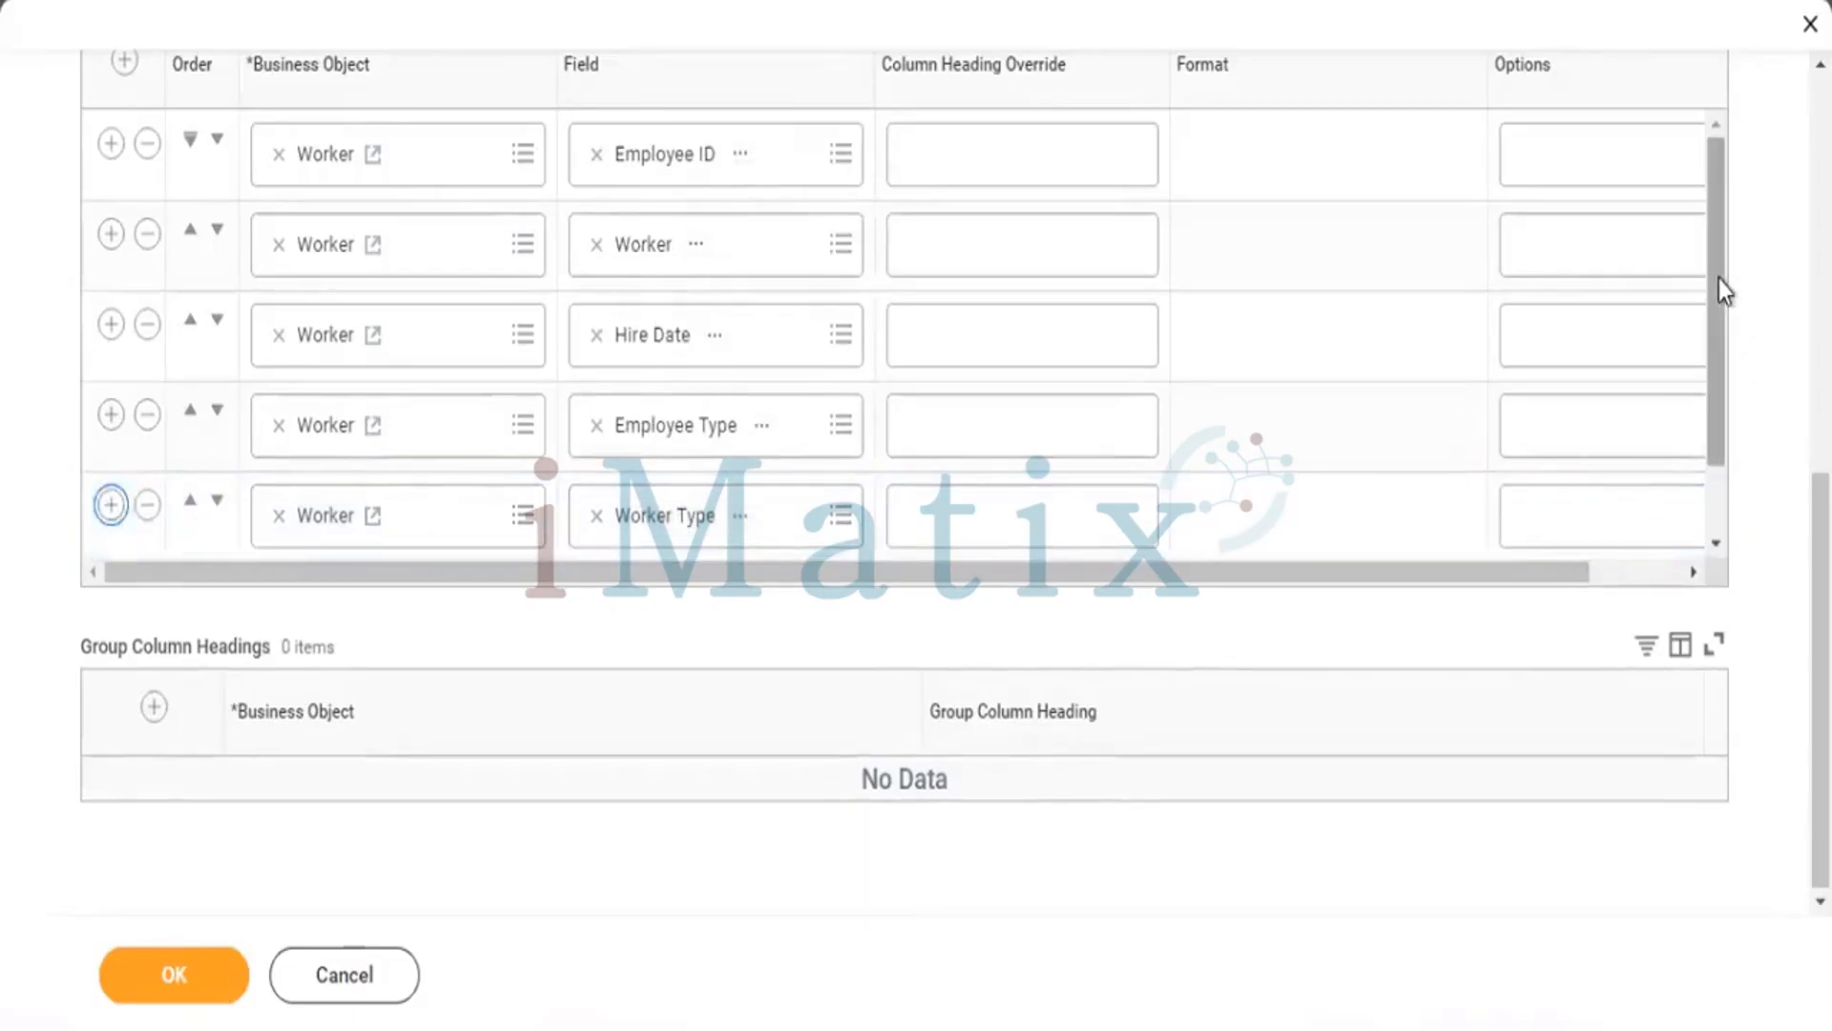
pyautogui.moveTo(1720, 279); pyautogui.dragTo(1705, 414)
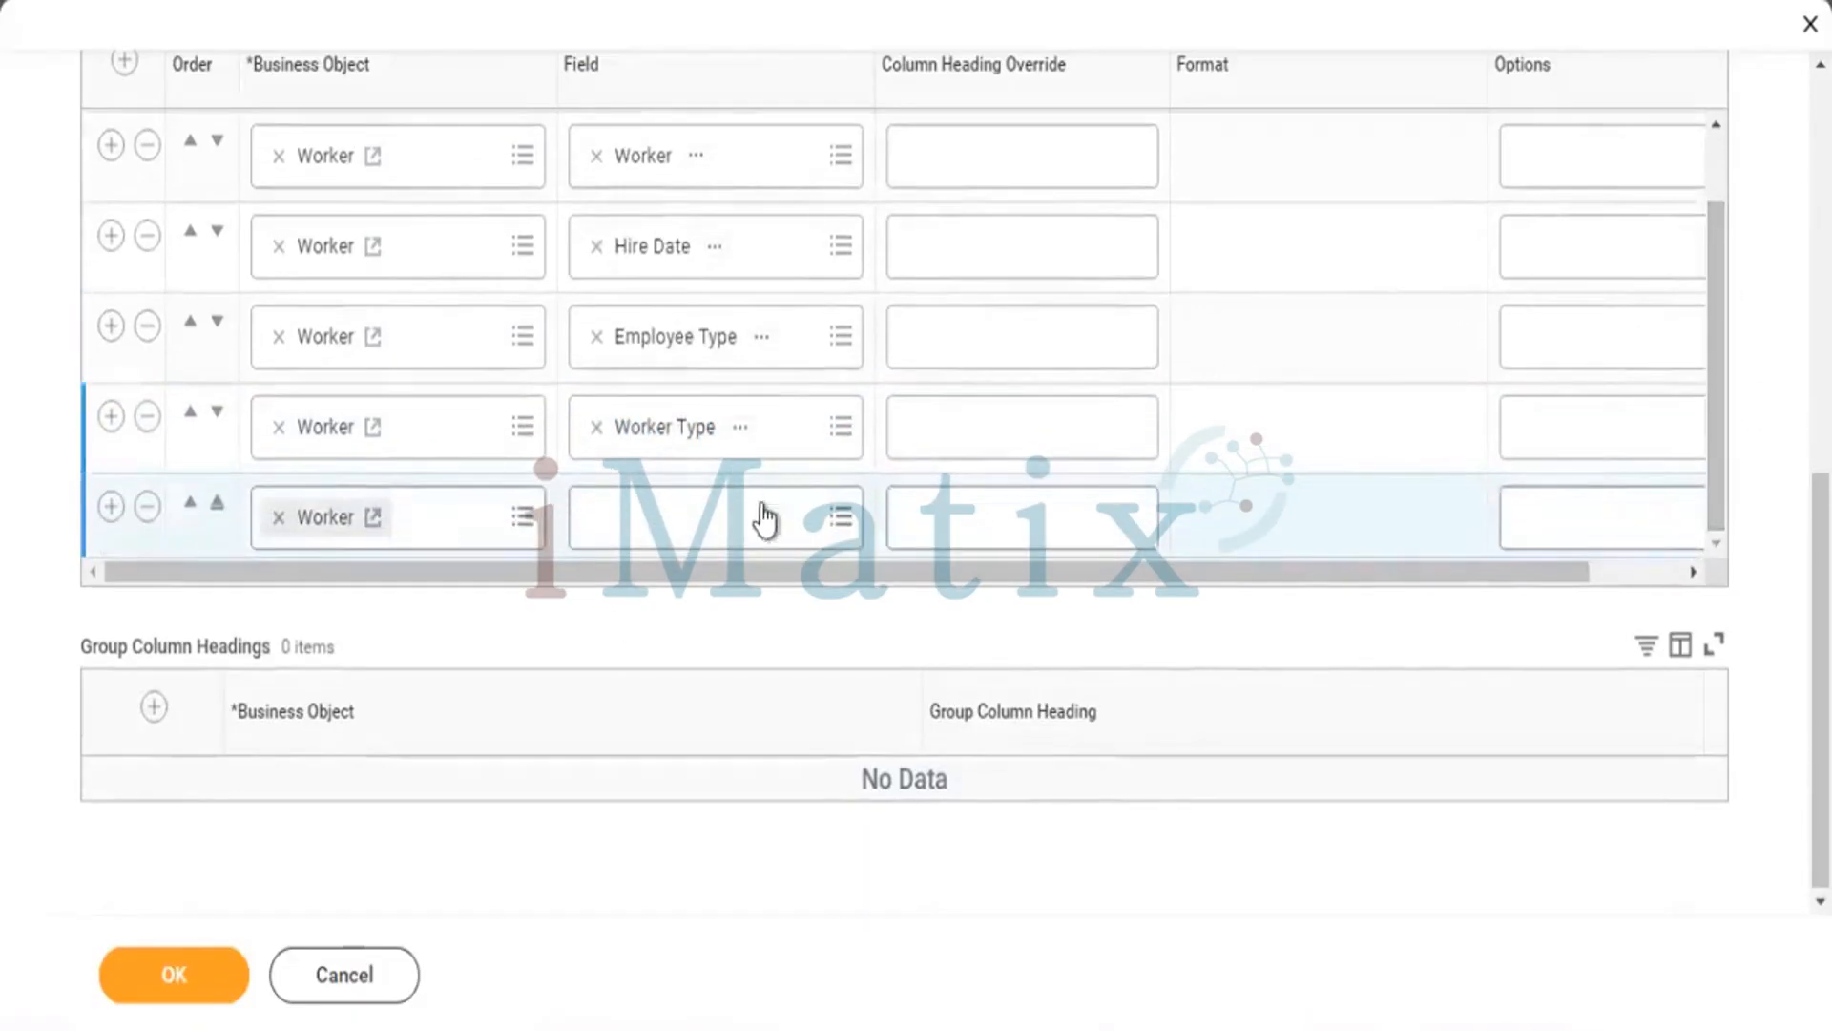
pyautogui.click(685, 521)
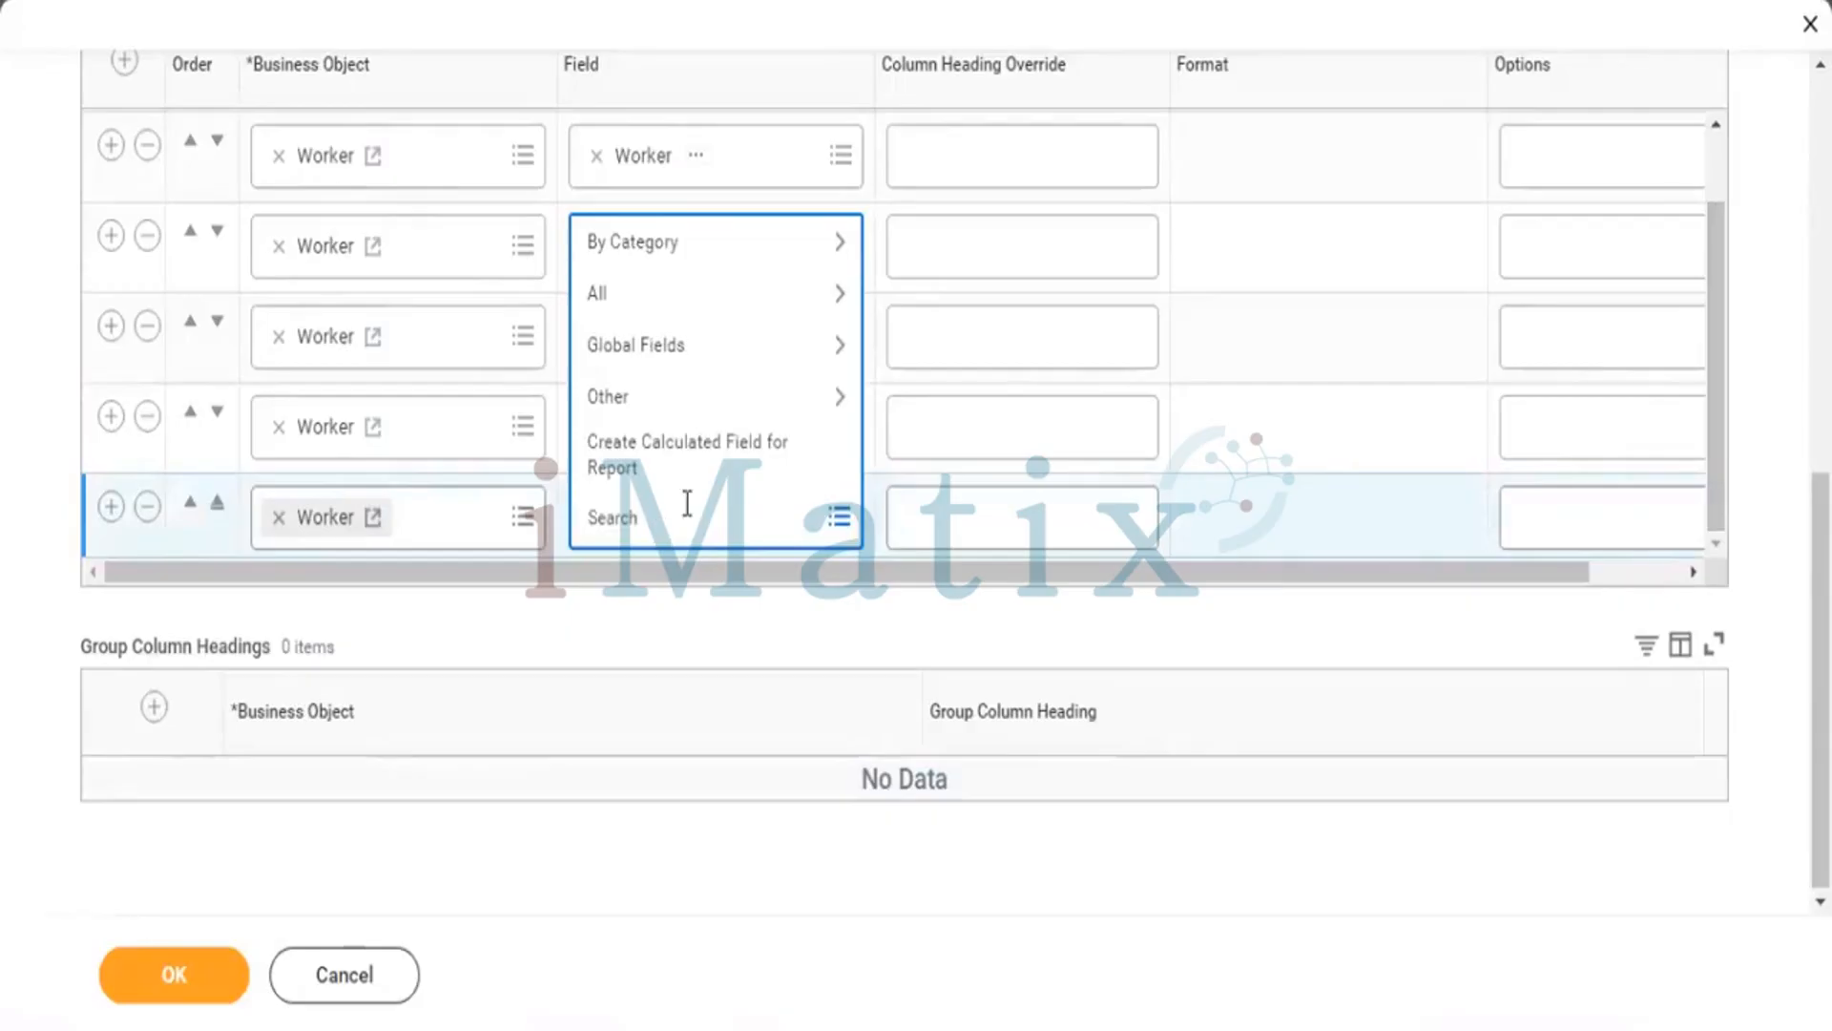
pyautogui.write('Location Address ')
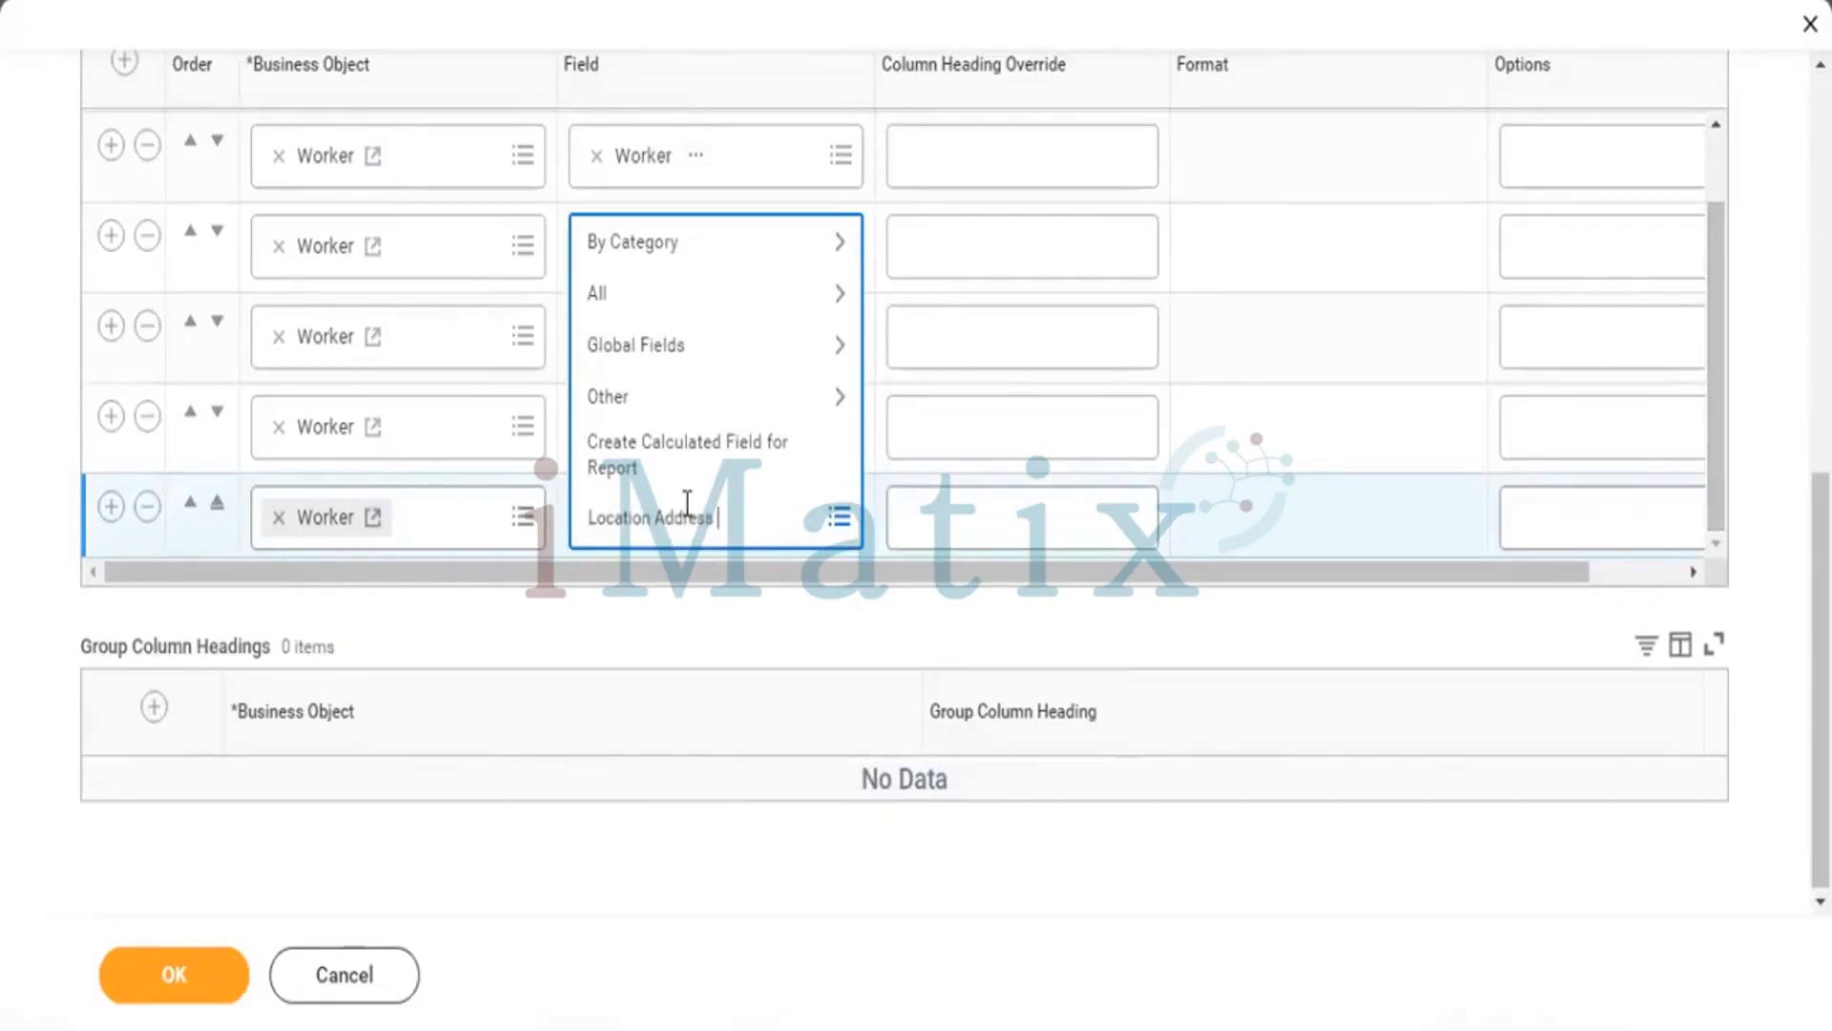
pyautogui.write('Country')
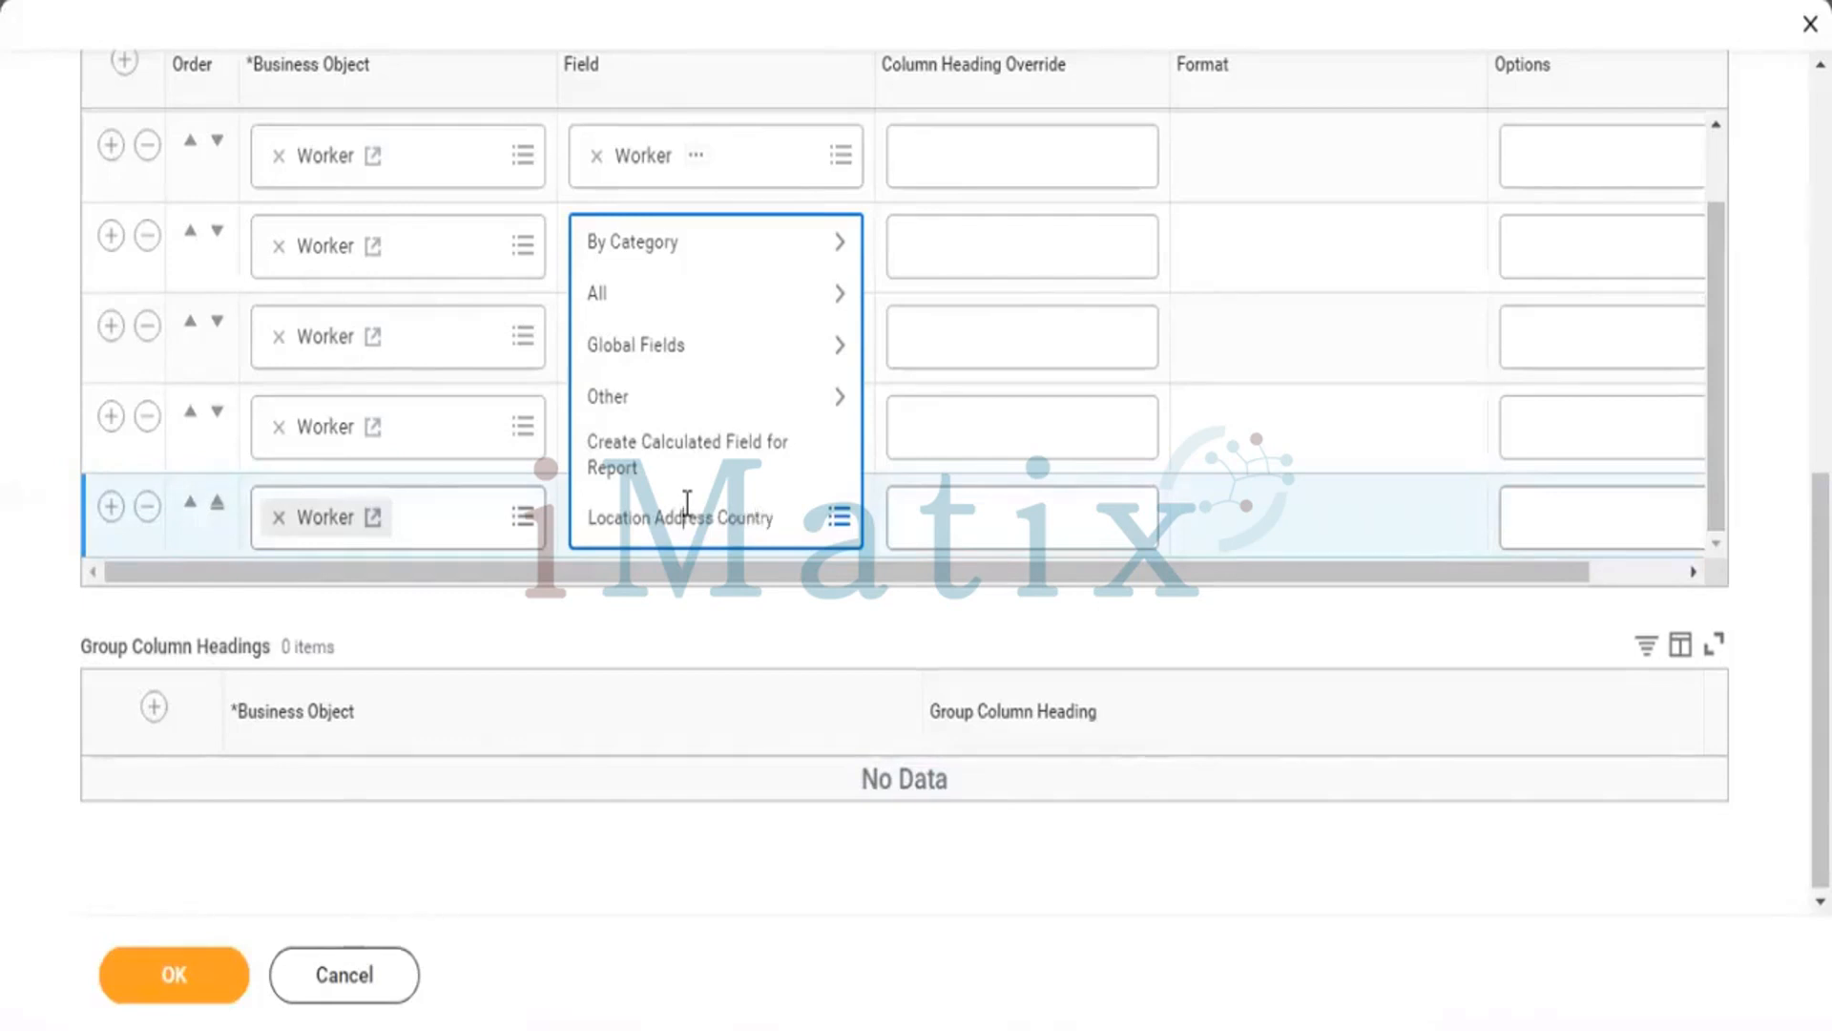
pyautogui.press('Return')
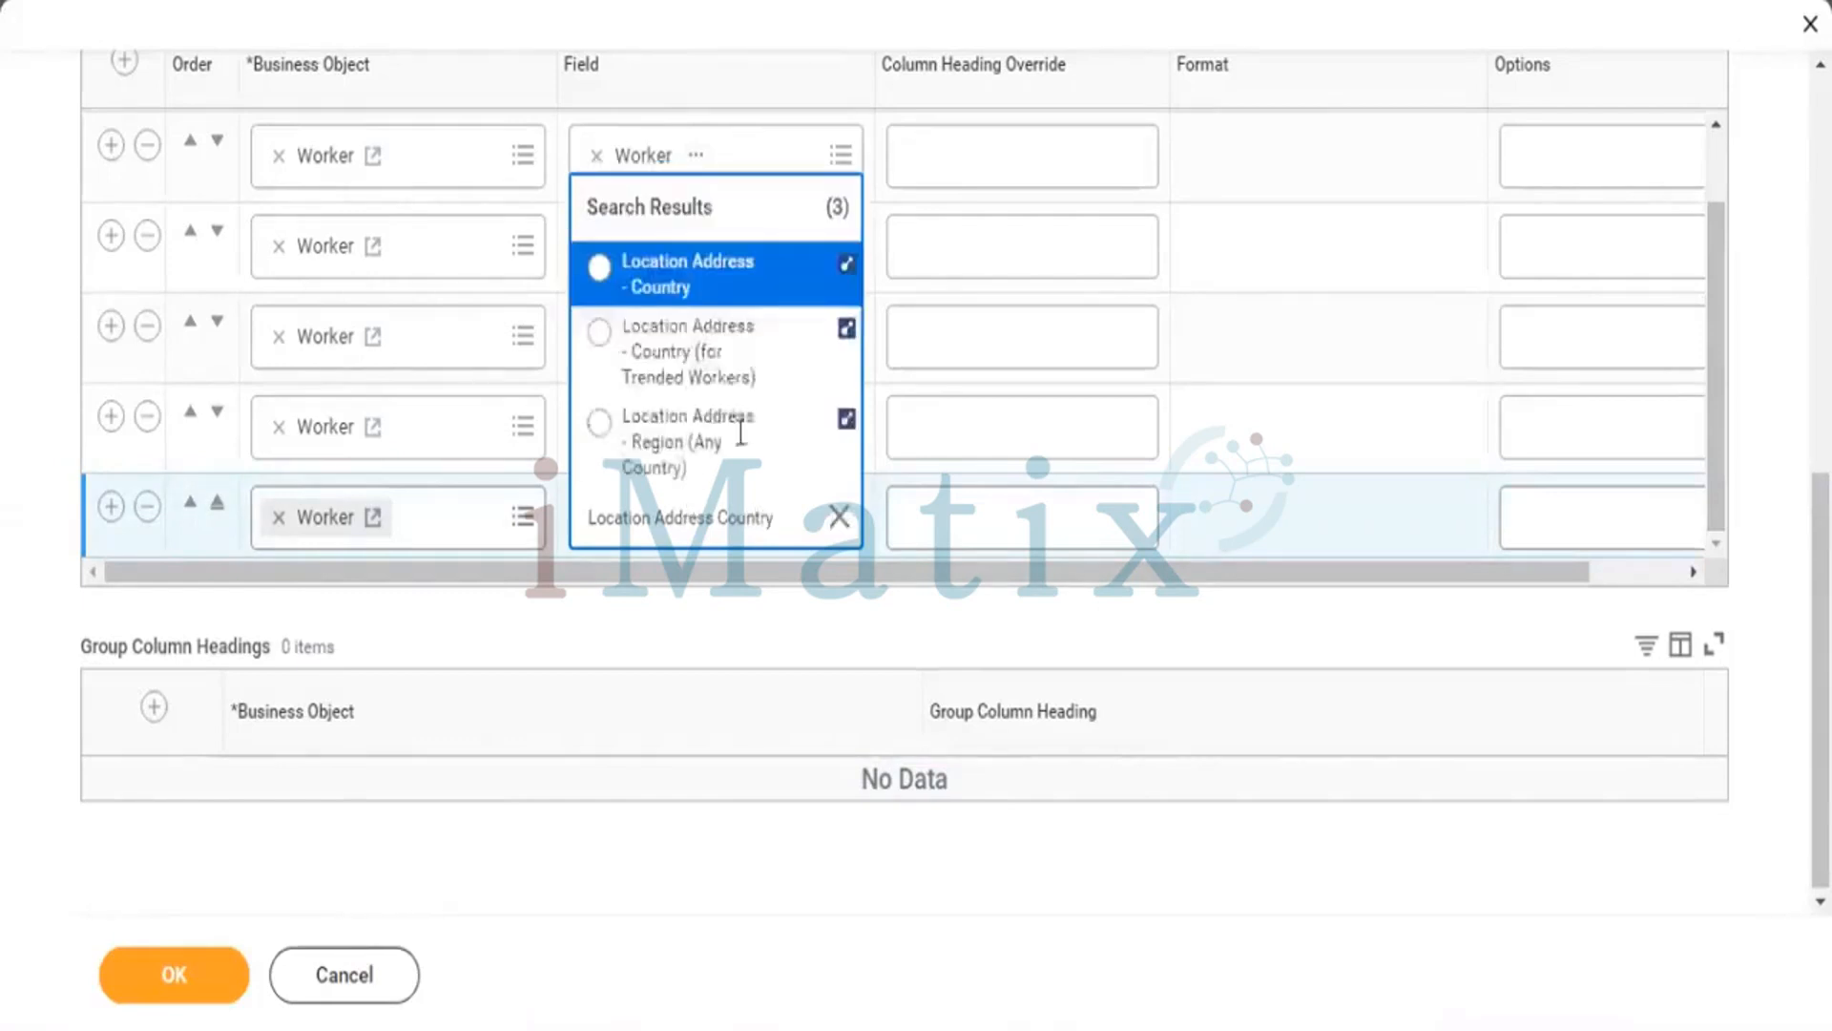
pyautogui.click(720, 285)
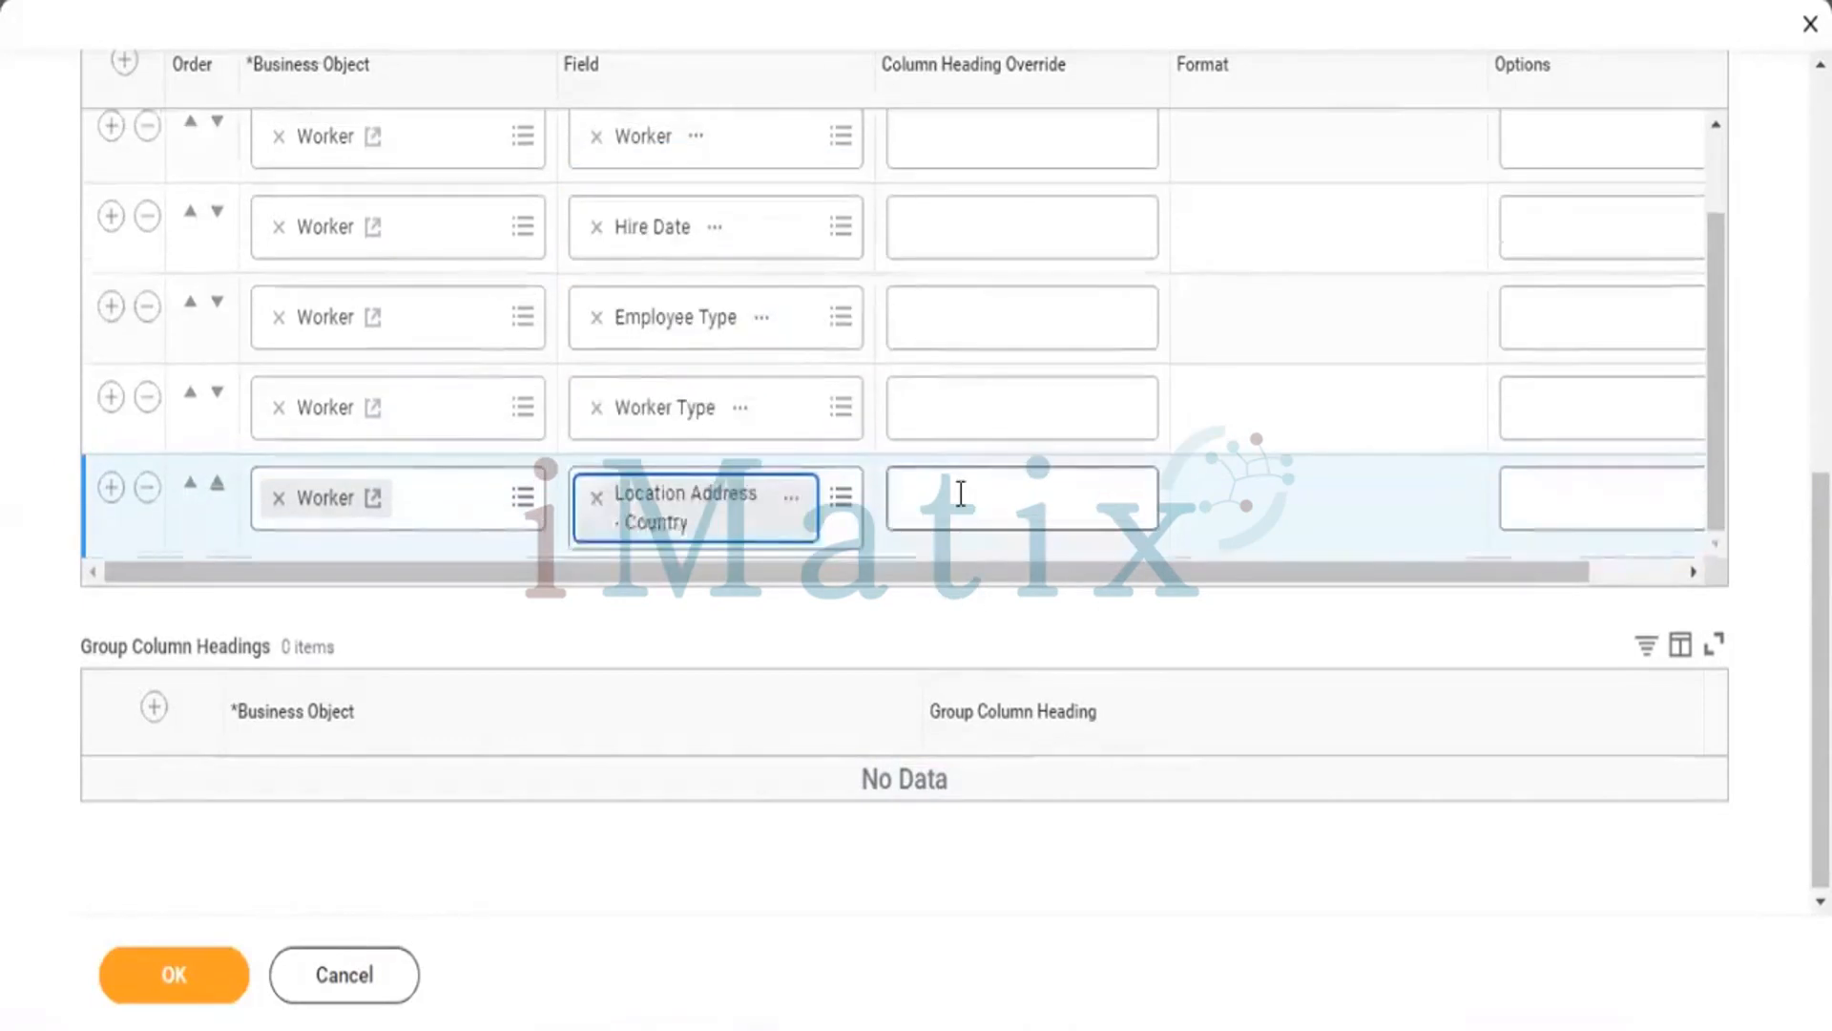
pyautogui.click(959, 495)
pyautogui.write('Country')
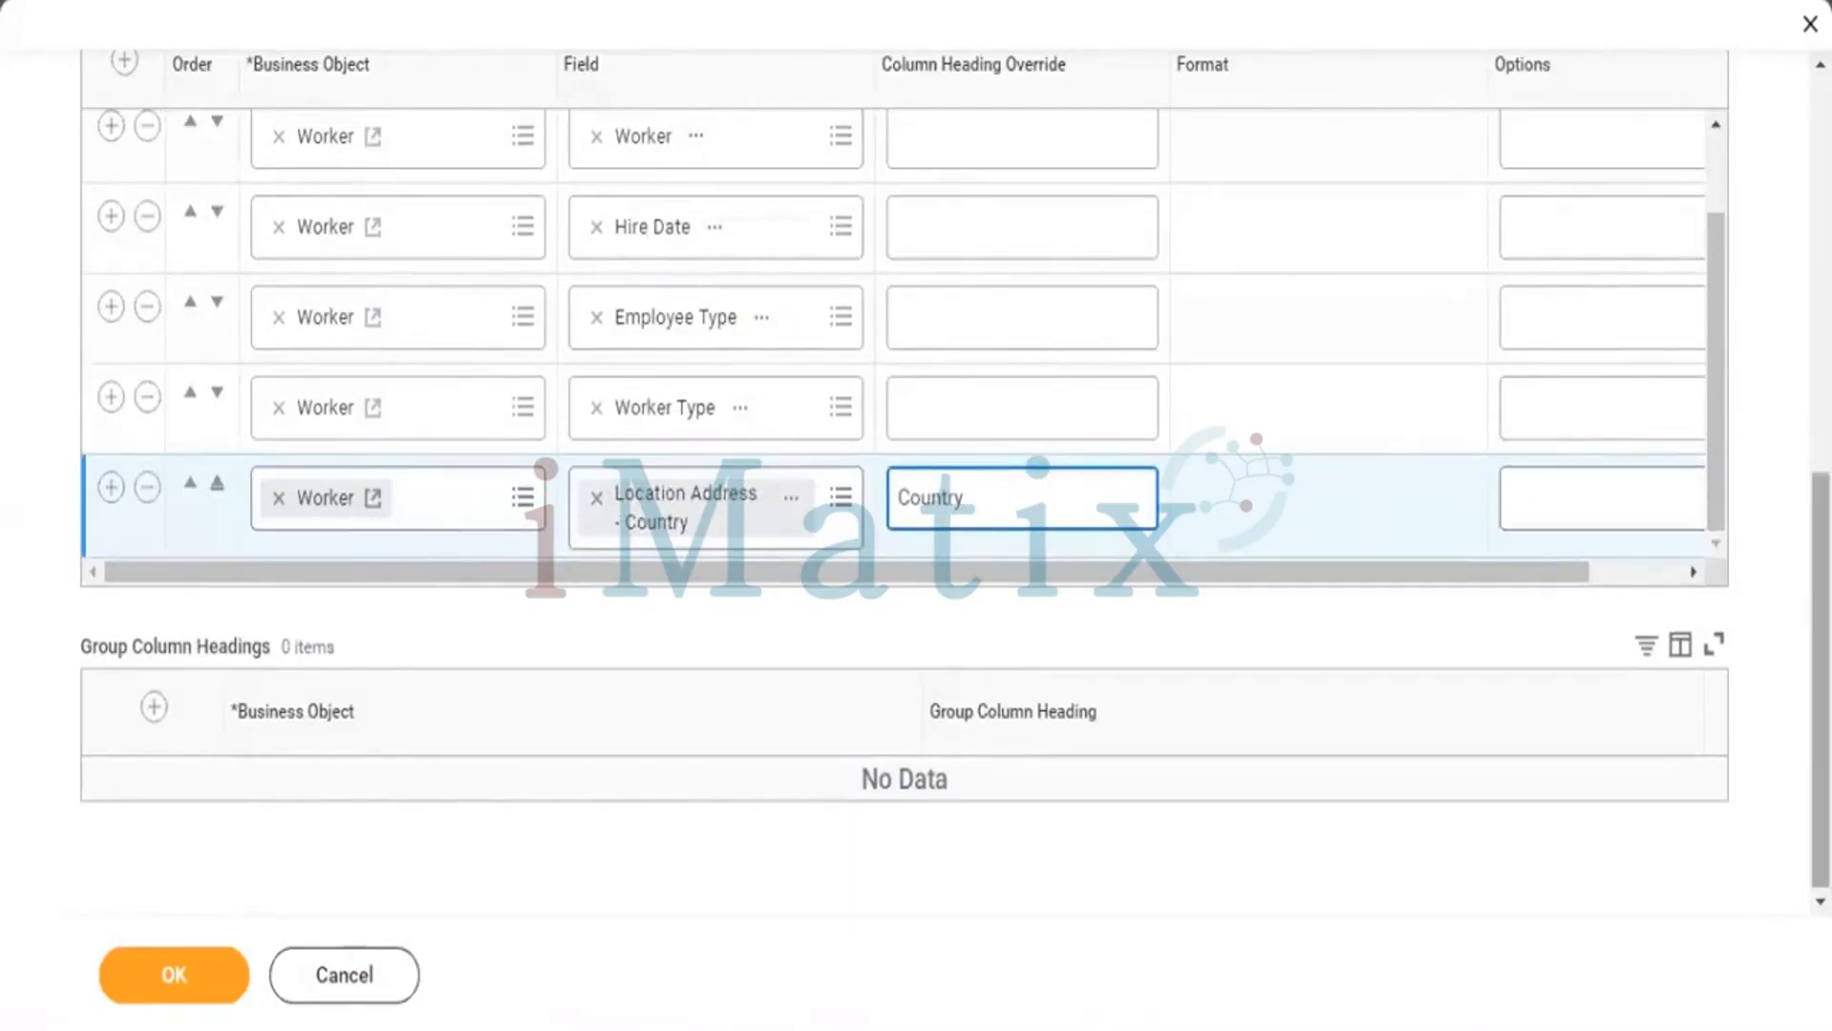
# - Add an instance filter condition on the Hire Date date field
pyautogui.scroll(5, 1693, 103)
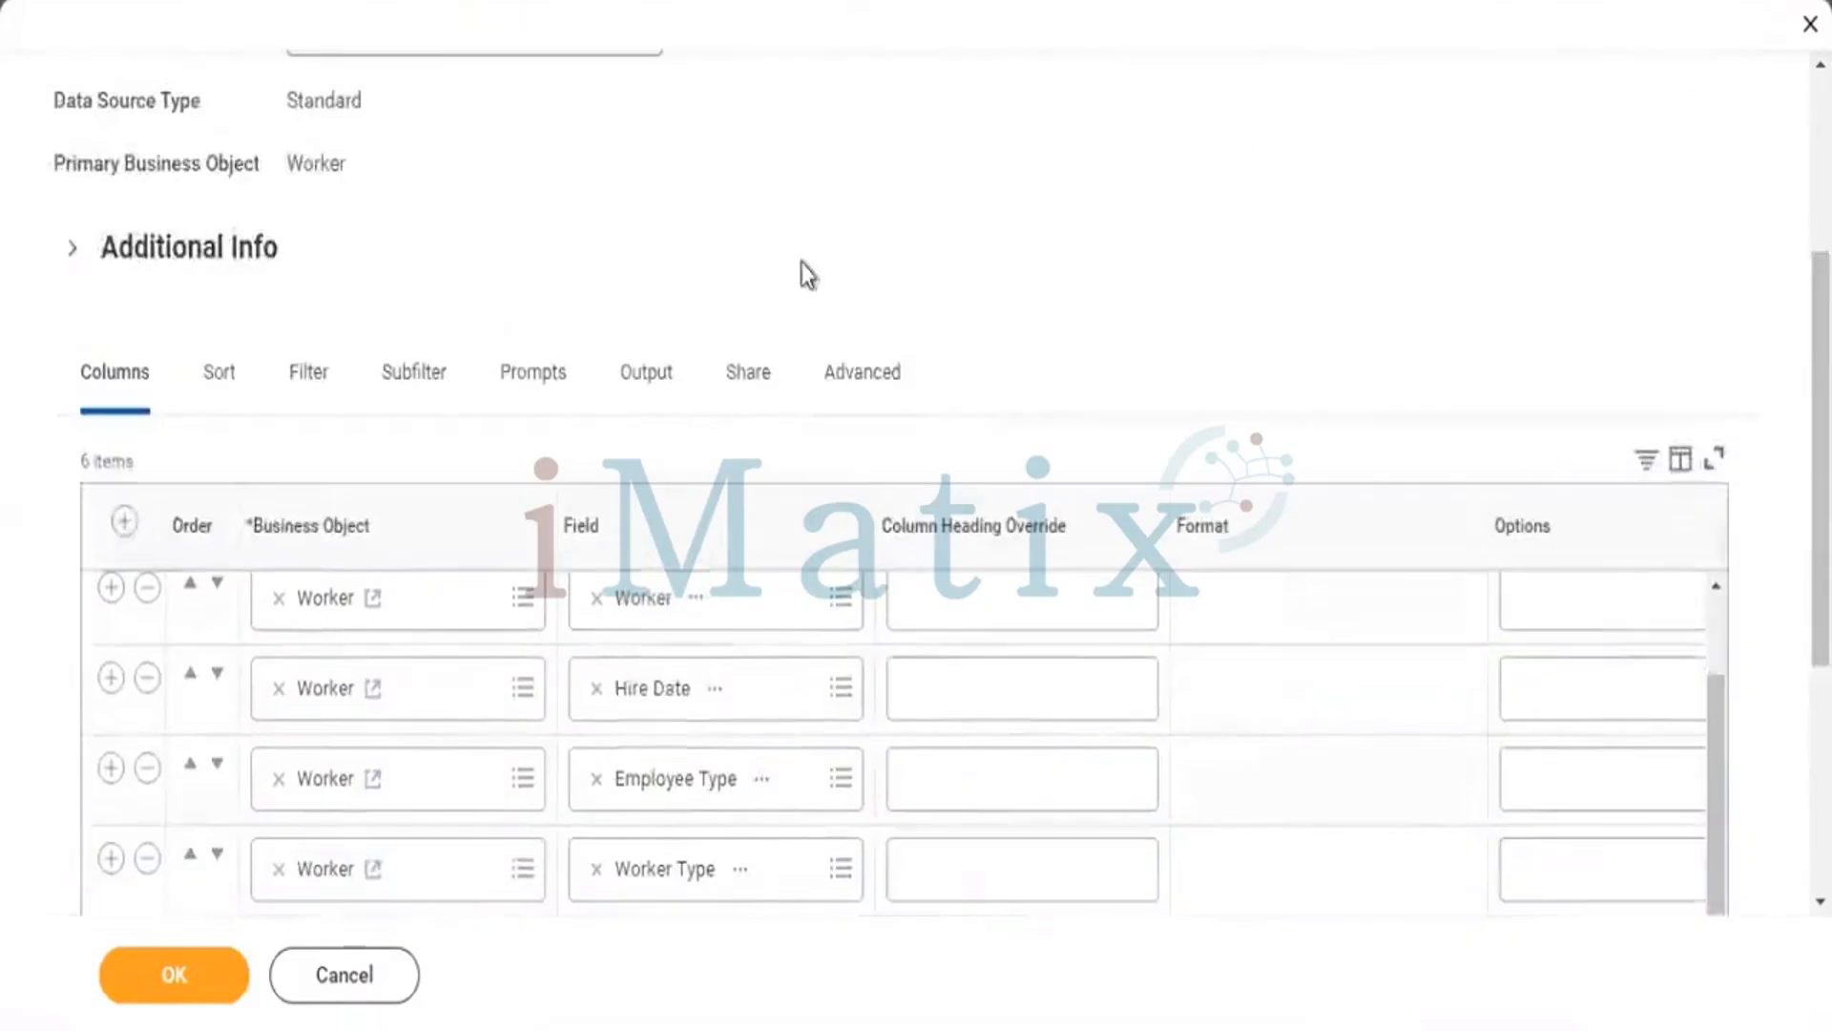
pyautogui.click(302, 374)
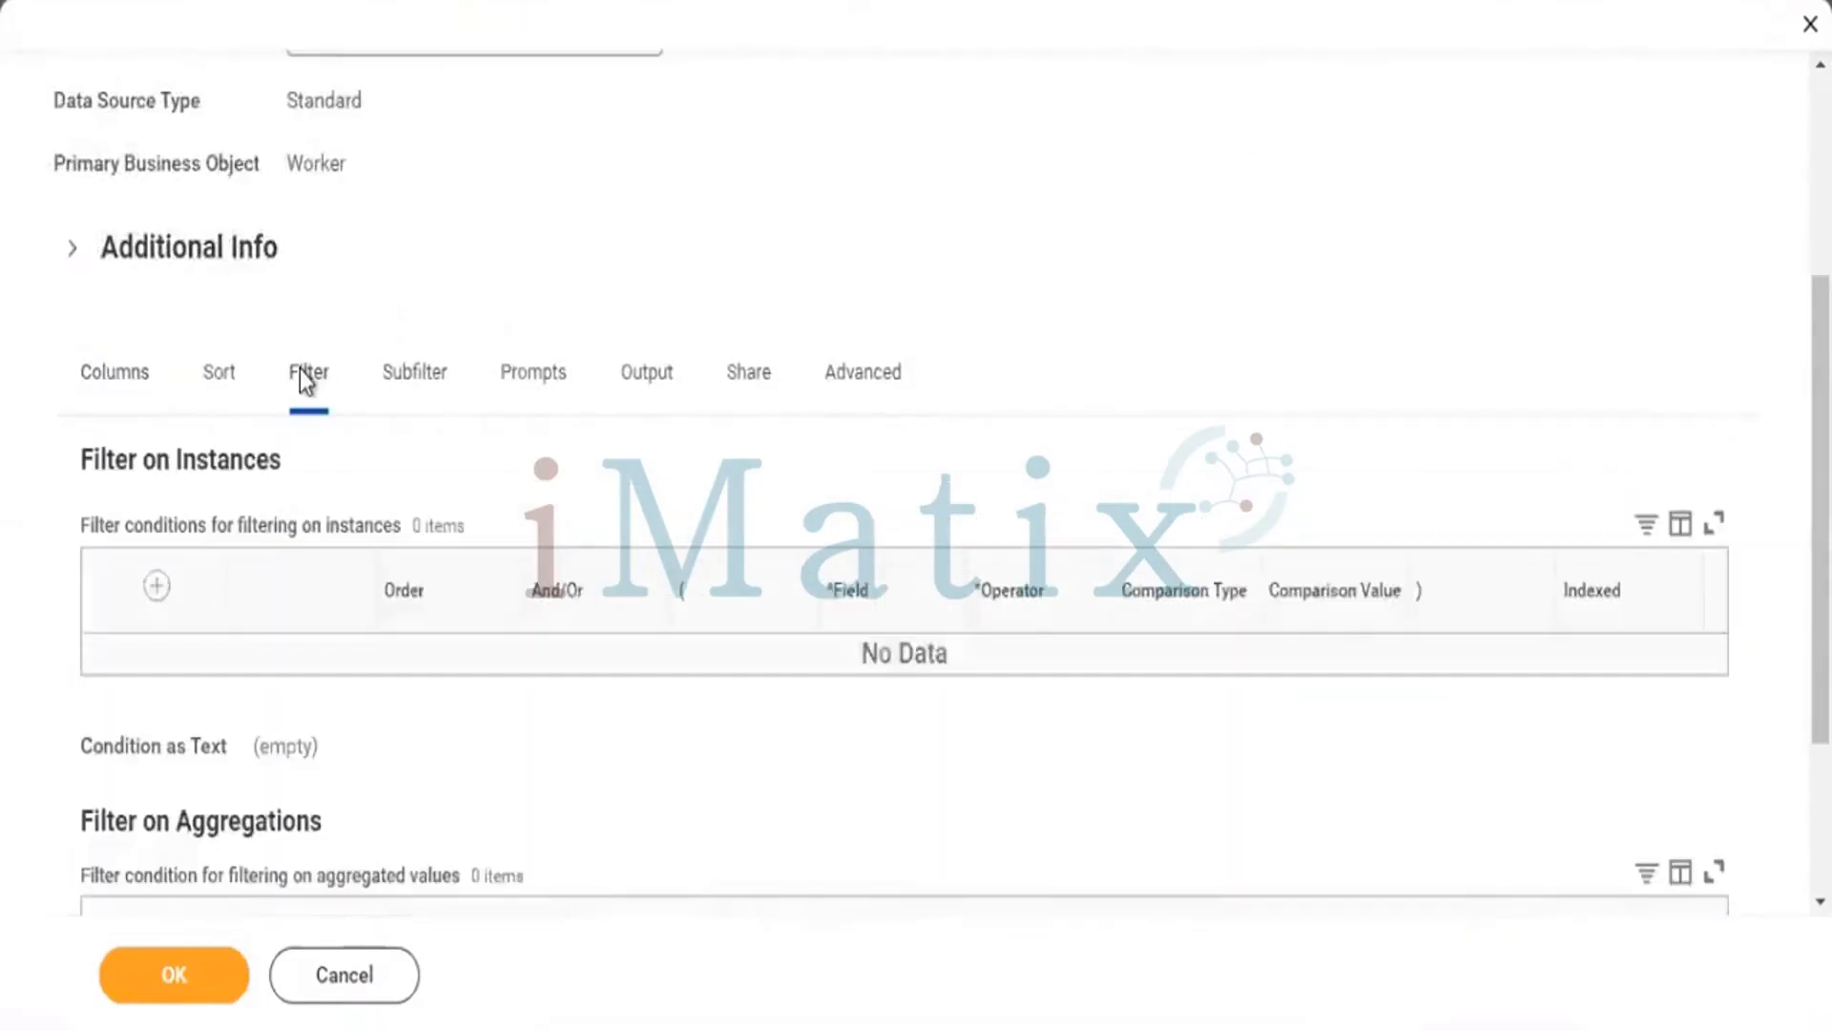
pyautogui.click(133, 591)
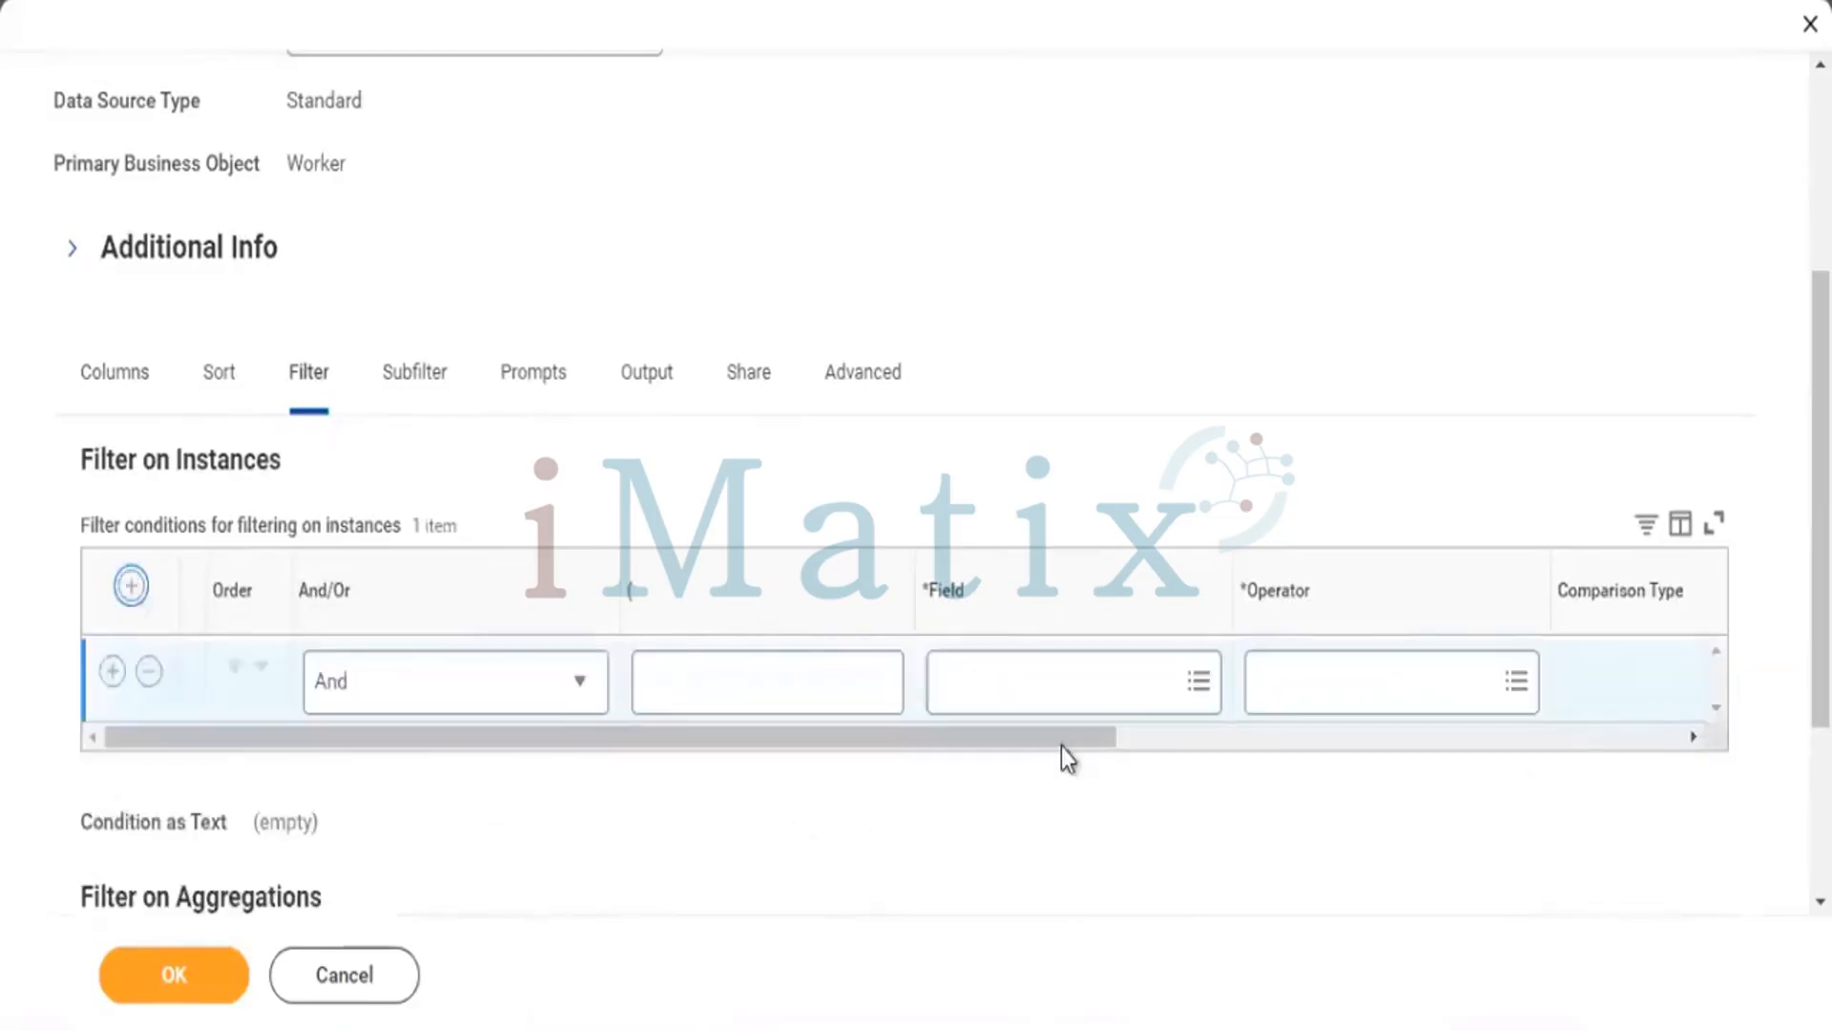
pyautogui.click(1062, 687)
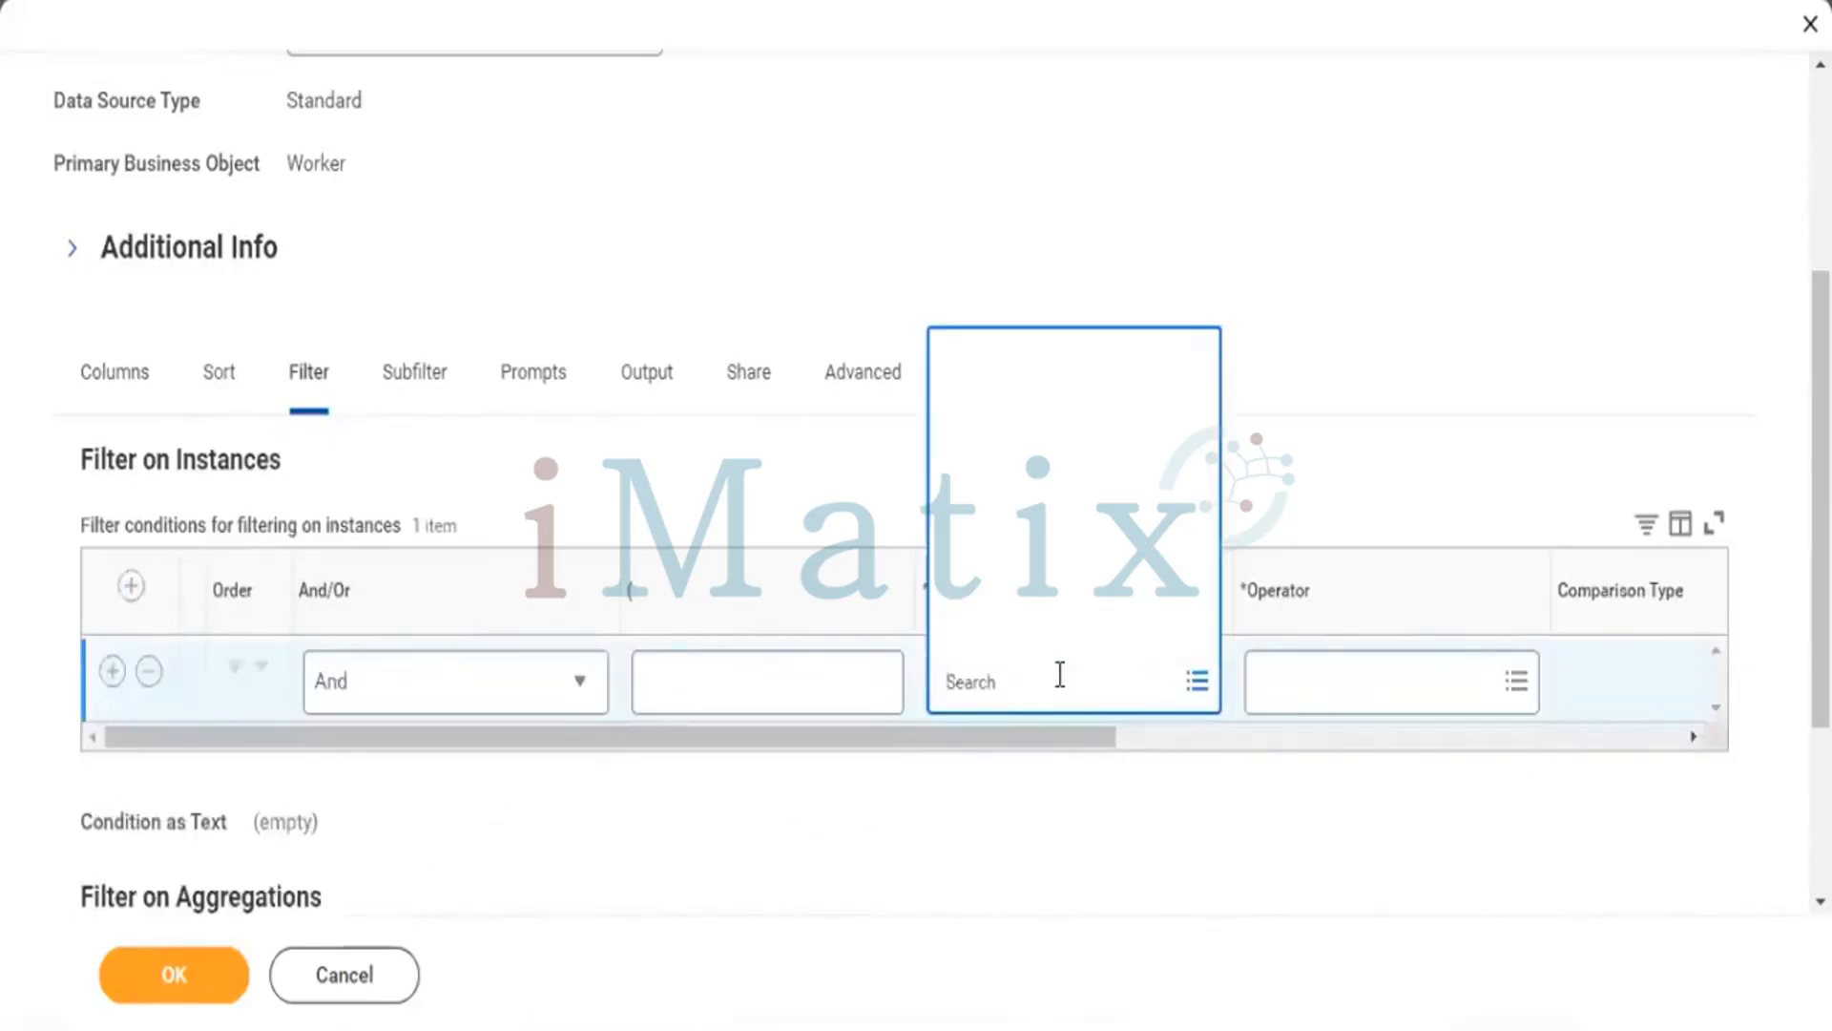
pyautogui.write('Hire date')
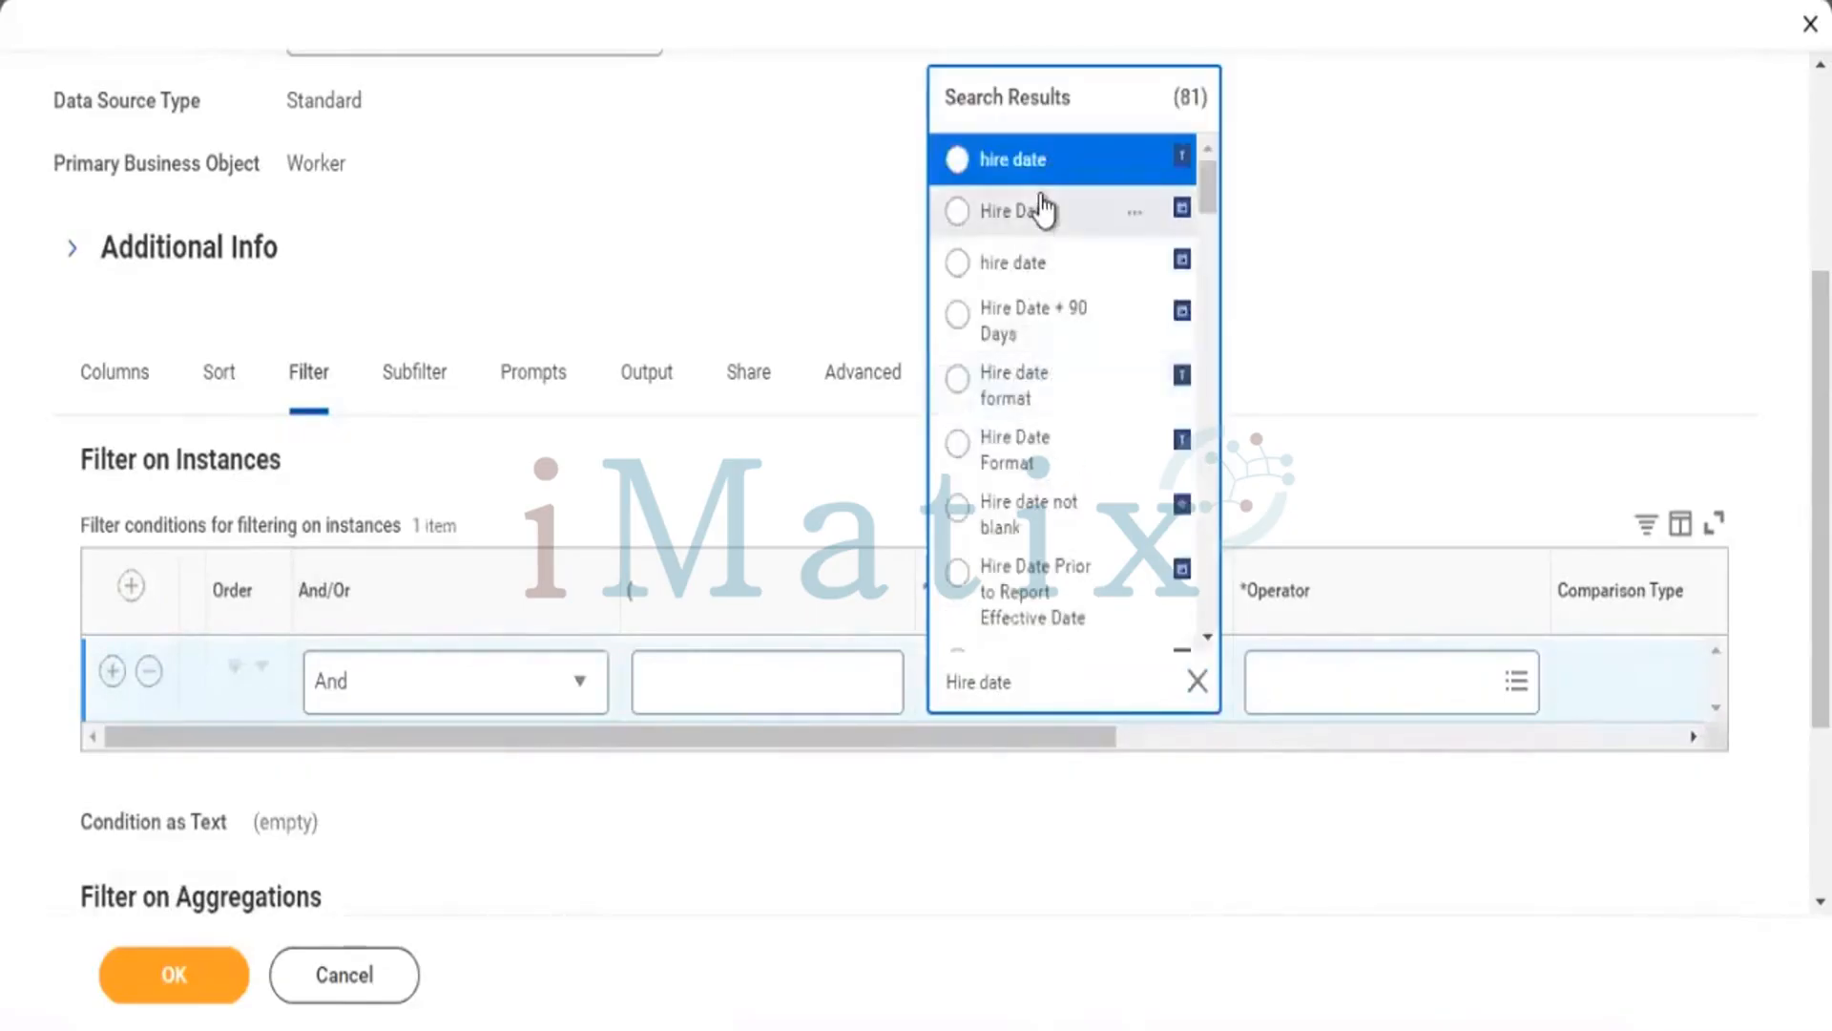
pyautogui.click(1043, 208)
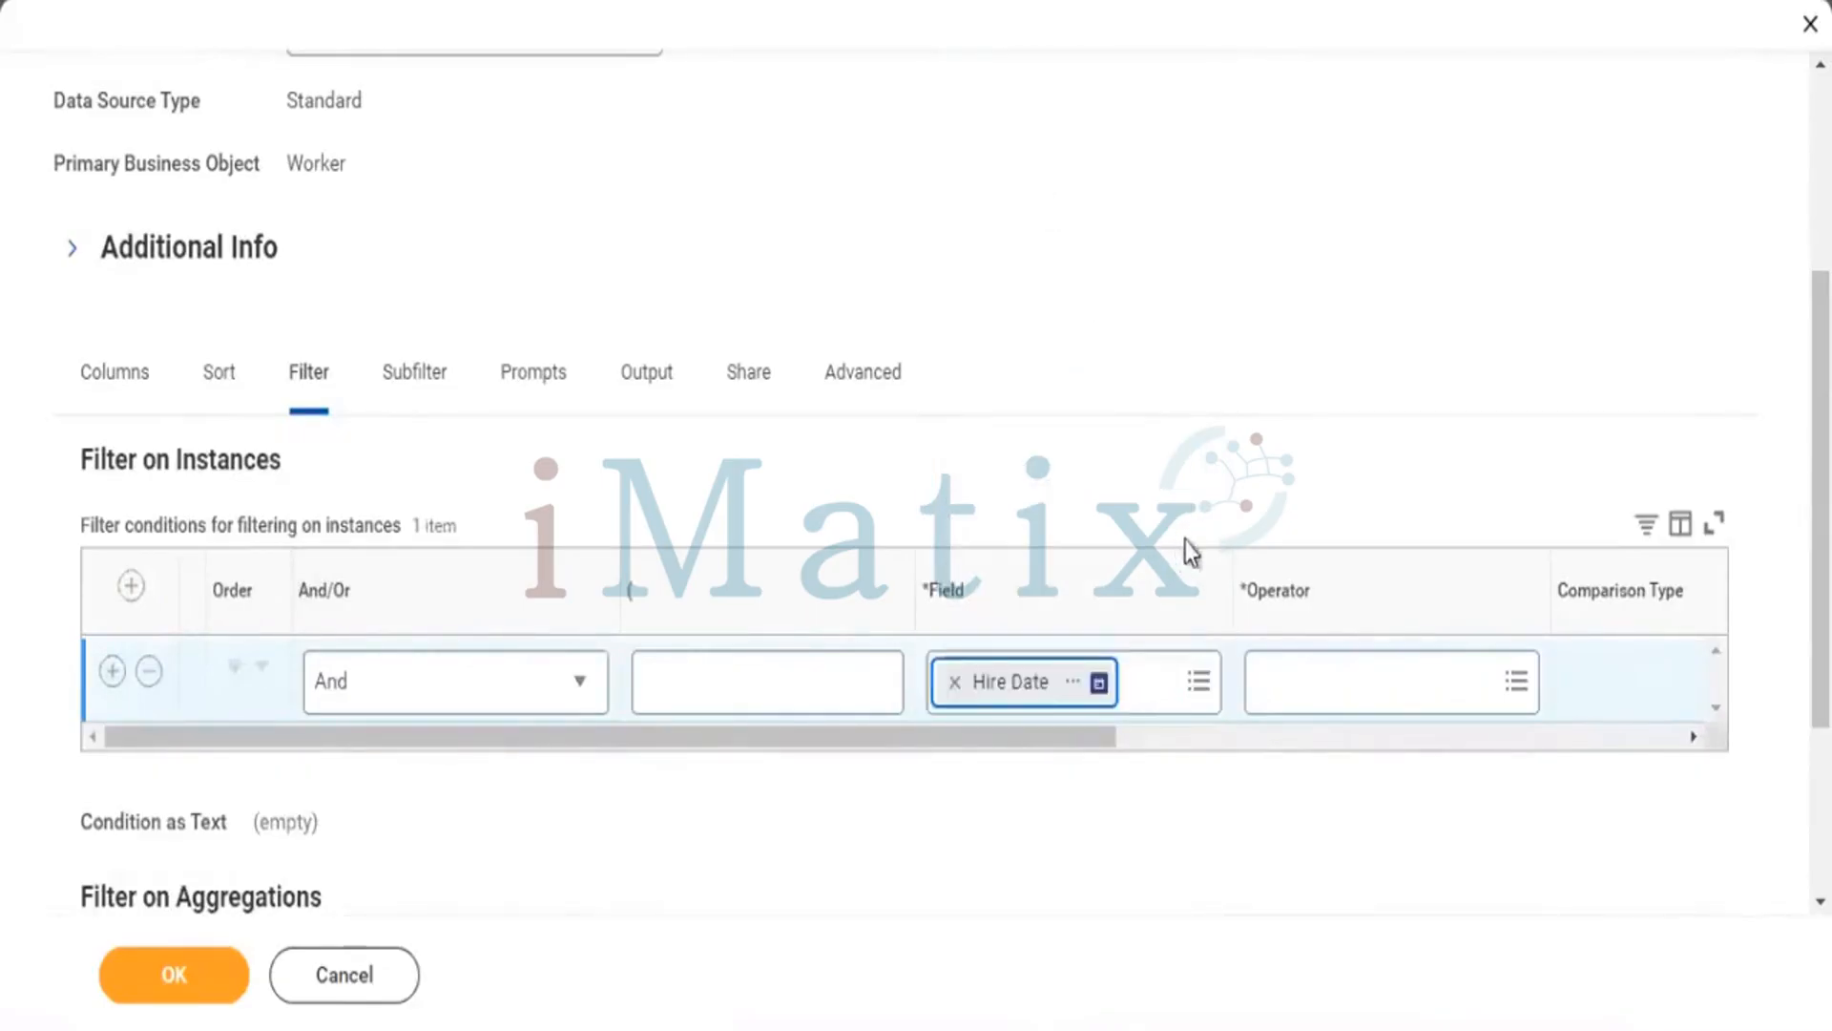
# - Set the Hire Date condition to greater than or equal to 03/01/2024
pyautogui.click(1313, 661)
pyautogui.click(1315, 584)
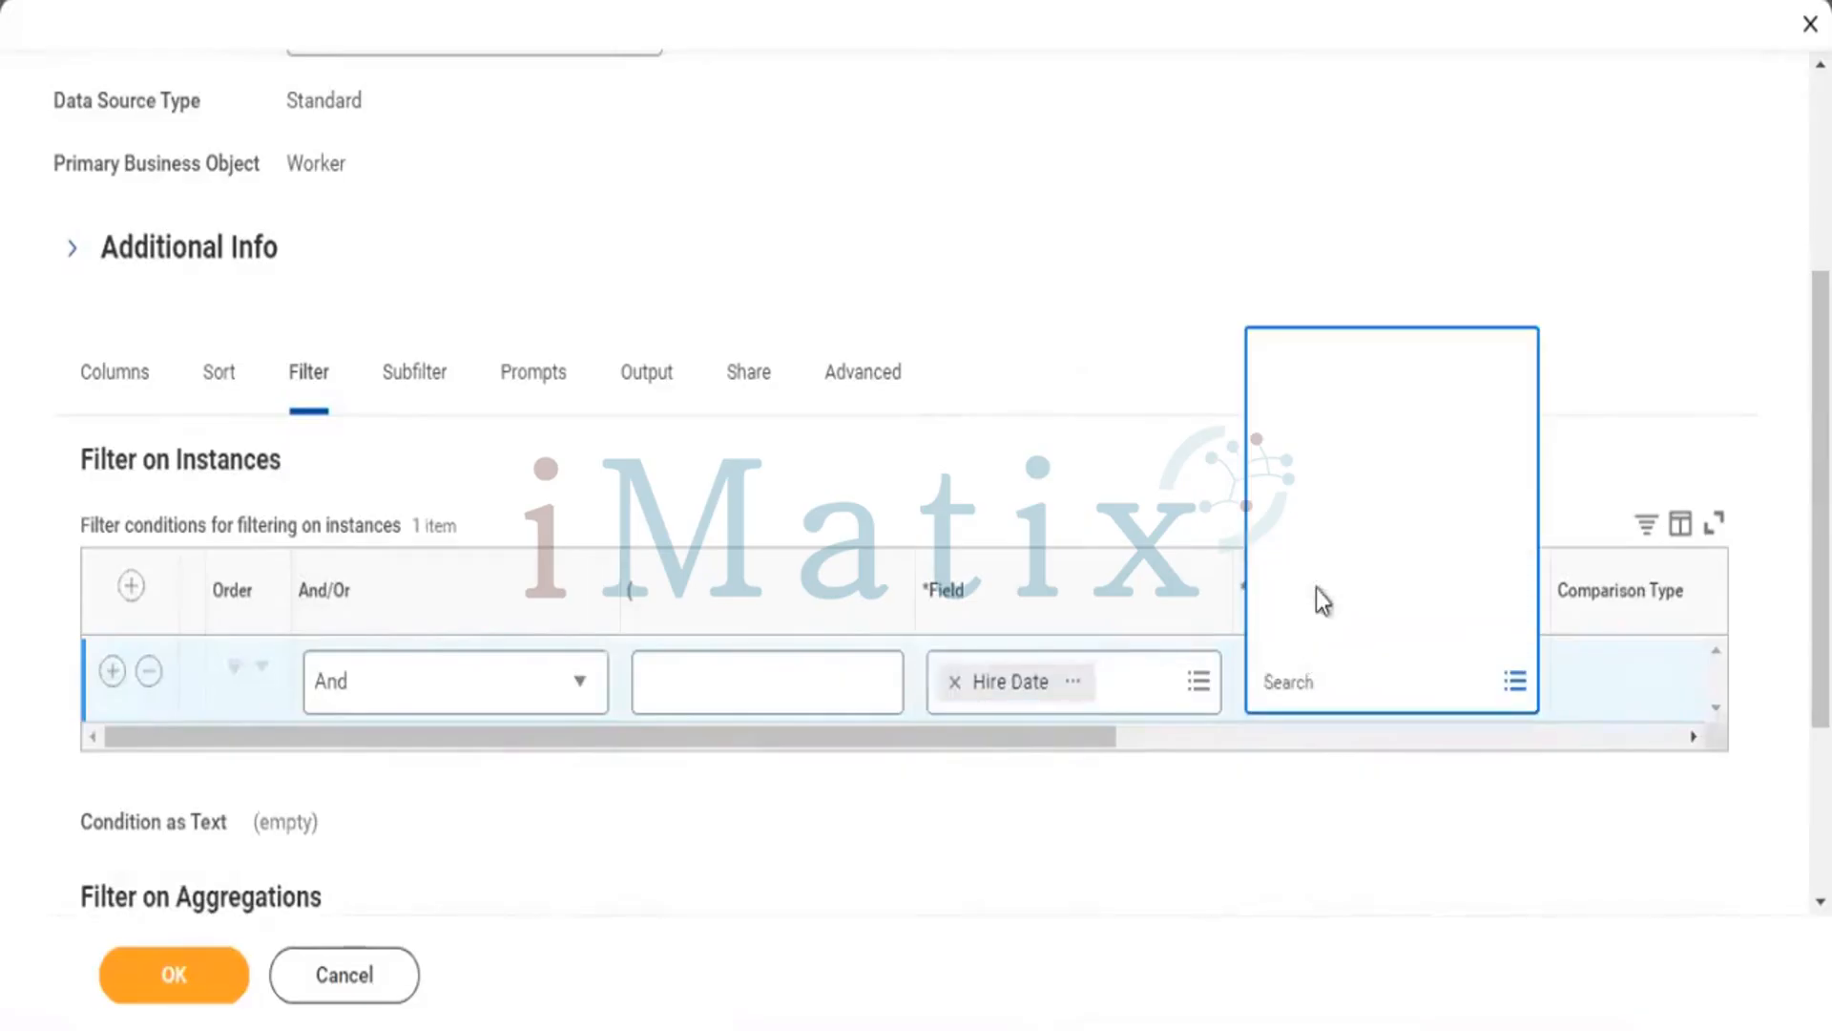
pyautogui.click(1374, 525)
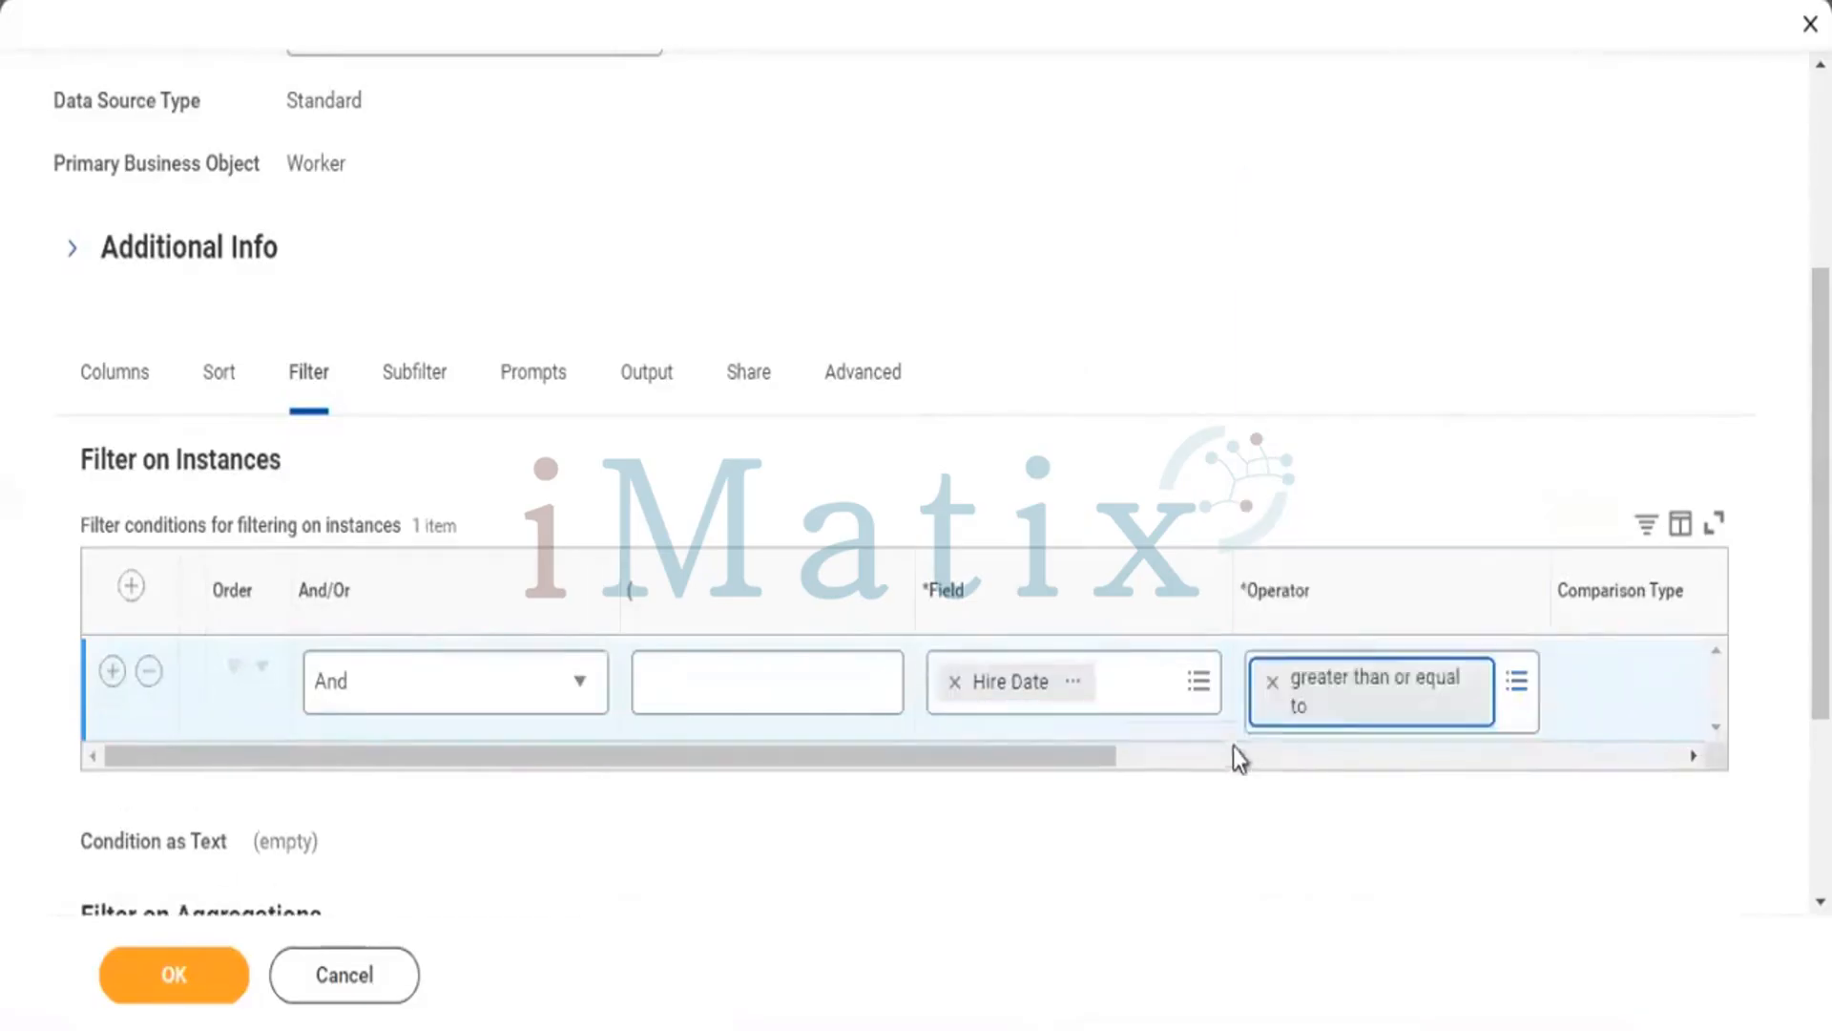
pyautogui.click(1226, 756)
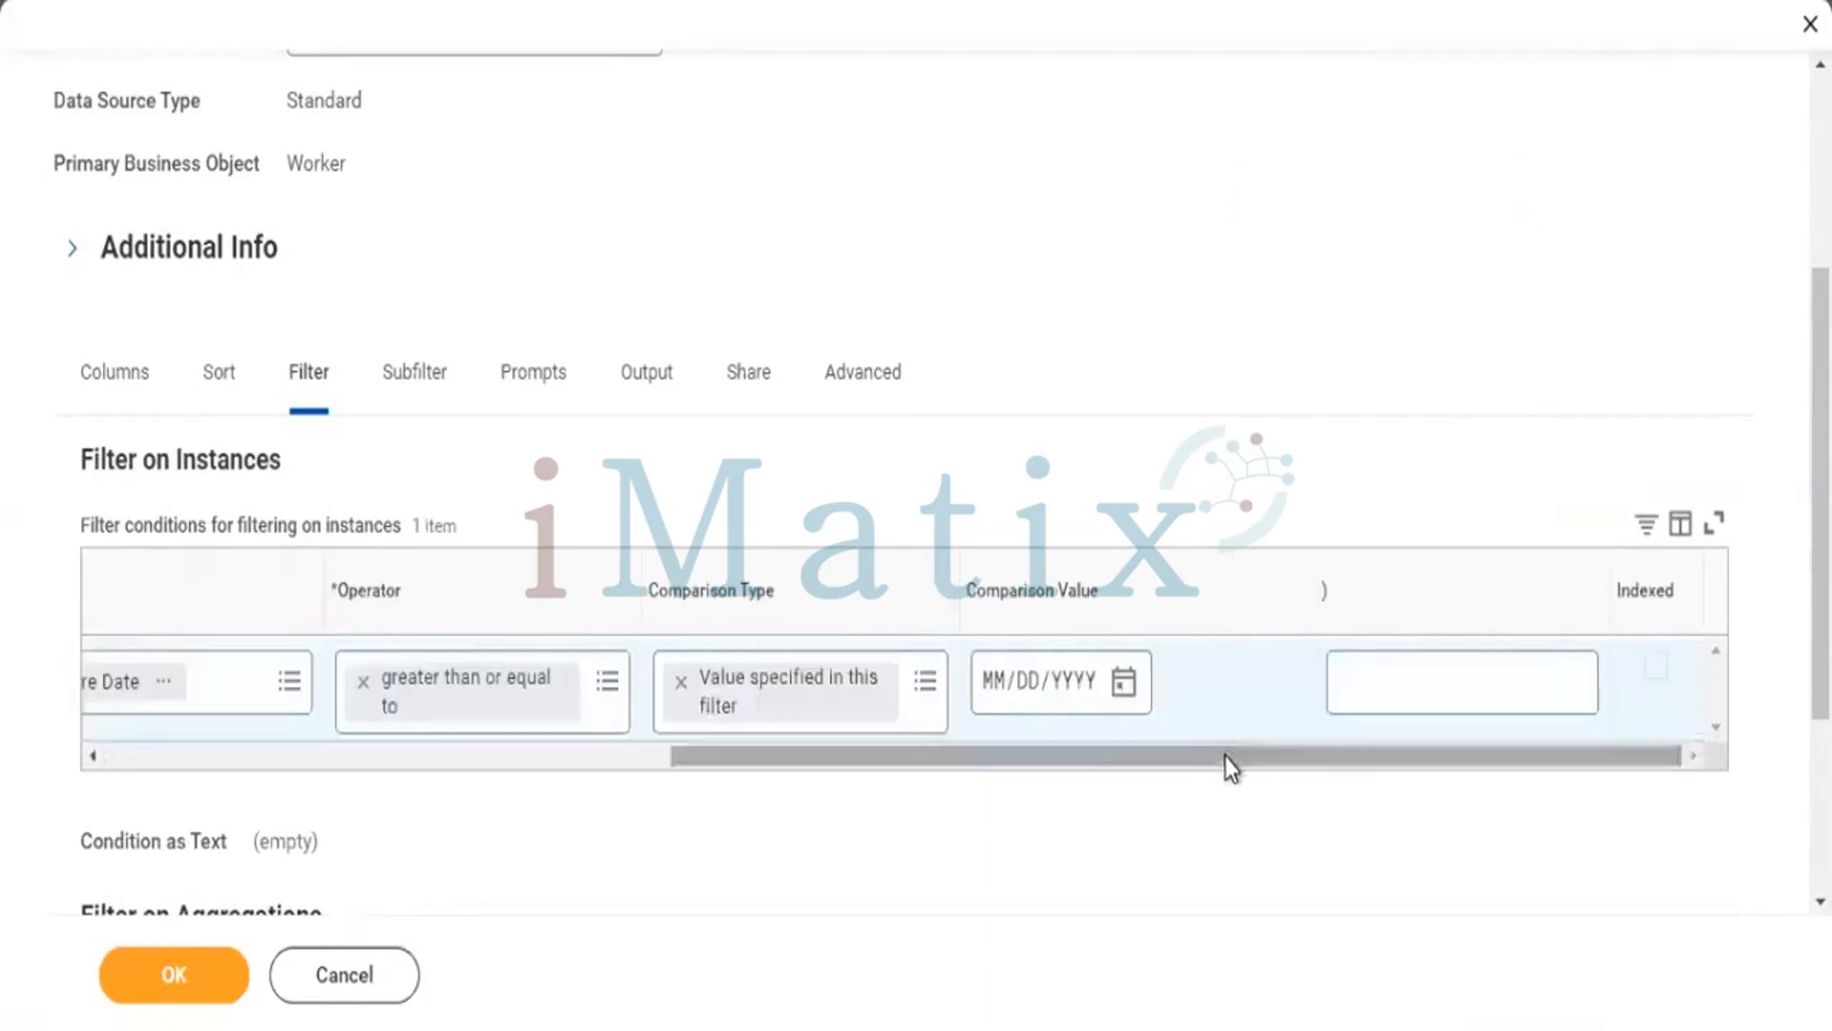
pyautogui.click(1124, 681)
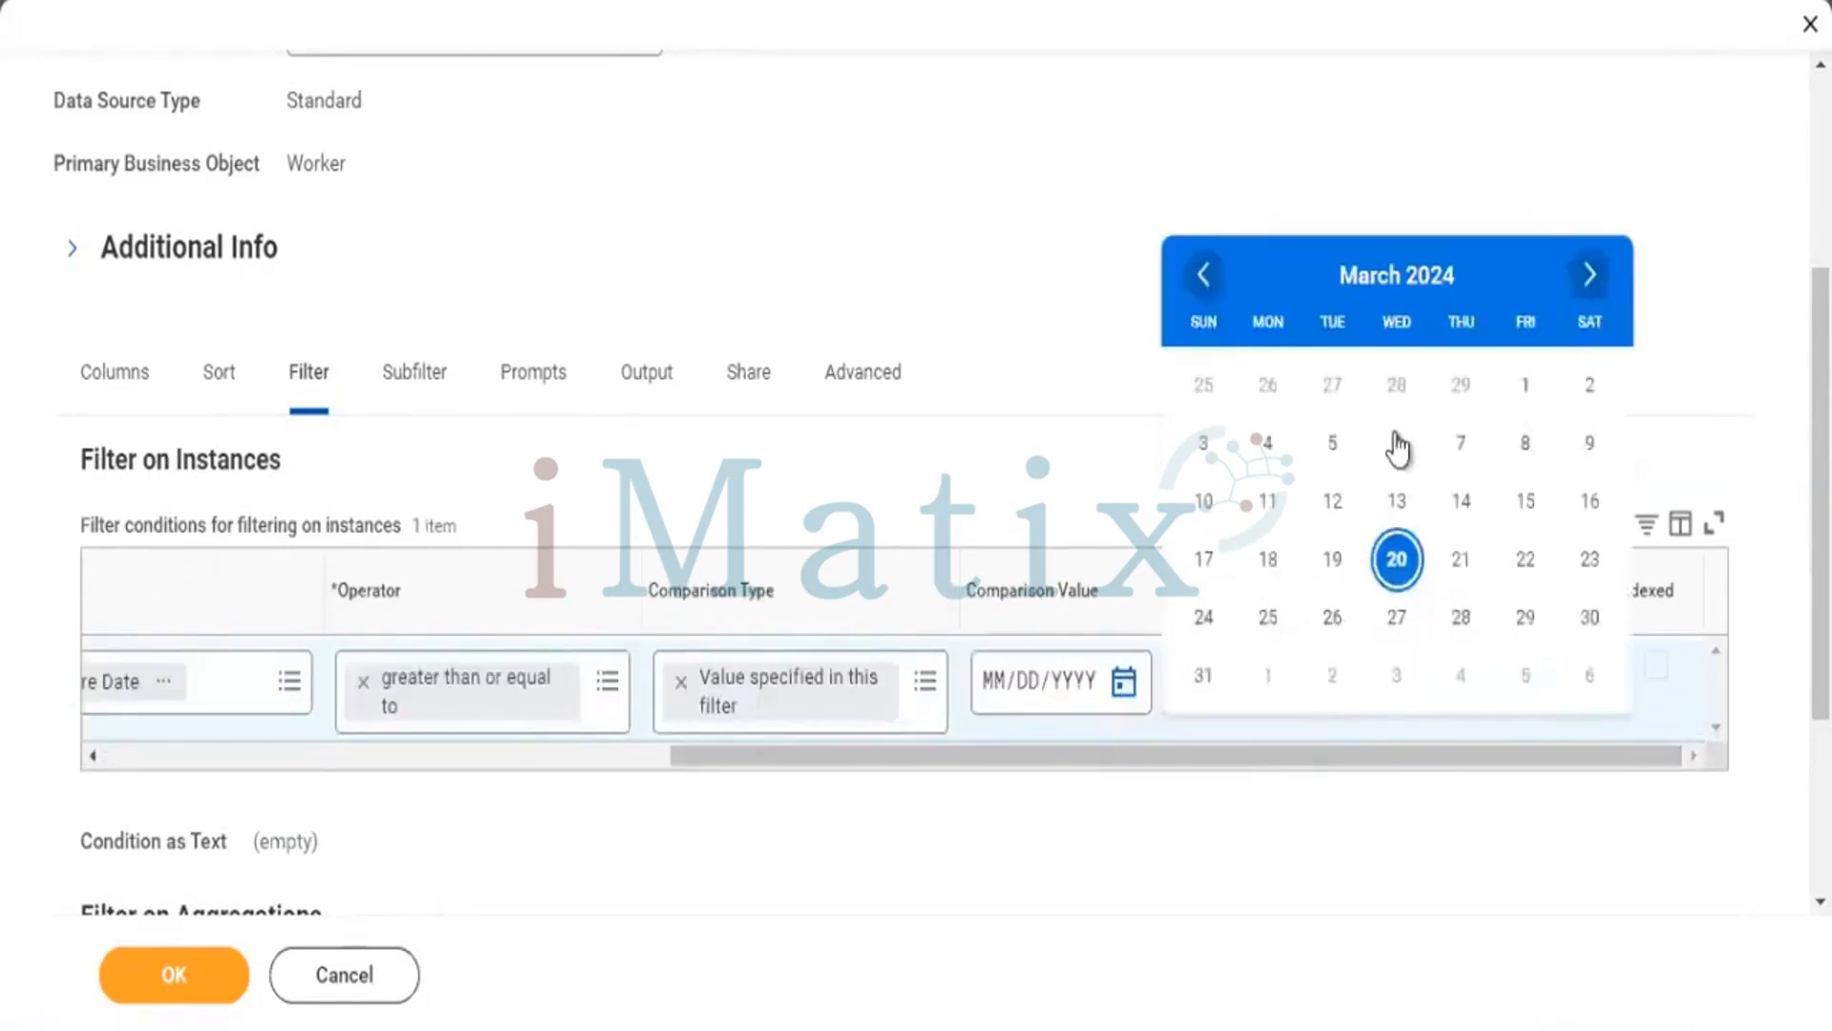
pyautogui.click(1523, 387)
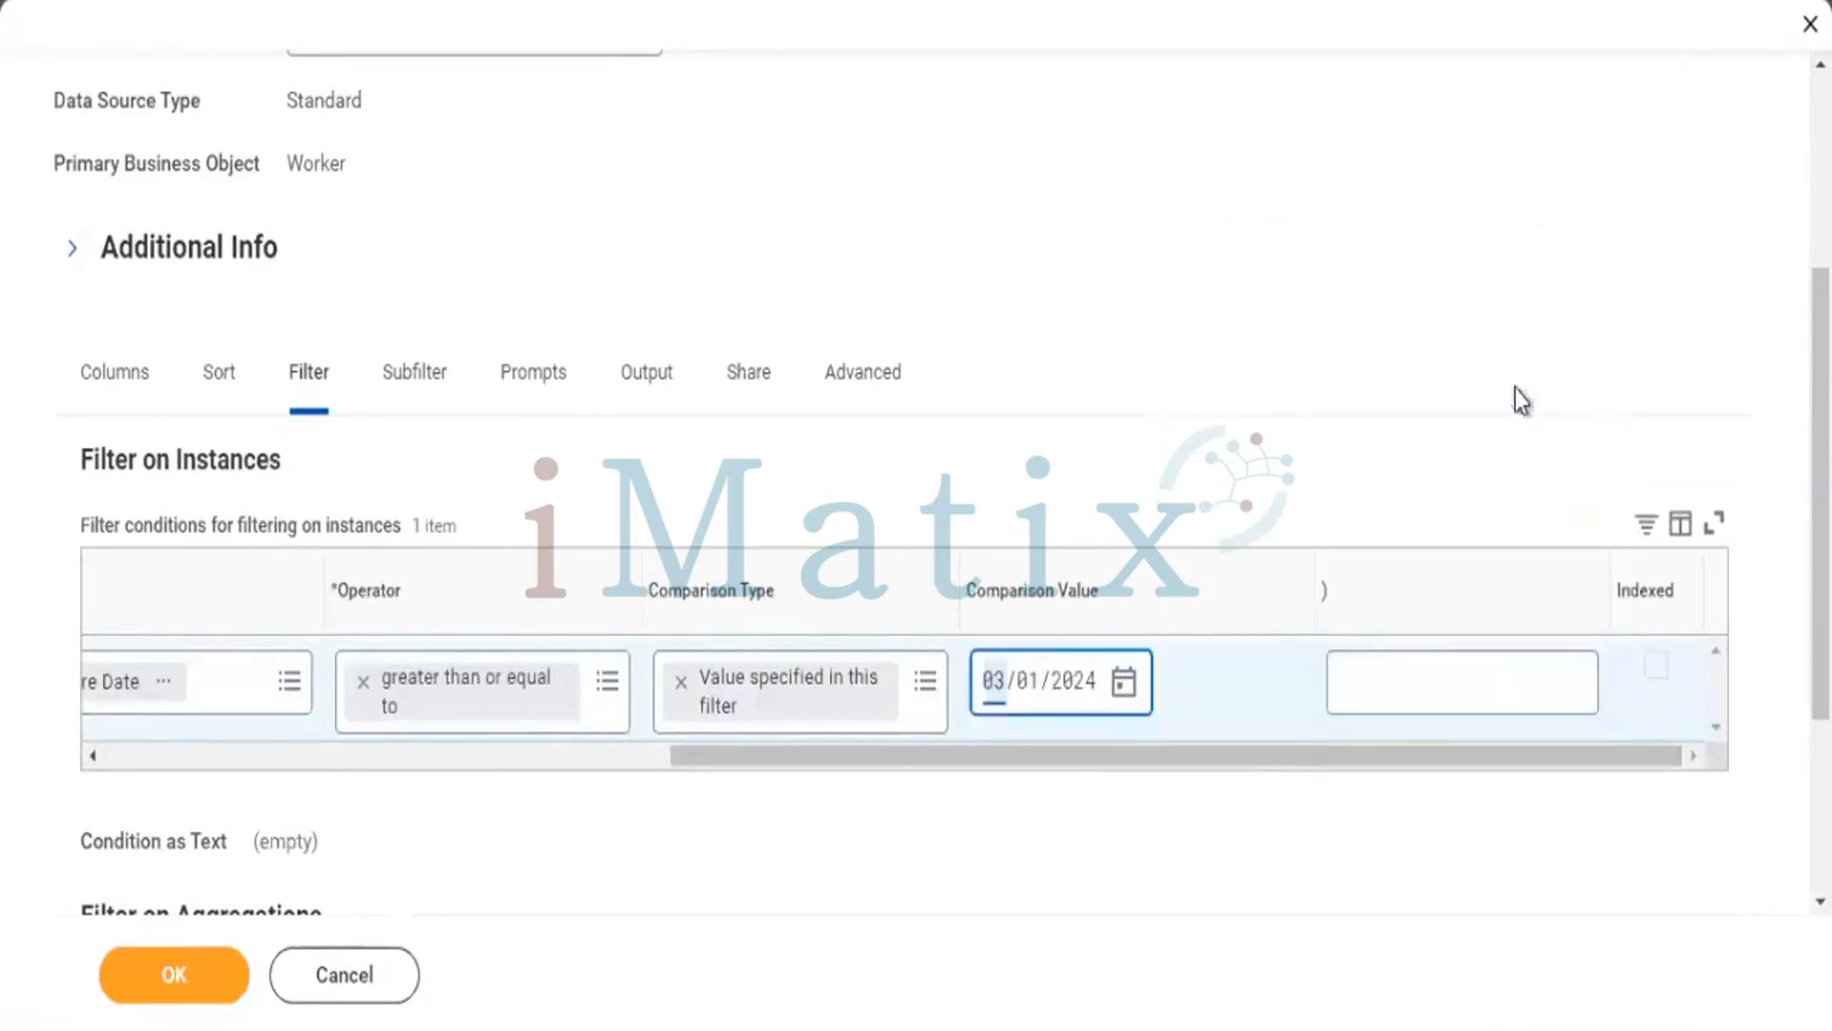
# - Enable the report as a web service in its advanced options
pyautogui.click(850, 374)
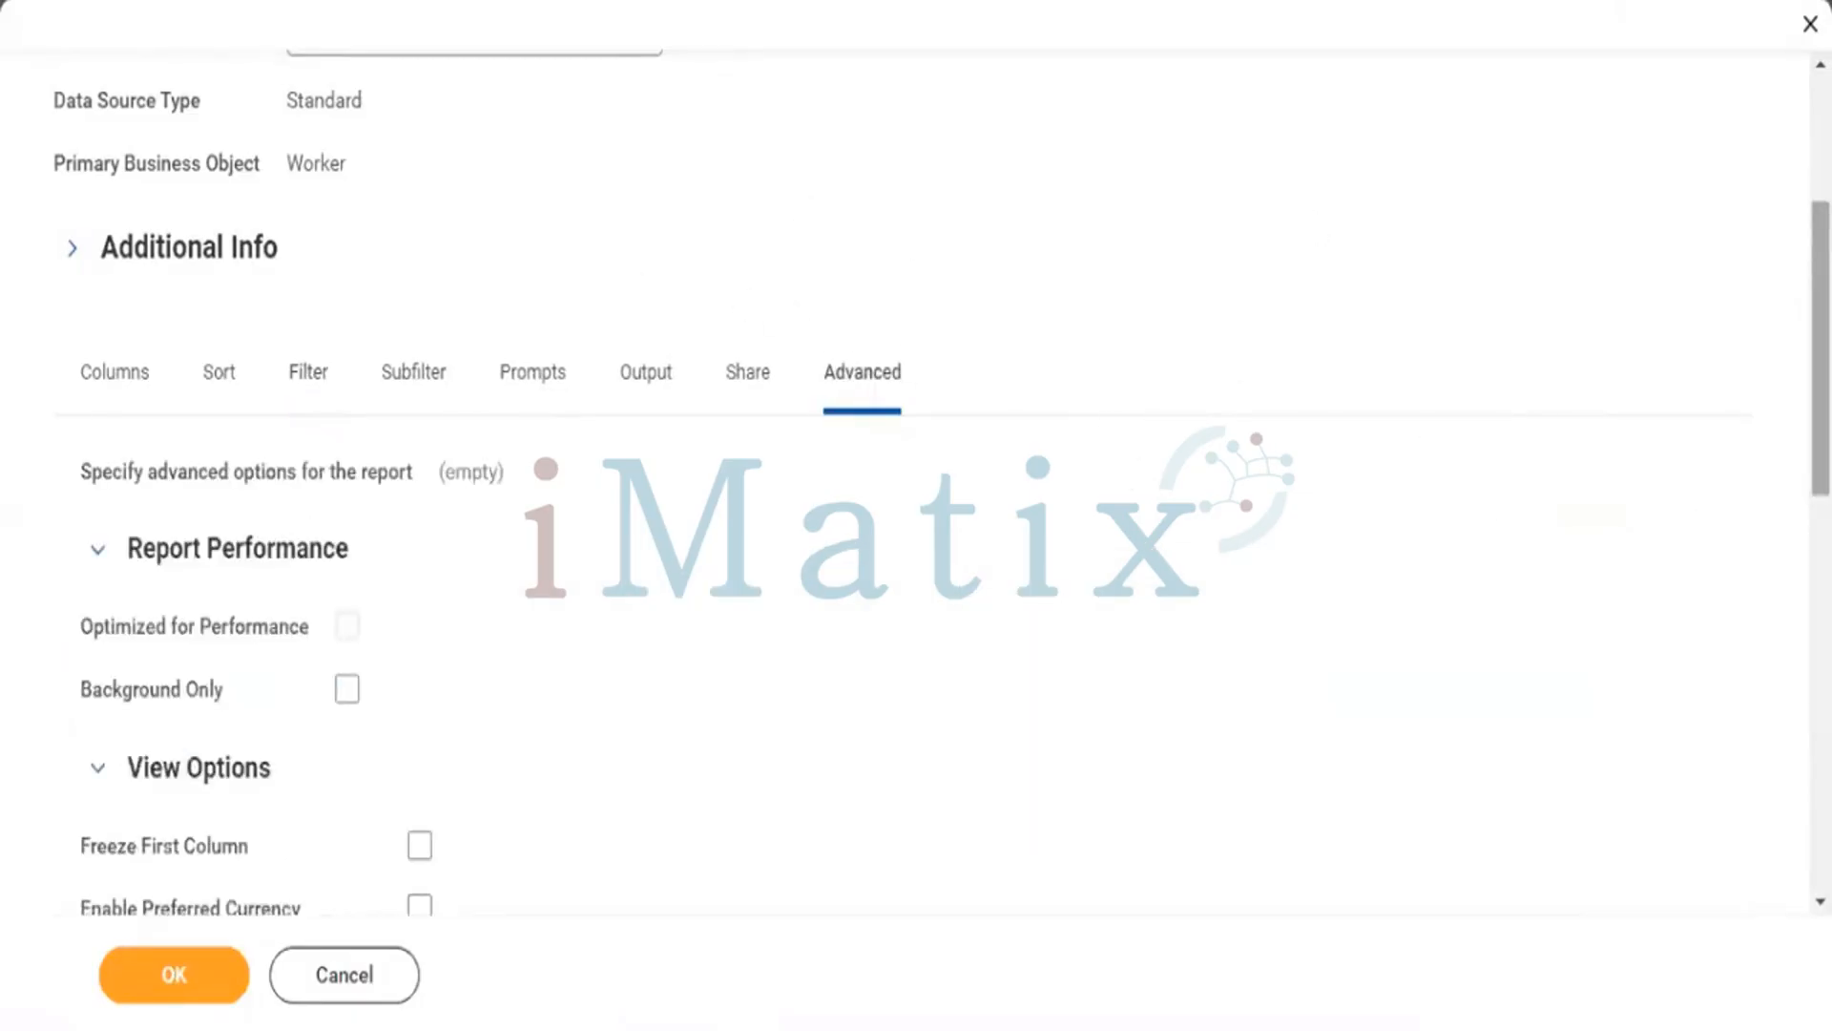
pyautogui.scroll(-5, 917, 477)
pyautogui.scroll(-4, 1505, 487)
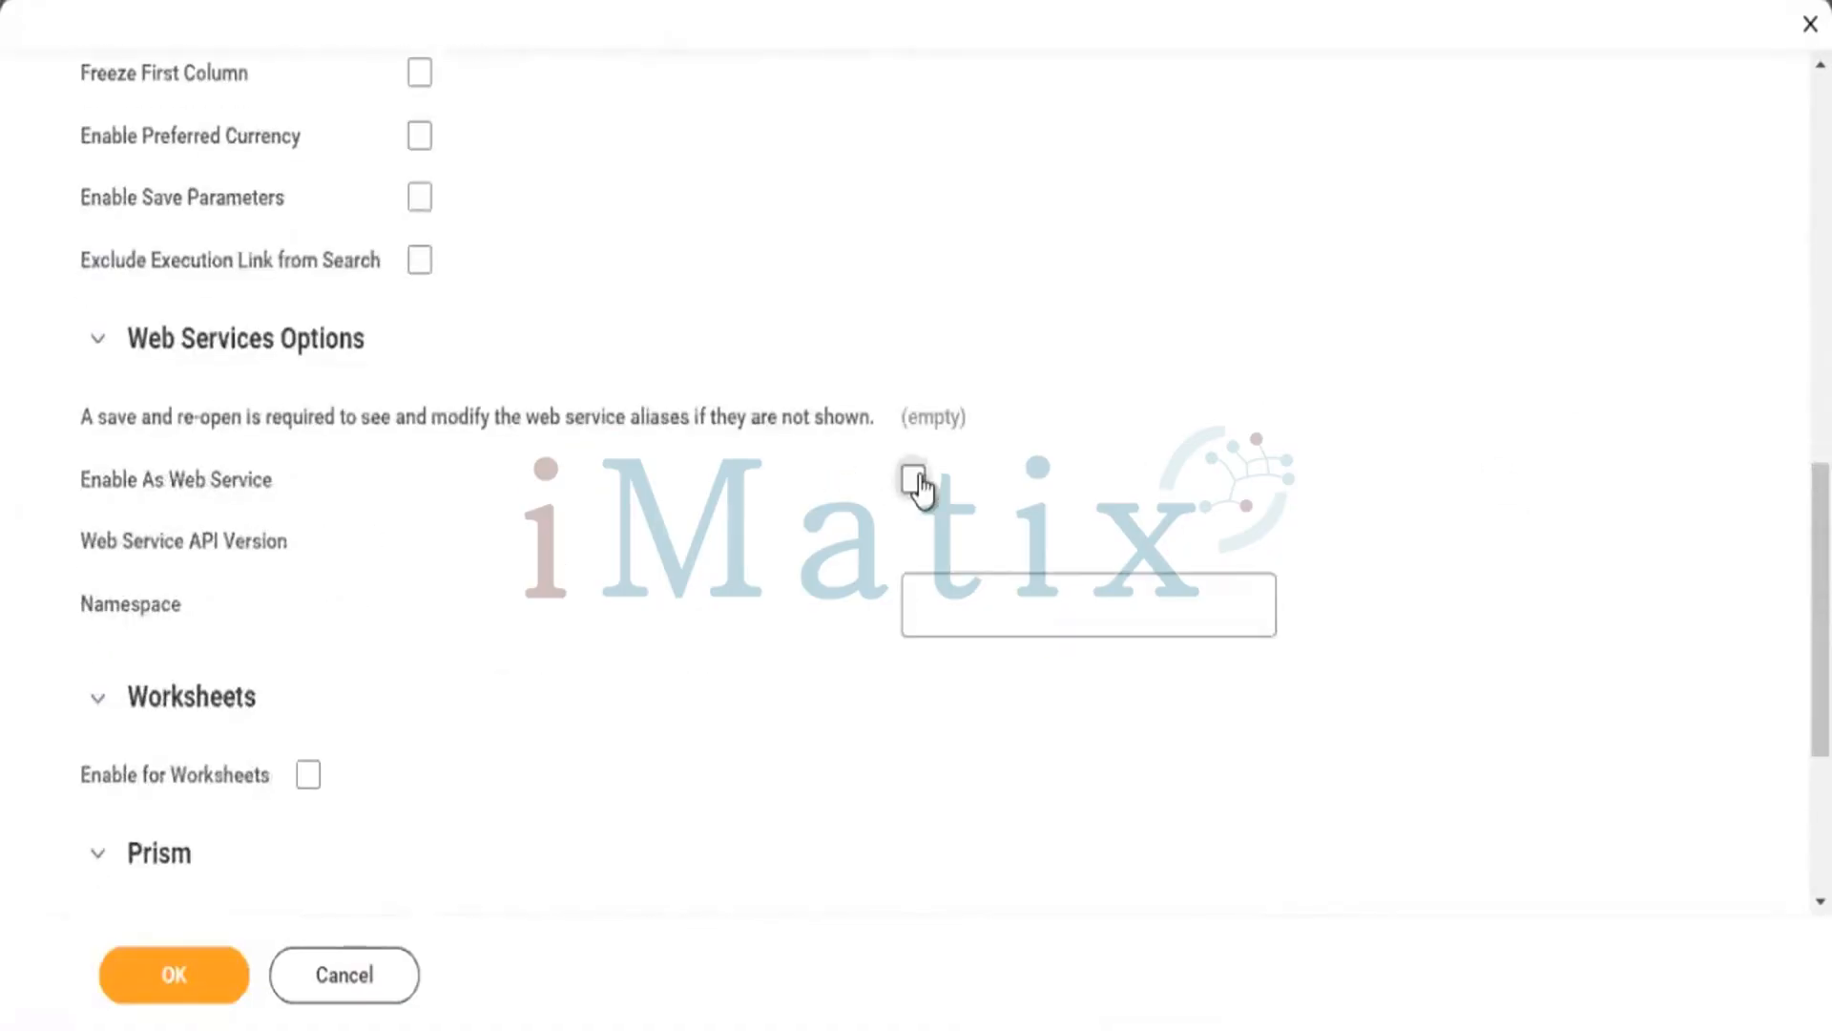
pyautogui.click(914, 480)
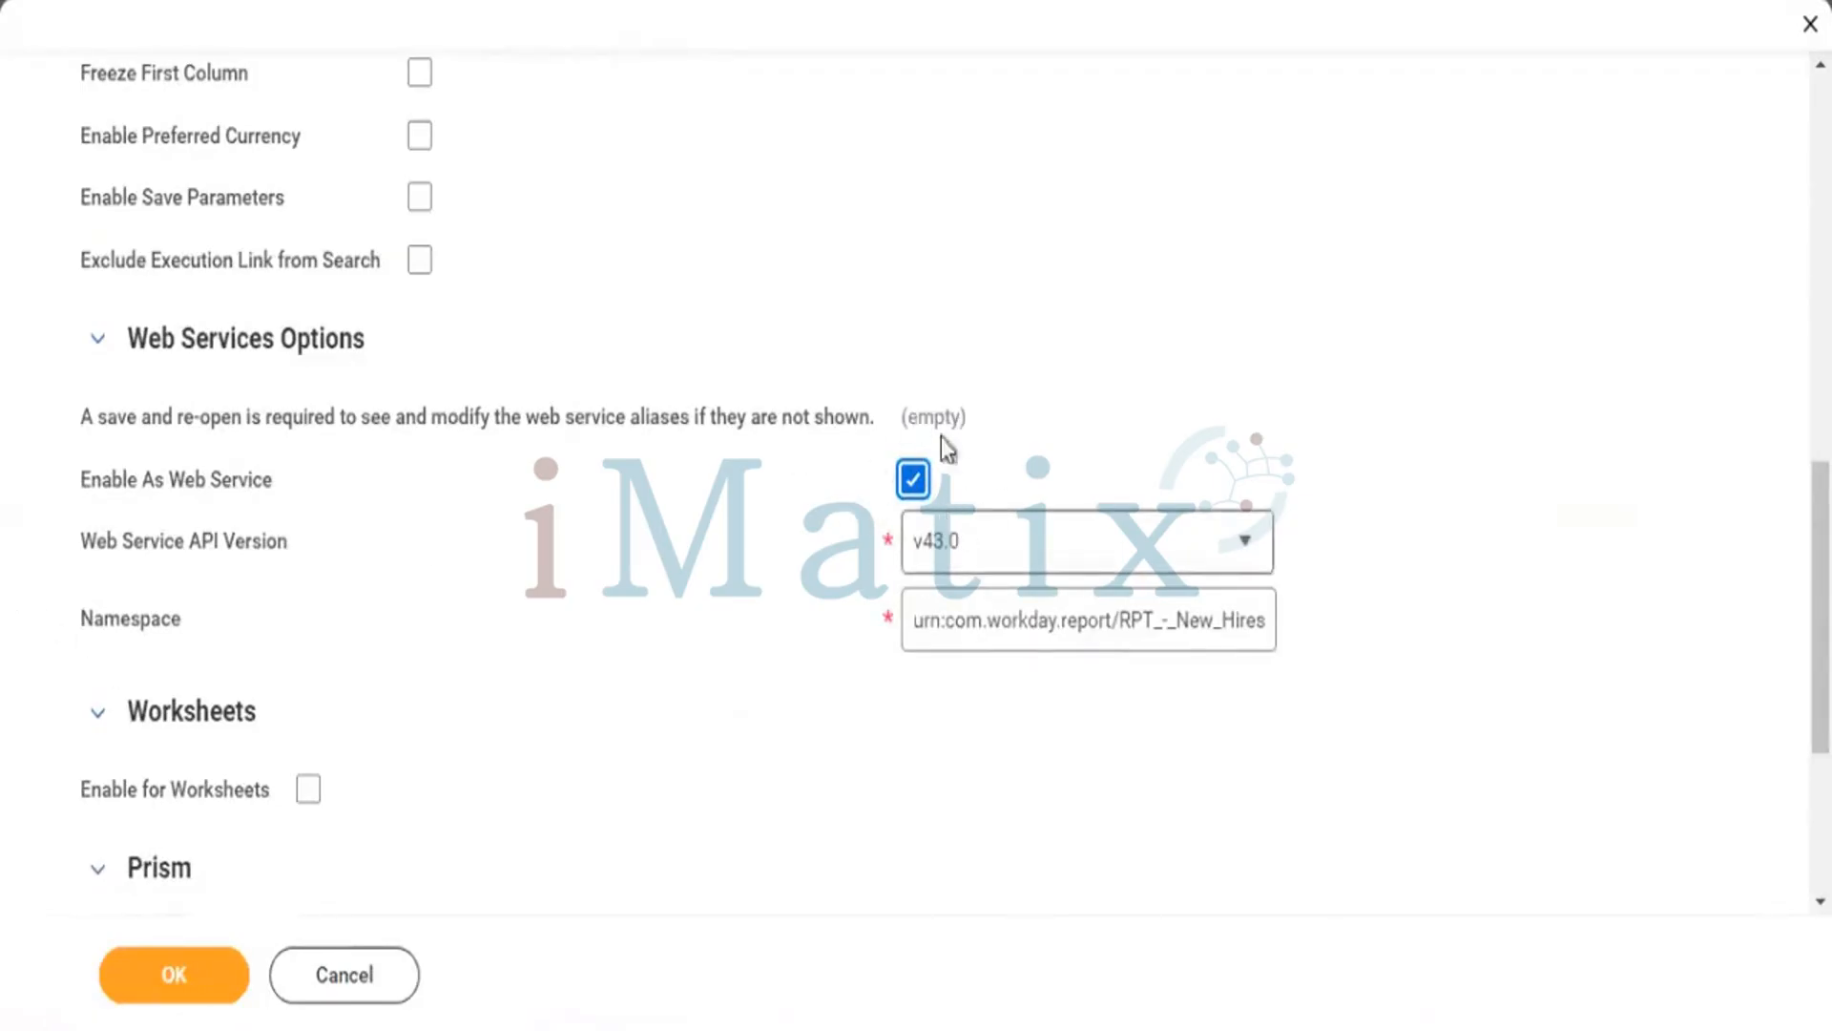
# - Save the custom report definition and run the report
pyautogui.click(176, 987)
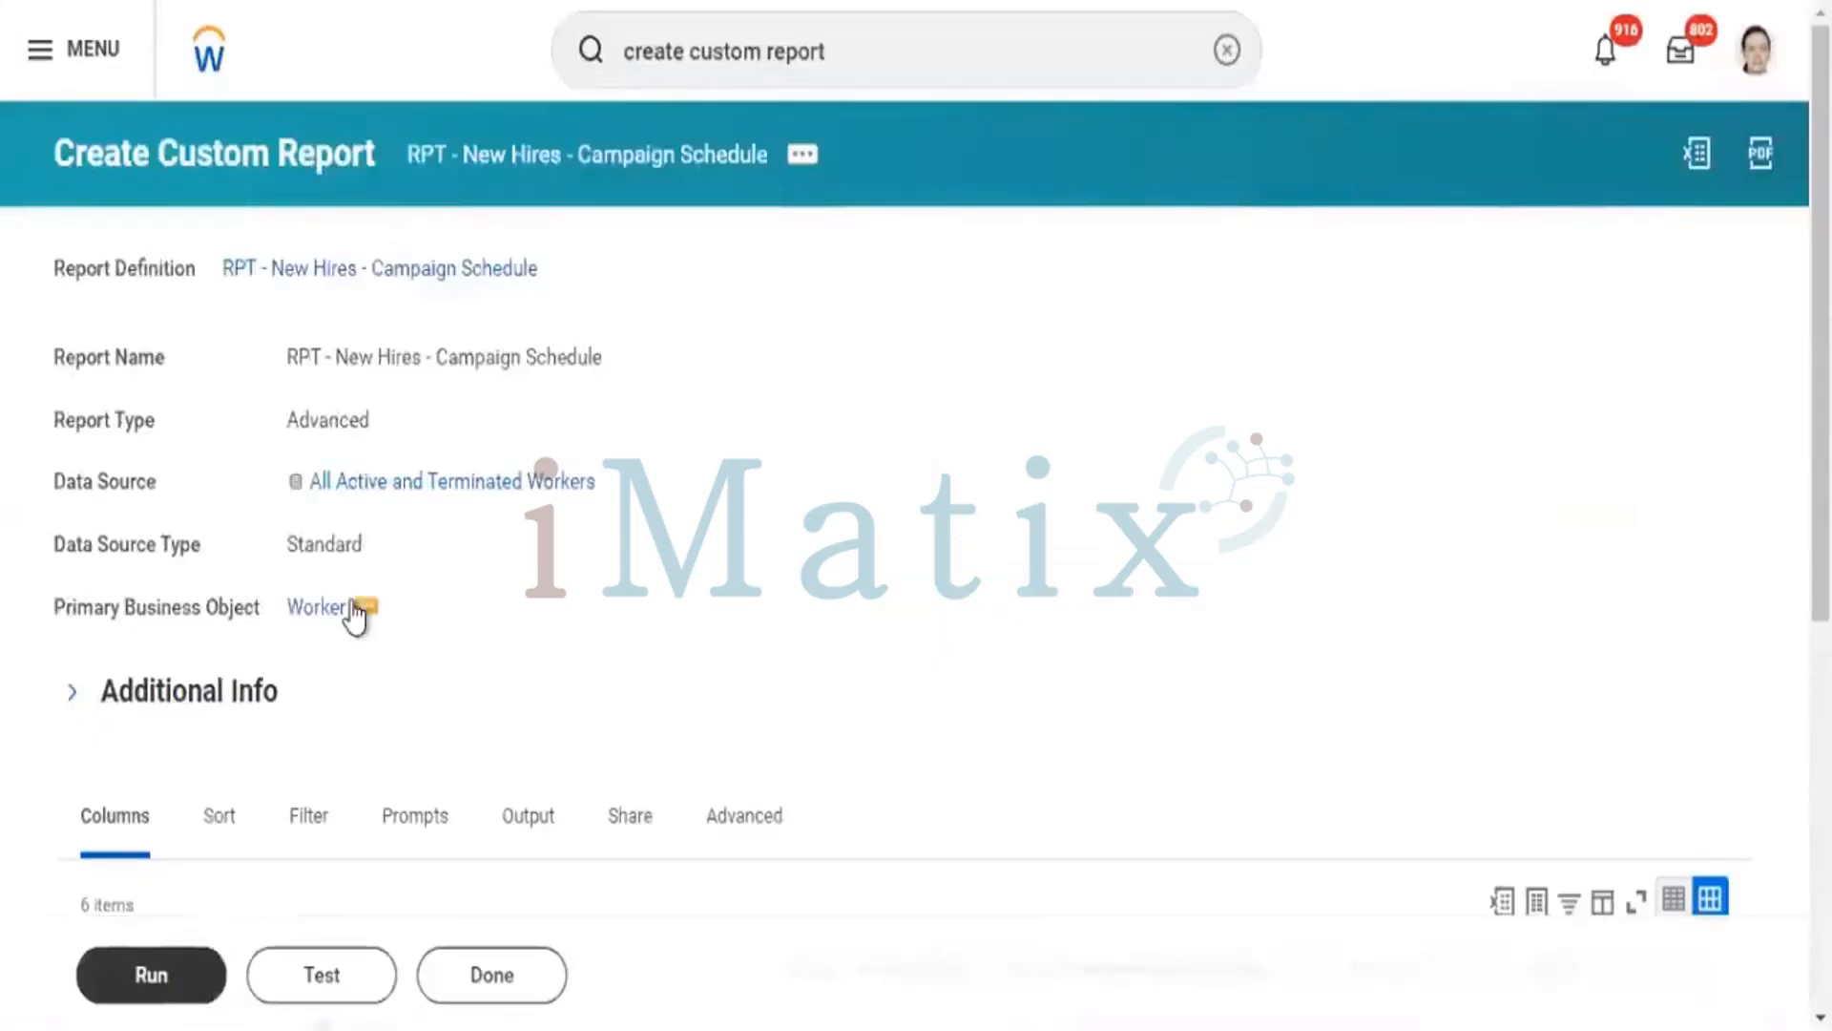
pyautogui.click(169, 992)
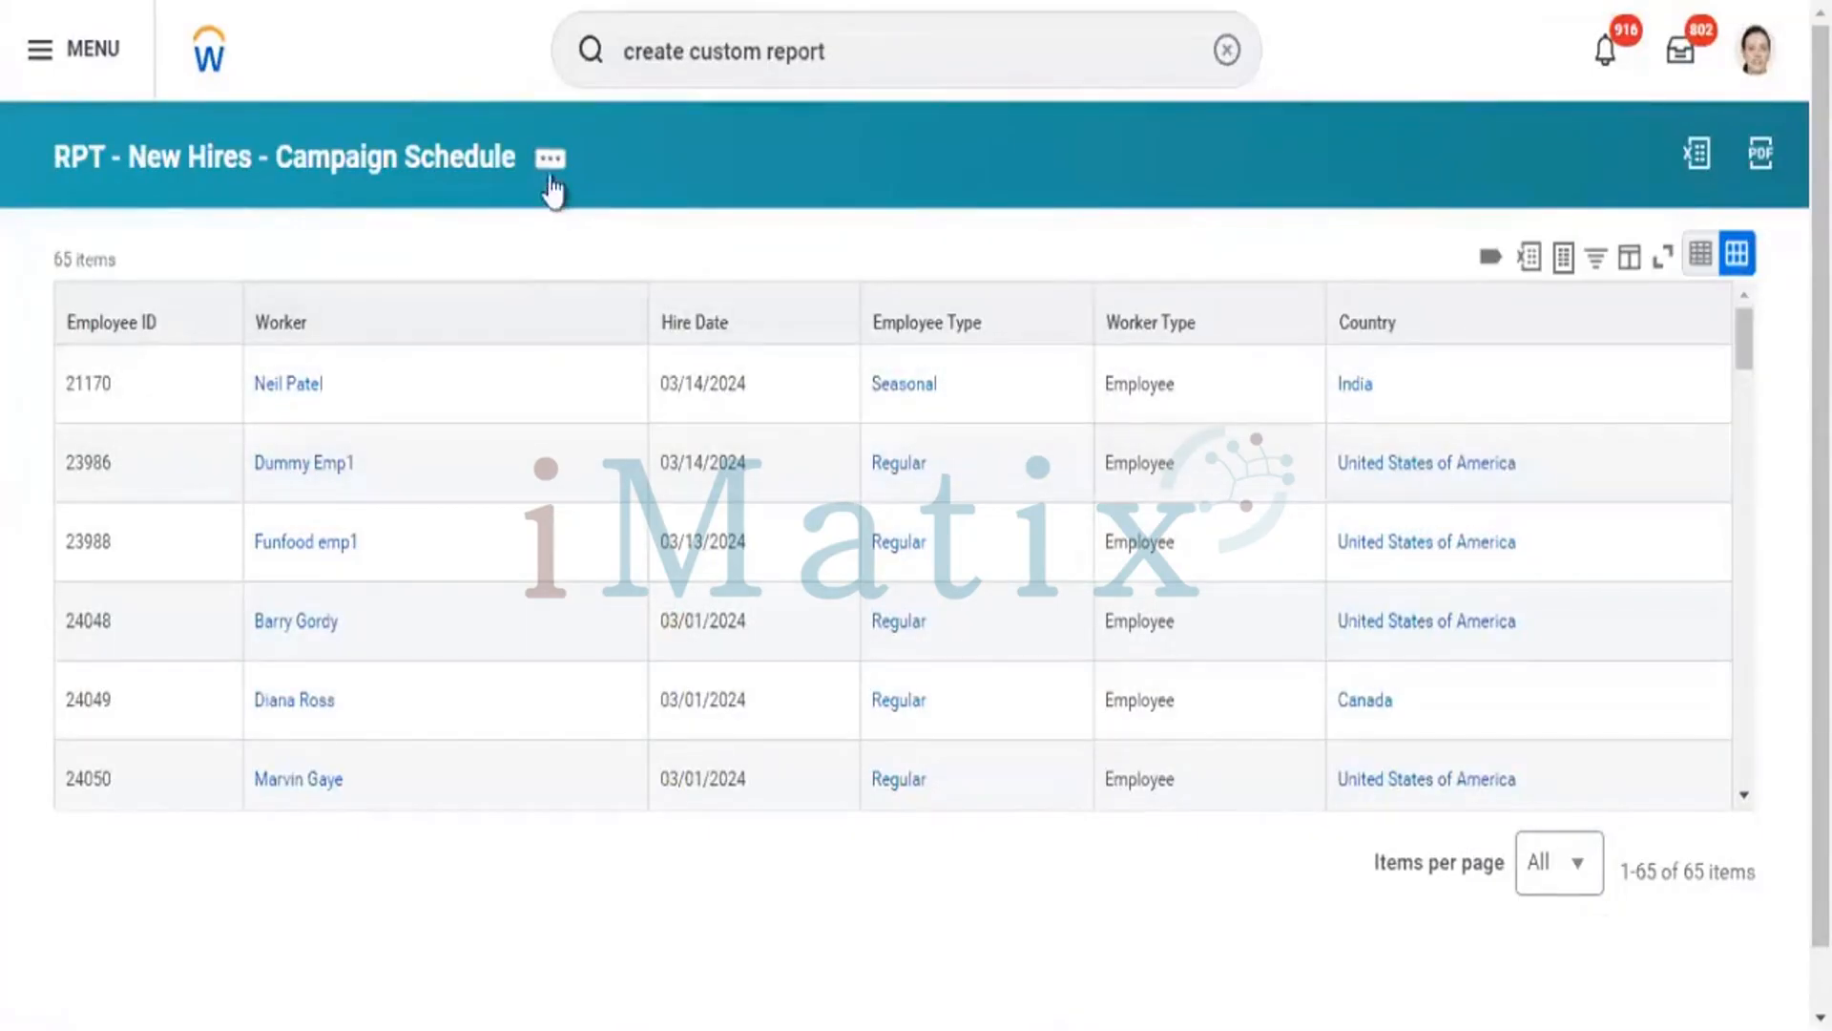
# - Open the New Hires - Campaign Schedule report definition for editing and display its filter conditions
pyautogui.click(551, 164)
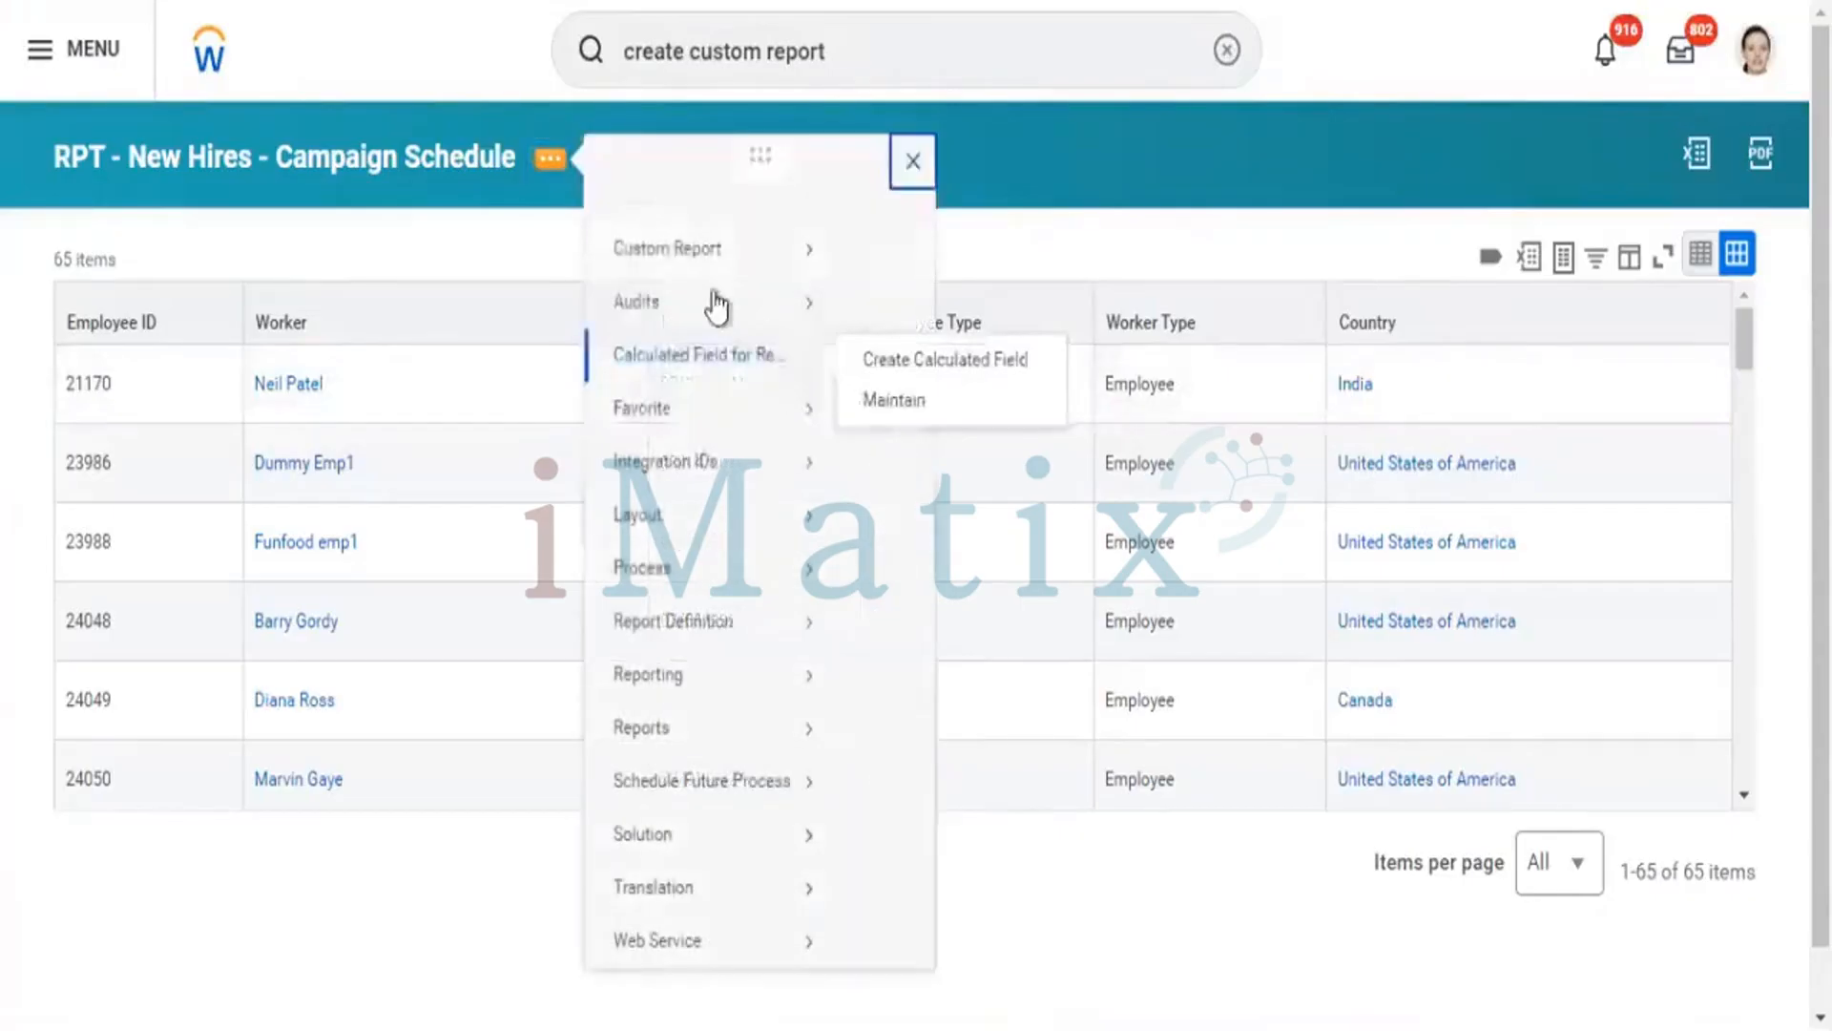
pyautogui.moveTo(695, 278)
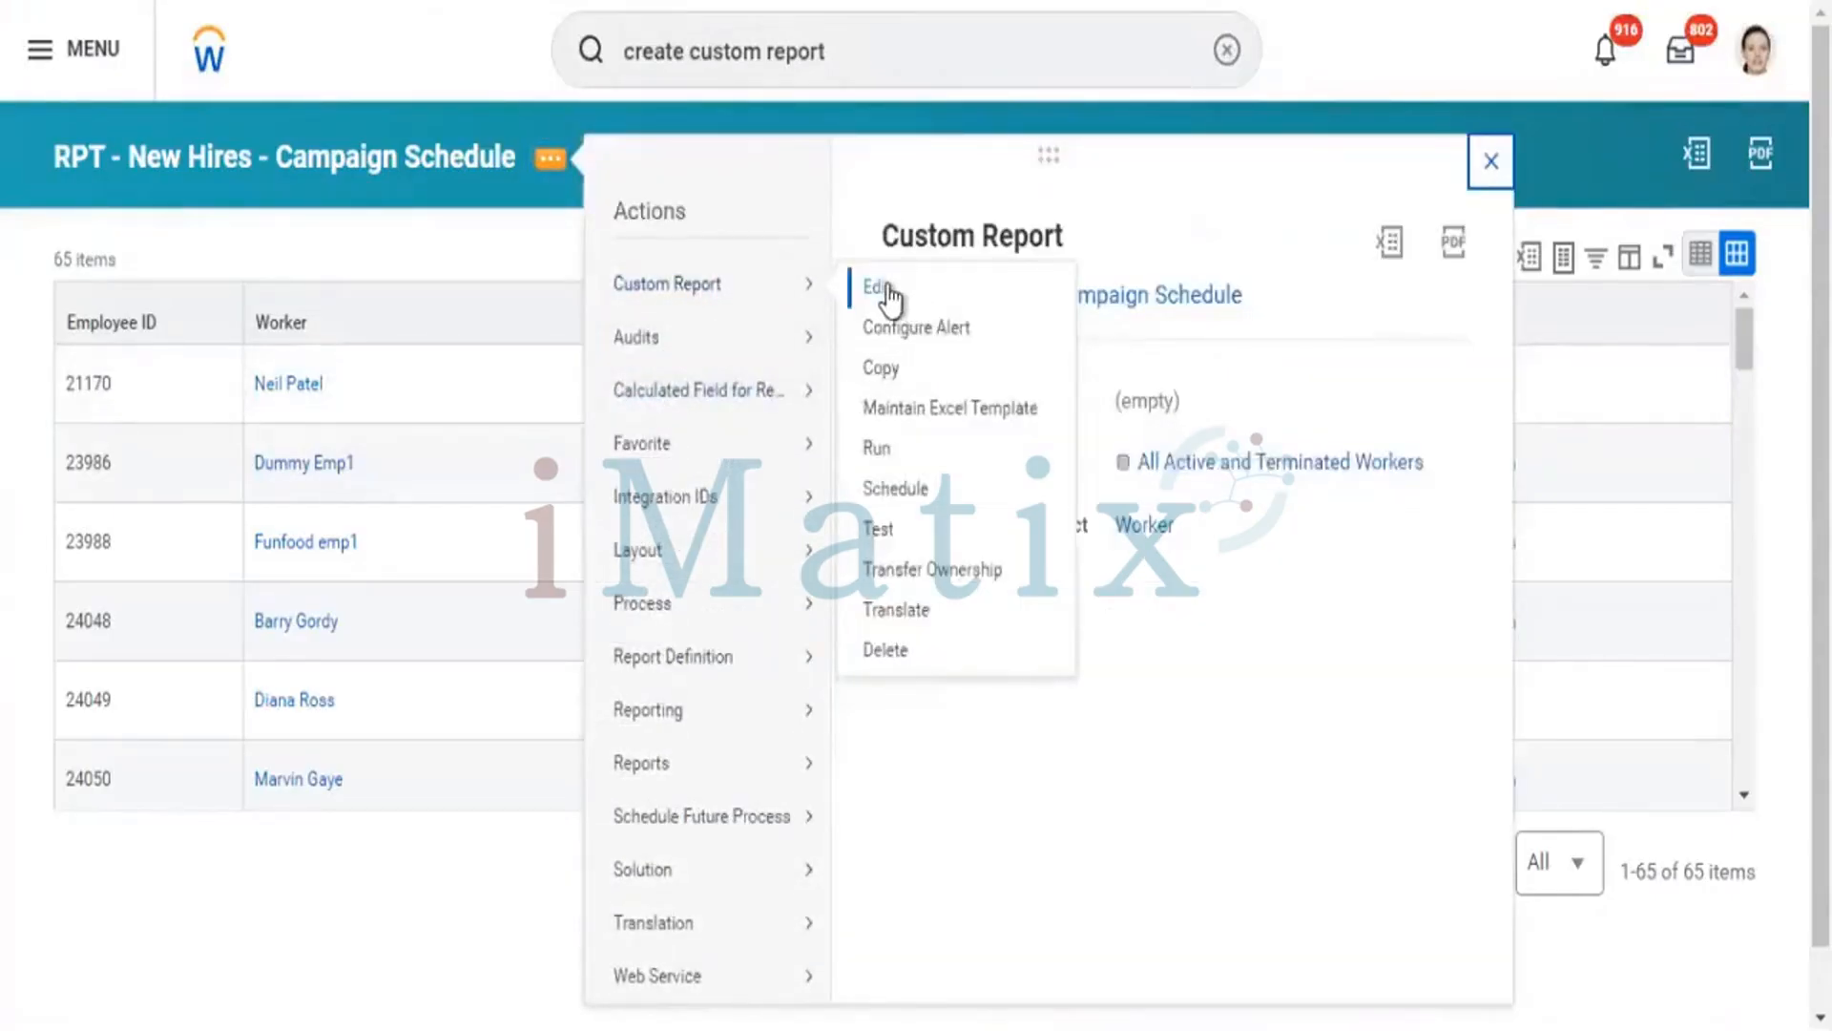
pyautogui.click(888, 291)
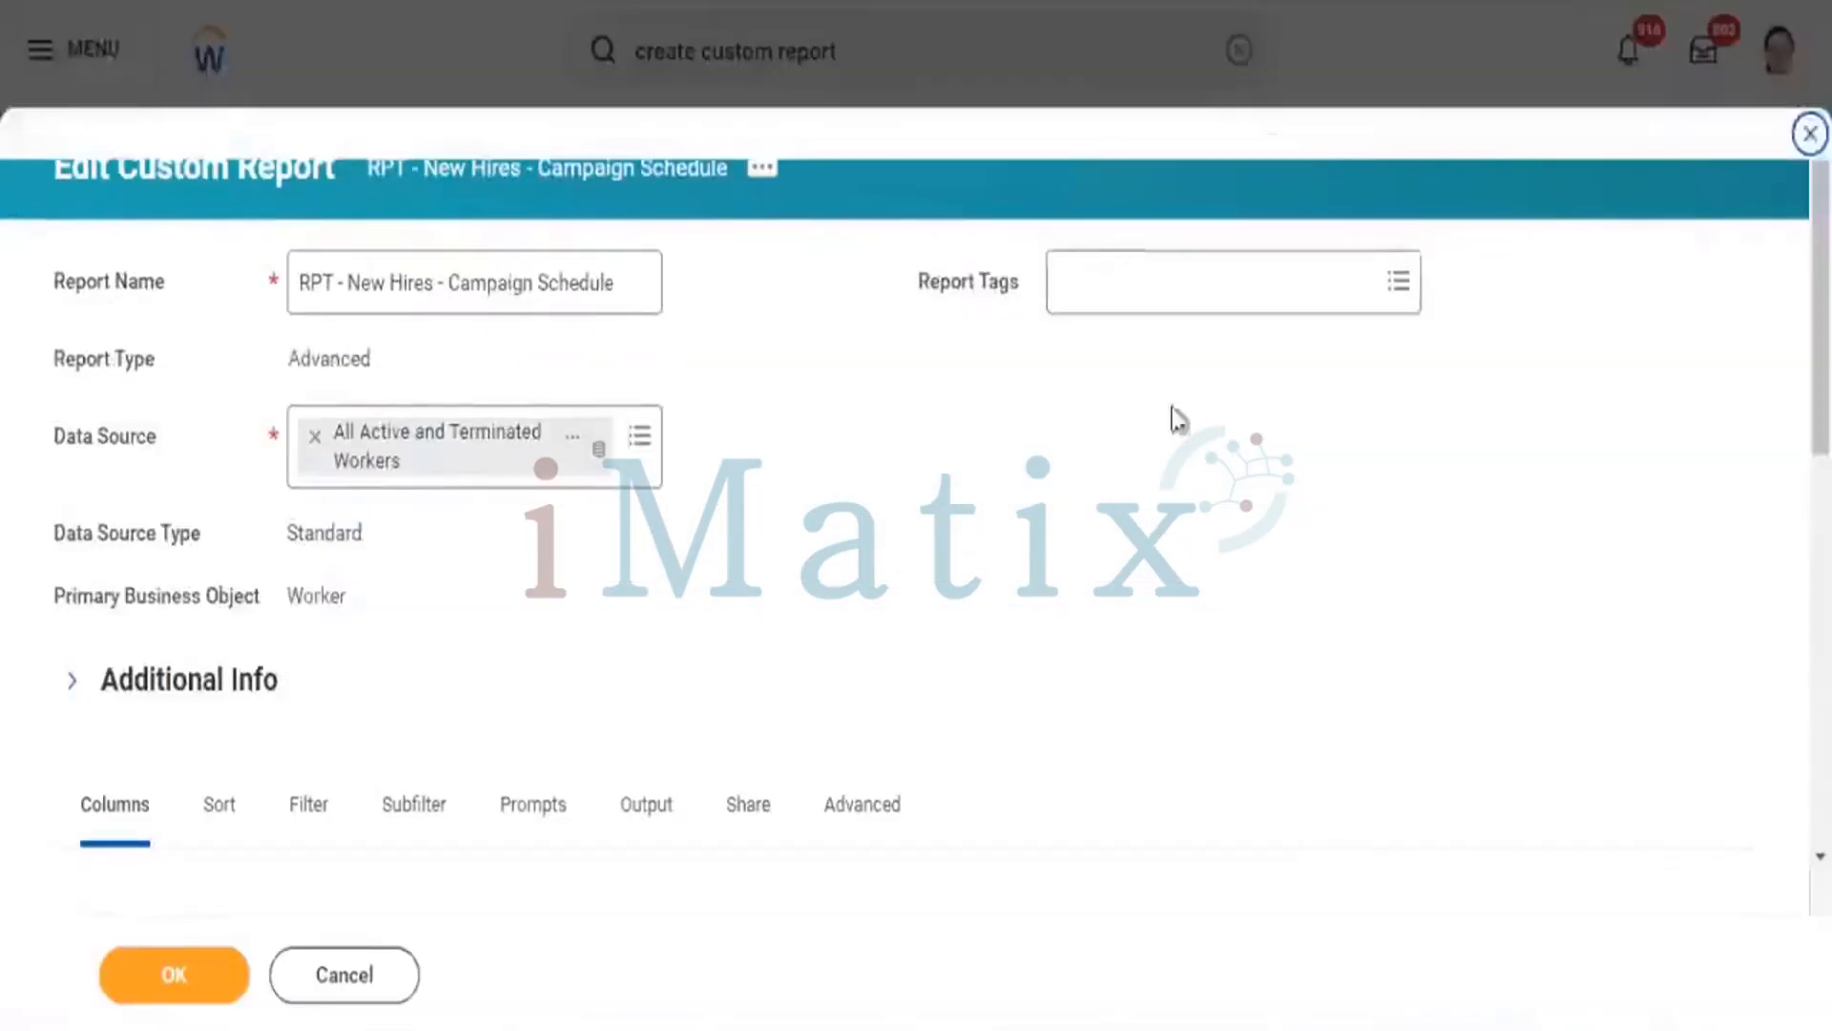
pyautogui.scroll(-4, 1709, 425)
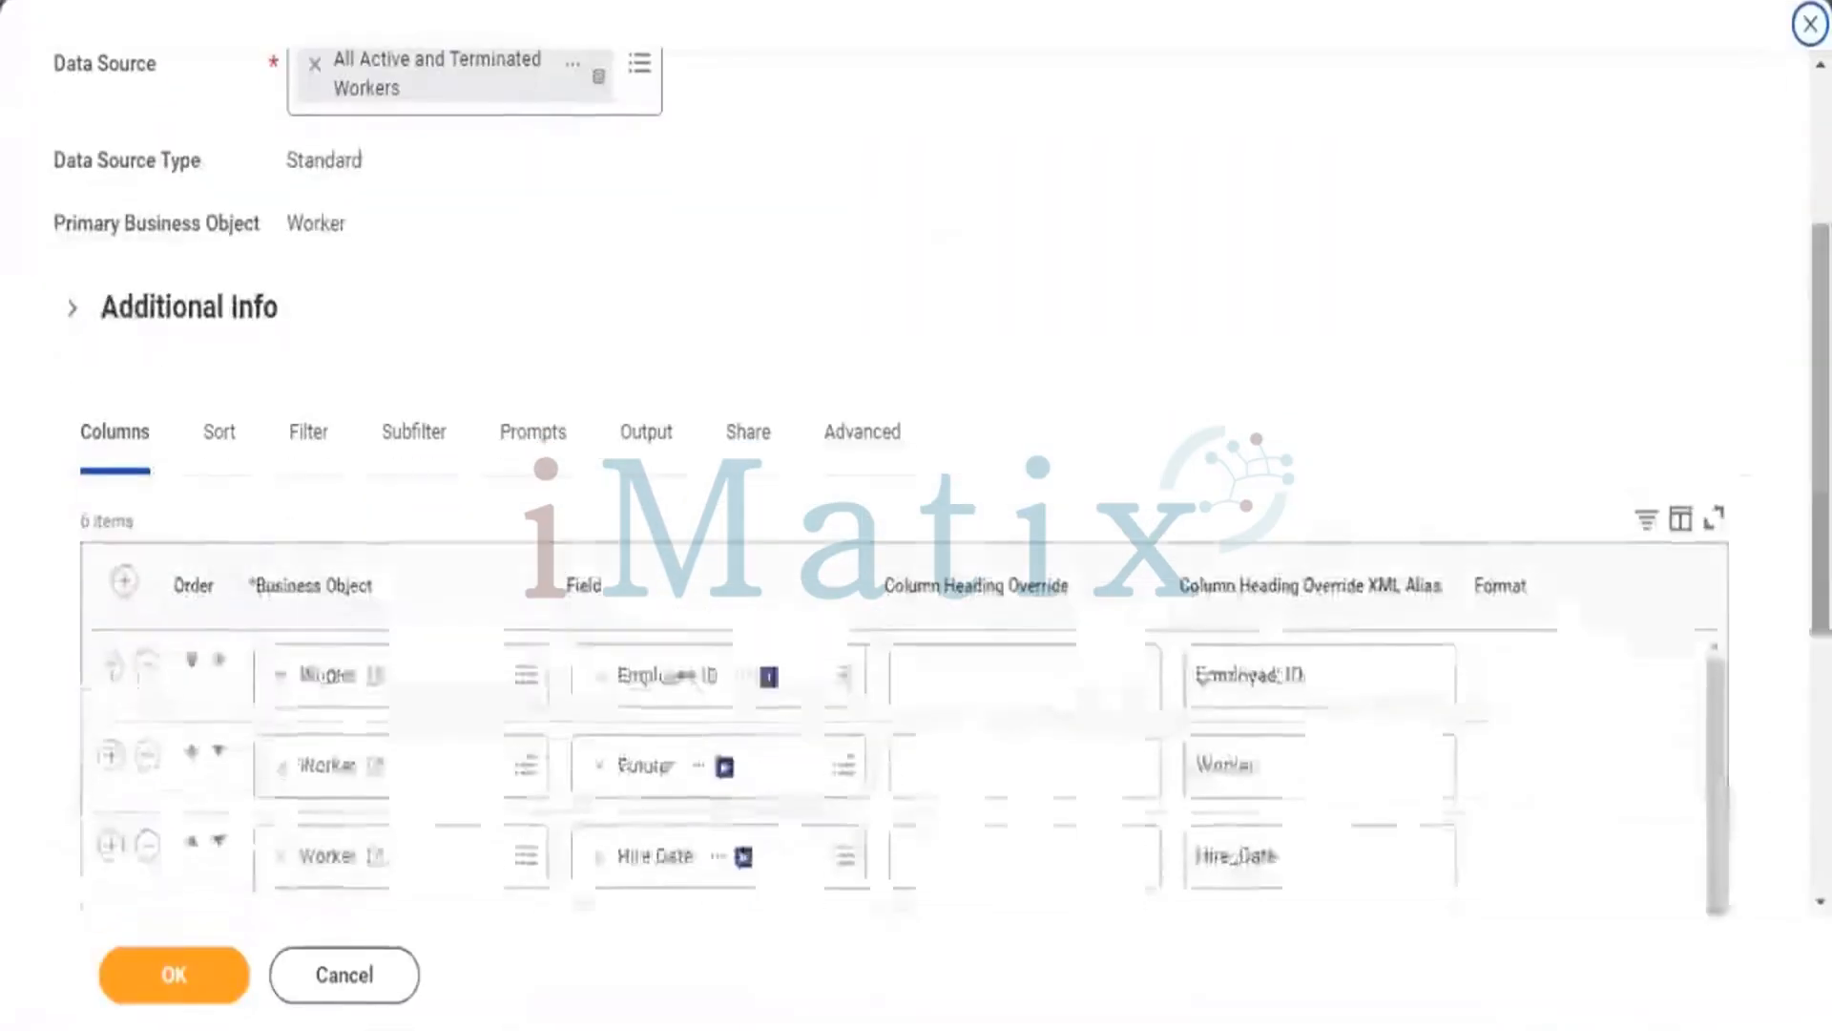
pyautogui.click(319, 441)
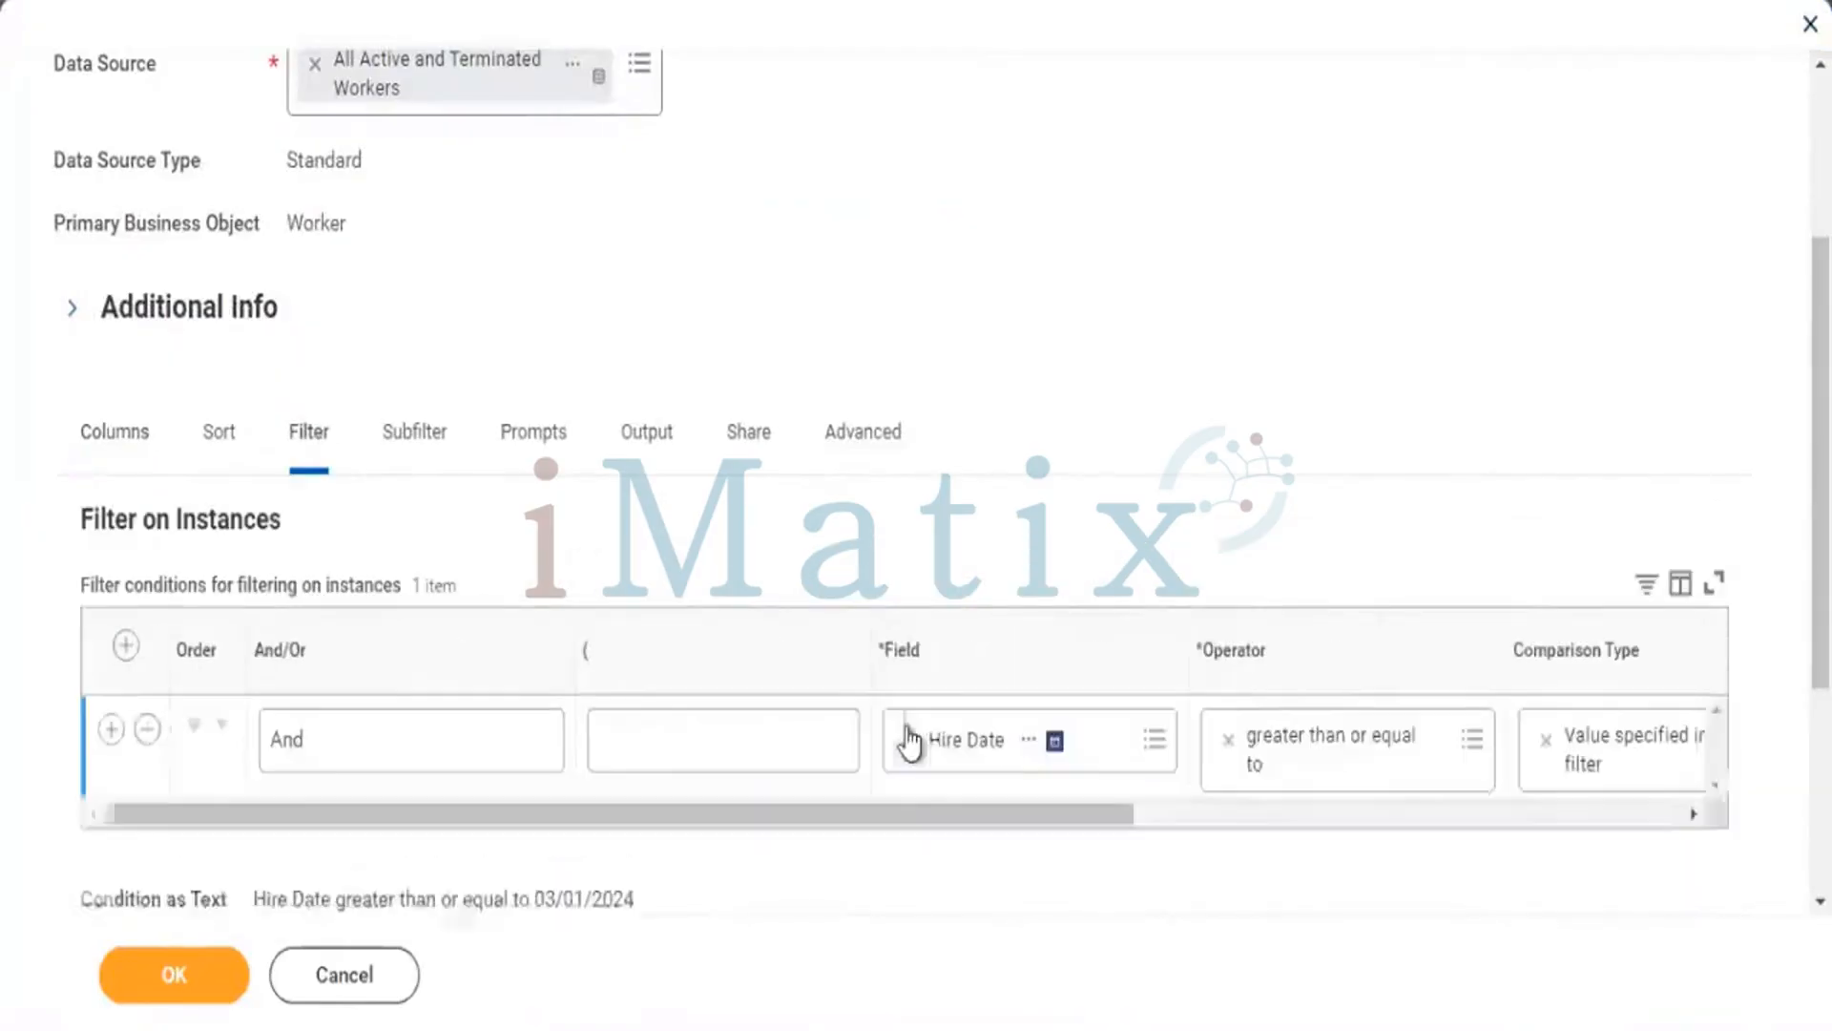
# - Set the Hire Date filter's comparison value to 03/10/2024, then save the definition and run the report
pyautogui.click(1509, 821)
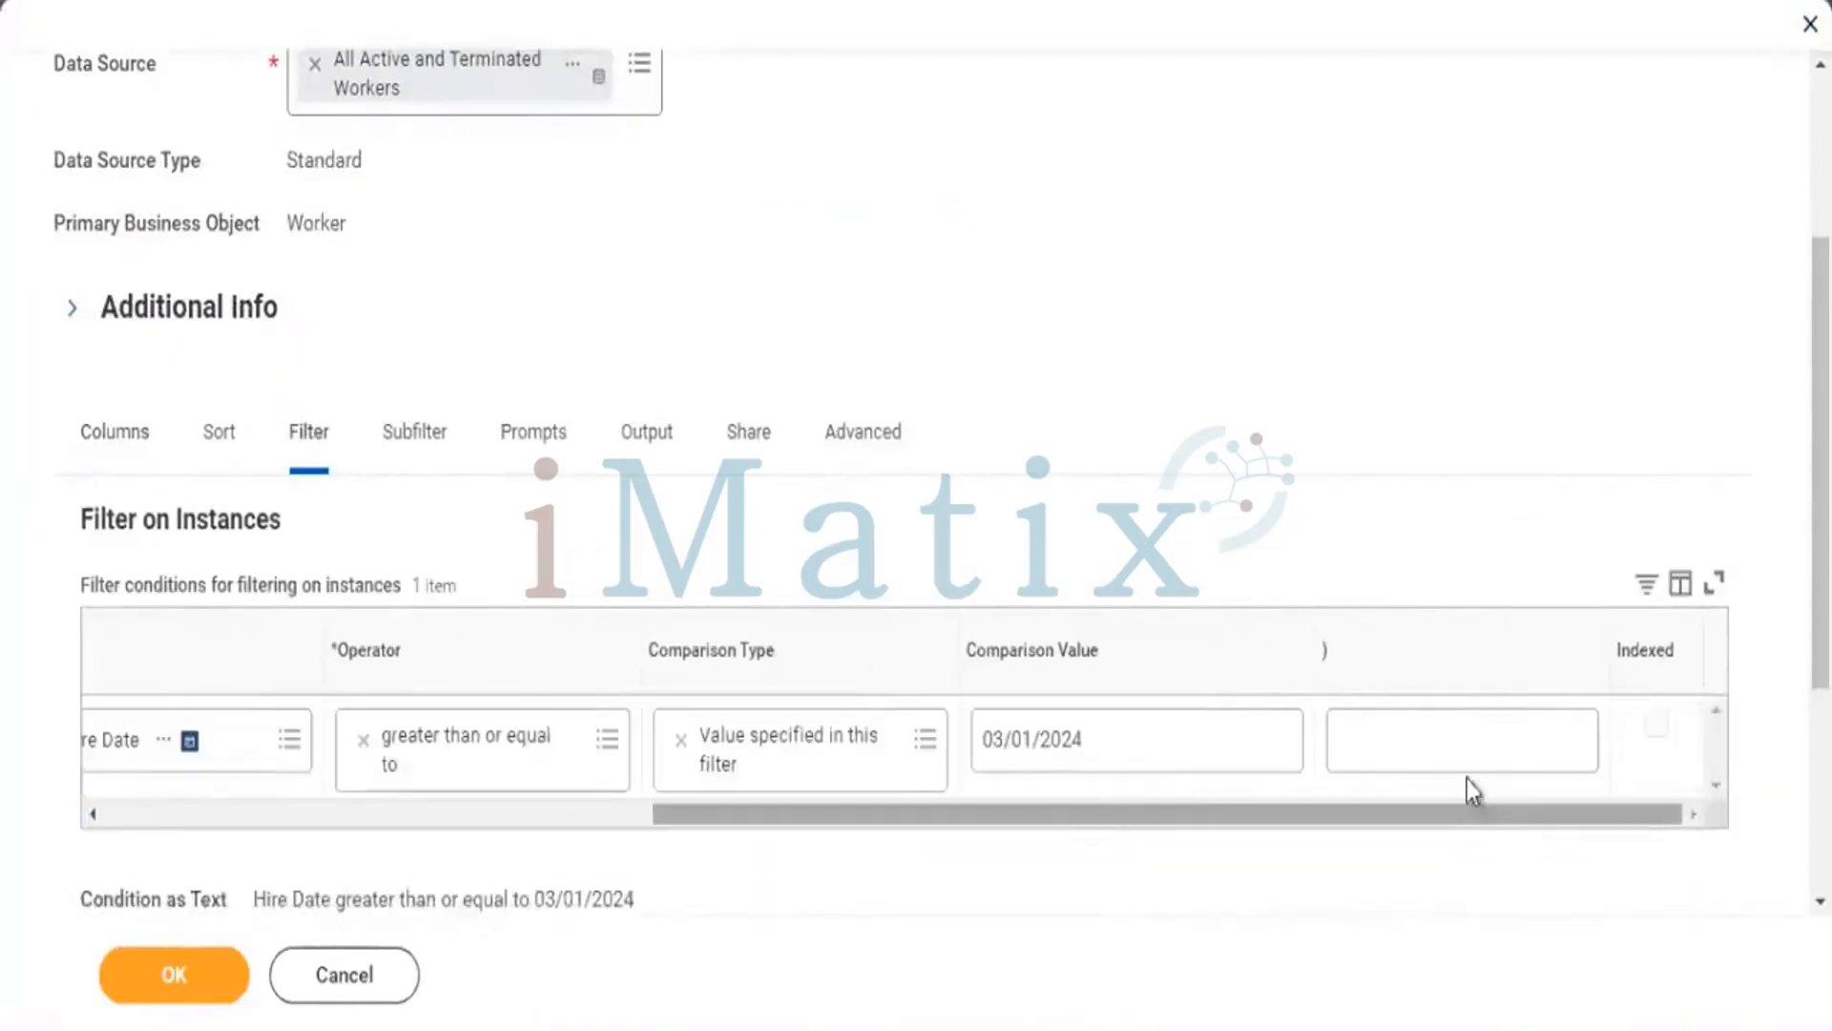
pyautogui.click(1229, 758)
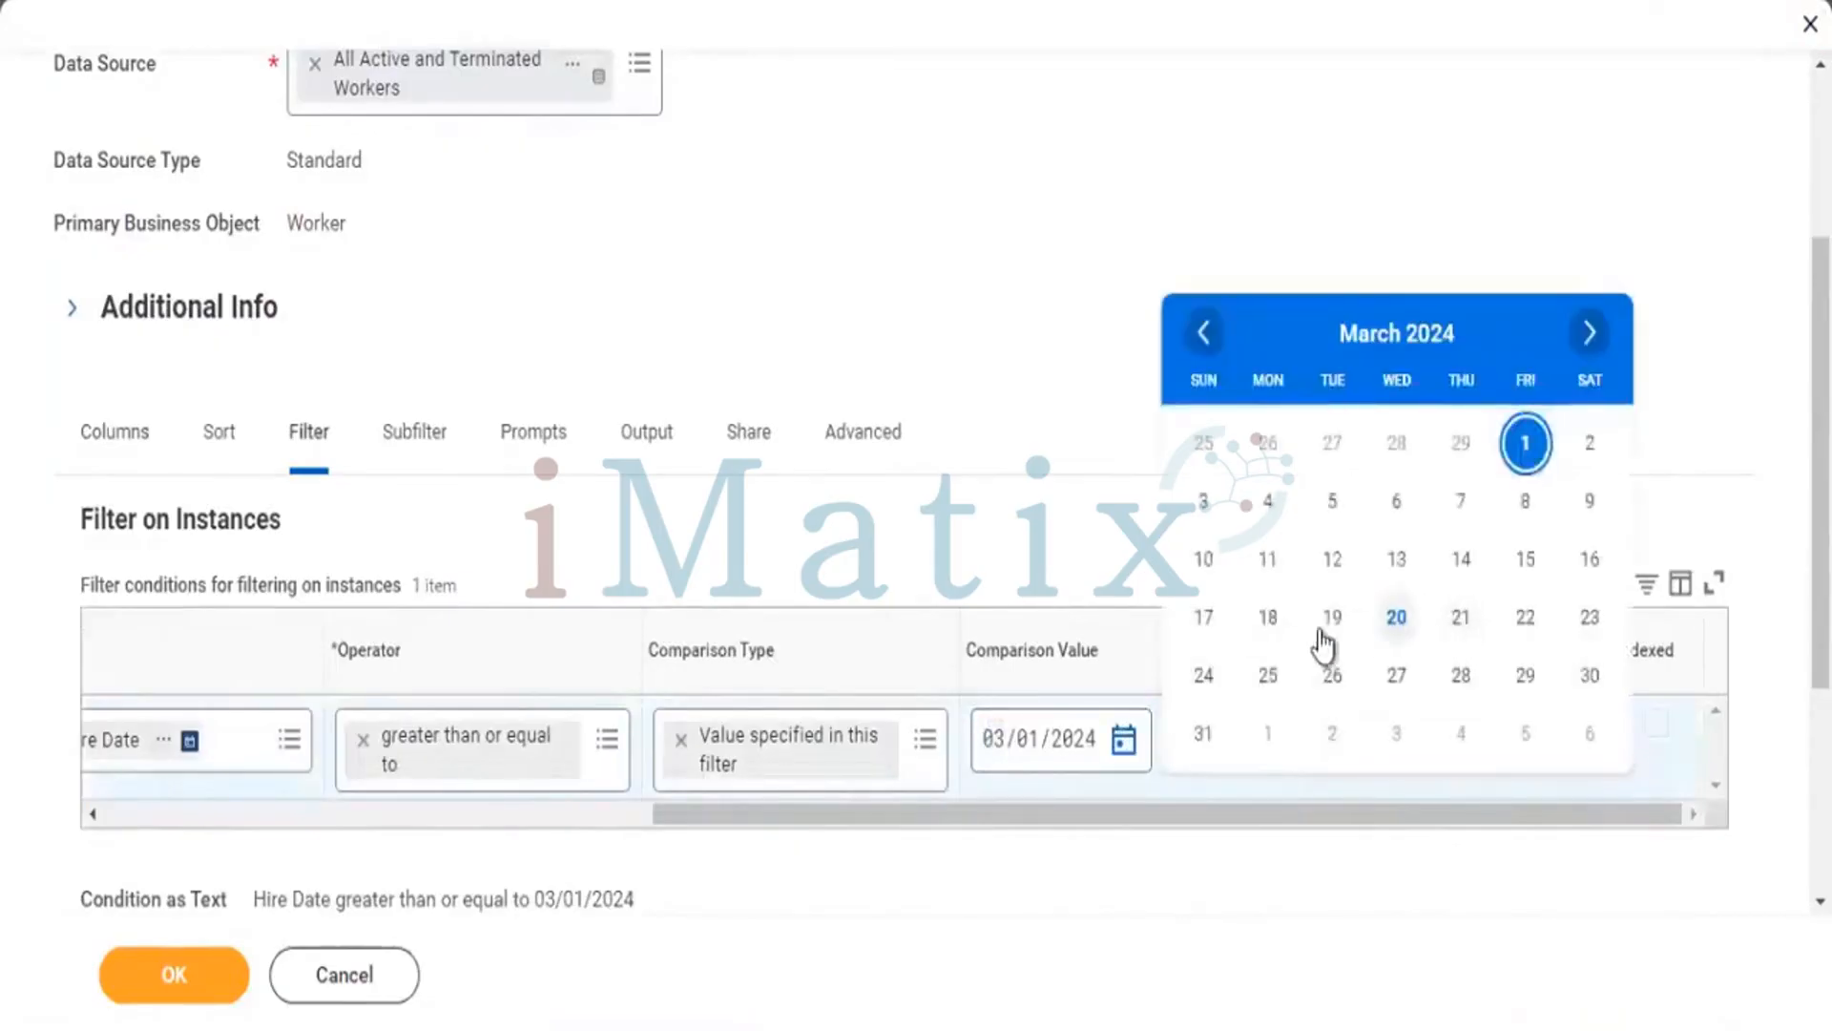
pyautogui.click(1206, 562)
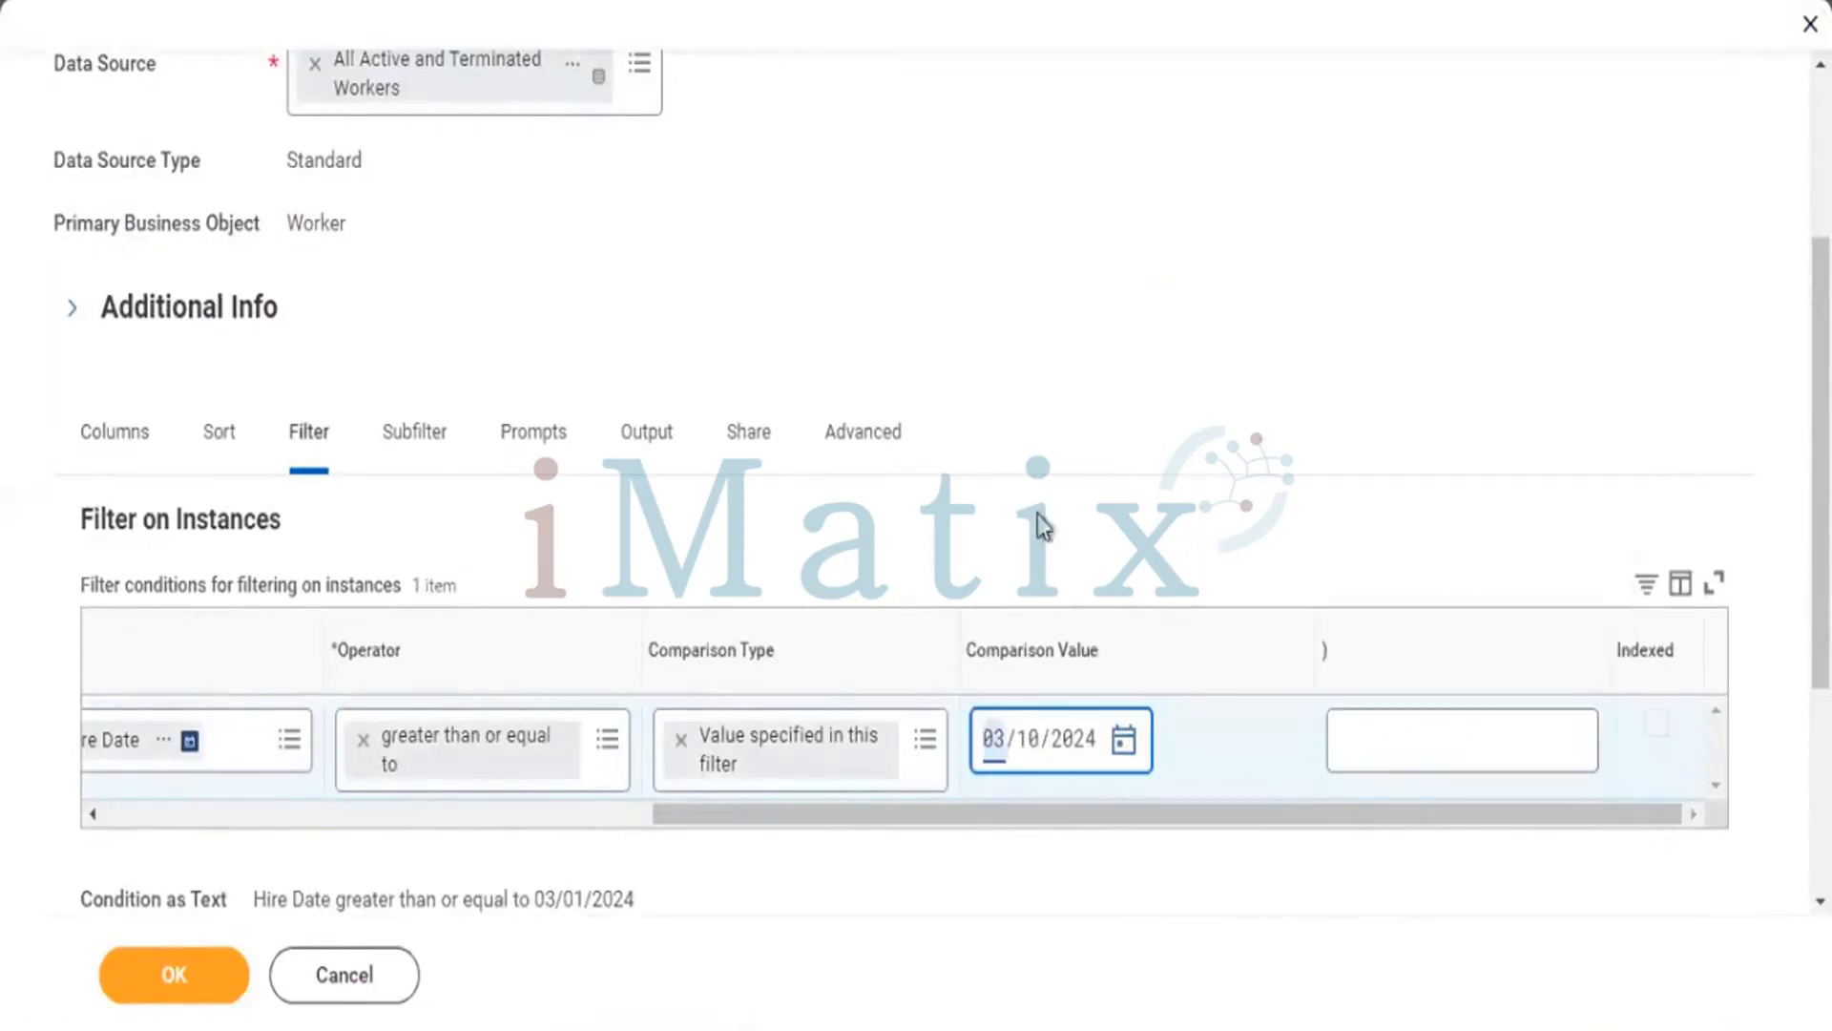
pyautogui.click(159, 989)
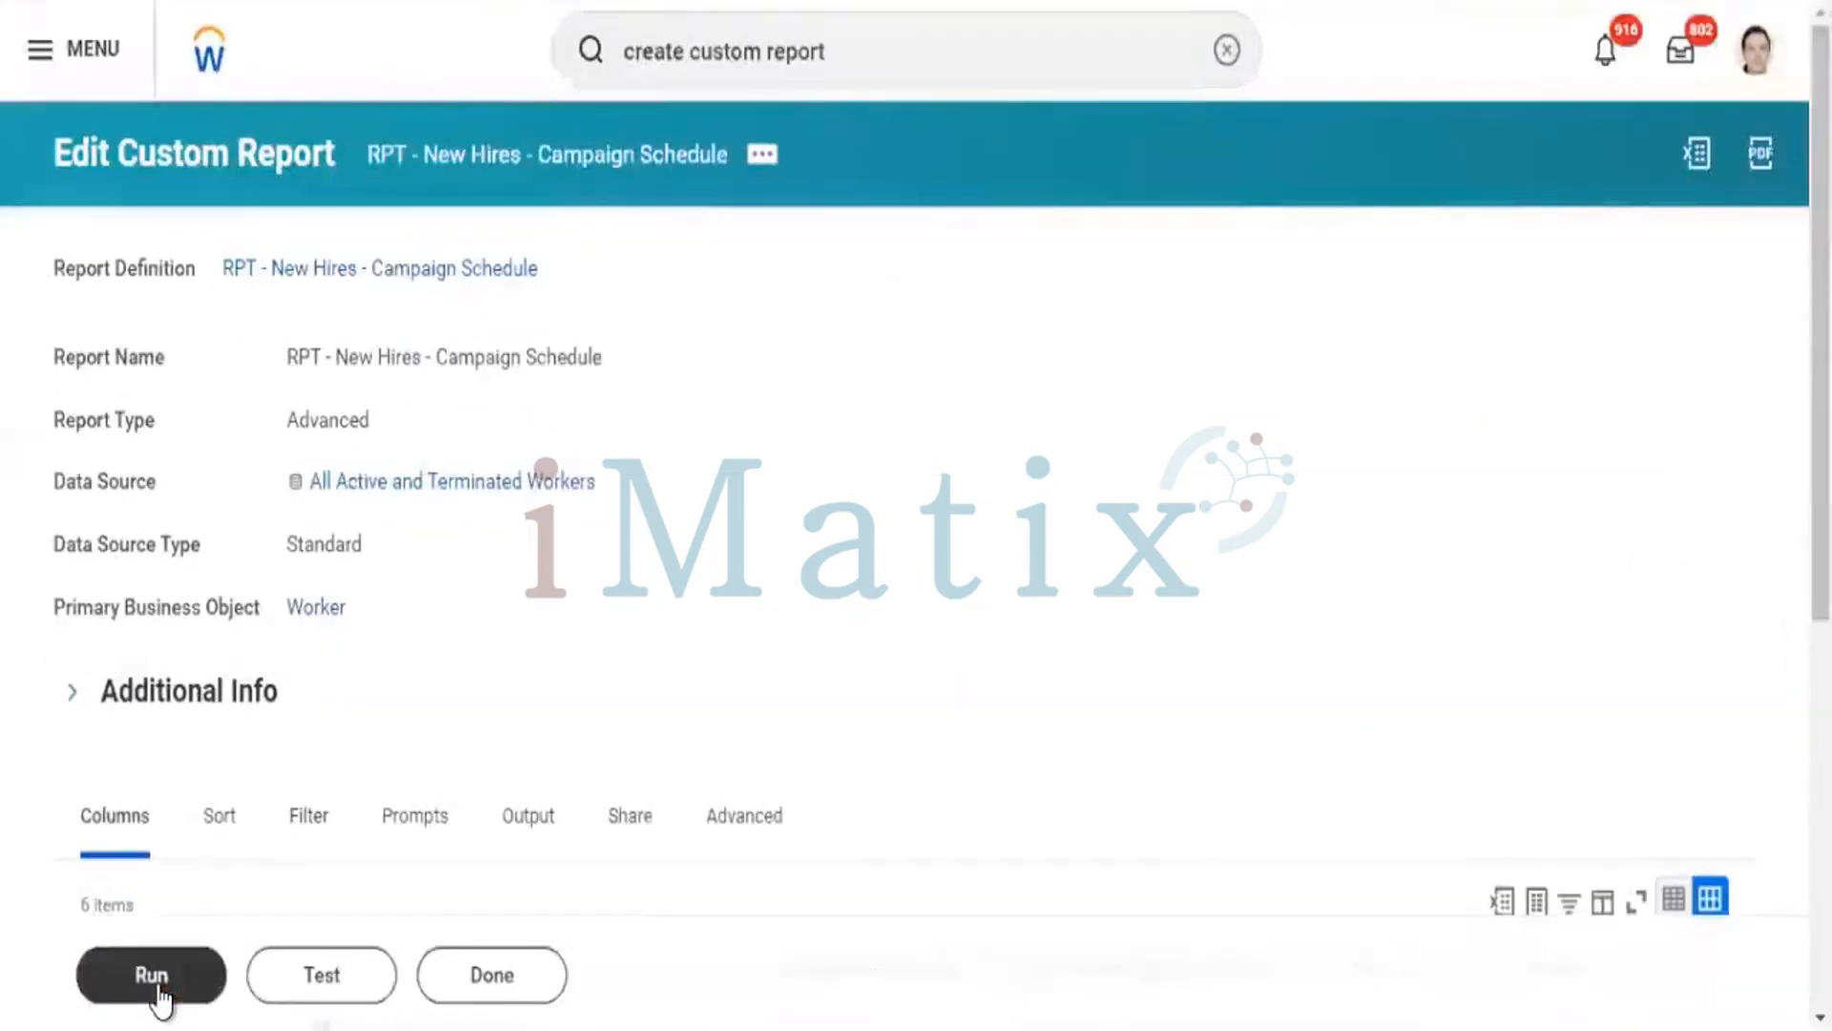
pyautogui.click(153, 975)
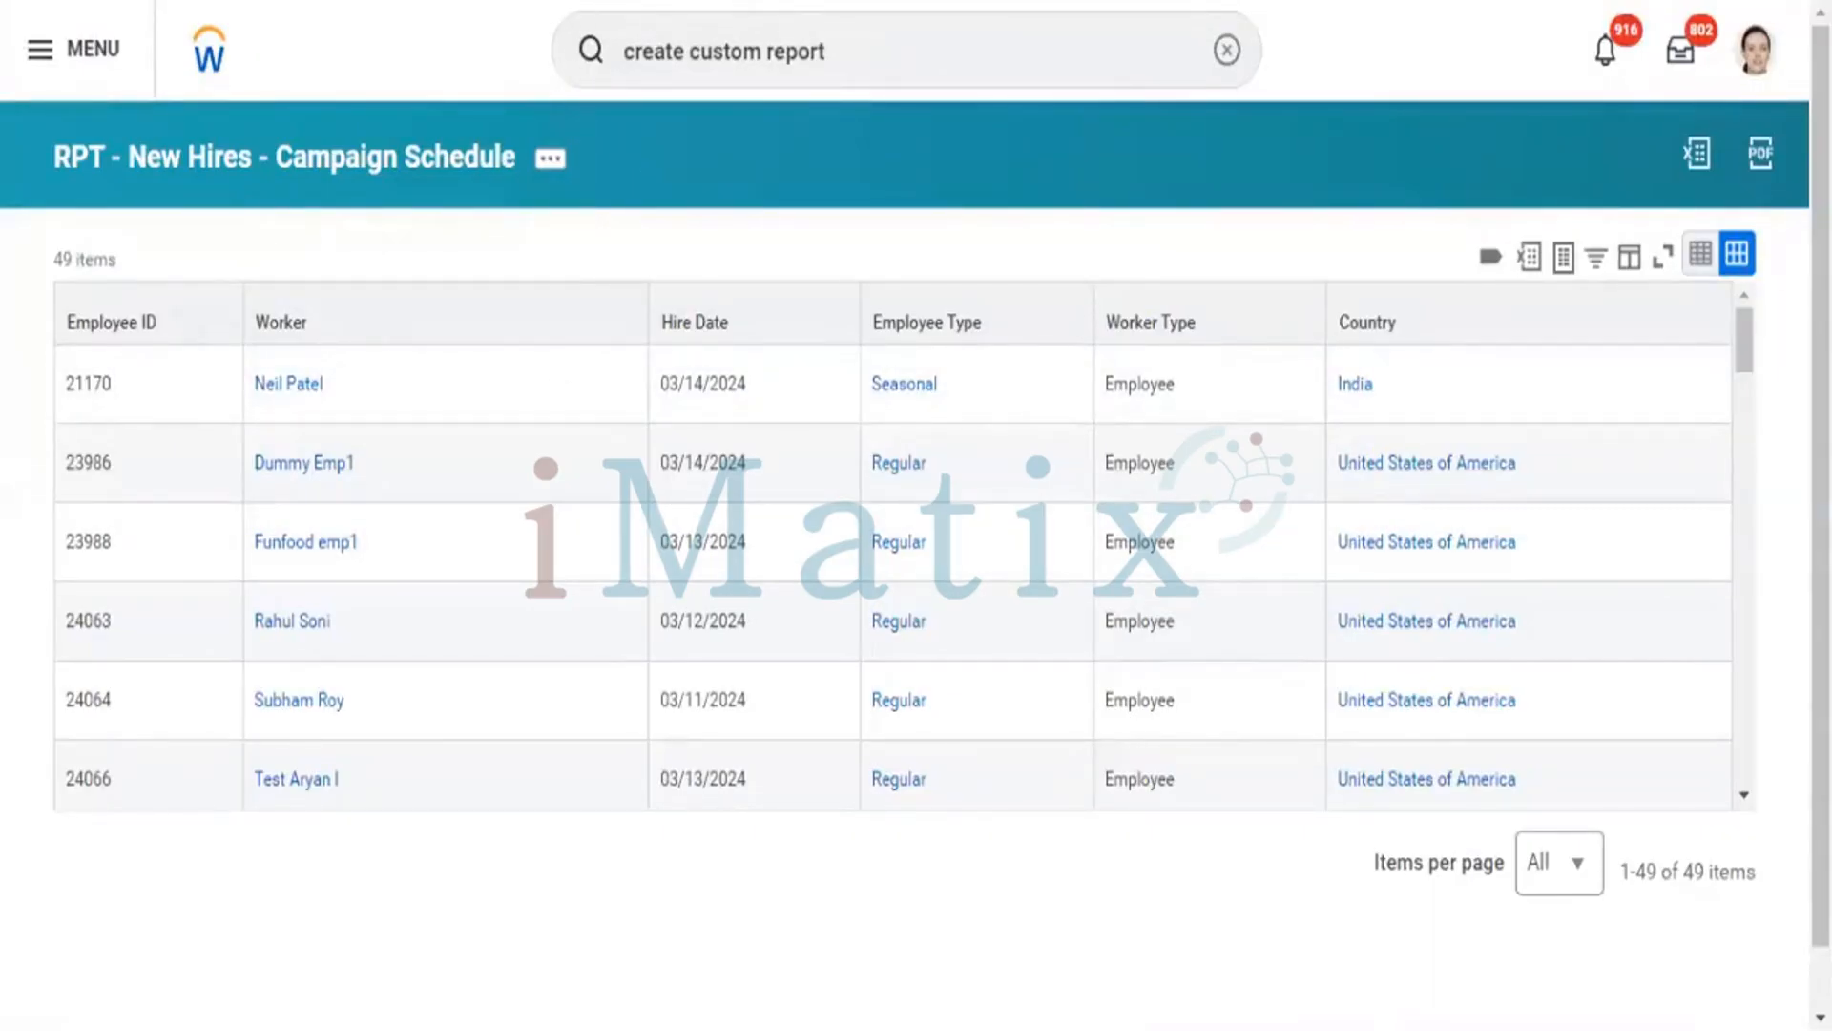
# - Duplicate the browser tab, open the report definition from the results, and examine its Hire Date filter value
pyautogui.rightClick(549, 0)
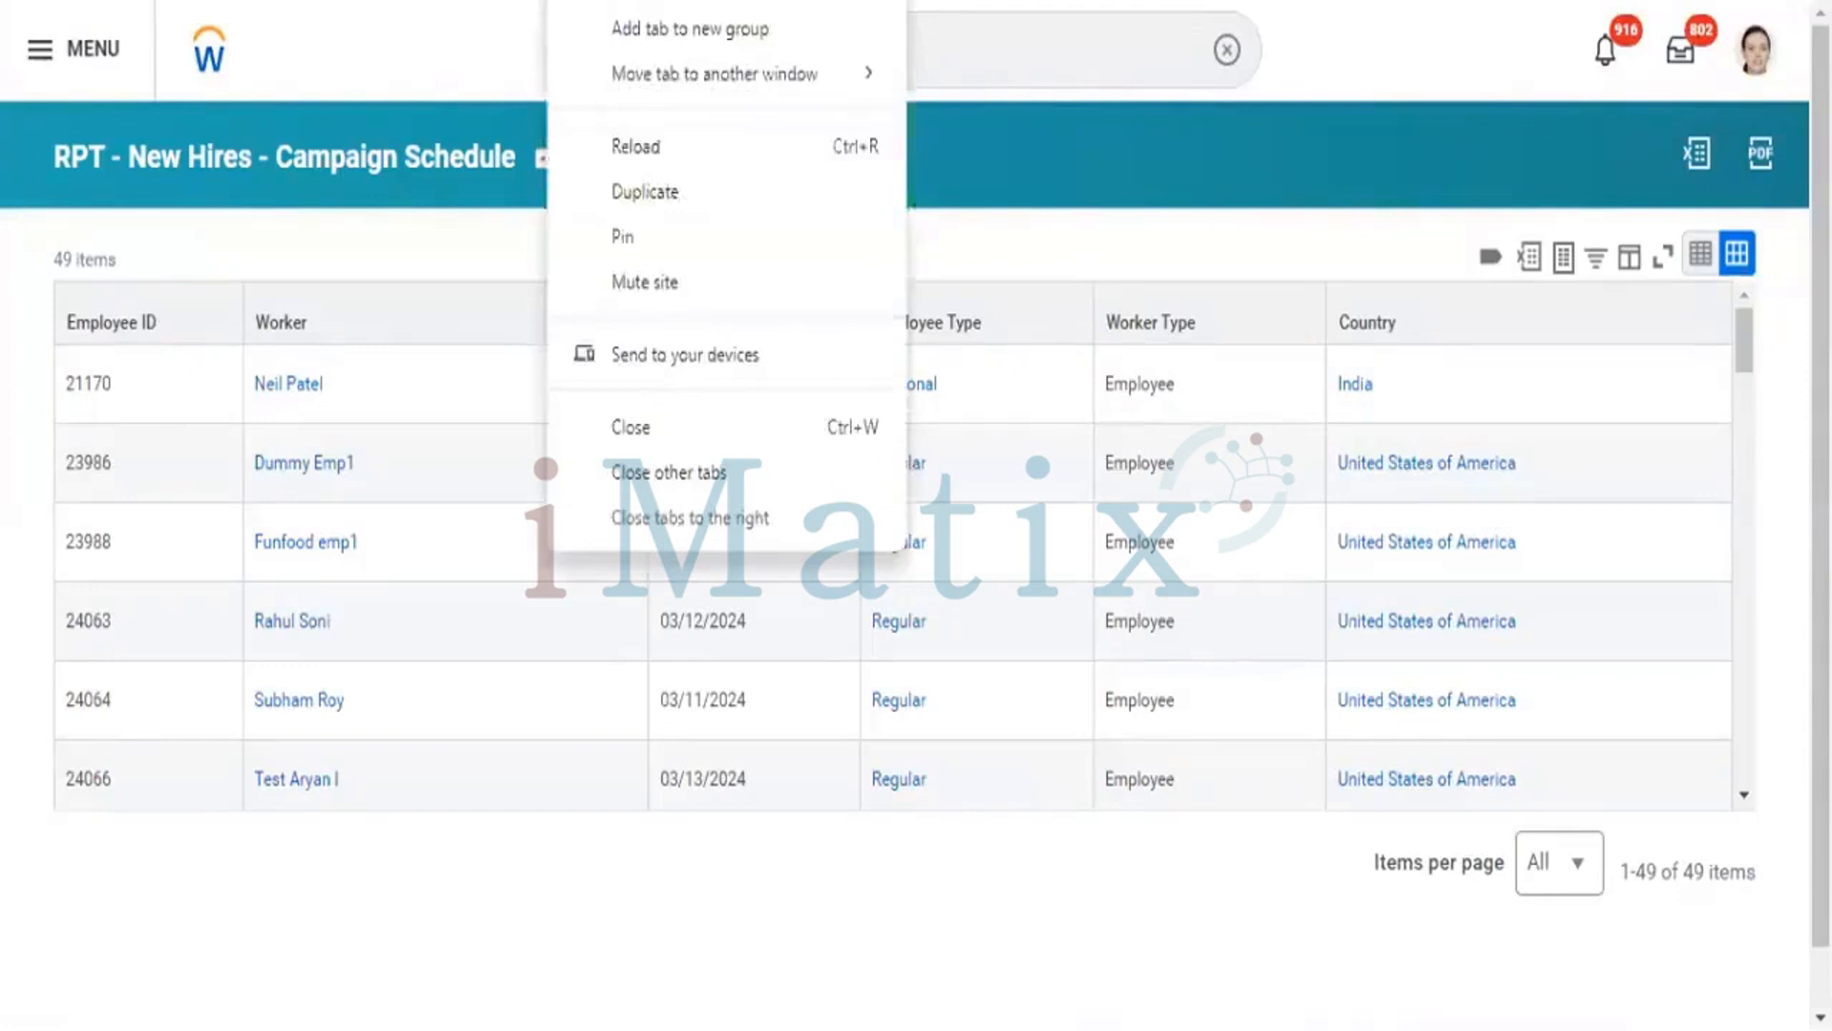
pyautogui.click(645, 192)
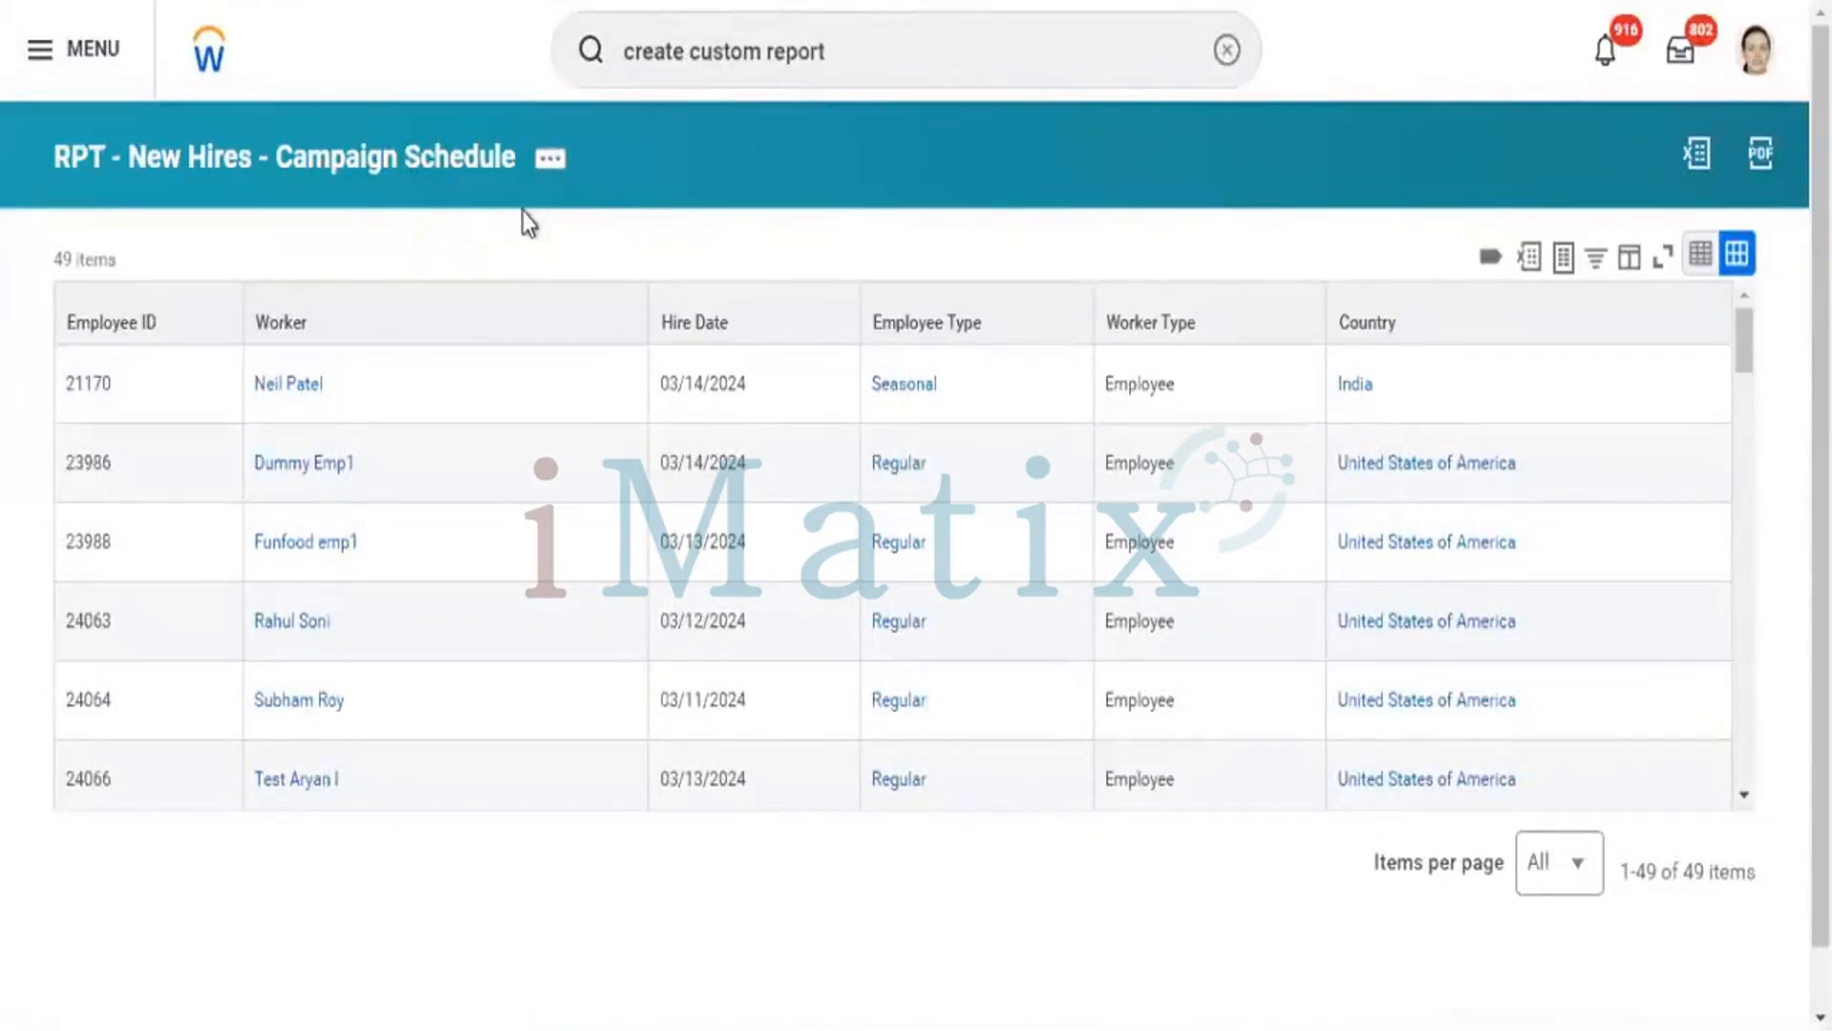
pyautogui.click(504, 160)
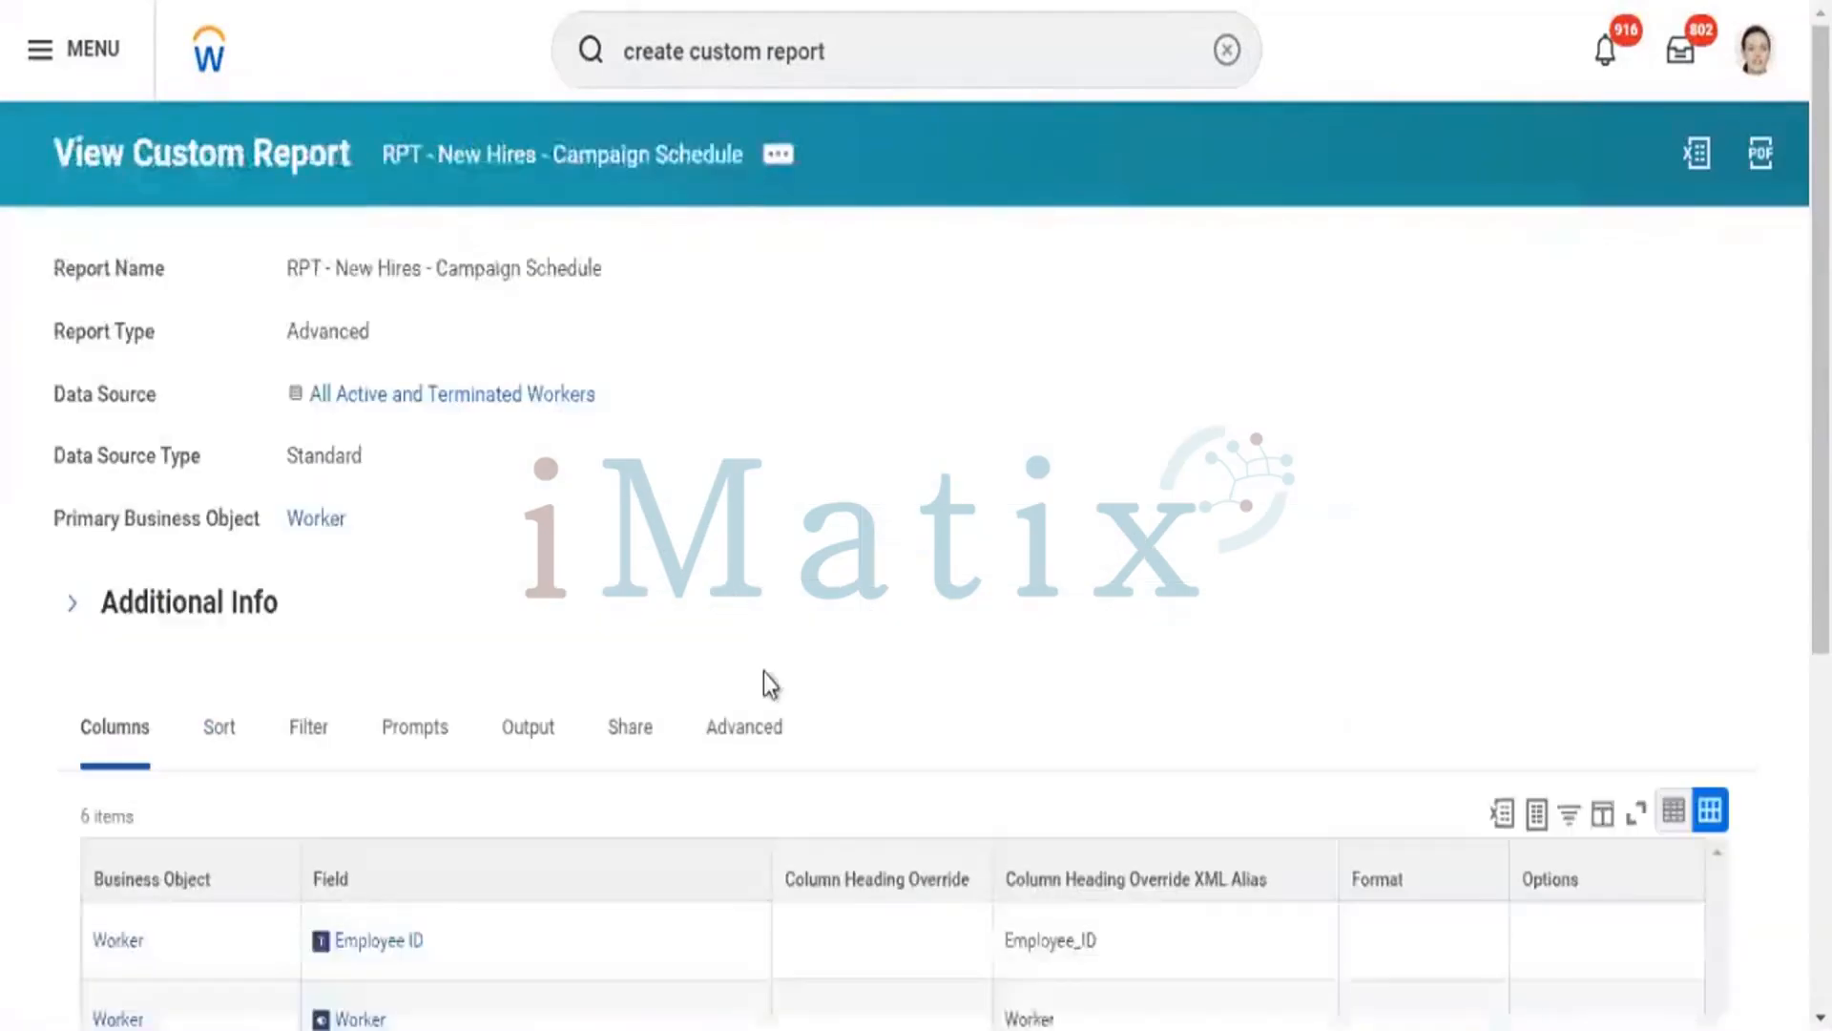
pyautogui.click(319, 737)
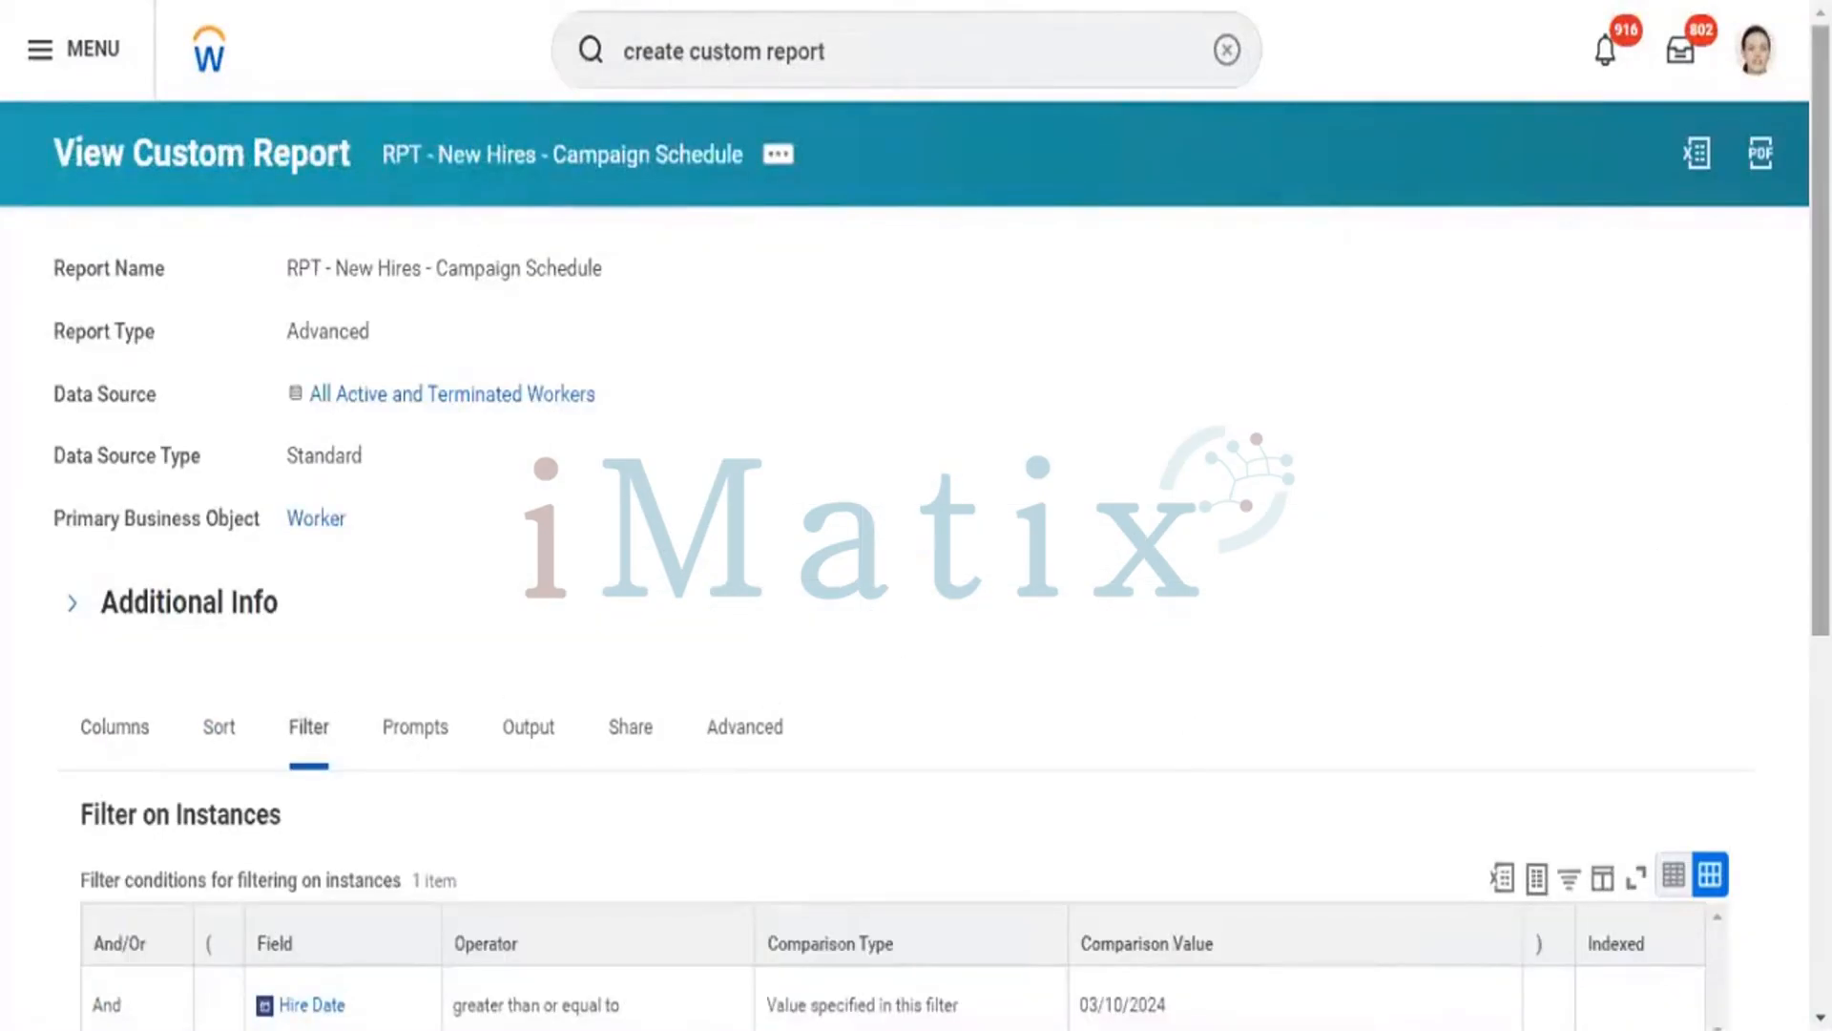
pyautogui.scroll(-3, 1818, 420)
pyautogui.scroll(-2, 916, 573)
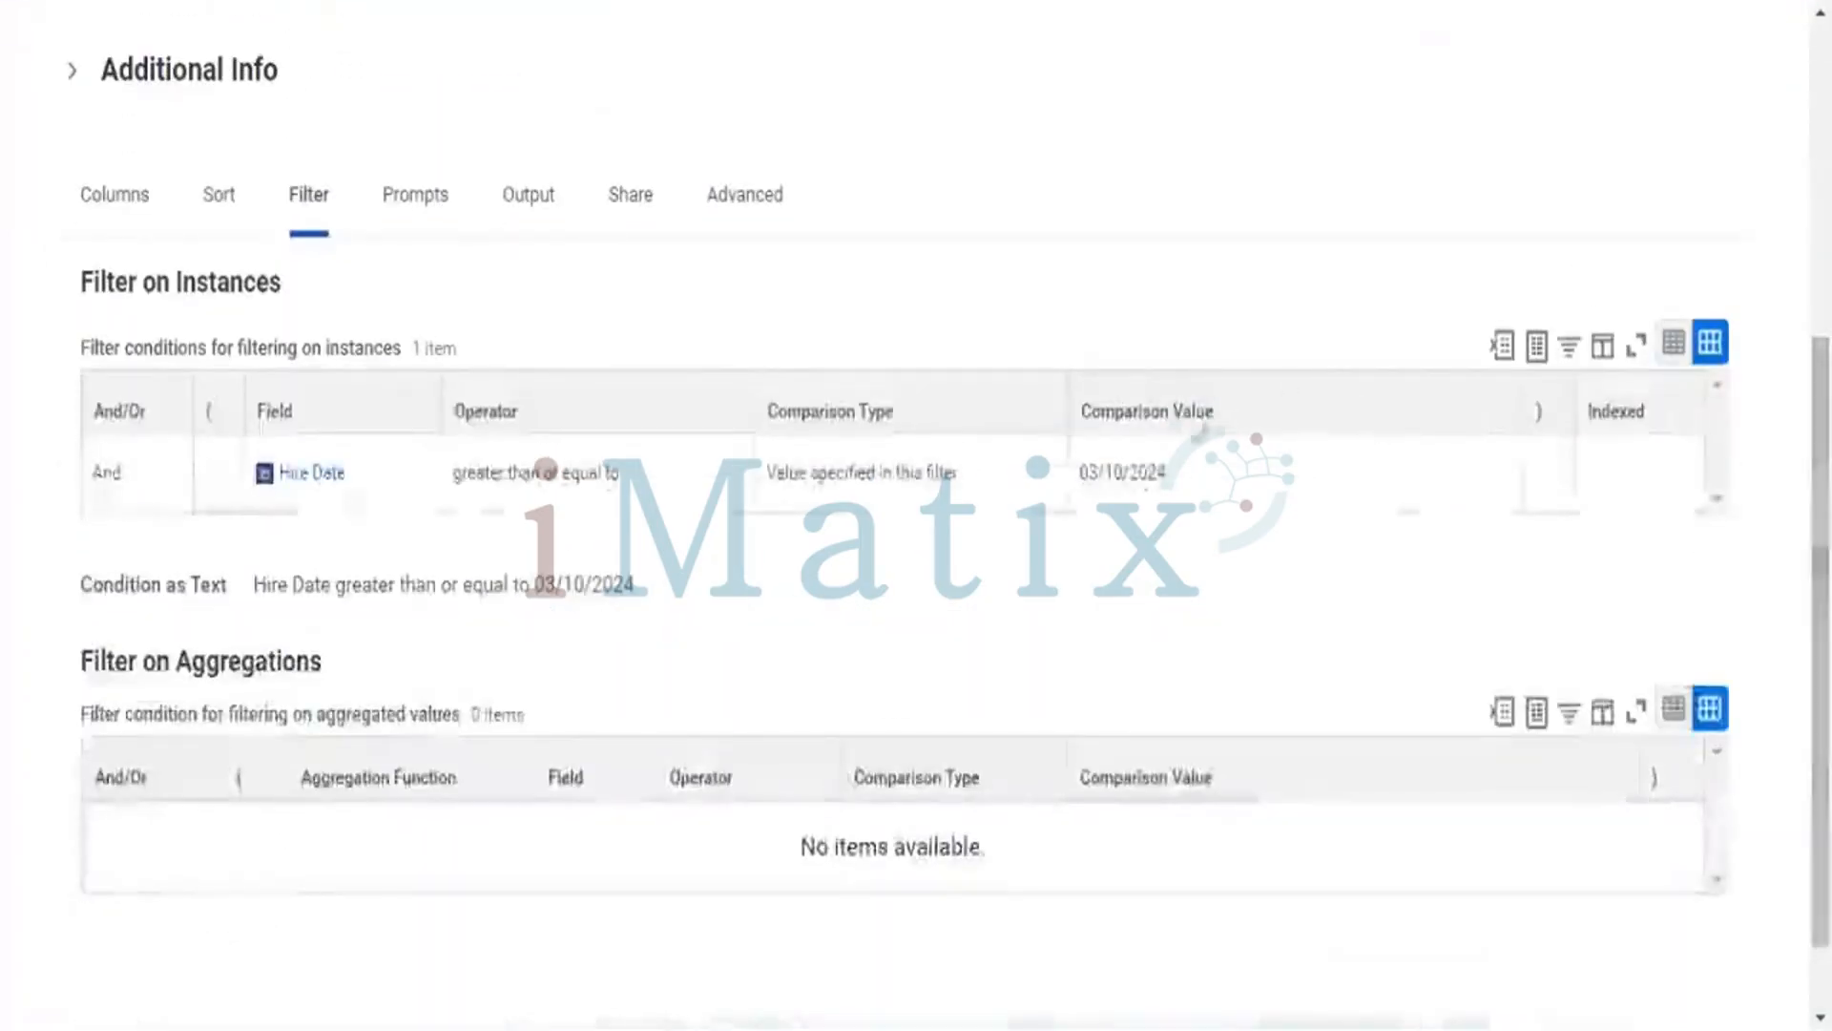
pyautogui.moveTo(1078, 483); pyautogui.dragTo(1170, 484)
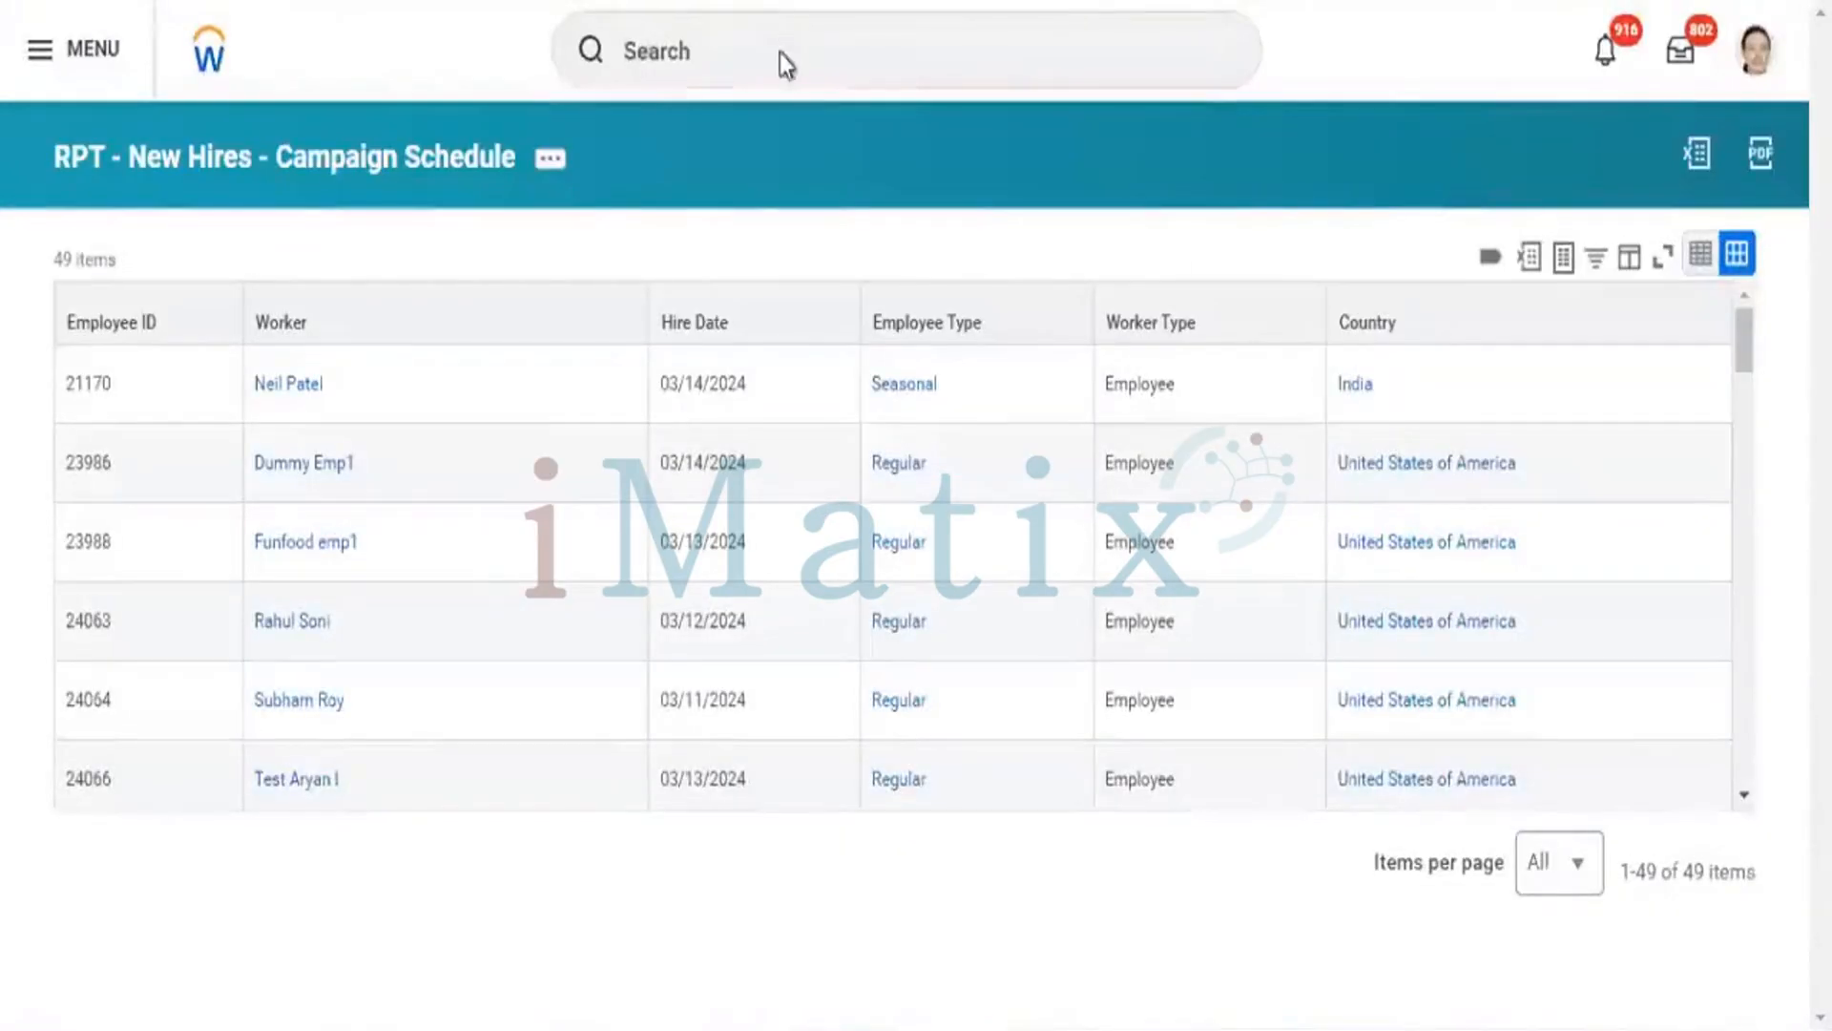
# - Search for "create campaign" and start the Create Campaign task
pyautogui.click(782, 53)
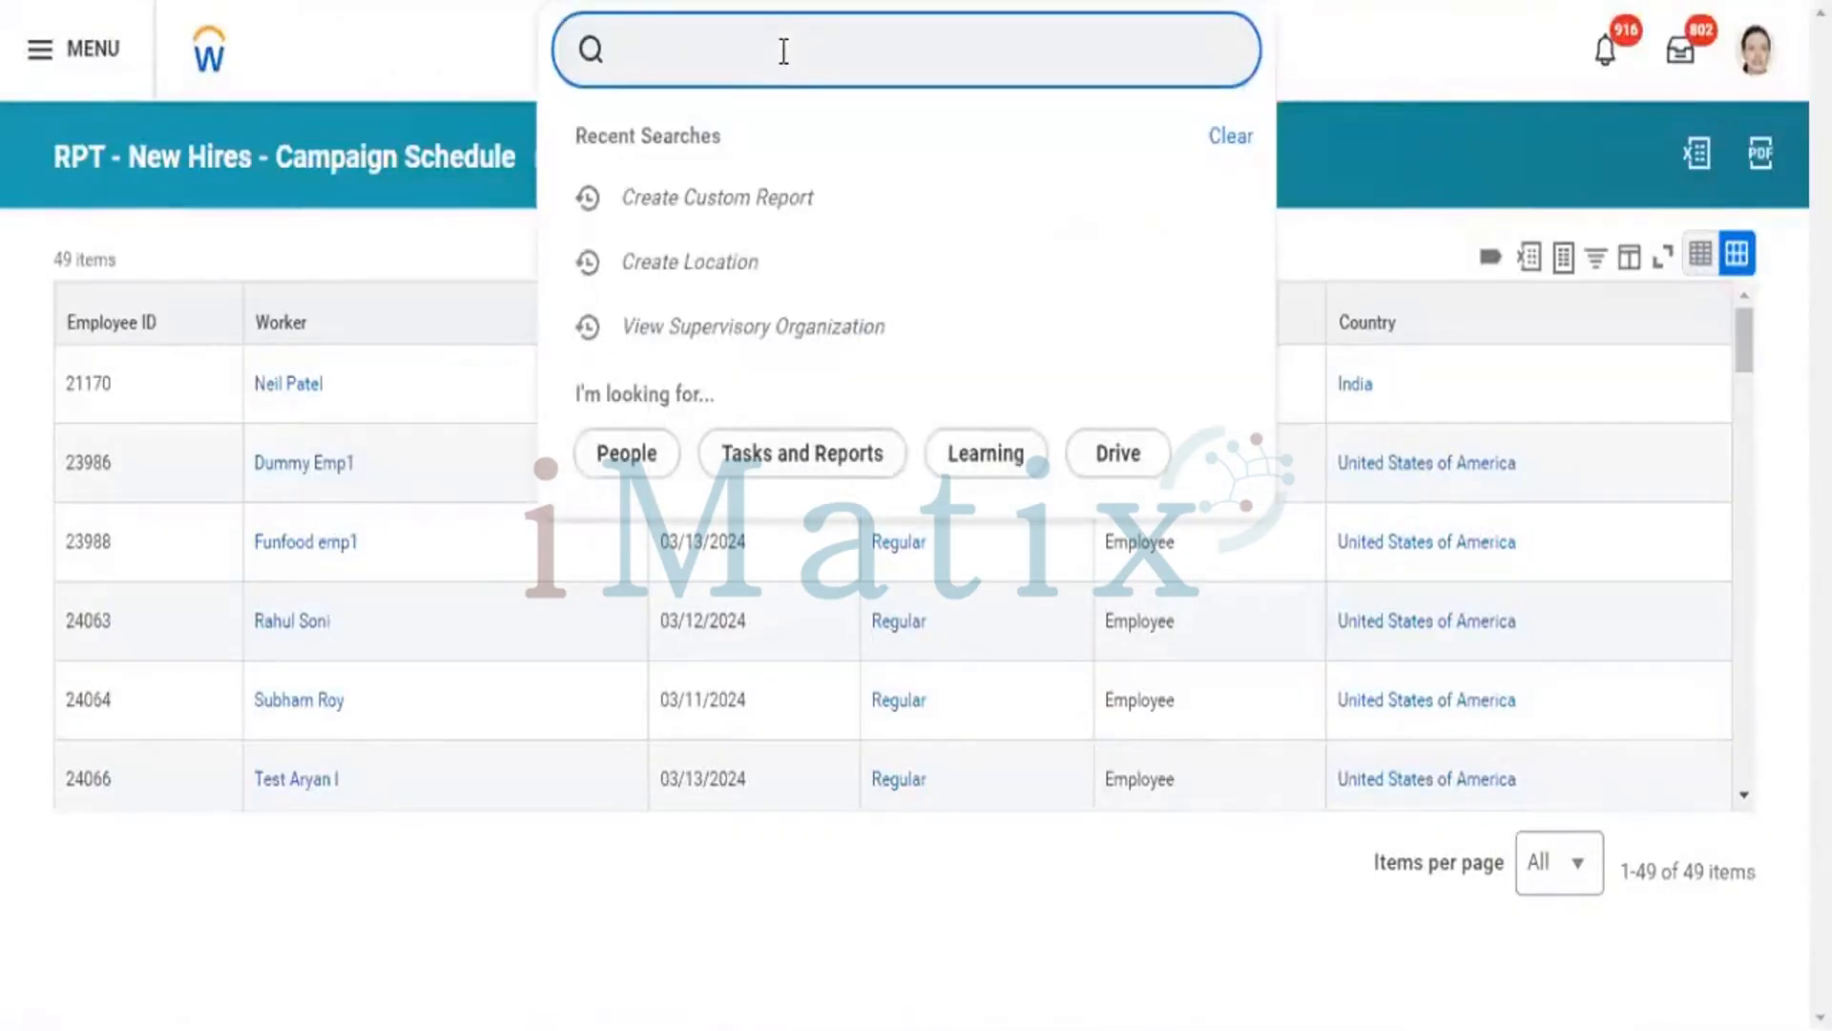
pyautogui.write('create cap')
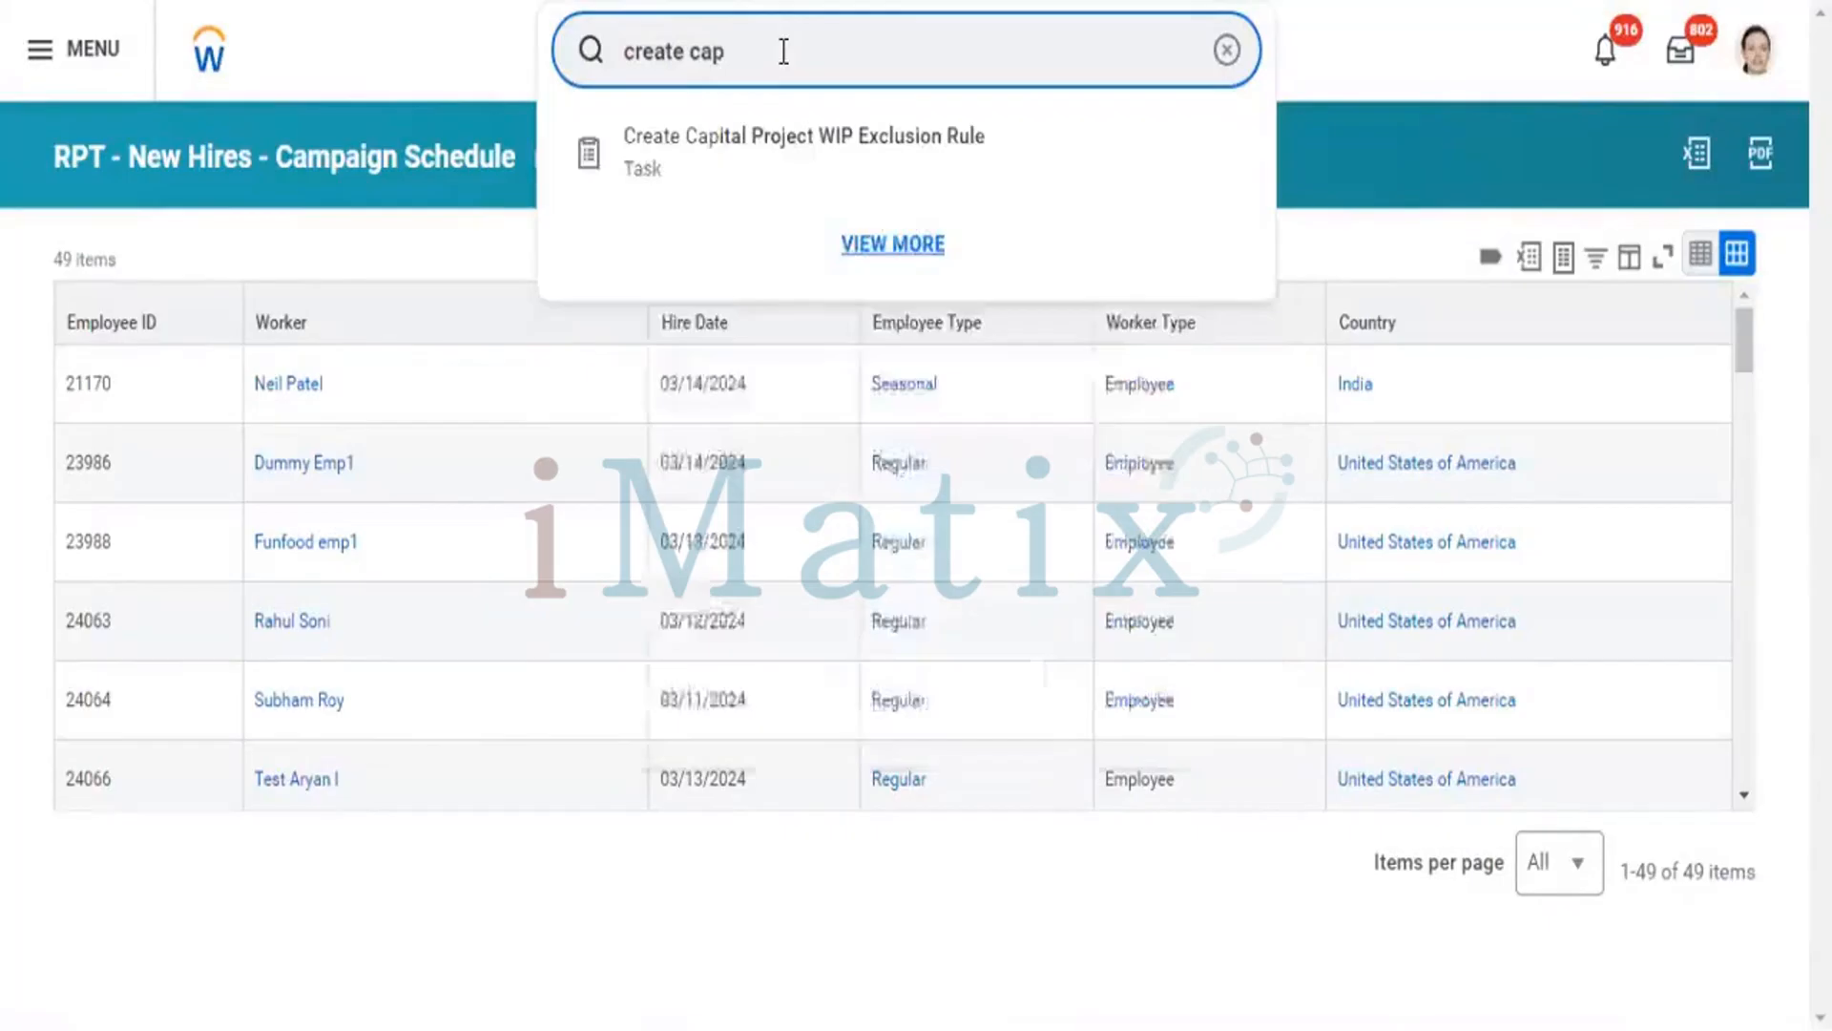
pyautogui.press('BackSpace')
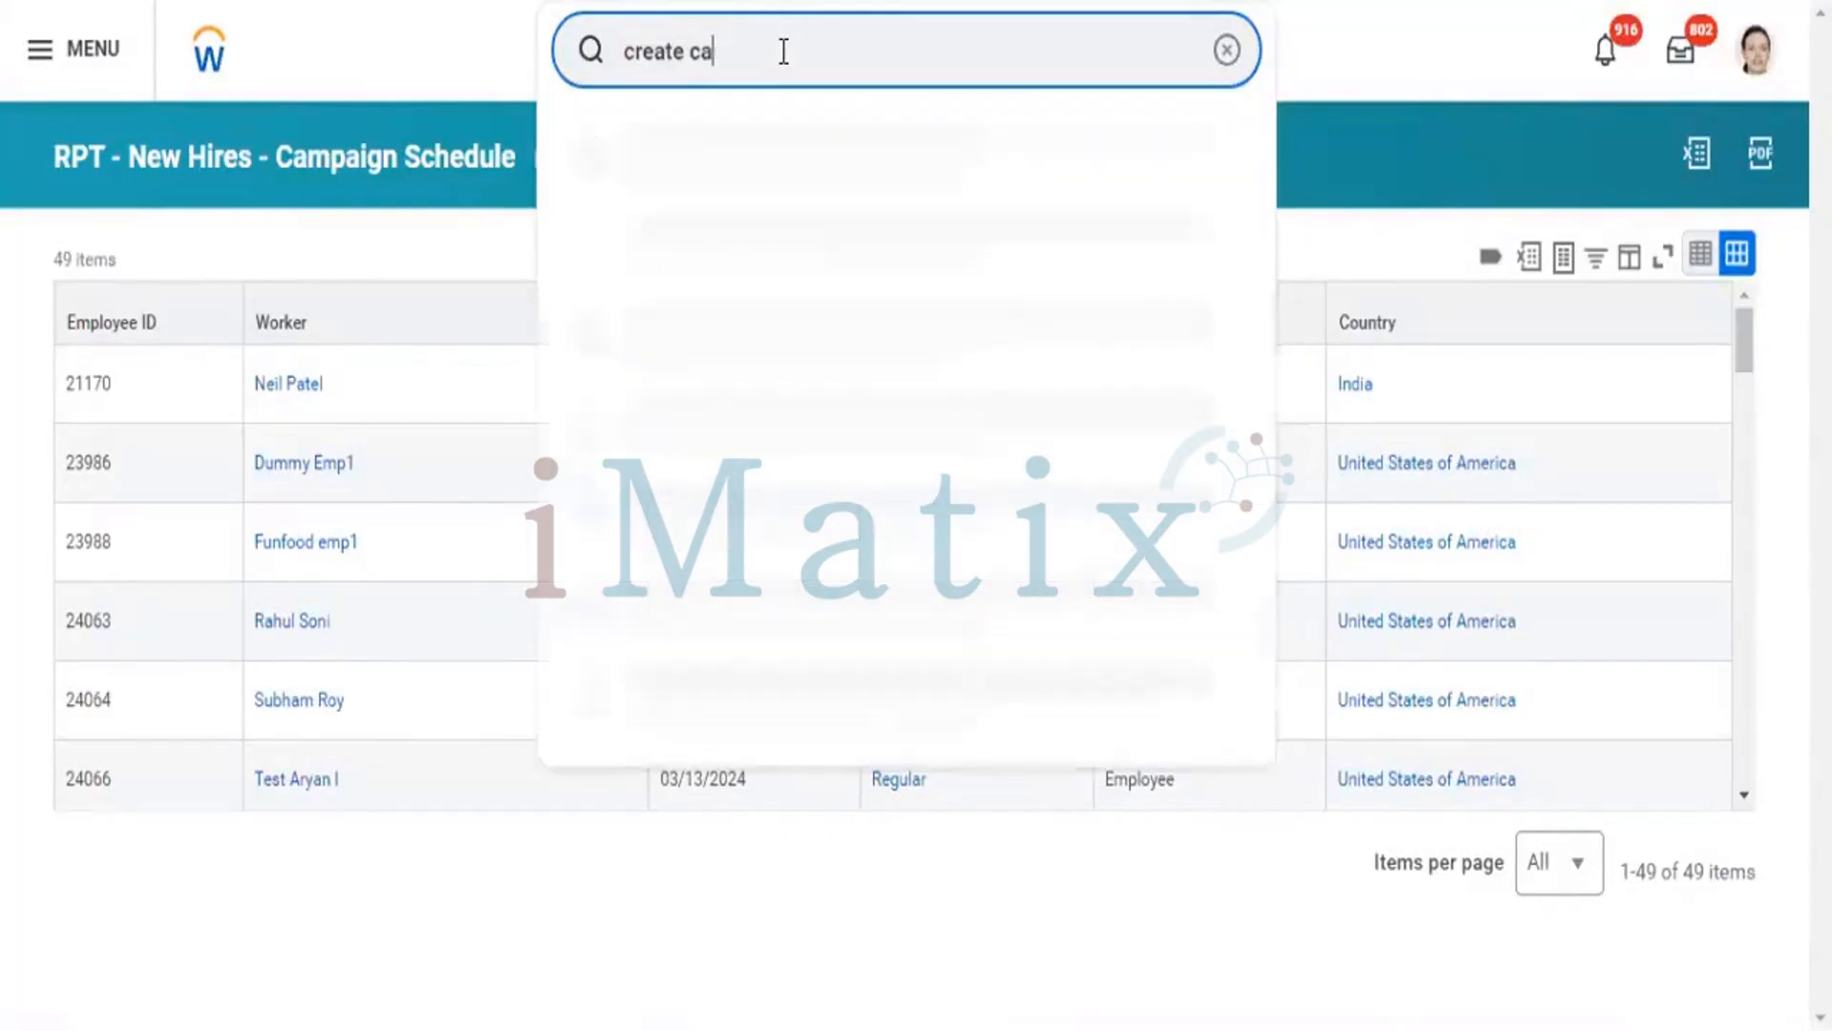
pyautogui.write('mpaign')
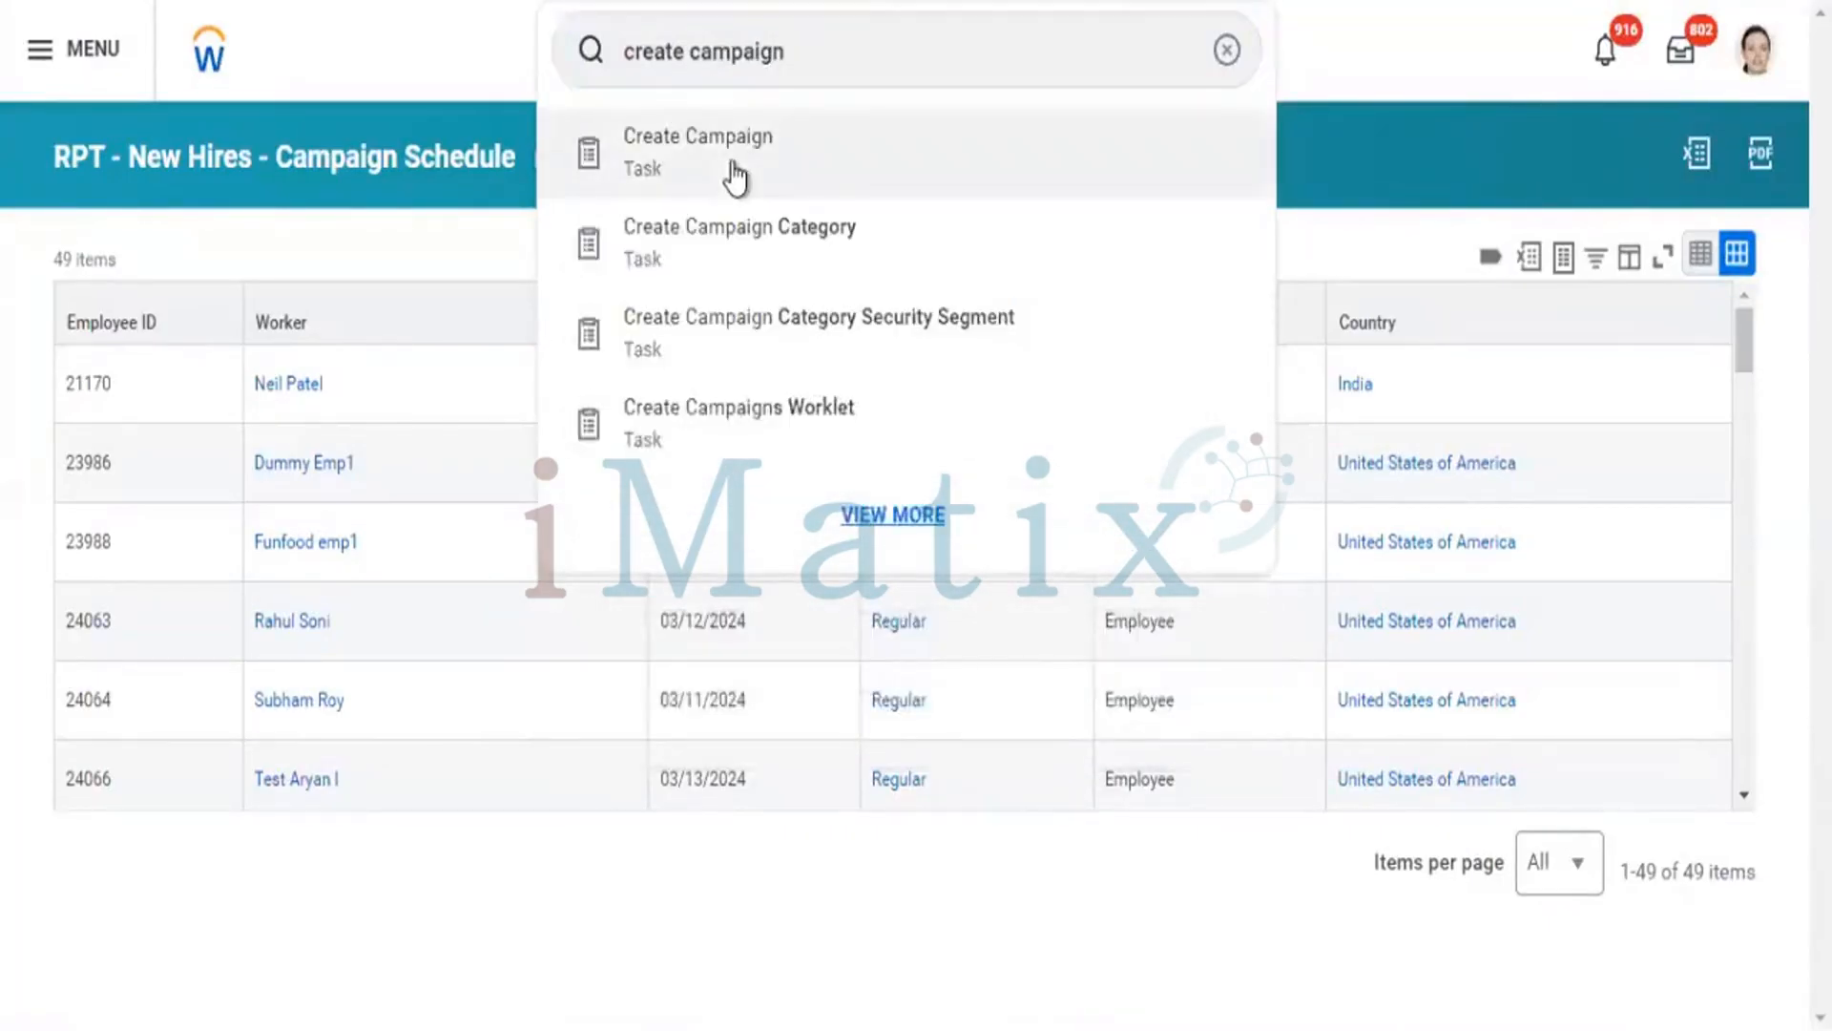
pyautogui.click(735, 175)
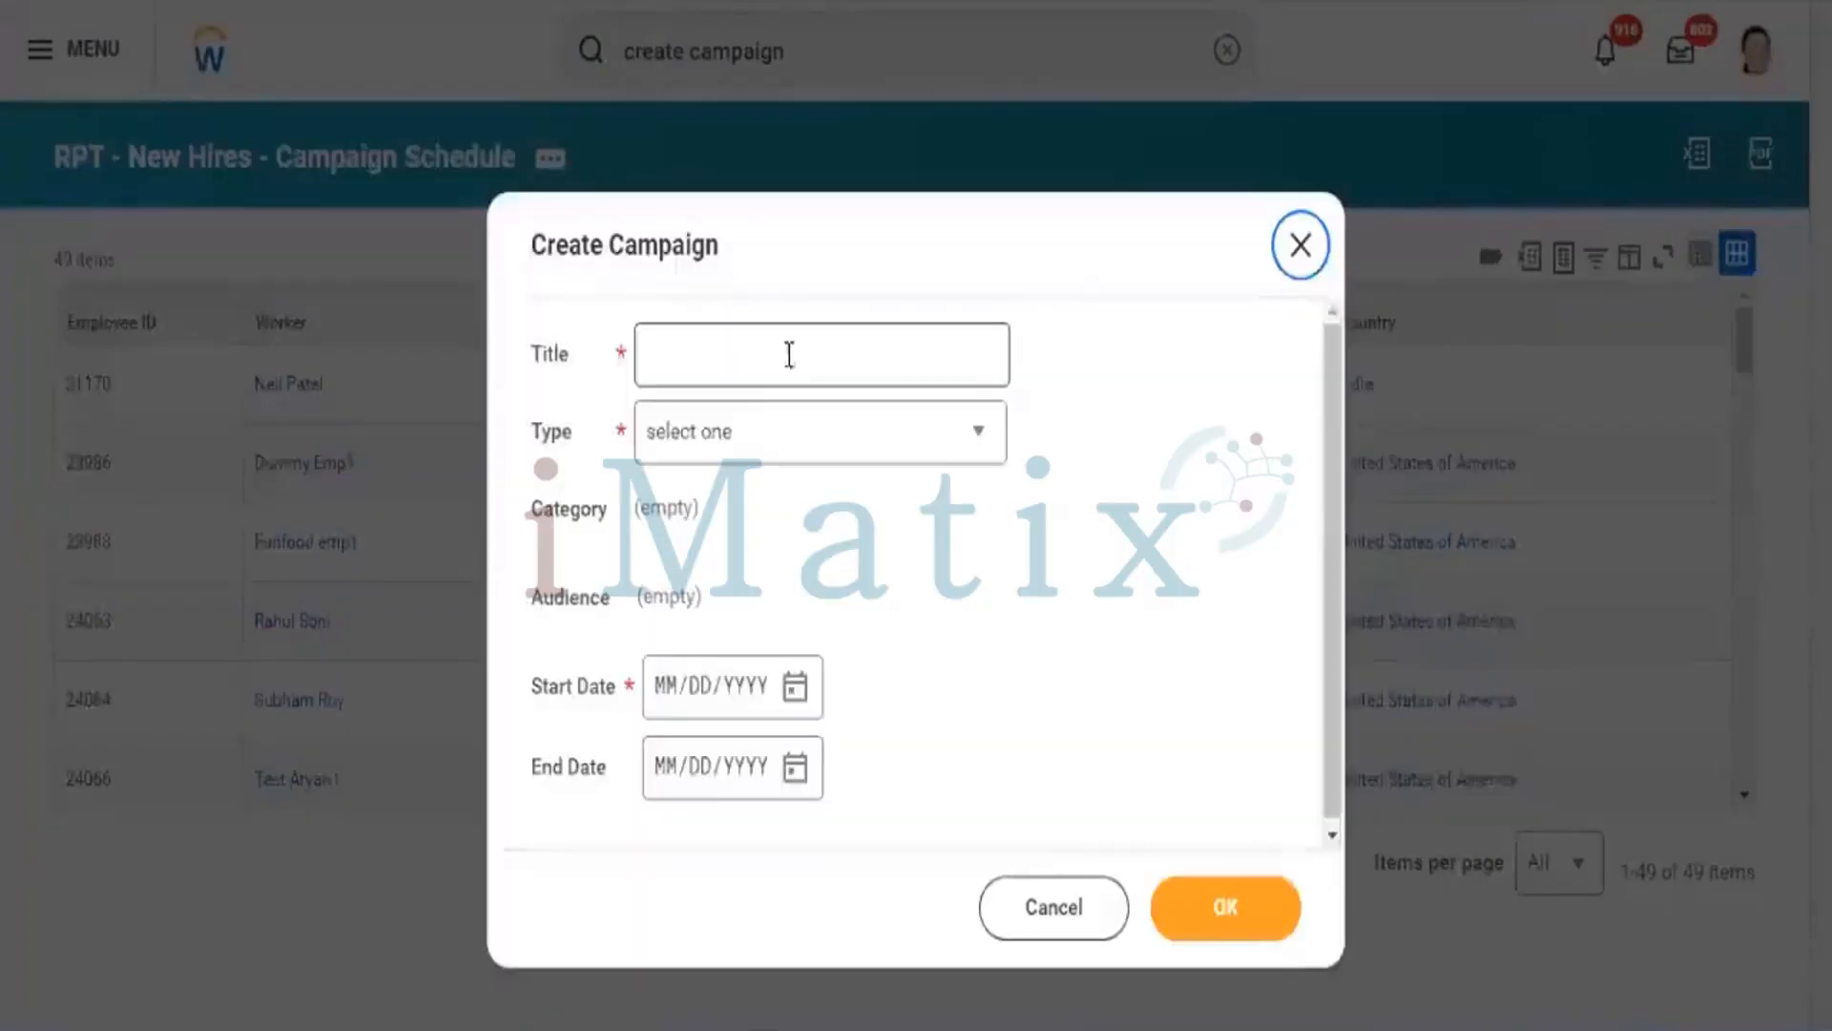
# - Title the campaign "New Hire - Campaign" and choose Learning Campaign as its type
pyautogui.click(760, 373)
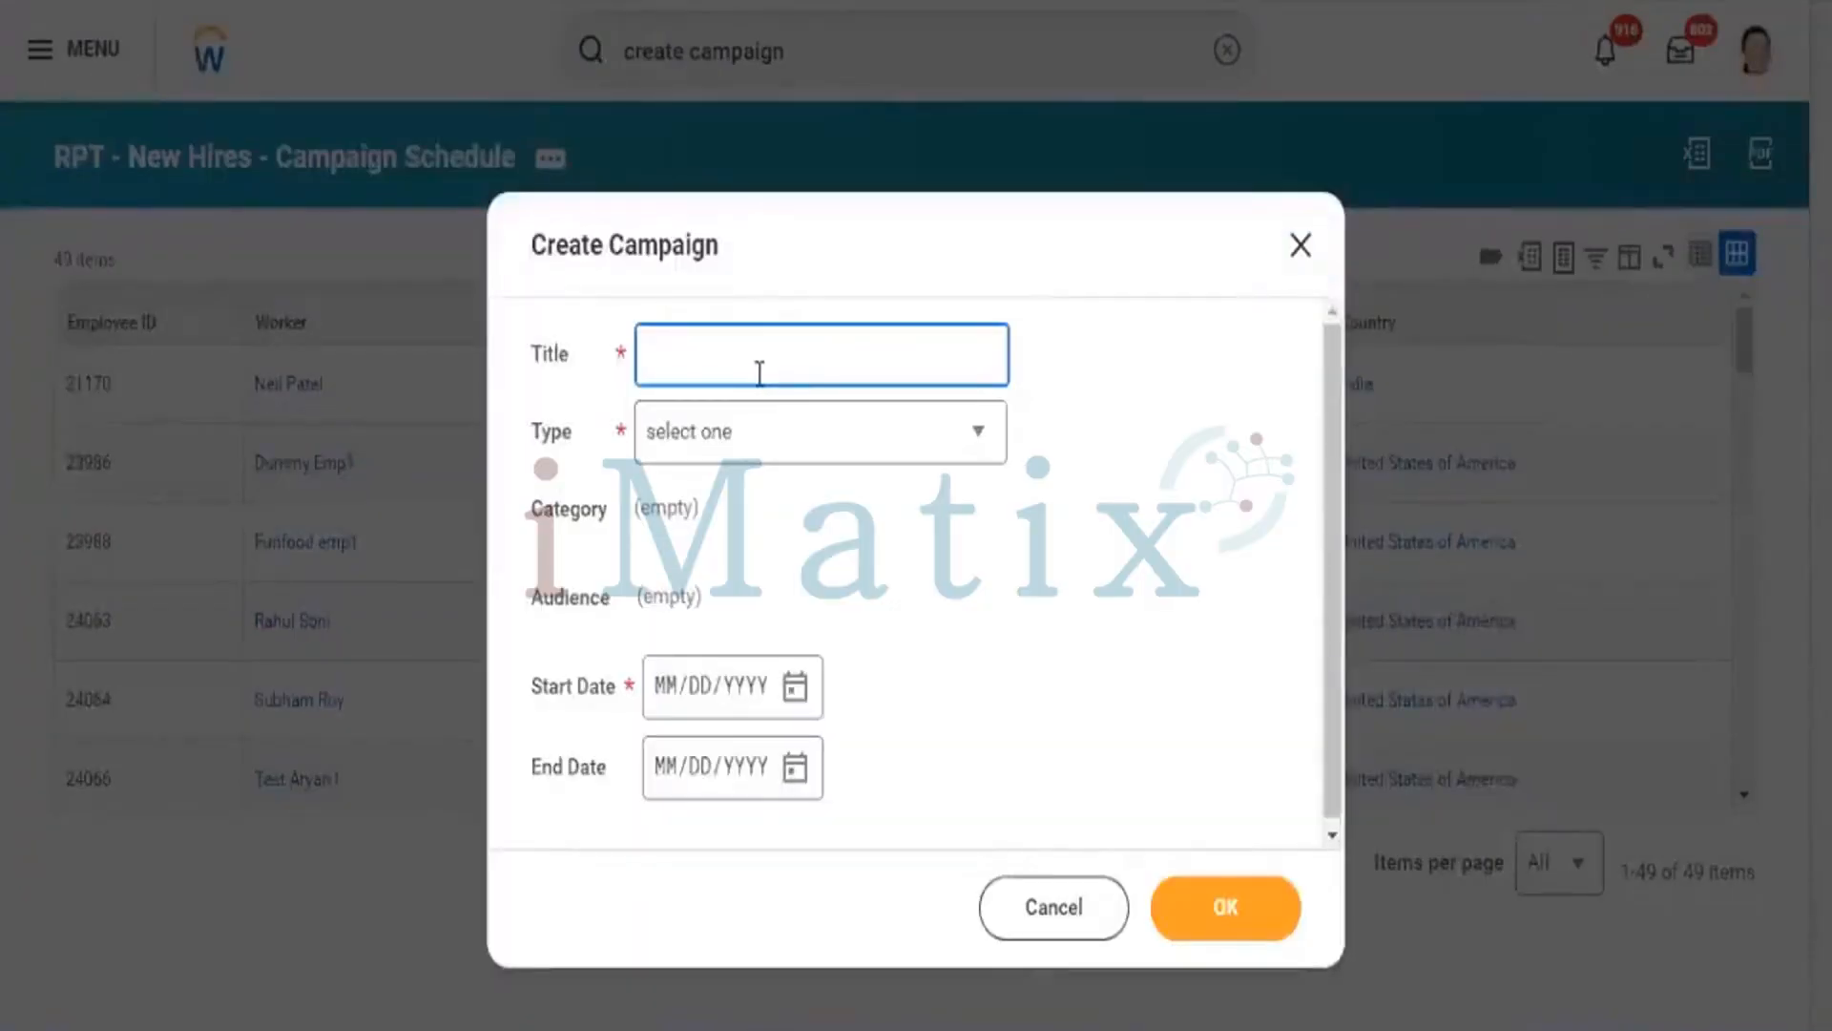
pyautogui.write('New Hire - Campaingn')
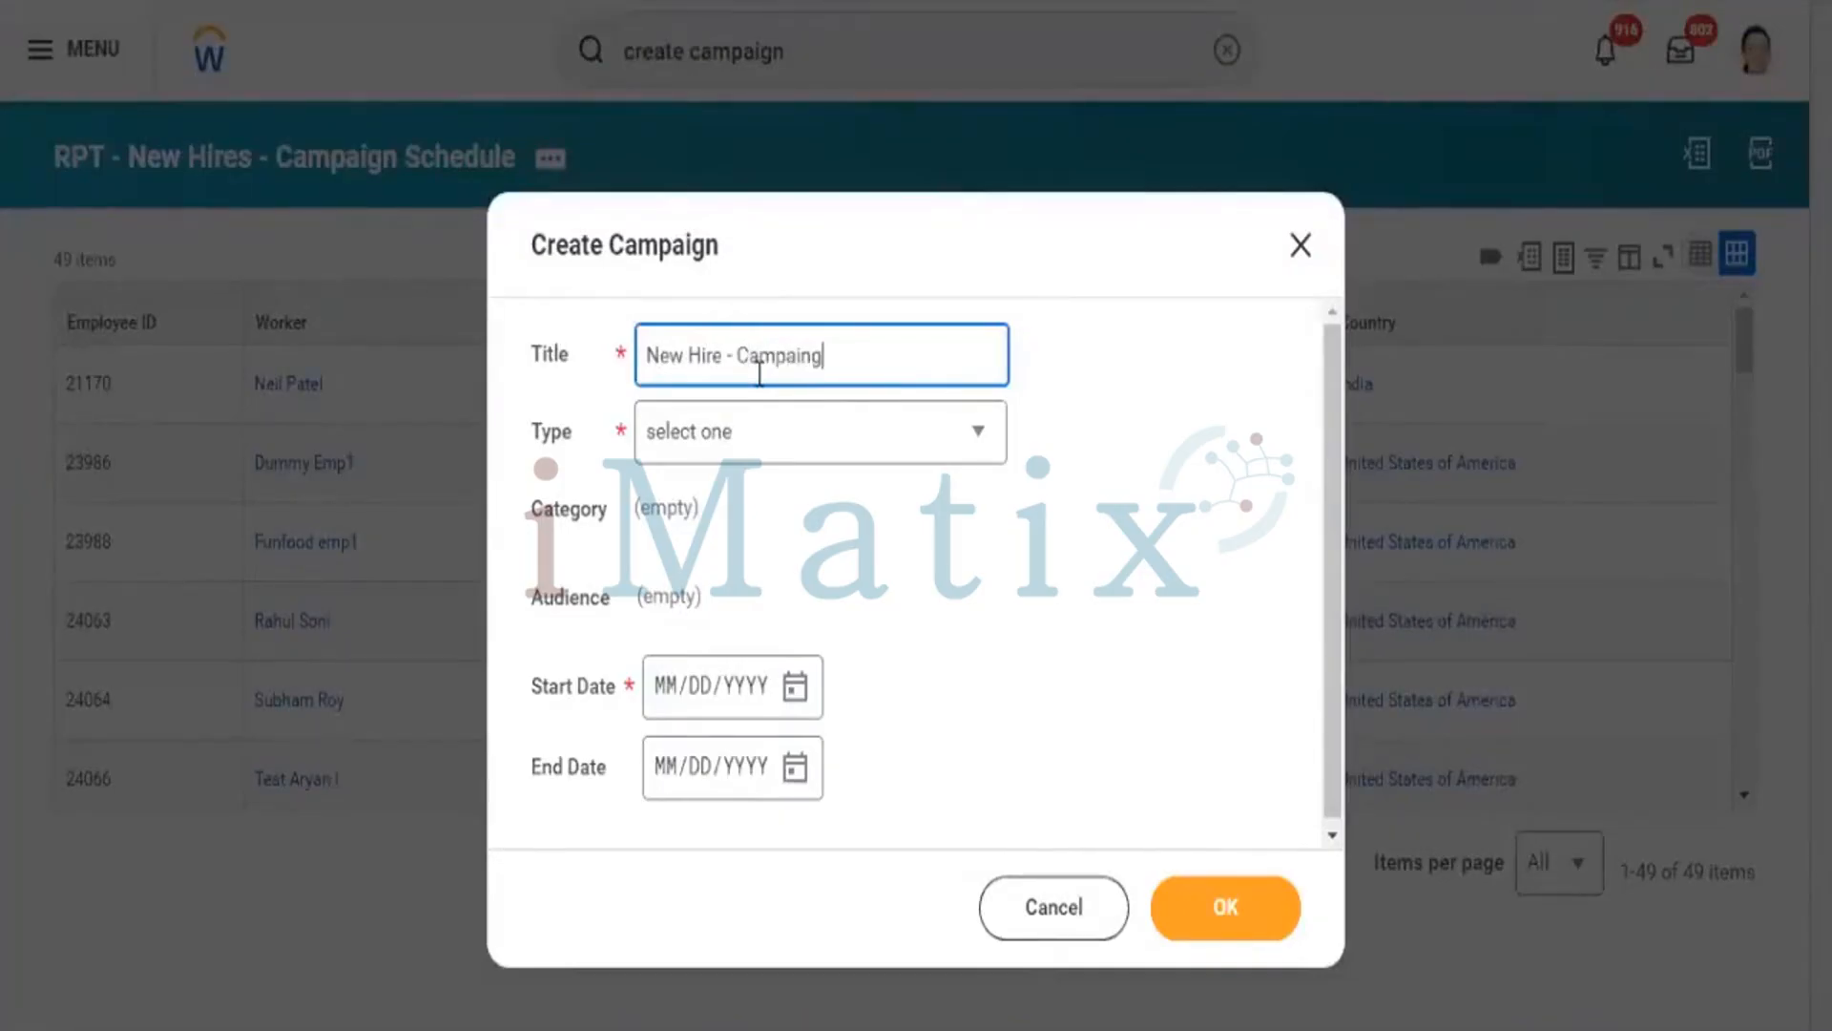
pyautogui.press('BackSpace')
pyautogui.press('BackSpace')
pyautogui.press('BackSpace')
pyautogui.press('BackSpace')
pyautogui.write('gn')
pyautogui.click(821, 446)
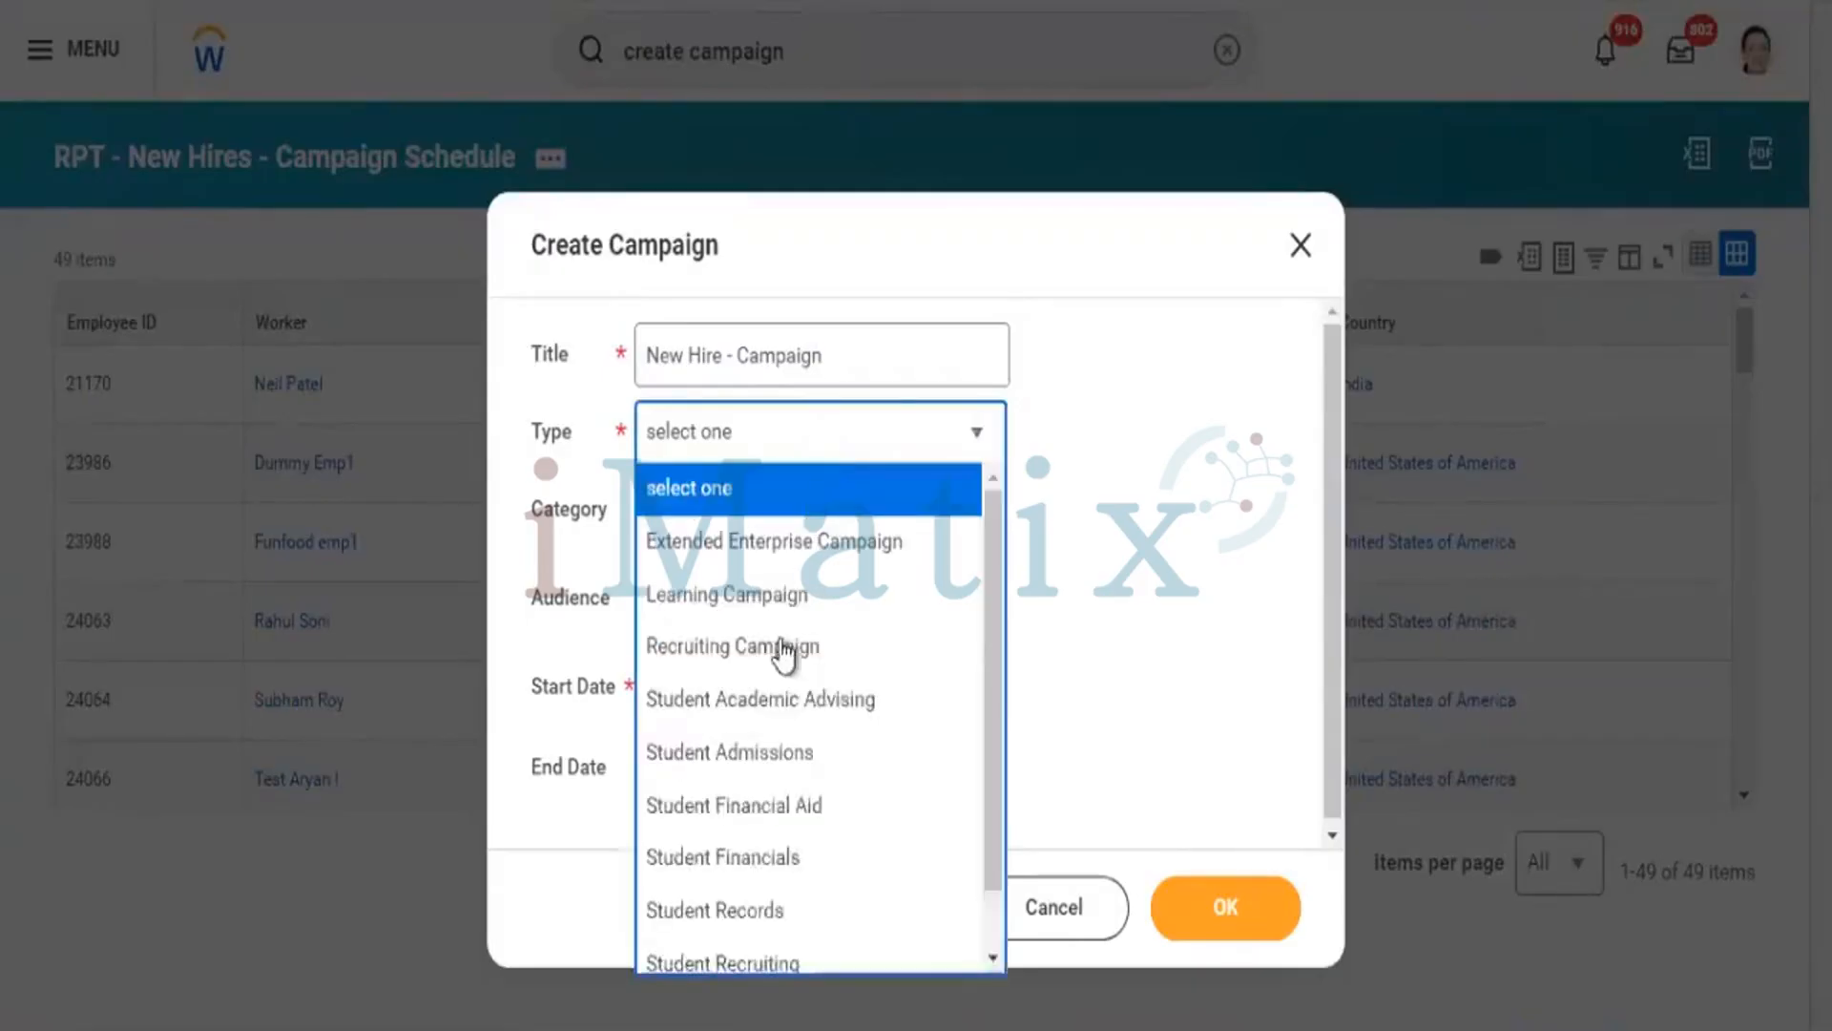
pyautogui.click(775, 601)
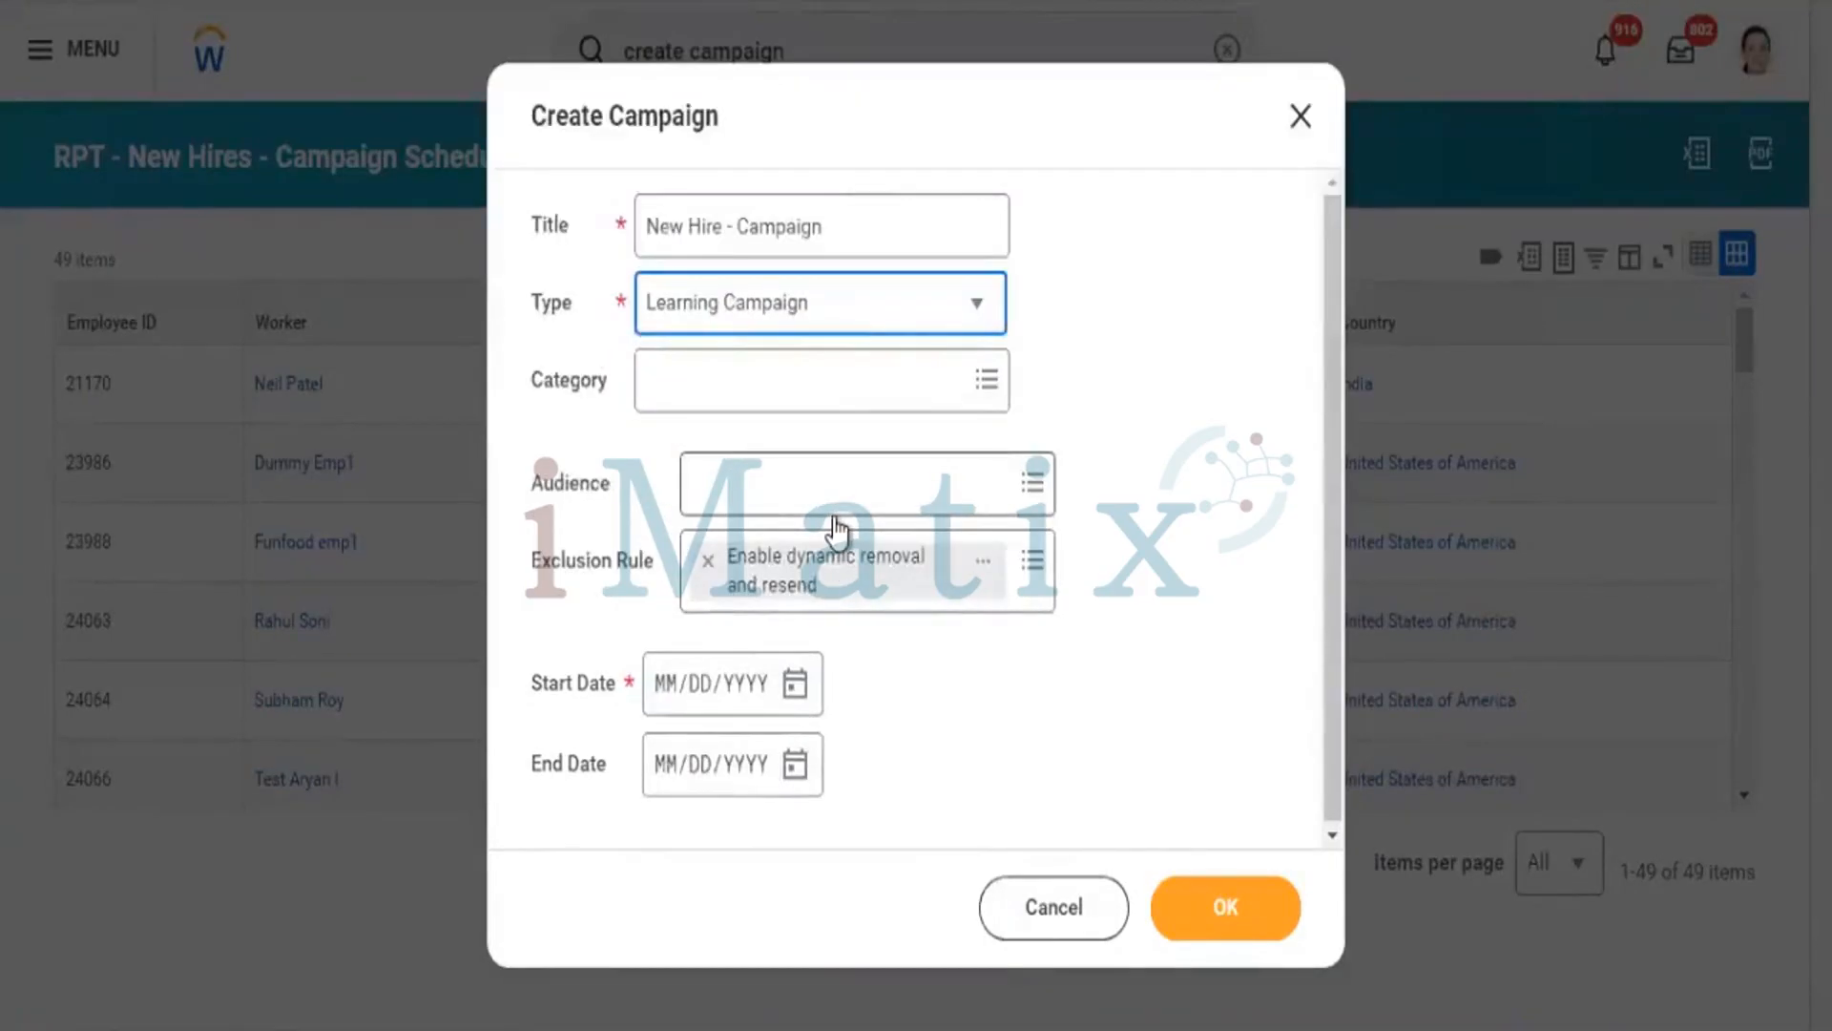
# - Browse the campaign's available audiences of the Custom Report type
pyautogui.click(781, 492)
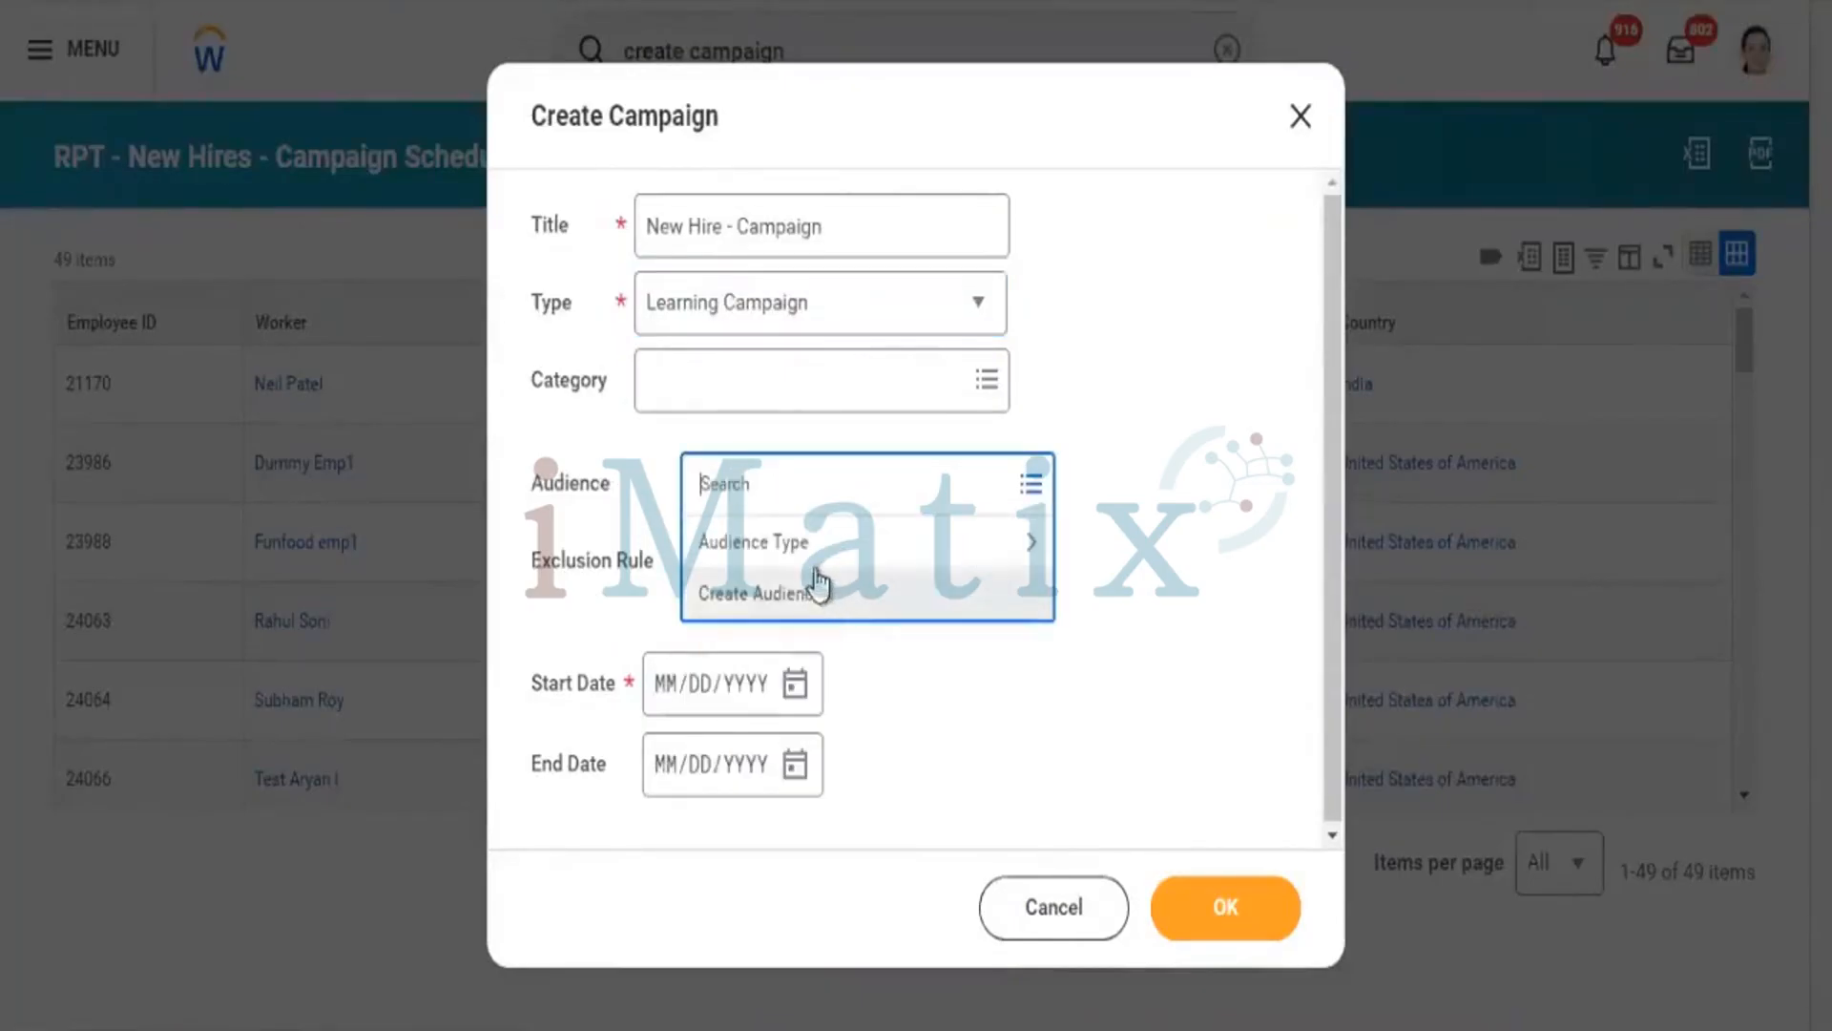
pyautogui.click(811, 556)
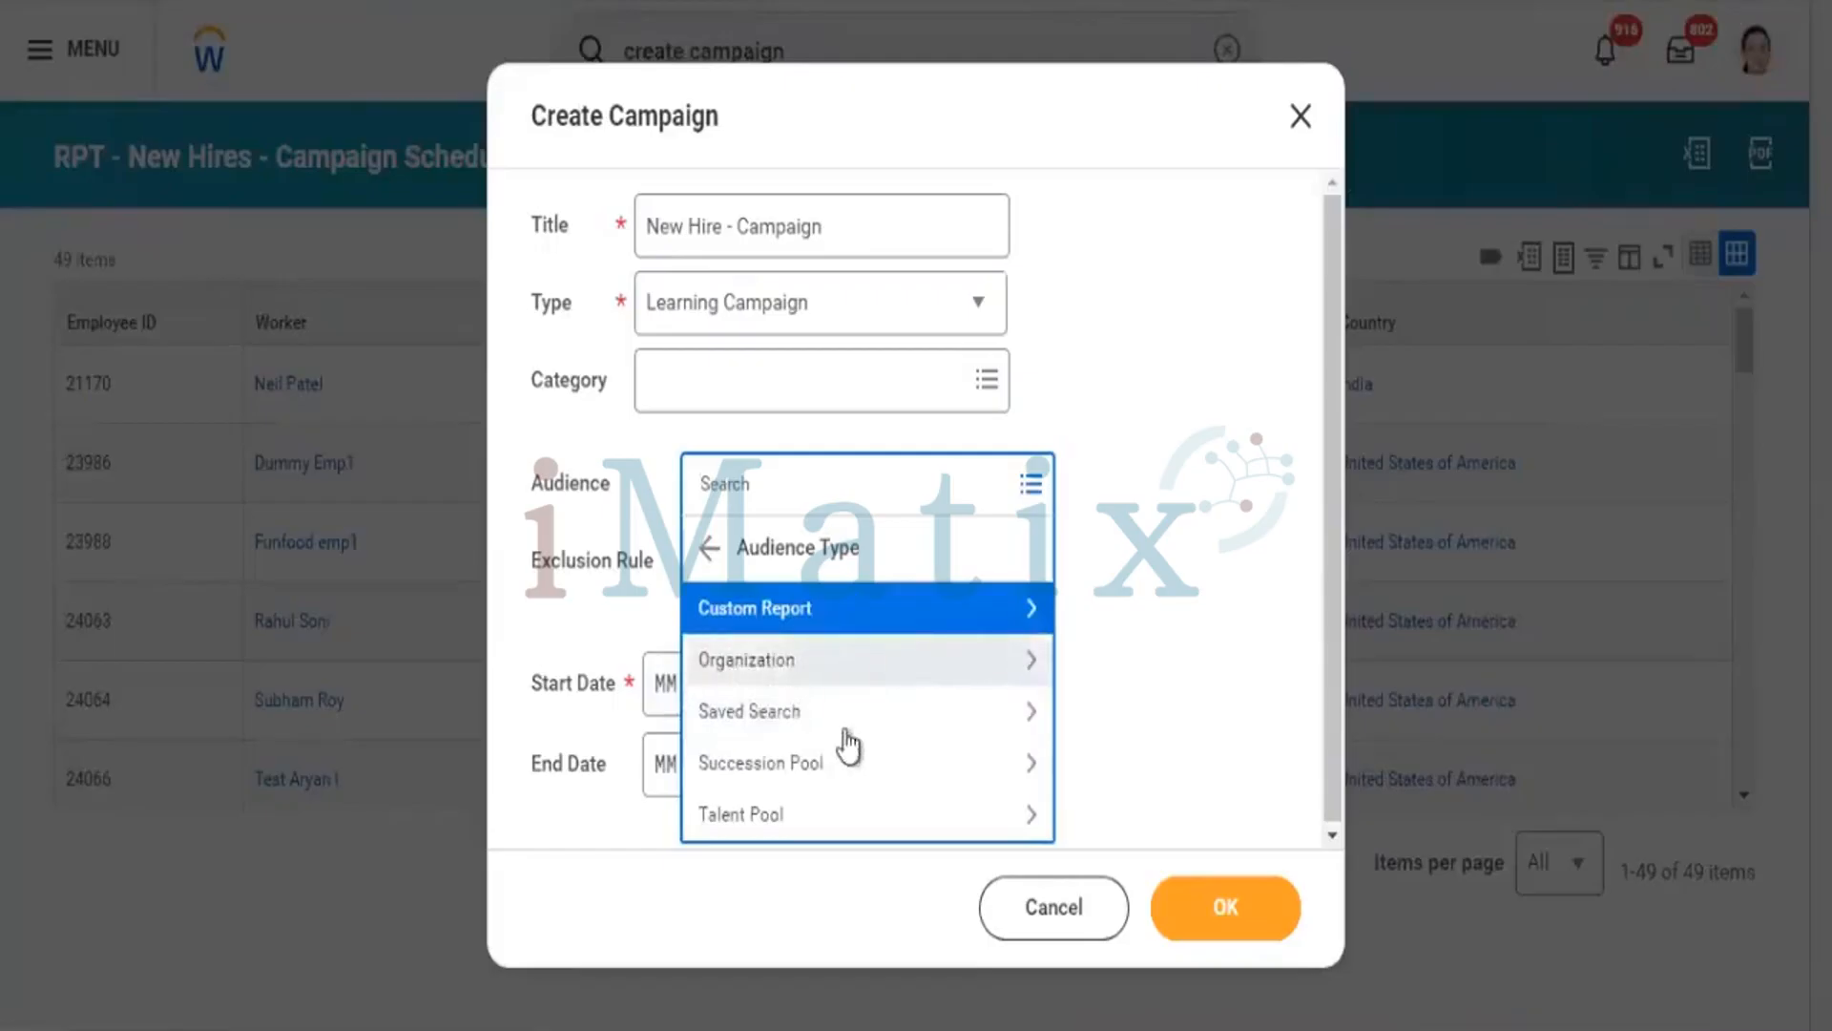
pyautogui.click(802, 622)
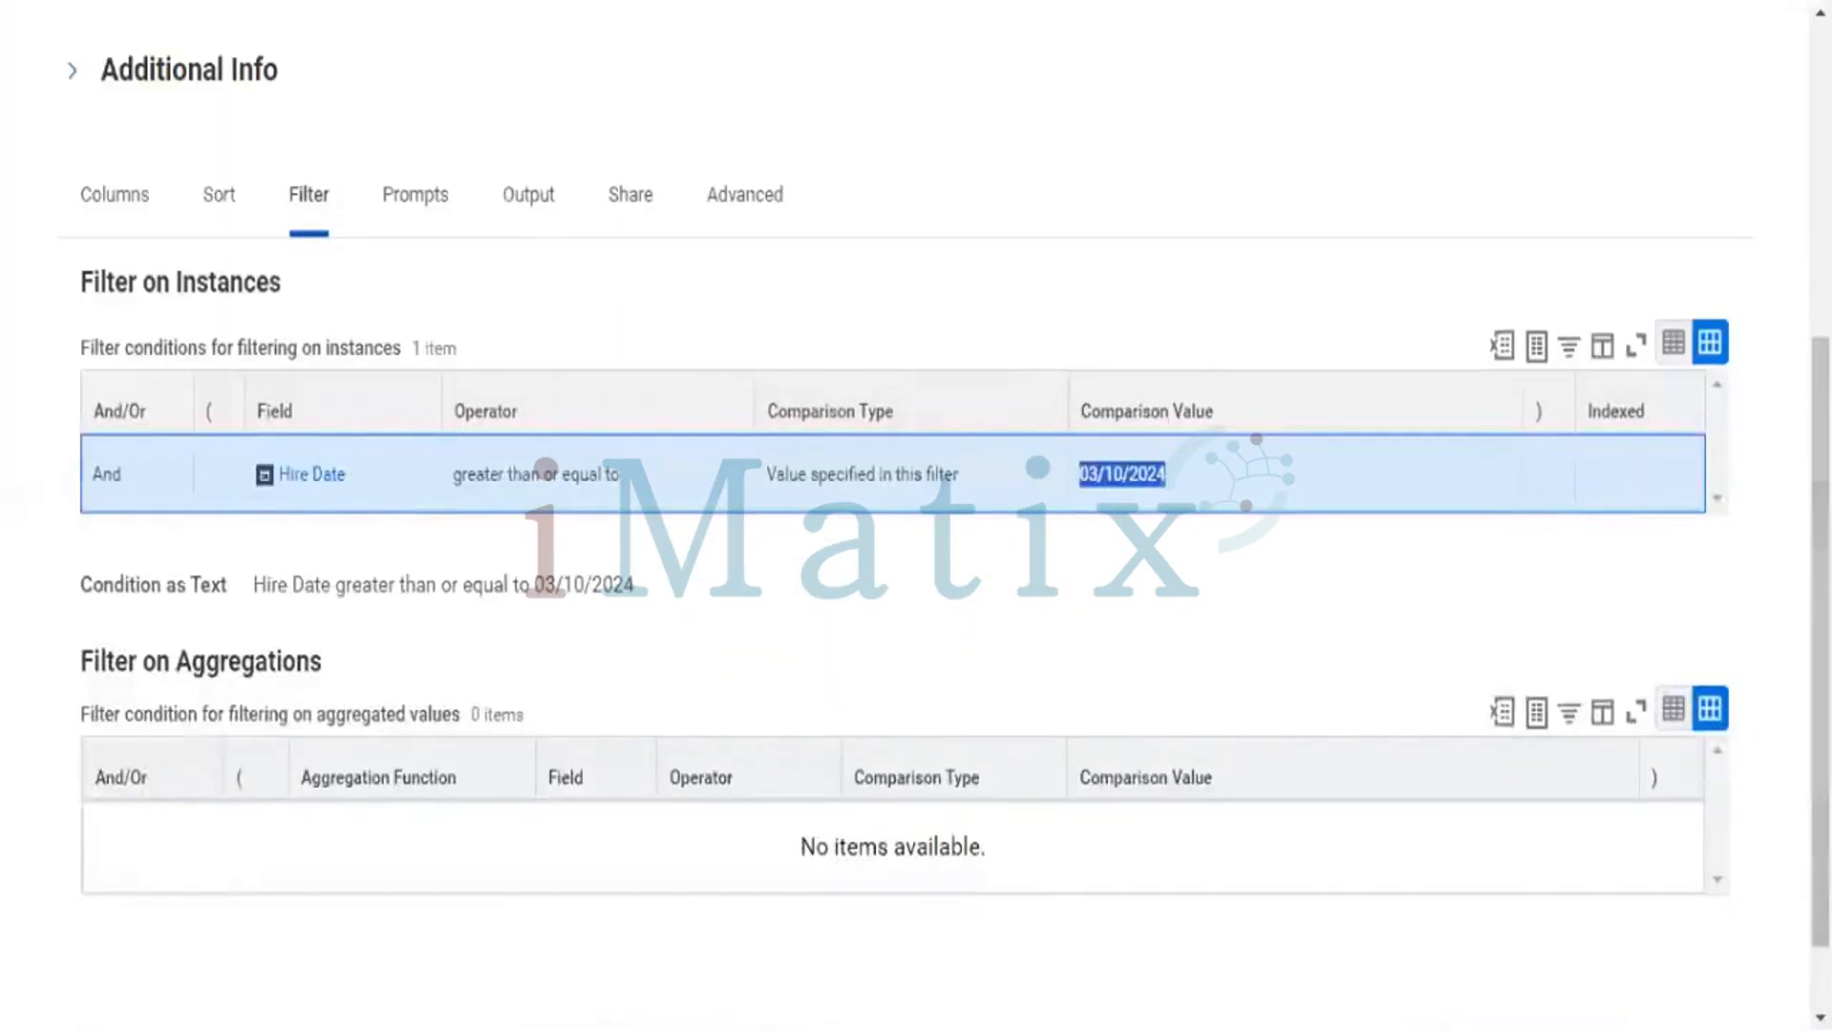
# - Copy the report's name from its definition and search the campaign's audiences for "RPT - New Hires - Campaign Schedule"
pyautogui.scroll(5, 1212, 129)
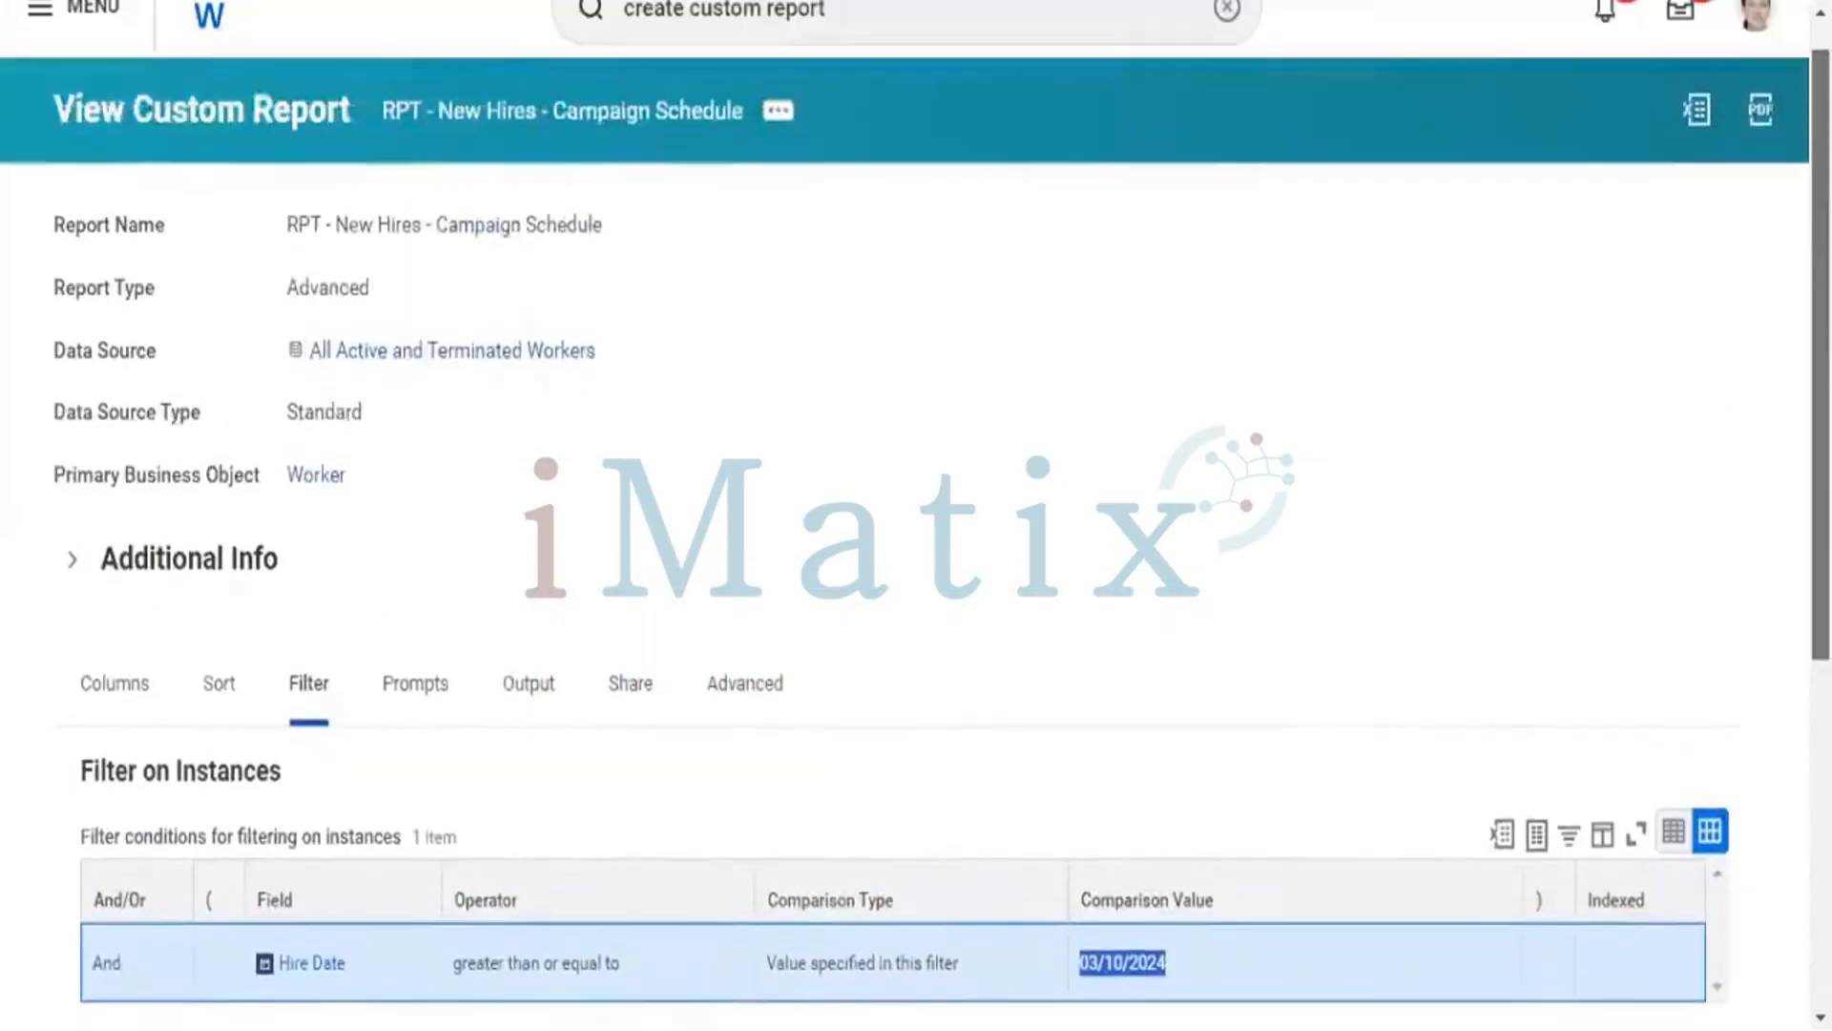
pyautogui.rightClick(667, 127)
pyautogui.click(723, 243)
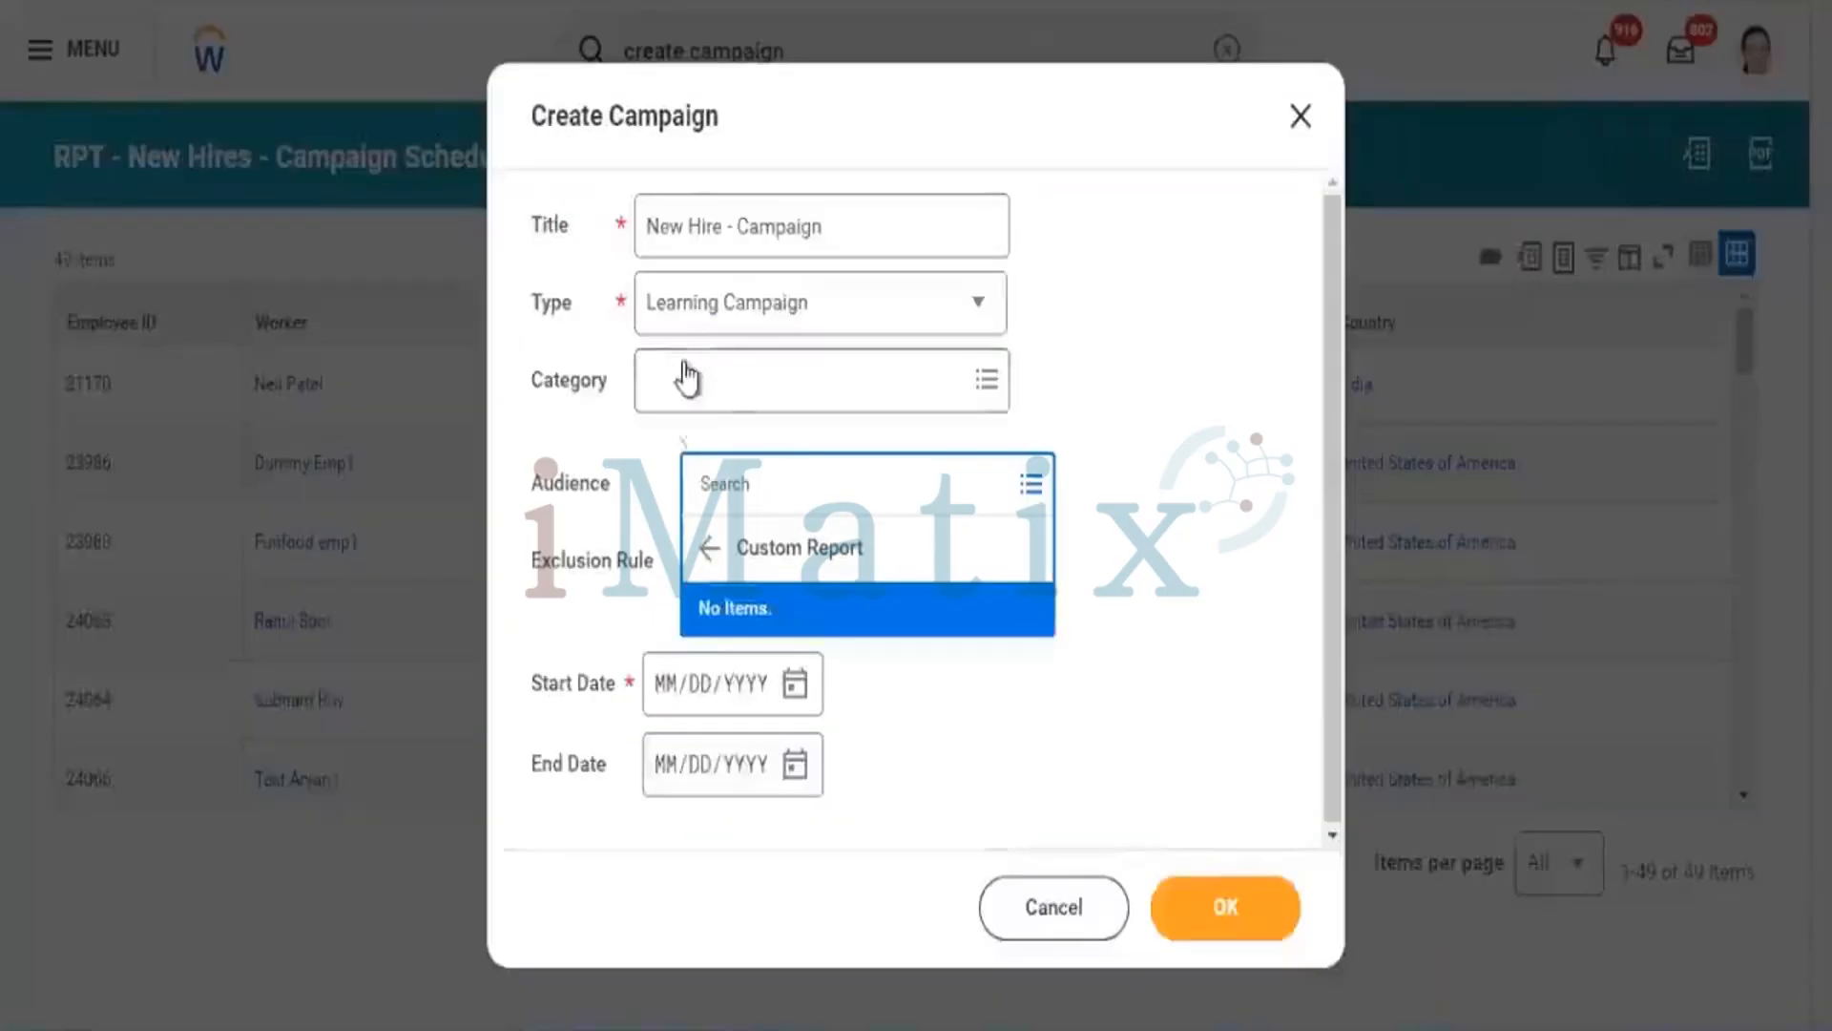
pyautogui.click(733, 484)
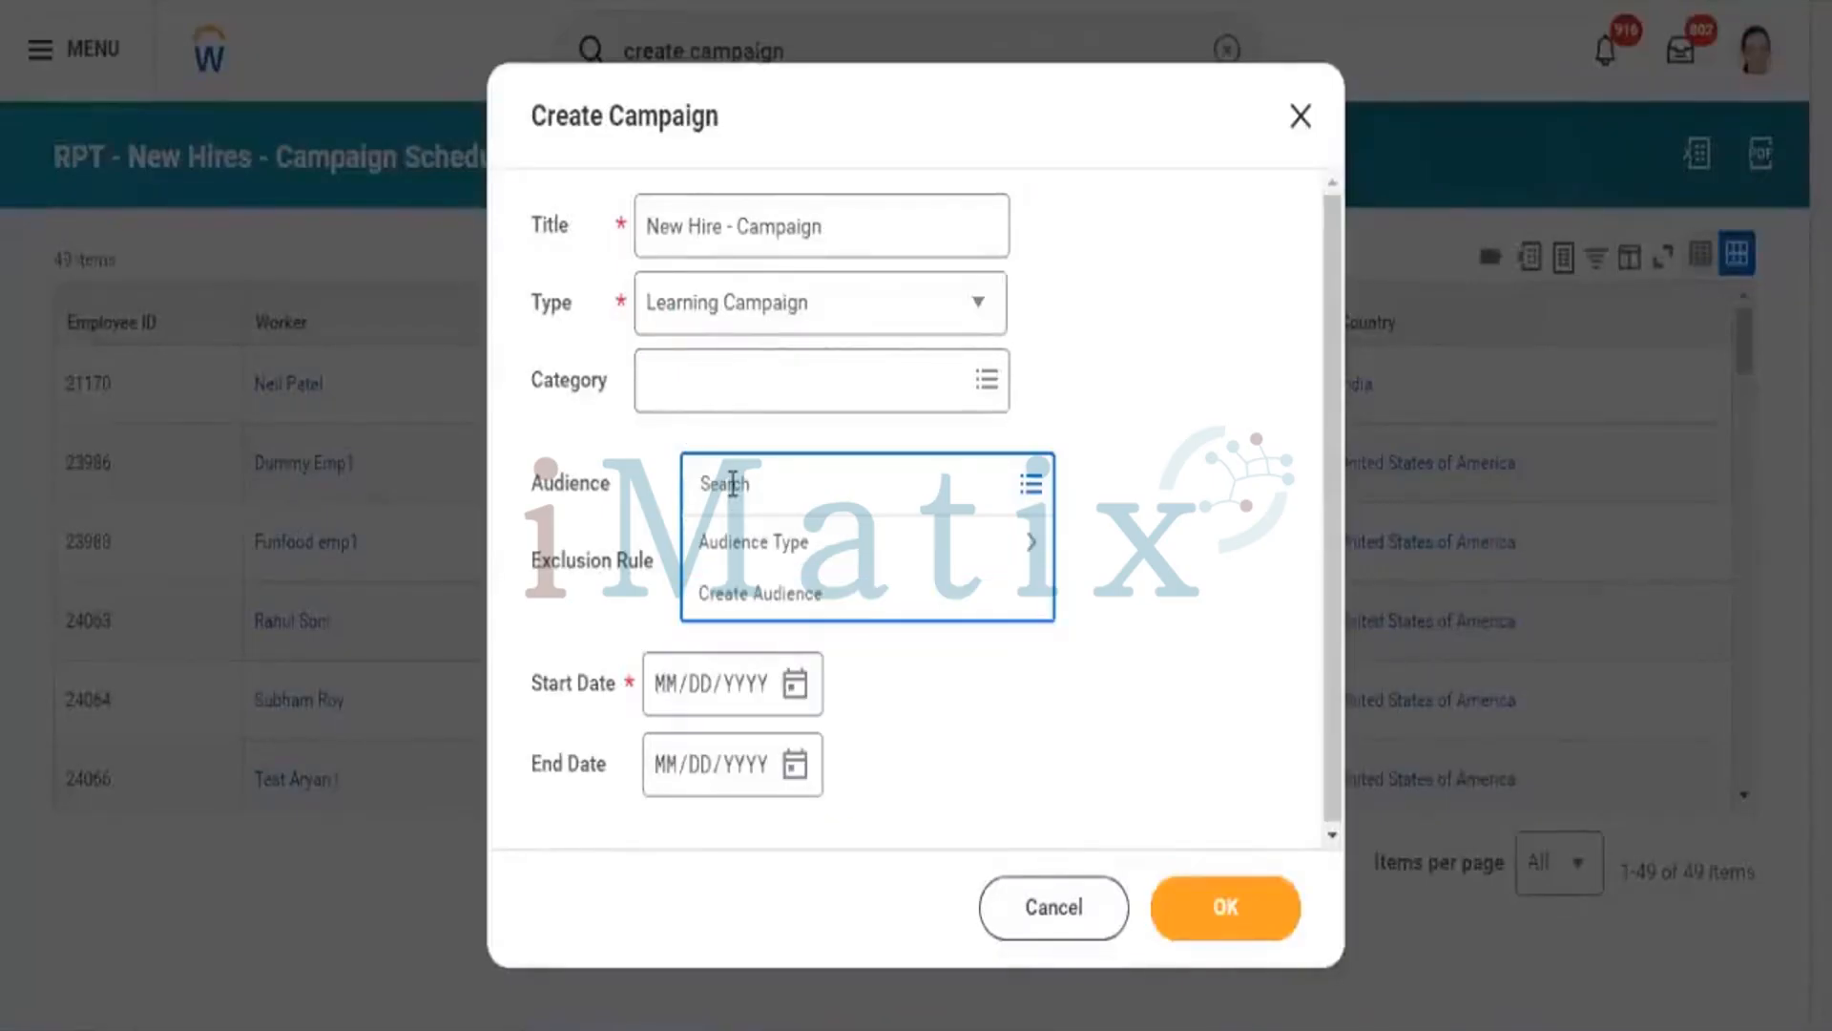
pyautogui.hotkey('ctrl', 'v')
pyautogui.press('Return')
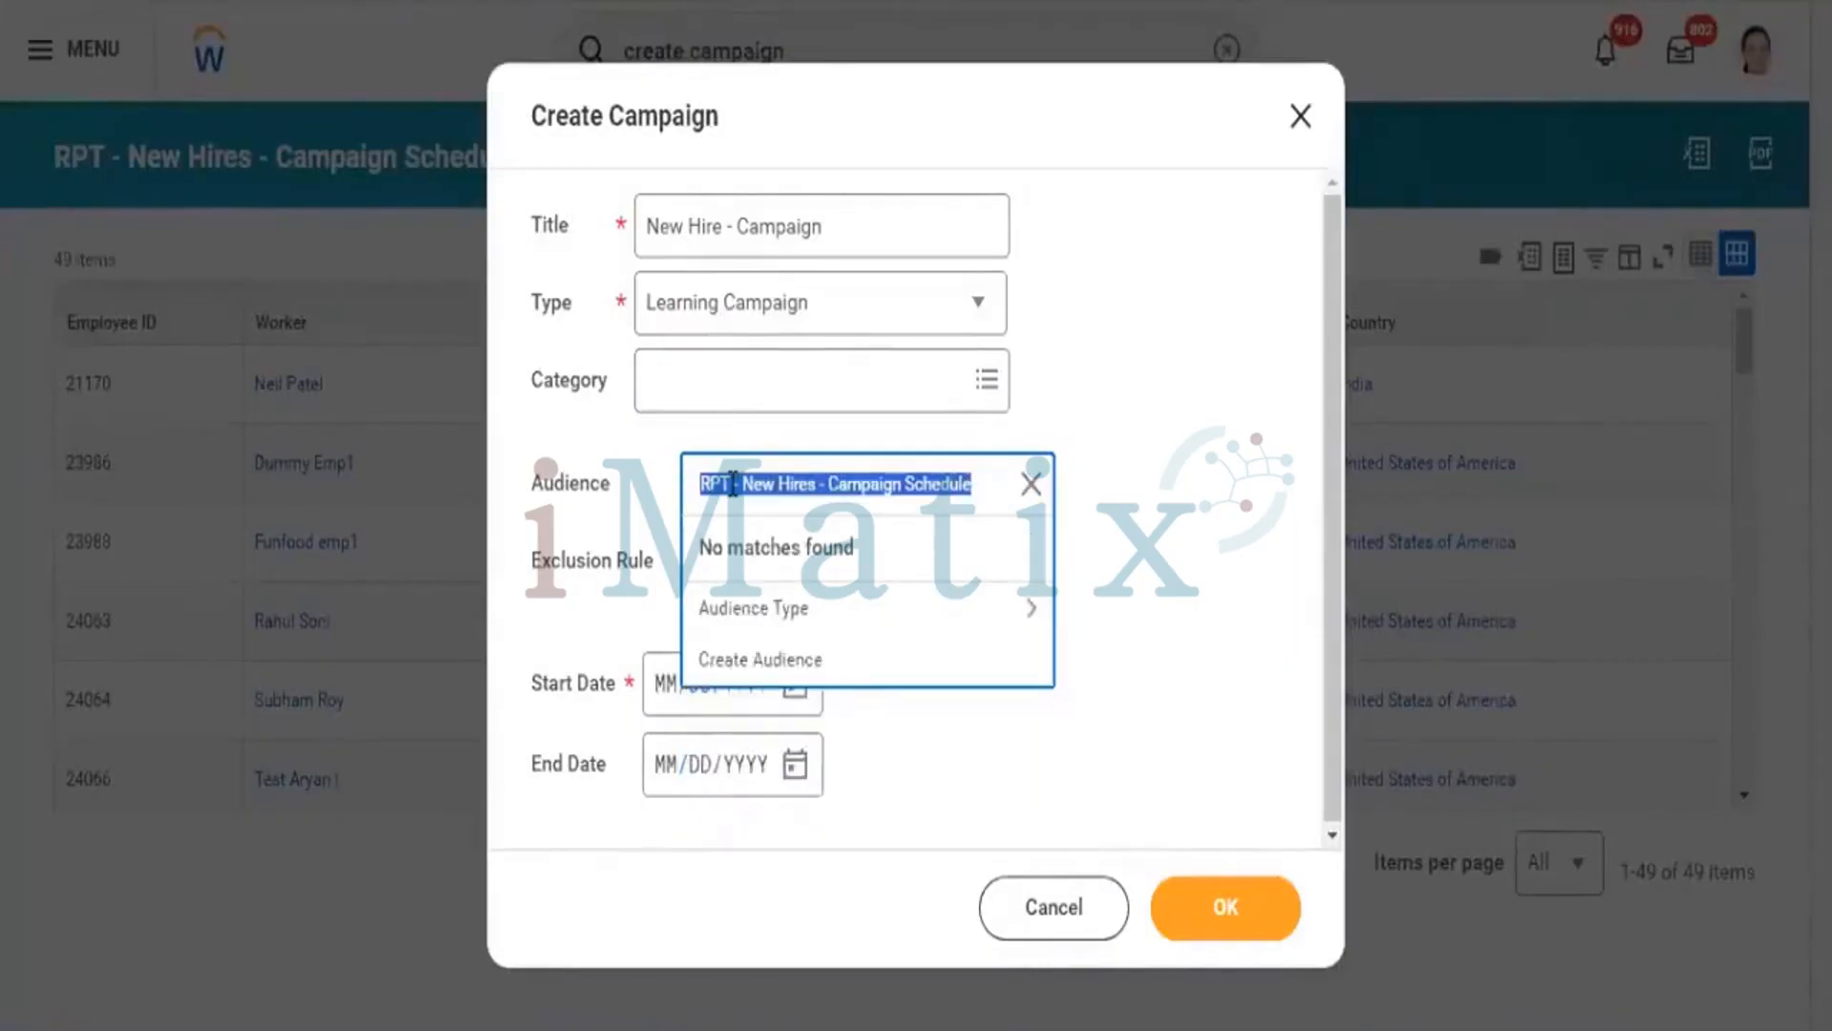
# - Start creating a new audience from the campaign's Audience field and name it "New Hire Audience"
pyautogui.click(801, 622)
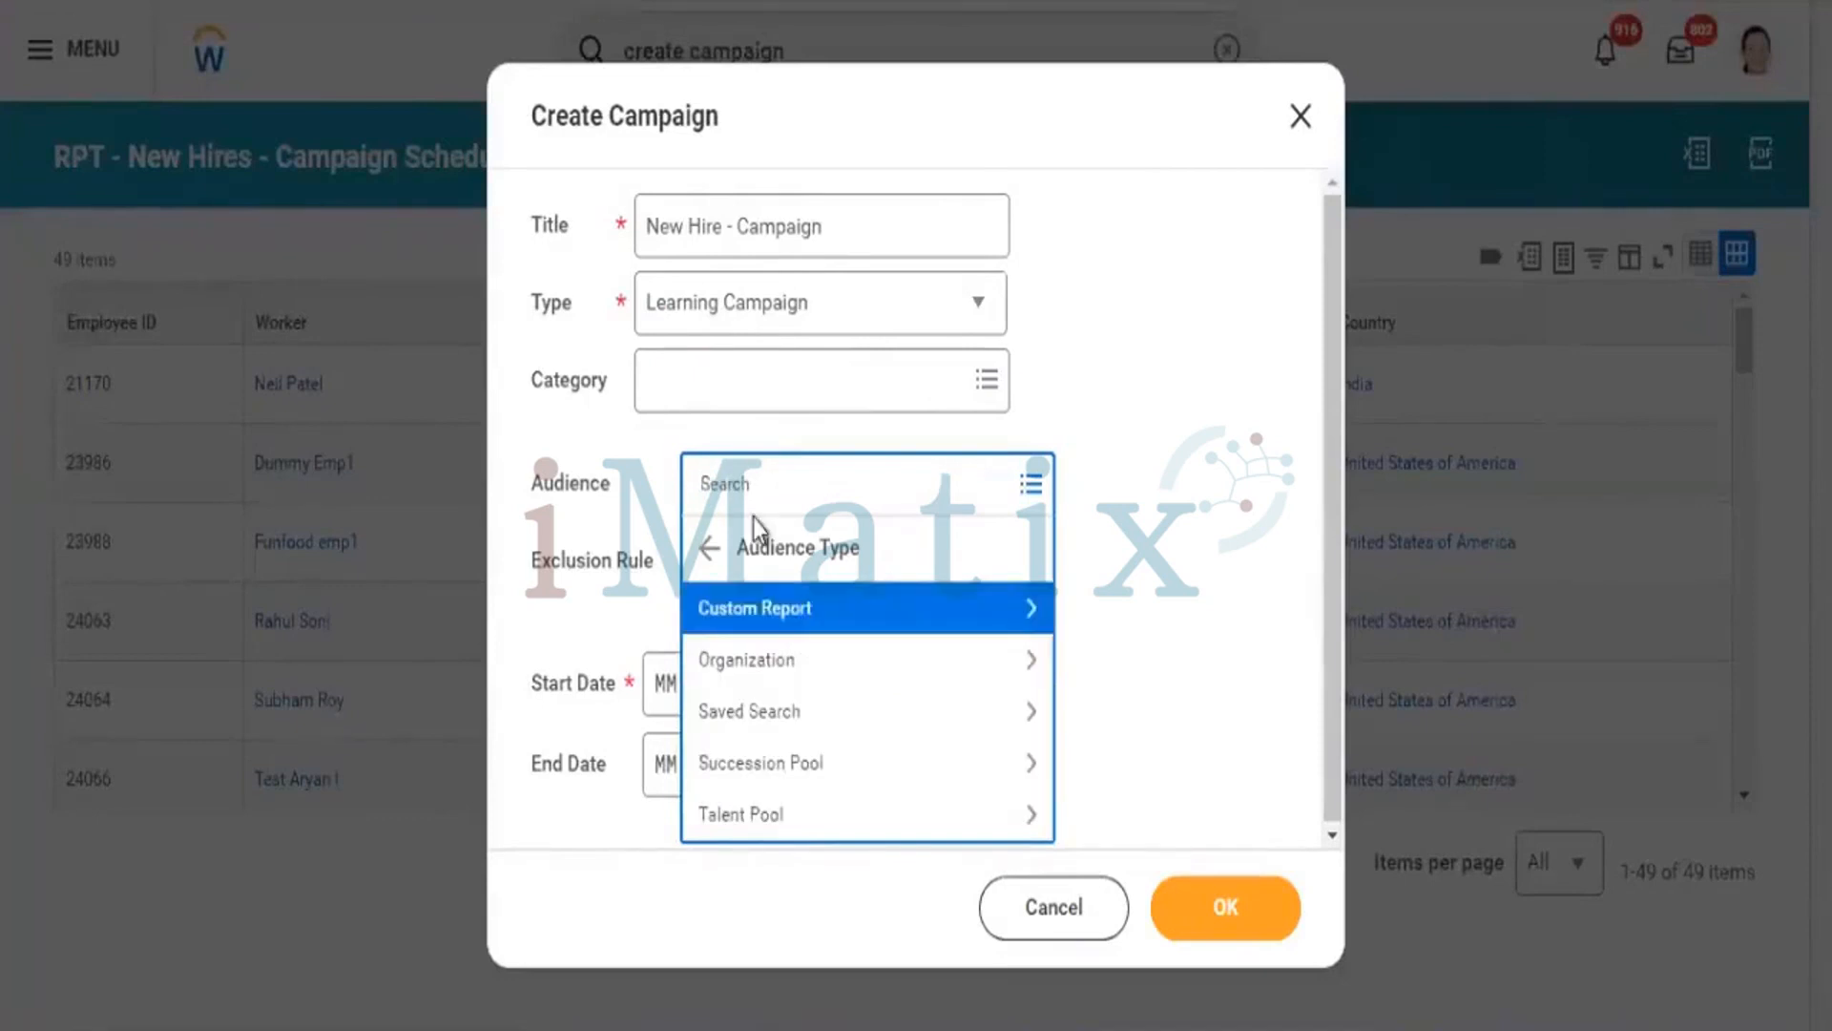
pyautogui.click(709, 551)
pyautogui.click(788, 670)
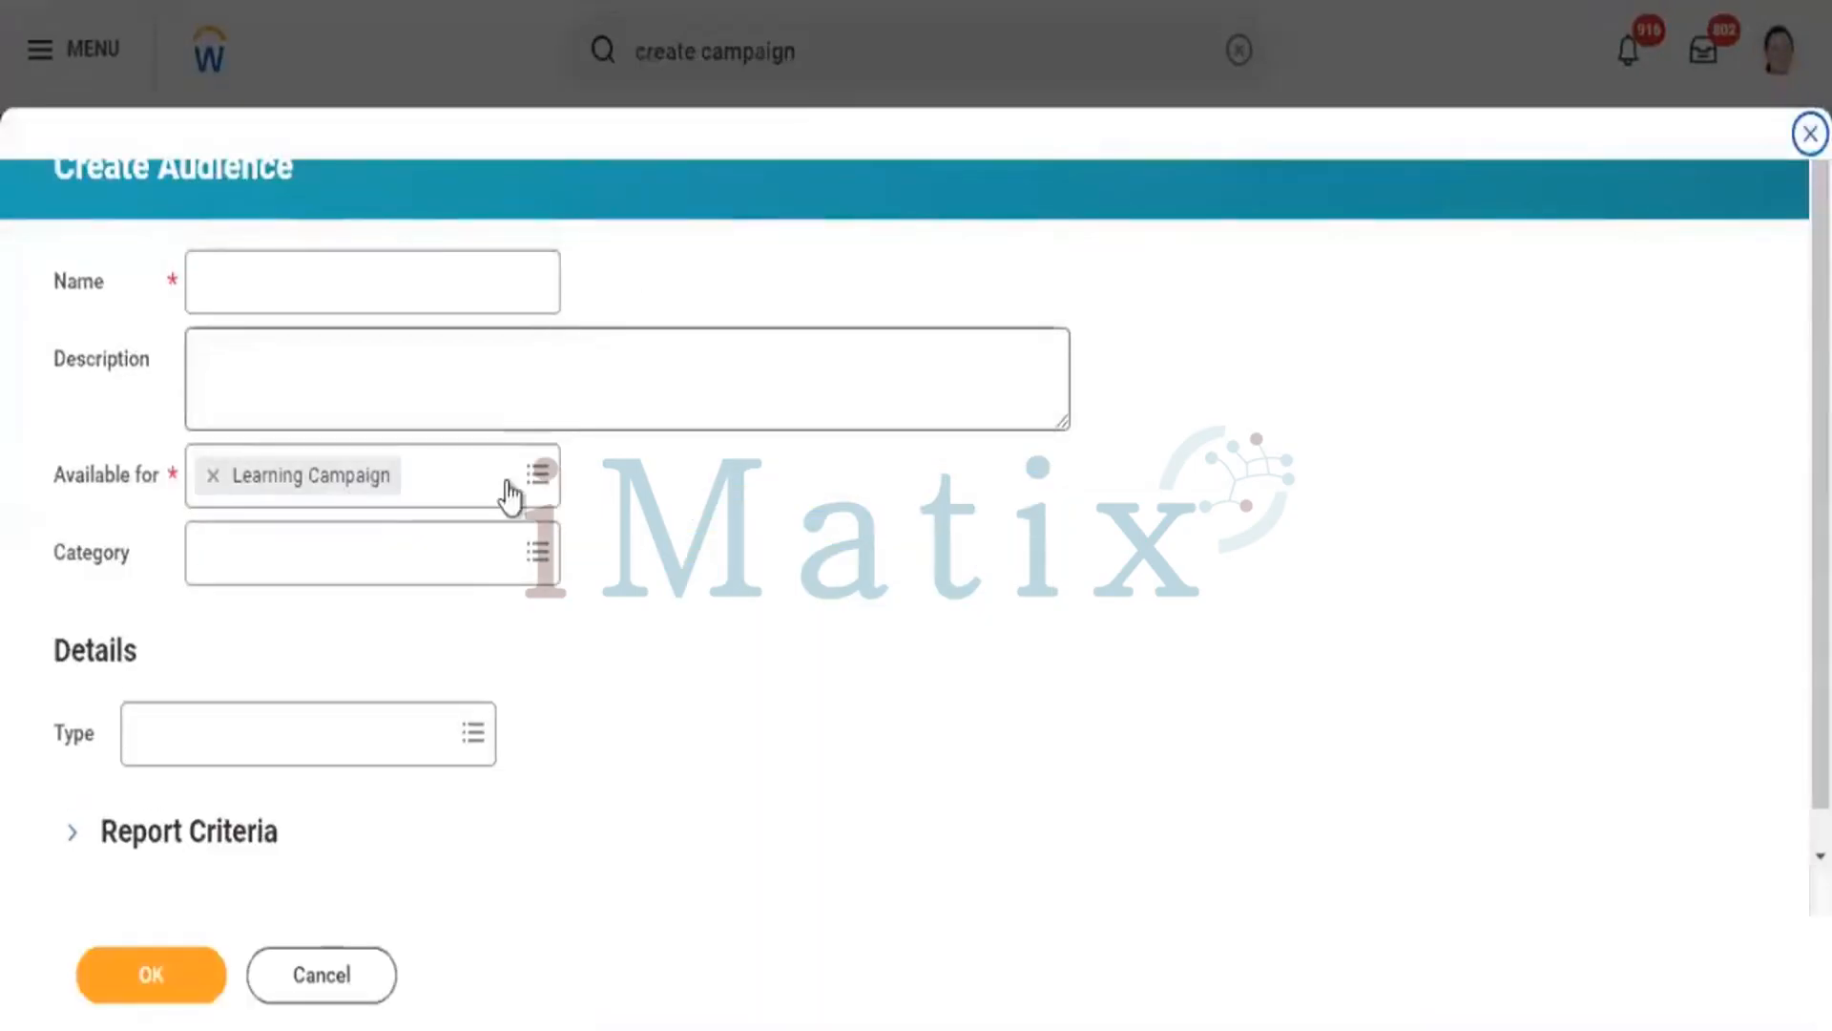
pyautogui.click(345, 290)
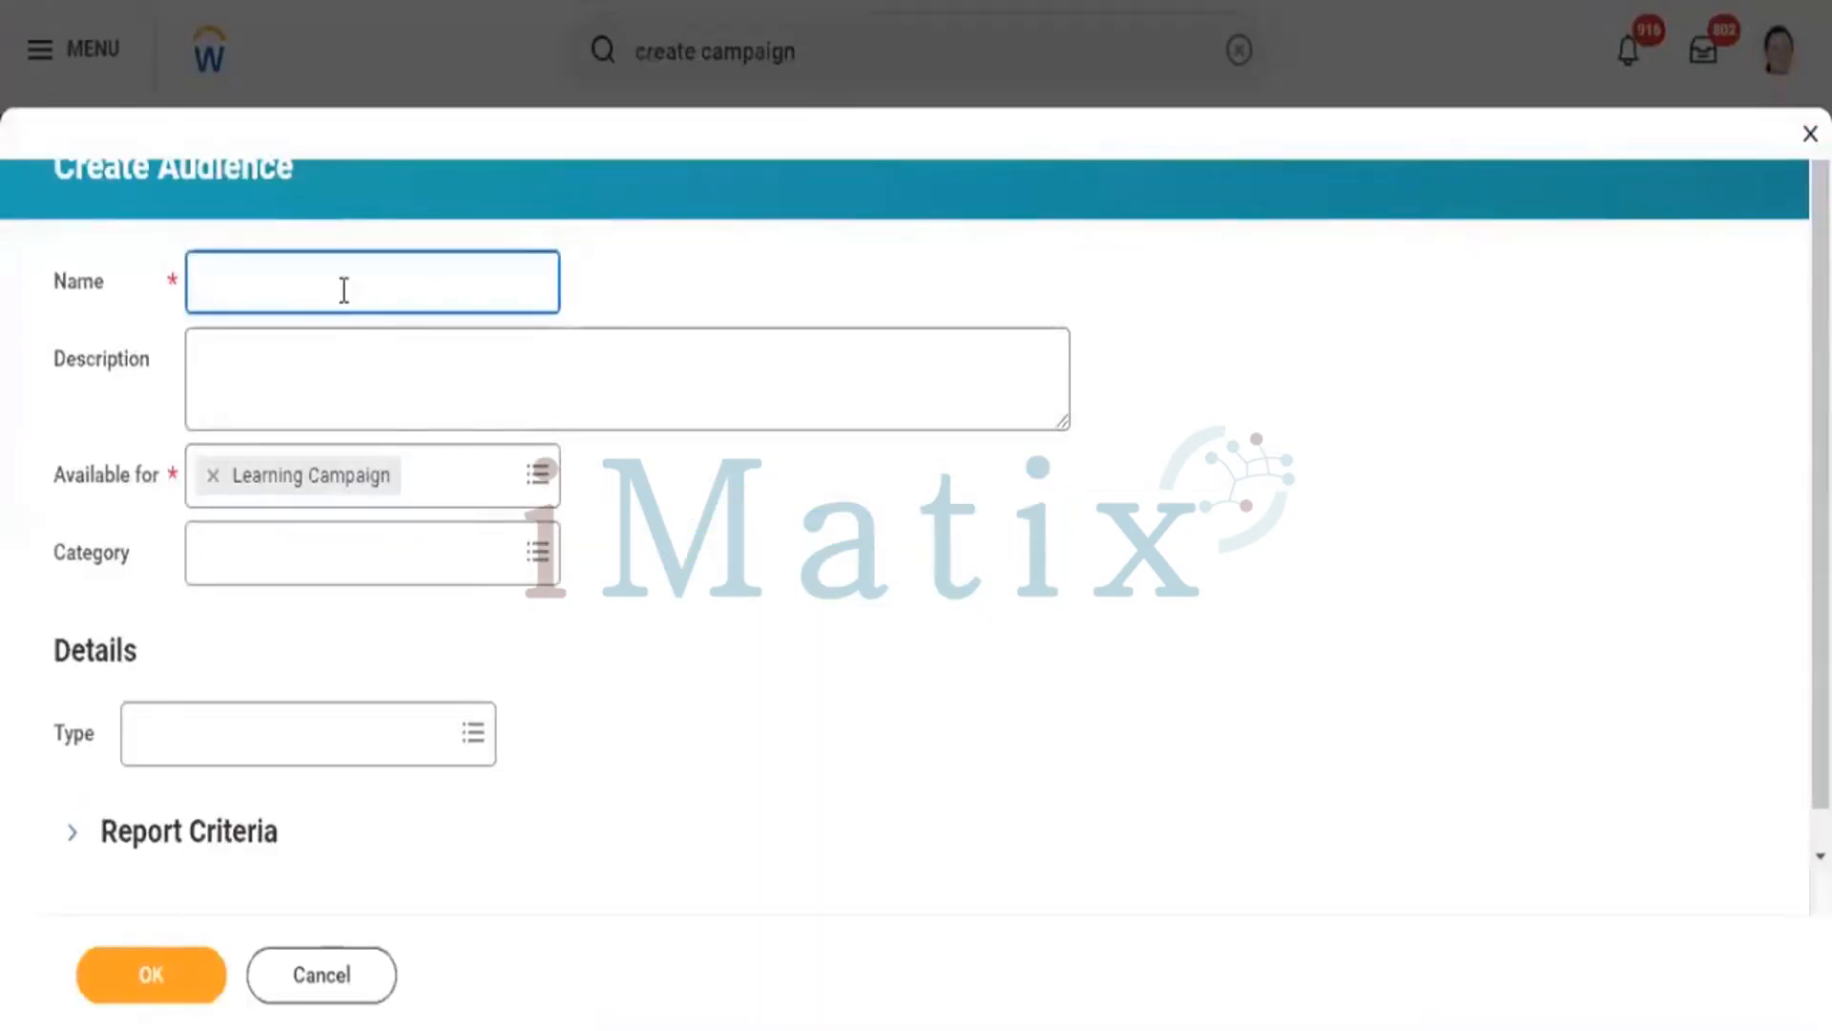
pyautogui.write('New Hire Audi')
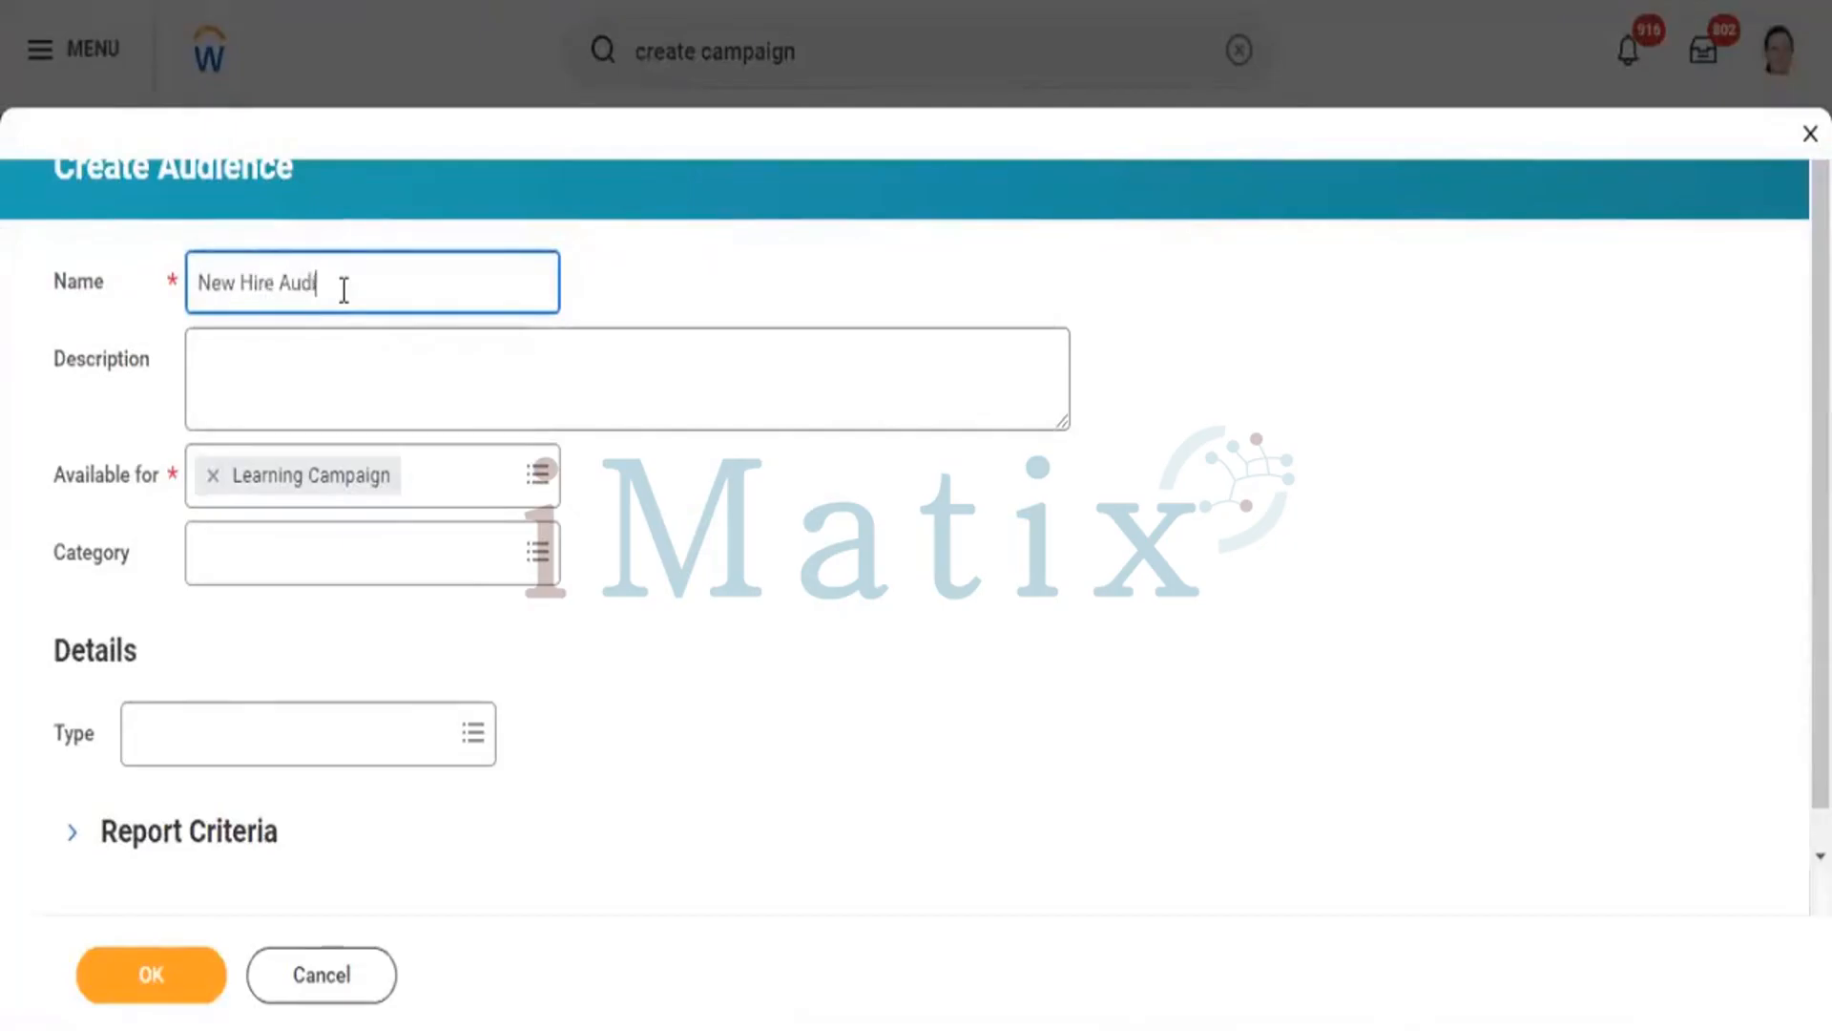
pyautogui.write('ence')
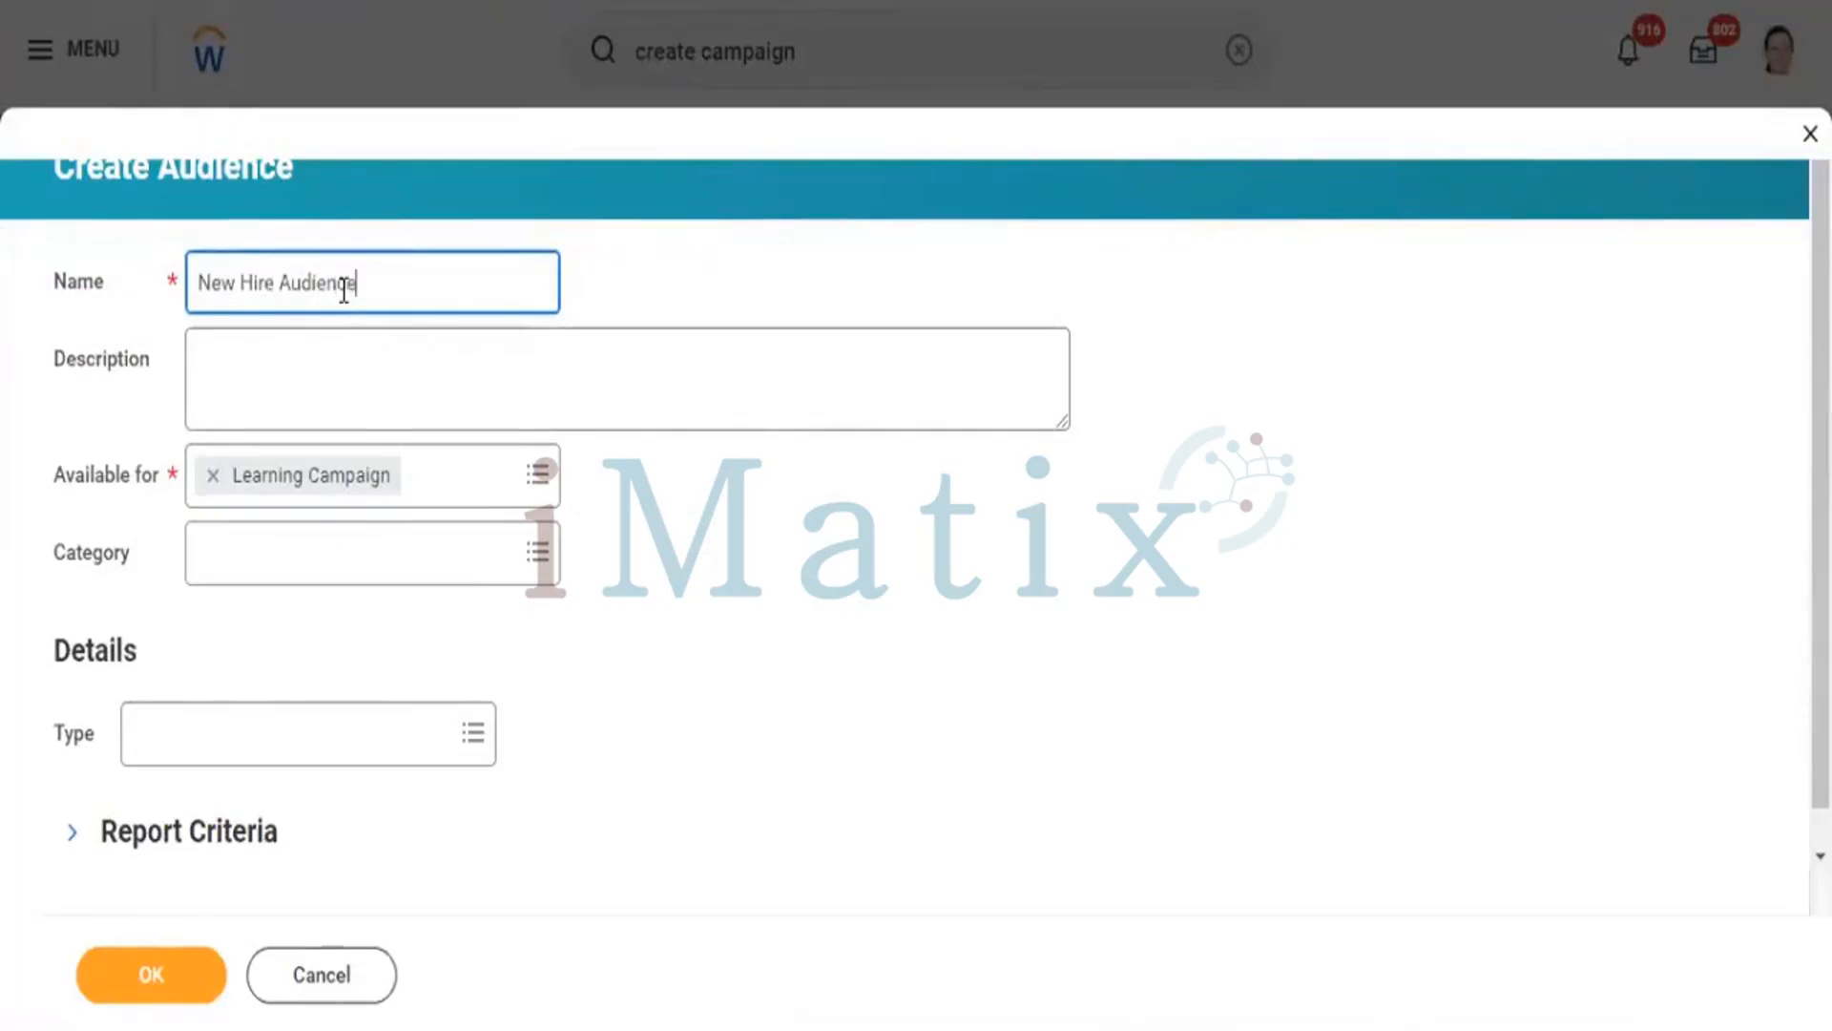
# - Assign the audience the campaign category Required Learning (Learning) and set its type to Custom Report
pyautogui.click(293, 573)
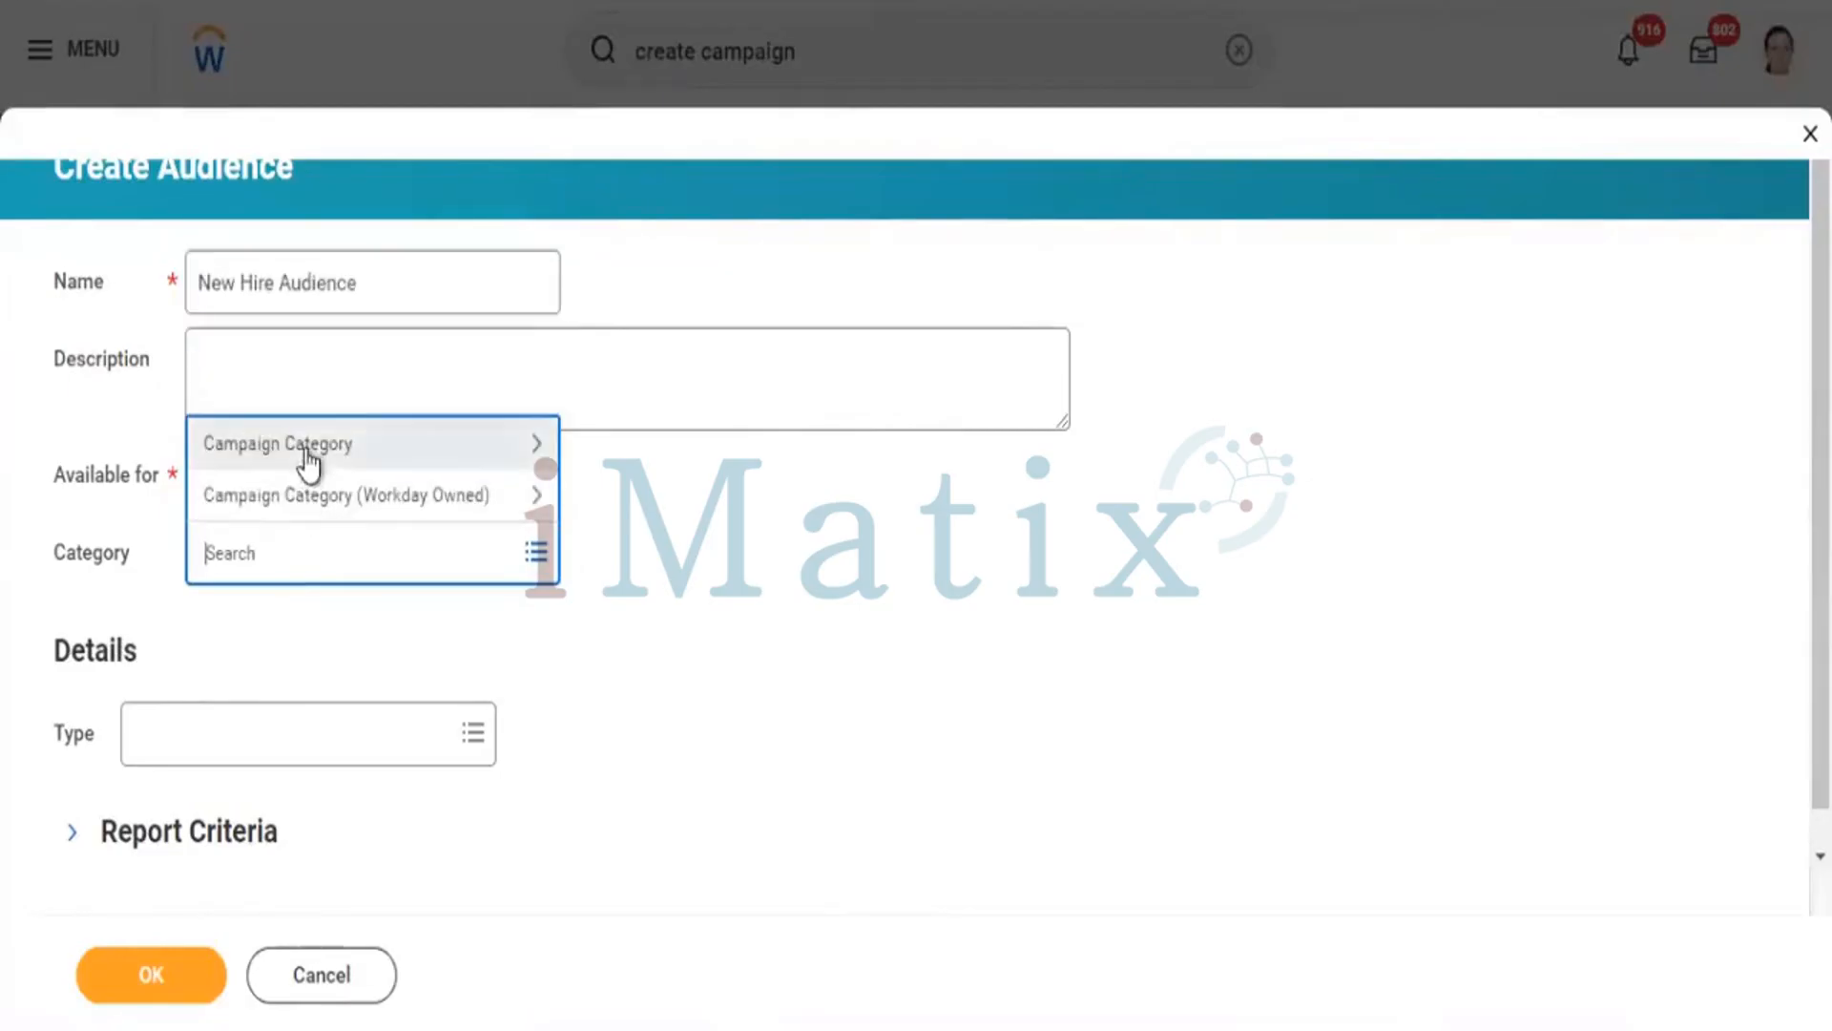
pyautogui.click(309, 457)
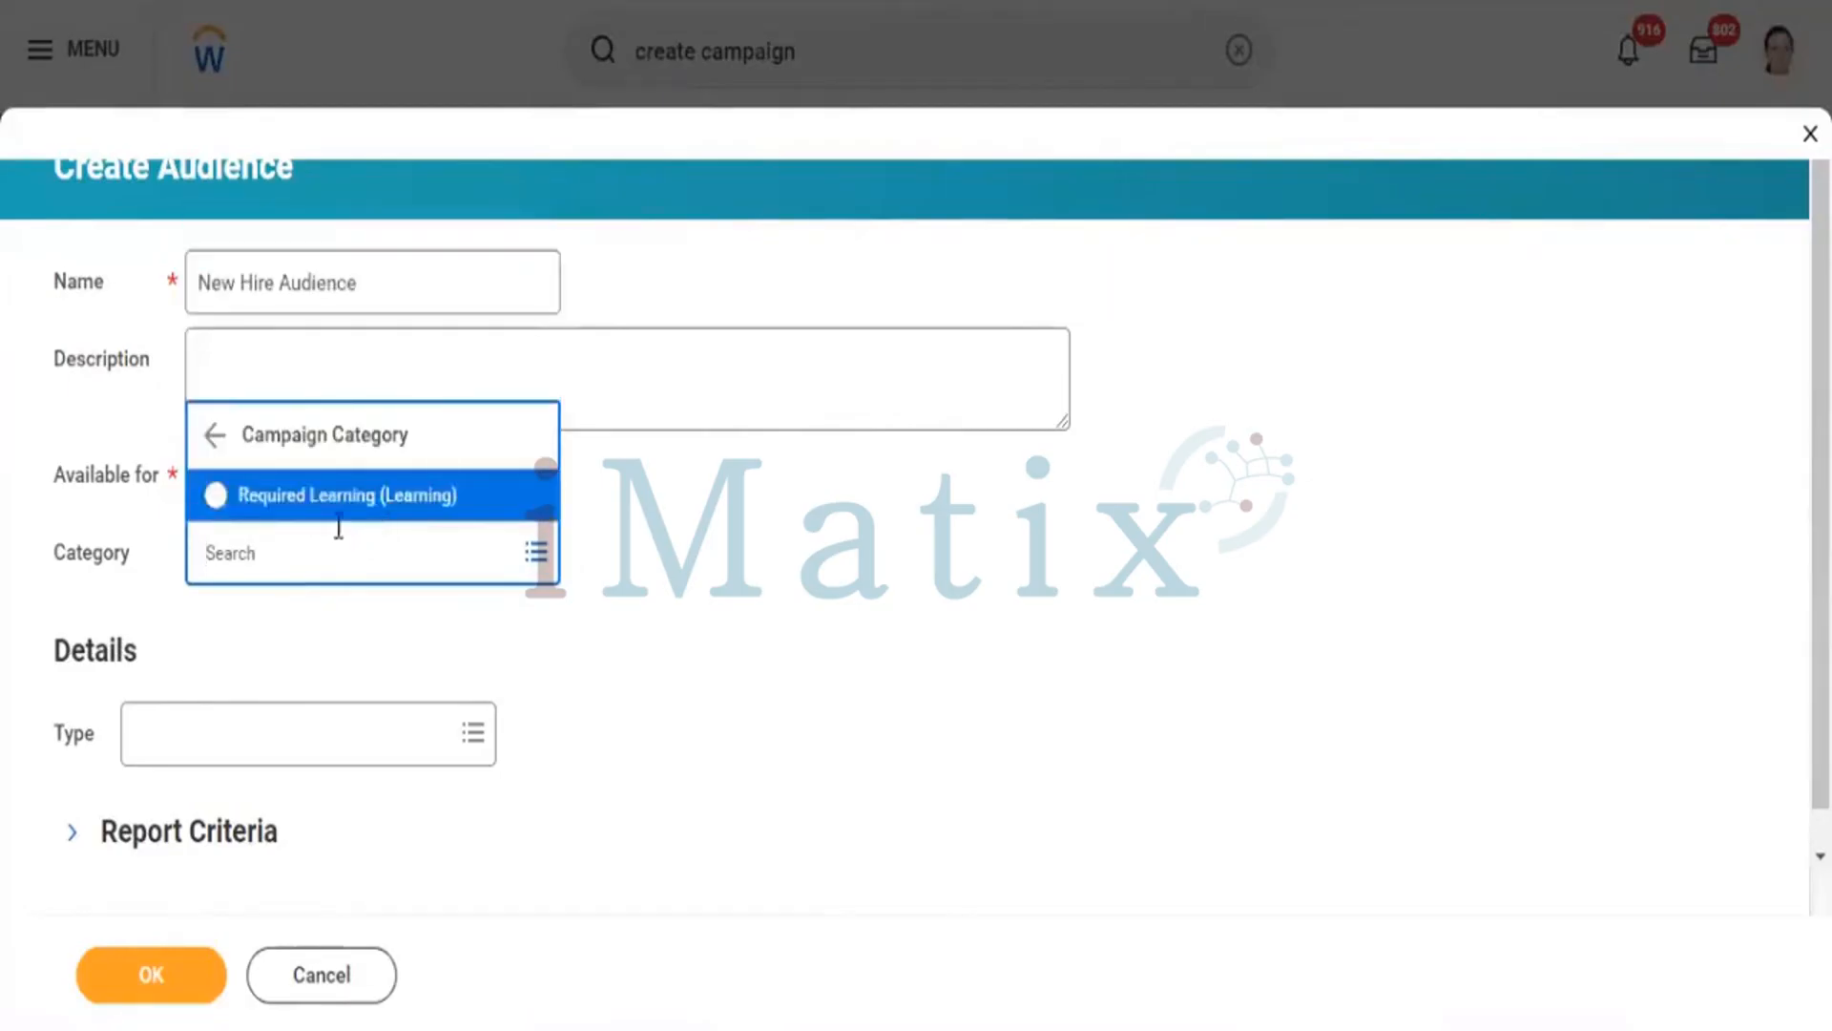
pyautogui.click(330, 498)
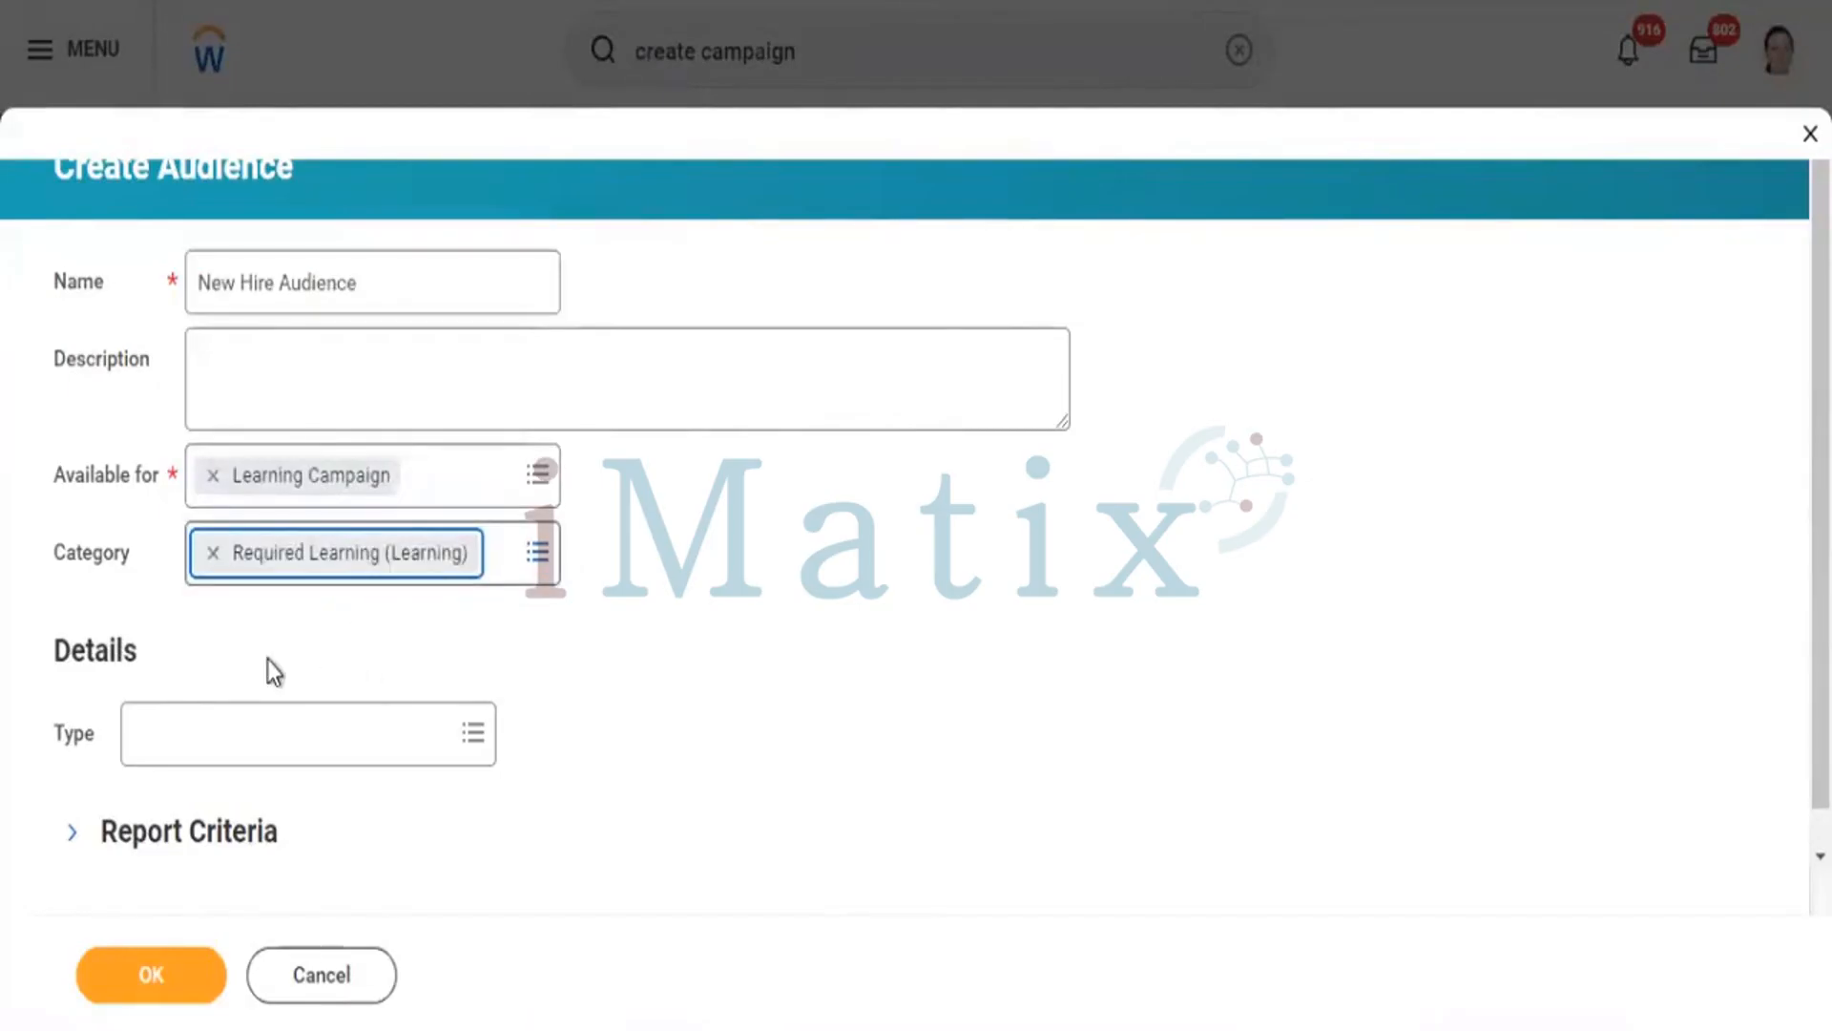
pyautogui.click(269, 743)
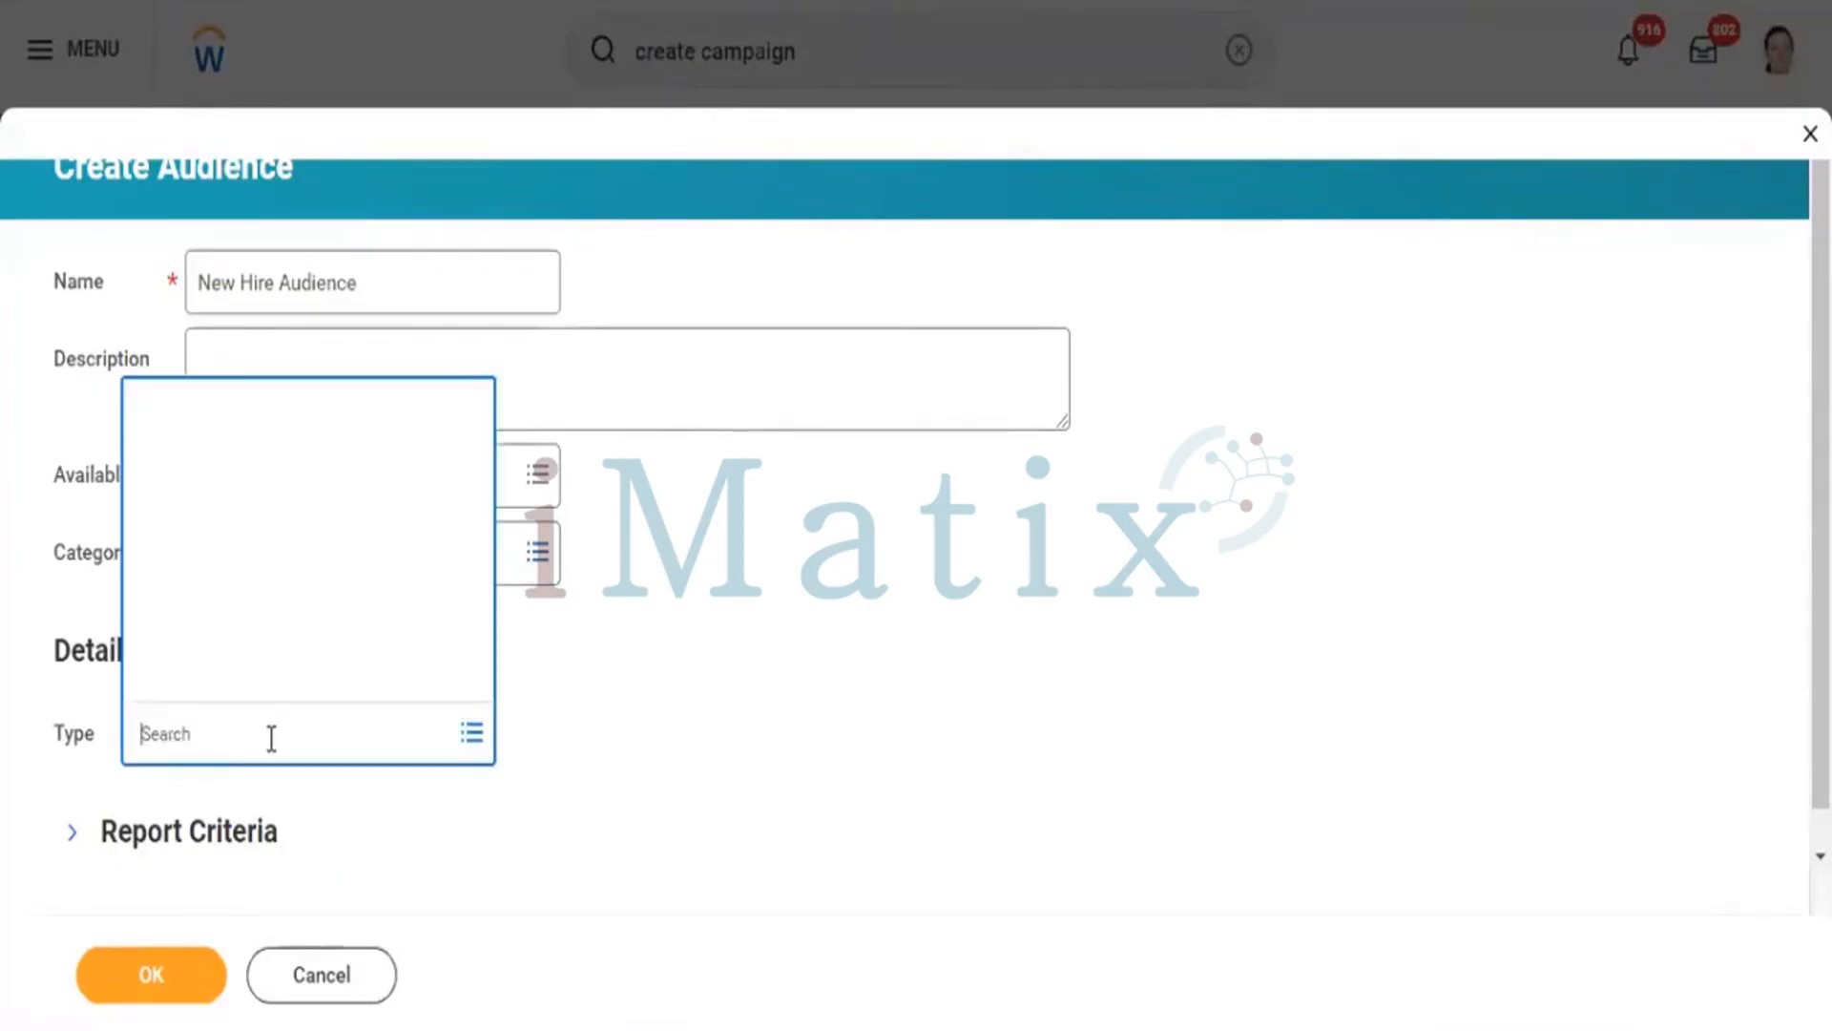
pyautogui.click(250, 484)
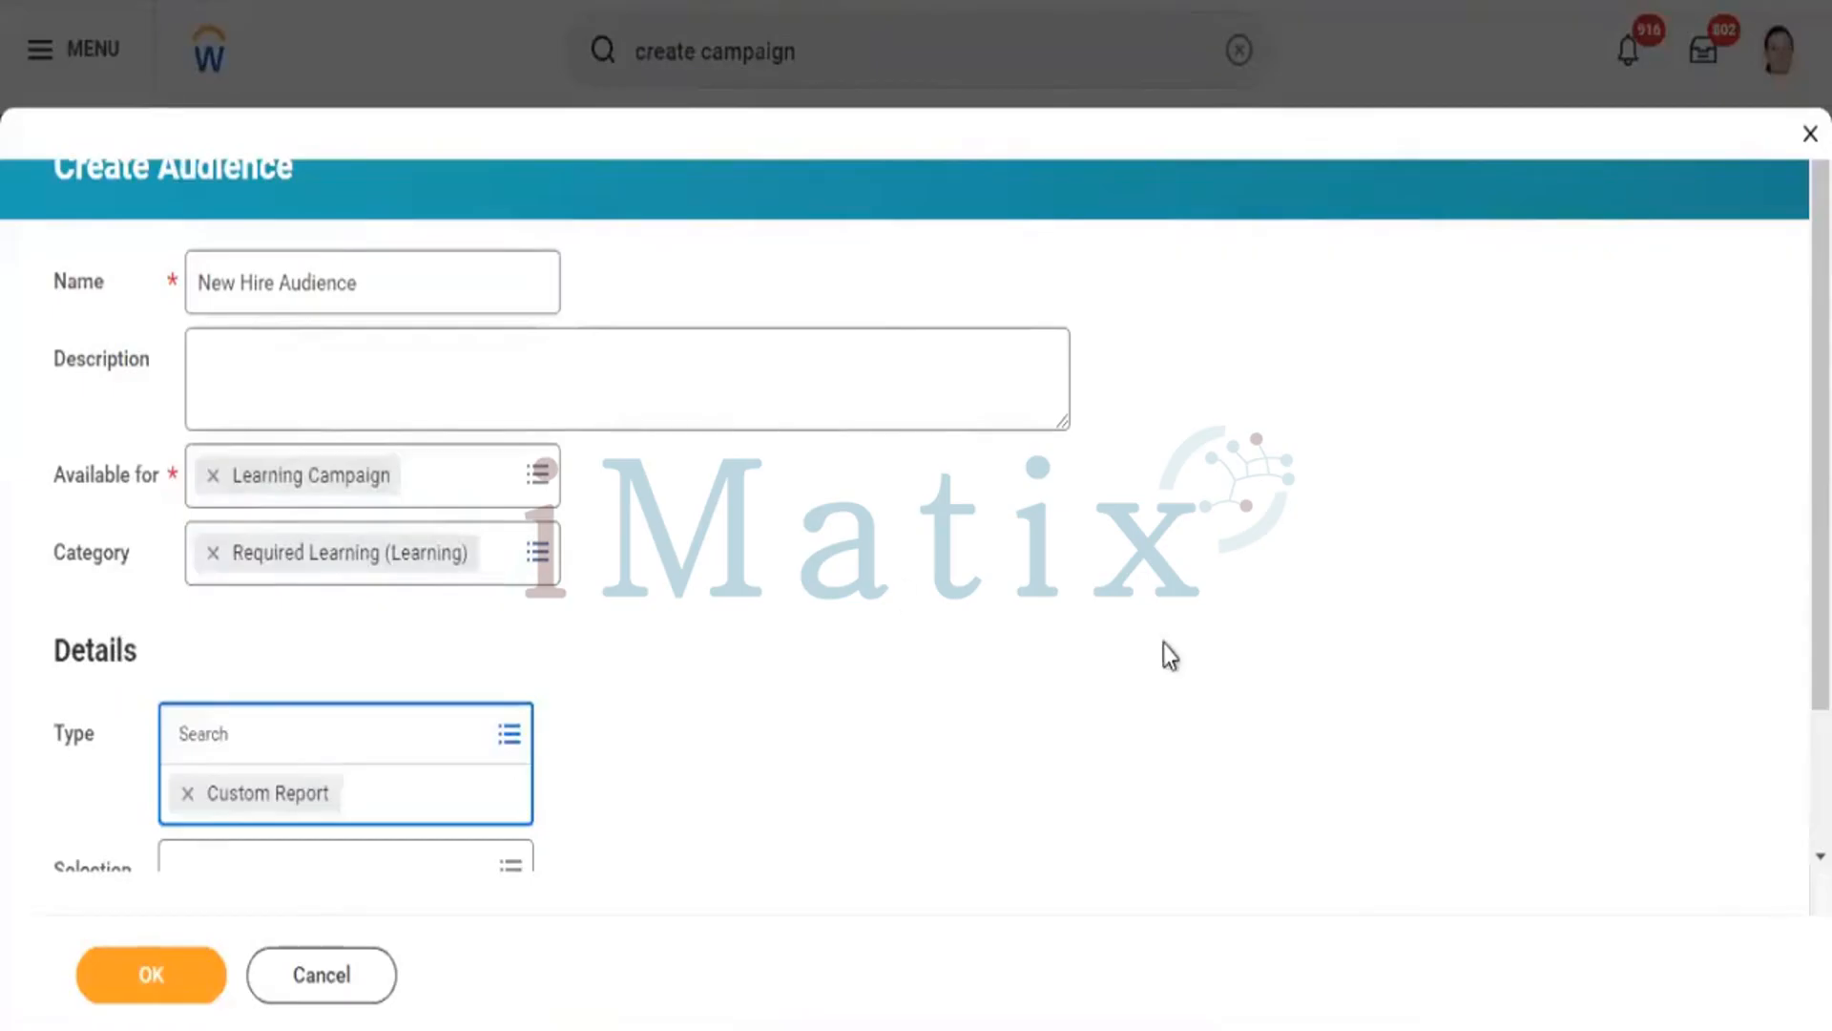
# - Select the custom report "RPT - New Hires - Campaign Schedule" as the audience's source
pyautogui.moveTo(1821, 477); pyautogui.dragTo(1821, 592)
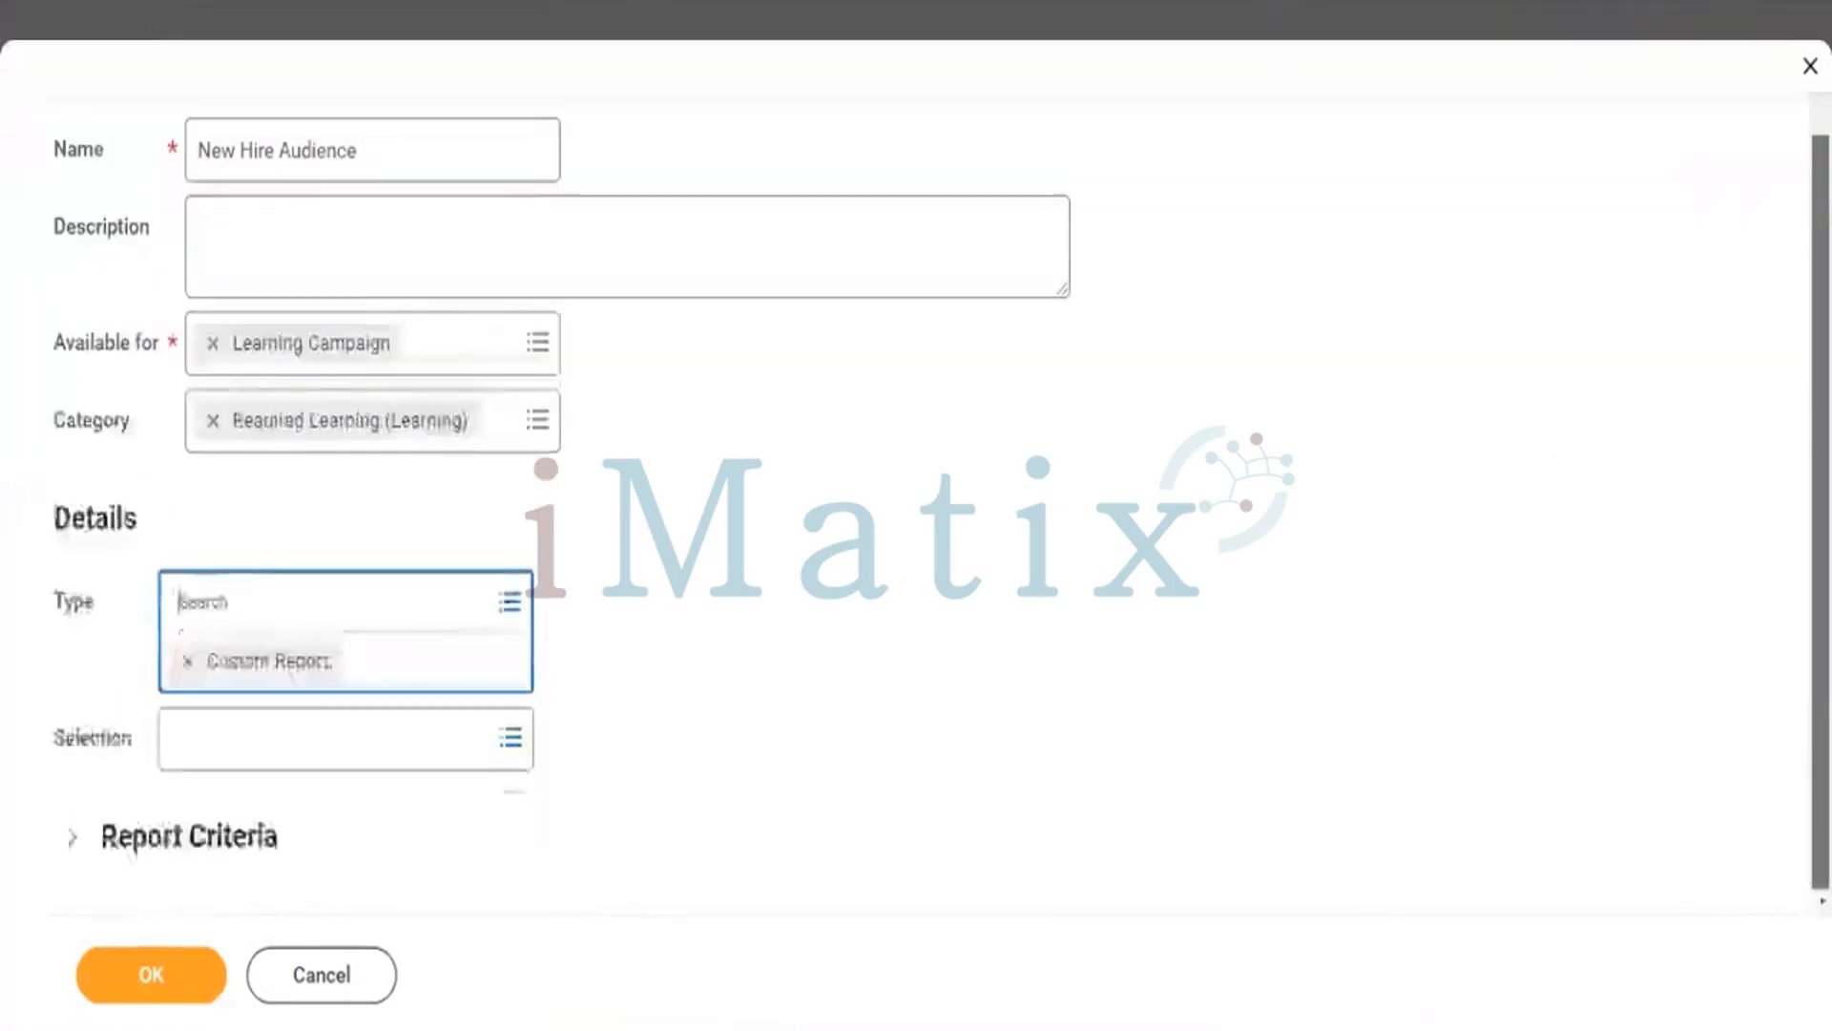
pyautogui.click(445, 740)
pyautogui.hotkey('ctrl', 'v')
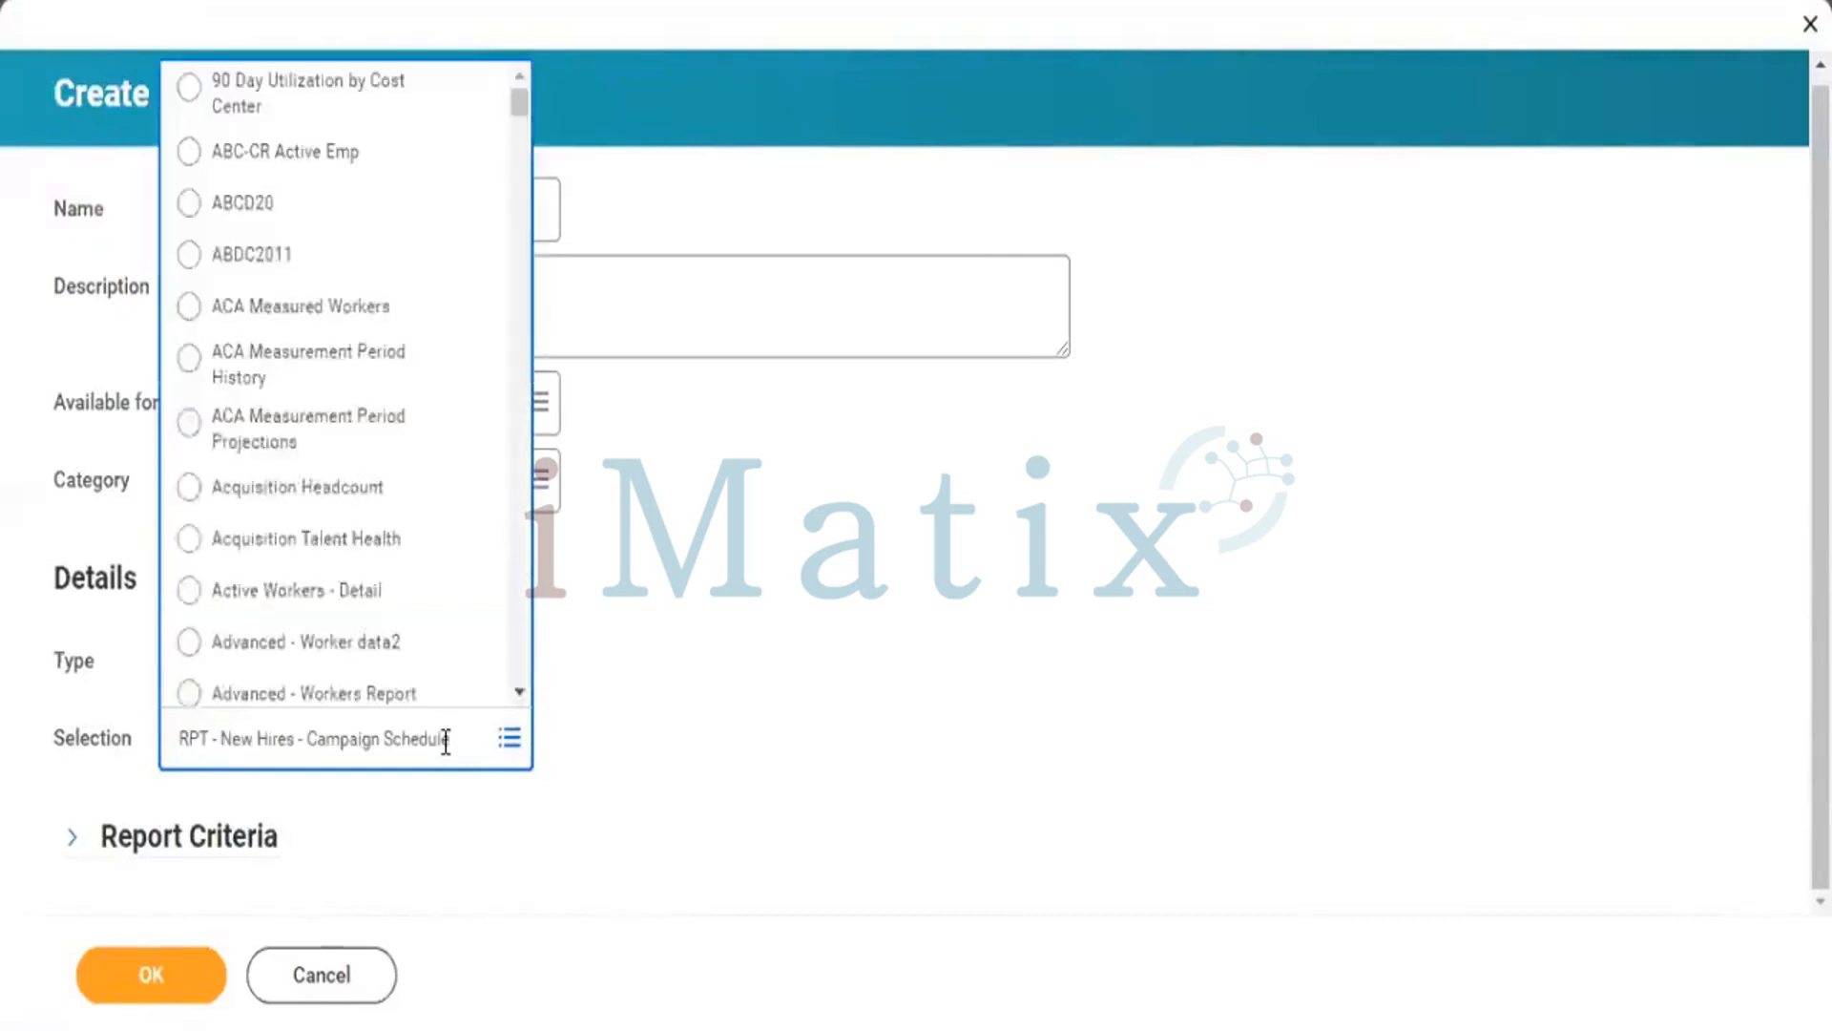
pyautogui.press('Return')
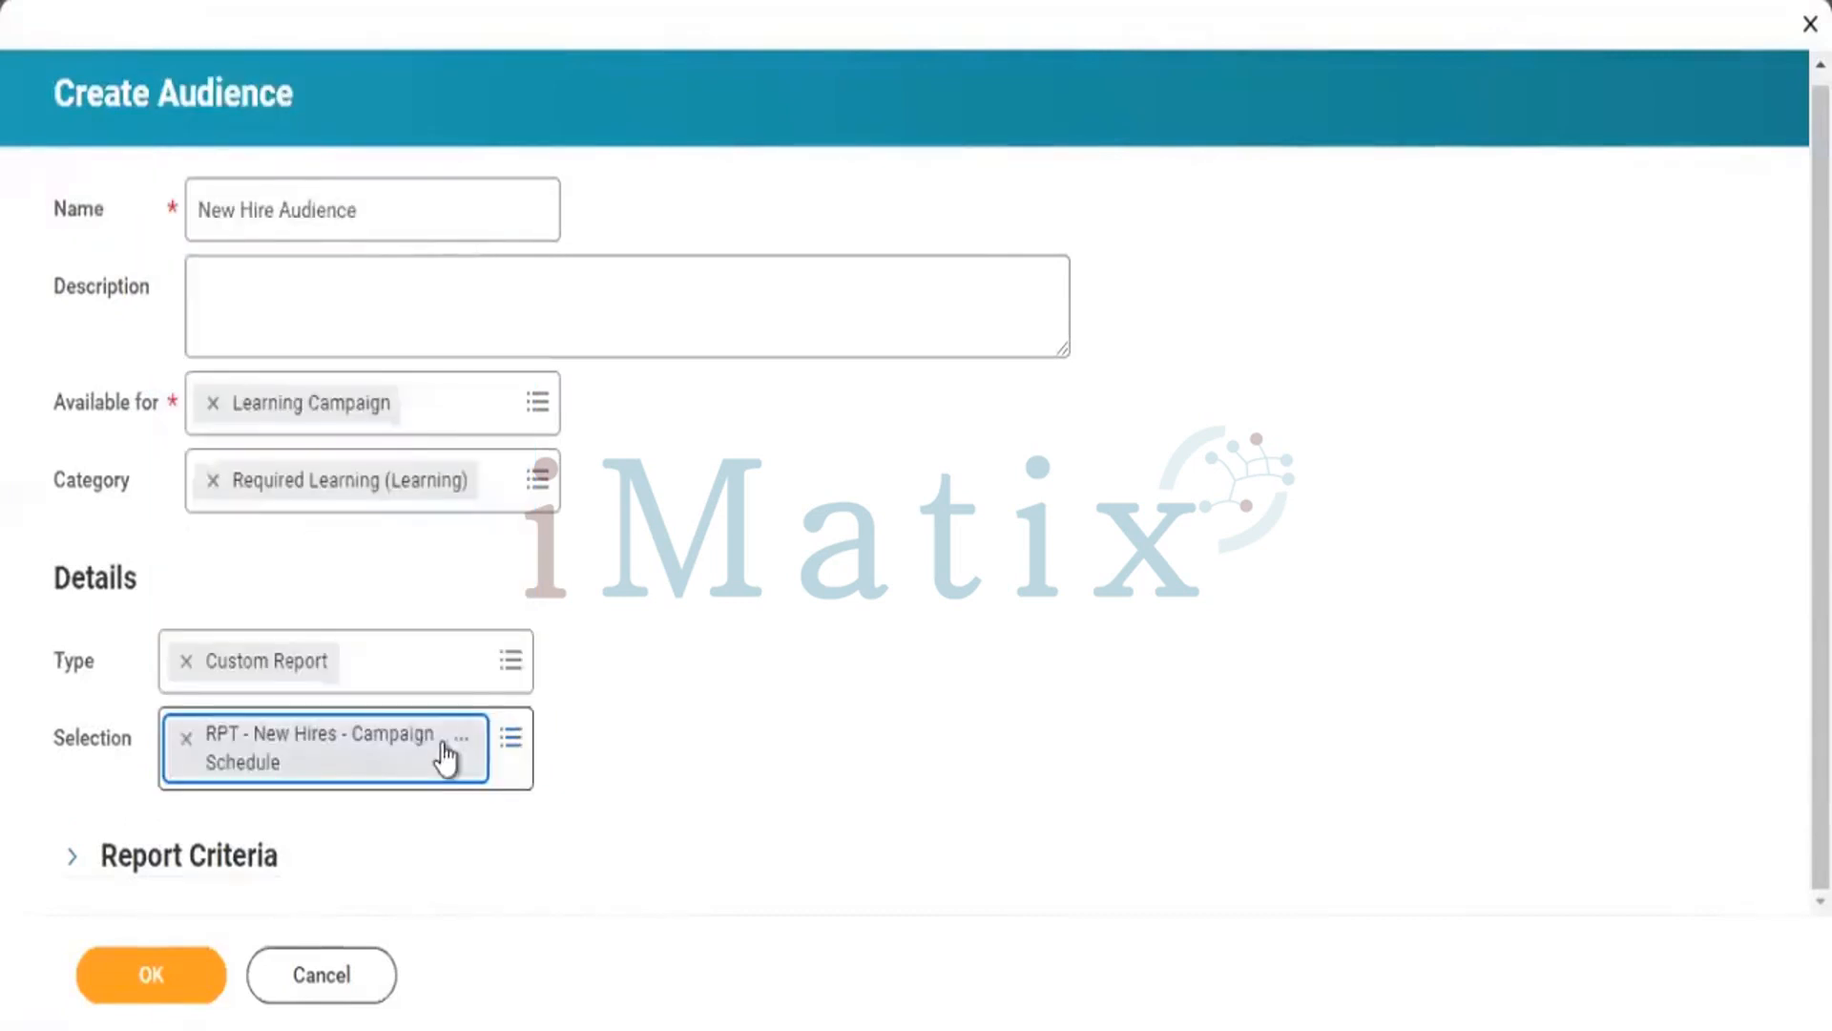
pyautogui.click(835, 590)
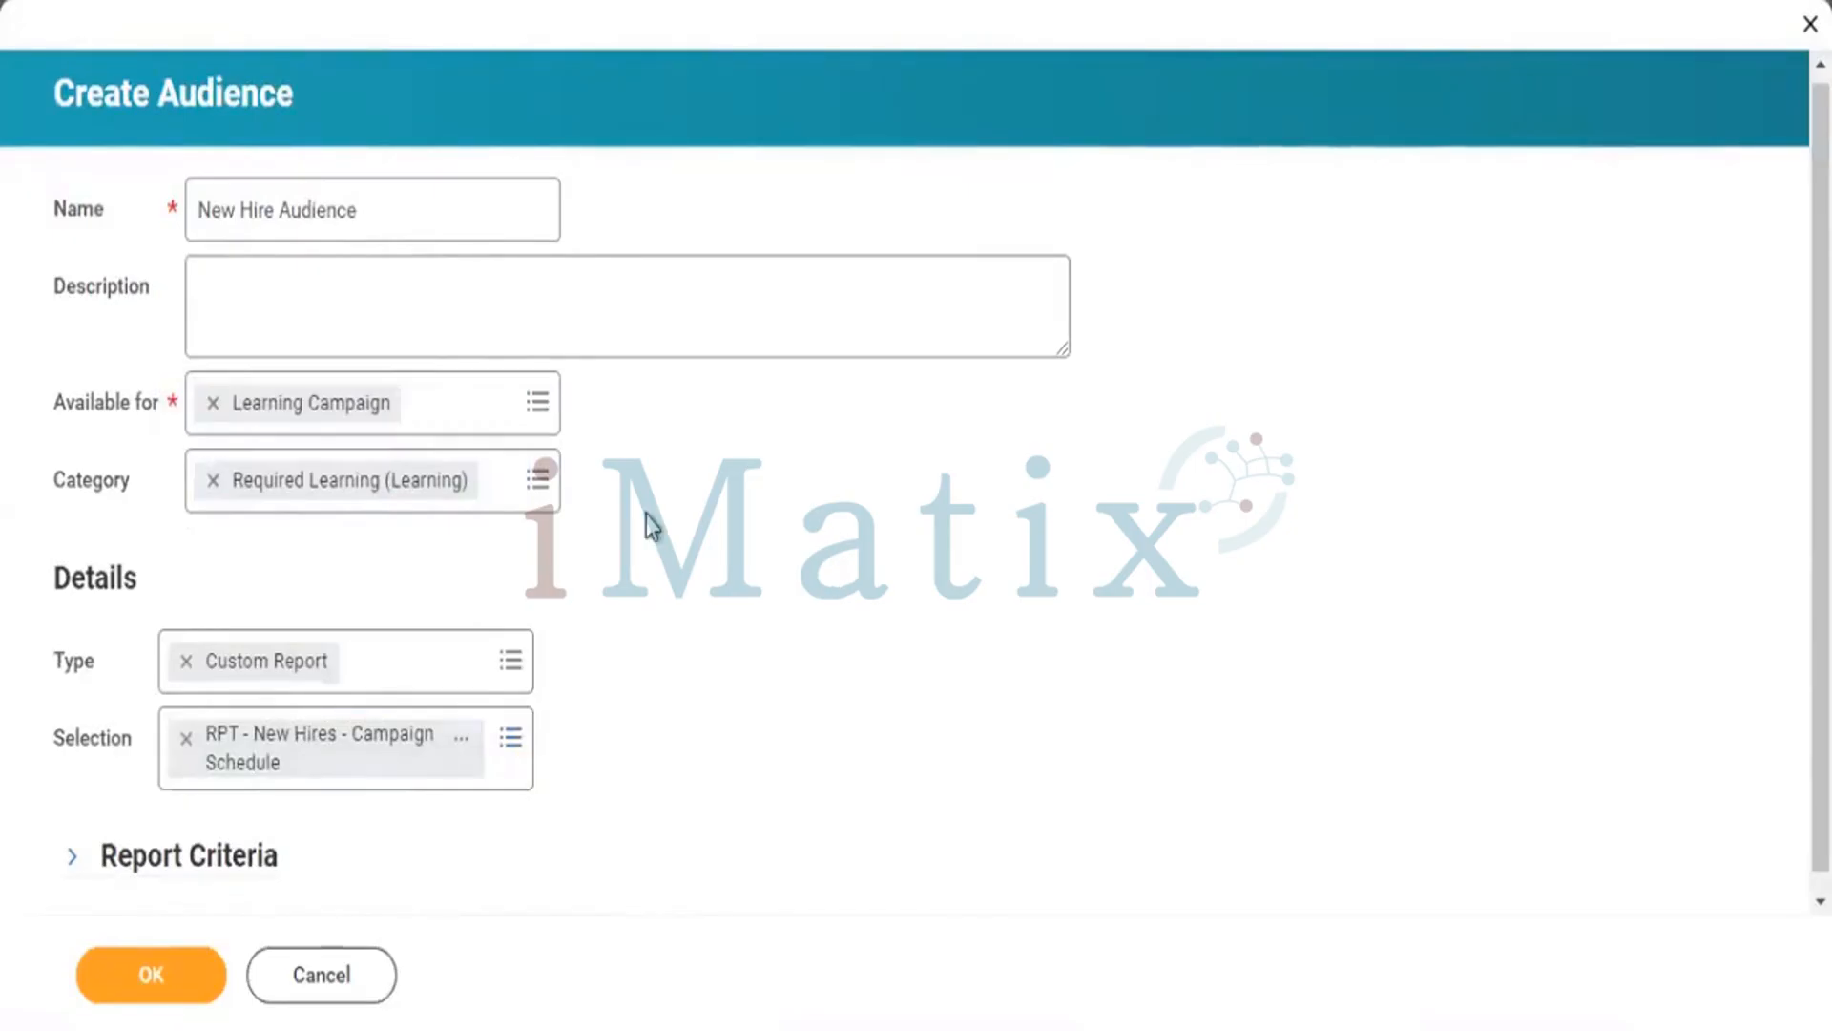
# - Browse the campaign types the audience can be available for, adding Extended Enterprise Campaign and removing it again
pyautogui.click(484, 417)
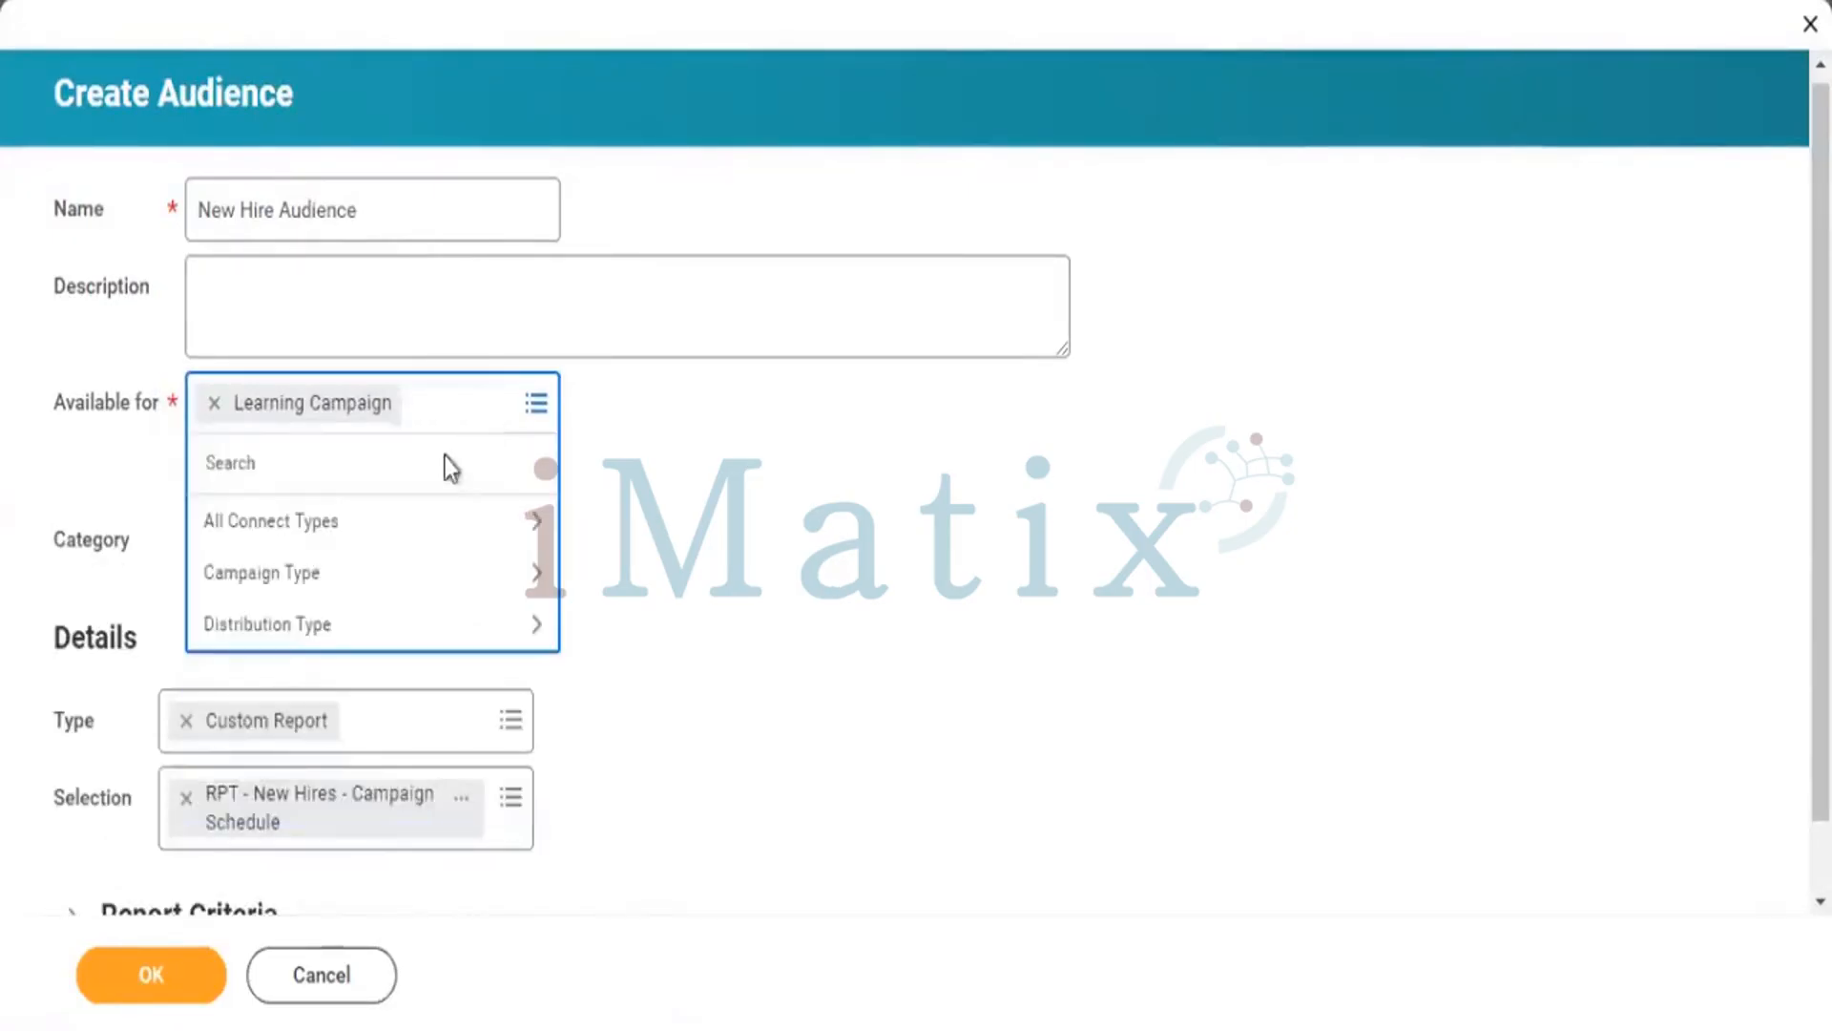
pyautogui.click(394, 573)
pyautogui.click(399, 585)
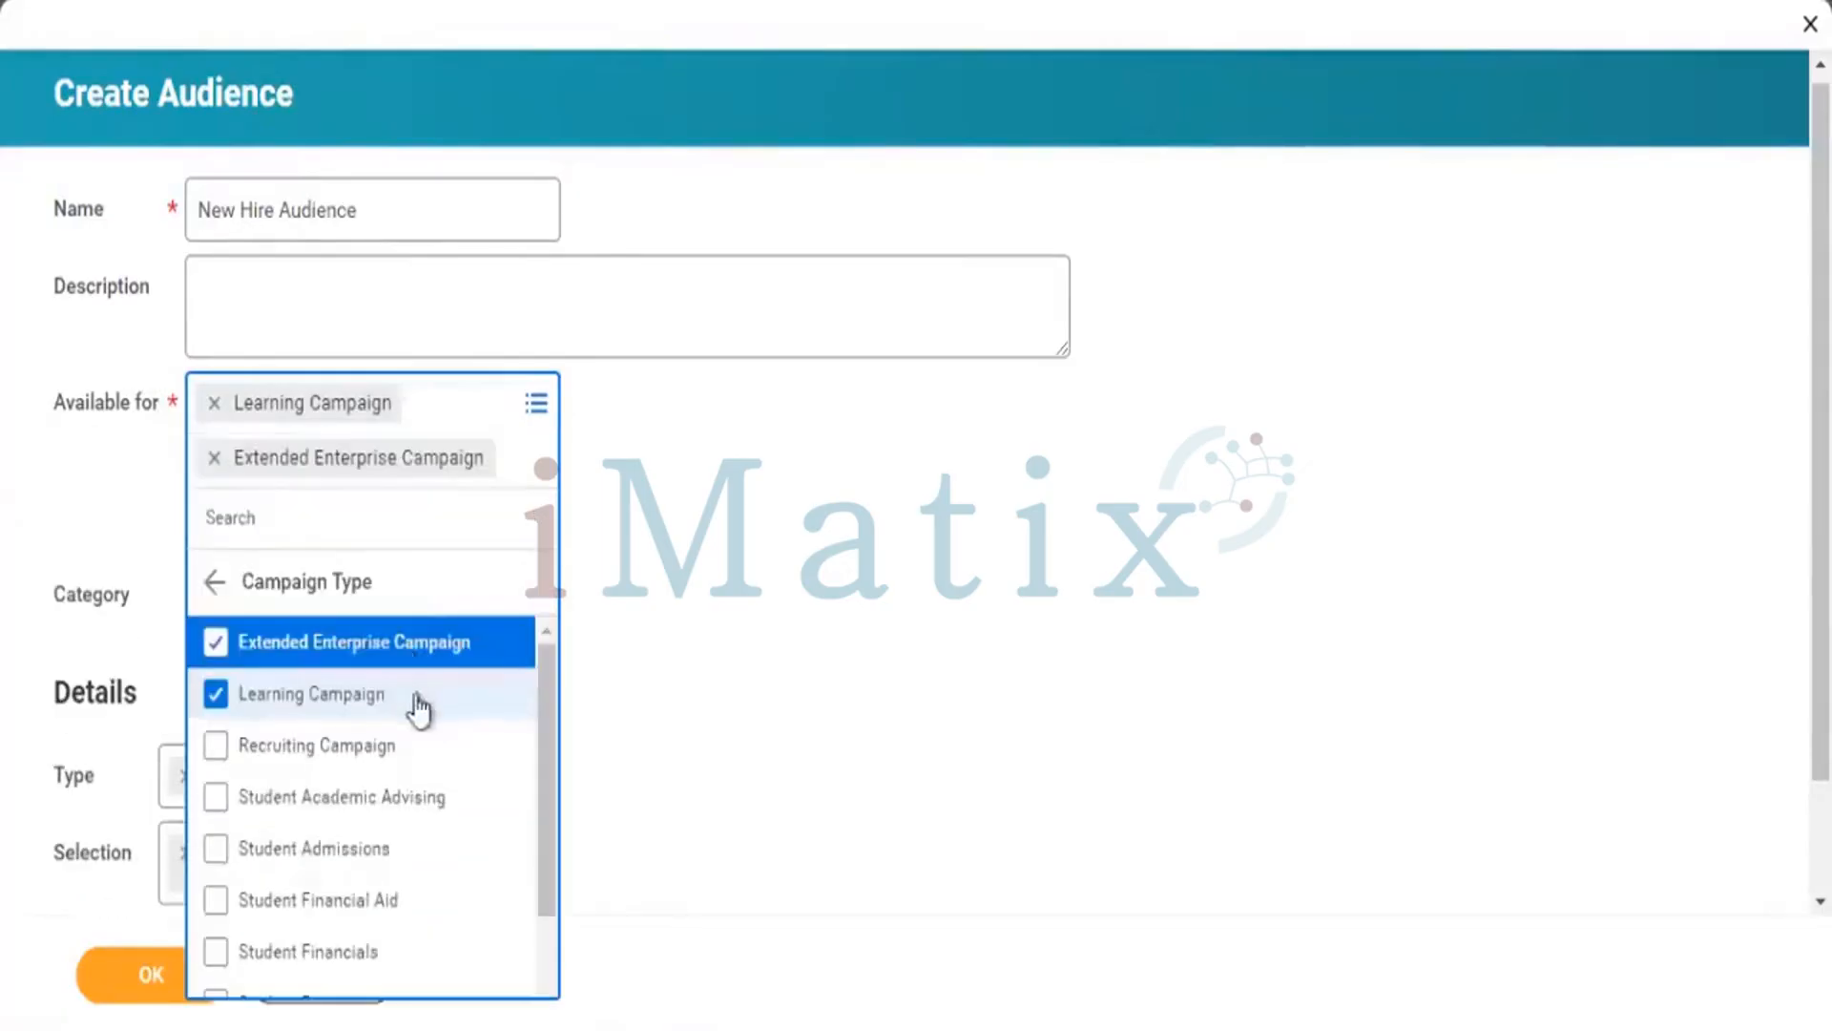
pyautogui.click(360, 655)
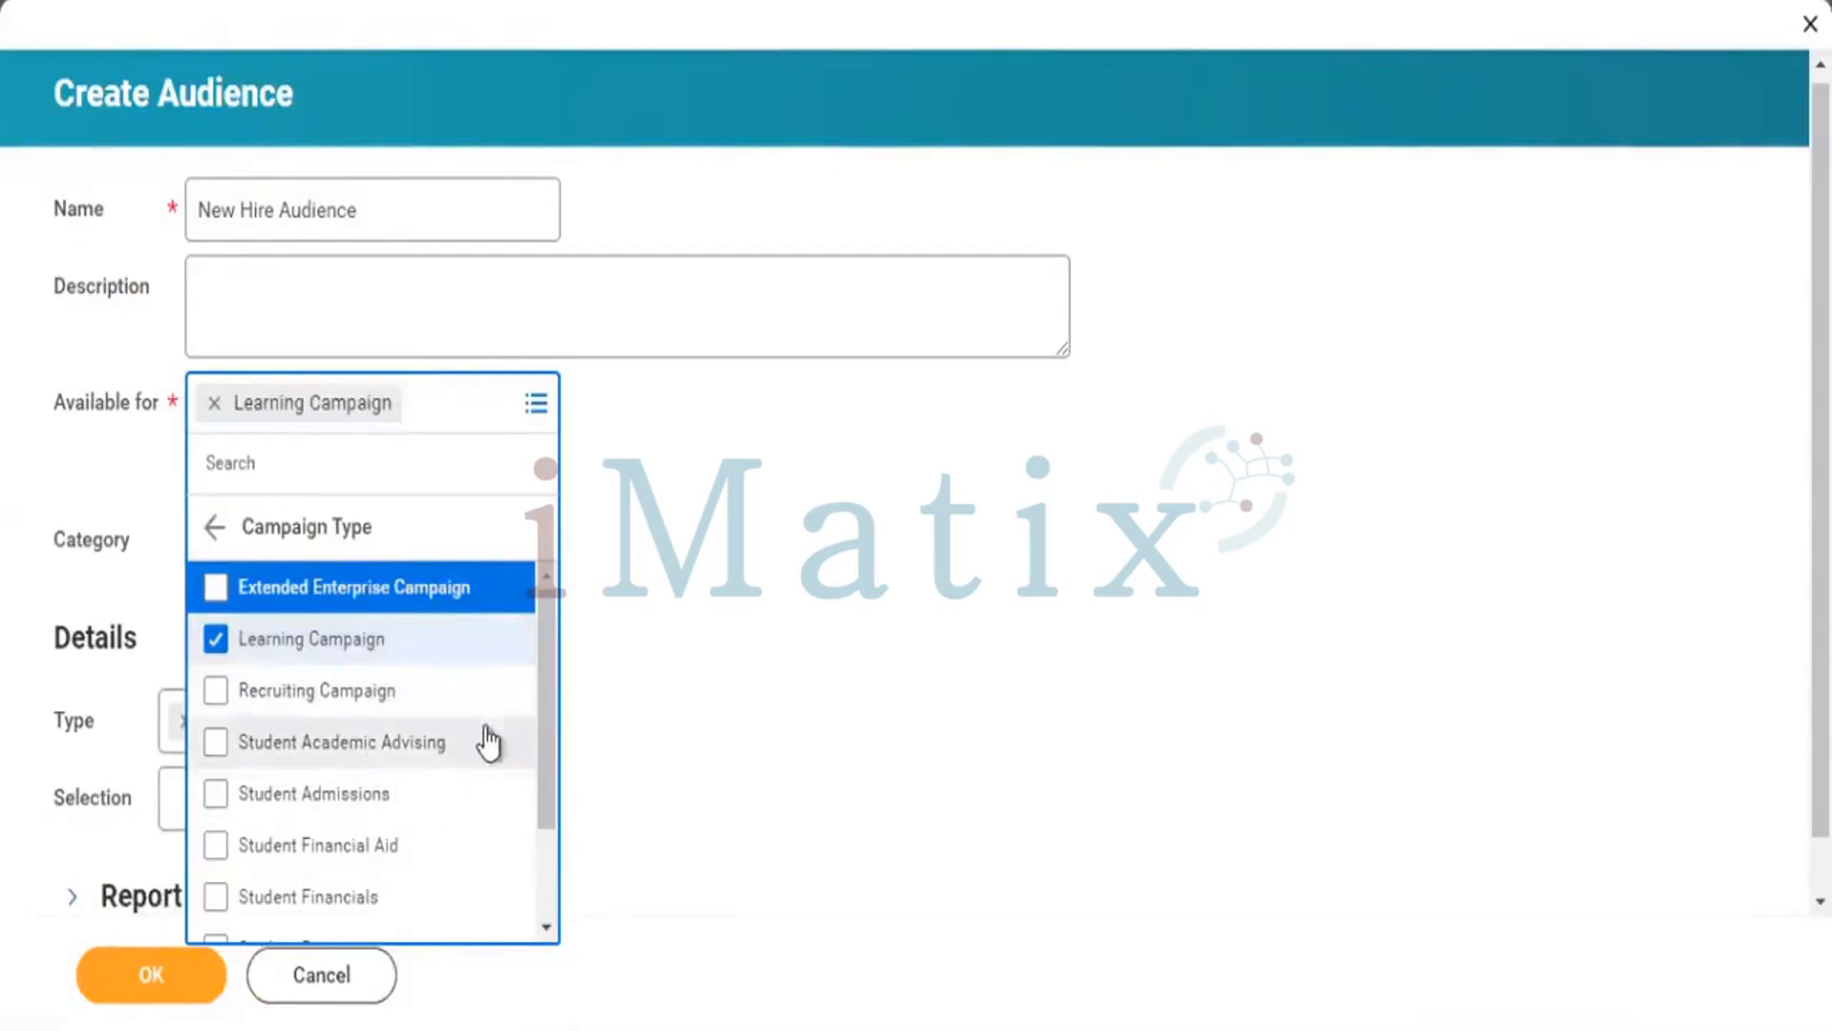
pyautogui.moveTo(554, 683); pyautogui.dragTo(546, 788)
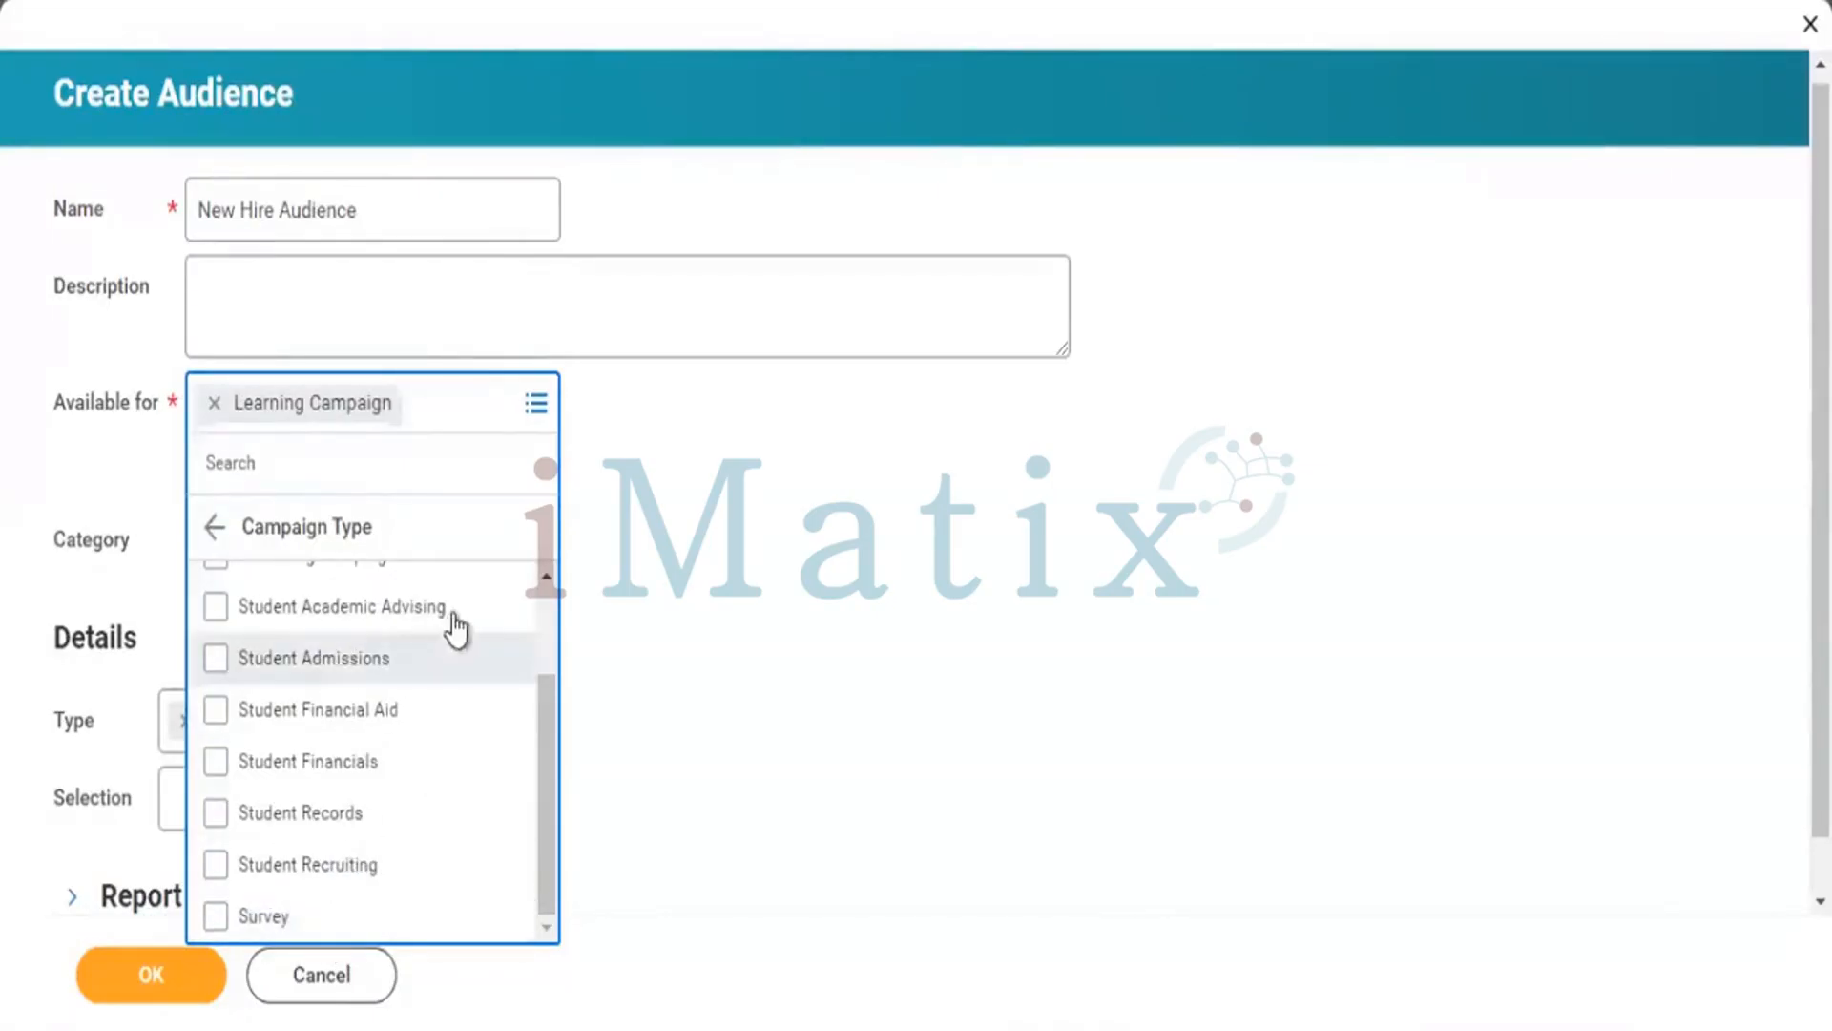
pyautogui.moveTo(542, 733); pyautogui.dragTo(554, 504)
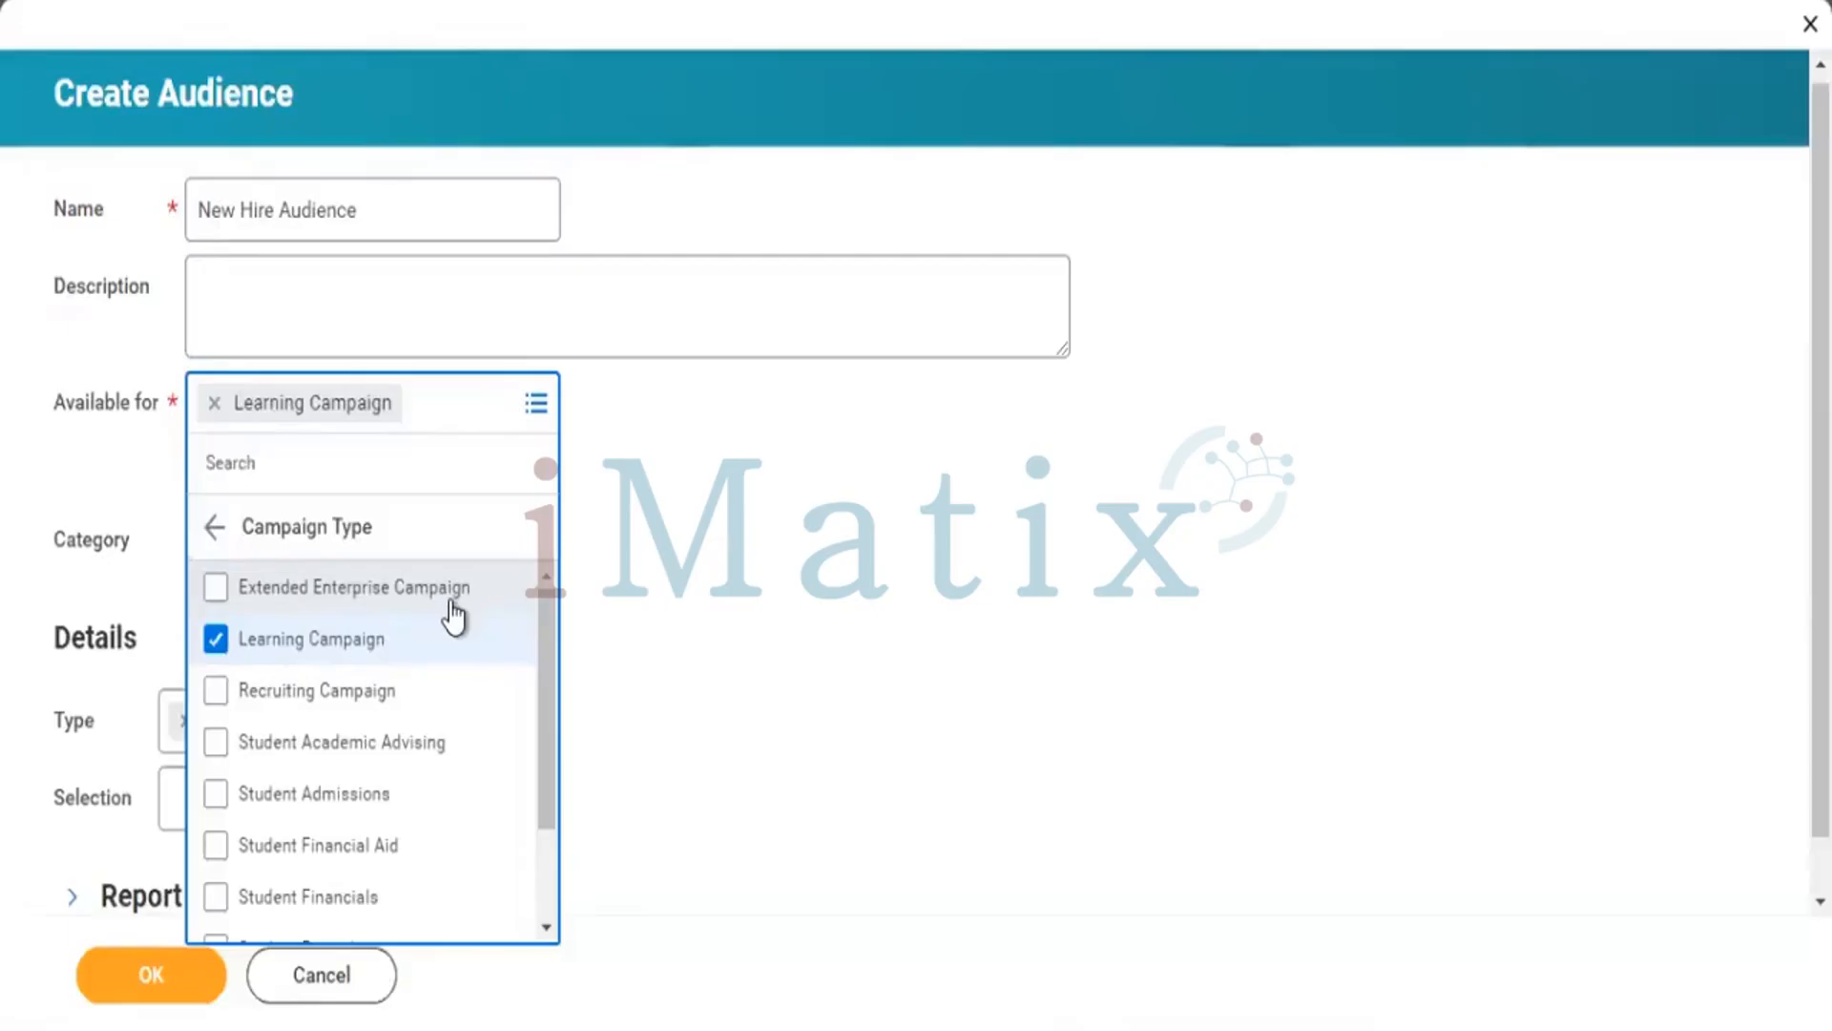
pyautogui.click(964, 506)
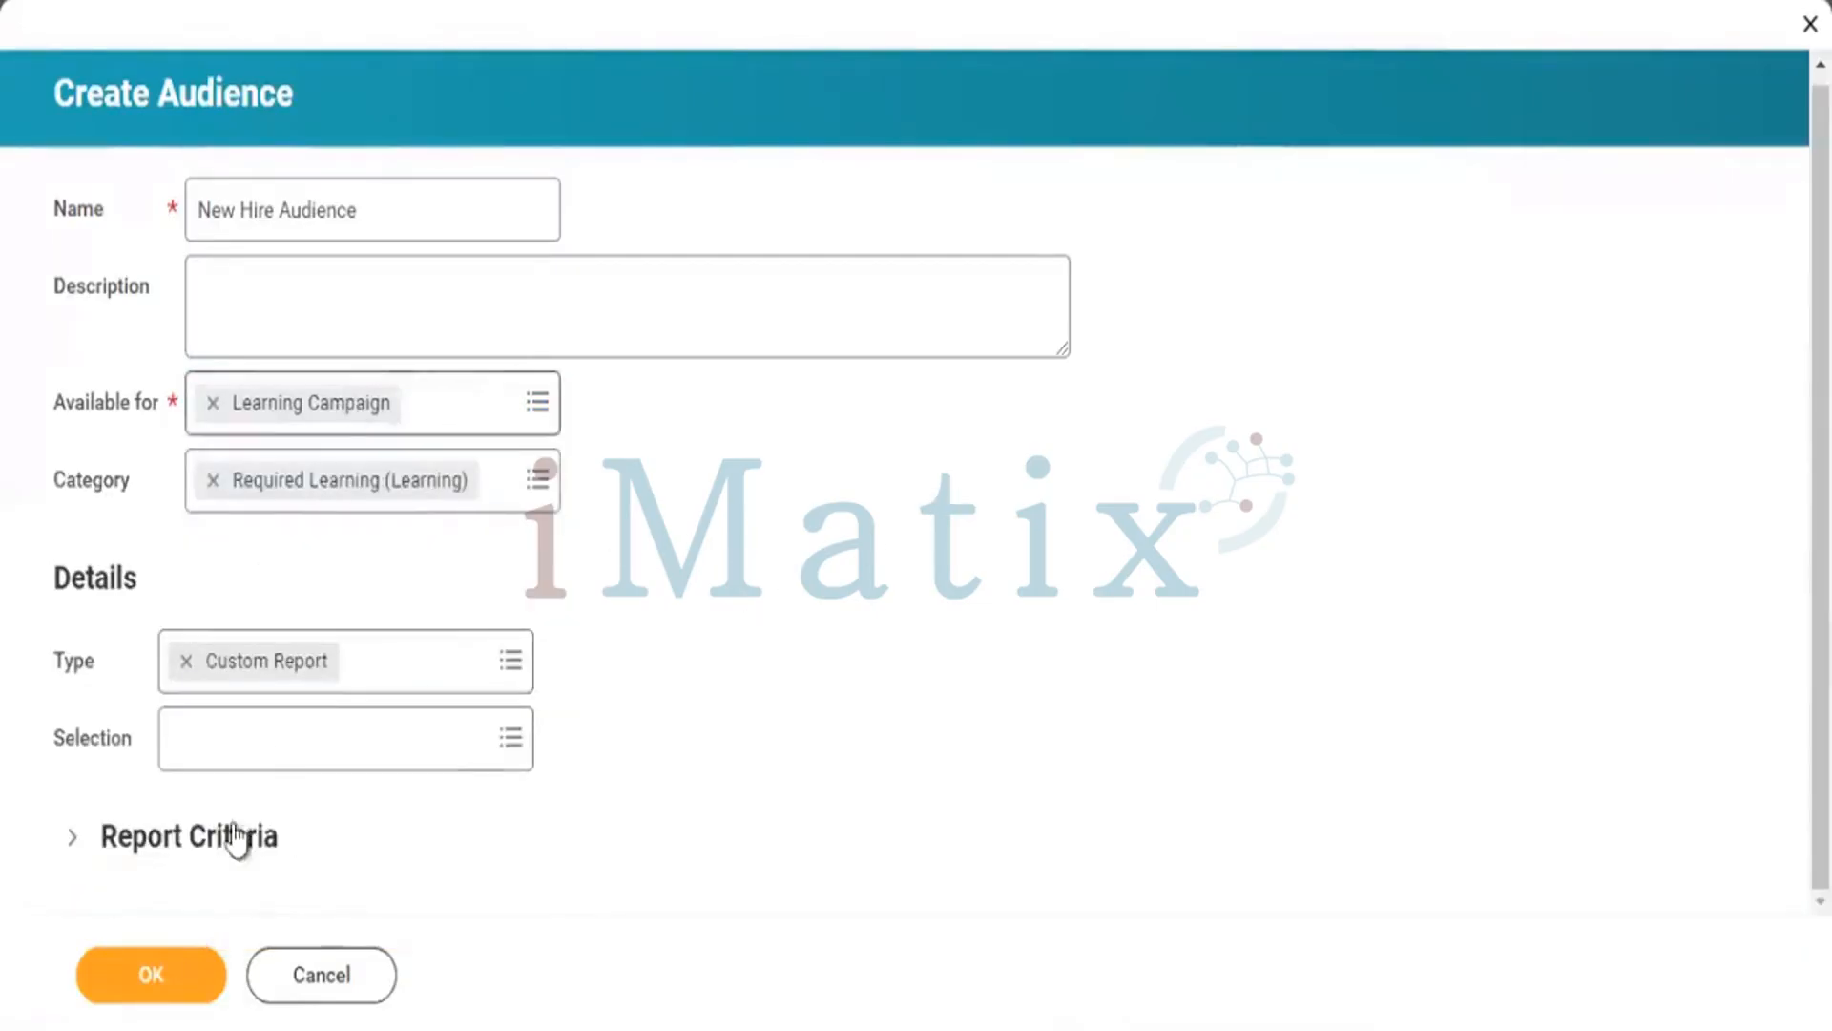
# - Try to save the audience and read the details of the reported error and alert
pyautogui.click(158, 974)
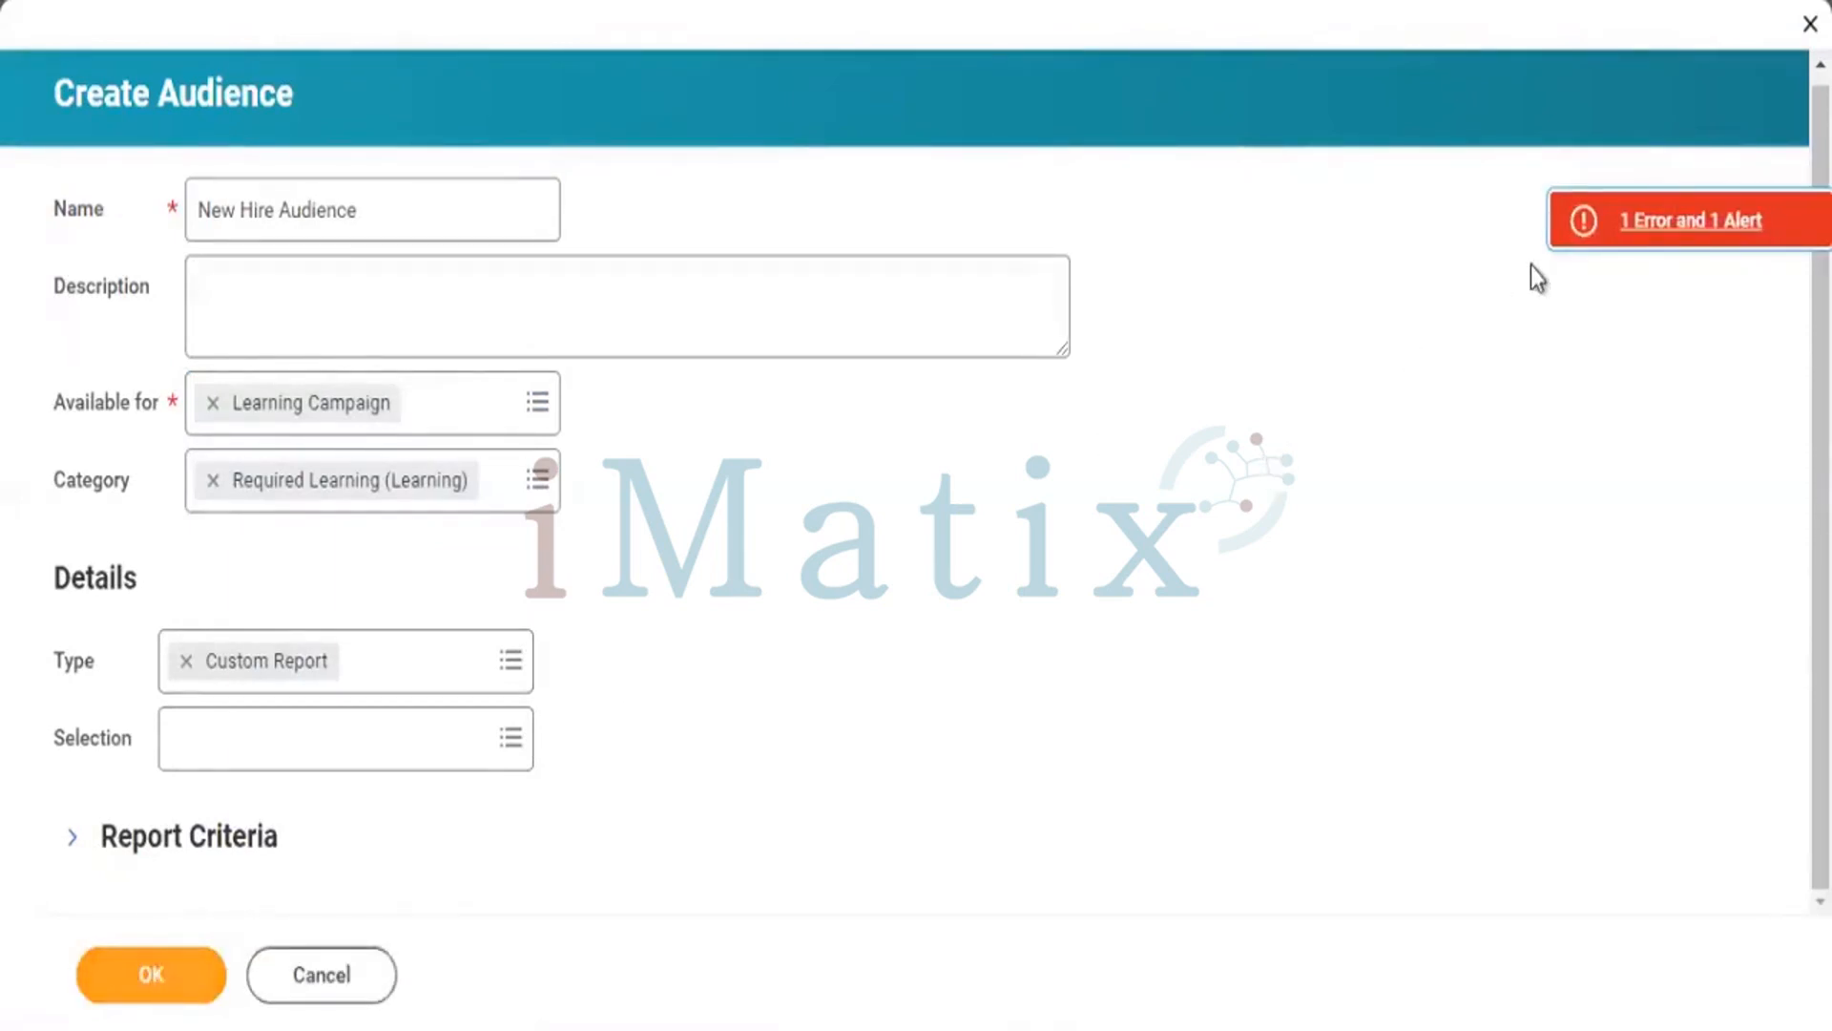
pyautogui.click(1641, 240)
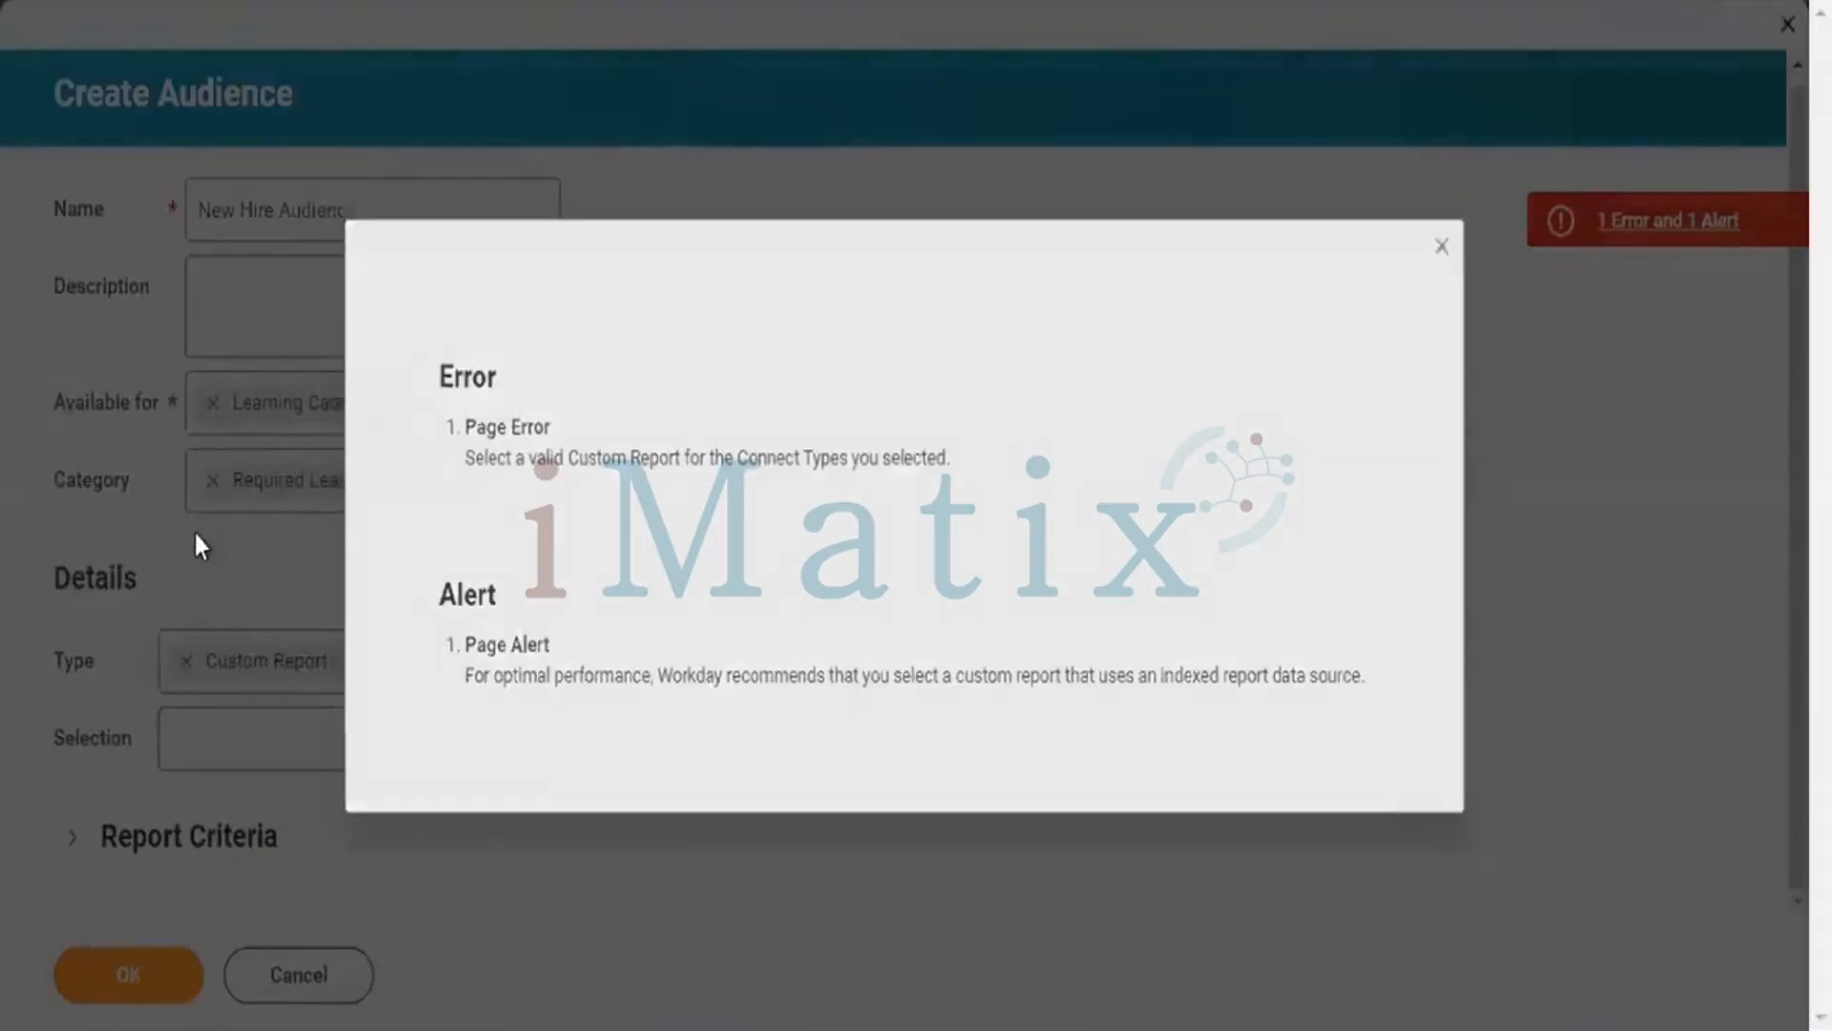
pyautogui.click(193, 540)
# - Search the custom reports for "new hire" and select New Hire Letter as the audience's report
pyautogui.click(296, 743)
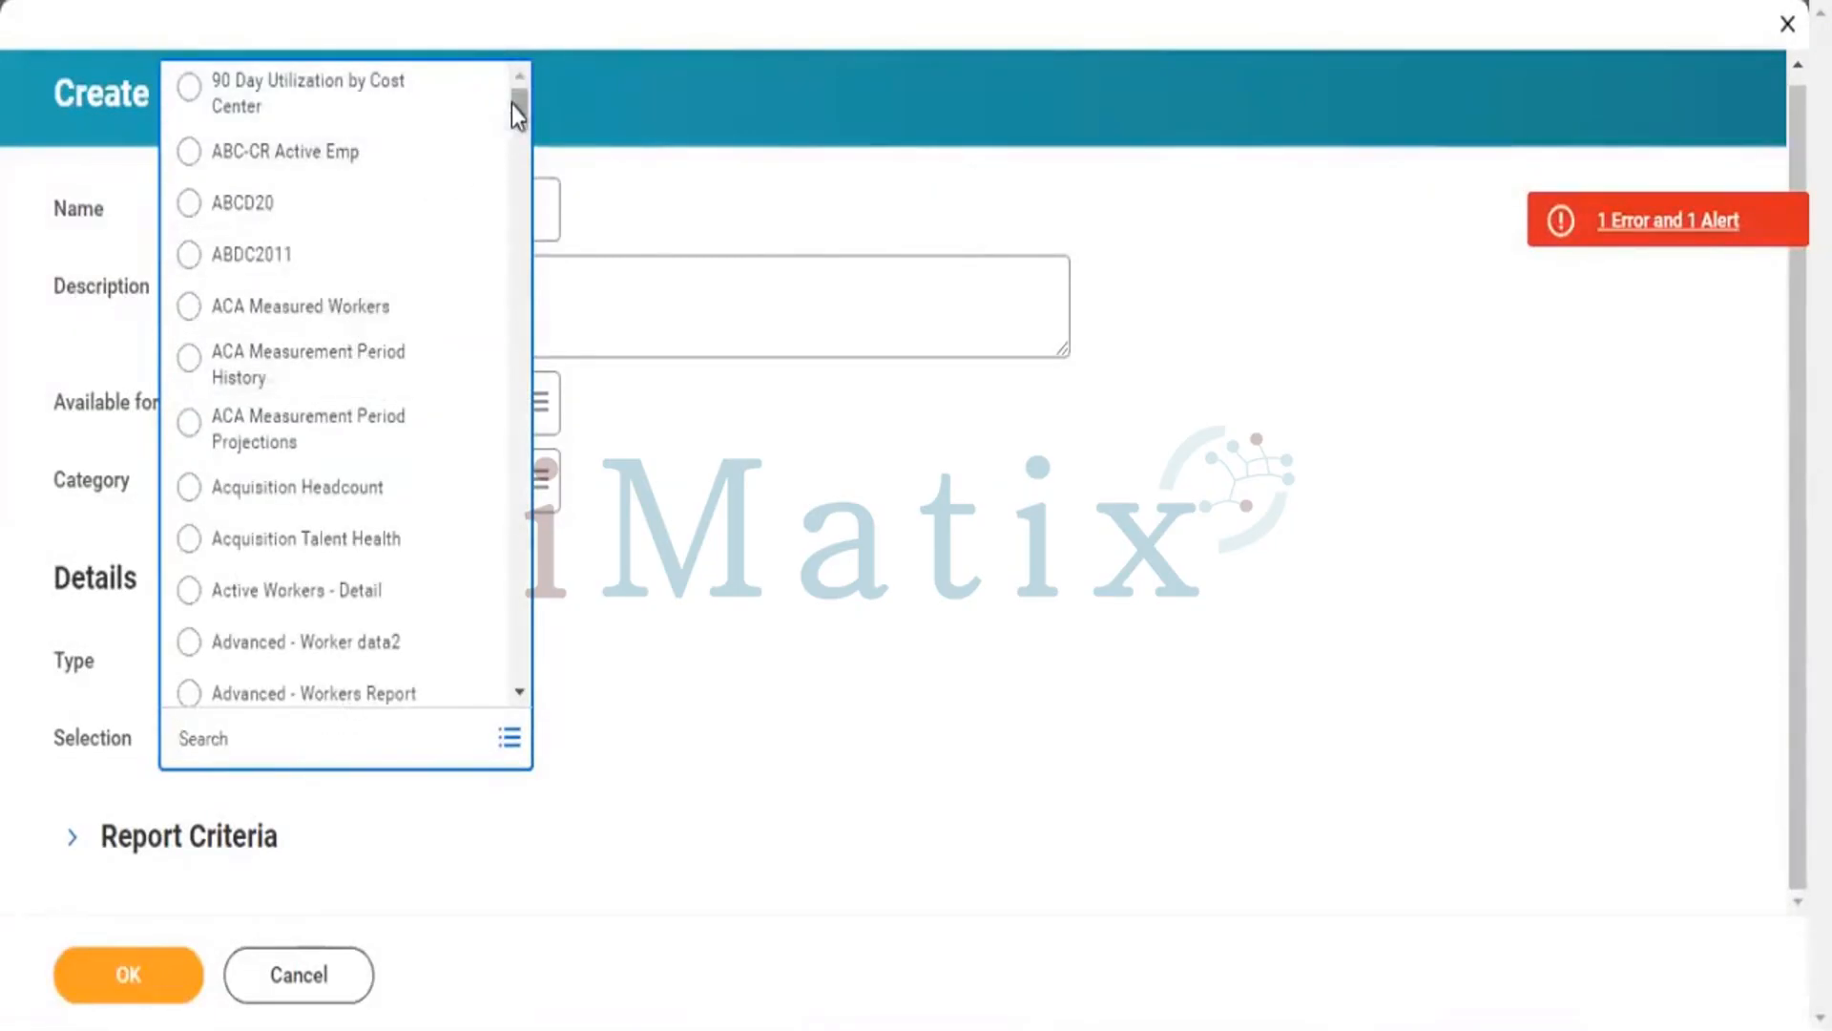
pyautogui.moveTo(517, 111); pyautogui.dragTo(496, 355)
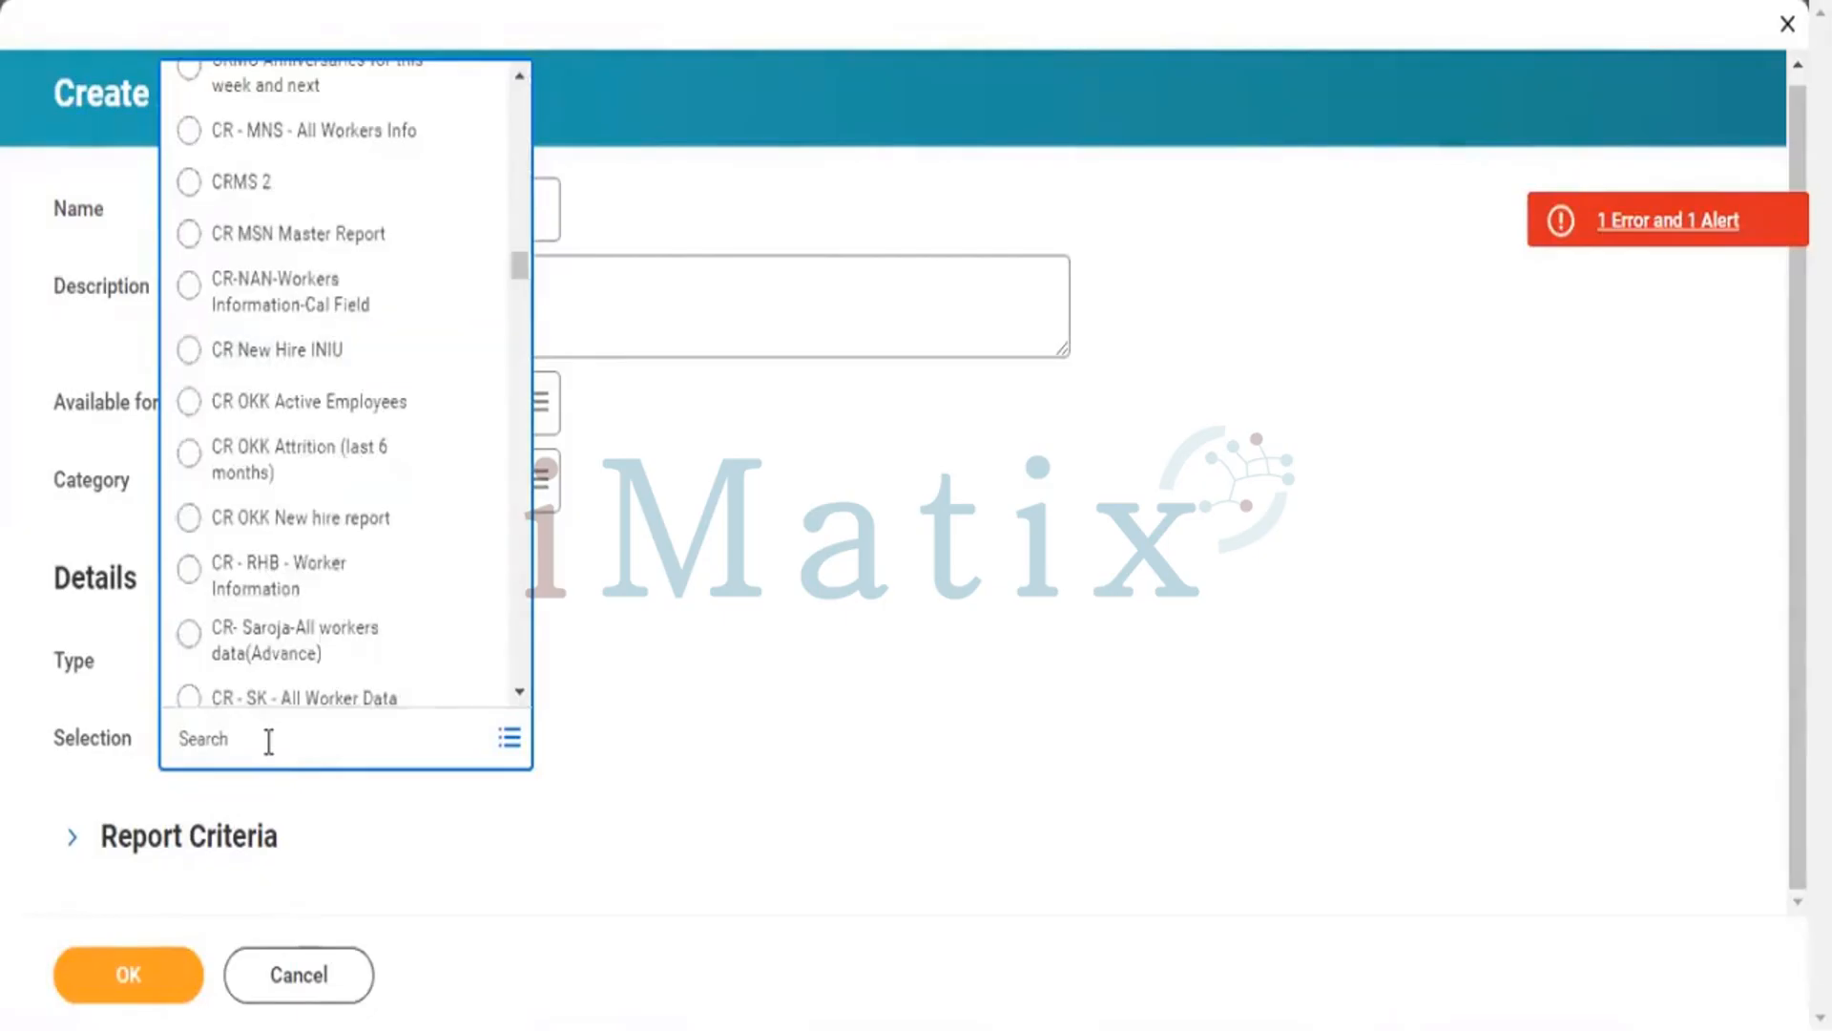
pyautogui.write('new hire')
pyautogui.press('Return')
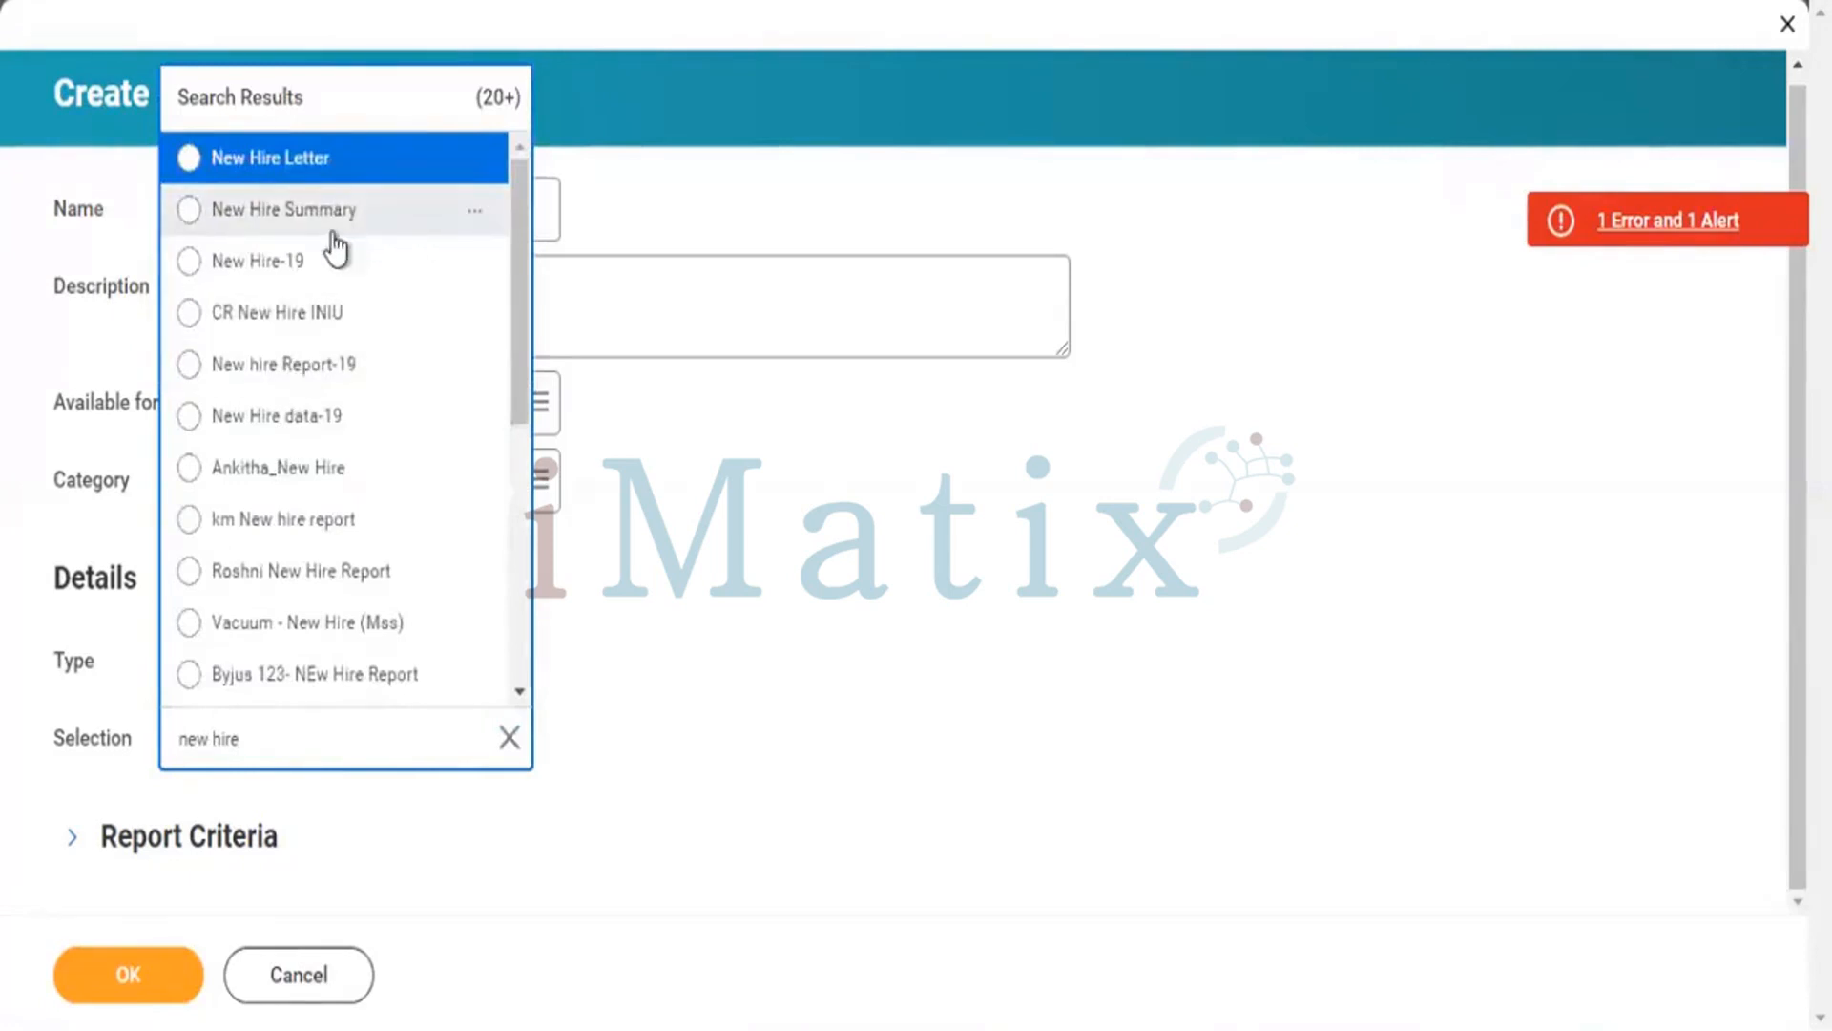
pyautogui.click(325, 154)
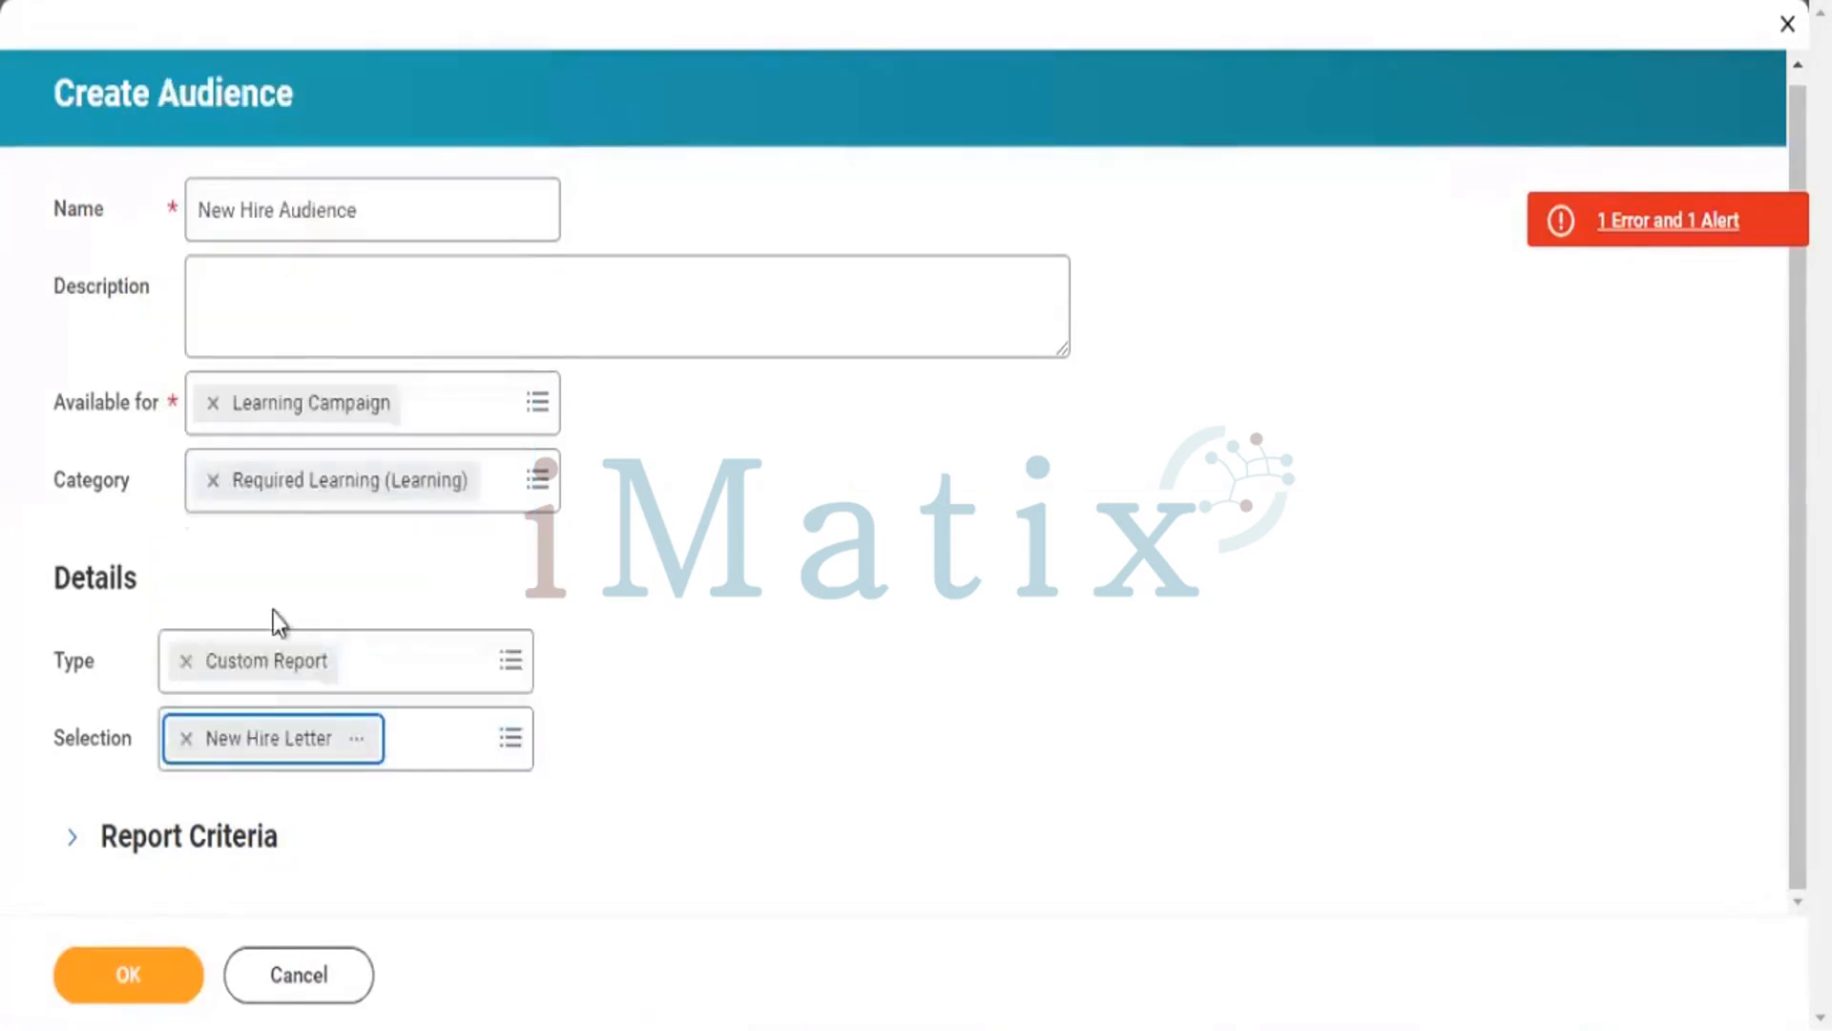
# - Try to save the audience again, read the error details, and examine the report criteria and the value options for Worker
pyautogui.click(127, 971)
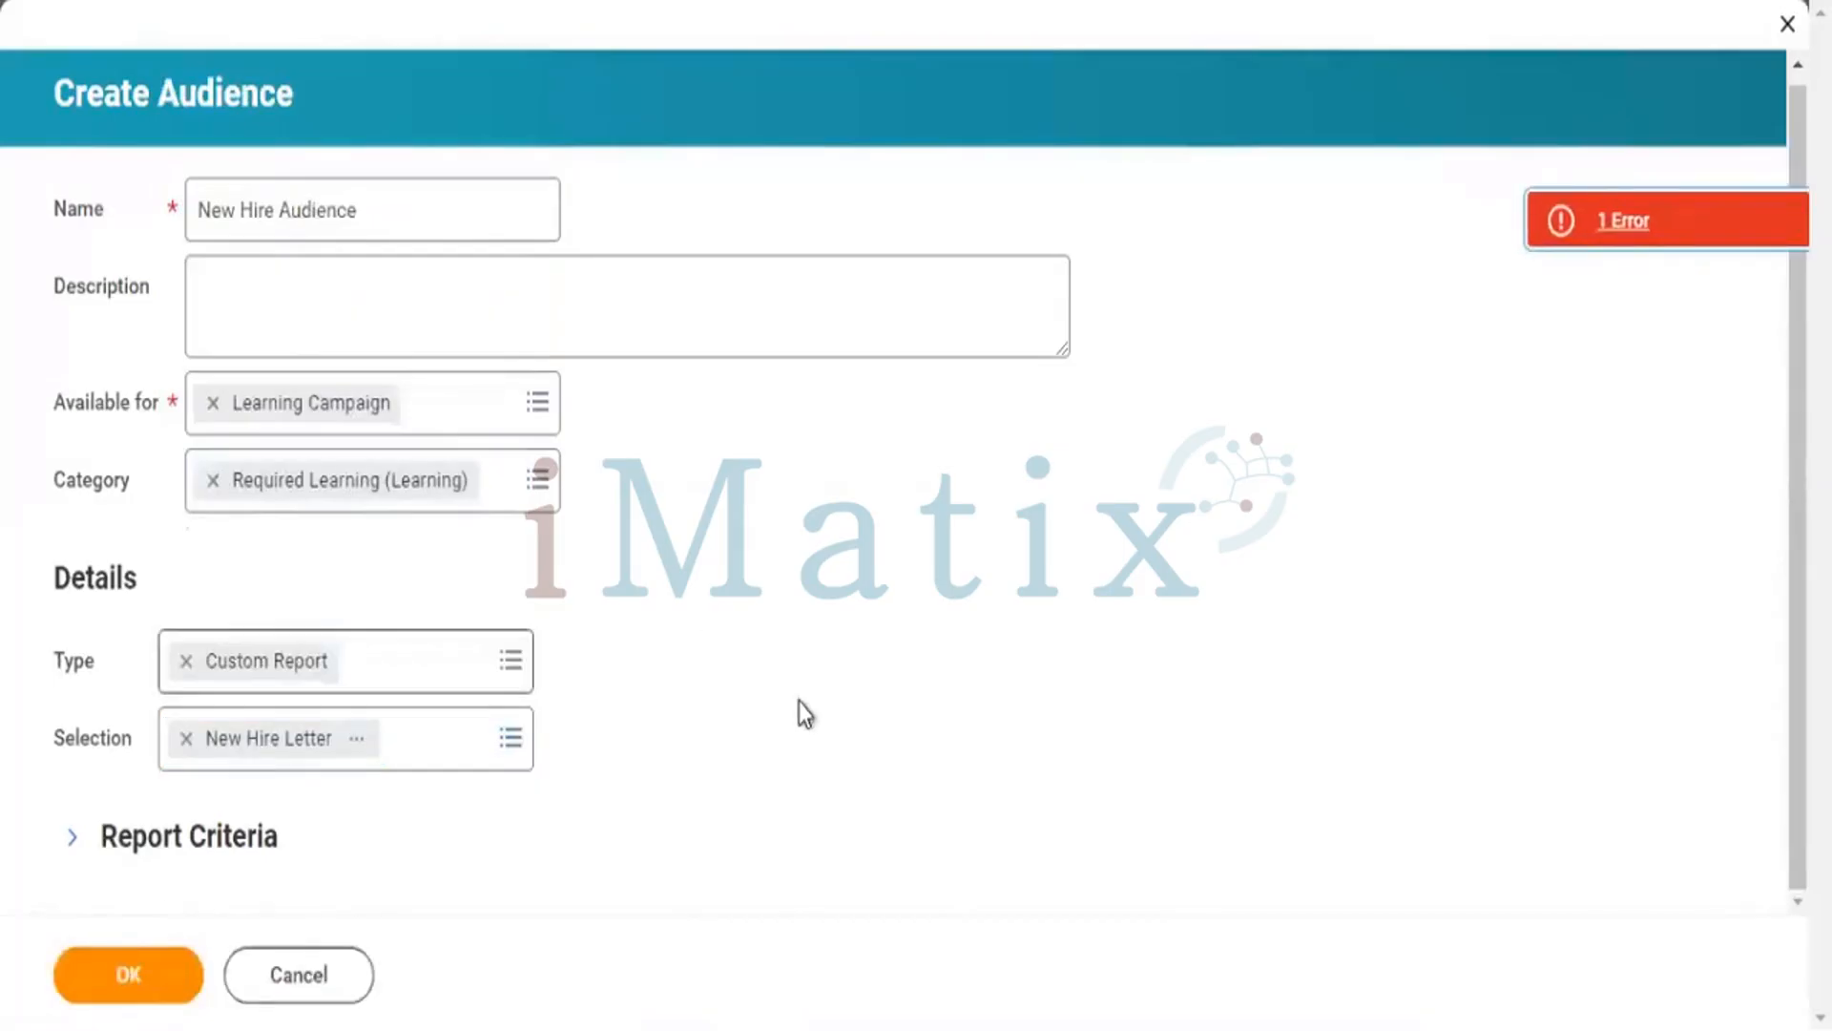
pyautogui.click(1612, 218)
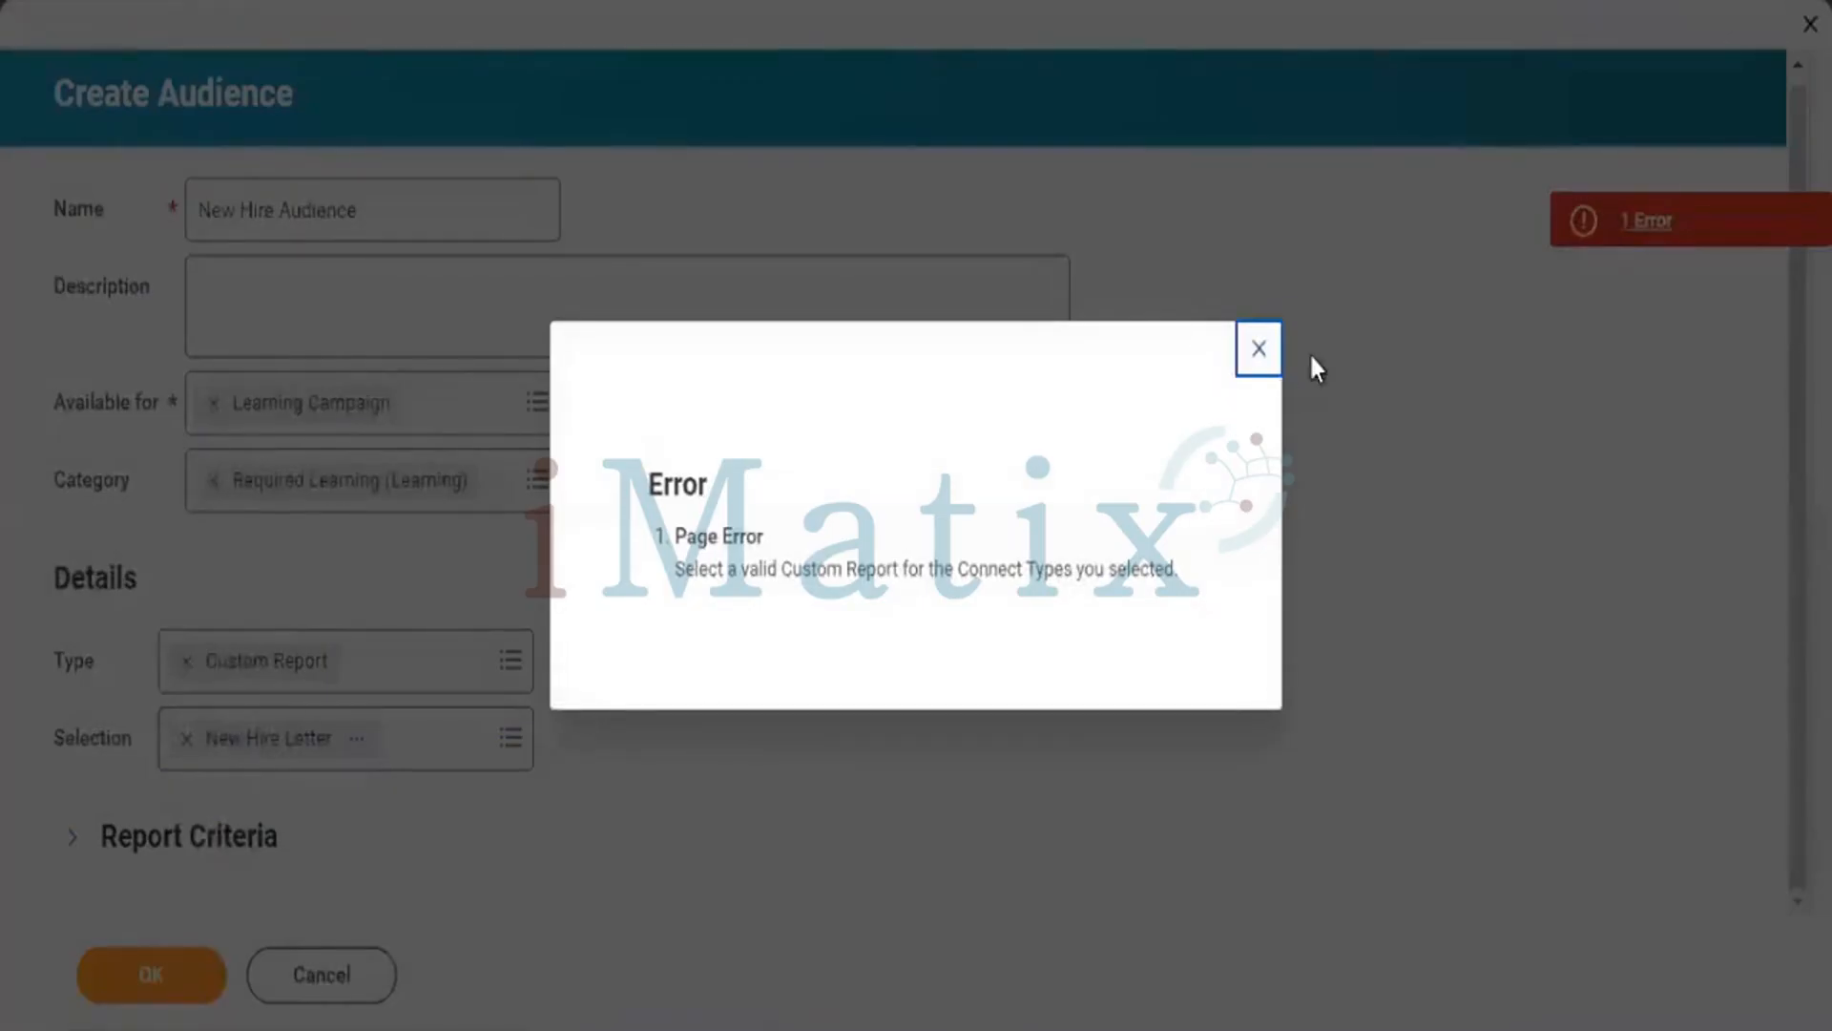
pyautogui.click(1259, 349)
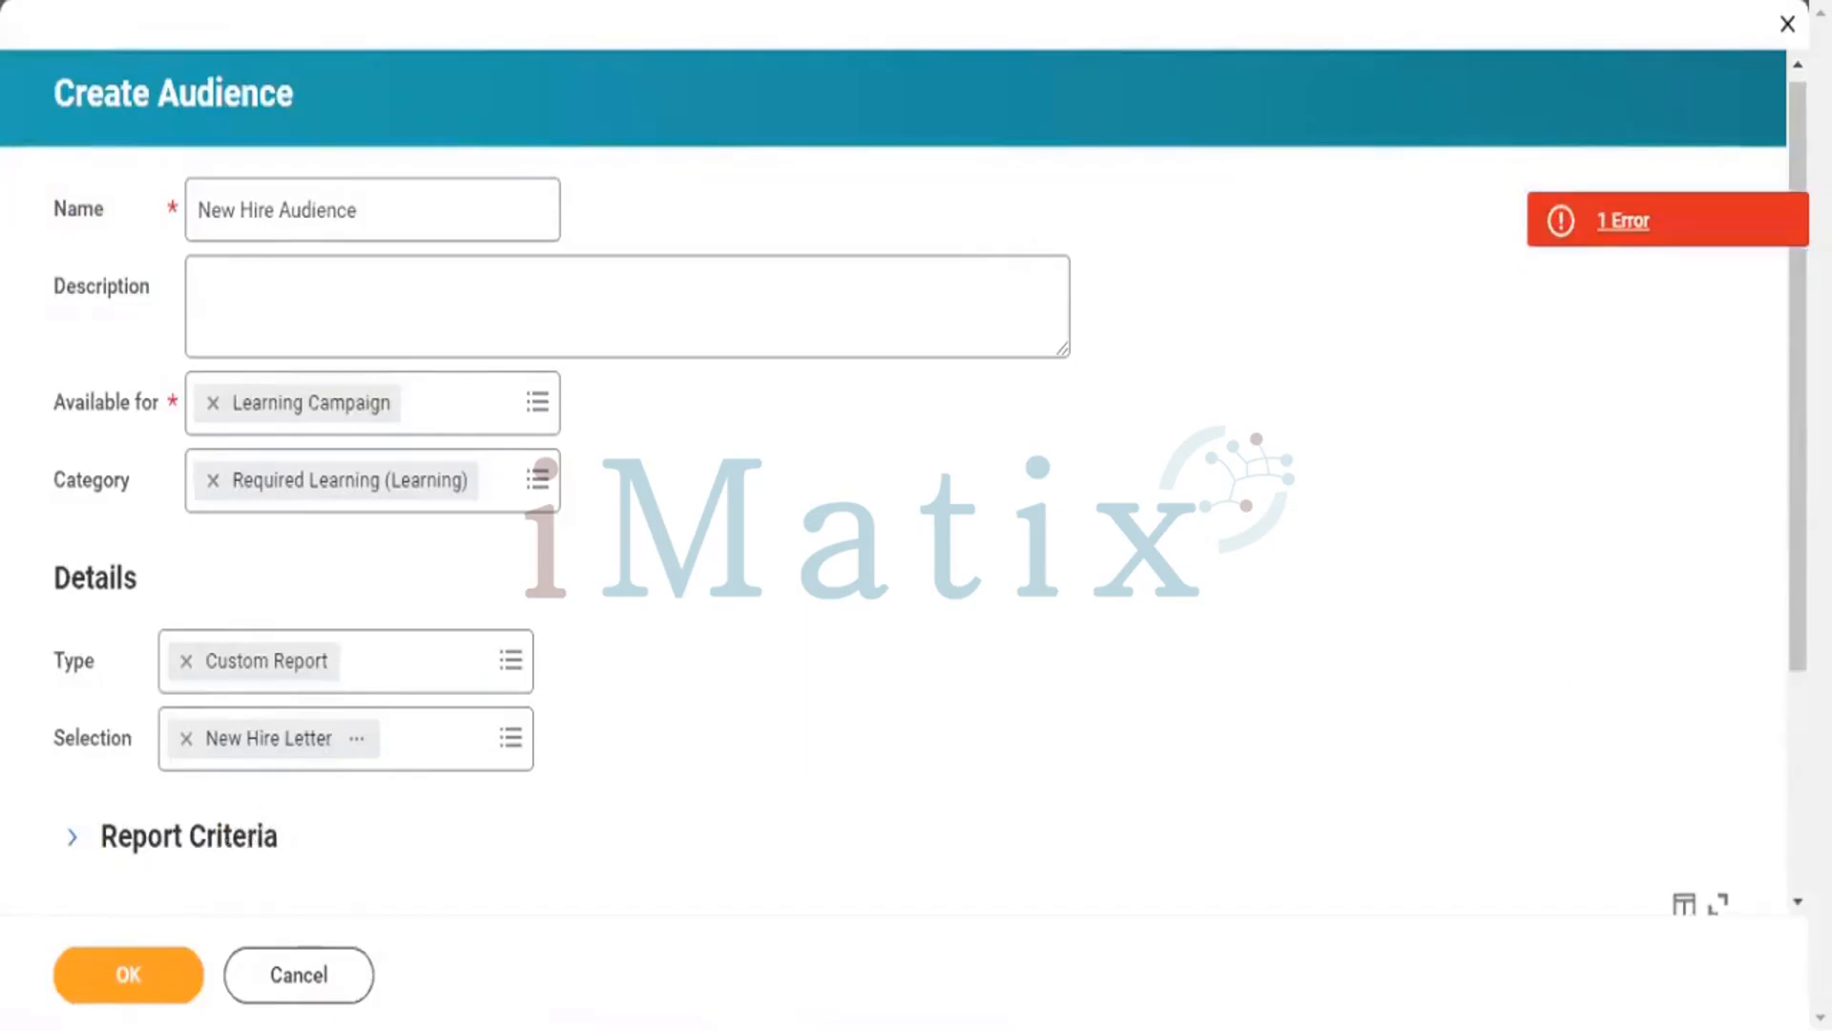
pyautogui.moveTo(1798, 496); pyautogui.dragTo(1797, 715)
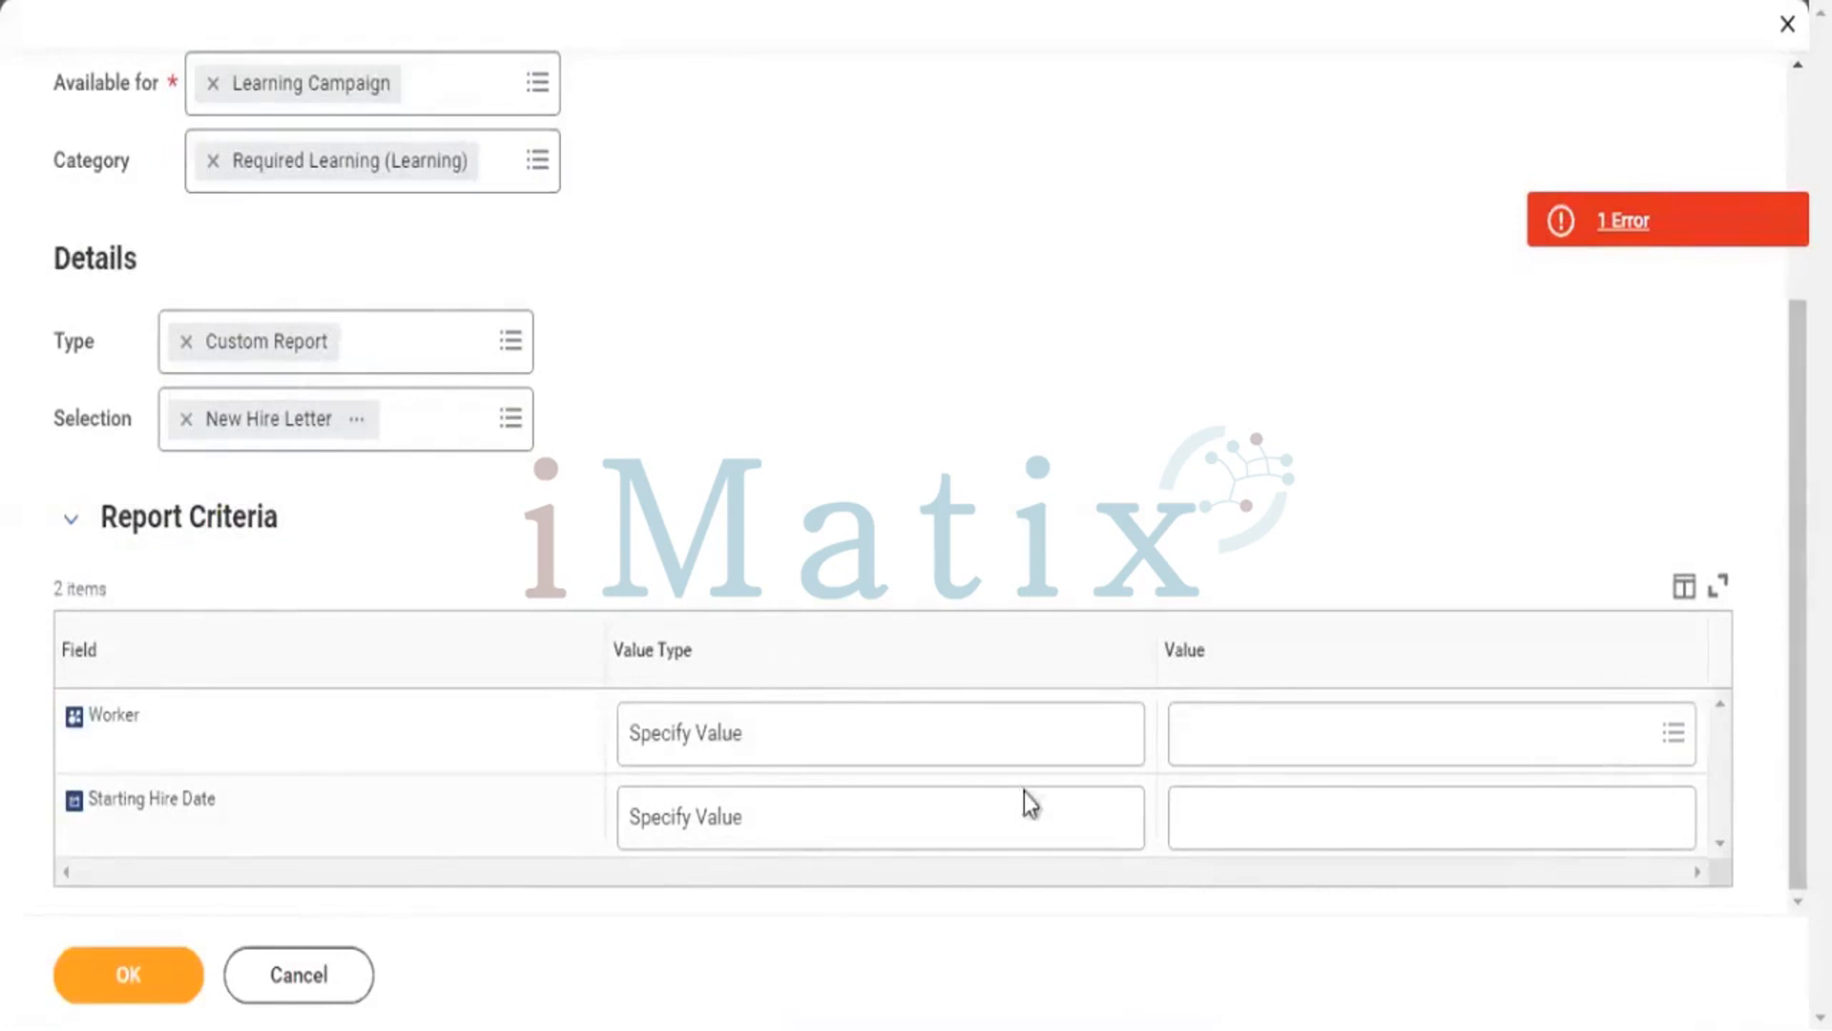
pyautogui.click(1242, 754)
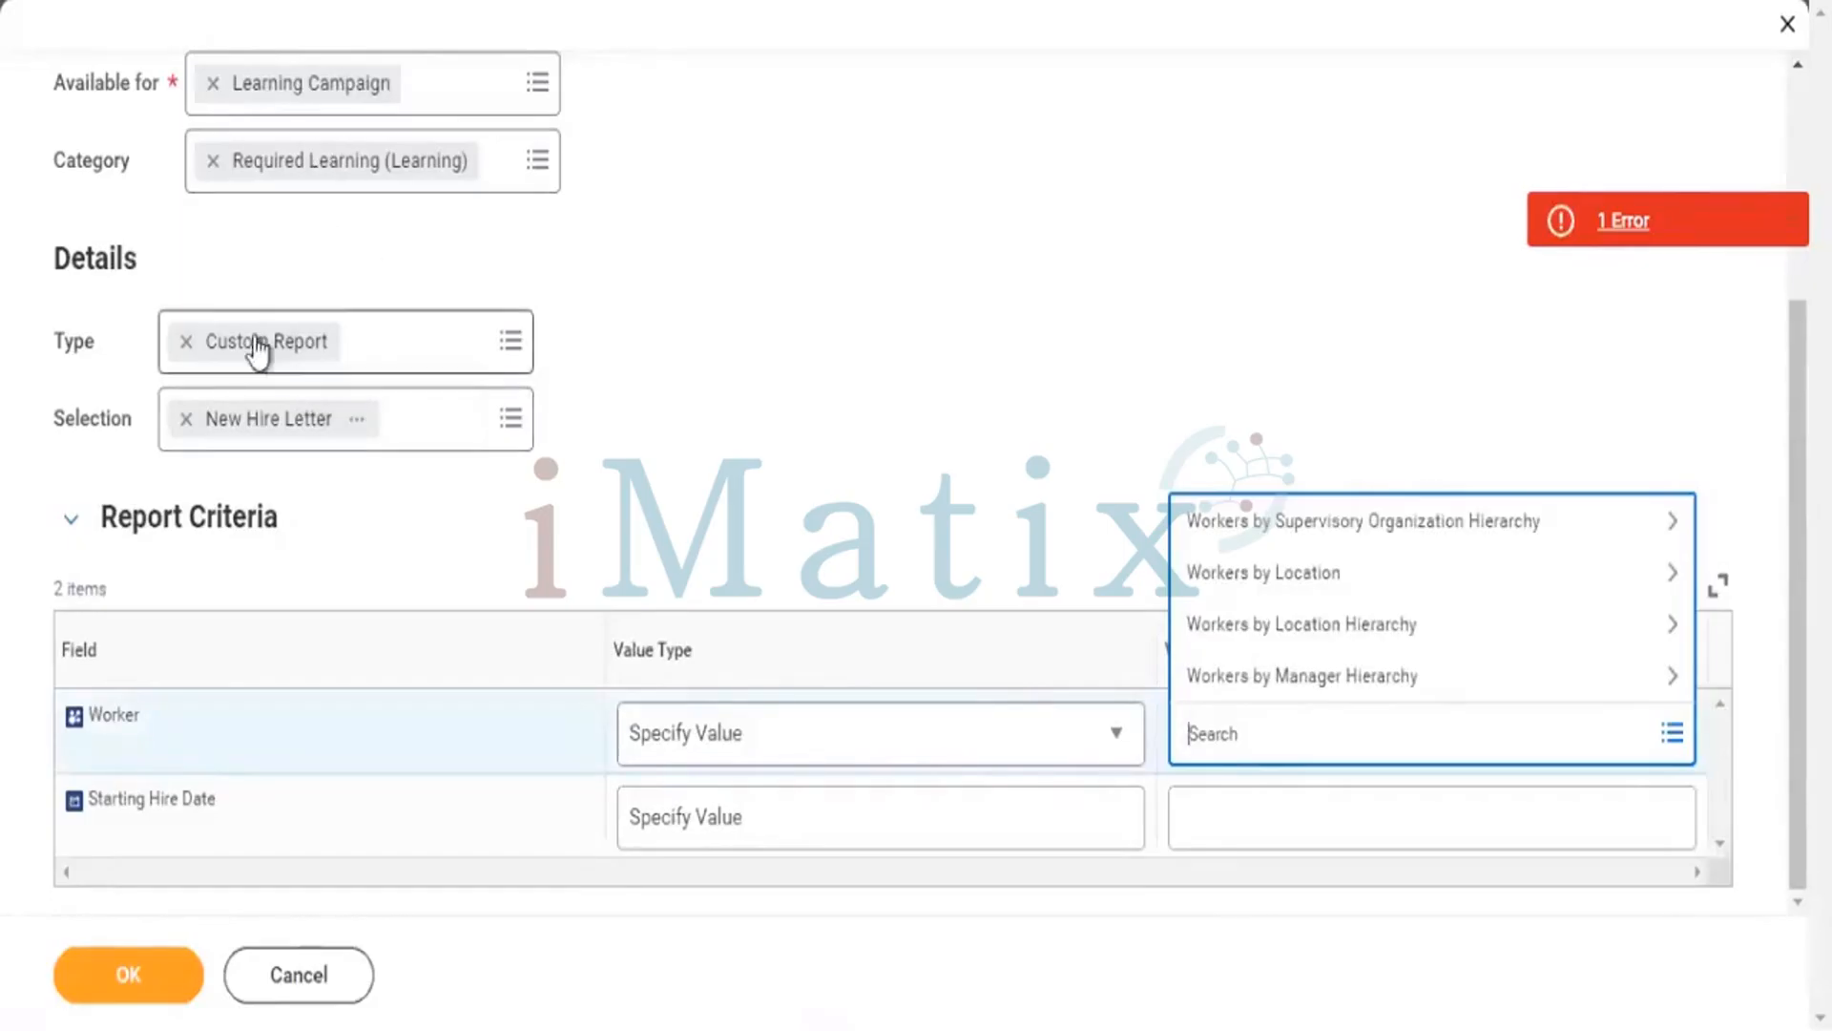
# - Replace the New Hire Letter selection with "RPT - New Hires - Campaign Schedule", copying the name from the report's definition
pyautogui.click(188, 420)
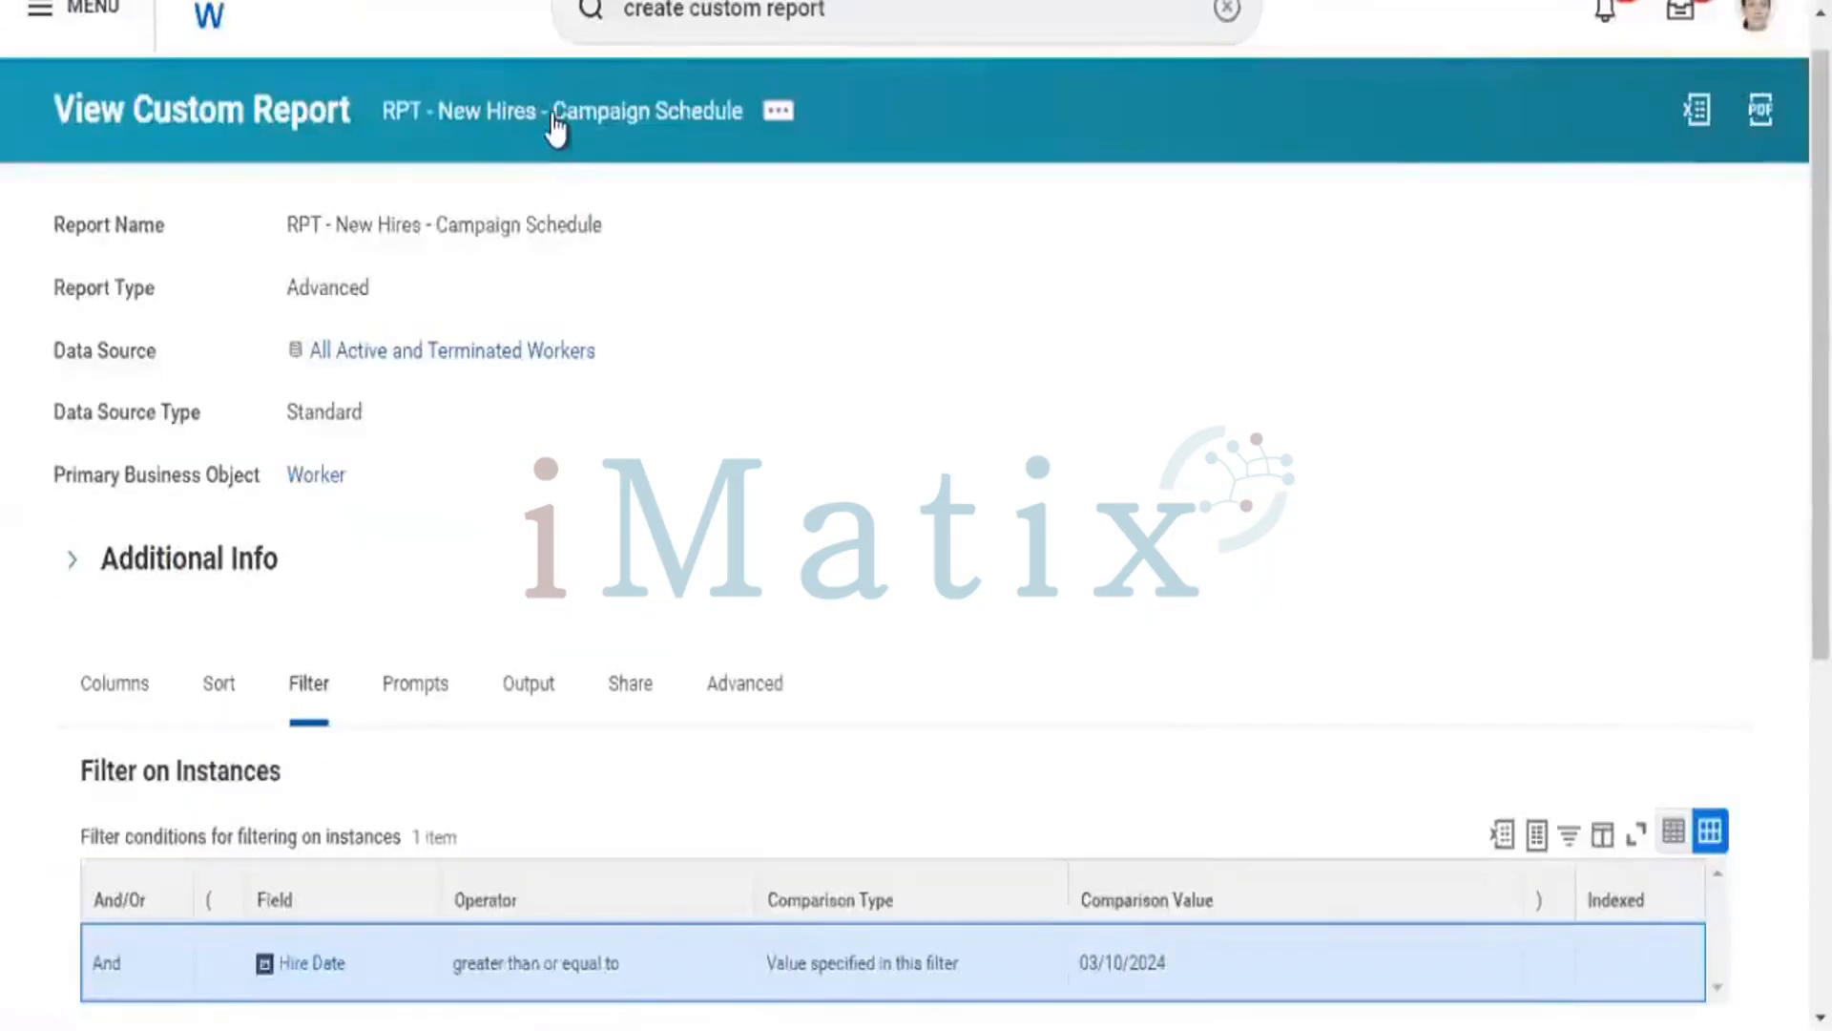
pyautogui.rightClick(556, 119)
pyautogui.click(615, 249)
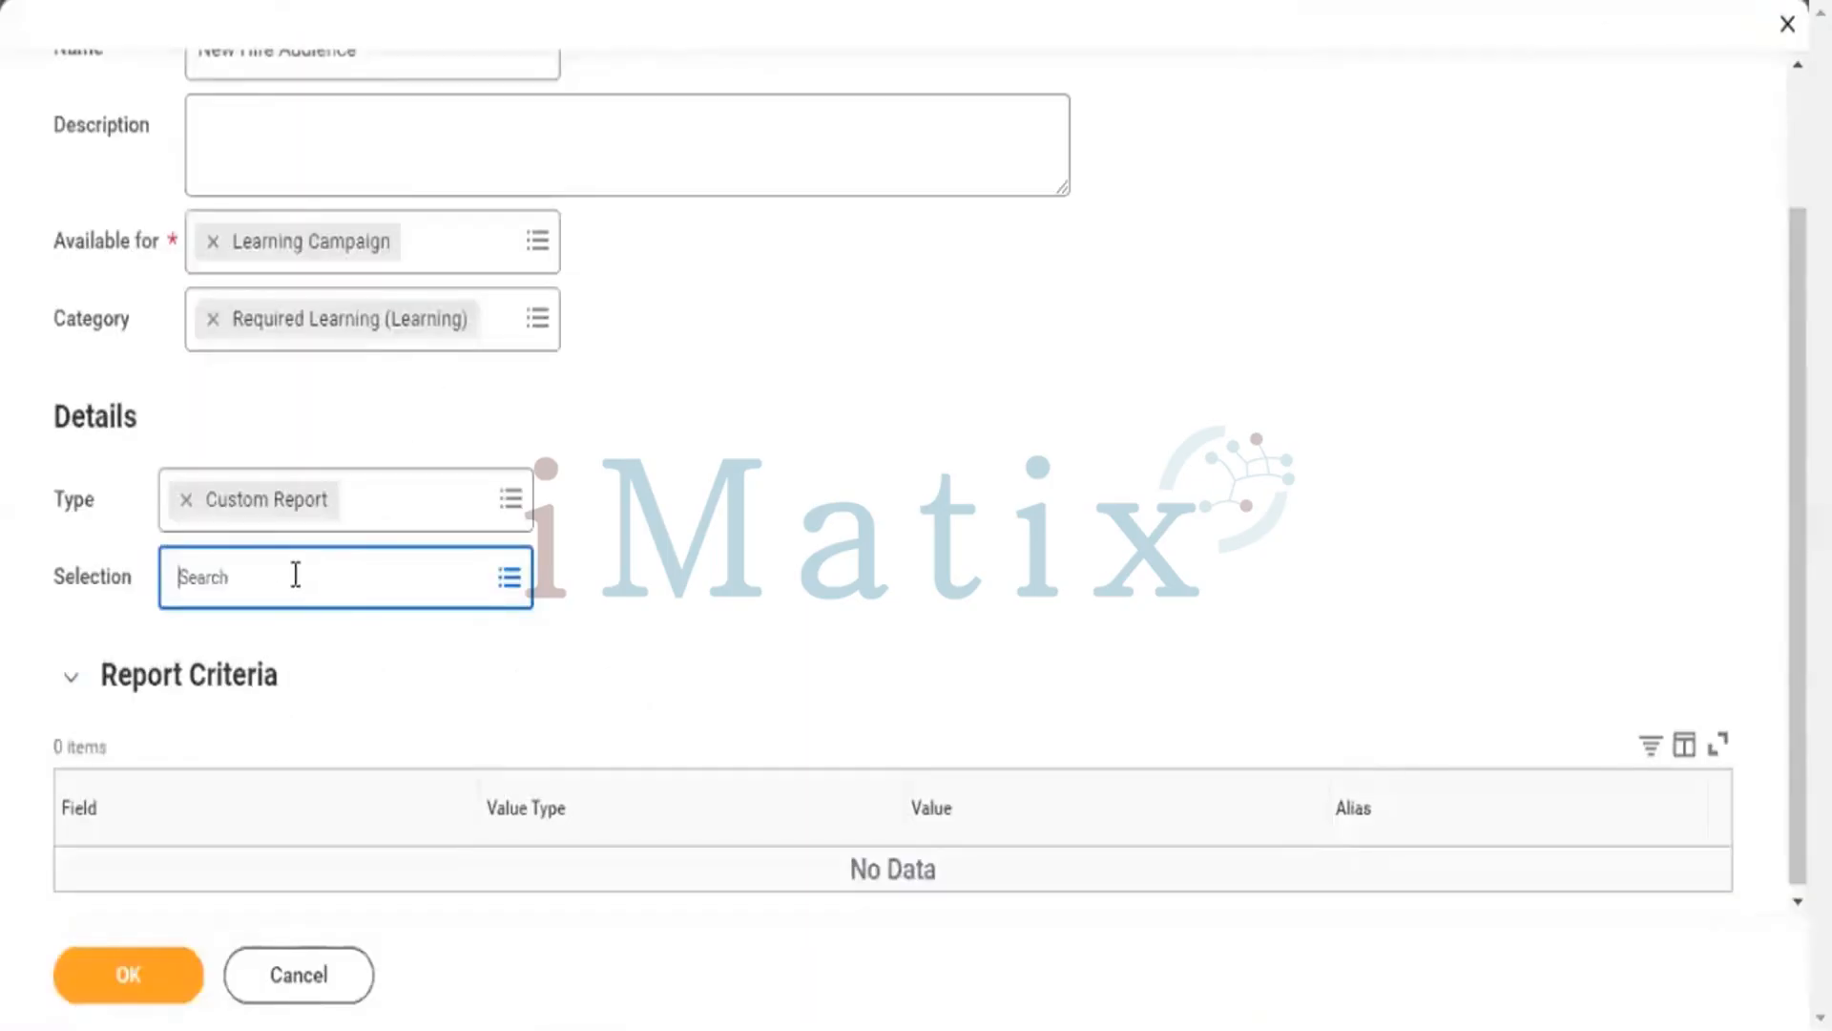
pyautogui.click(296, 575)
pyautogui.hotkey('ctrl', 'v')
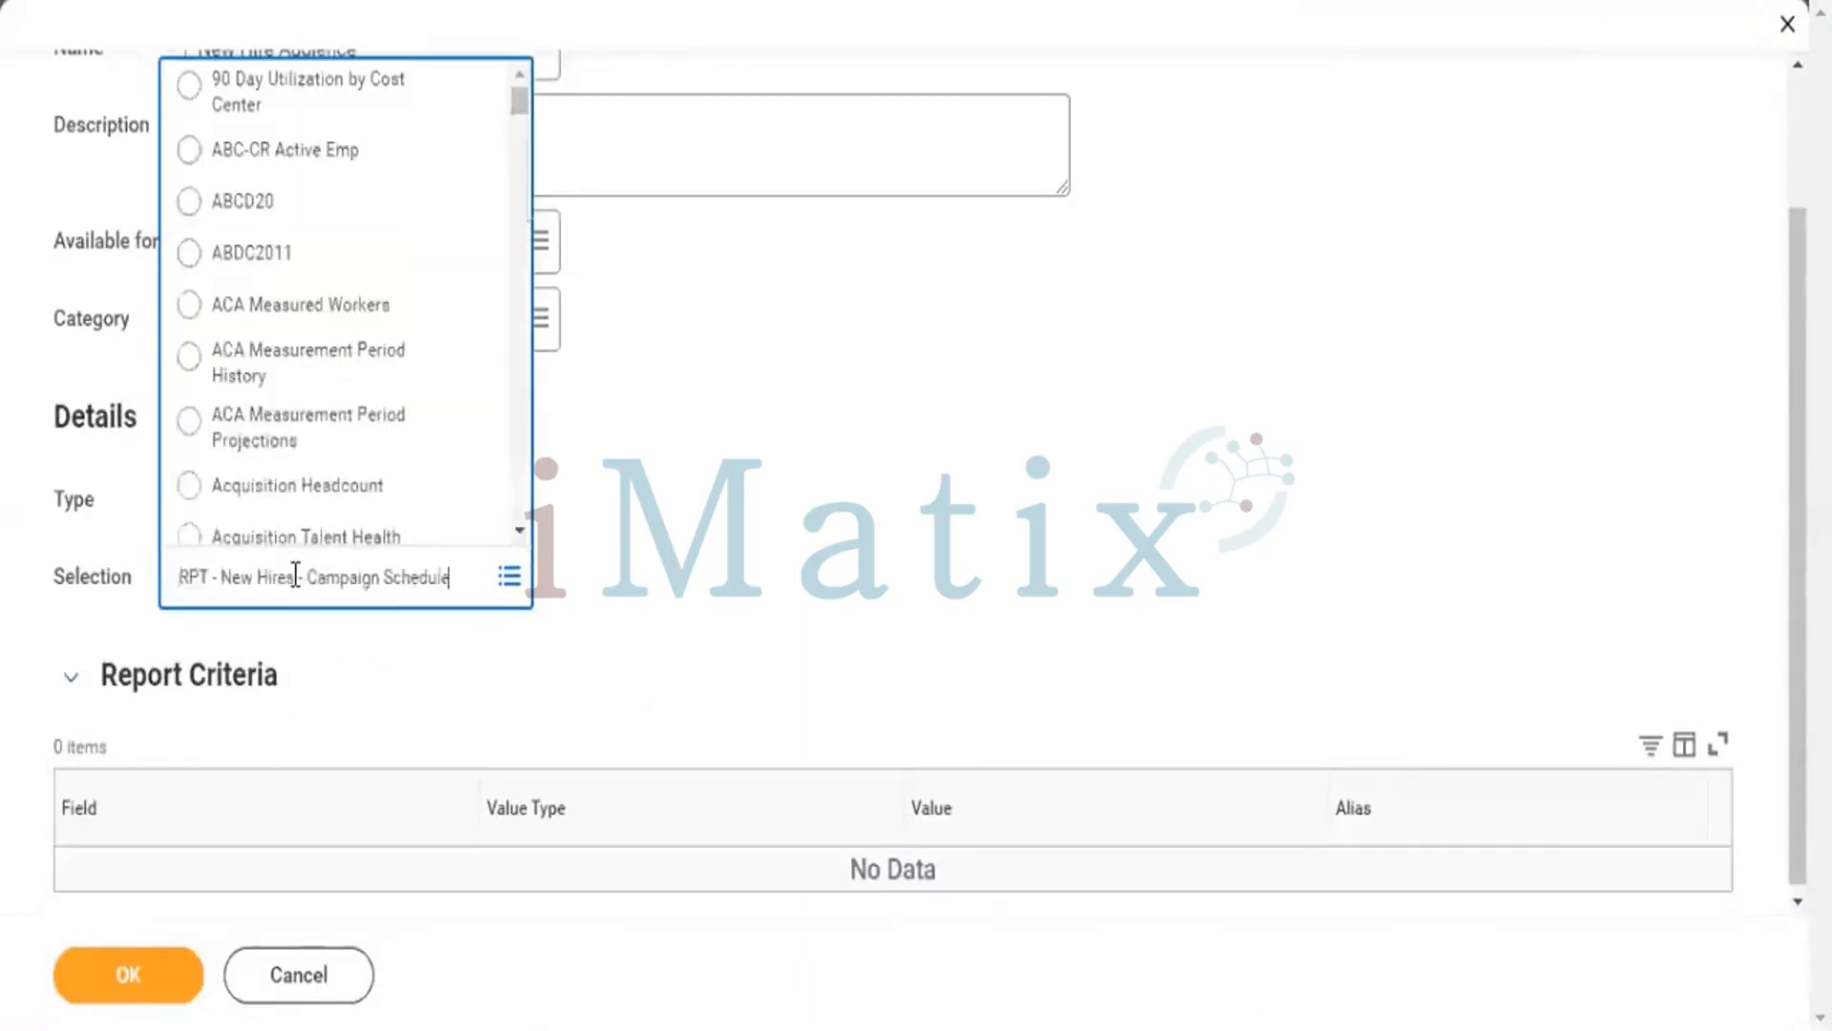
pyautogui.press('Return')
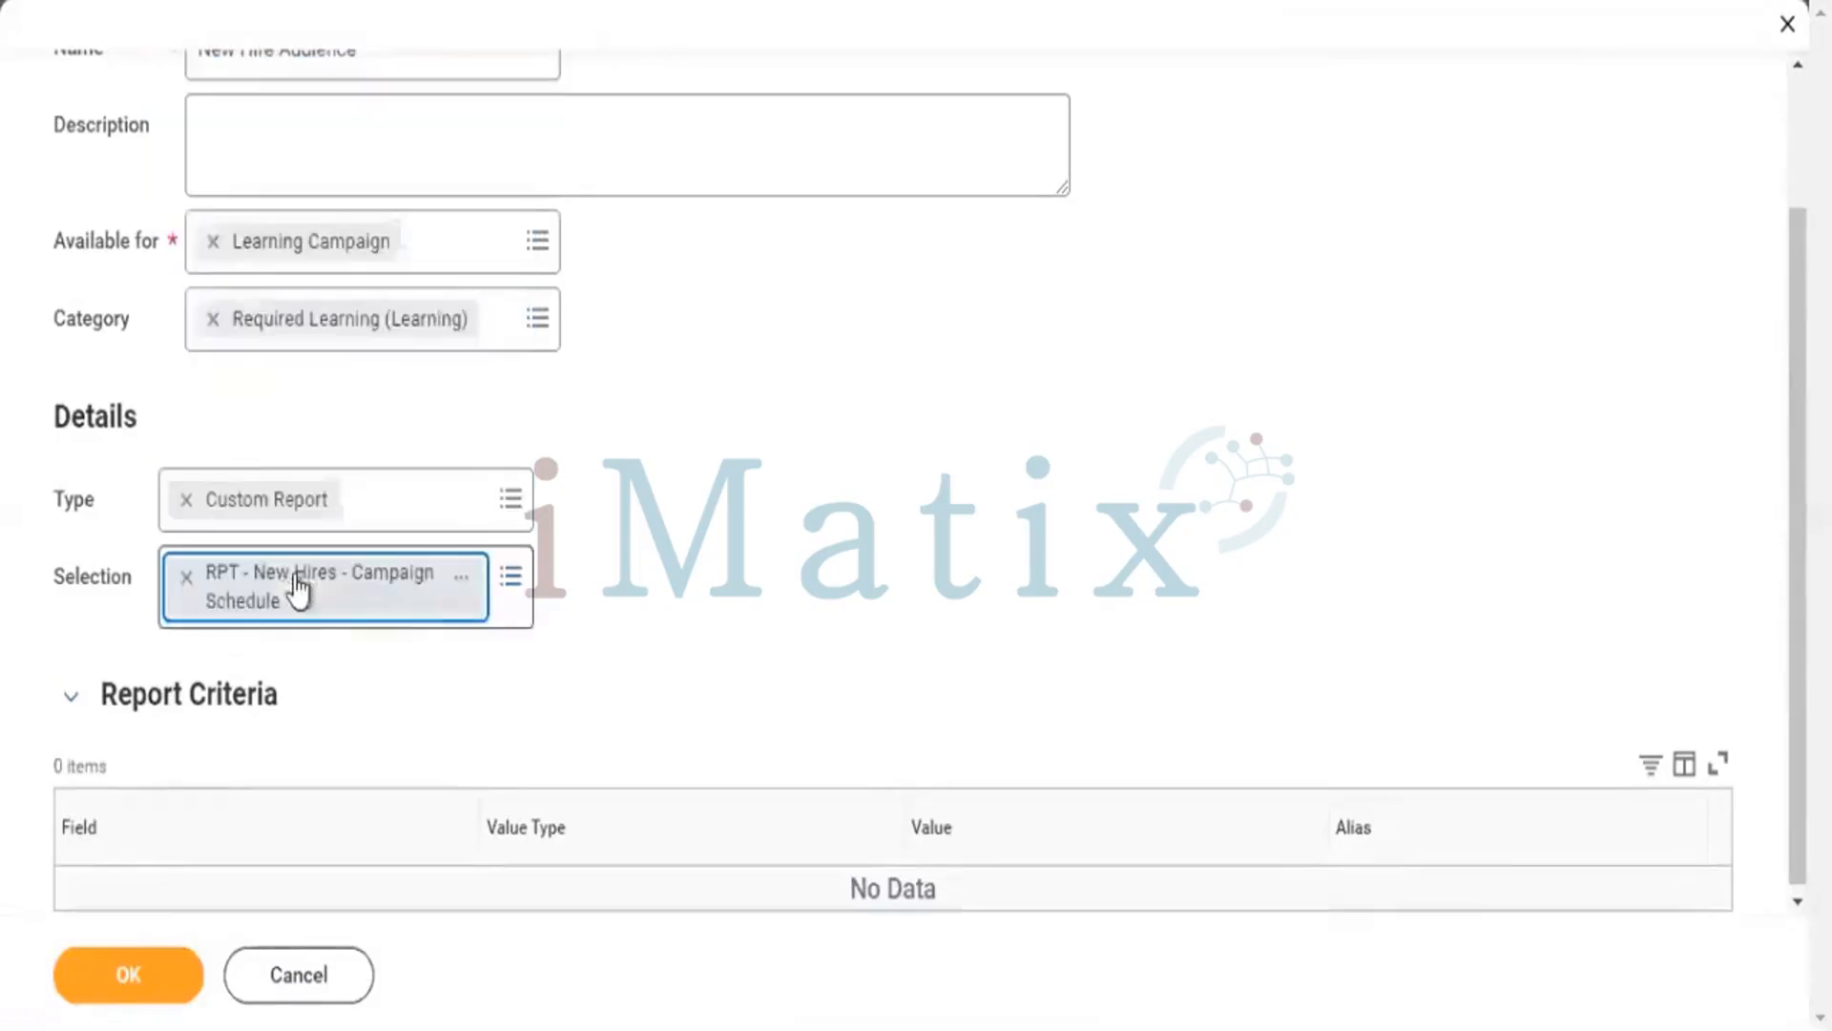
# - Save the new audience and set the campaign's start date to 03/20/2024
pyautogui.click(158, 975)
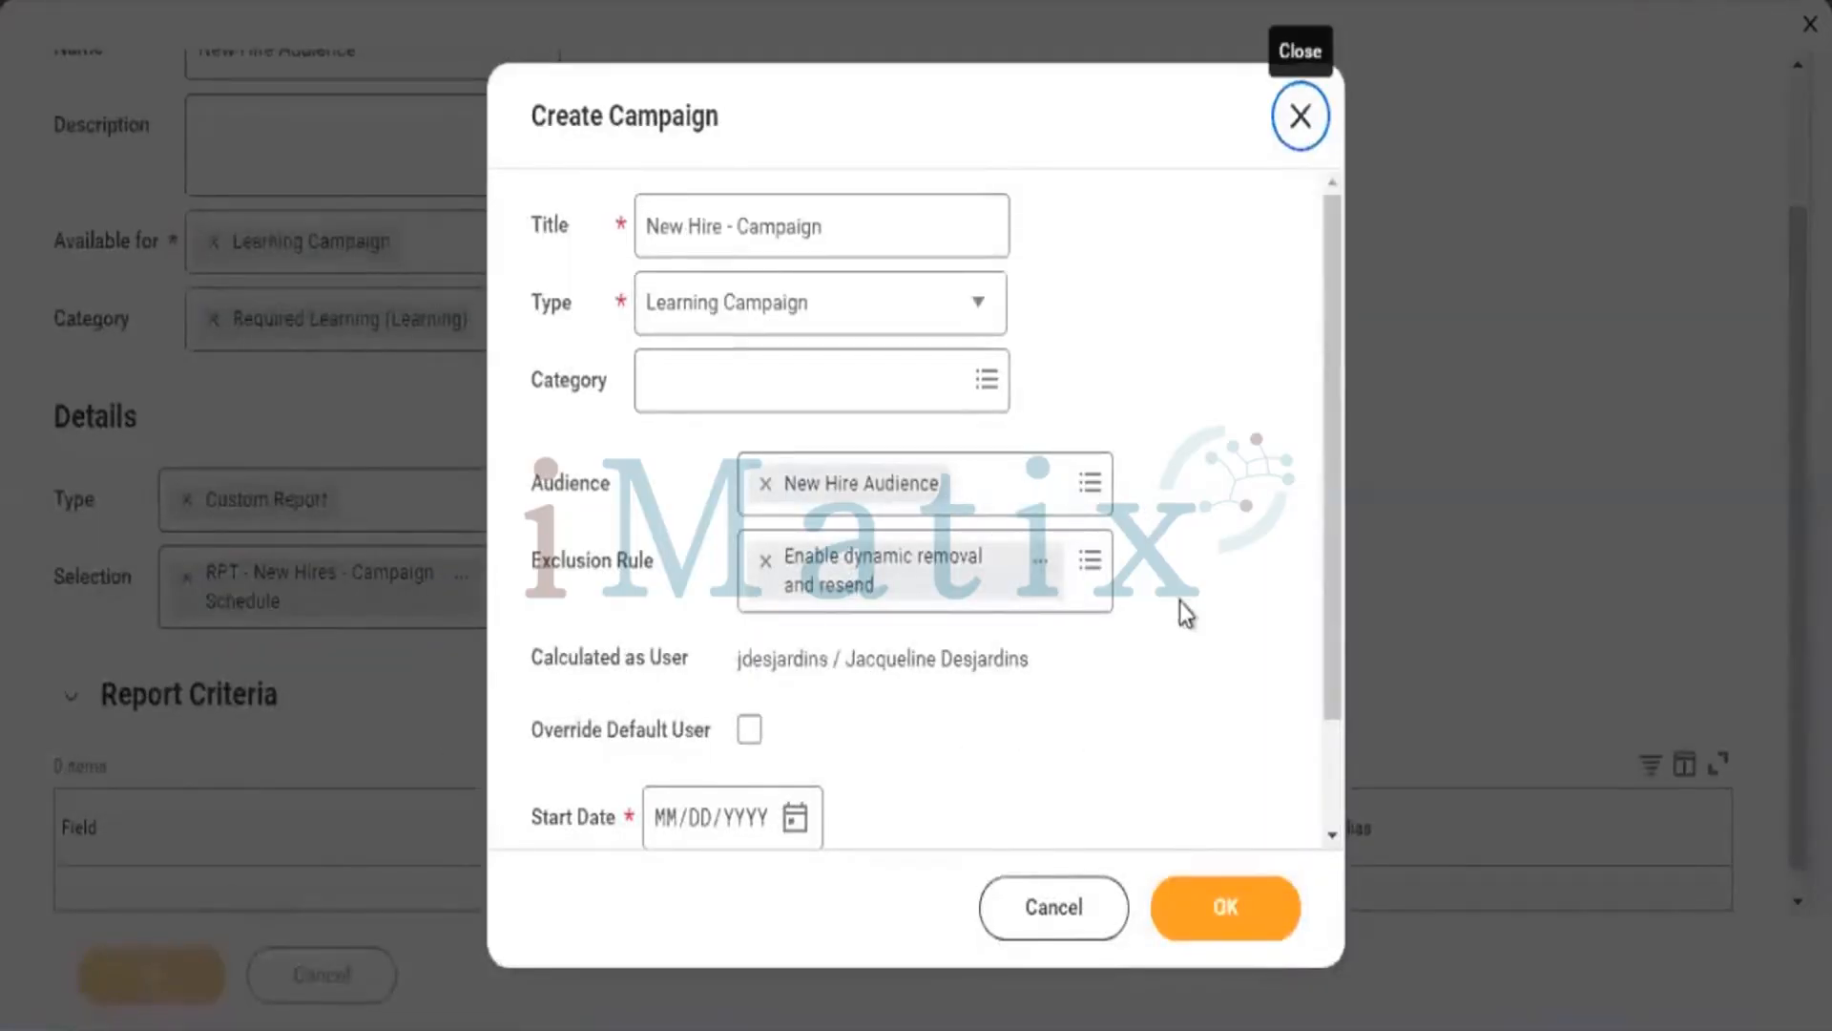
pyautogui.moveTo(1327, 524); pyautogui.dragTo(1314, 786)
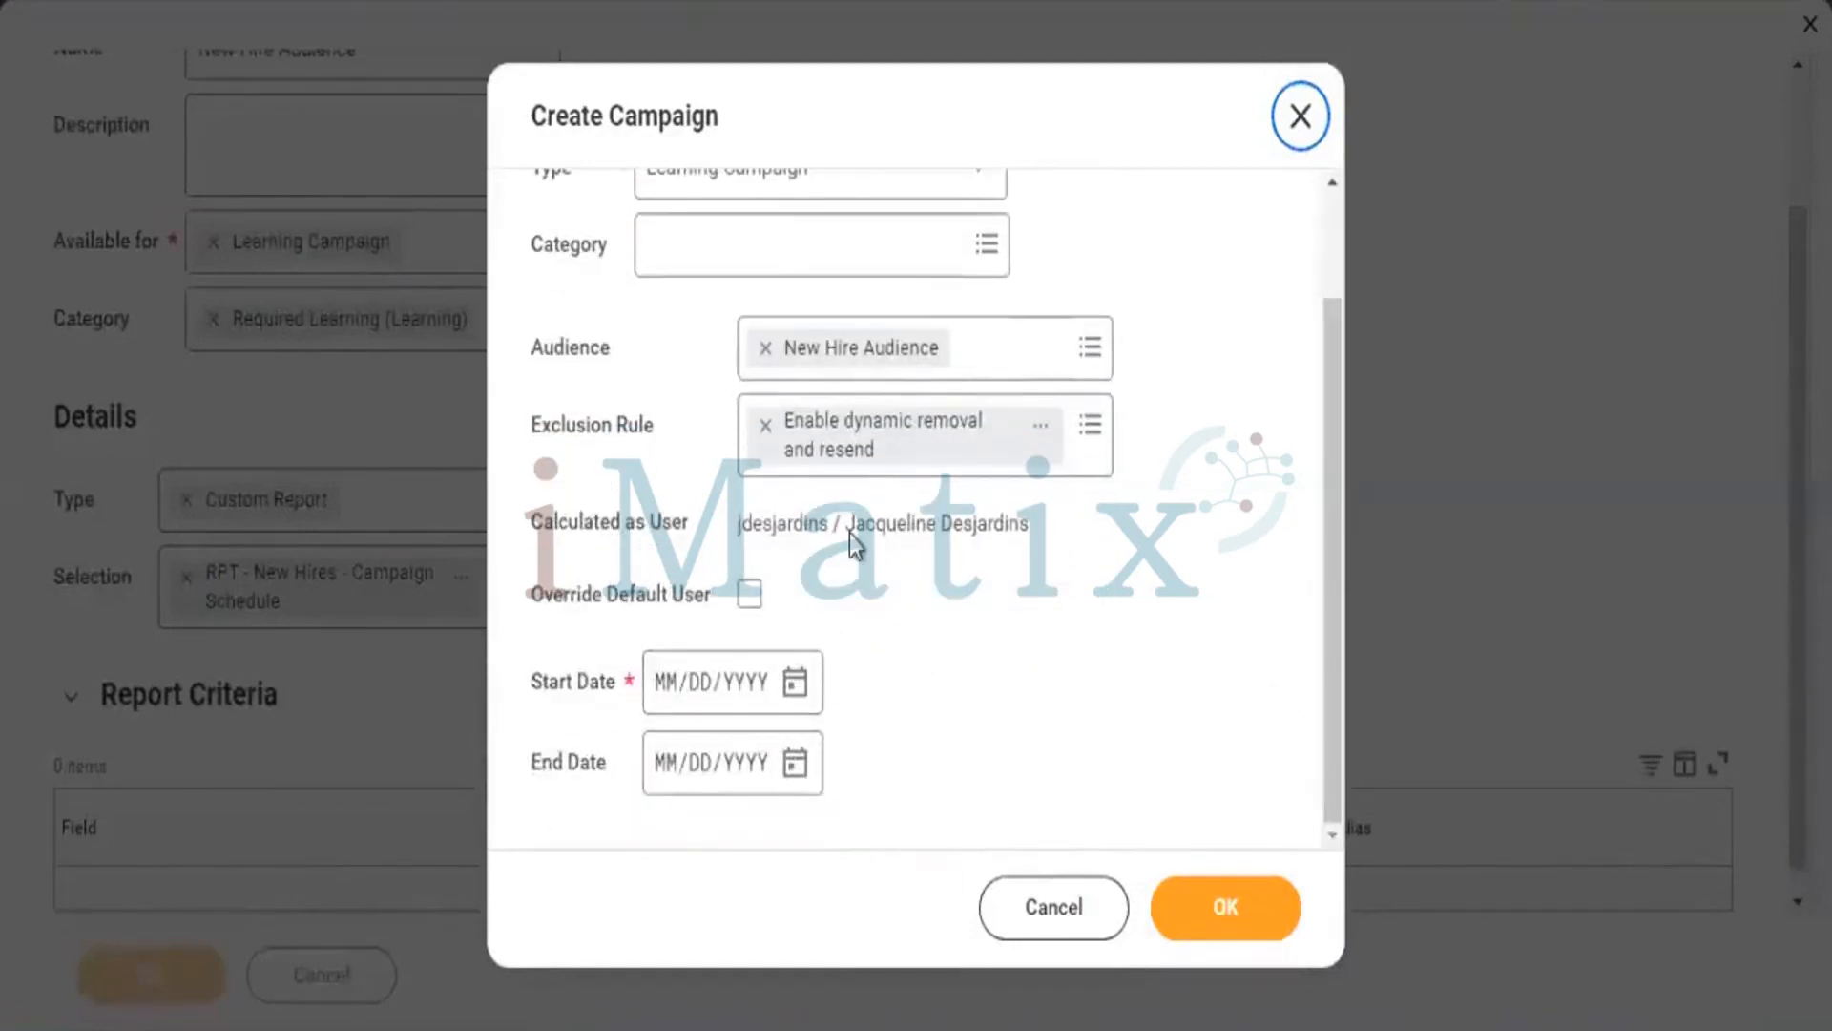
pyautogui.click(790, 693)
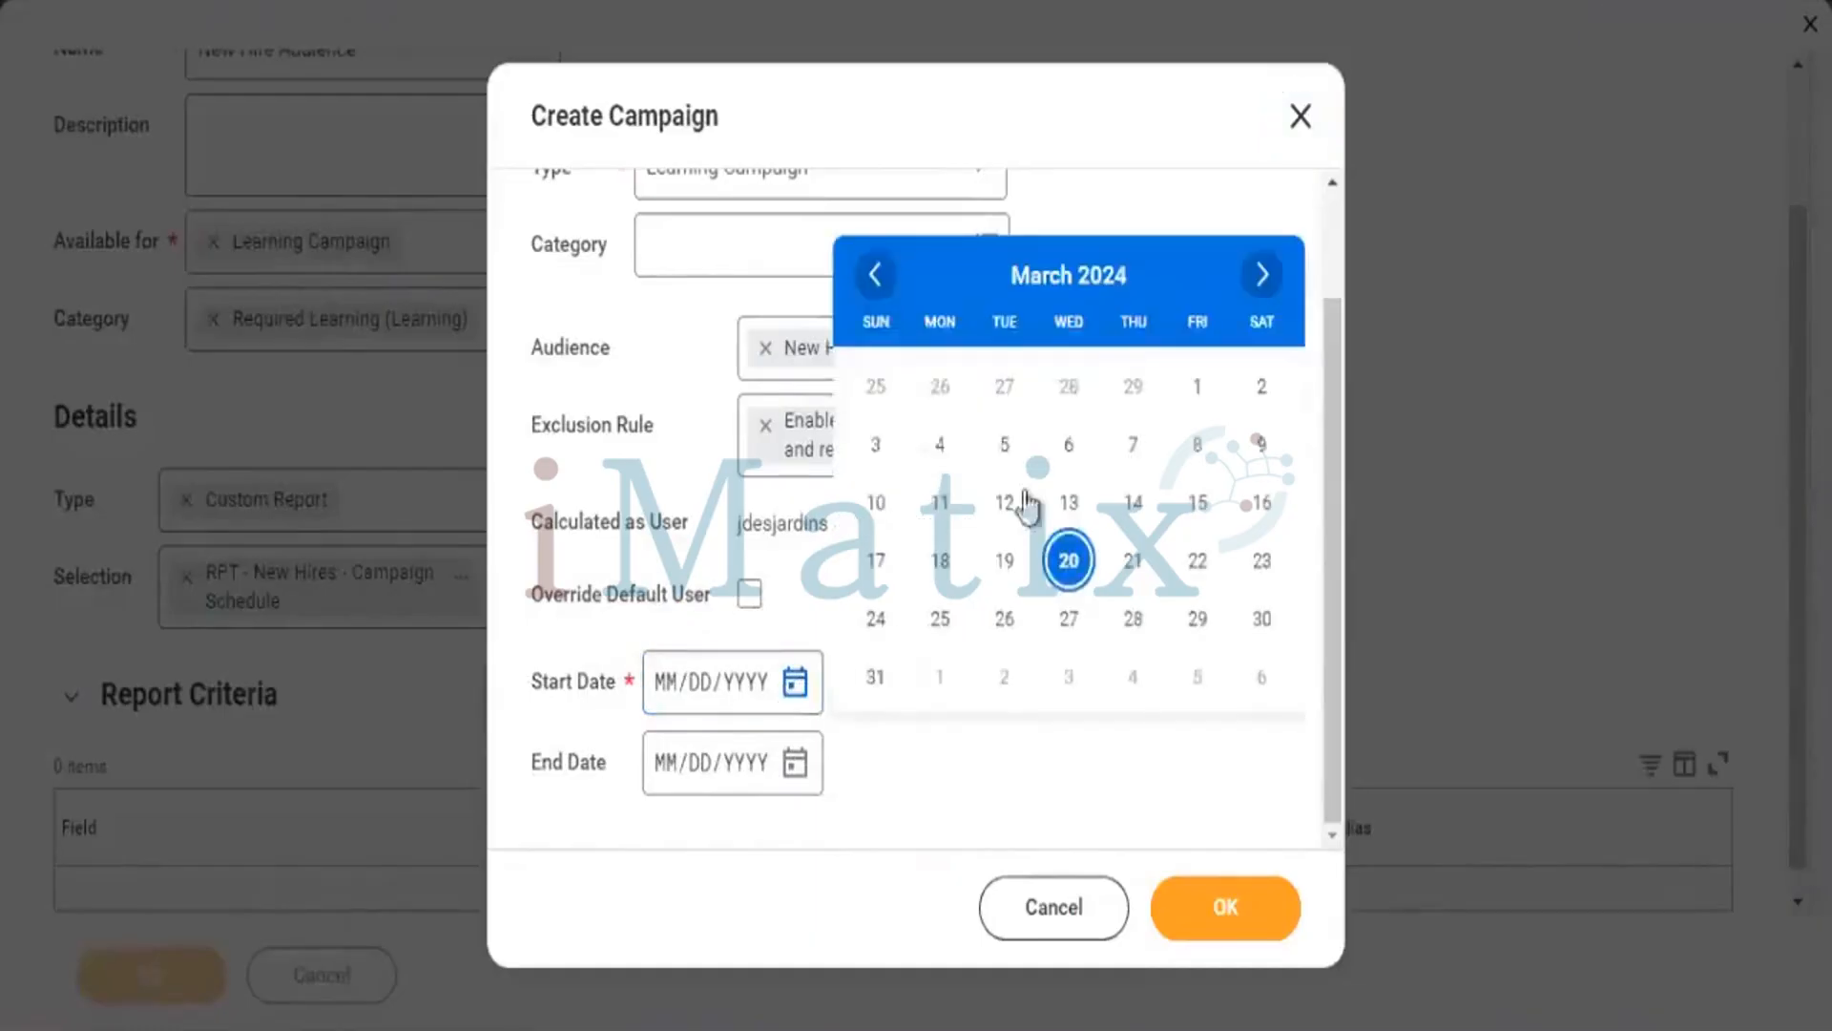
pyautogui.click(1197, 386)
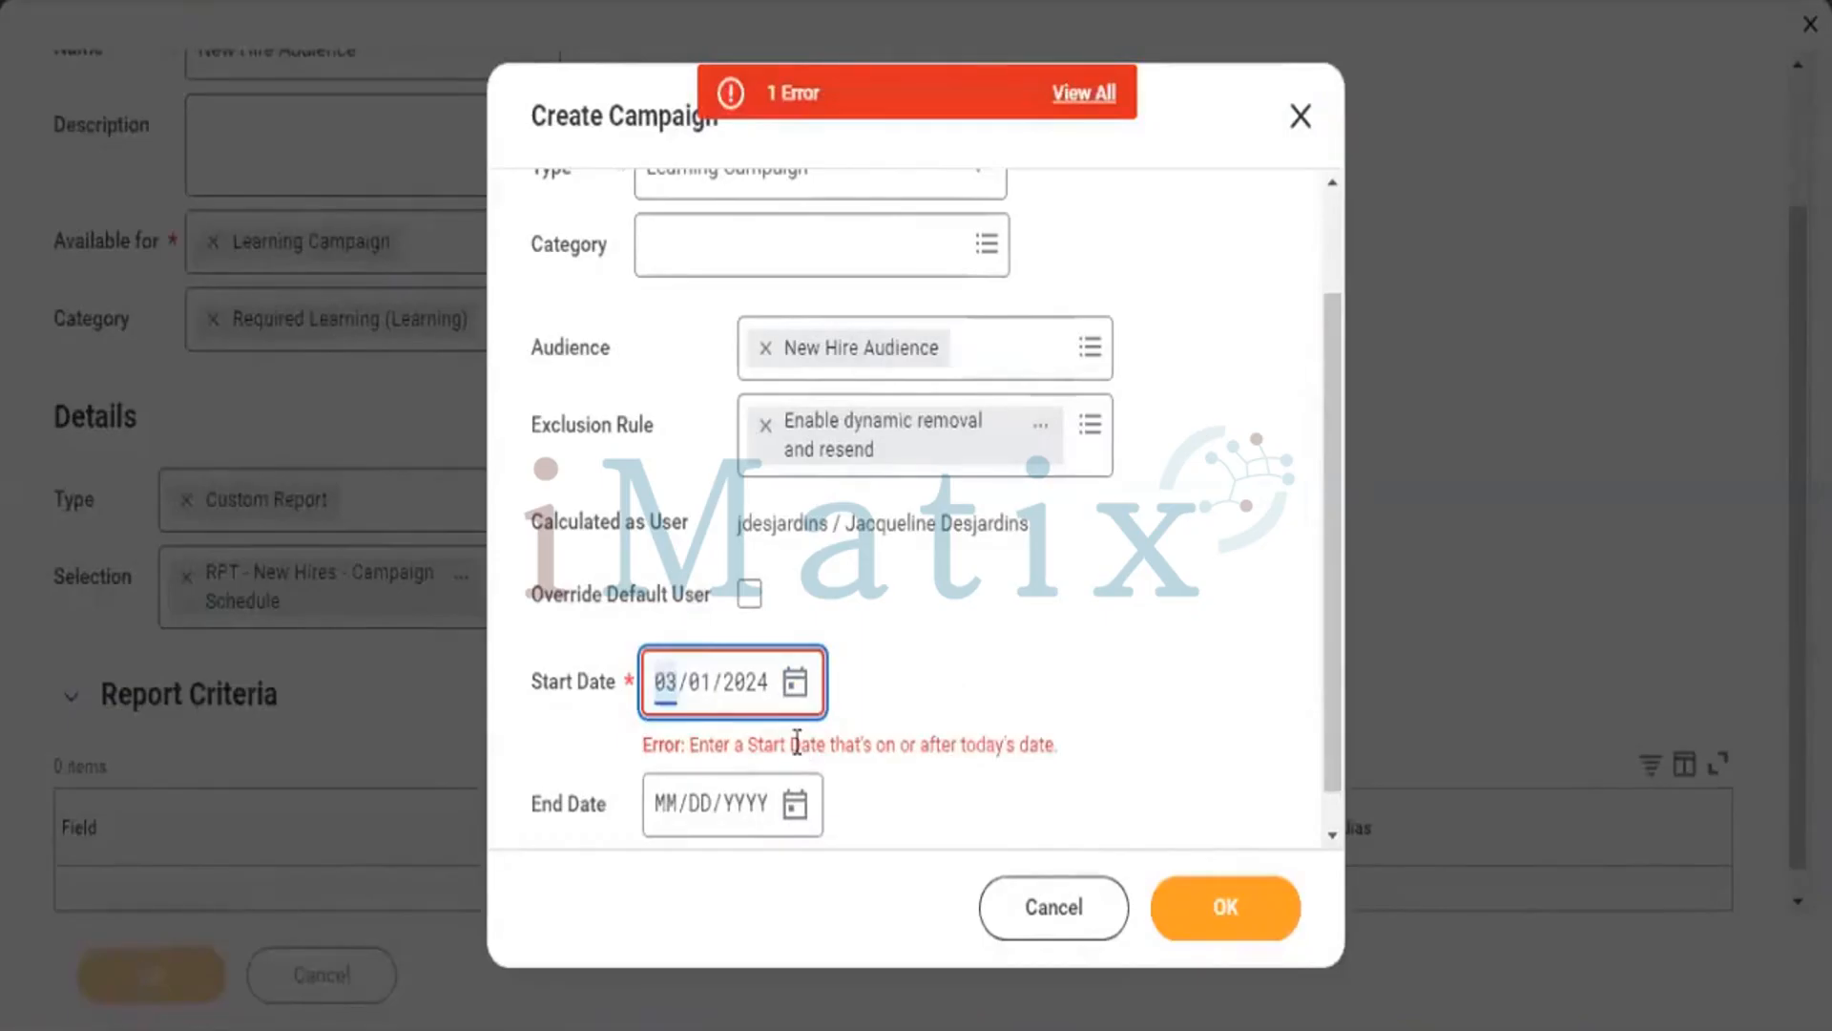
pyautogui.click(809, 687)
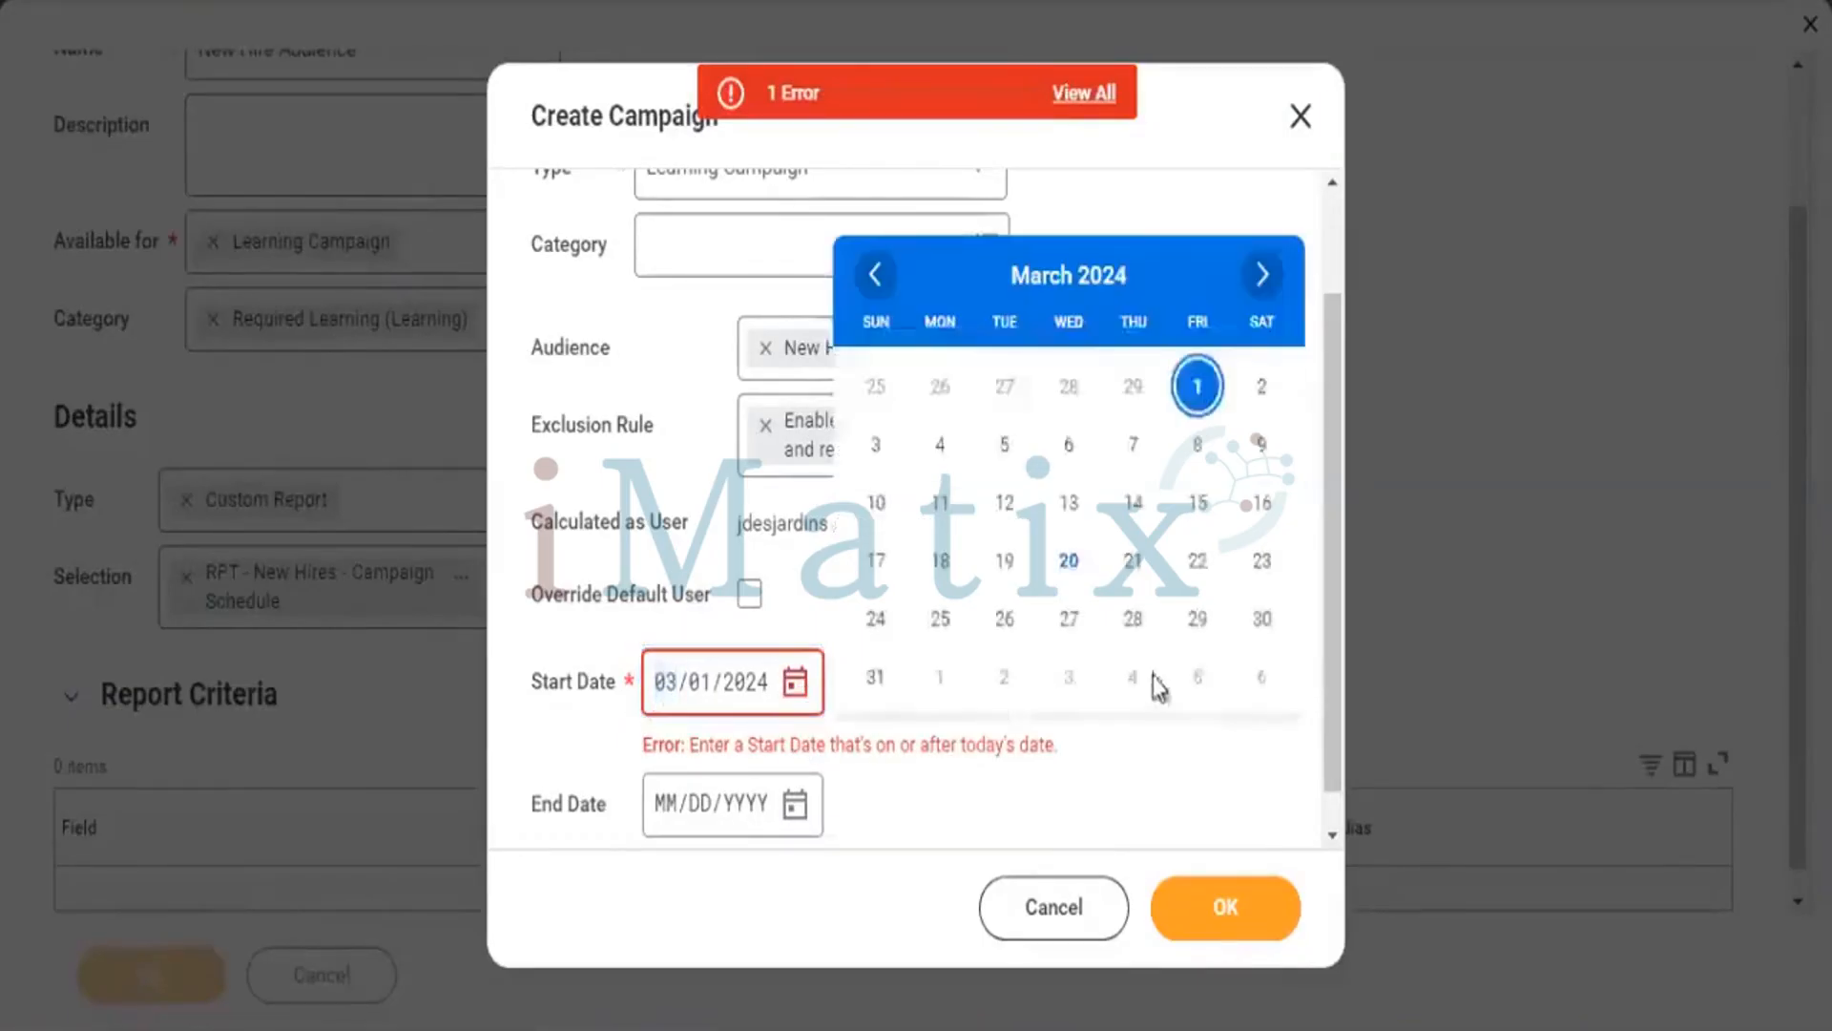
pyautogui.click(1069, 561)
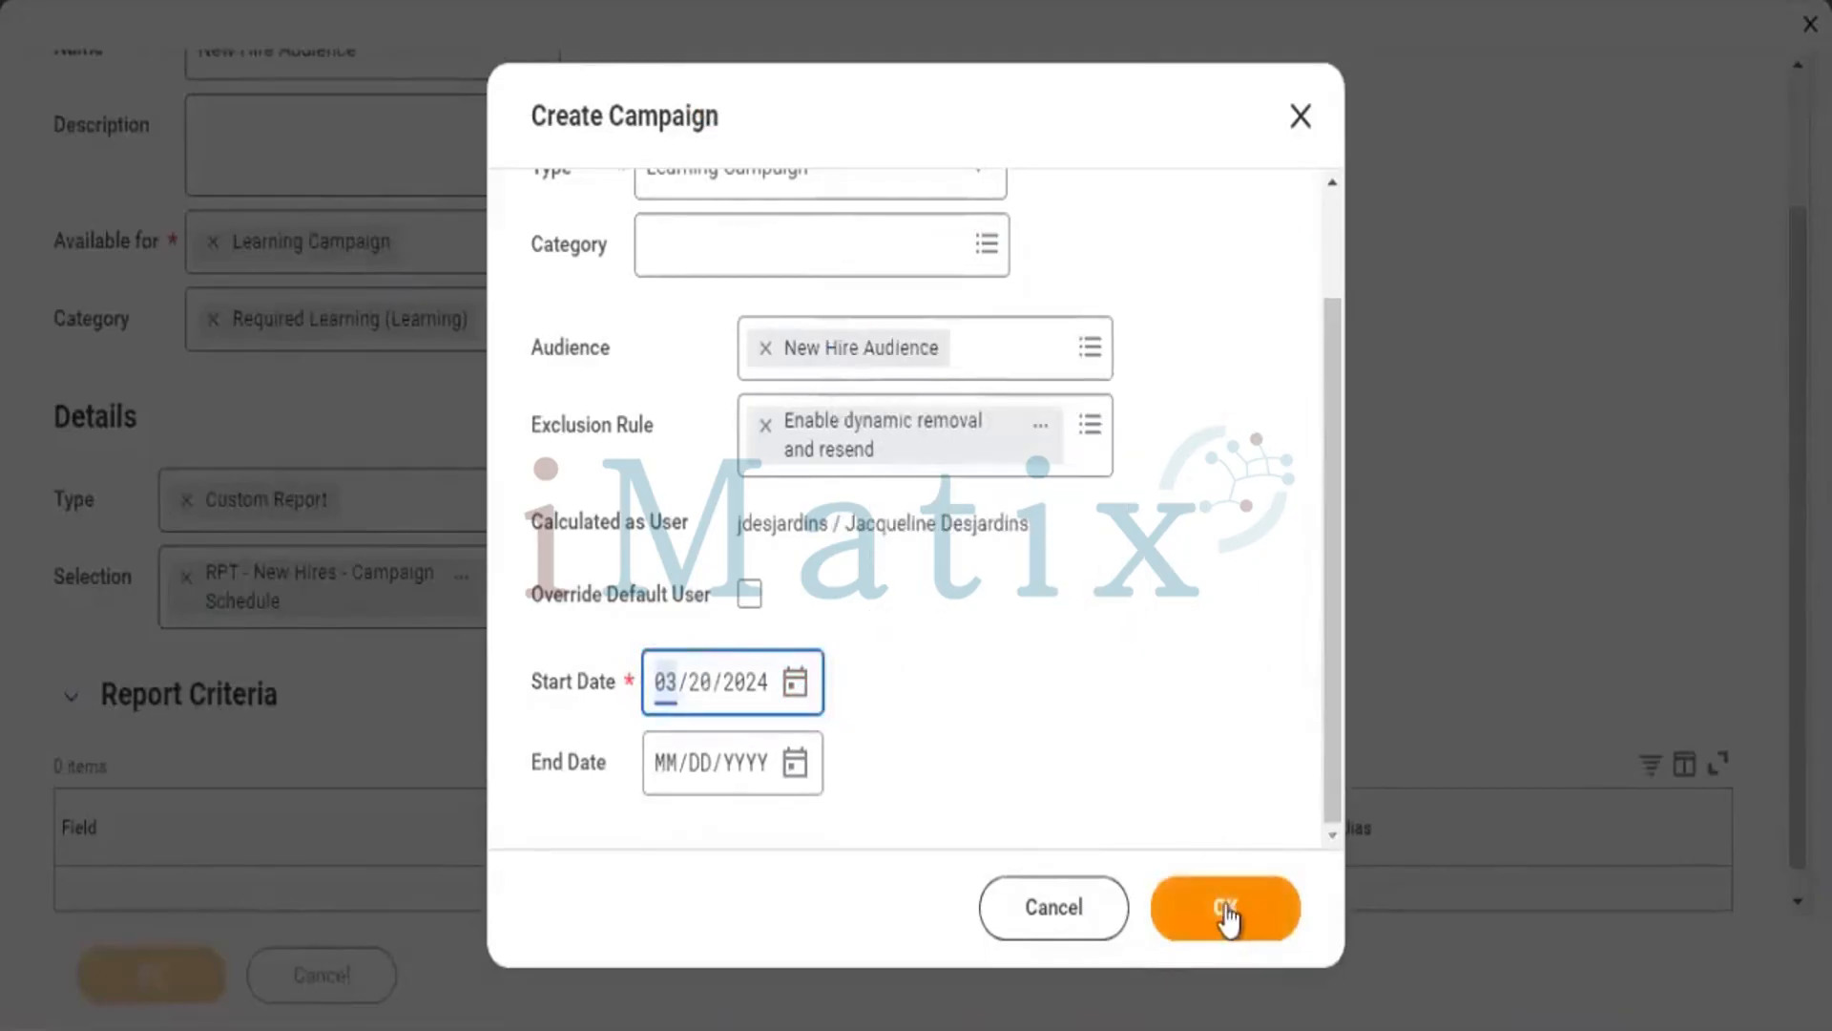
# - Try to create the campaign, and check which custom report audiences are offered for its Audience setting
pyautogui.click(1225, 903)
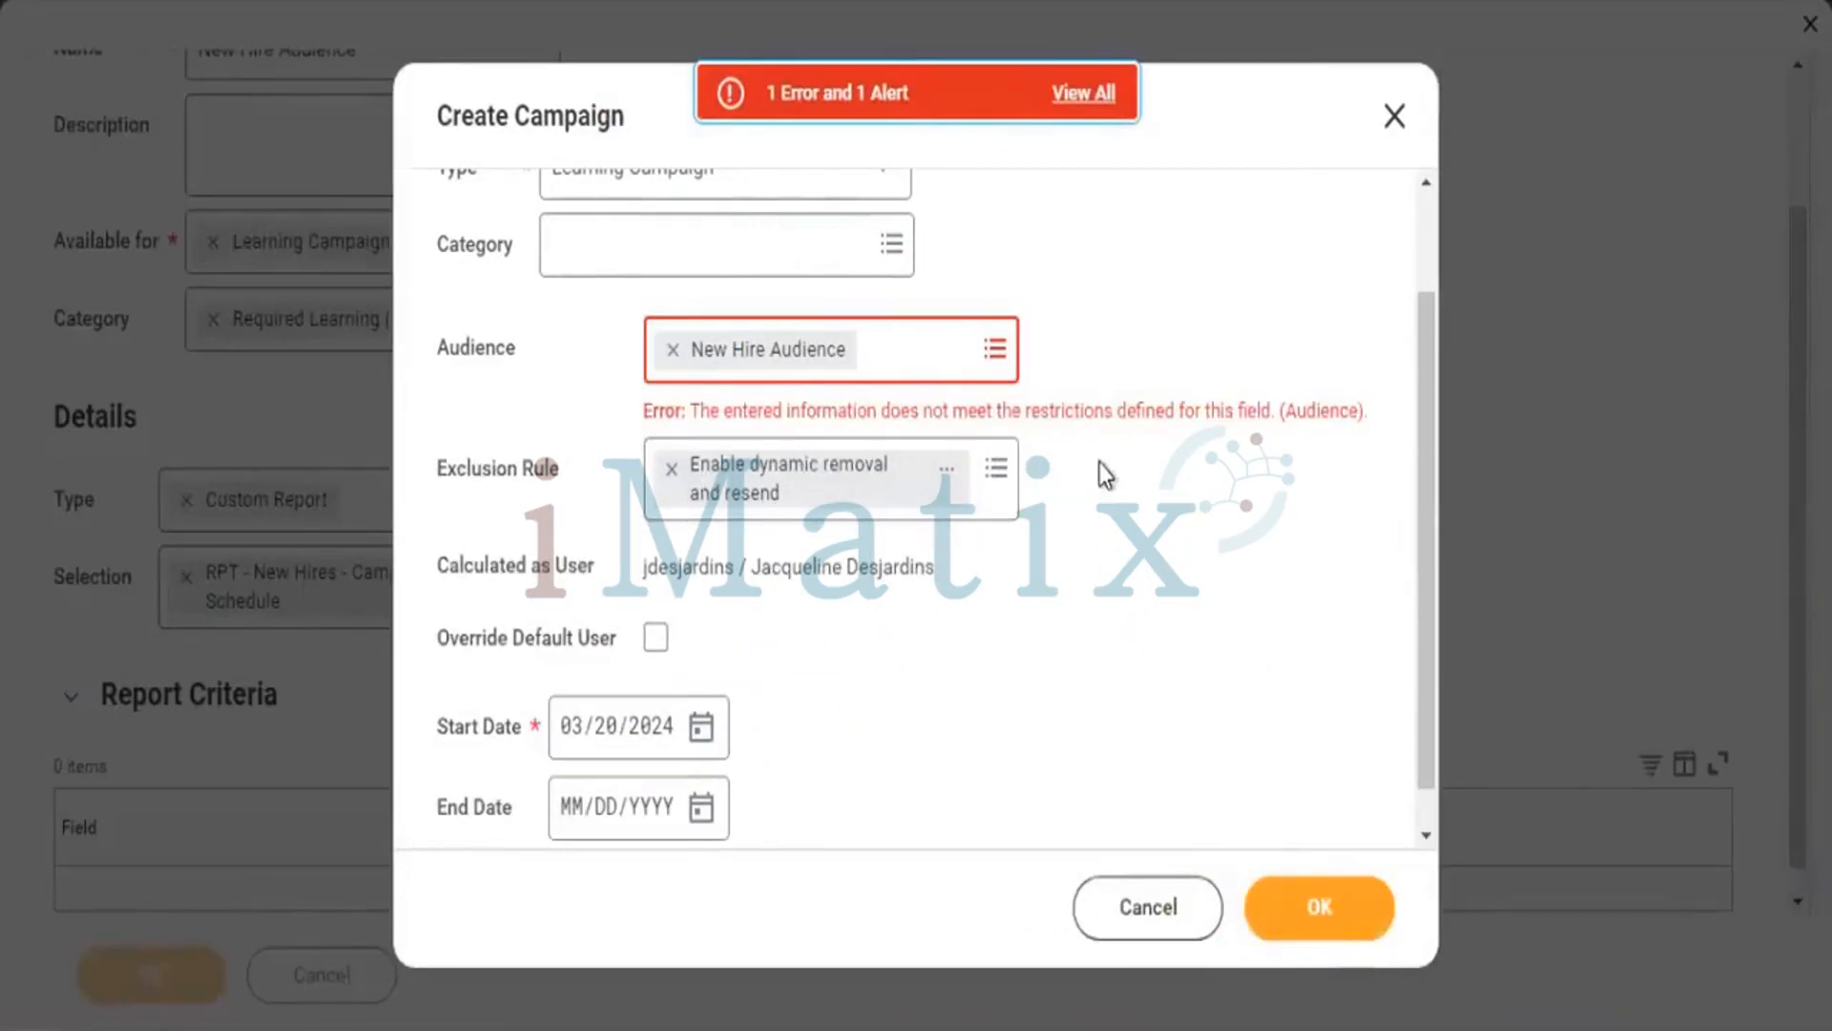
pyautogui.click(972, 365)
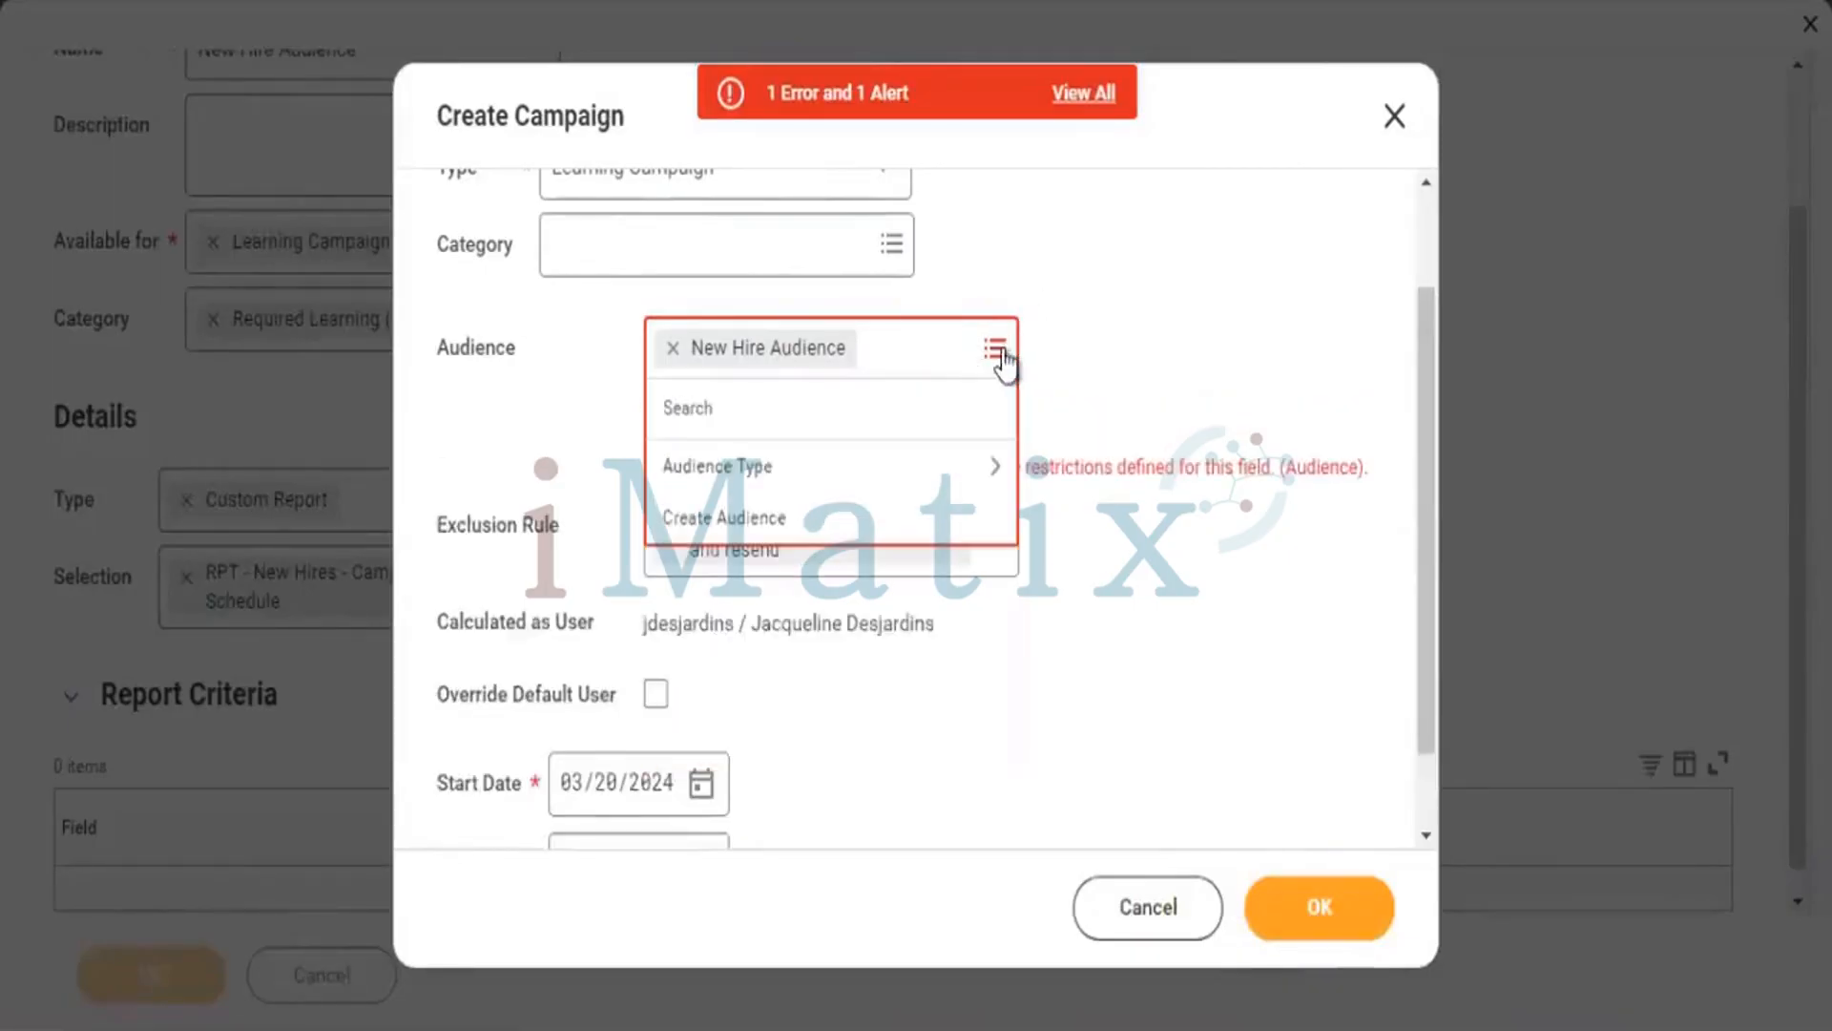
pyautogui.click(767, 470)
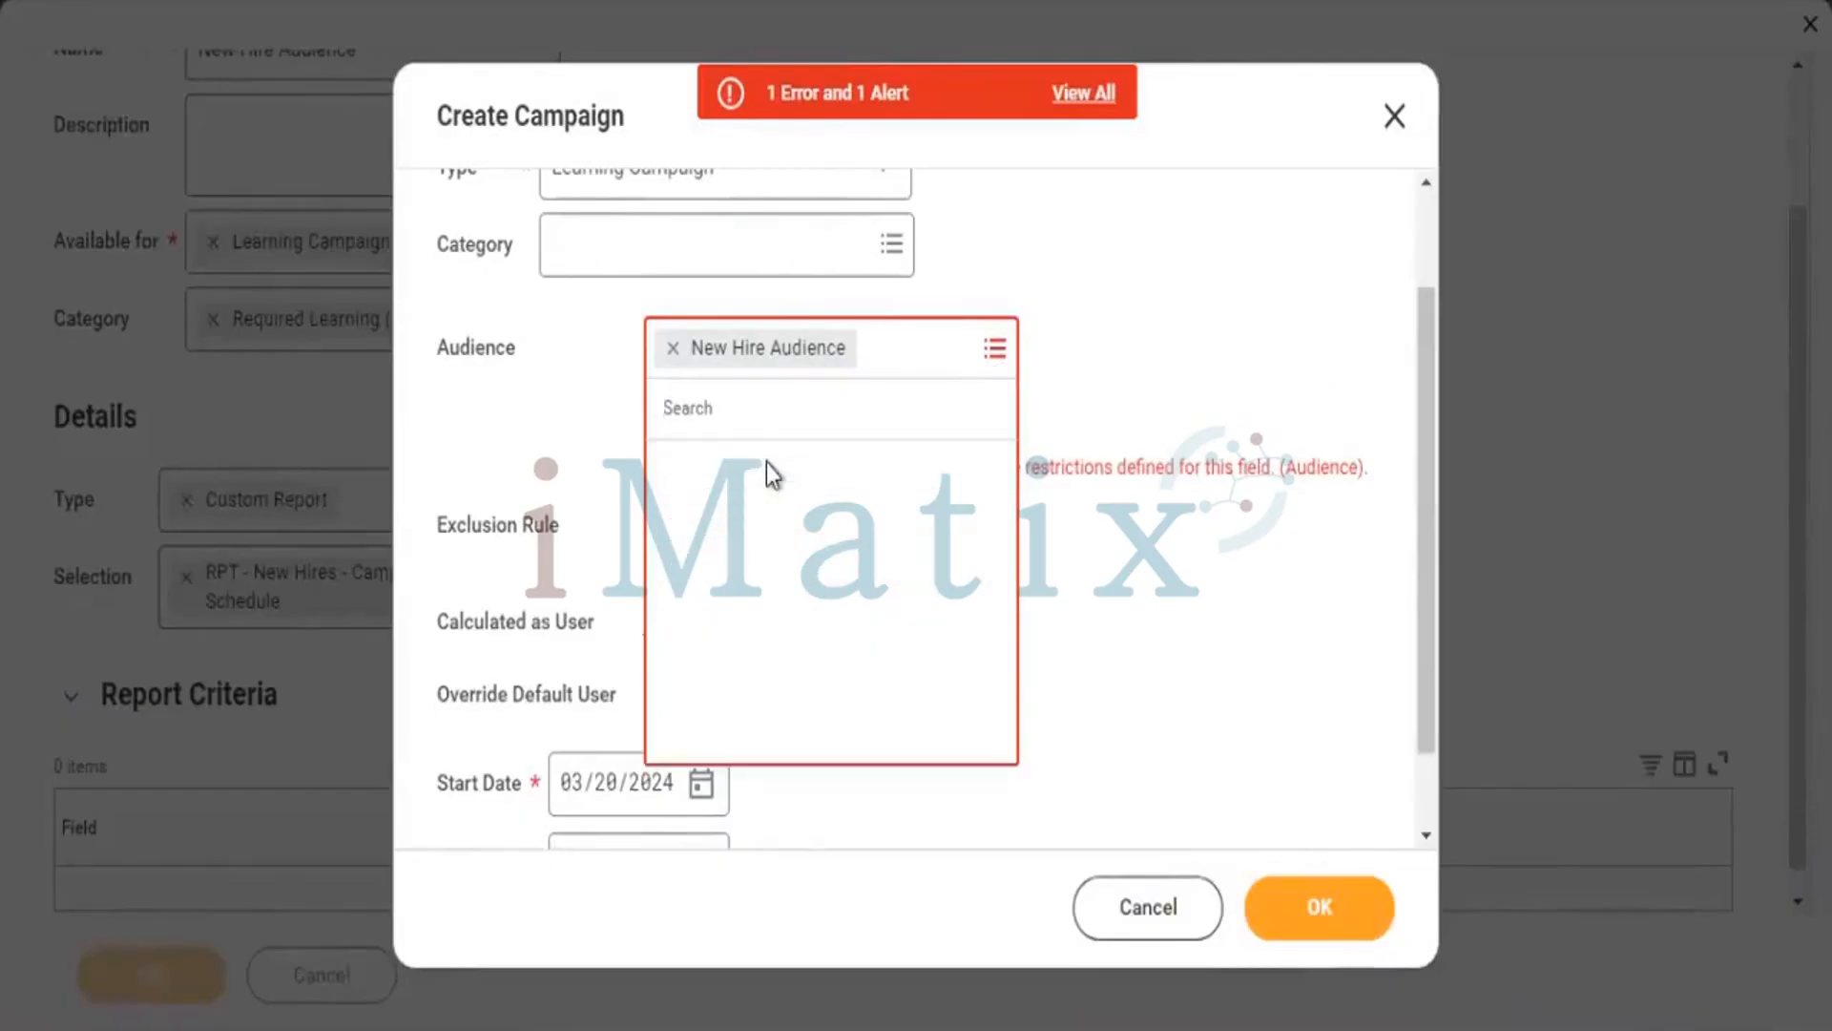
pyautogui.click(847, 559)
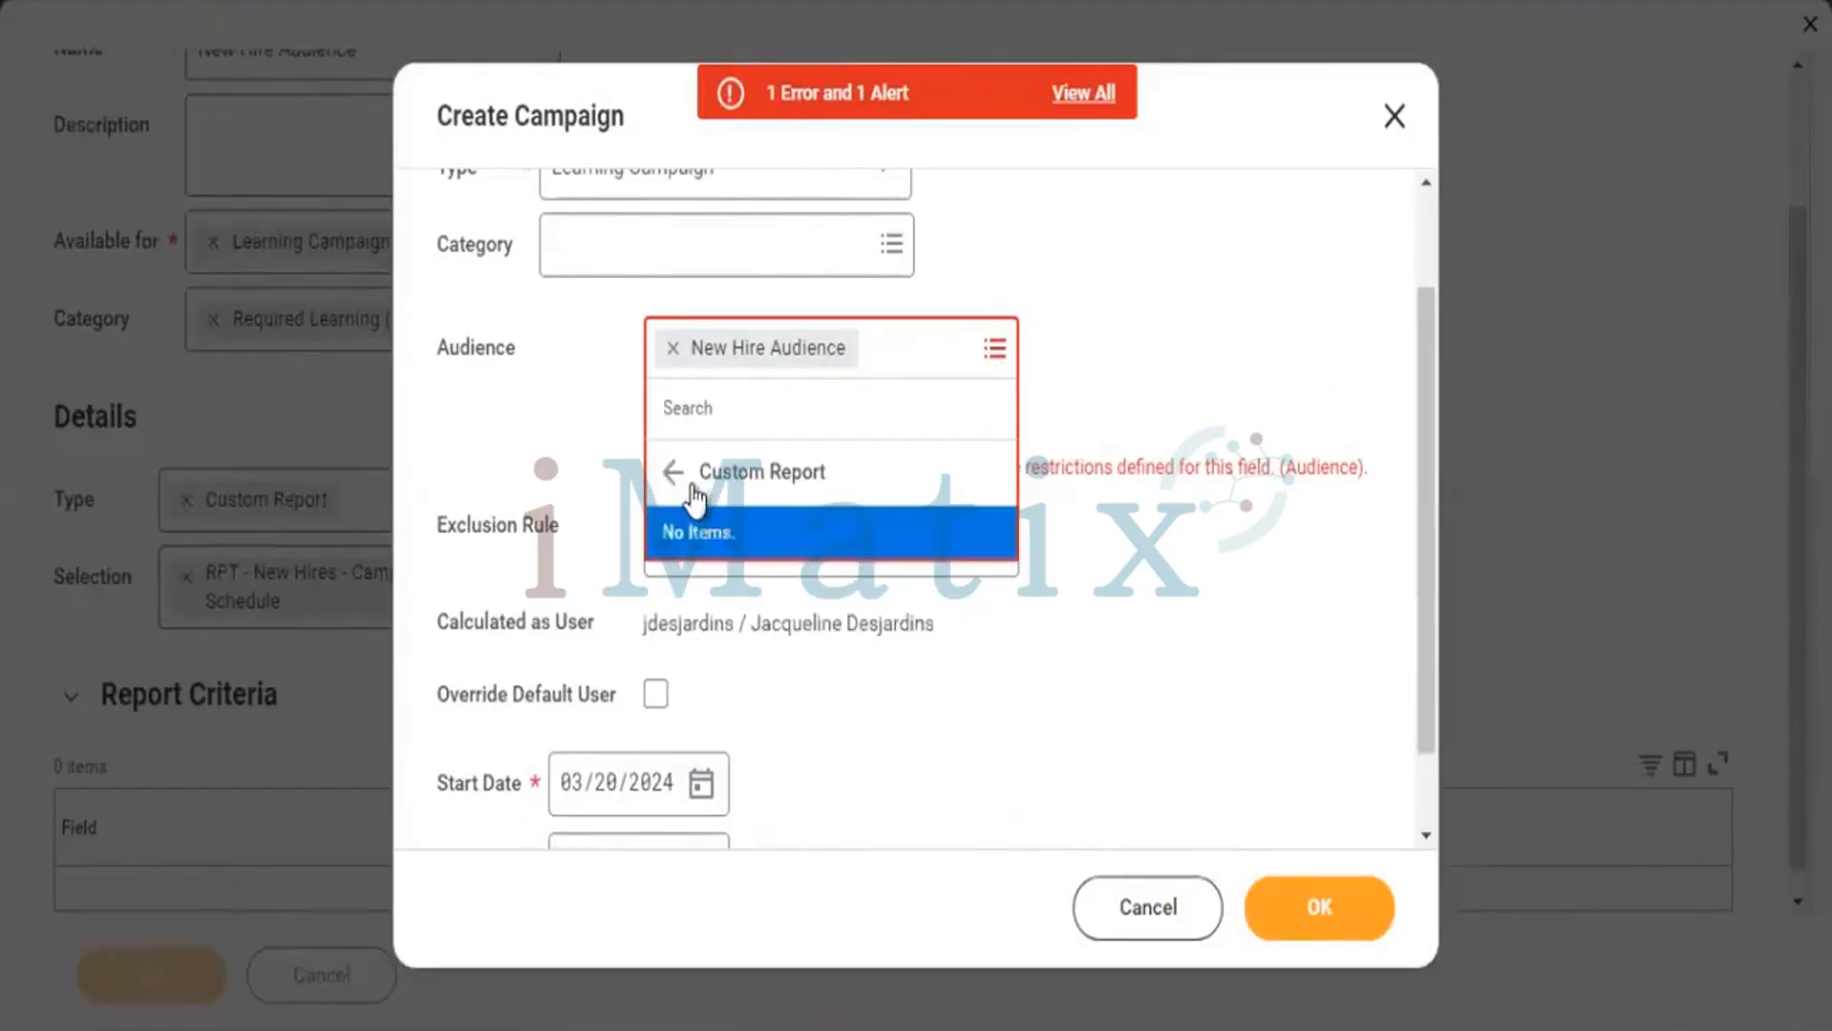
pyautogui.click(696, 486)
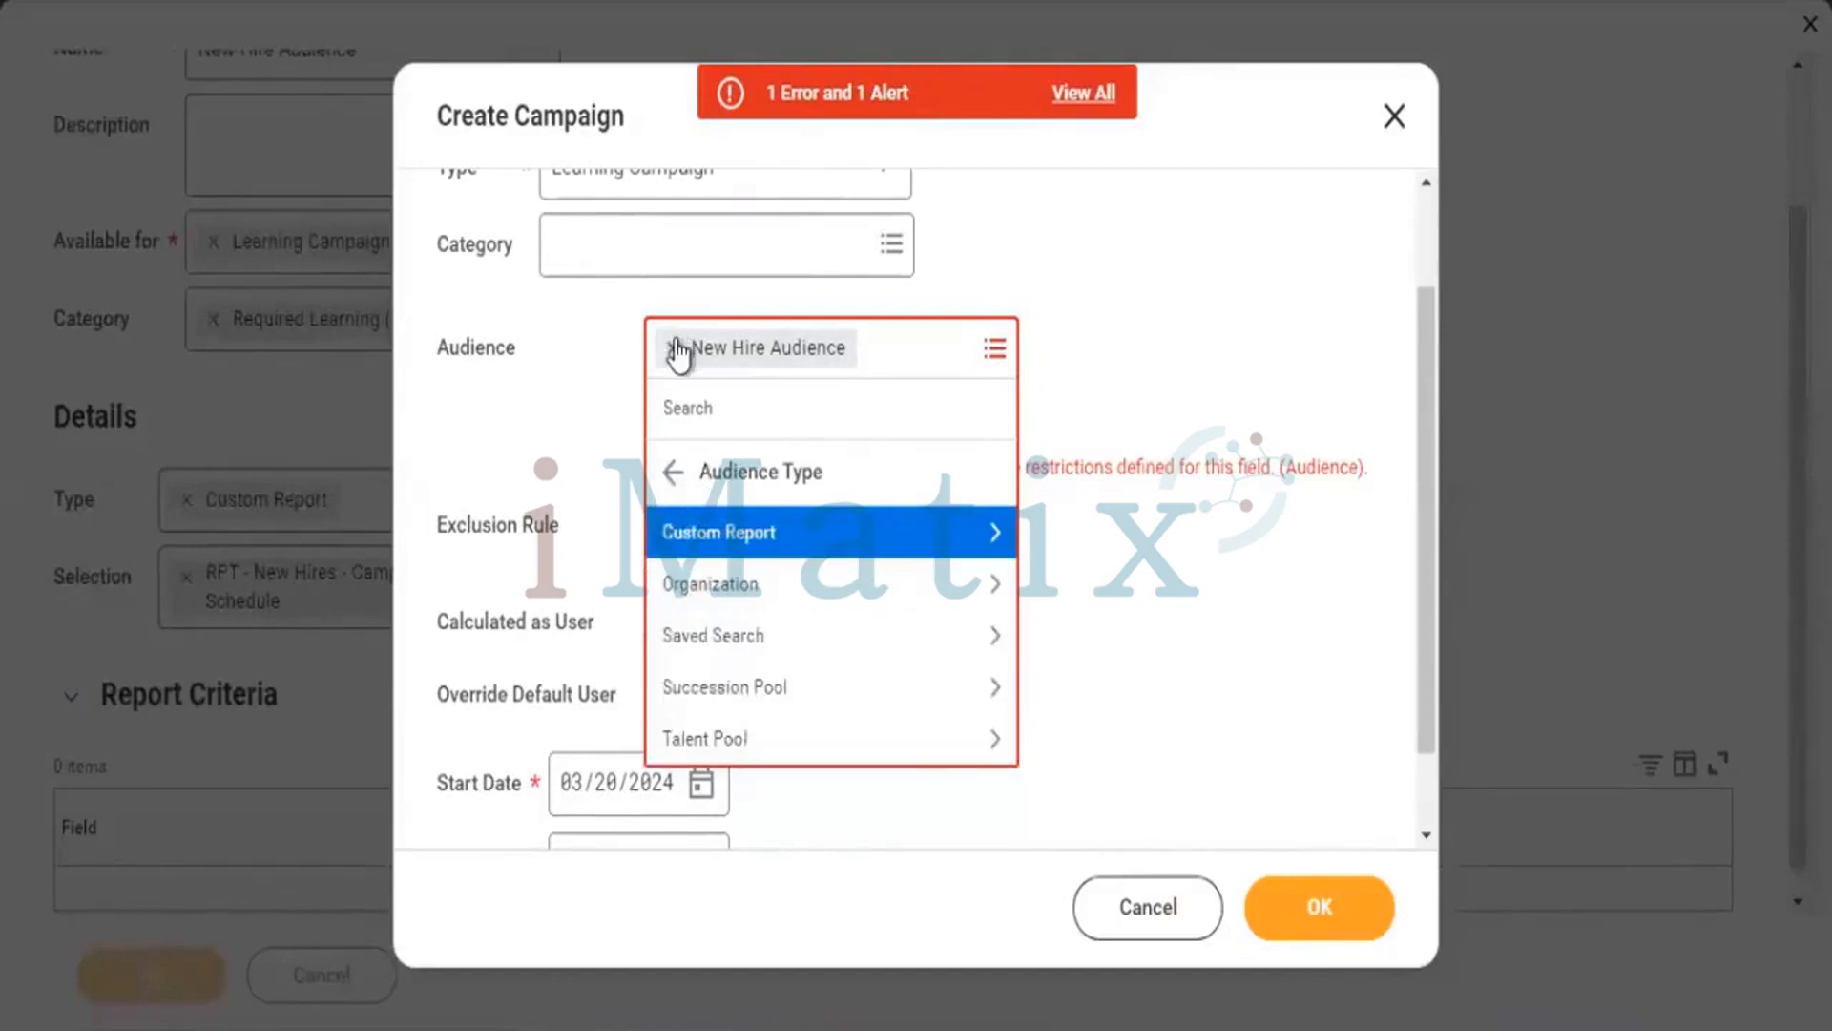
# - Remove New Hire Audience from the campaign, search the audiences for "New Hire Aud", and clear the search
pyautogui.click(679, 346)
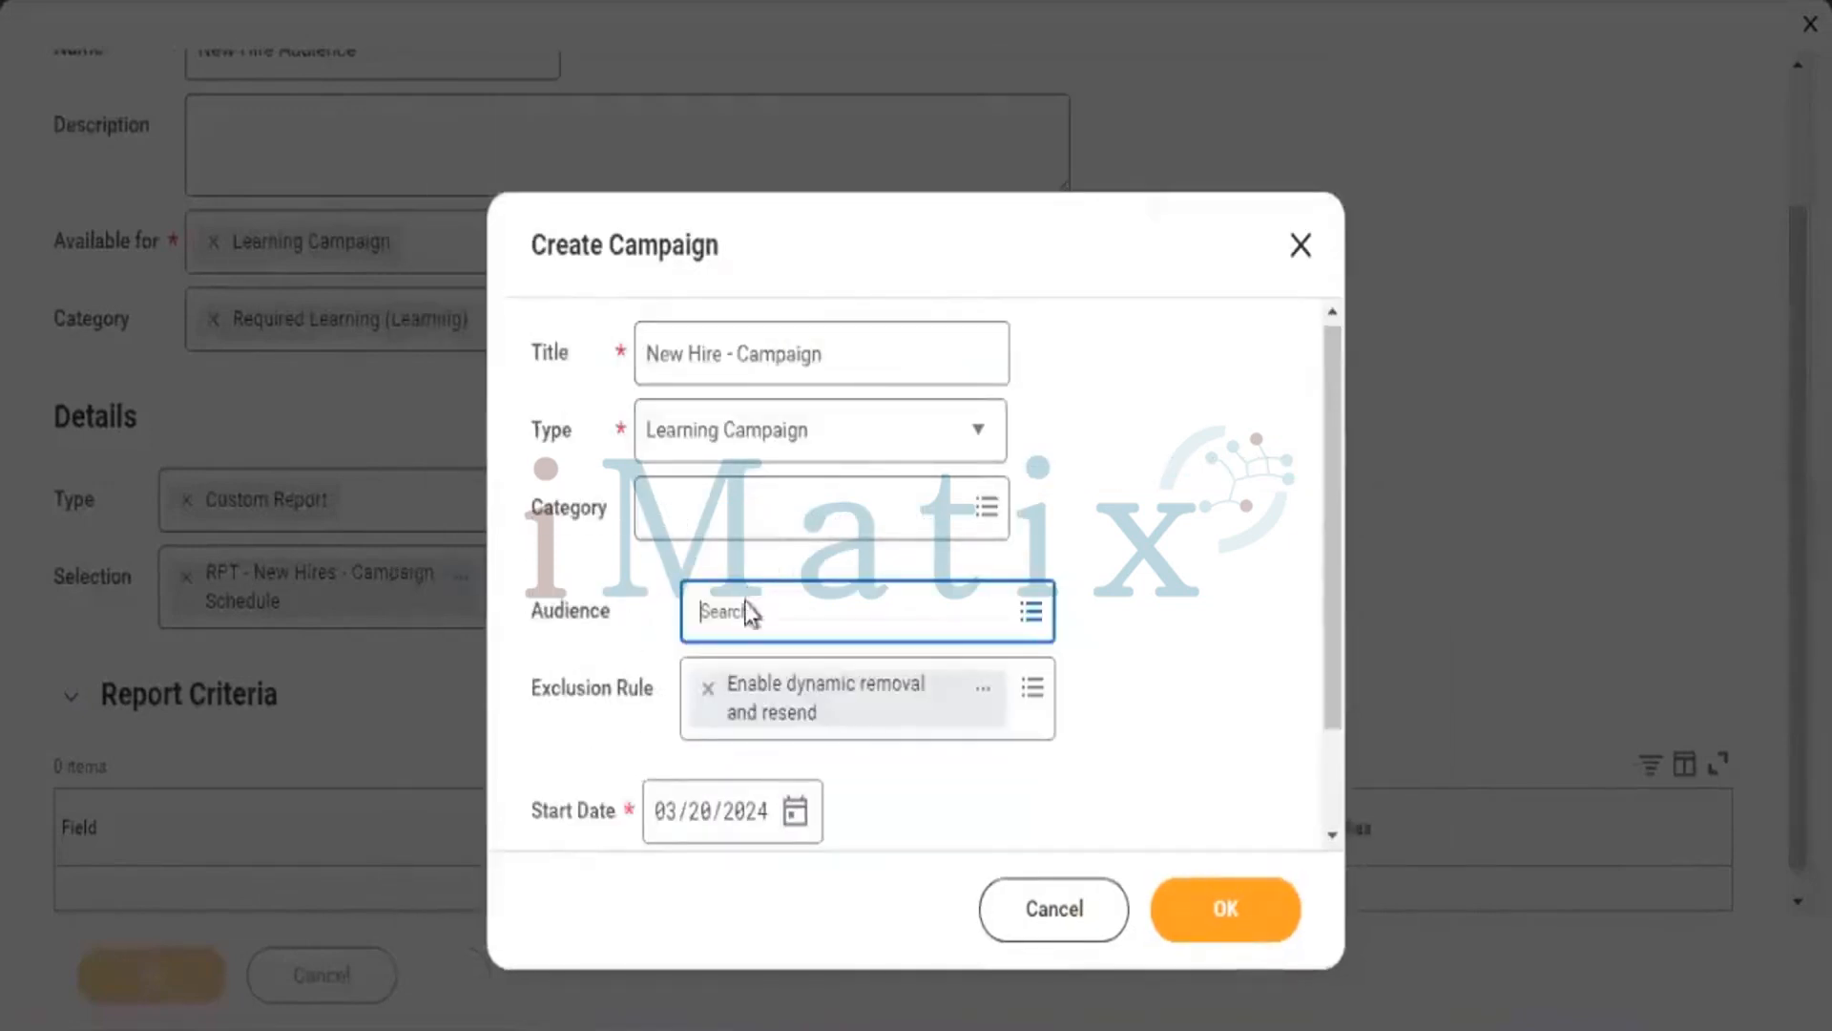
pyautogui.write('New Hire')
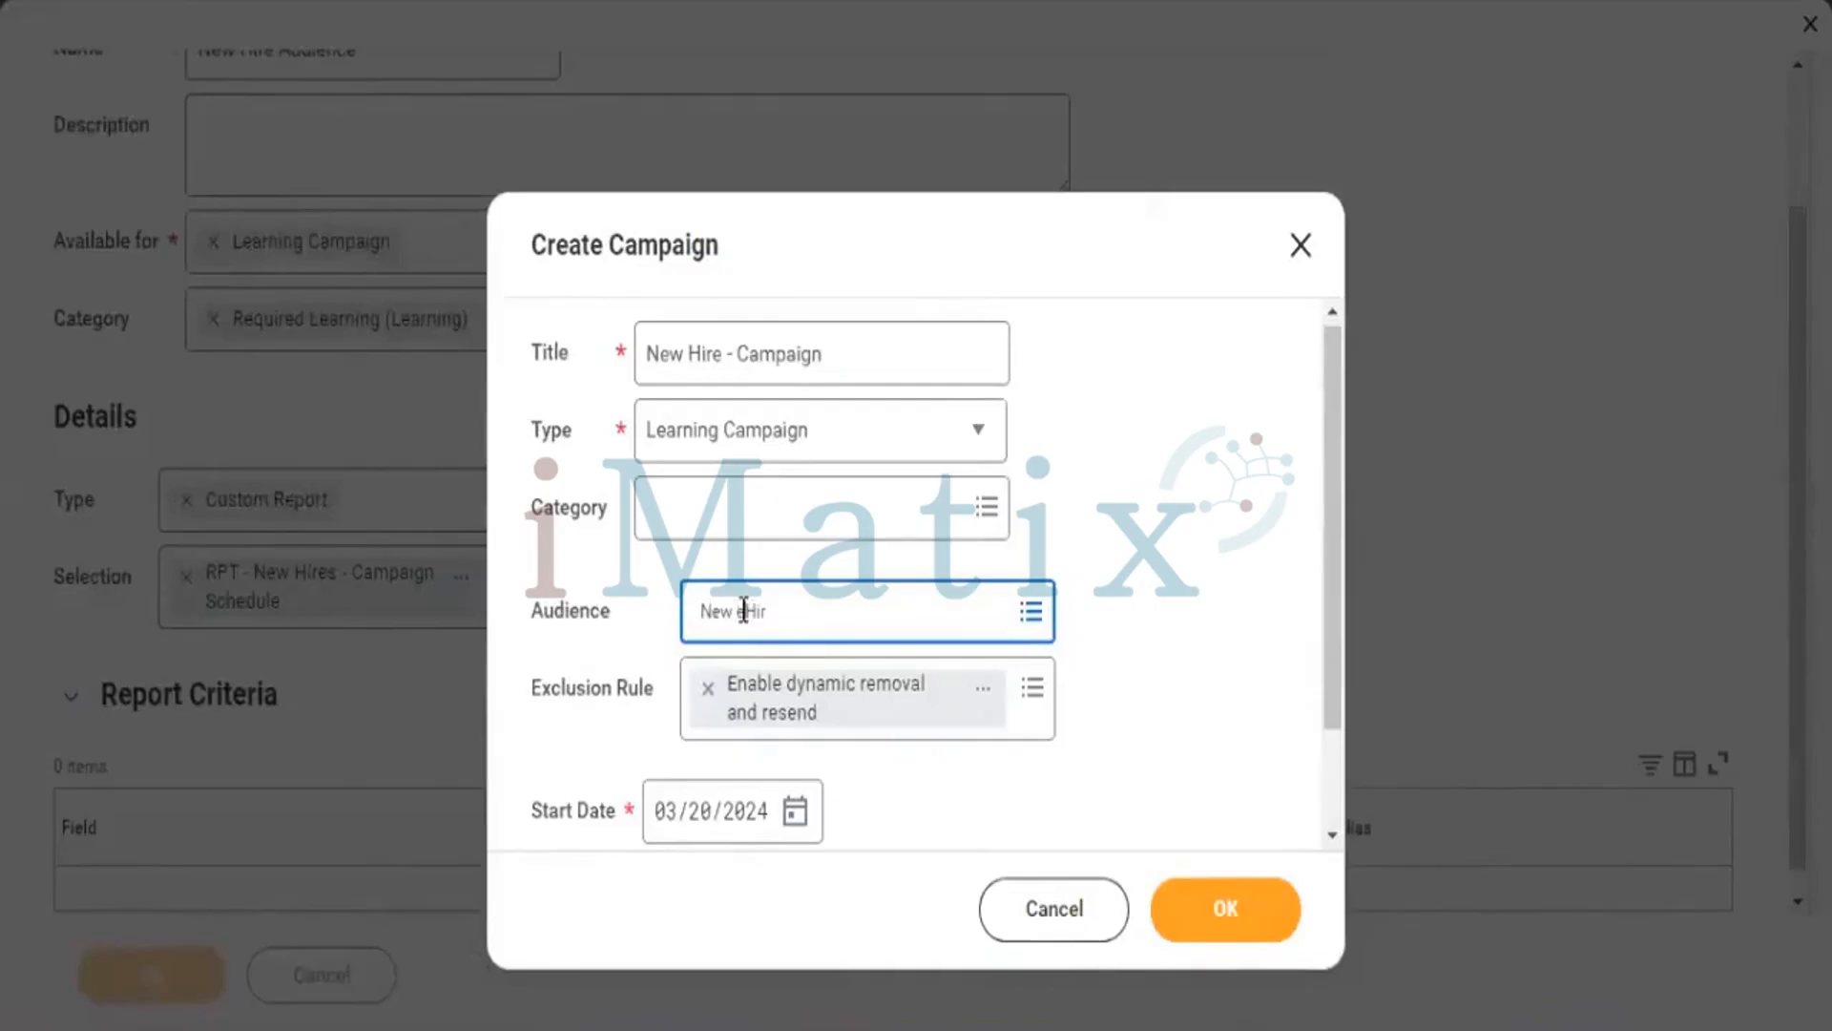
pyautogui.press('Return')
pyautogui.click(832, 610)
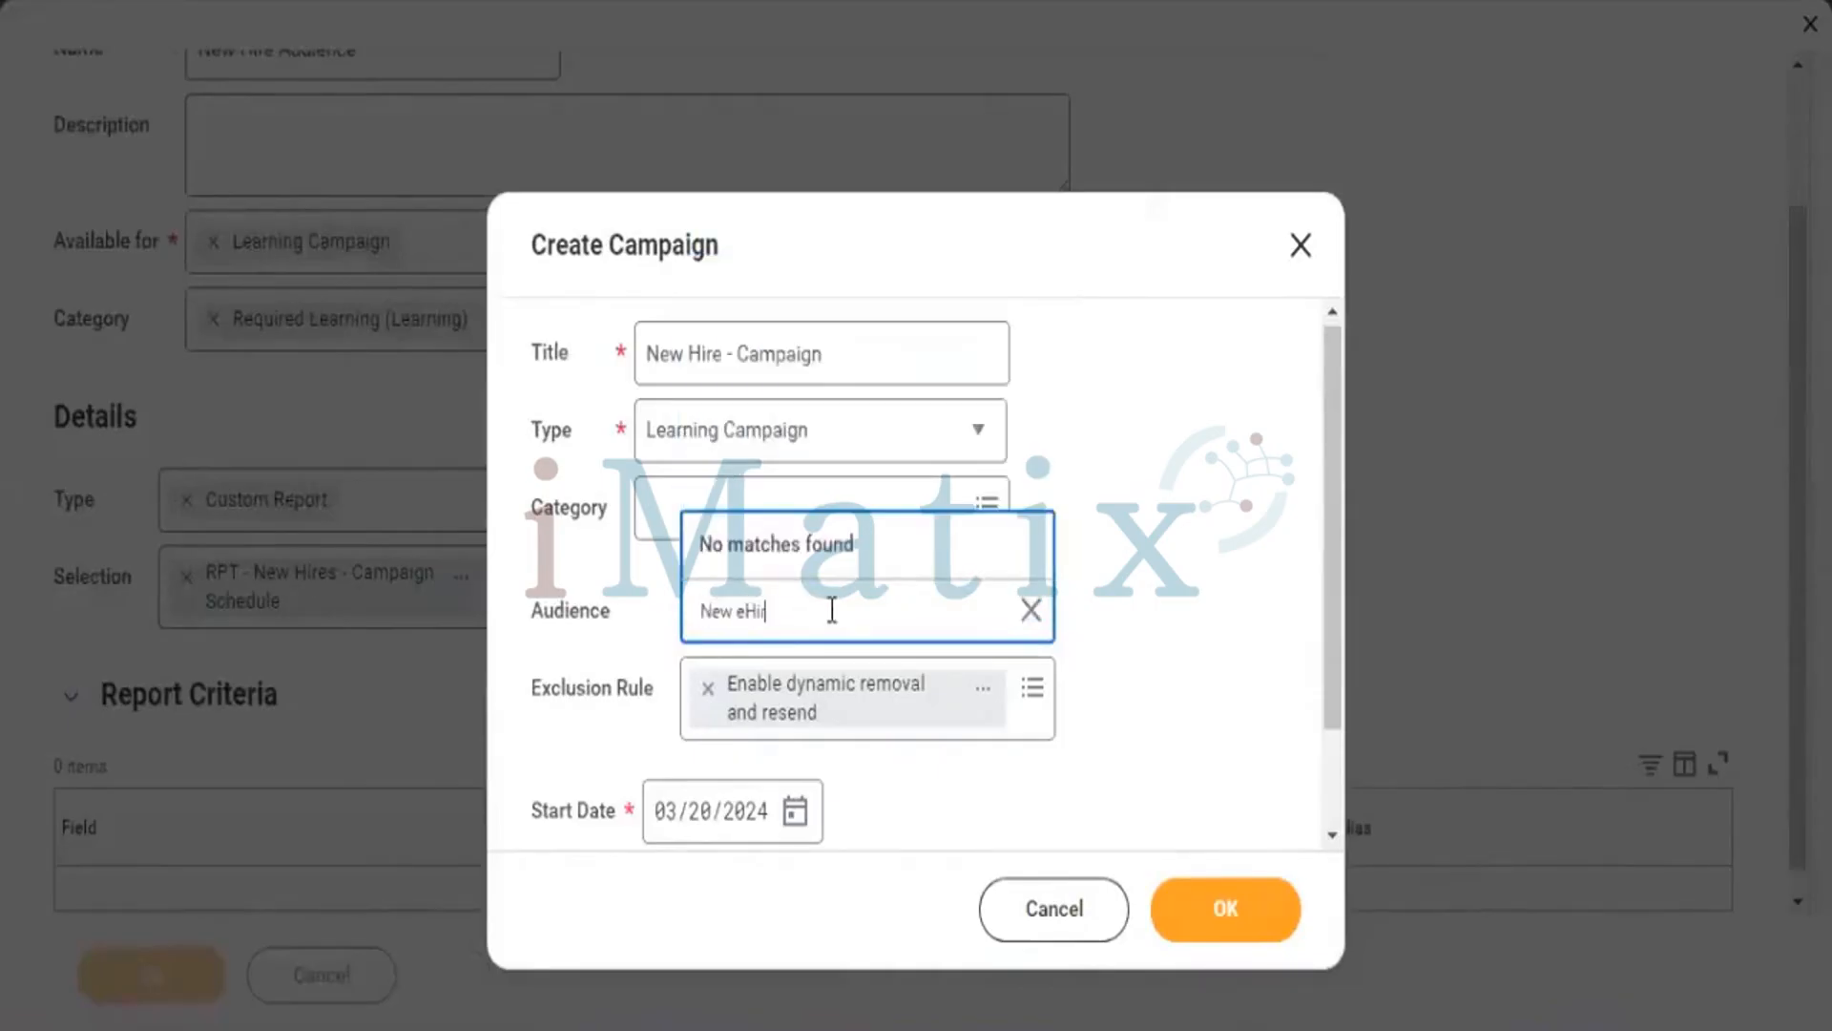
pyautogui.press('BackSpace')
pyautogui.press('BackSpace')
pyautogui.press('BackSpace')
pyautogui.press('BackSpace')
pyautogui.press('Return')
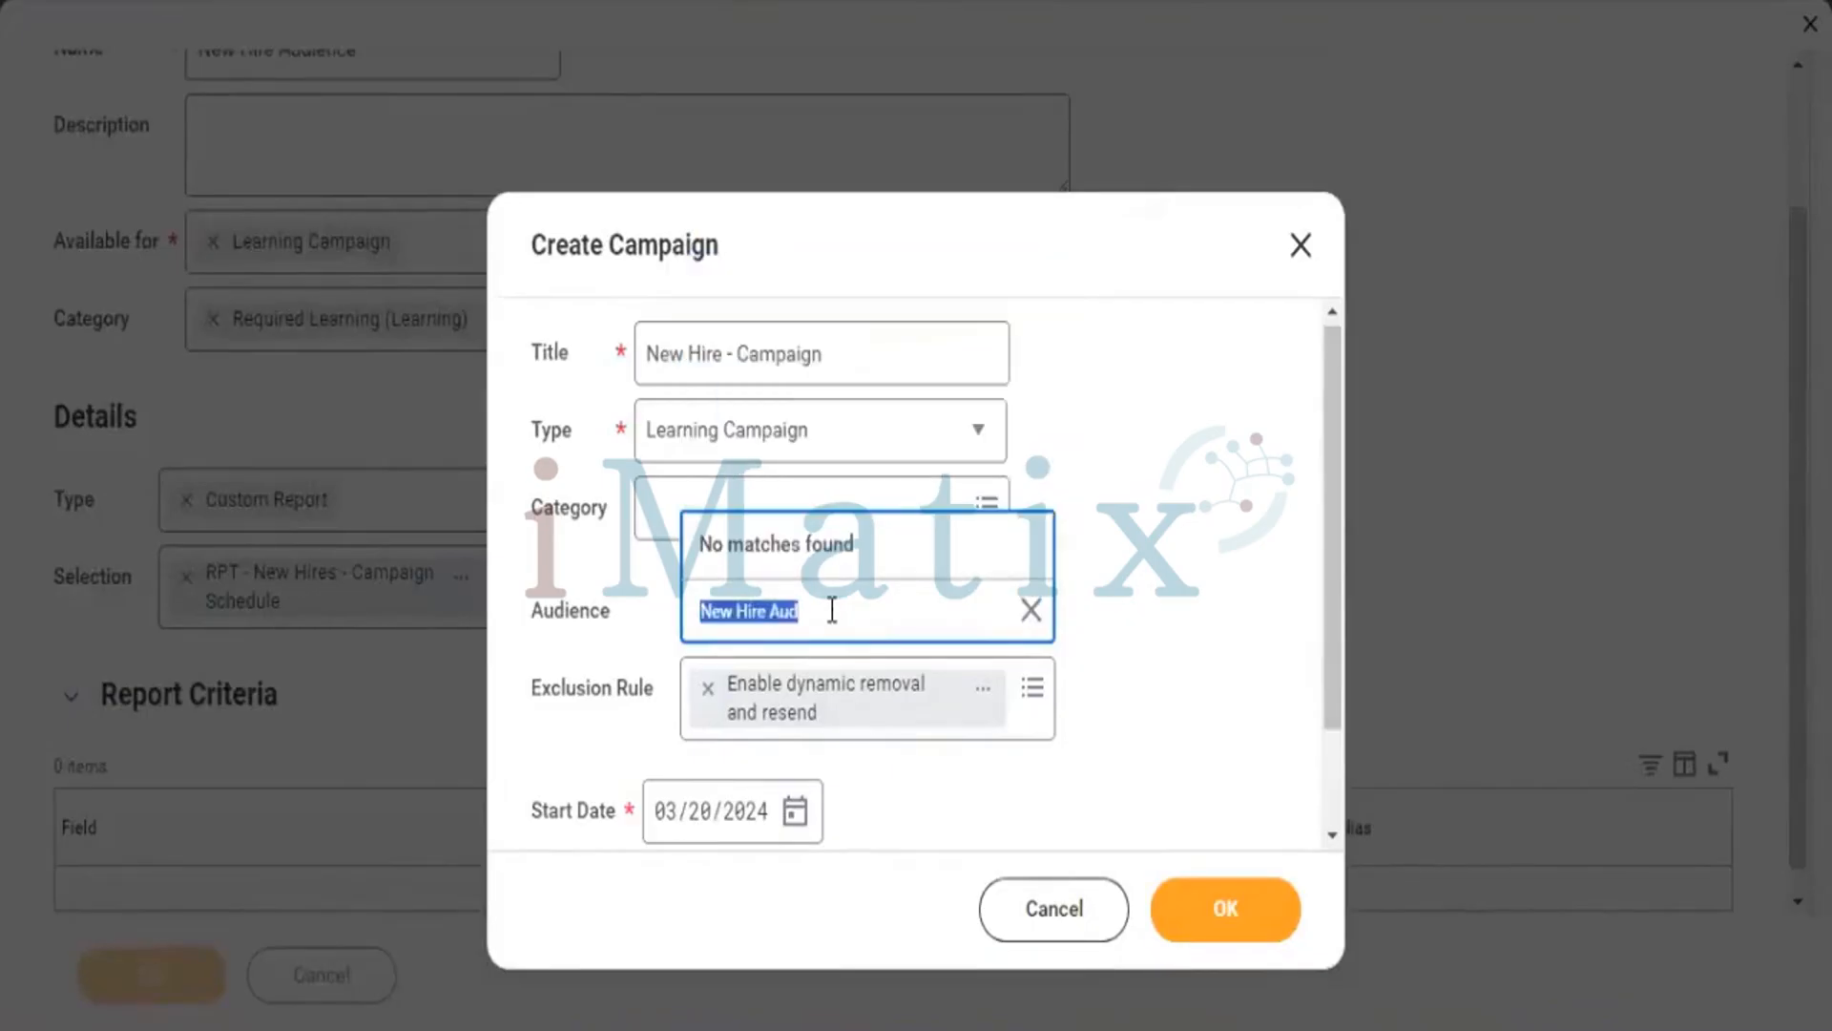
pyautogui.click(1038, 628)
pyautogui.click(1037, 628)
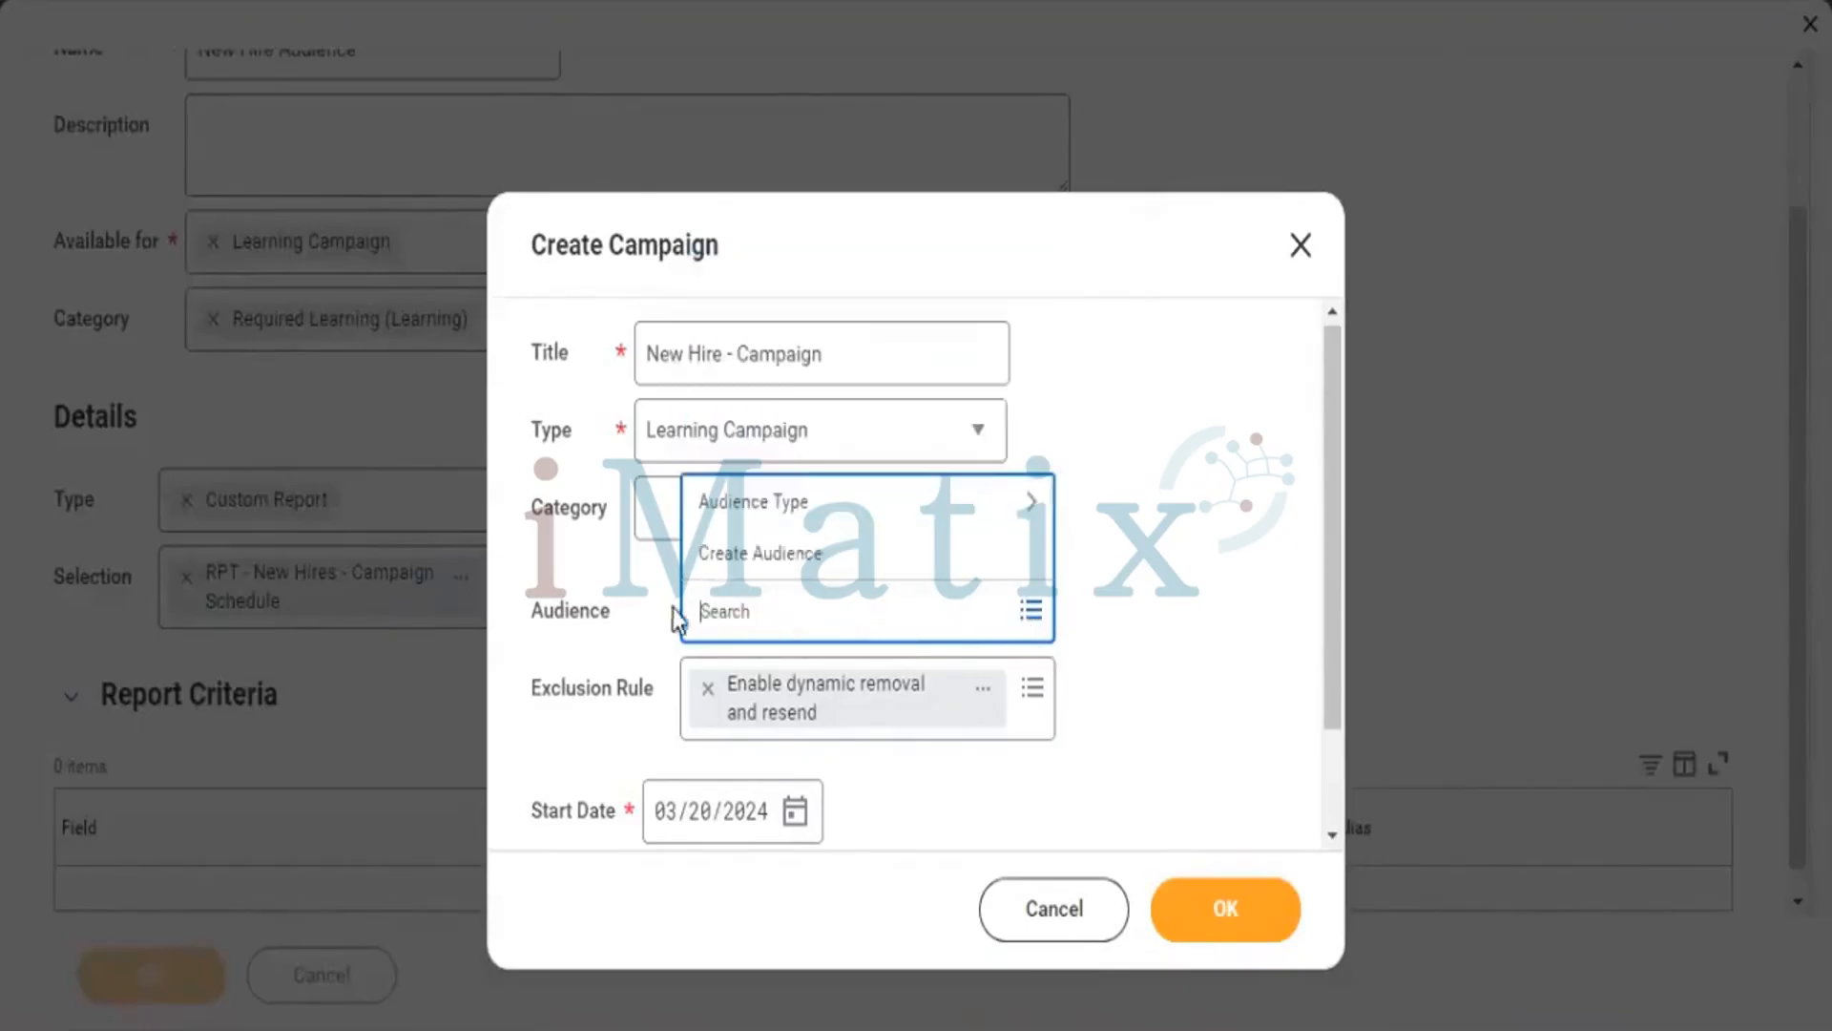
# - Set the campaign's category to Required Learning (Learning)
pyautogui.click(693, 510)
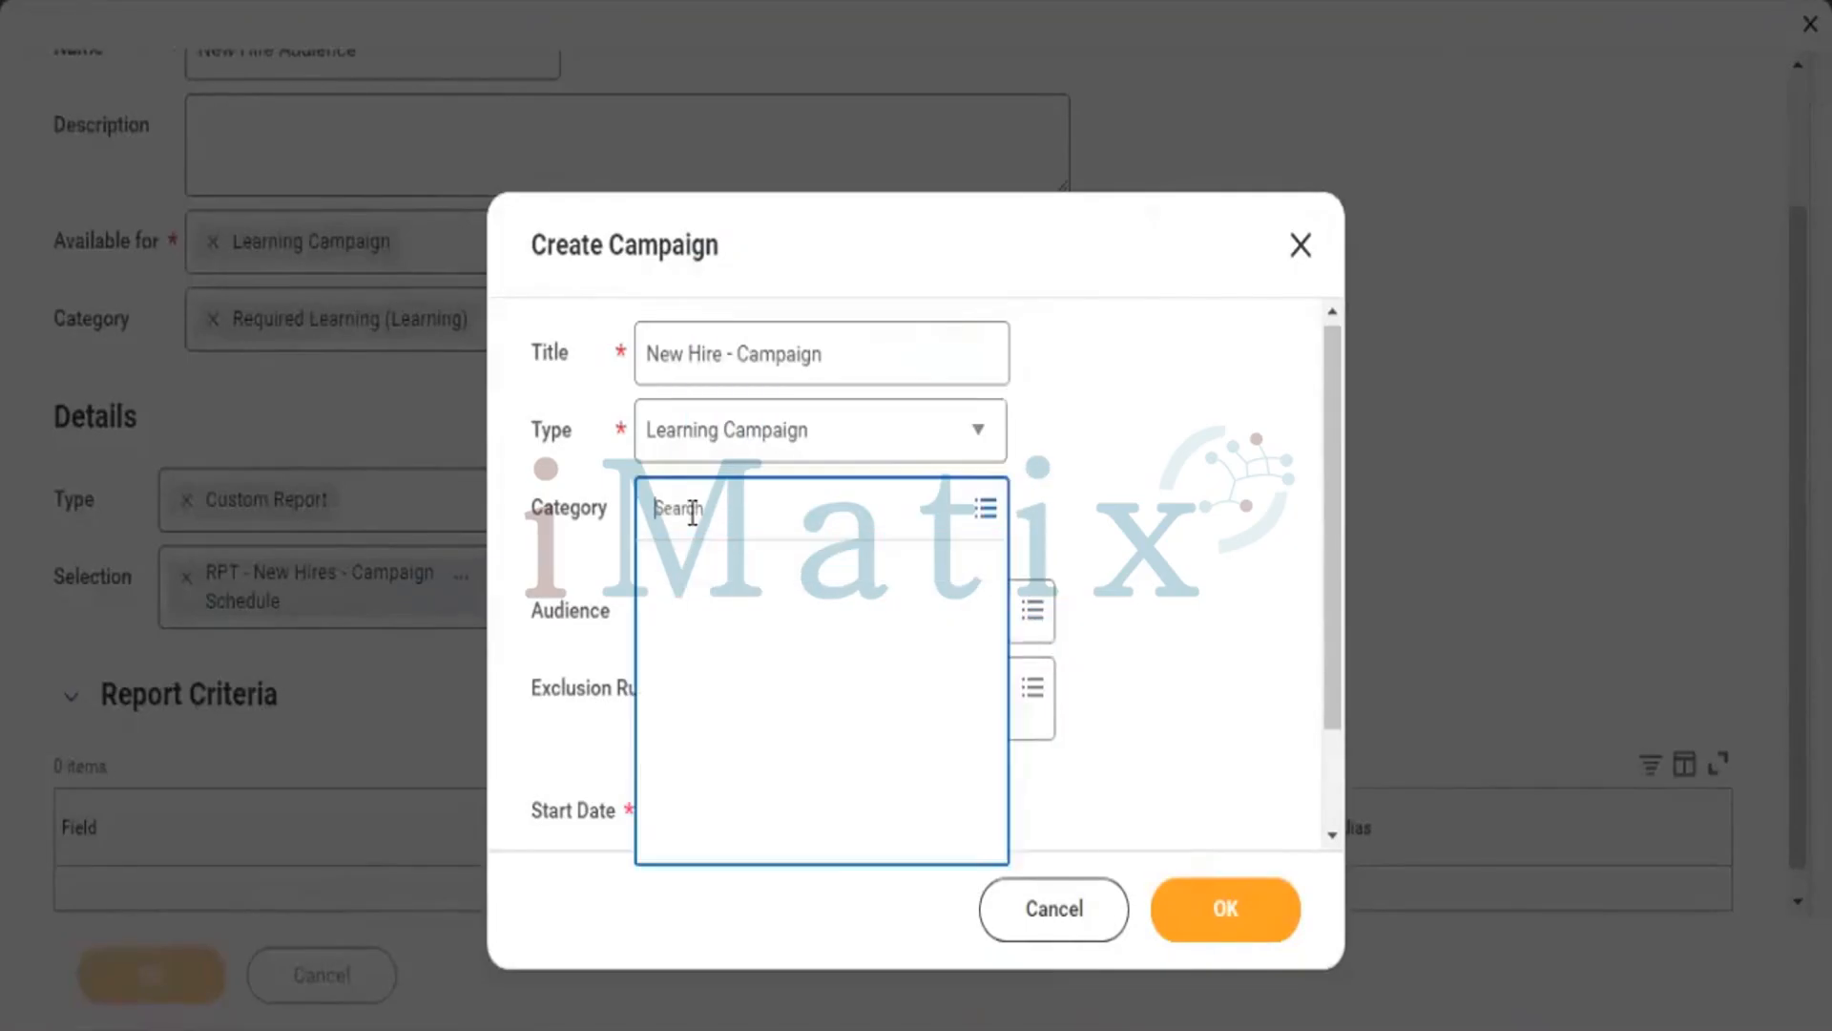
pyautogui.click(719, 567)
pyautogui.click(838, 649)
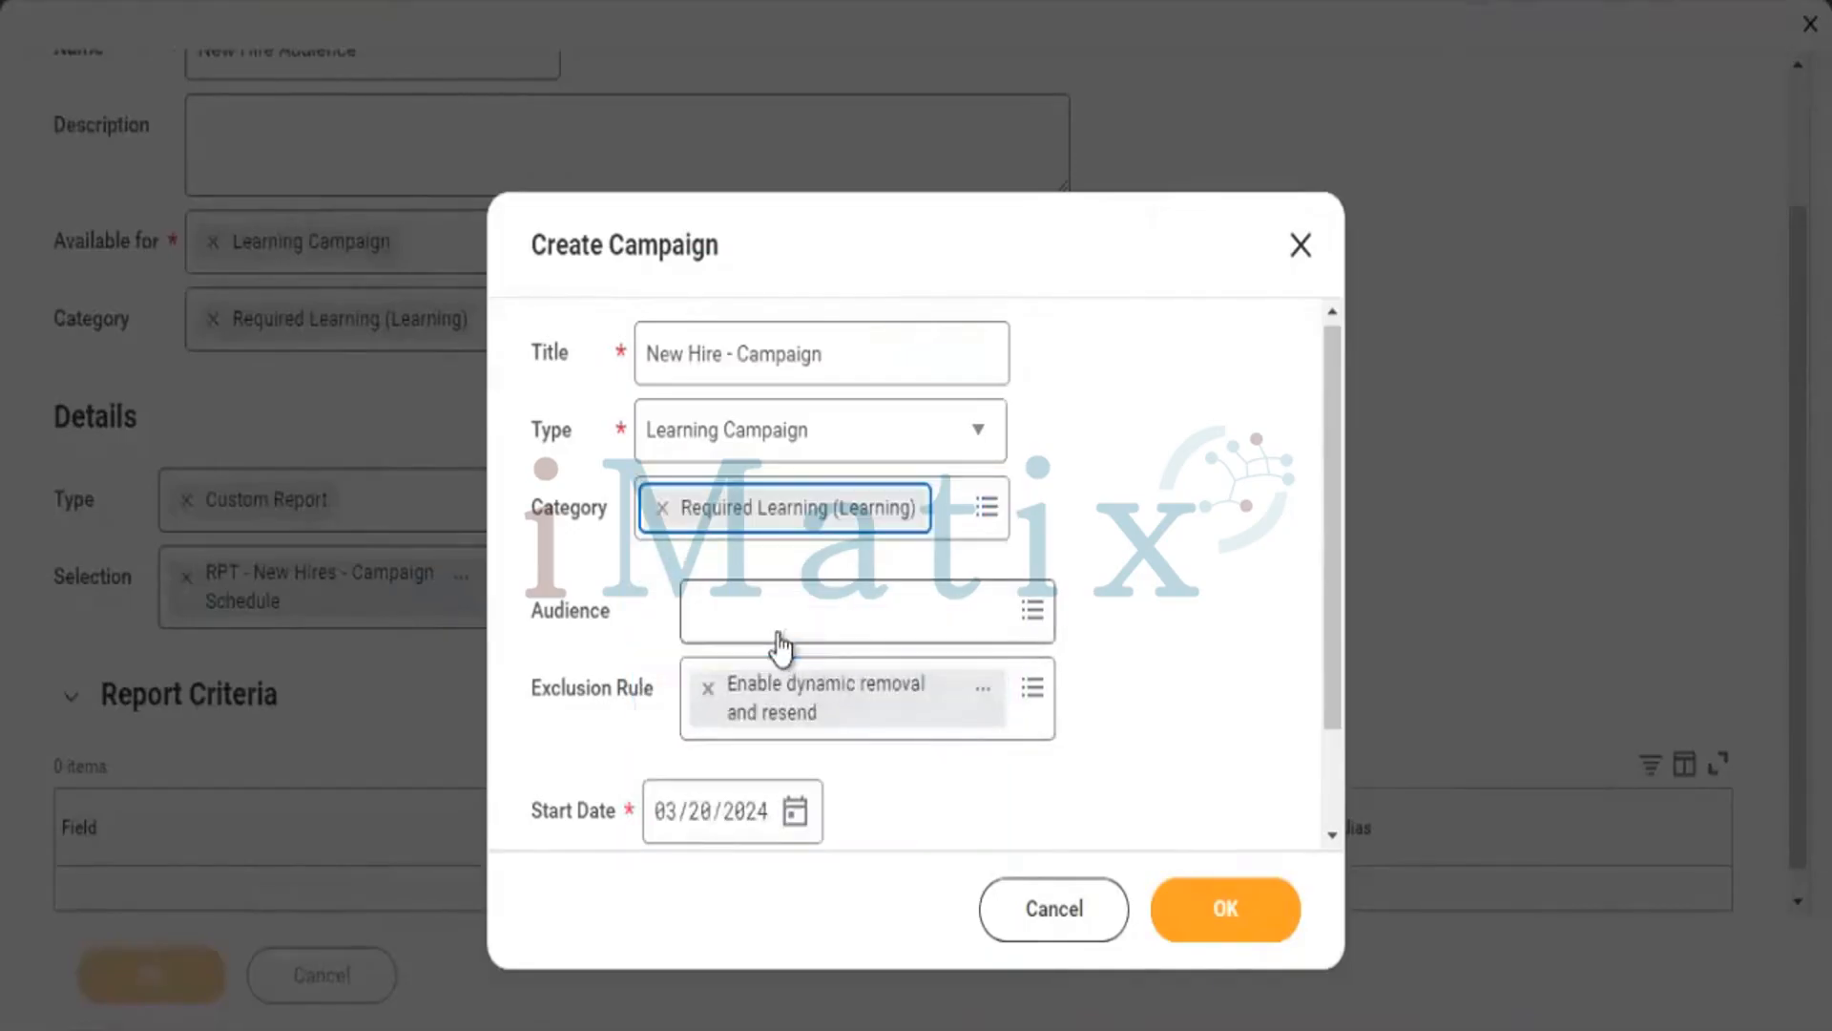
# - Search the audiences for "new hire" to find the campaign's audience
pyautogui.click(775, 607)
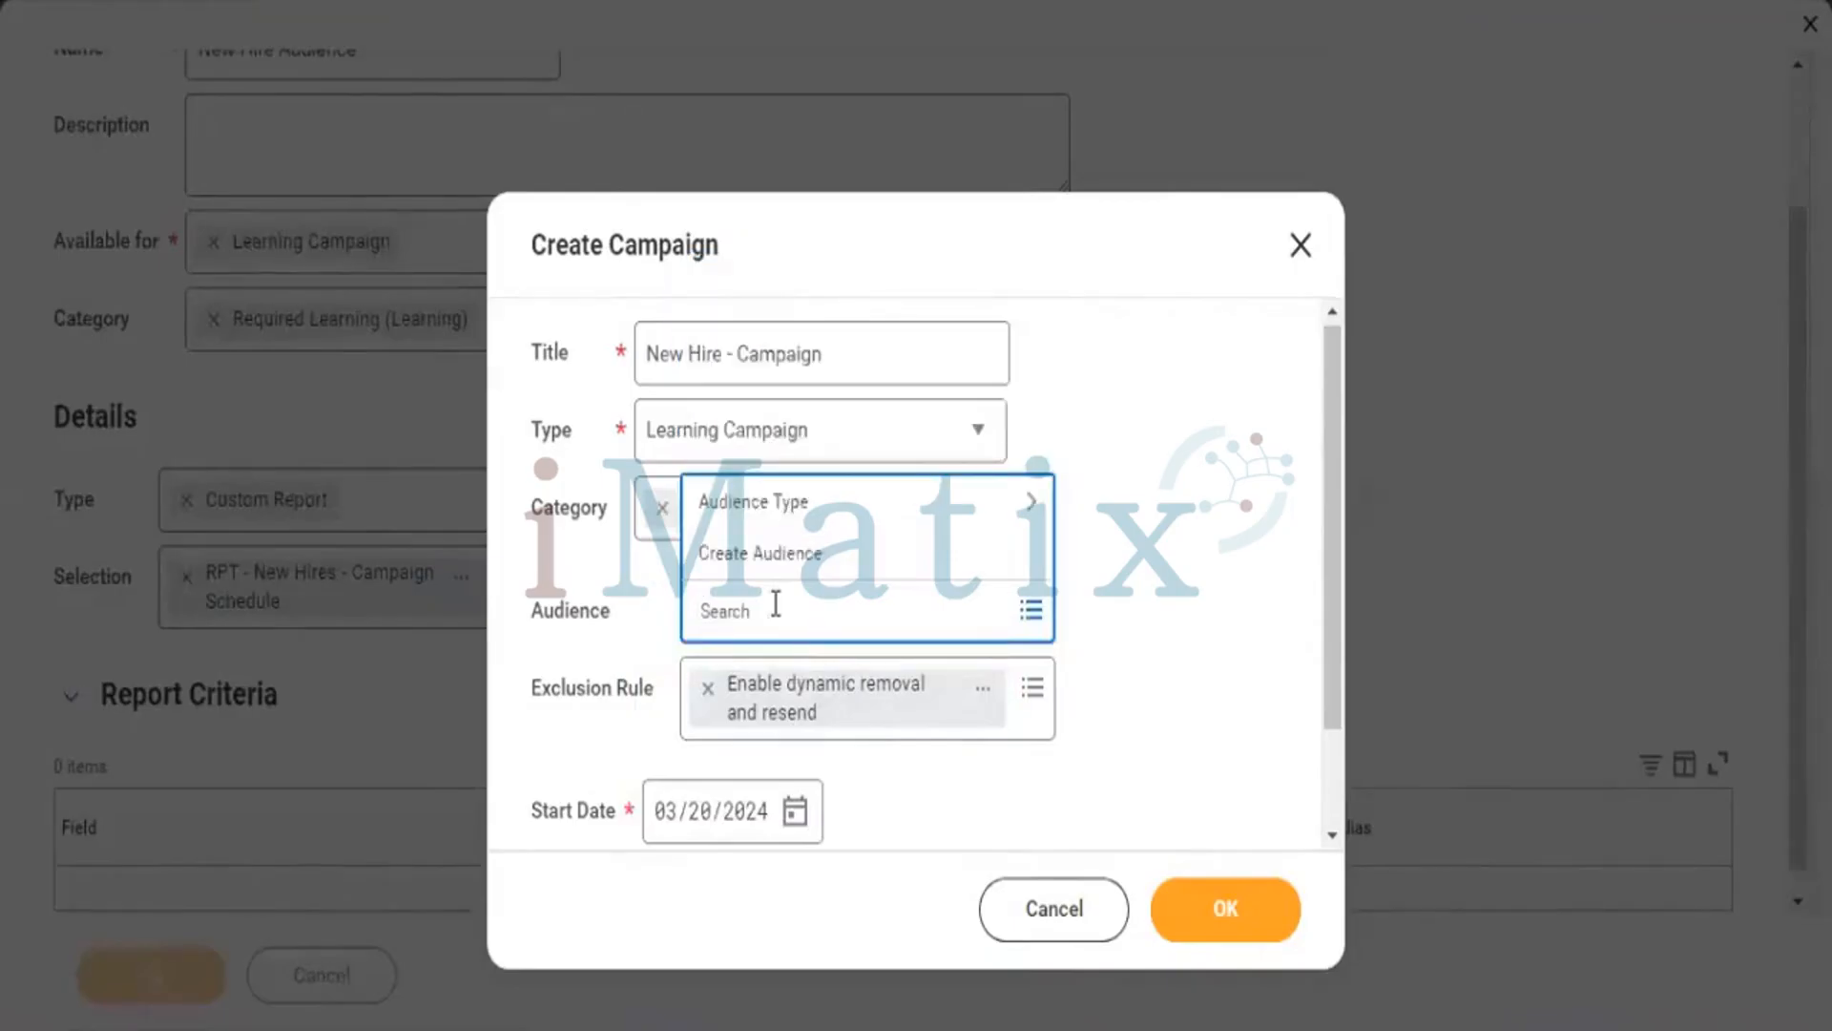
pyautogui.click(776, 604)
pyautogui.press('BackSpace')
pyautogui.press('BackSpace')
pyautogui.press('BackSpace')
pyautogui.press('BackSpace')
pyautogui.press('BackSpace')
pyautogui.press('BackSpace')
pyautogui.press('BackSpace')
pyautogui.press('BackSpace')
pyautogui.write('hew')
pyautogui.write(' hire')
pyautogui.press('Return')
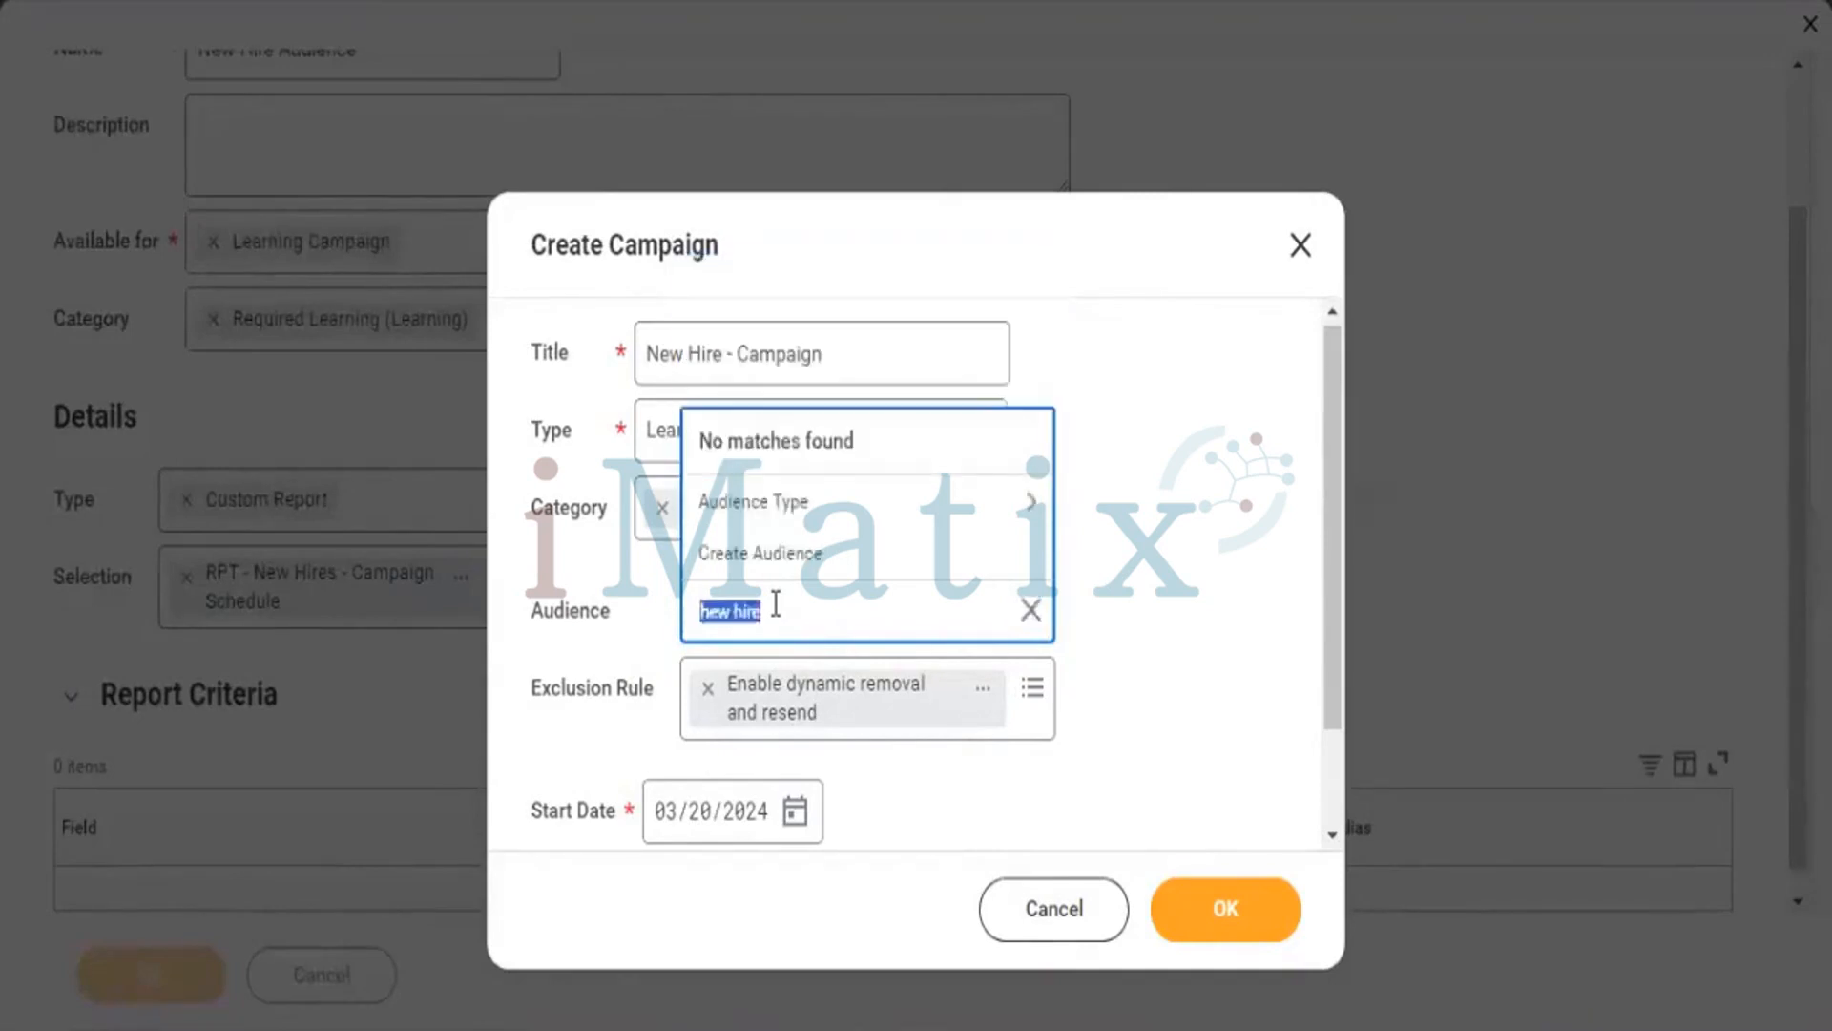
# - Select New Hire Audience from the custom report audiences and create the campaign
pyautogui.click(778, 504)
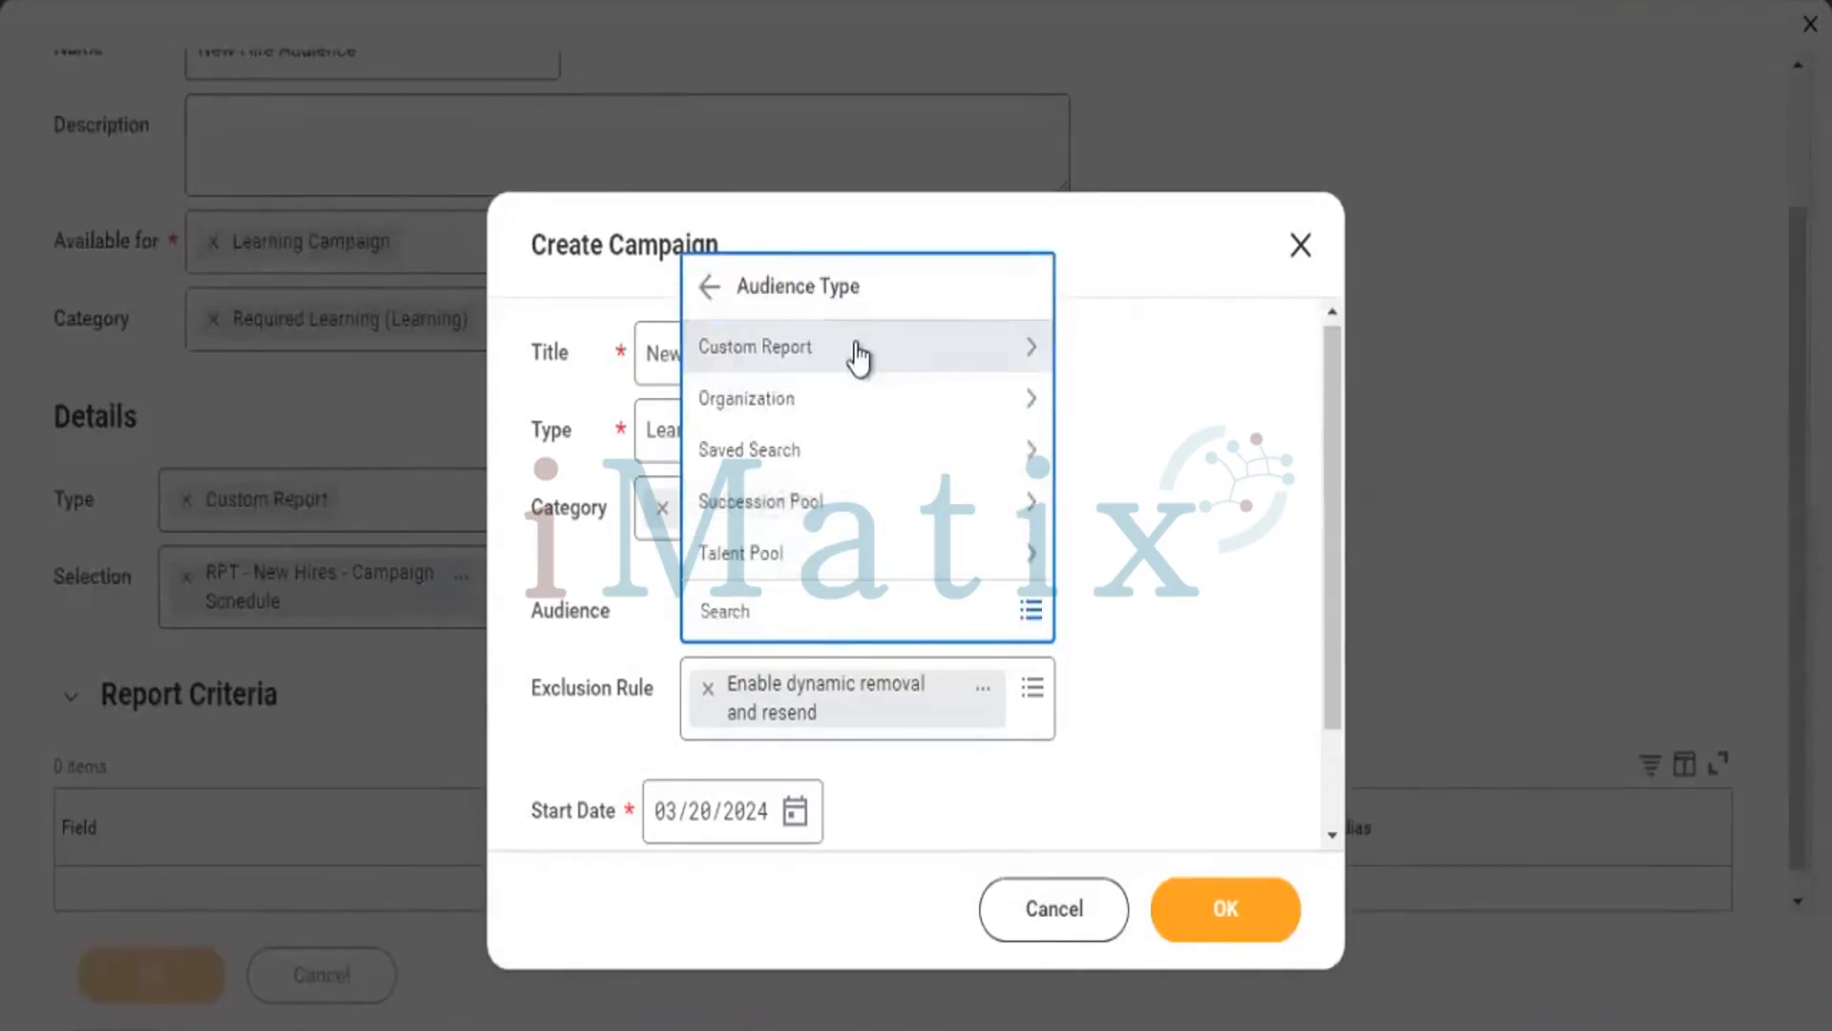
pyautogui.click(856, 345)
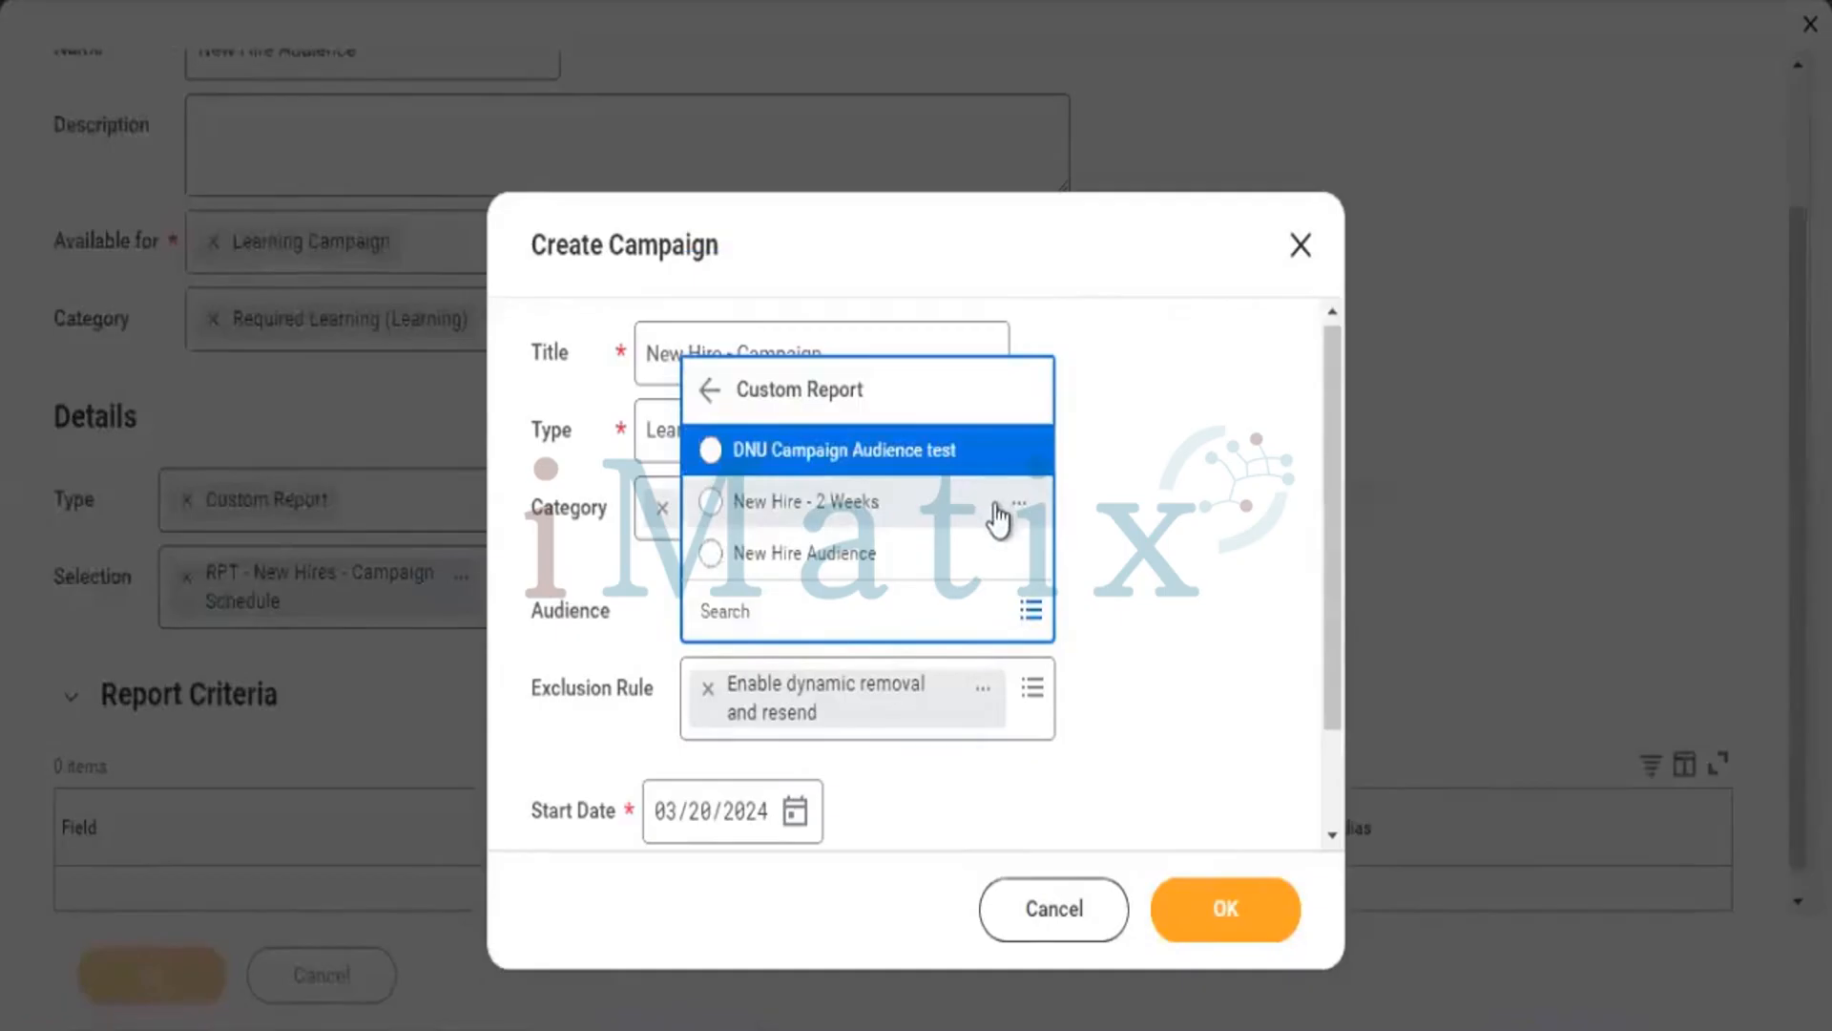
pyautogui.click(849, 572)
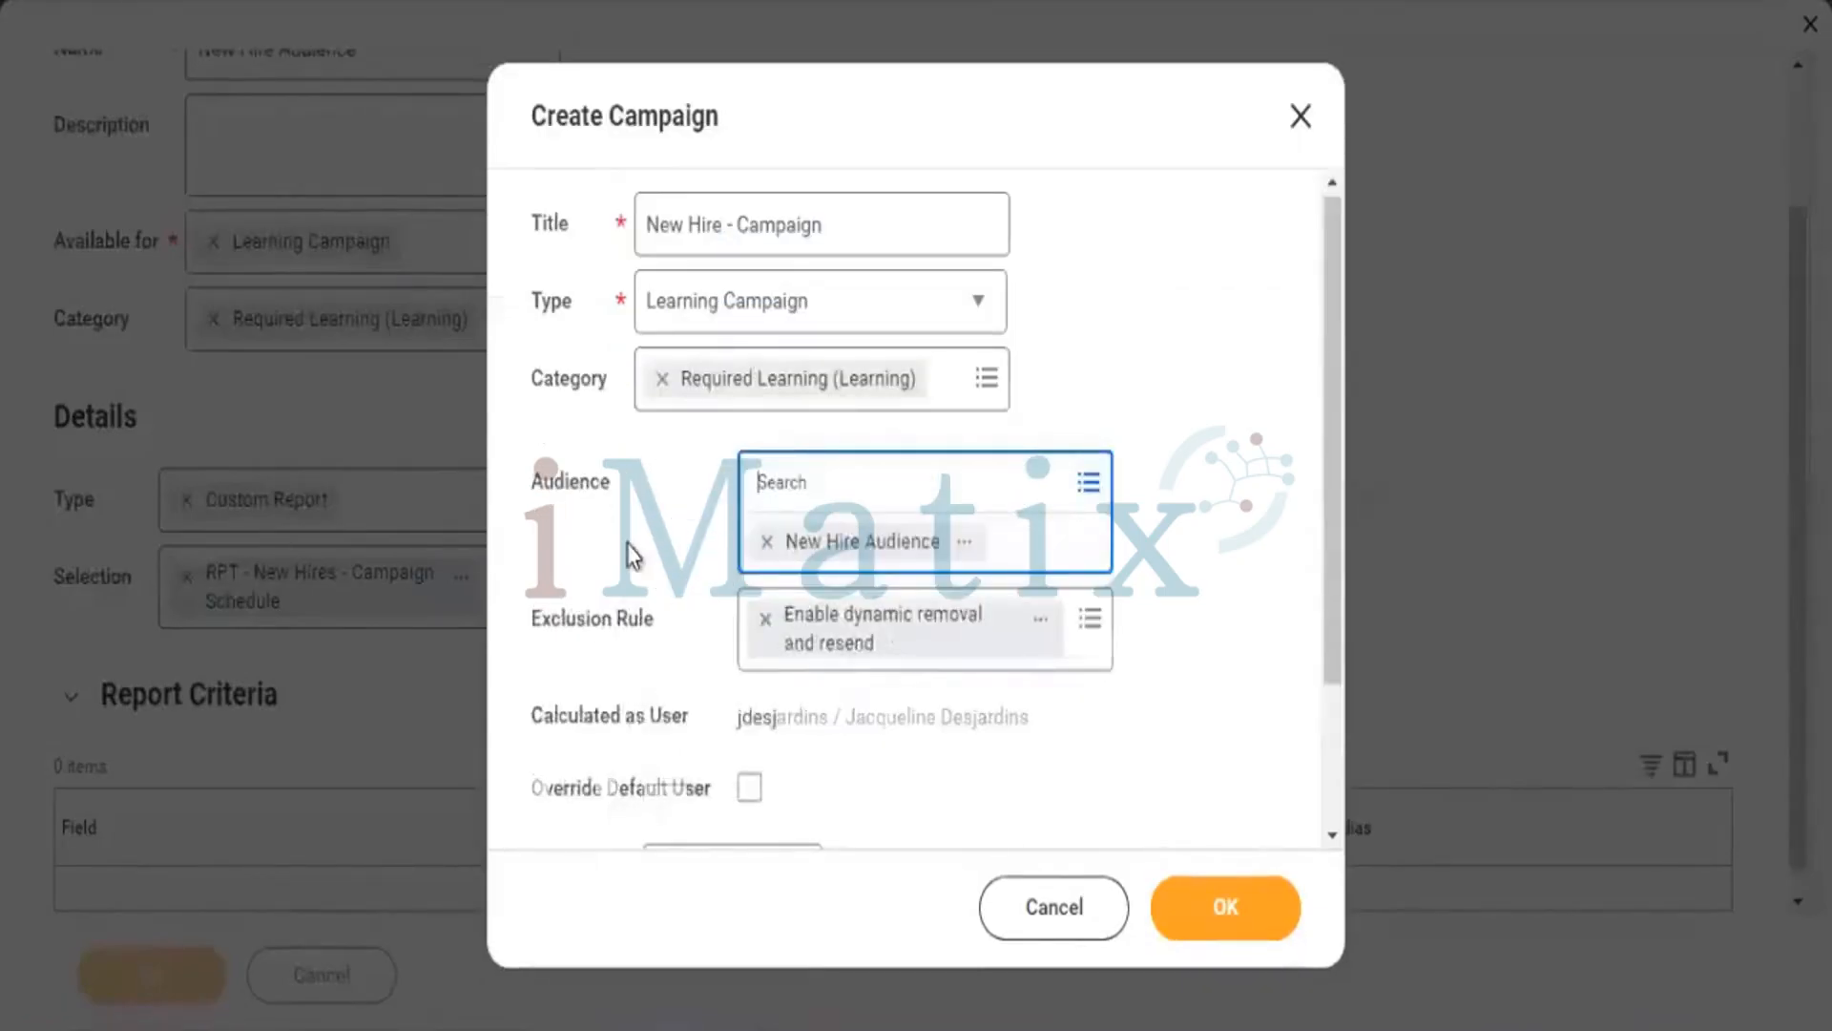
pyautogui.click(628, 544)
pyautogui.click(1222, 926)
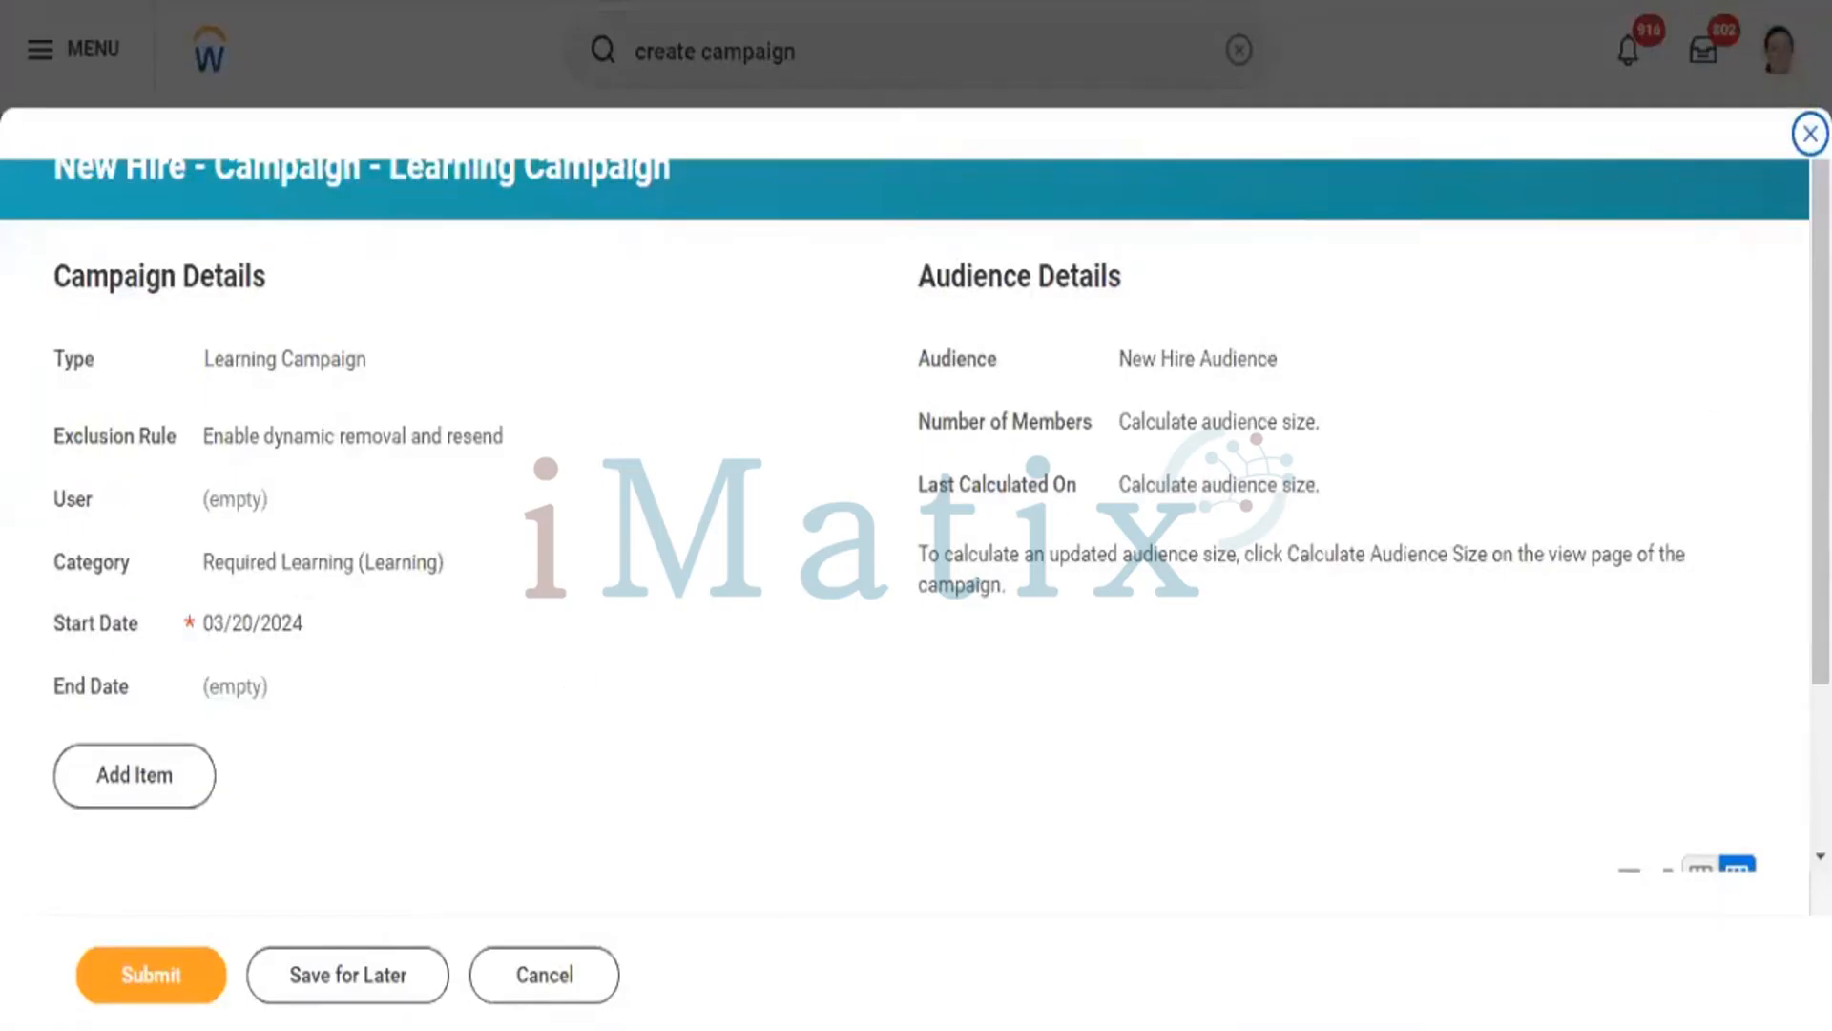
# - Add a campaign item titled "New Hire Campaign" with the content type Learning Course
pyautogui.scroll(-2, 916, 515)
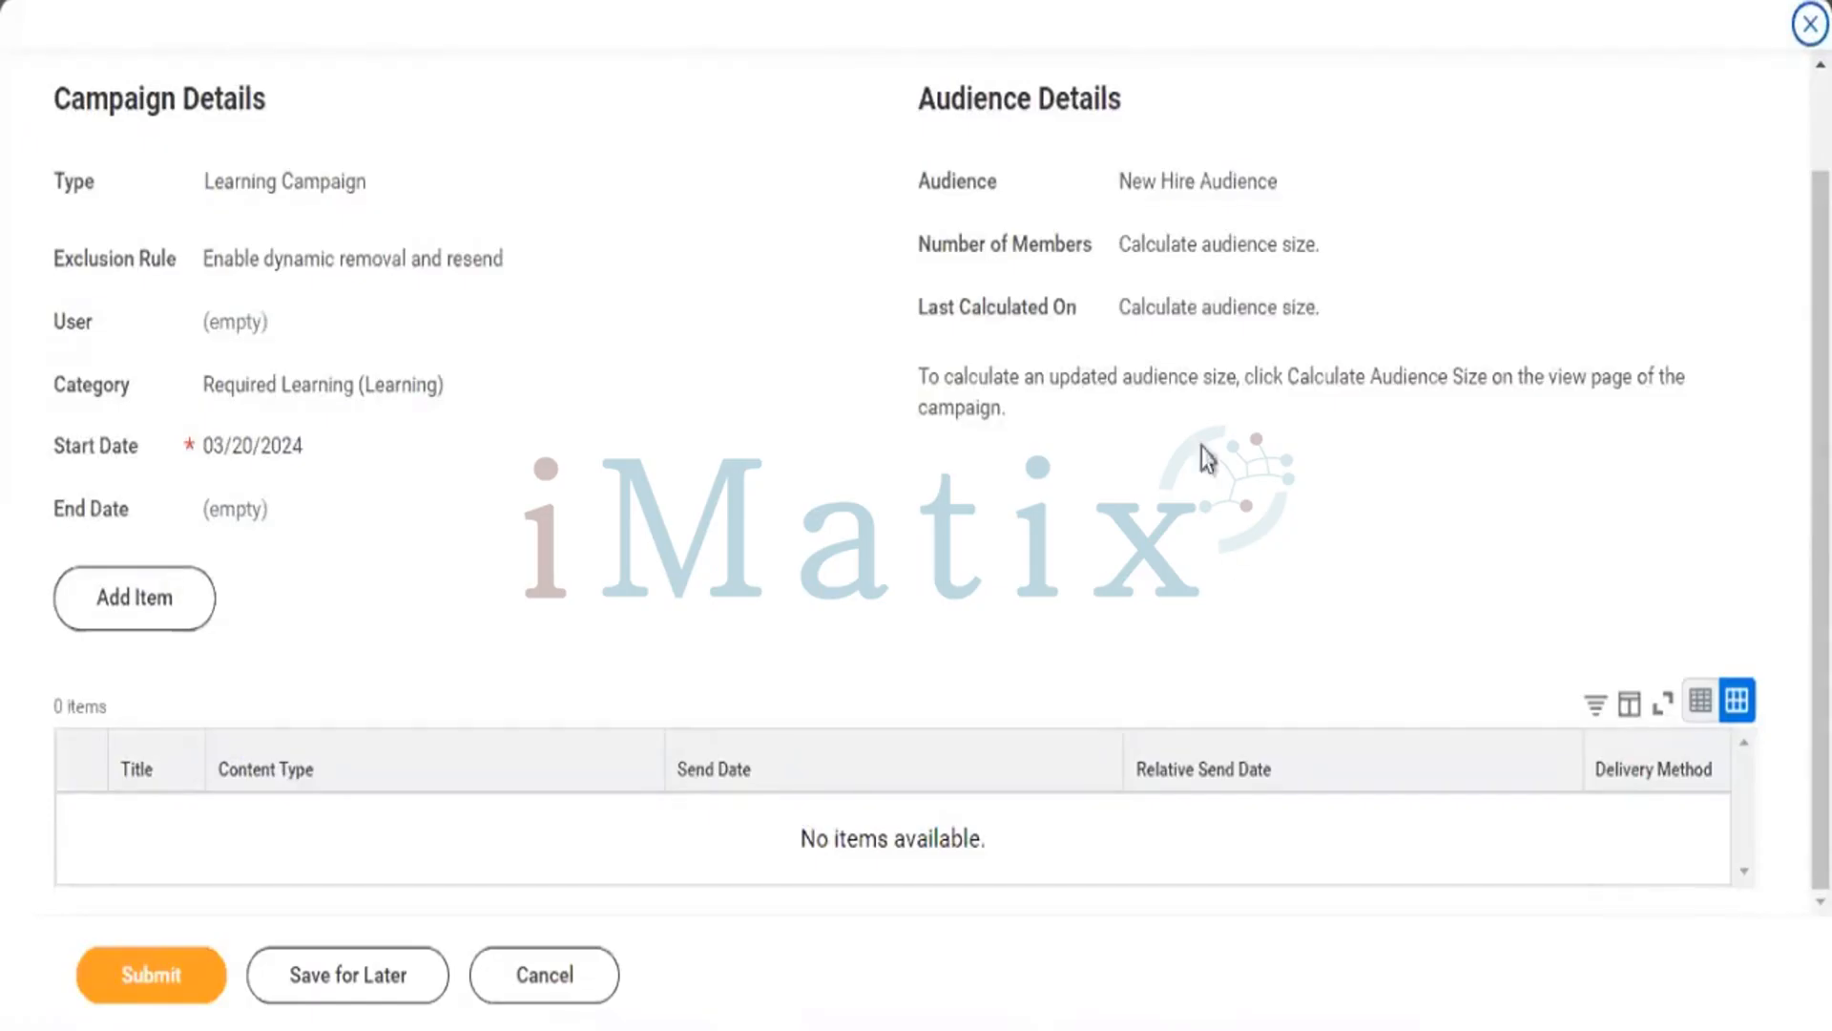
pyautogui.click(169, 621)
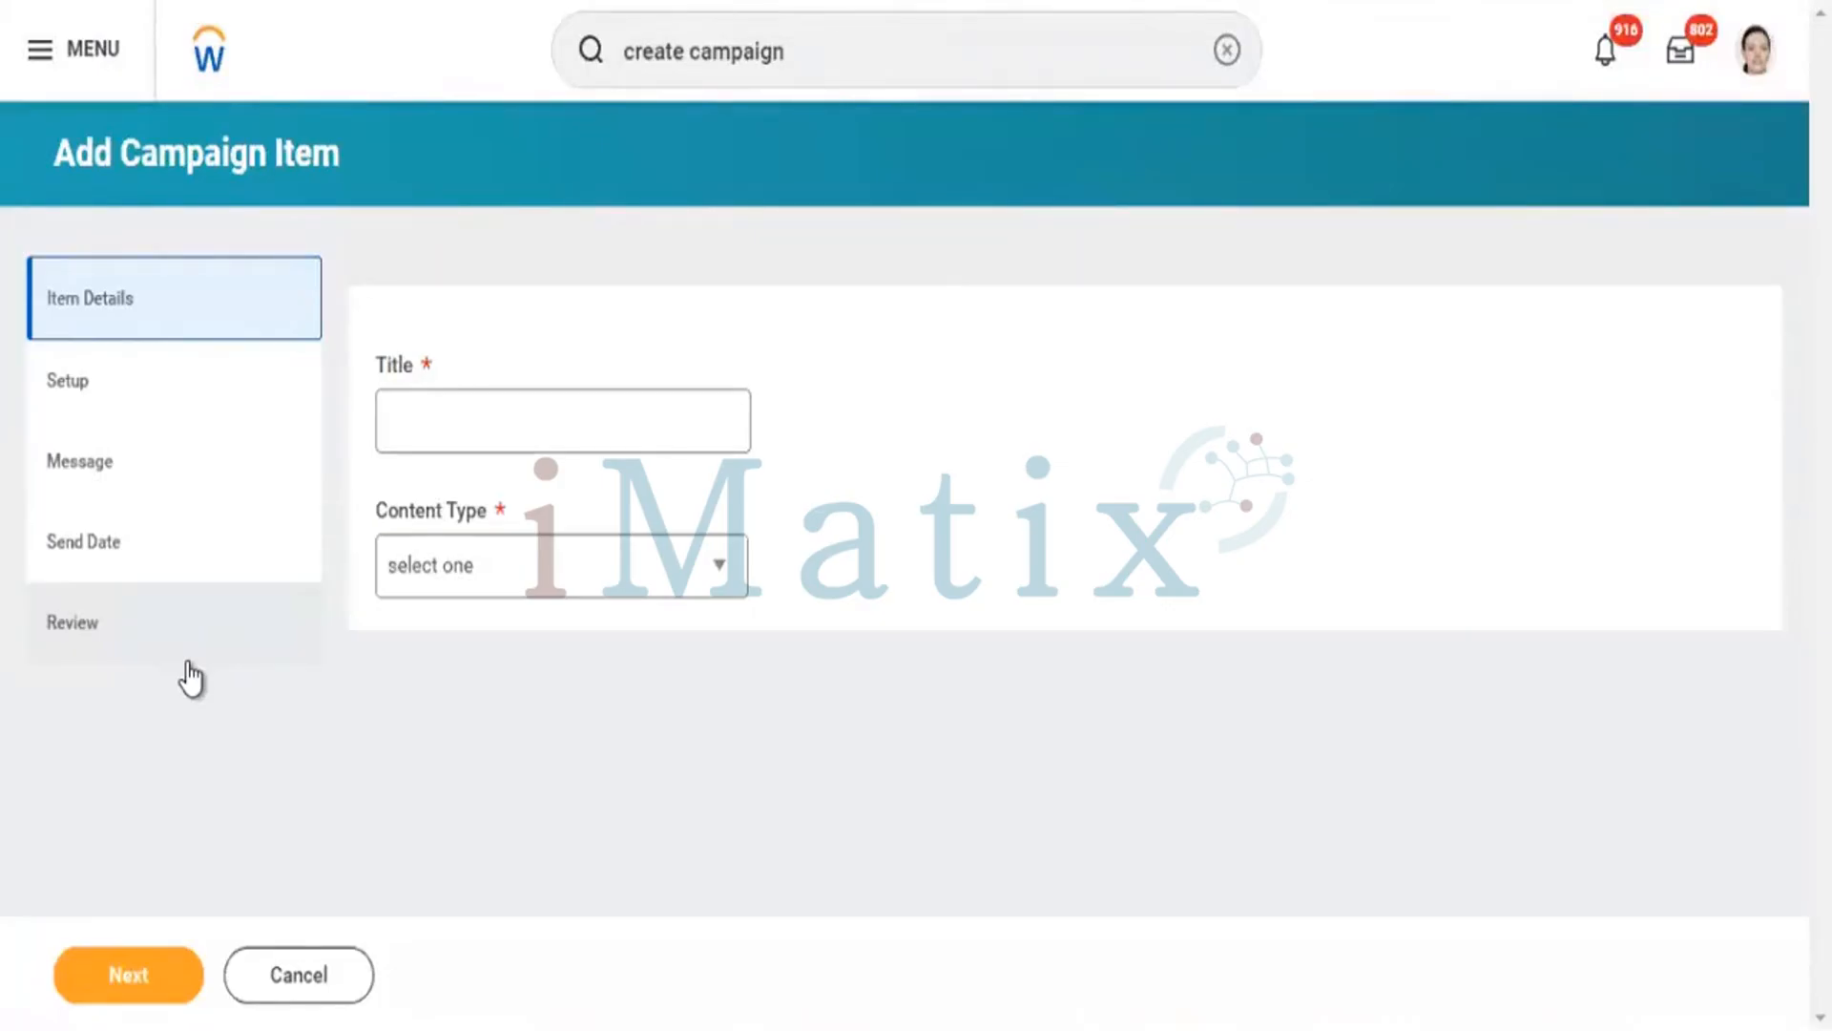
pyautogui.click(469, 411)
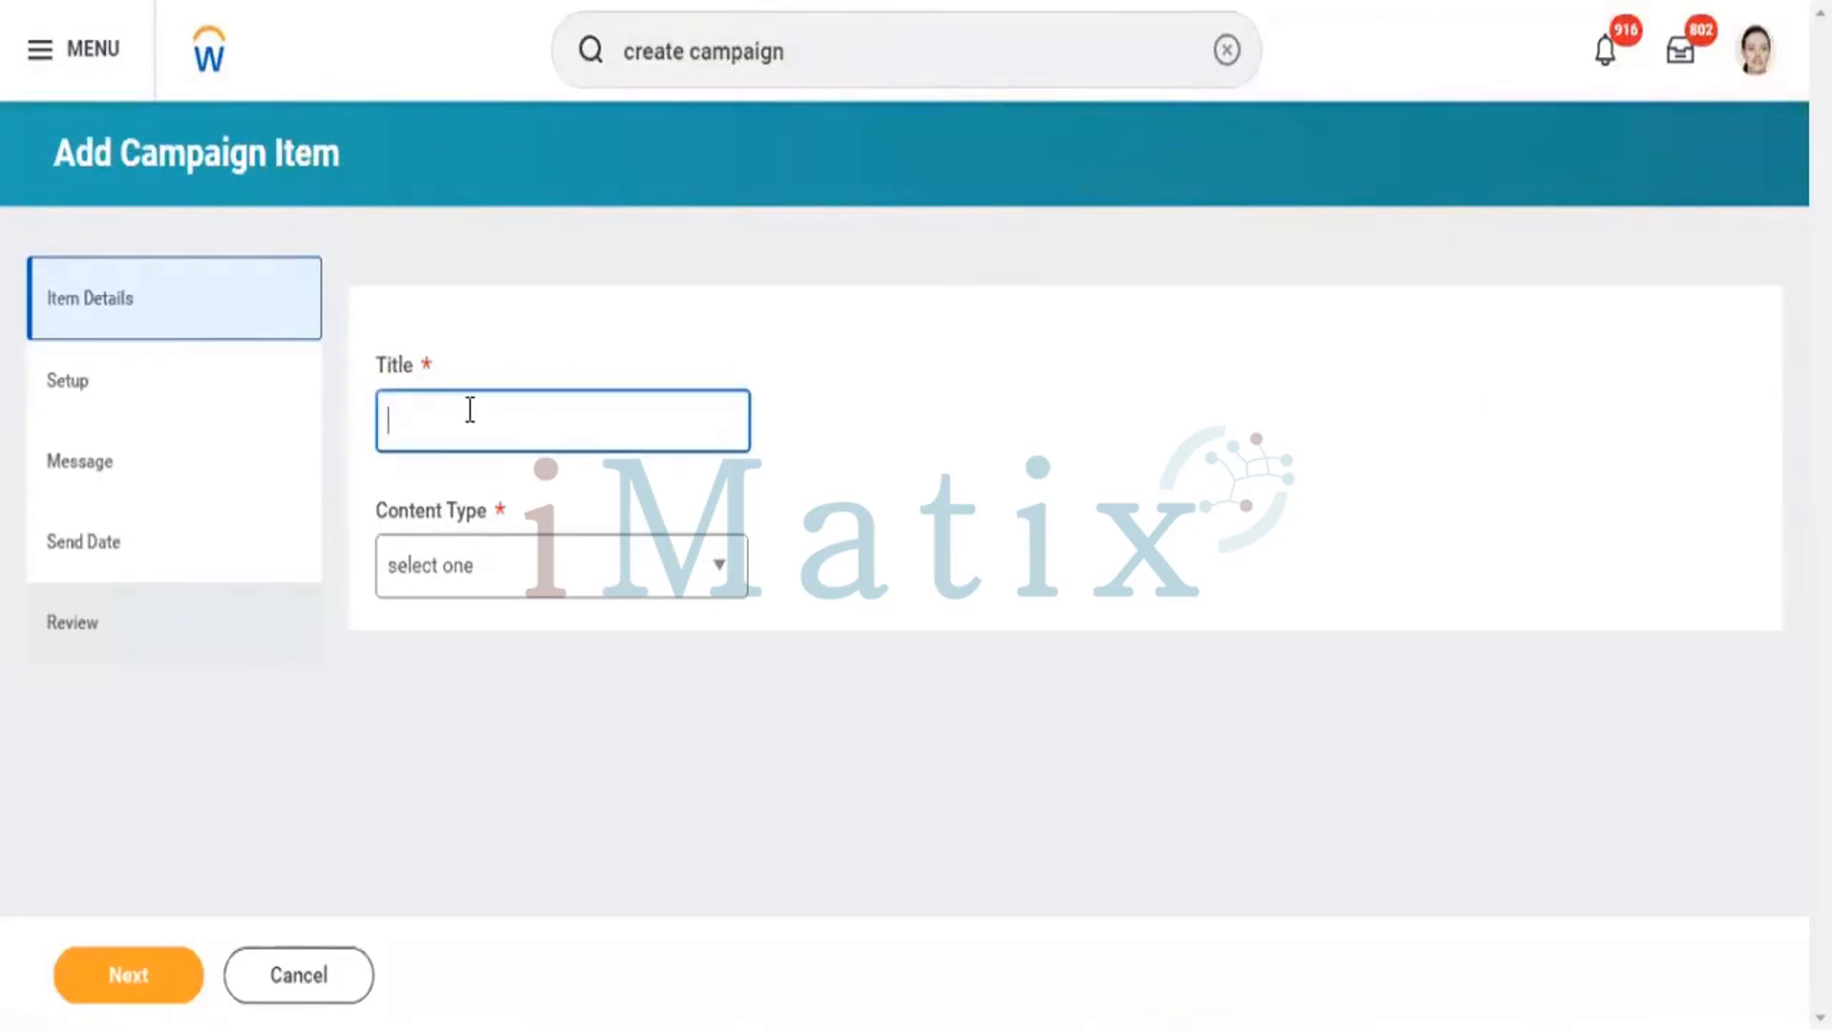
pyautogui.write('New H')
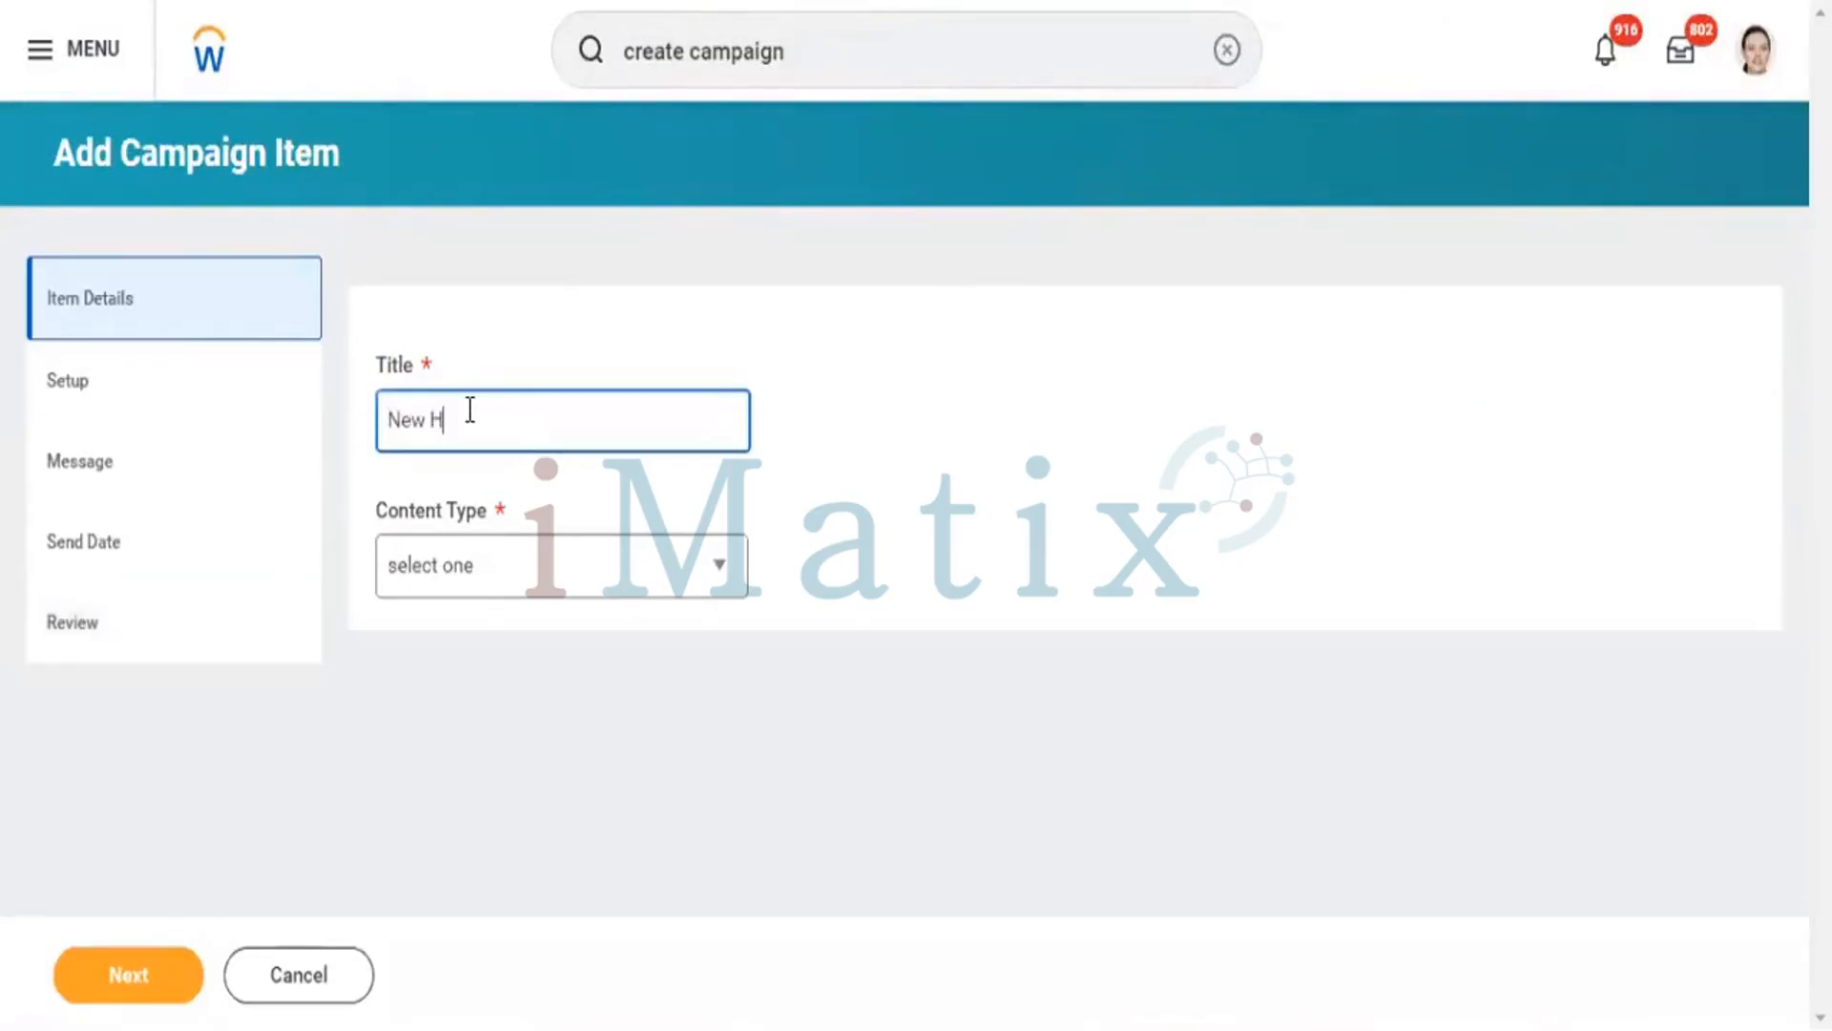
pyautogui.write('ire Campaign')
pyautogui.click(476, 590)
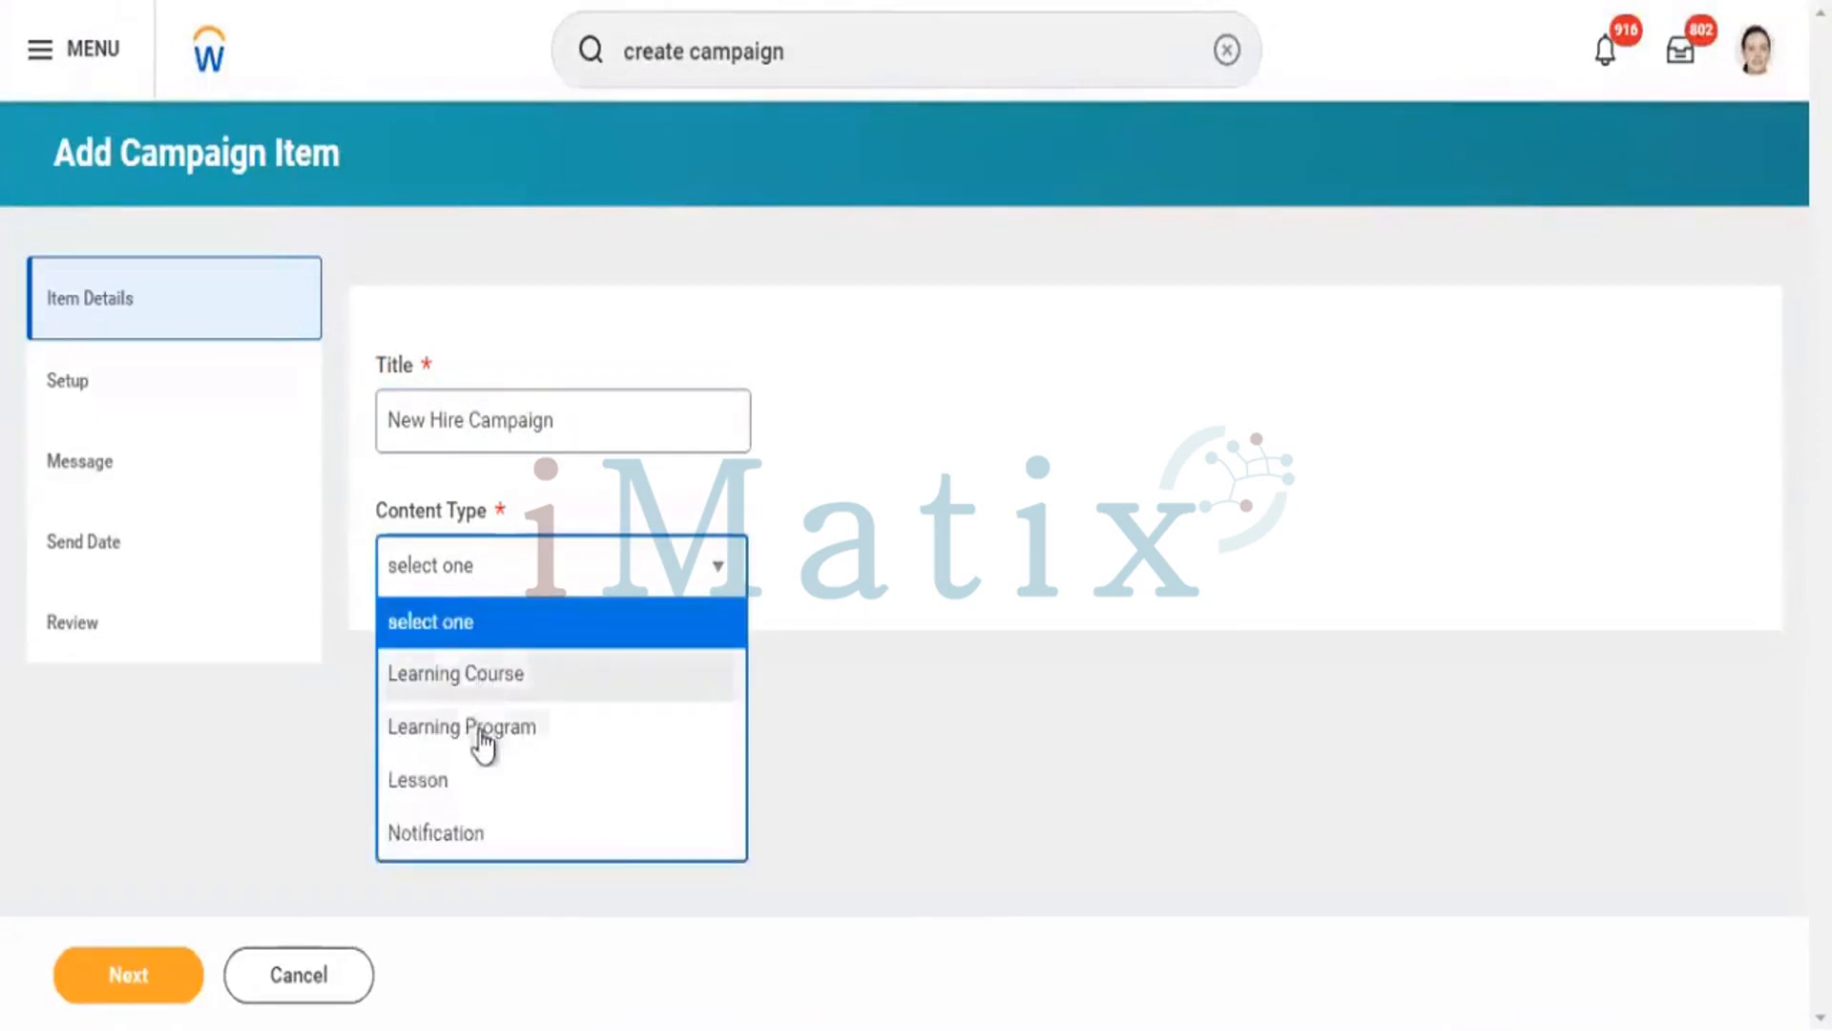
pyautogui.click(486, 673)
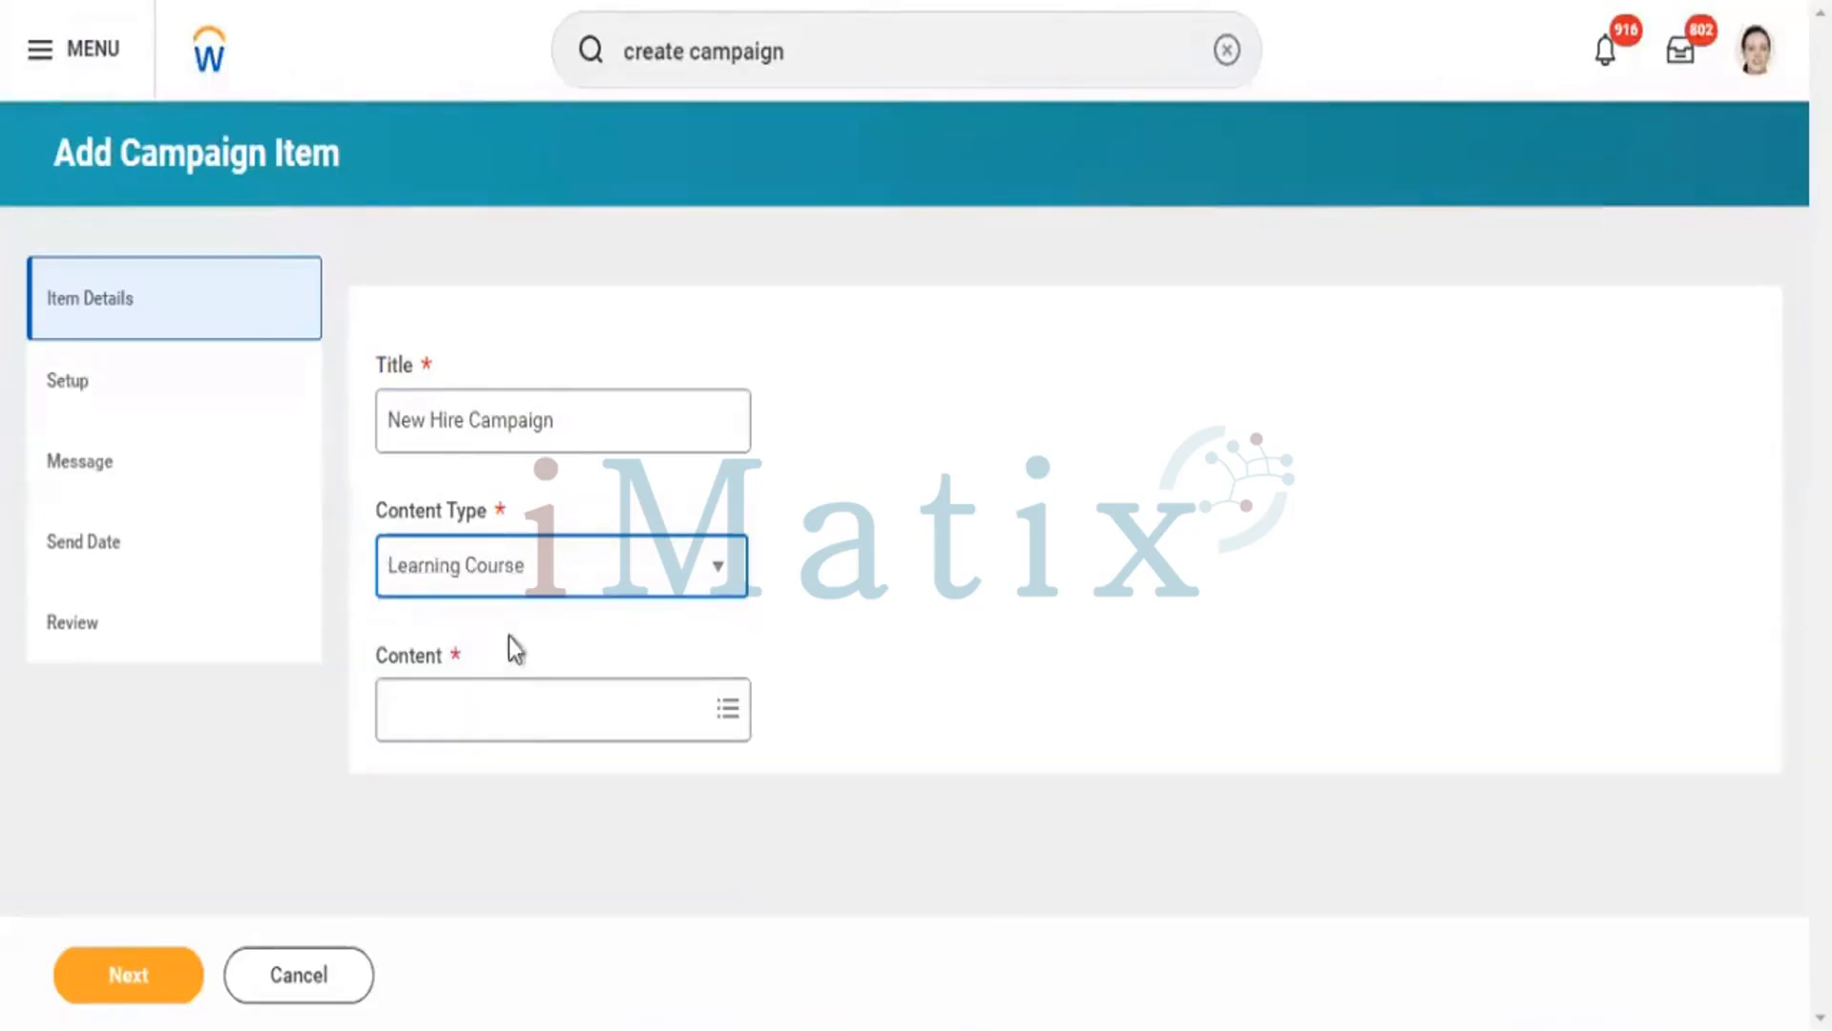
# - Try to find the item's course by searching for "New hire", and remove the "Welcome to the Organization!" content
pyautogui.click(495, 707)
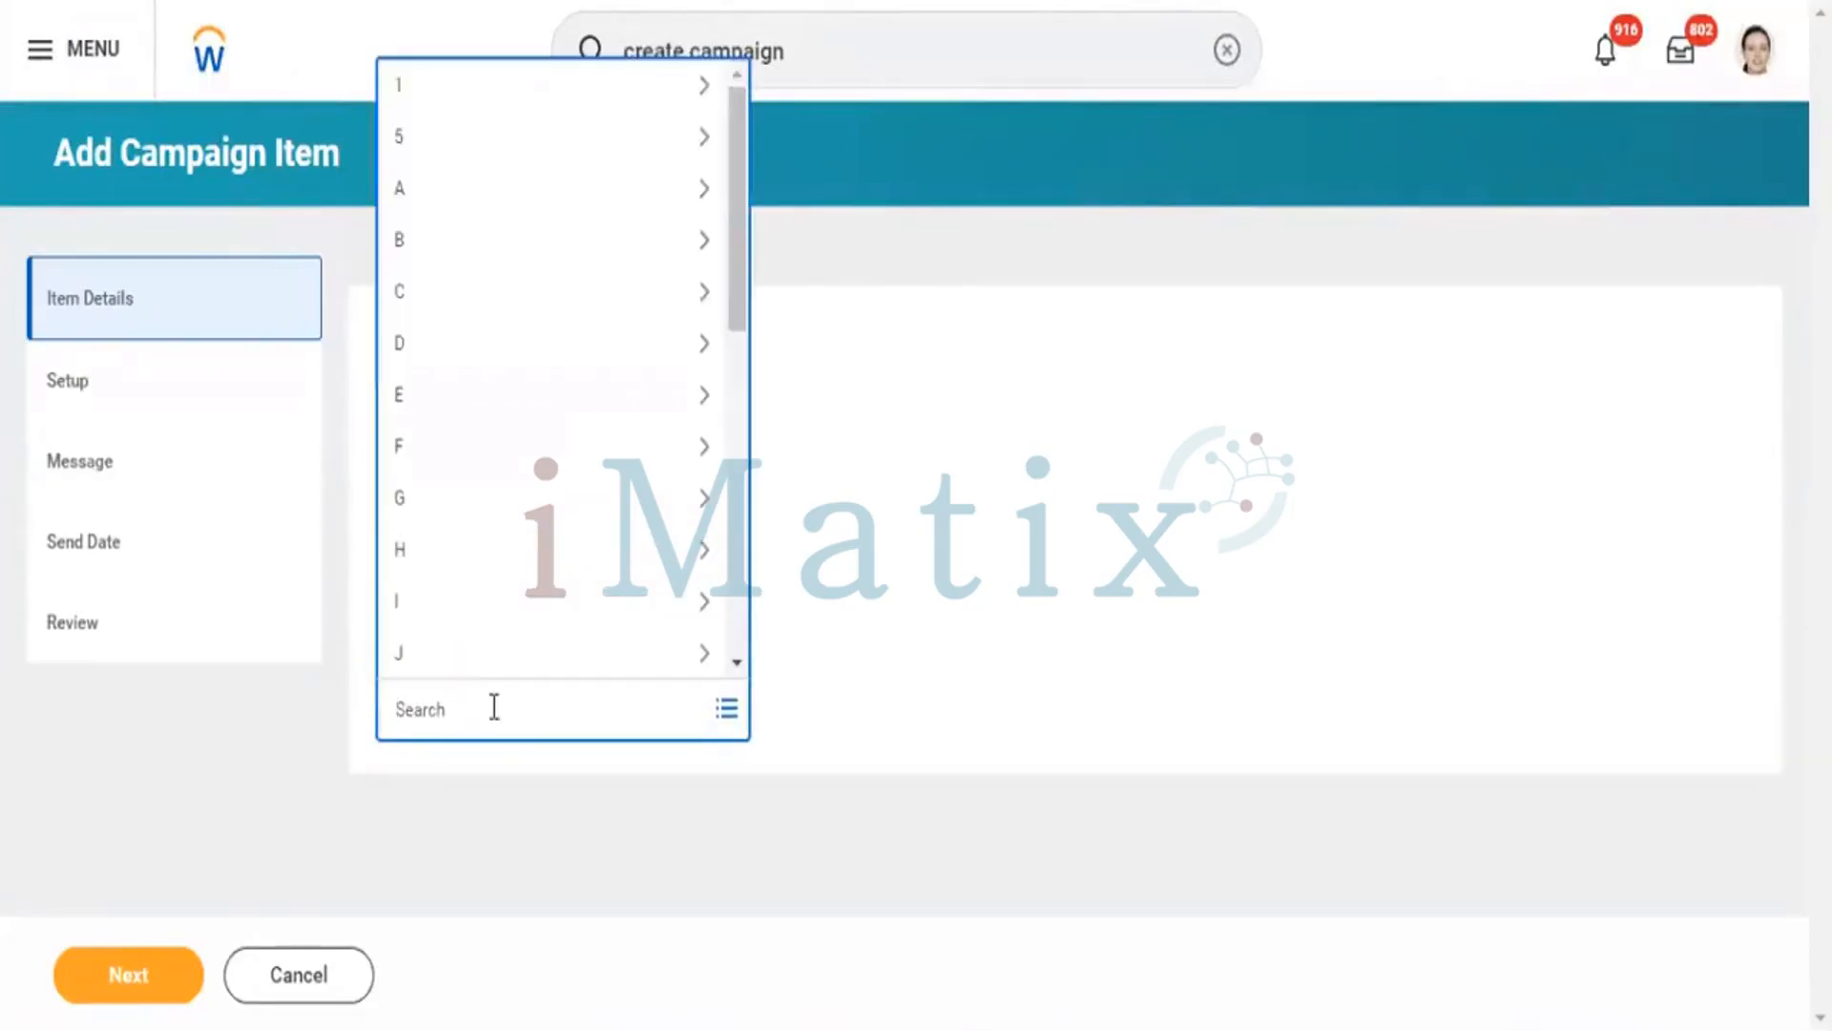
pyautogui.write('New hire')
pyautogui.press('Return')
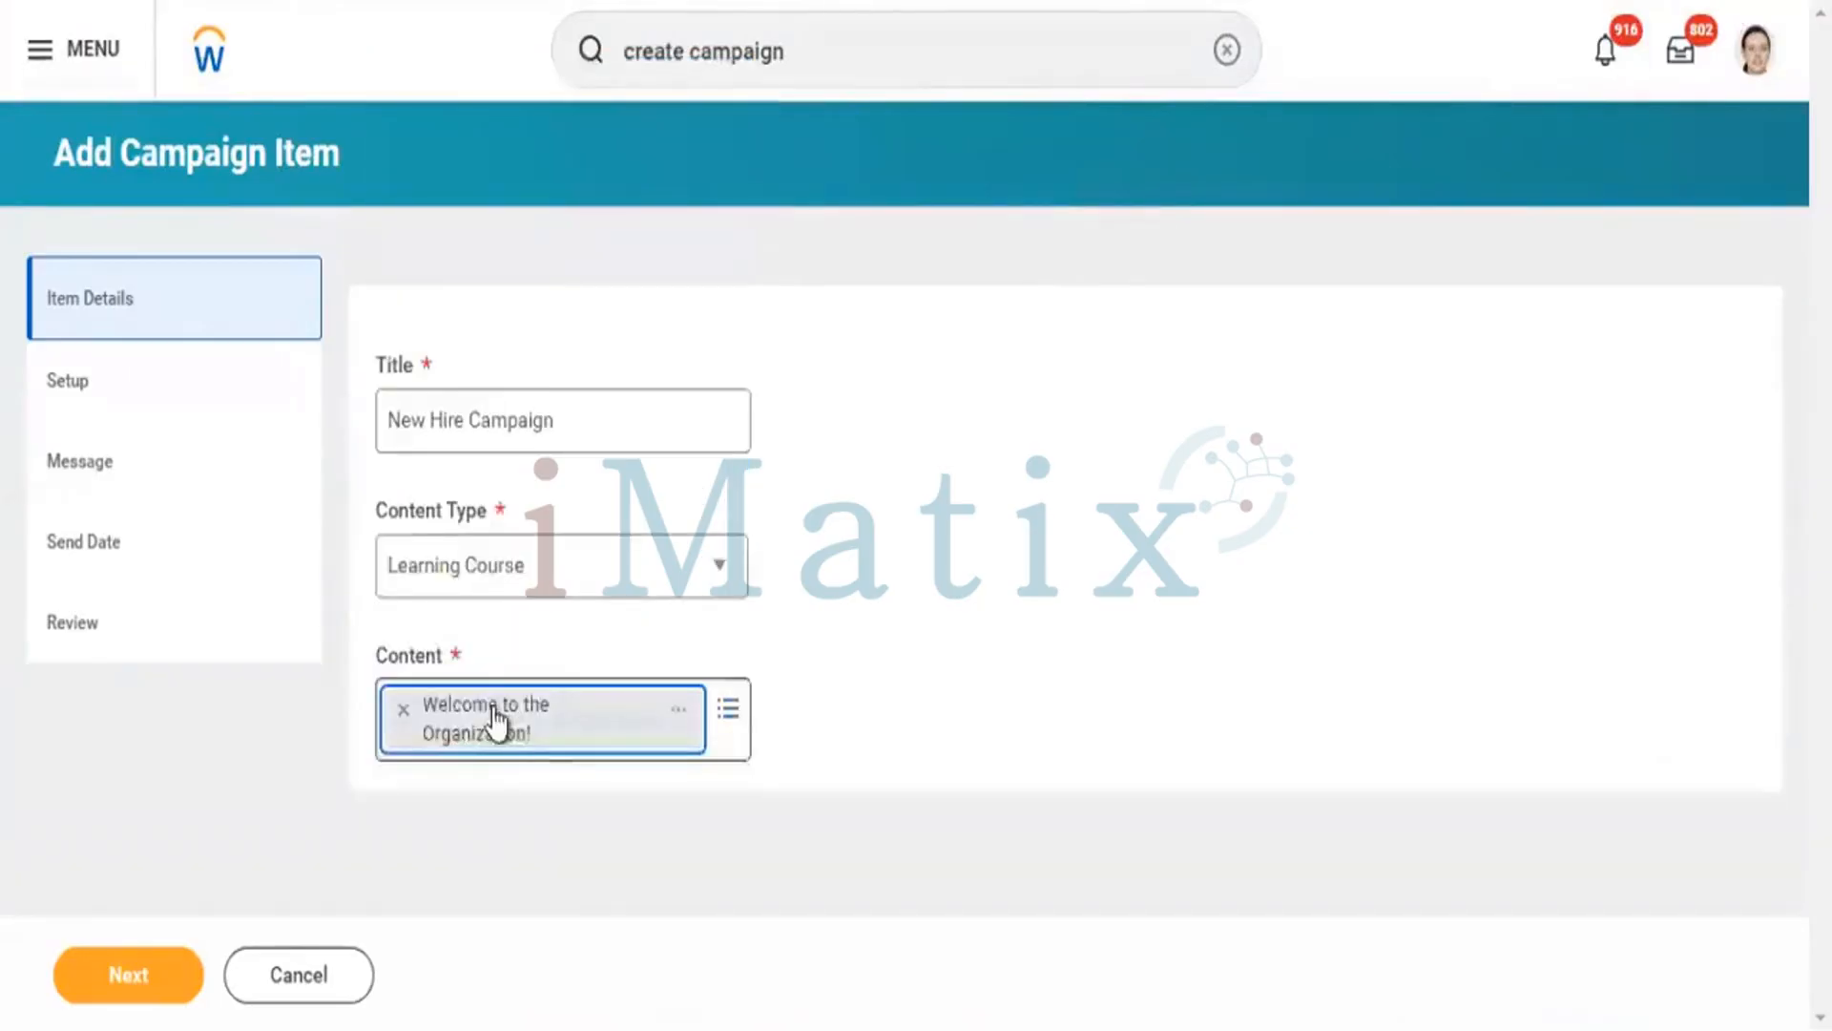
pyautogui.click(402, 709)
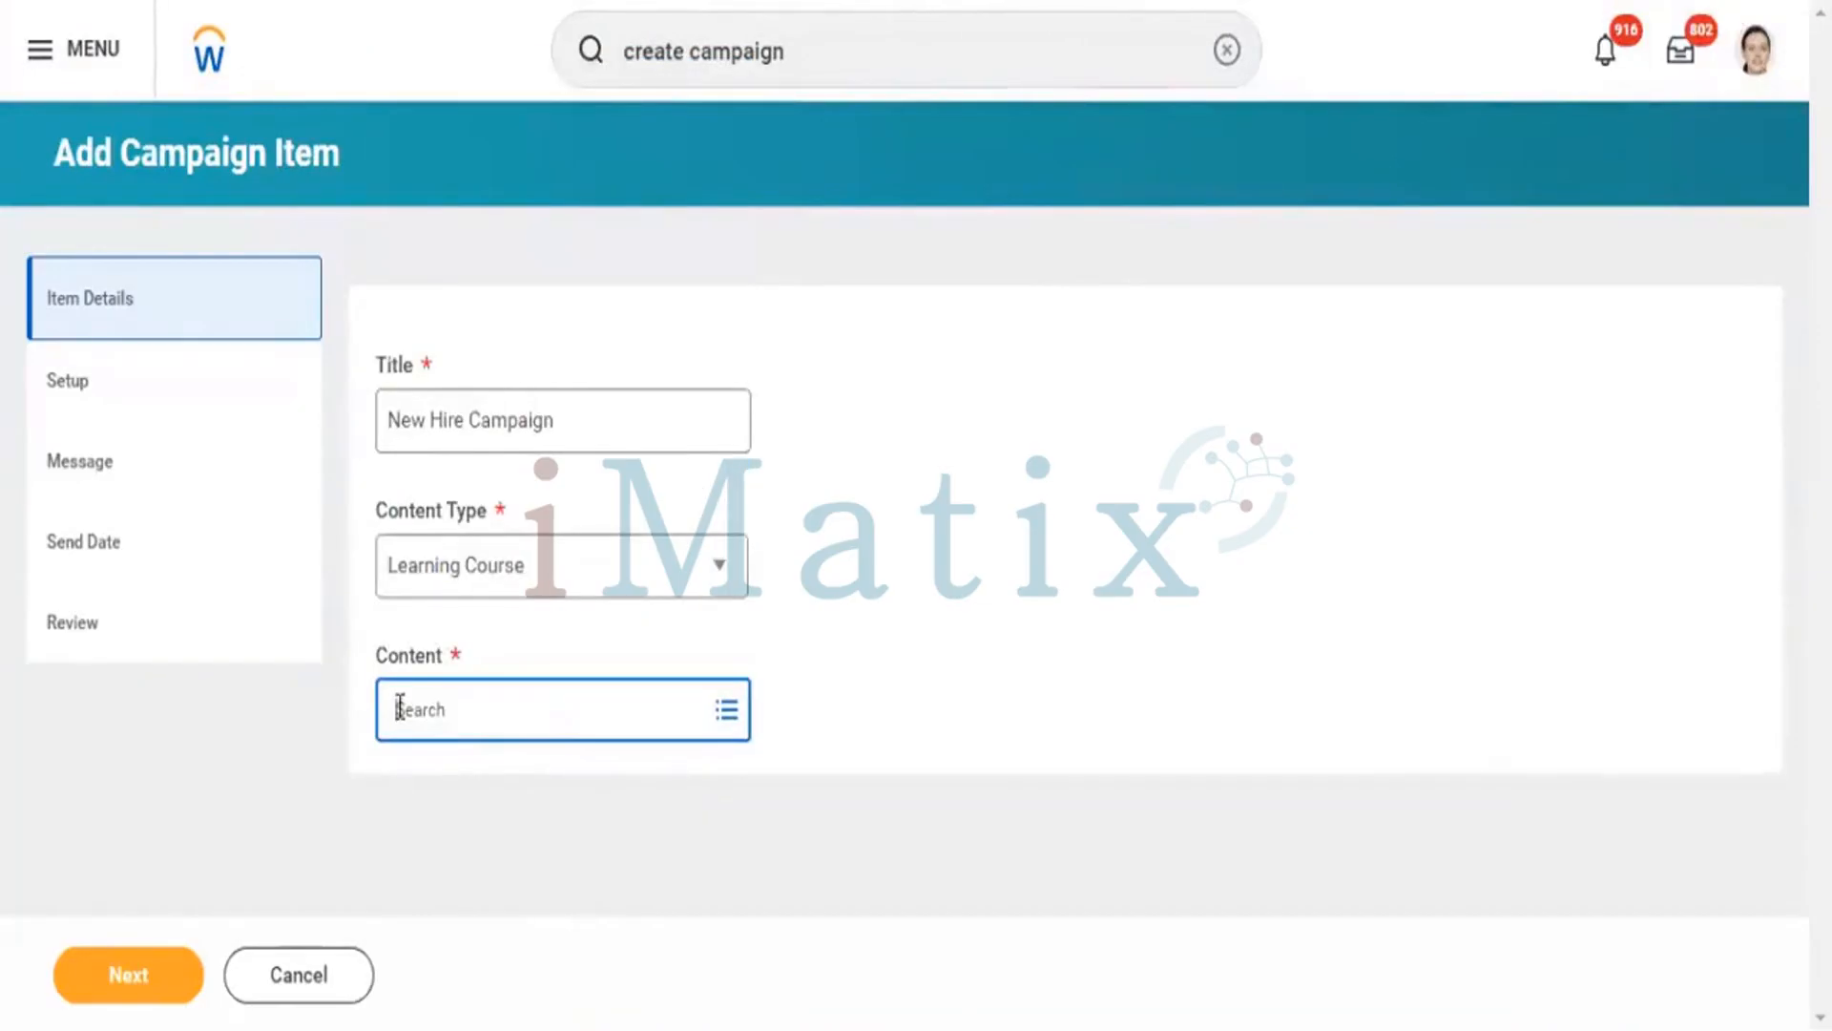
# - Try to find the campaign item's course by searching for "Learning Eth"
pyautogui.write('Learning Eth')
pyautogui.press('Return')
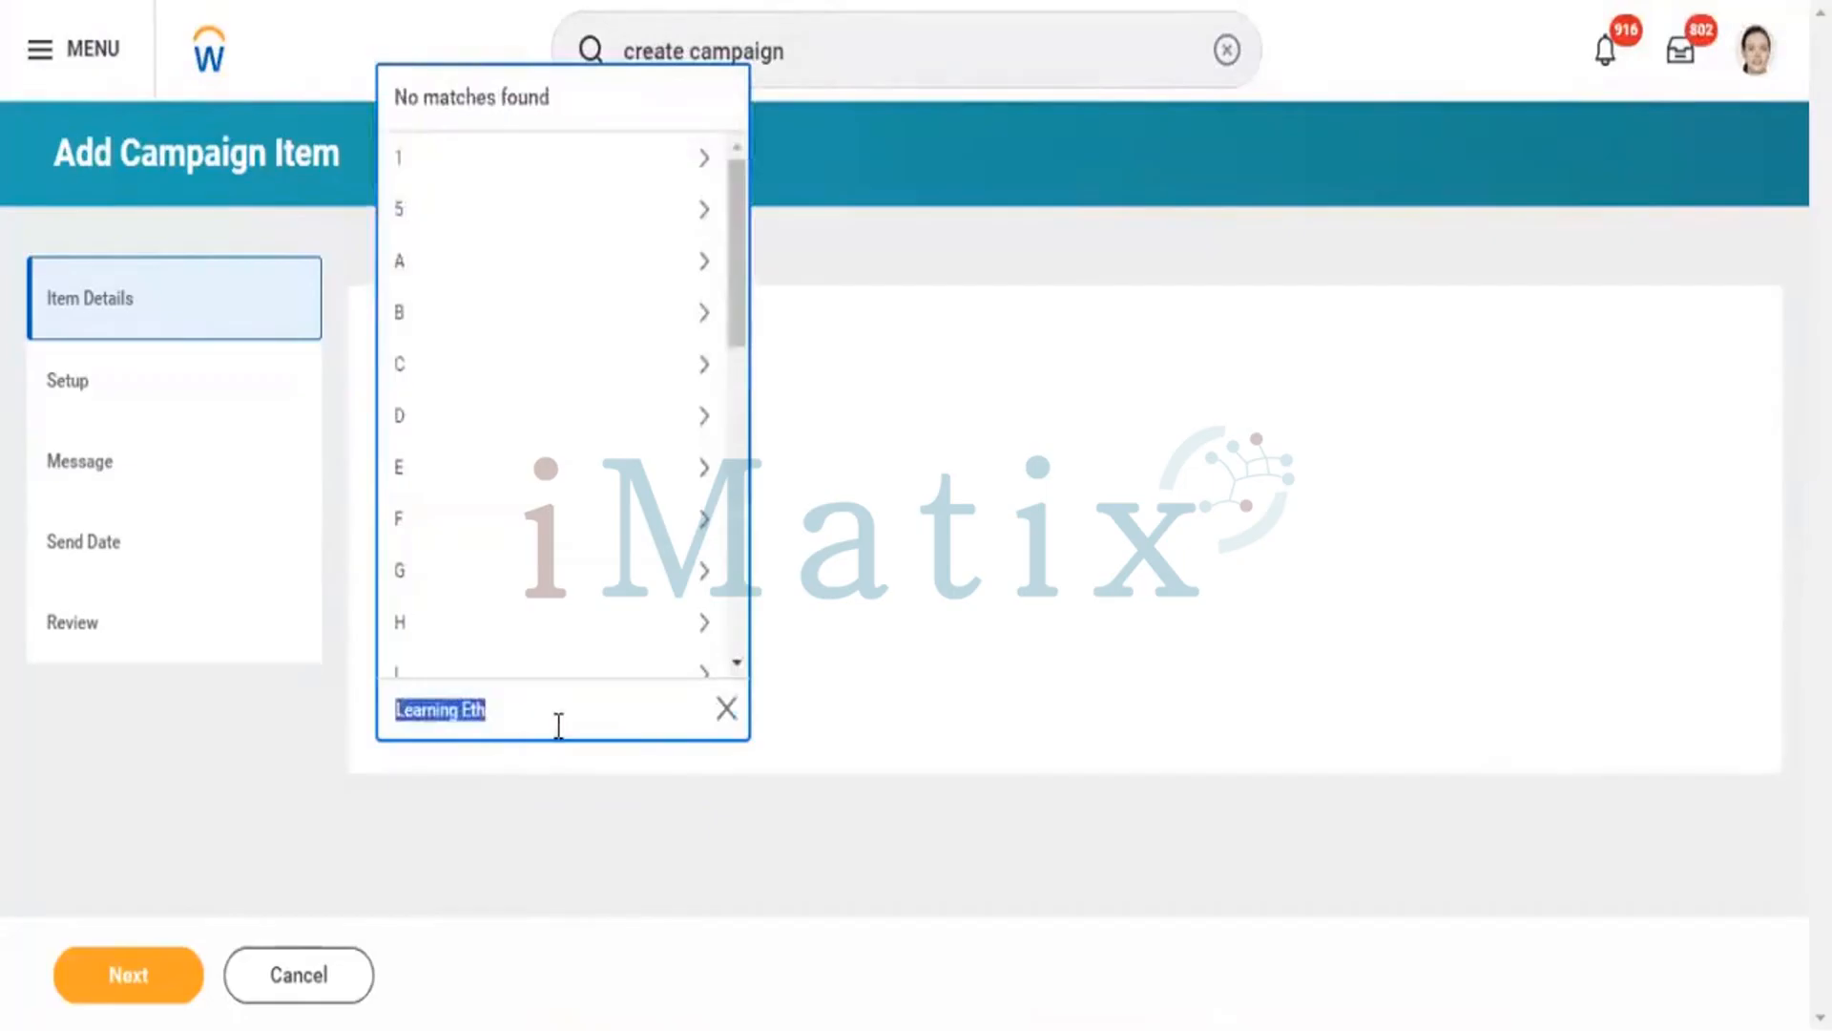
pyautogui.click(559, 726)
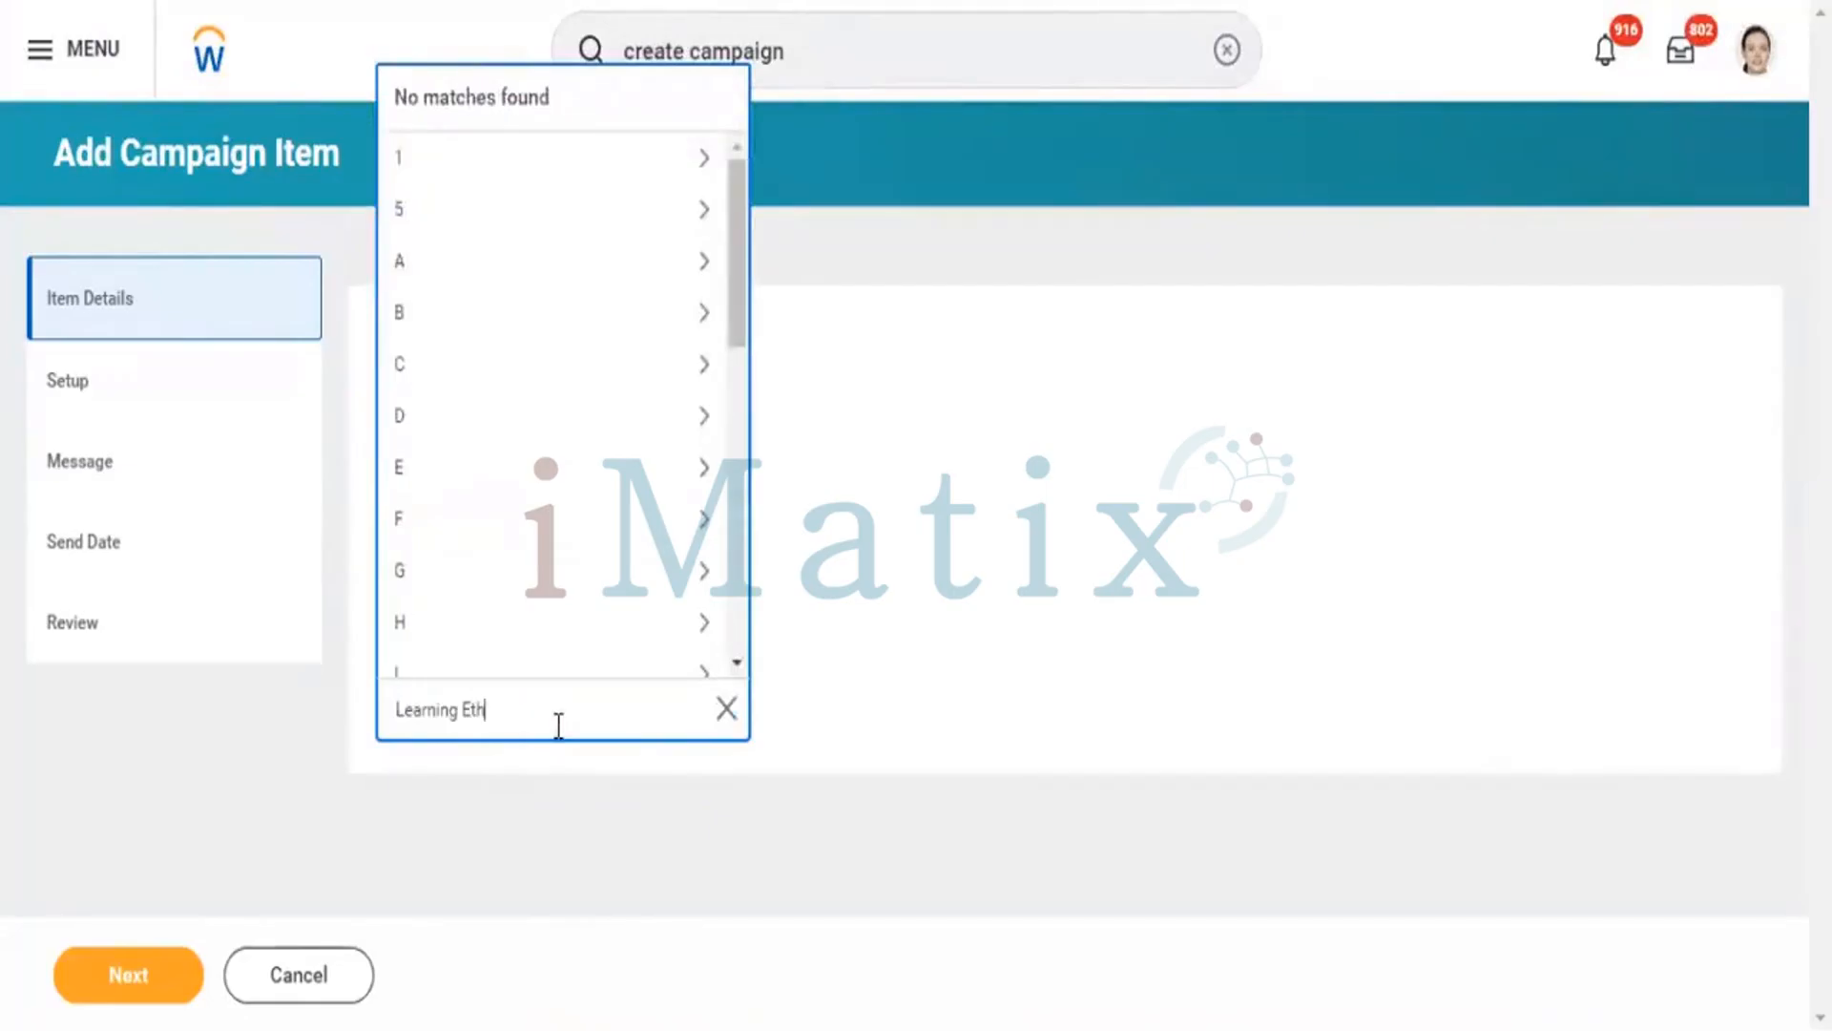
# - Search the courses for "Legal" and select Employee Legal and Ethics Training as the item's content
pyautogui.press('BackSpace')
pyautogui.press('BackSpace')
pyautogui.press('BackSpace')
pyautogui.press('BackSpace')
pyautogui.press('BackSpace')
pyautogui.press('BackSpace')
pyautogui.press('BackSpace')
pyautogui.press('BackSpace')
pyautogui.press('BackSpace')
pyautogui.press('BackSpace')
pyautogui.press('BackSpace')
pyautogui.write('gal')
pyautogui.press('Return')
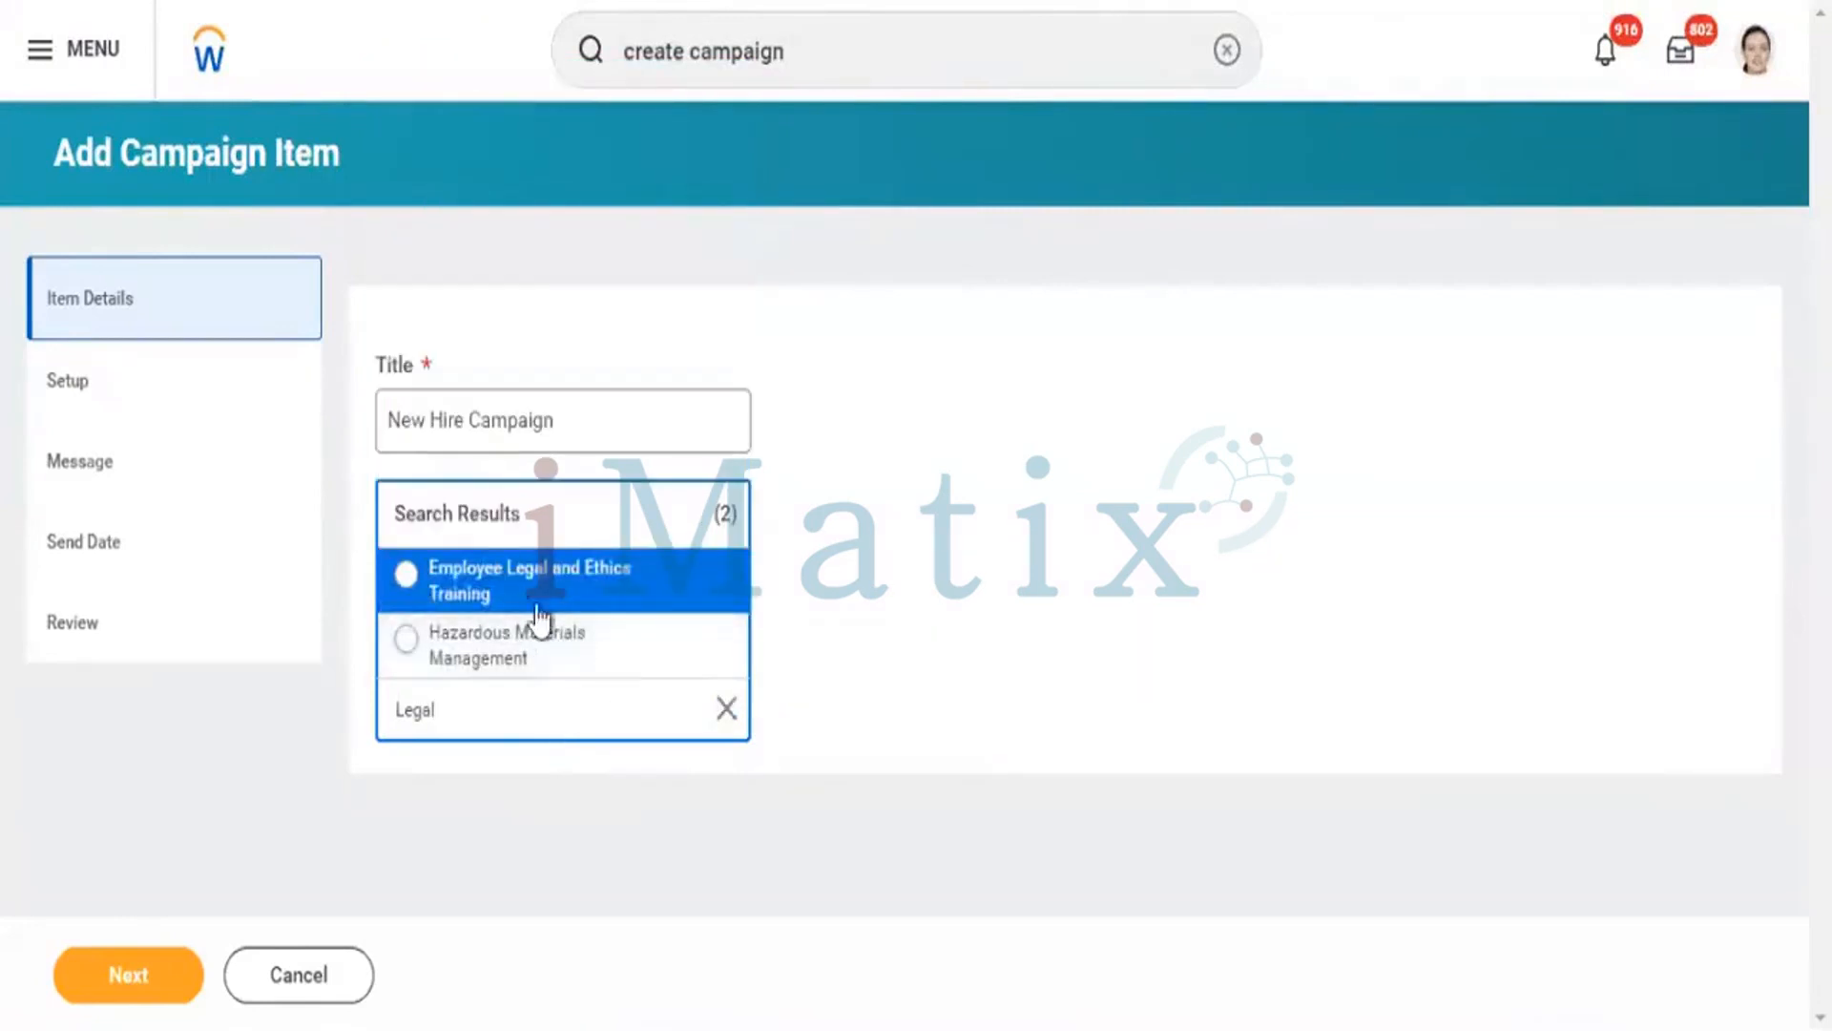
pyautogui.click(520, 602)
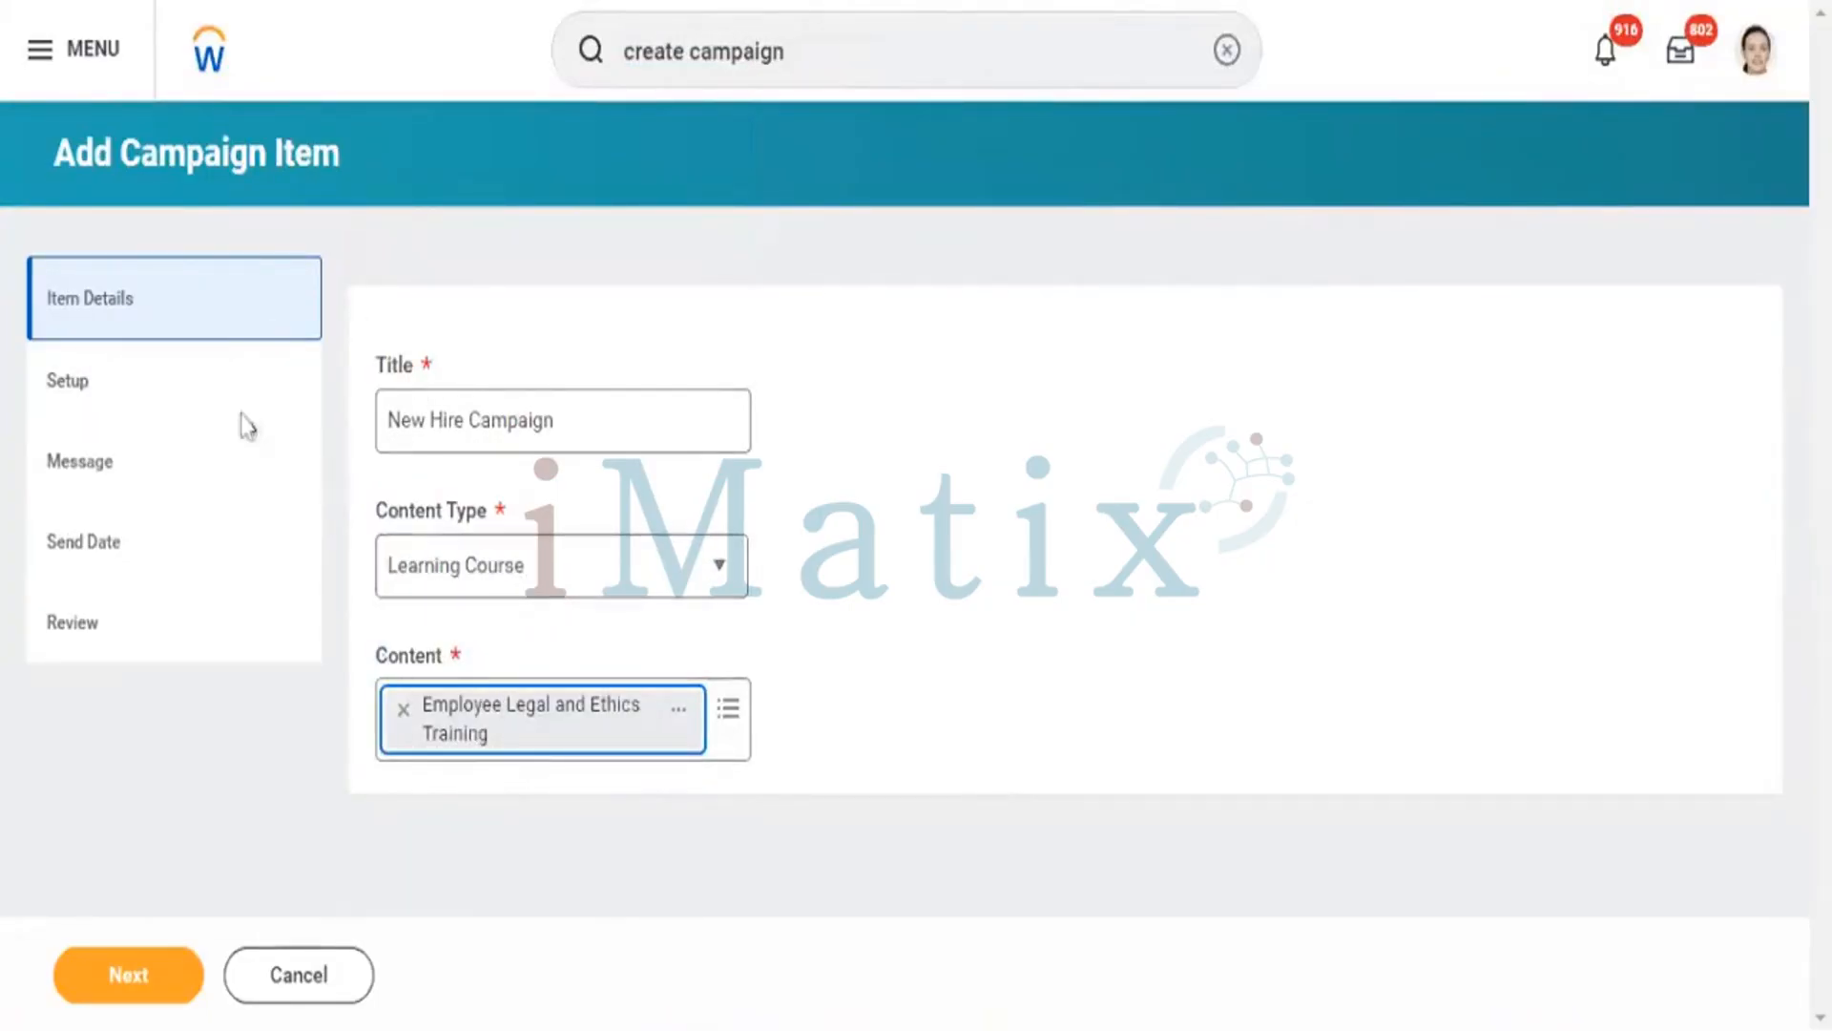
# - In the item's email message, set From Display Name to Learning Team and Reply To to Learning Content
pyautogui.click(179, 400)
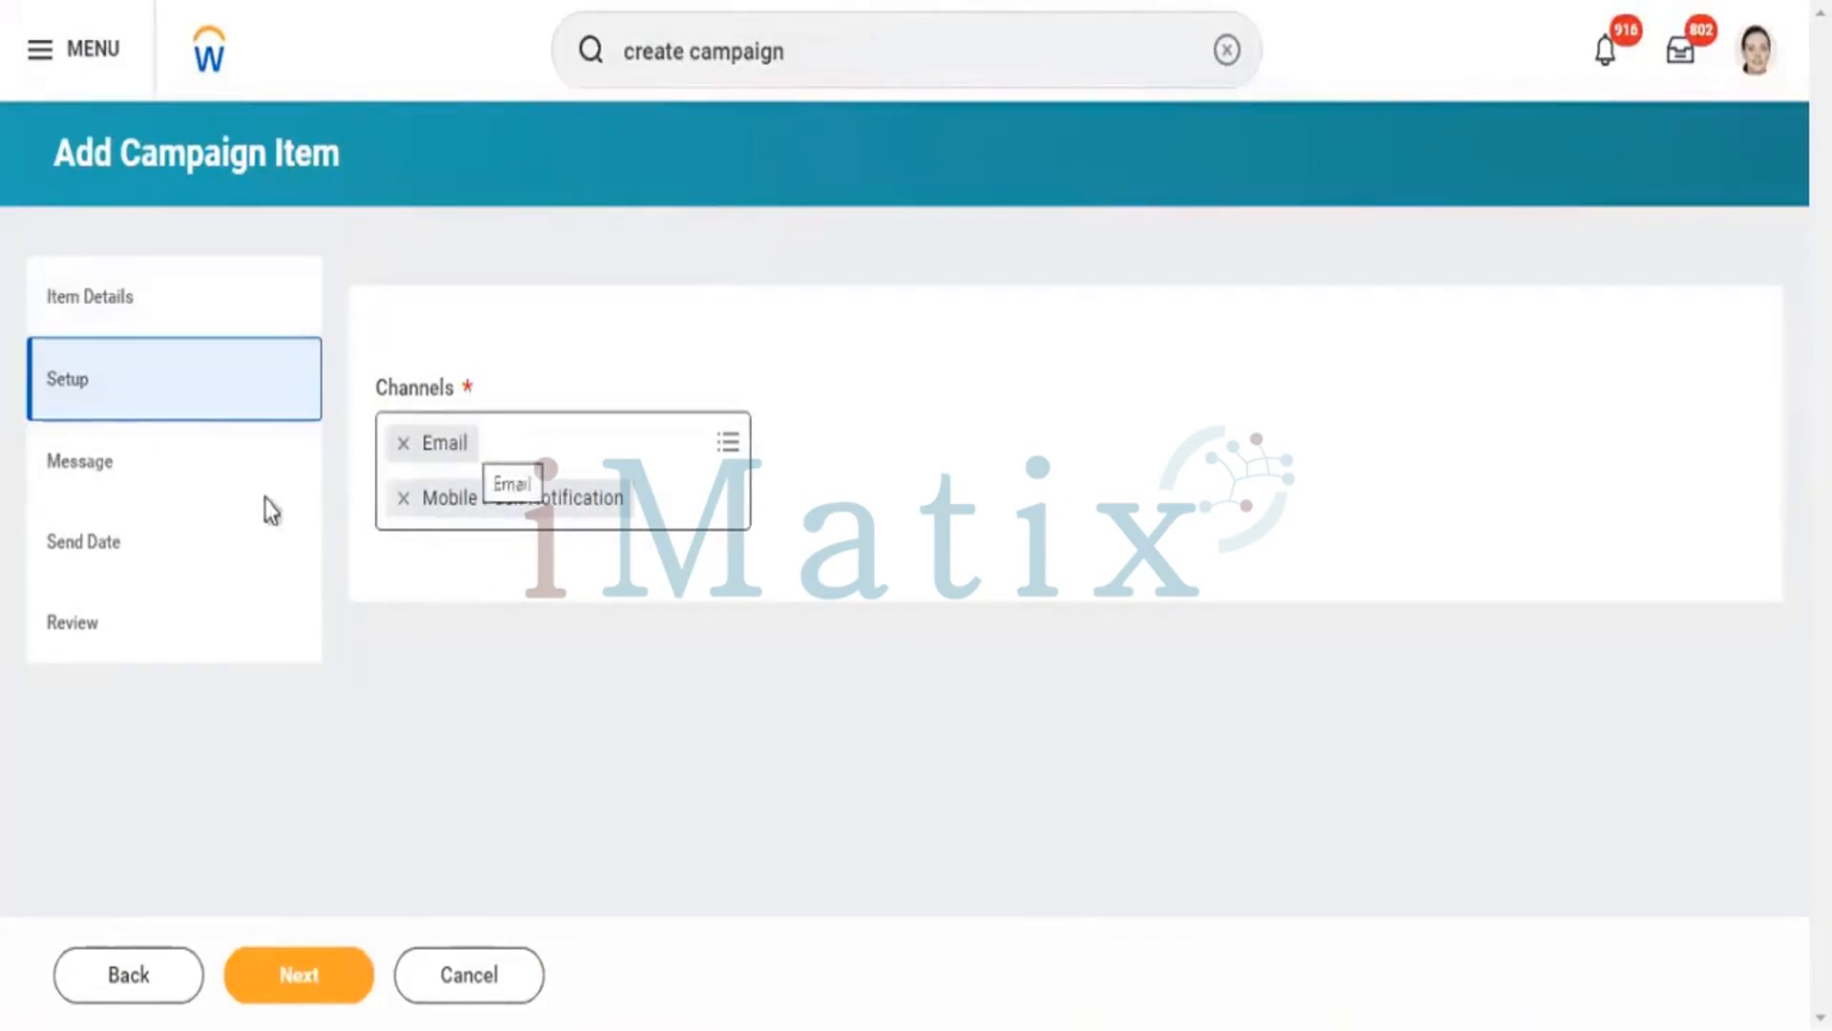
pyautogui.click(179, 485)
pyautogui.click(555, 482)
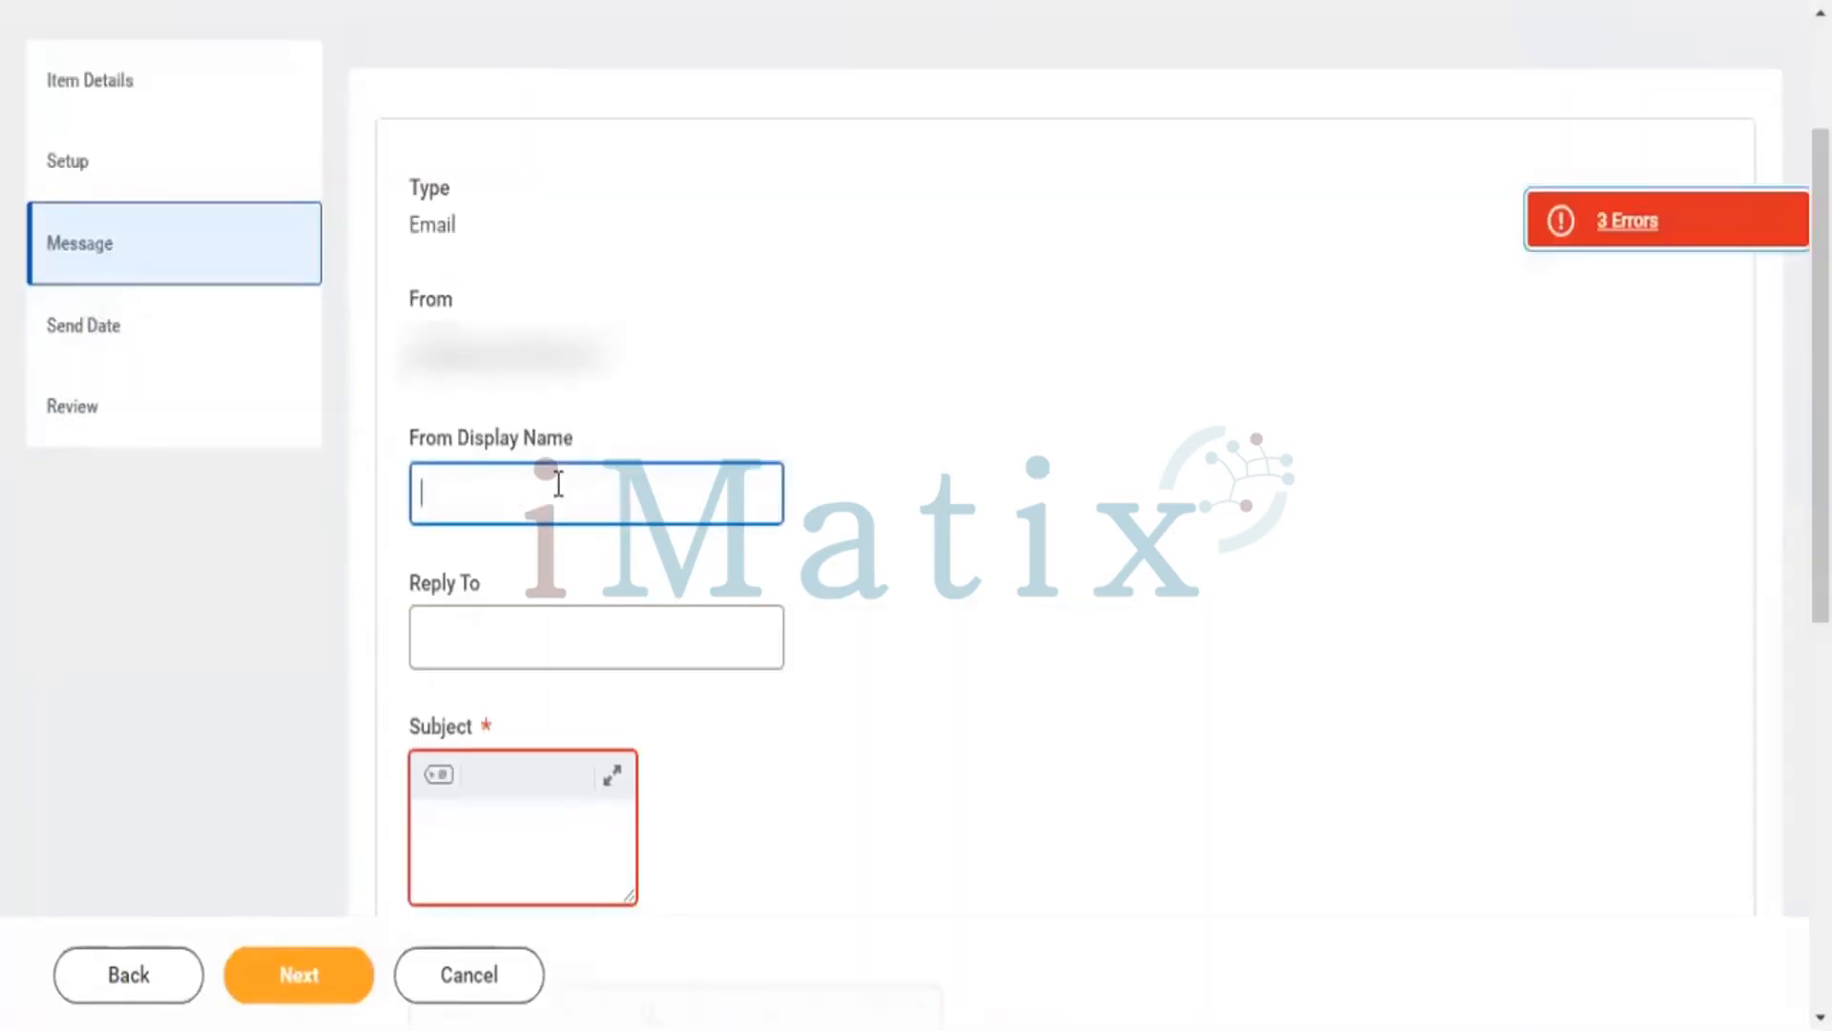
pyautogui.write('4earning')
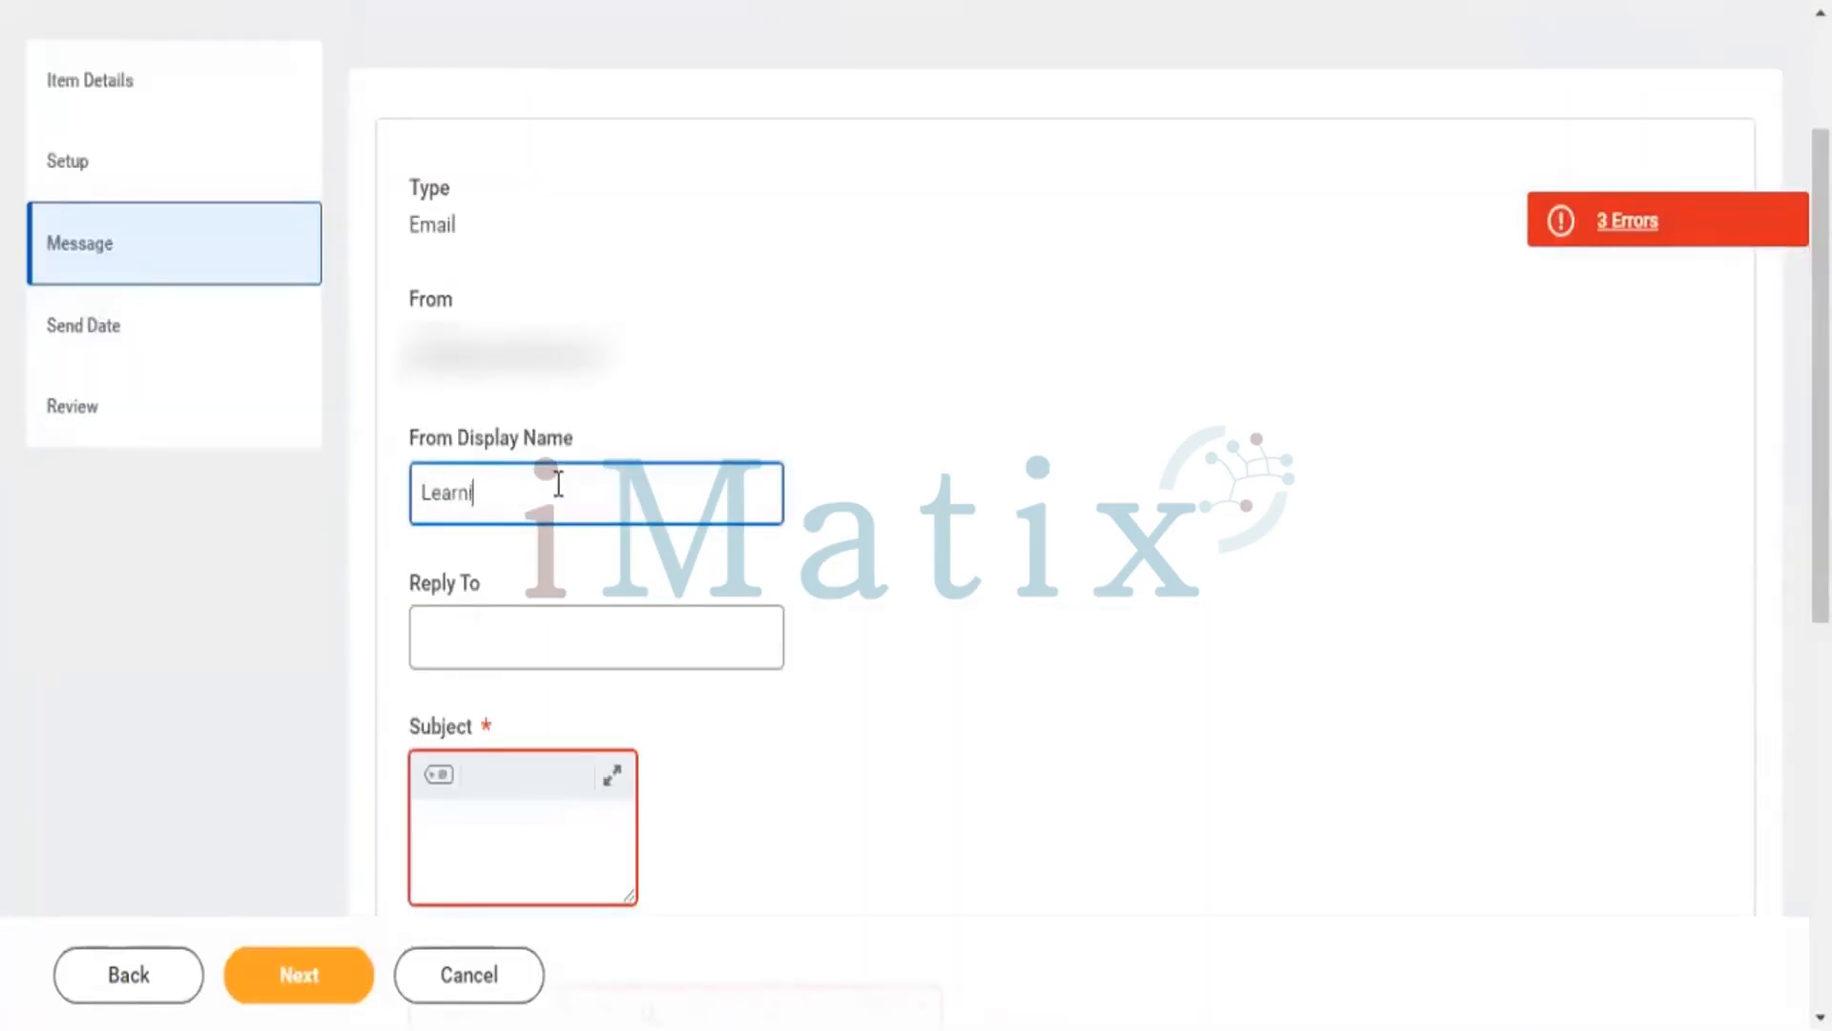
pyautogui.write(' Team')
pyautogui.click(487, 658)
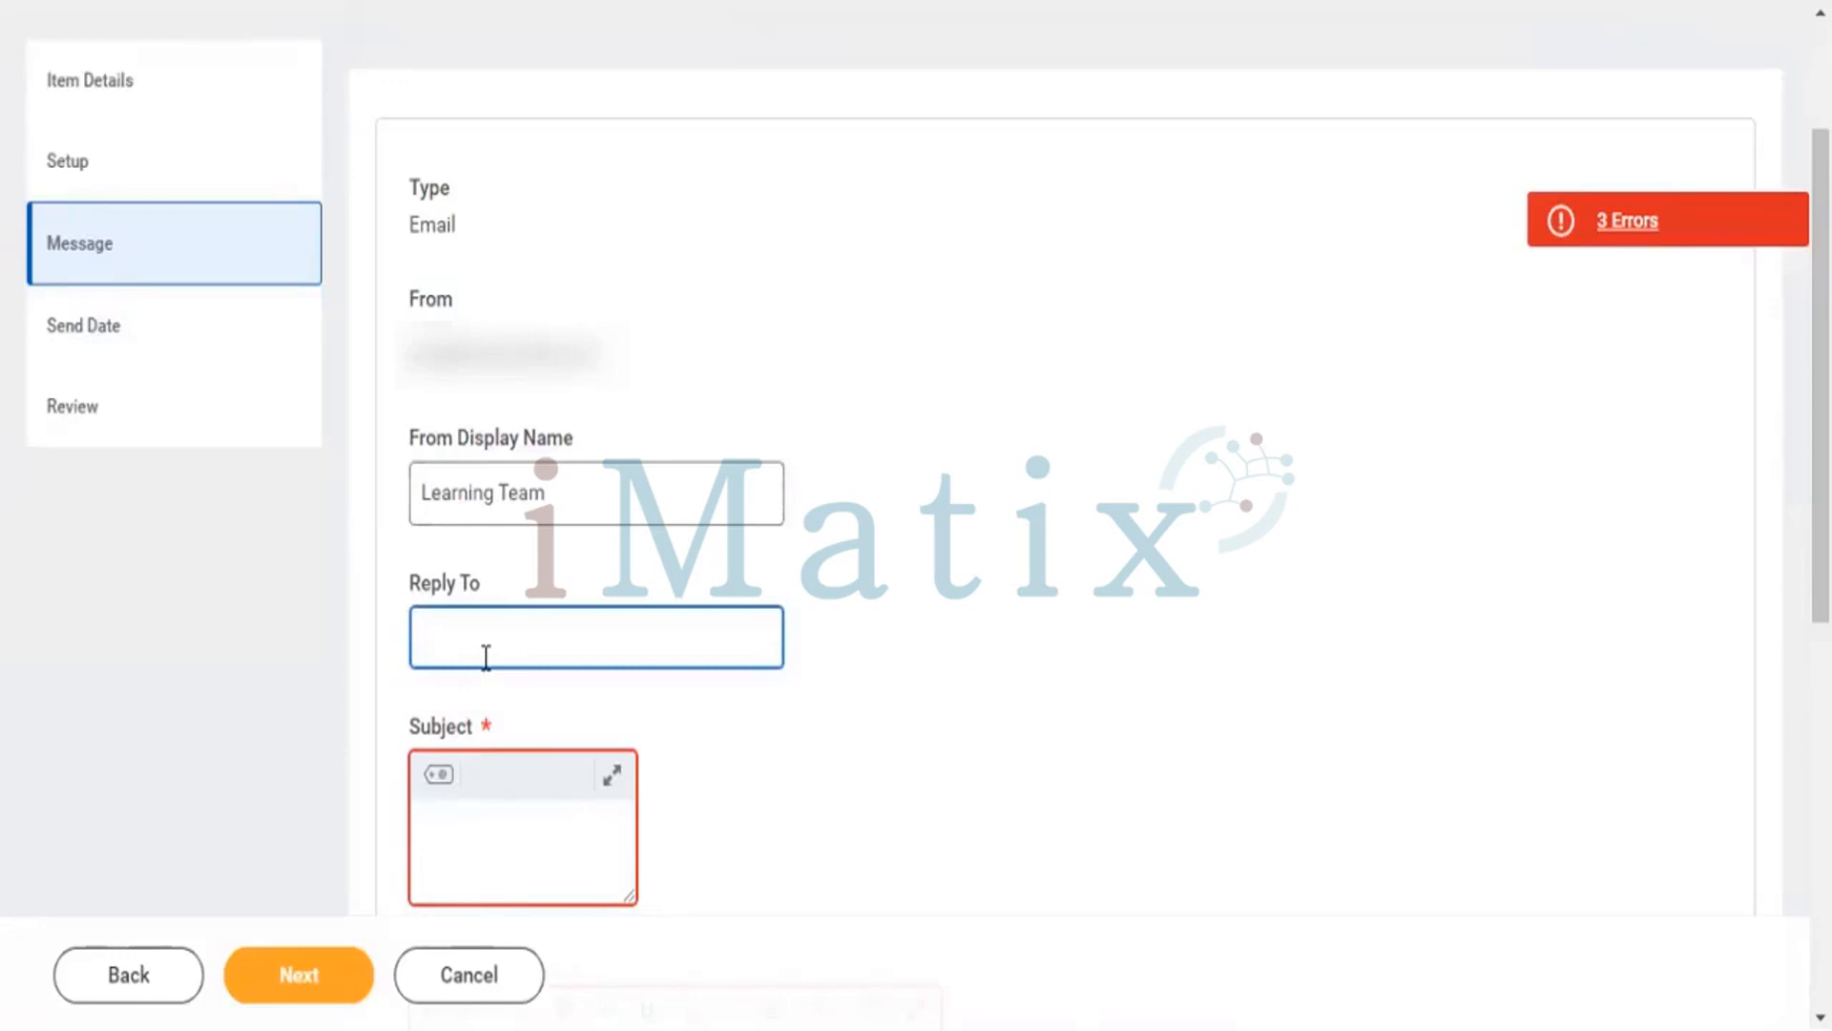
pyautogui.write('Learning Content')
# - Enter the email subject "Please complete your New Hire Onboarding Course"
pyautogui.click(483, 816)
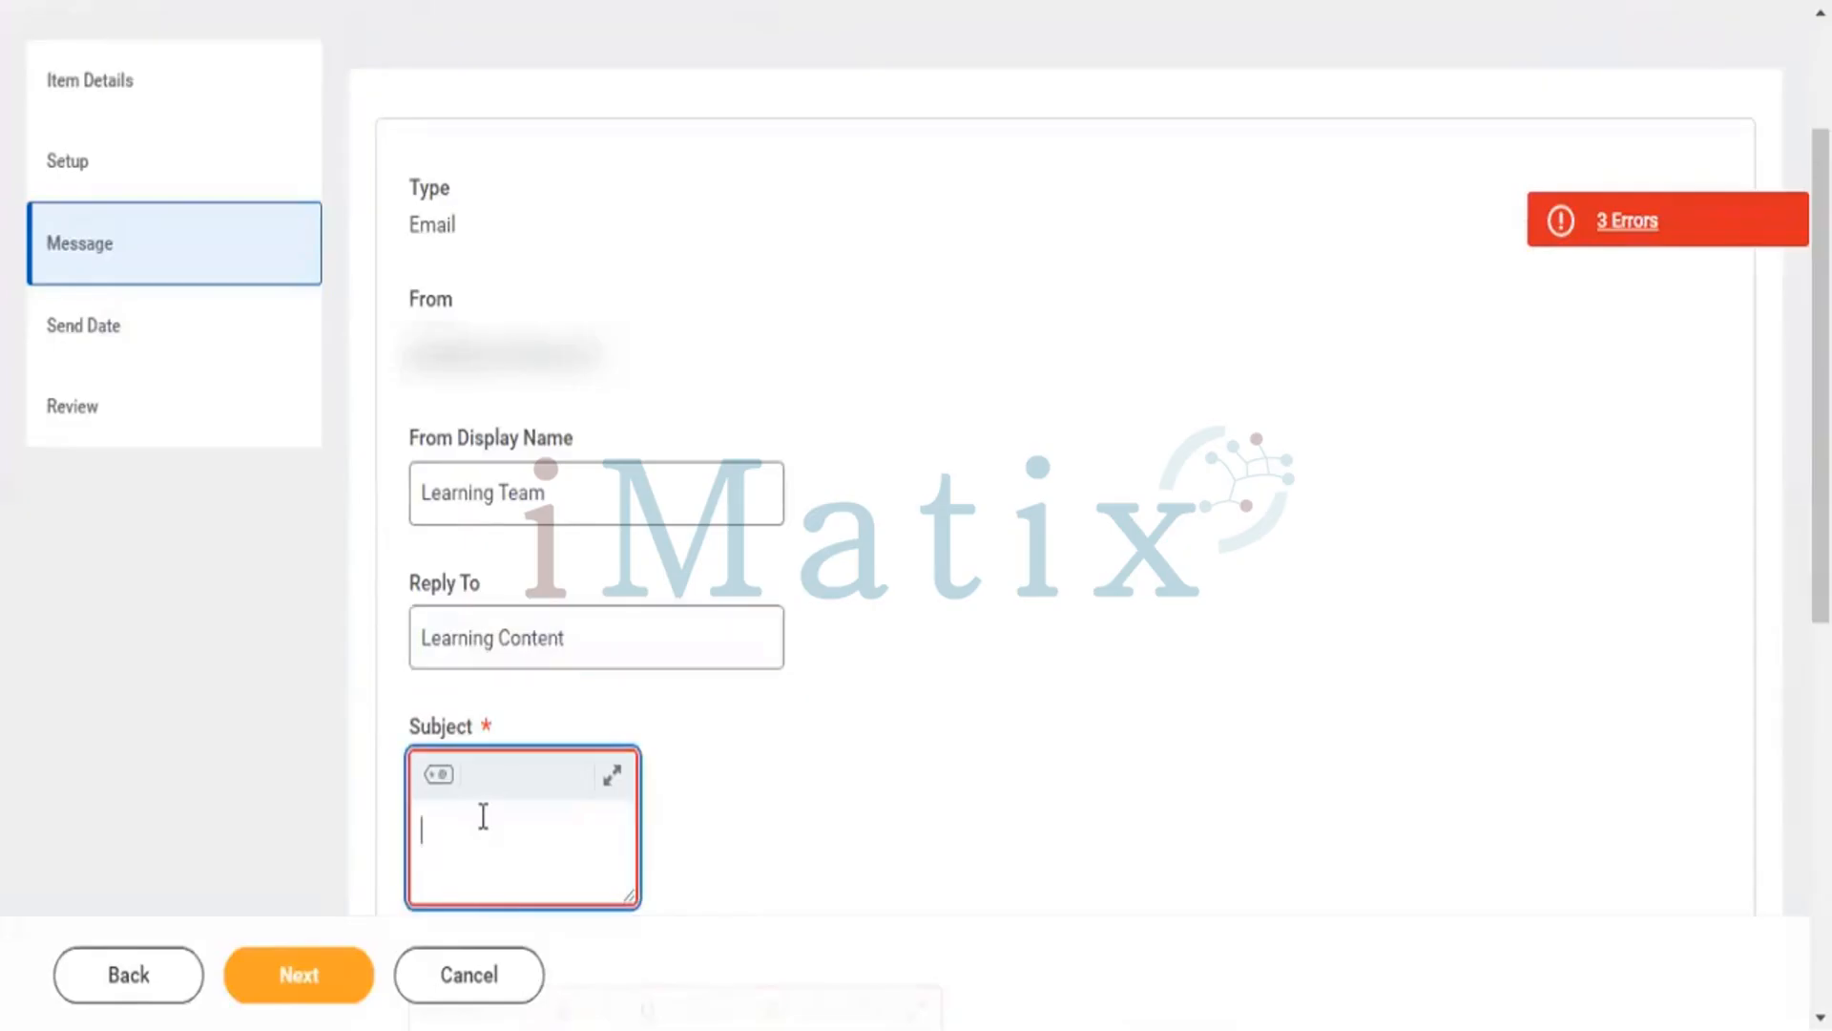
pyautogui.write('Ple')
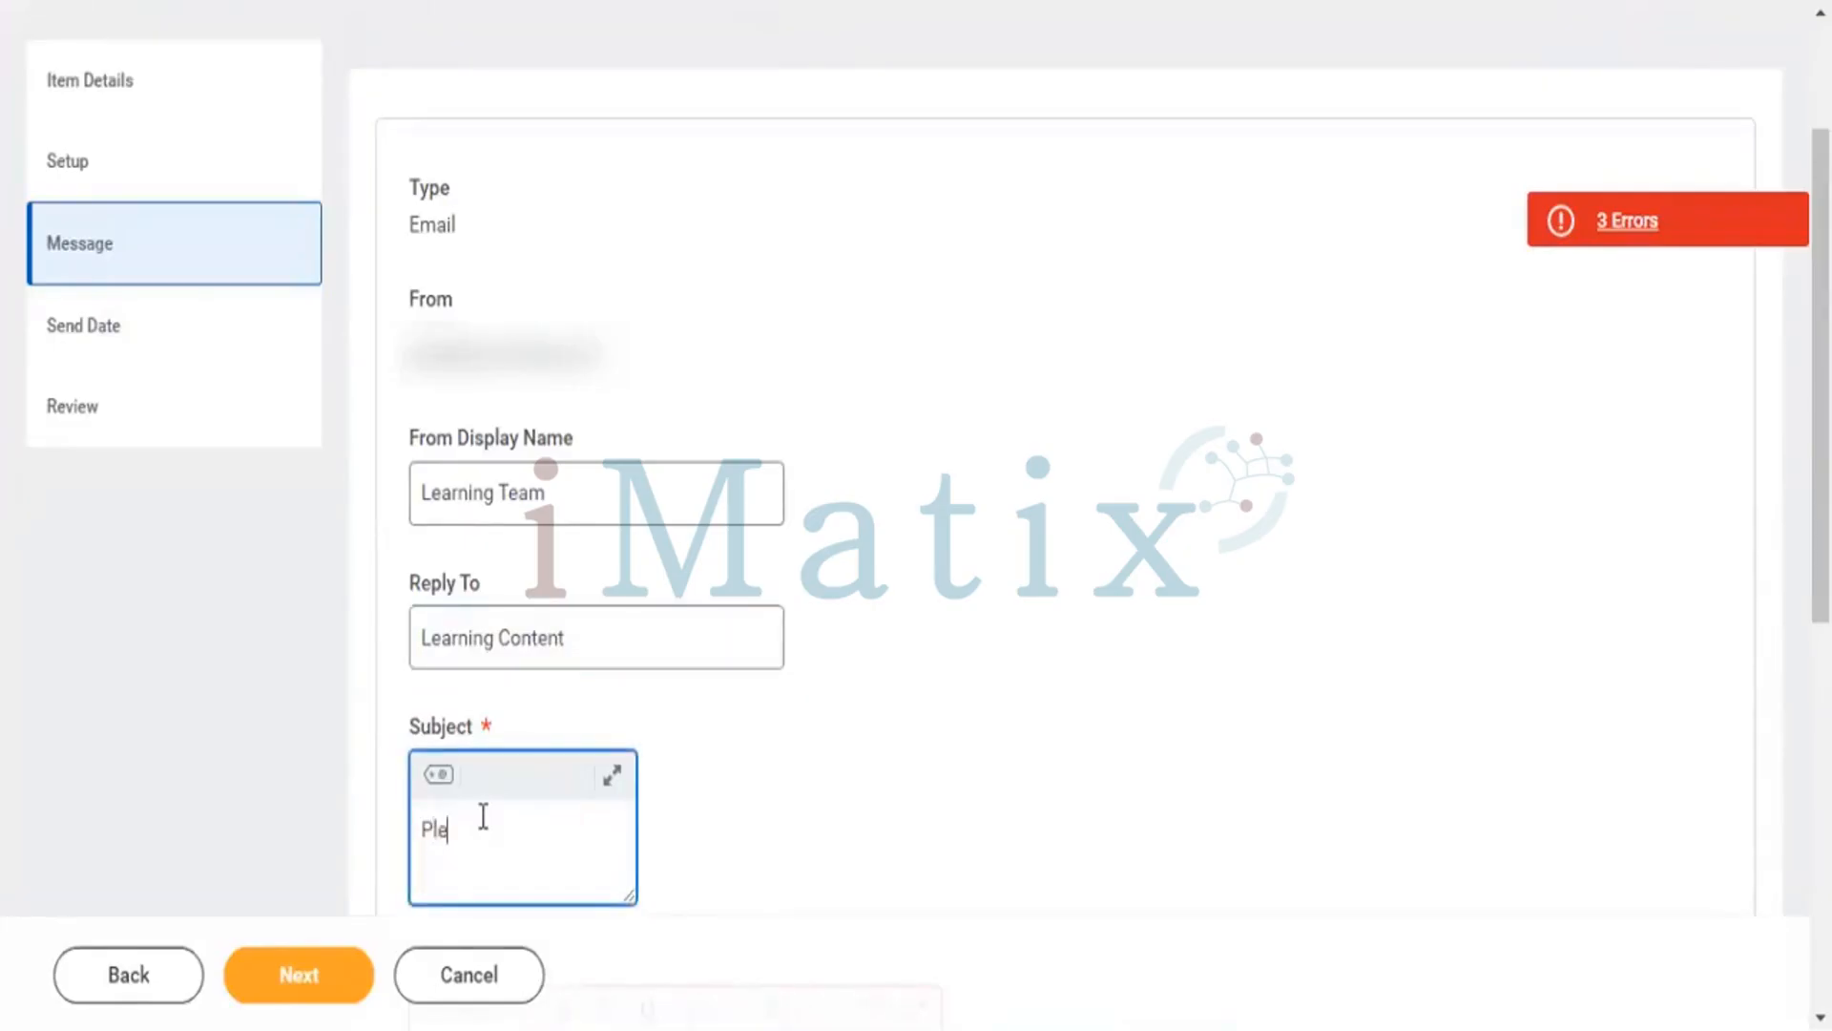
pyautogui.write('ase complete your New Hire C')
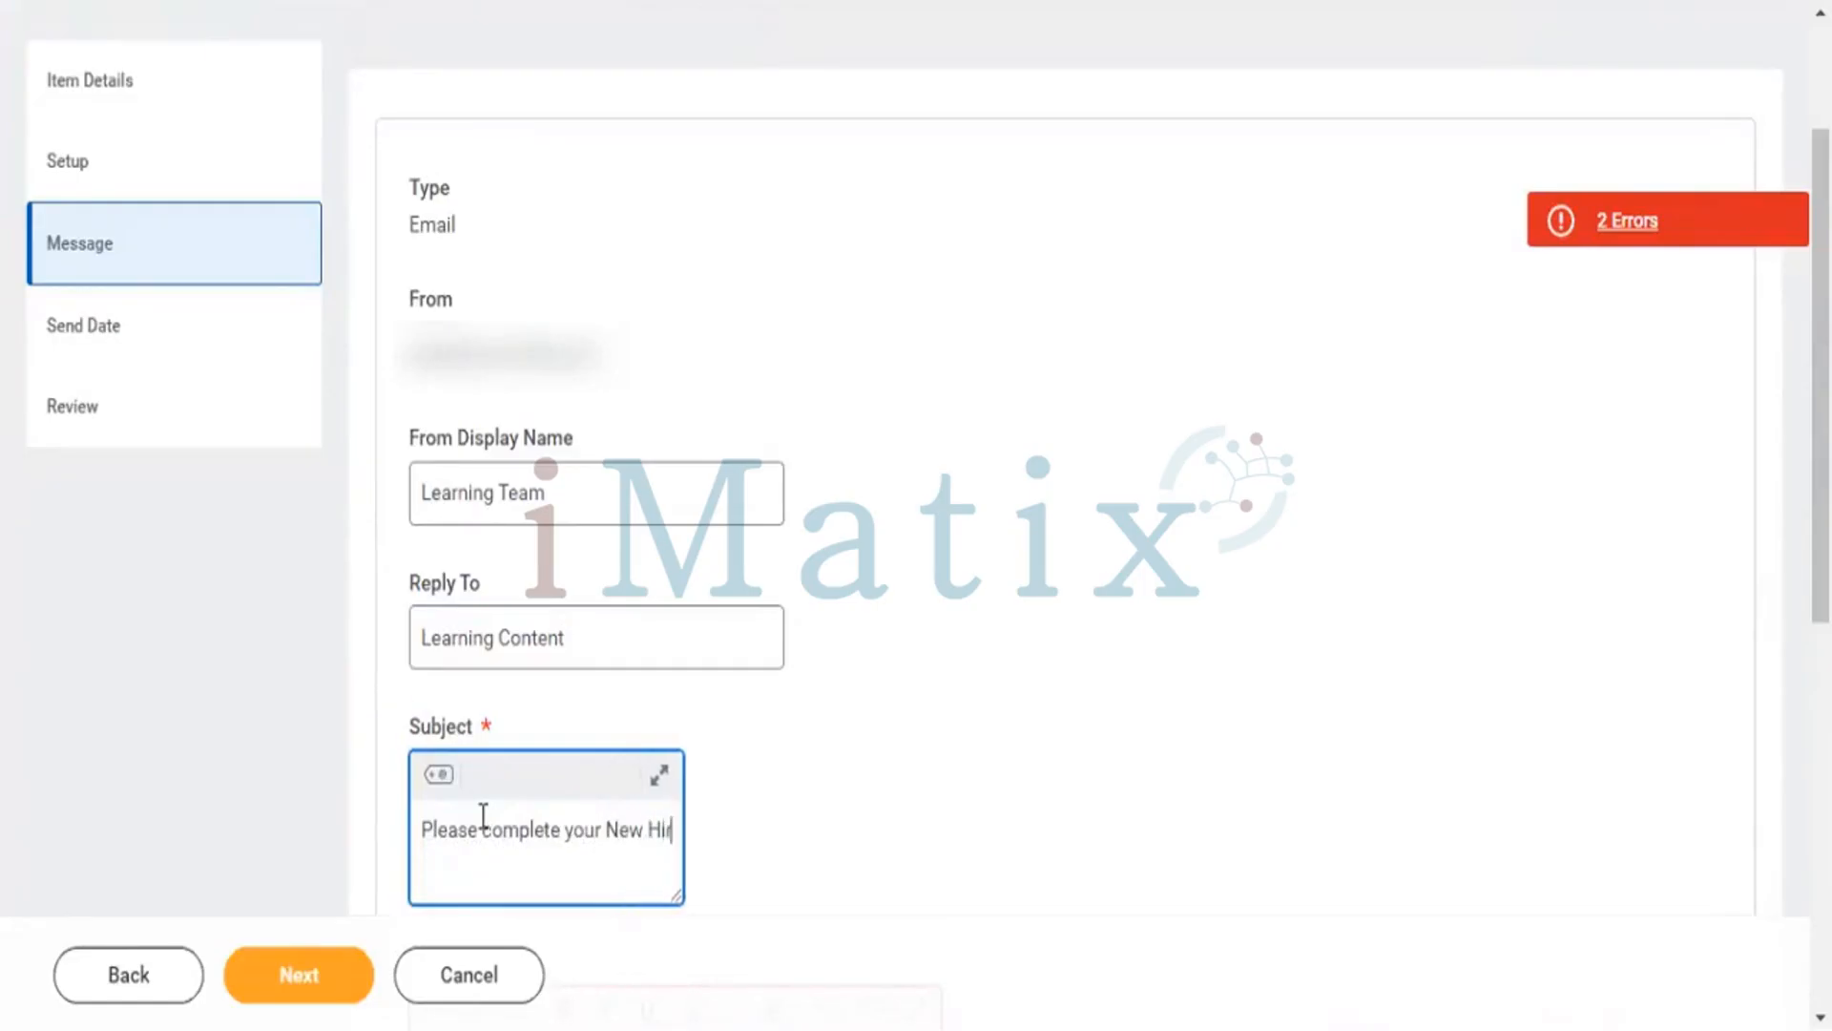
pyautogui.write('o')
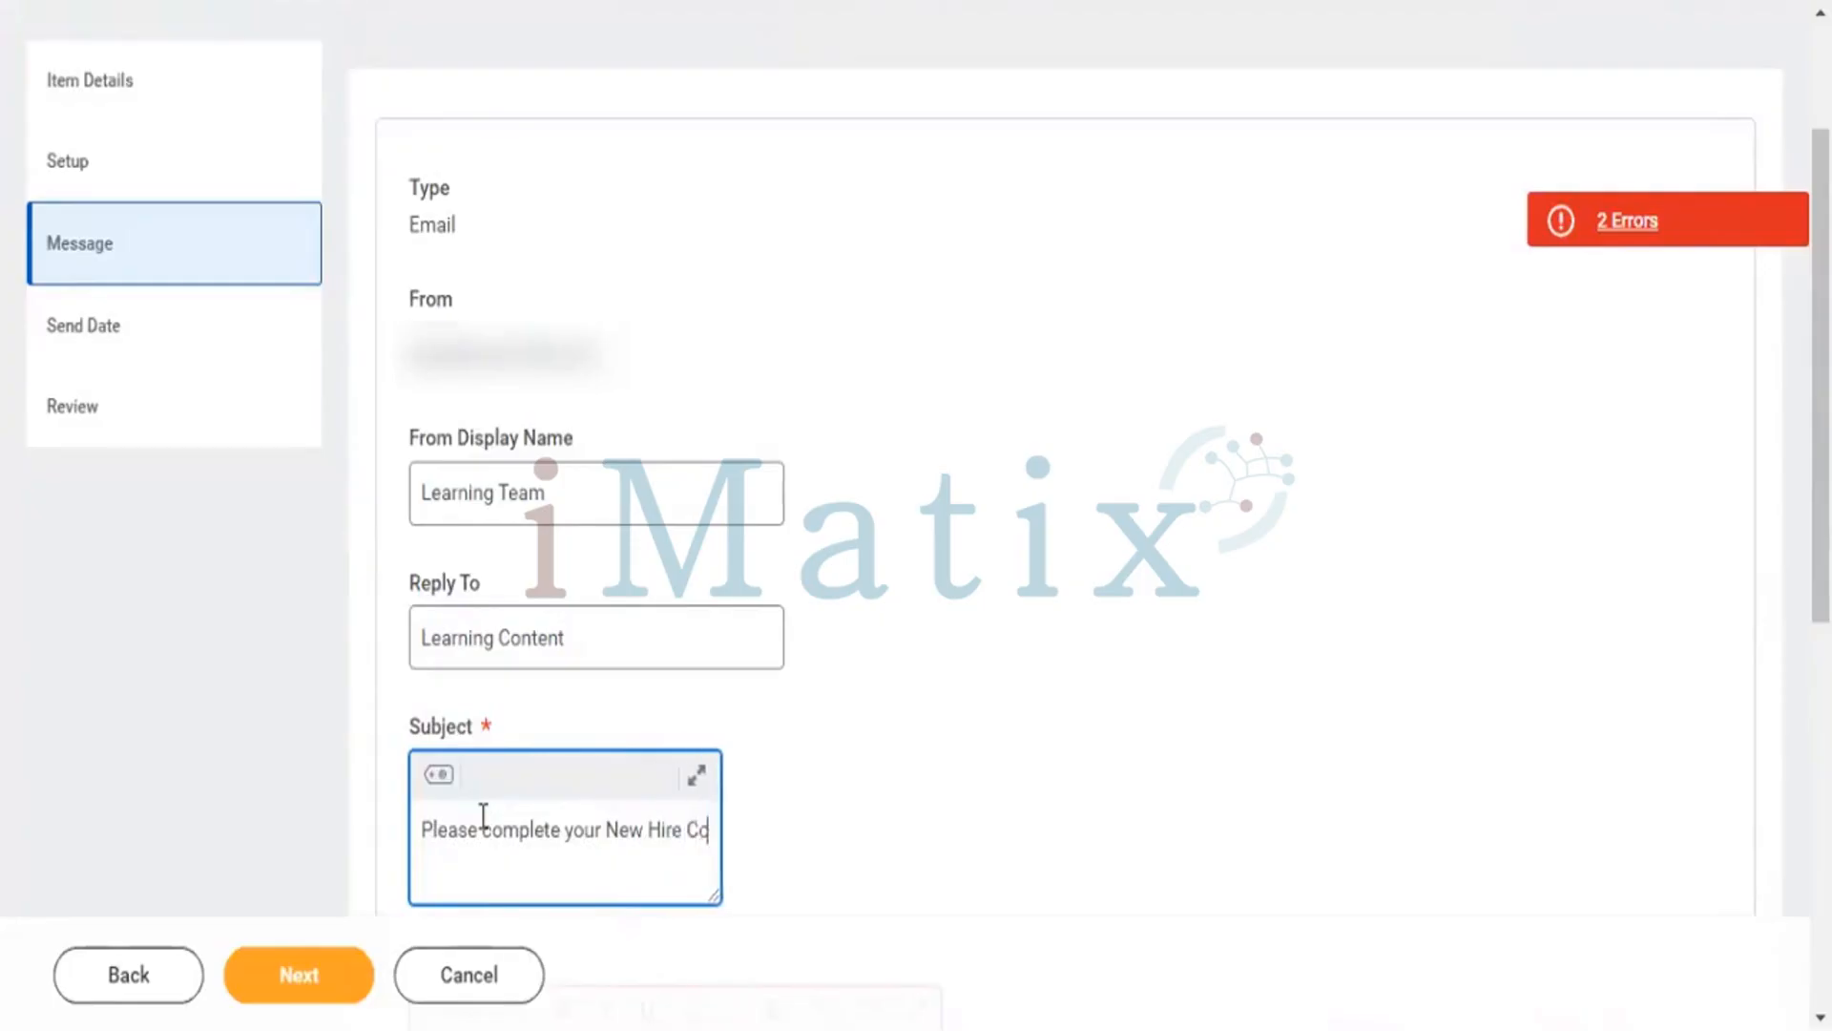
pyautogui.press('BackSpace')
pyautogui.press('BackSpace')
pyautogui.press('BackSpace')
pyautogui.write('Onboar')
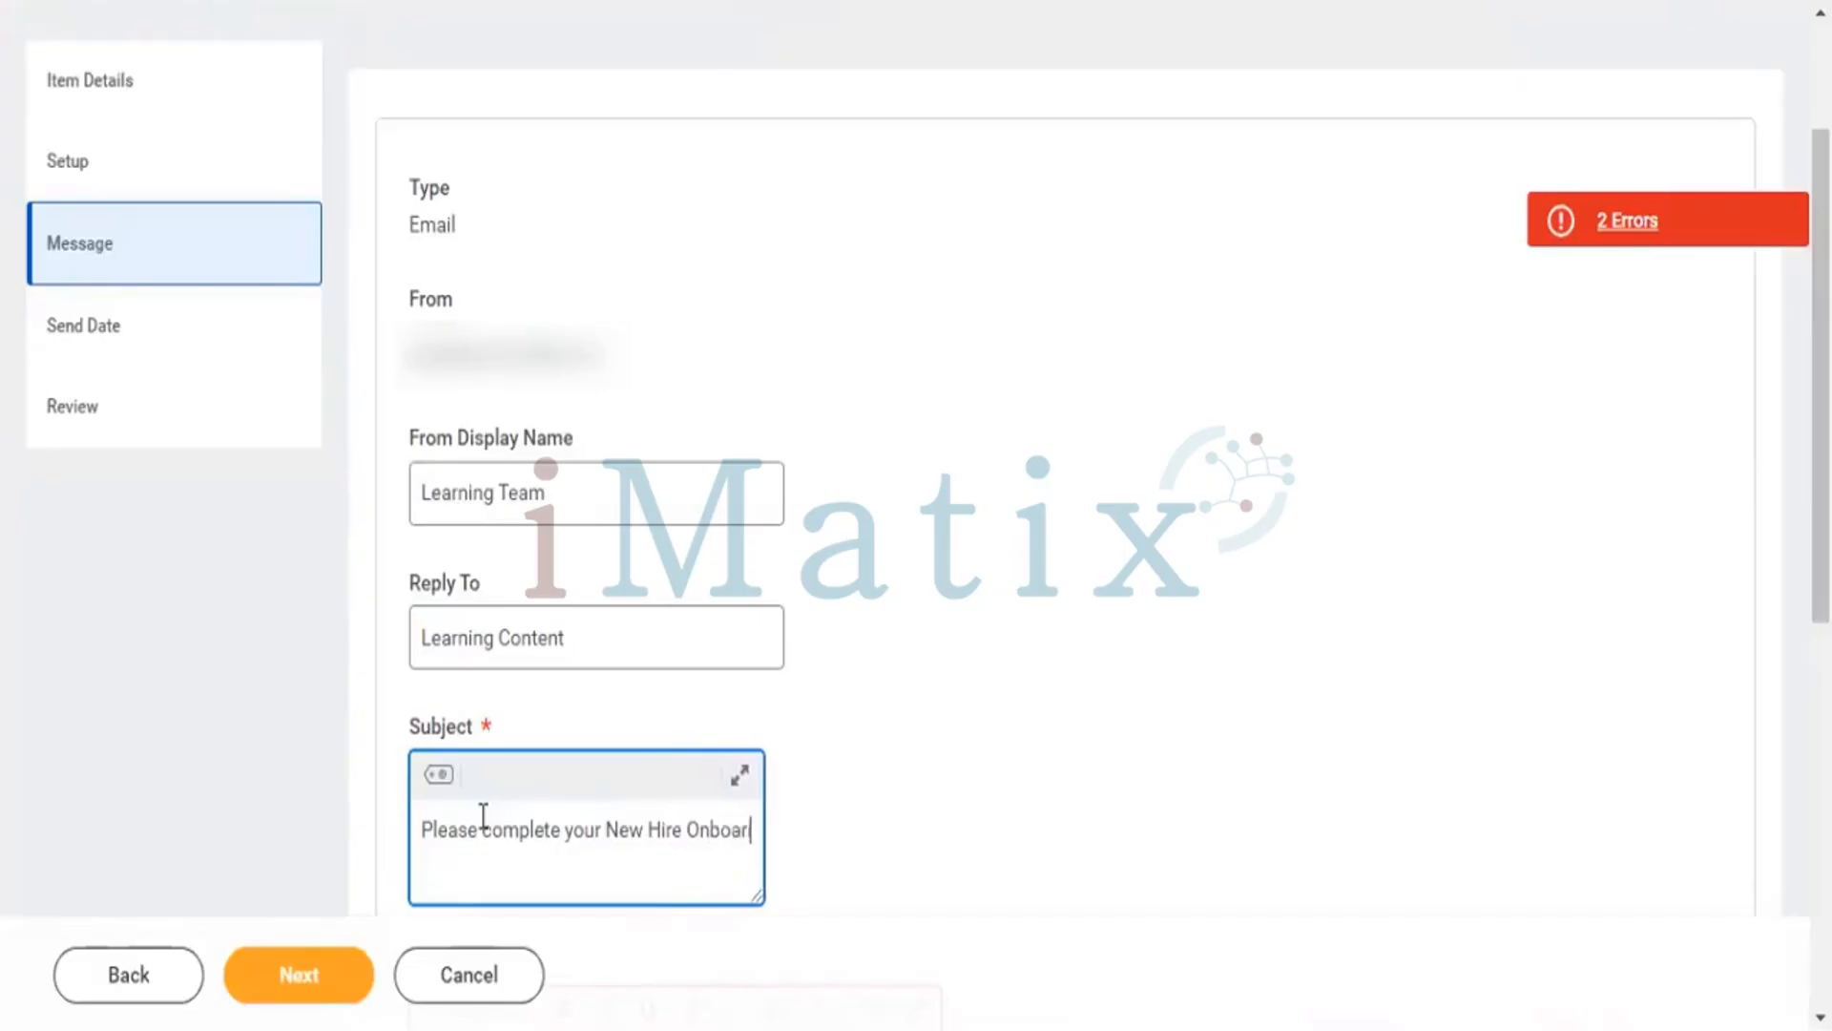
pyautogui.write('ding')
pyautogui.press('BackSpace')
pyautogui.press('BackSpace')
pyautogui.press('BackSpace')
pyautogui.press('BackSpace')
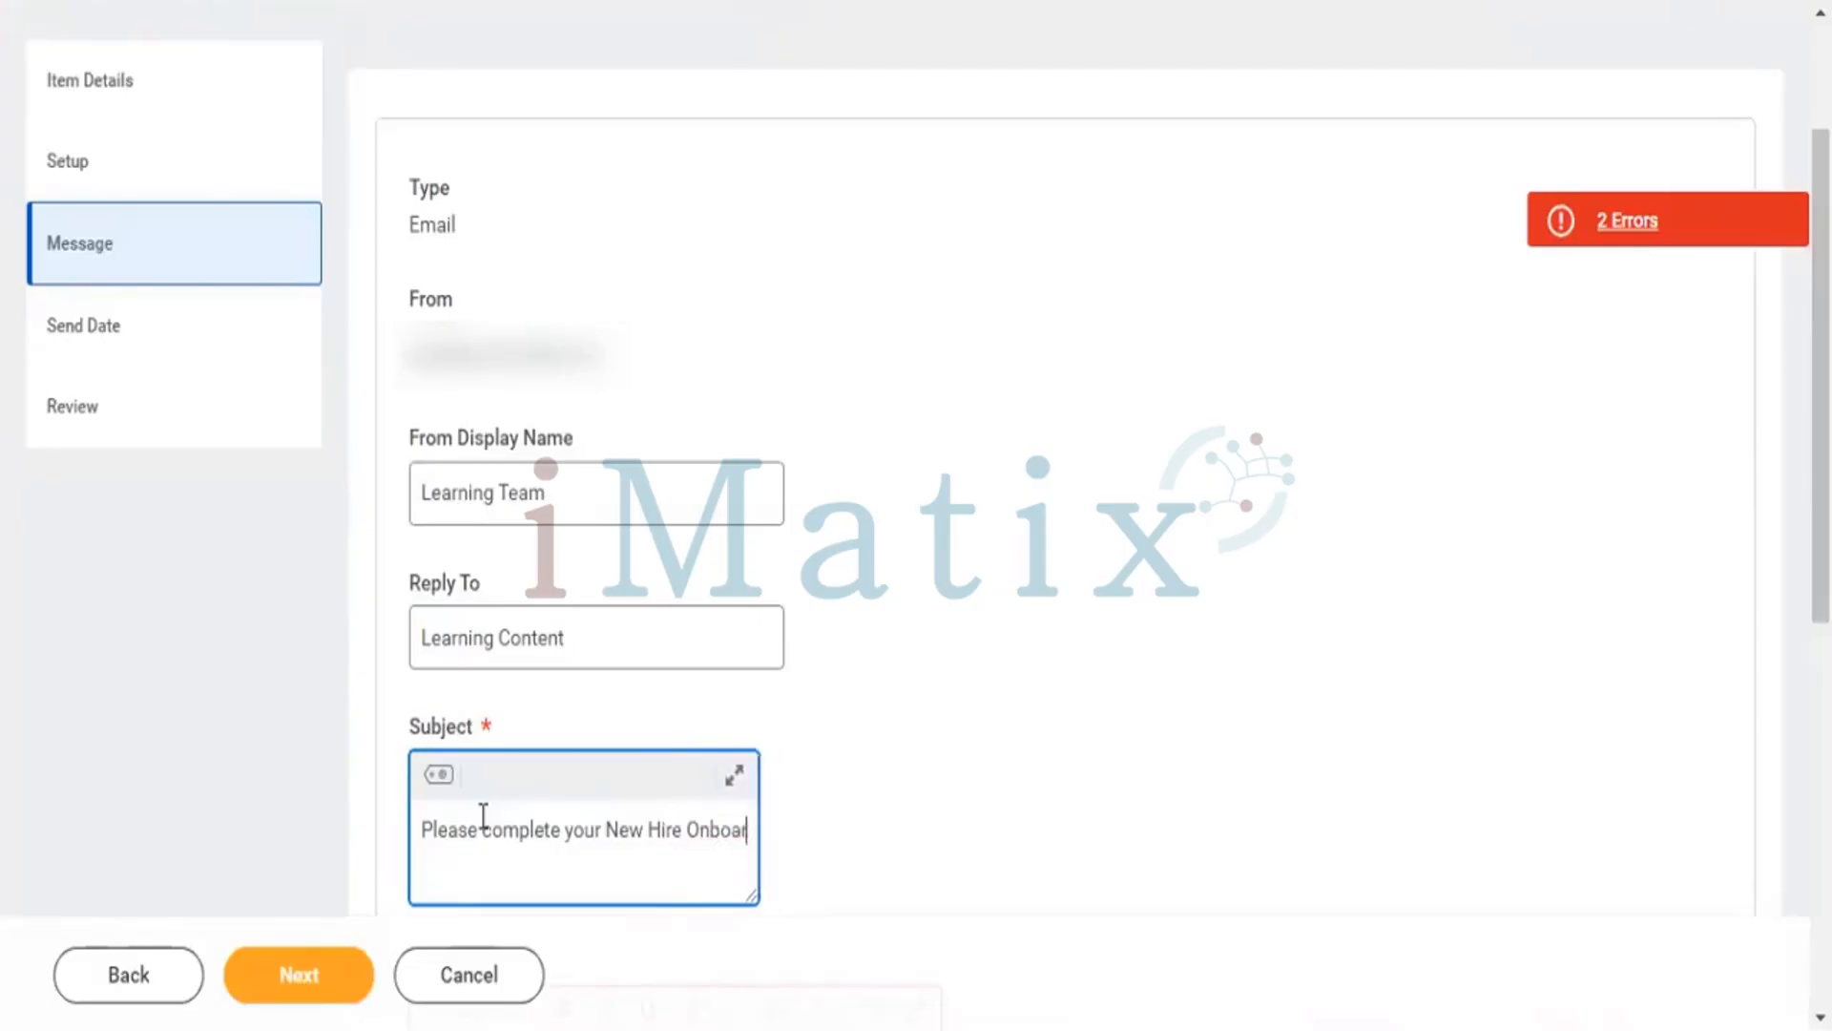
pyautogui.press('BackSpace')
pyautogui.write('d')
pyautogui.press('BackSpace')
pyautogui.write('r')
pyautogui.click(483, 818)
pyautogui.write('ding course')
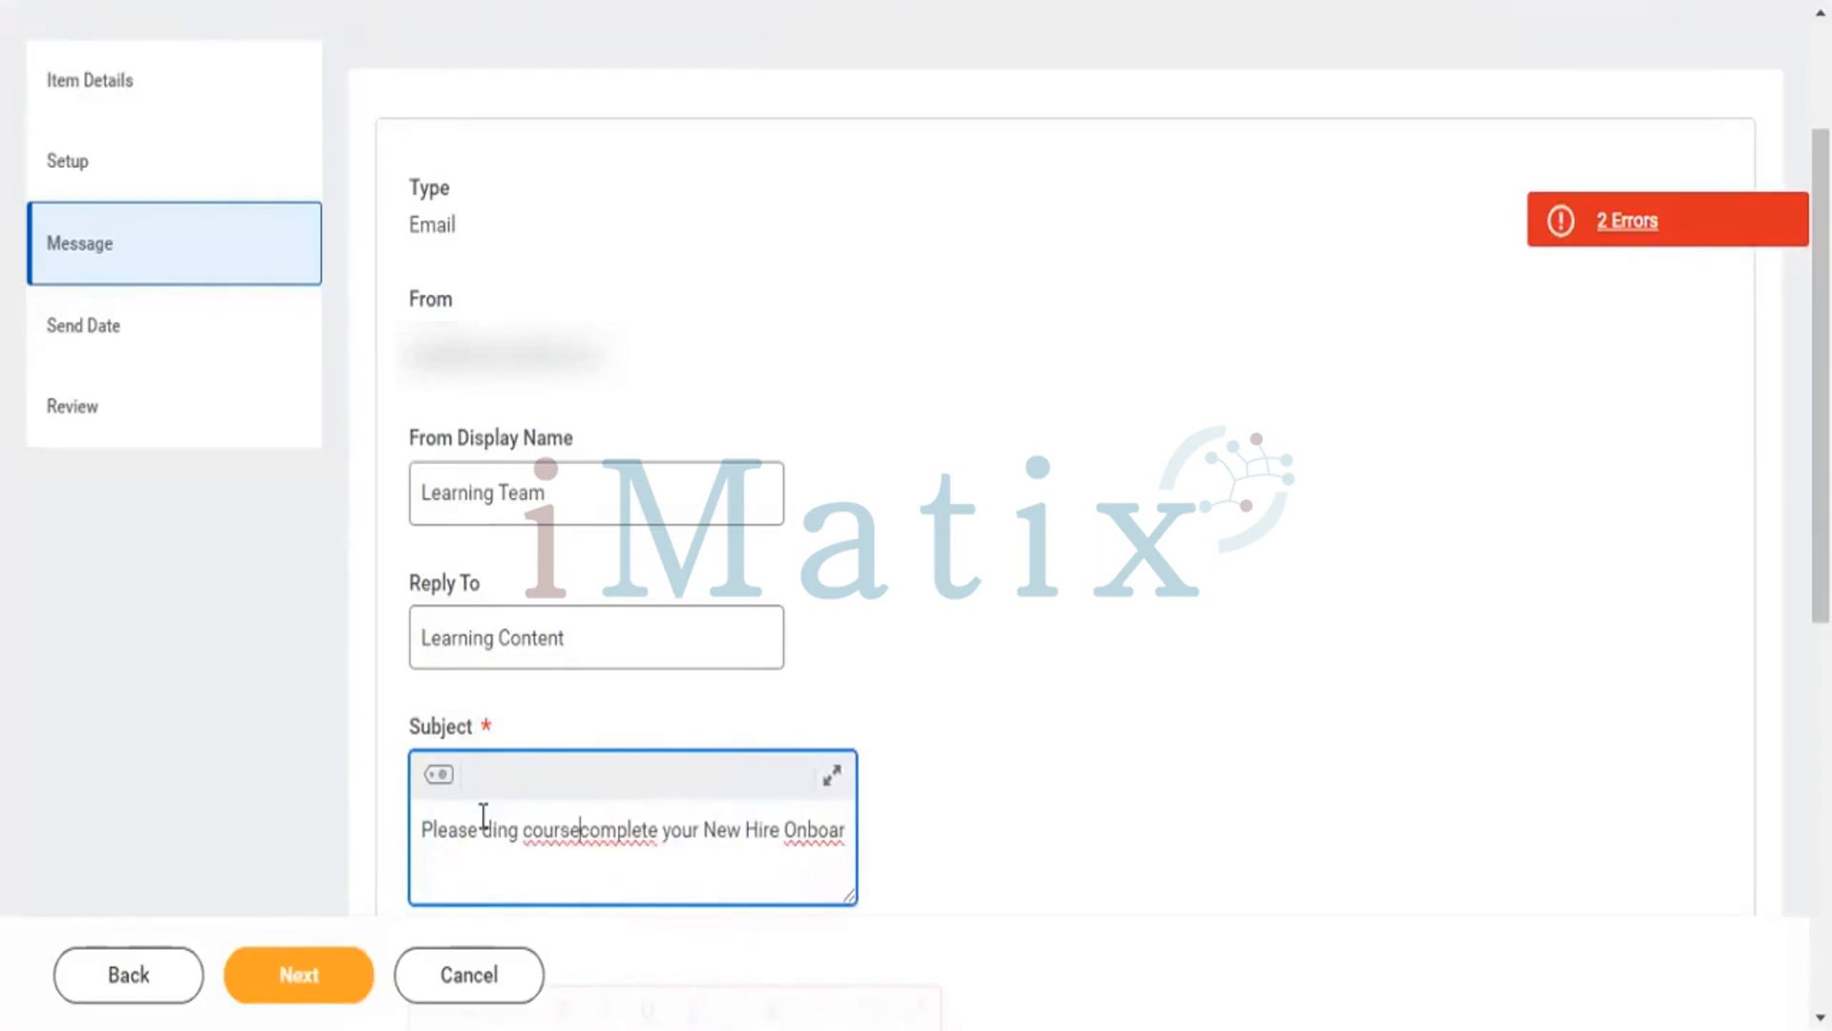
pyautogui.press('BackSpace')
pyautogui.press('BackSpace')
pyautogui.press('BackSpace')
pyautogui.press('BackSpace')
pyautogui.press('BackSpace')
pyautogui.press('BackSpace')
pyautogui.press('BackSpace')
pyautogui.press('BackSpace')
pyautogui.press('BackSpace')
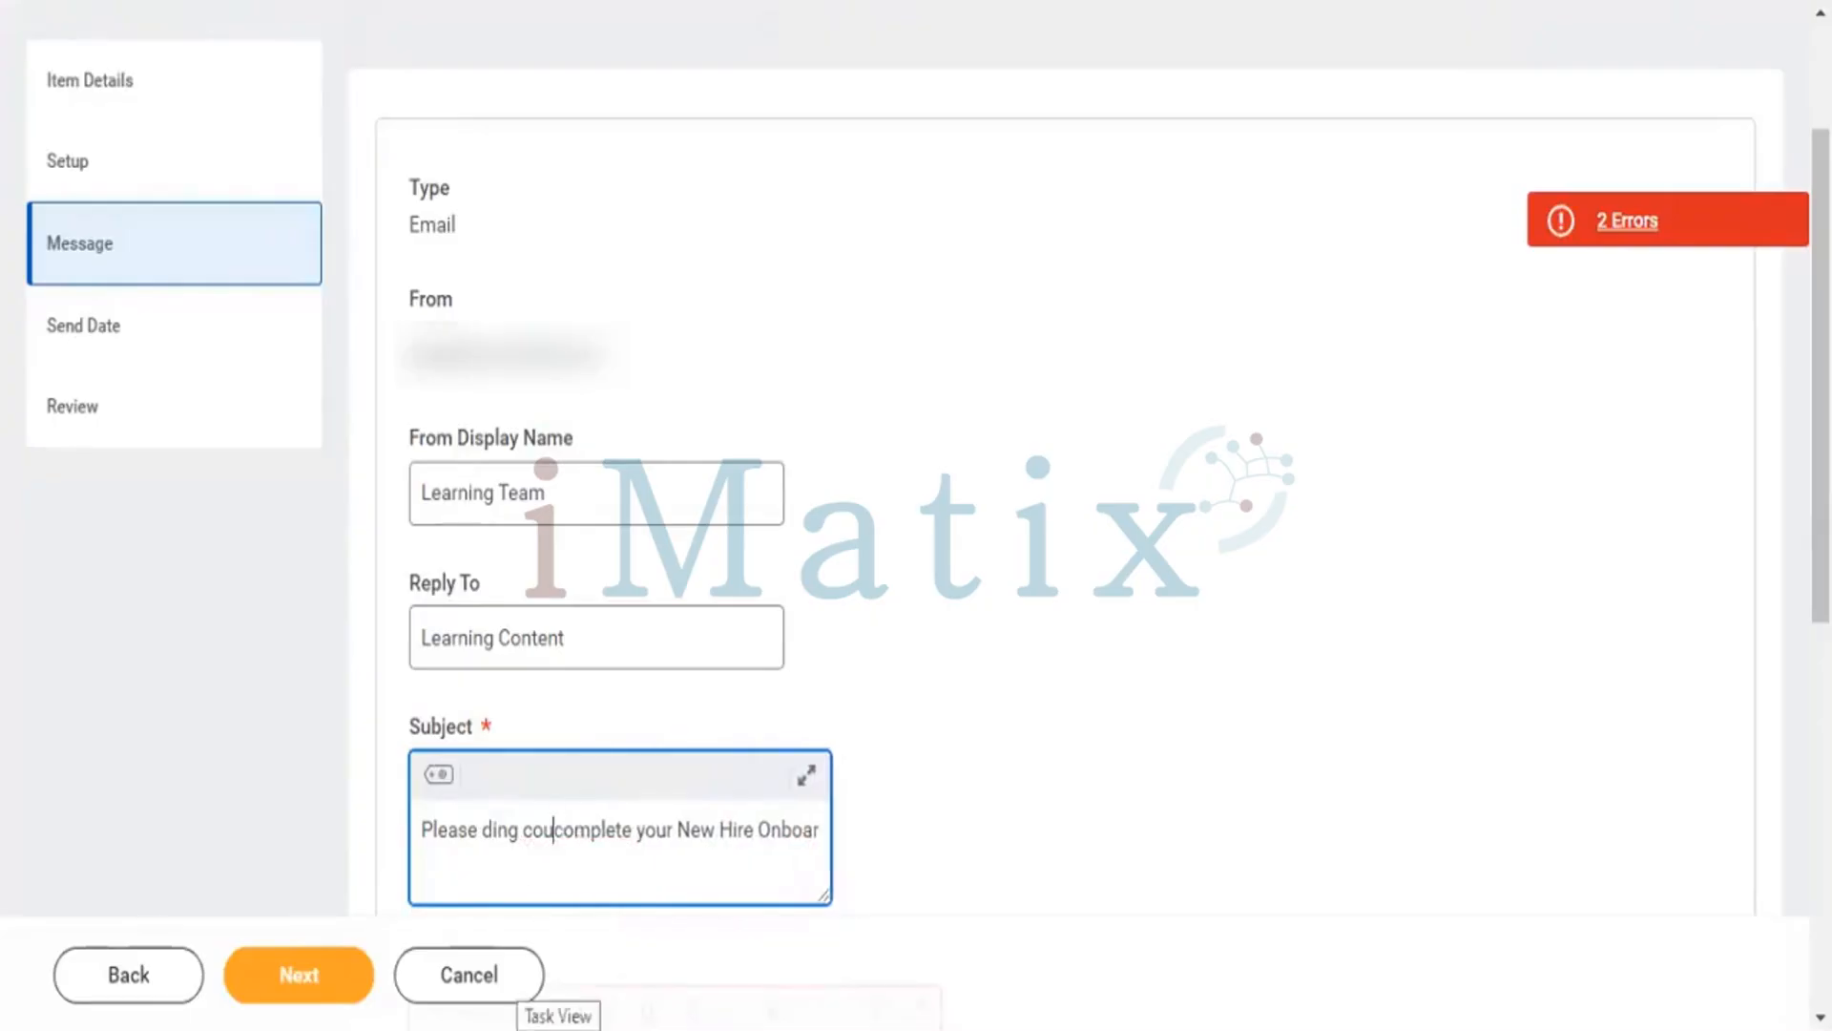
pyautogui.press('BackSpace')
pyautogui.press('BackSpace')
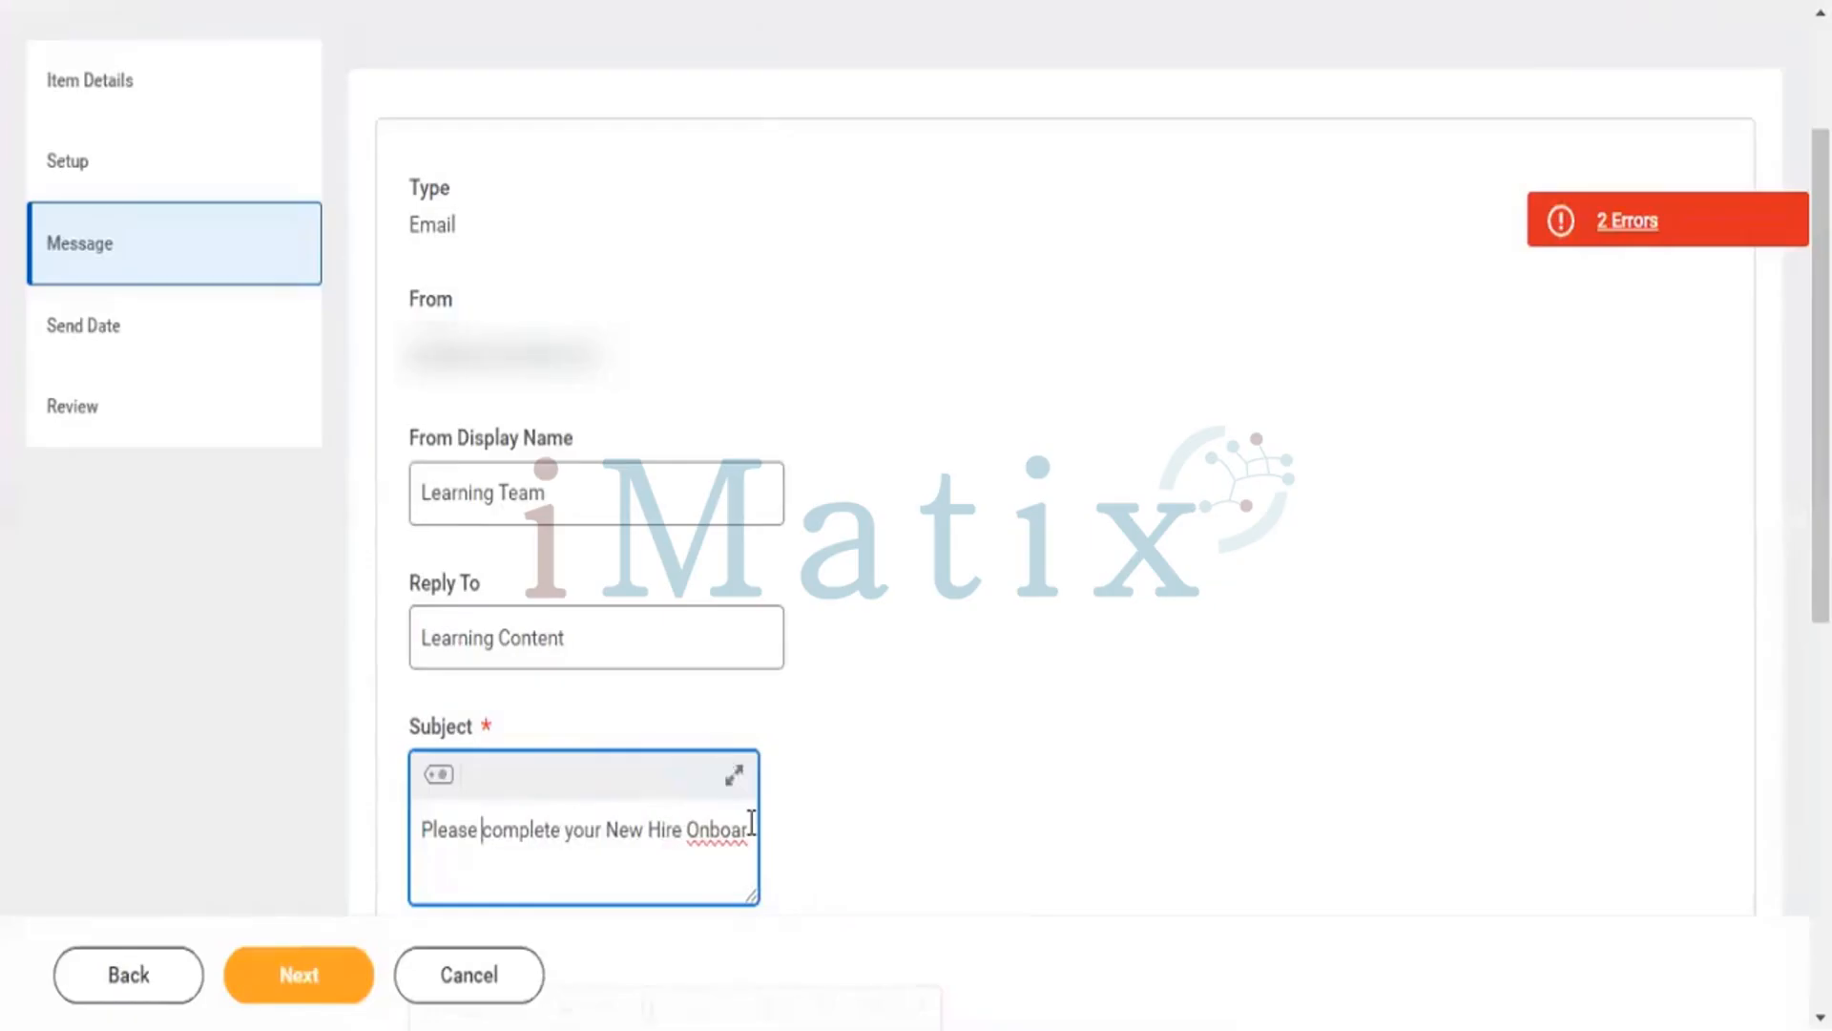
pyautogui.write('din')
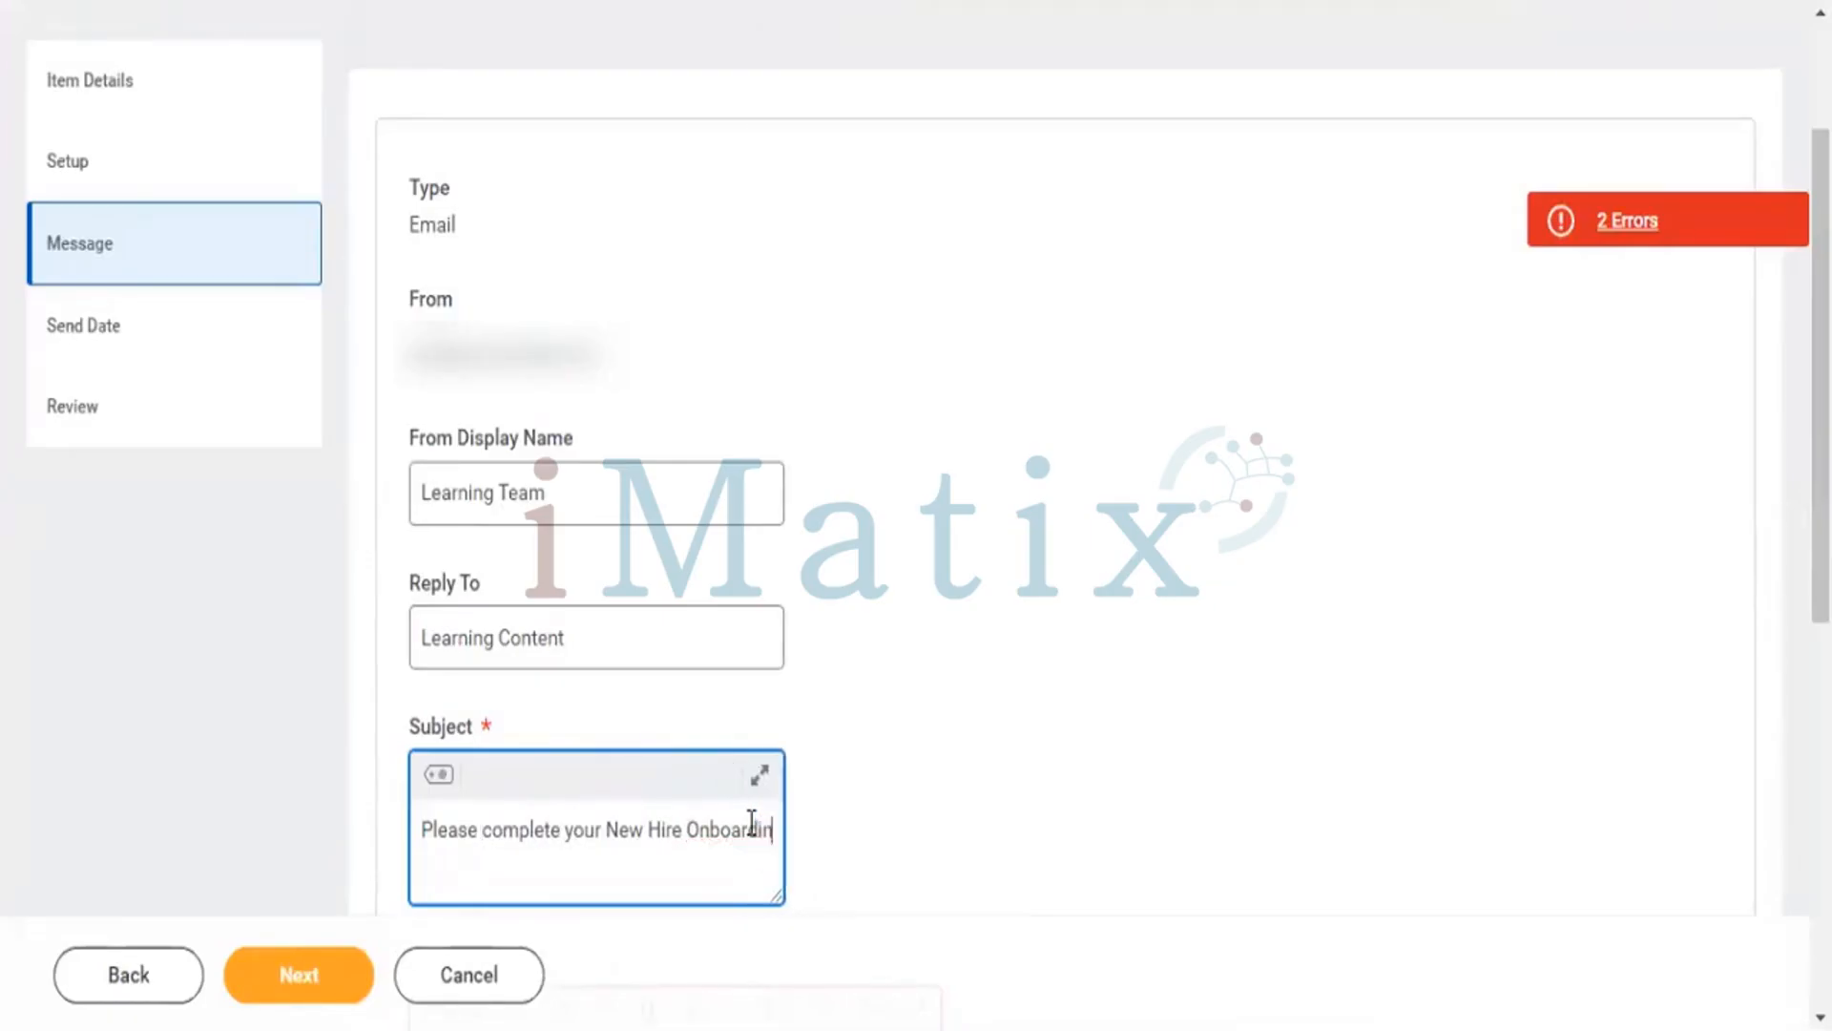
pyautogui.write('g C')
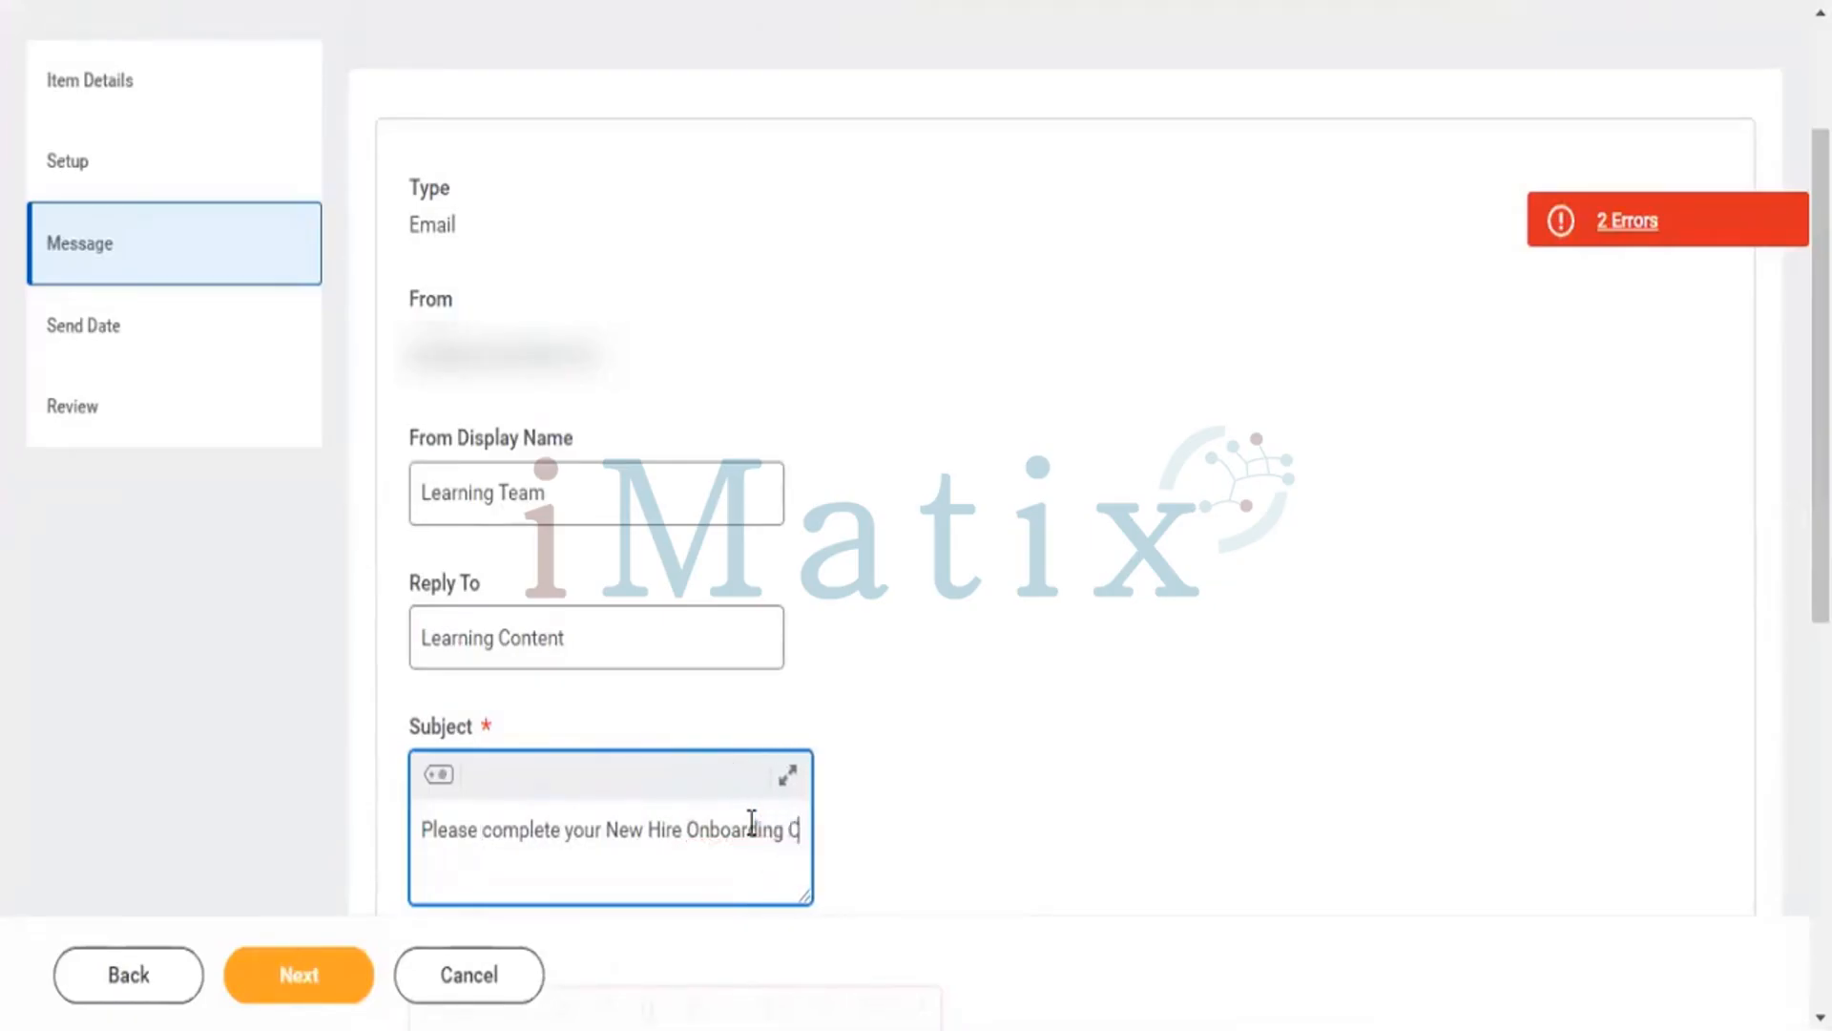
pyautogui.write('our')
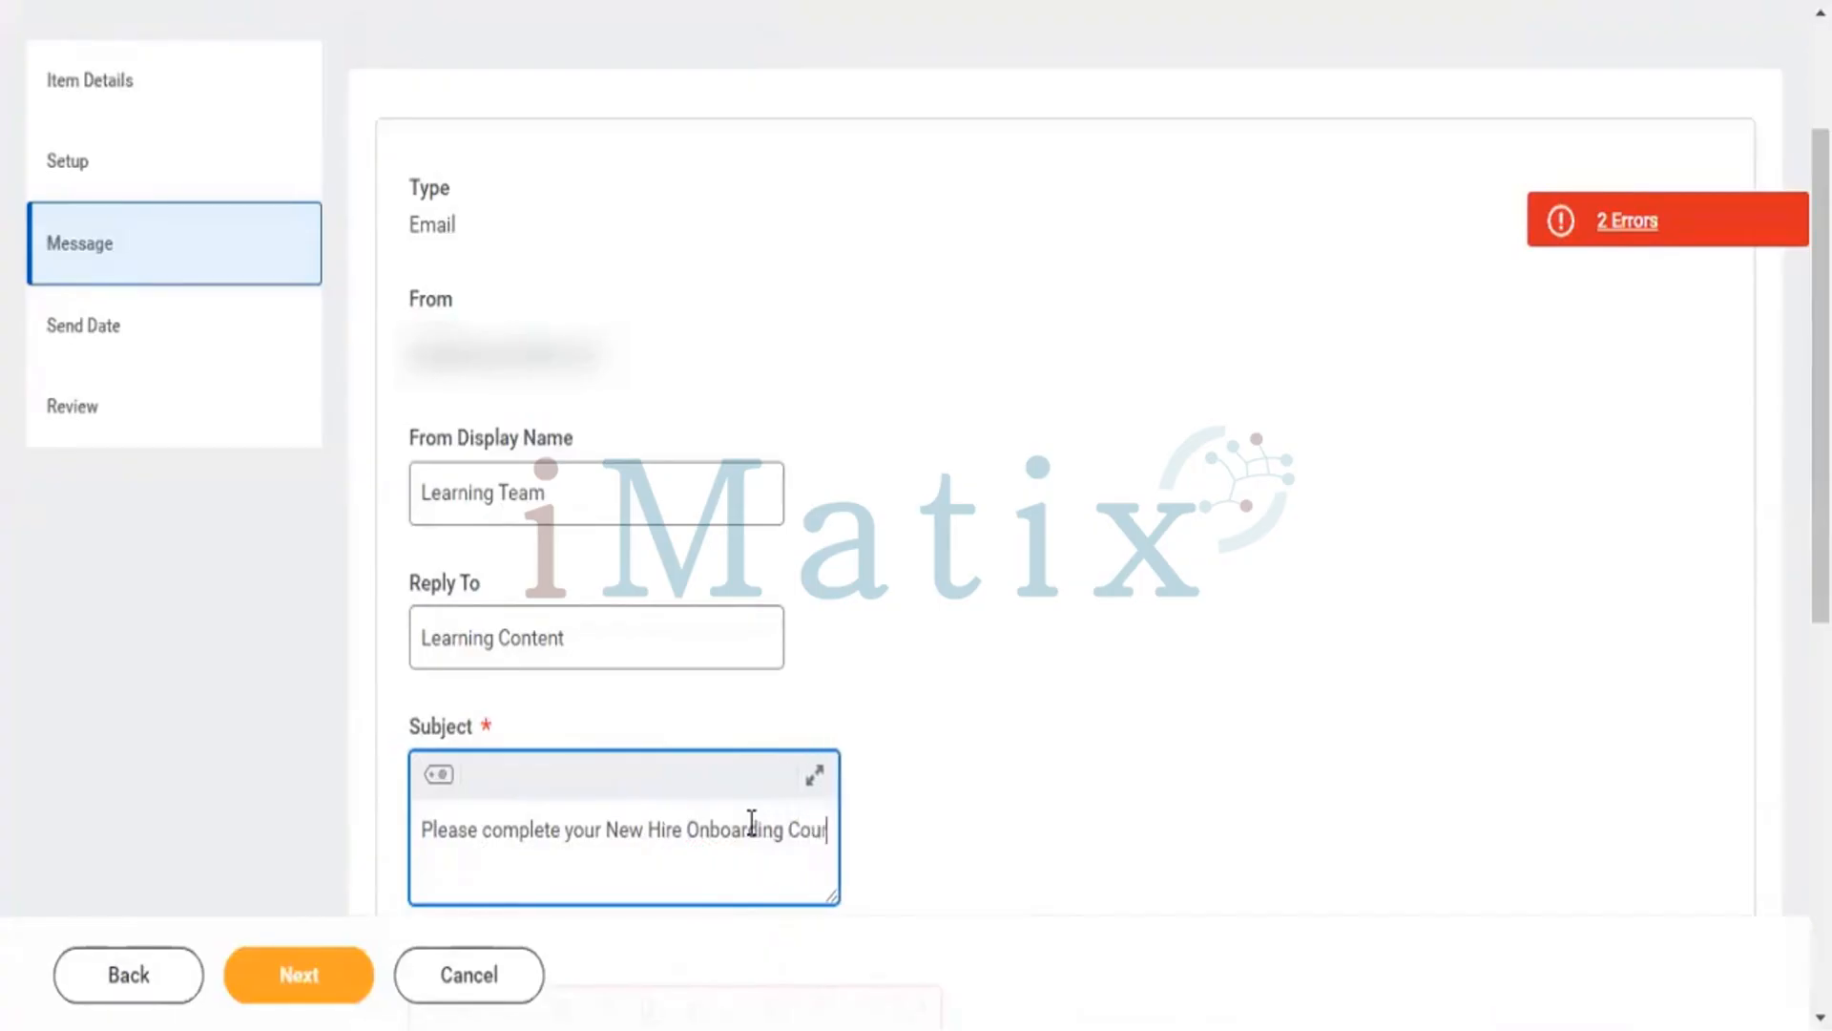
pyautogui.write('se')
# - Enter the email body "Please complete this course before due timelines."
pyautogui.scroll(-5, 1065, 304)
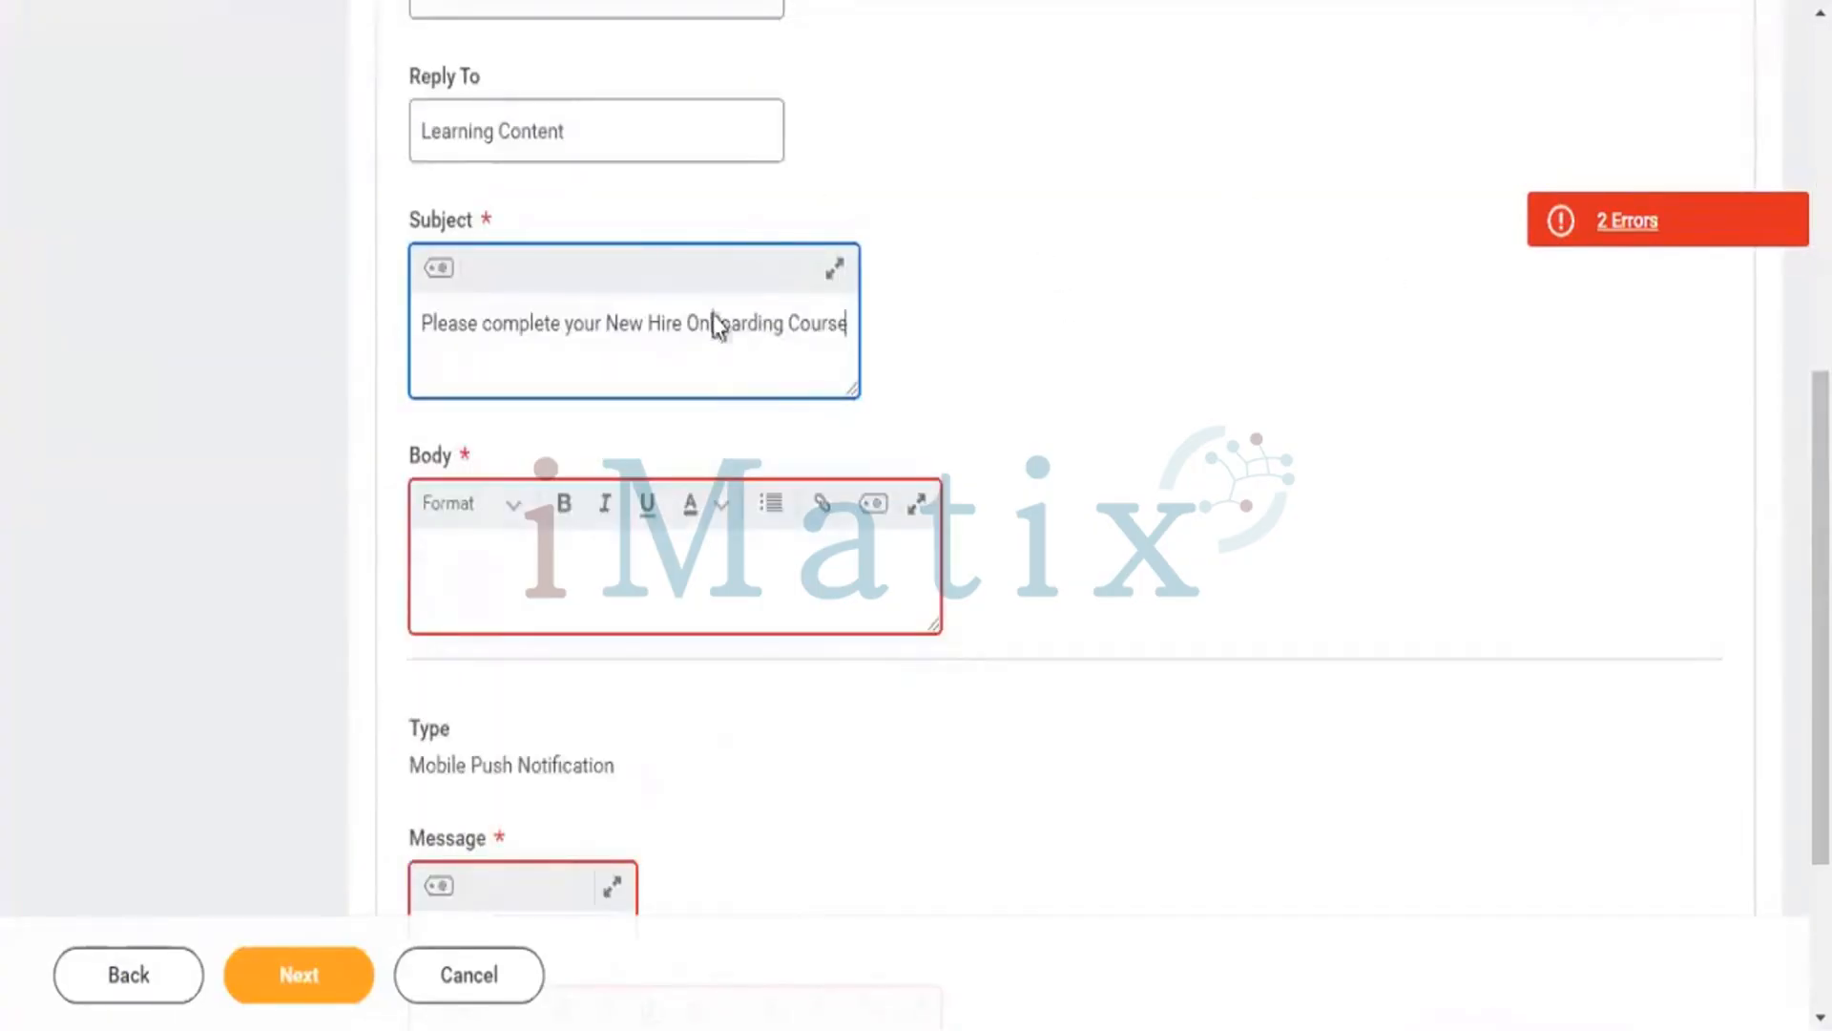
pyautogui.click(499, 560)
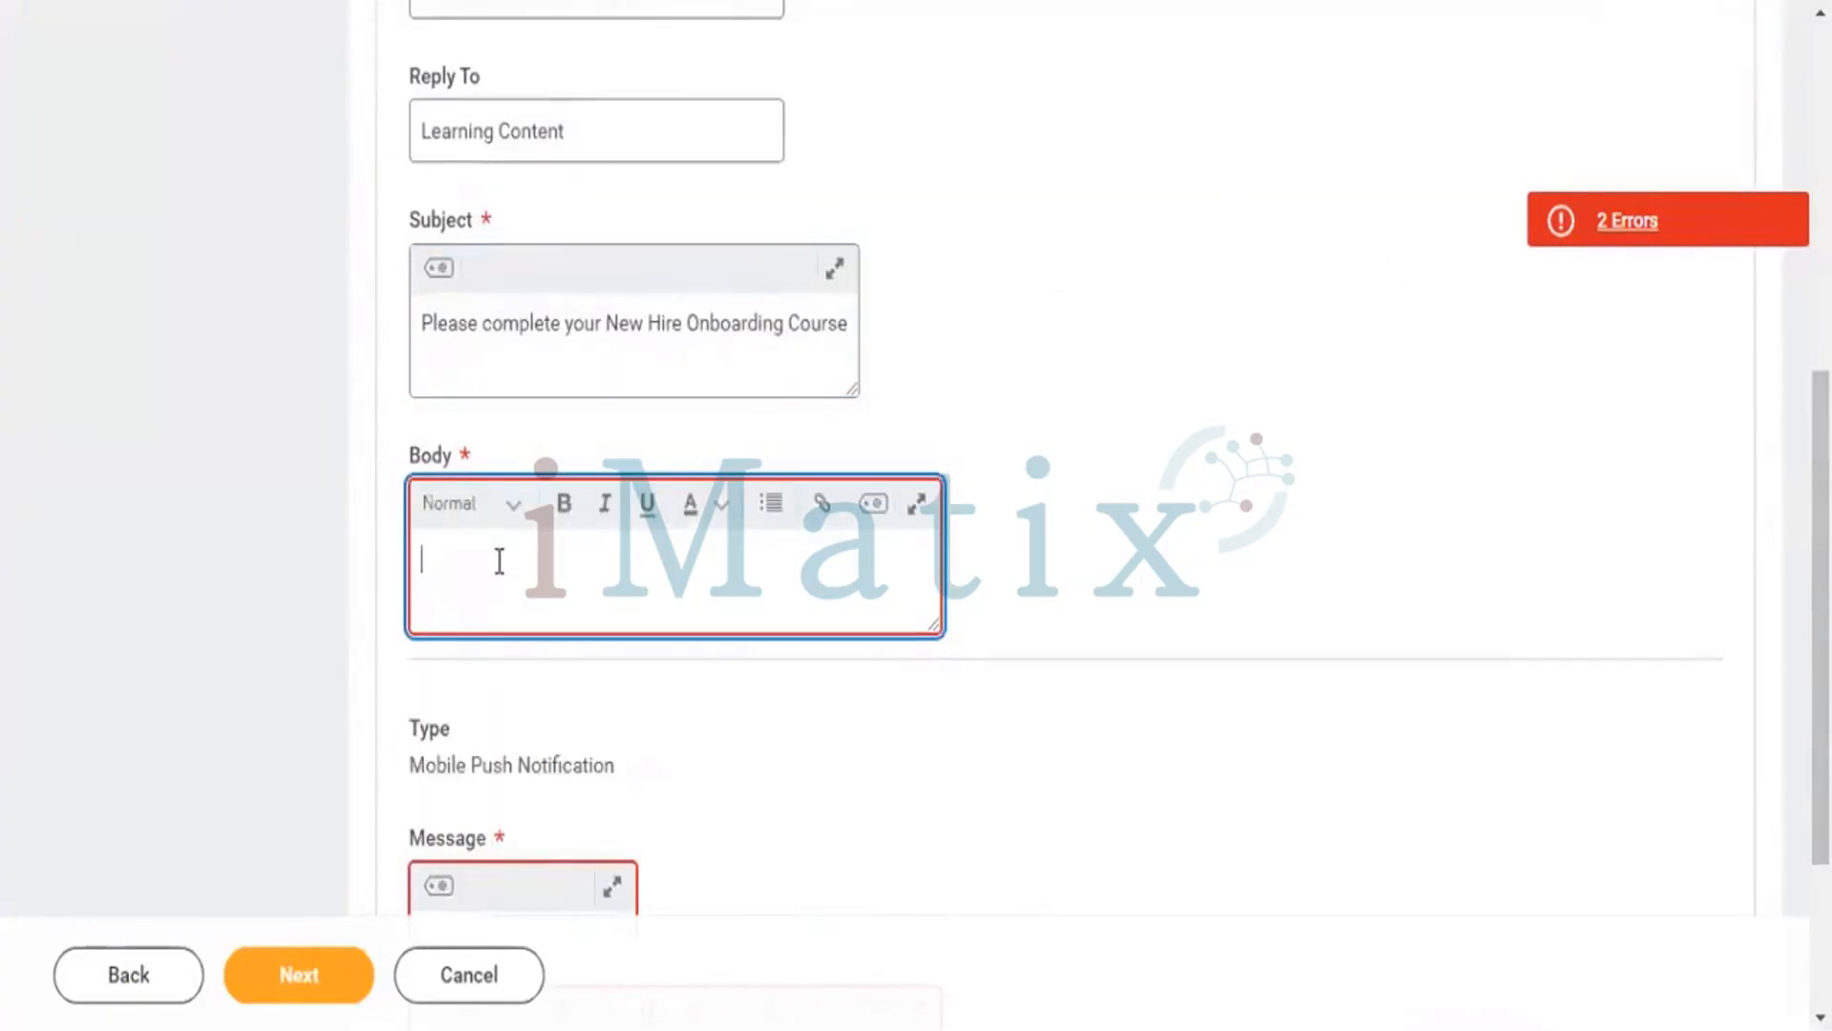
pyautogui.write('Please')
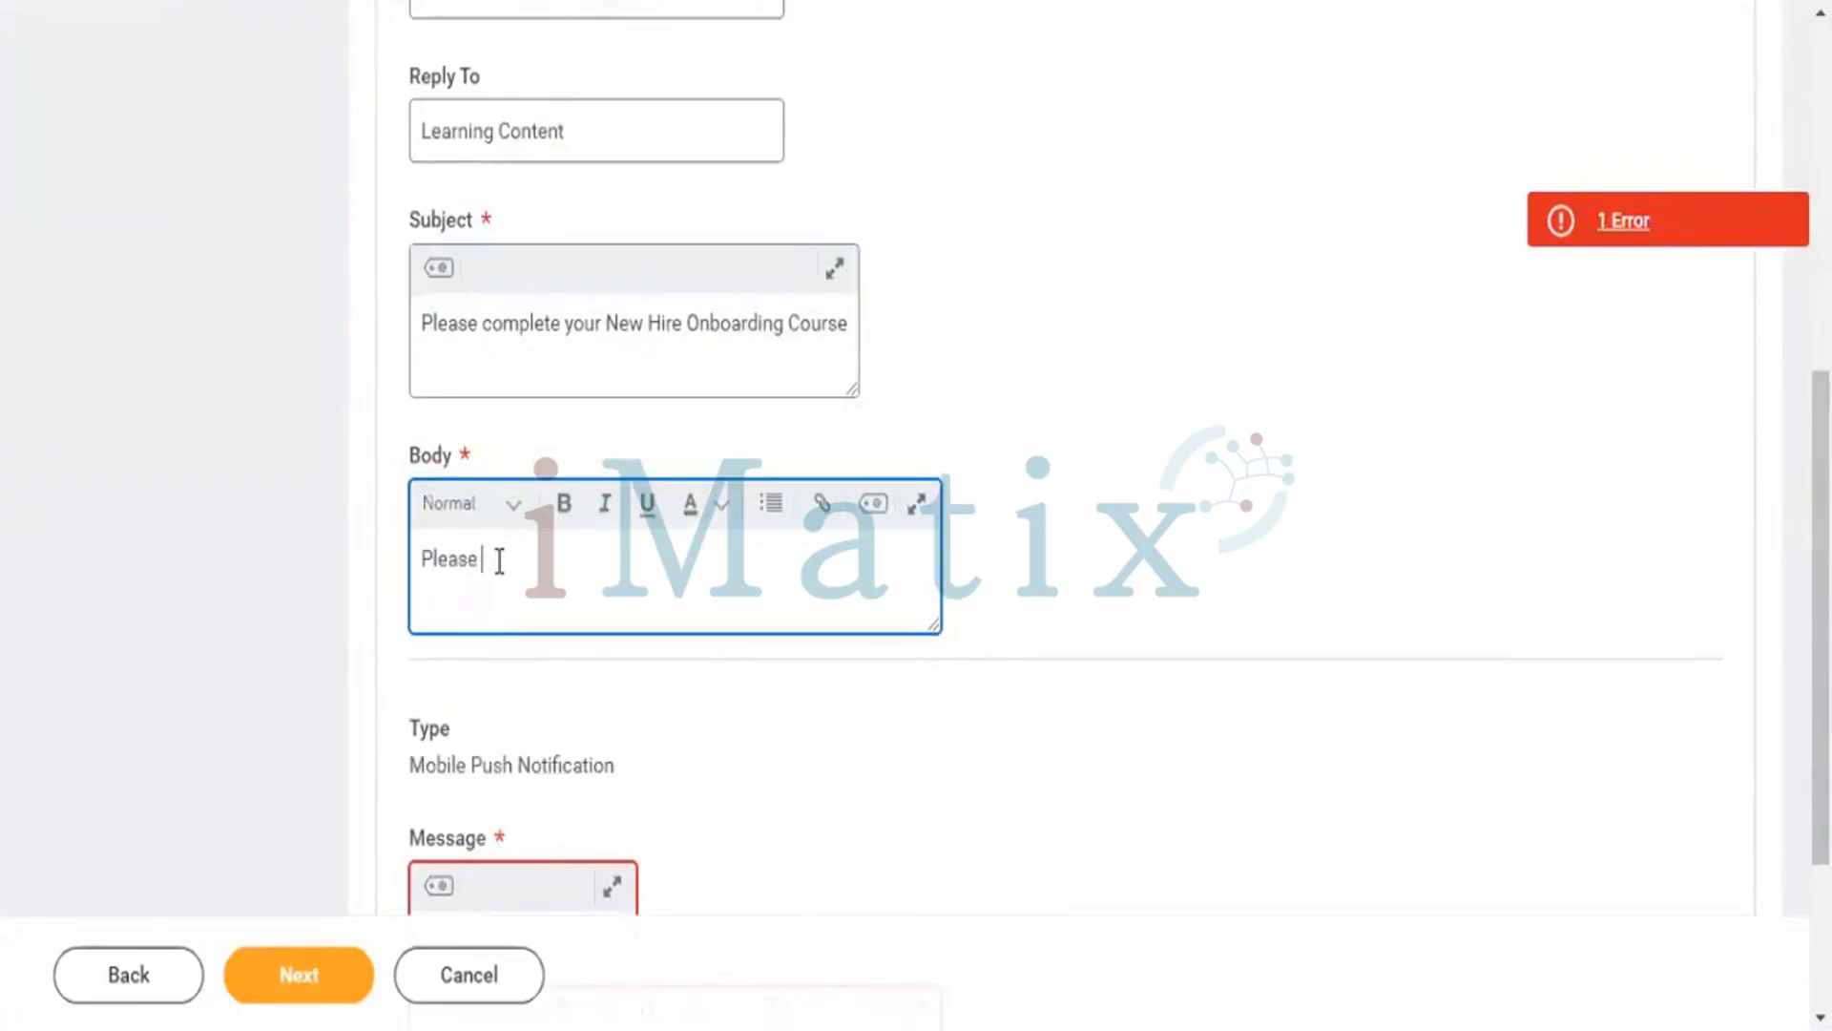
pyautogui.write(' completed')
pyautogui.press('BackSpace')
pyautogui.press('BackSpace')
pyautogui.write('t')
pyautogui.click(499, 560)
pyautogui.write('hos')
pyautogui.press('BackSpace')
pyautogui.press('BackSpace')
pyautogui.press('BackSpace')
pyautogui.press('BackSpace')
pyautogui.press('BackSpace')
pyautogui.write('omplete this course before')
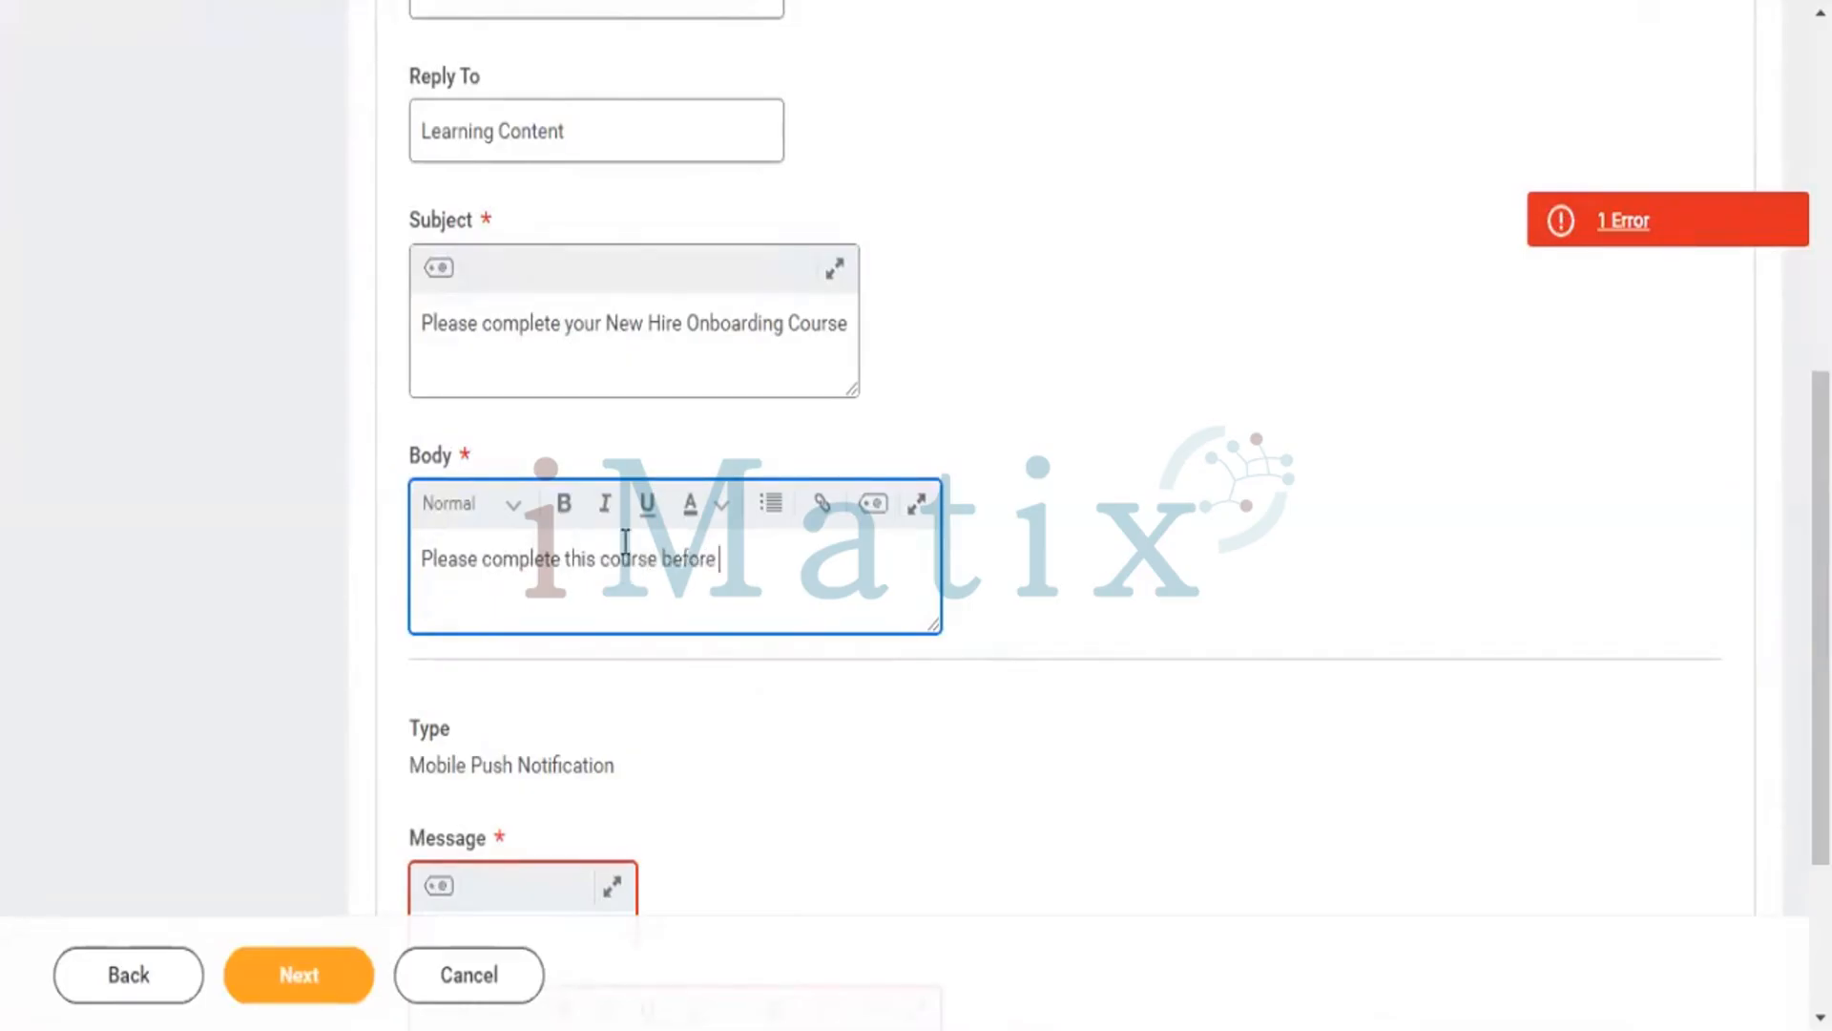
pyautogui.write(' due timelines.')
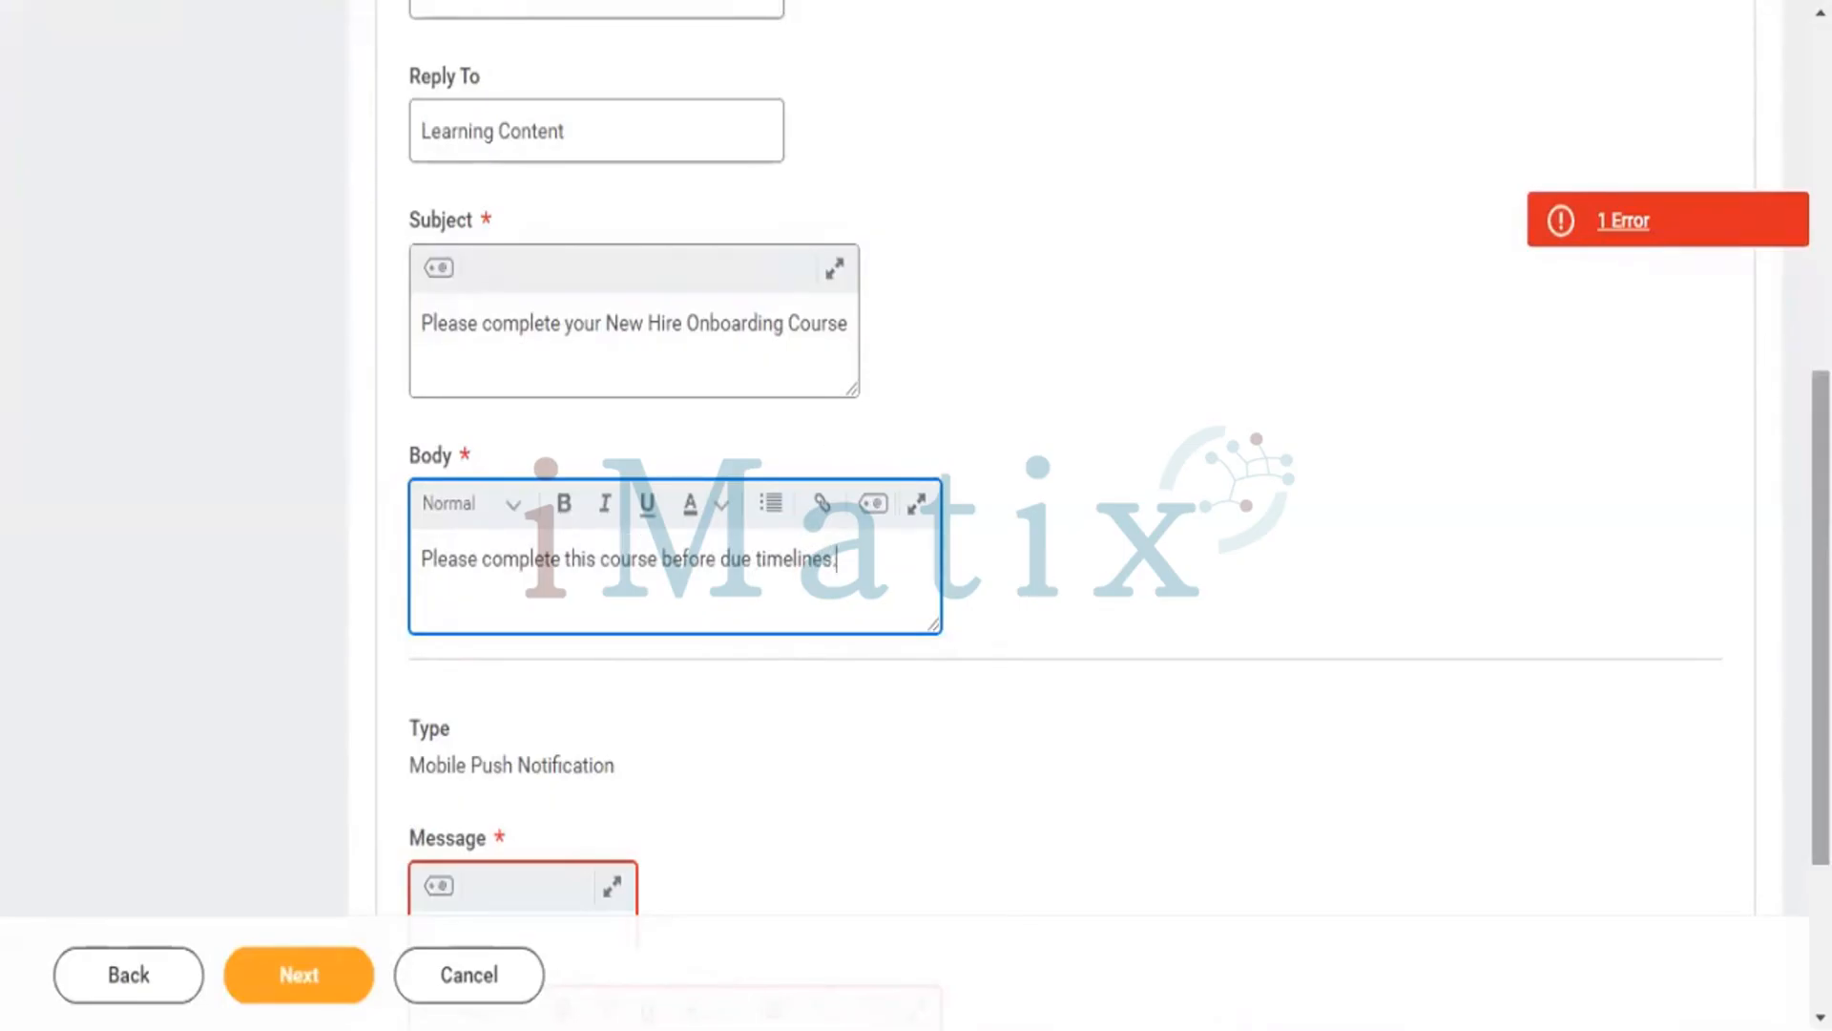
# - Enter "Complete Course" as the mobile push notification's message
pyautogui.scroll(-3, 1820, 611)
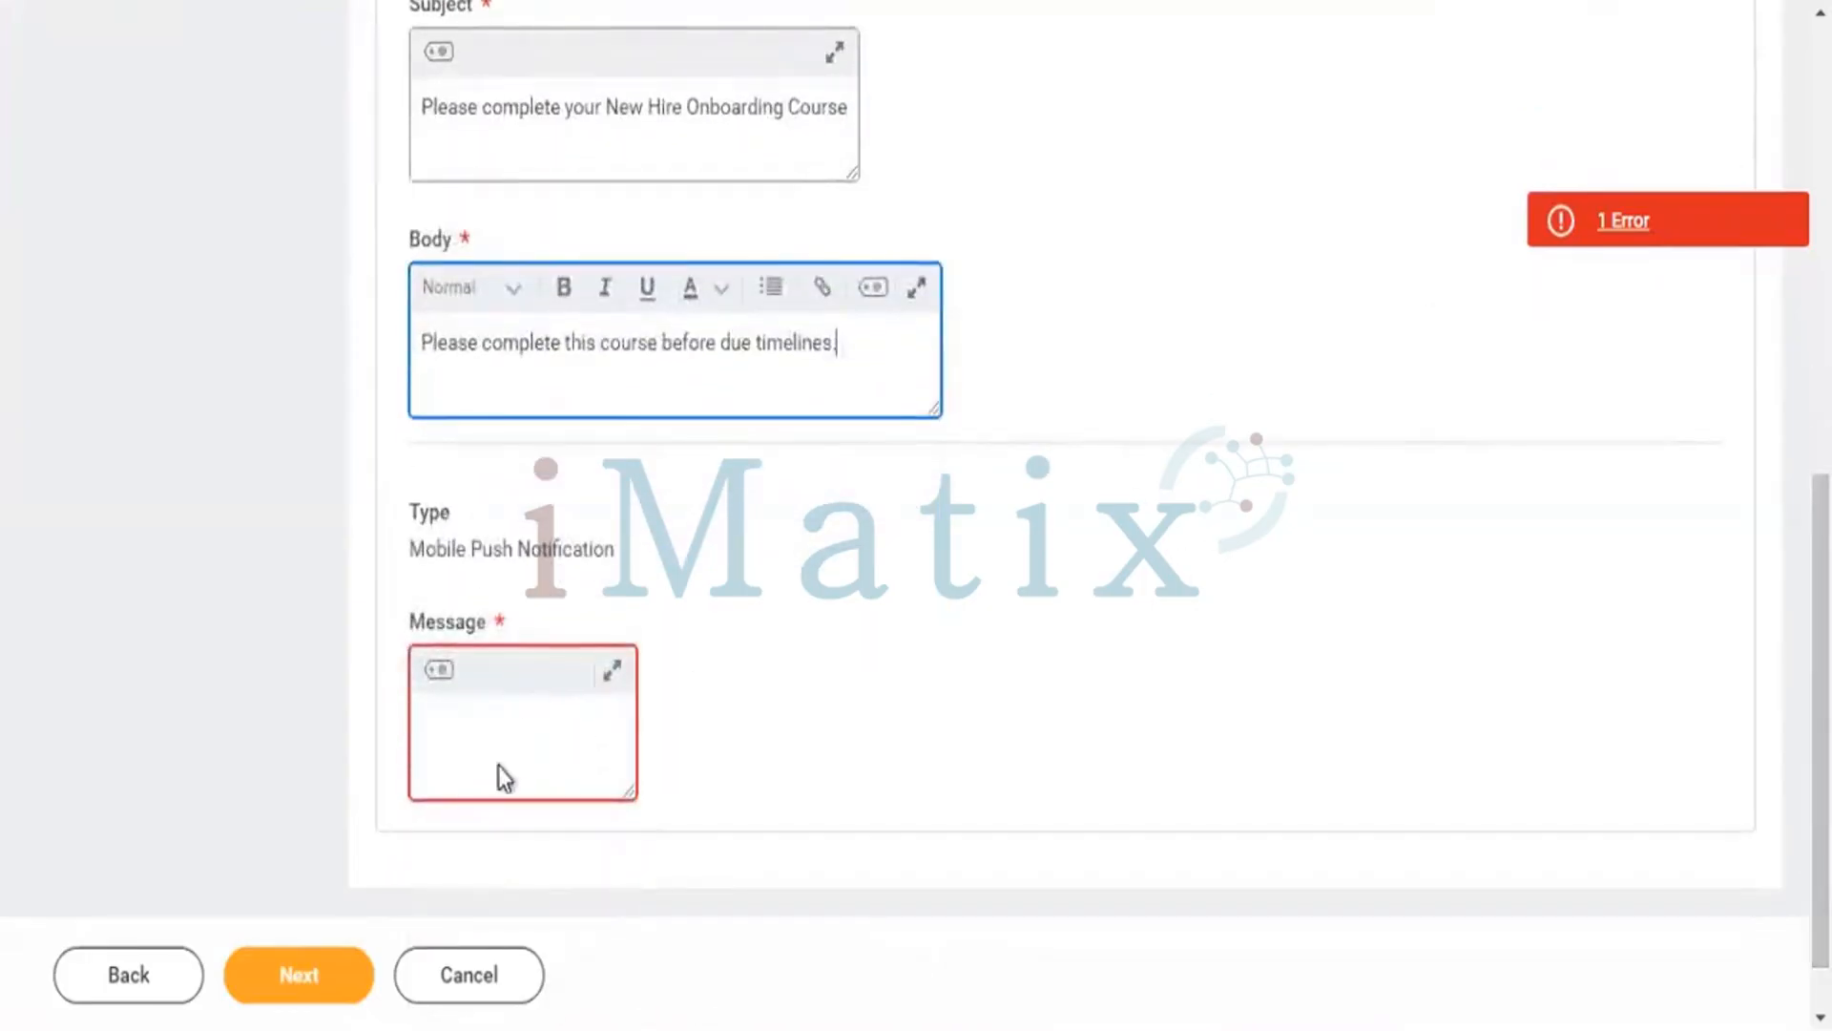
pyautogui.click(483, 745)
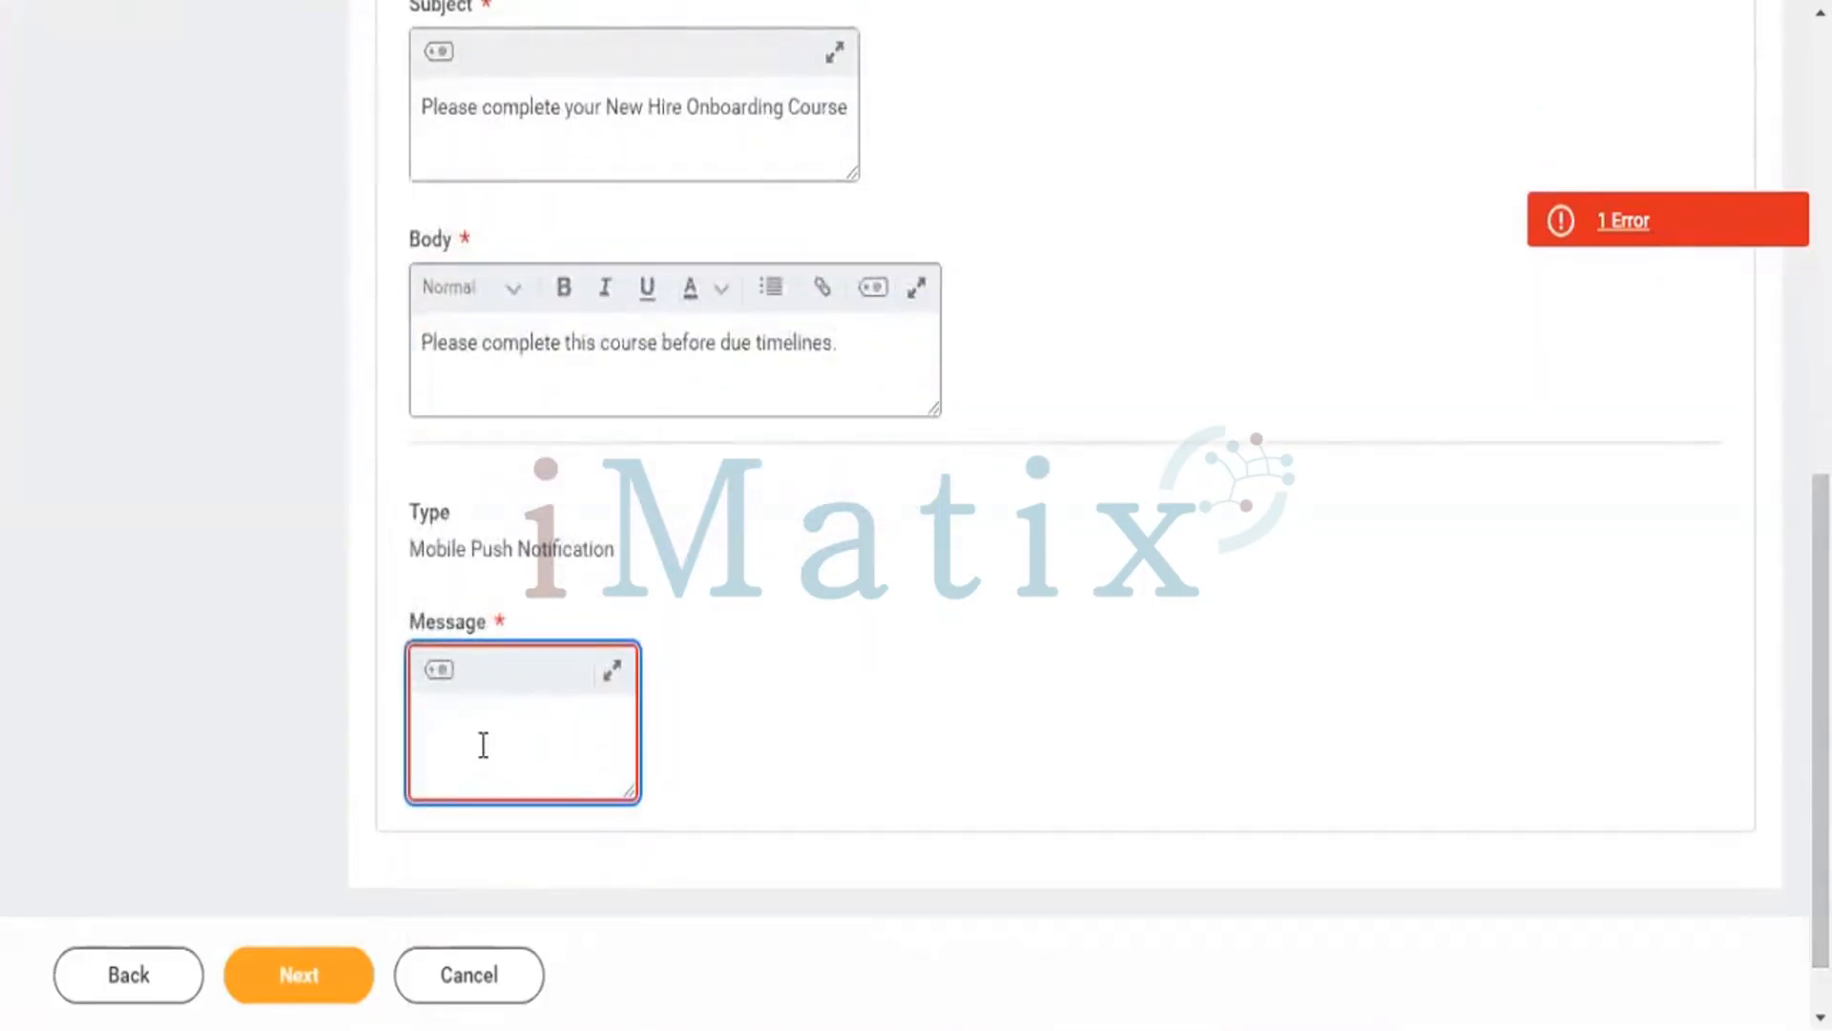
pyautogui.write('Complseete ')
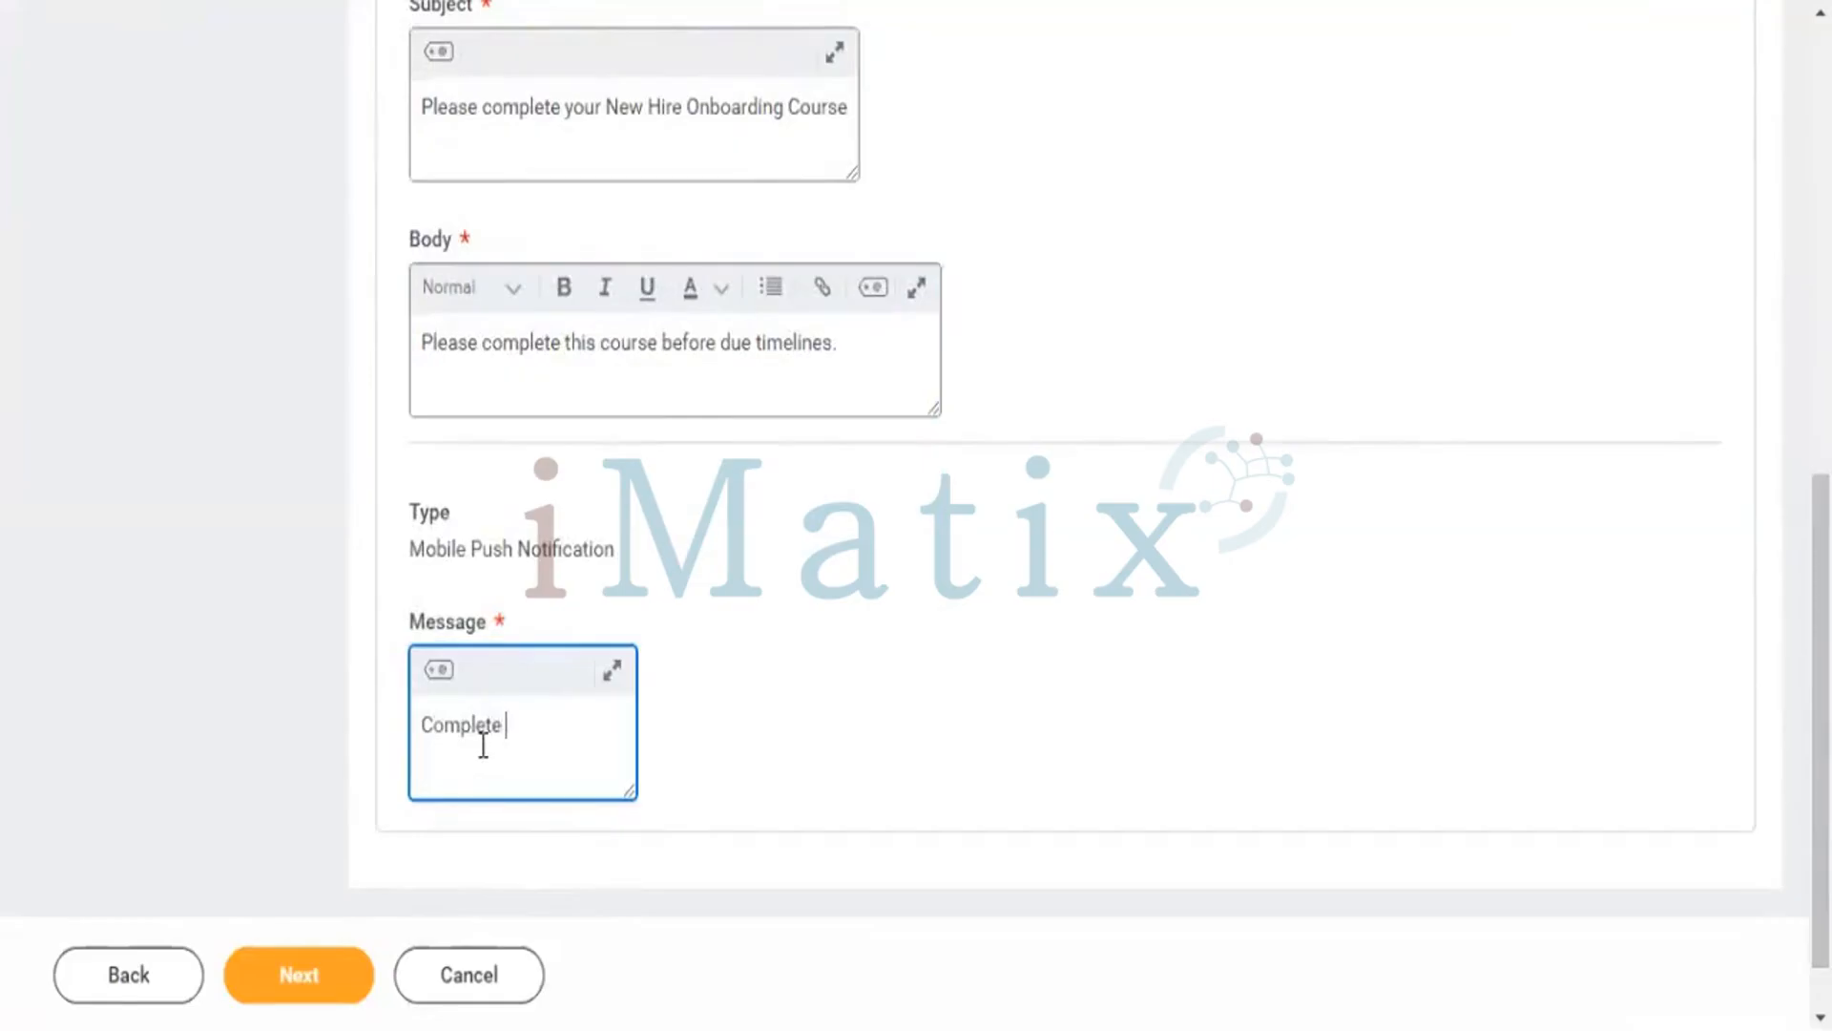
pyautogui.write('Cour')
pyautogui.click(483, 745)
pyautogui.write('s')
pyautogui.press('BackSpace')
pyautogui.click(607, 714)
pyautogui.write('se')
pyautogui.scroll(-1, 1754, 649)
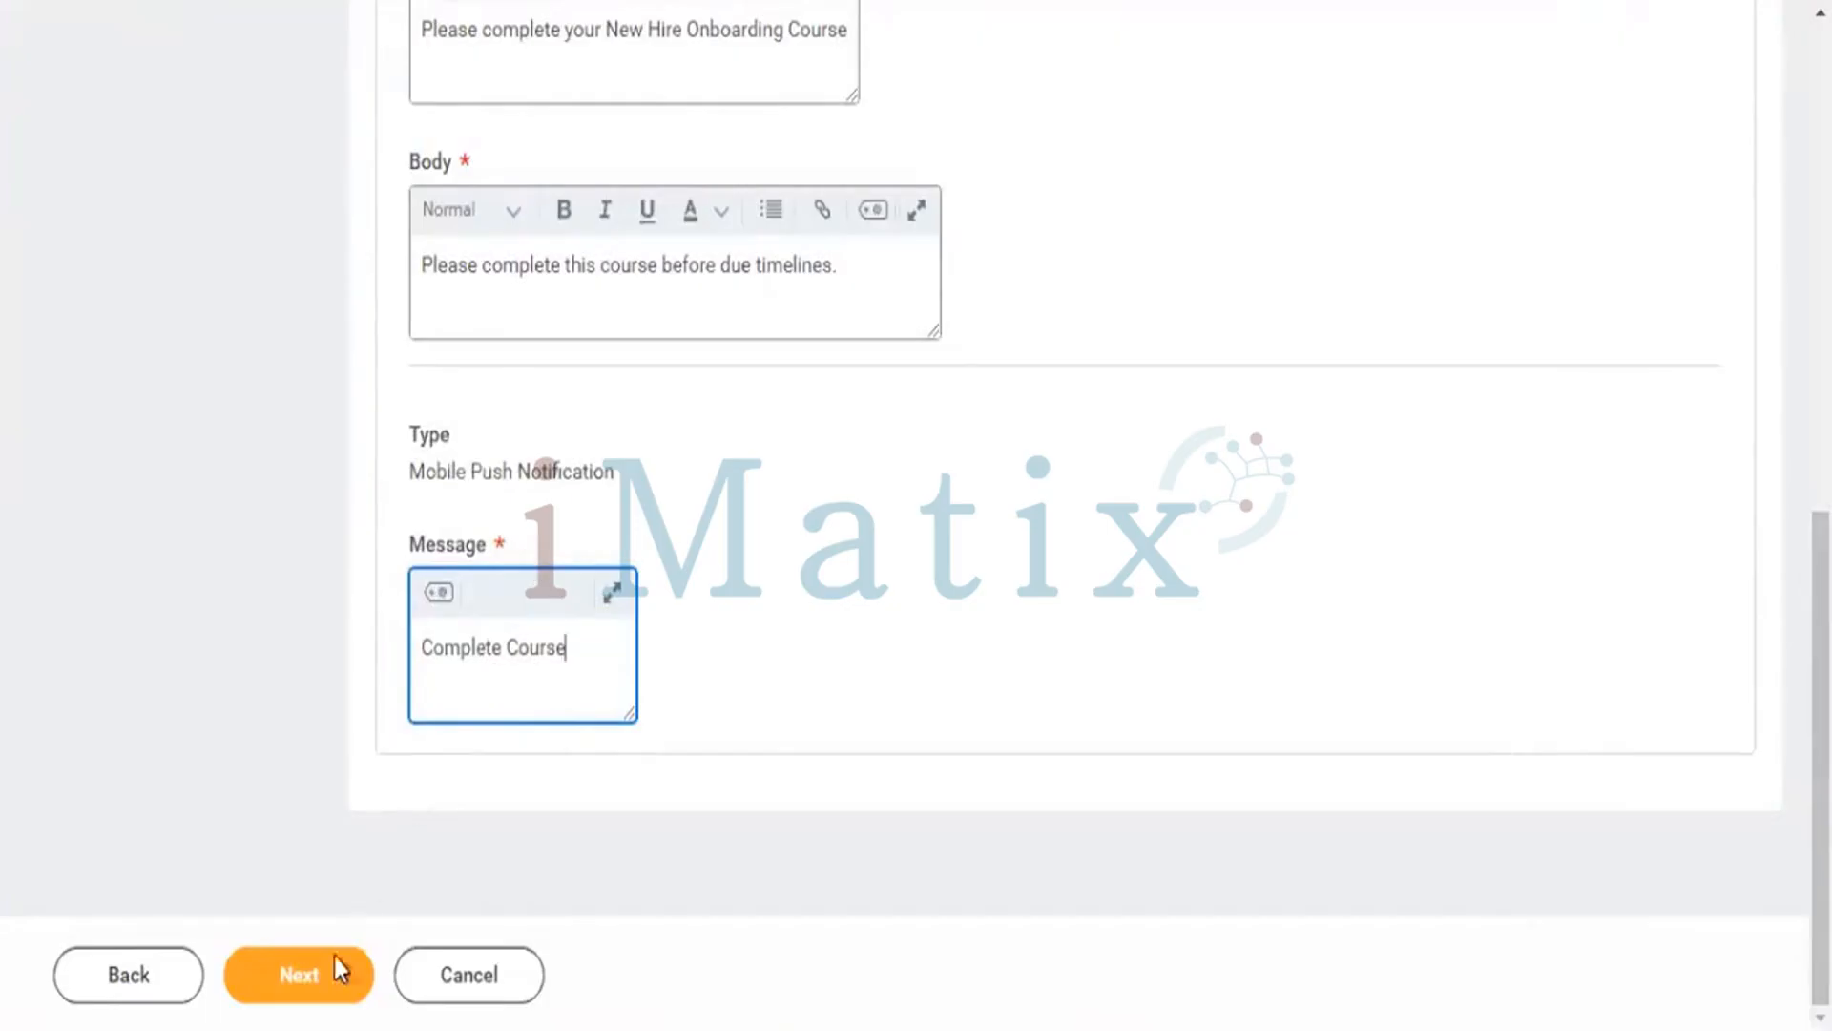
# - Set the campaign item's send date to 03/25/2024
pyautogui.click(301, 987)
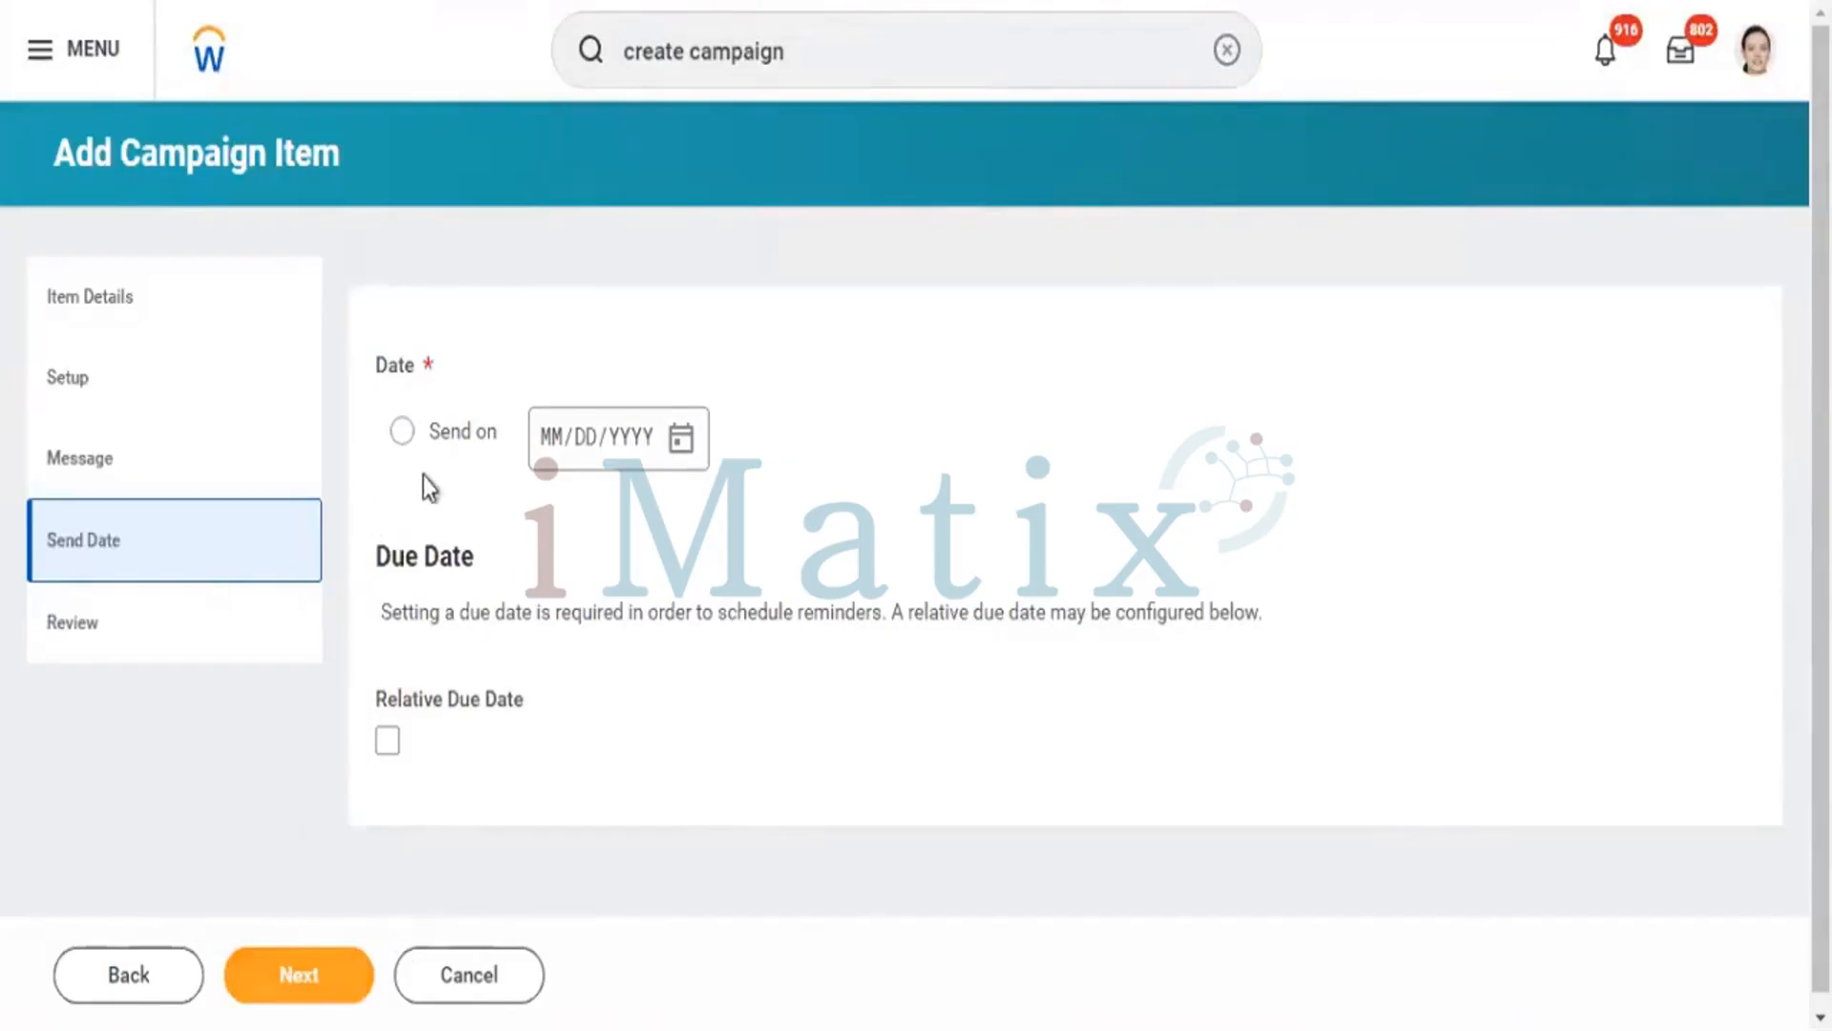
pyautogui.click(402, 441)
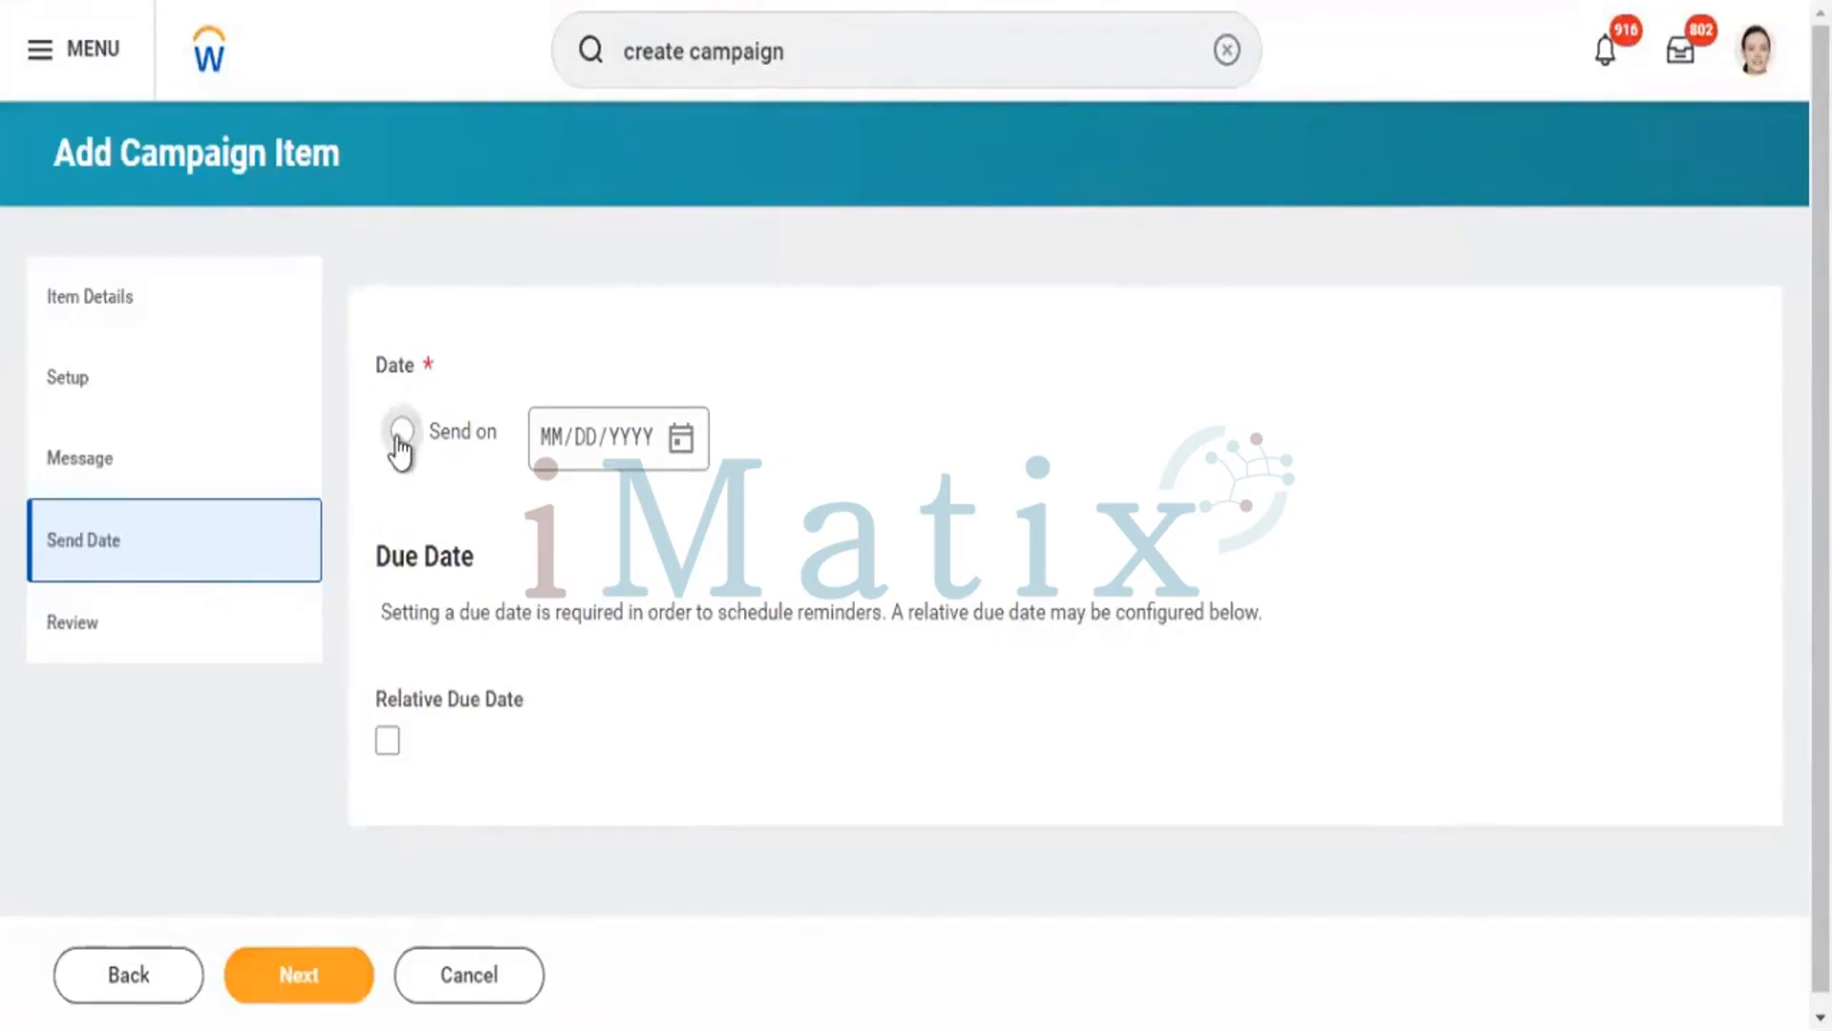
pyautogui.click(681, 456)
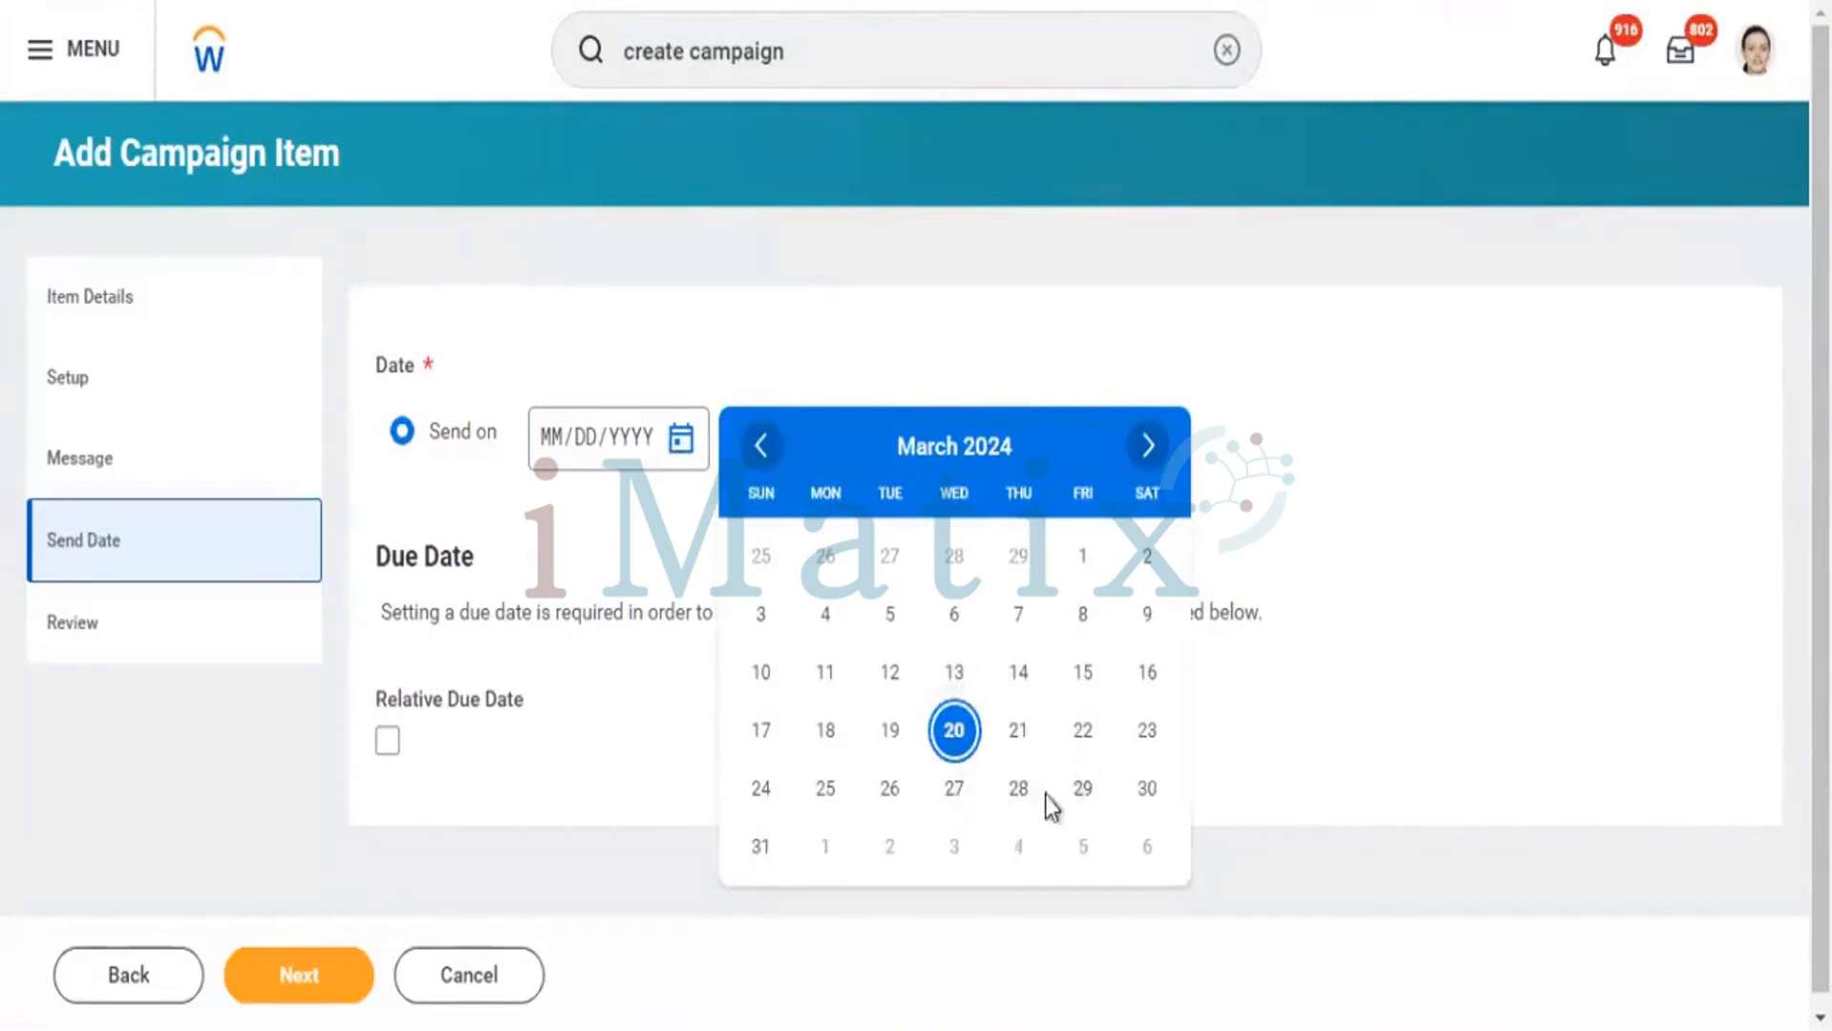
pyautogui.click(827, 791)
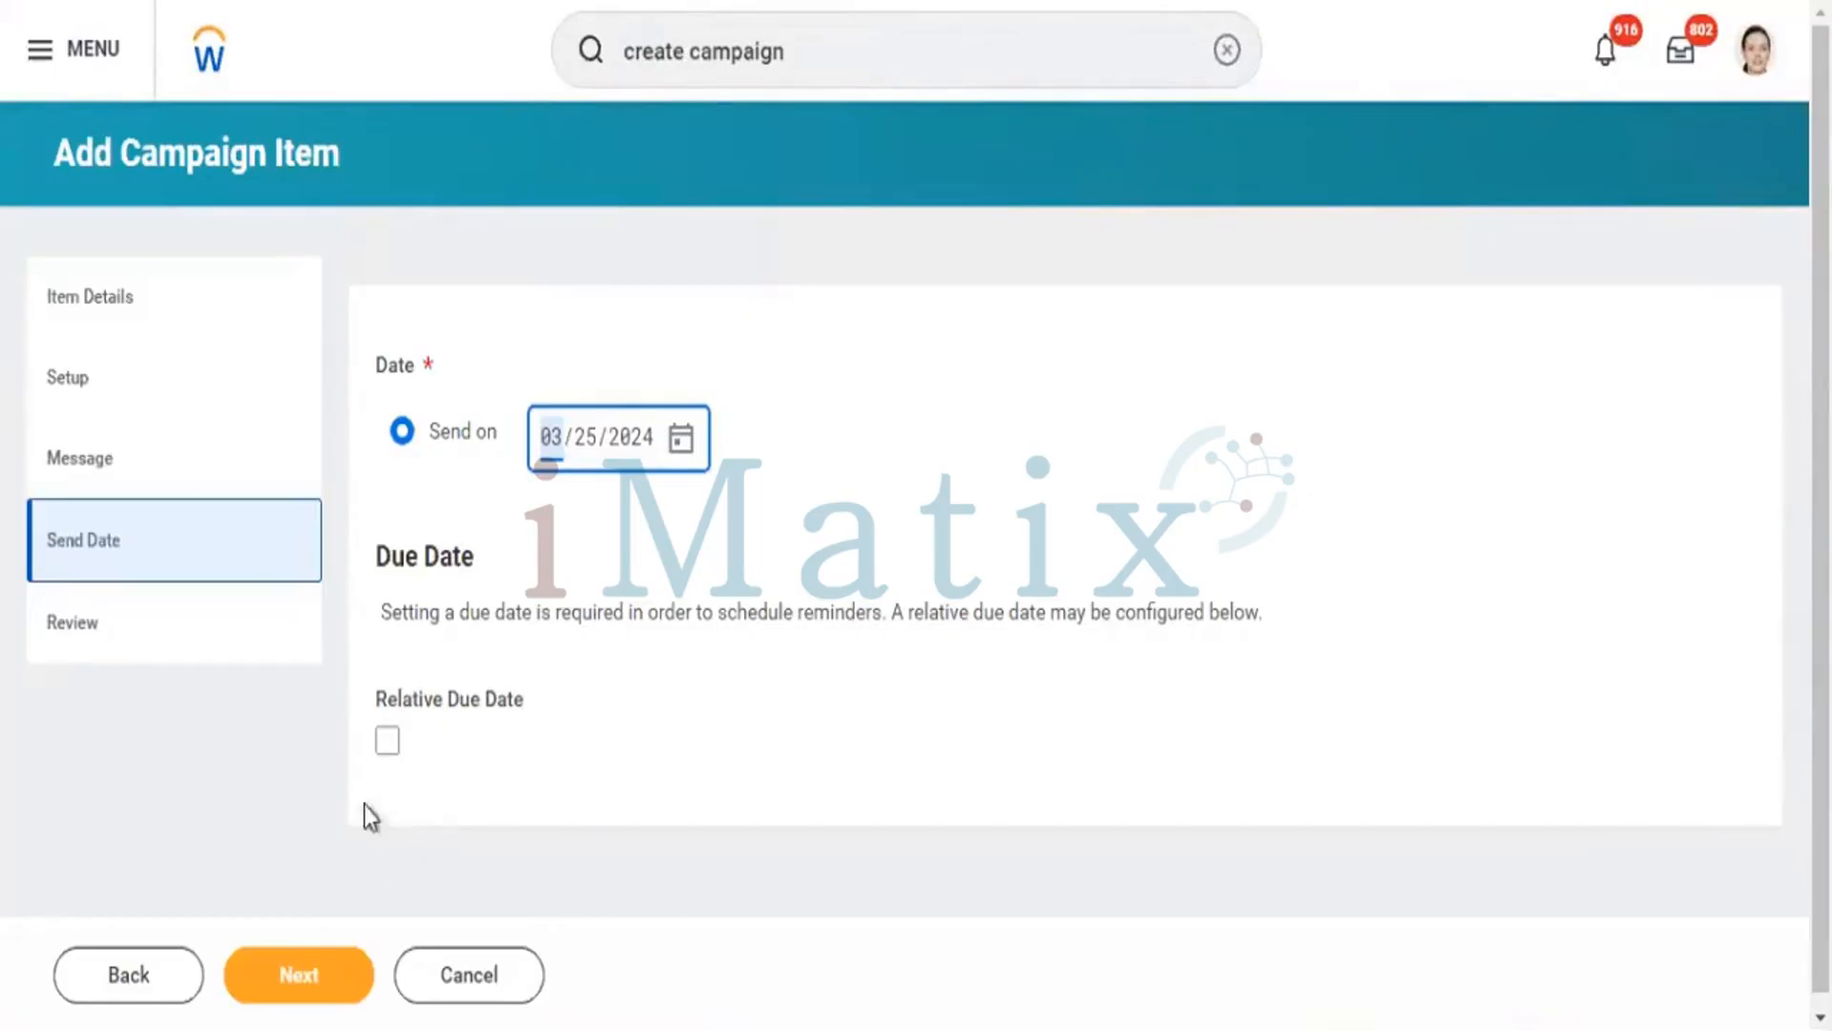
# - Proceed to the item's review, save the campaign item and submit the New Hire - Campaign learning campaign
pyautogui.click(294, 969)
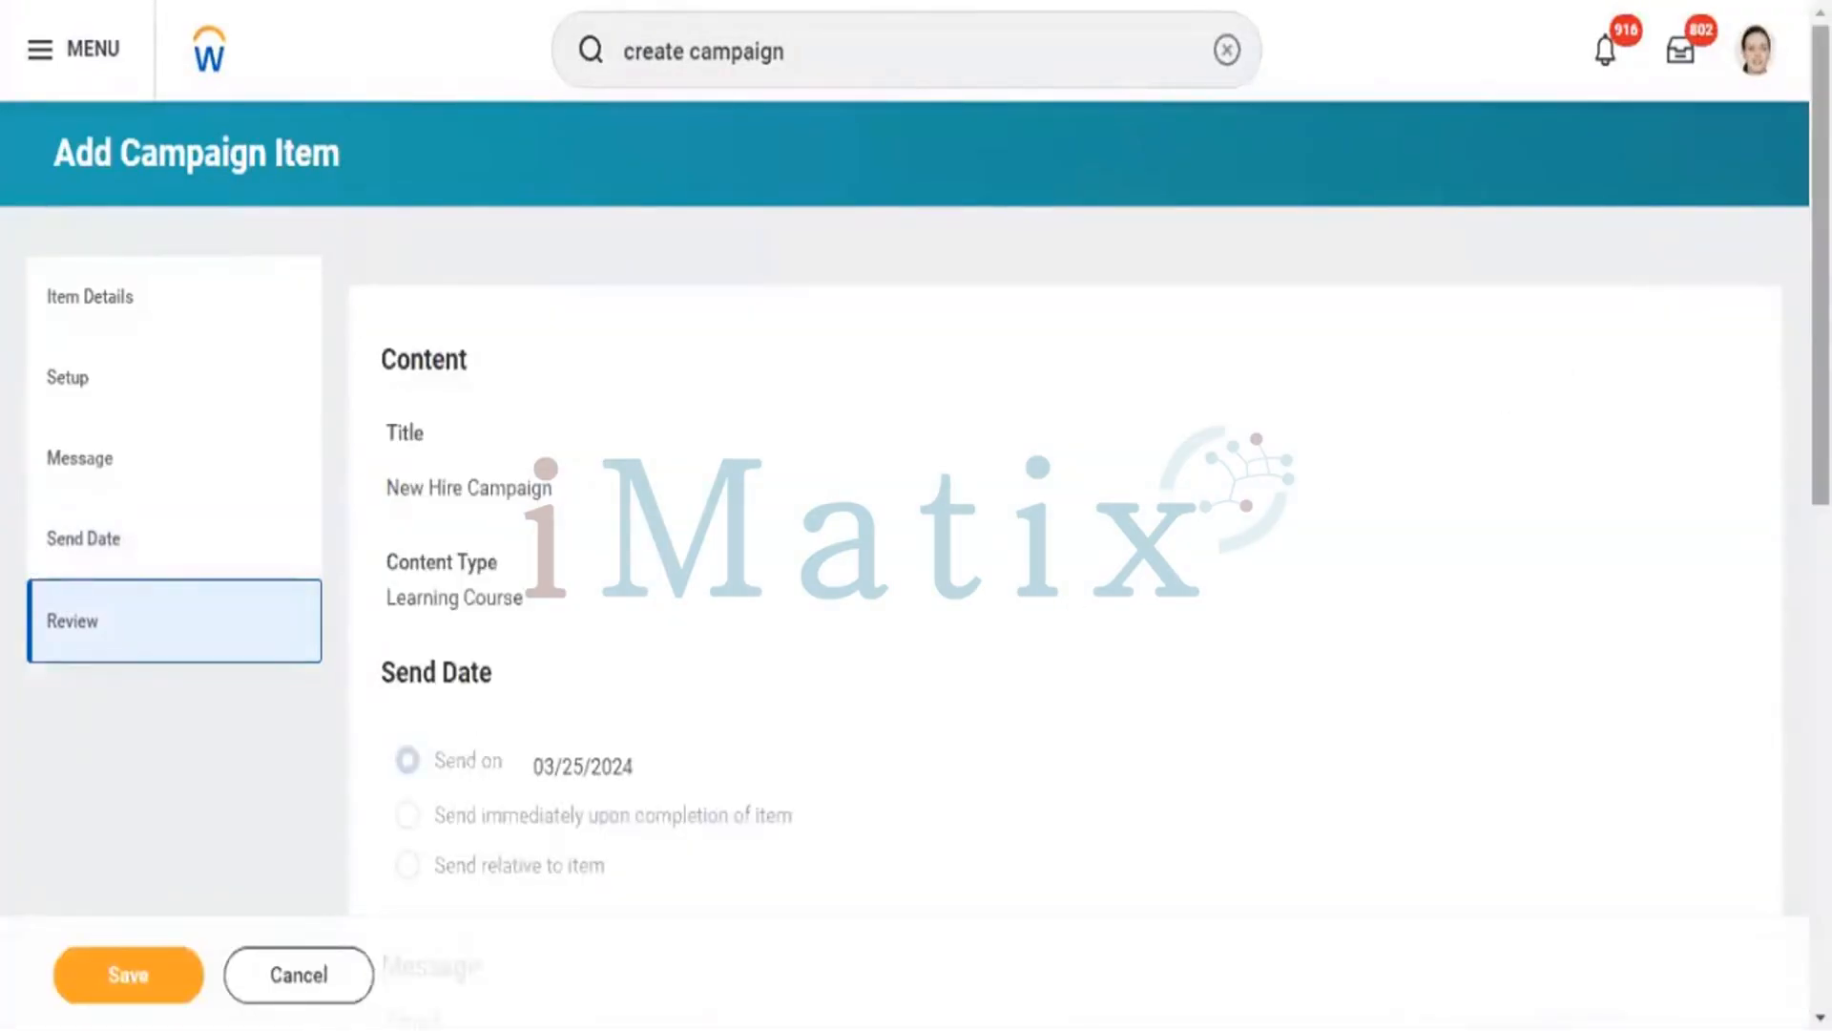
pyautogui.click(144, 983)
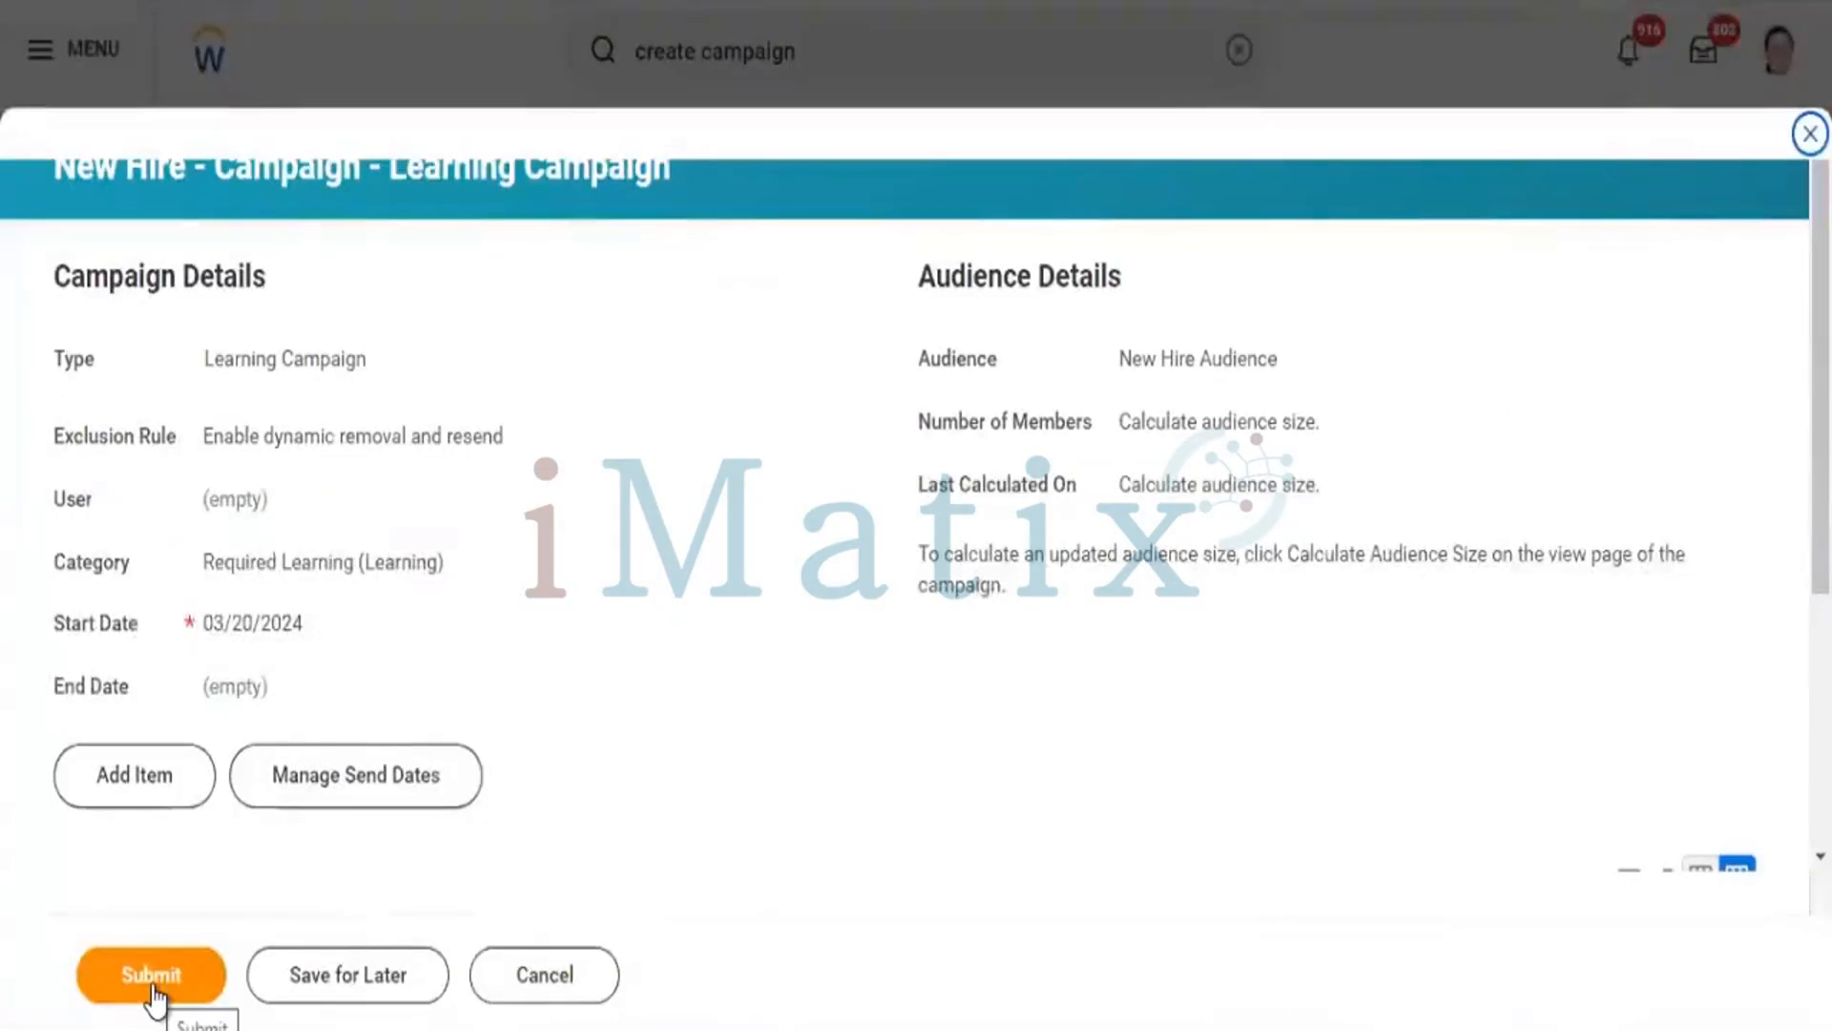
pyautogui.click(154, 993)
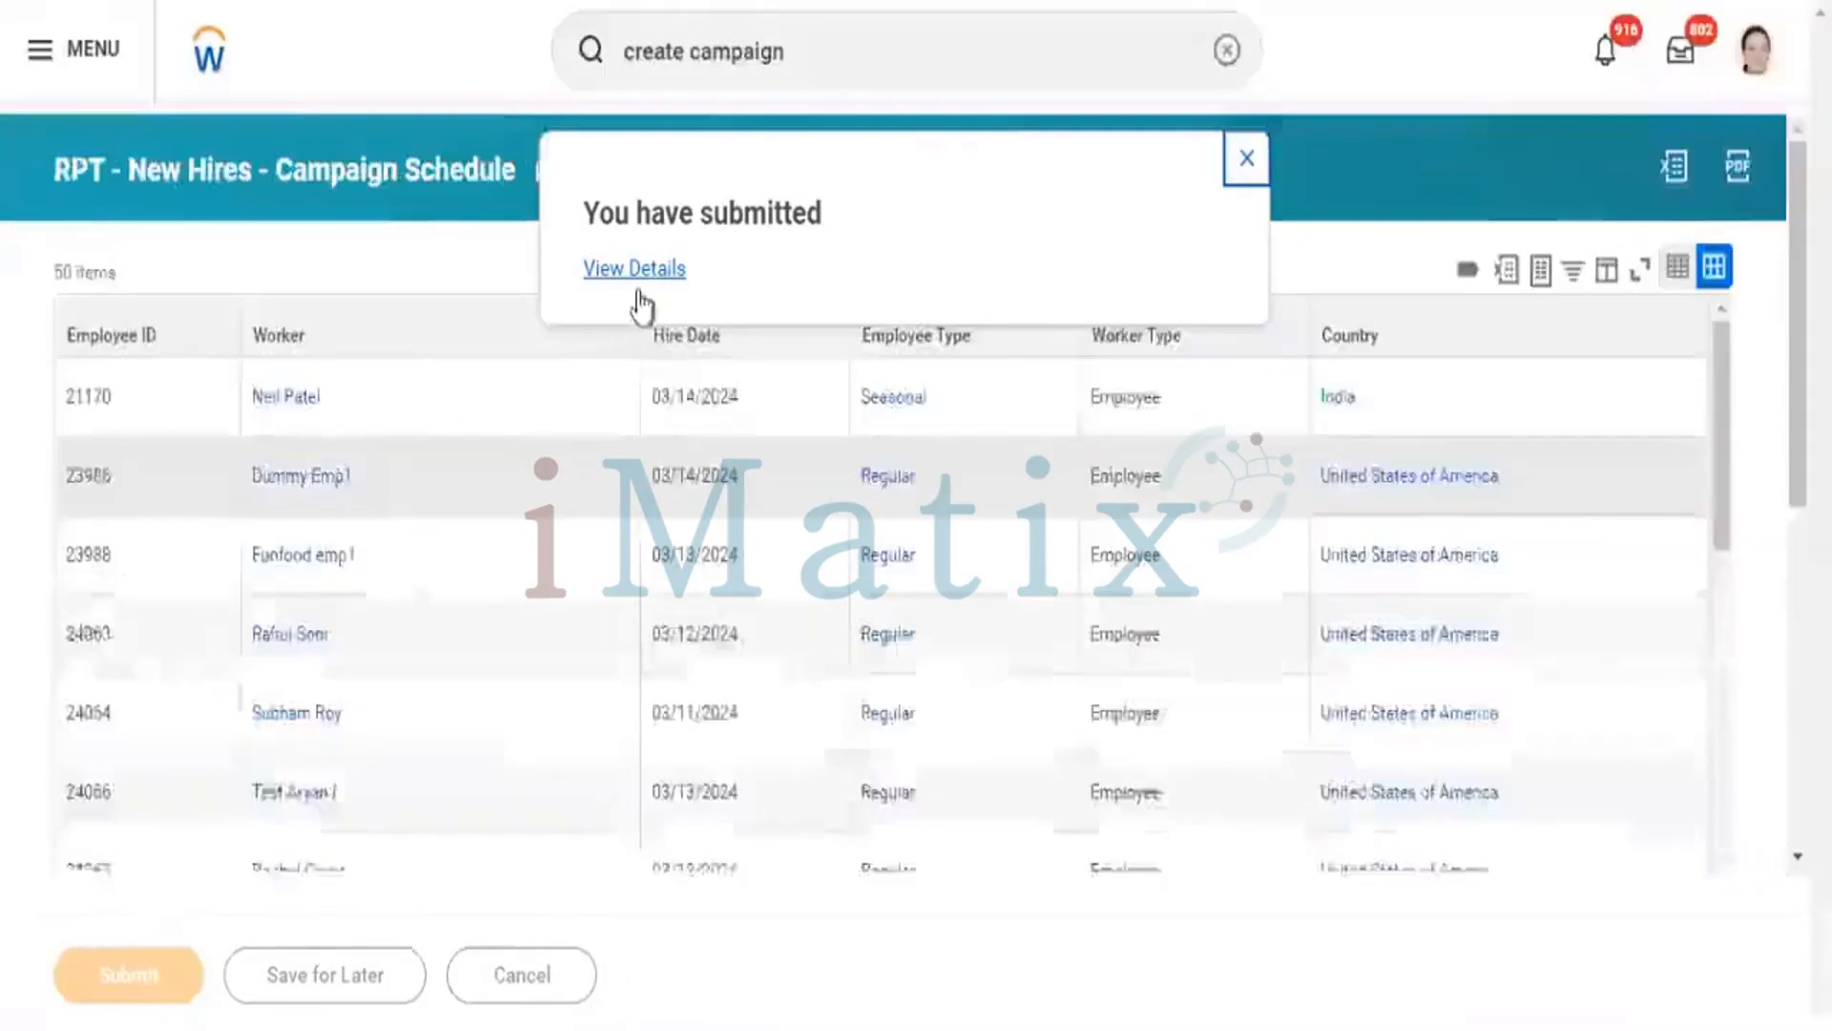
# - Open the submitted campaign event's details and review its campaign details and process history
pyautogui.click(631, 281)
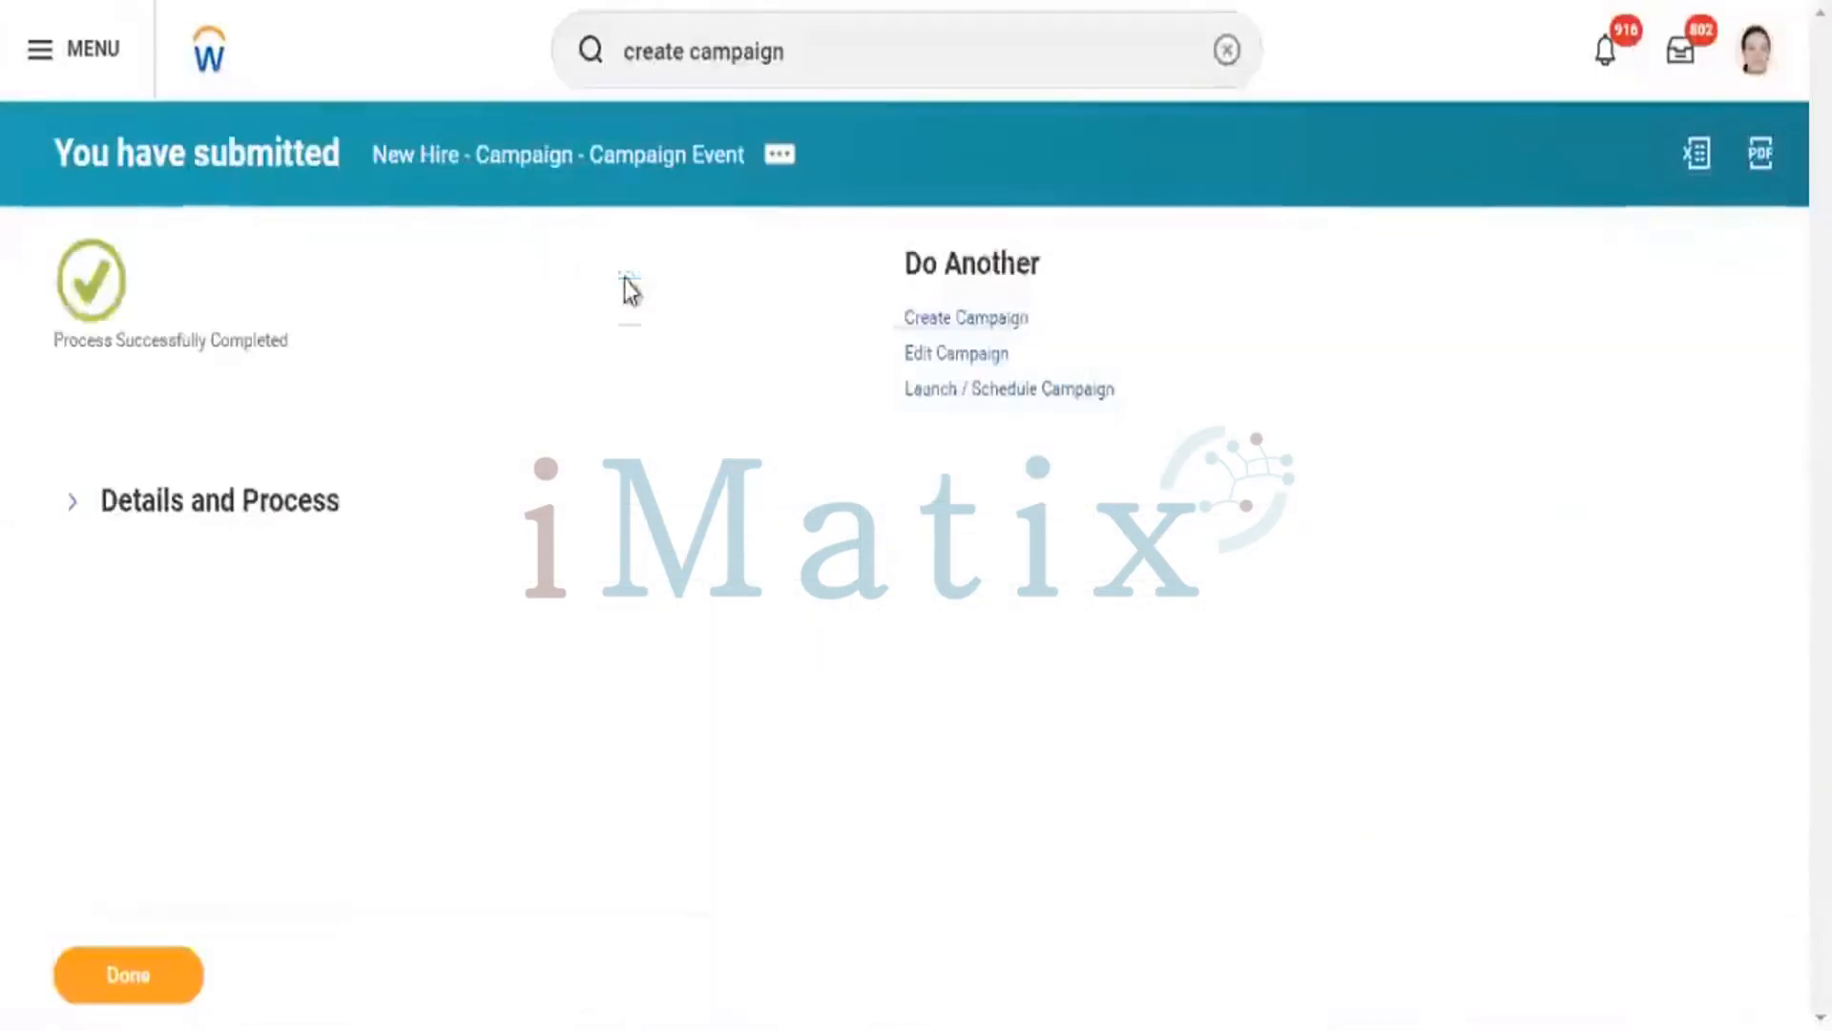
pyautogui.click(219, 512)
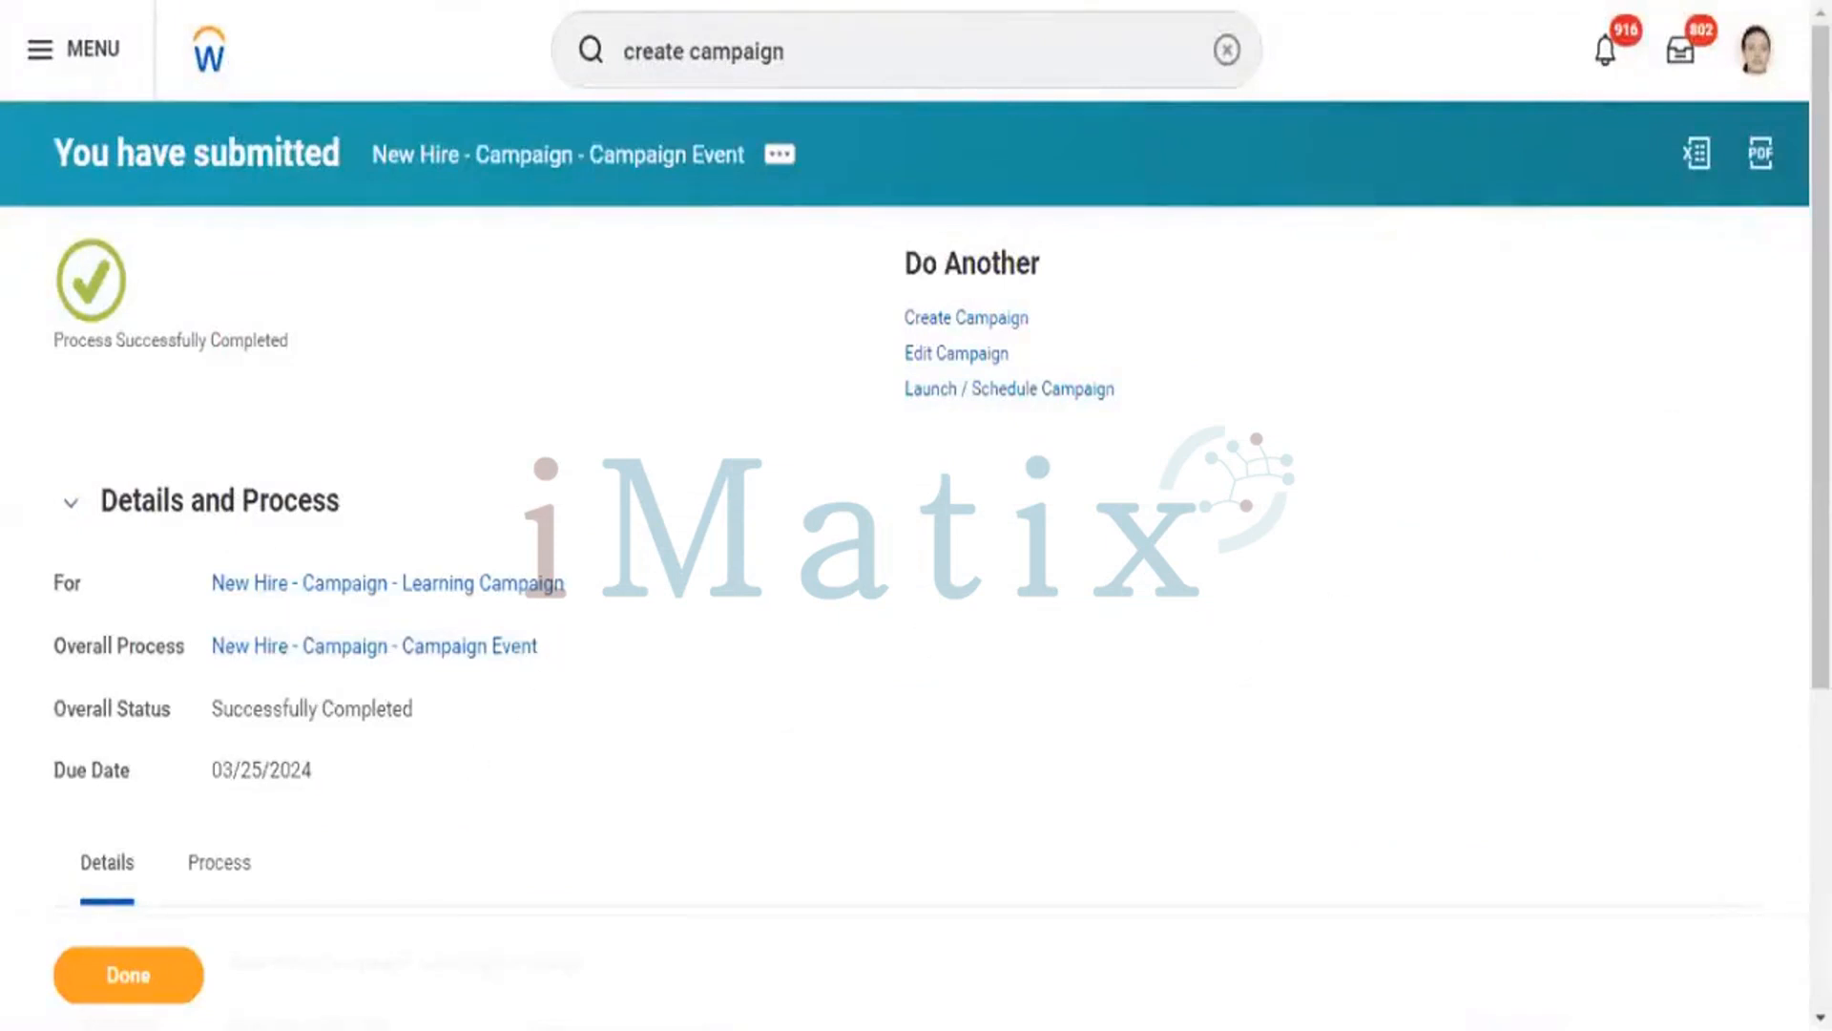
pyautogui.scroll(-3, 1821, 429)
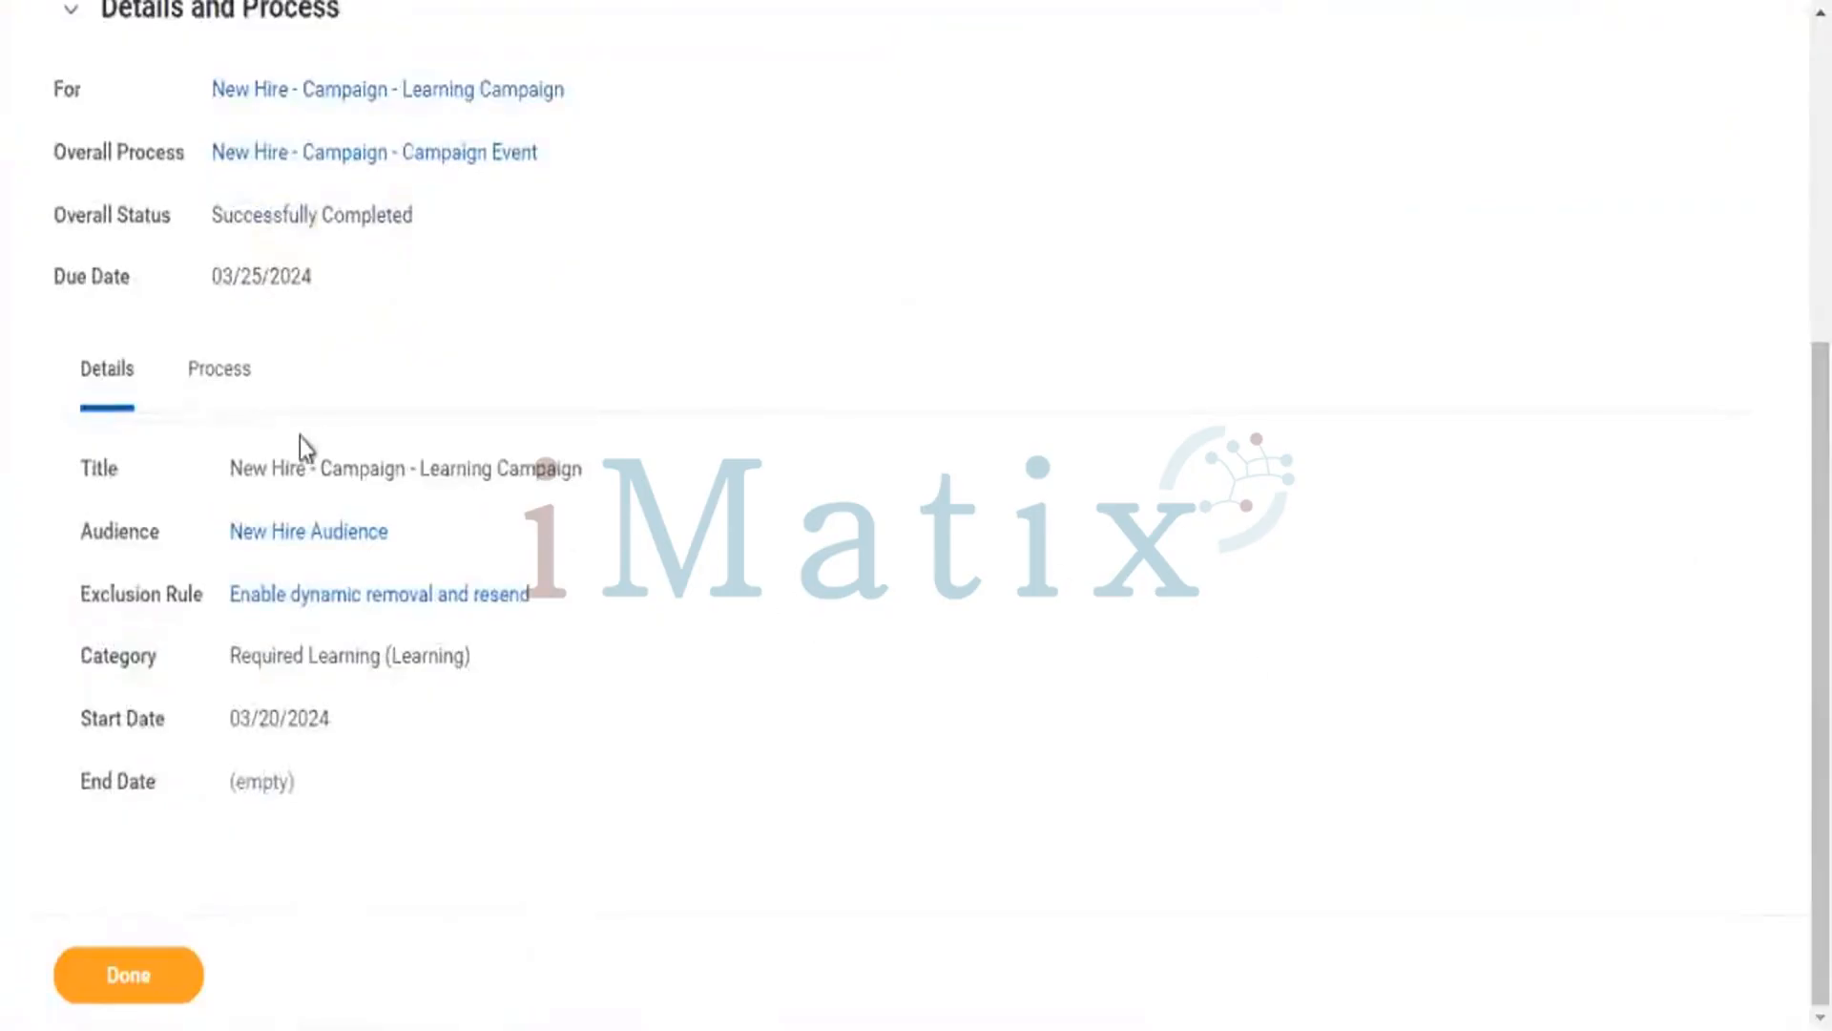
pyautogui.click(210, 378)
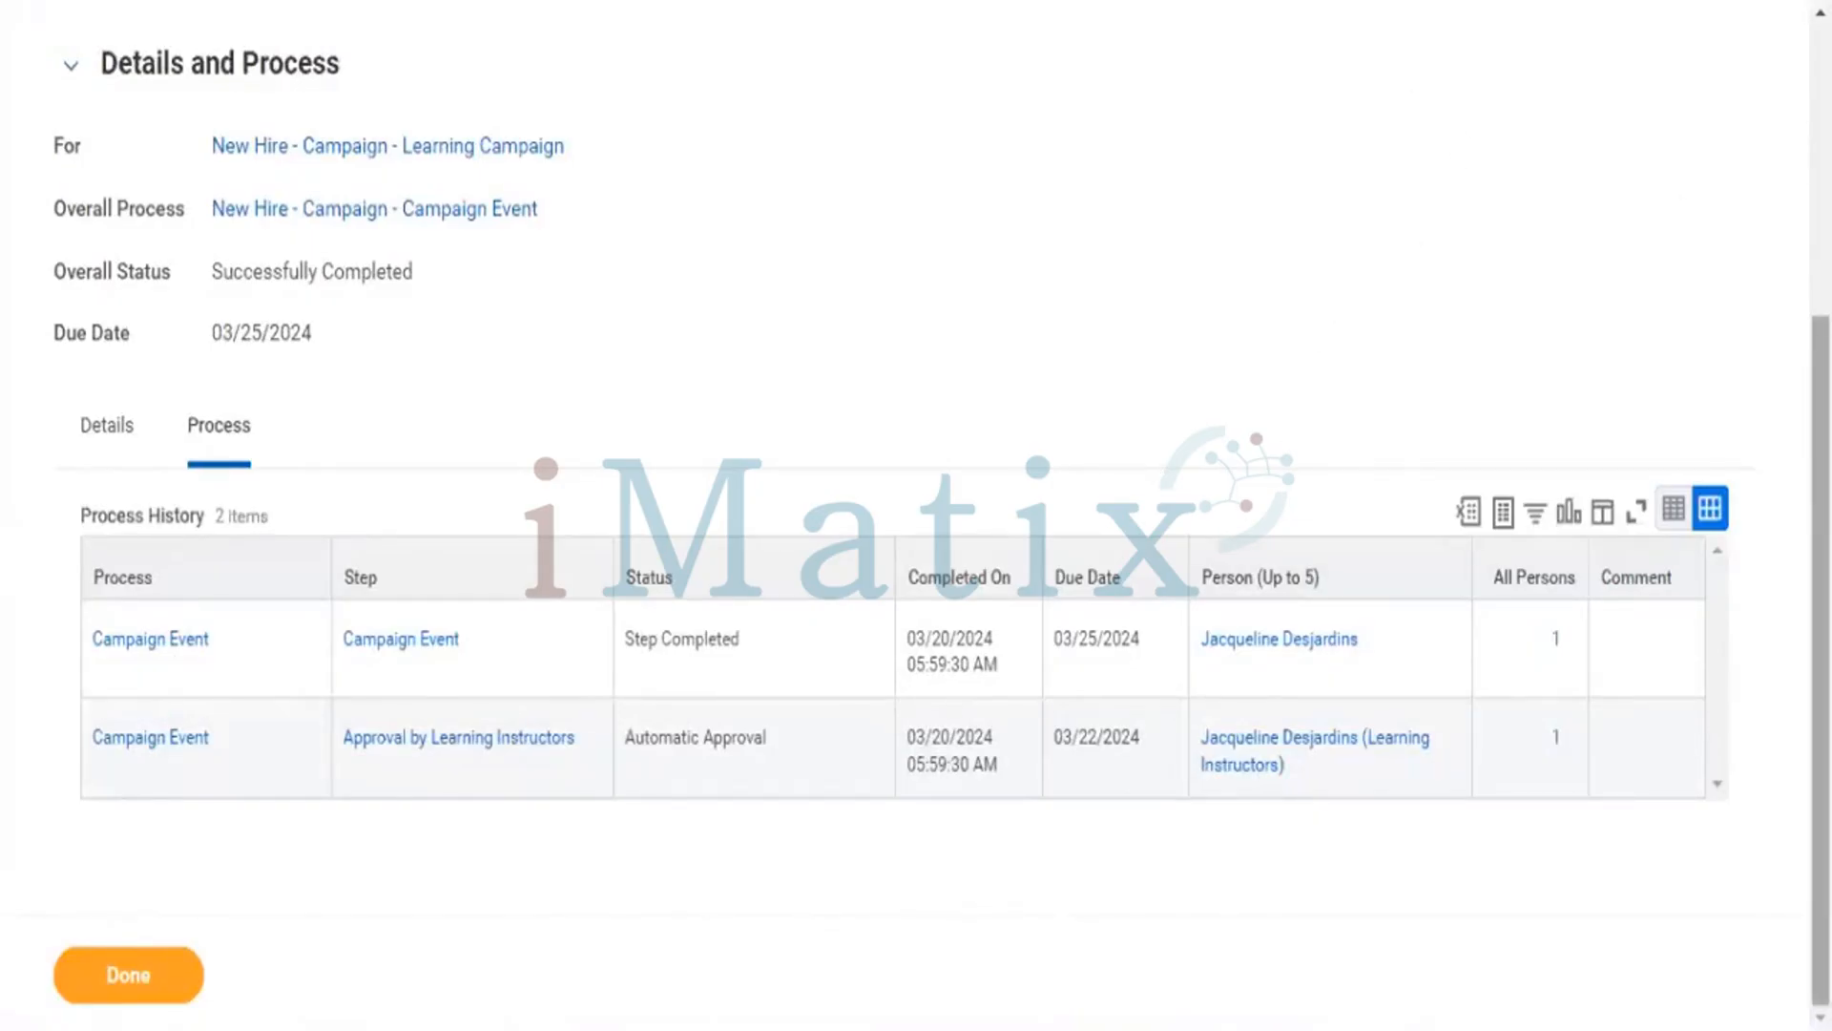
pyautogui.scroll(5, 903, 443)
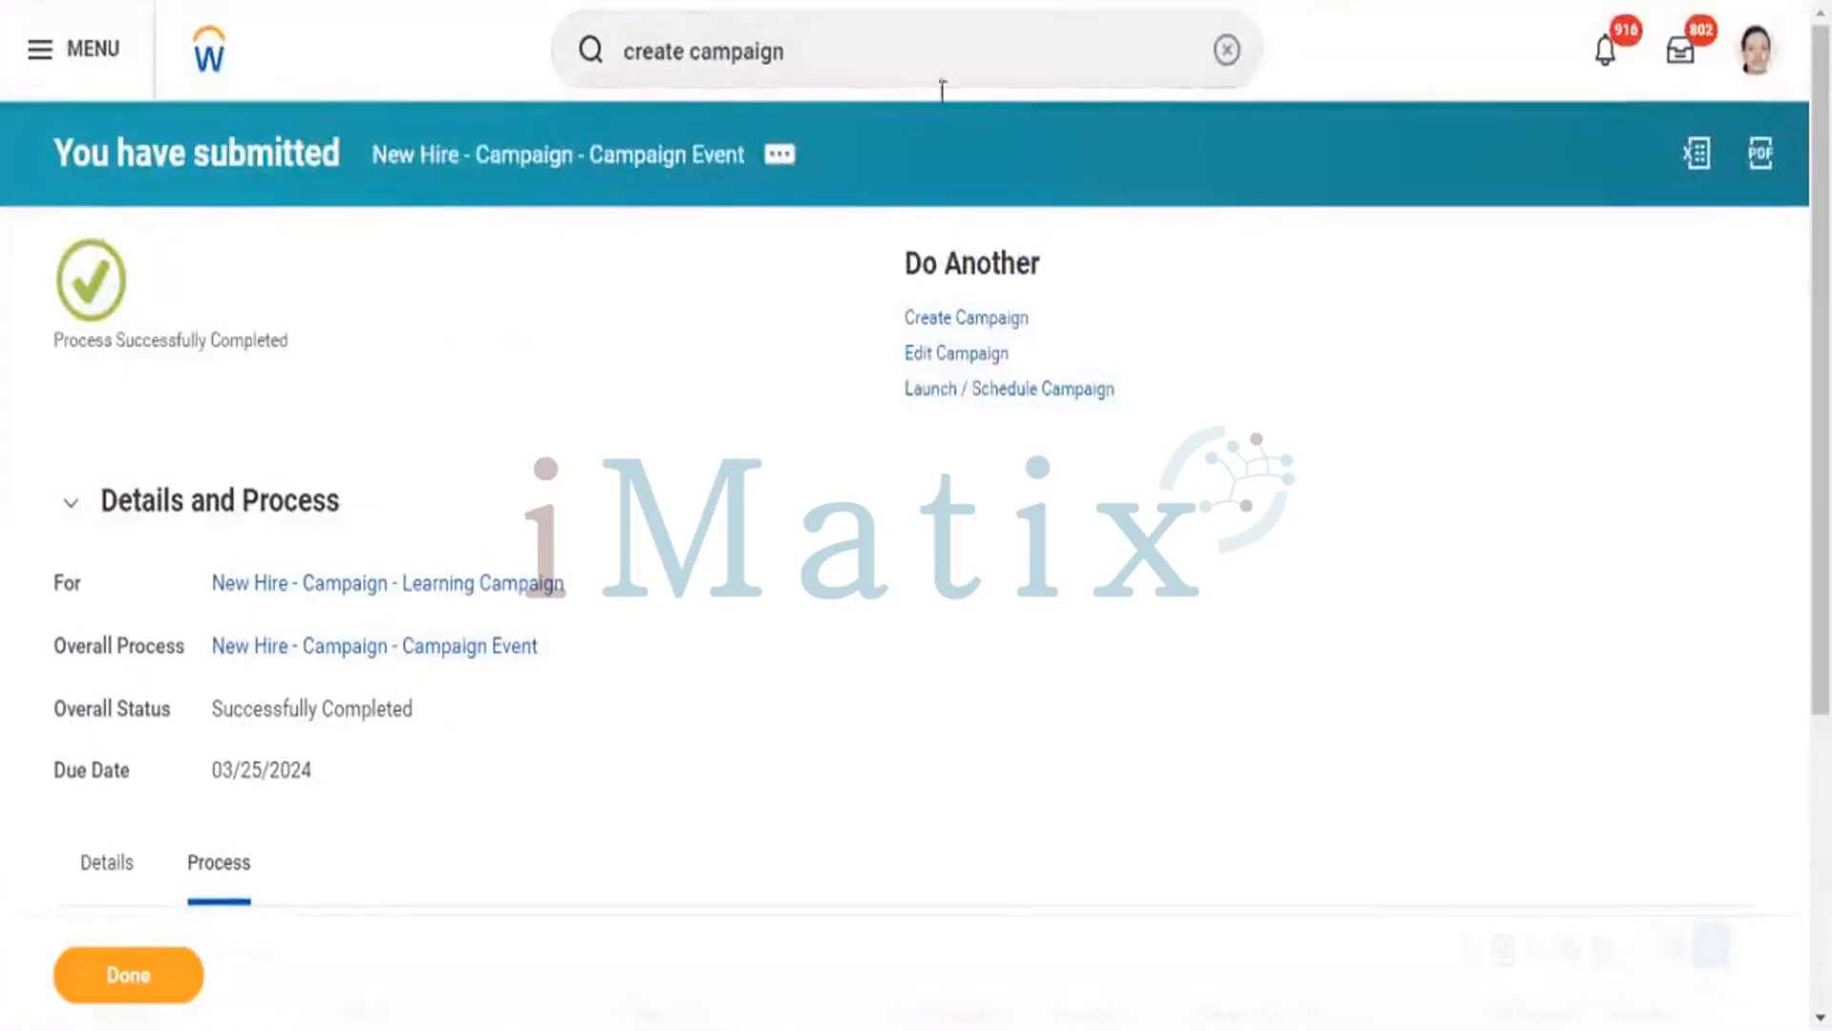
# - Review the related actions available for the New Hire - Campaign campaign event
pyautogui.click(778, 155)
pyautogui.moveTo(897, 355)
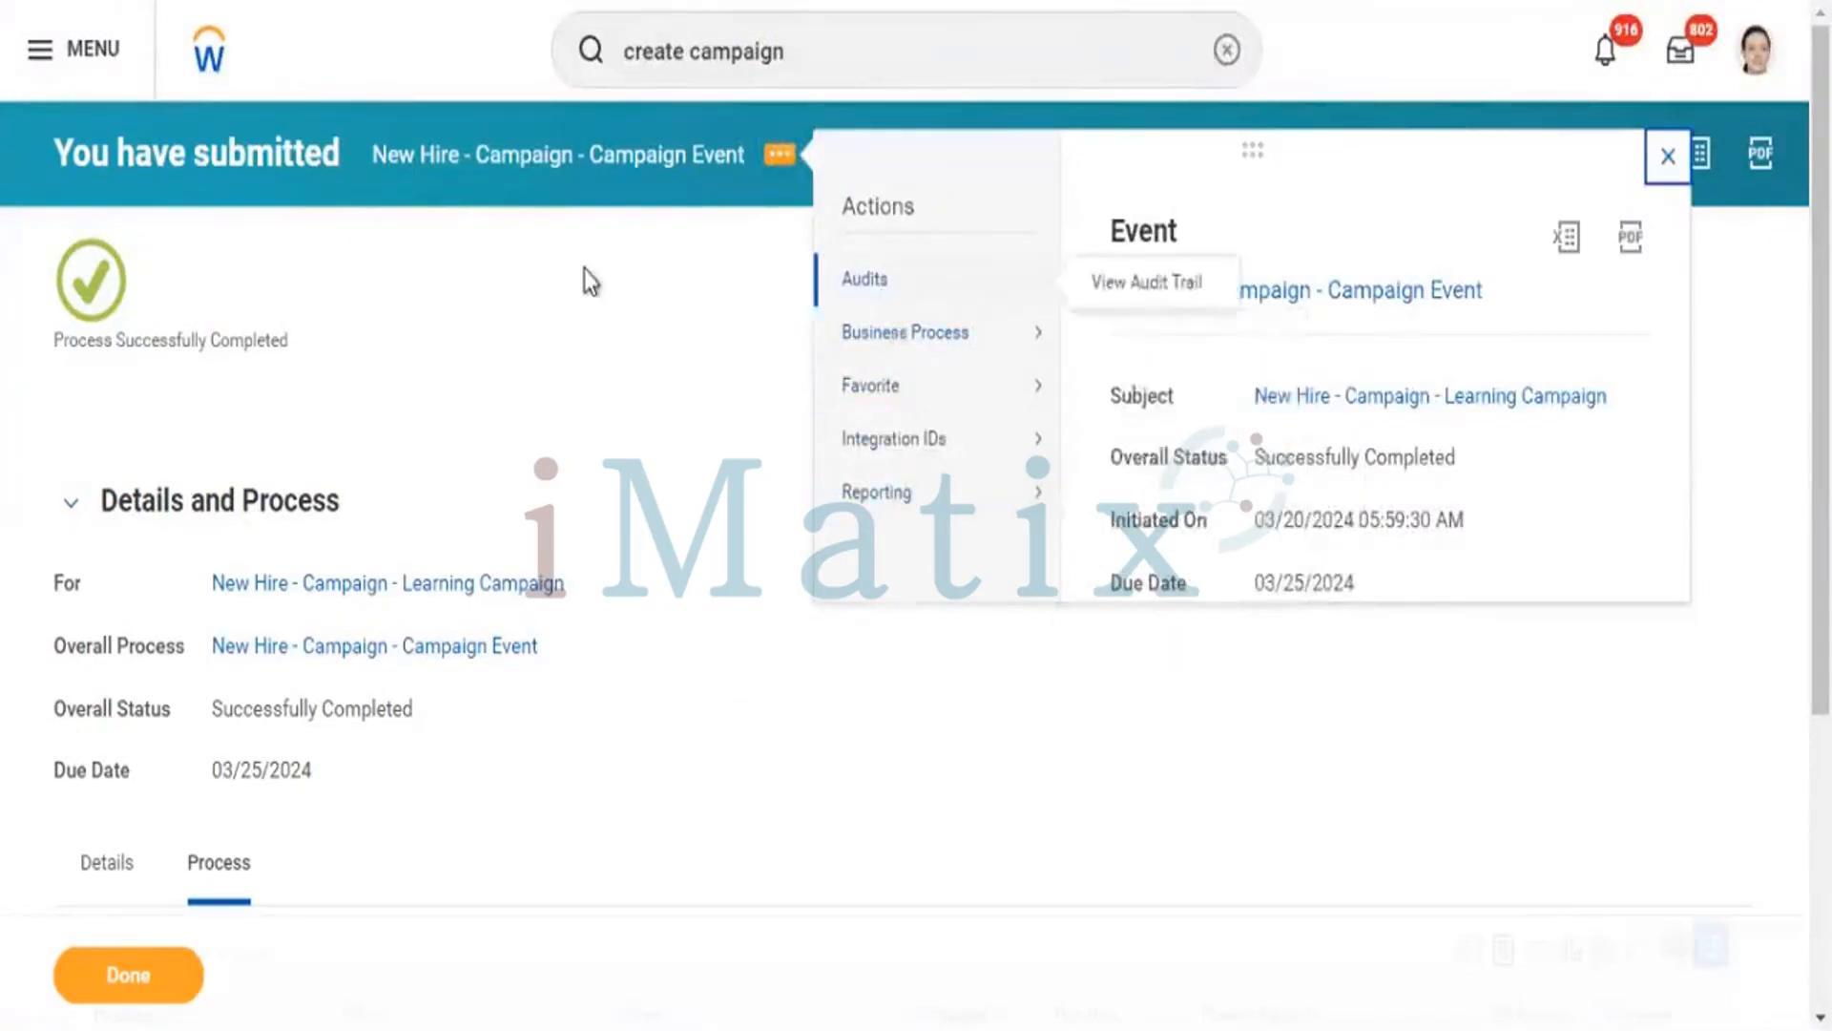
pyautogui.click(529, 329)
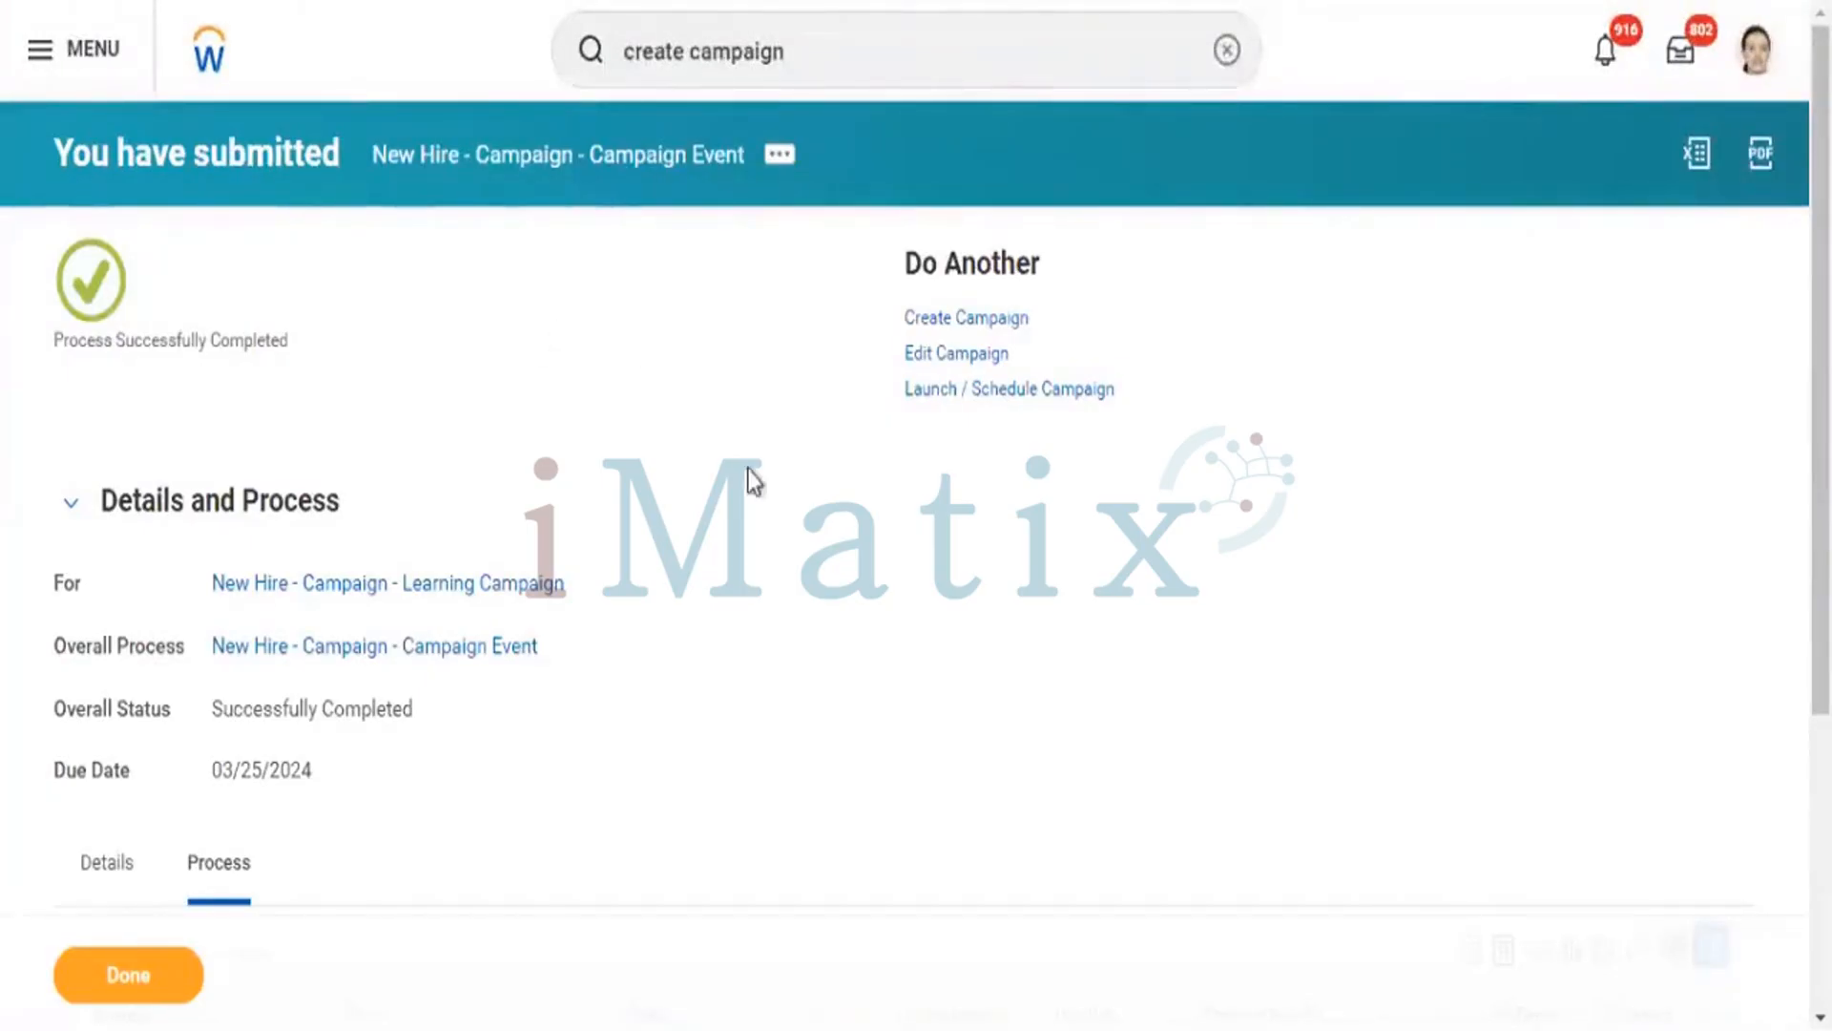
# - Start launching or scheduling a campaign and choose New Hire - Campaign - Learning Campaign as the campaign
pyautogui.rightClick(999, 391)
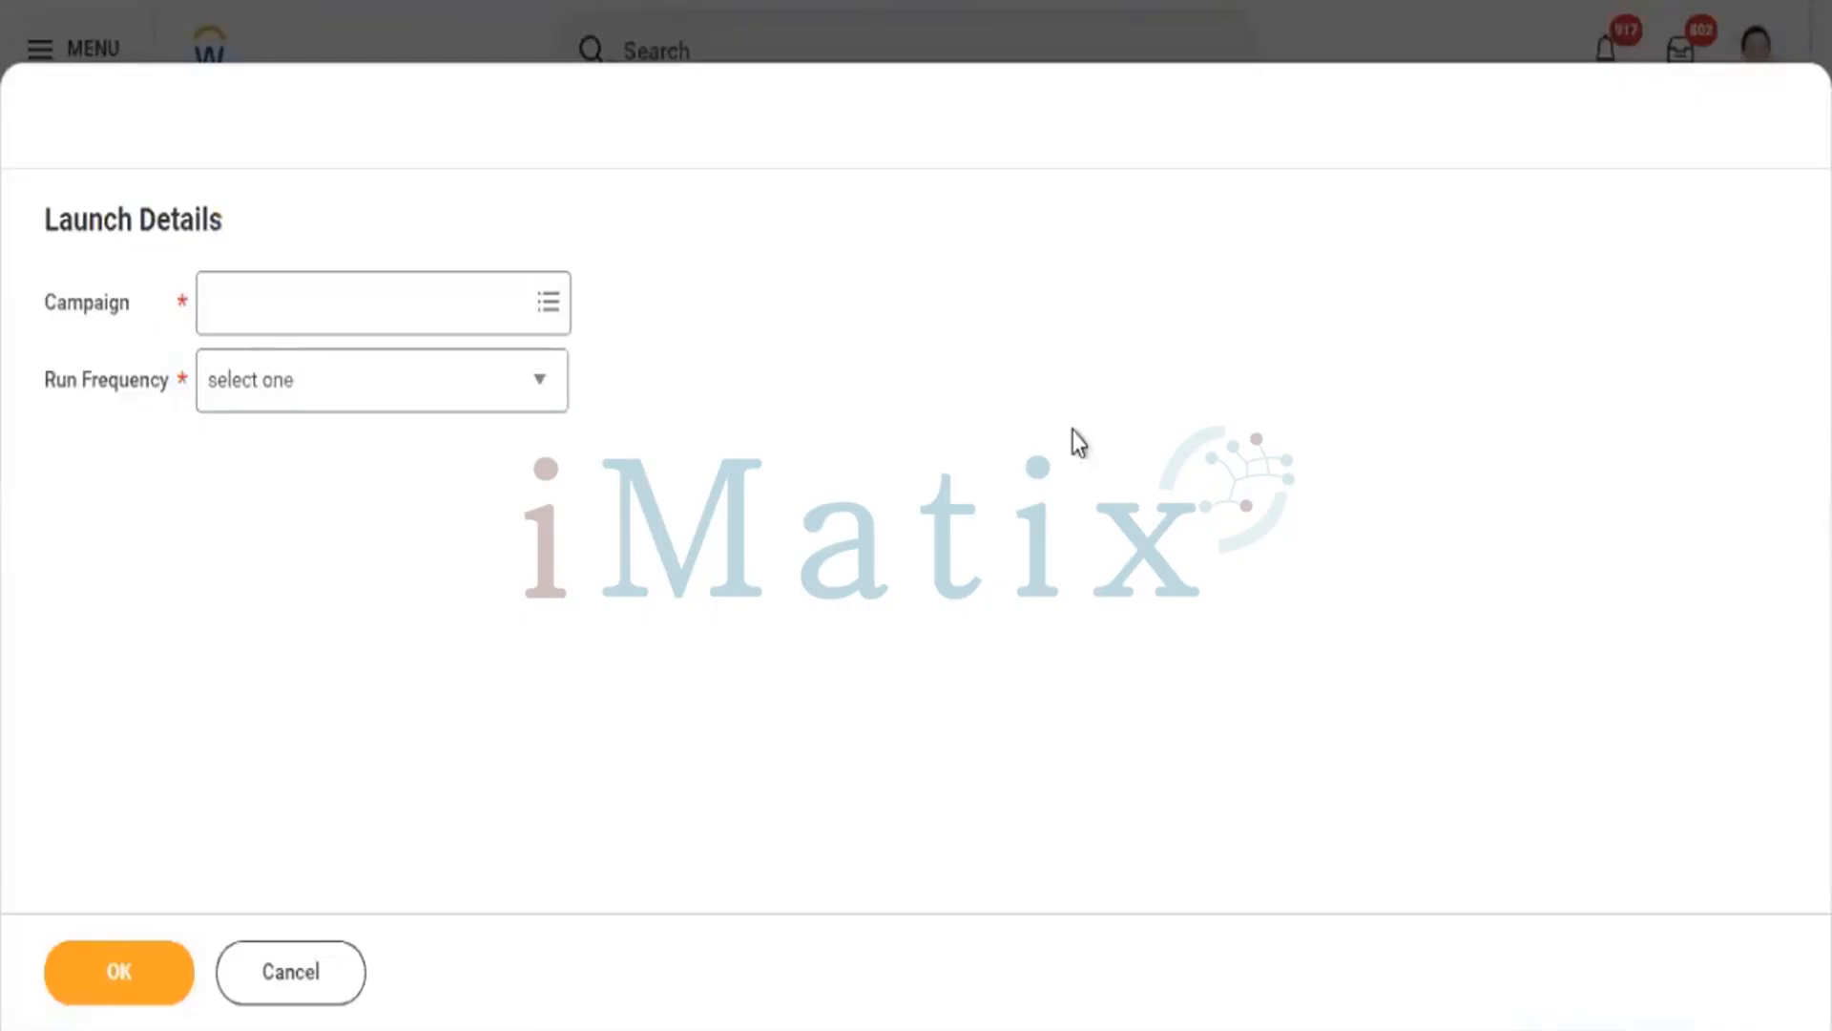
pyautogui.click(406, 283)
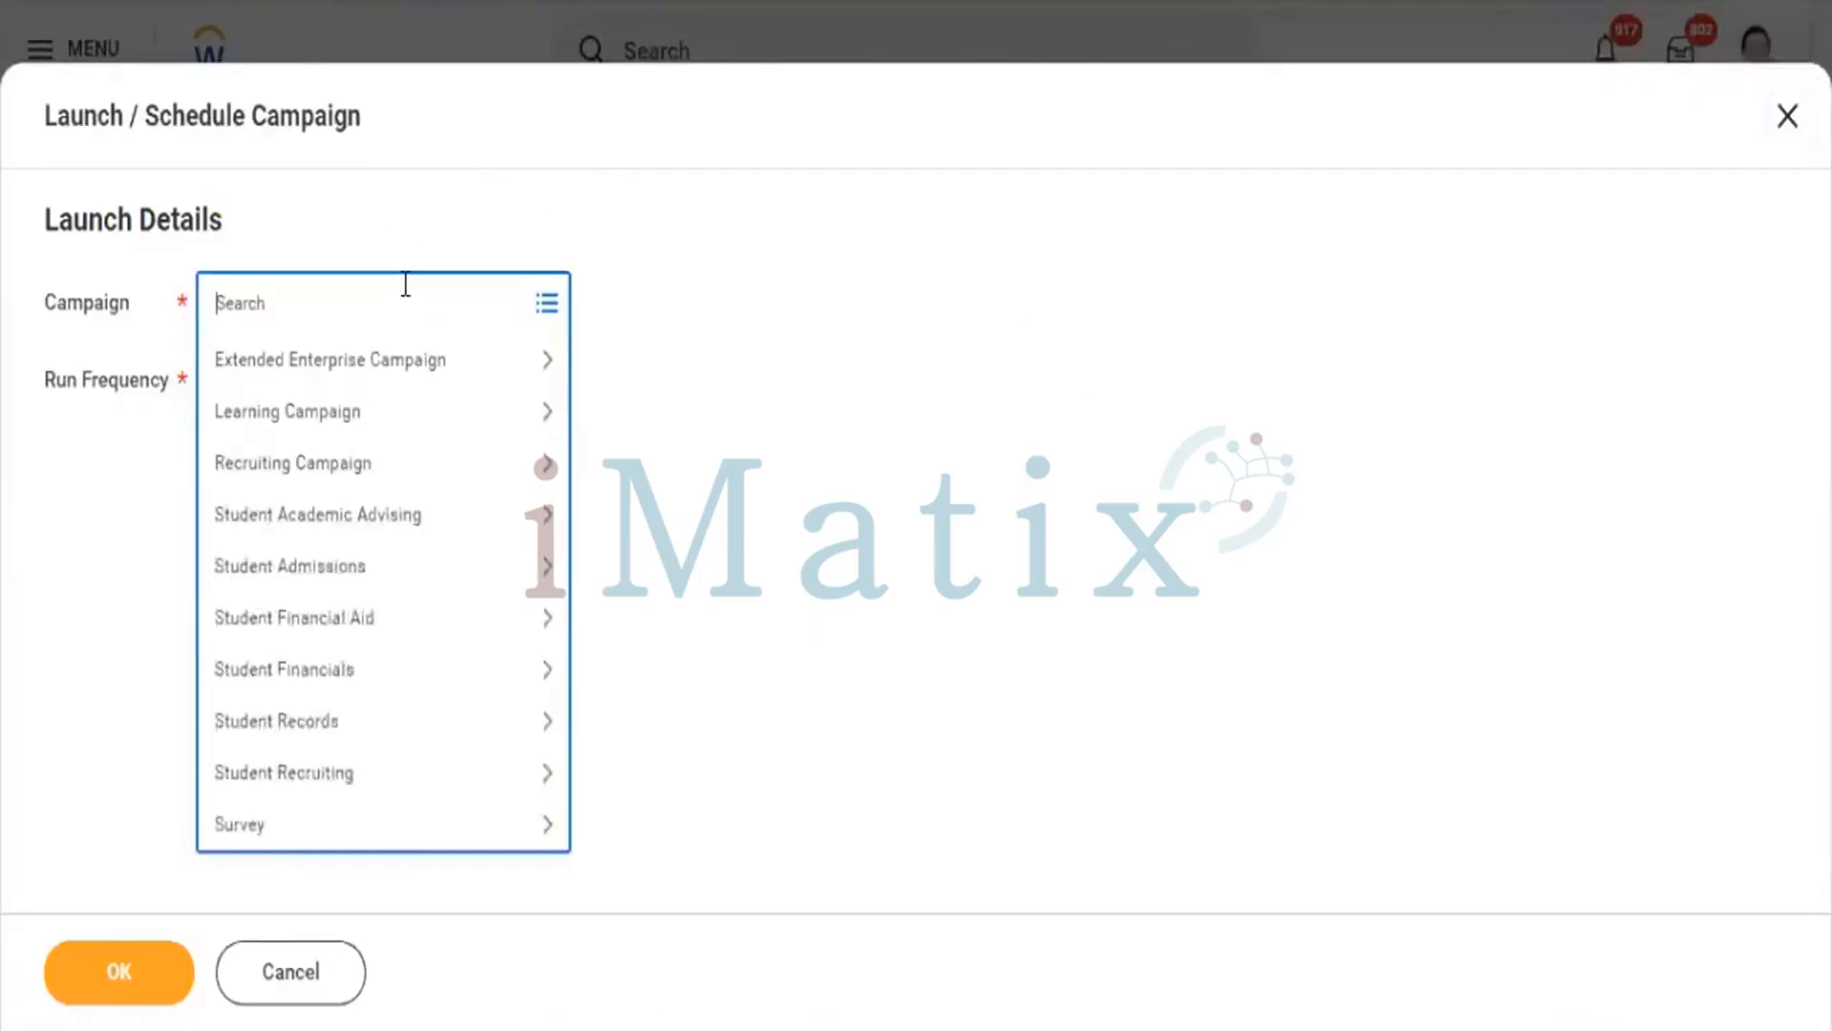
pyautogui.write('New H')
pyautogui.write('ire Campaign')
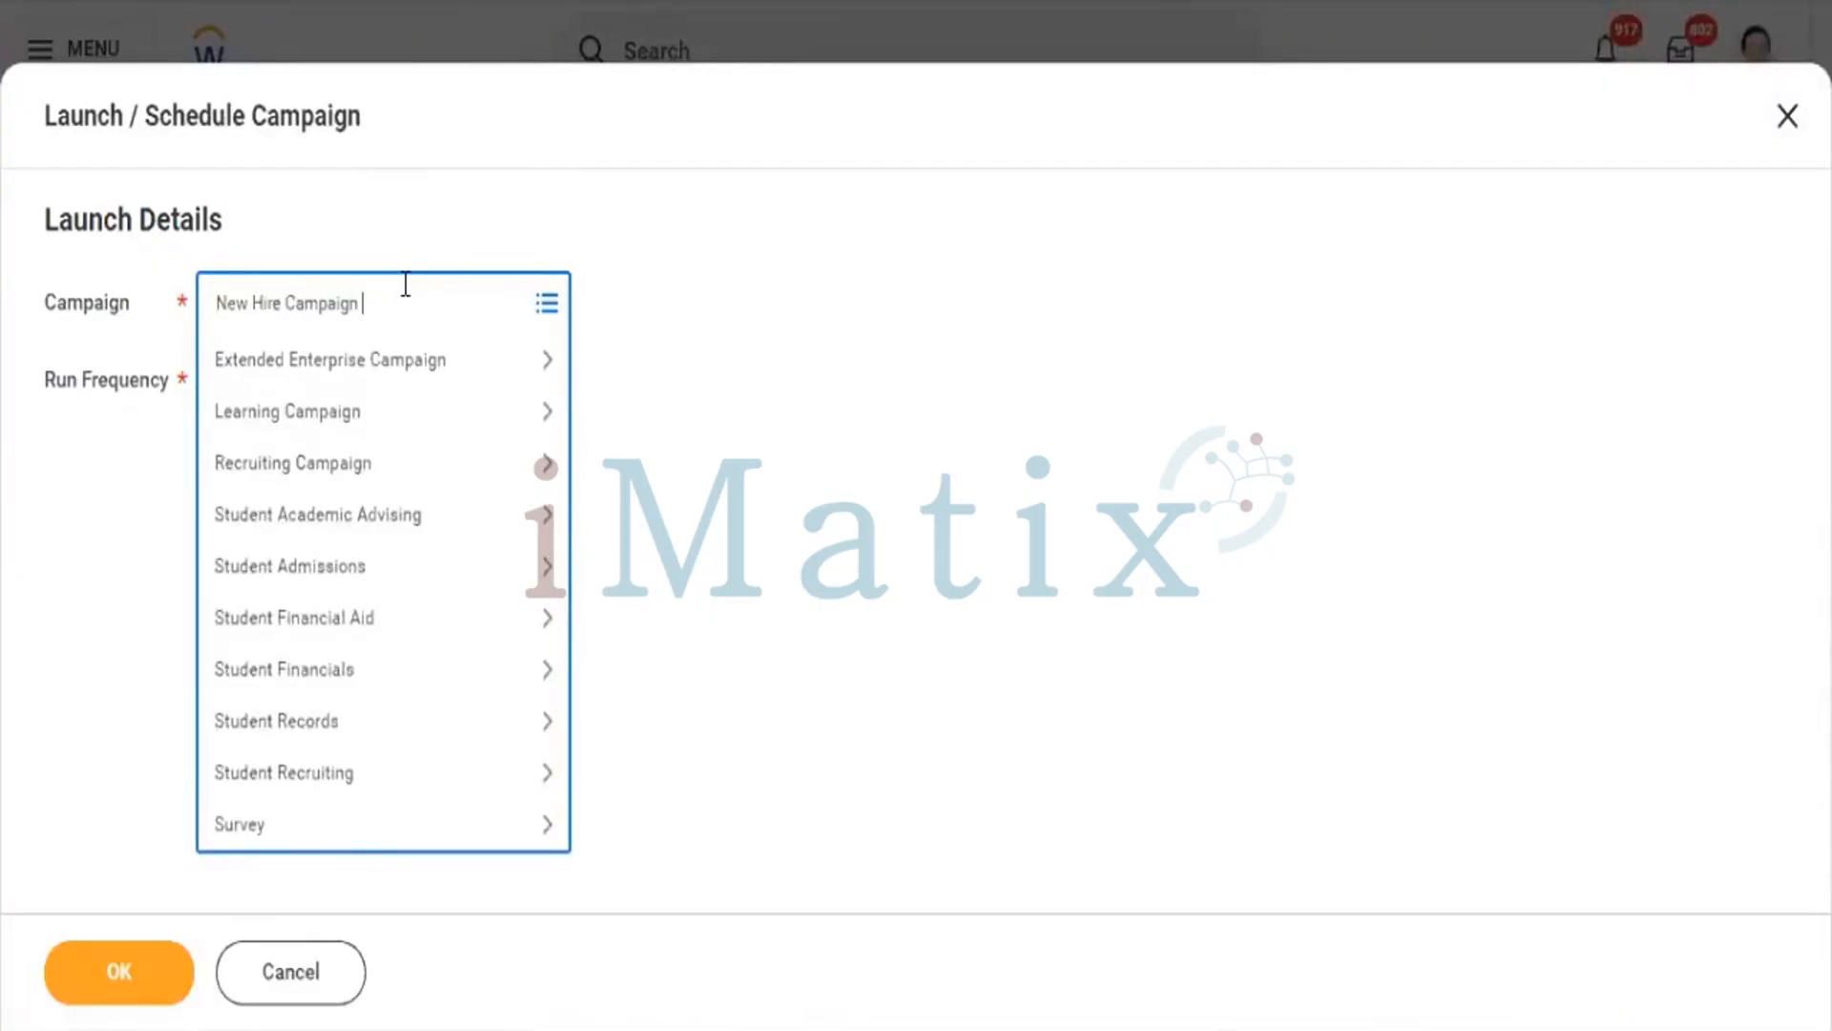
pyautogui.press('Return')
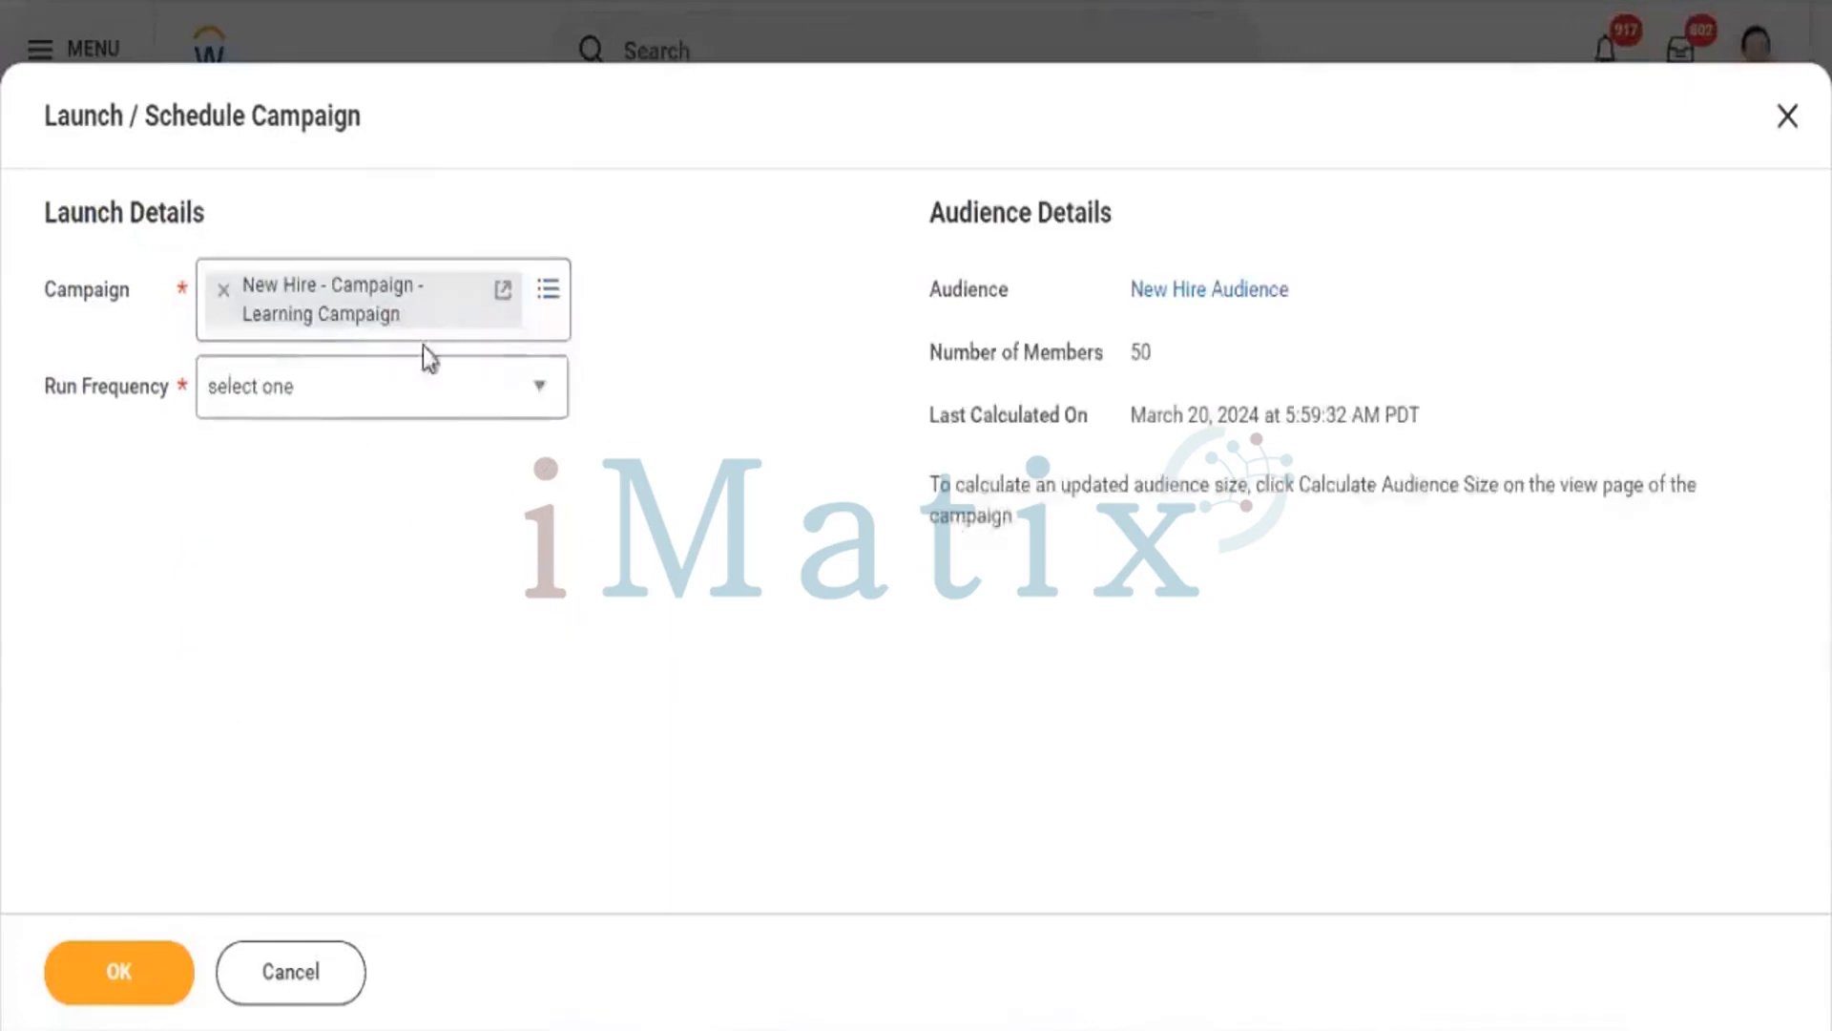
# - Set the campaign's run frequency to Daily Recurrence and continue past the alert to the scheduling details
pyautogui.click(287, 405)
pyautogui.click(298, 503)
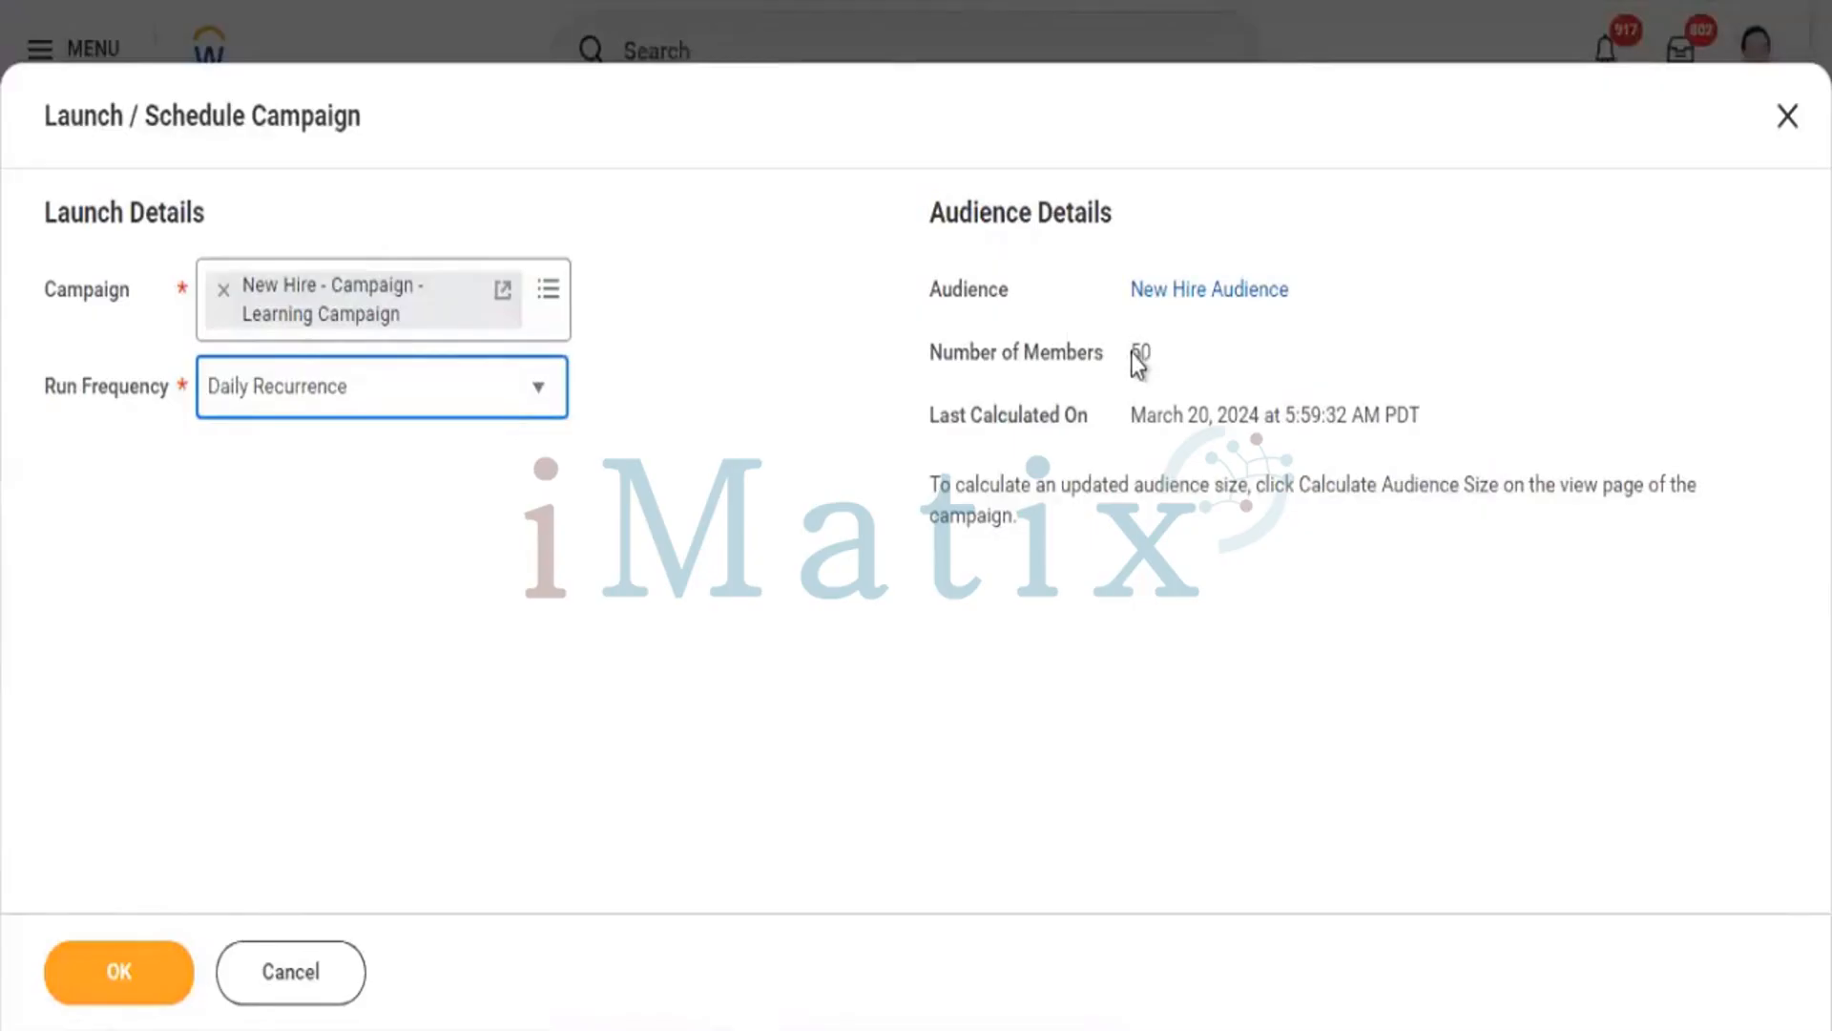
pyautogui.moveTo(1132, 351); pyautogui.dragTo(1142, 357)
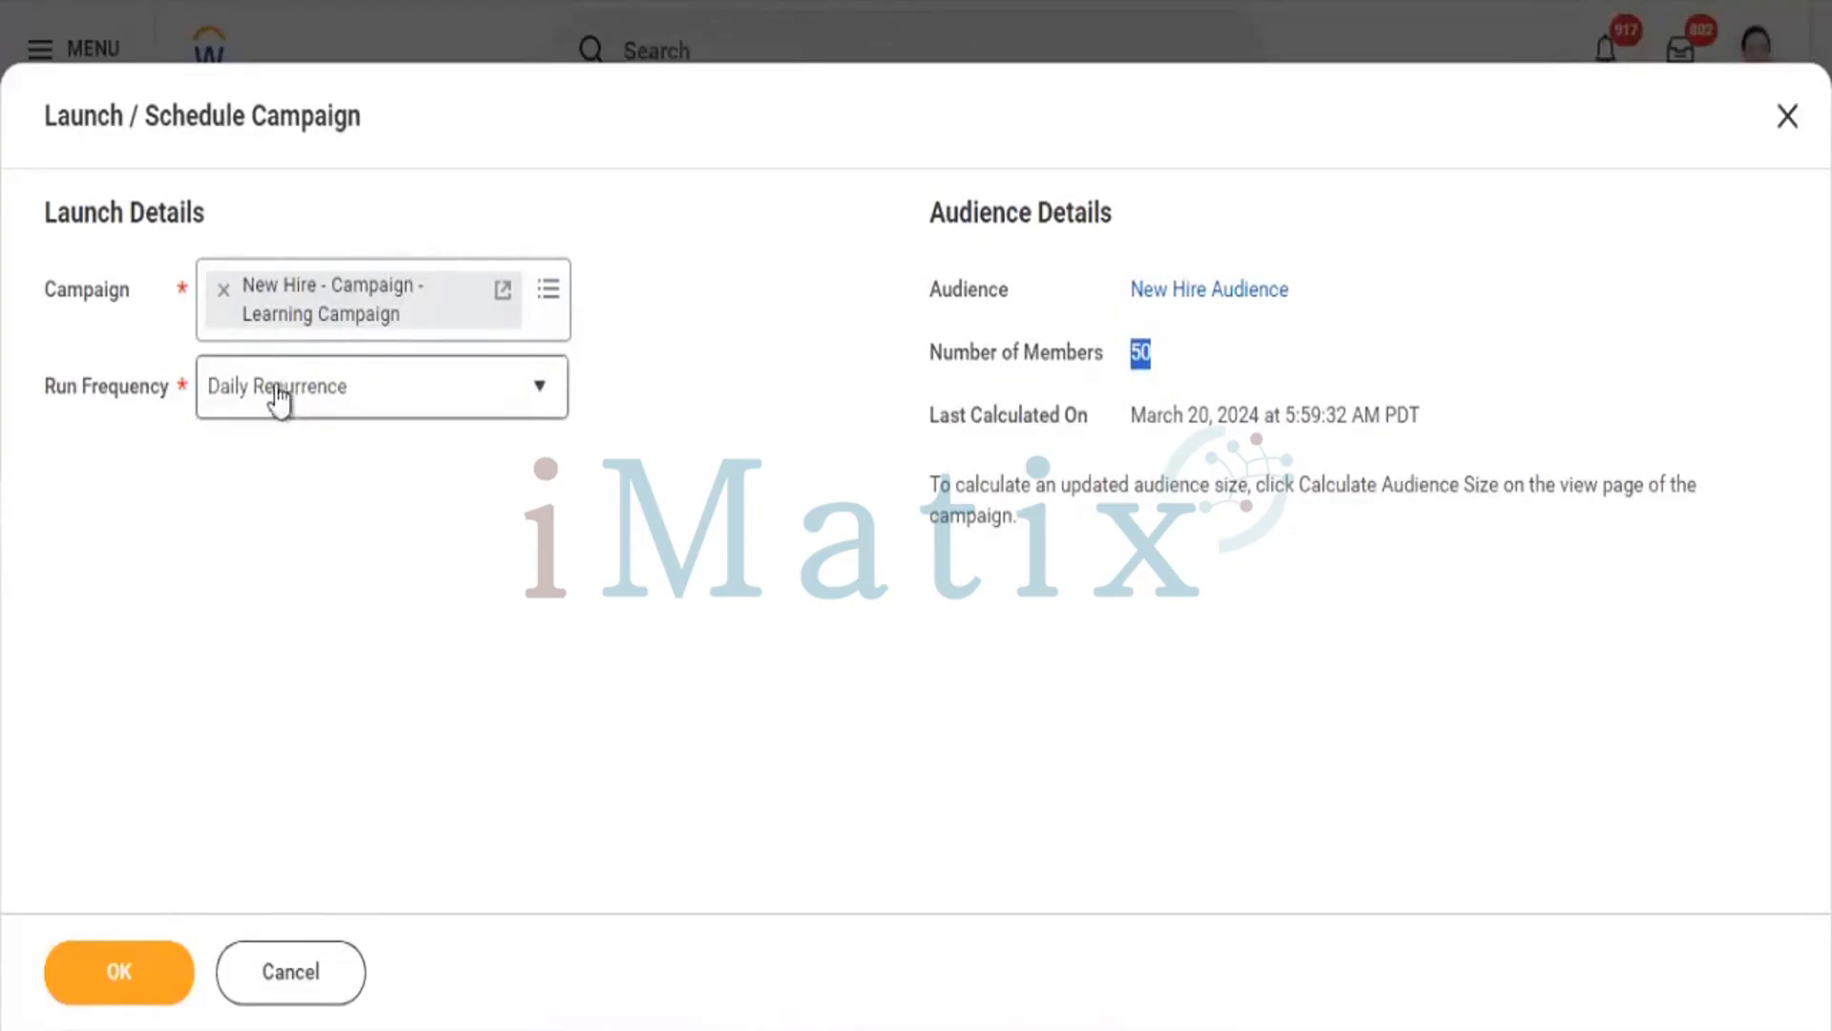
pyautogui.click(101, 961)
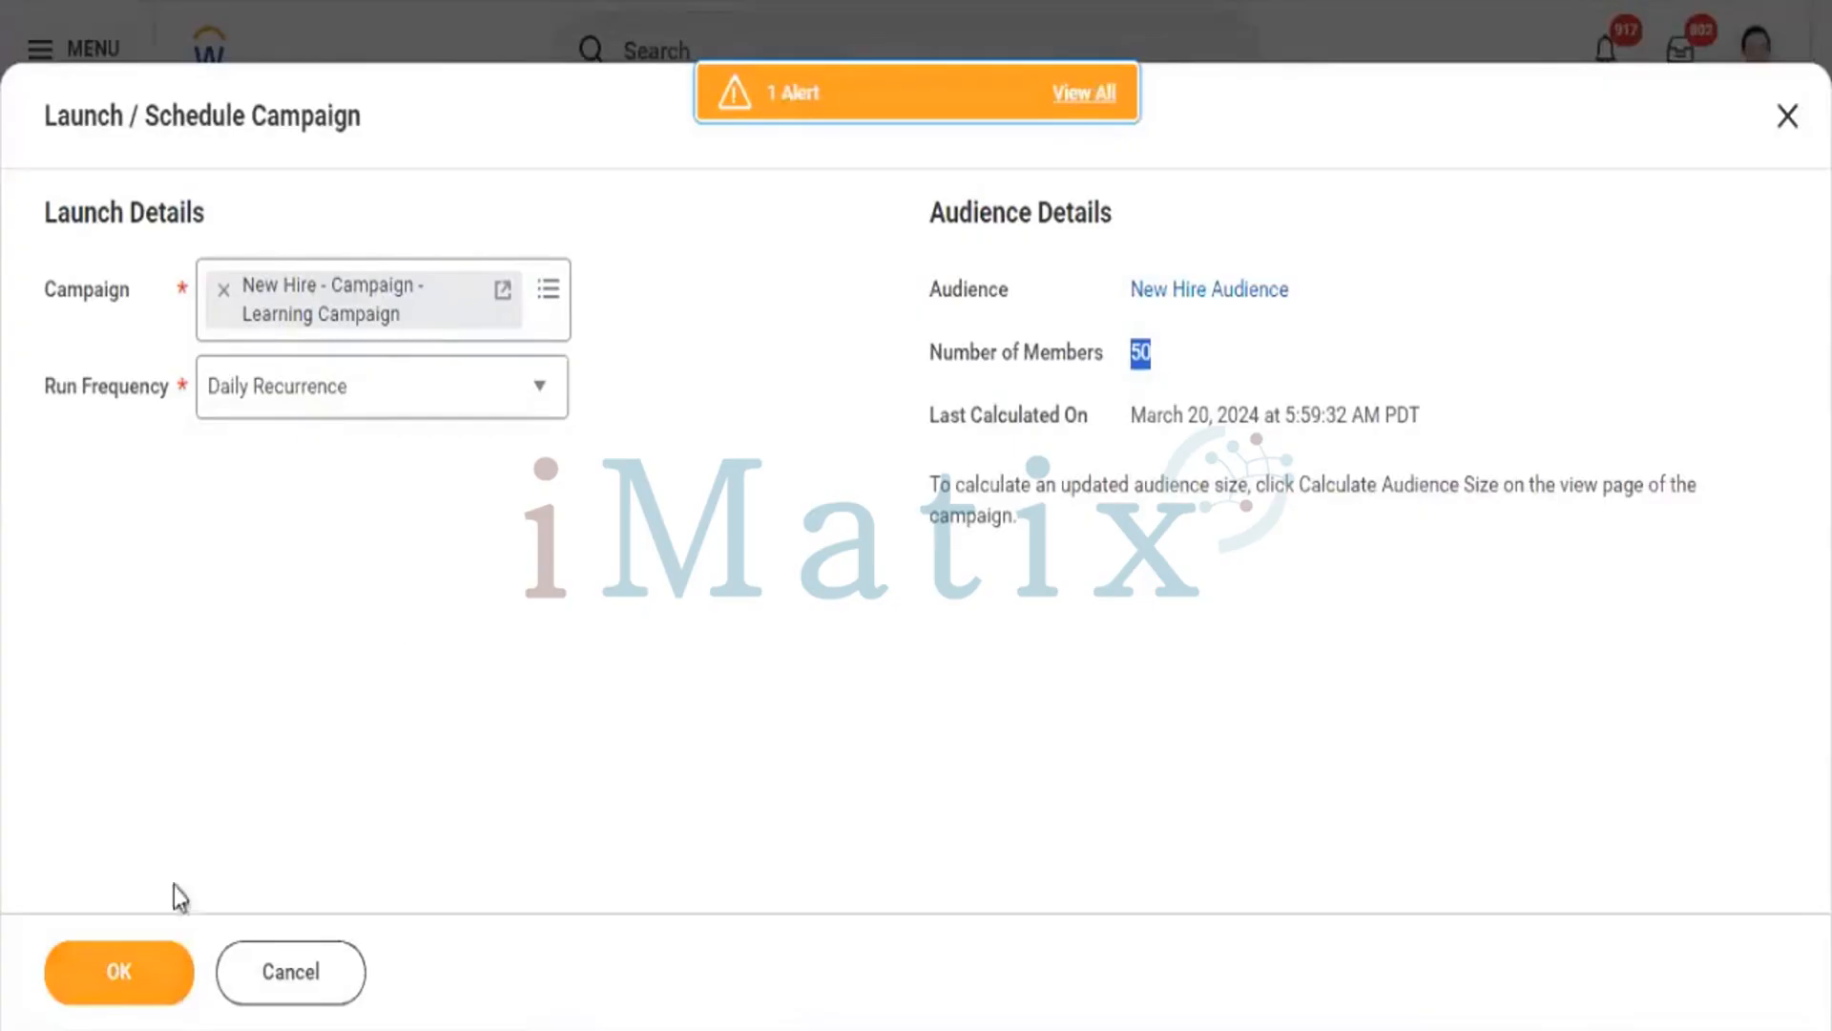
pyautogui.click(105, 989)
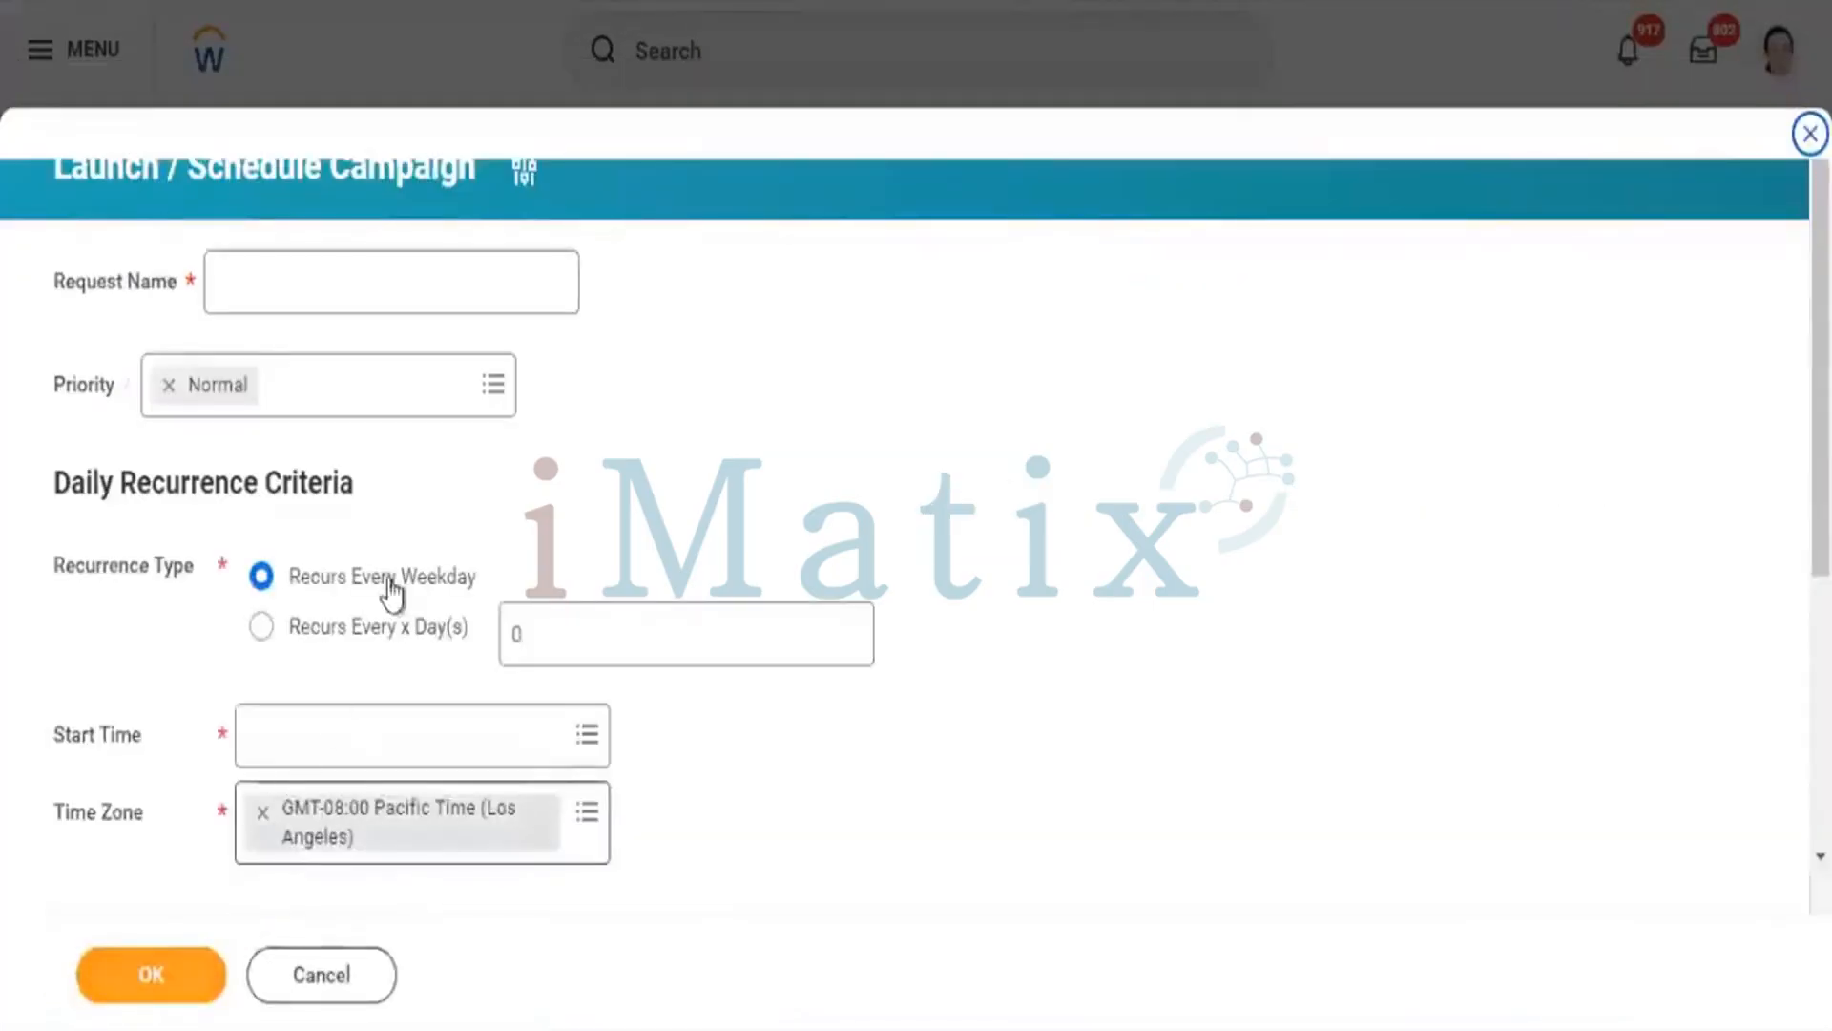
# - Name the schedule request "Campaign Schedule"
pyautogui.click(406, 283)
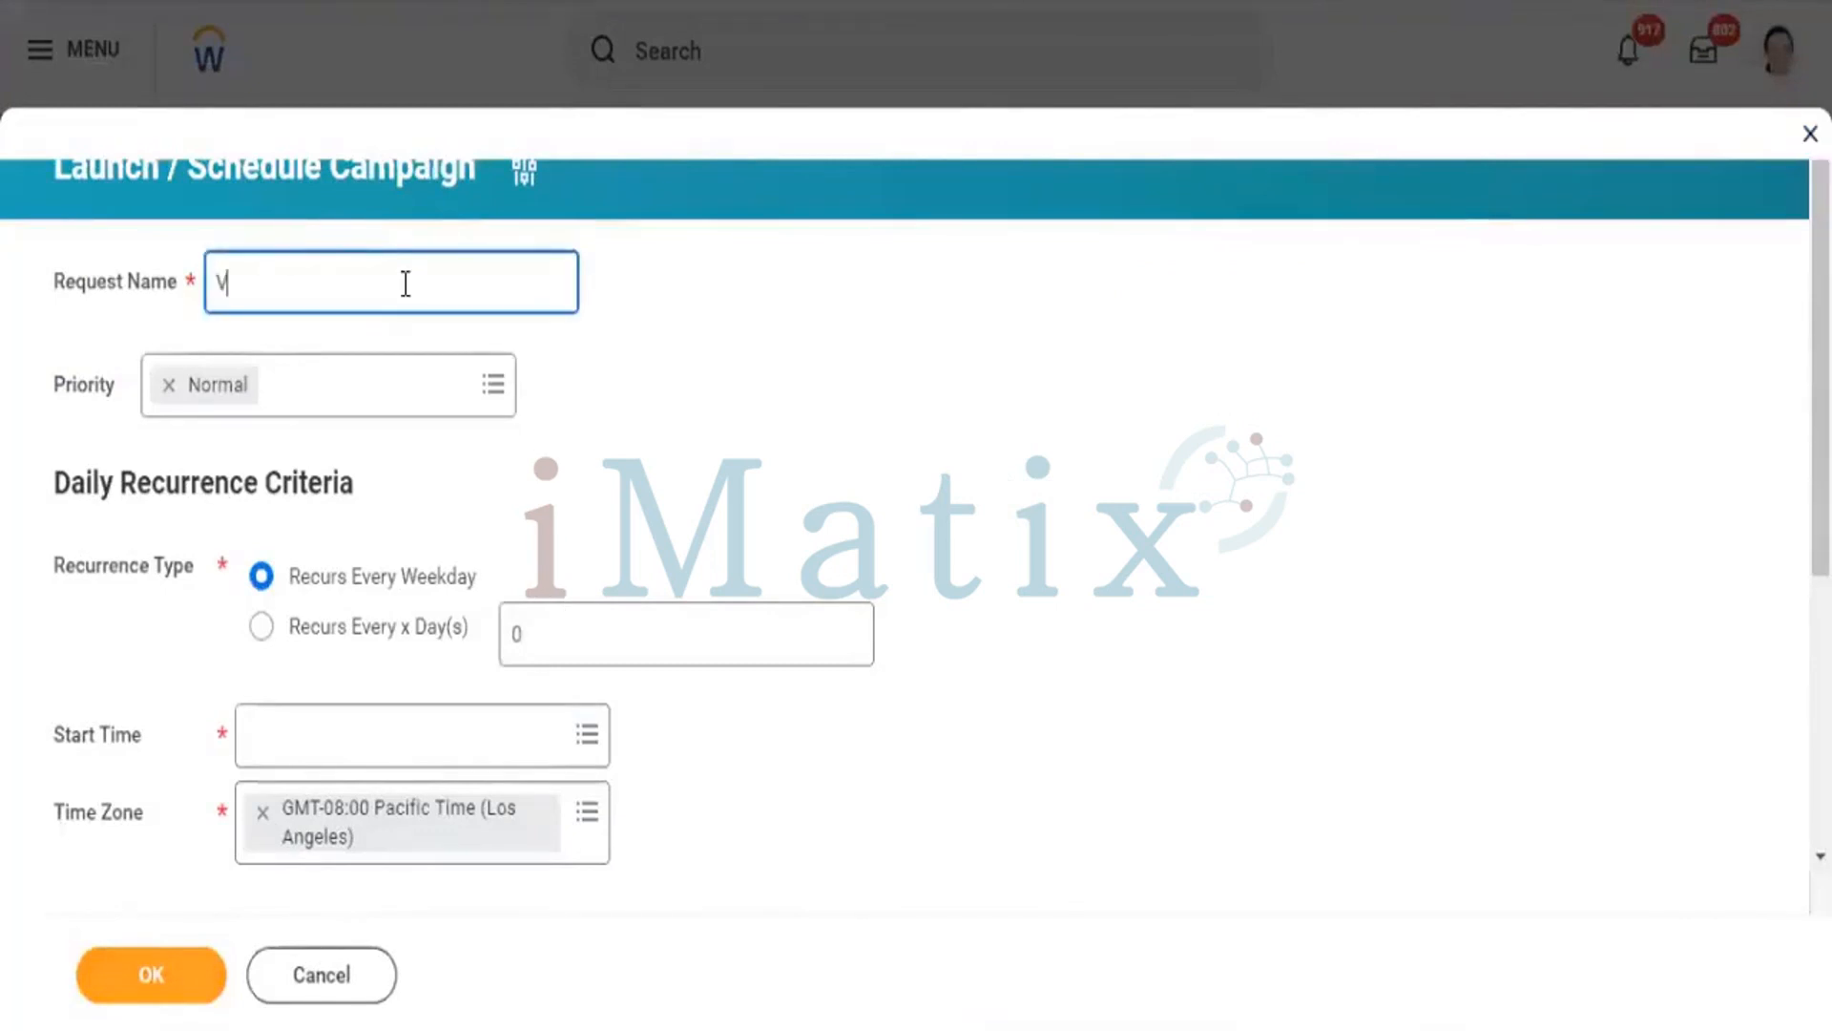
pyautogui.write('Campaign')
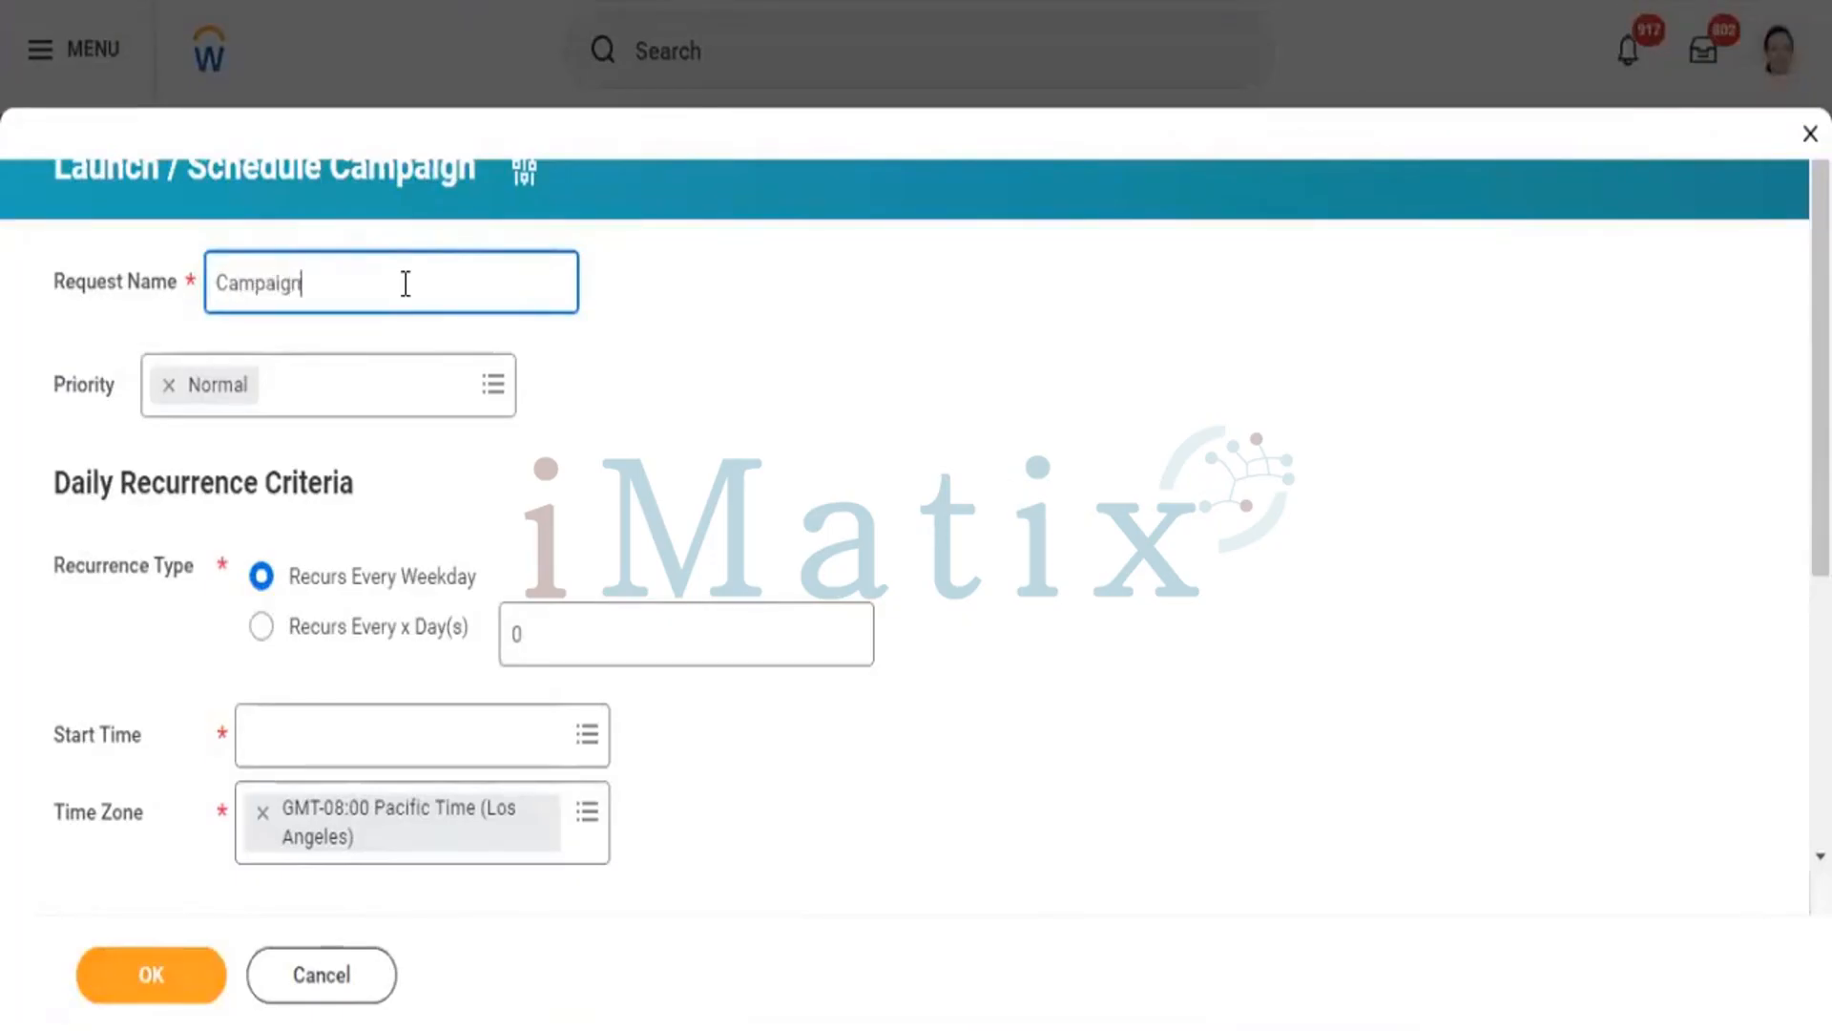
pyautogui.write(' Schedu')
pyautogui.press('BackSpace')
pyautogui.write('le')
pyautogui.rightClick(333, 282)
pyautogui.click(376, 330)
# - Set the recurrence type to Recurs Every Weekday and the start time to 6:35 PM
pyautogui.click(558, 638)
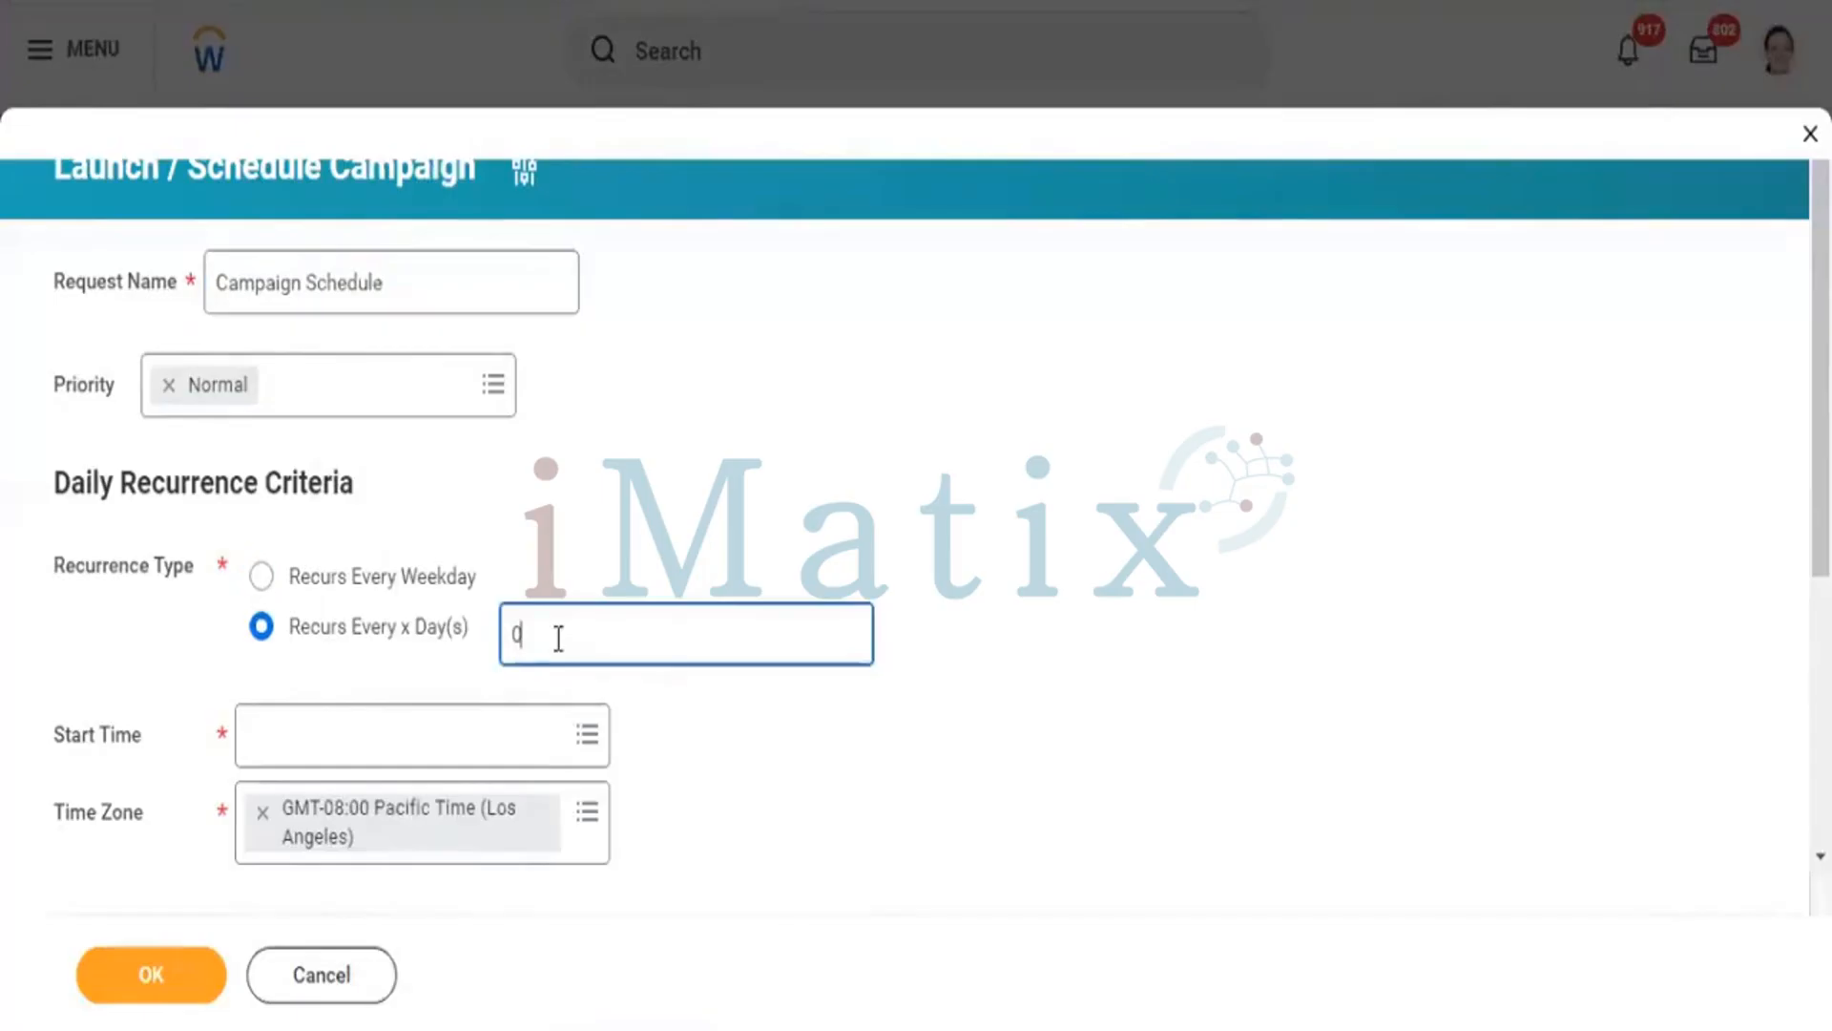
pyautogui.click(454, 580)
pyautogui.click(329, 735)
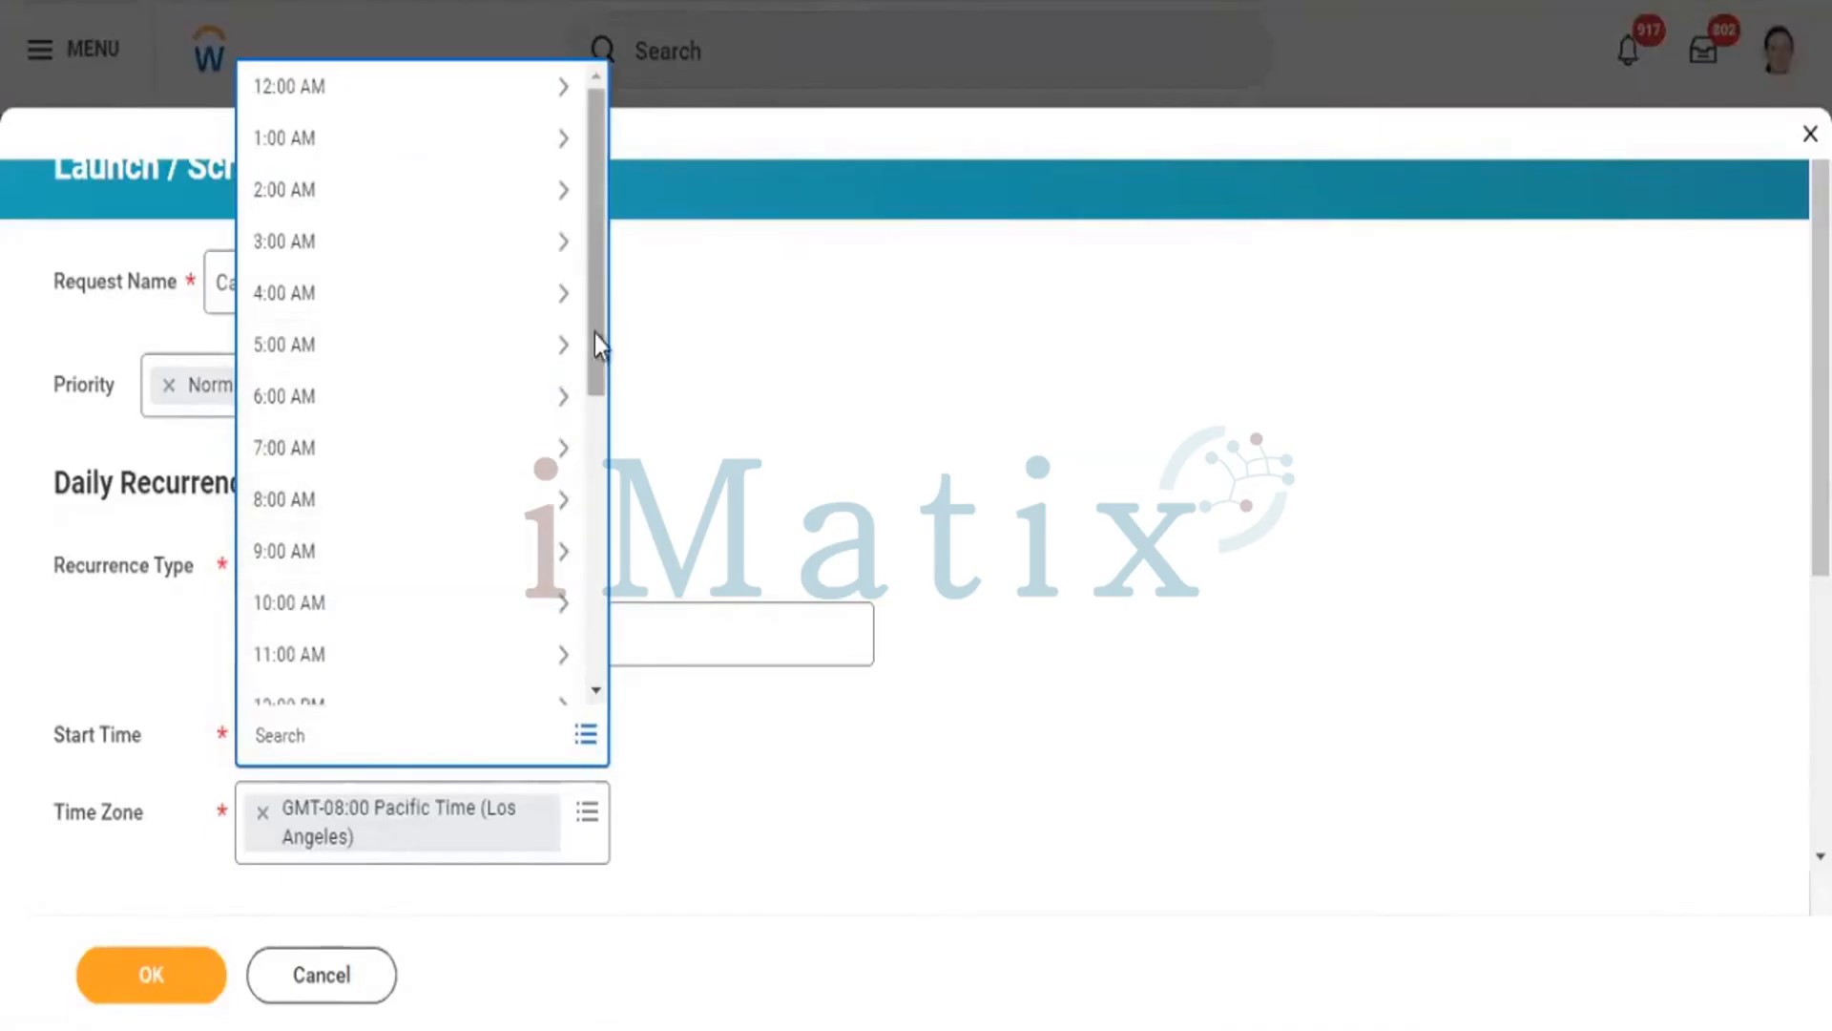
pyautogui.moveTo(597, 347); pyautogui.dragTo(584, 622)
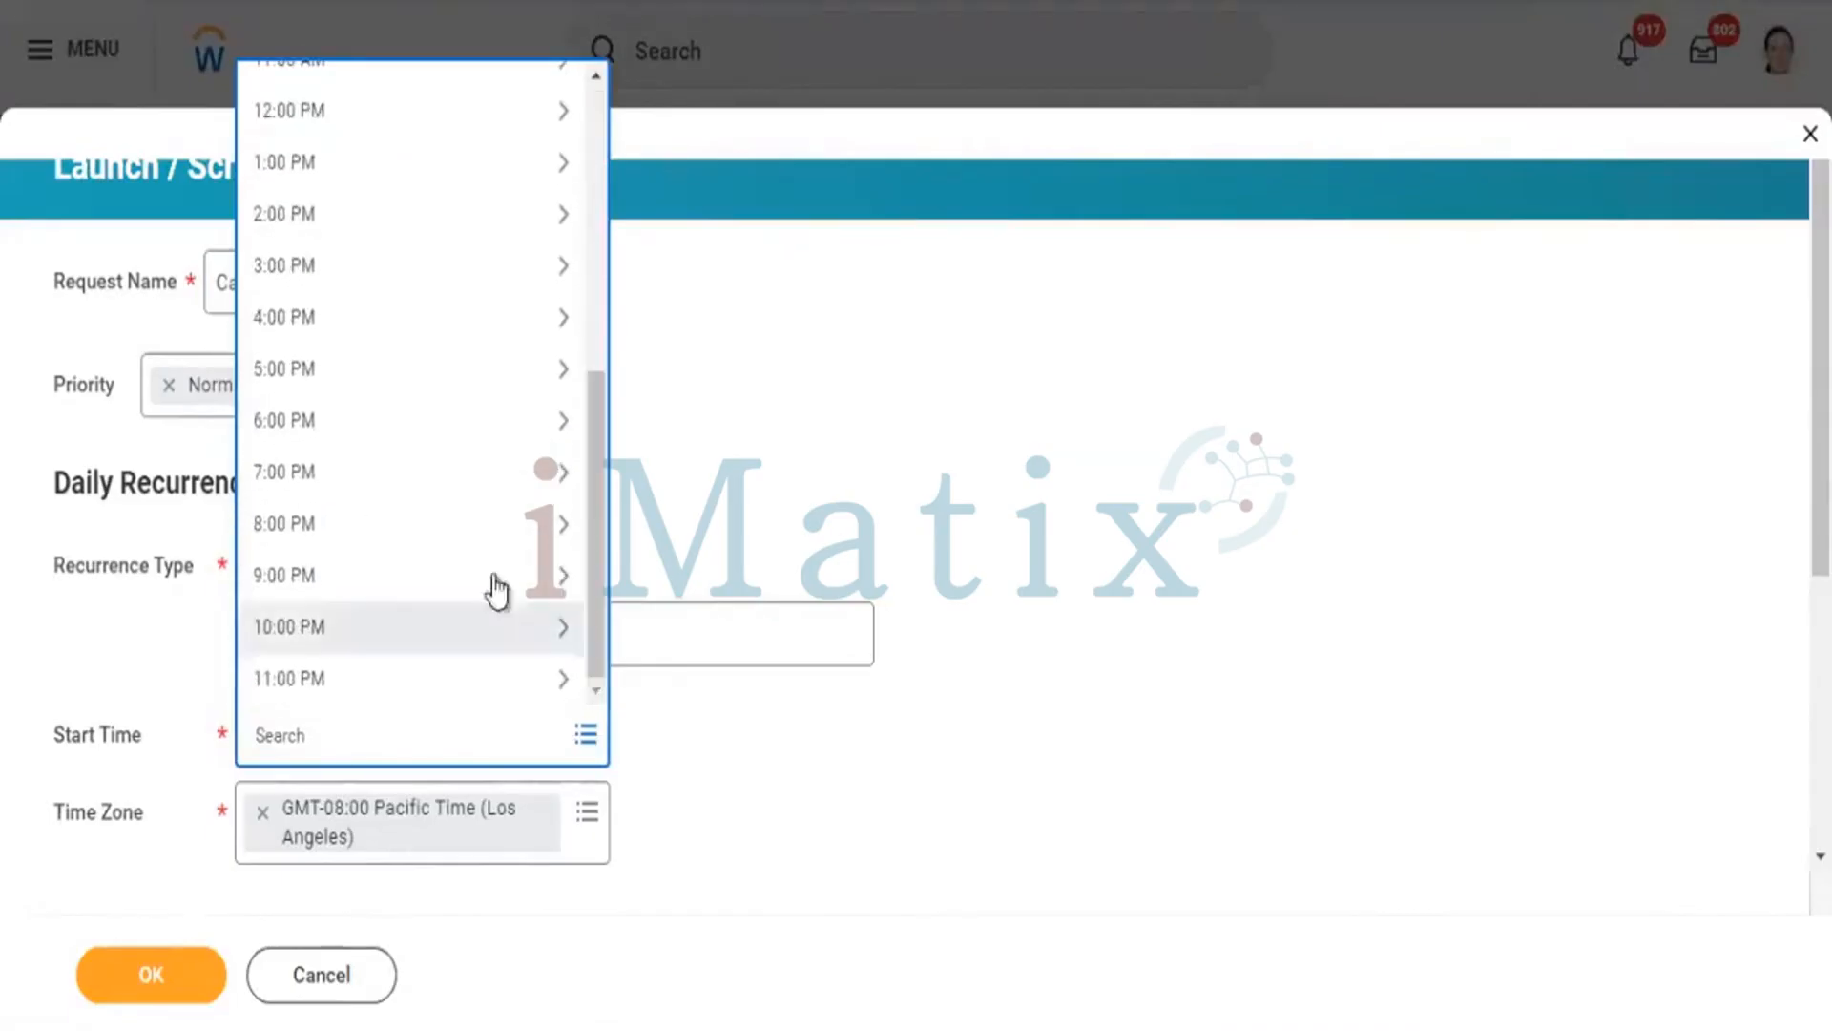
pyautogui.click(341, 424)
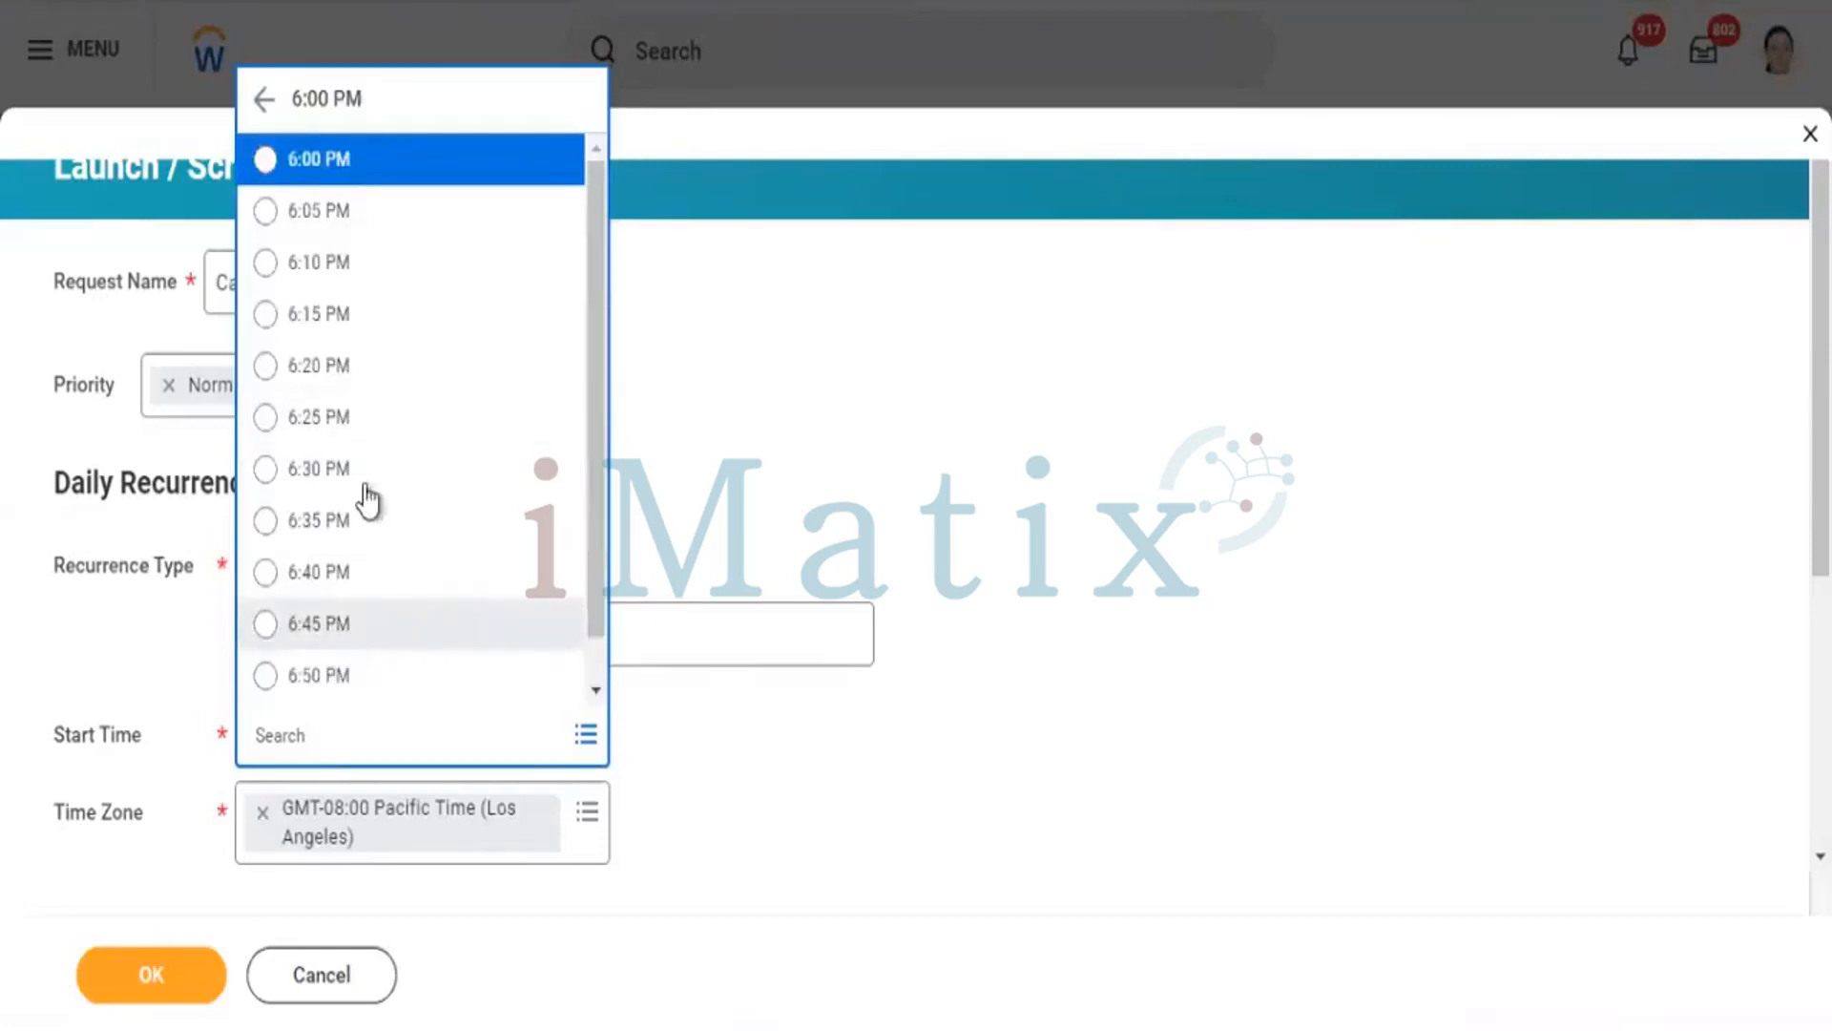
pyautogui.click(335, 524)
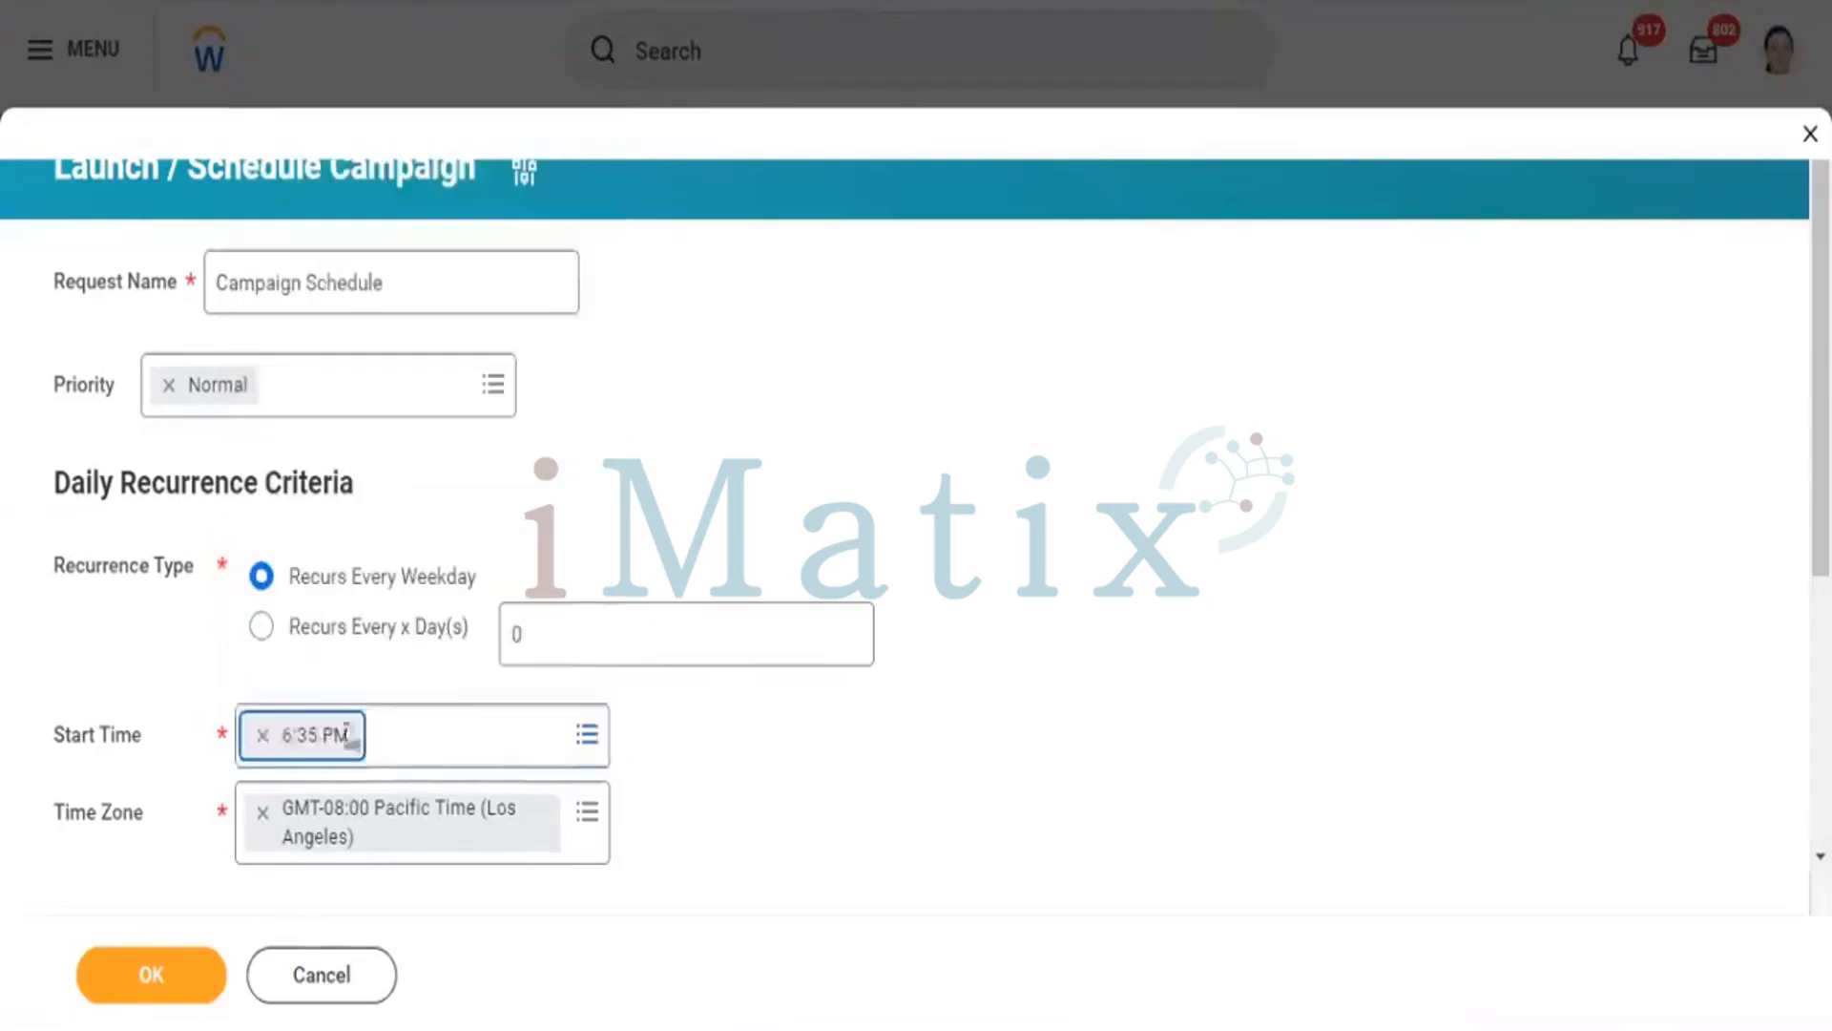
# - Replace the schedule's time zone with GMT+05:30 India Standard Time (Kolkata)
pyautogui.click(585, 813)
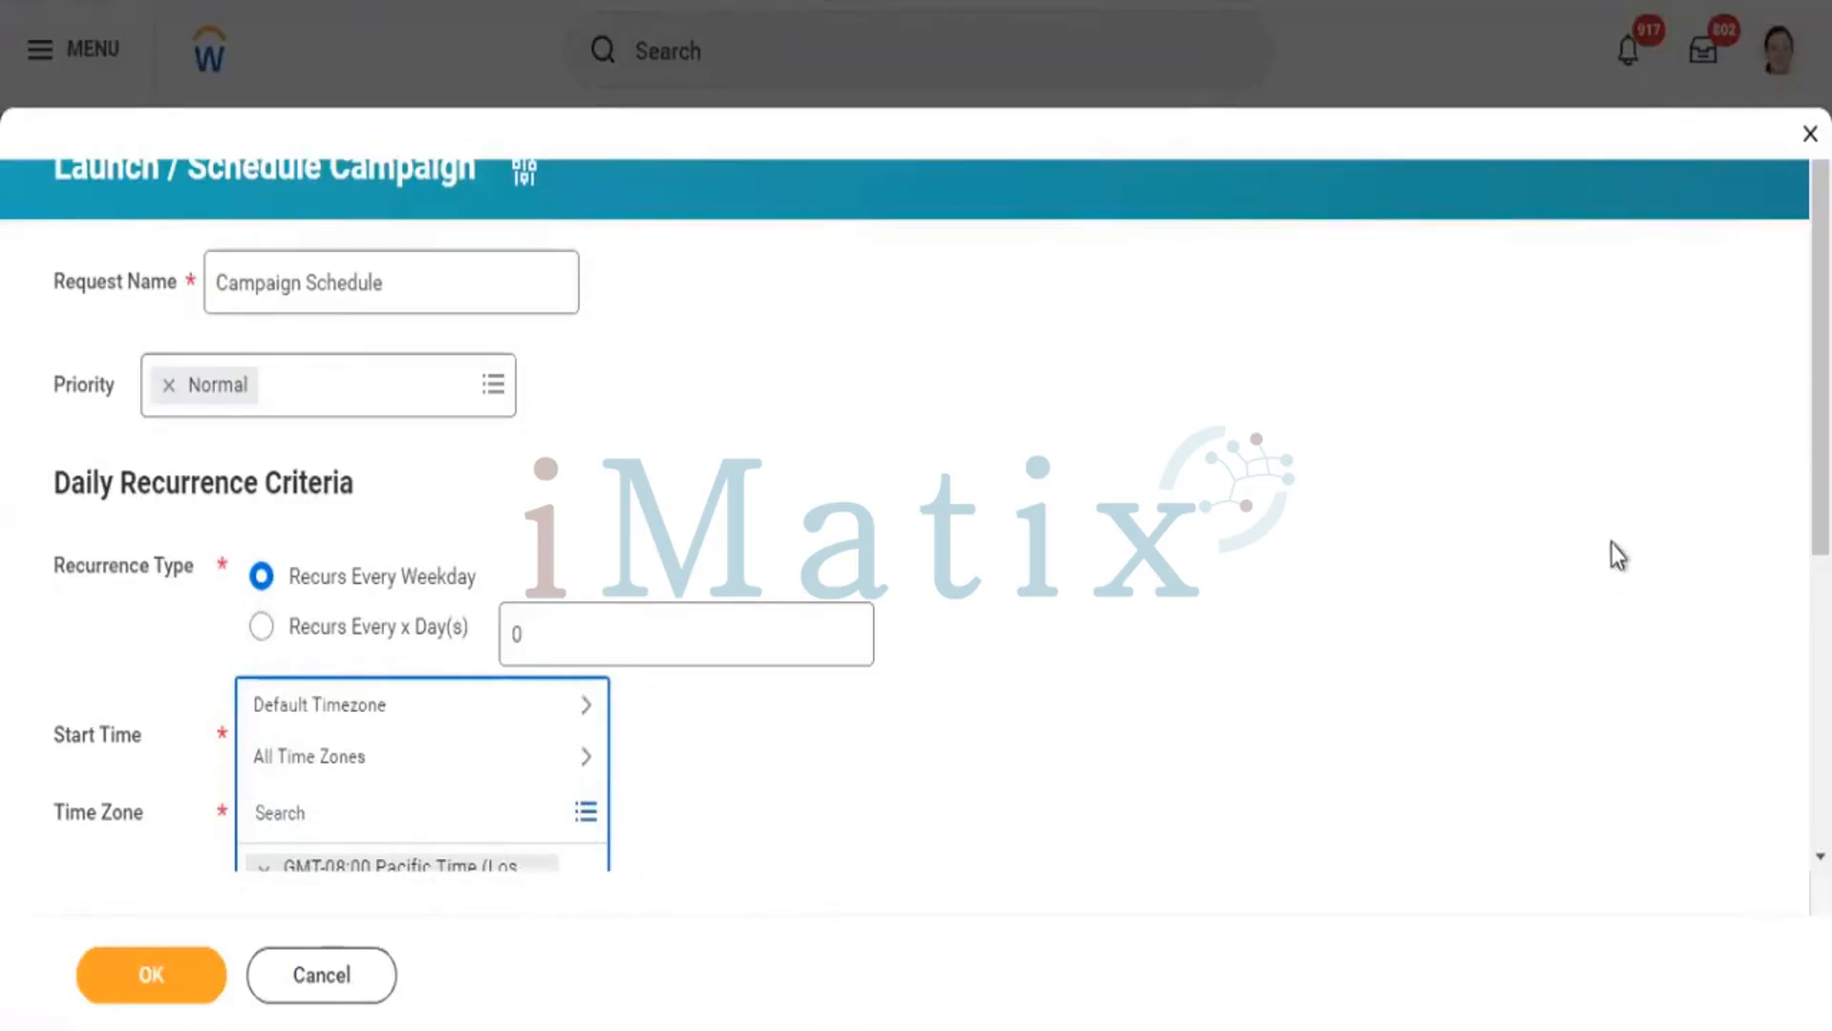
pyautogui.scroll(-4, 1505, 181)
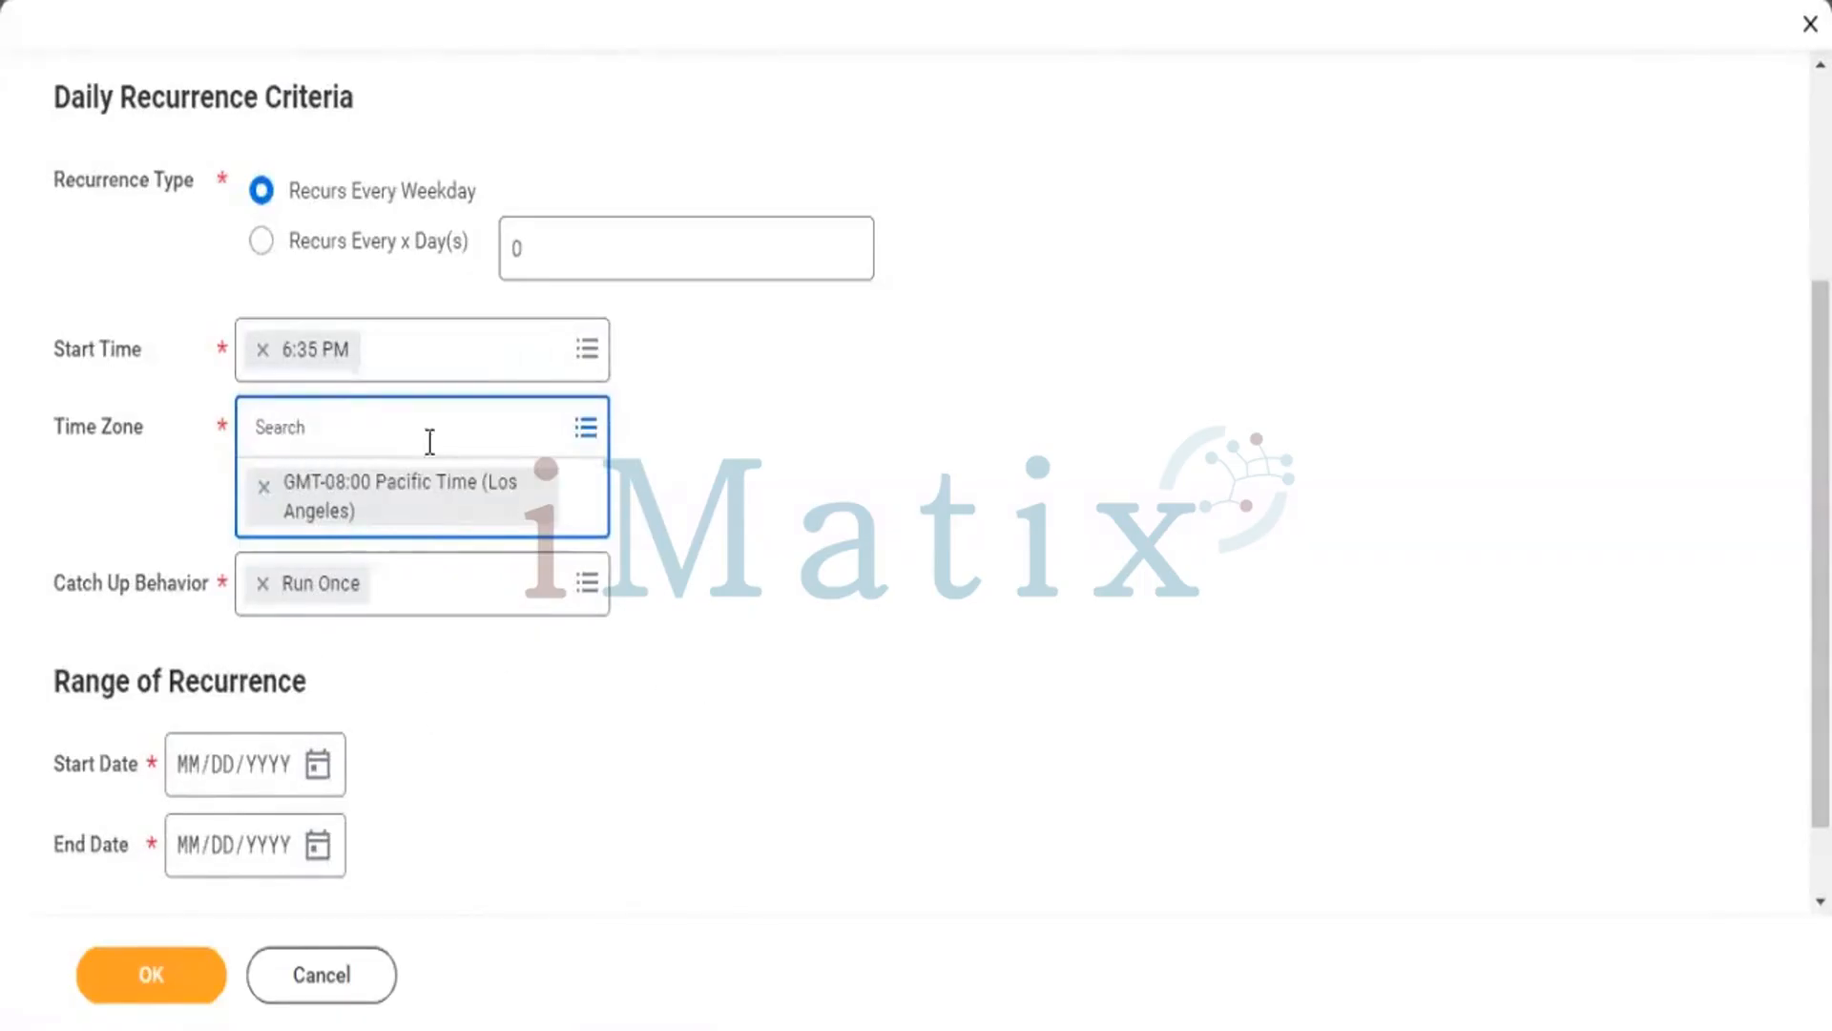
pyautogui.click(261, 488)
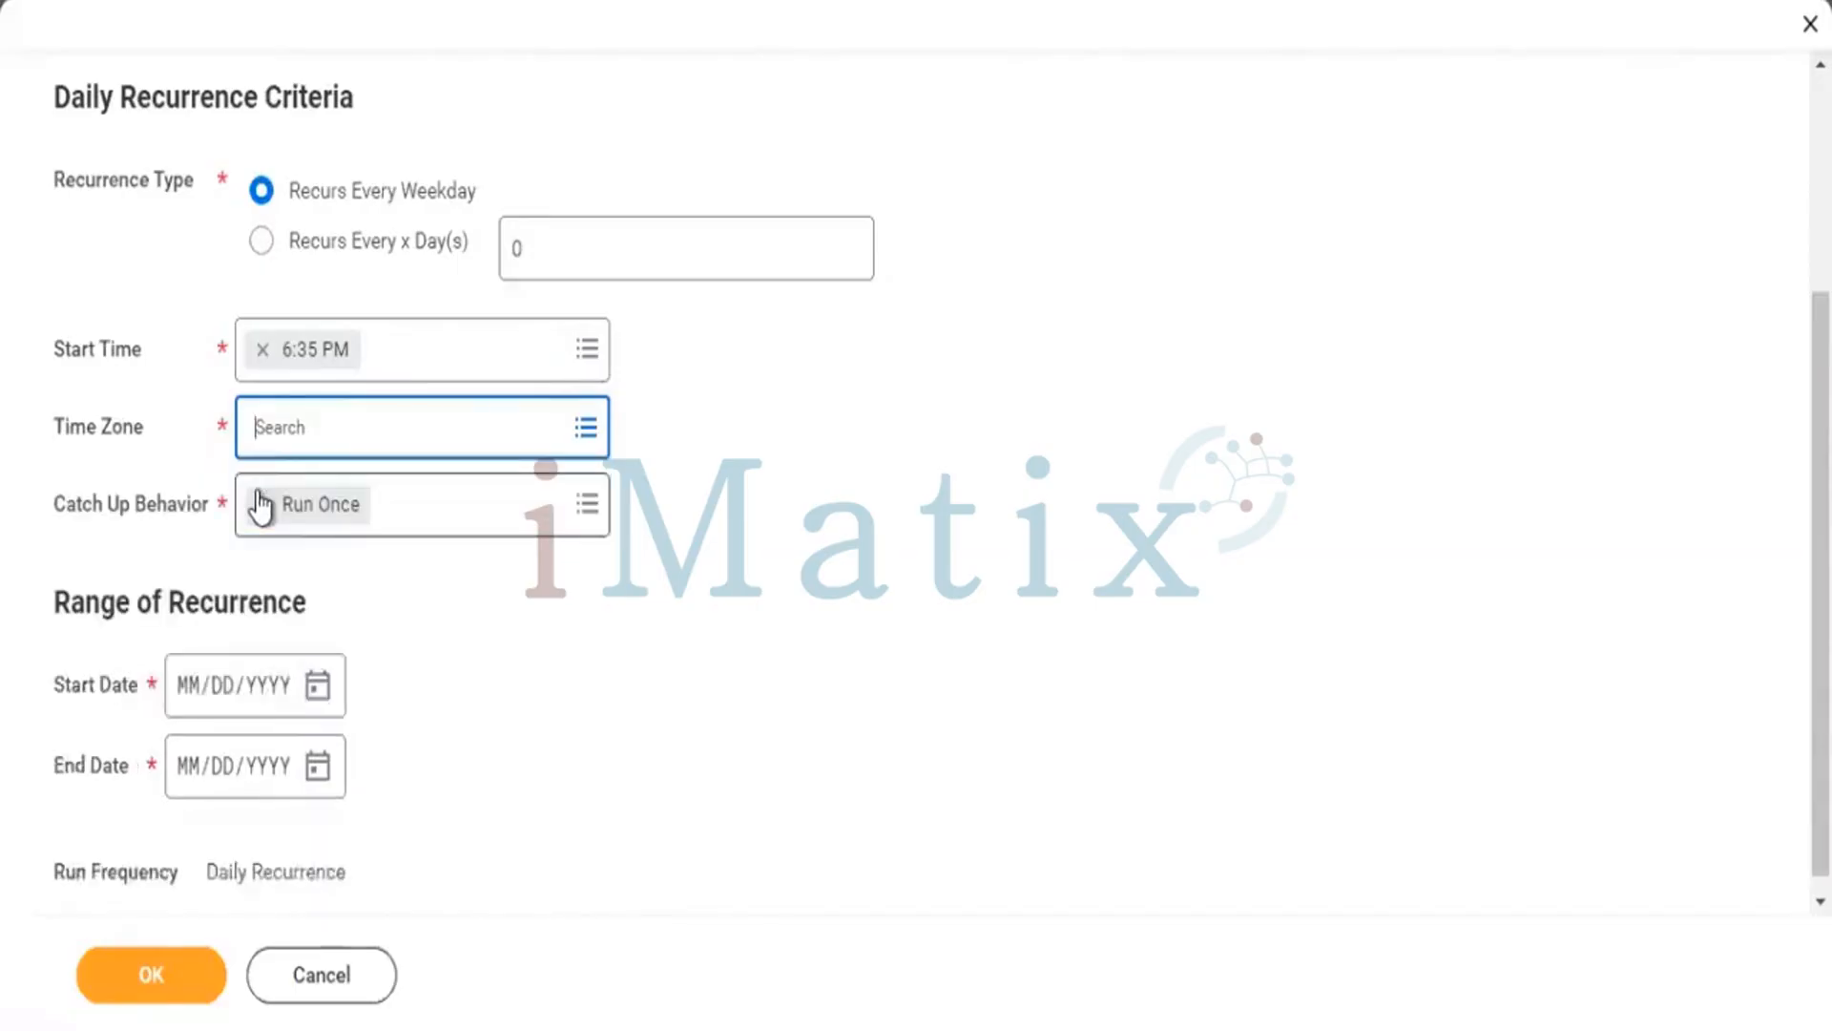
pyautogui.write('India')
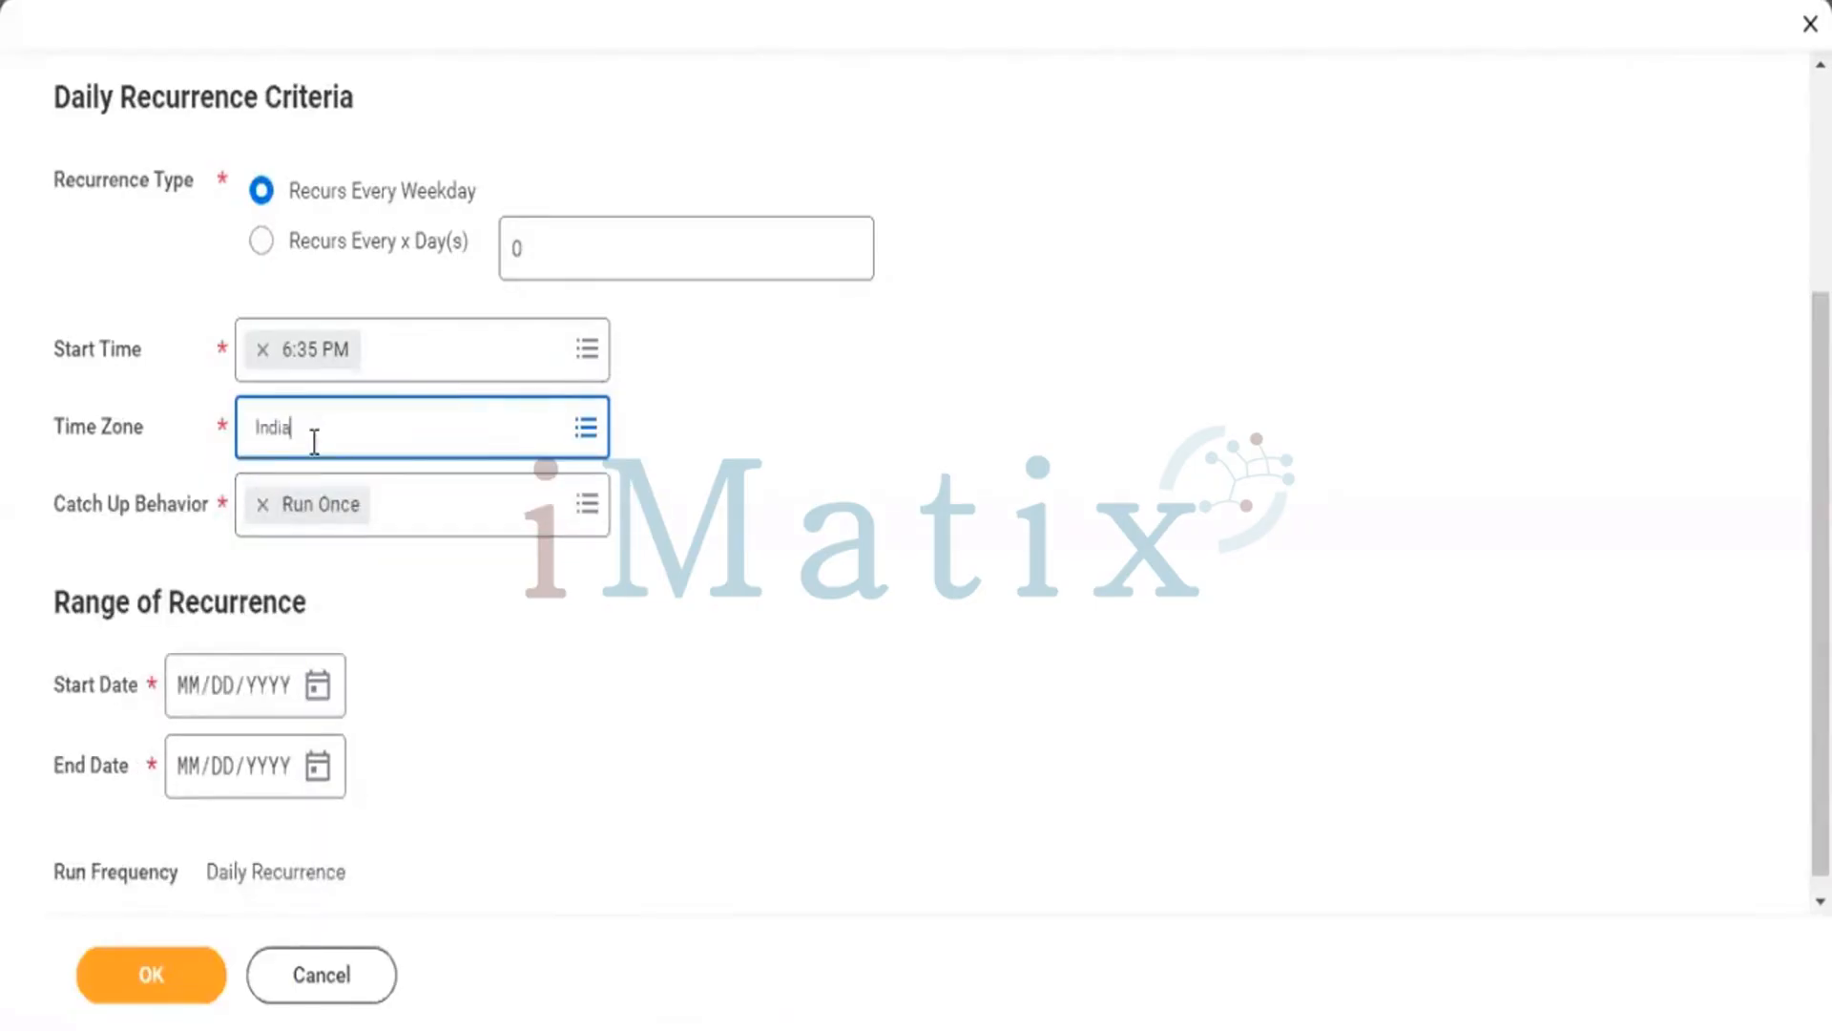
pyautogui.press('Return')
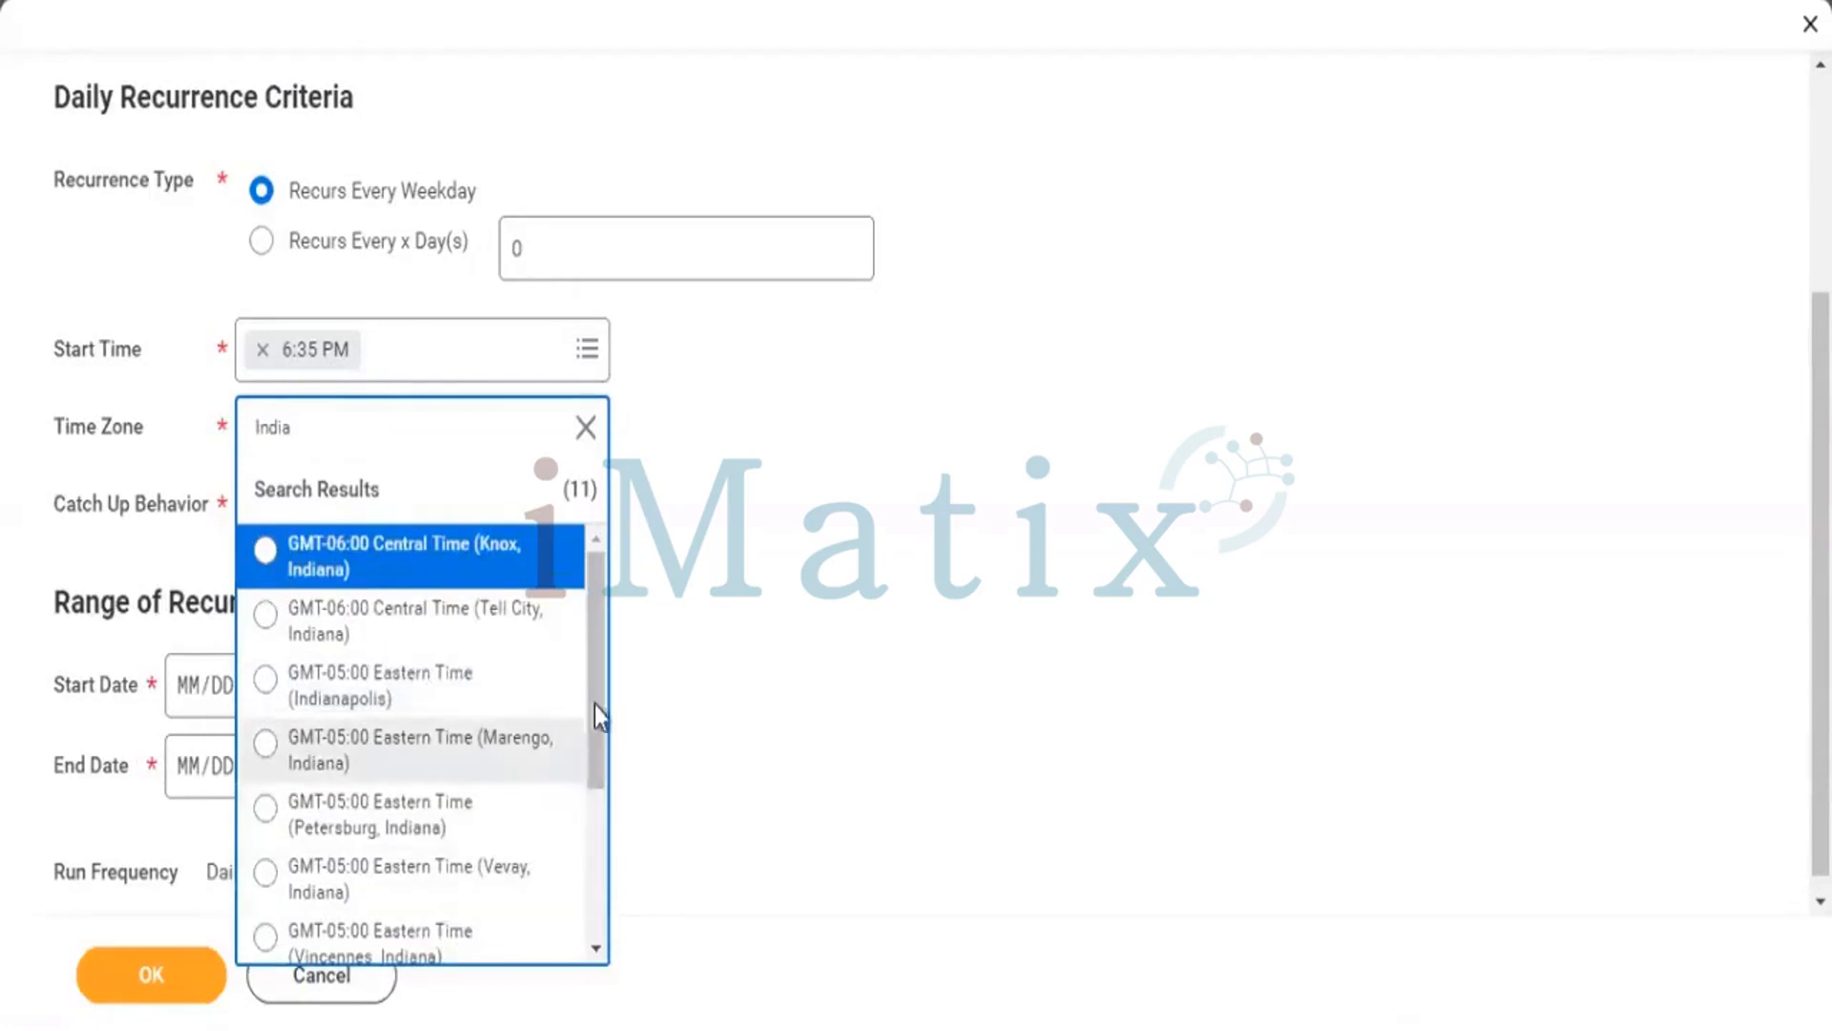
pyautogui.moveTo(597, 697); pyautogui.dragTo(601, 828)
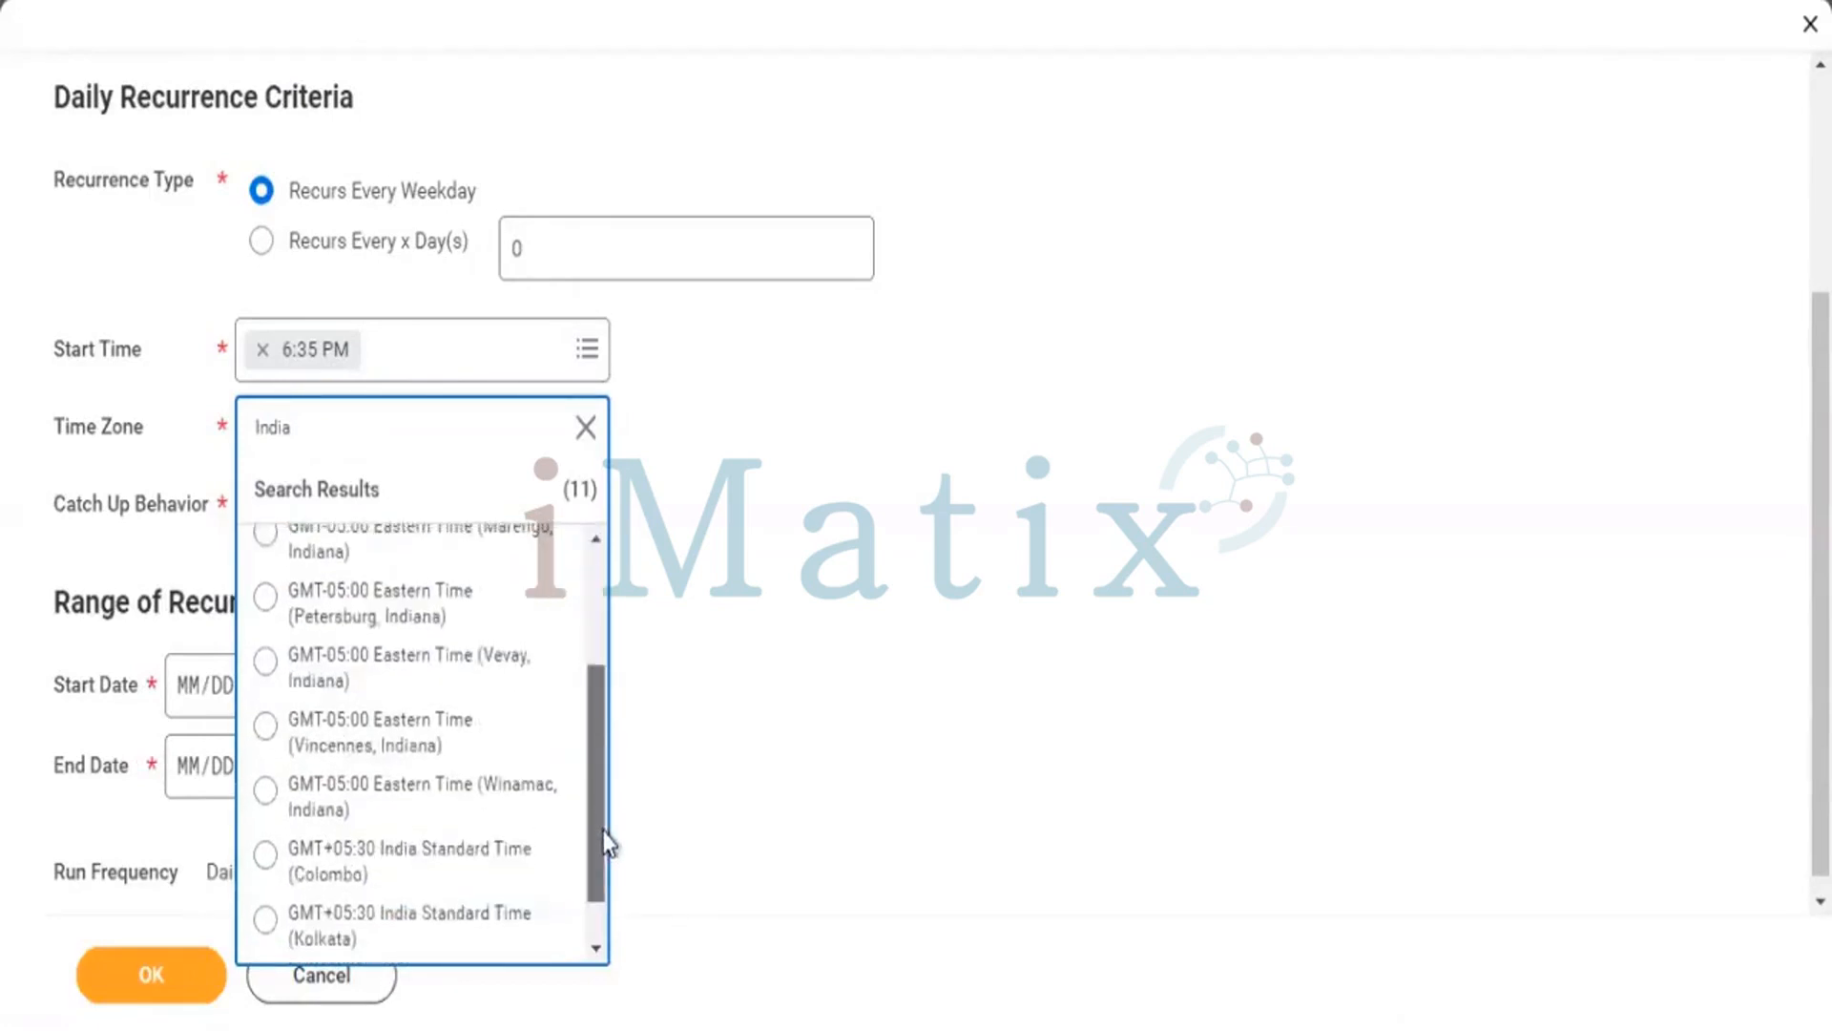
pyautogui.scroll(-1, 606, 846)
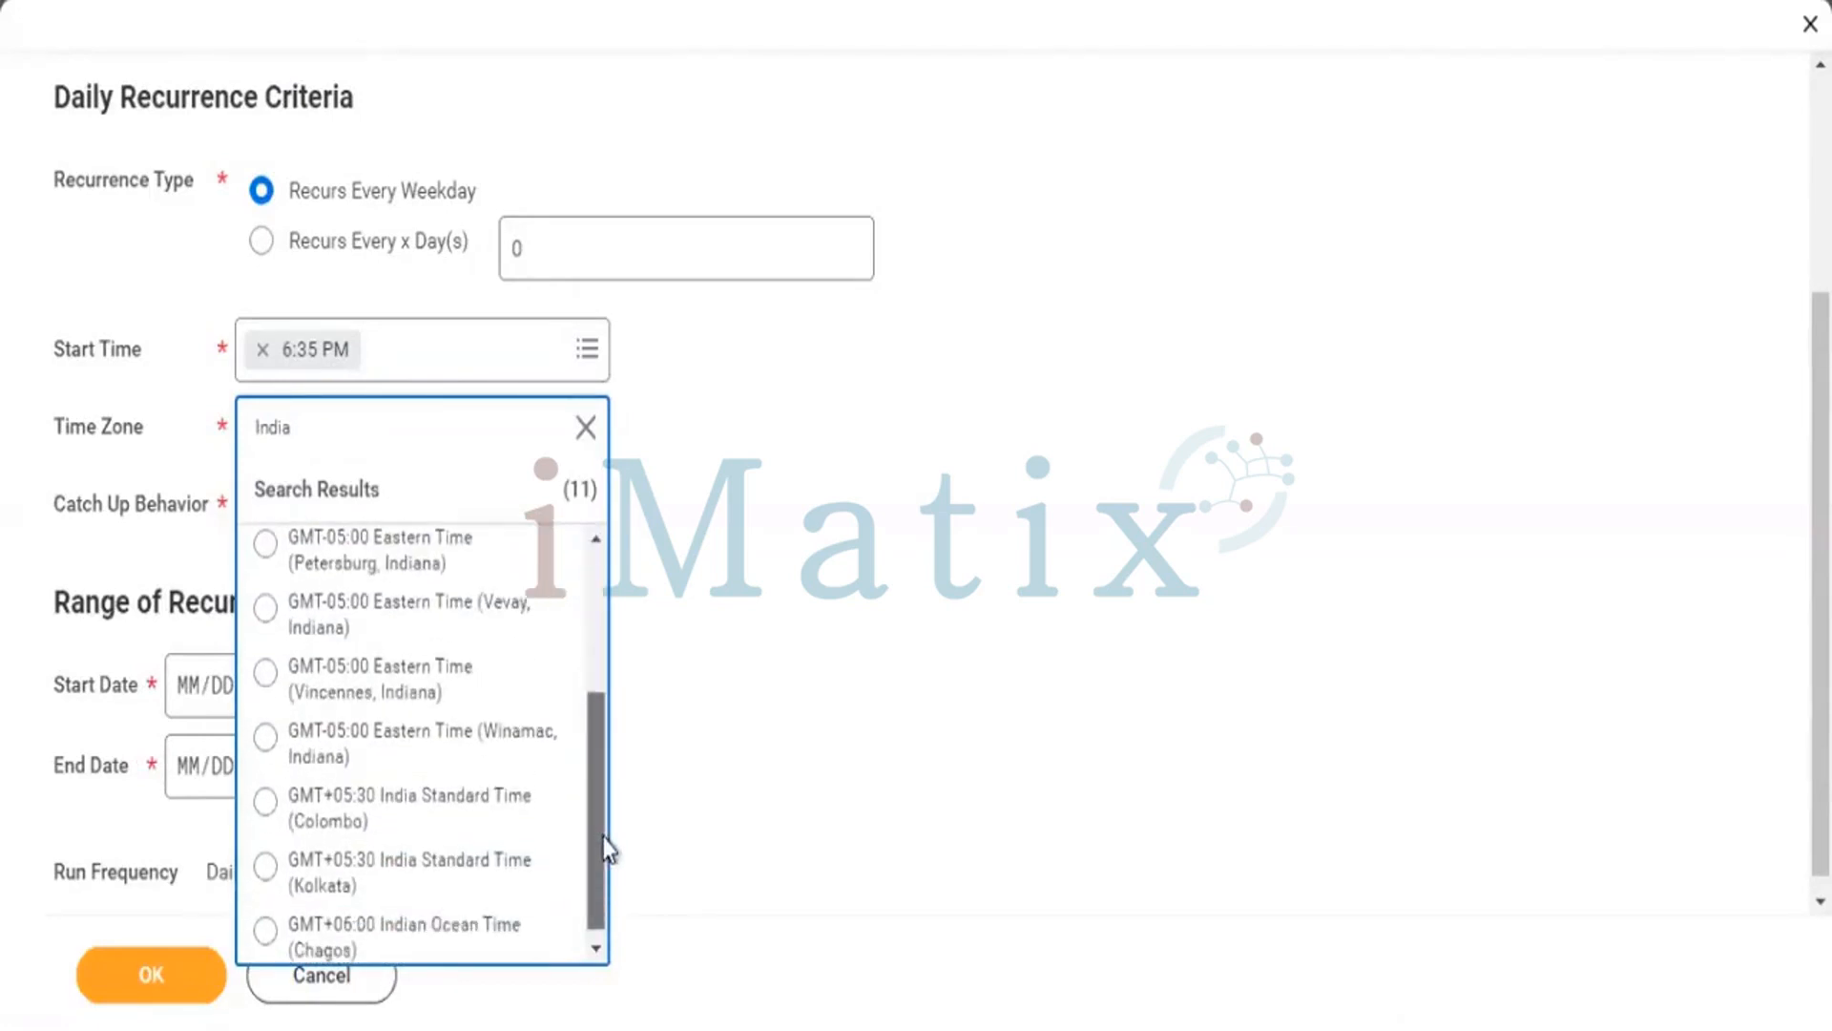
pyautogui.click(391, 882)
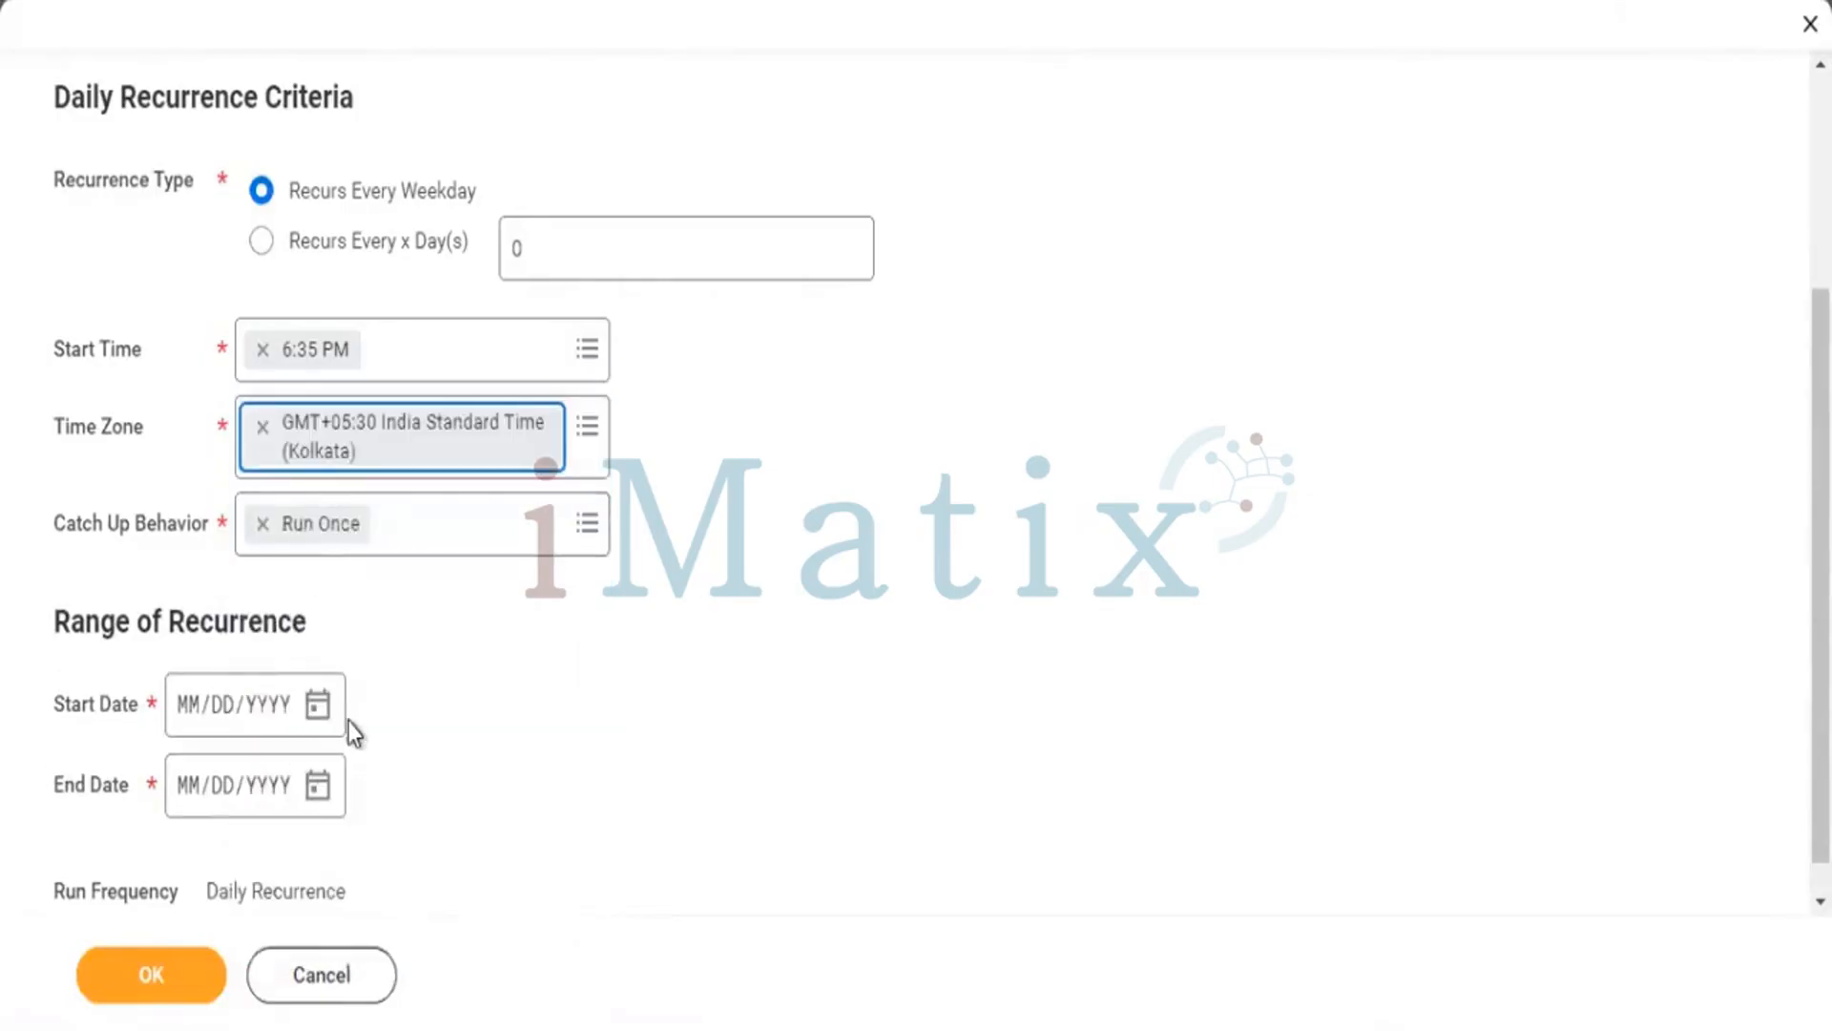
# - Set the range of recurrence to start on 03/20/2024 and end on 03/31/2024
pyautogui.click(319, 706)
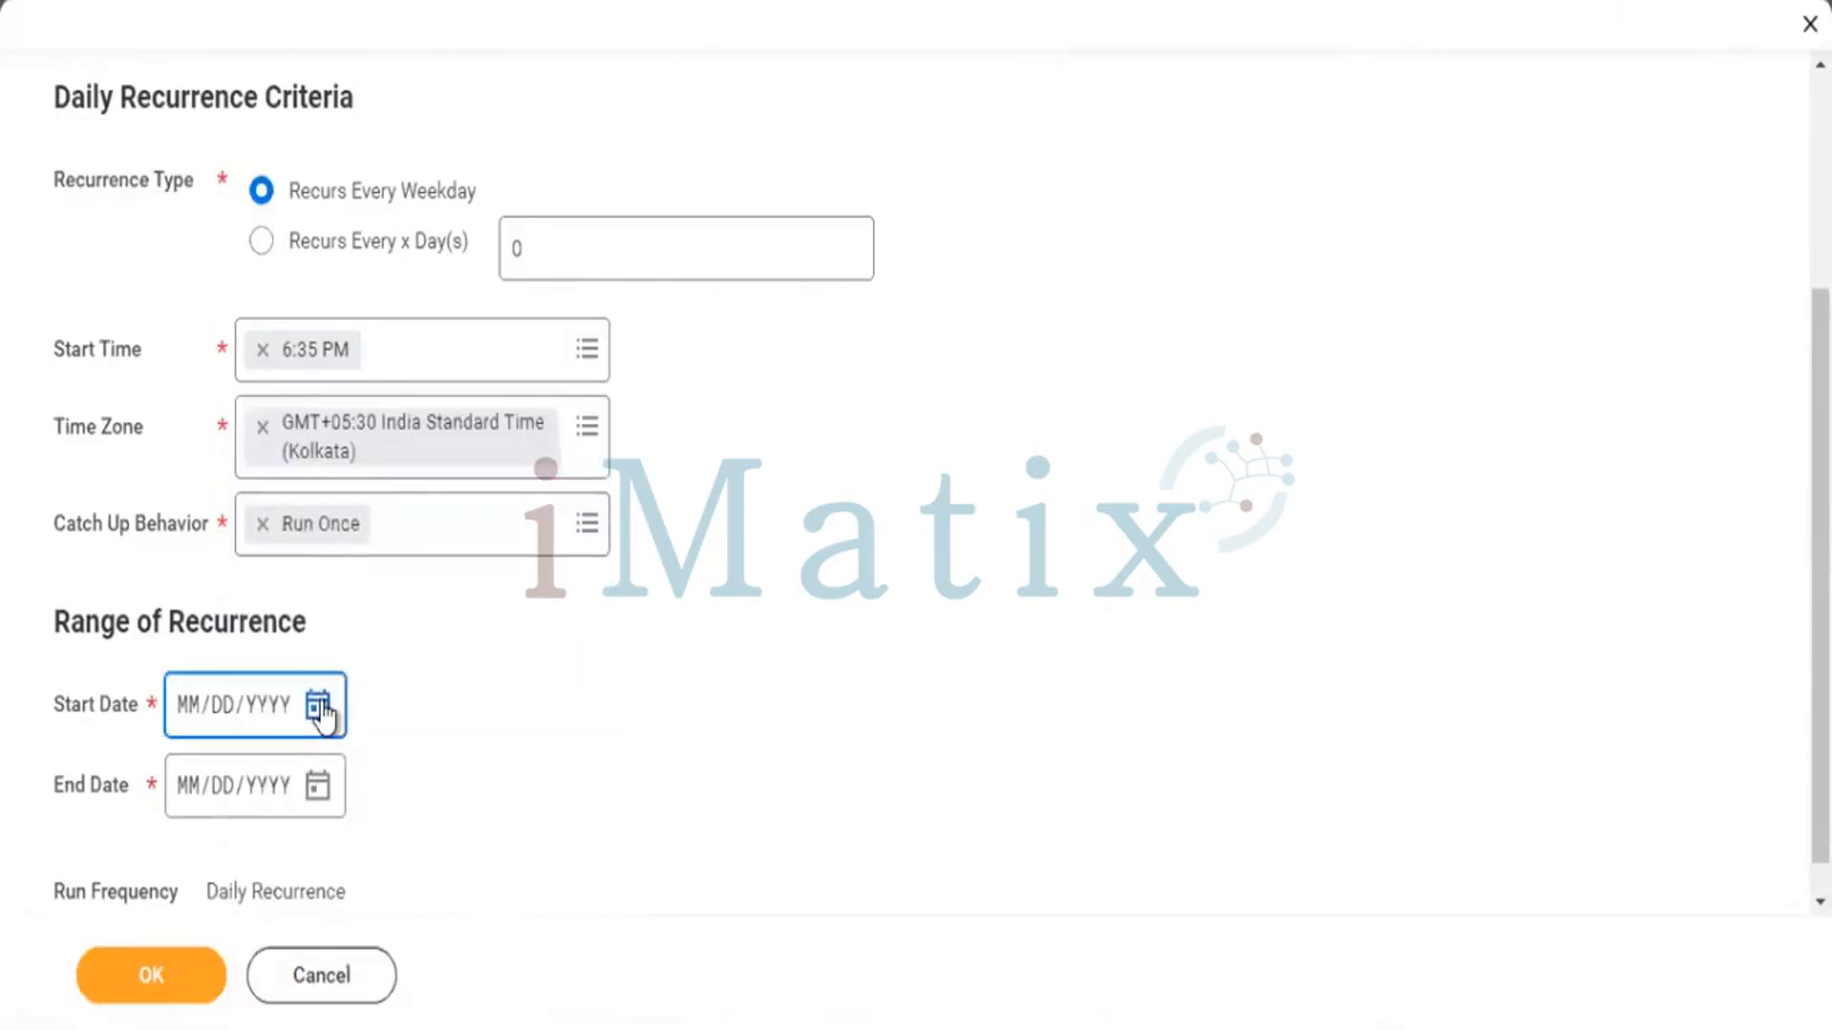
pyautogui.click(320, 708)
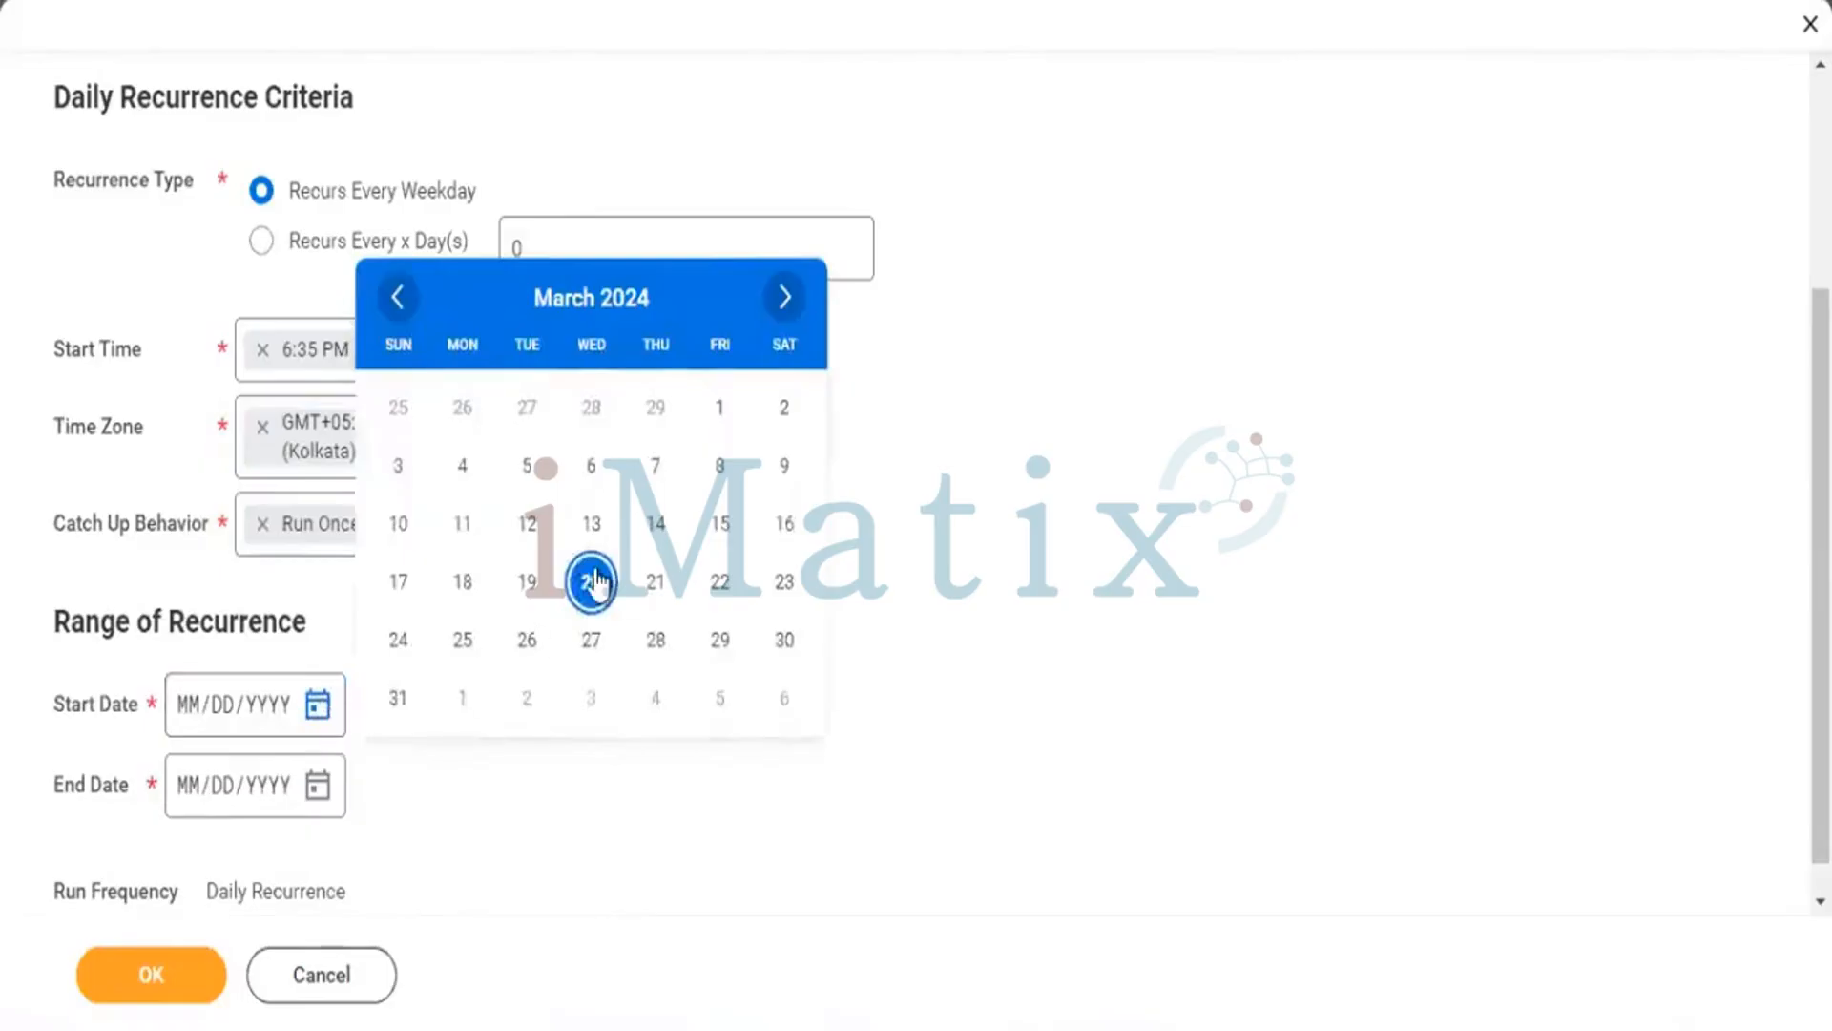
pyautogui.click(592, 581)
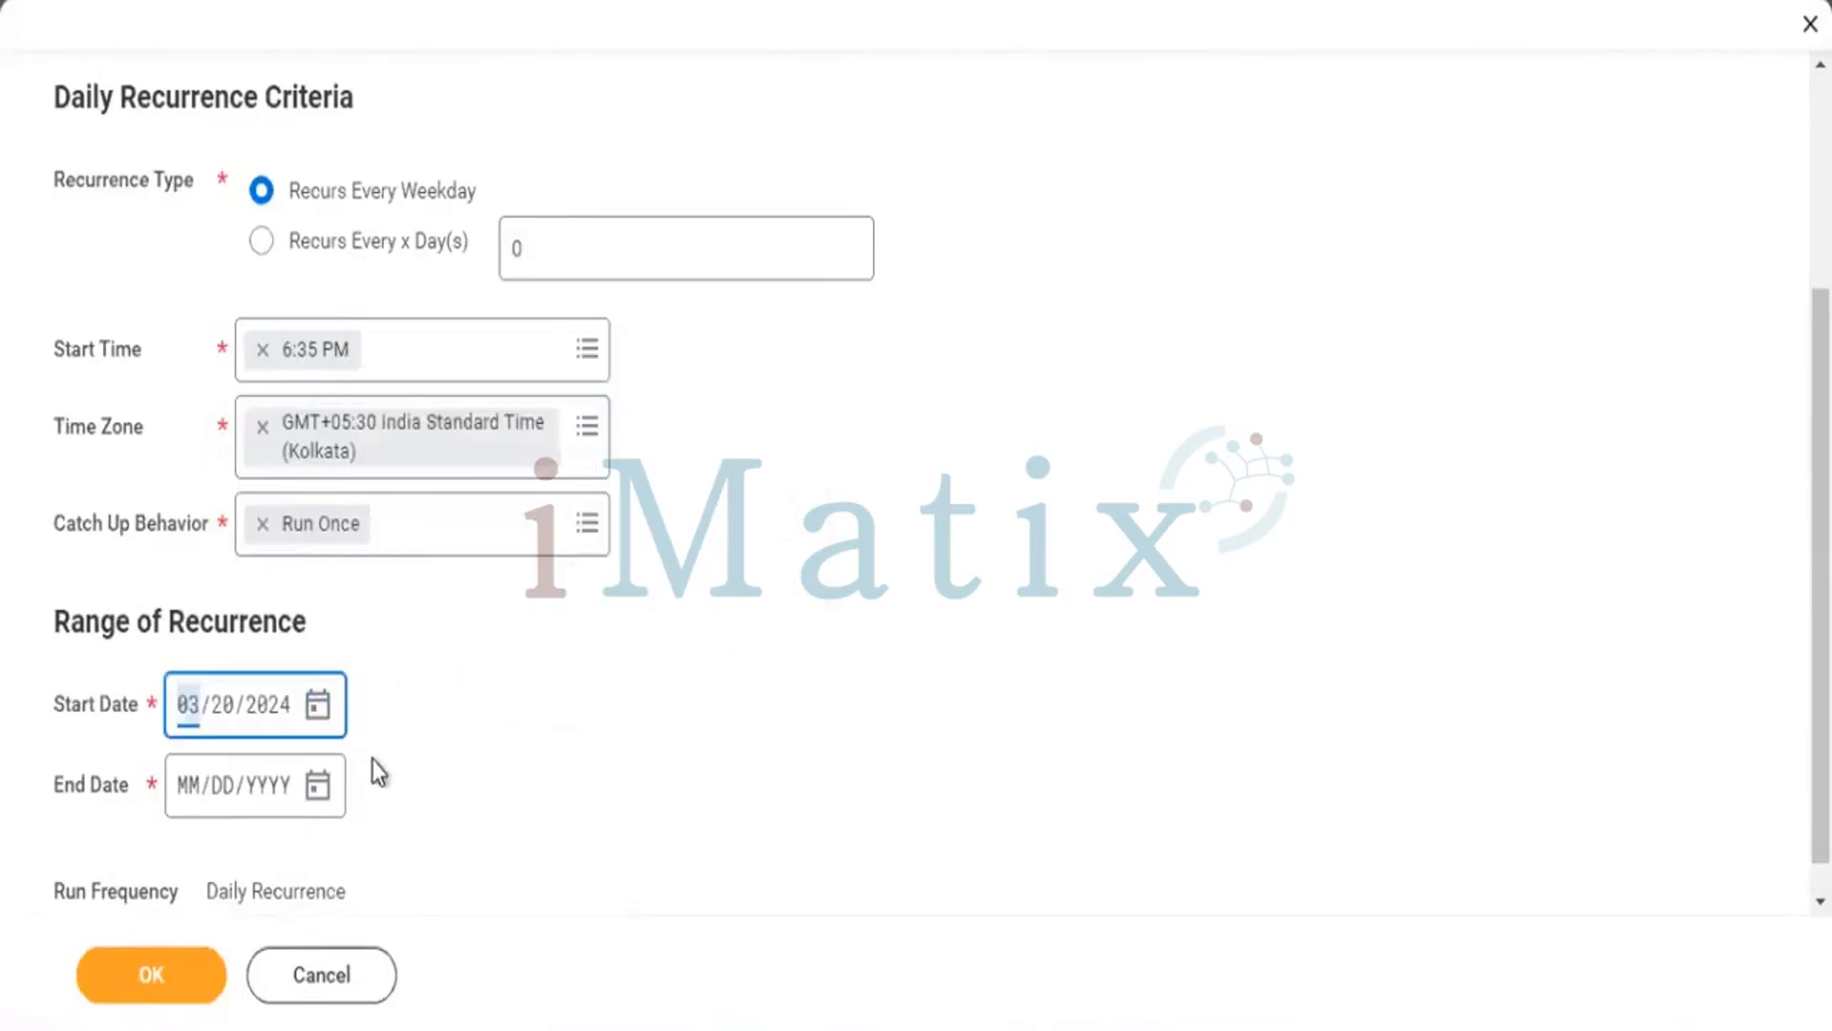
pyautogui.click(317, 785)
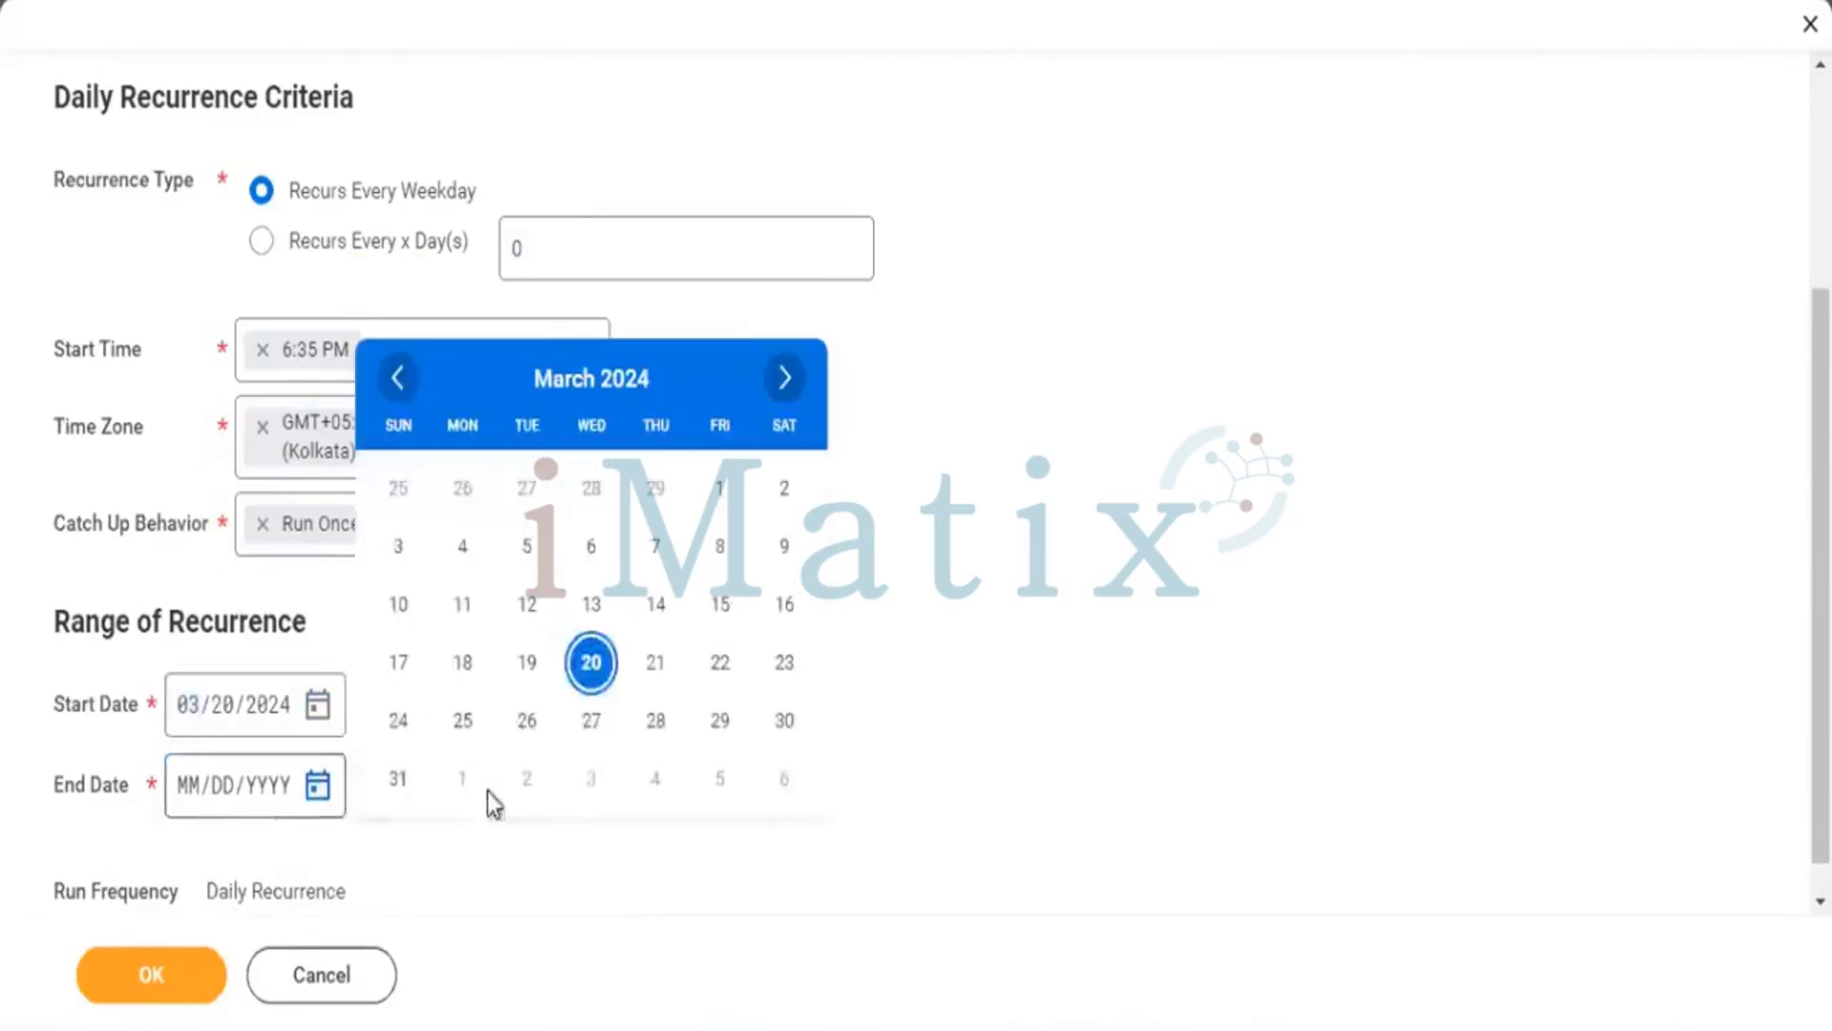
pyautogui.click(397, 778)
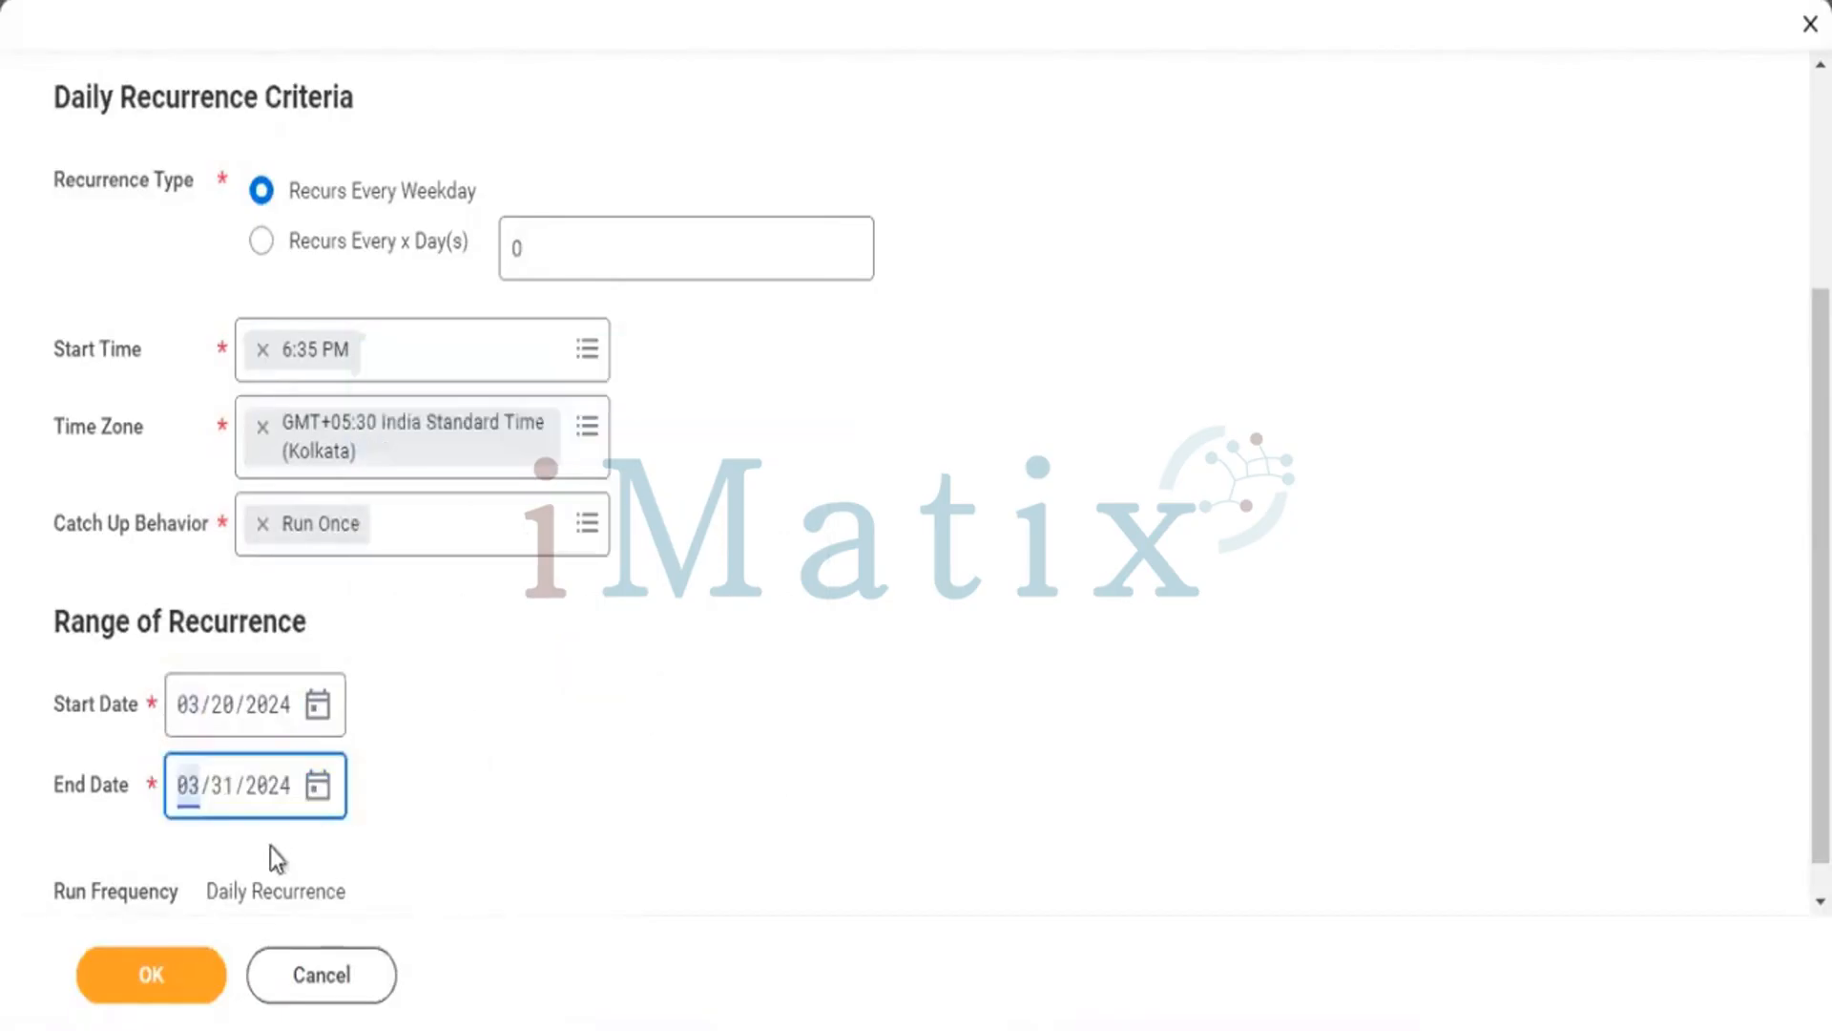
# - Submit the campaign's recurring schedule and run the Campaign Schedule process immediately, confirming the run
pyautogui.click(182, 983)
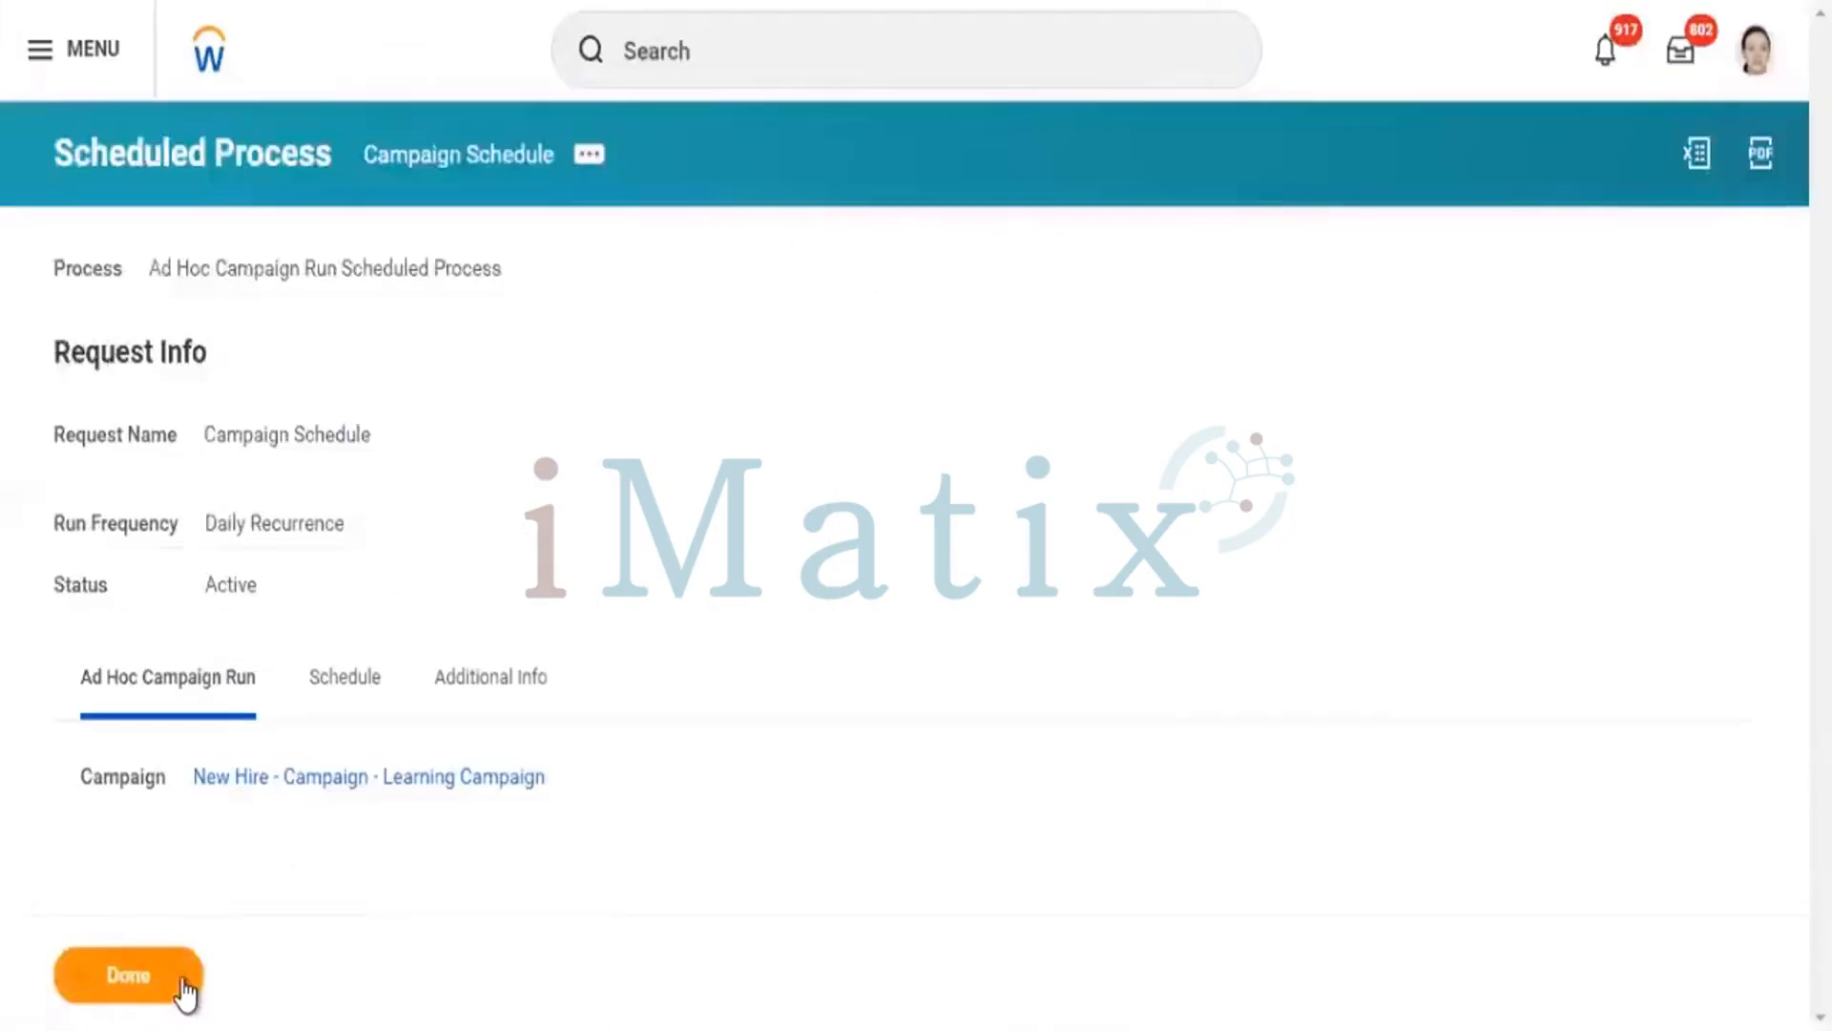
pyautogui.click(593, 164)
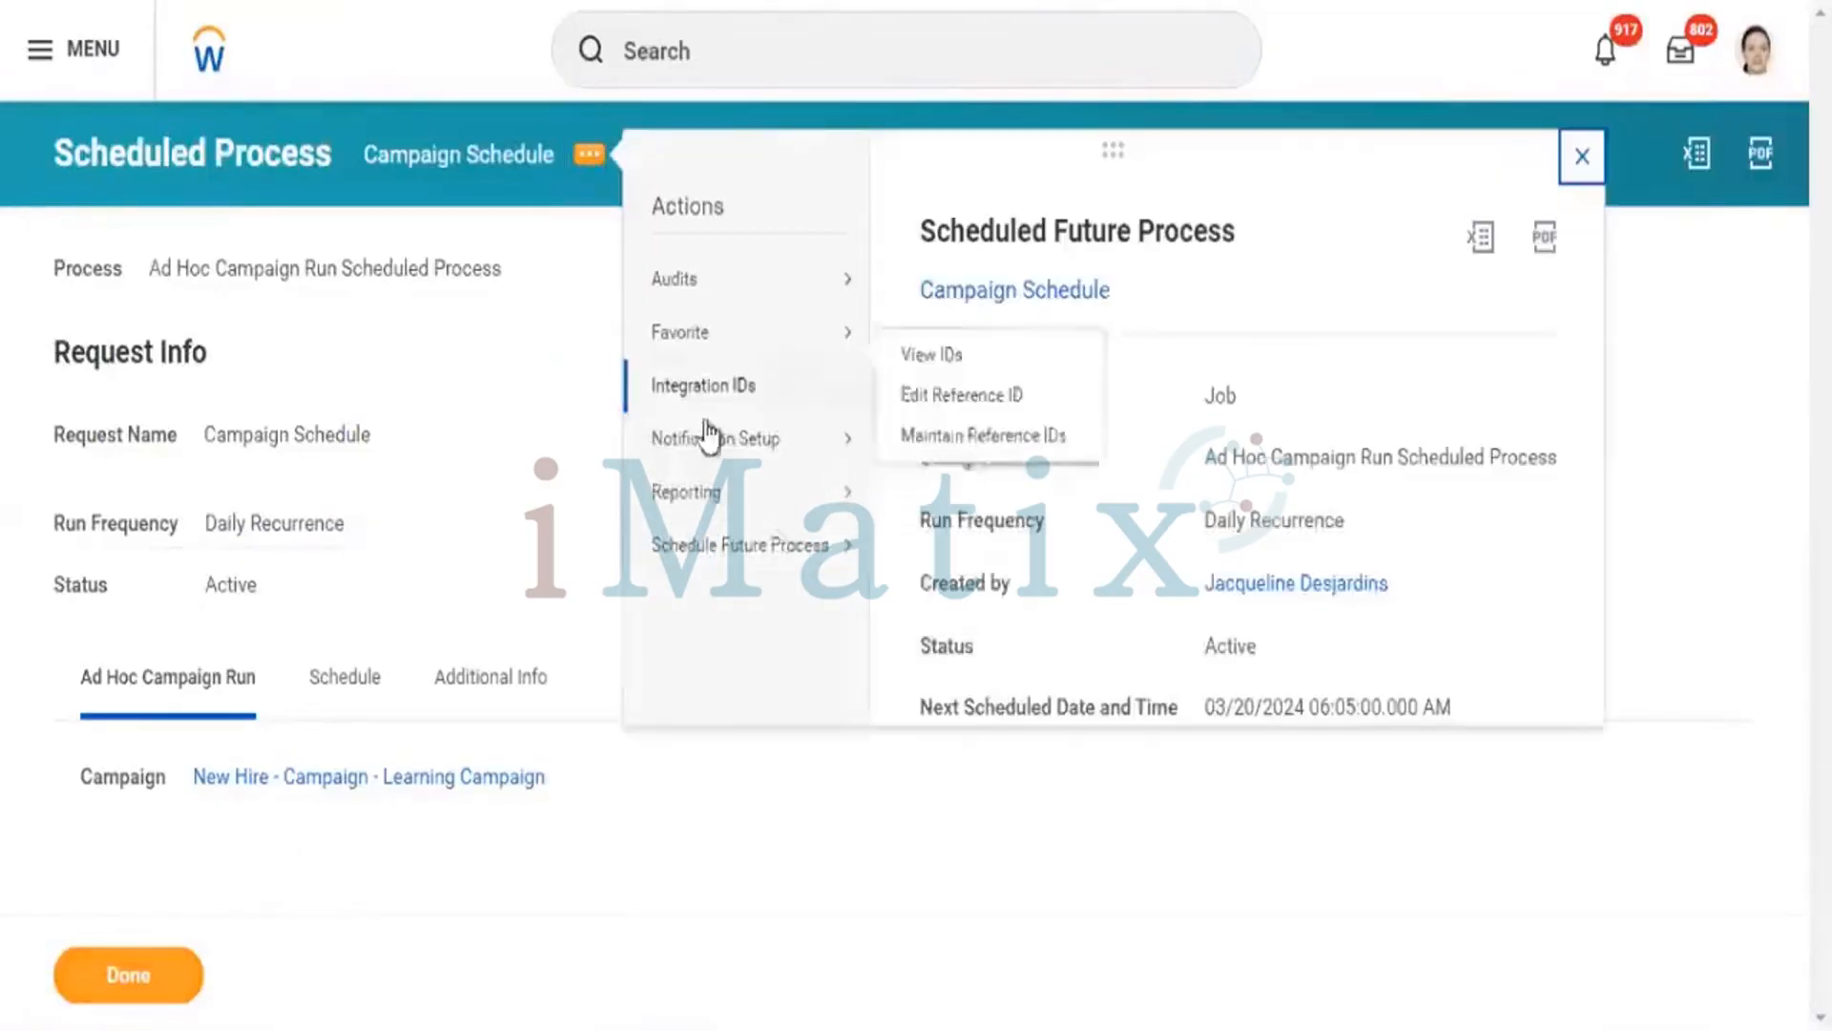
pyautogui.moveTo(668, 438)
pyautogui.moveTo(744, 563)
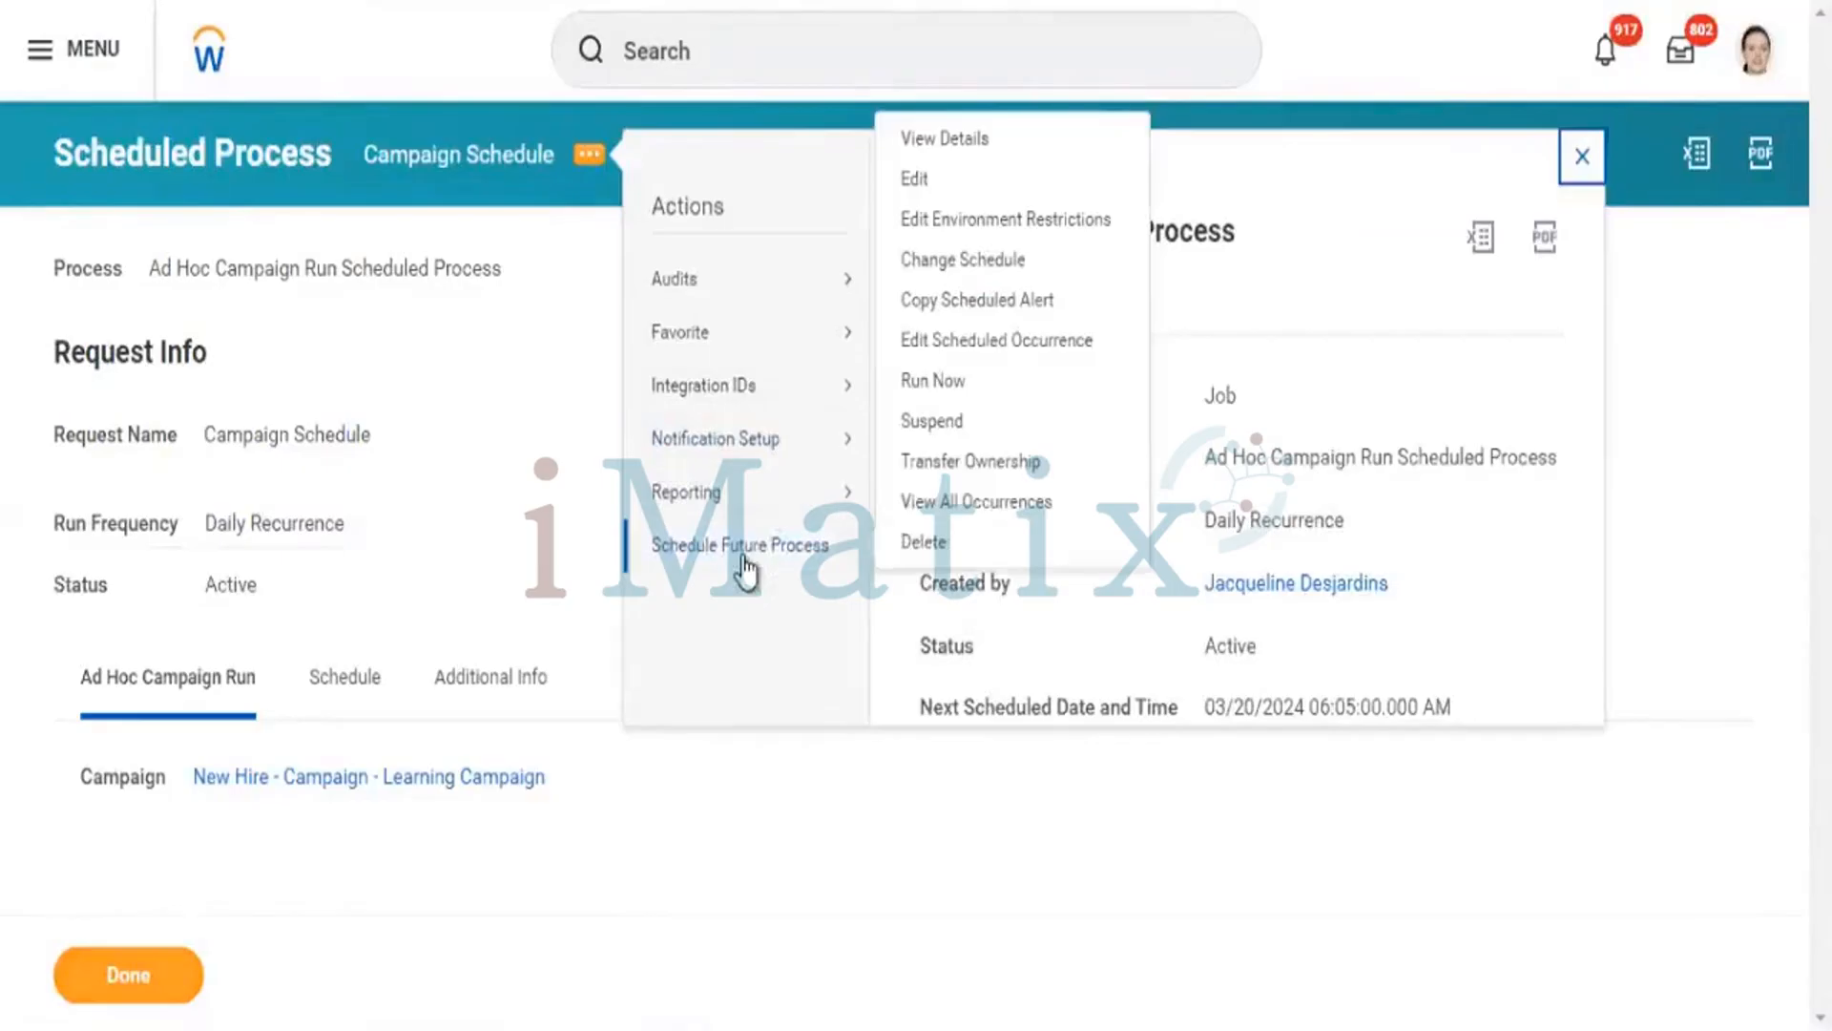
pyautogui.click(929, 382)
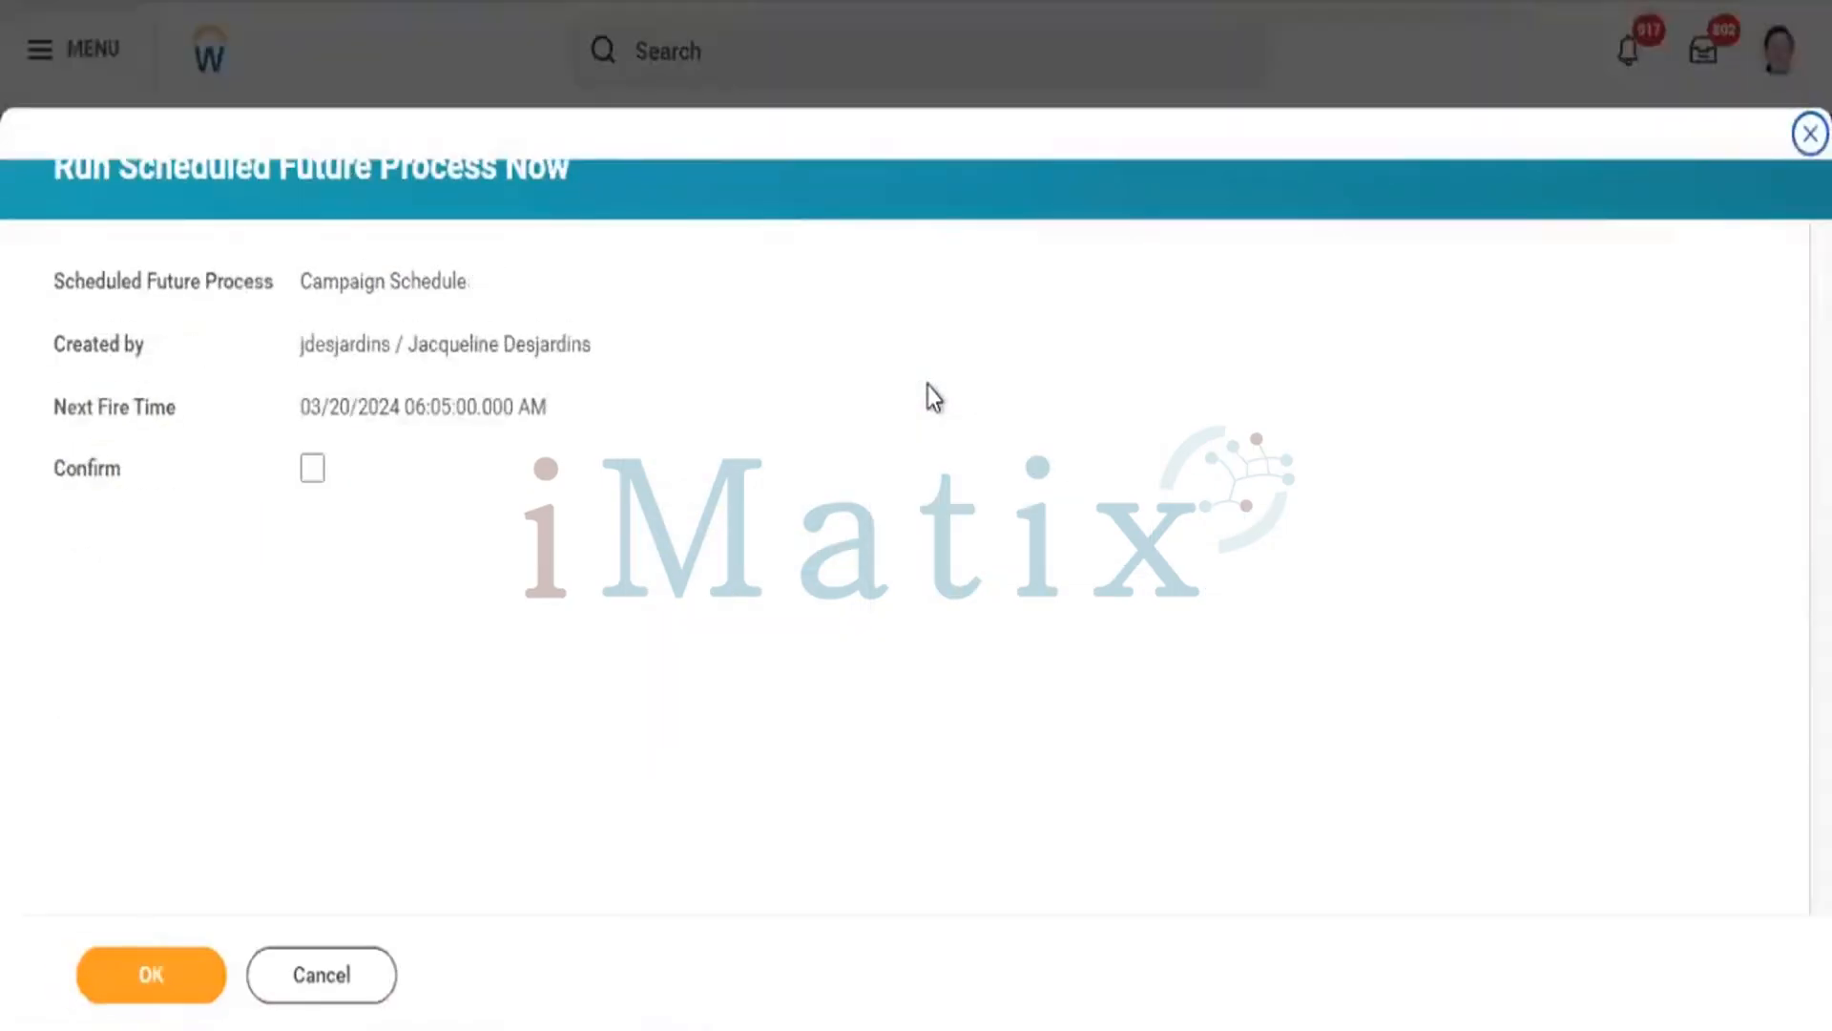
pyautogui.click(313, 469)
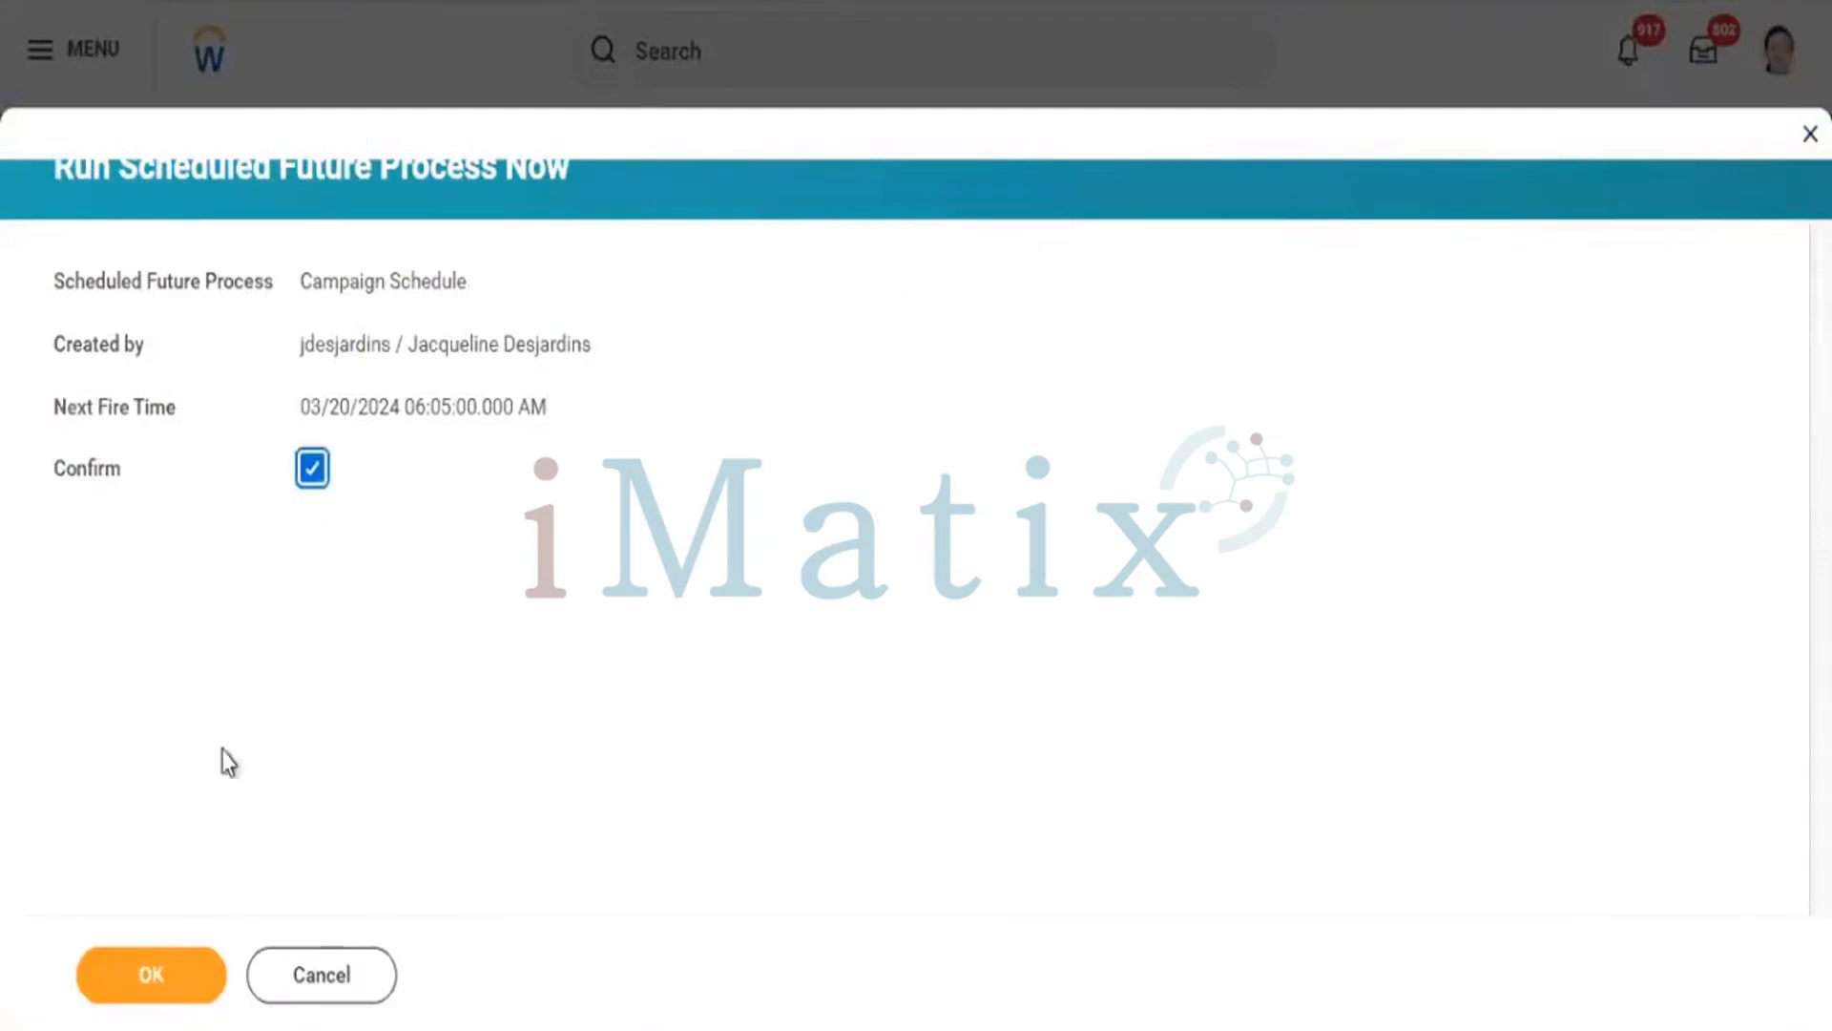
pyautogui.click(150, 976)
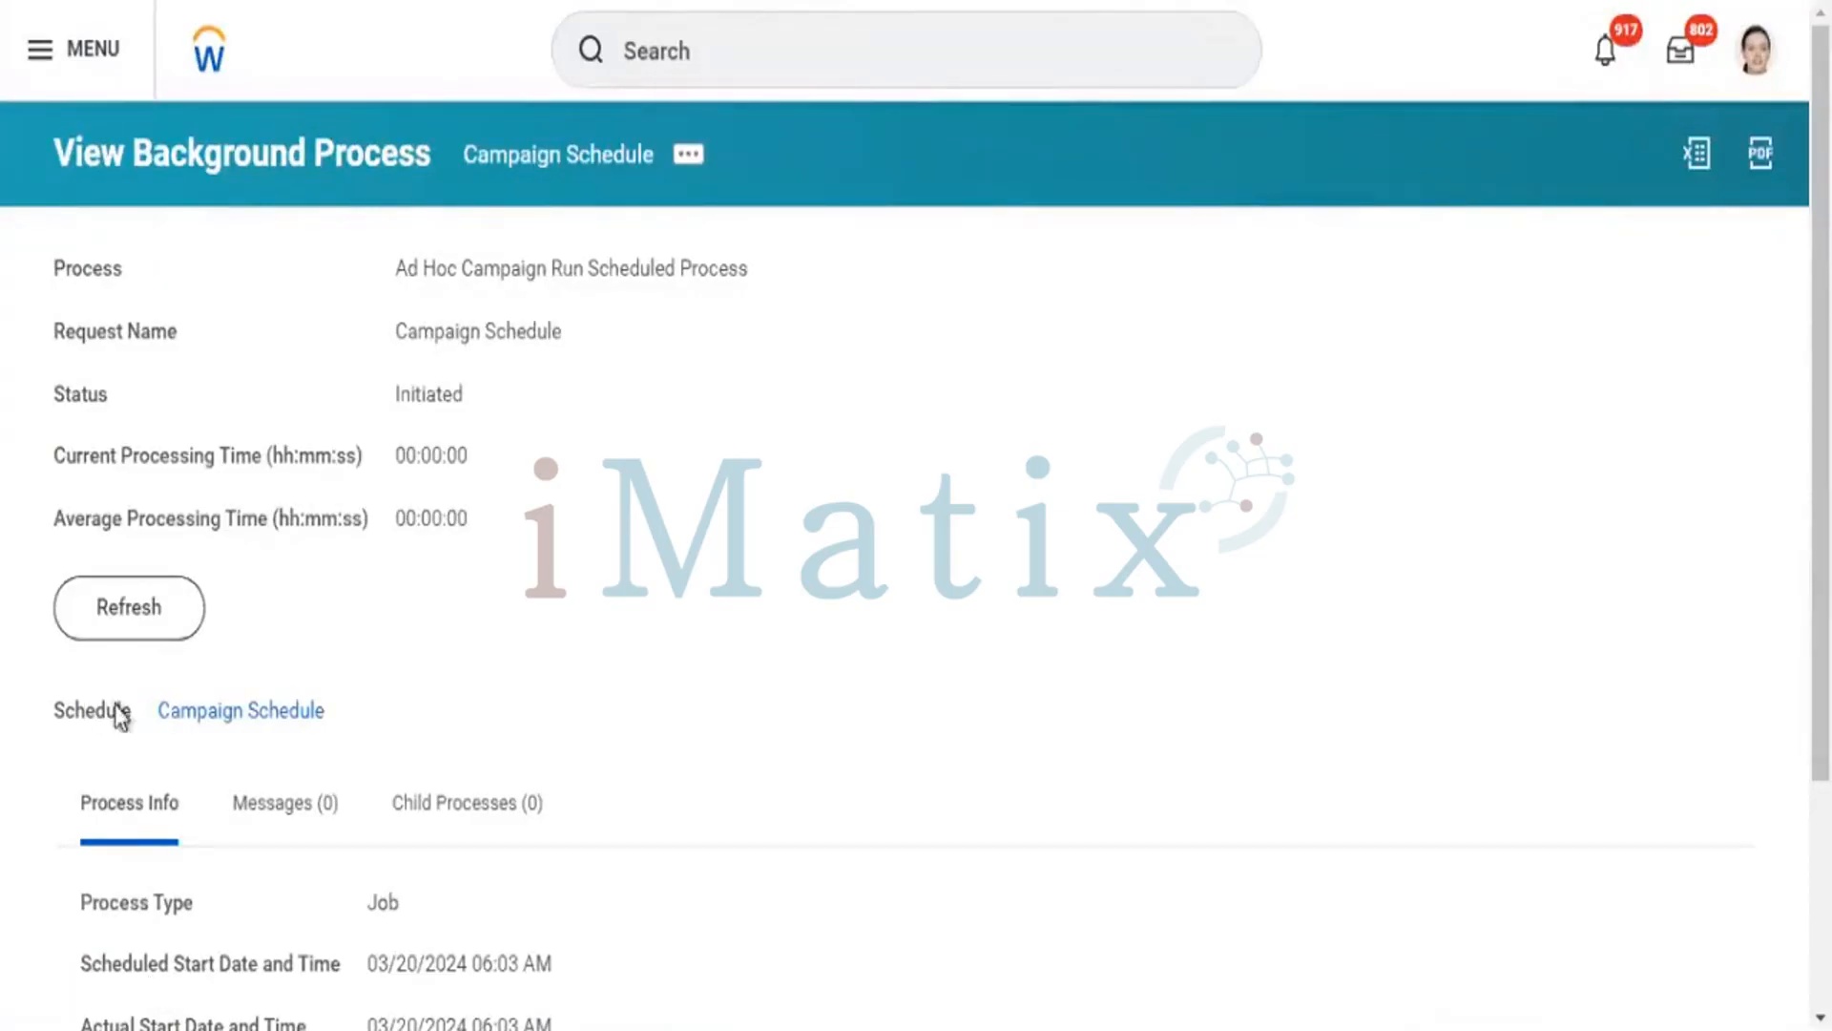
# - Refresh the background process page for Campaign Schedule to check its processing status
pyautogui.click(141, 630)
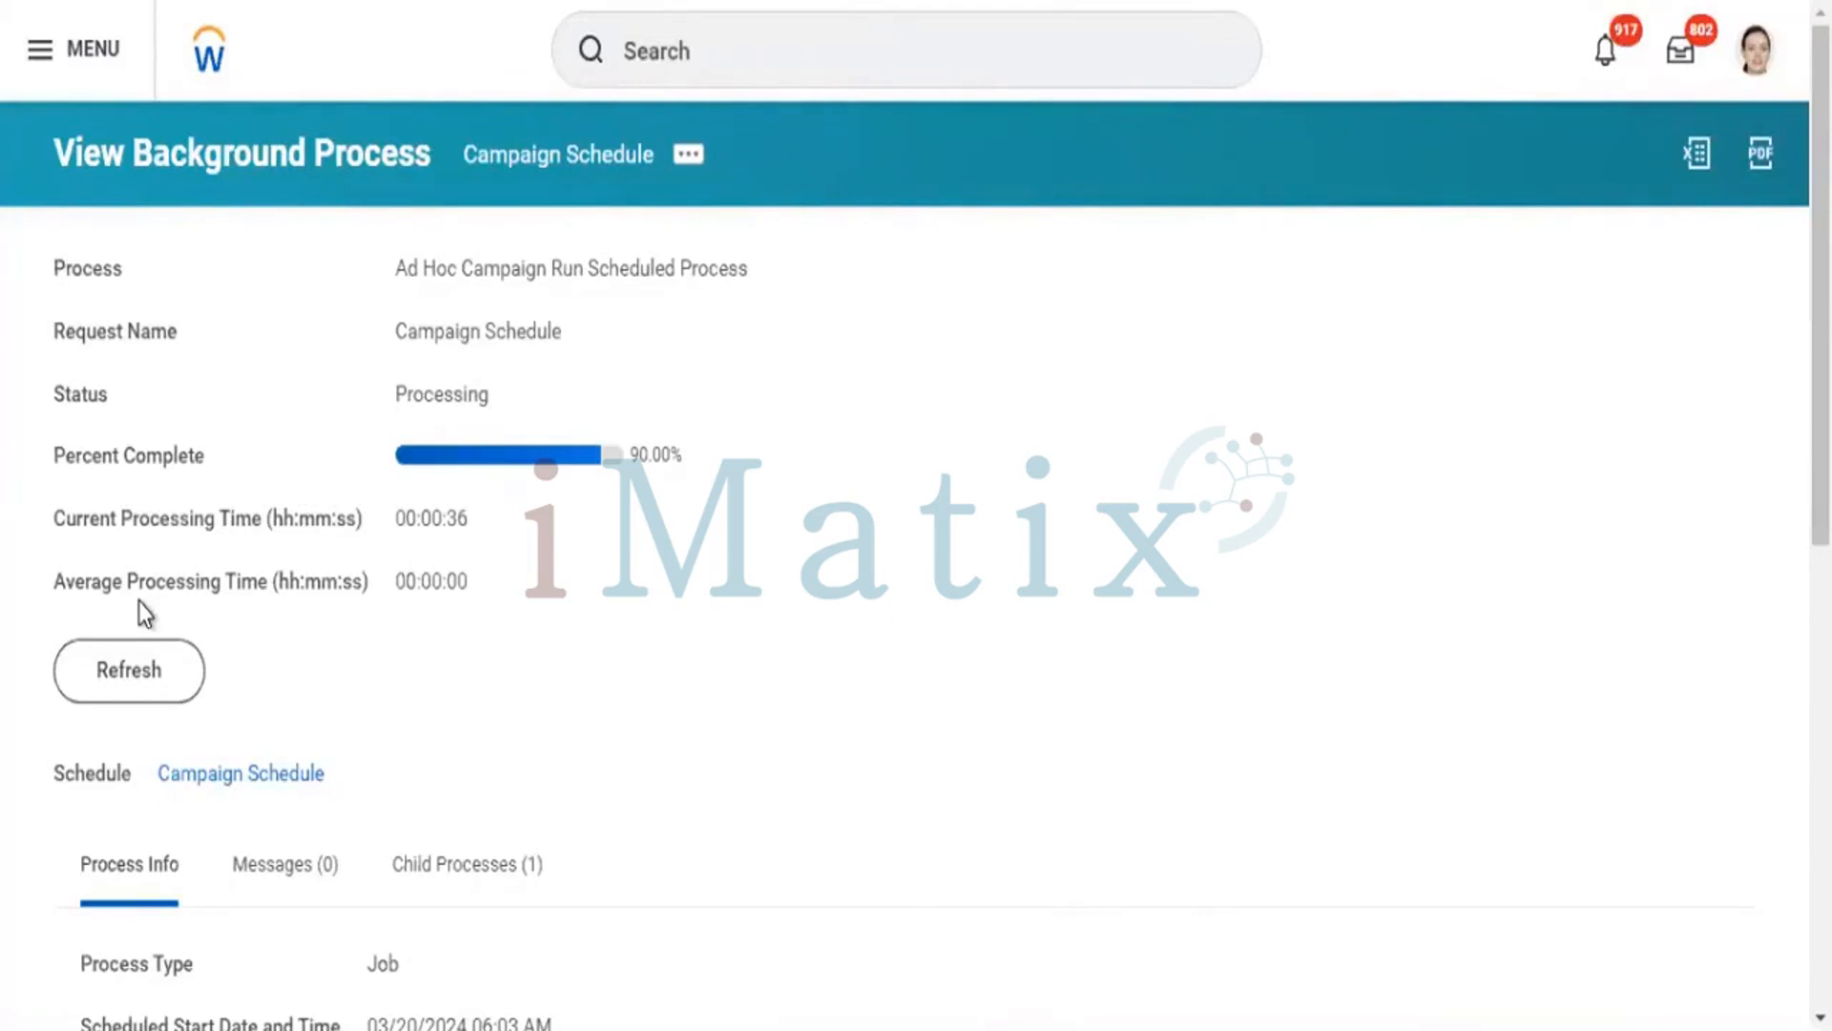
pyautogui.click(134, 672)
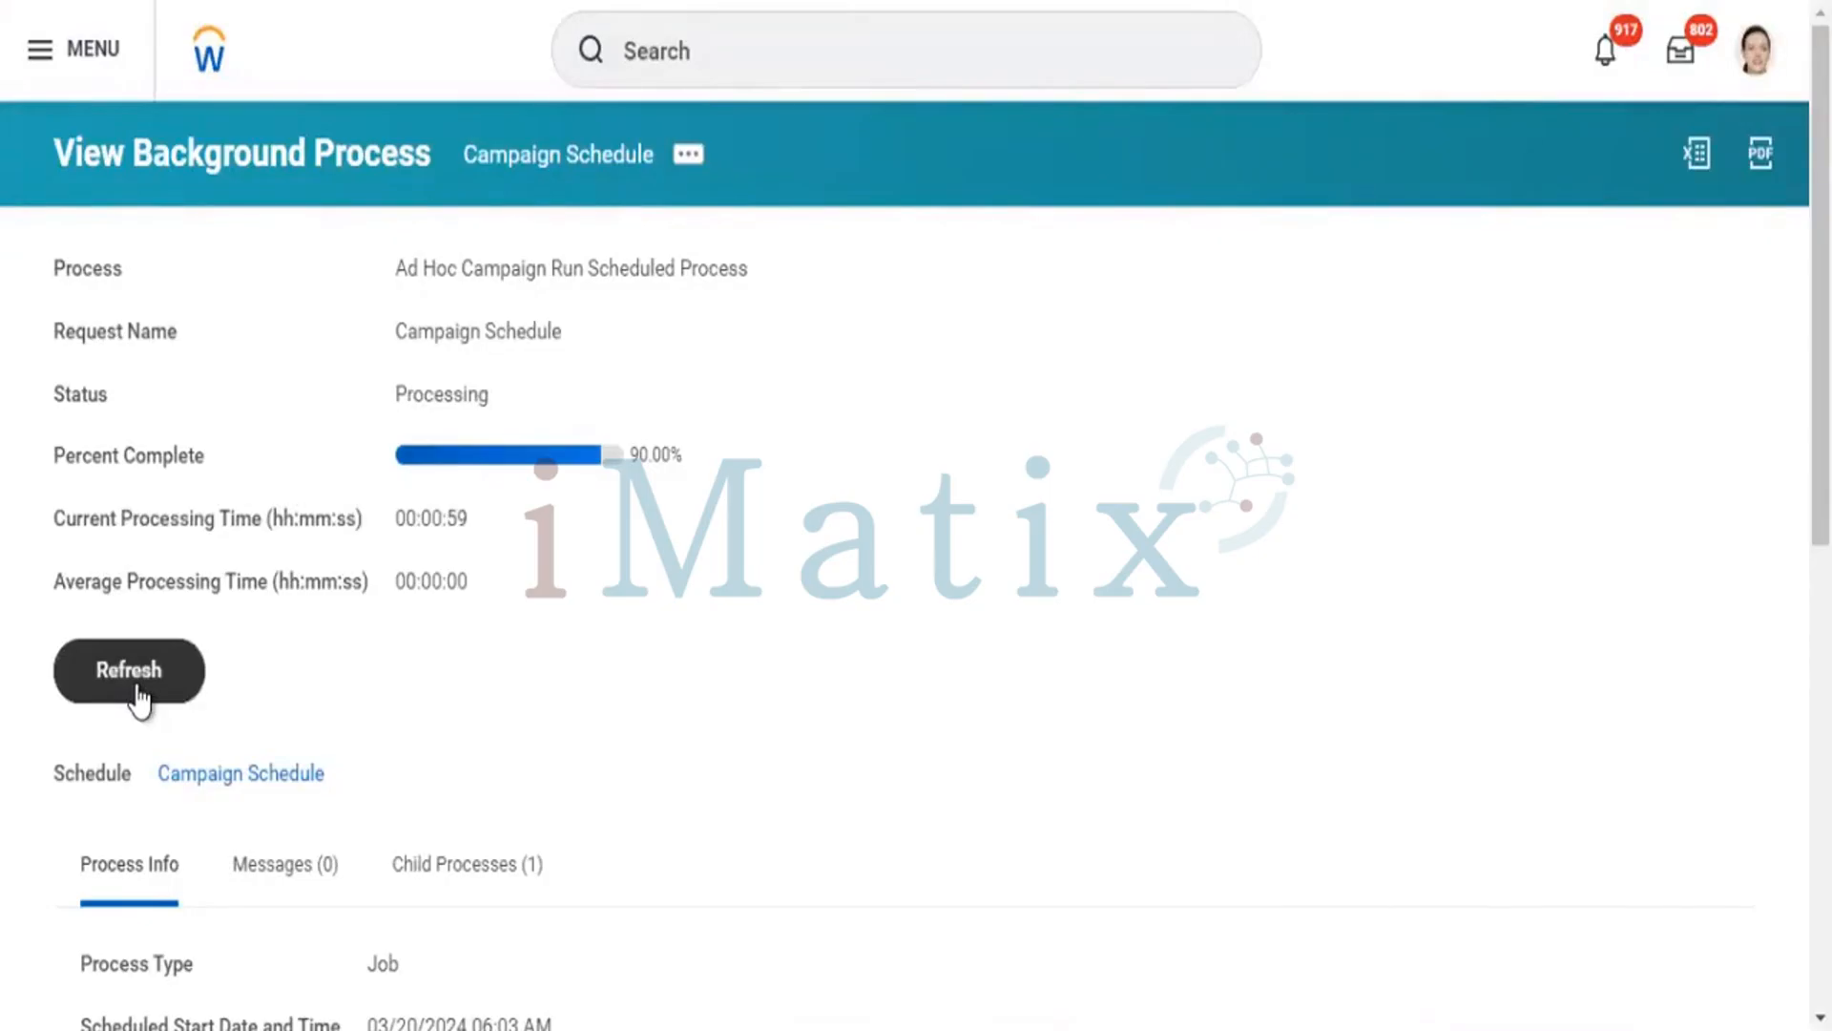
pyautogui.click(140, 700)
pyautogui.click(139, 687)
pyautogui.click(137, 685)
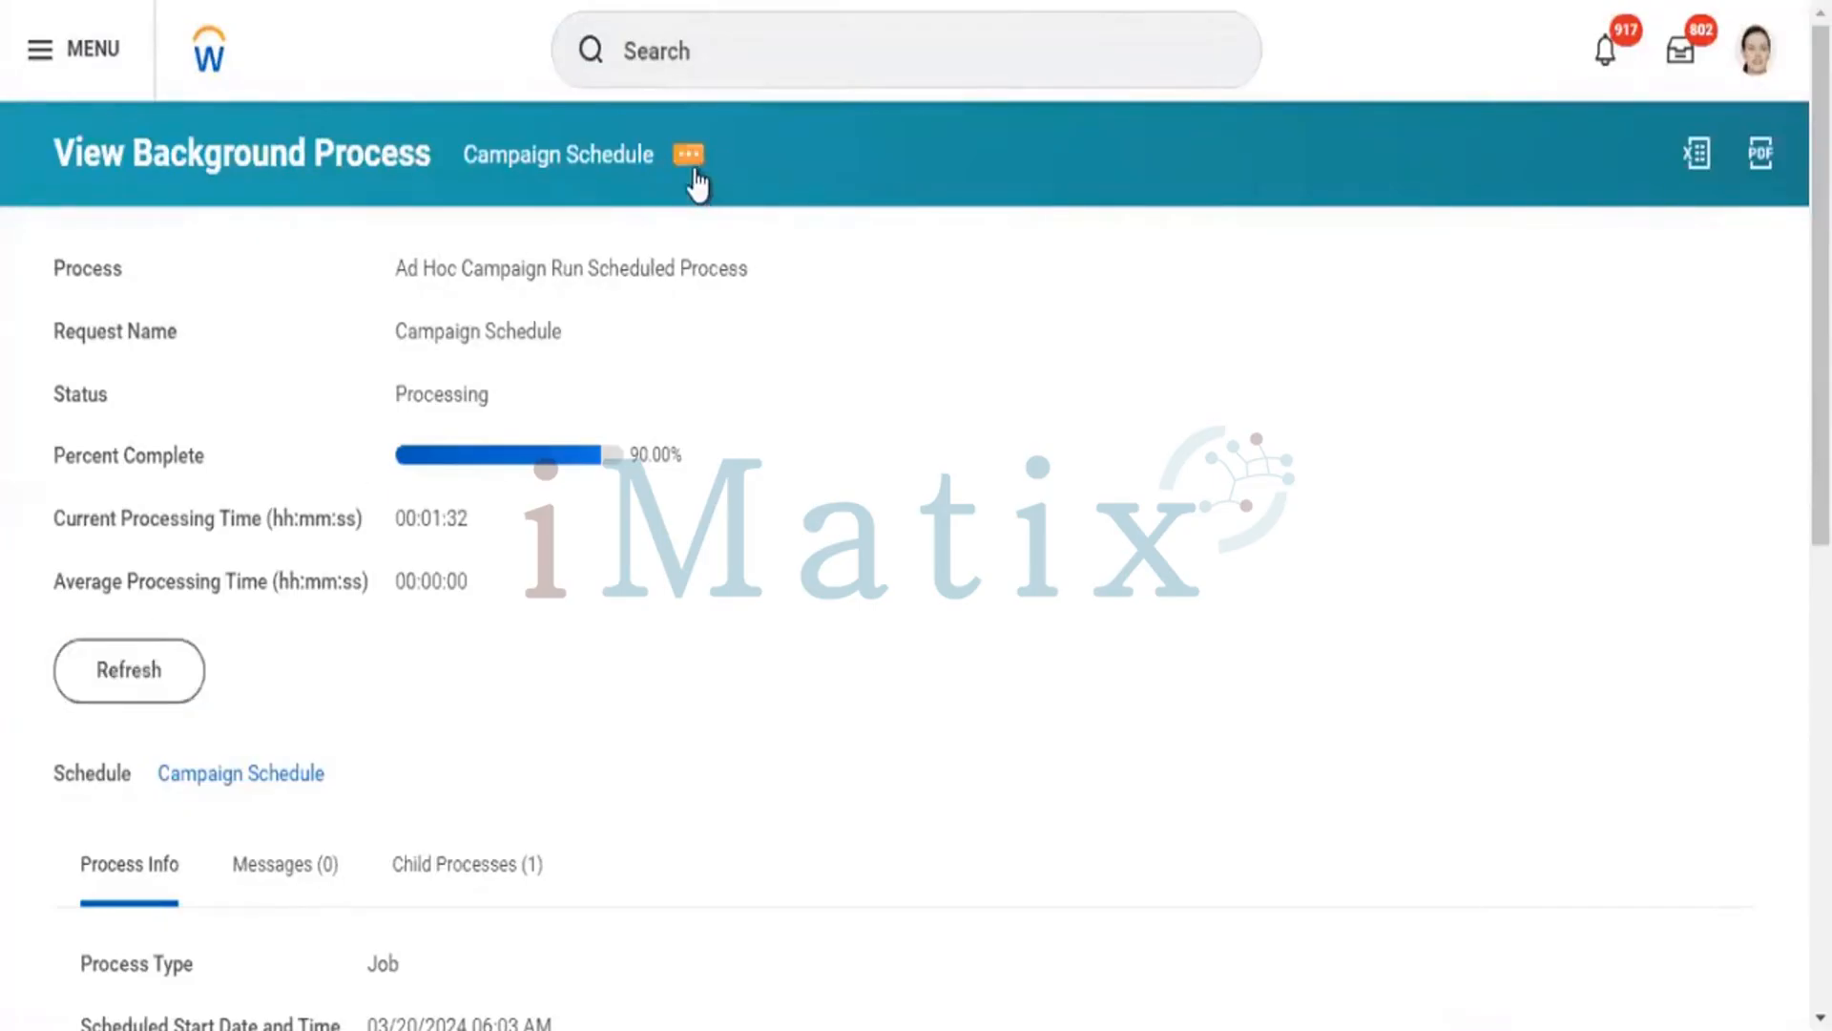
pyautogui.click(691, 159)
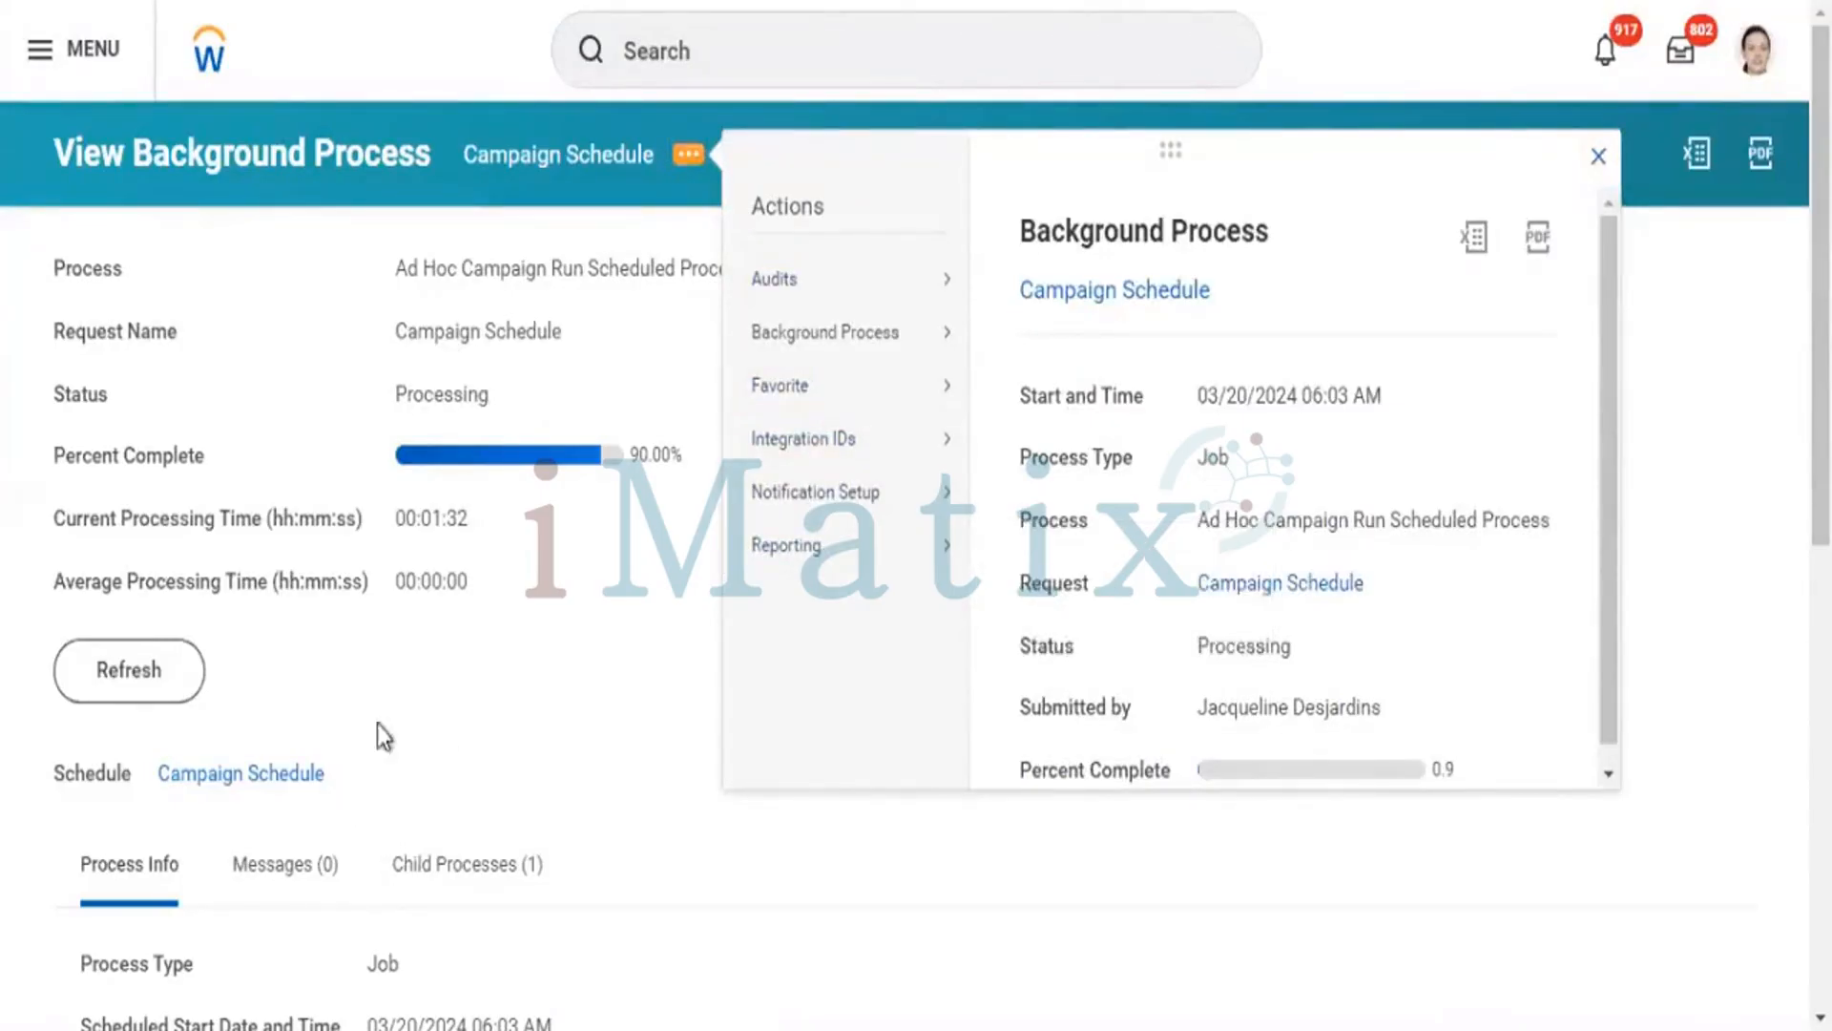
pyautogui.click(351, 777)
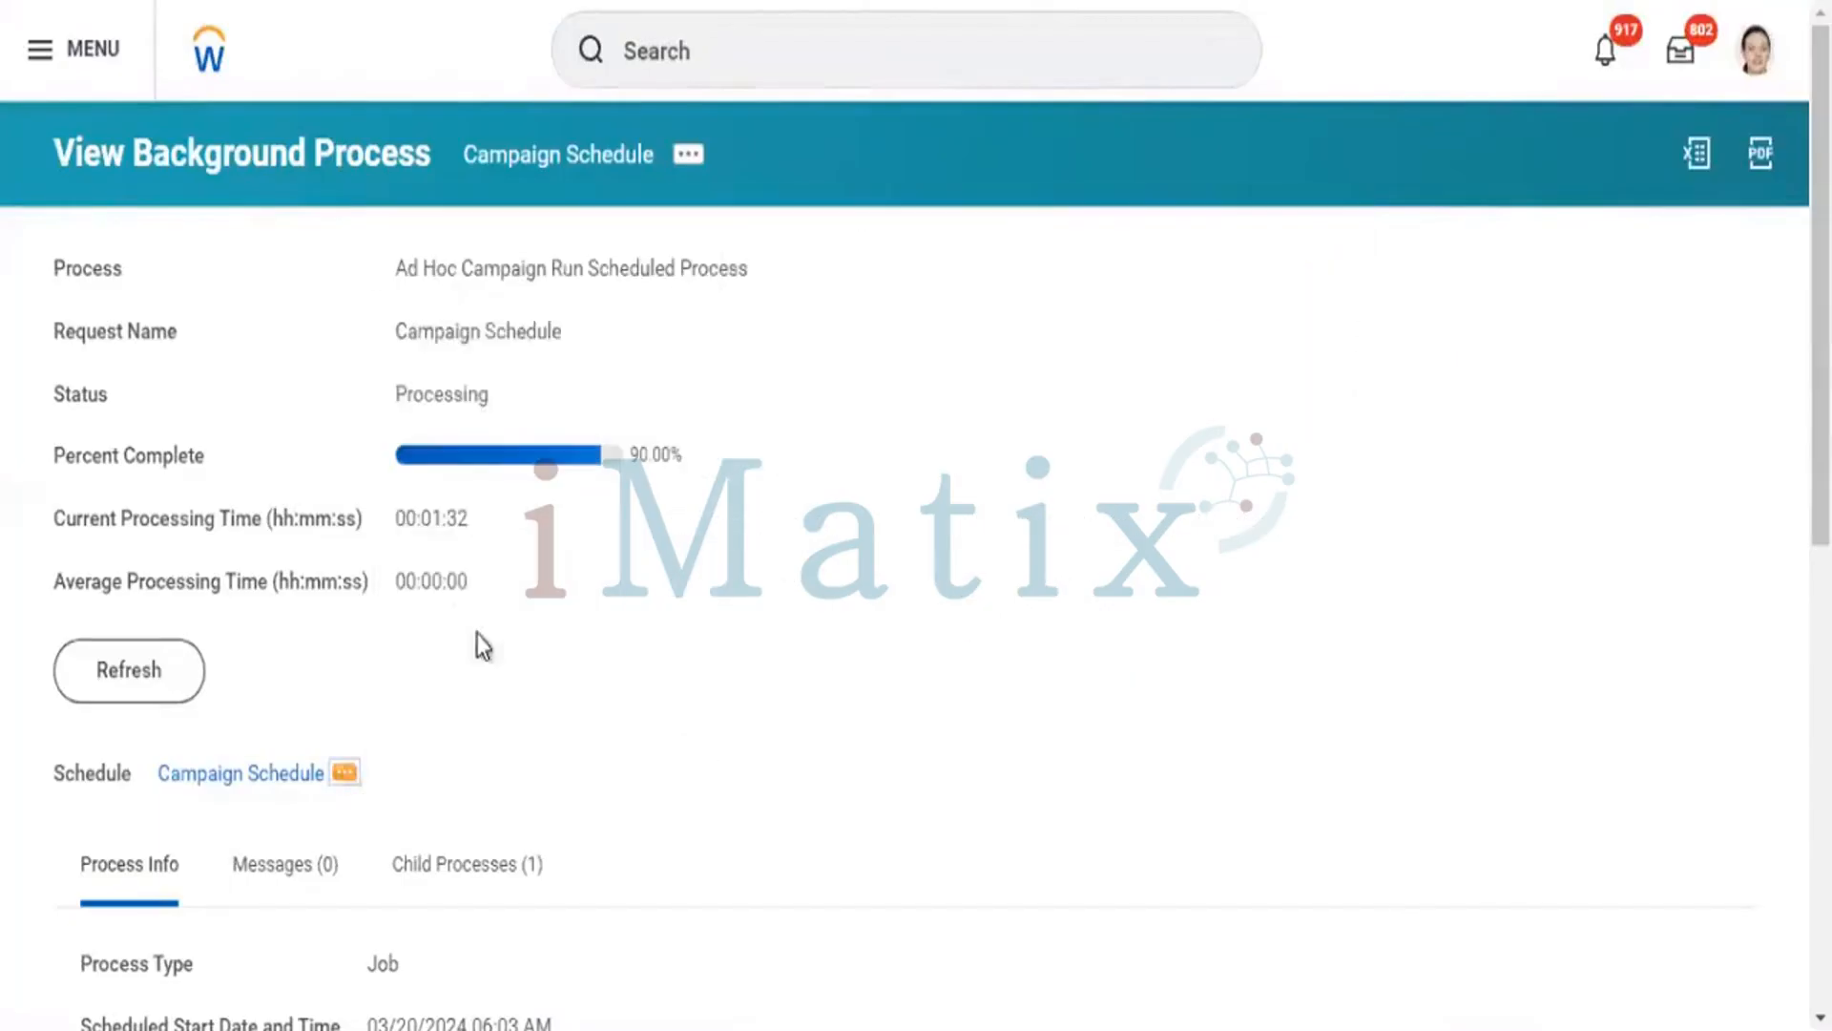
pyautogui.click(346, 776)
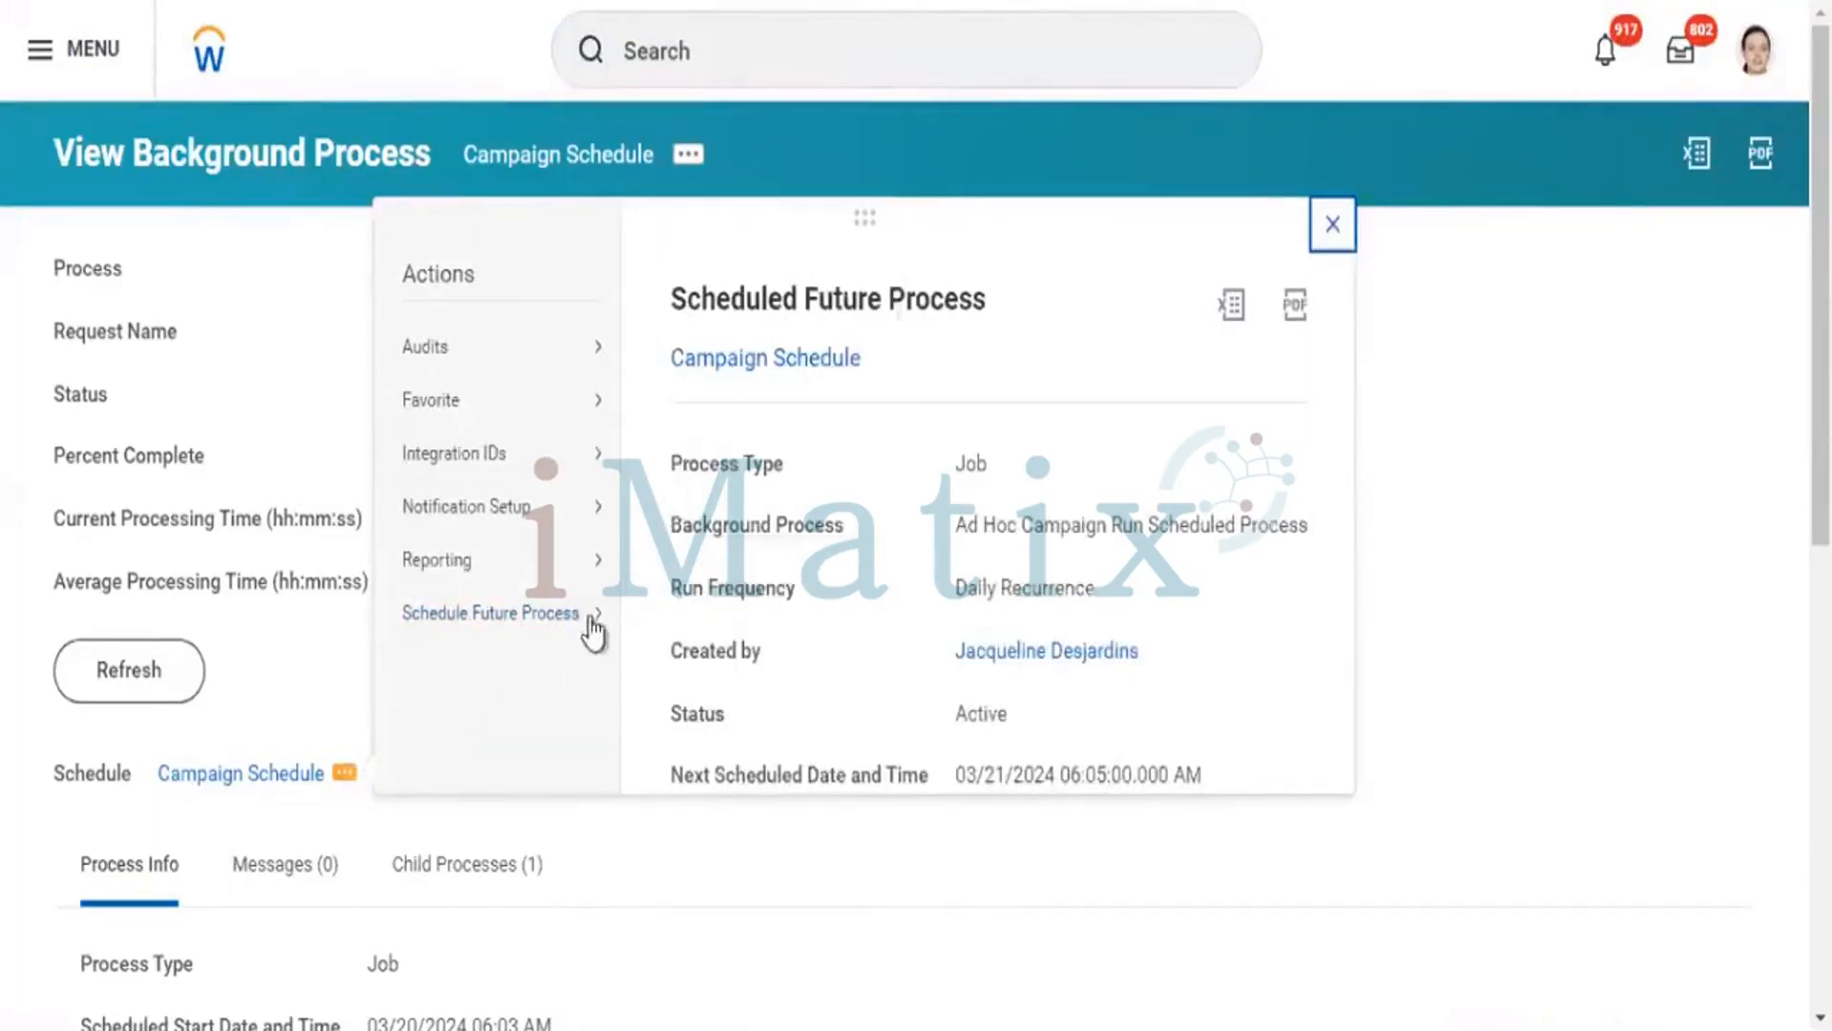
pyautogui.moveTo(585, 619)
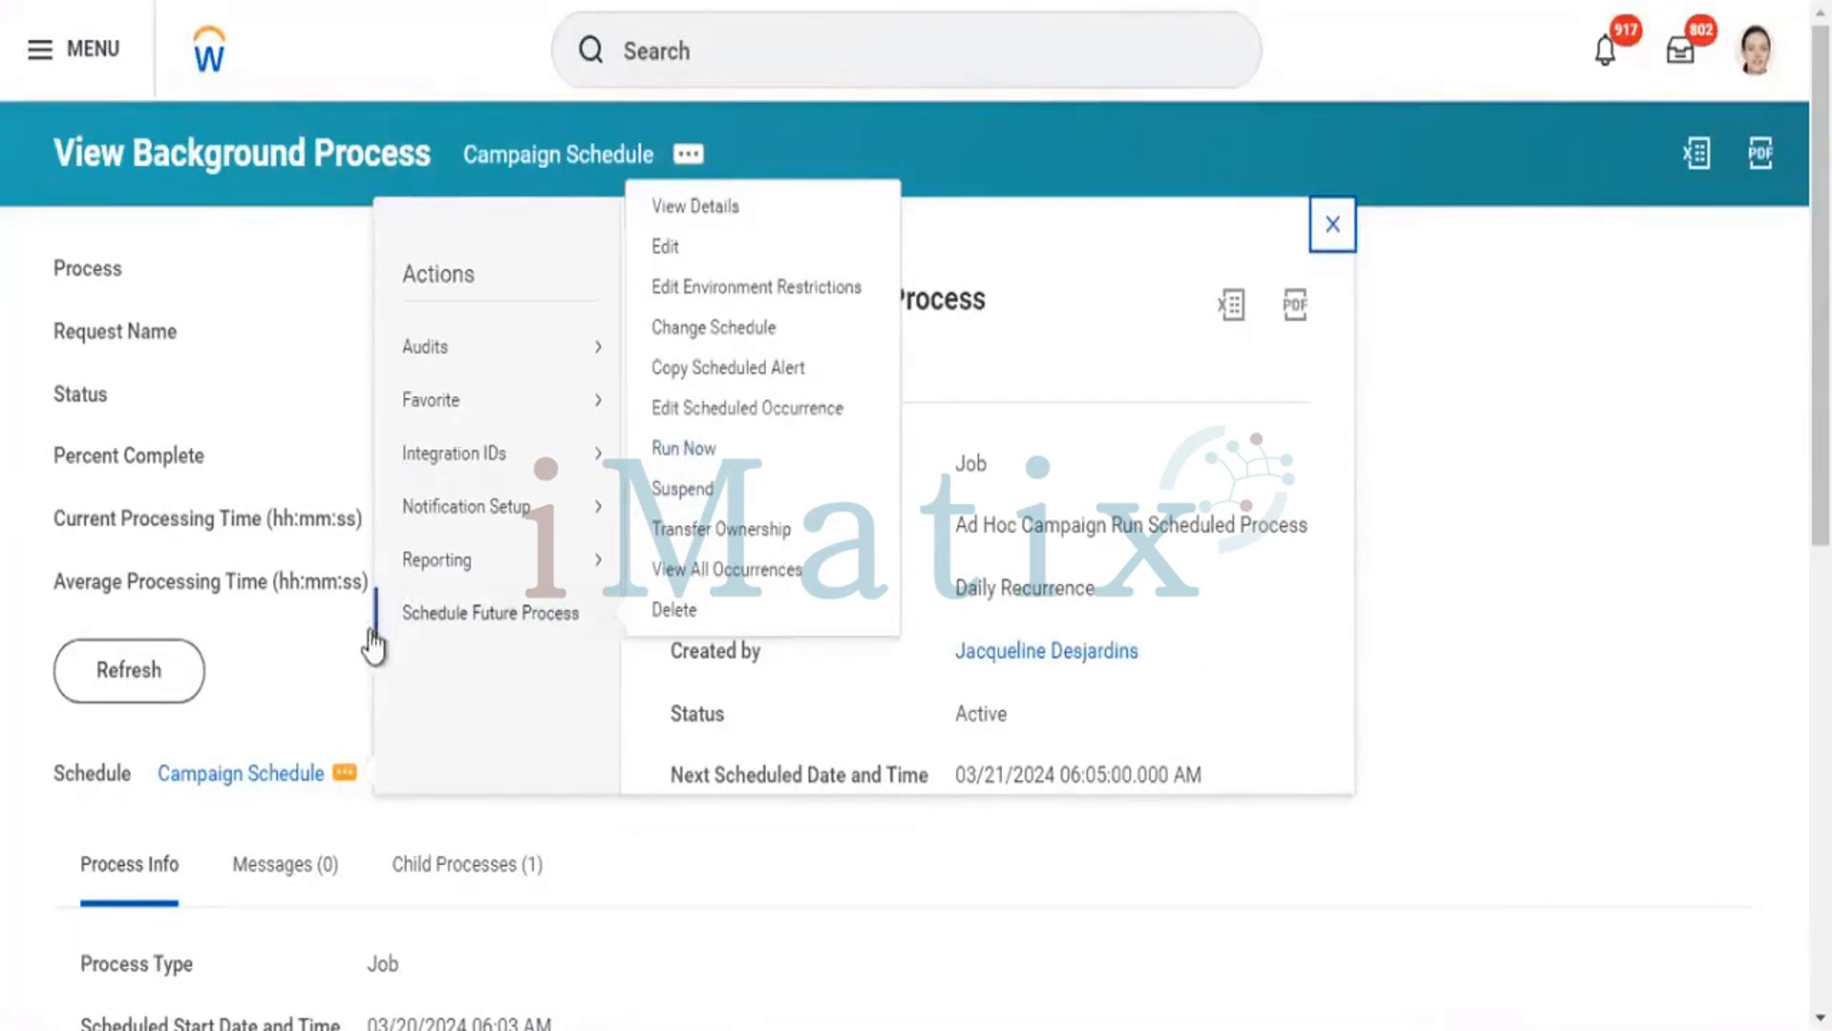
# - Check the progress of the campaign run again by refreshing the background process repeatedly
pyautogui.click(131, 679)
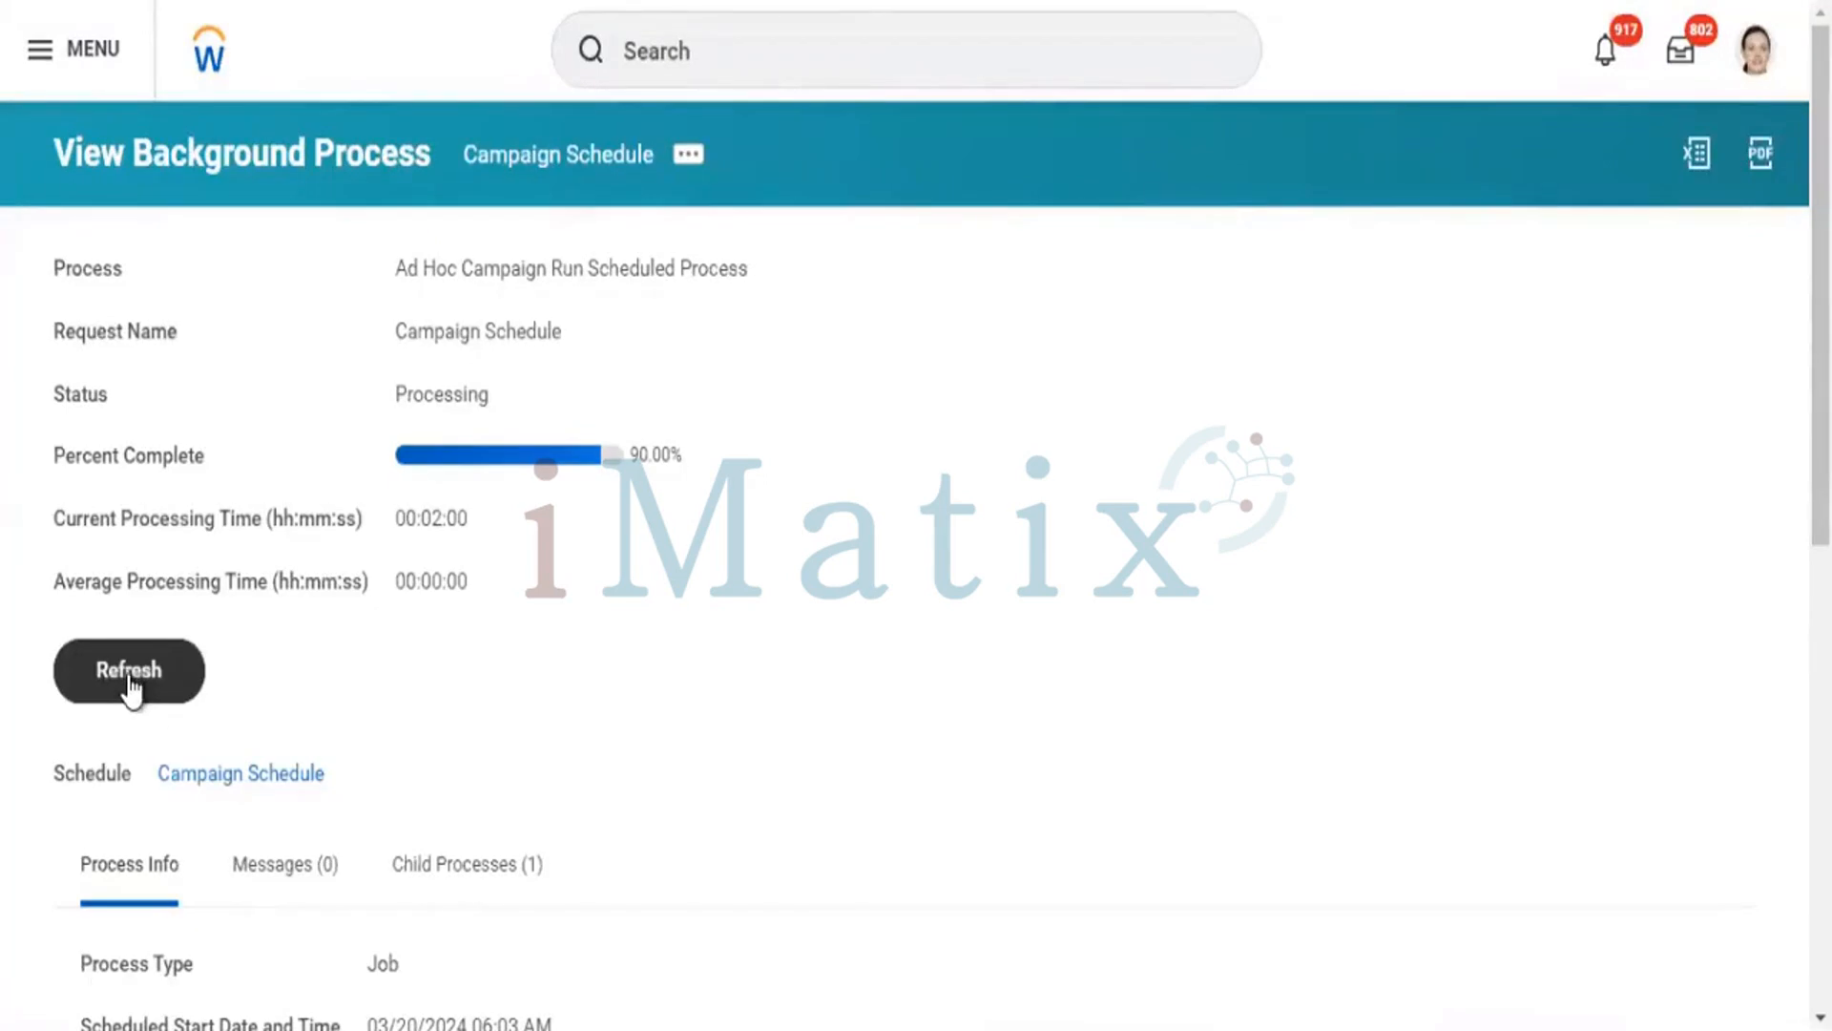
pyautogui.click(130, 677)
pyautogui.click(130, 685)
pyautogui.click(159, 668)
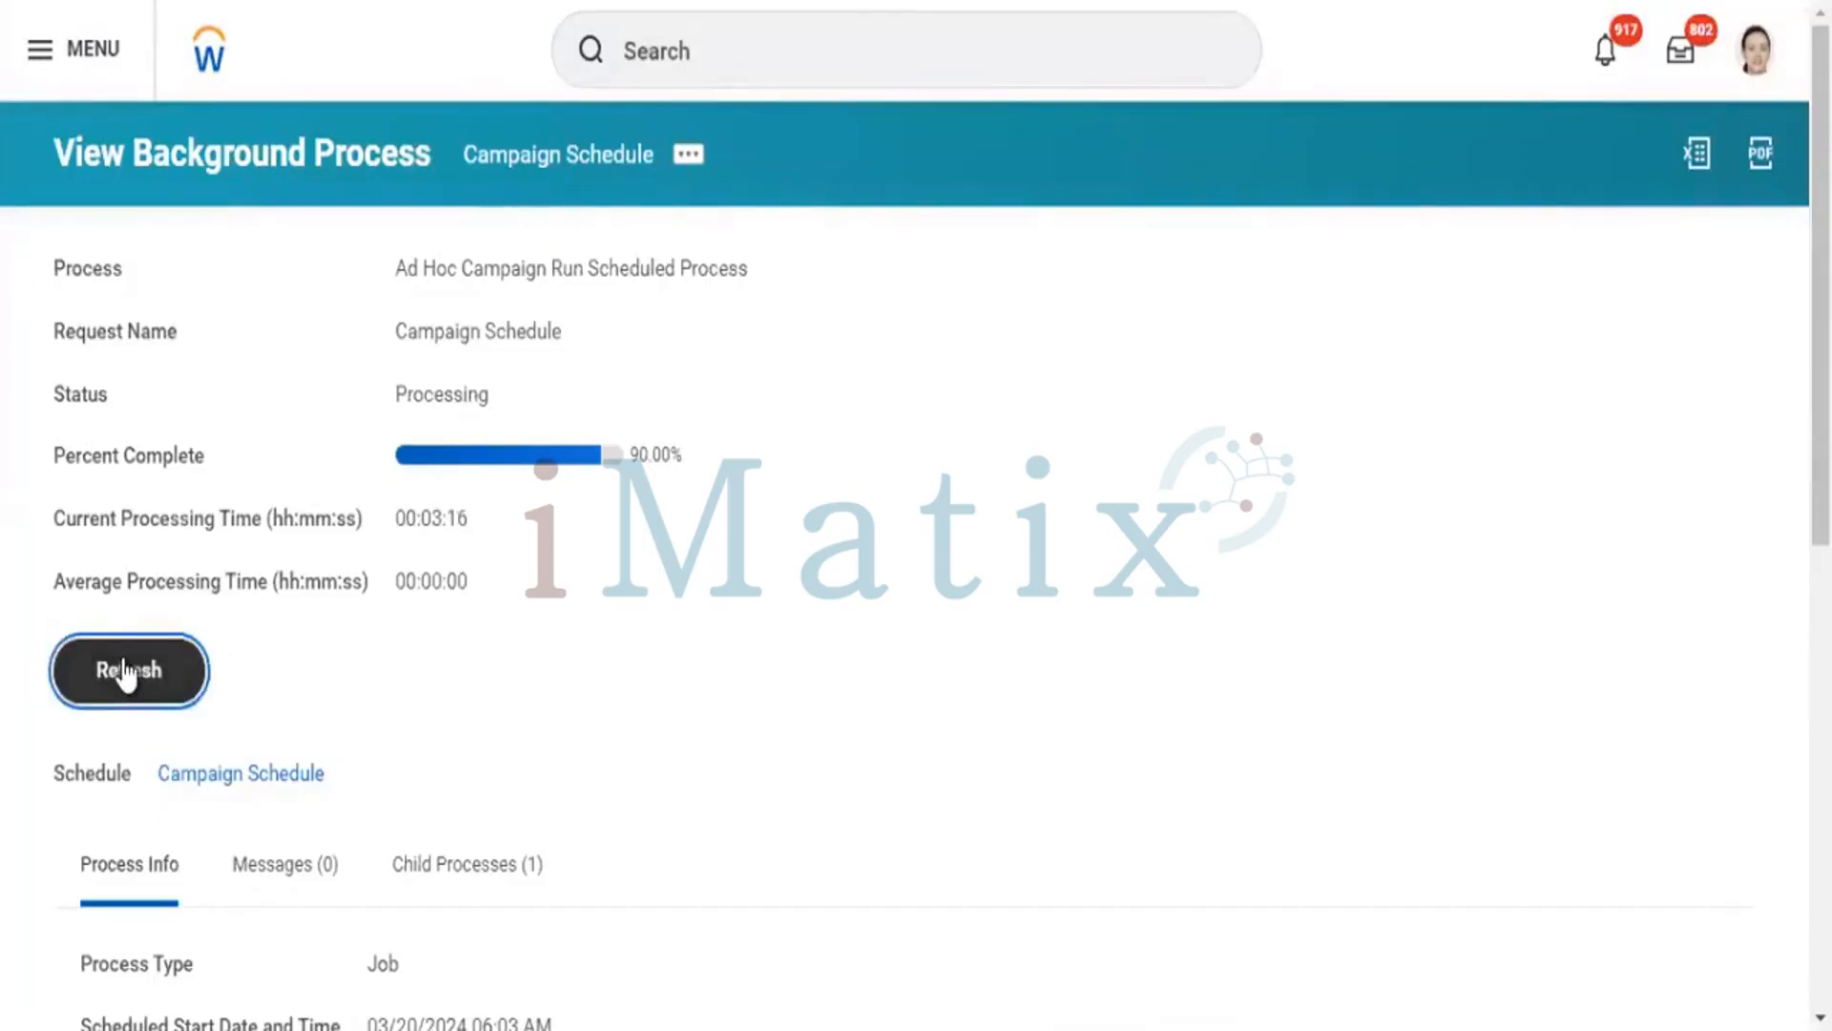
pyautogui.click(126, 673)
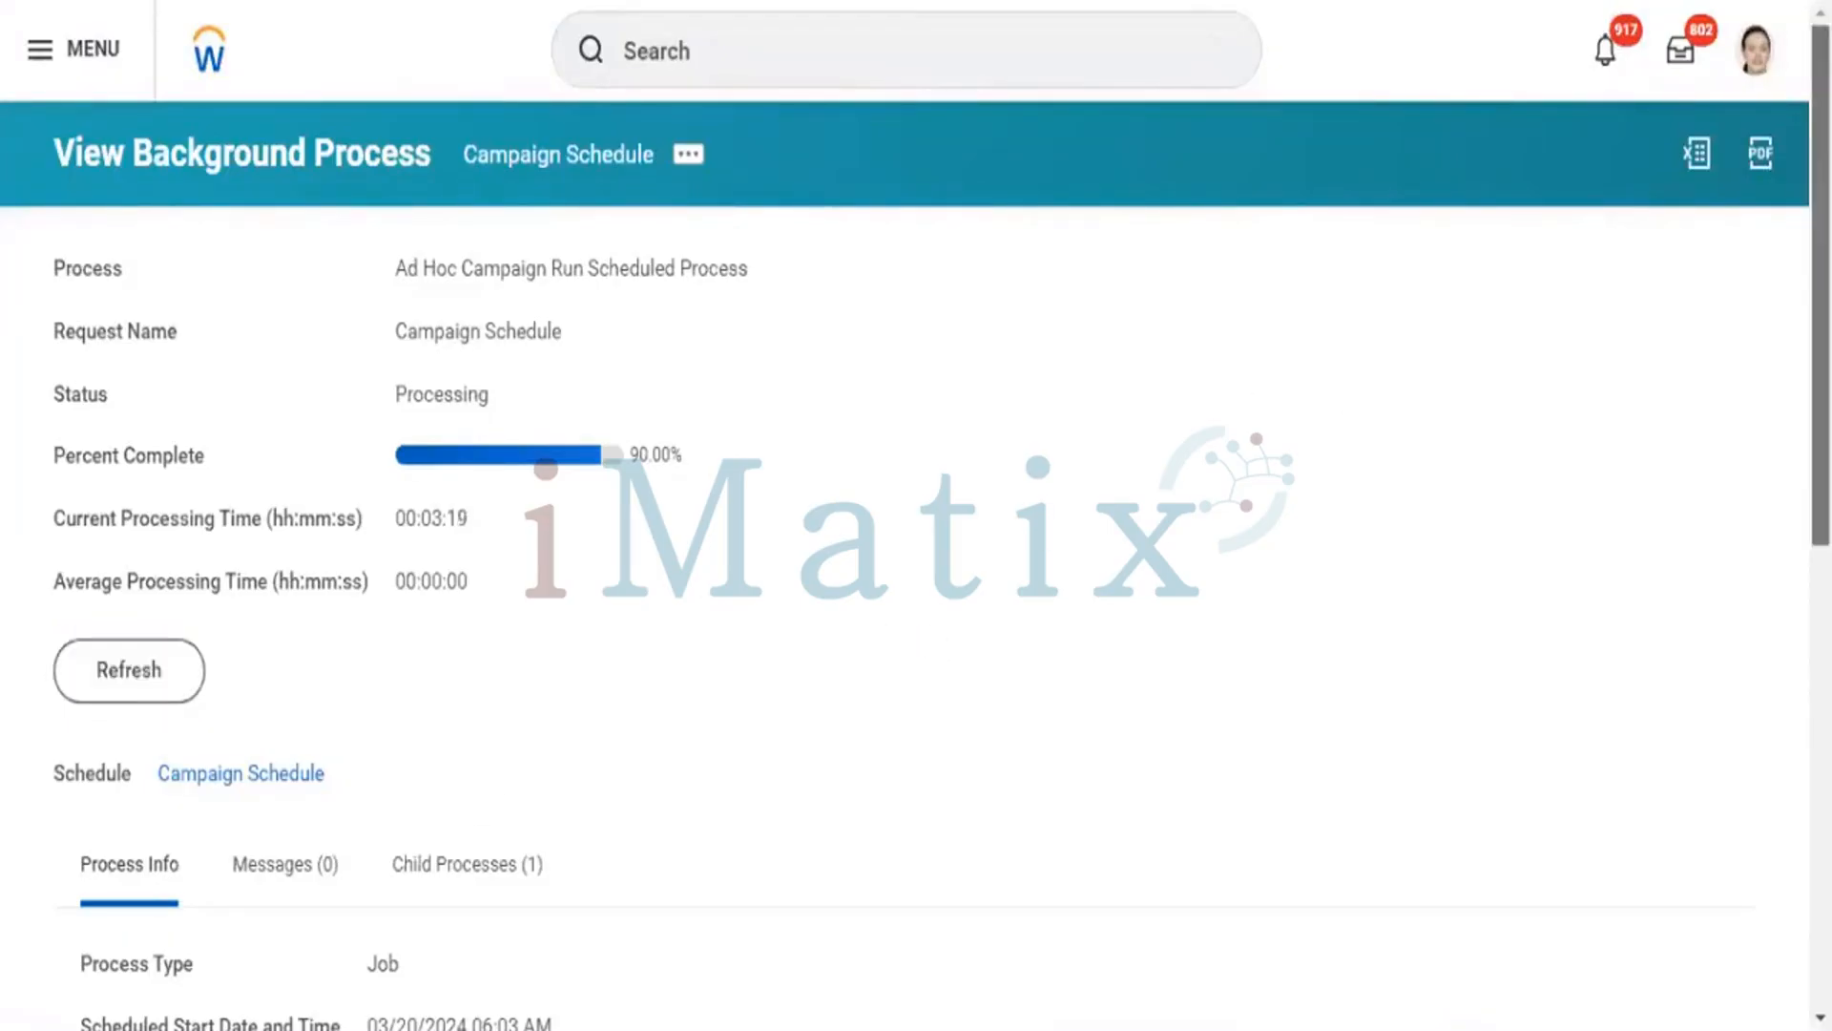
# - Examine the background process's step details and its child processes
pyautogui.scroll(-3, 1821, 382)
pyautogui.scroll(-3, 1779, 452)
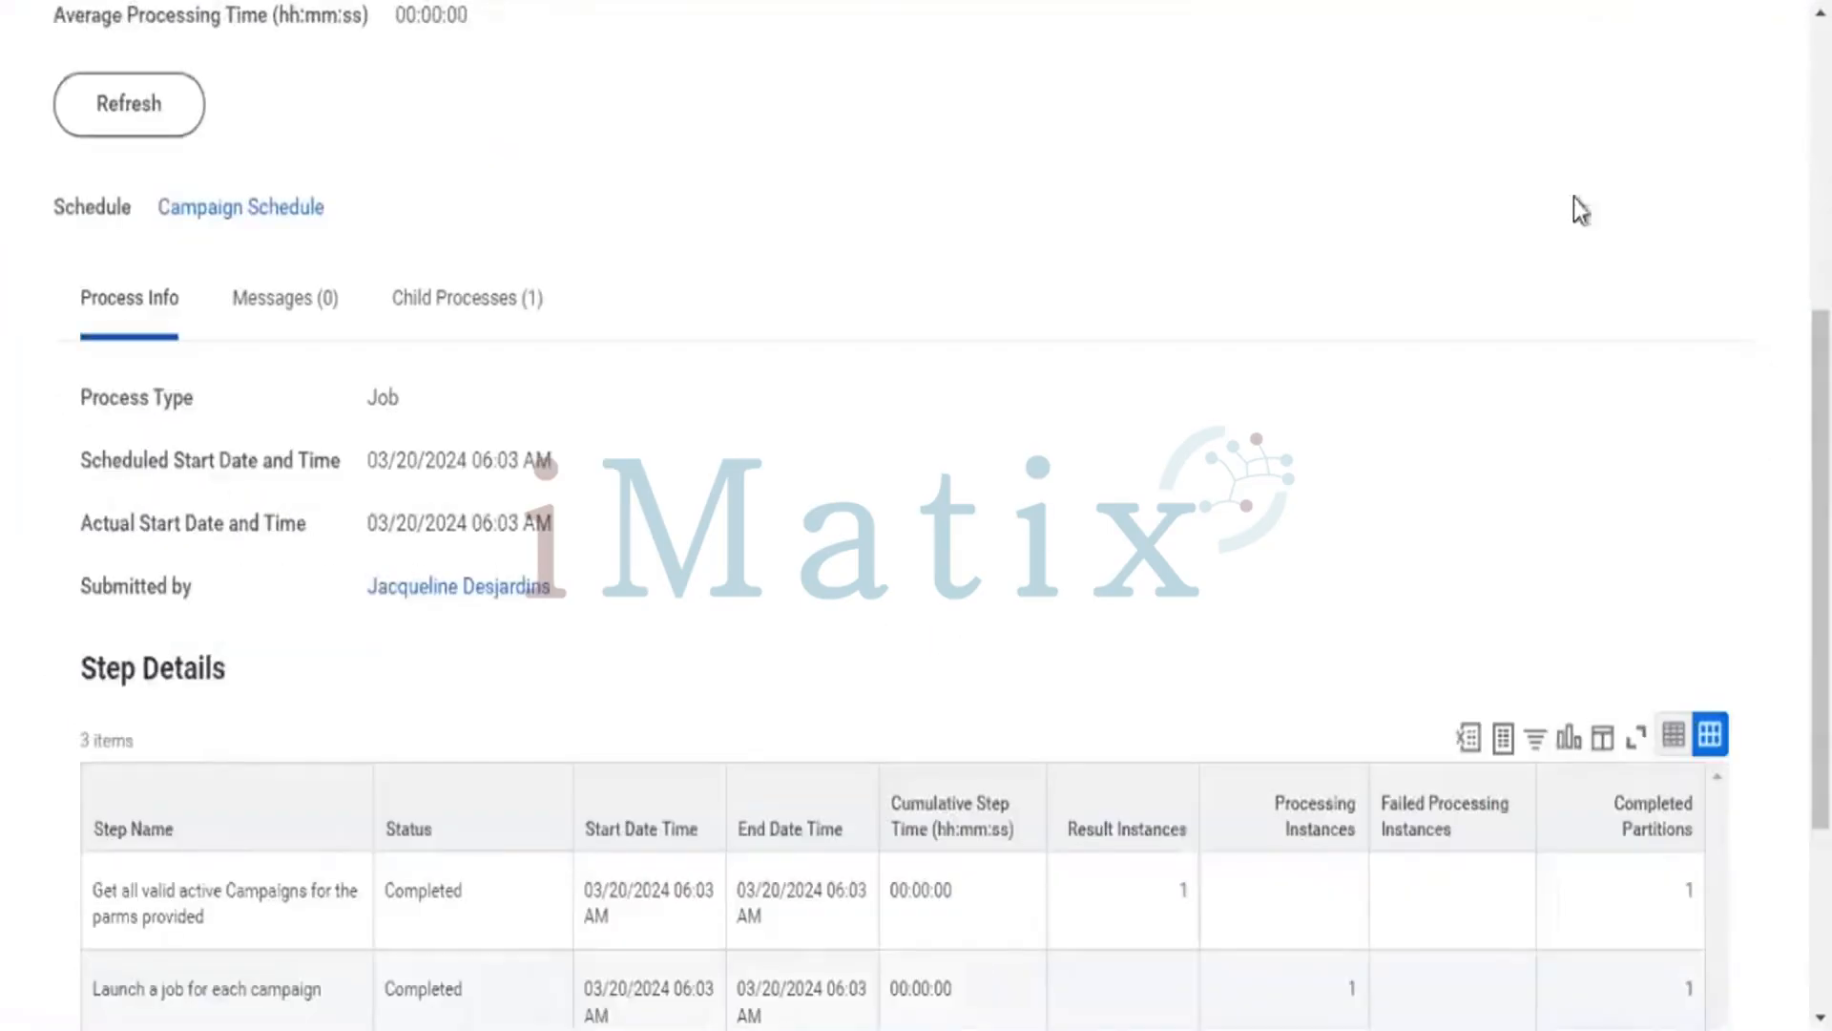
pyautogui.click(479, 307)
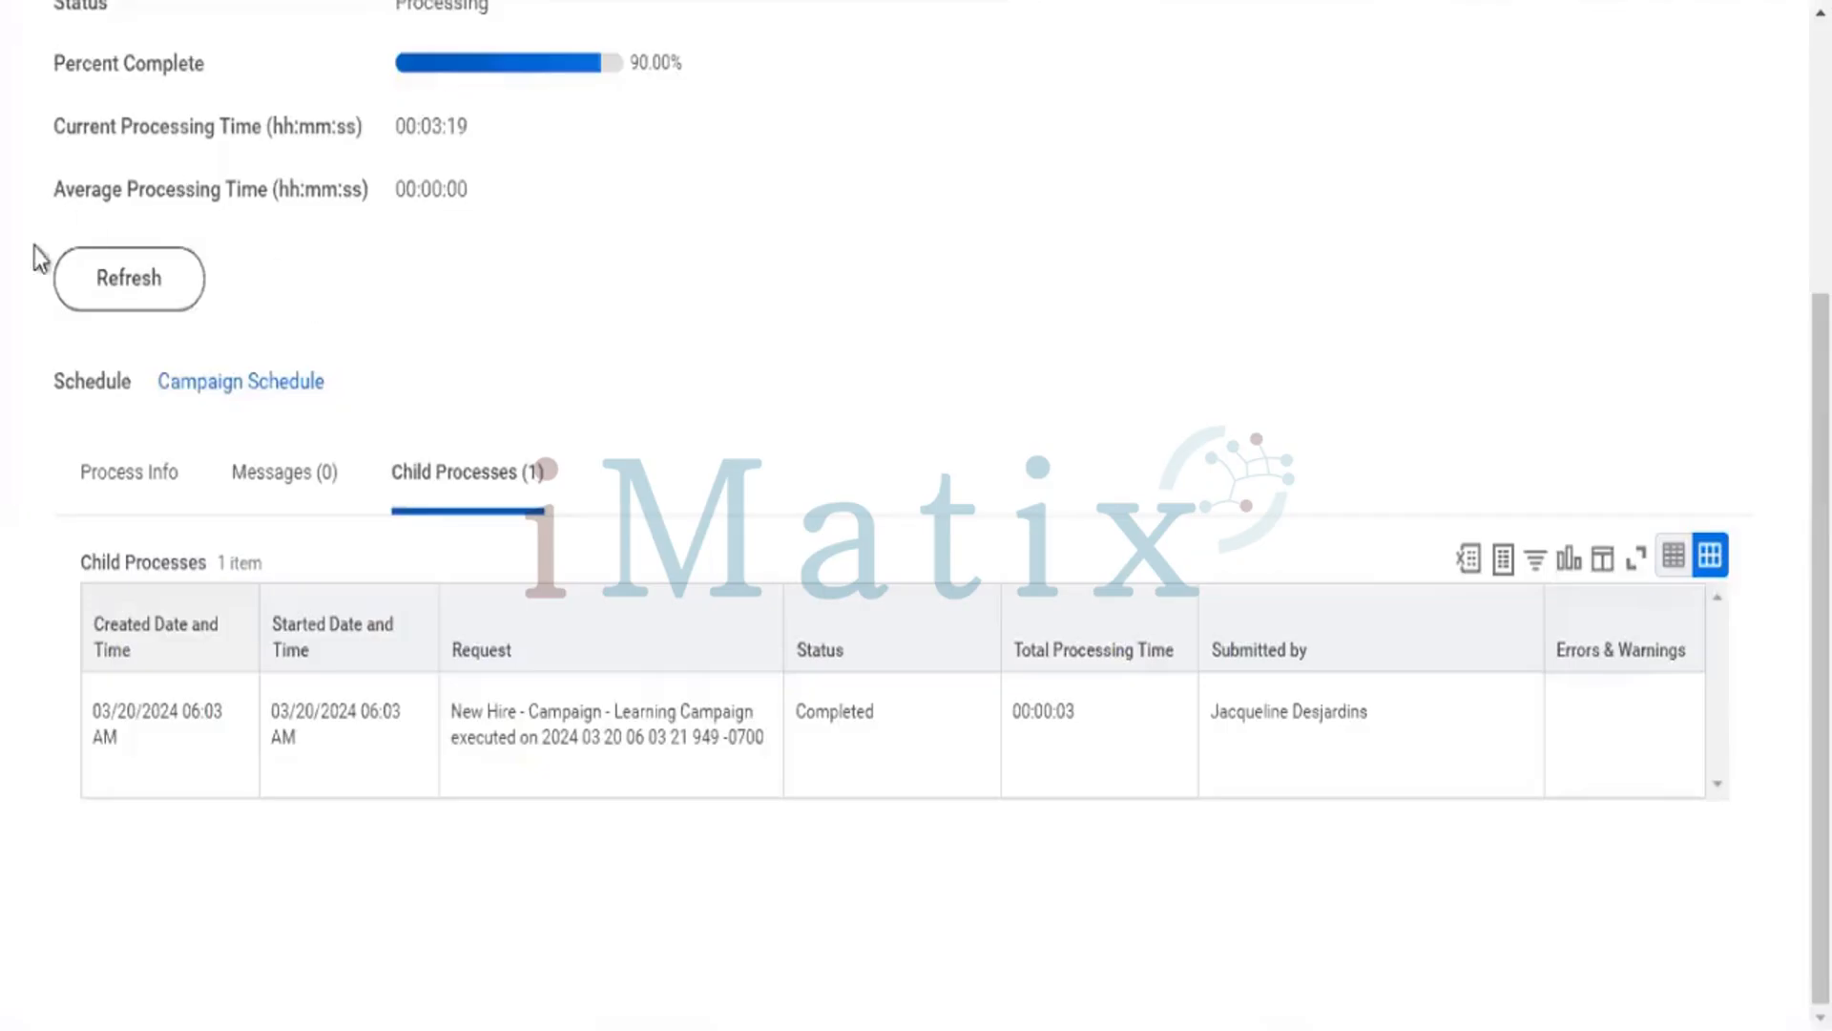
# - Keep refreshing the background process to monitor its status, percent complete and processing time
pyautogui.click(136, 303)
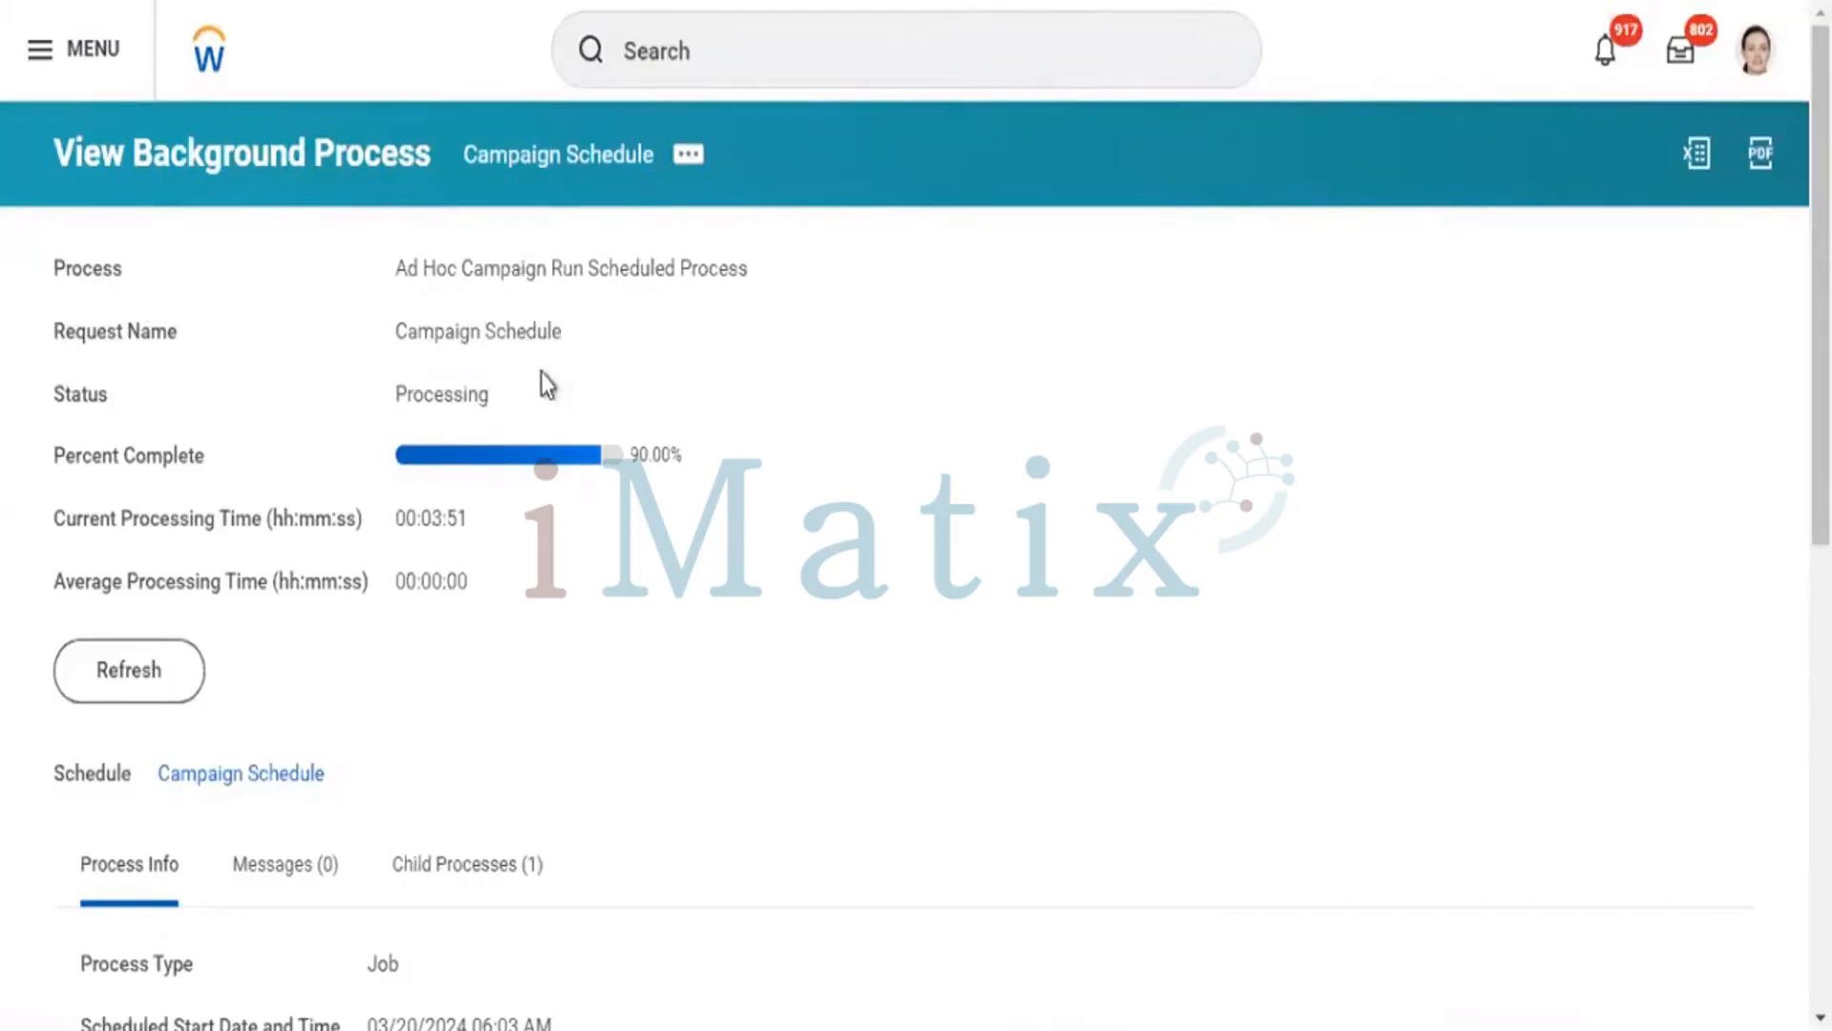
pyautogui.click(157, 704)
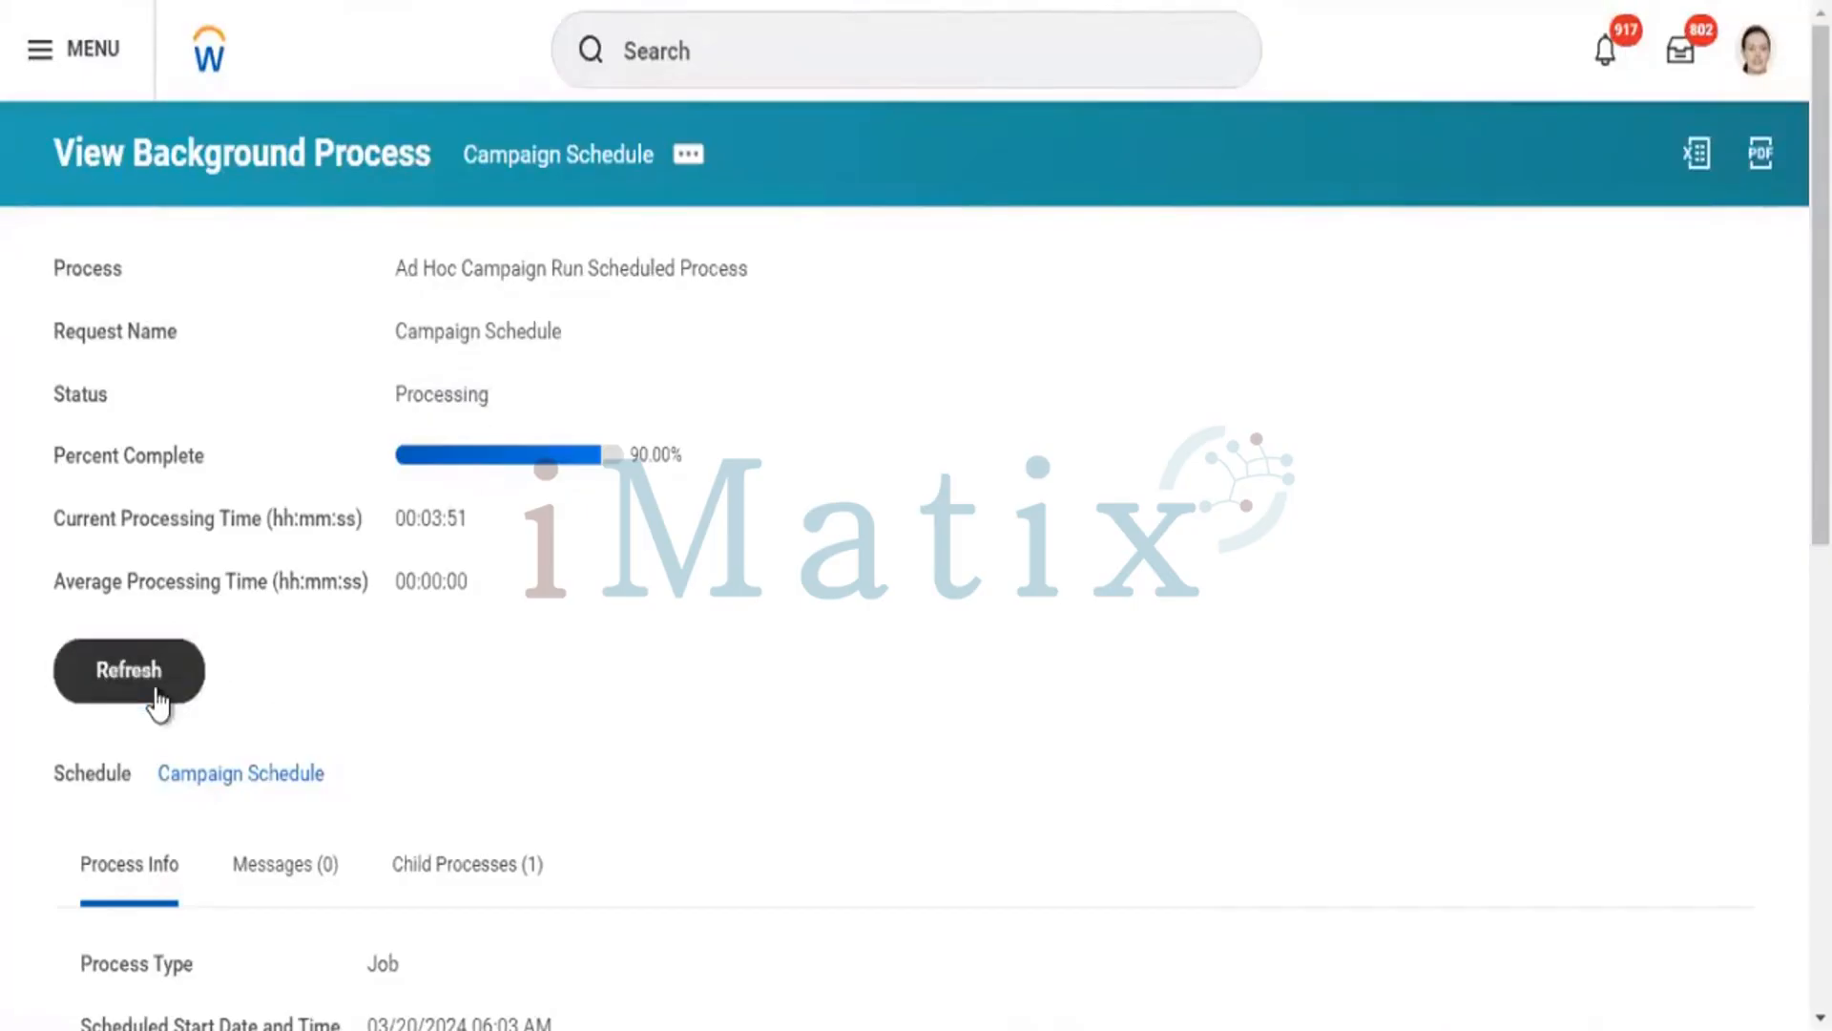
pyautogui.click(158, 704)
pyautogui.click(158, 704)
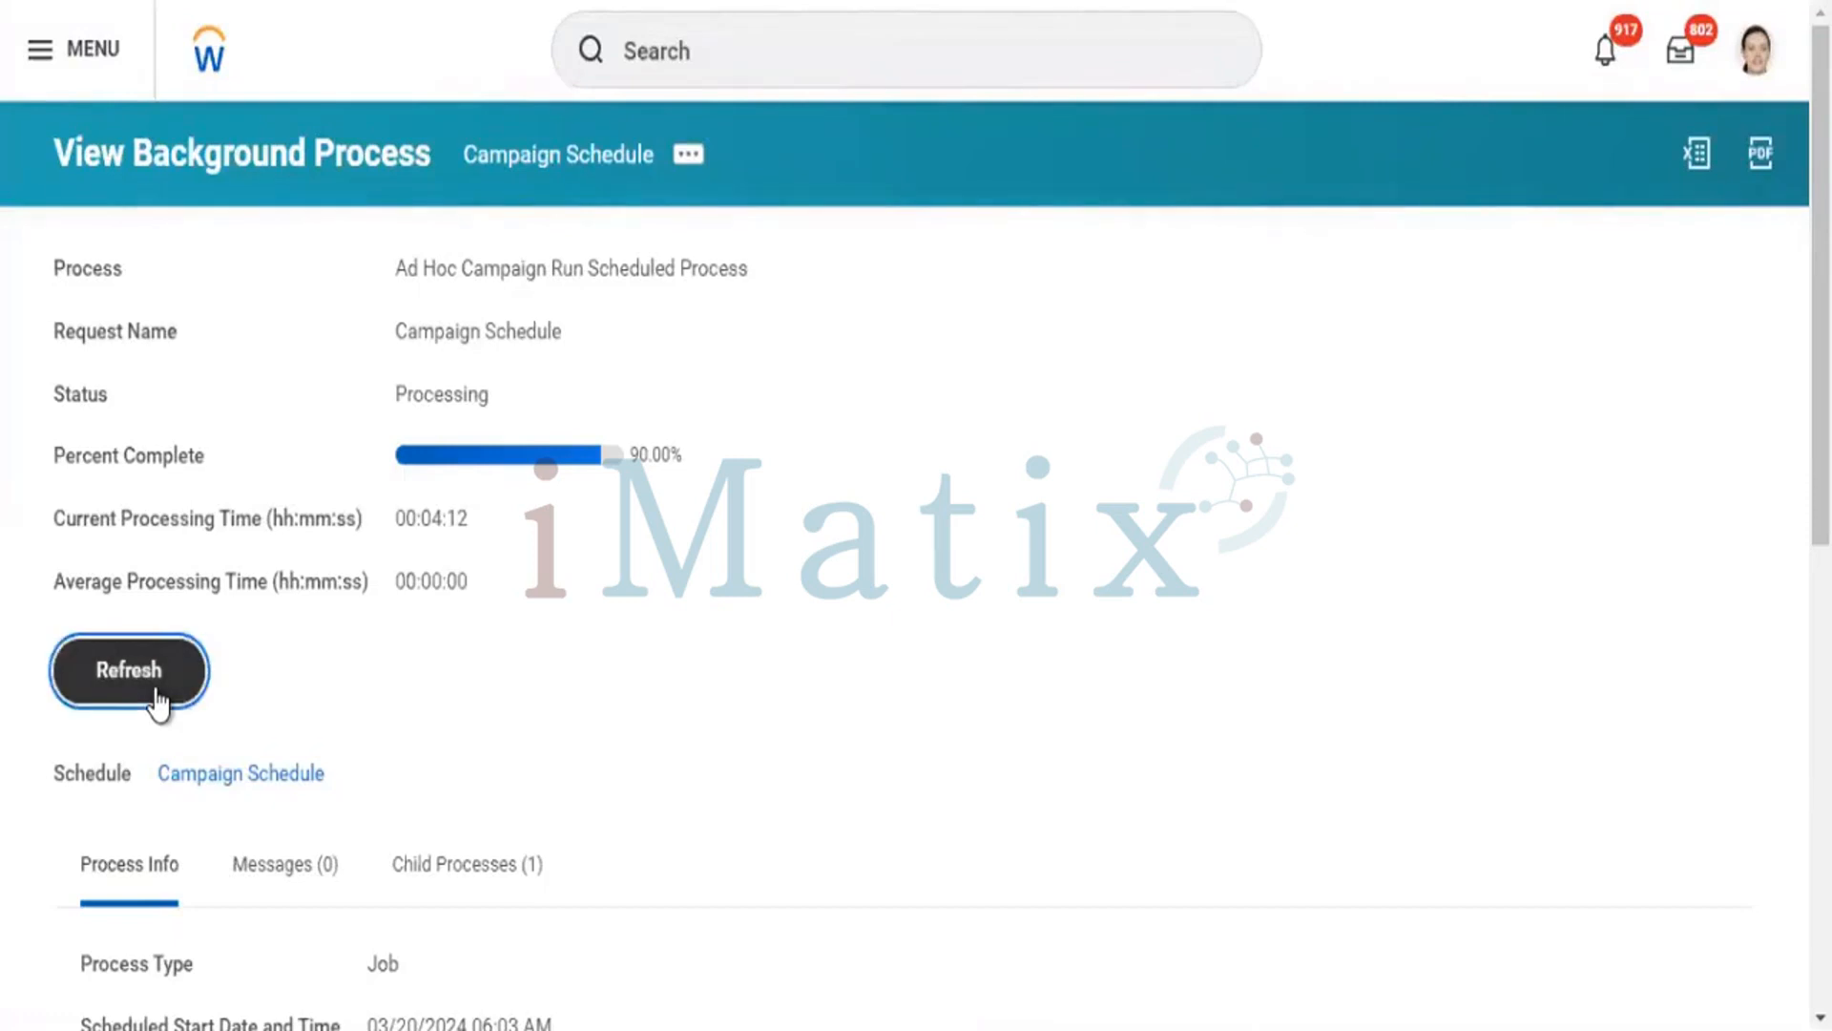
pyautogui.click(157, 704)
pyautogui.click(157, 704)
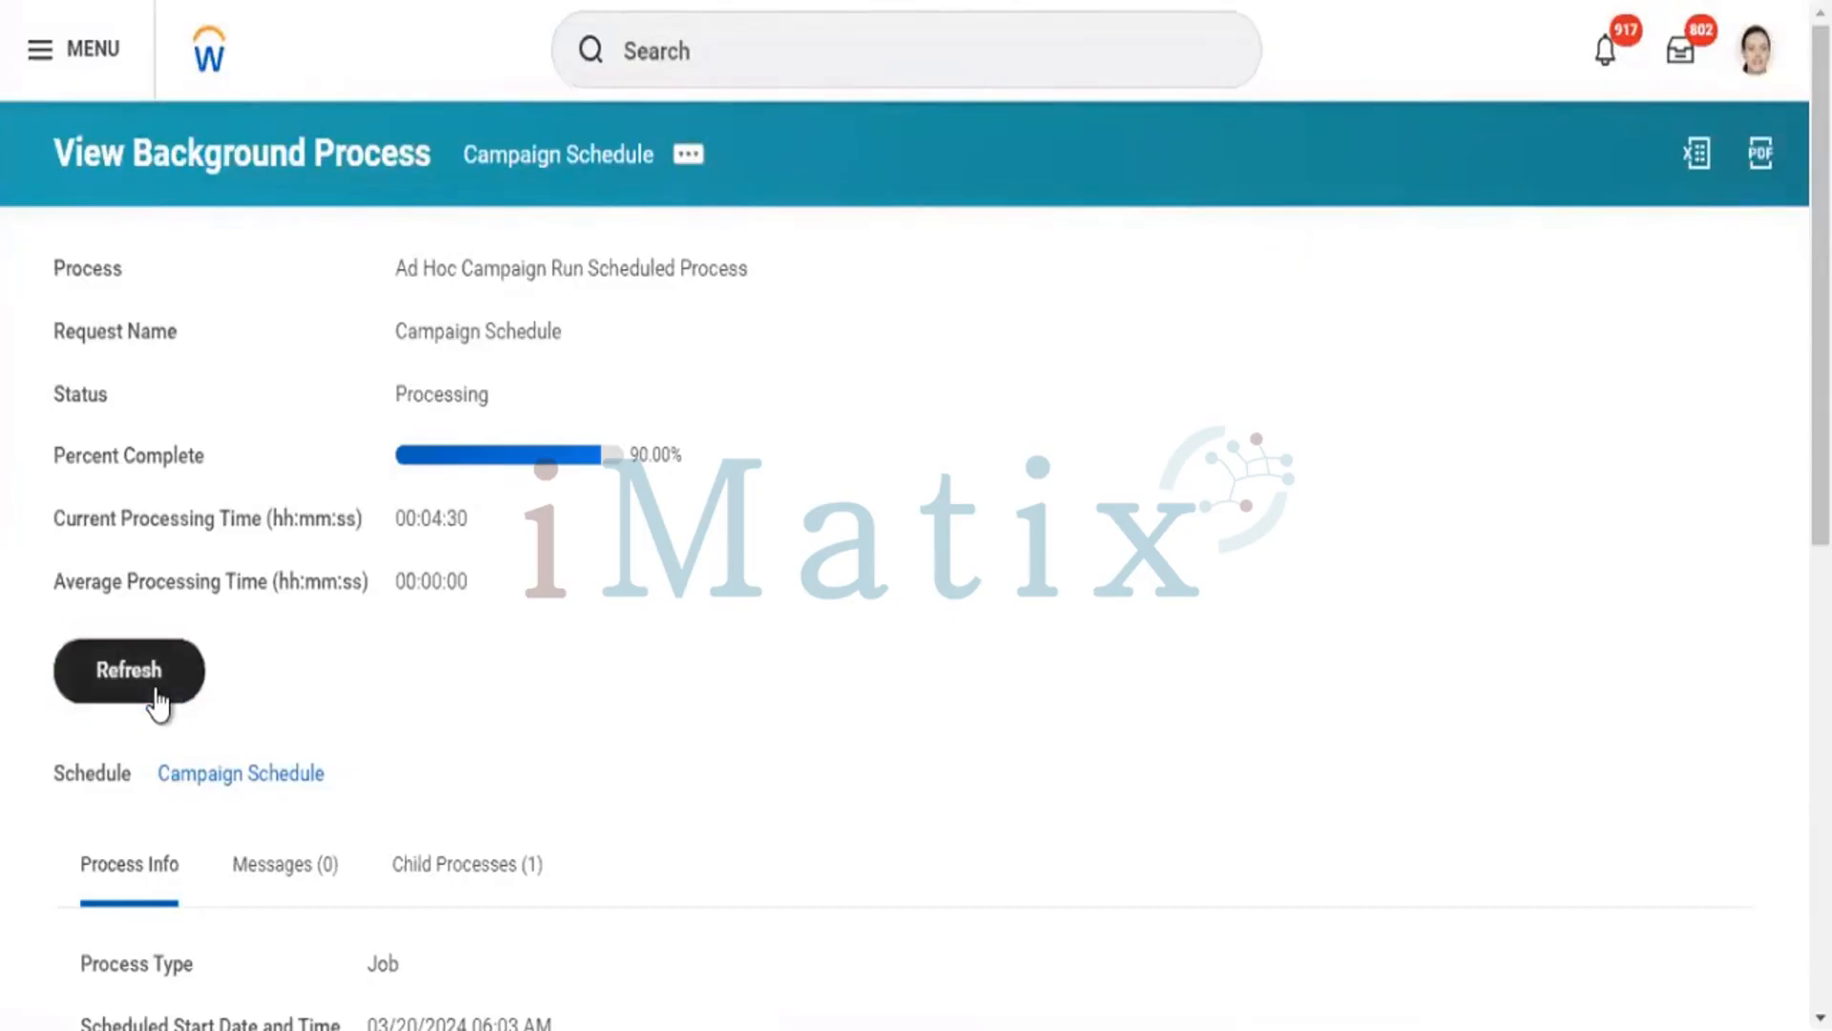
pyautogui.click(158, 704)
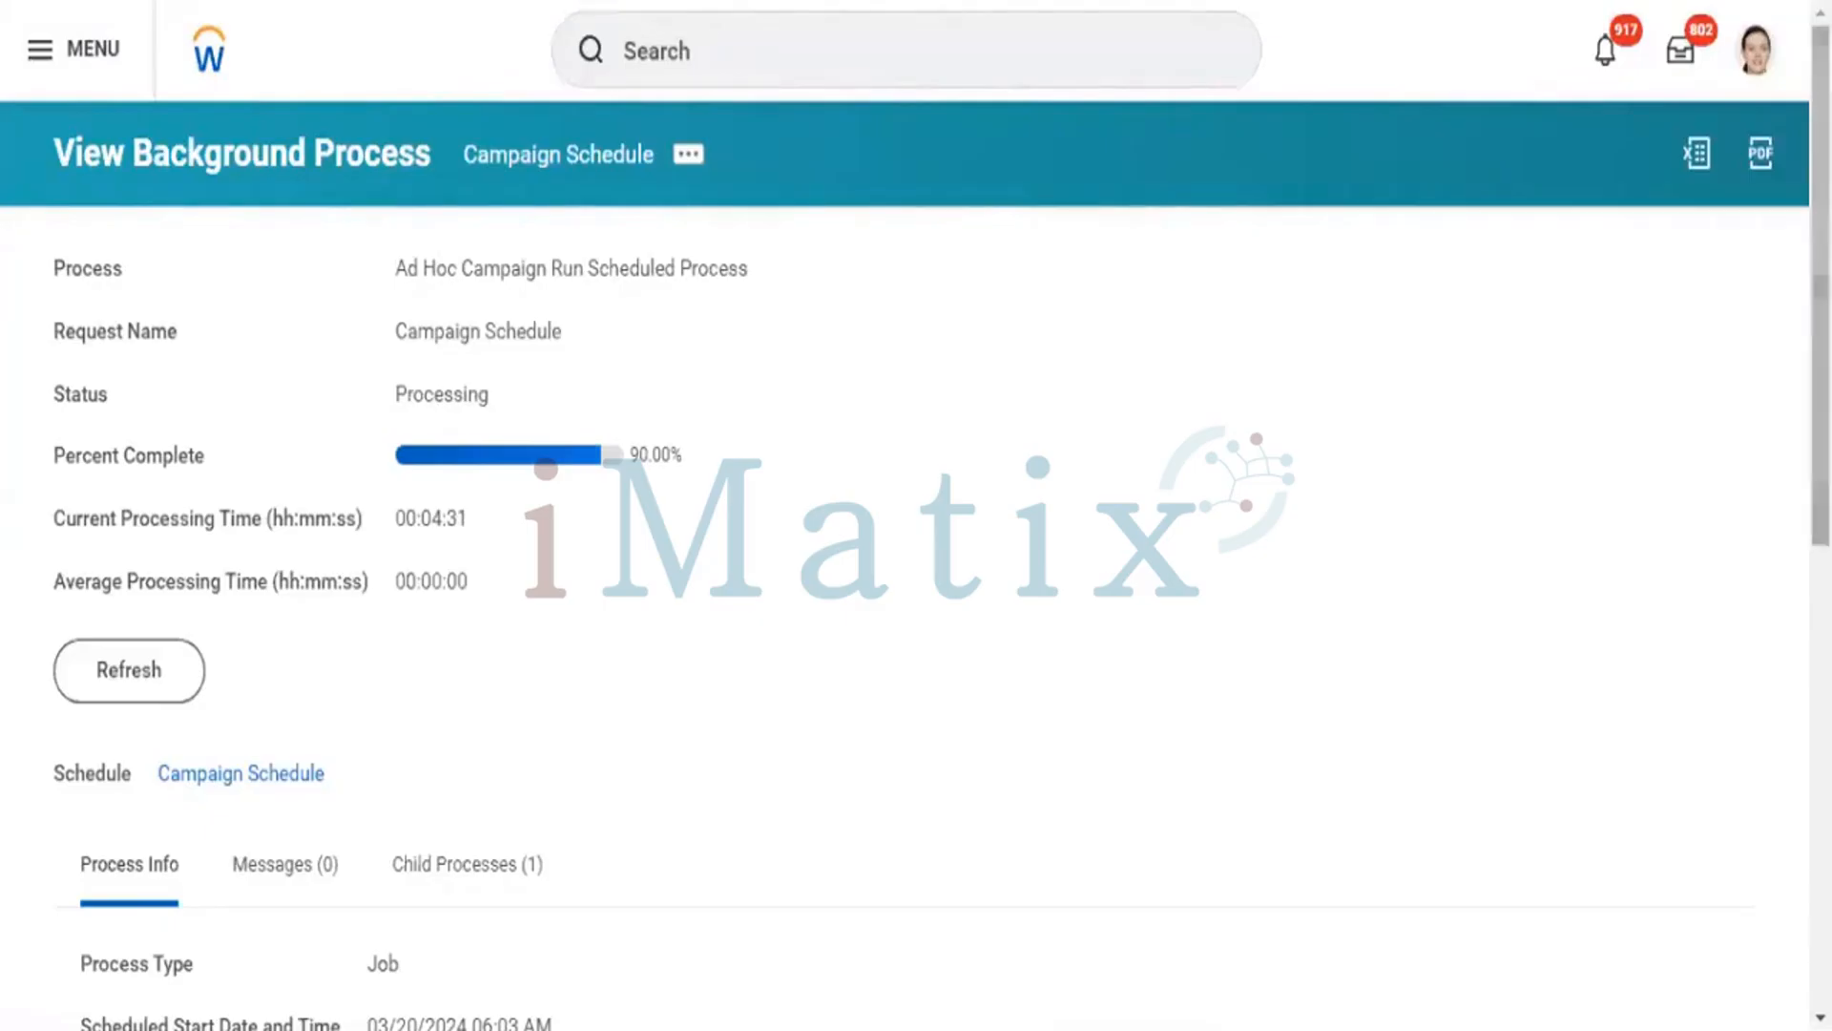
# - Examine the Step Details rows of the campaign run and refresh the process status once more
pyautogui.scroll(-8, 916, 515)
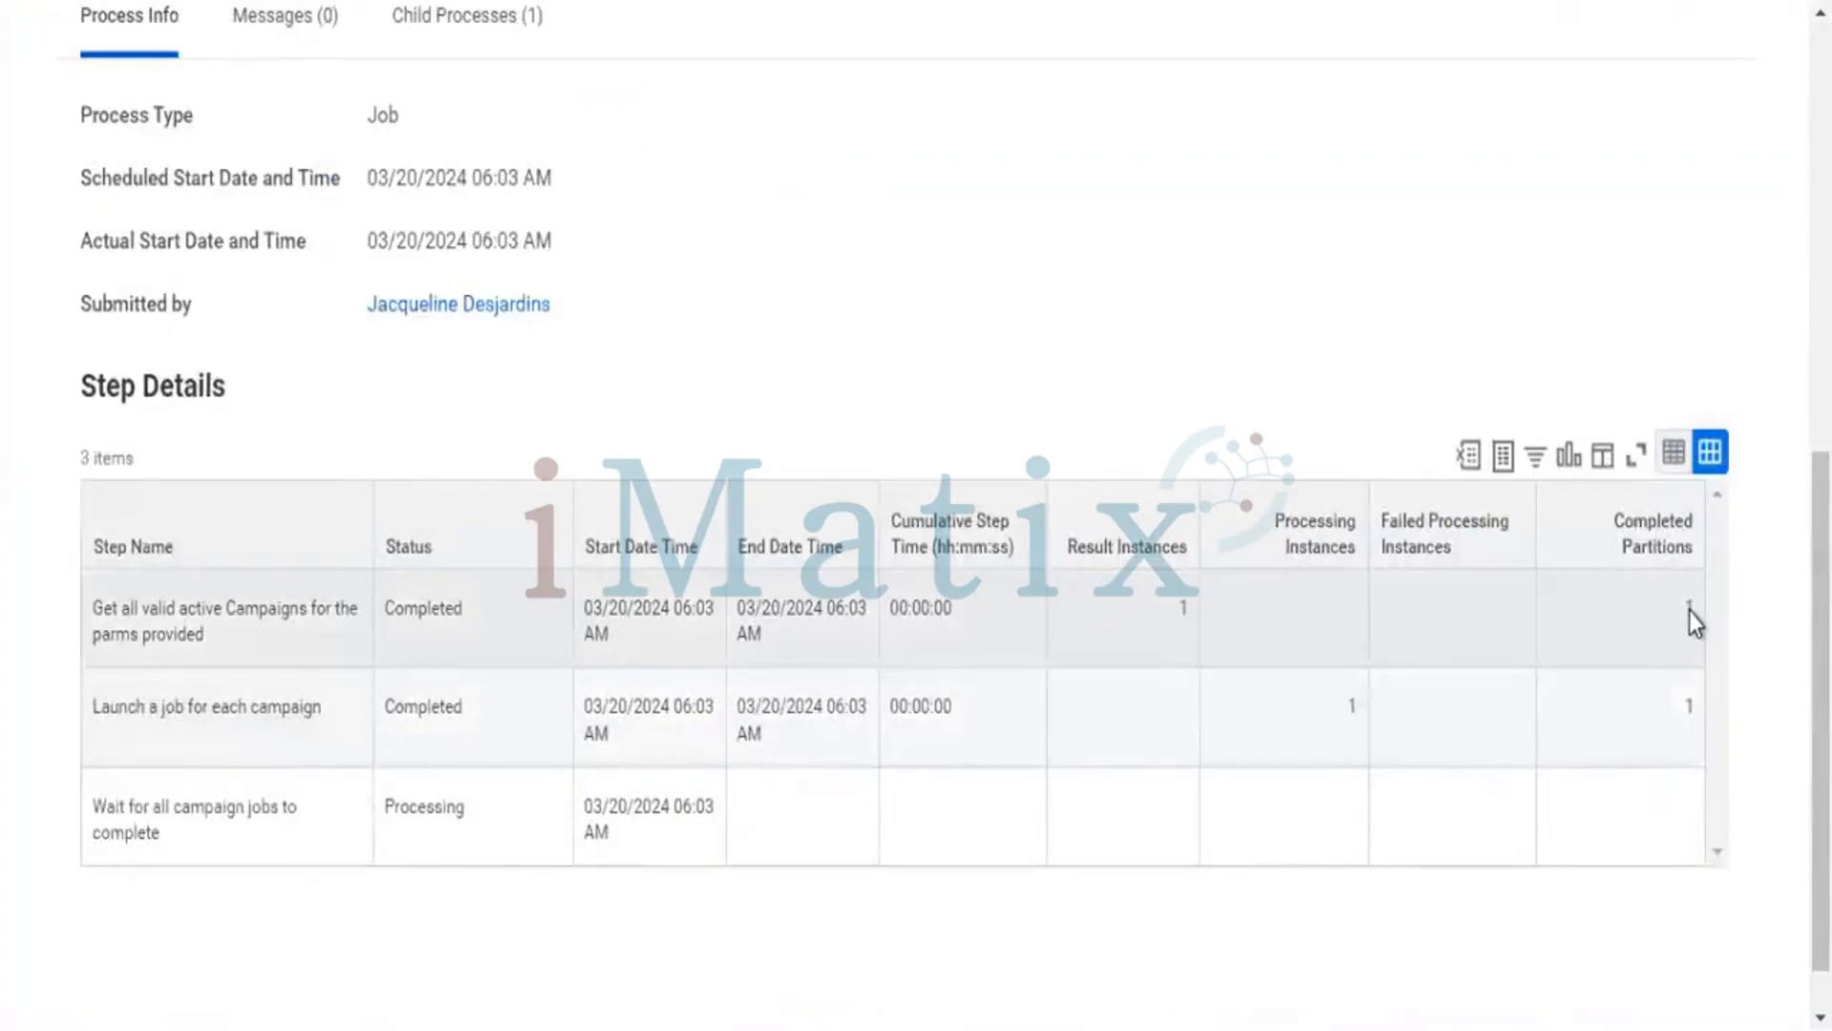
pyautogui.click(1689, 611)
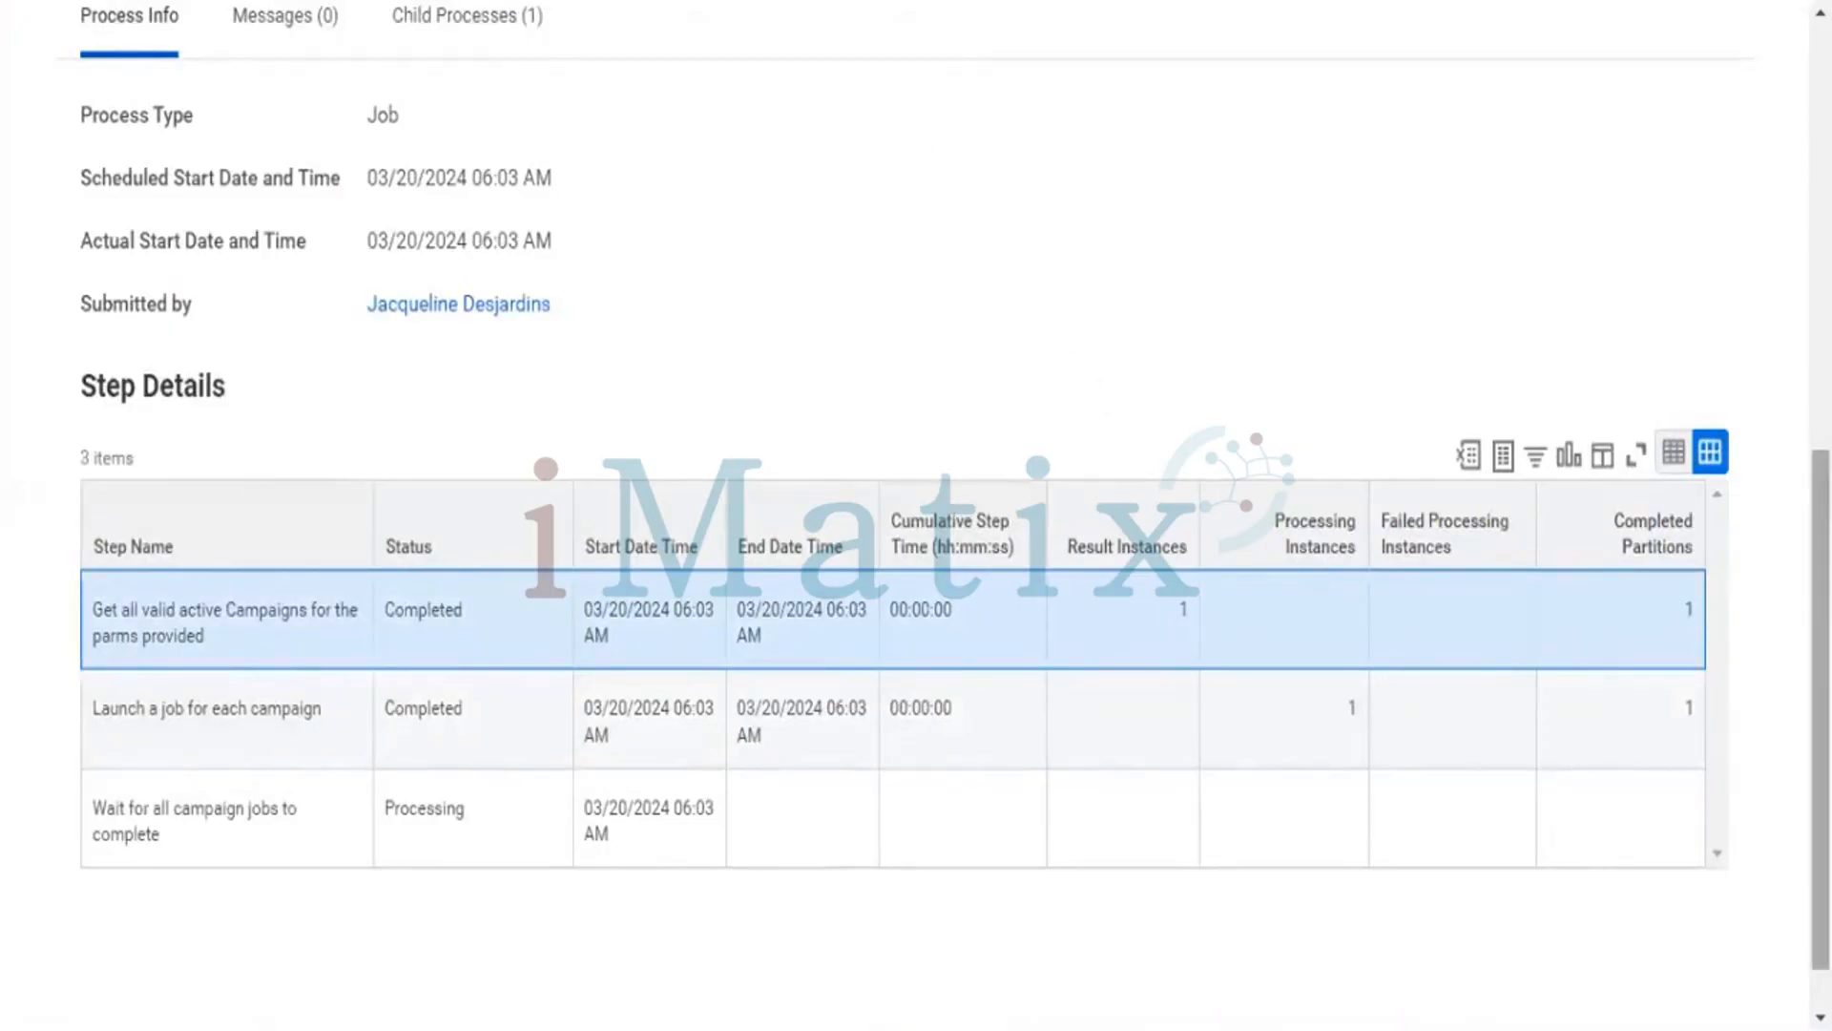
pyautogui.scroll(7, 1267, 297)
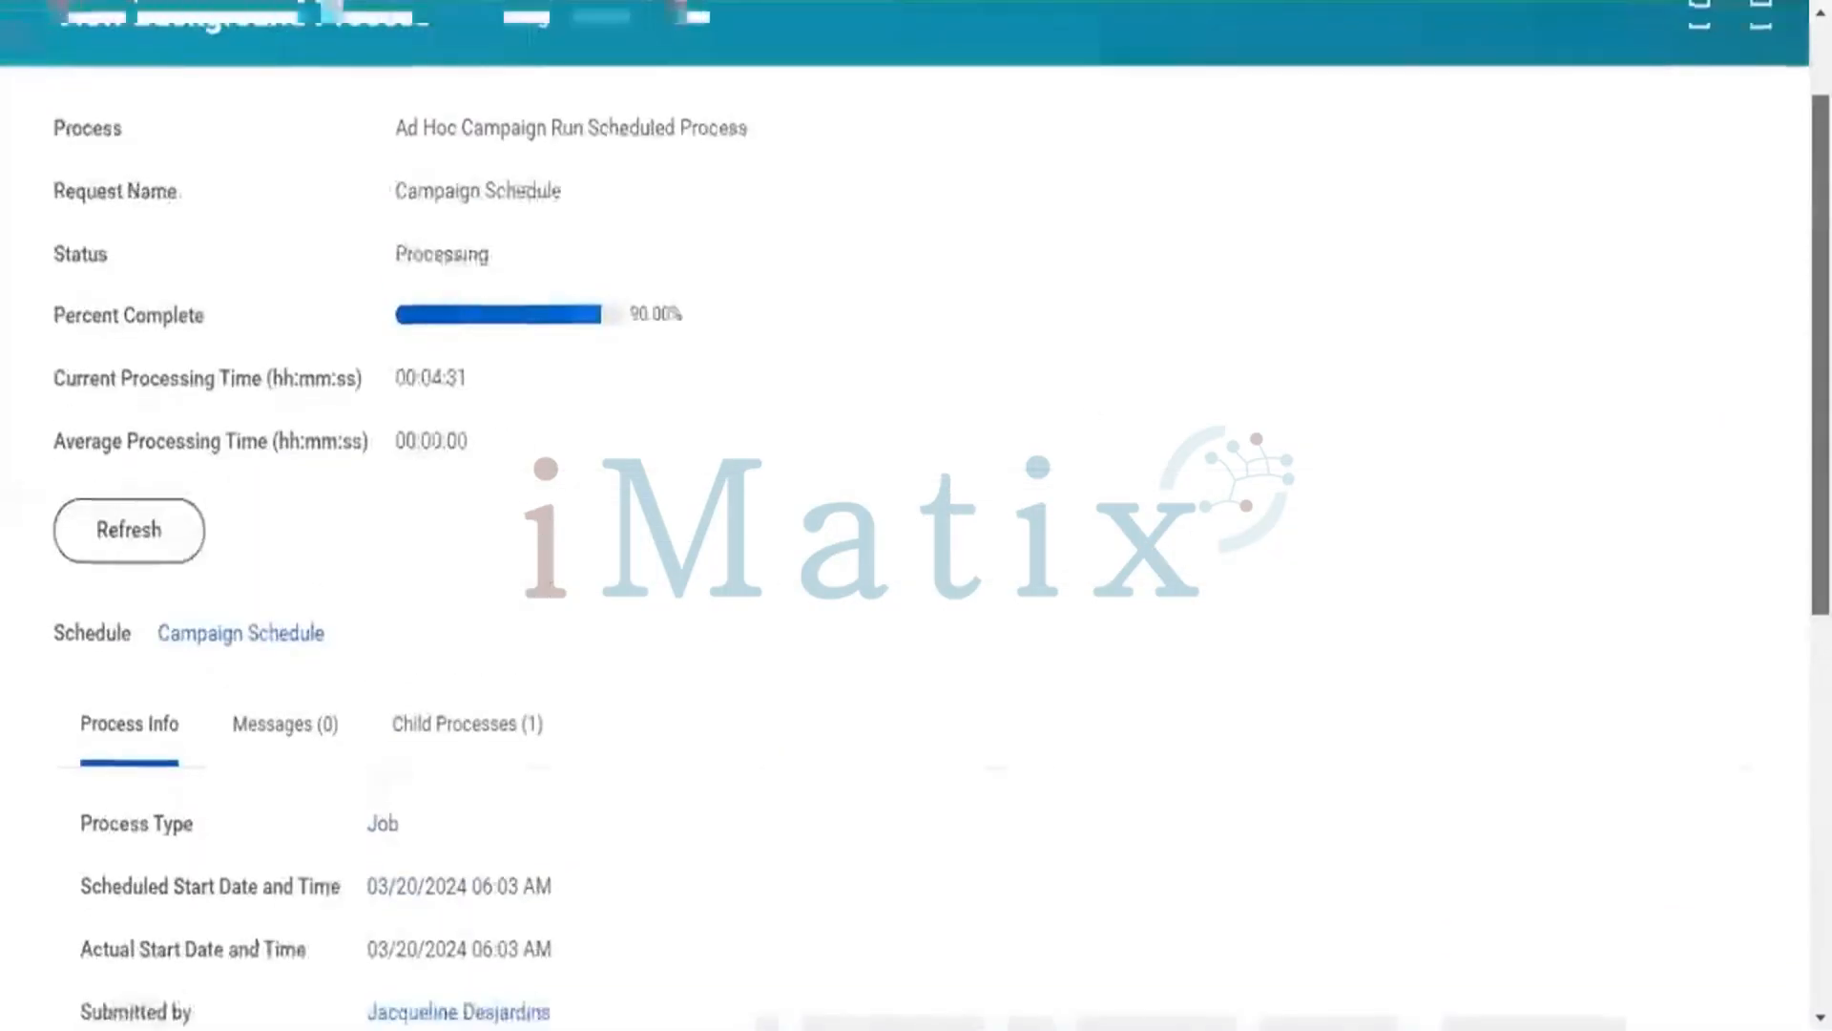
pyautogui.click(154, 544)
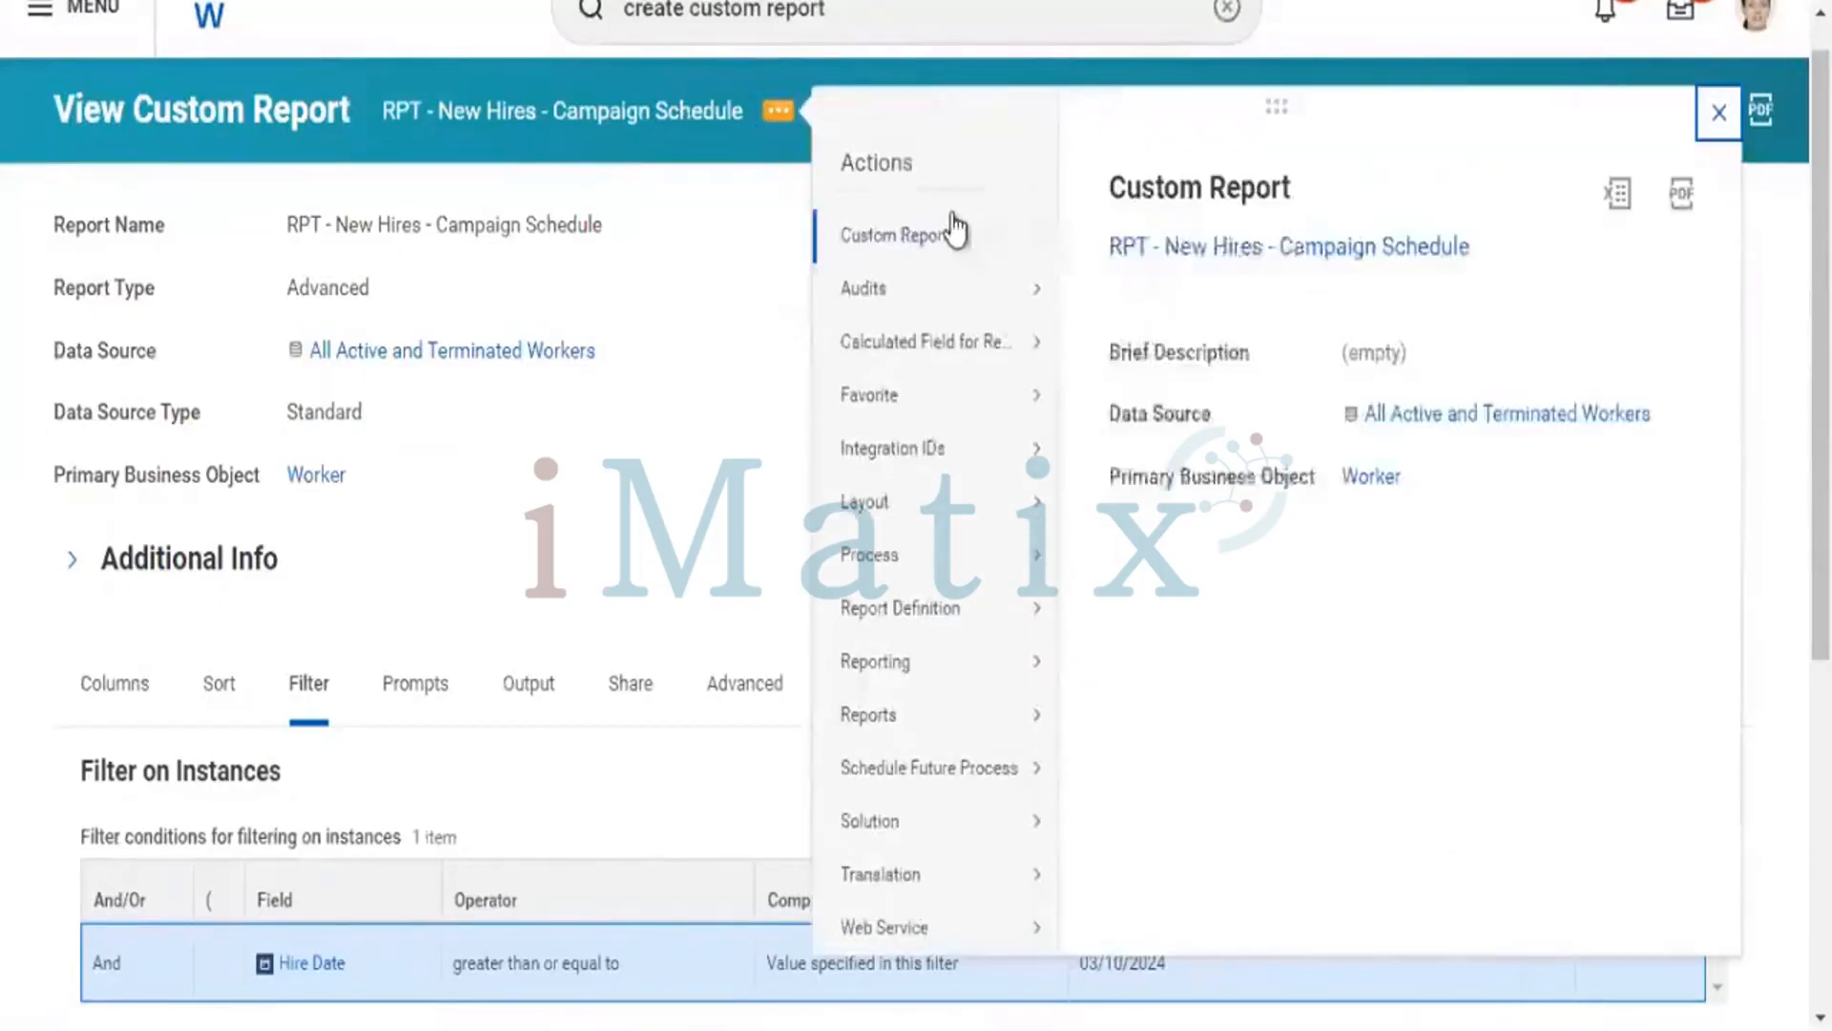
# - Run the custom report RPT - New Hires - Campaign Schedule and open the first listed worker's profile
pyautogui.moveTo(950, 235)
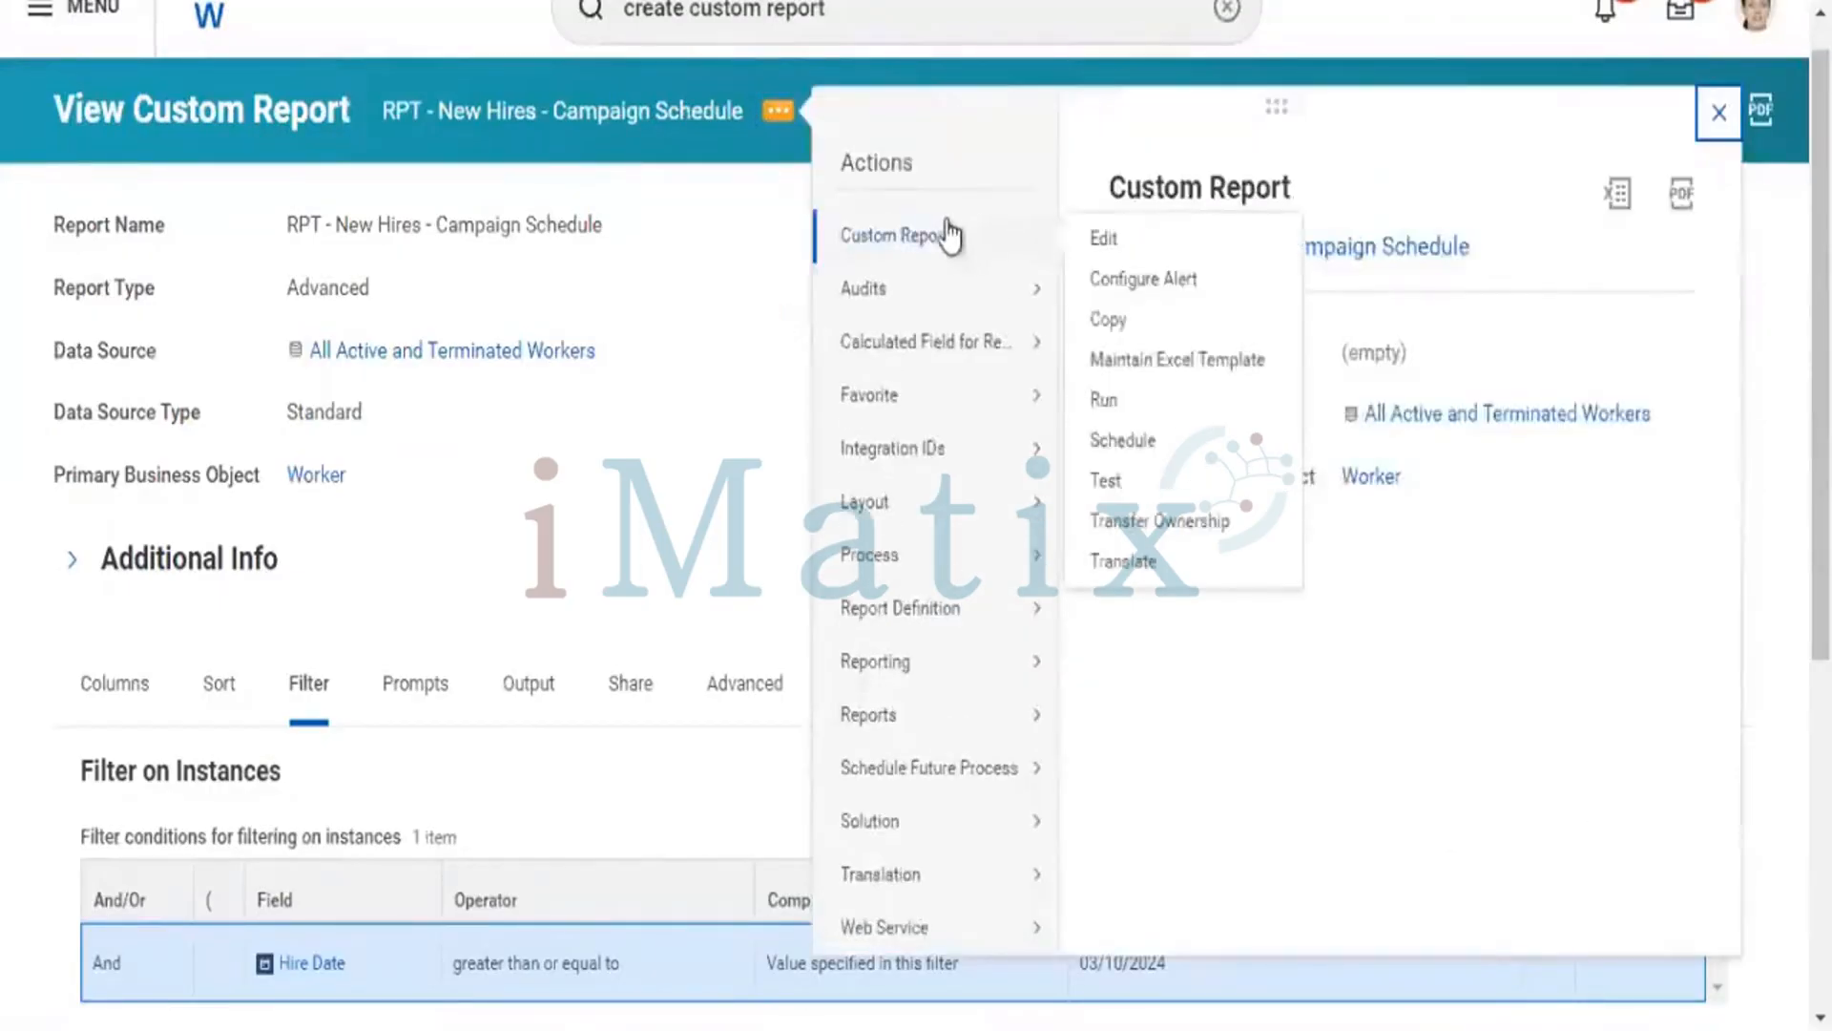
pyautogui.click(1100, 402)
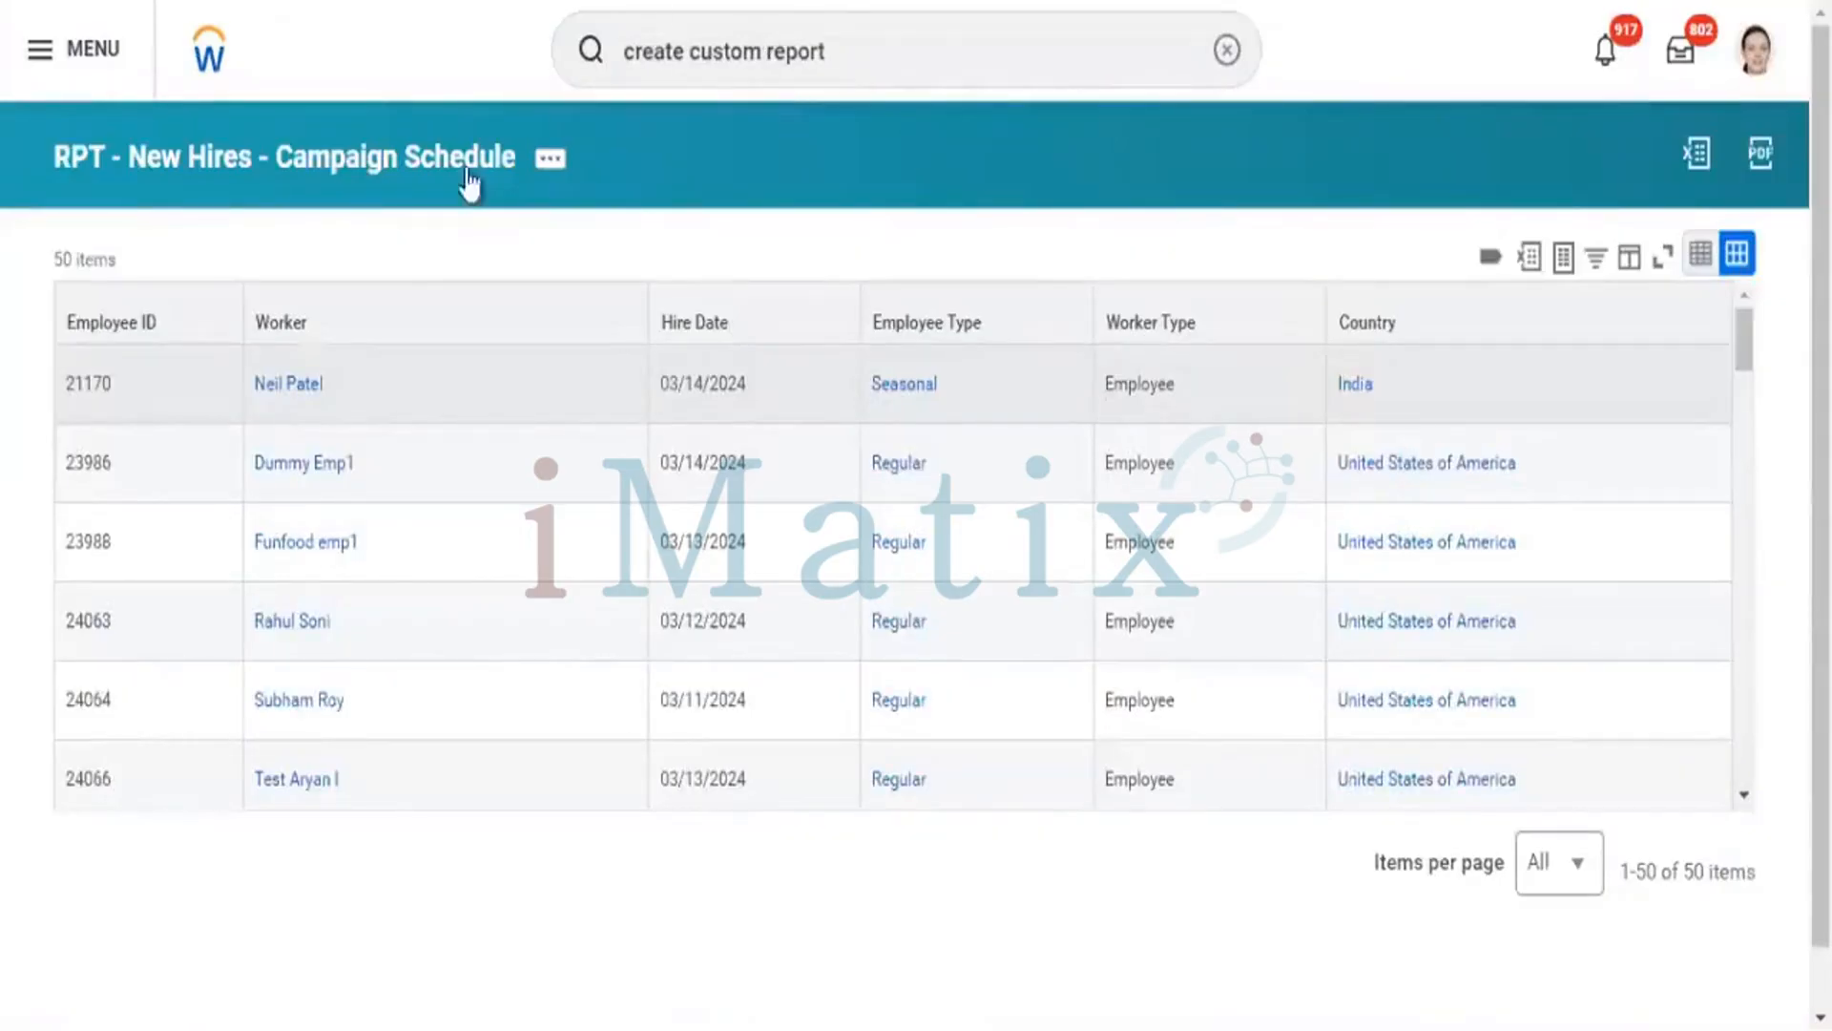
pyautogui.click(342, 395)
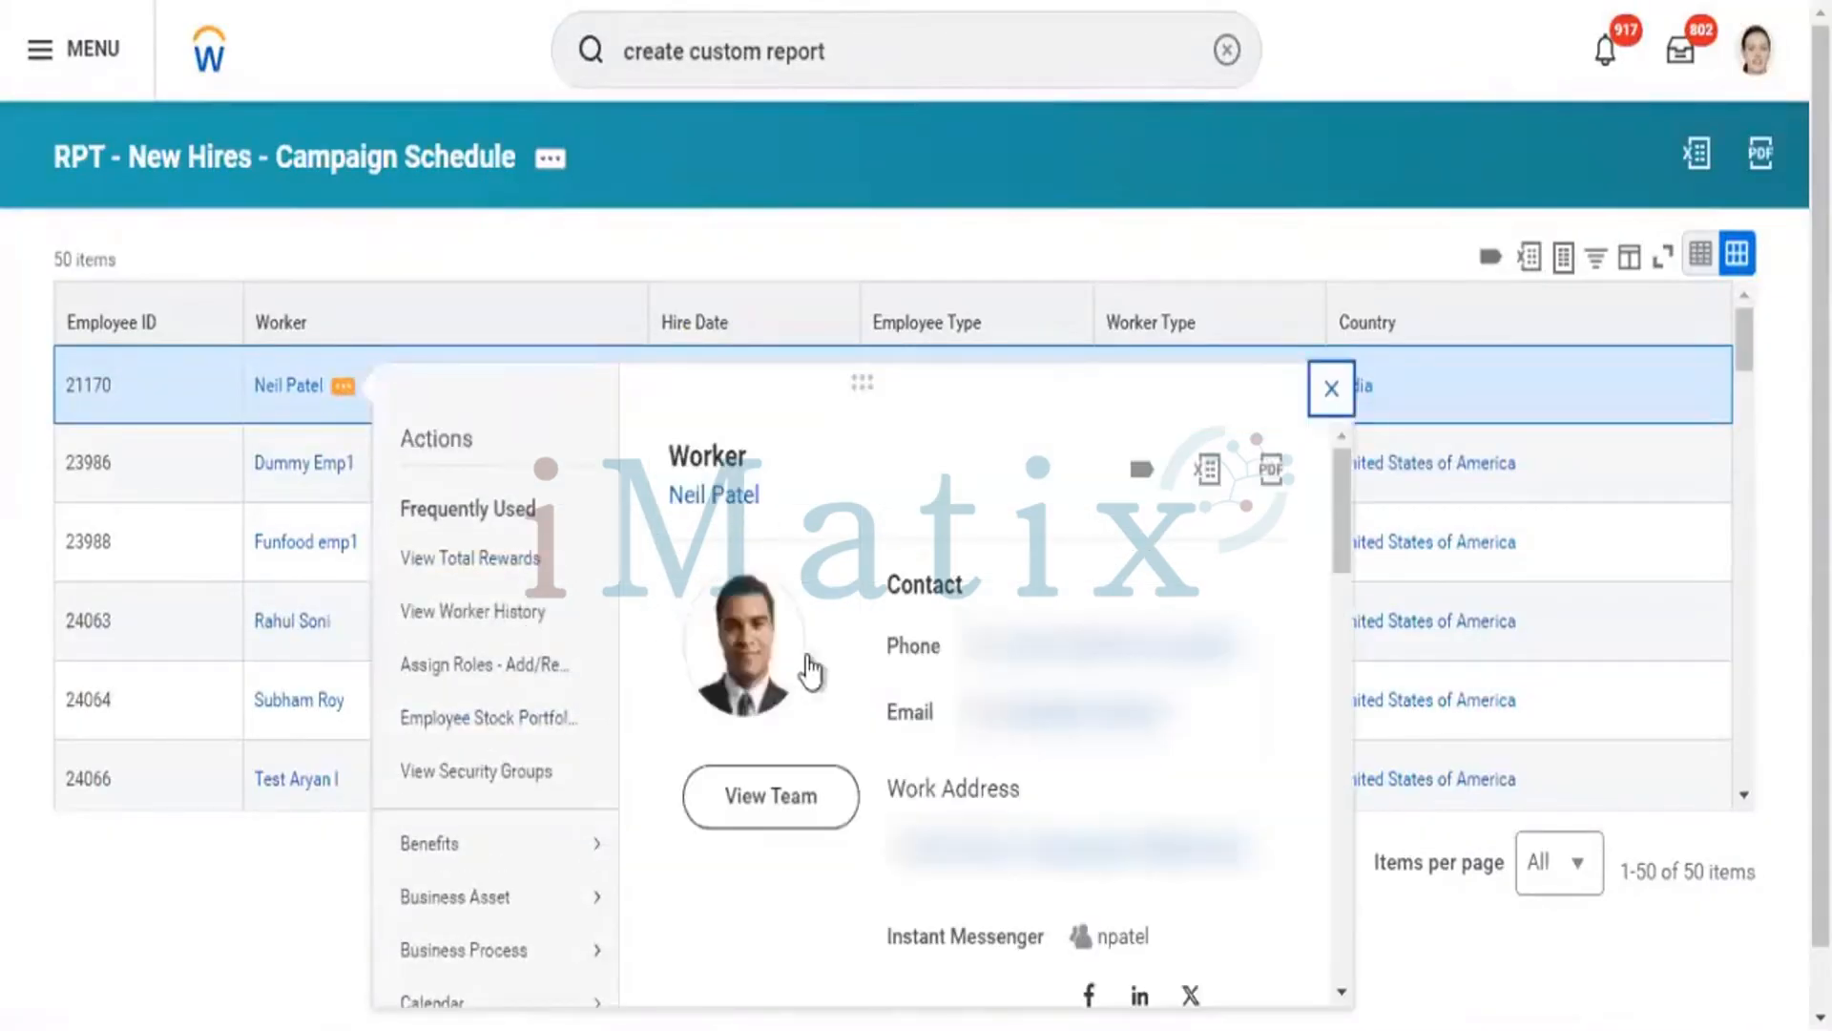
pyautogui.moveTo(1343, 515); pyautogui.dragTo(1340, 531)
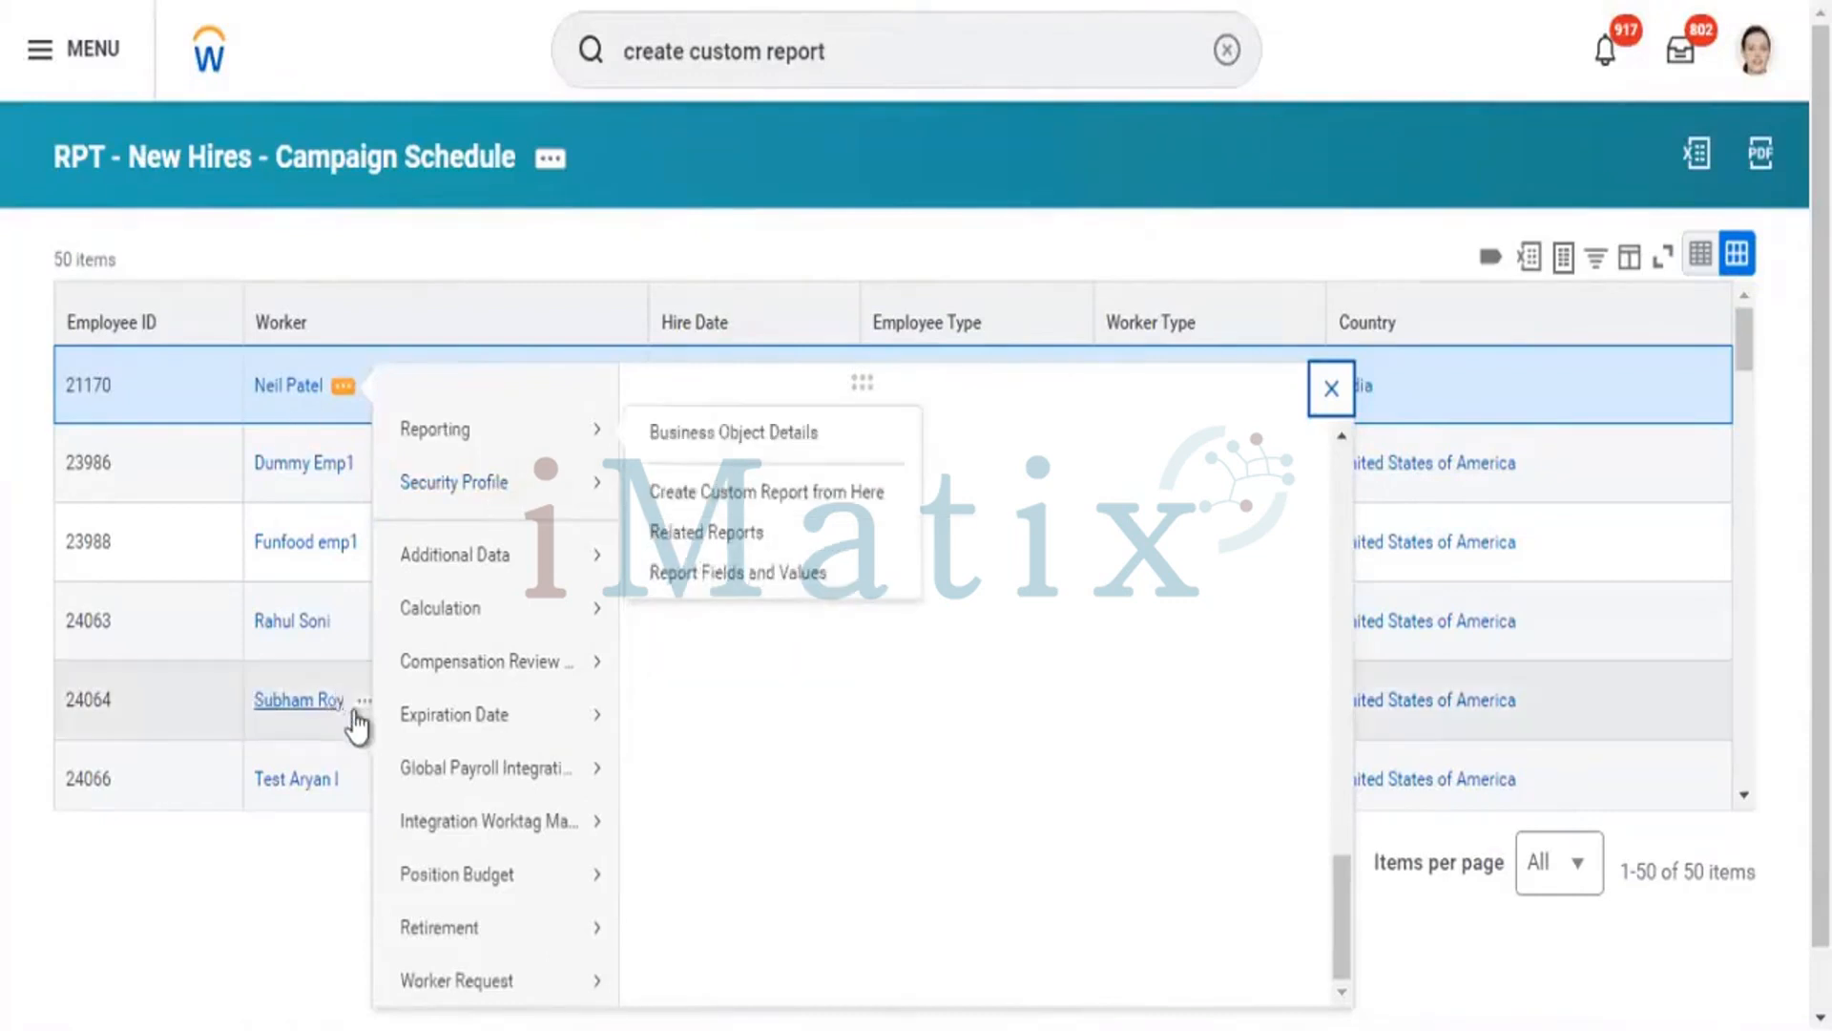
pyautogui.click(287, 389)
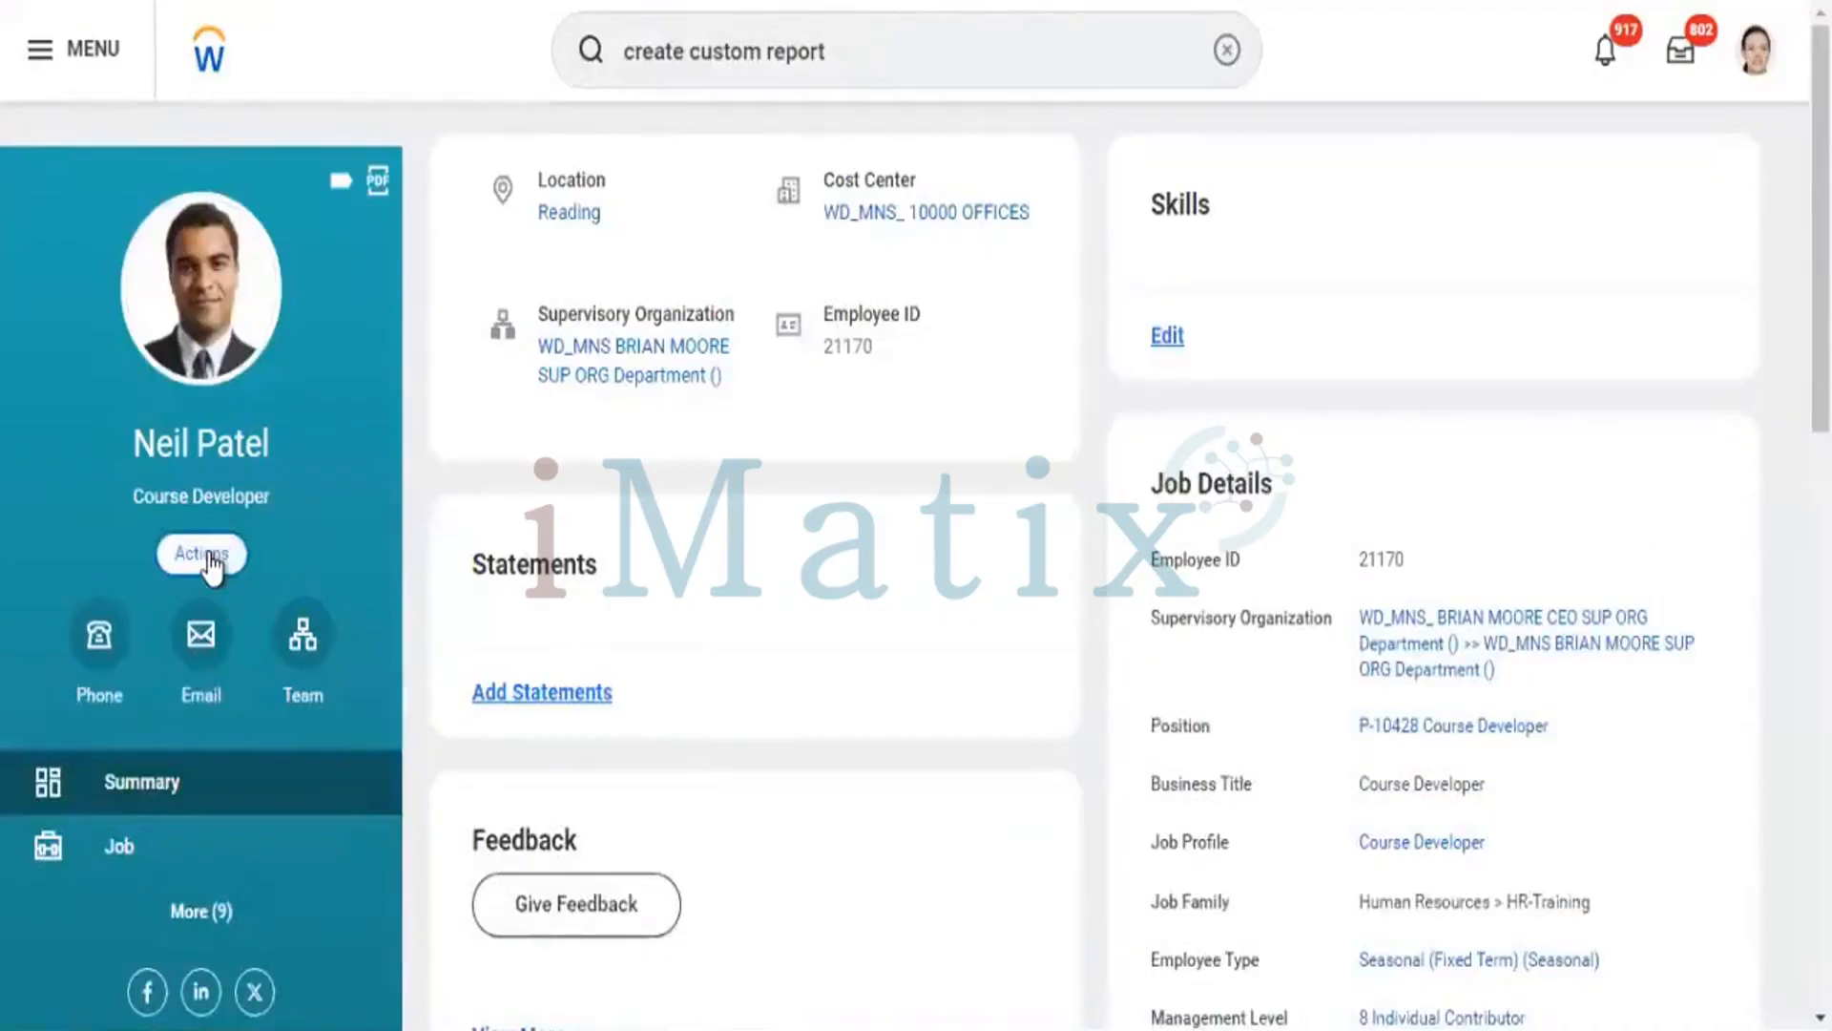
# - View the worker's skipped tasks, leaving the business process type and skip dates blank
pyautogui.click(212, 567)
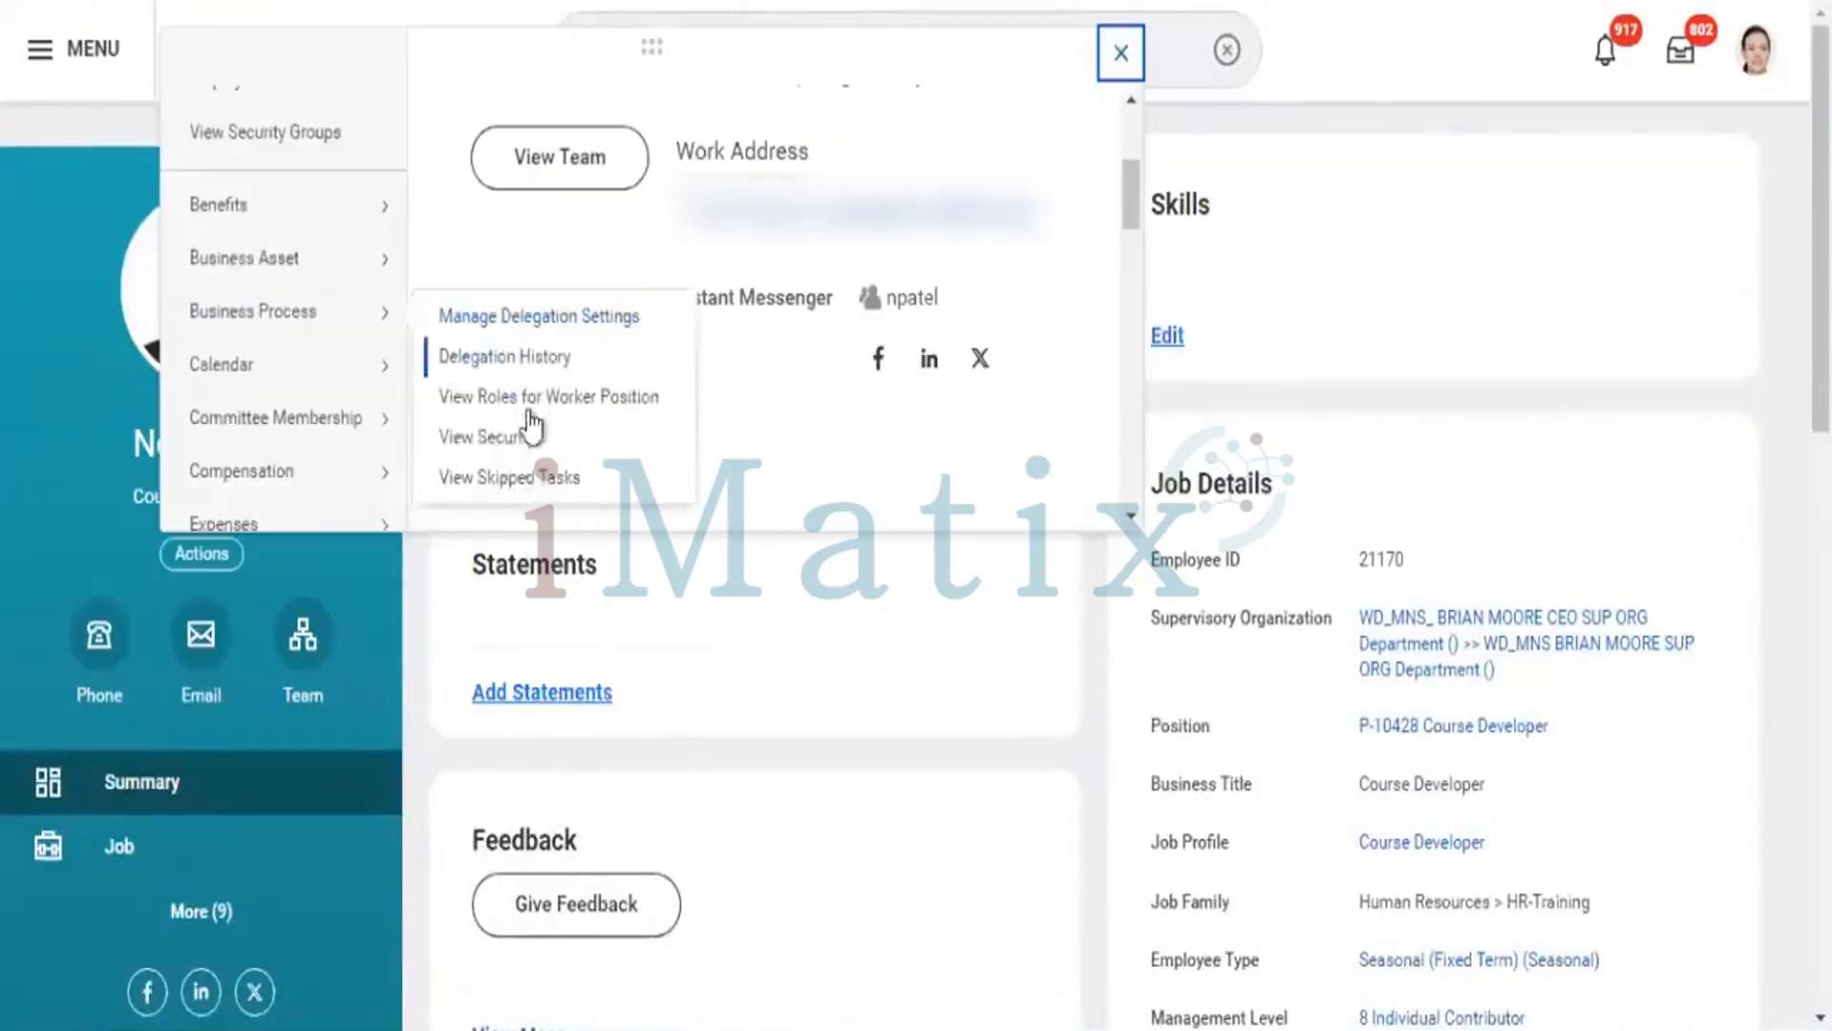
pyautogui.click(511, 478)
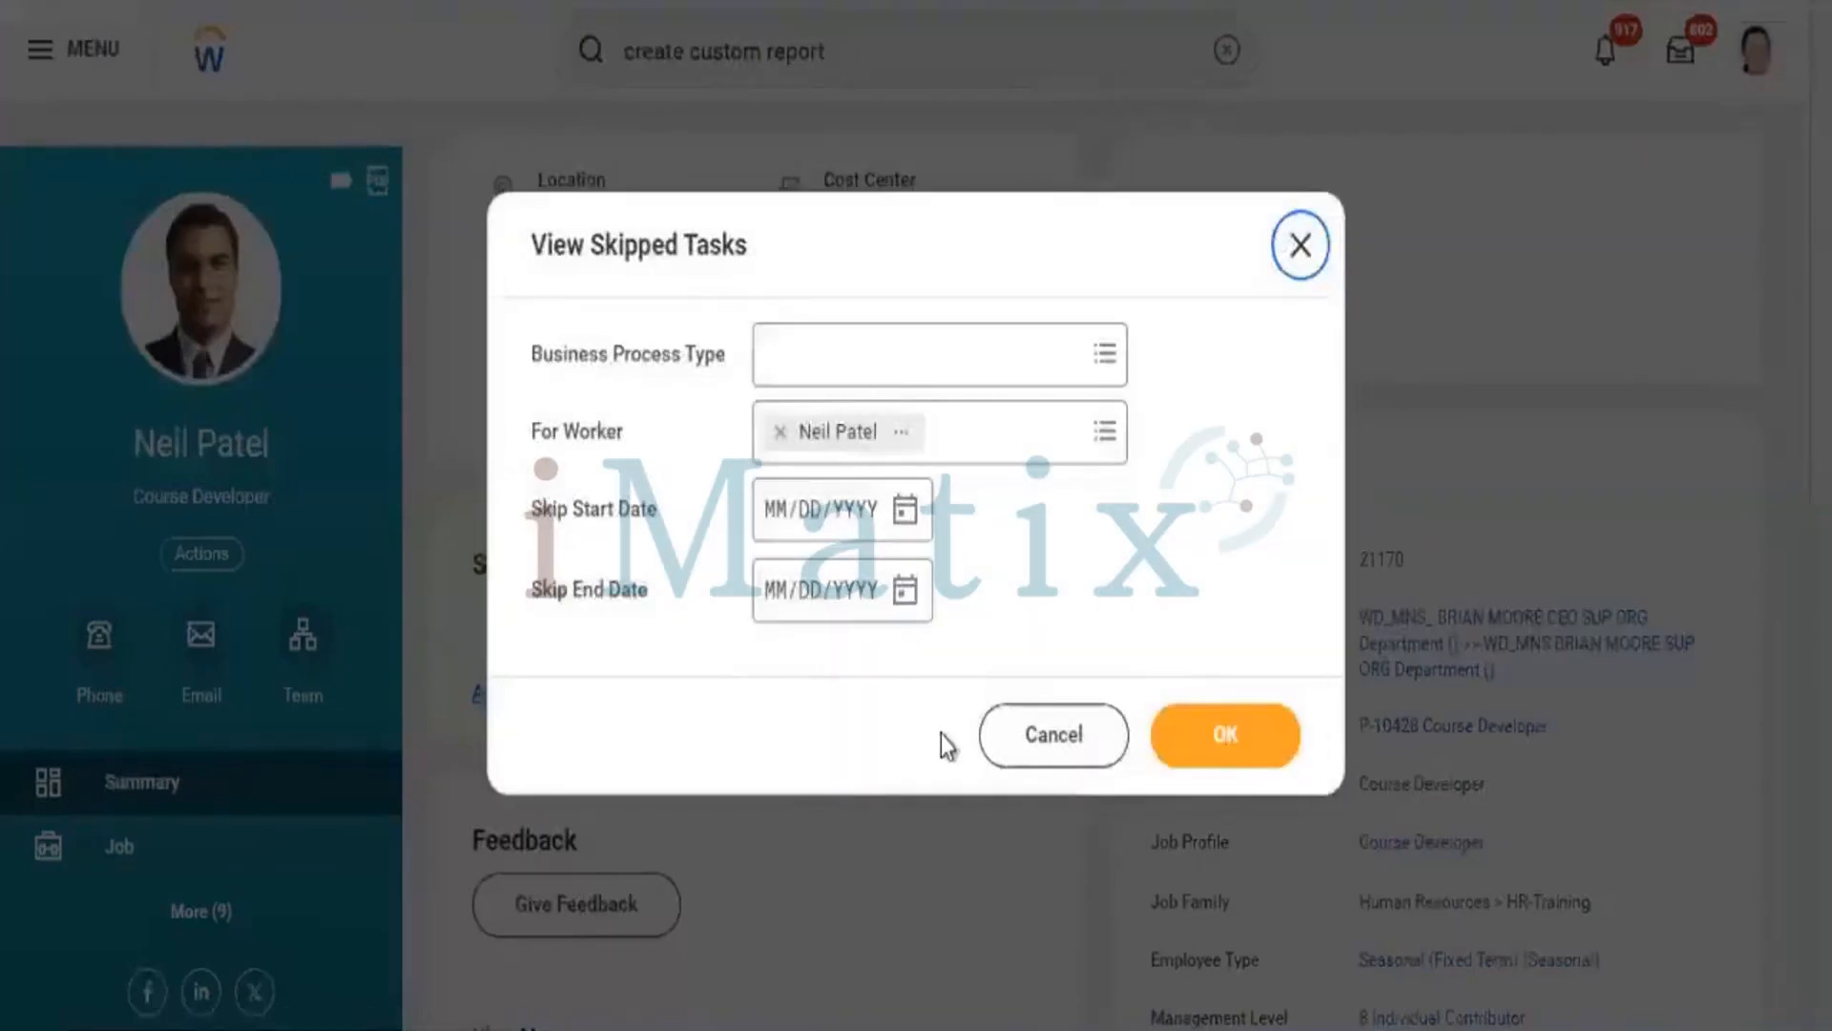
pyautogui.click(1181, 733)
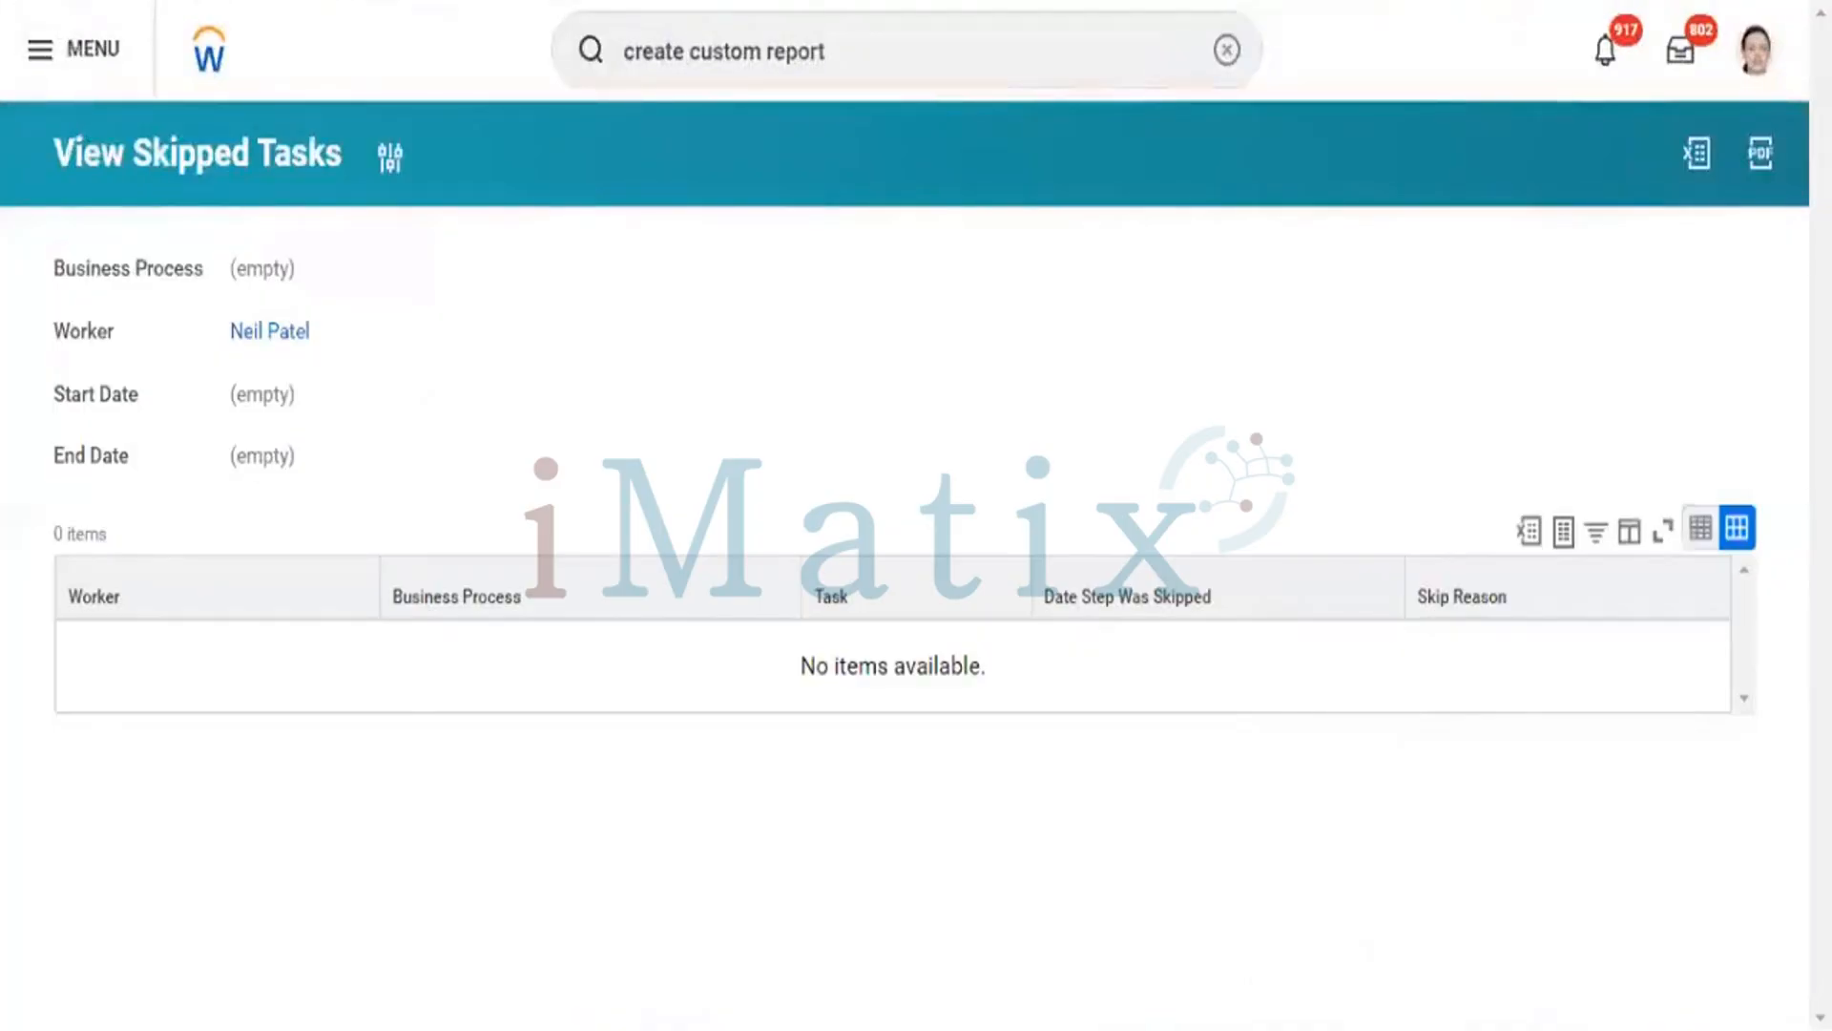
# - Return from the skipped tasks report to the worker's profile and look through the actions available for that worker
pyautogui.hotkey('alt', 'Left')
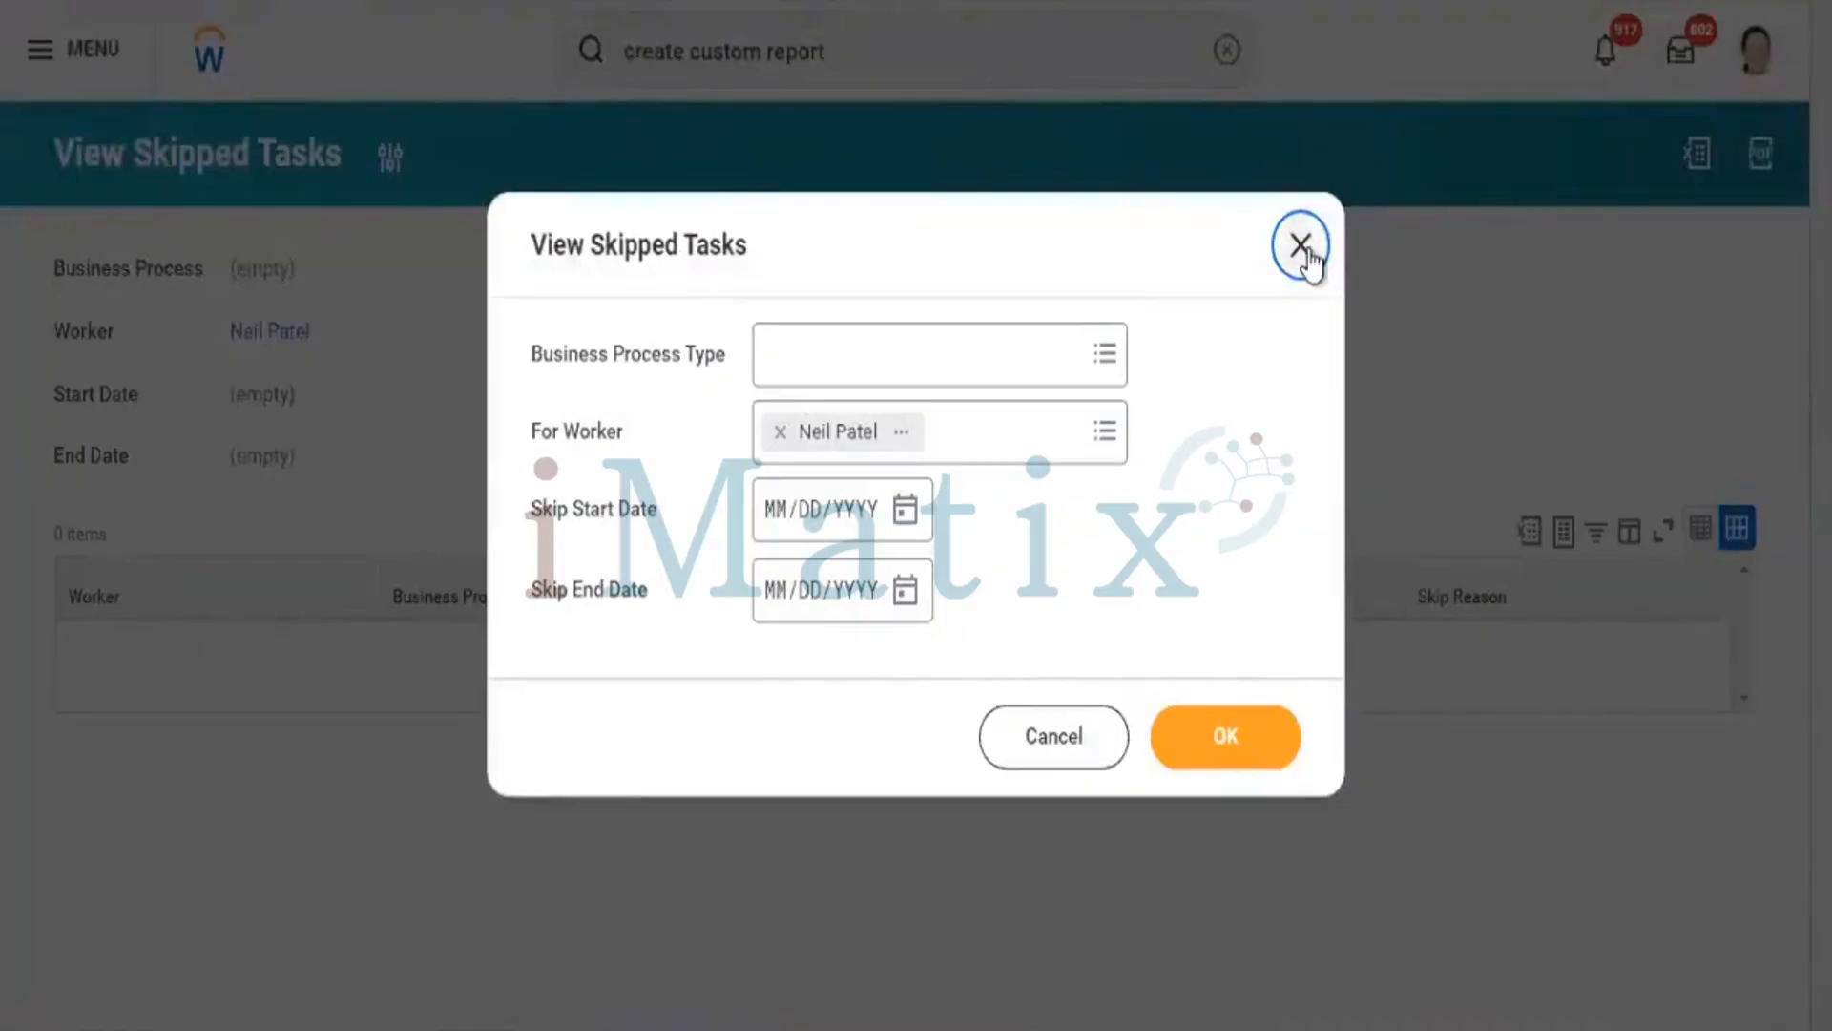
pyautogui.click(1308, 252)
pyautogui.hotkey('alt', 'Left')
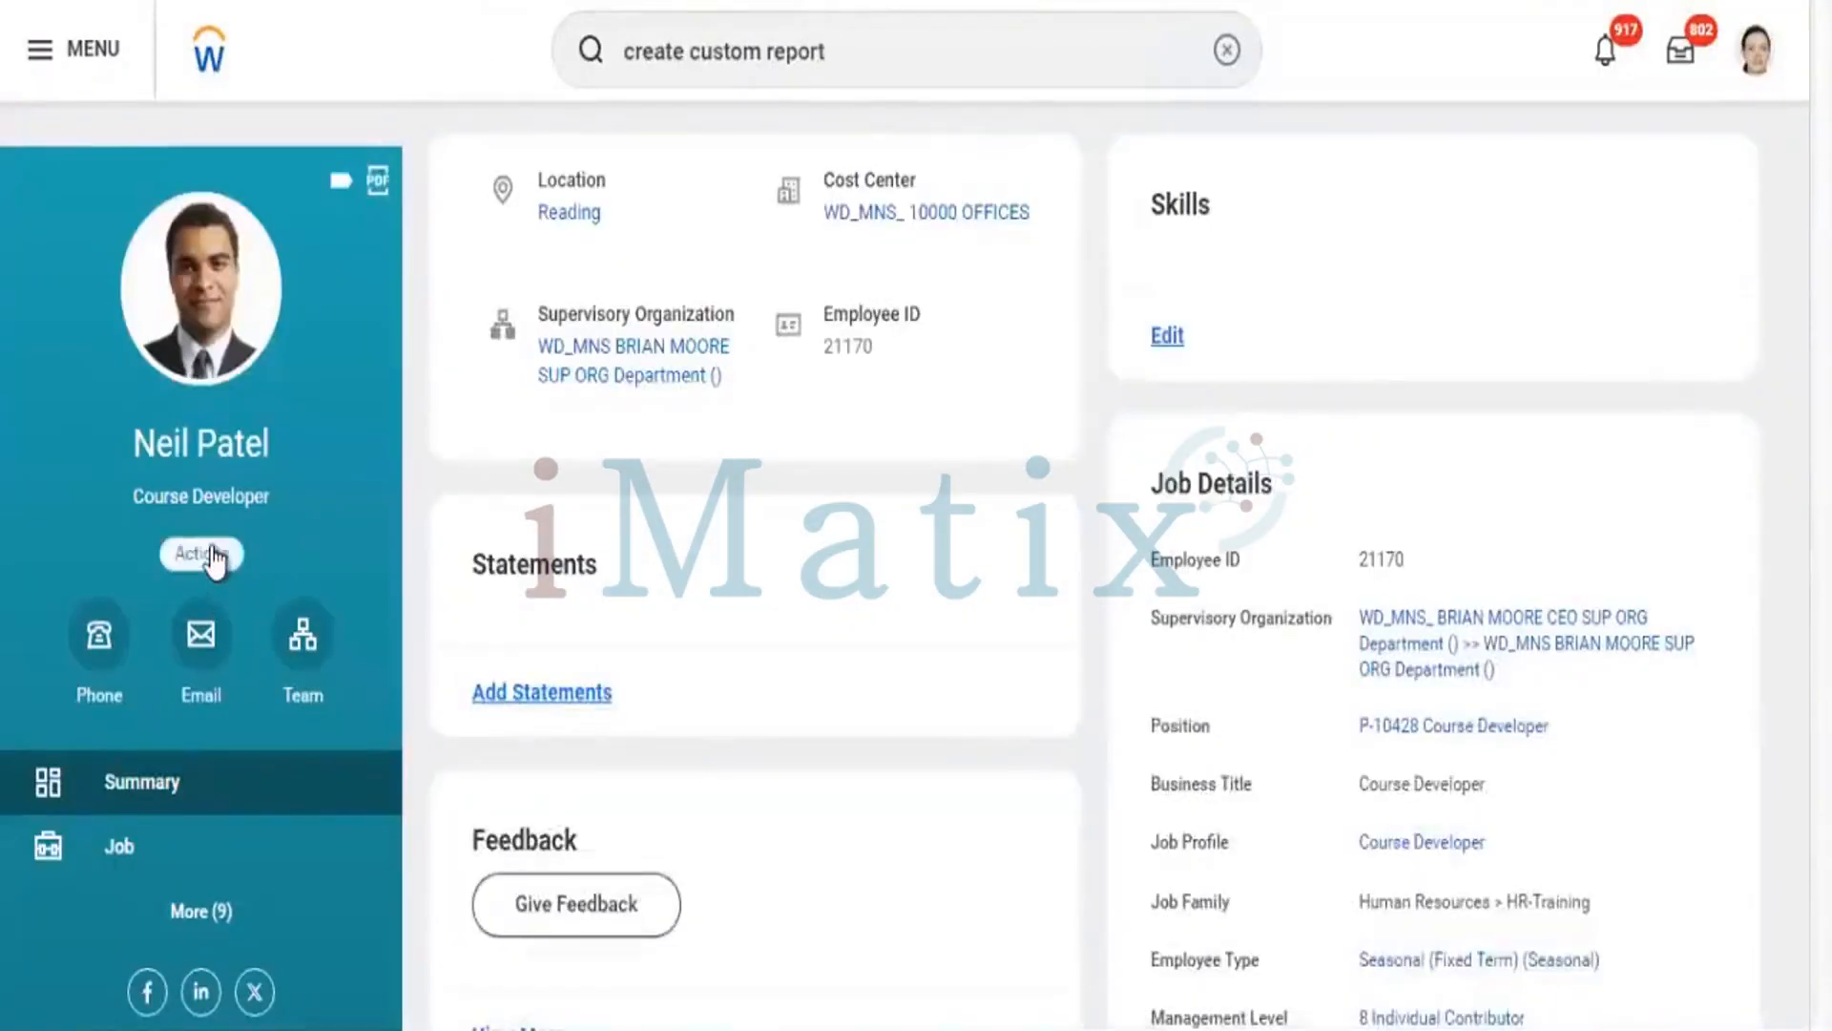
pyautogui.click(212, 555)
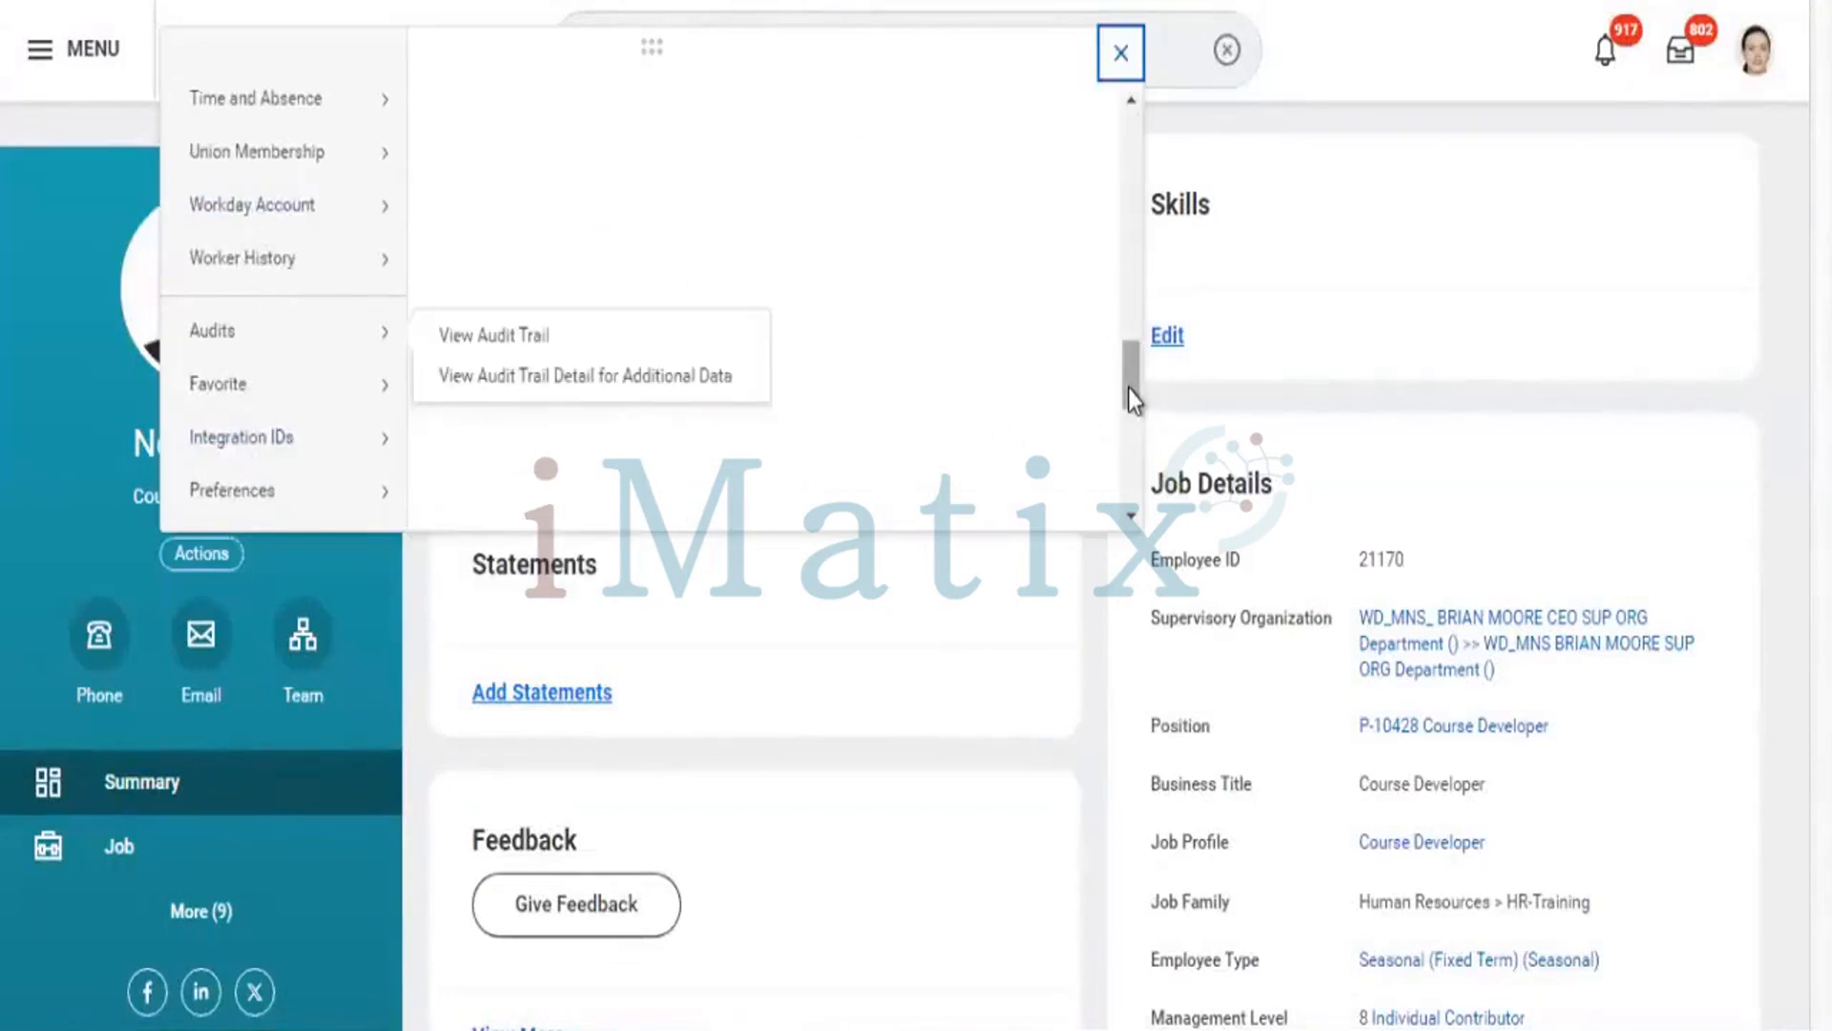
pyautogui.moveTo(1129, 386); pyautogui.dragTo(1123, 475)
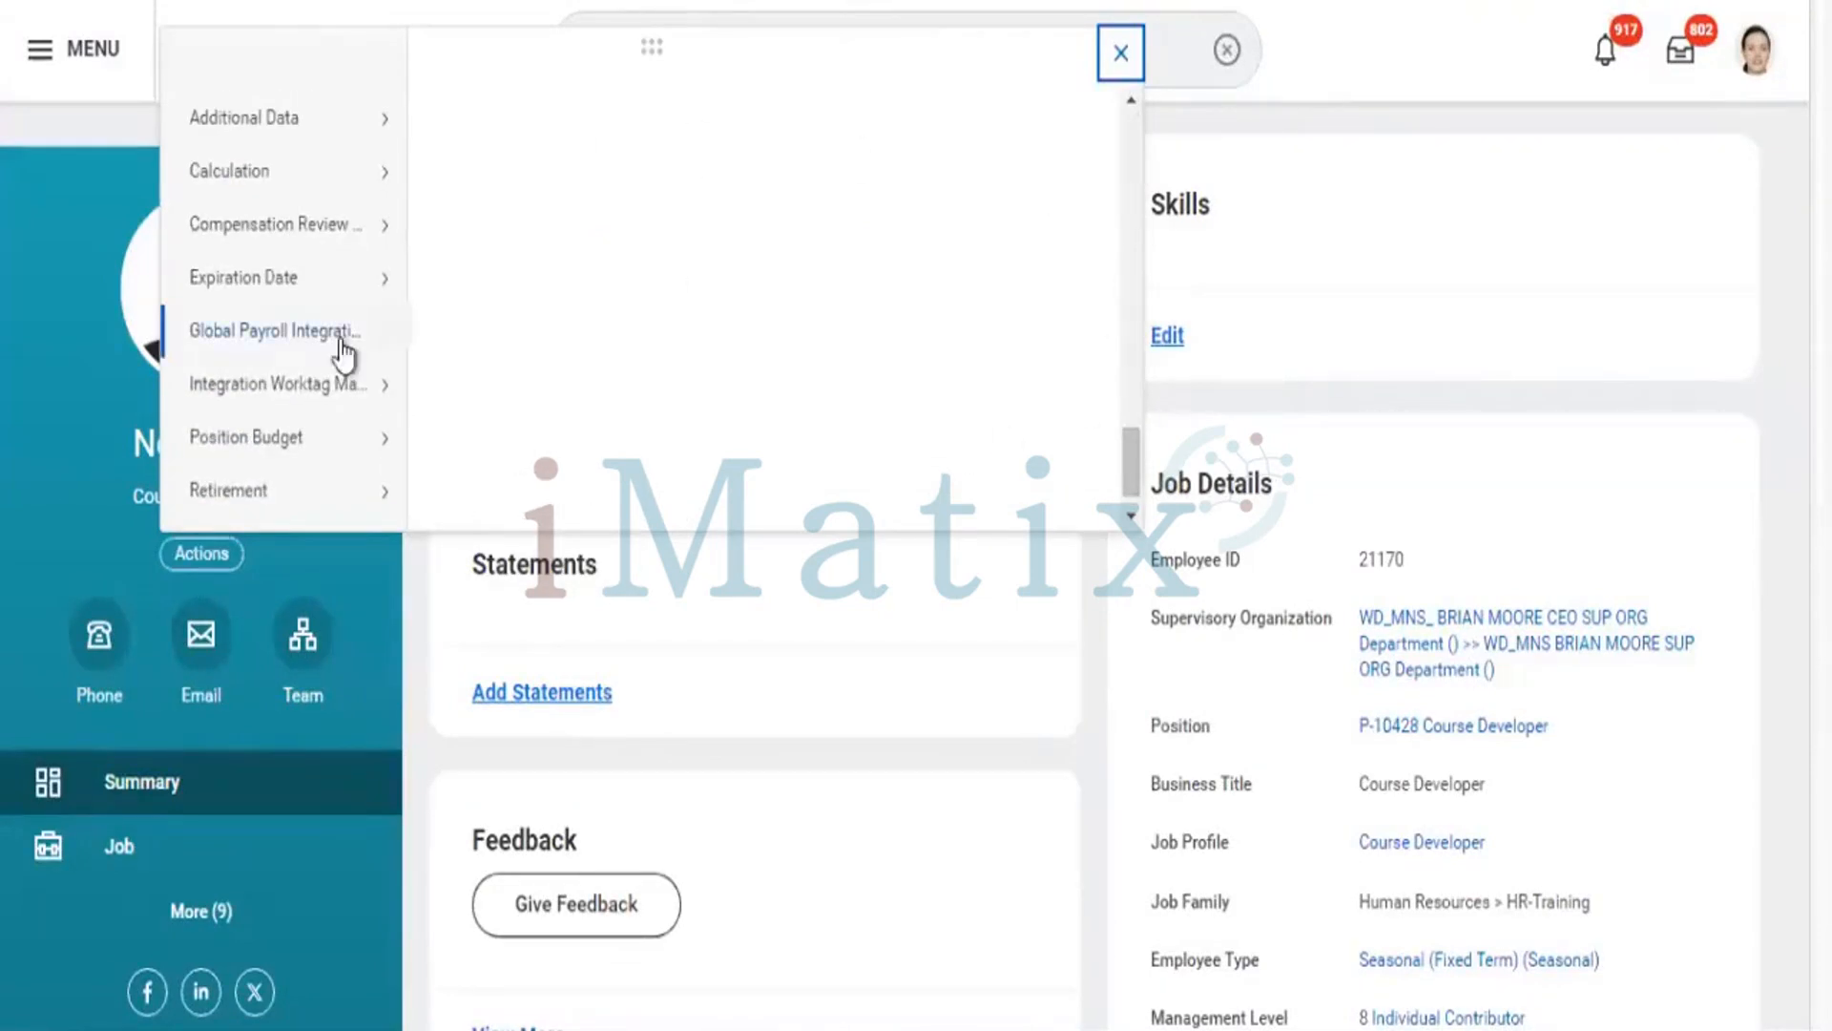
pyautogui.moveTo(372, 496)
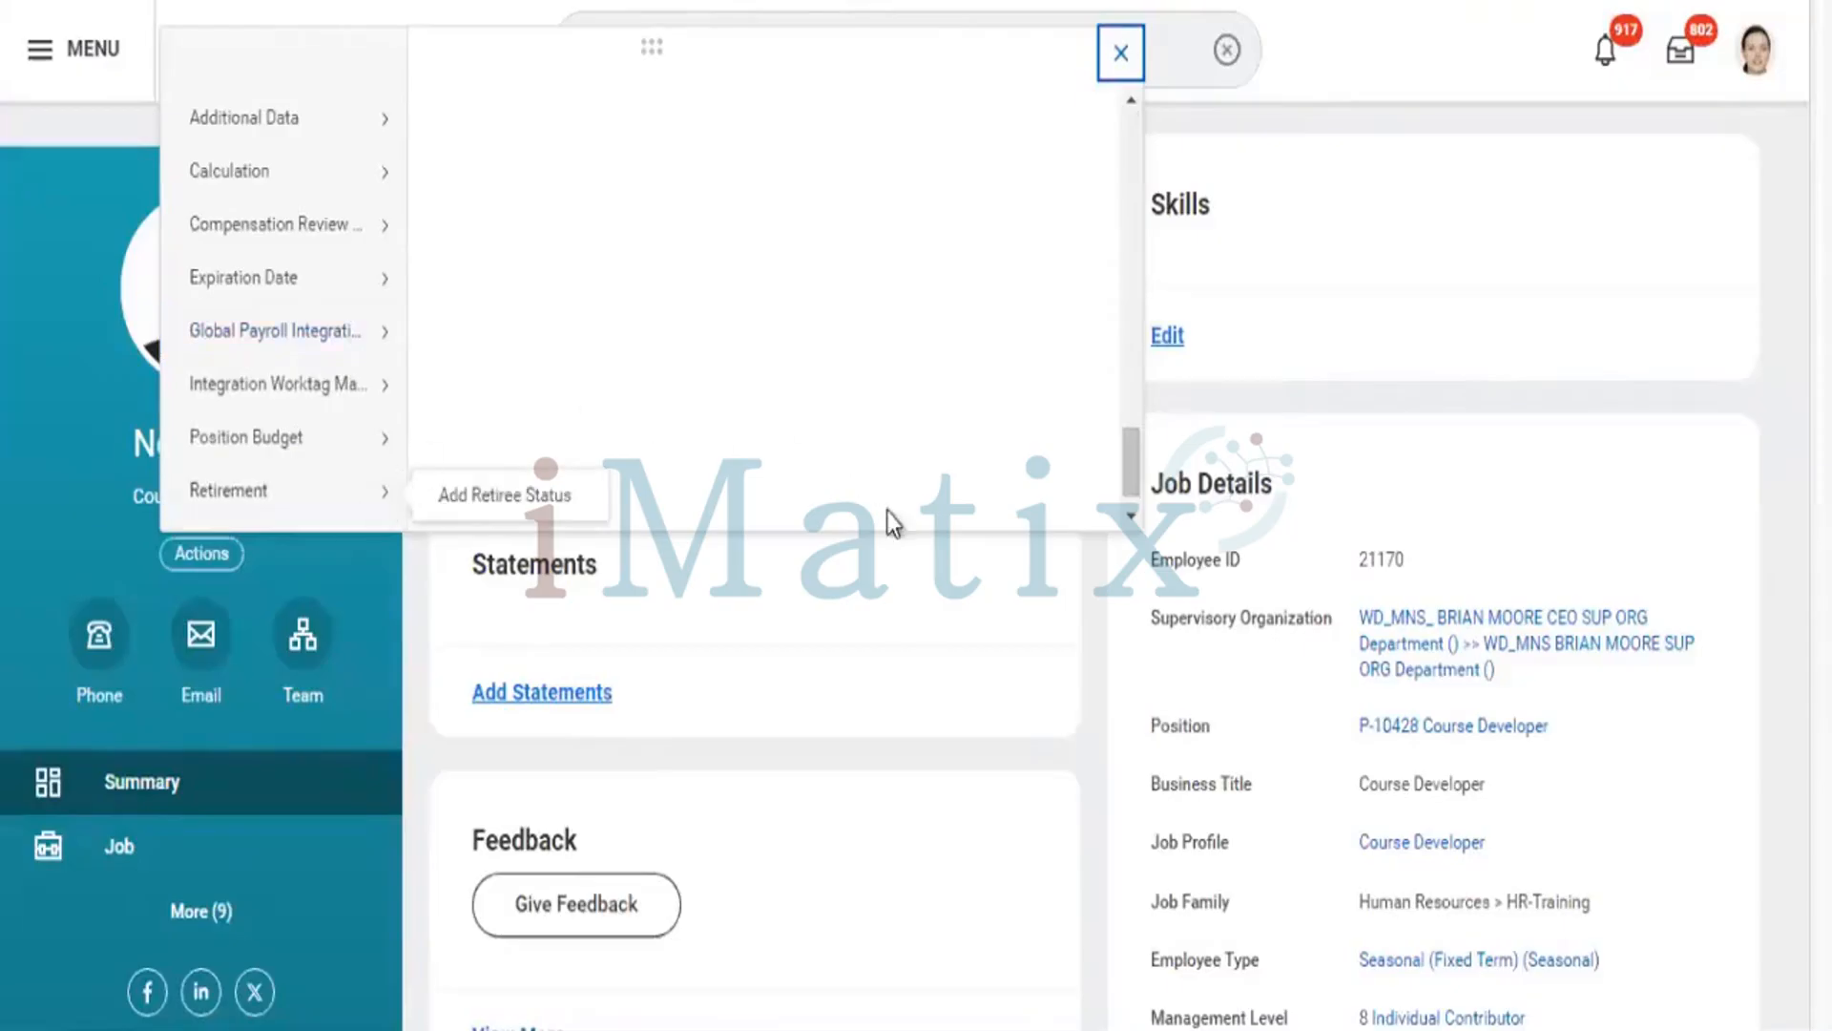
pyautogui.moveTo(1125, 465)
pyautogui.mouseDown()
pyautogui.moveTo(1128, 358)
pyautogui.moveTo(1129, 477)
pyautogui.mouseUp()
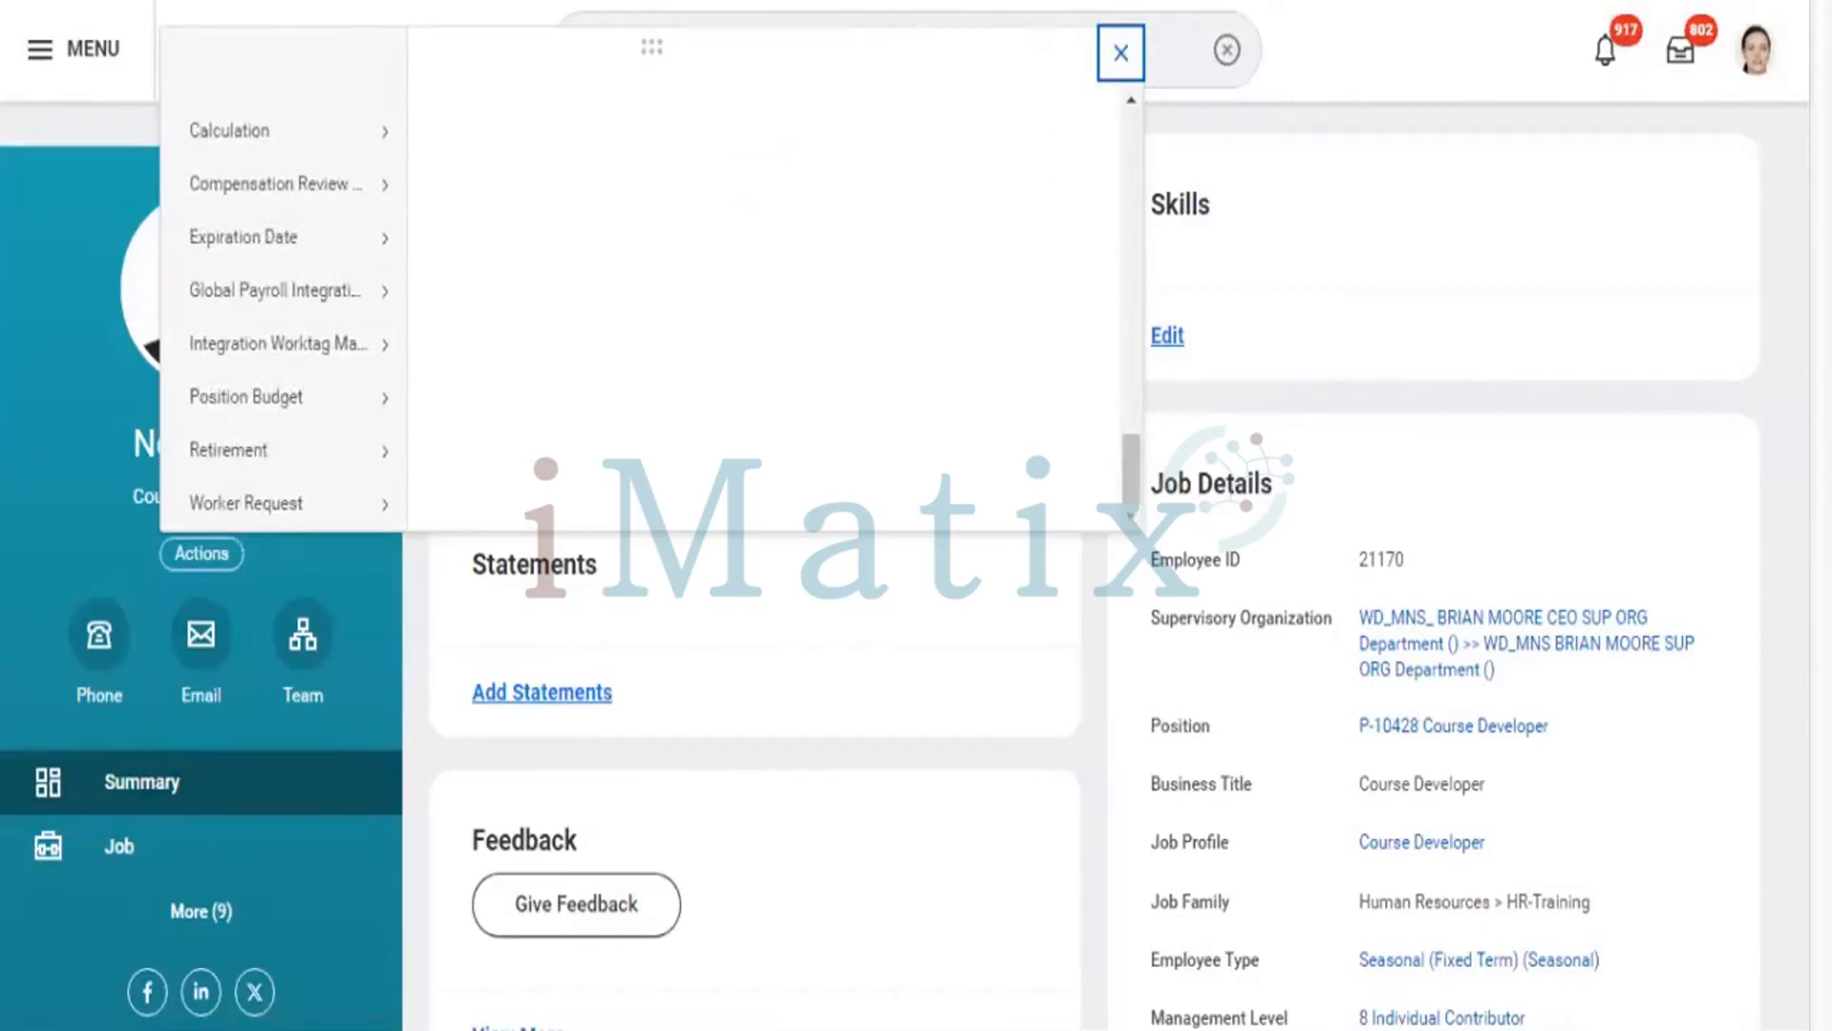
pyautogui.press('Escape')
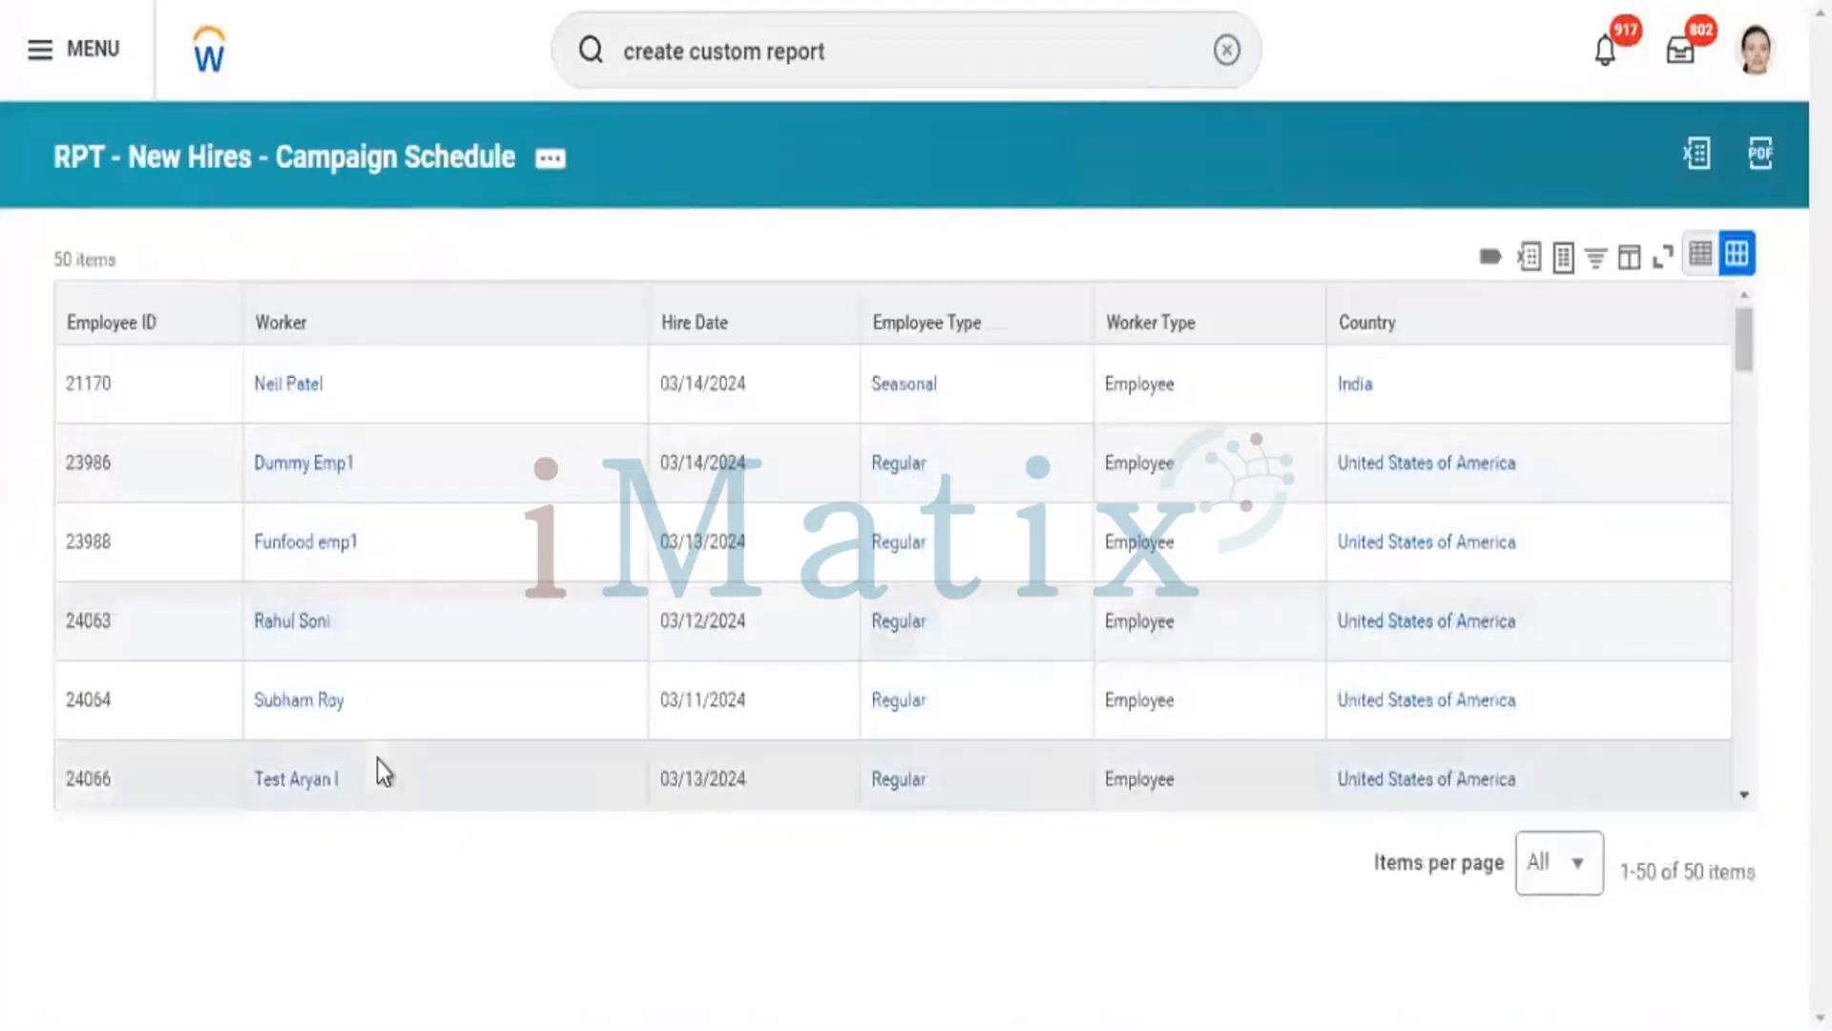
# - Look through the related actions of the fifth and sixth workers listed in RPT - New Hires - Campaign Schedule
pyautogui.click(364, 706)
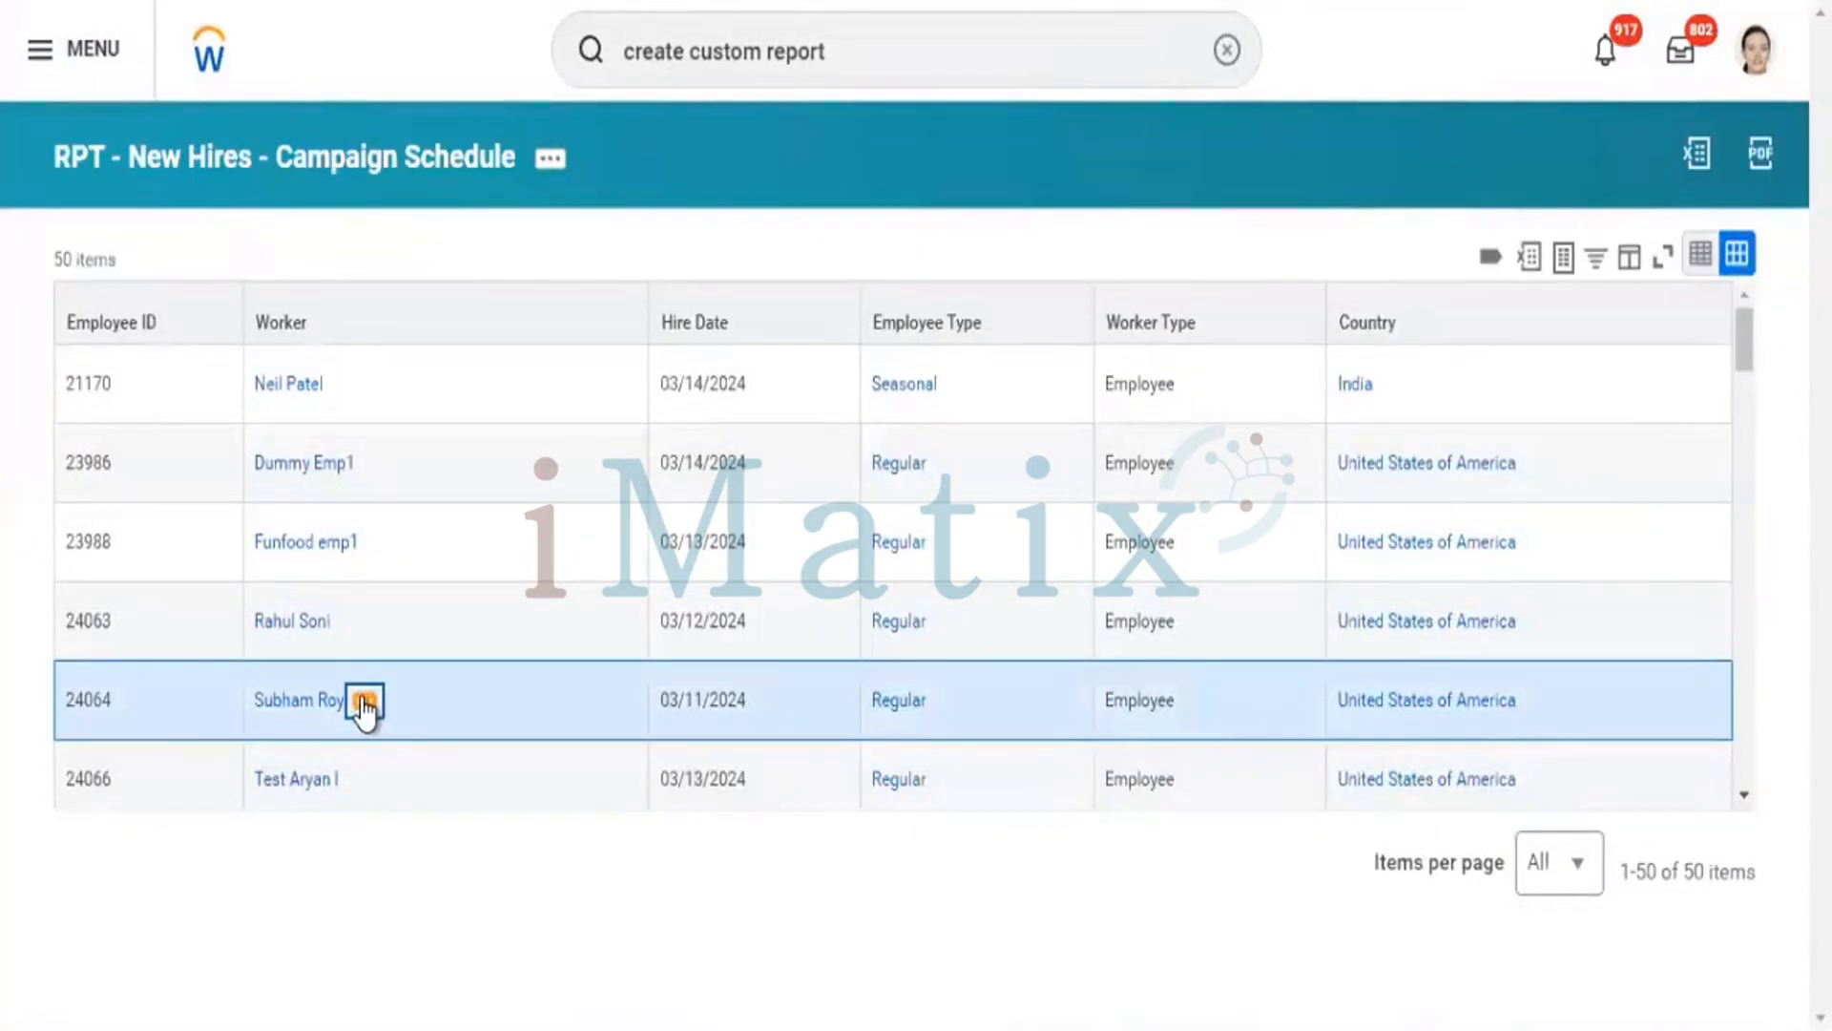
pyautogui.click(364, 707)
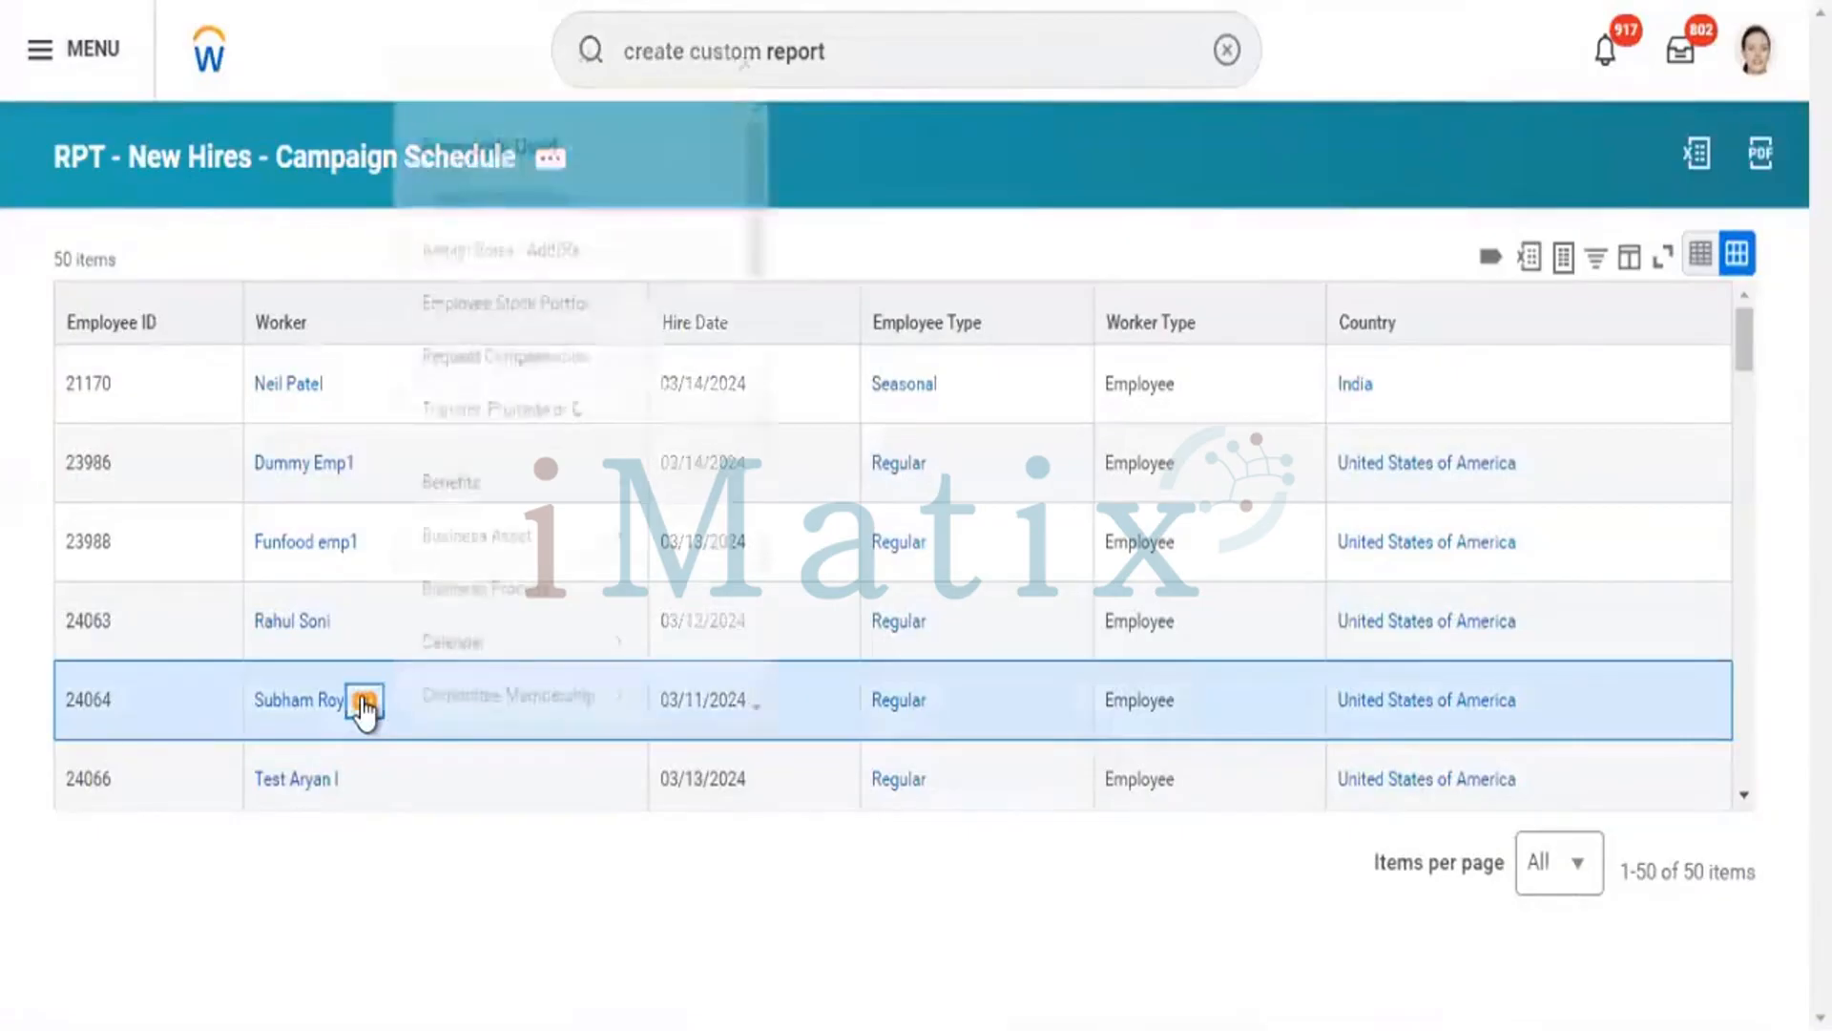
pyautogui.moveTo(559, 349)
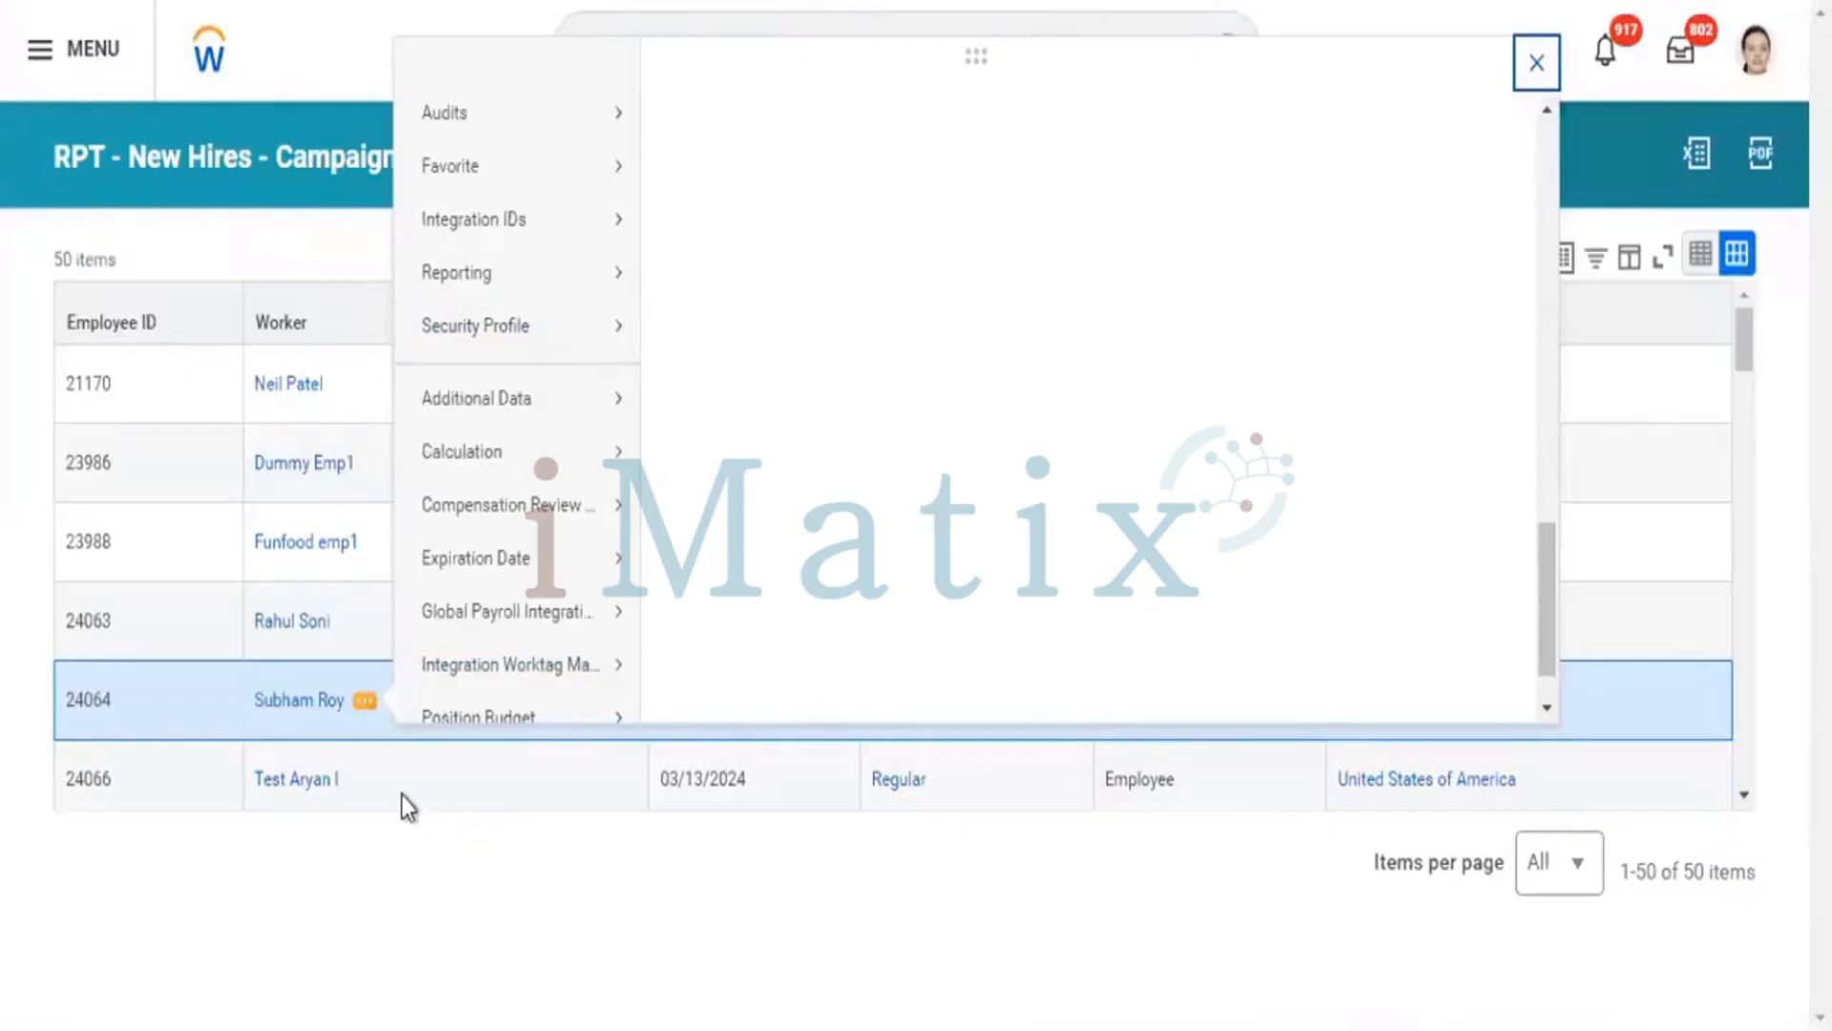
pyautogui.click(360, 798)
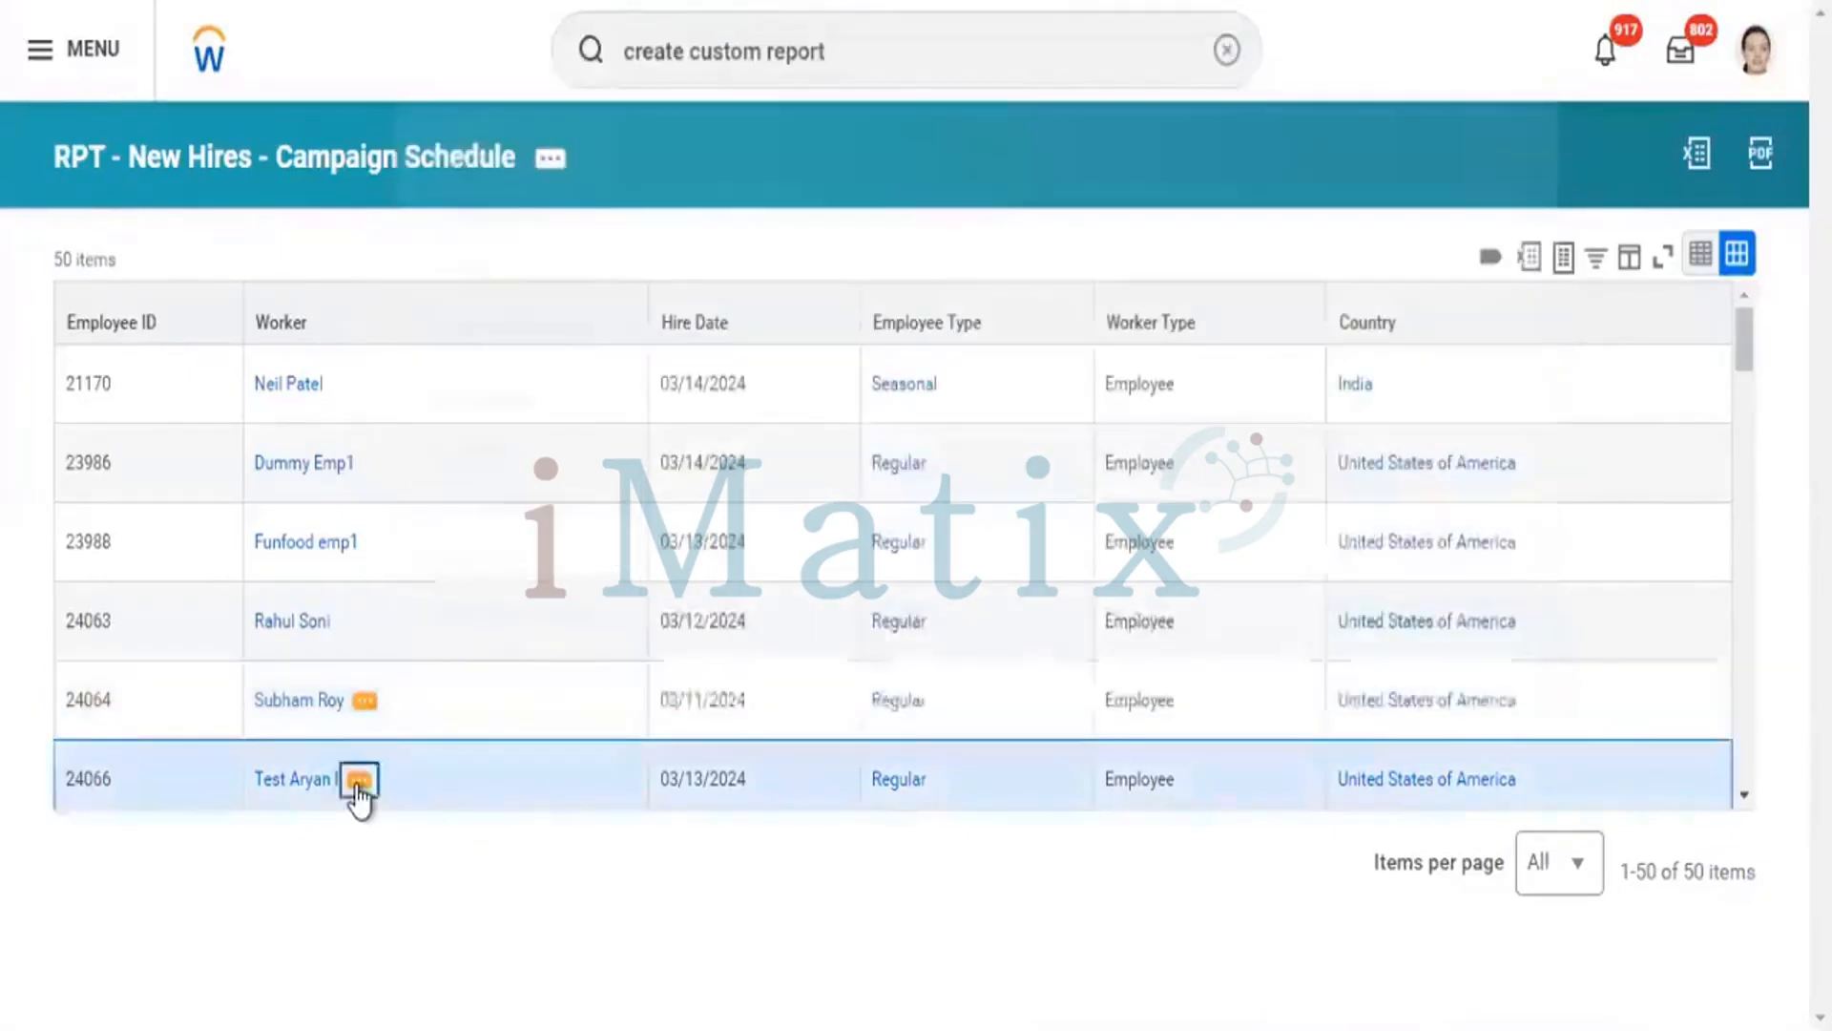
pyautogui.moveTo(598, 483)
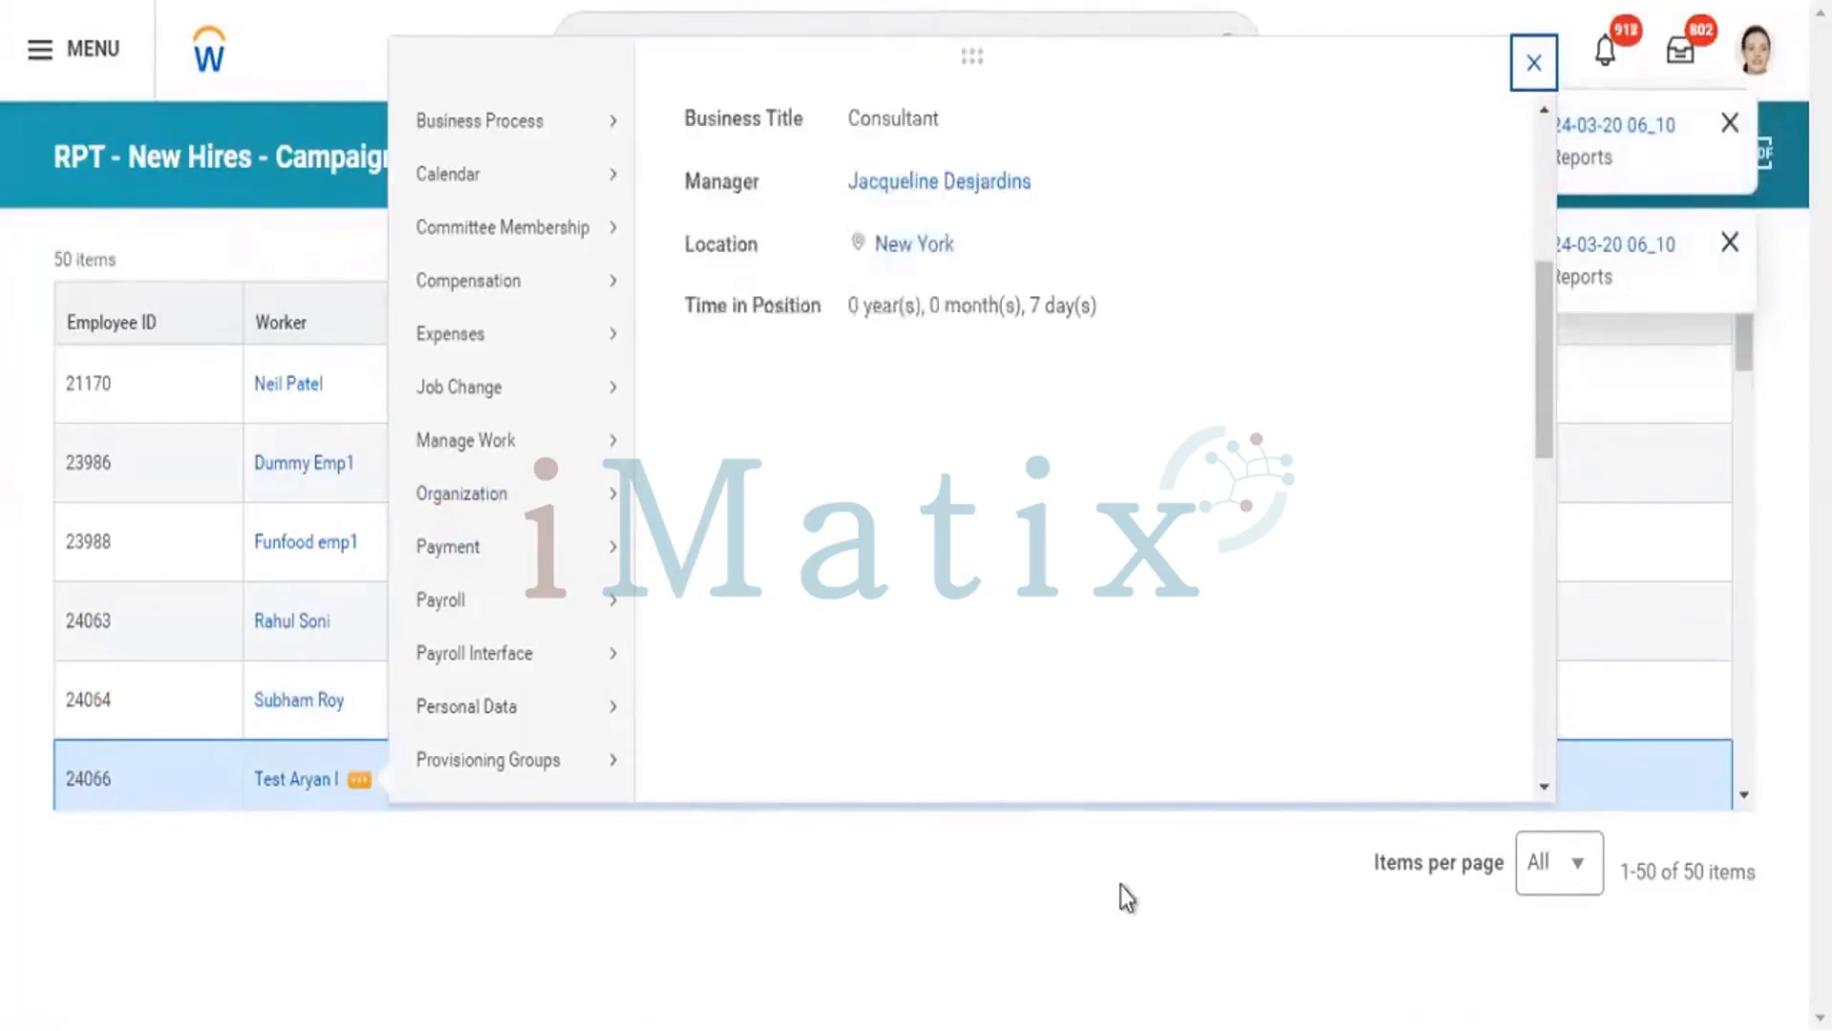
pyautogui.doubleClick(1613, 844)
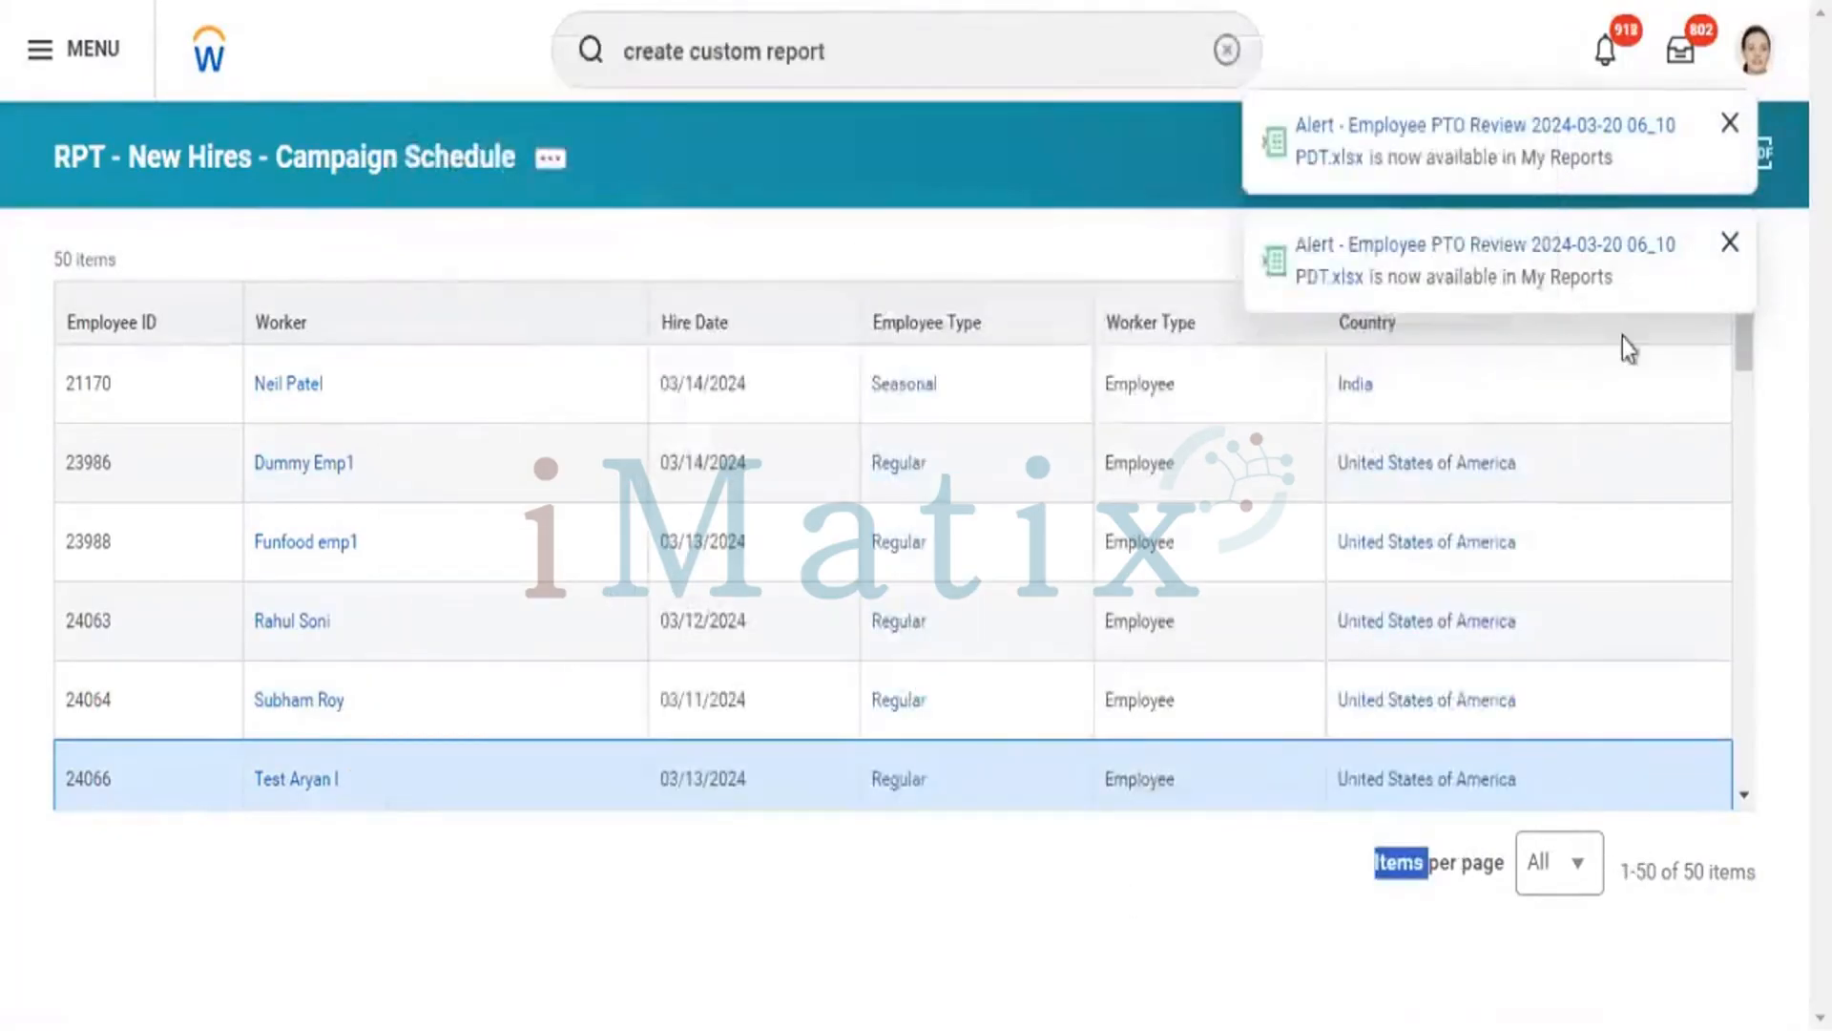
# - Dismiss the report alert, reload the new hires report and examine a 03/16/2024 hire's related actions, including Manage Work and Security Profile
pyautogui.click(1731, 248)
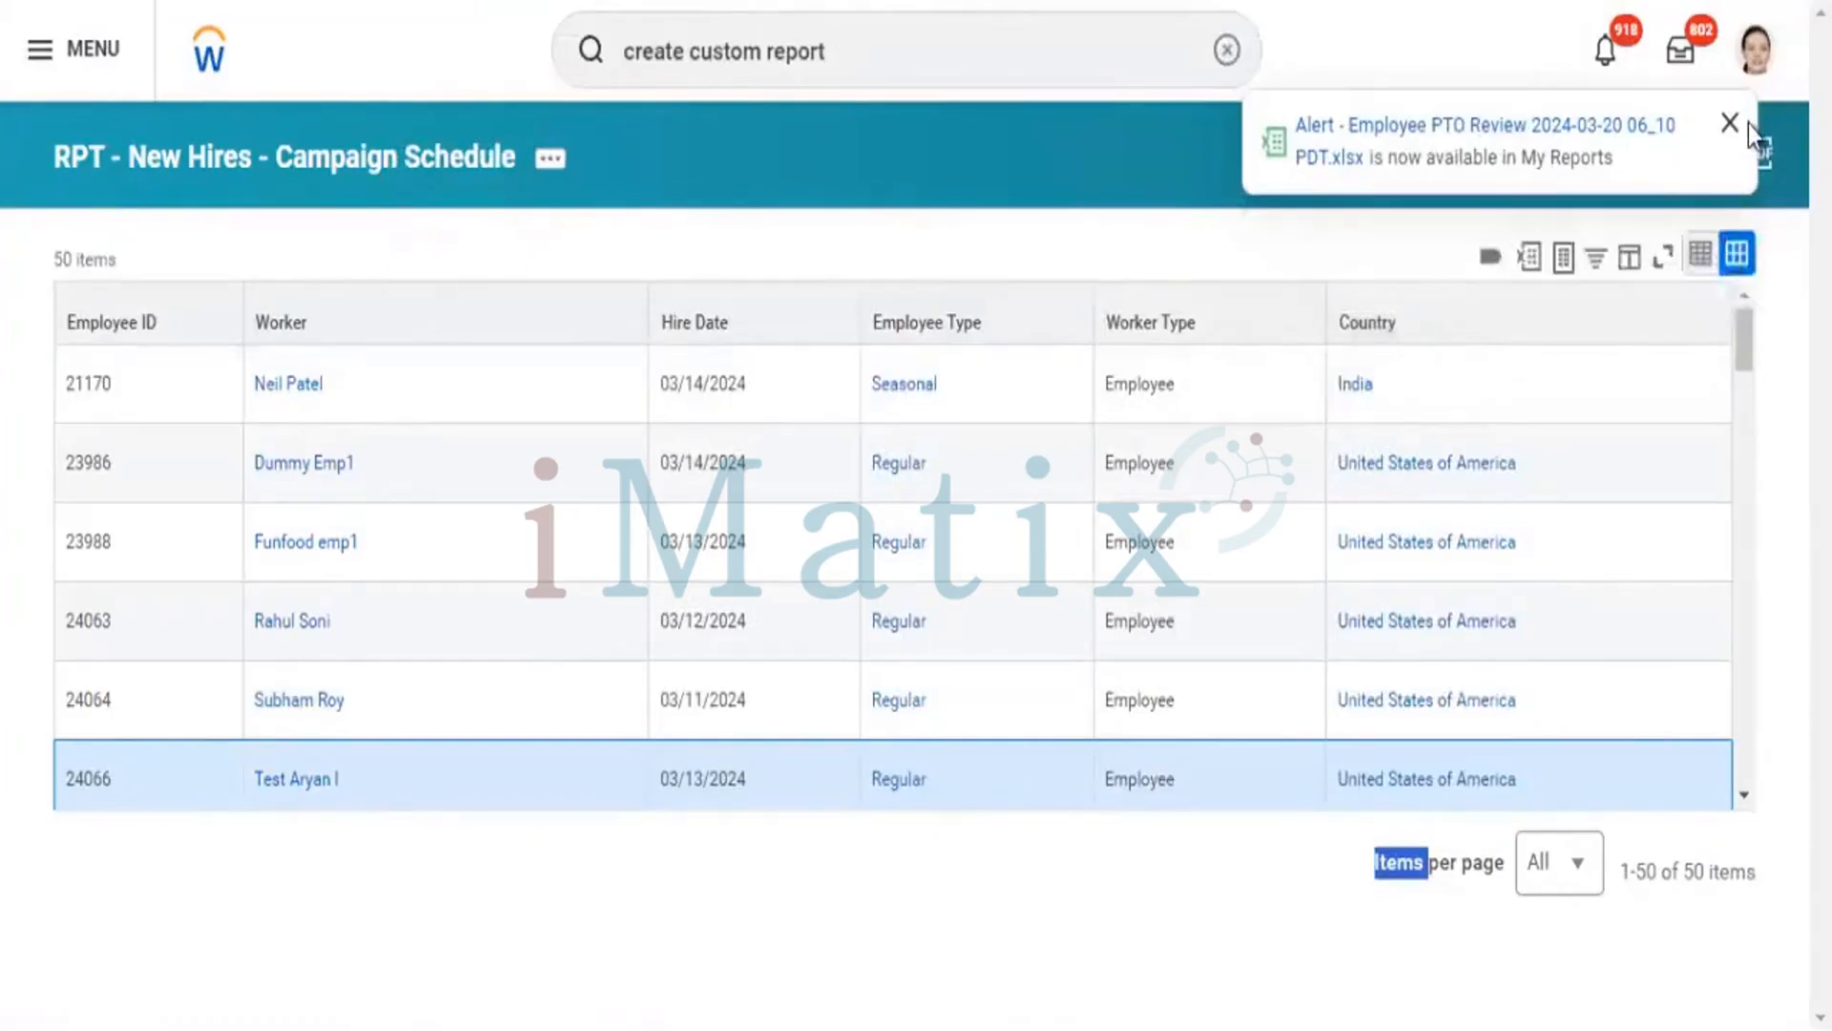
pyautogui.press('F5')
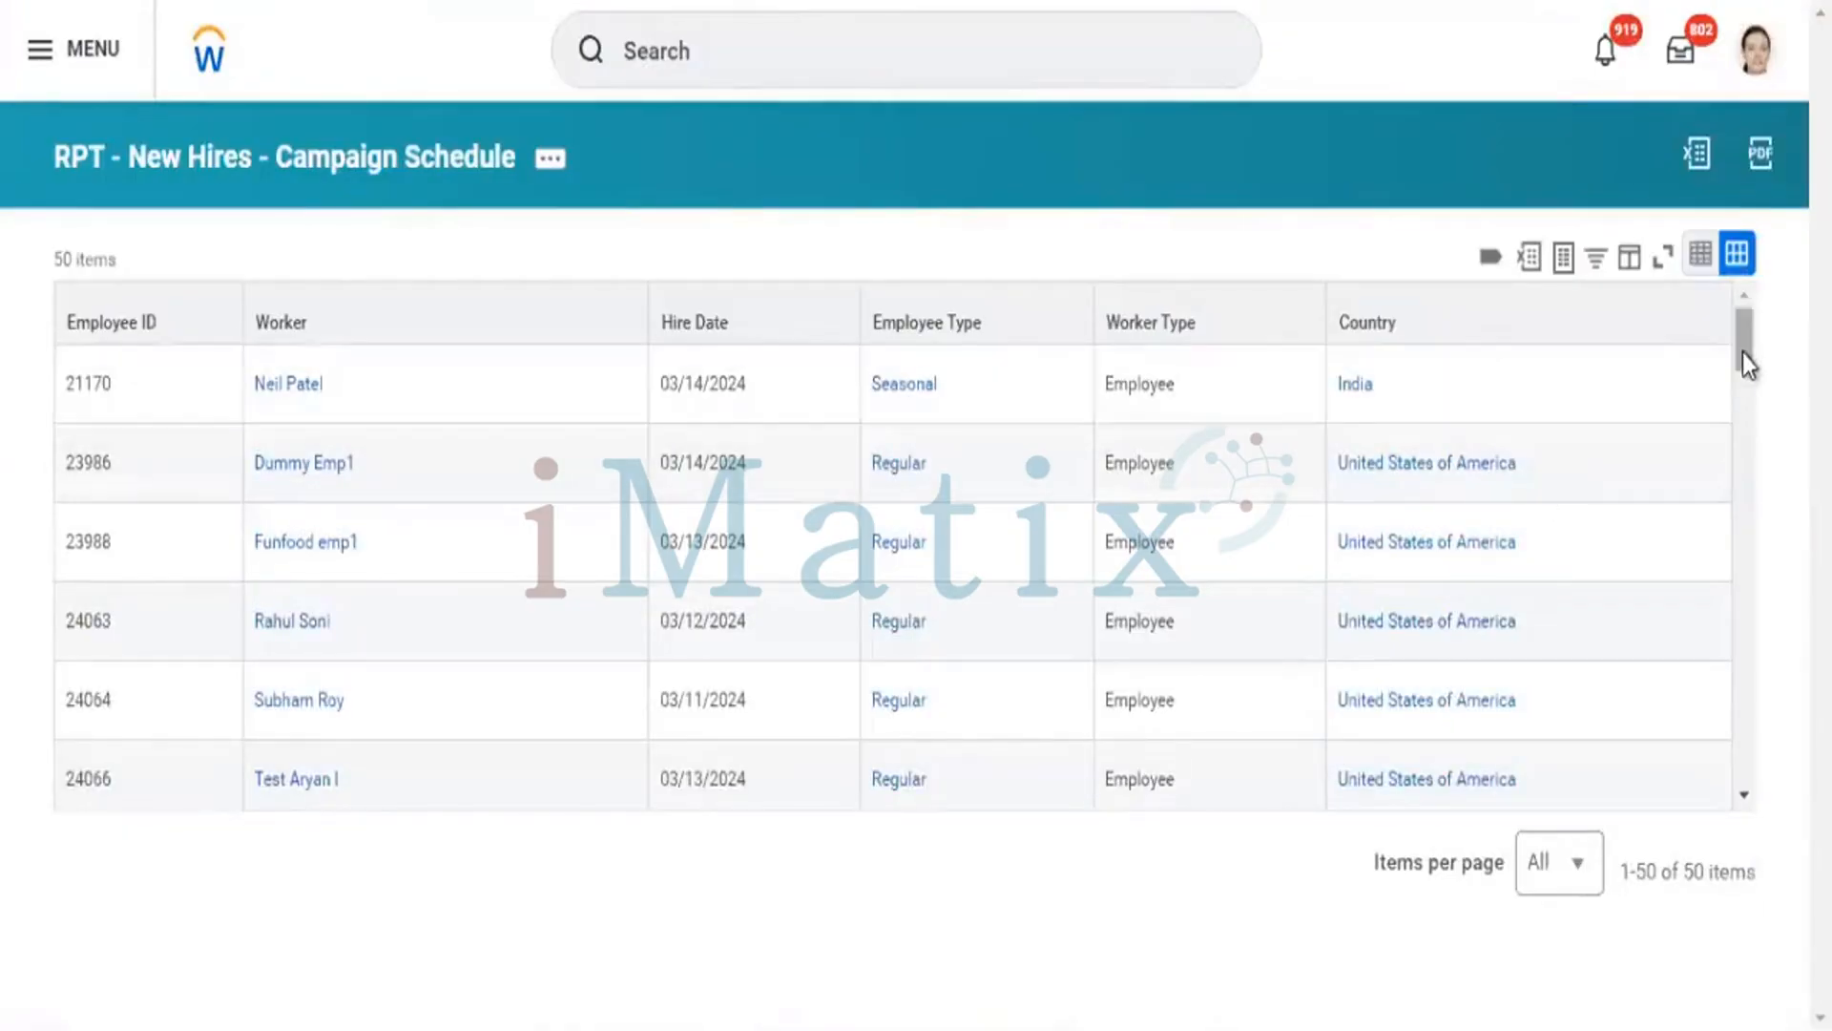
pyautogui.scroll(-20, 1729, 482)
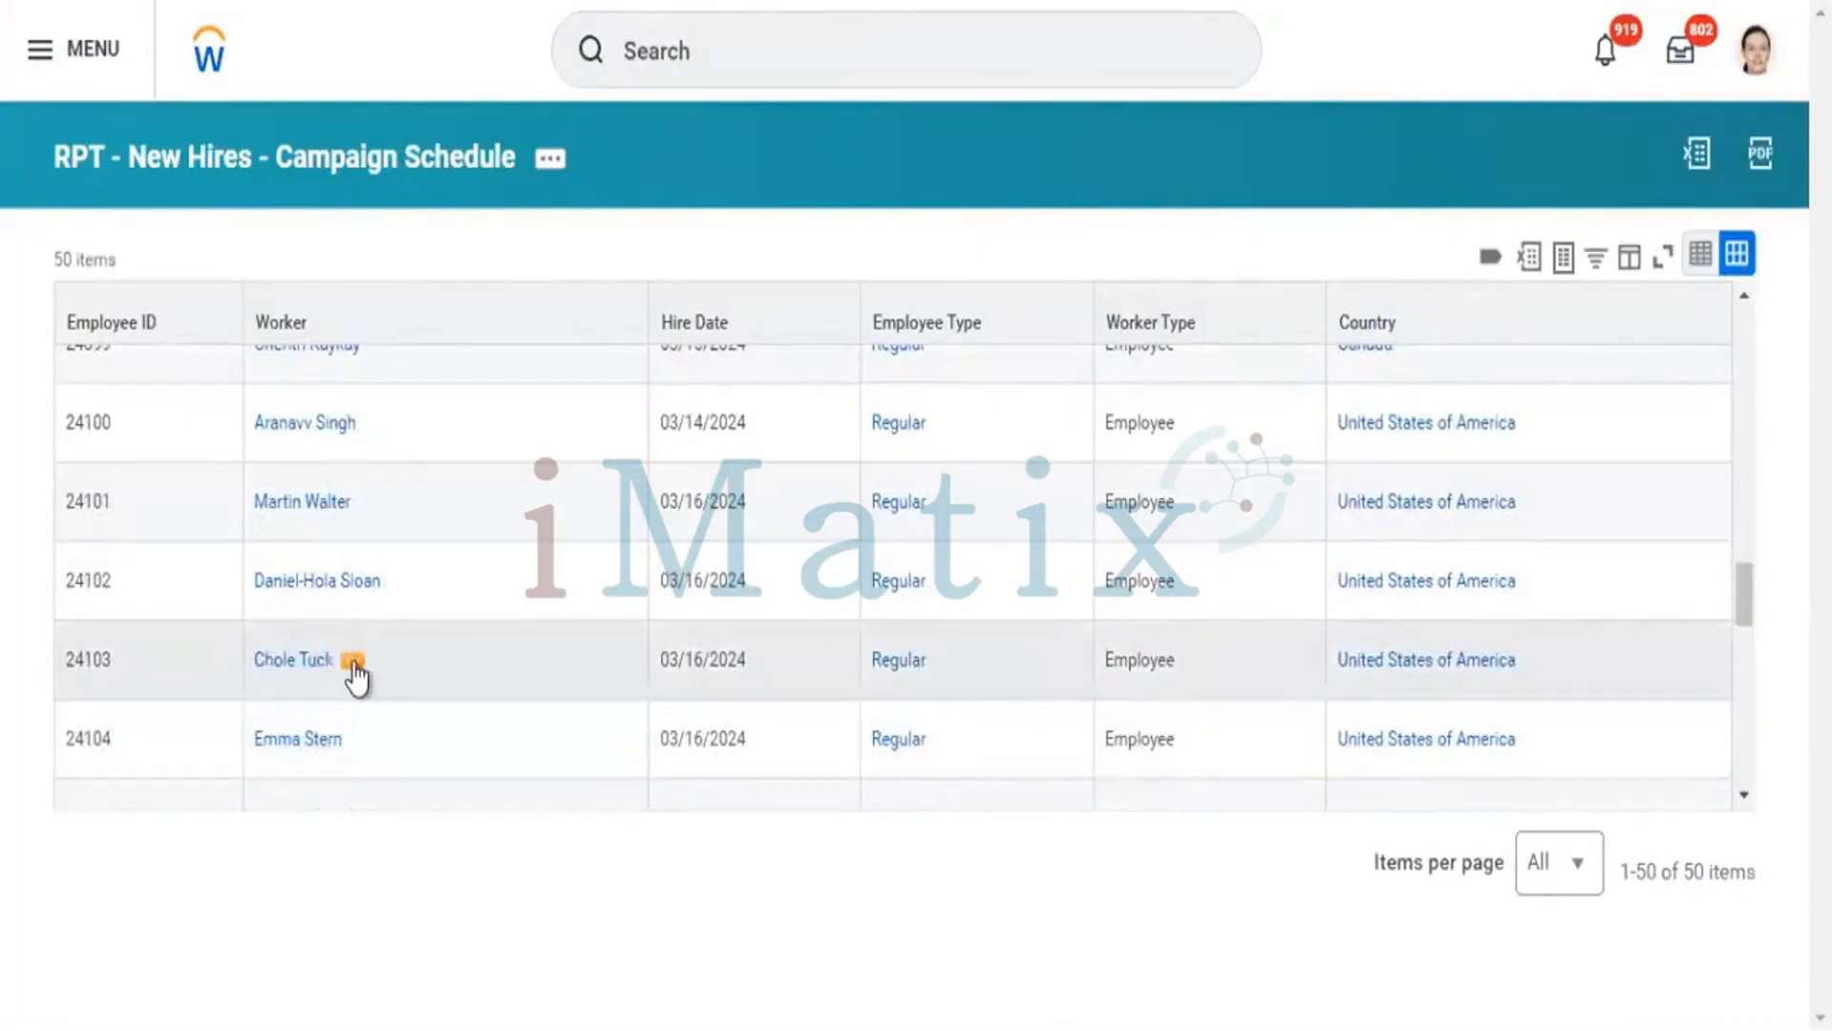
pyautogui.click(353, 666)
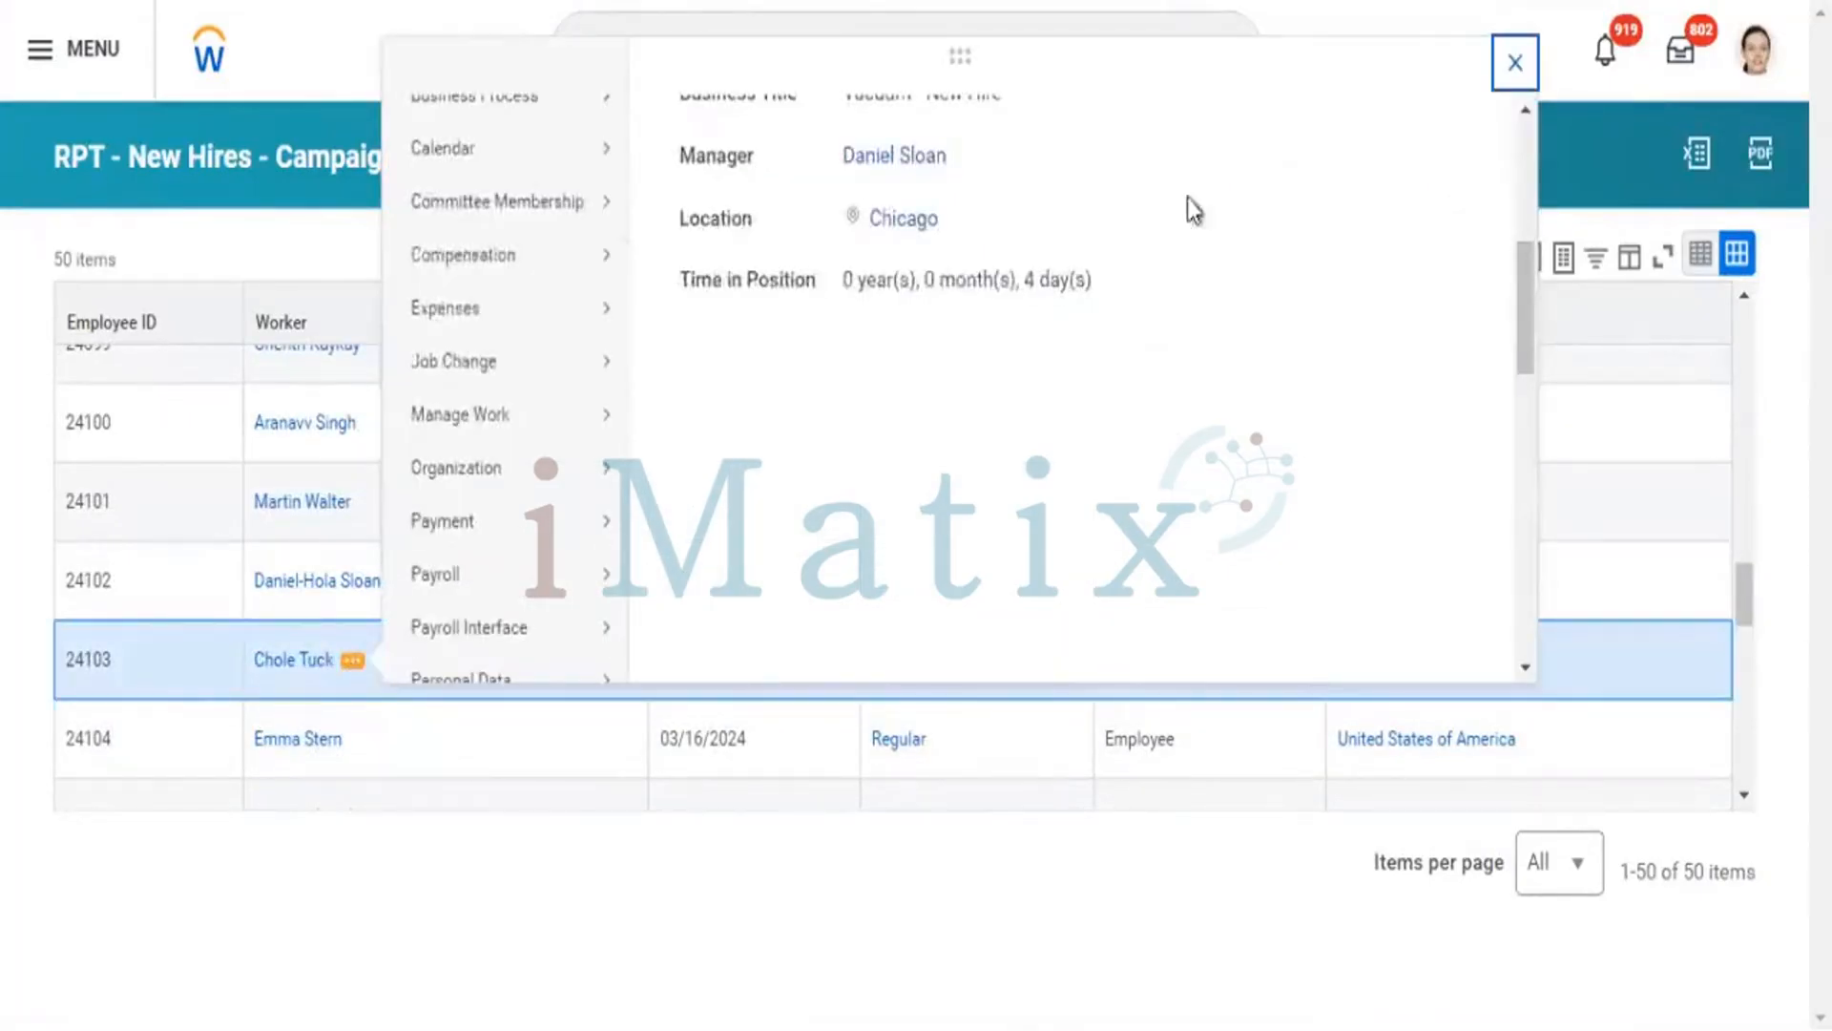
pyautogui.moveTo(496, 152)
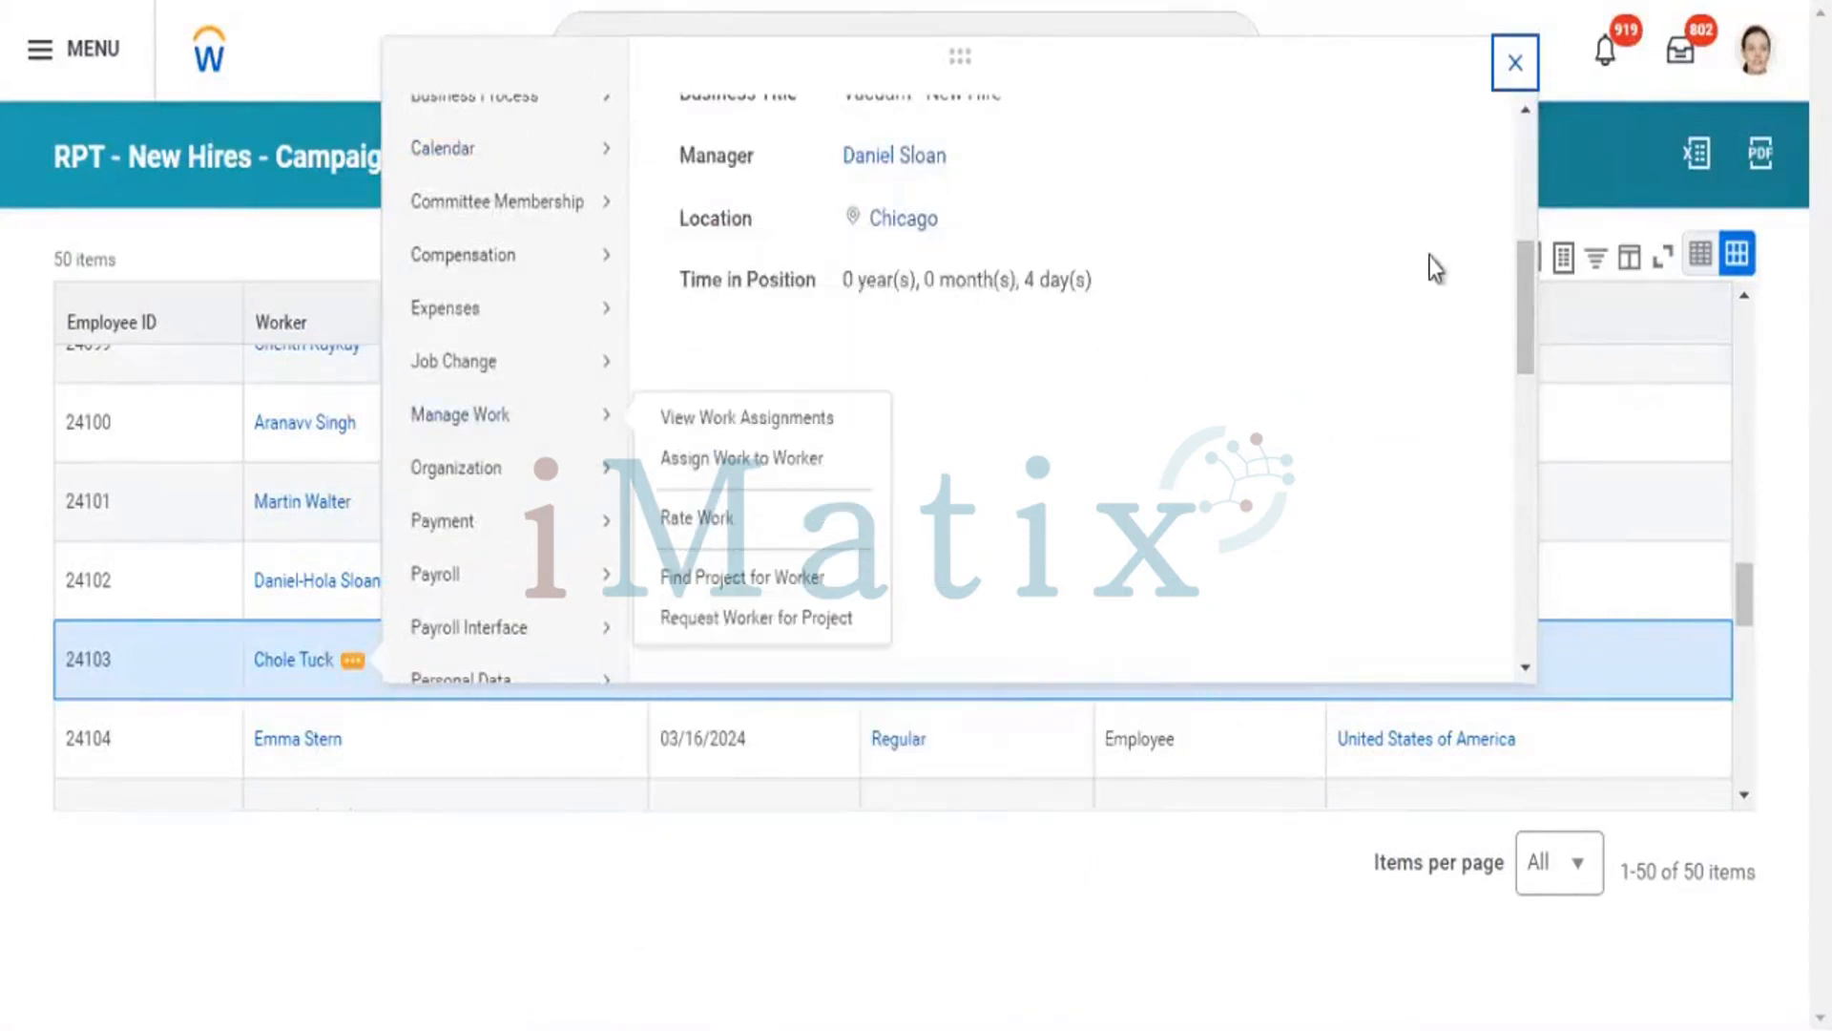
pyautogui.moveTo(1520, 346); pyautogui.dragTo(1509, 498)
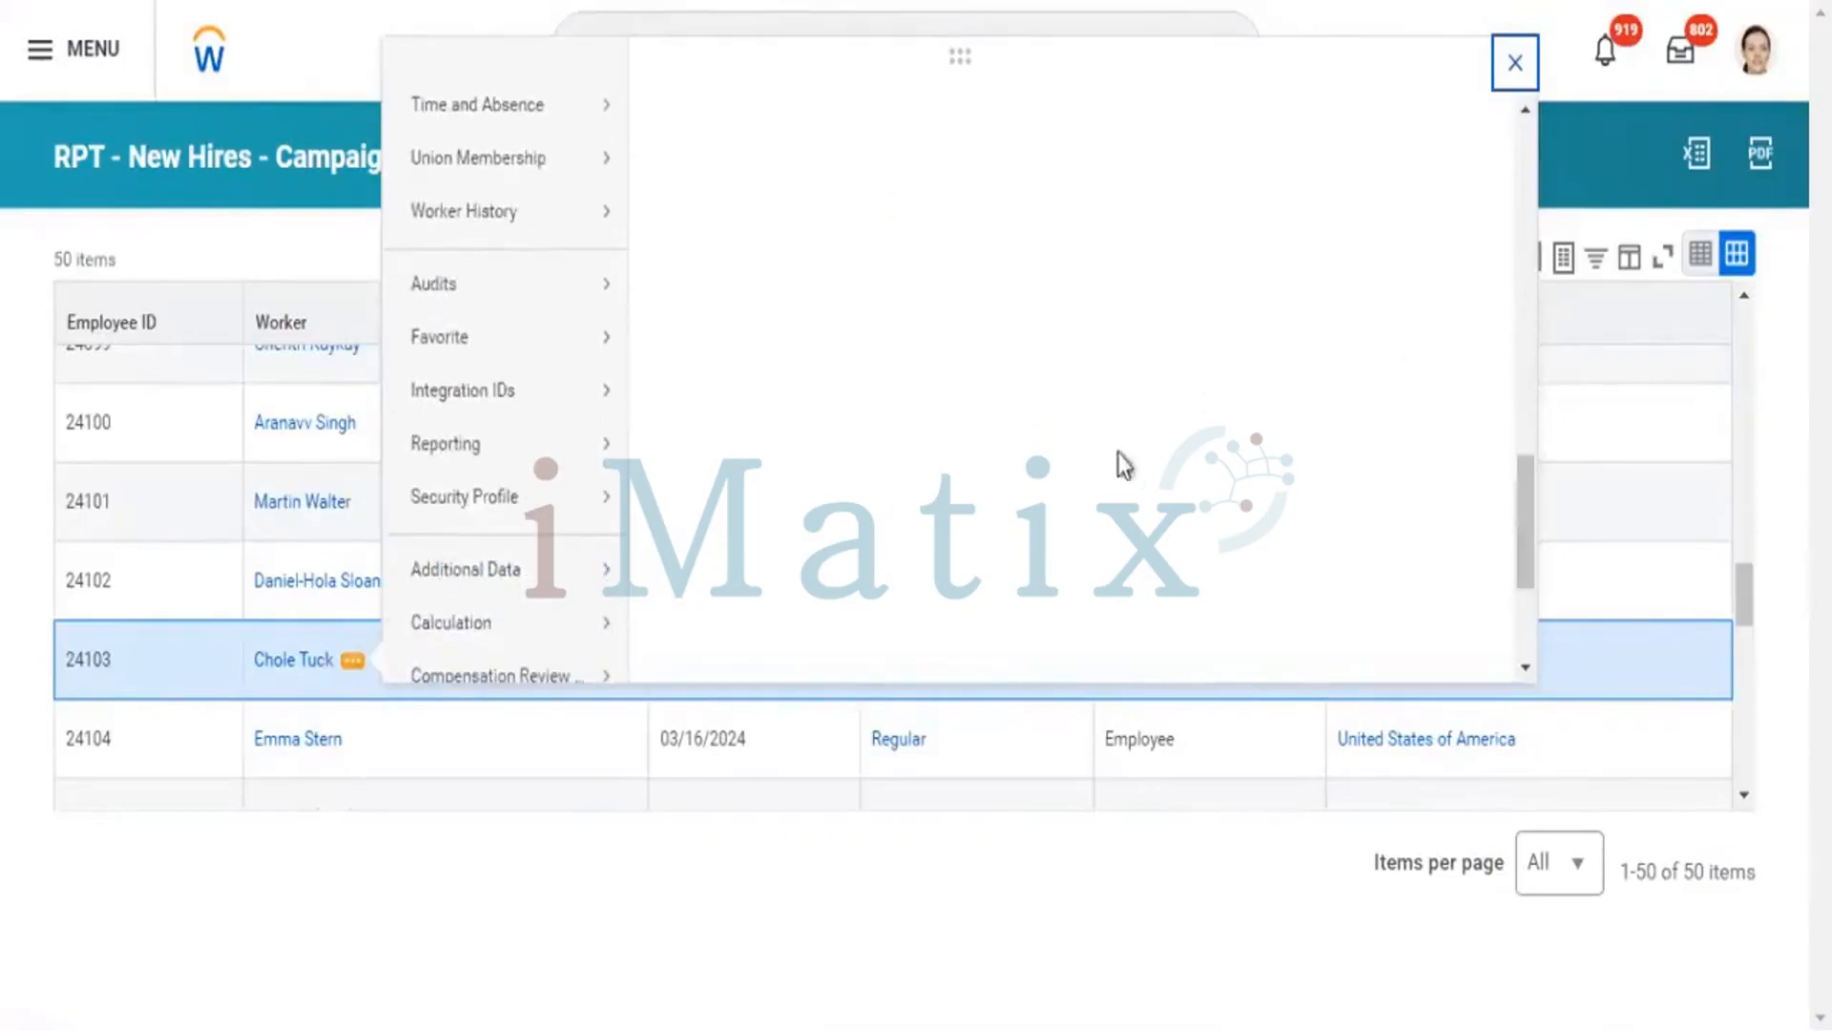
pyautogui.moveTo(572, 522)
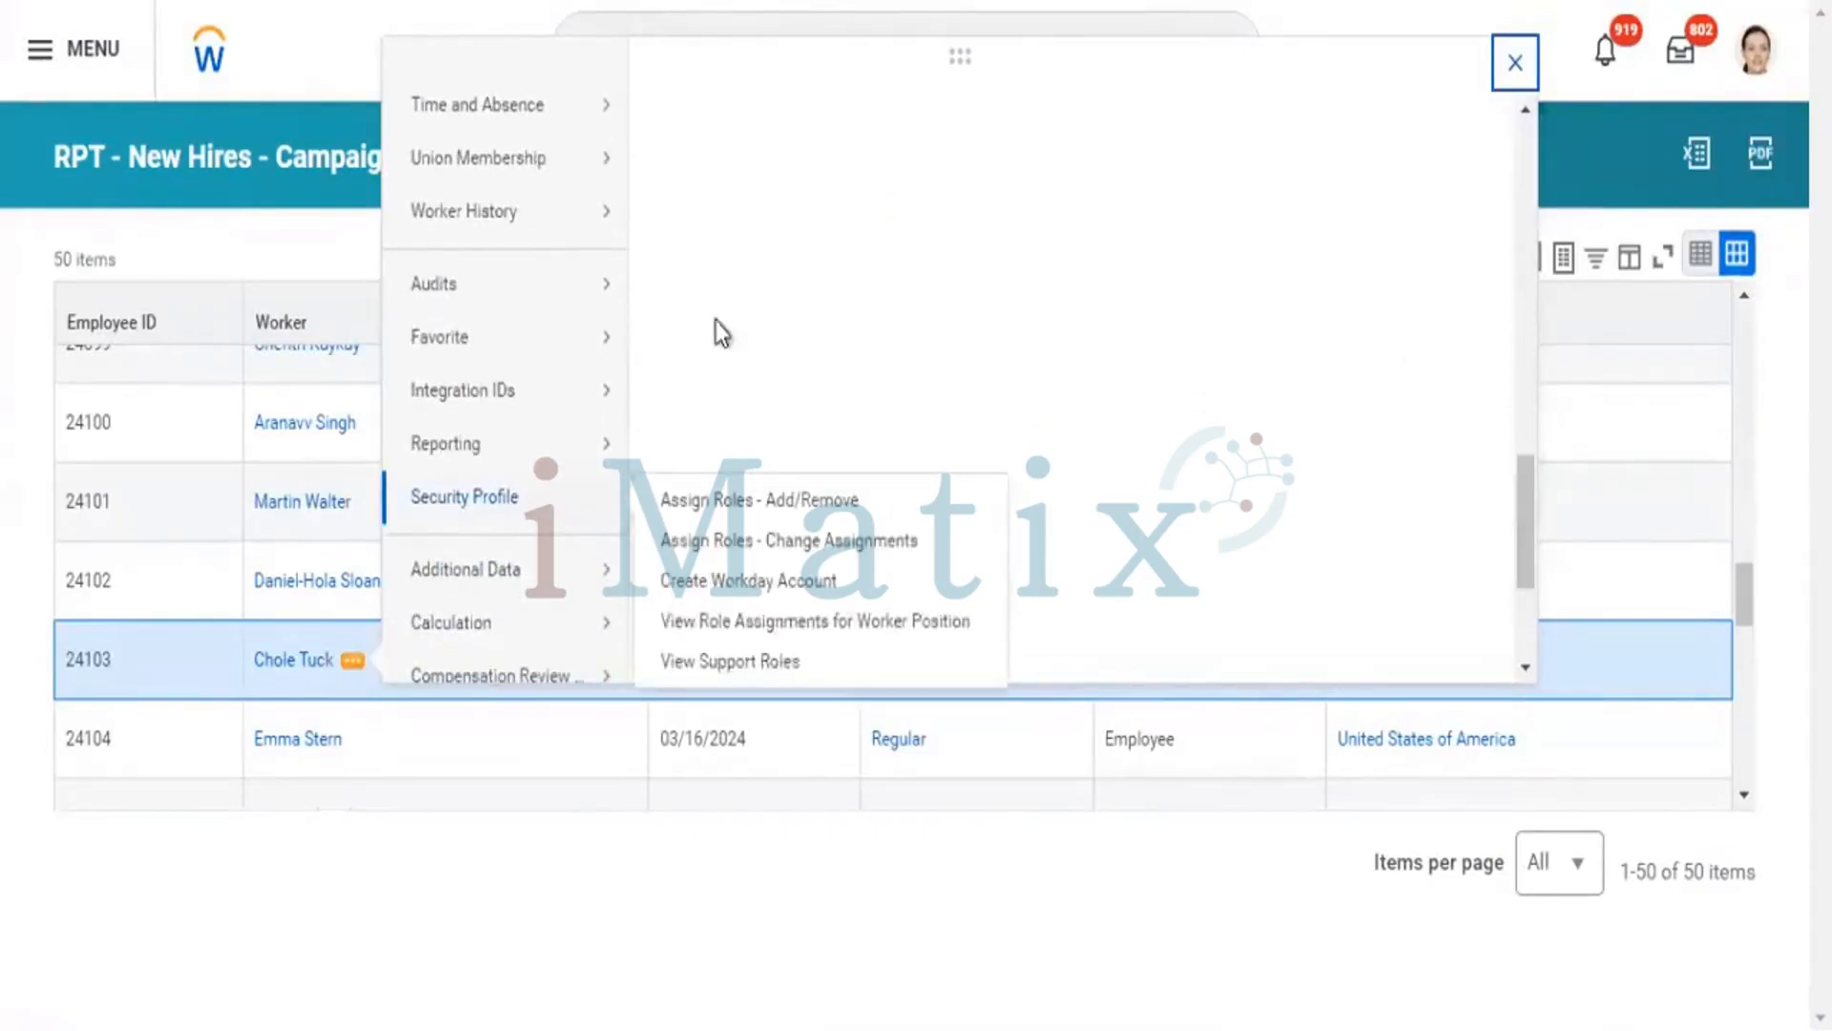
pyautogui.click(397, 895)
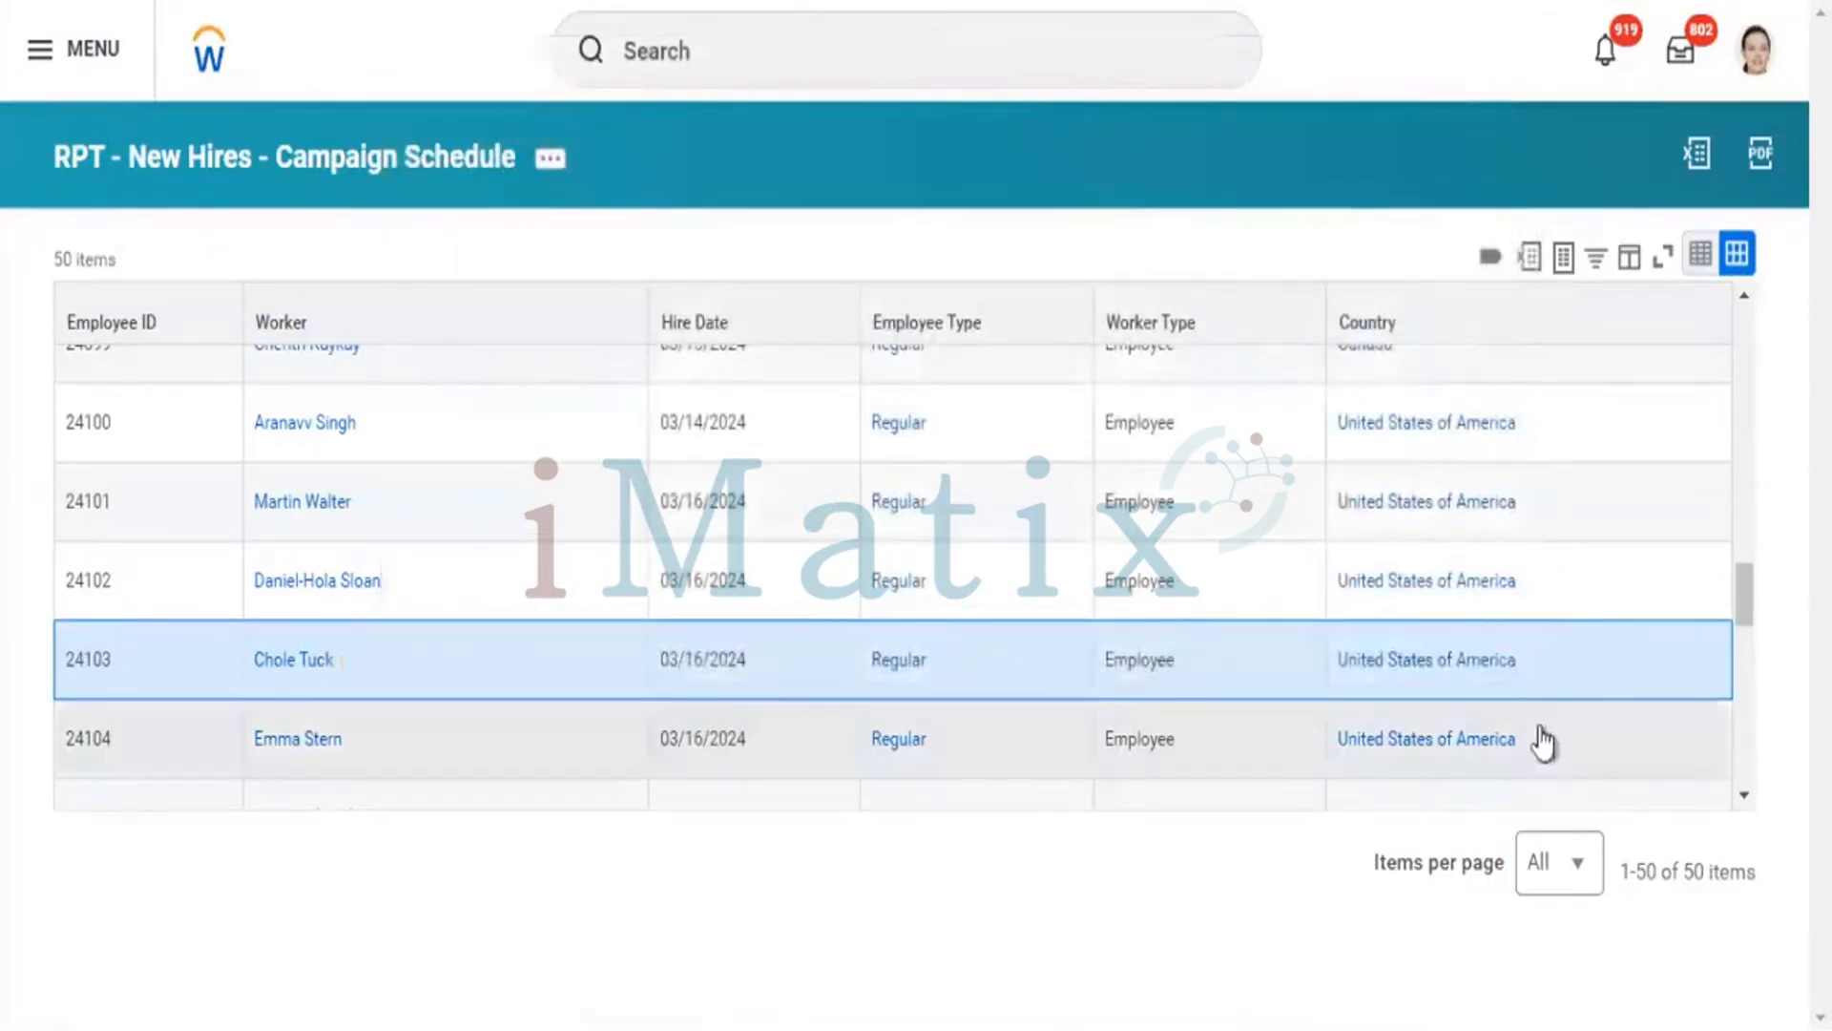
# - Find the Nigeria-based worker hired on 03/18/2024 further down the report and examine their related actions, including Security Profile
pyautogui.scroll(-2, 1743, 585)
pyautogui.scroll(-5, 1752, 722)
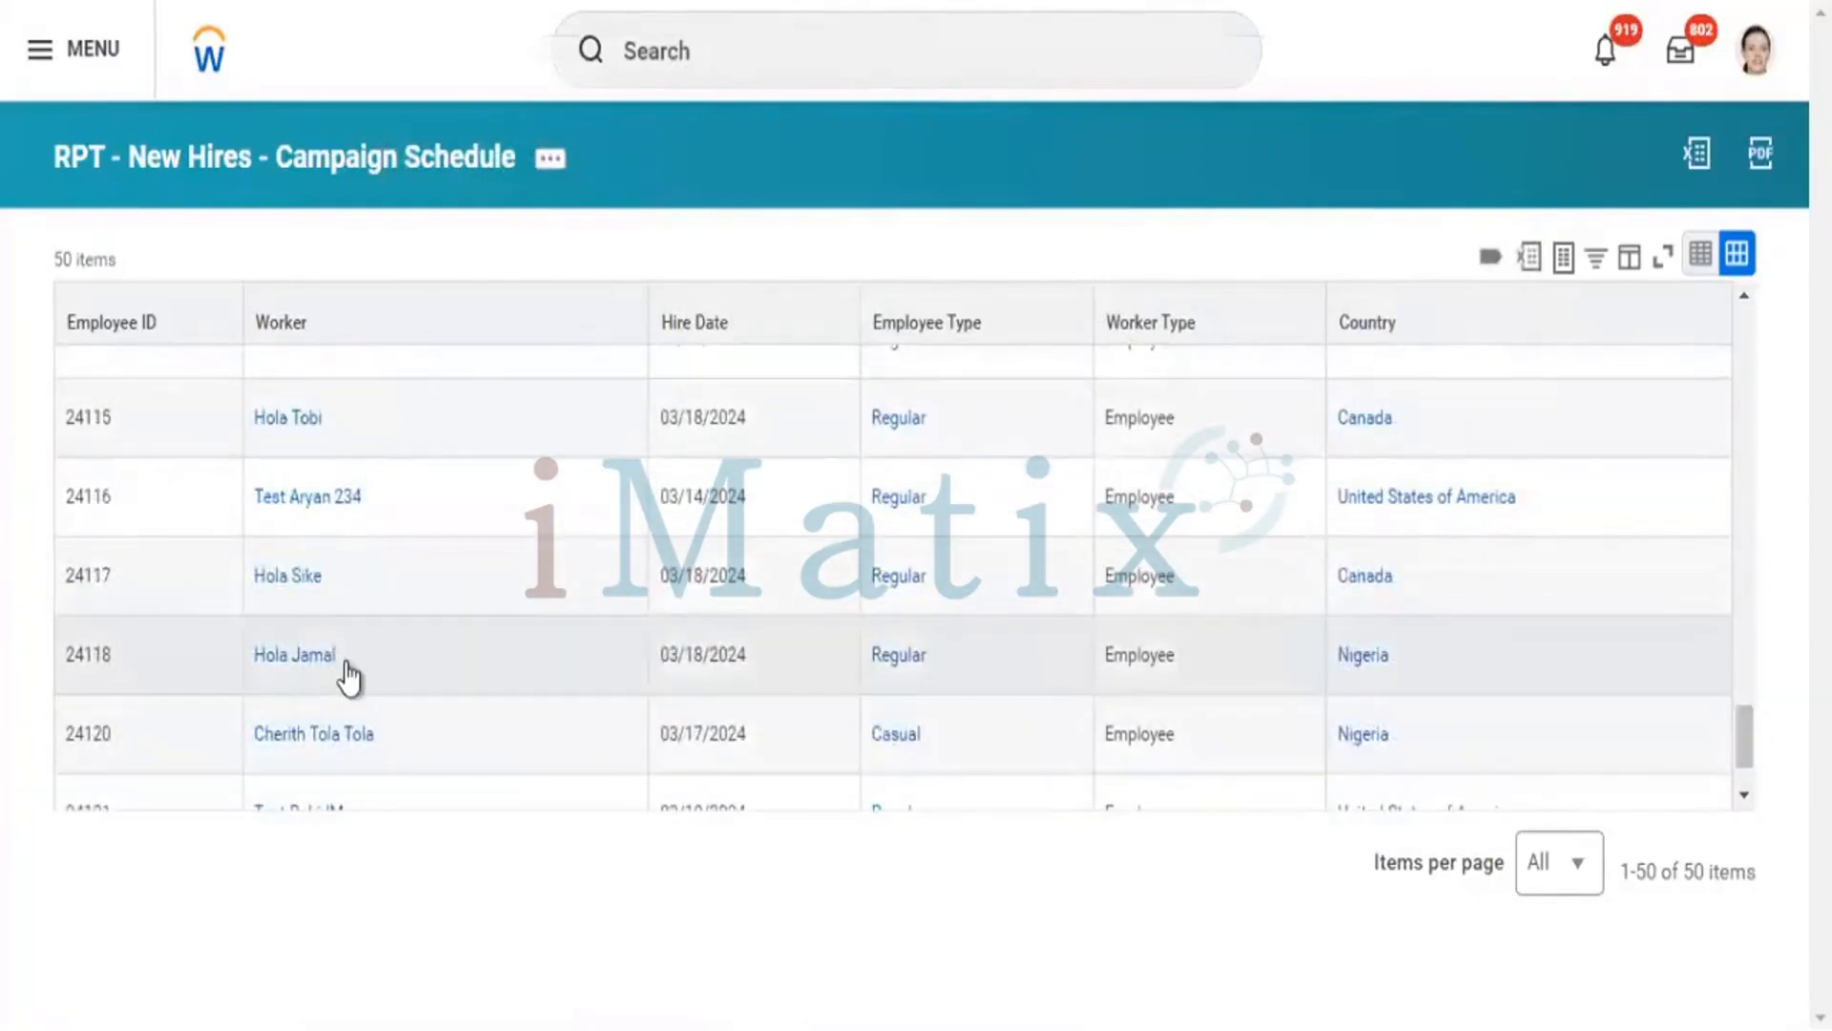
pyautogui.click(355, 655)
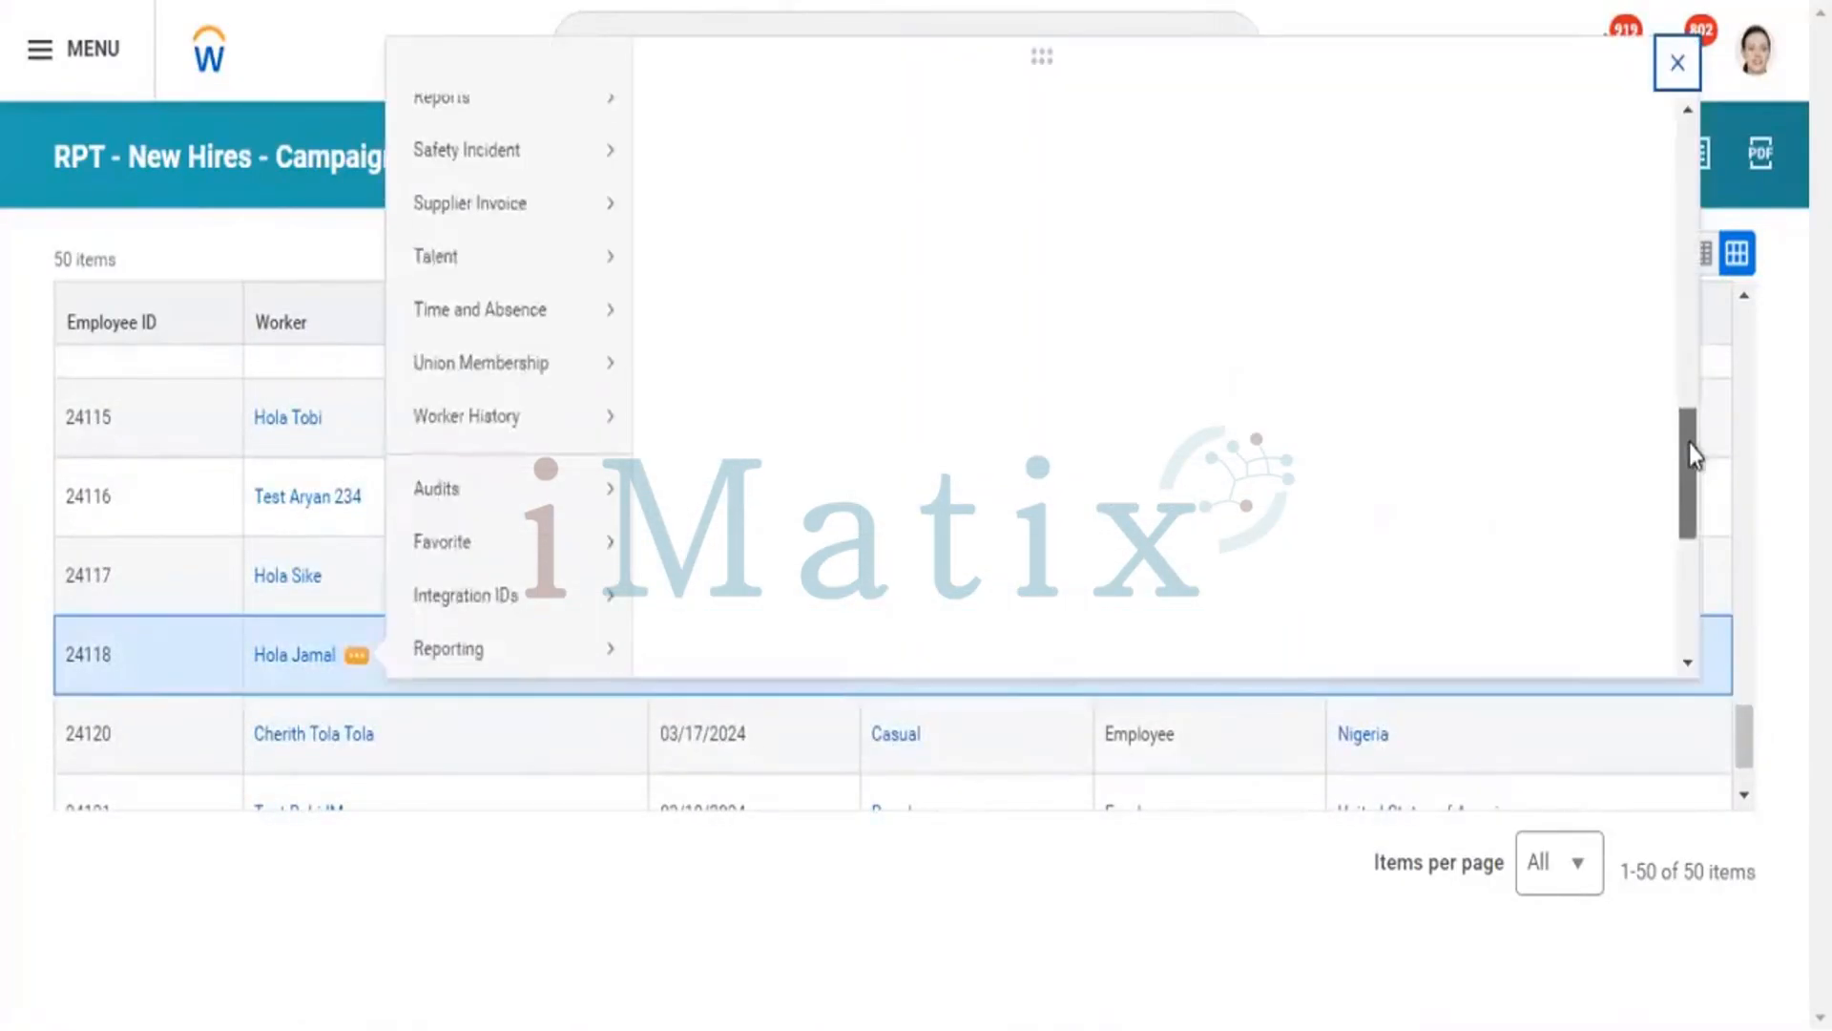
pyautogui.scroll(-3, 1689, 439)
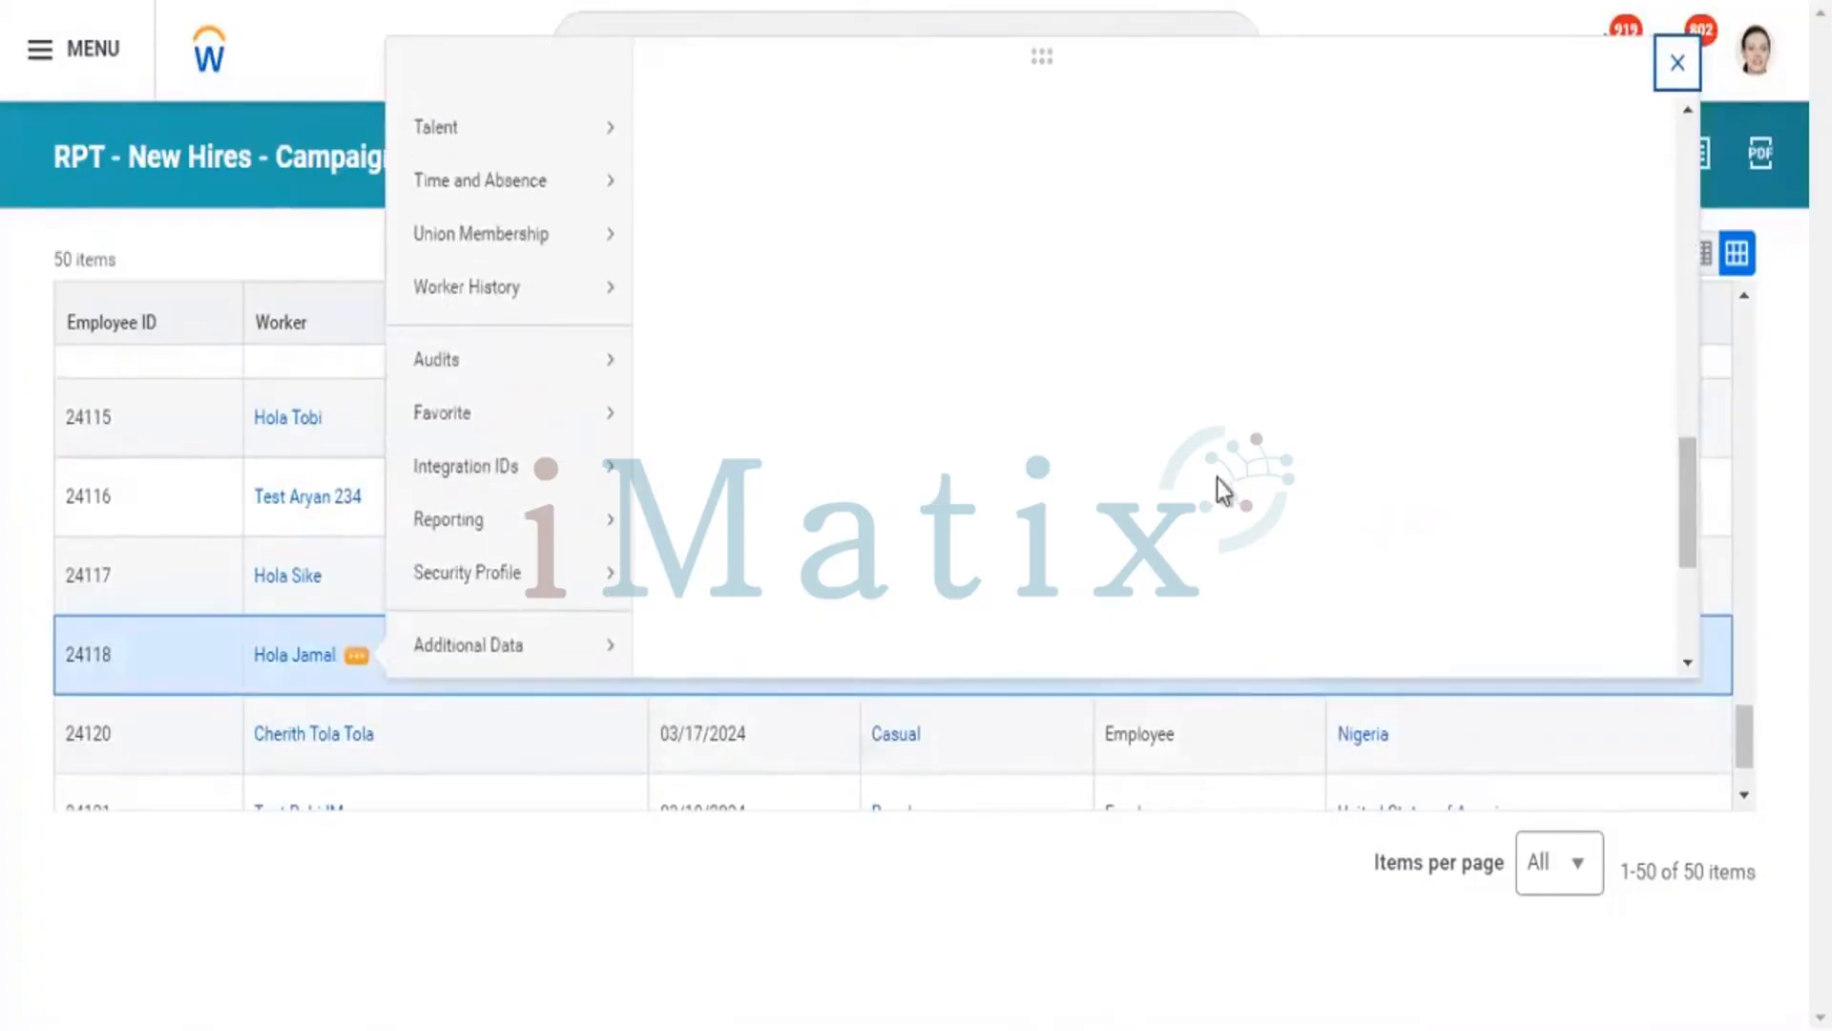
pyautogui.moveTo(587, 590)
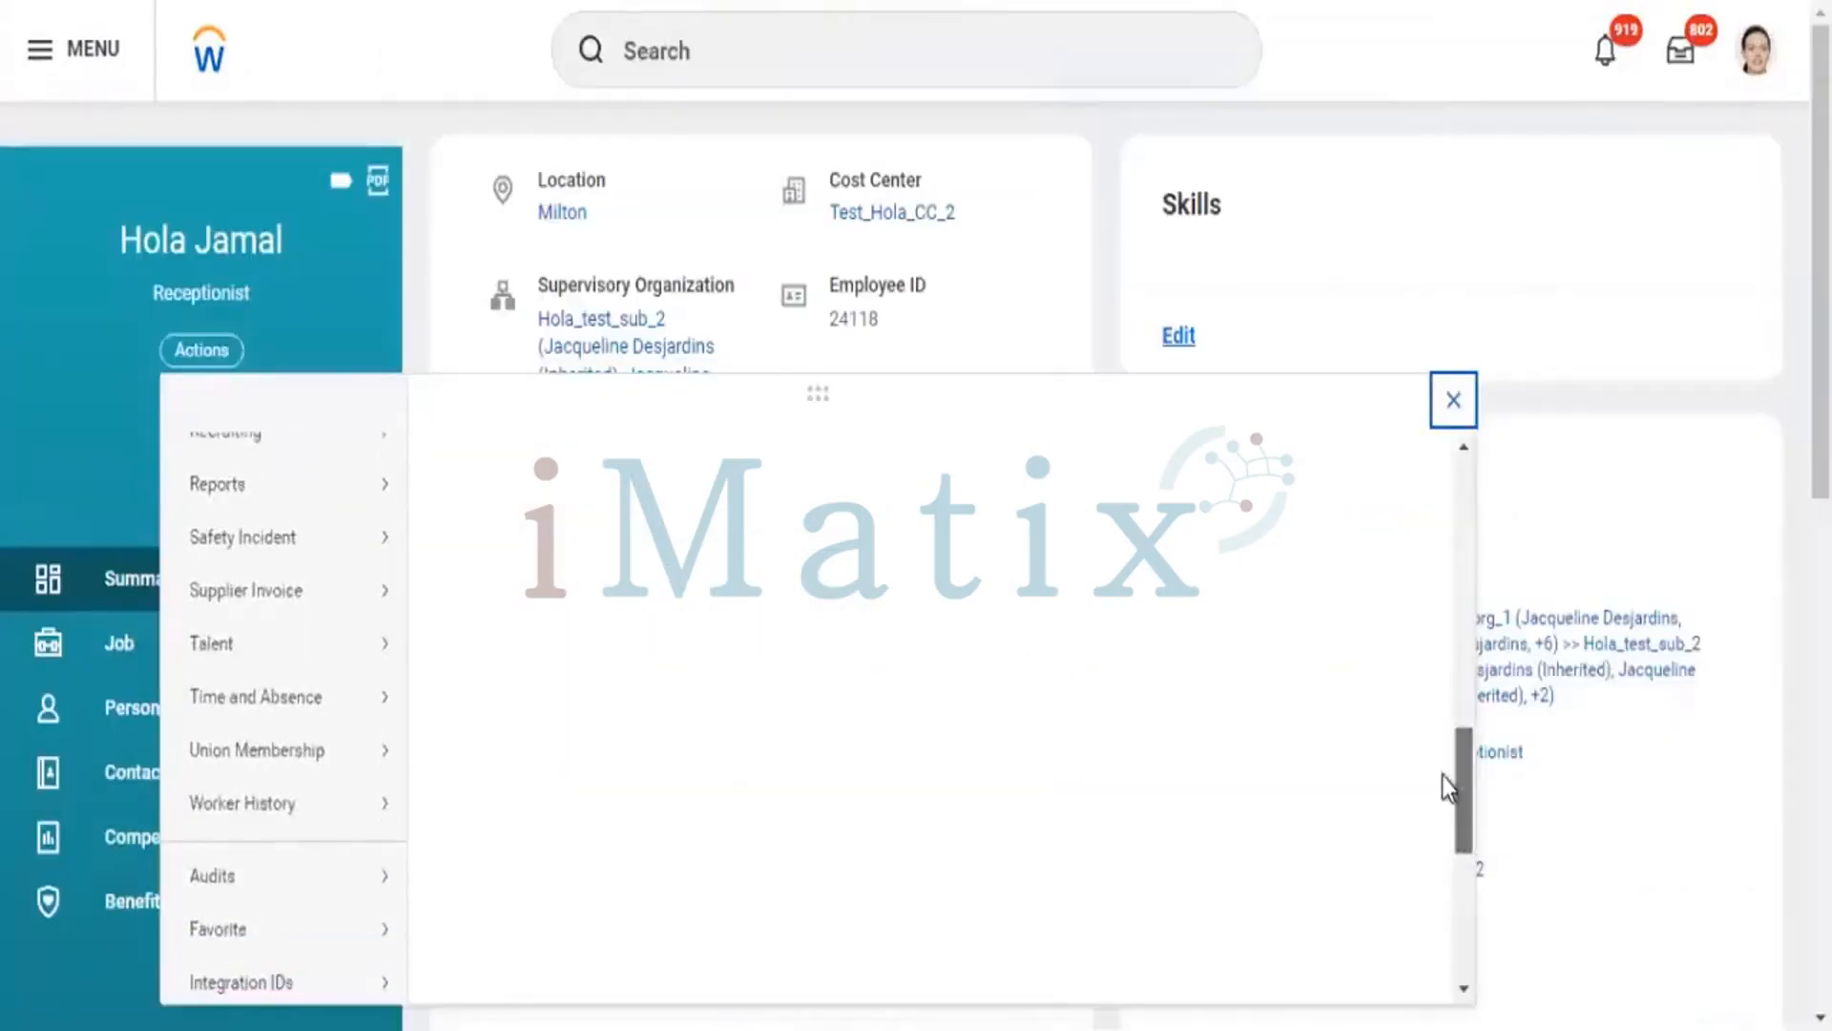
# - Look through the full action list on that worker's profile, including the Security Profile, Reporting and Compensation Review options
pyautogui.moveTo(1441, 775)
pyautogui.mouseDown()
pyautogui.moveTo(1441, 897)
pyautogui.moveTo(1428, 788)
pyautogui.mouseUp()
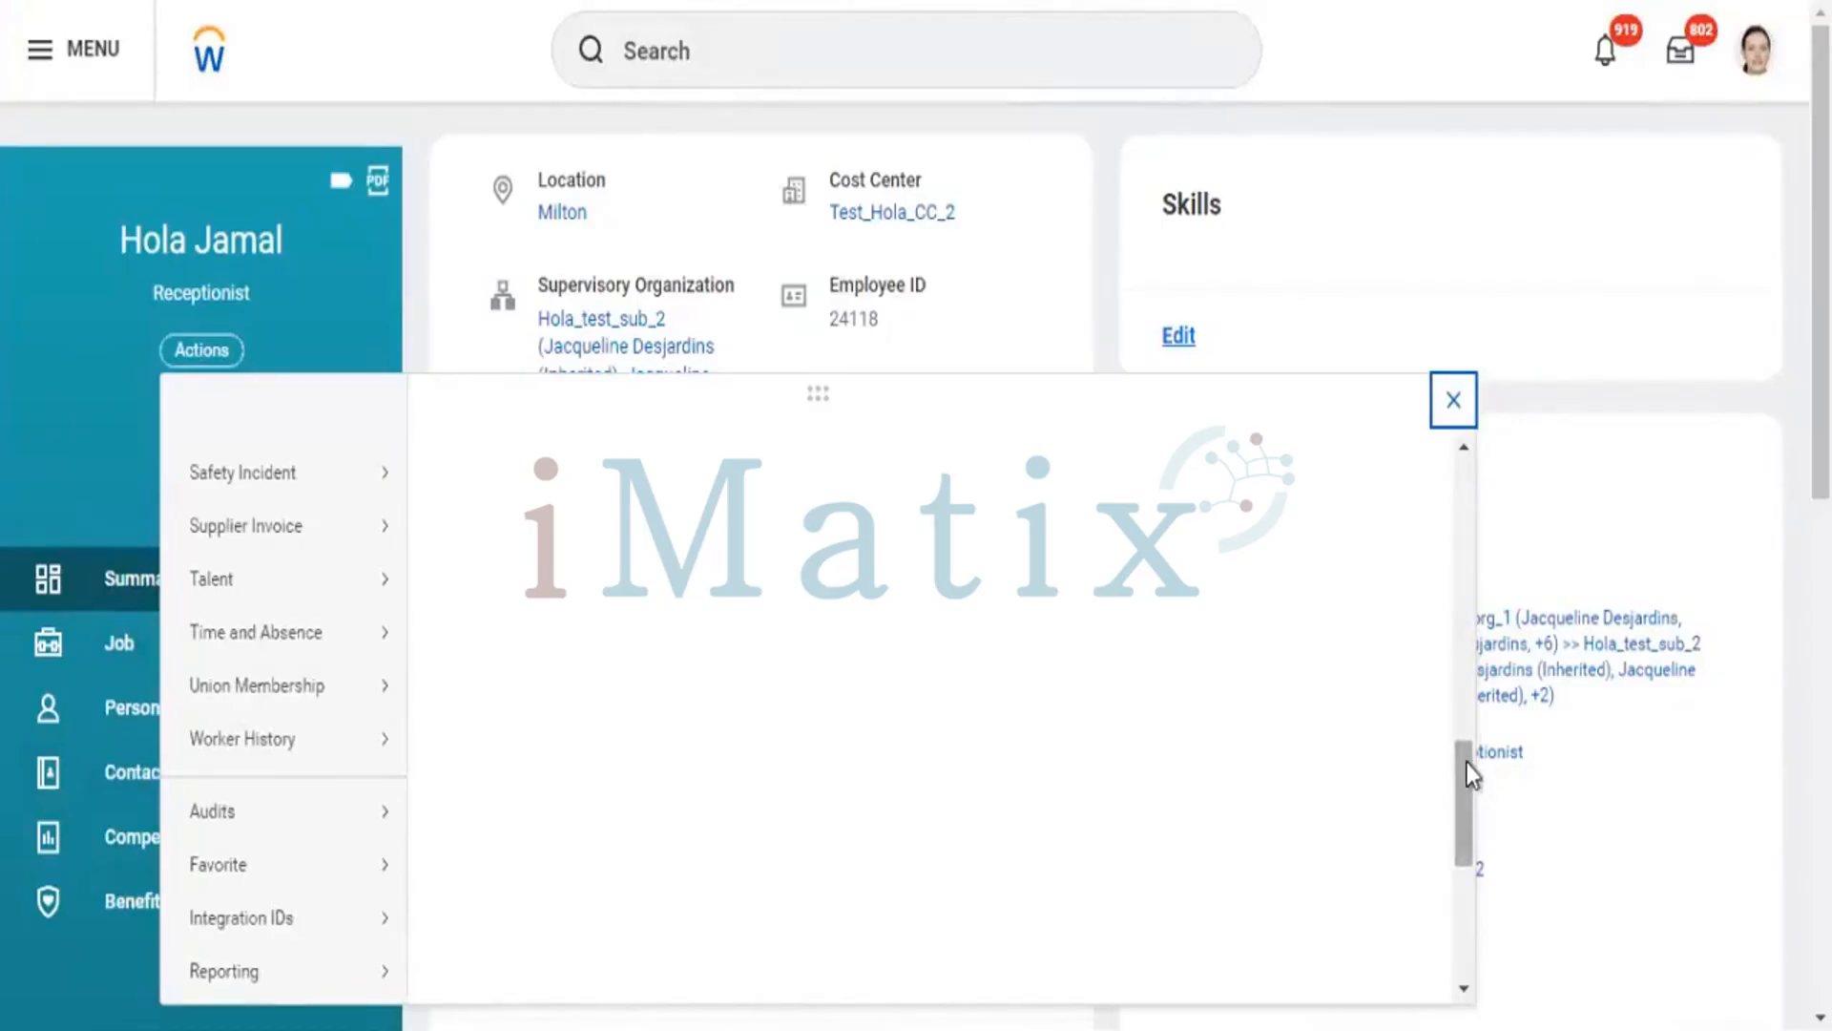
pyautogui.moveTo(1466, 761); pyautogui.dragTo(1452, 889)
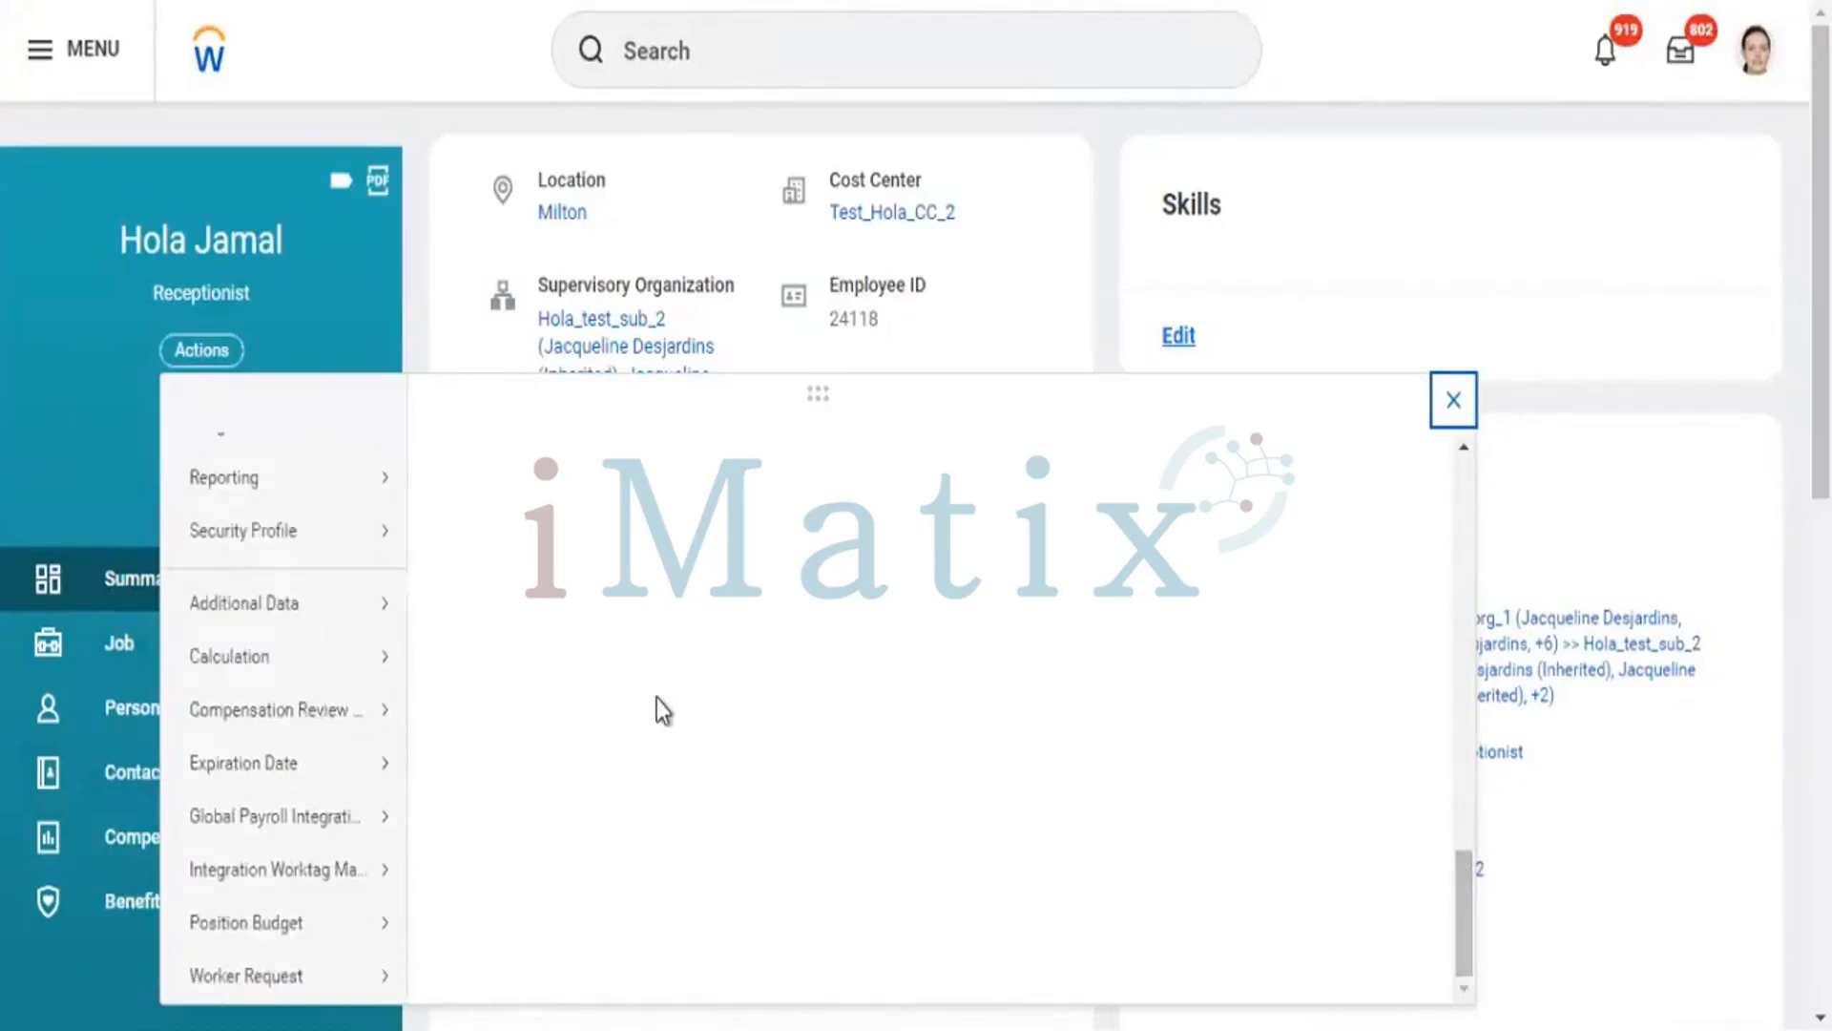
pyautogui.moveTo(306, 544)
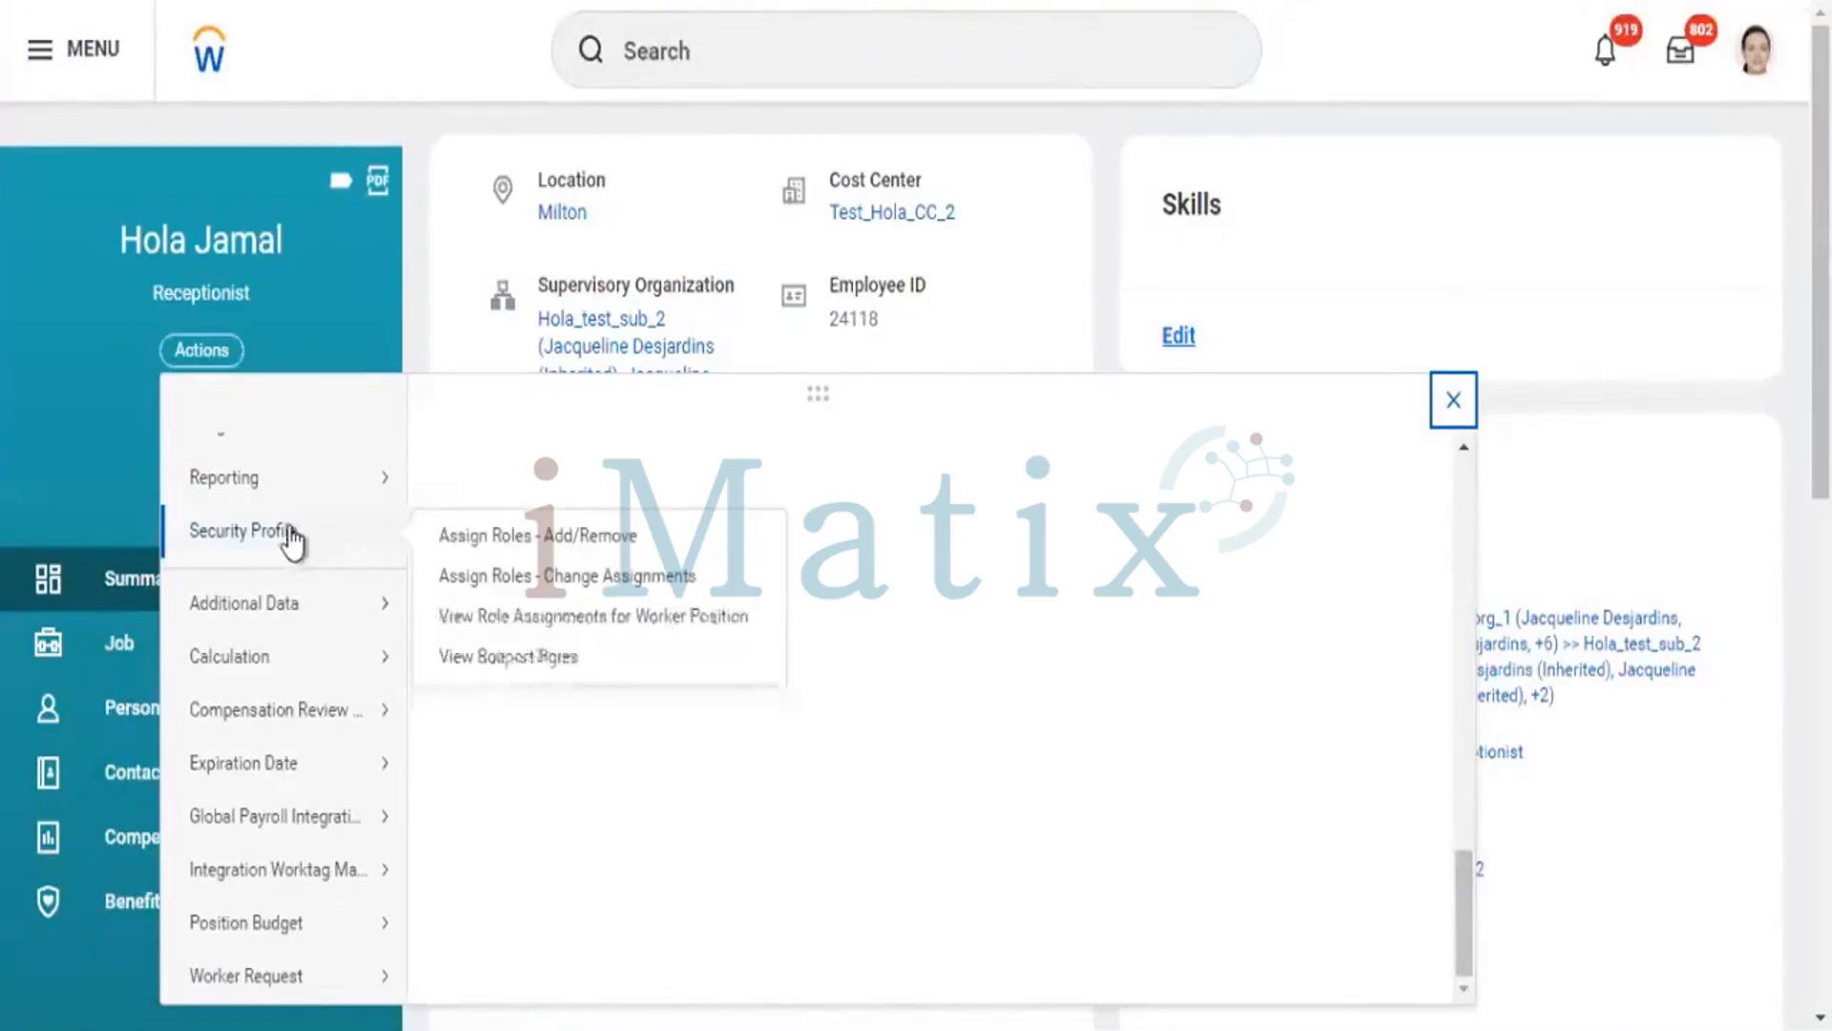
pyautogui.moveTo(250, 482)
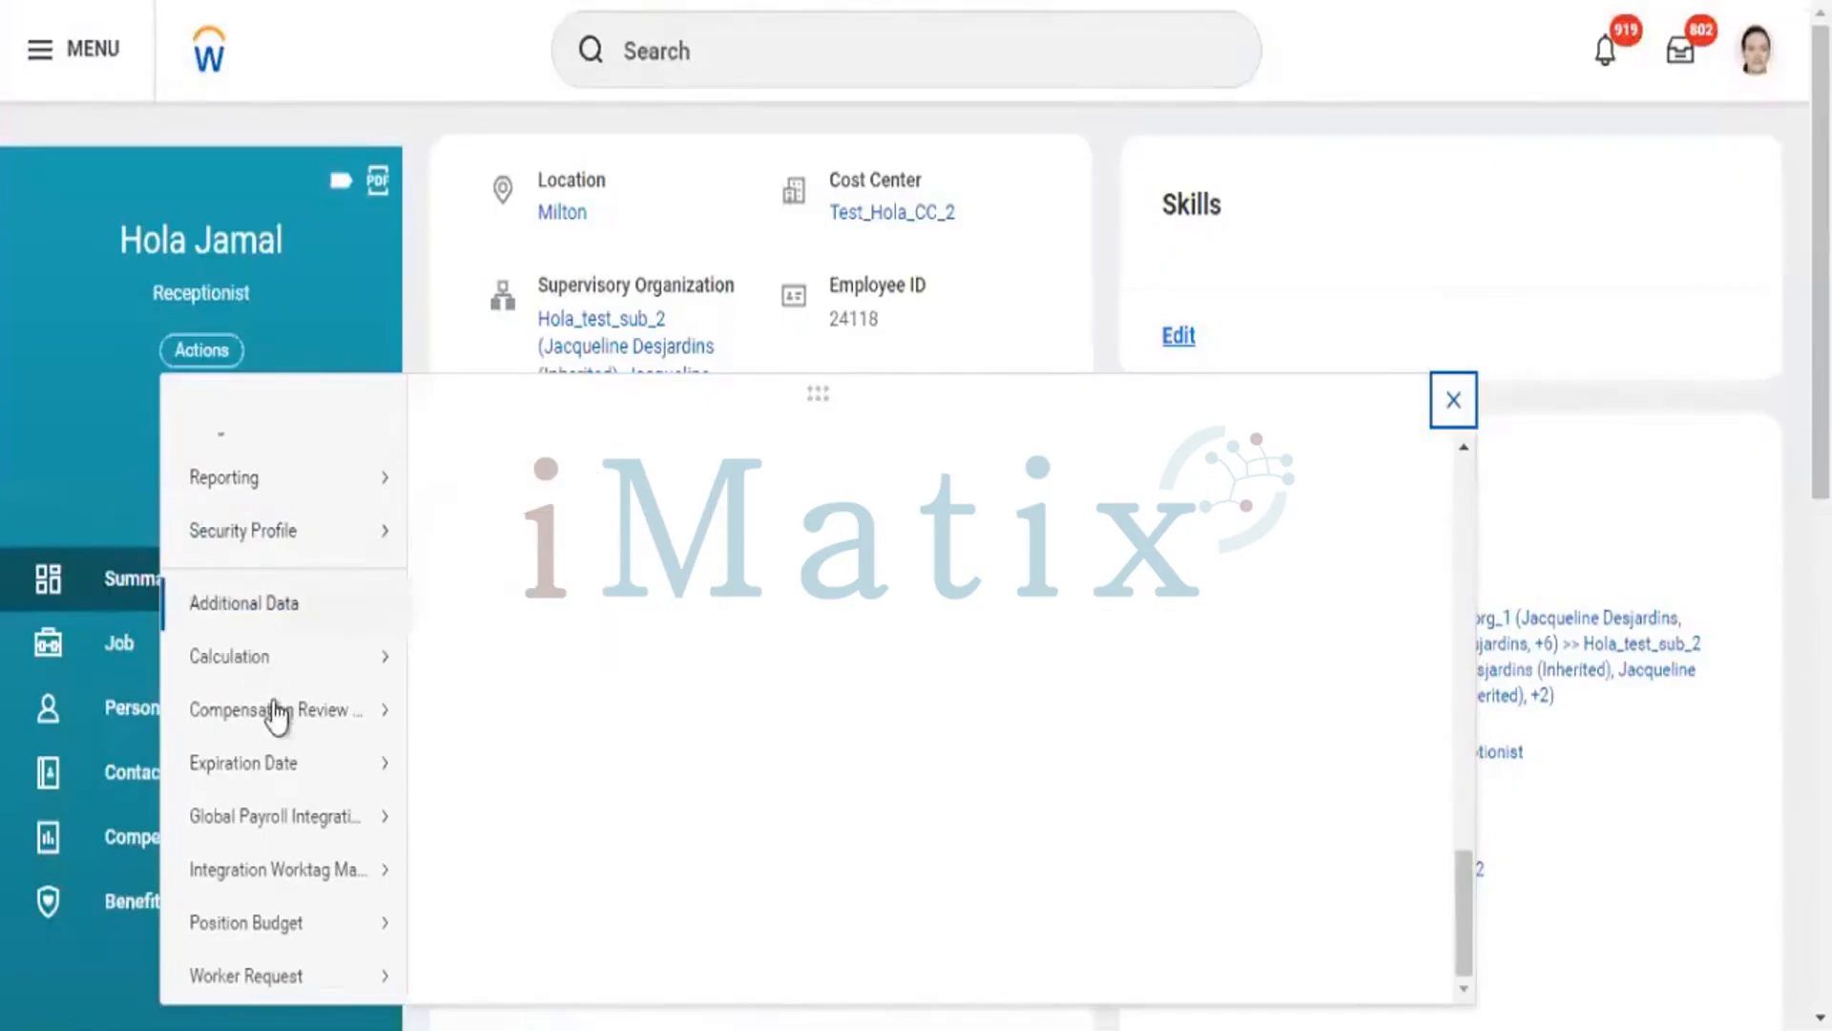
pyautogui.moveTo(274, 708)
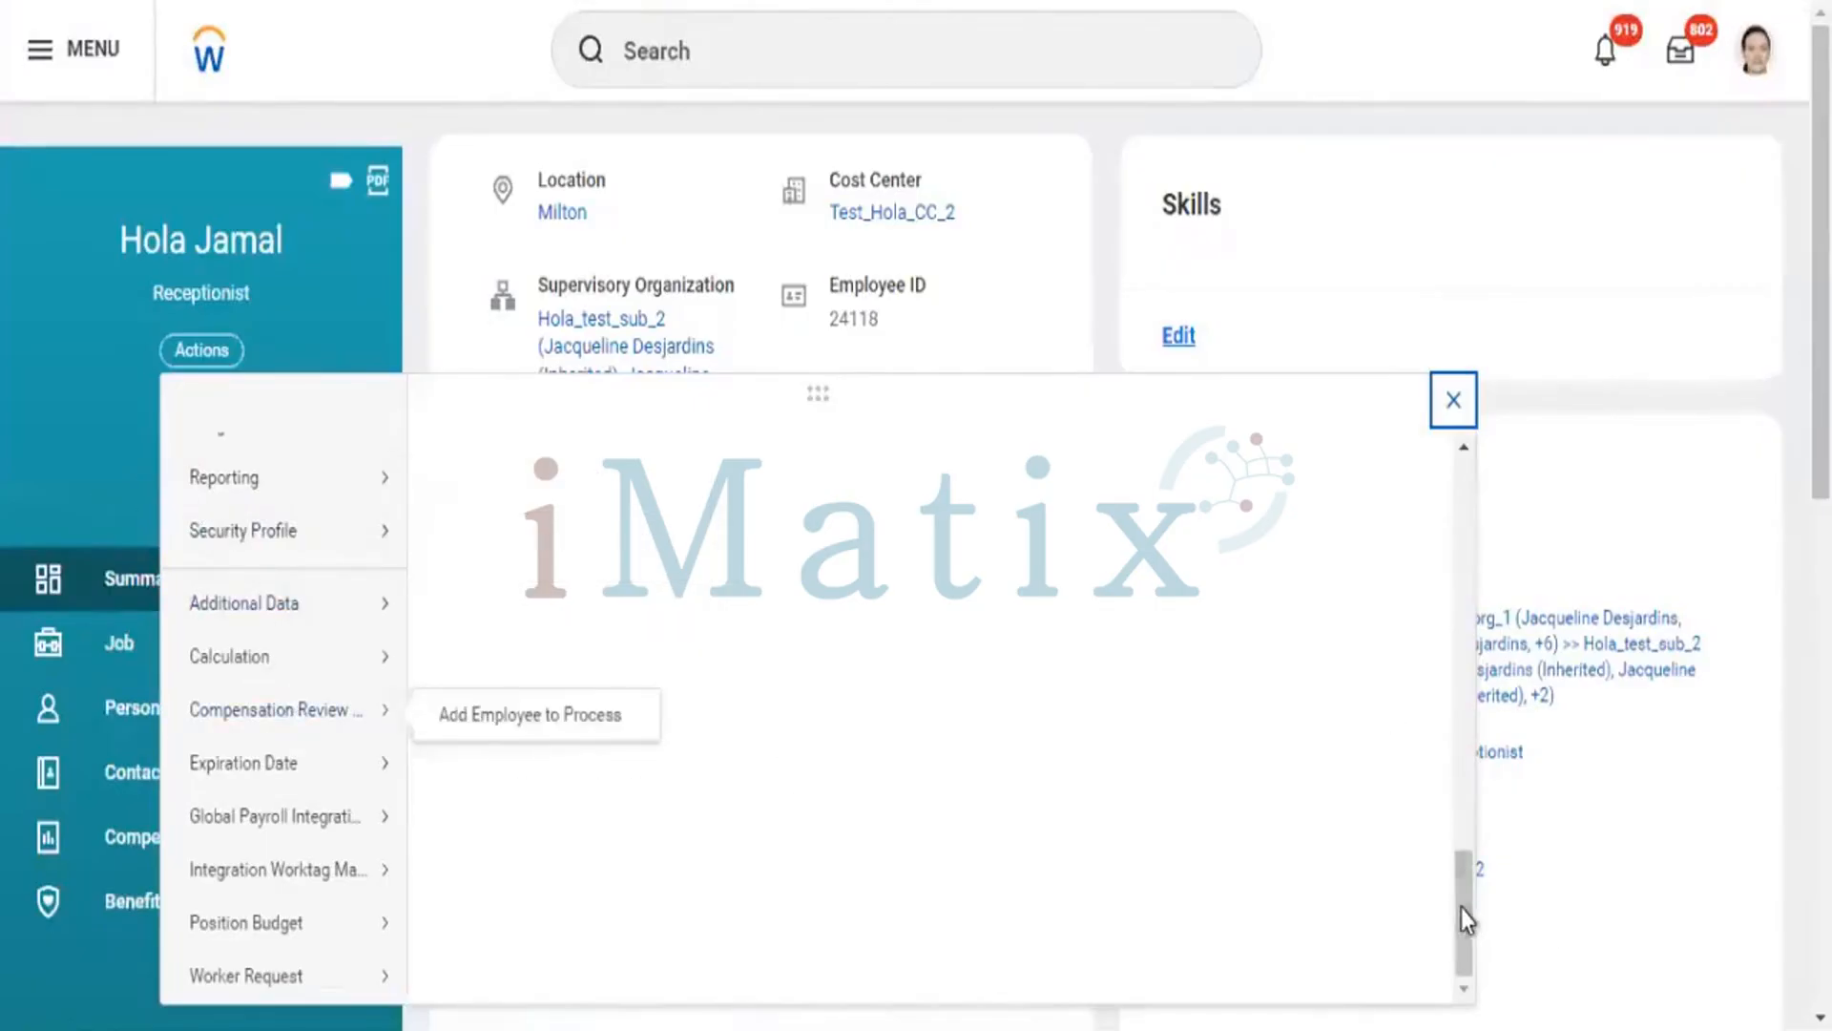
pyautogui.moveTo(1462, 908); pyautogui.dragTo(1452, 508)
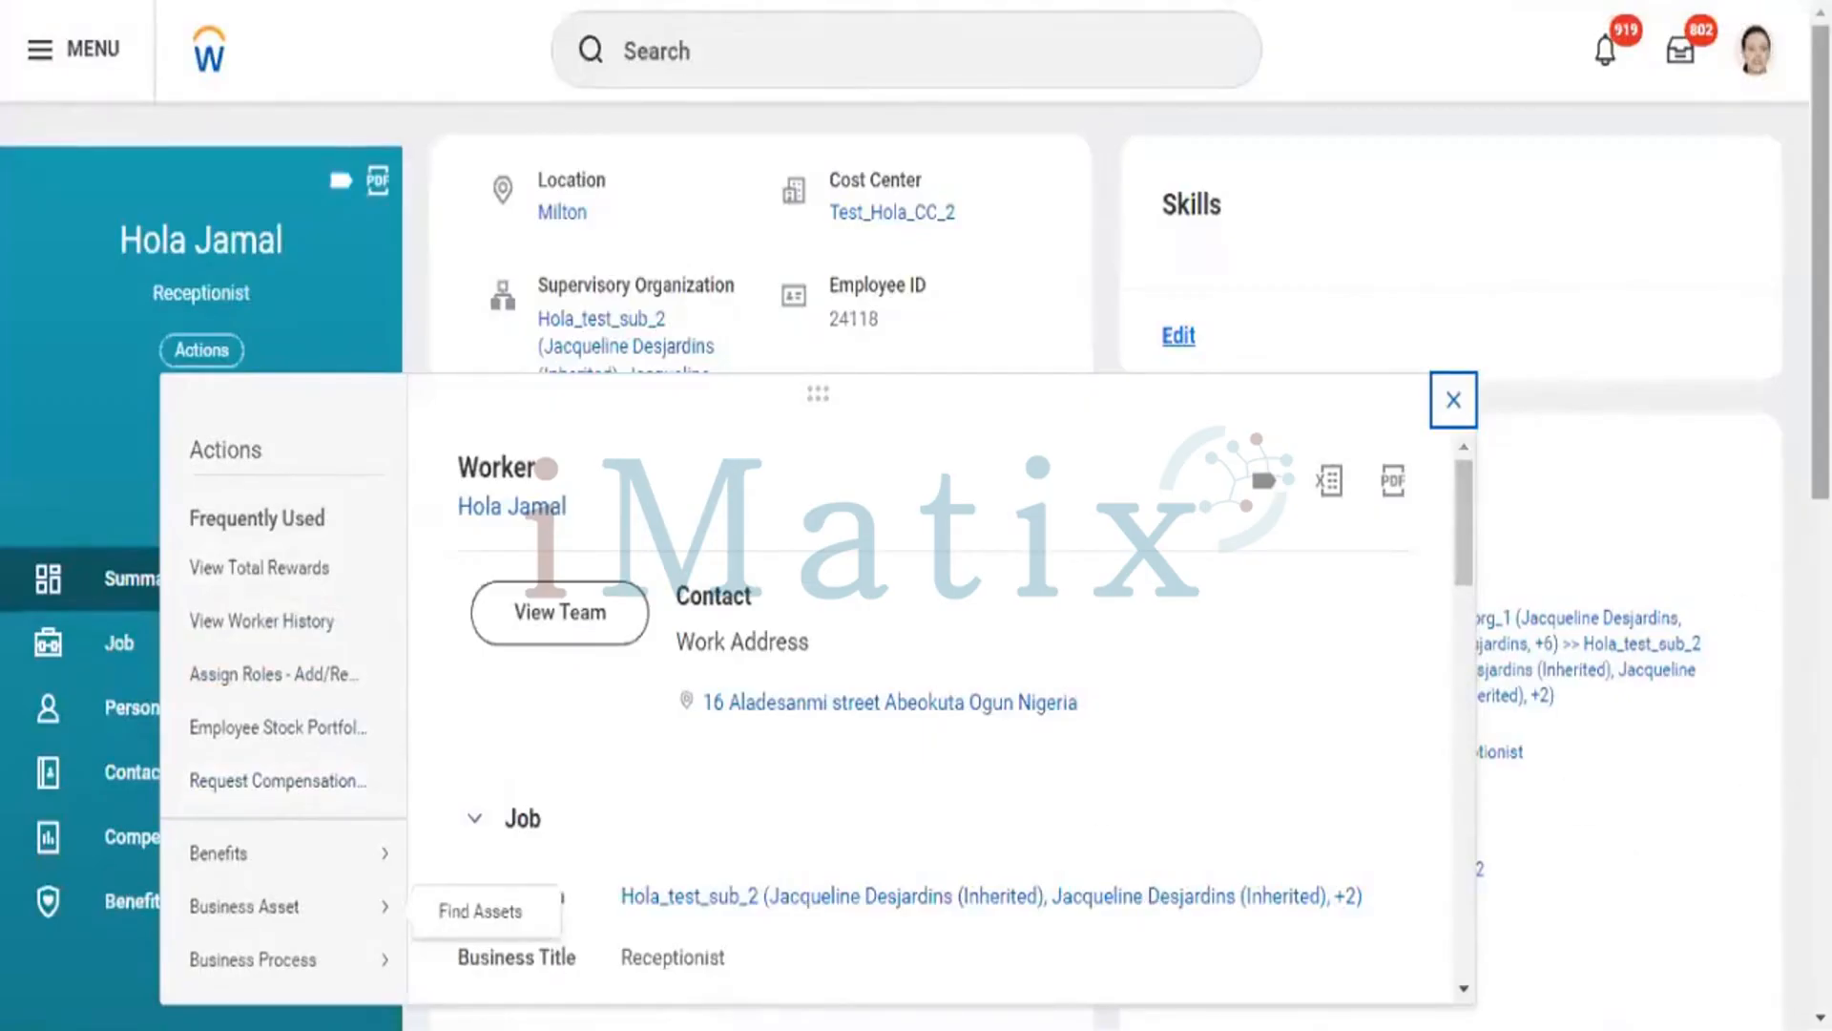
pyautogui.scroll(-8, 916, 515)
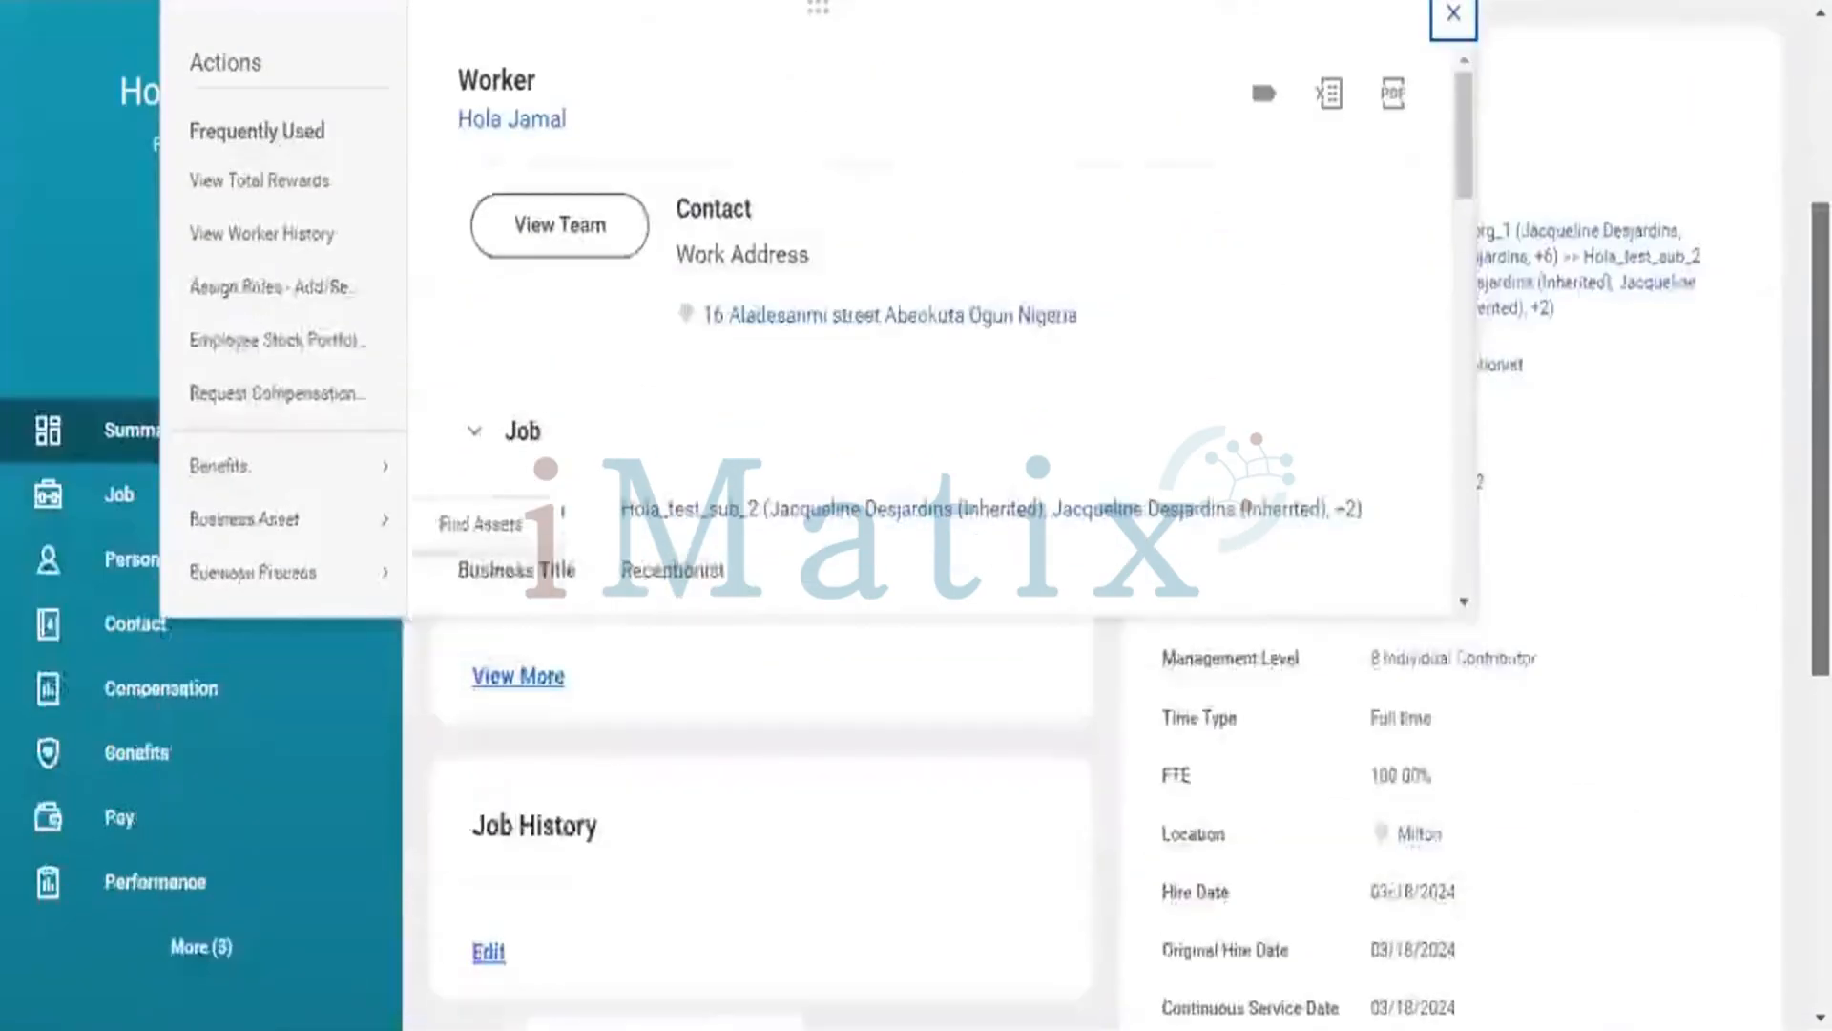
pyautogui.scroll(8, 916, 516)
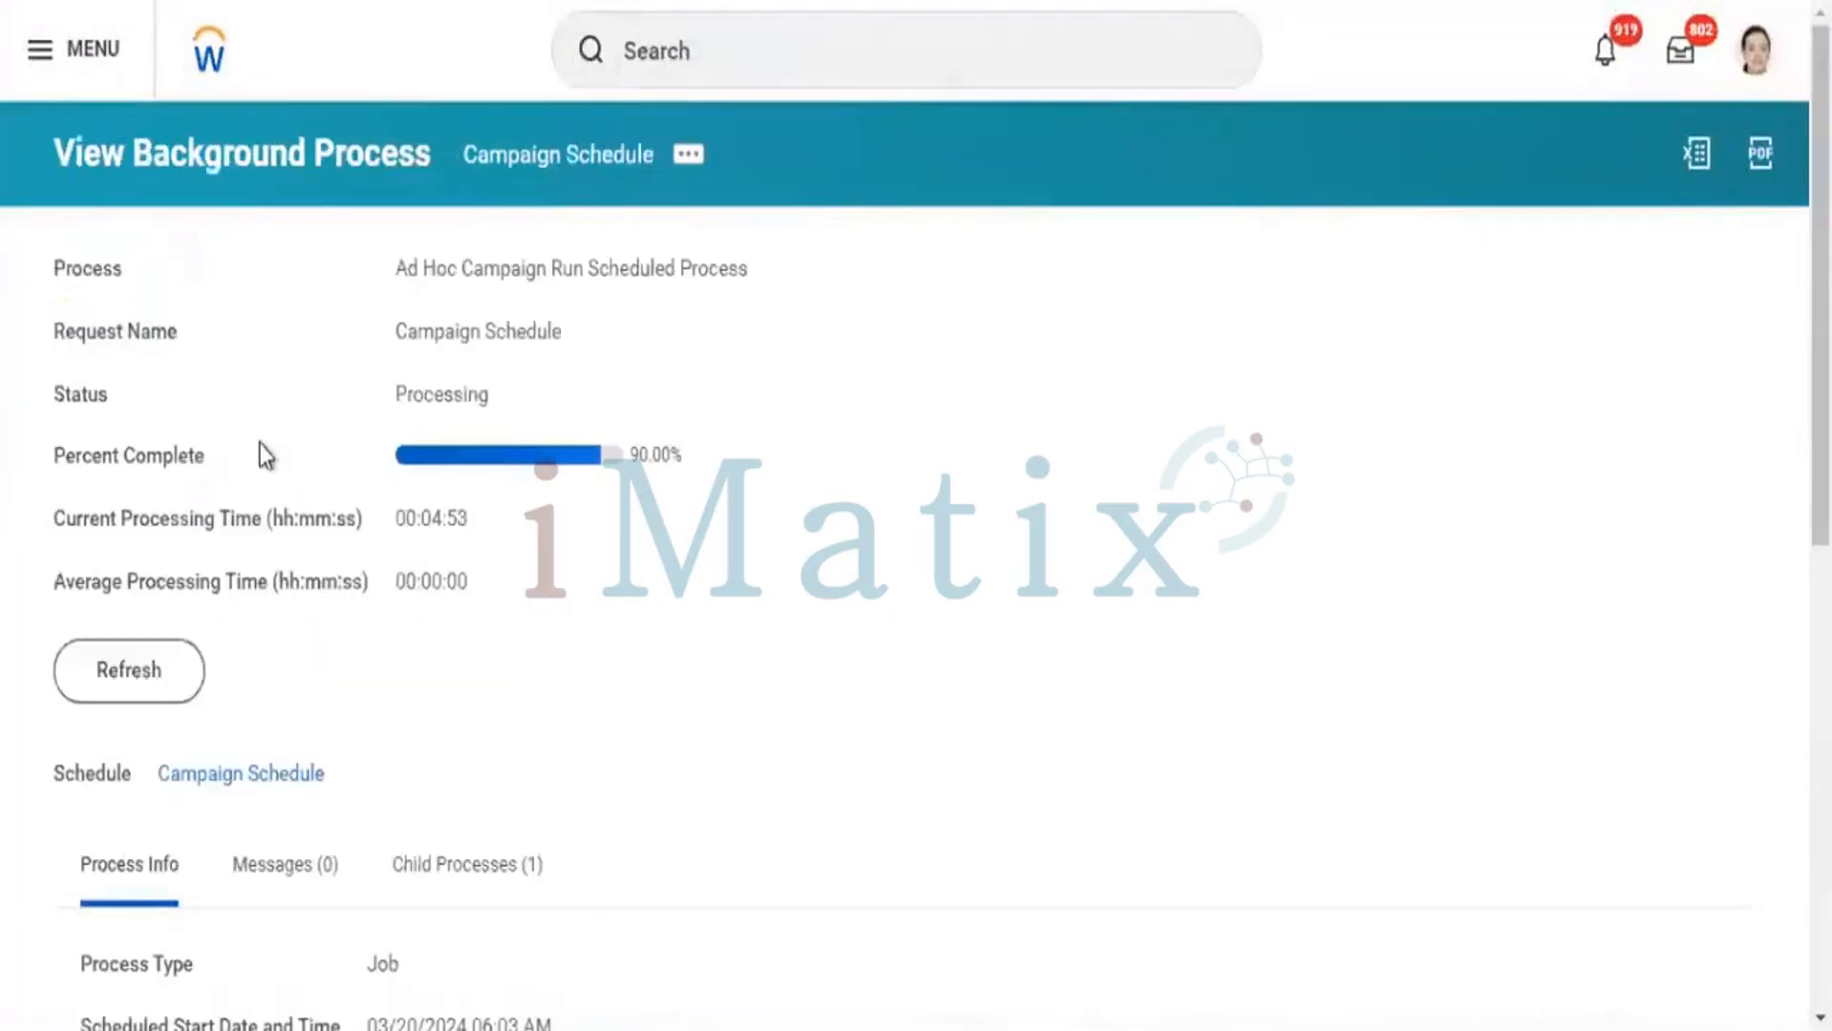
# - Refresh the Campaign Schedule background process and review its Step Details table
pyautogui.click(134, 679)
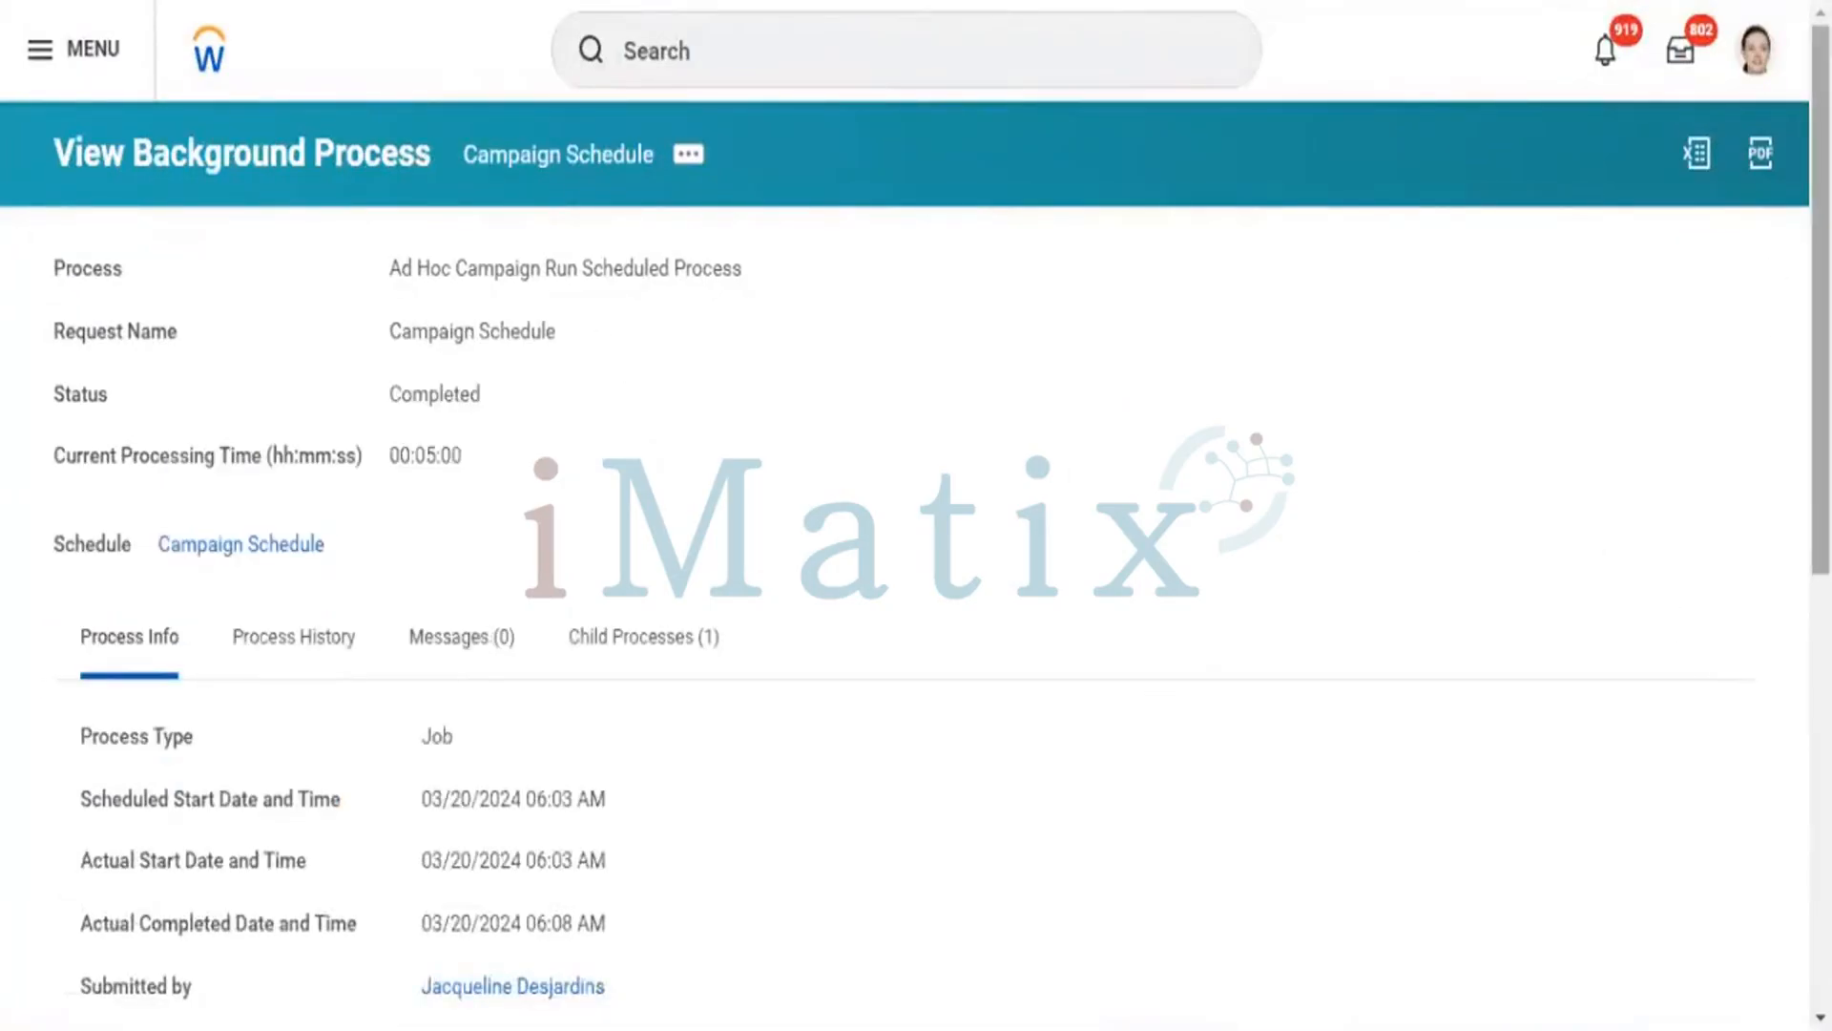
pyautogui.scroll(-8, 917, 573)
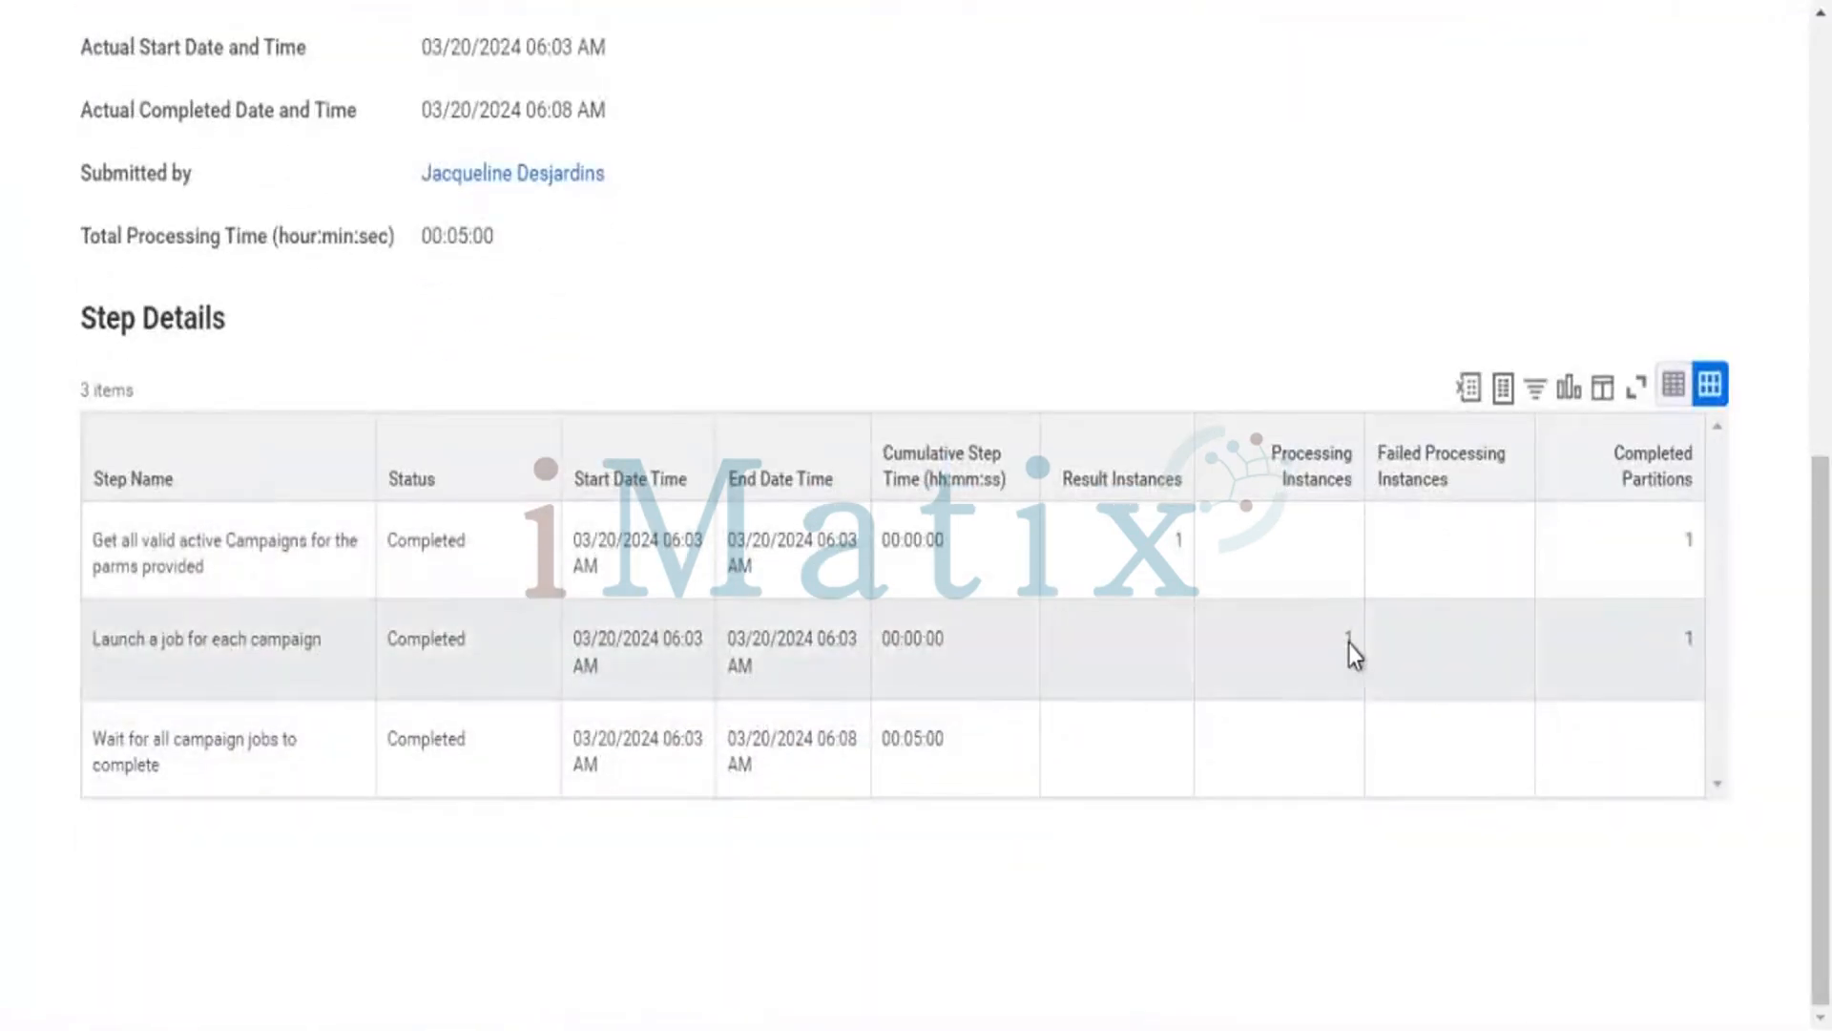
# - Examine the "Launch a job for each campaign" row in Step Details, then the Campaign Schedule process information above the table
pyautogui.click(1348, 643)
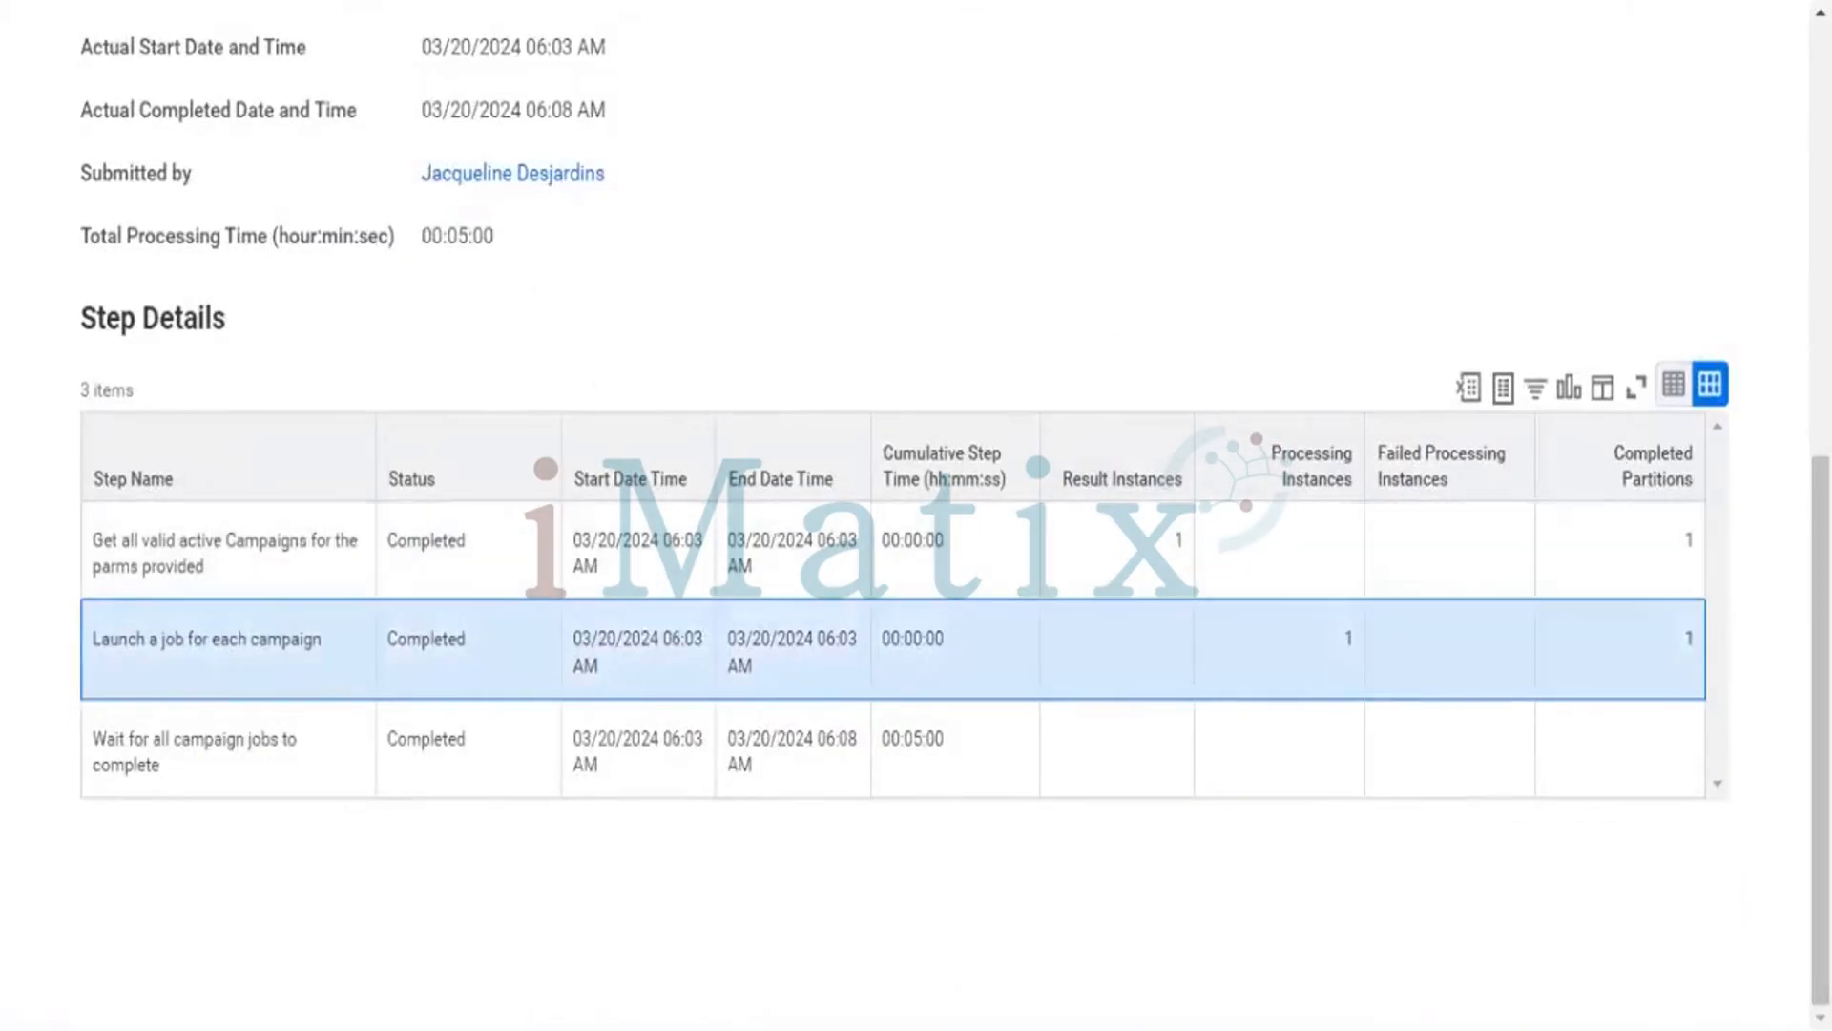
pyautogui.scroll(5, 917, 515)
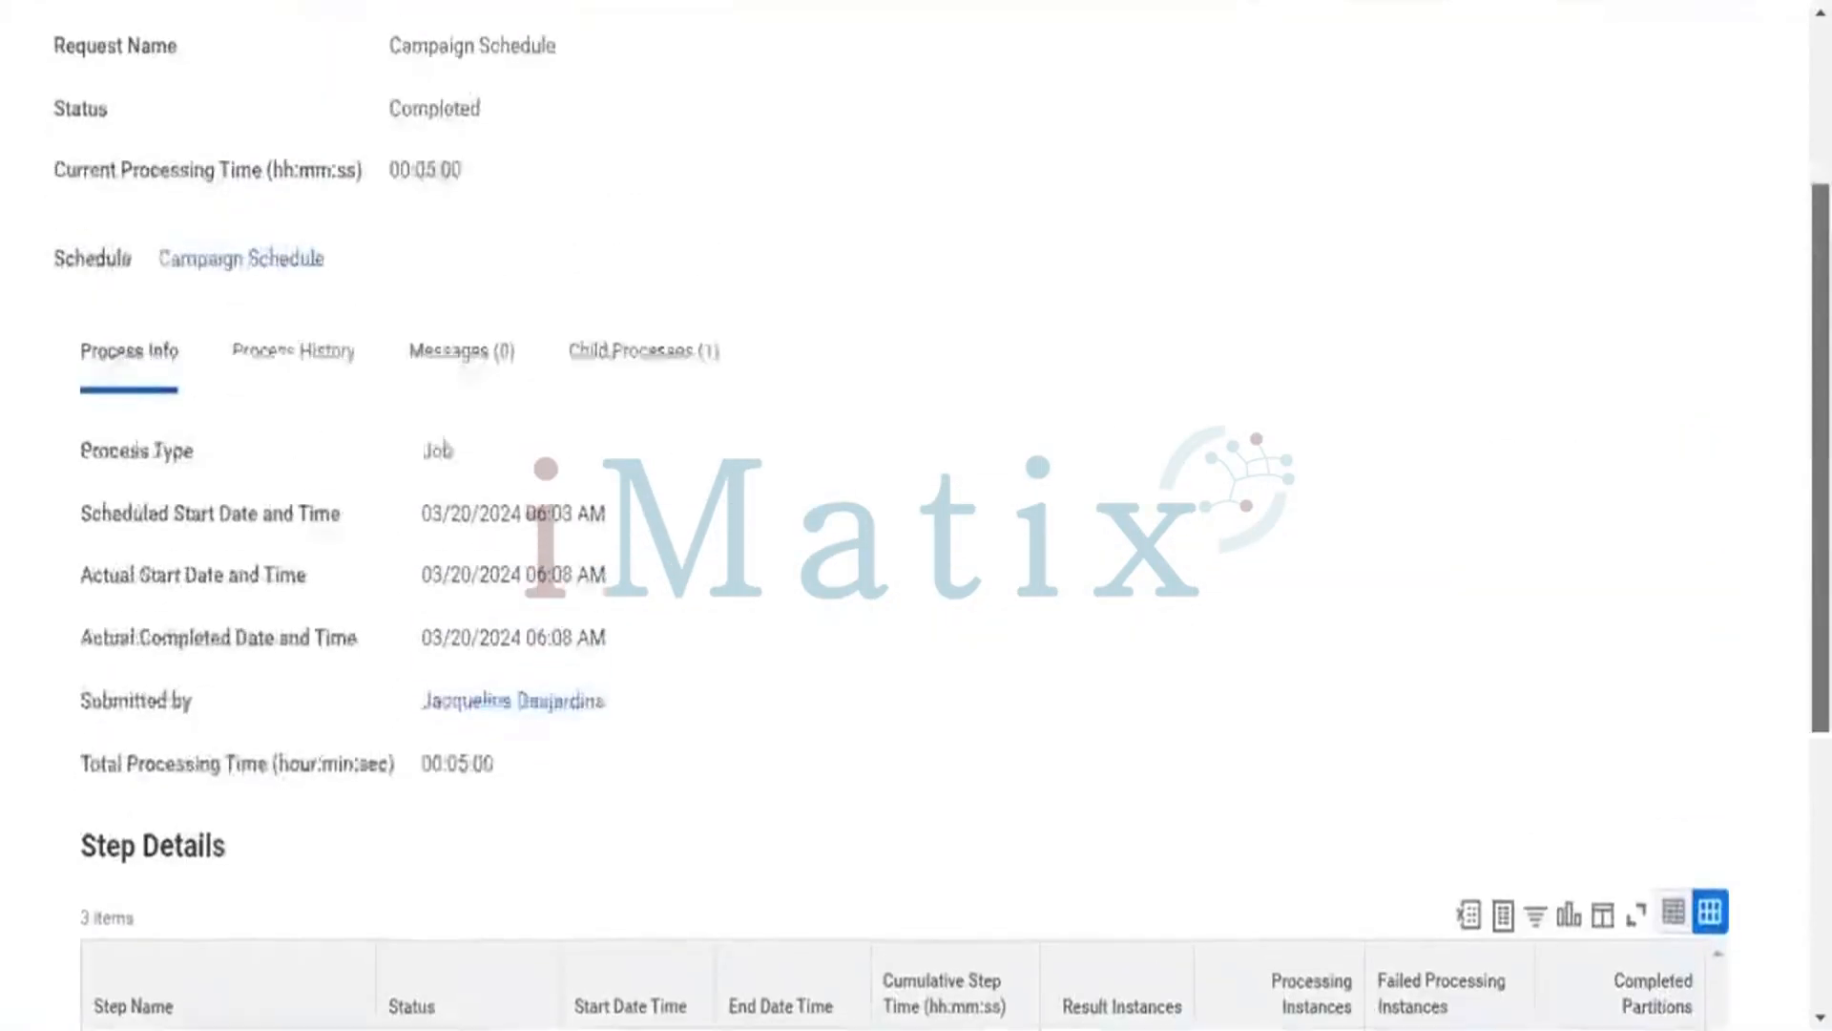
pyautogui.moveTo(1820, 459); pyautogui.dragTo(1821, 450)
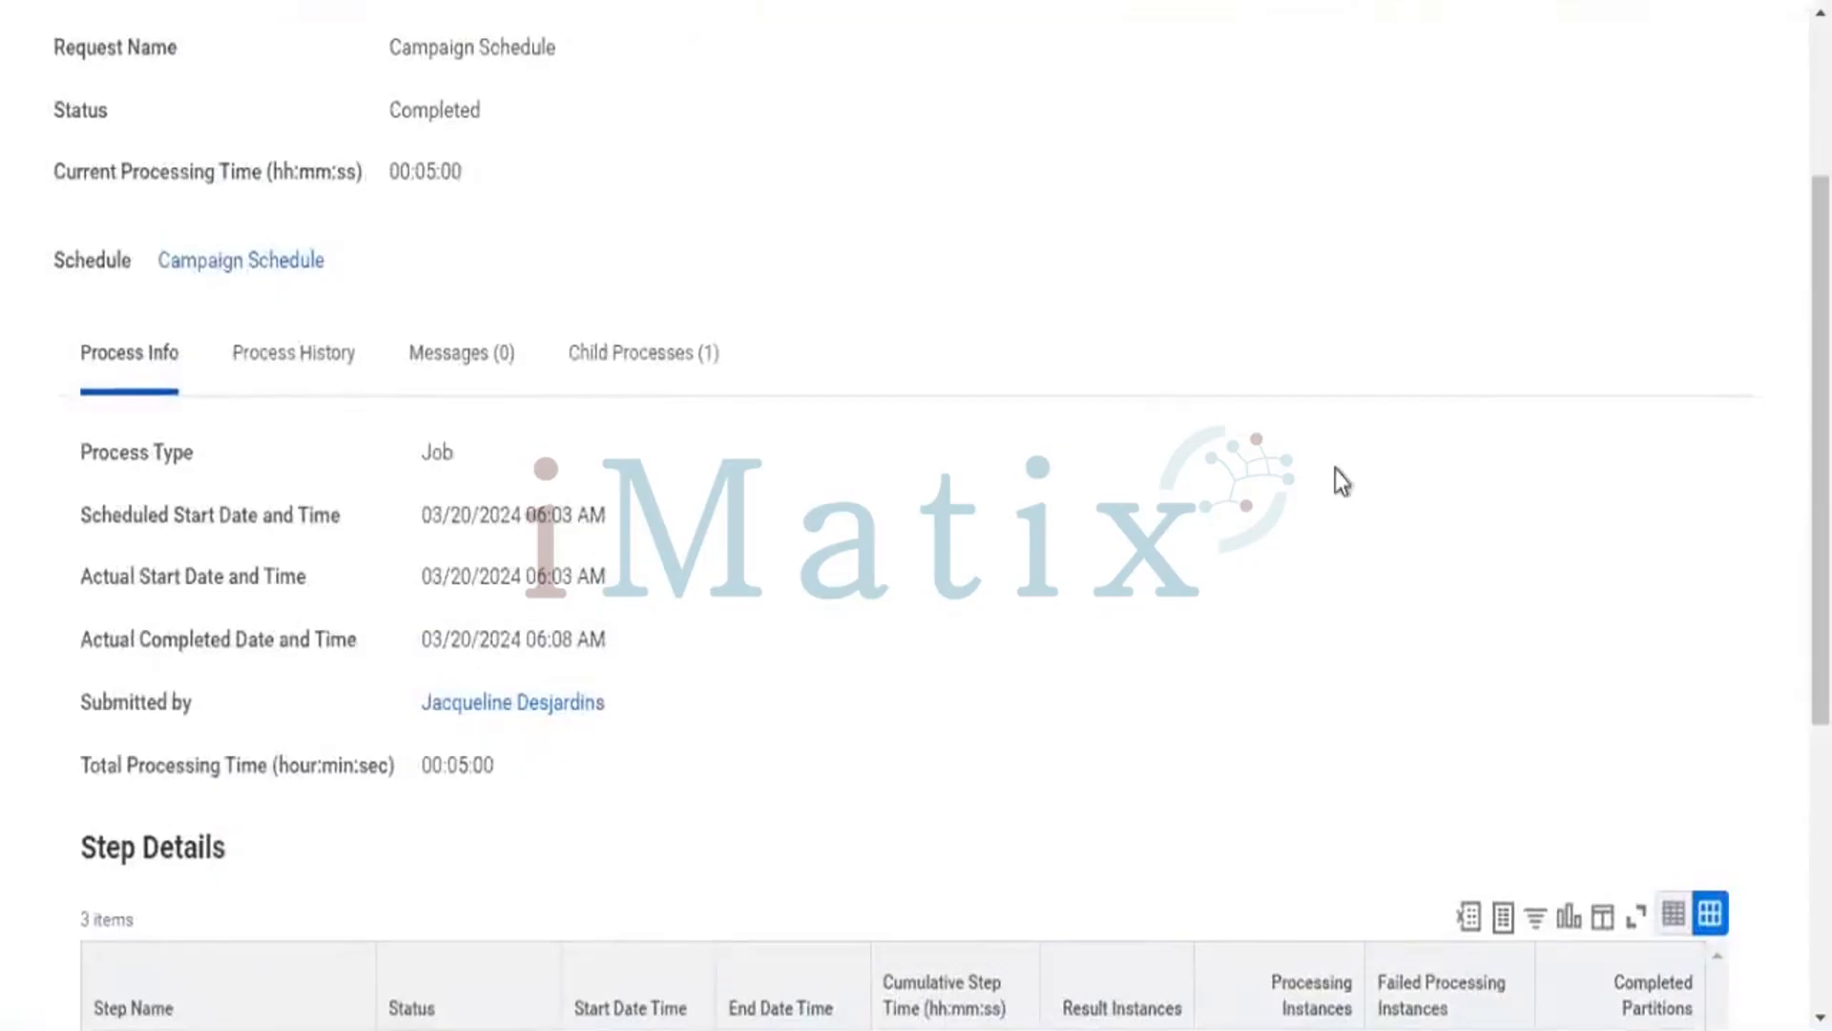
pyautogui.scroll(3, 916, 515)
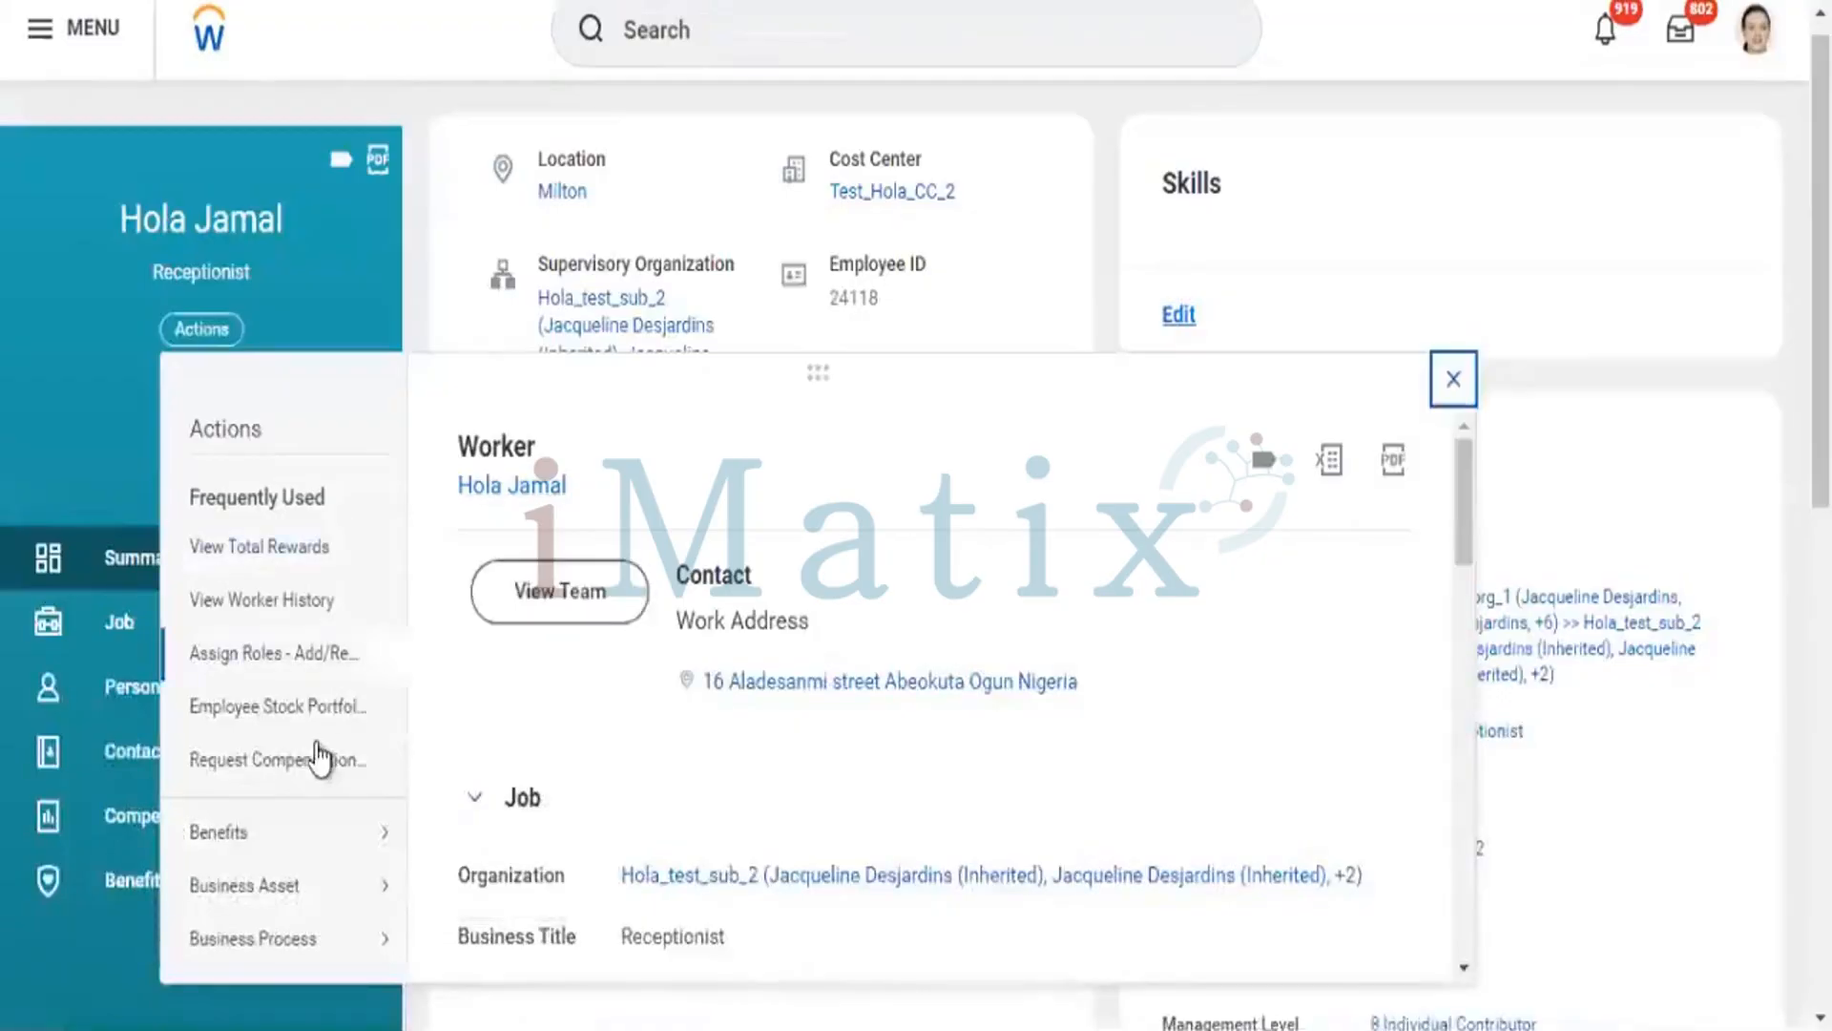
# - View the skipped business process tasks for the Nigeria-based worker, leaving the process type and skip dates blank
pyautogui.moveTo(341, 945)
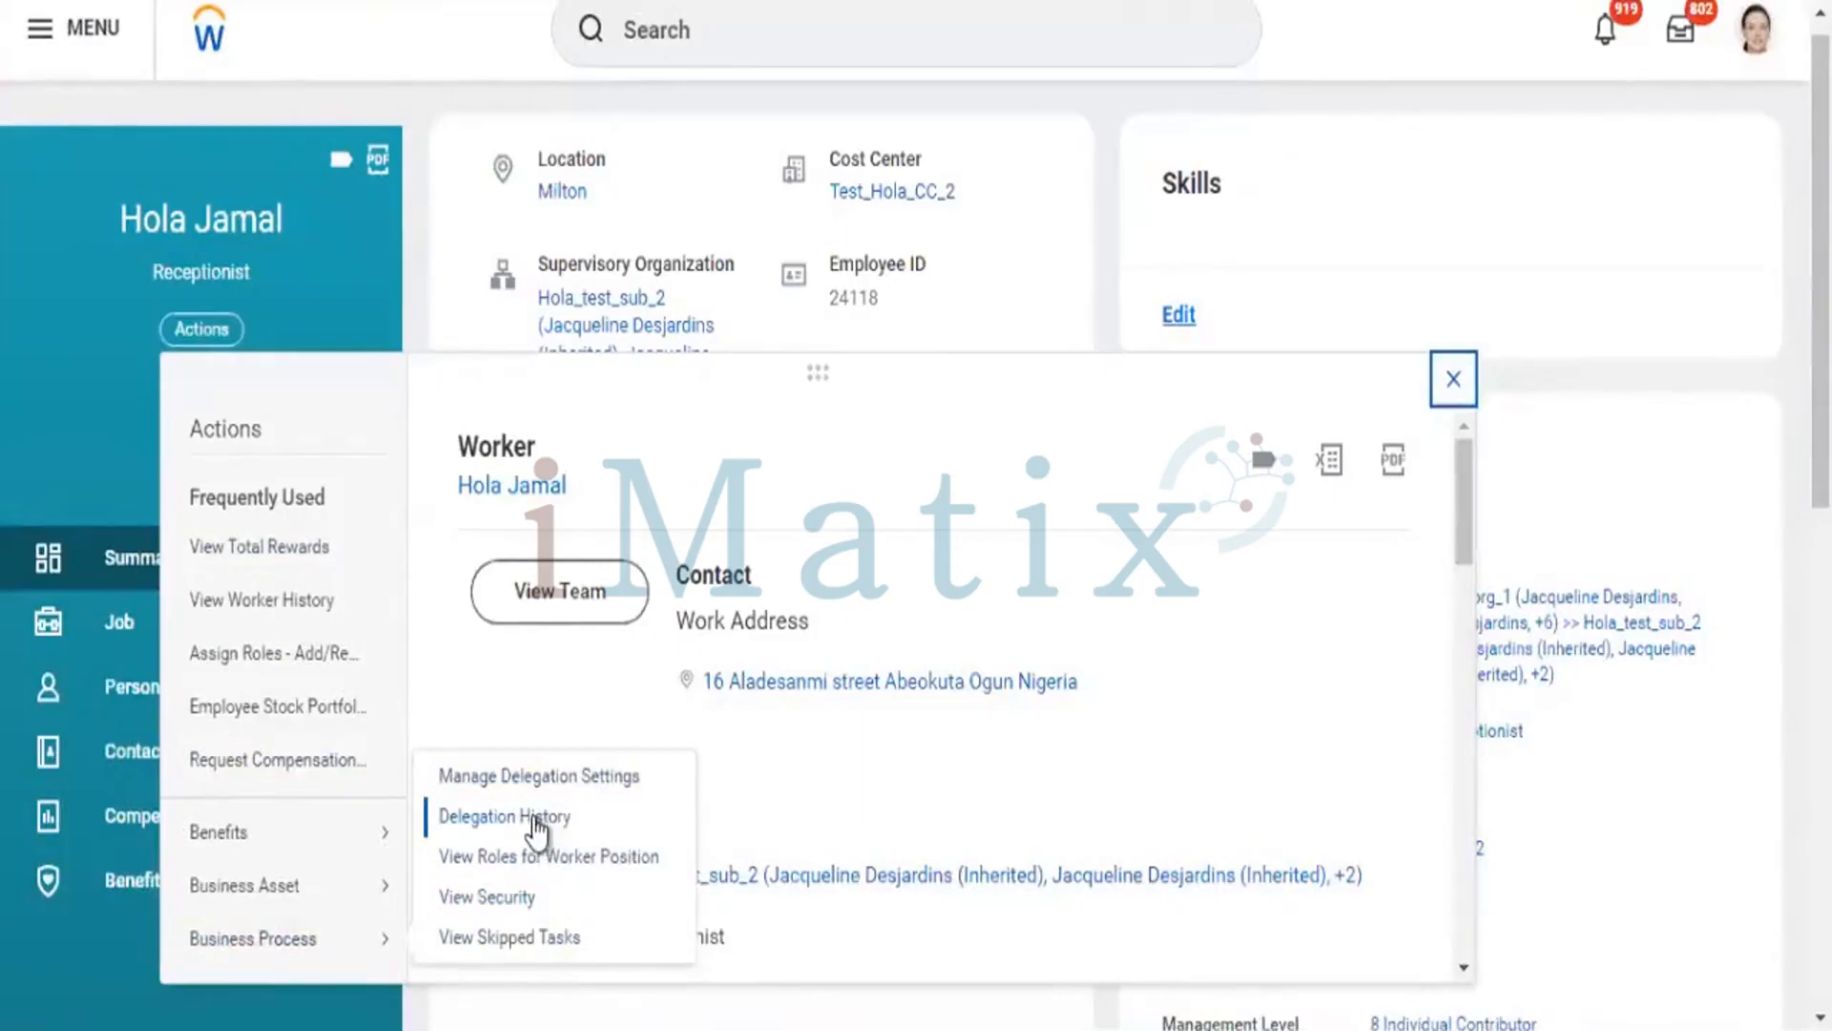
pyautogui.click(523, 945)
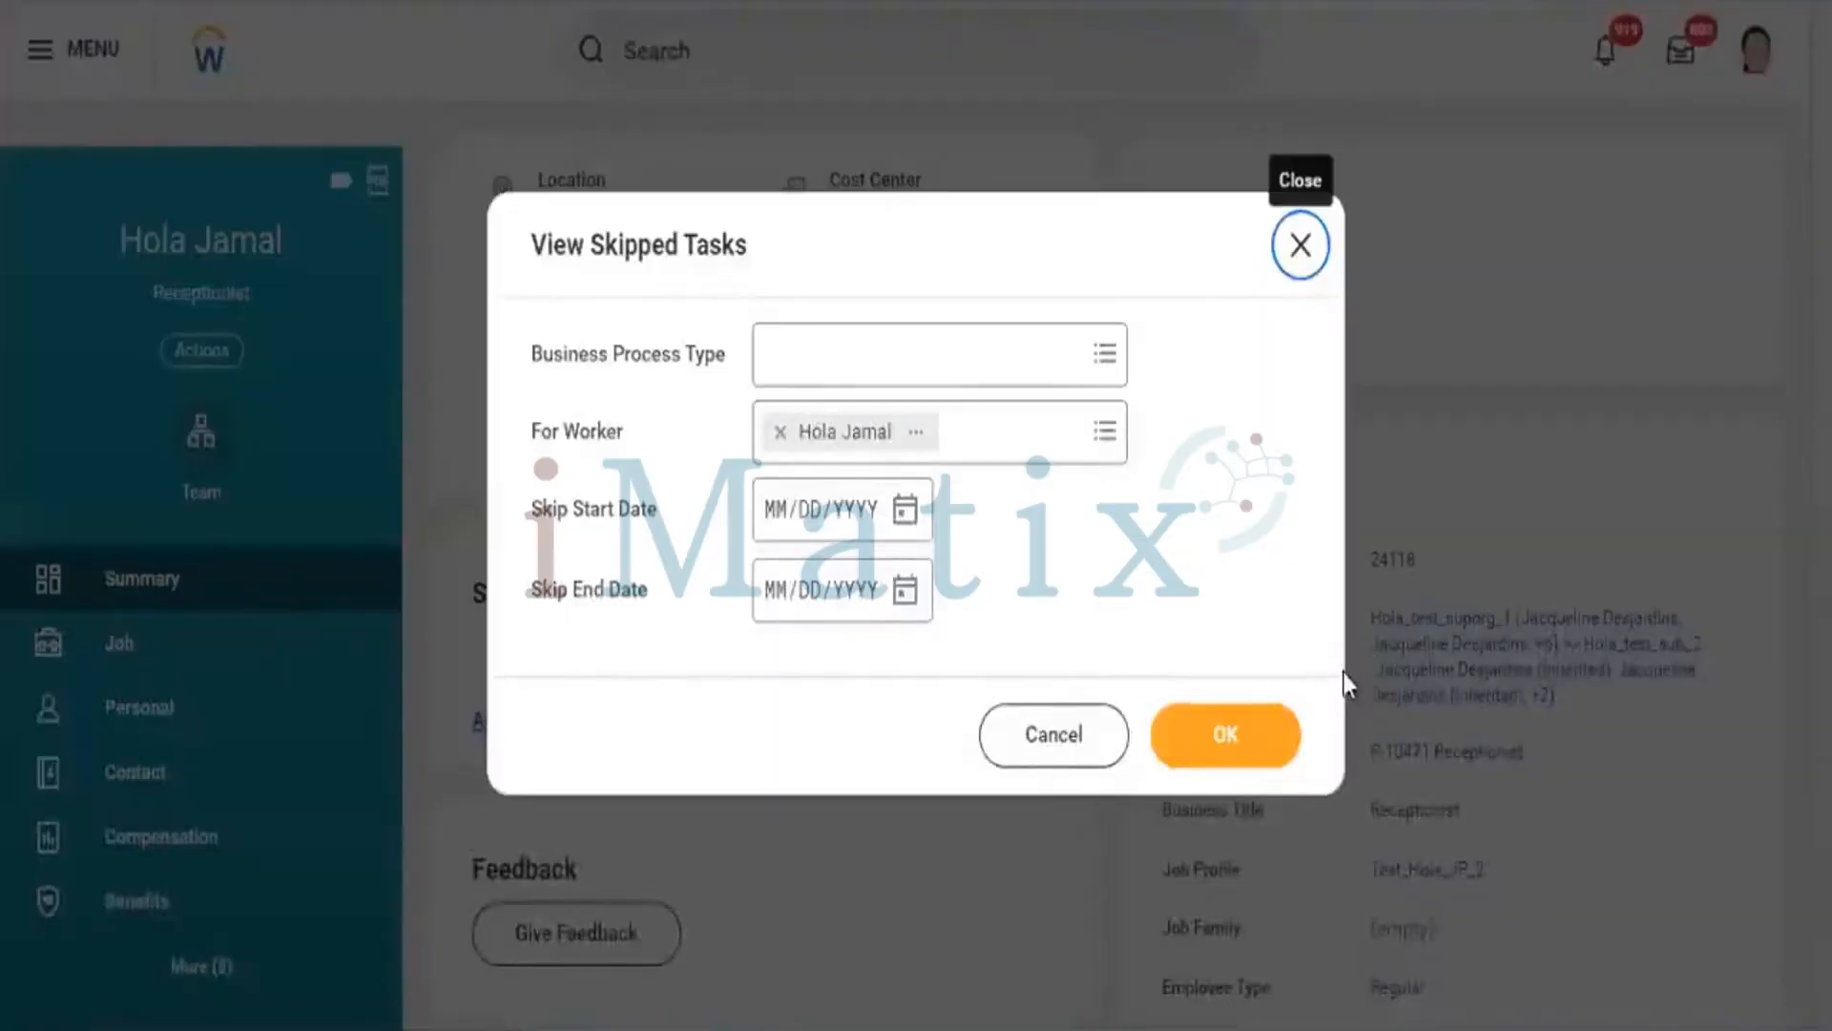
pyautogui.click(1233, 749)
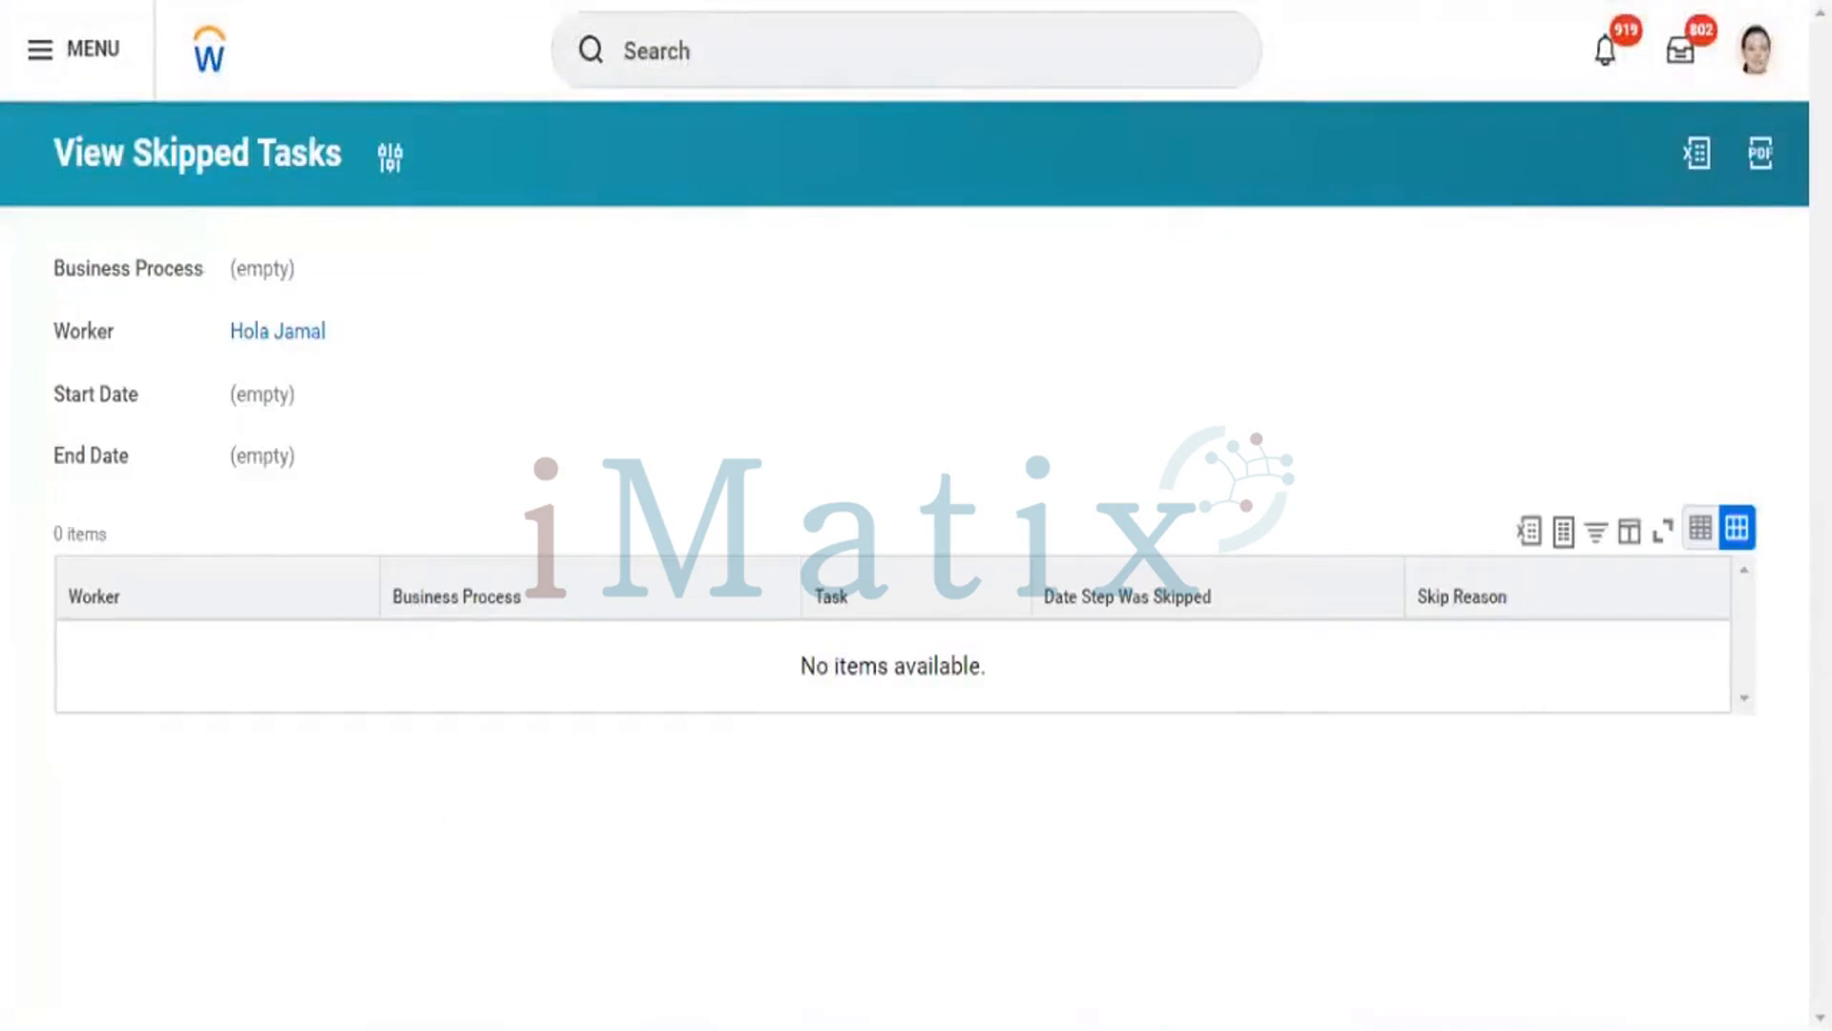
# - Reopen the View Skipped Tasks prompt, clear the For Worker field, look for selectable workers, discard the changes and return to the worker's profile
pyautogui.hotkey('alt', 'Left')
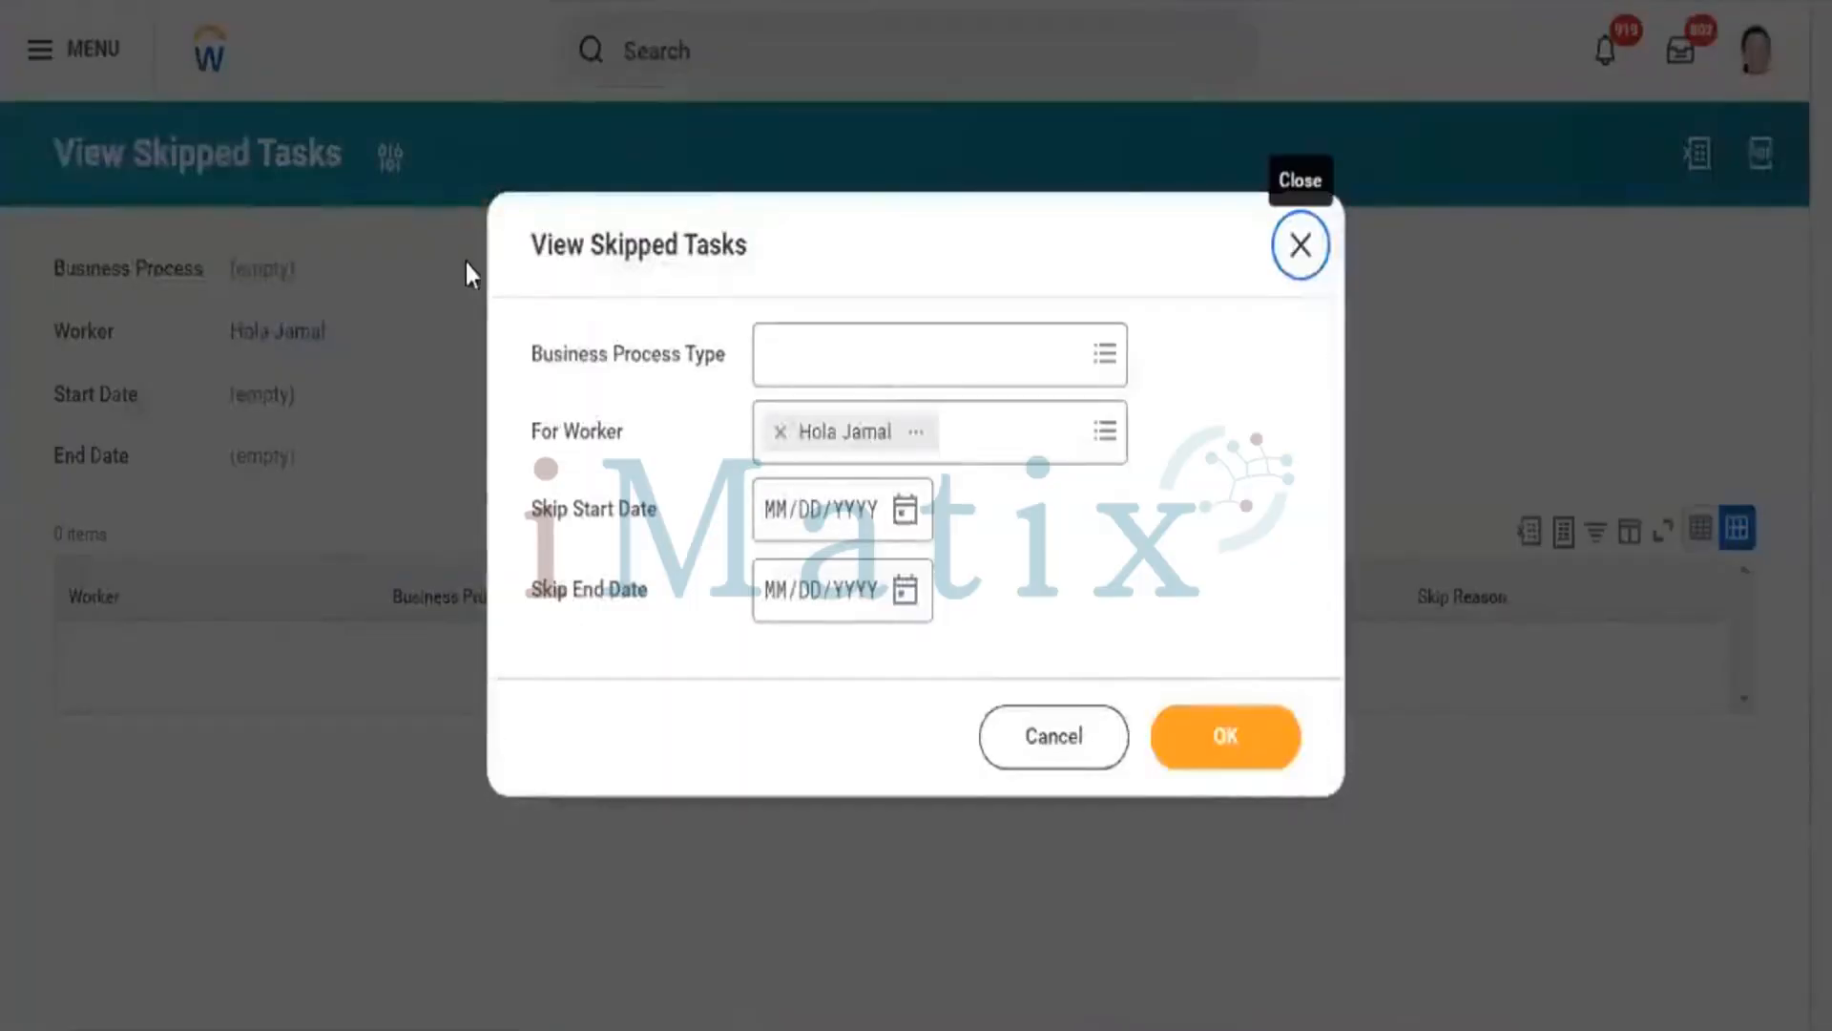
pyautogui.click(782, 431)
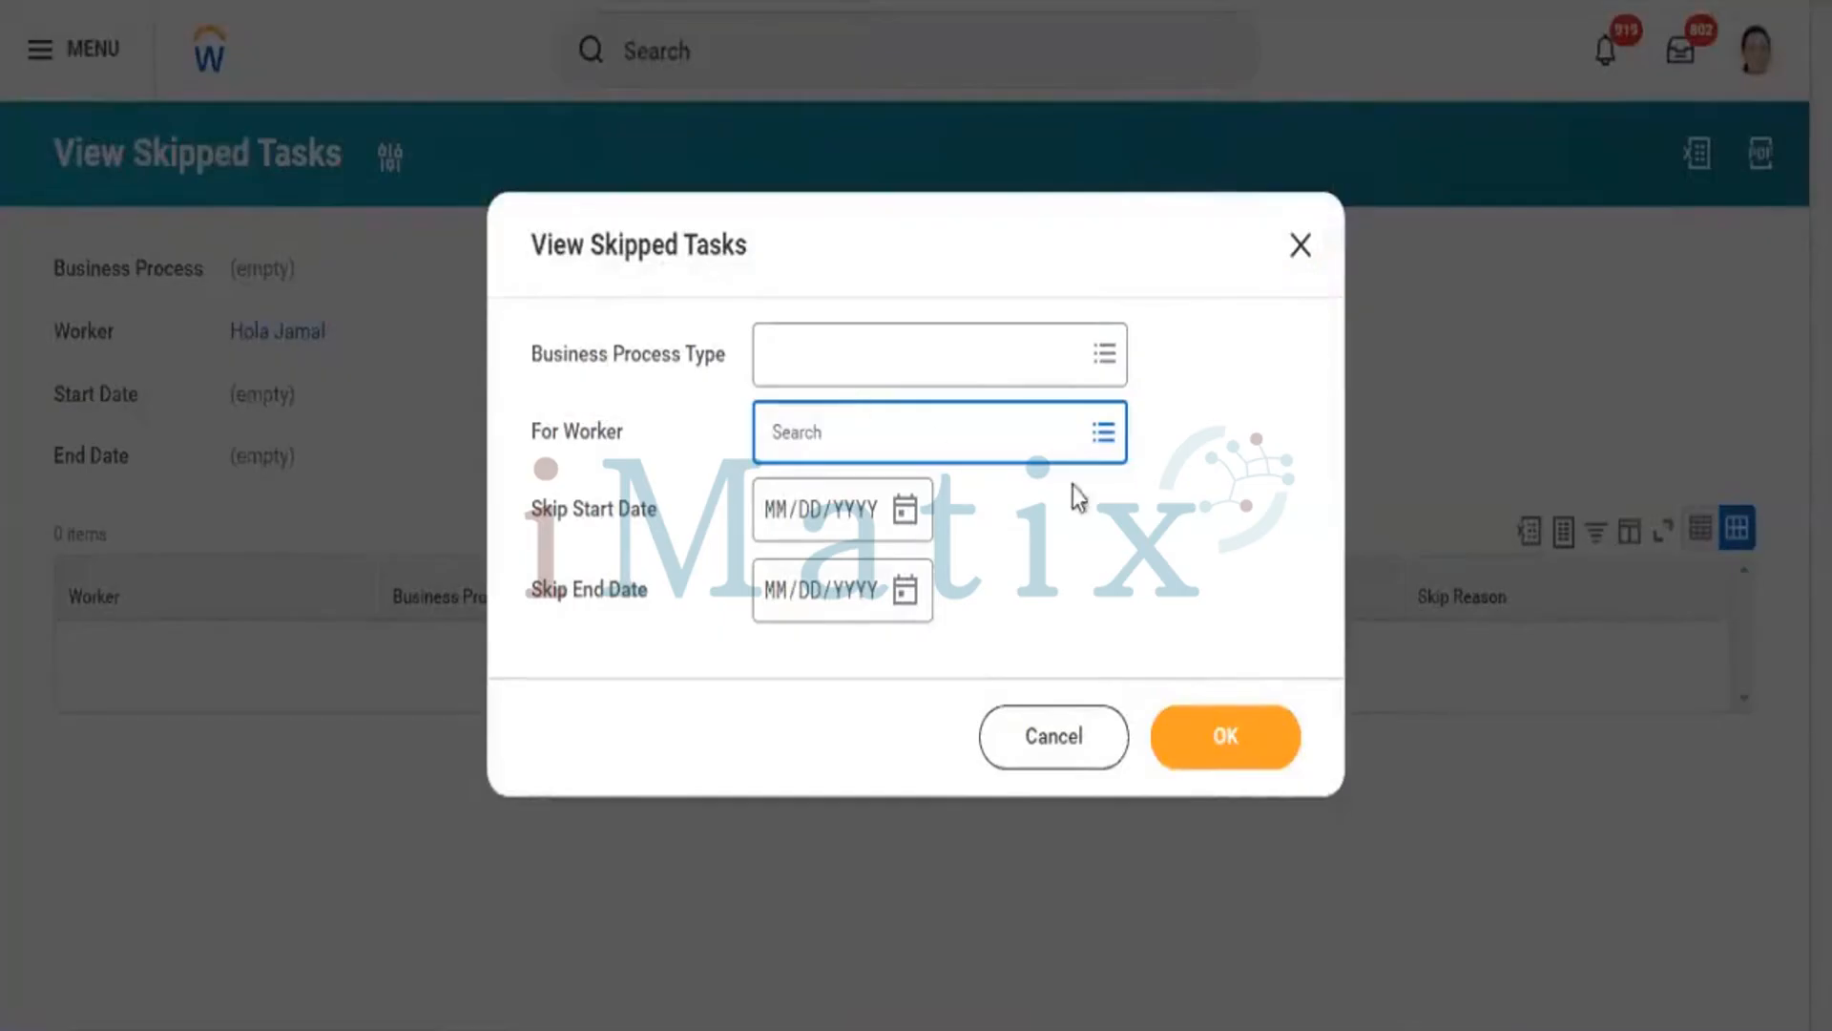
pyautogui.click(1104, 437)
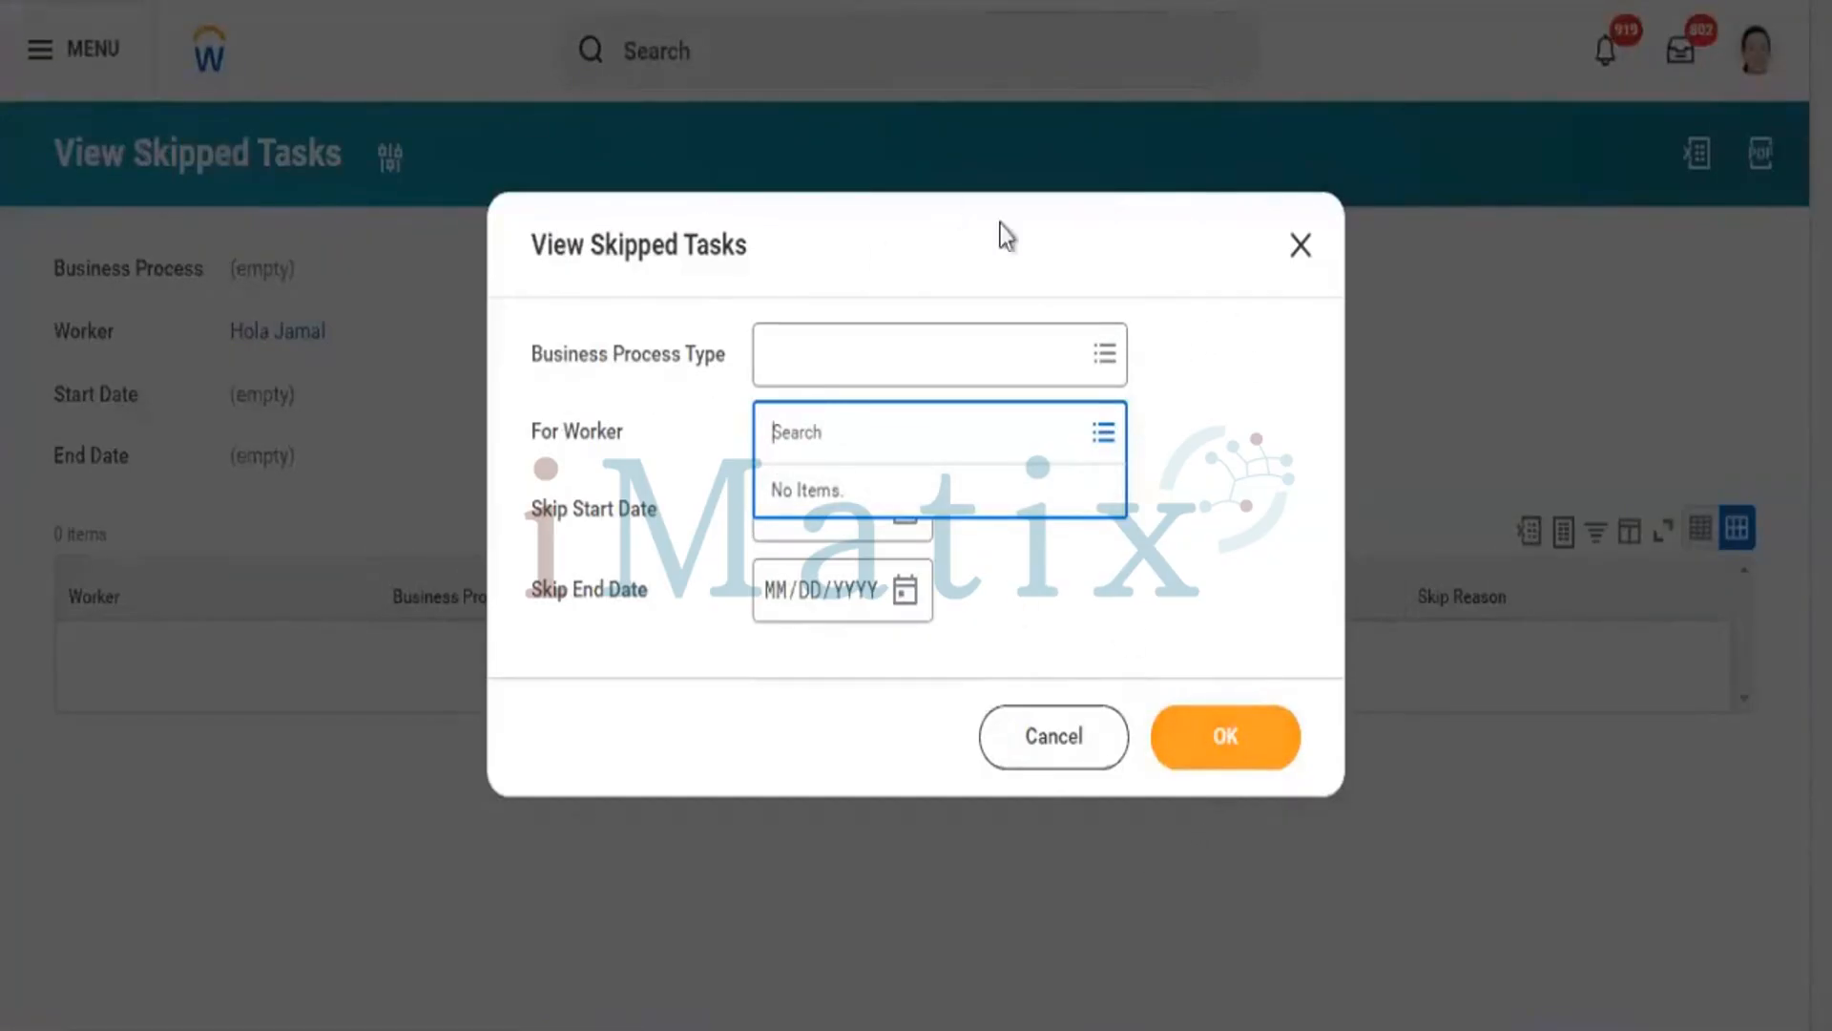
pyautogui.click(1302, 248)
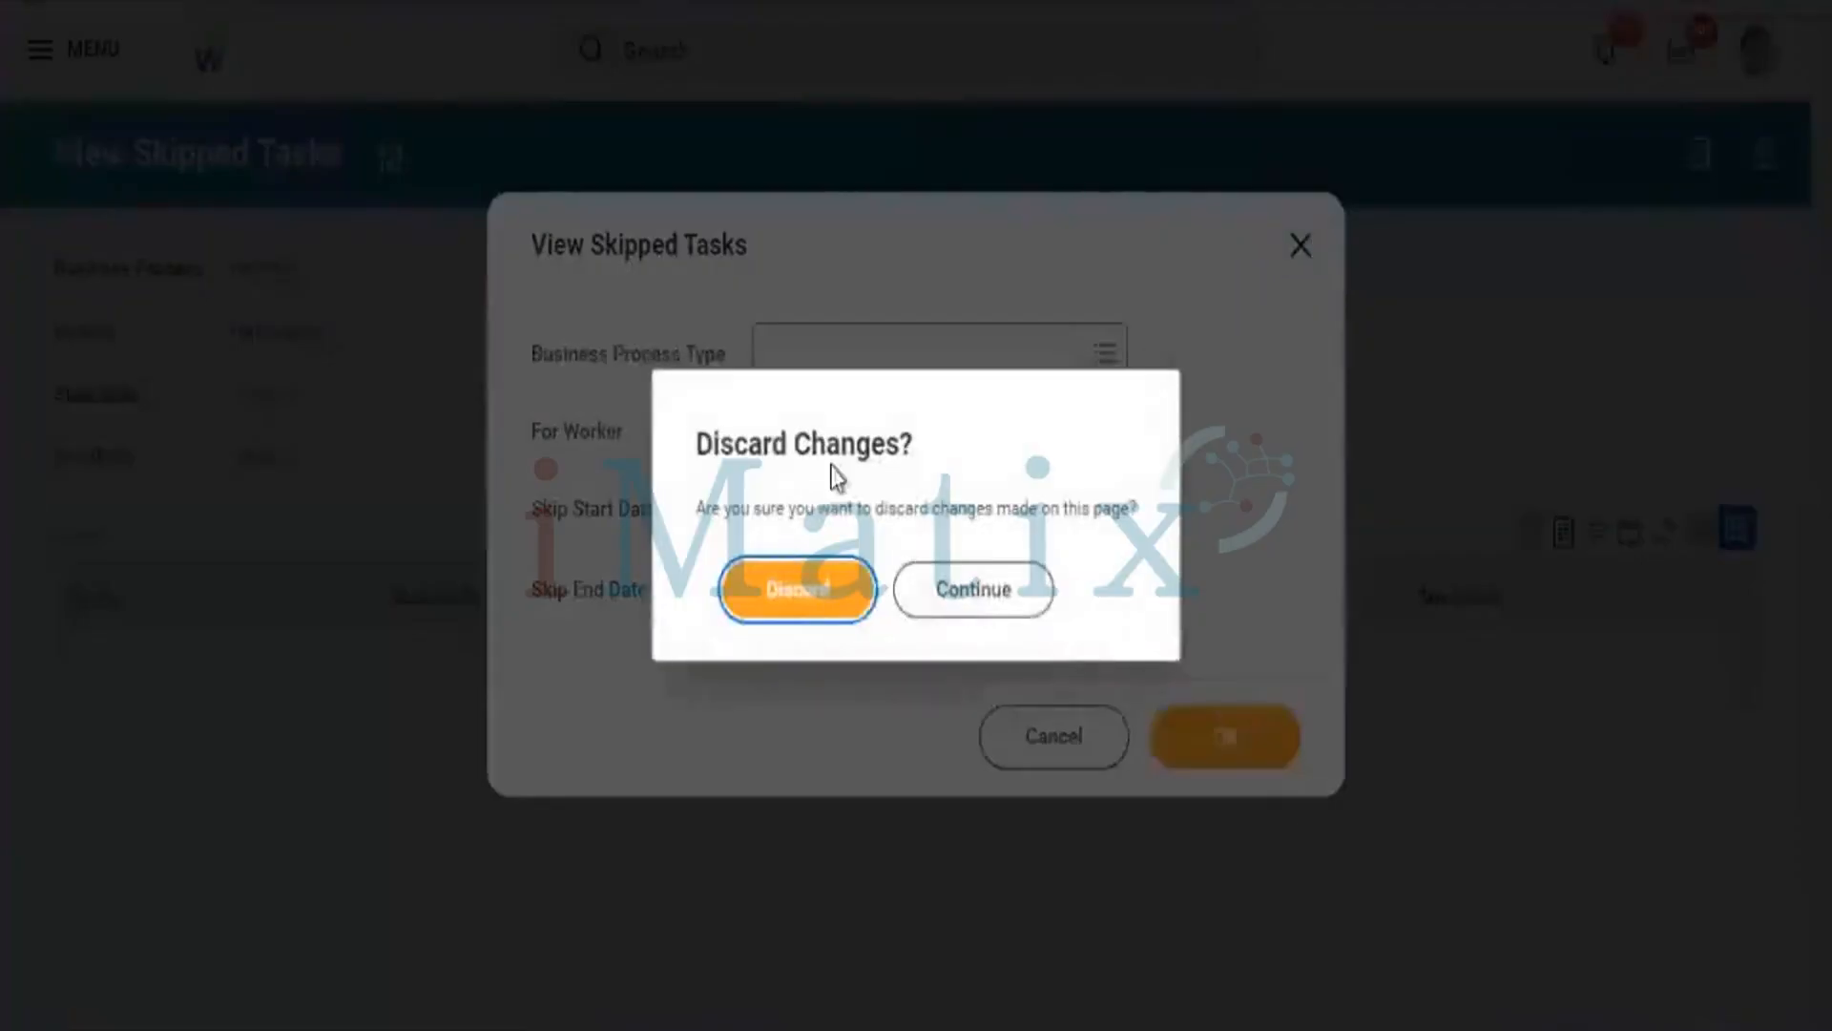
pyautogui.click(754, 577)
pyautogui.click(488, 2)
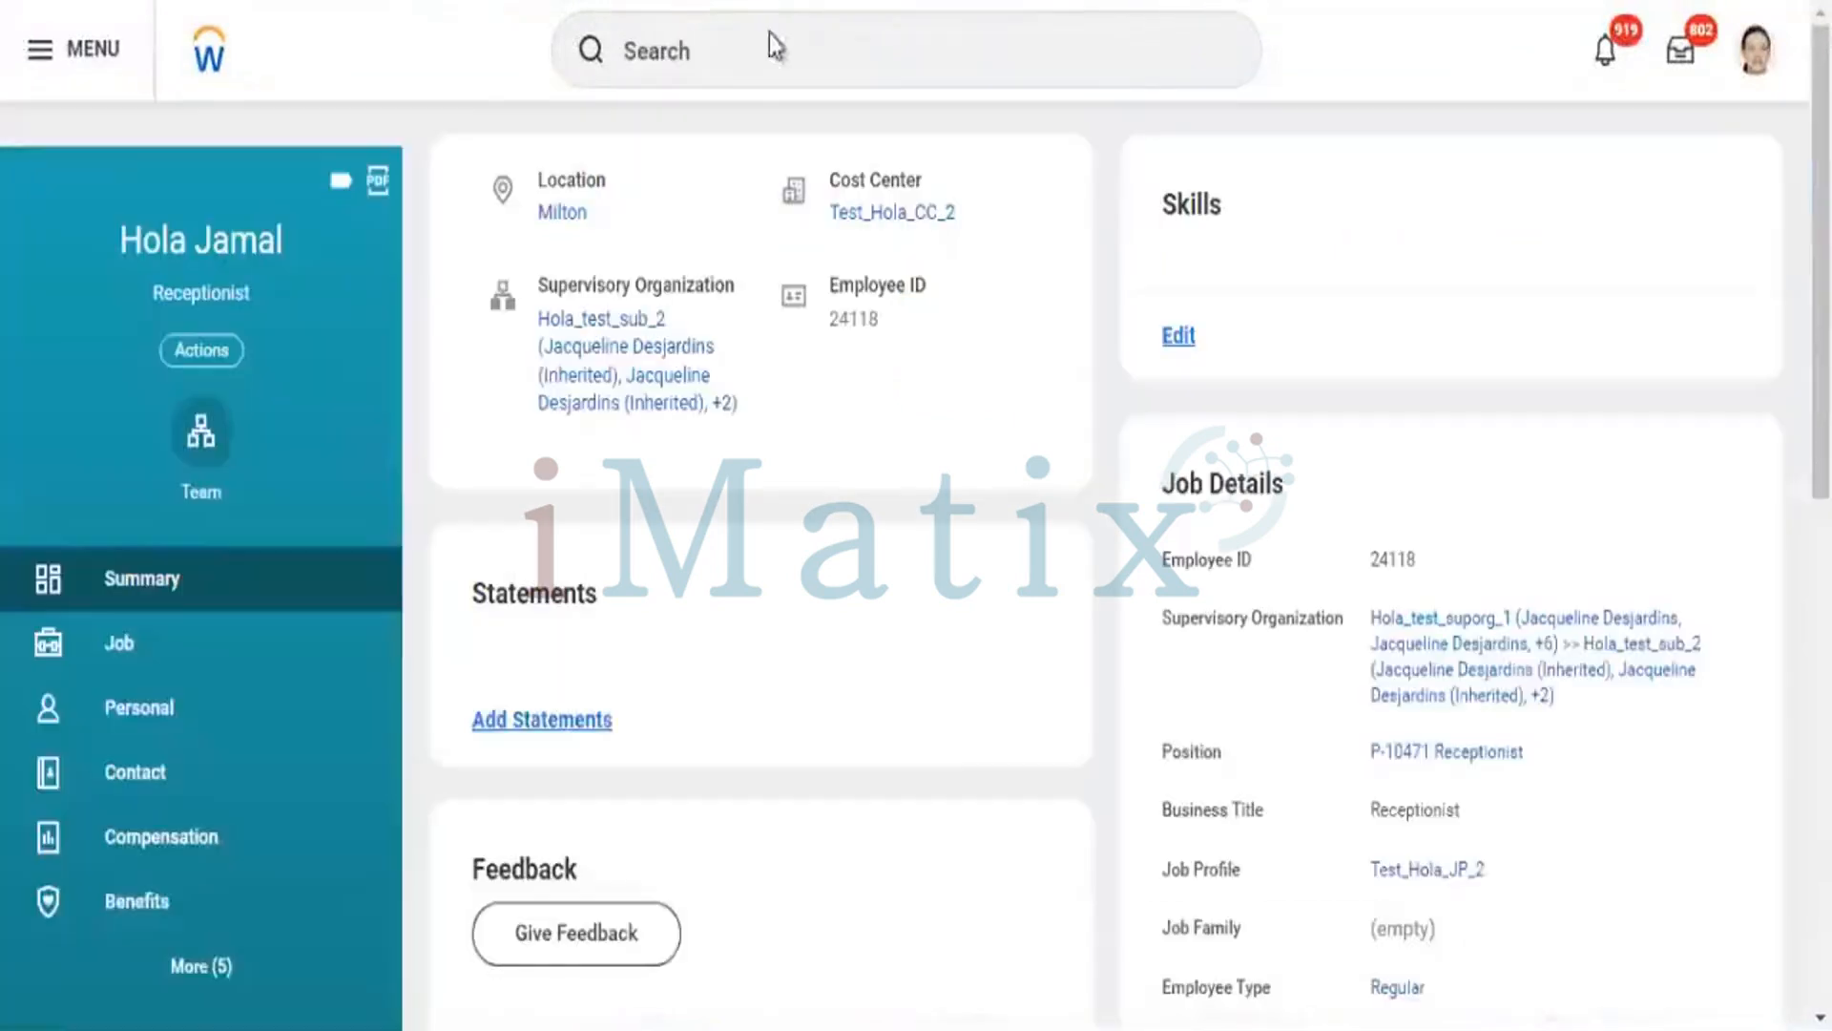
# - Try to find campaign report definitions by searching for "rd;campaign"
pyautogui.click(752, 58)
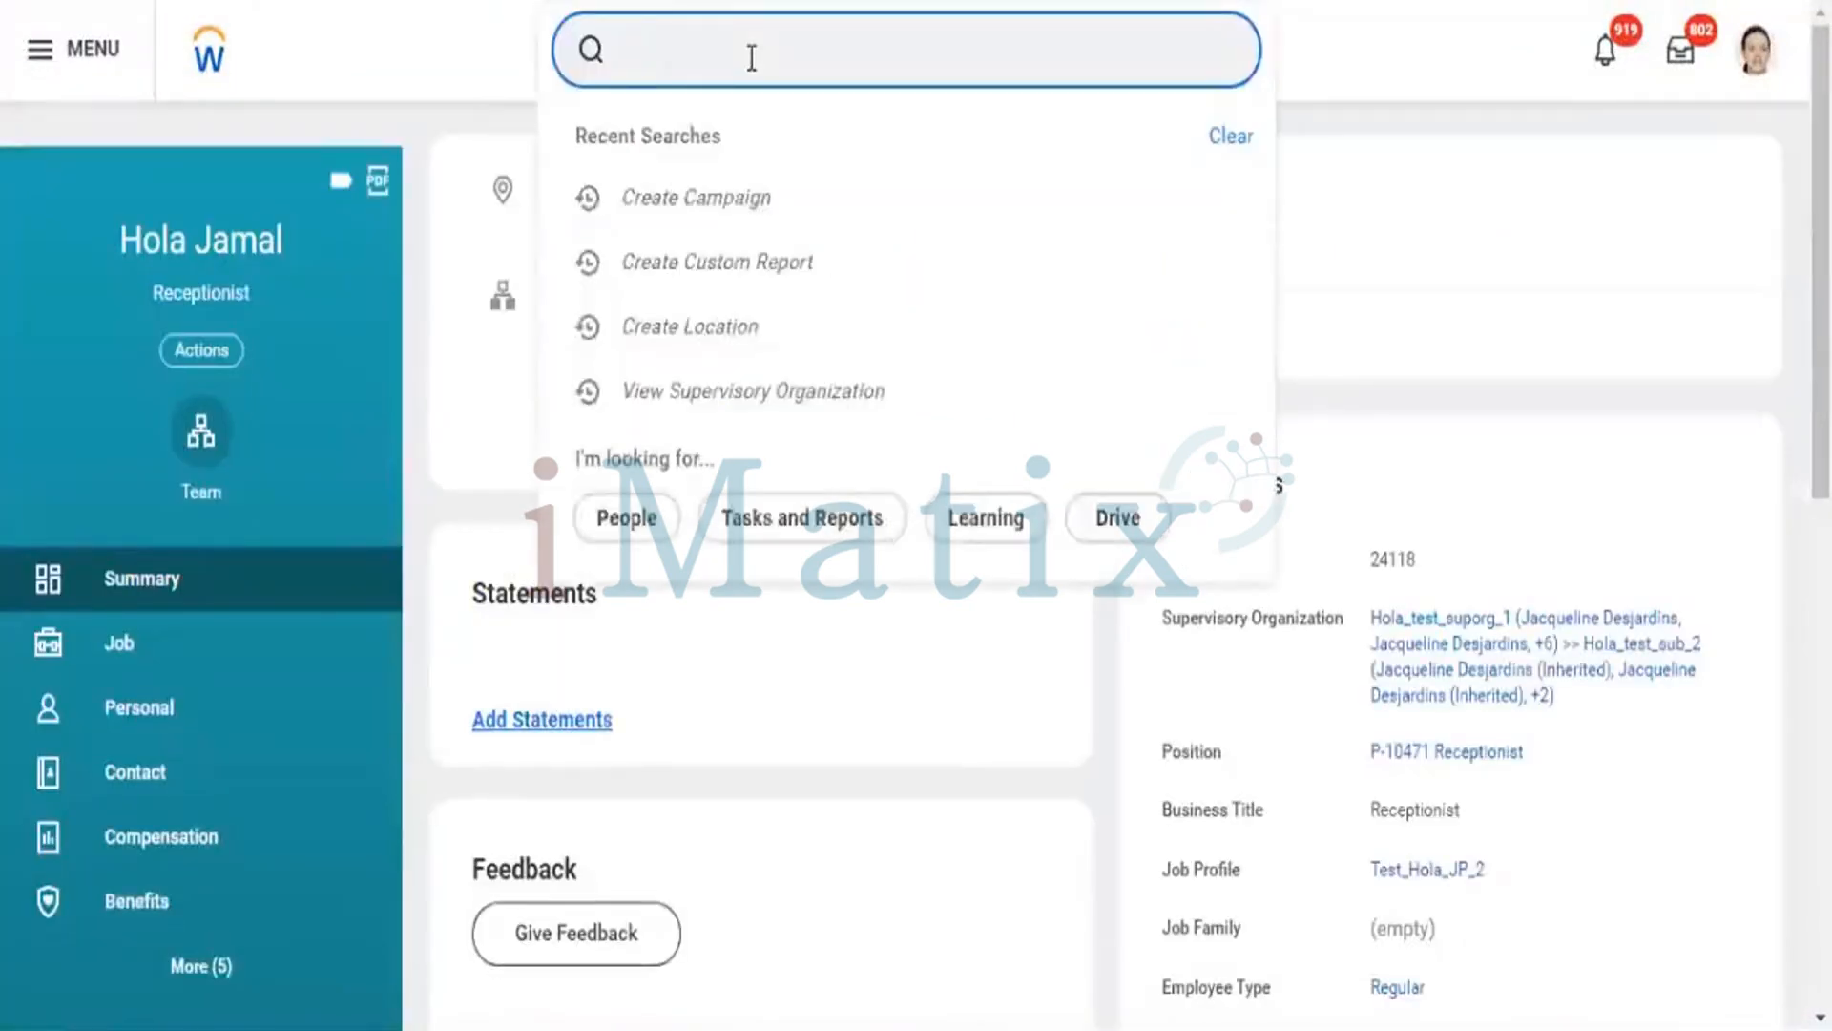
pyautogui.write('rd;campiagn')
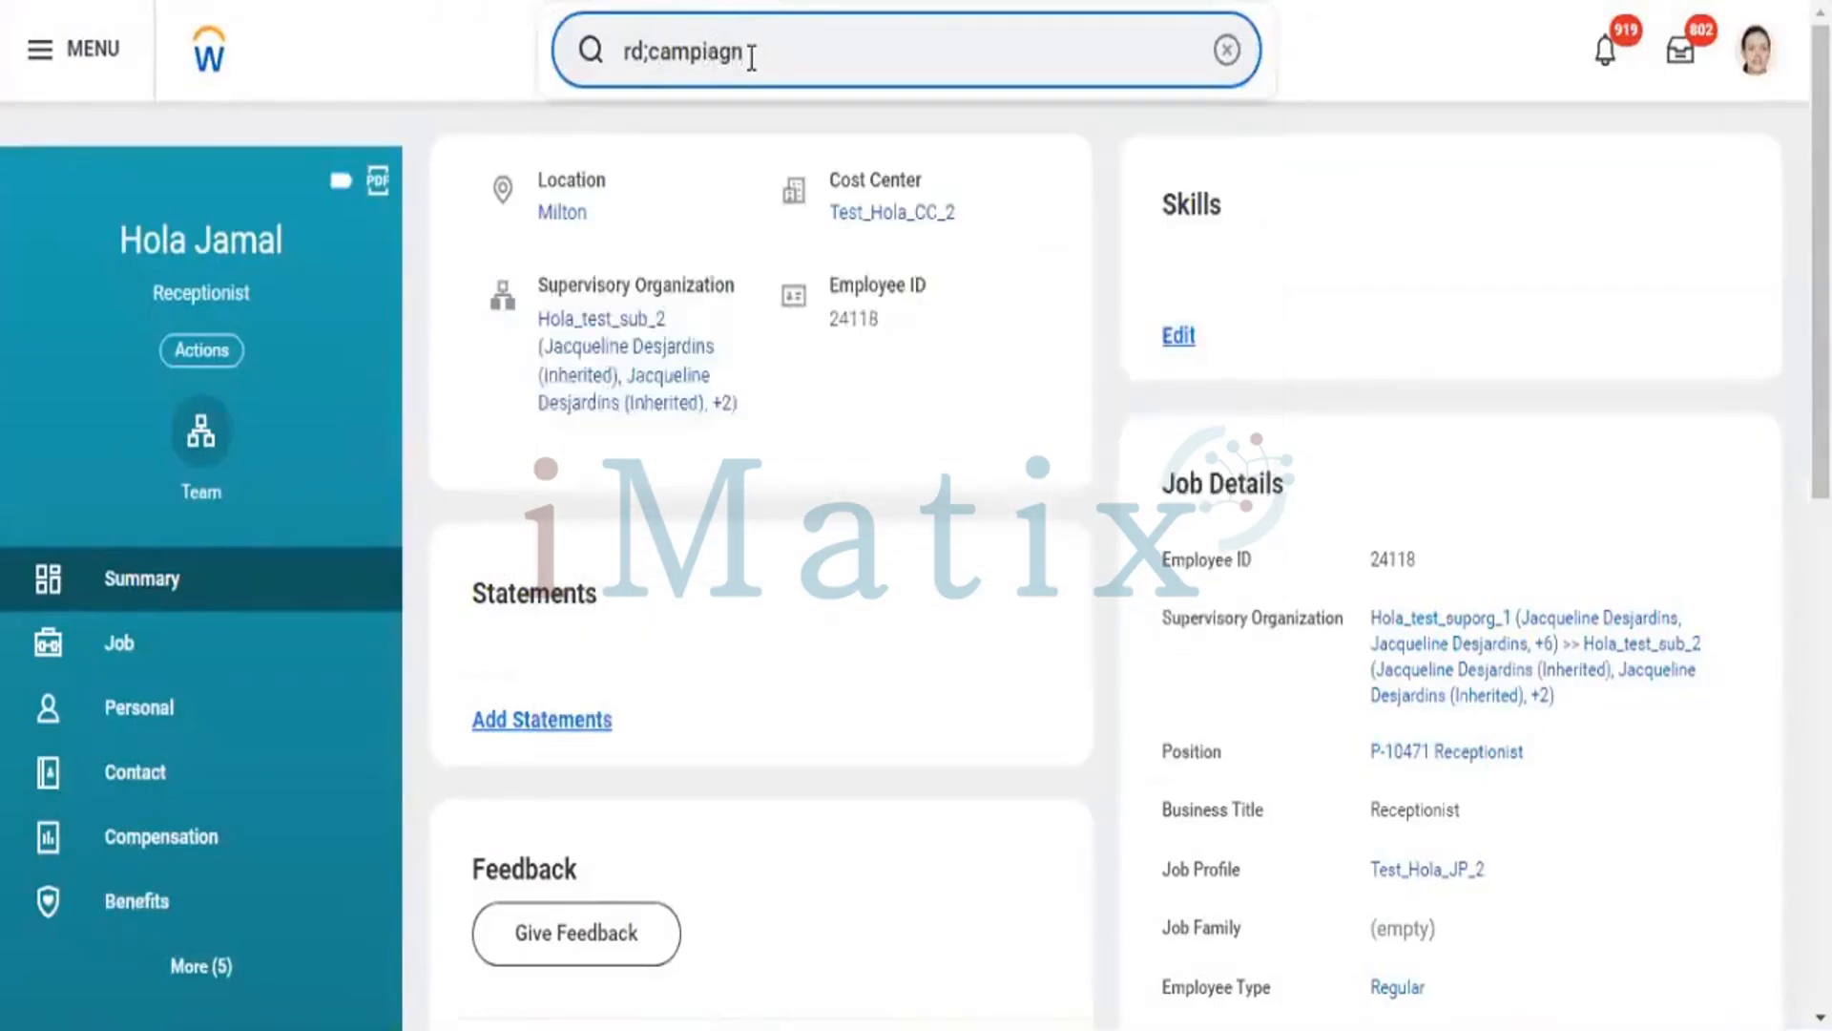
pyautogui.press('BackSpace')
pyautogui.press('BackSpace')
pyautogui.press('BackSpace')
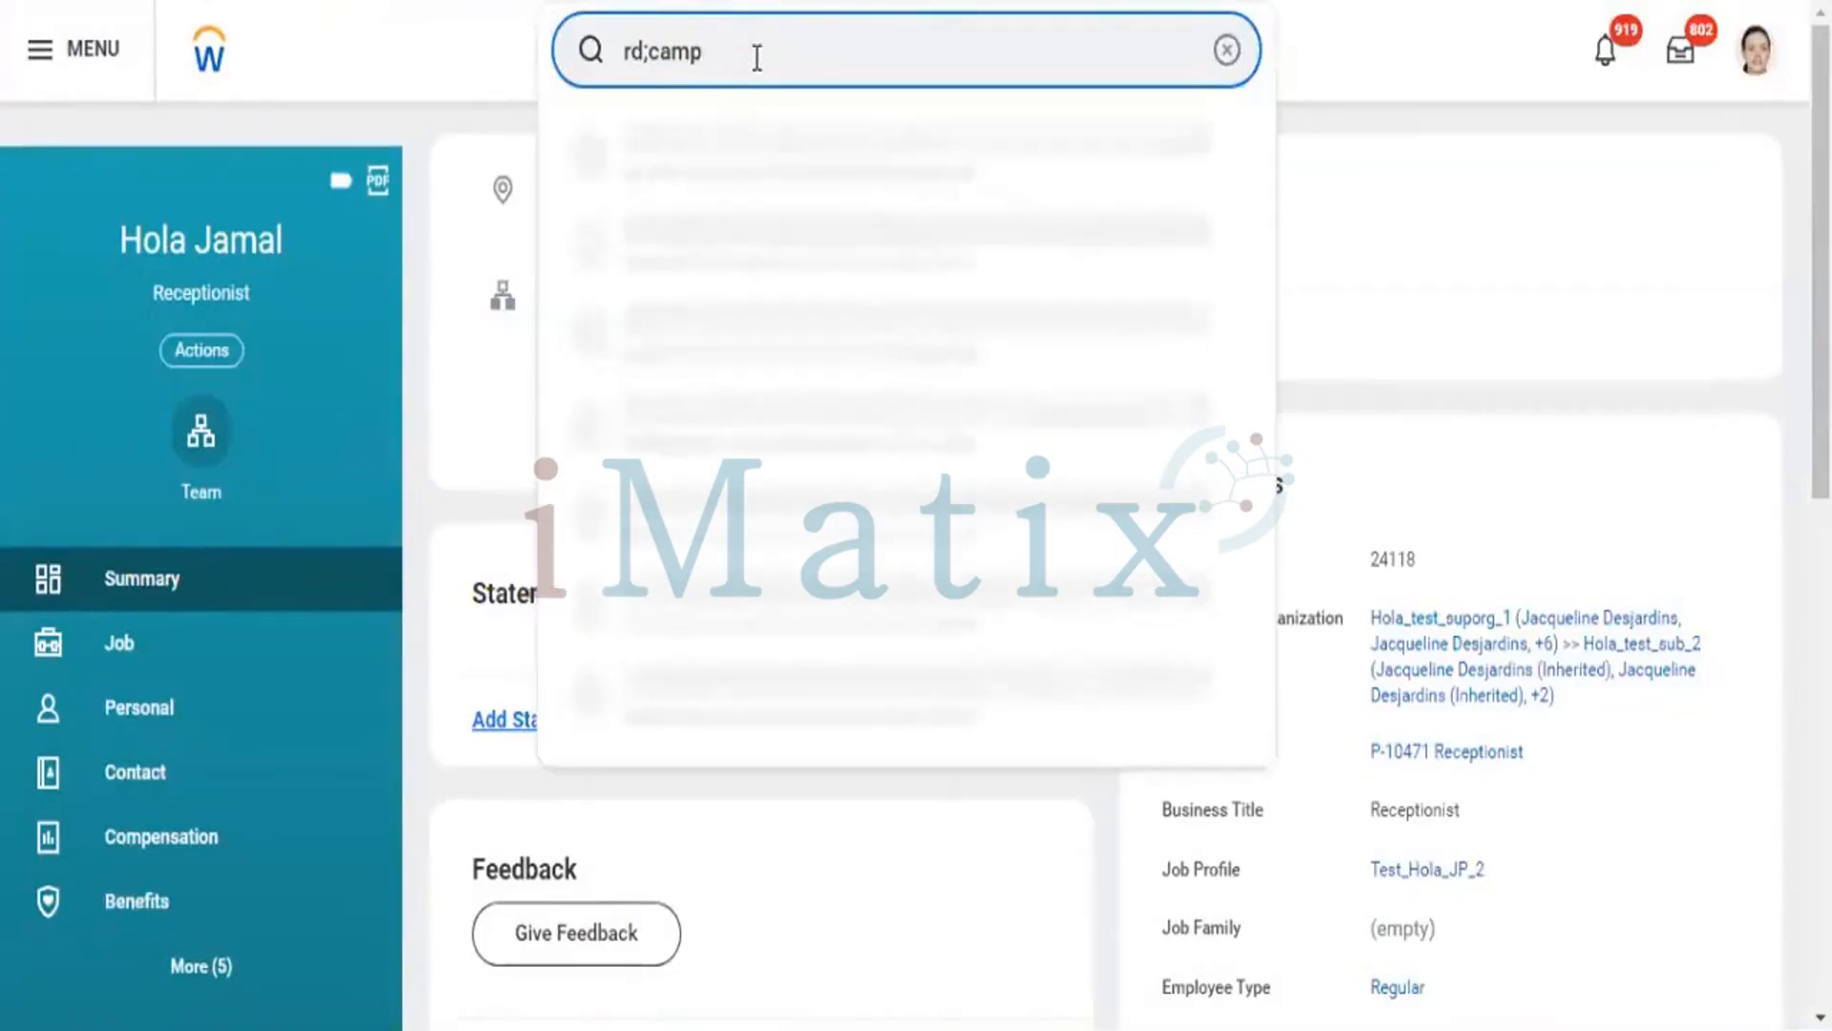
pyautogui.write('aign')
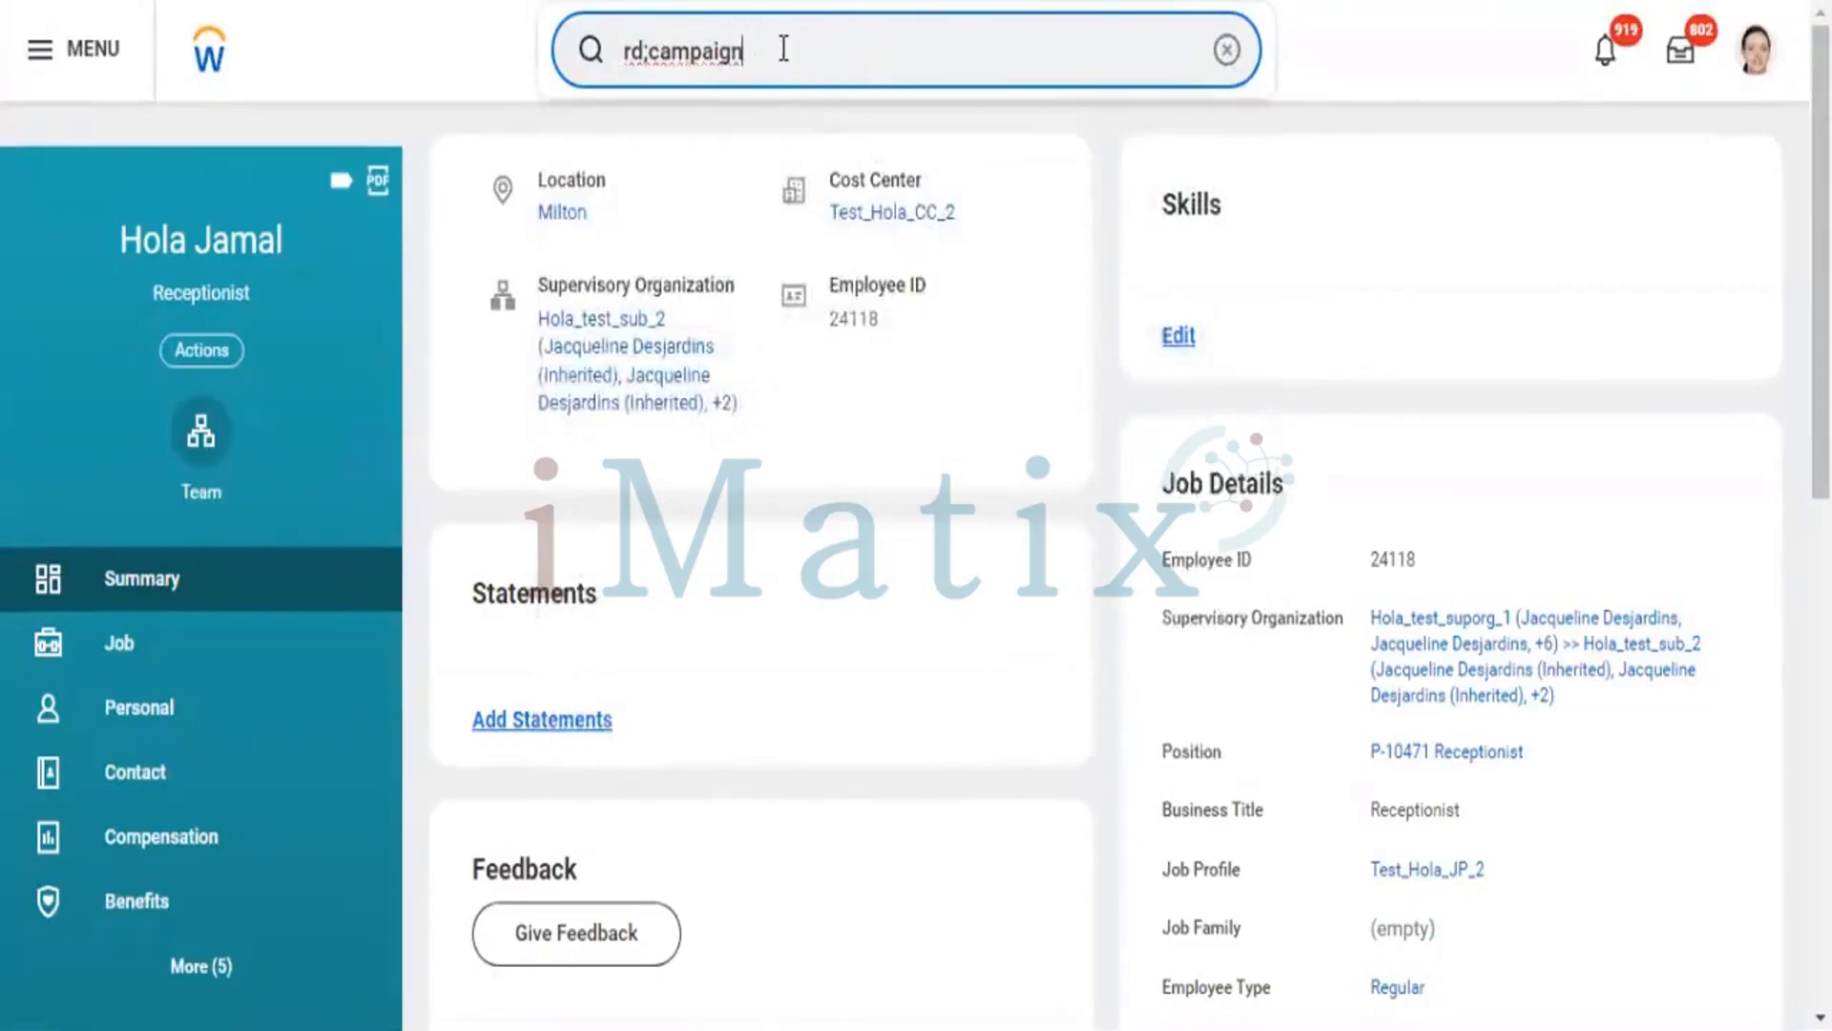
pyautogui.press('Return')
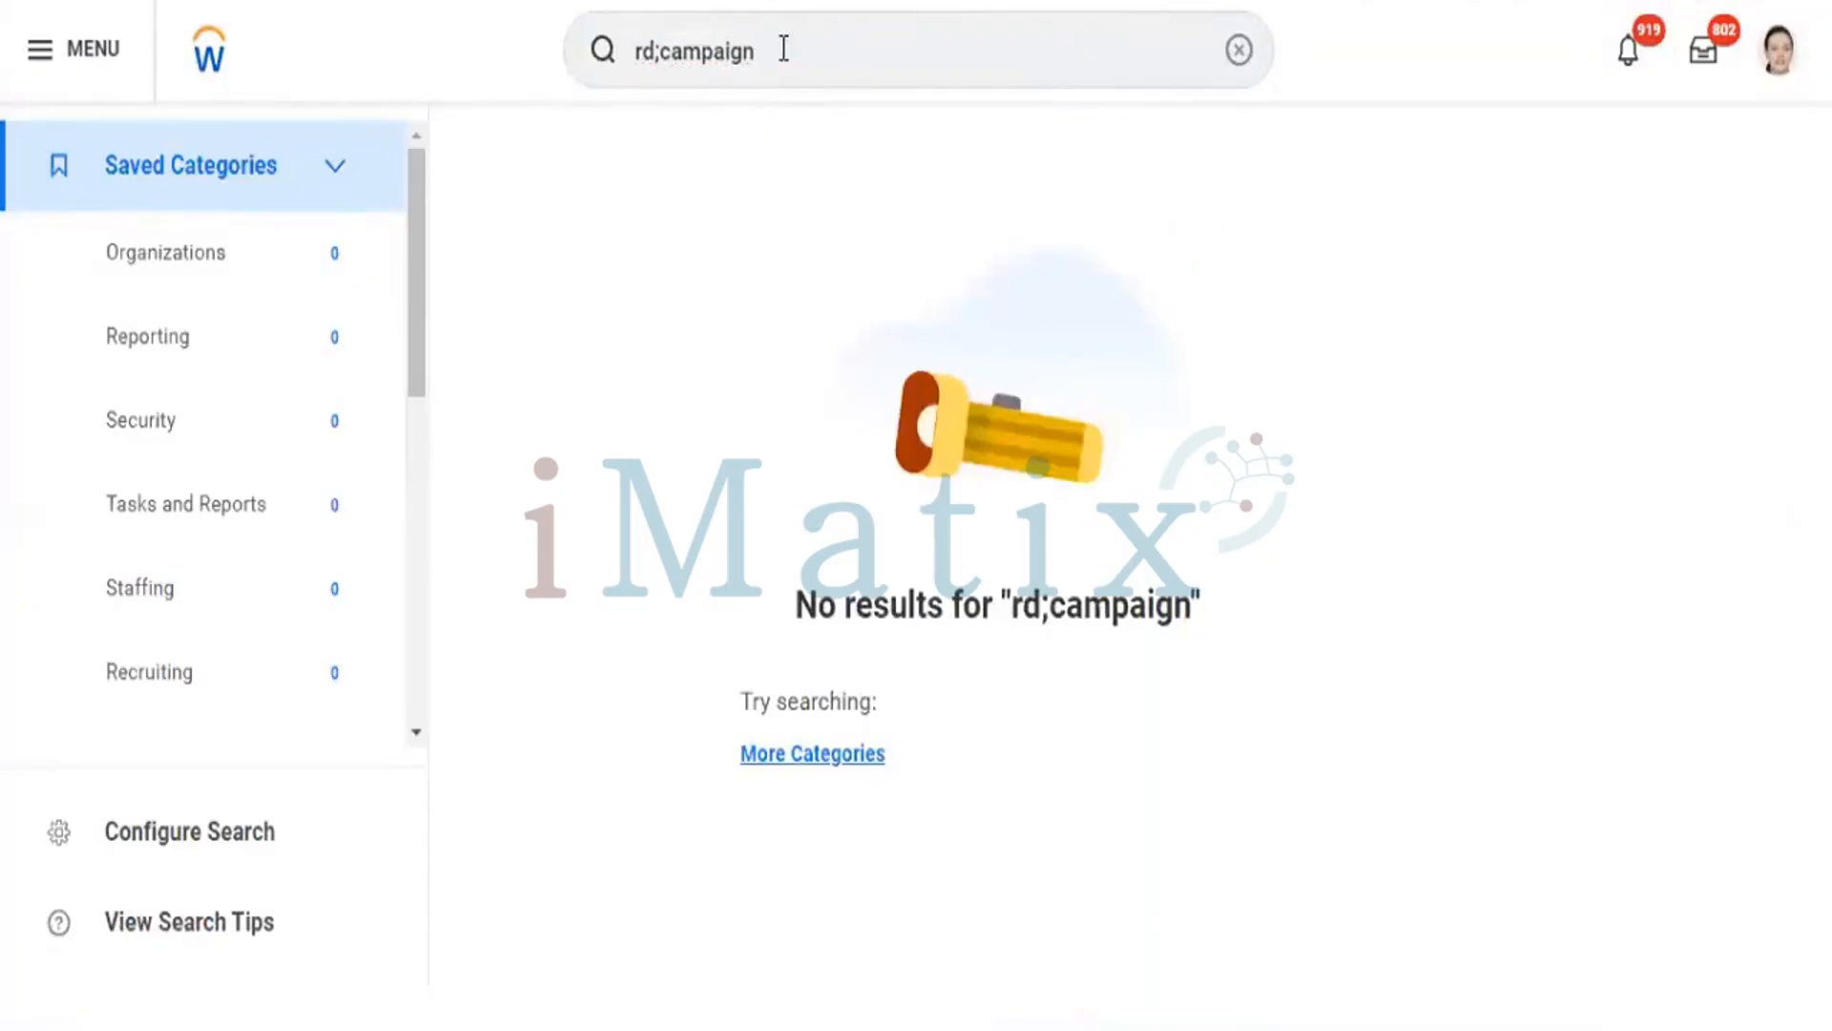
# - Search for "rd:new hire" and look through the report results for the campaign's new hire report
pyautogui.click(784, 49)
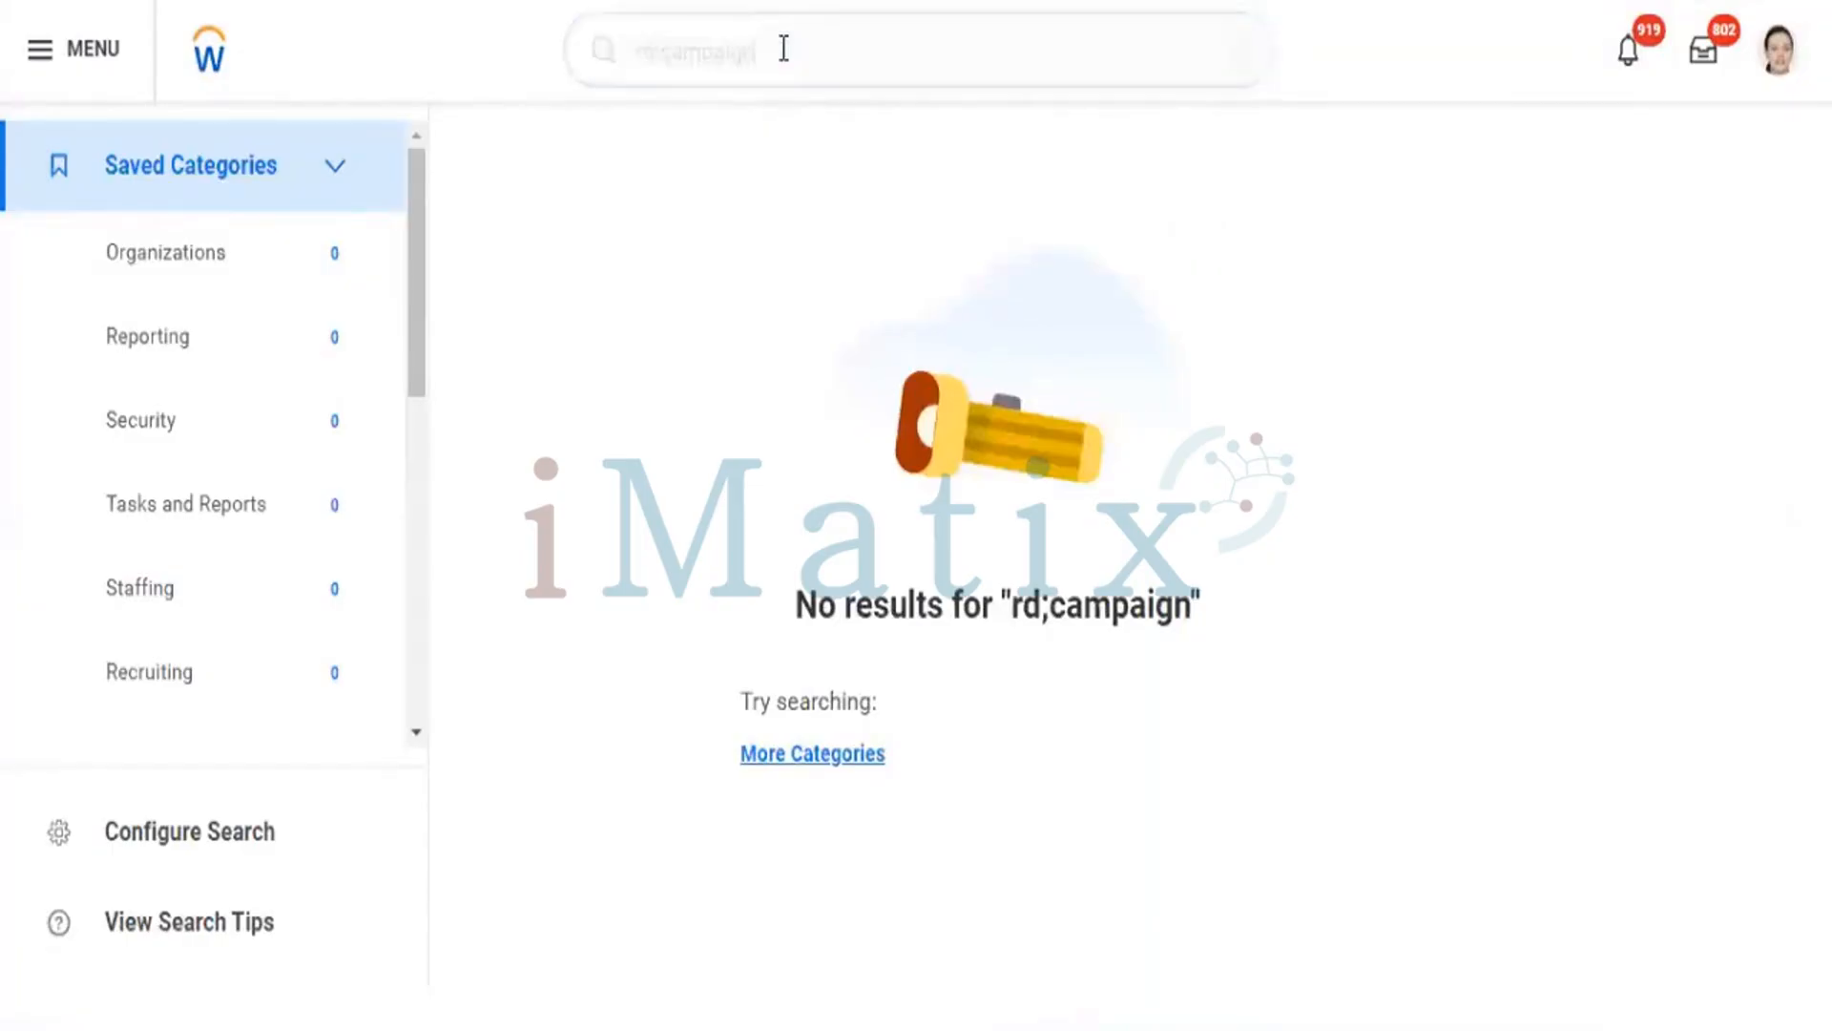
pyautogui.press('BackSpace')
pyautogui.press('BackSpace')
pyautogui.press('BackSpace')
pyautogui.press('BackSpace')
pyautogui.press('BackSpace')
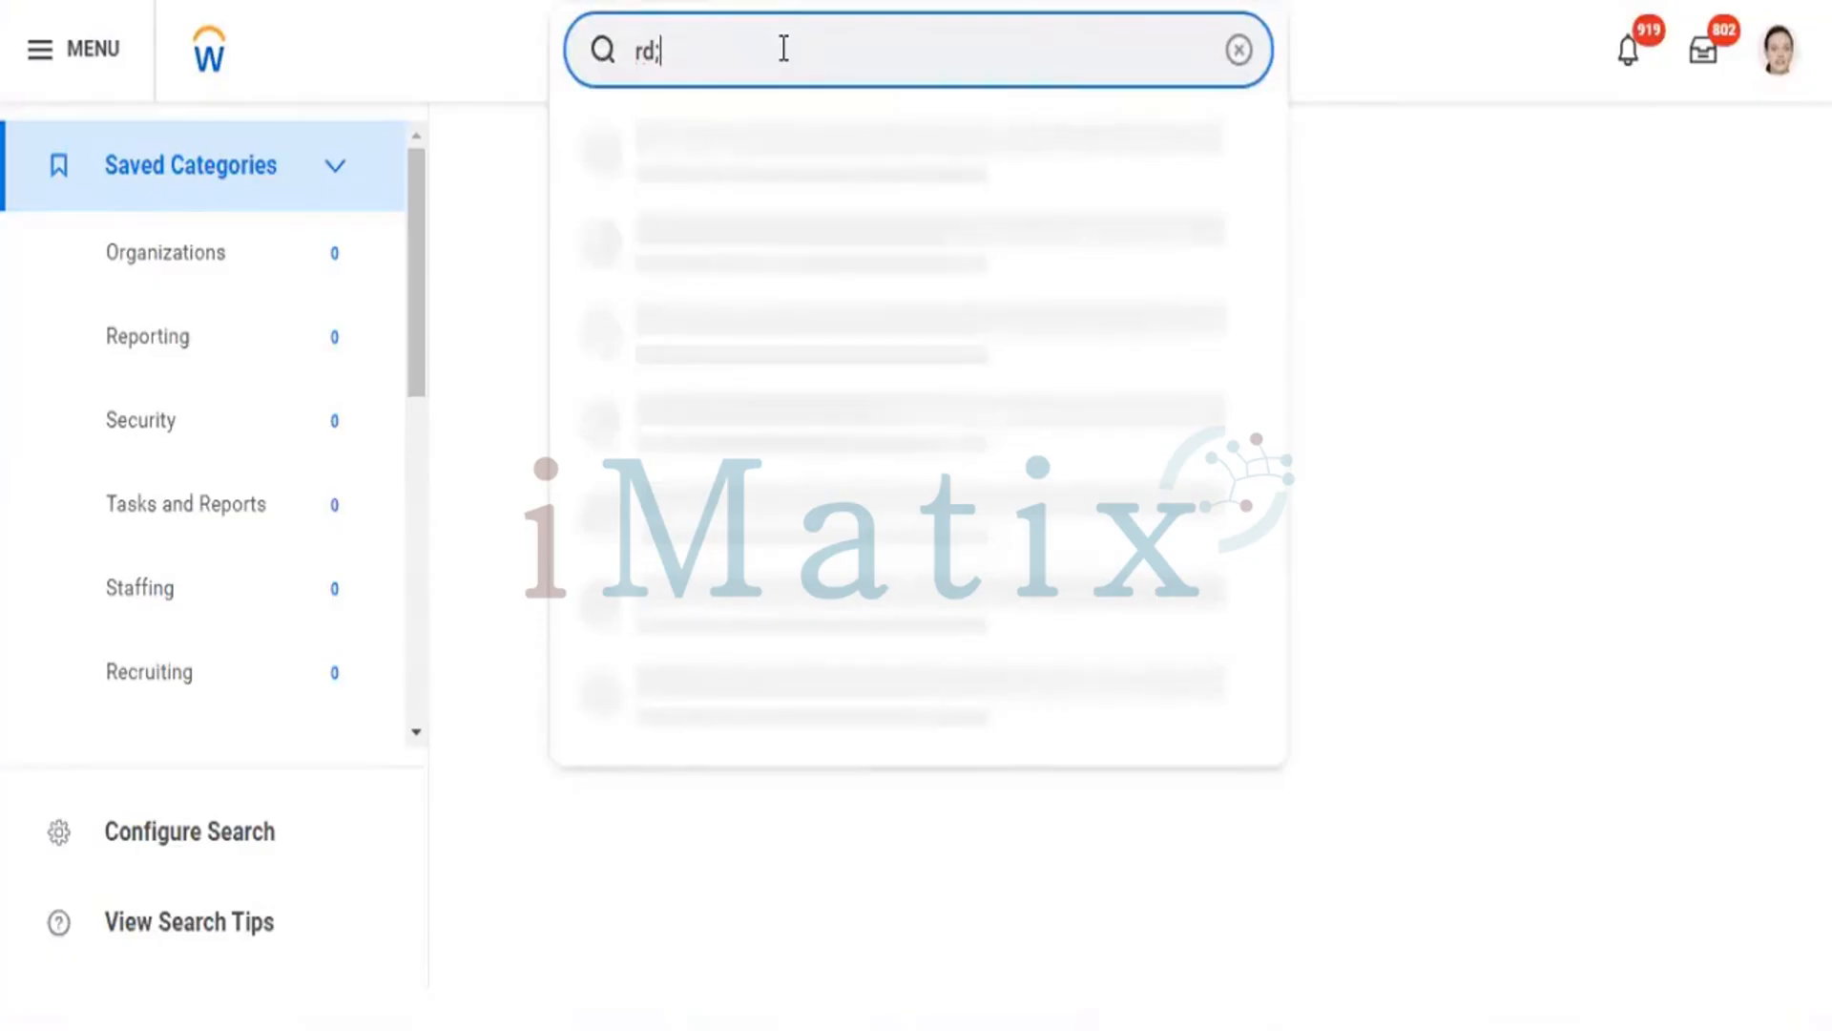
pyautogui.press('BackSpace')
pyautogui.write(':')
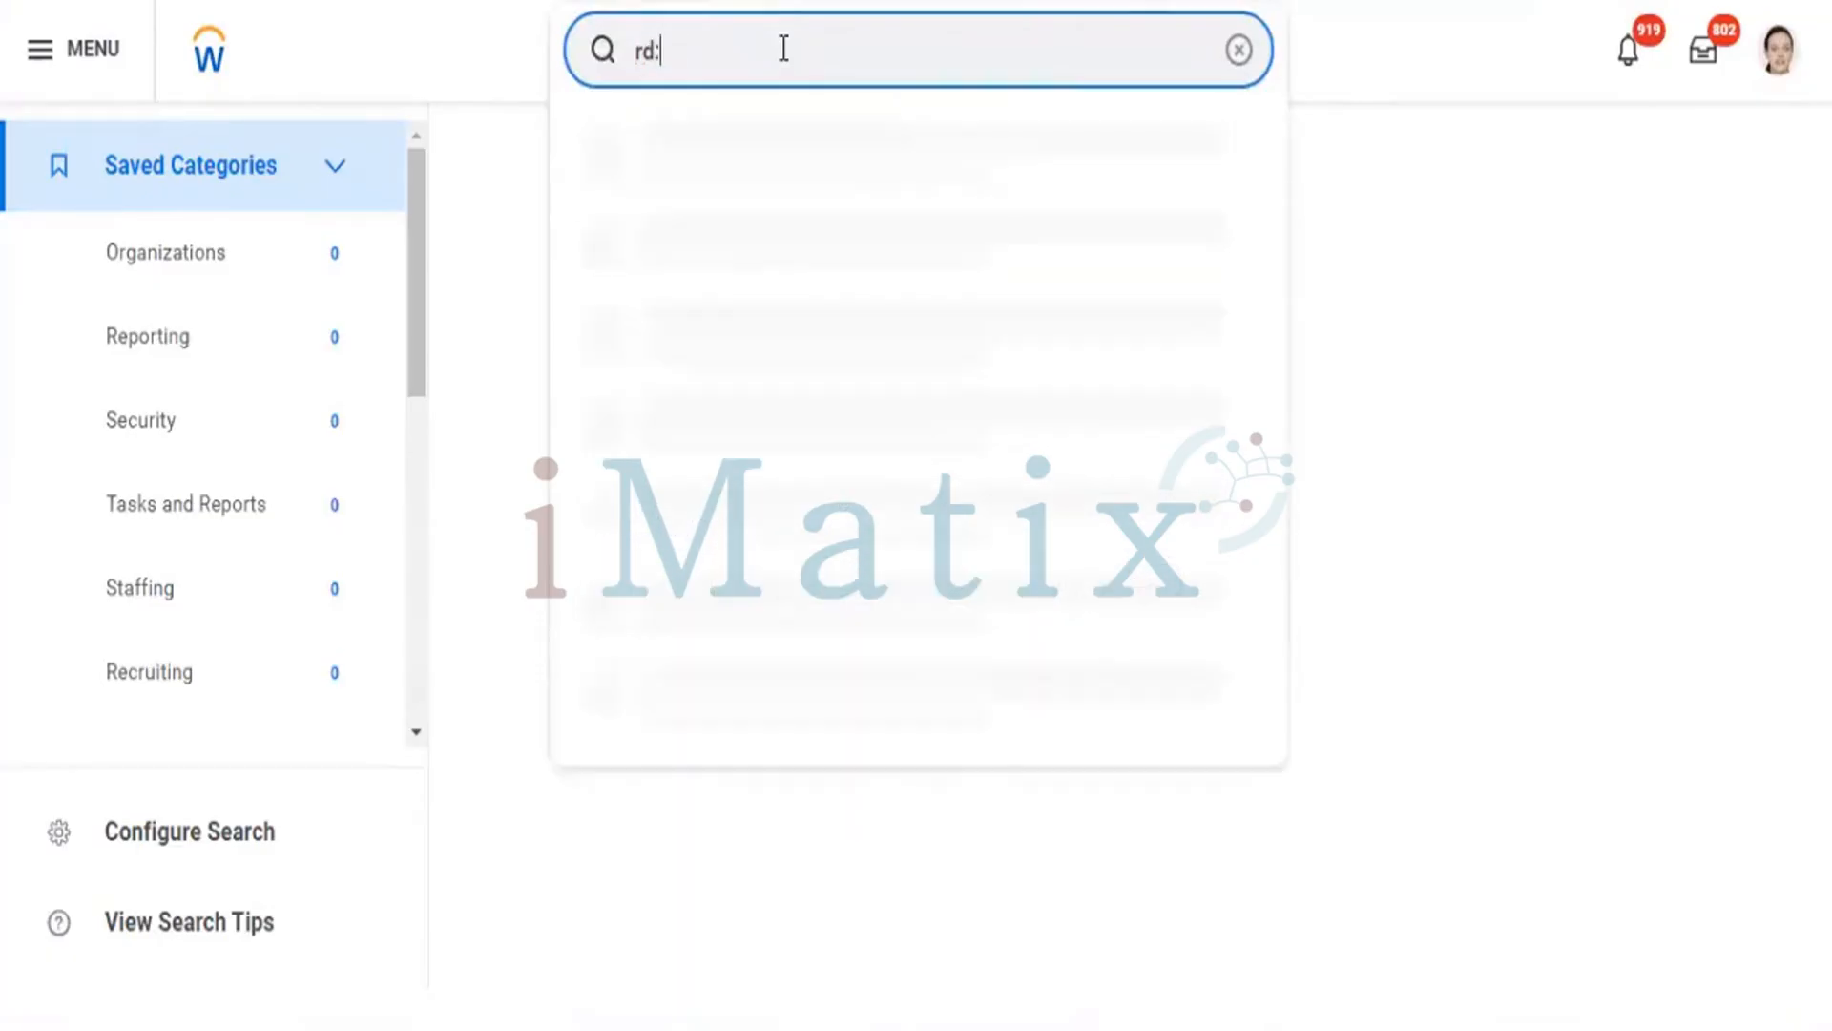
pyautogui.write('new hire')
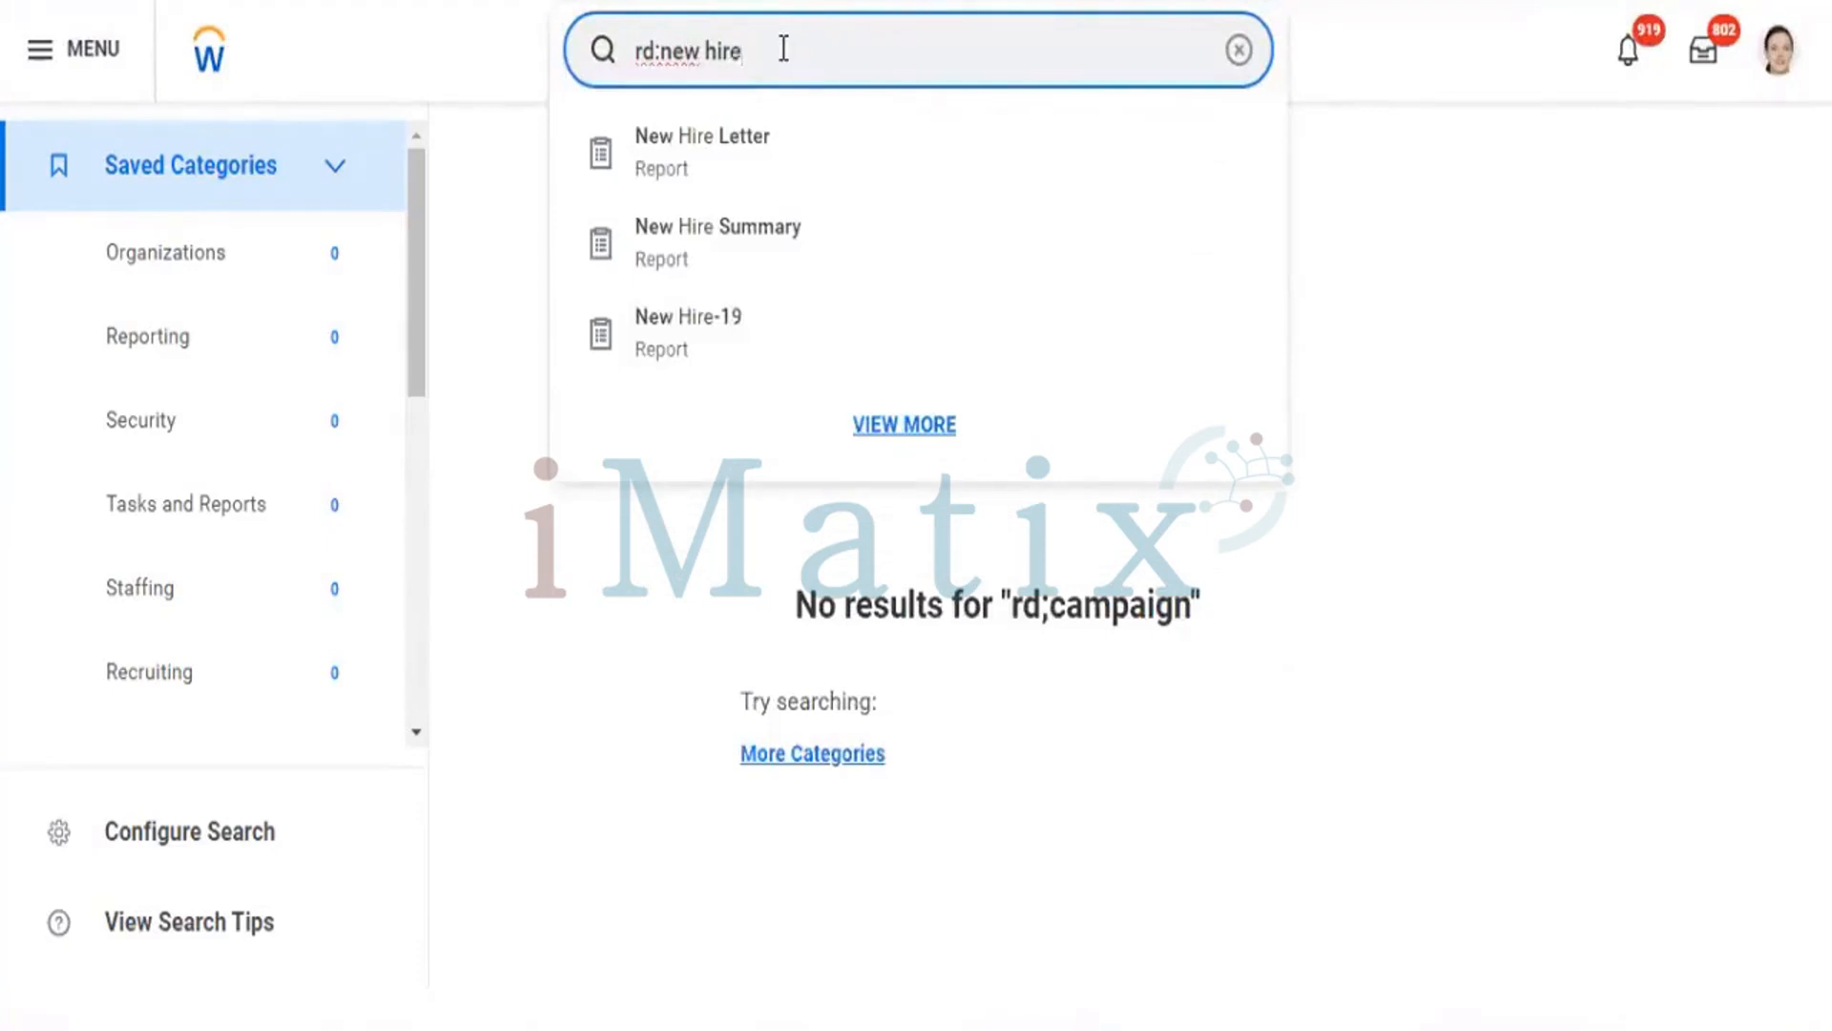
pyautogui.press('Return')
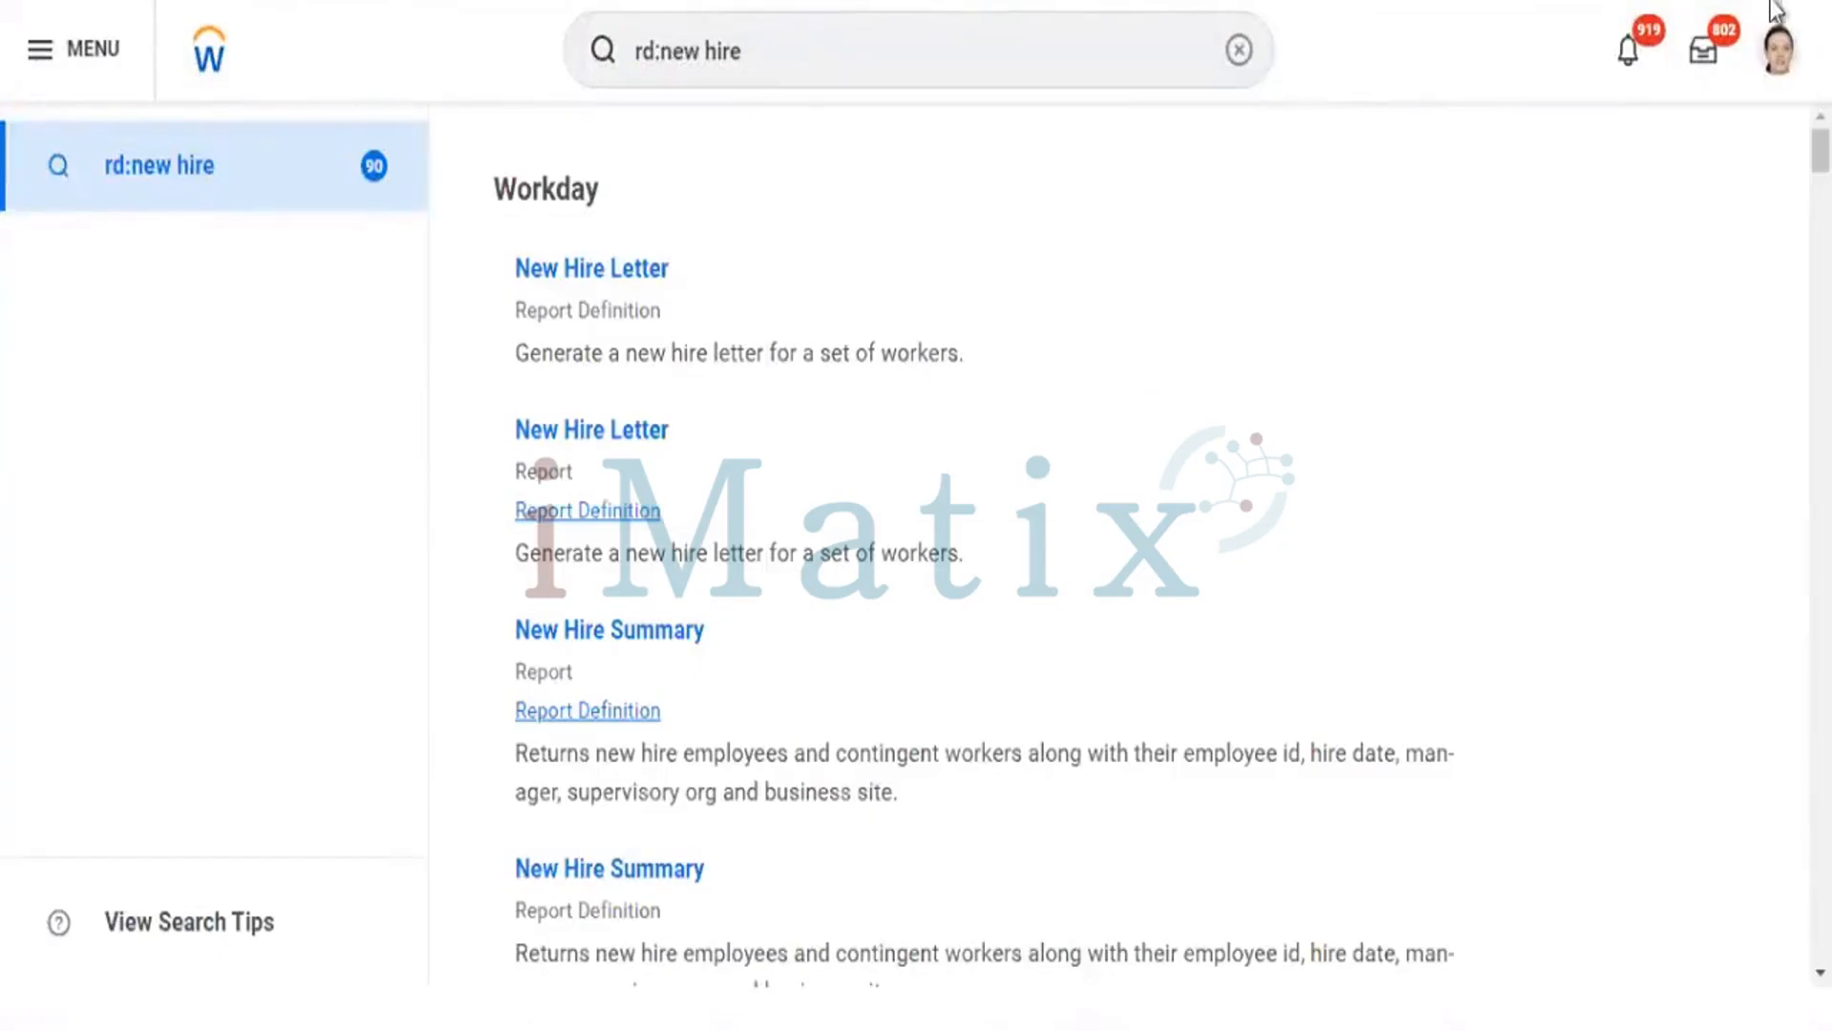
pyautogui.moveTo(1820, 150); pyautogui.dragTo(1821, 291)
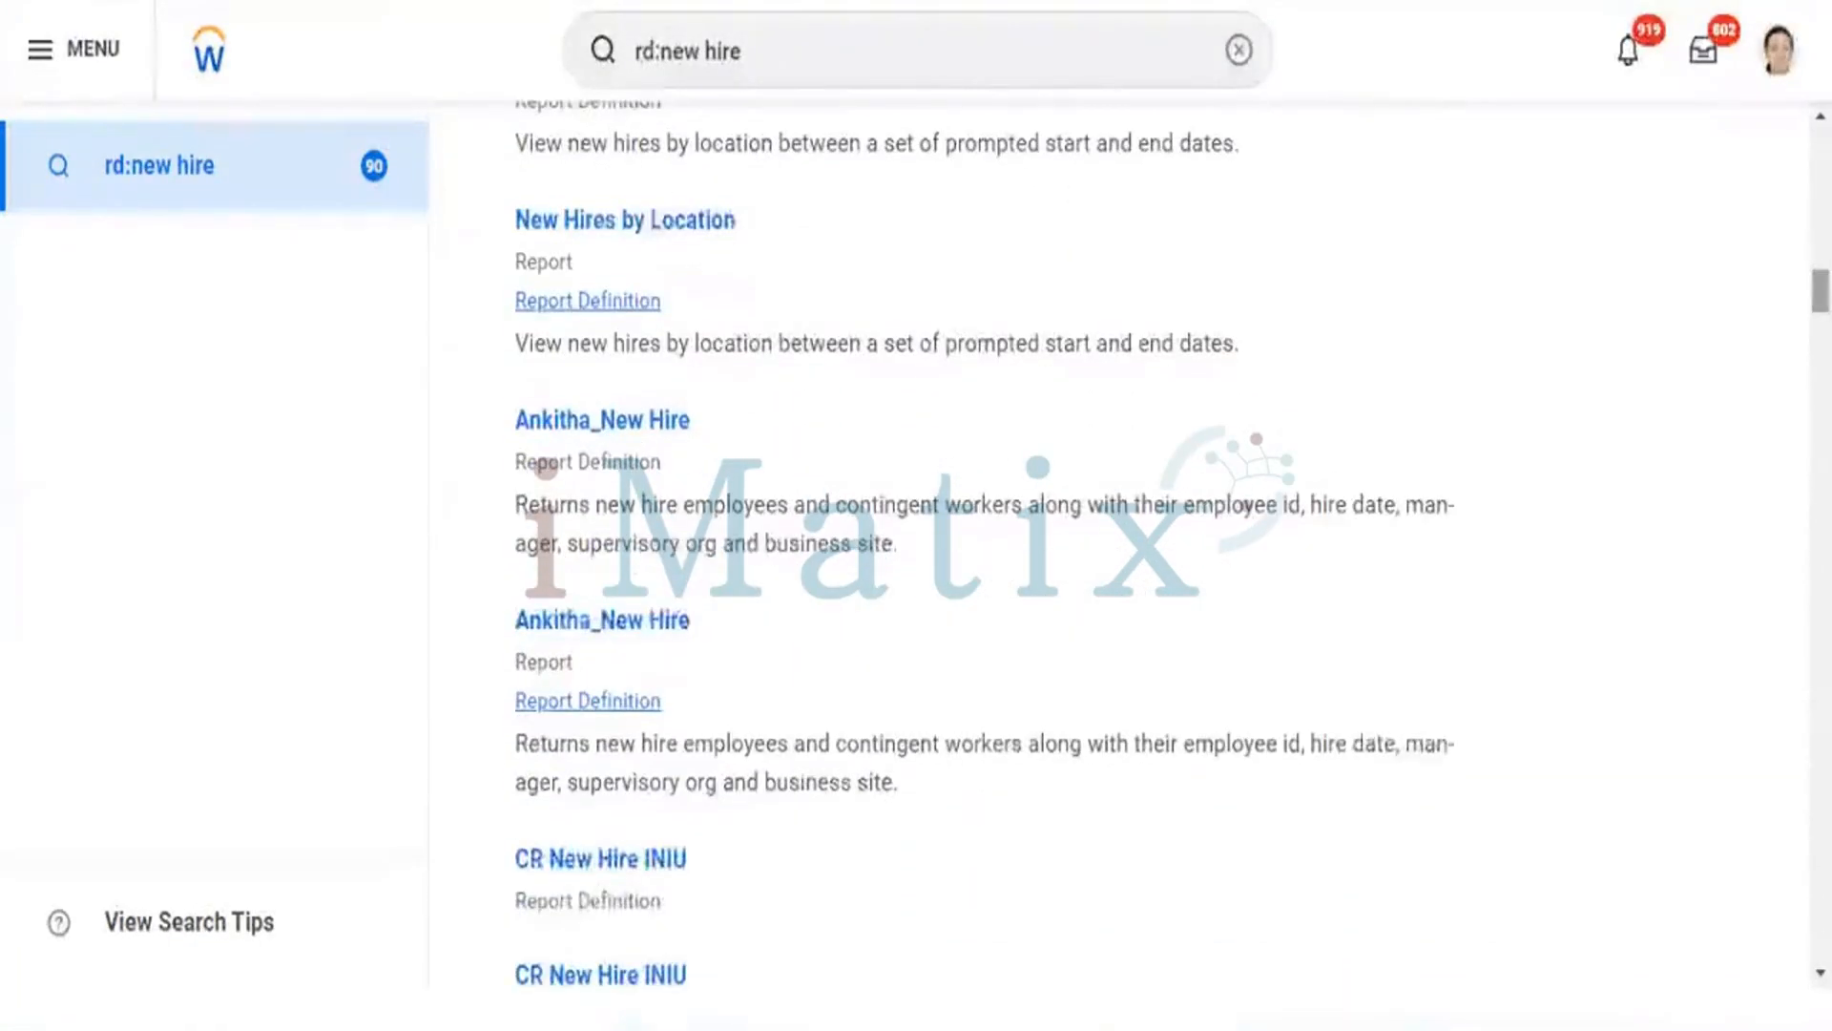
# - Search for "rd:new hire campaign" and run the RPT - New Hires - Campaign Schedule report
pyautogui.click(810, 49)
pyautogui.write('camp')
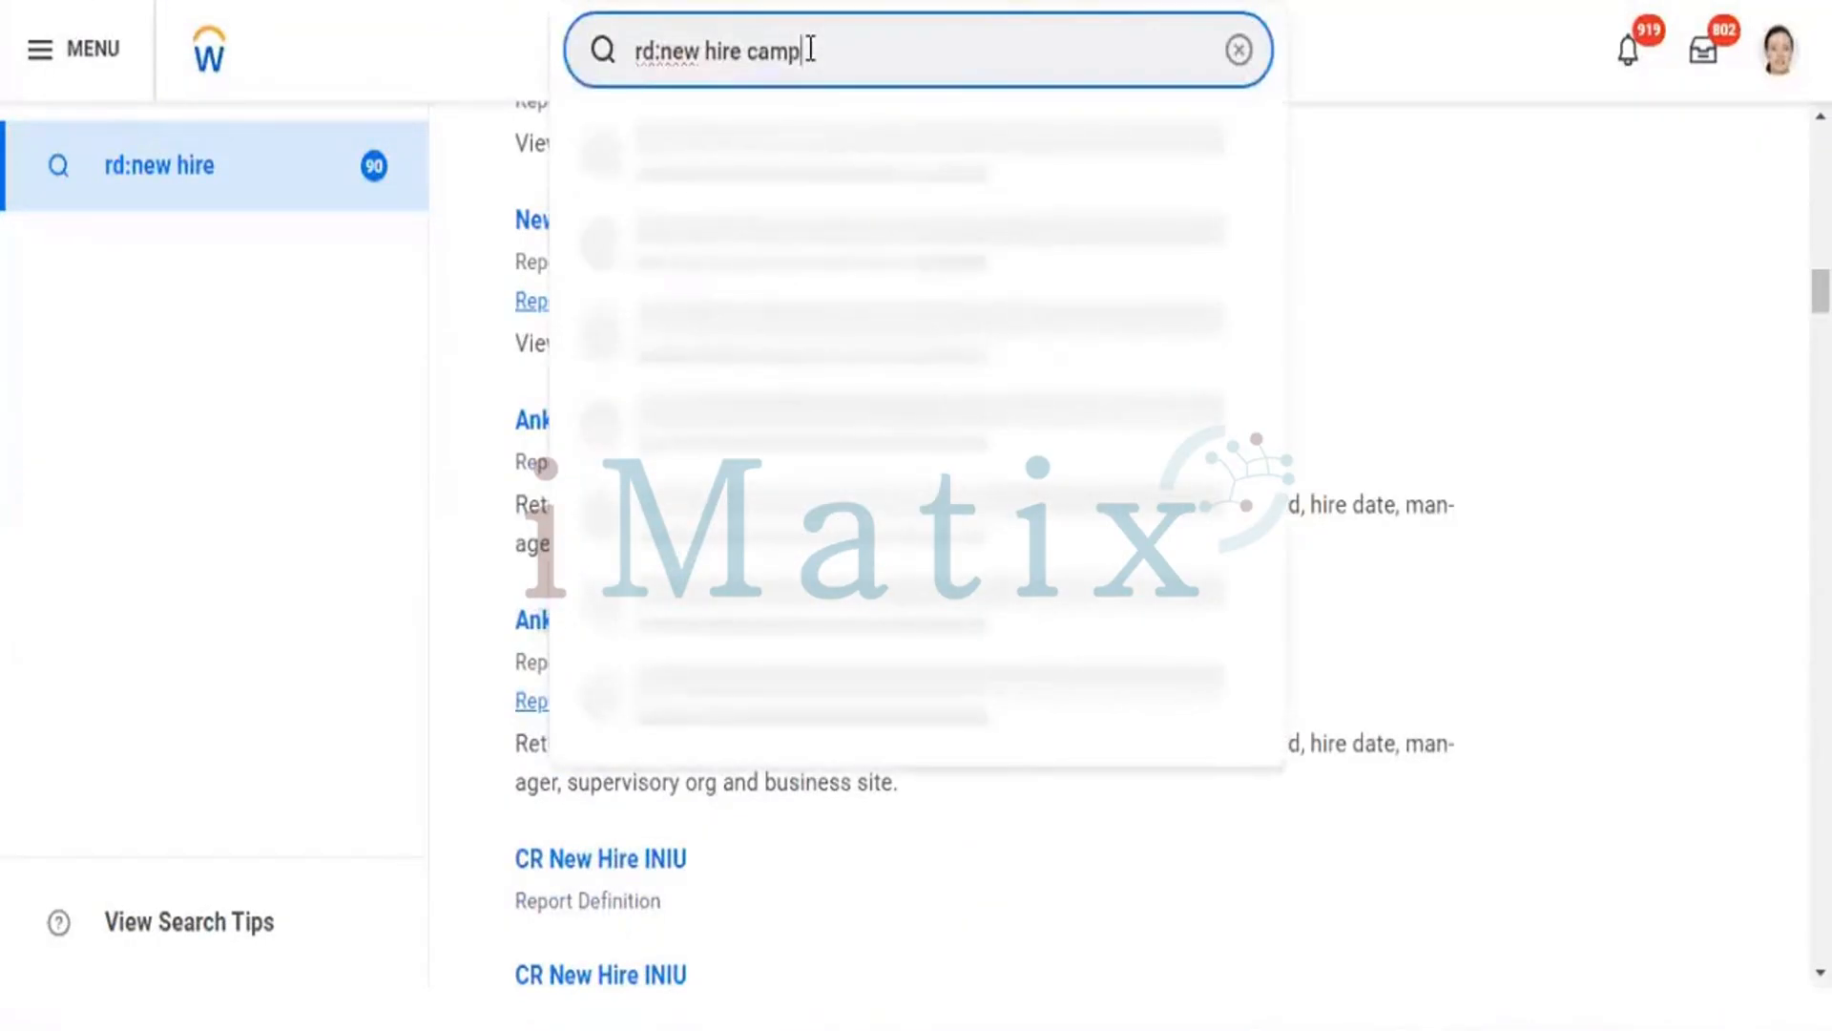
pyautogui.write('aig')
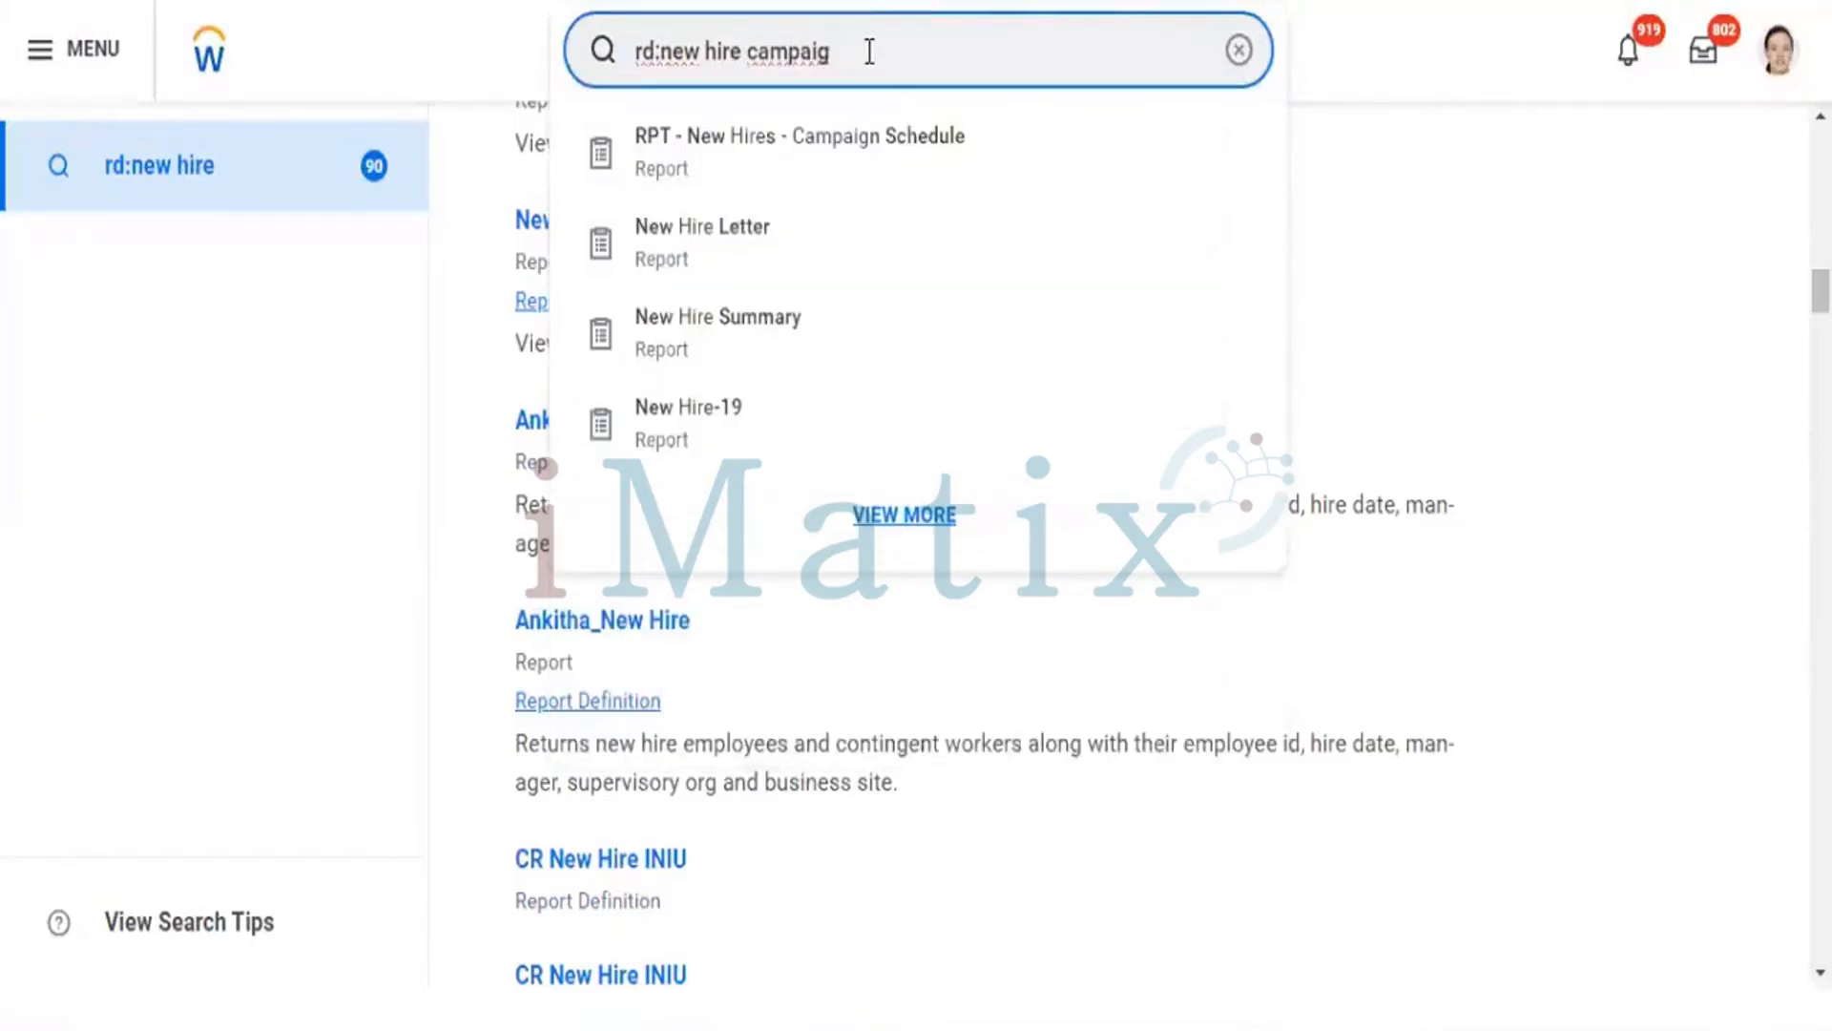
pyautogui.write('n')
pyautogui.press('Return')
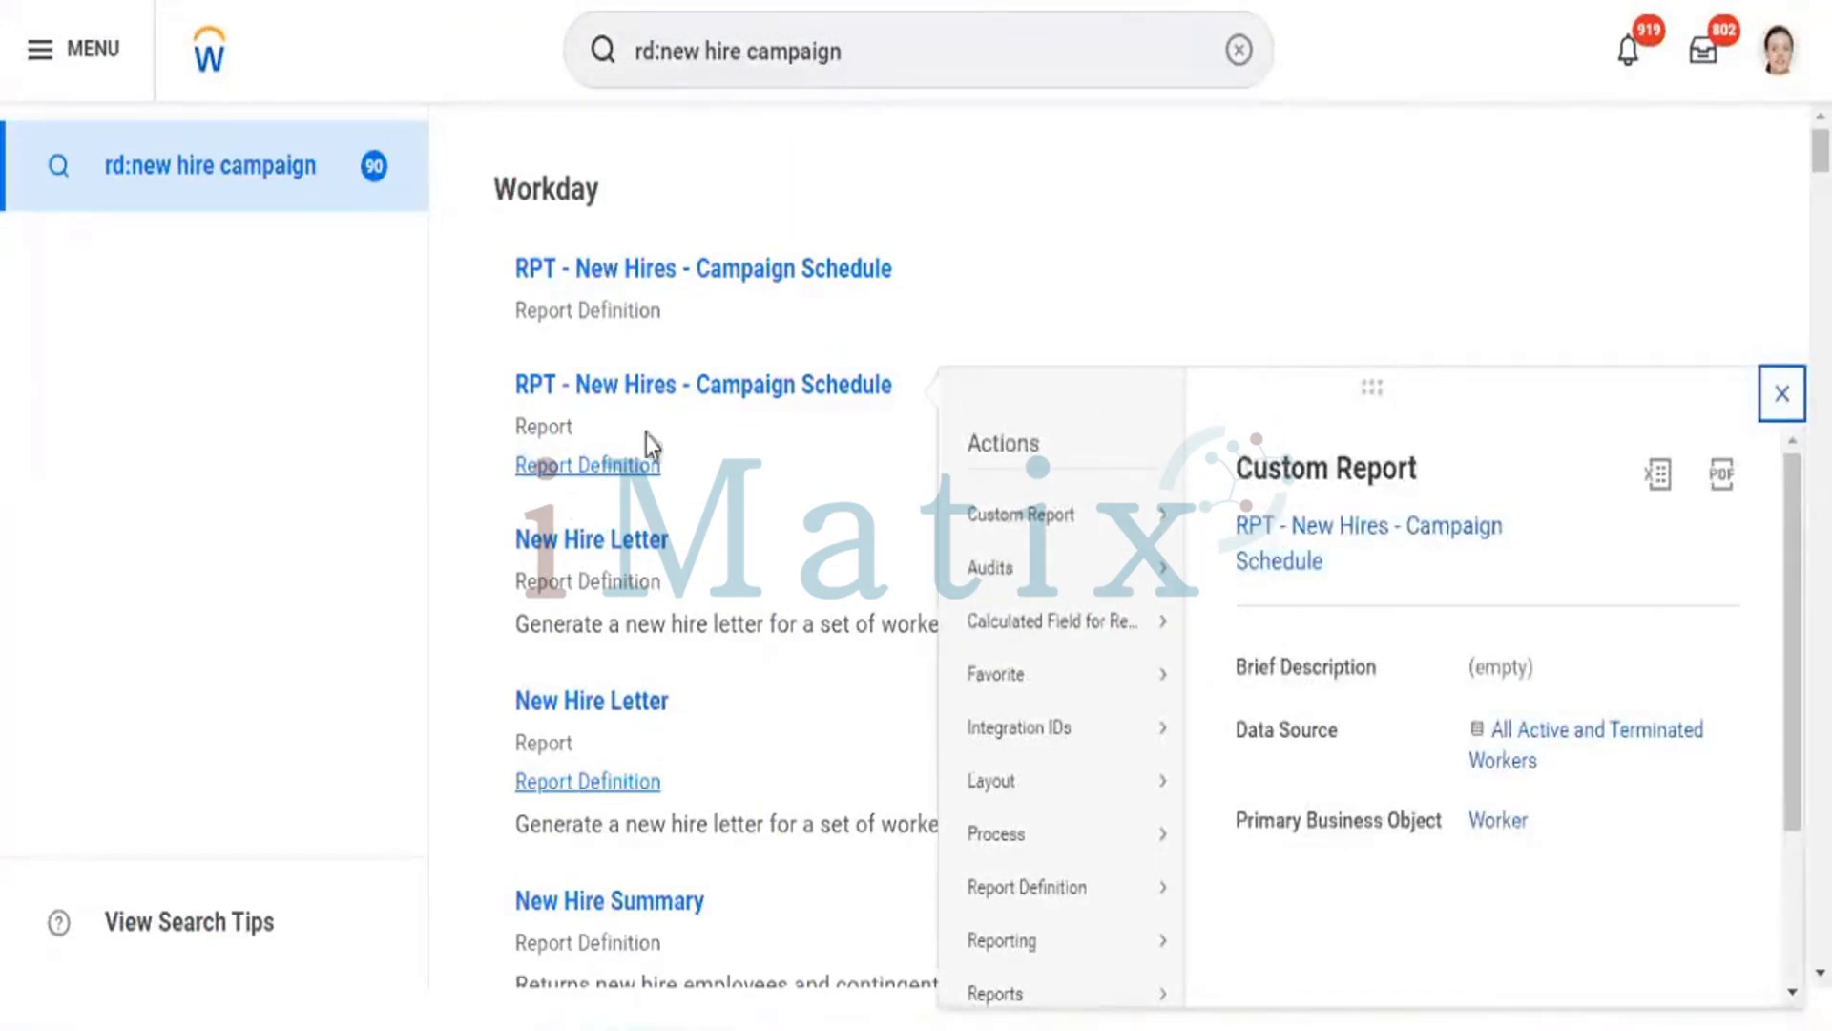
pyautogui.moveTo(1043, 534)
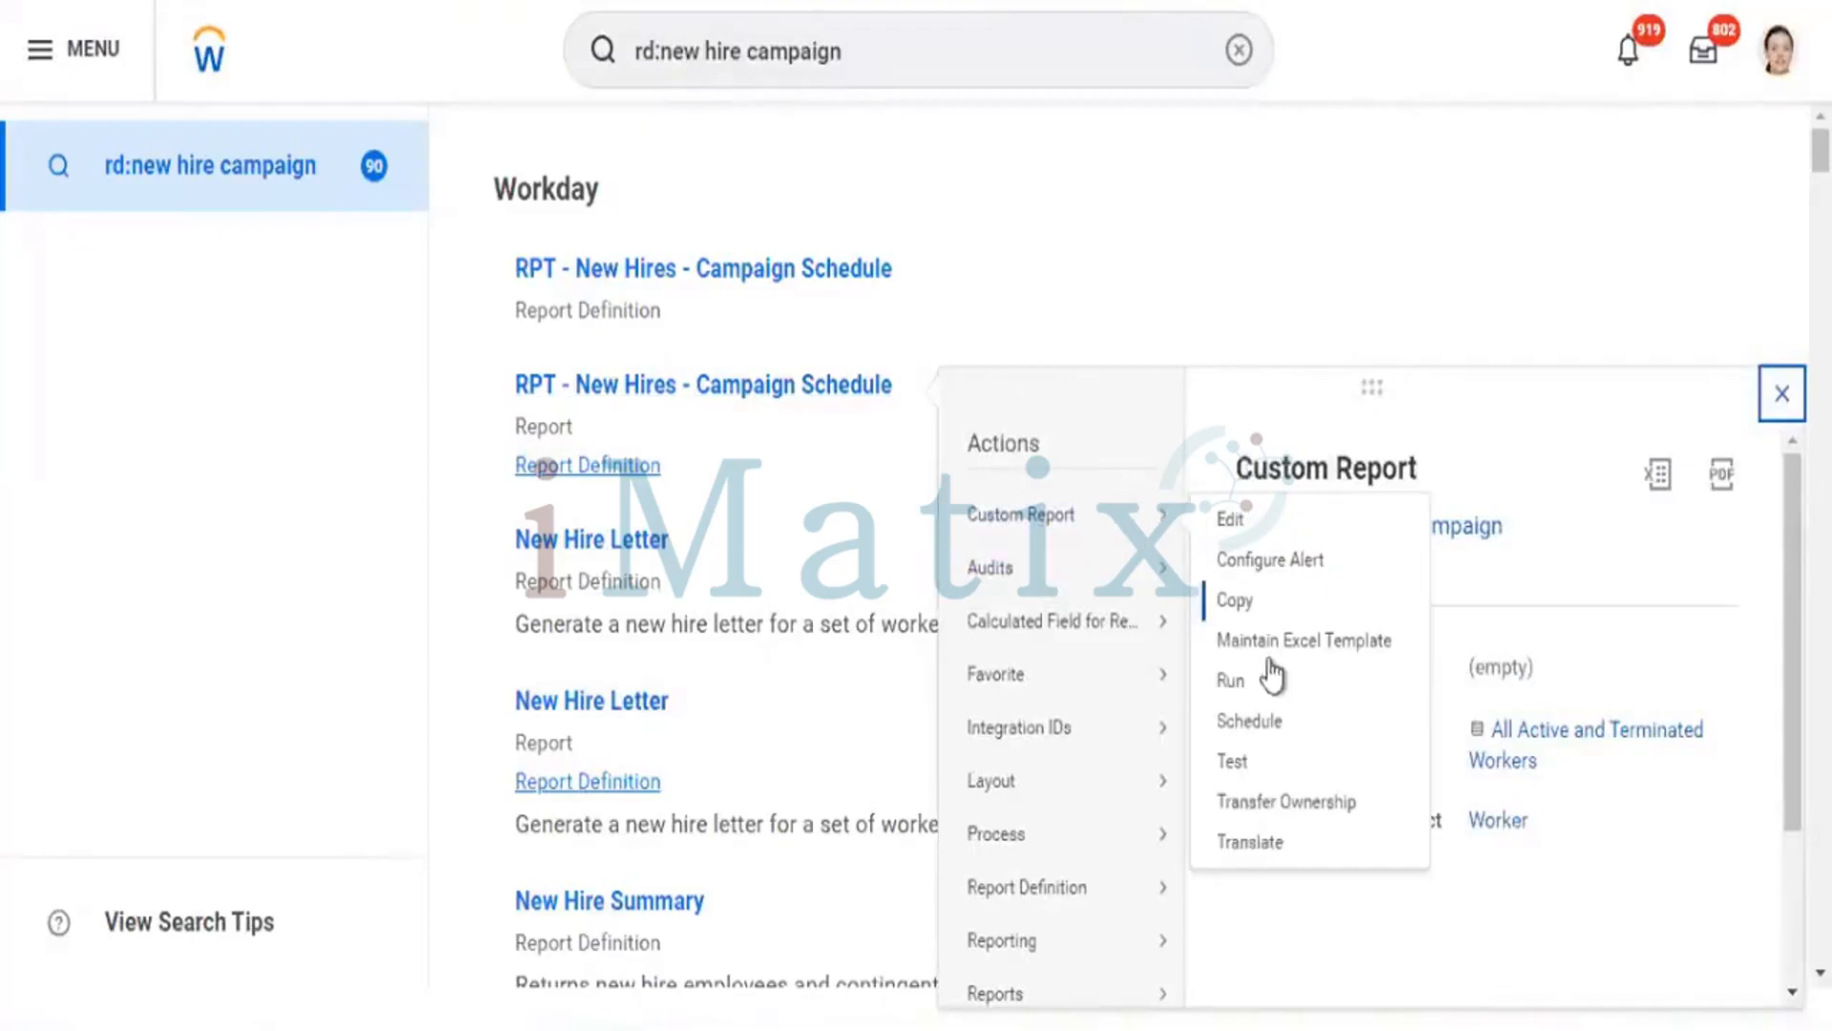
pyautogui.click(1227, 681)
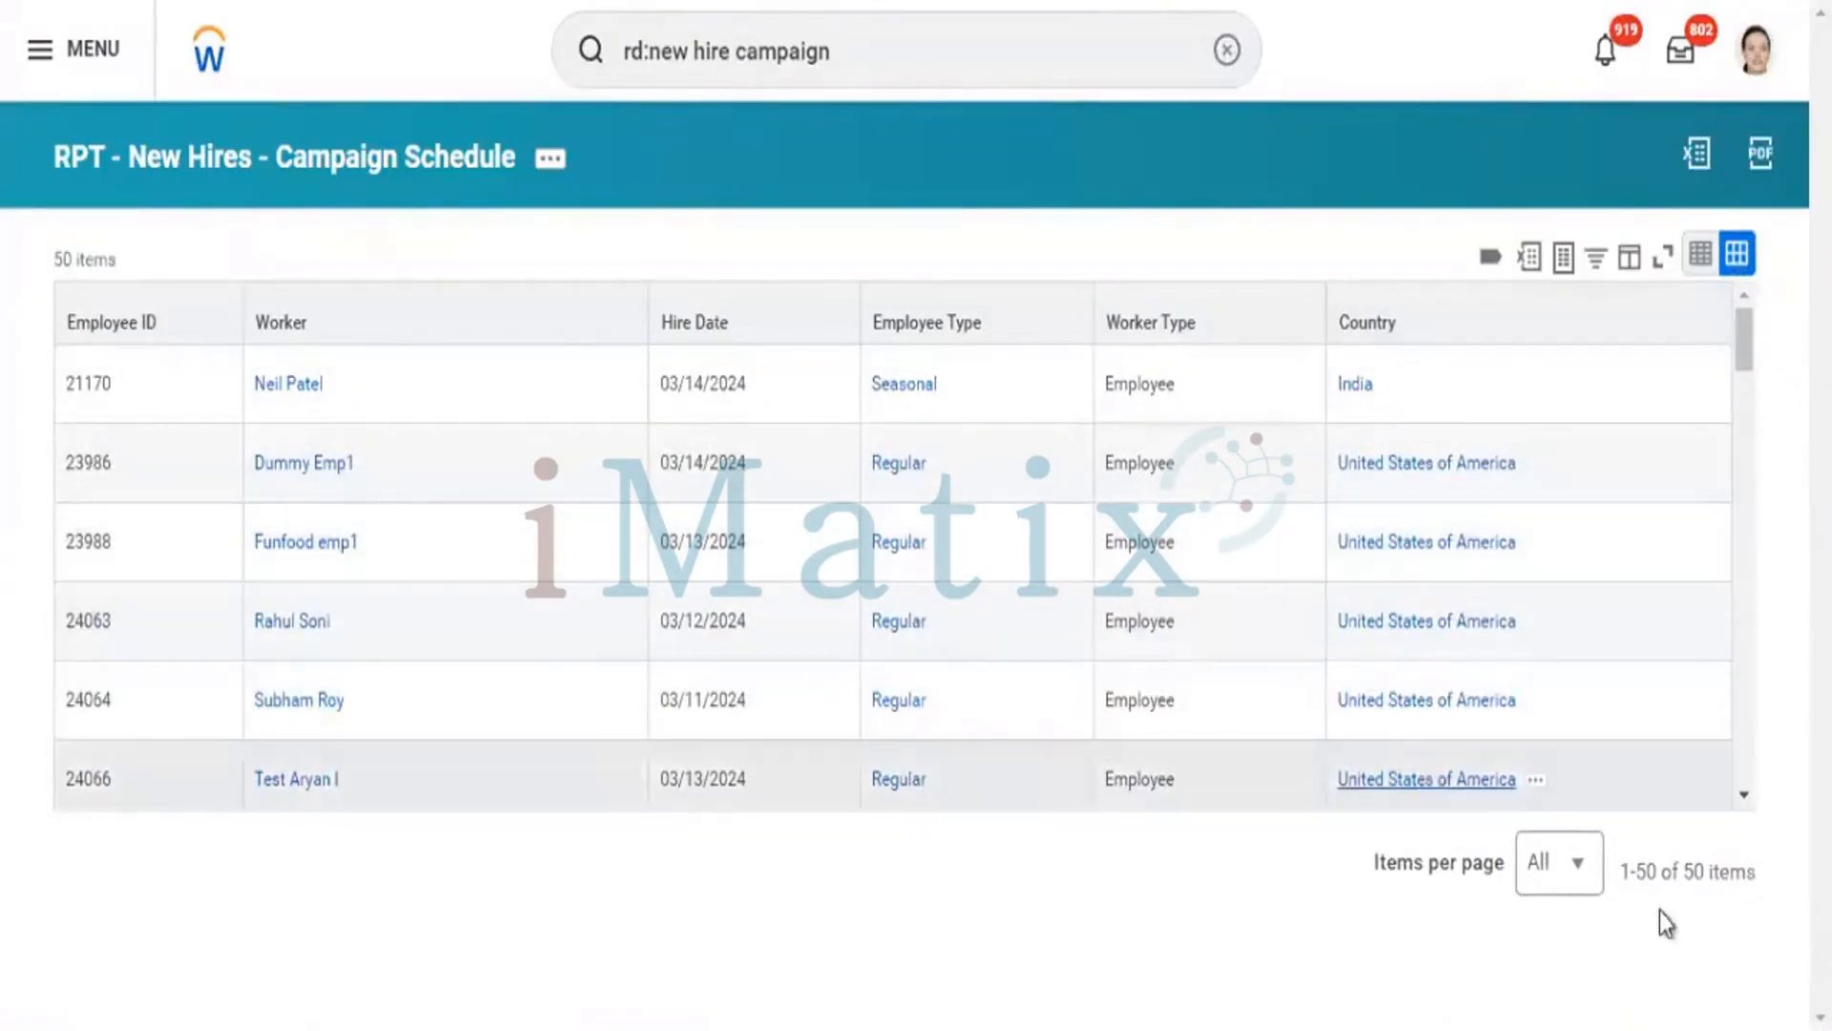
# - Find the Germany-based worker hired on 03/20/2024 at the end of the report and copy the worker's name as text
pyautogui.click(1591, 870)
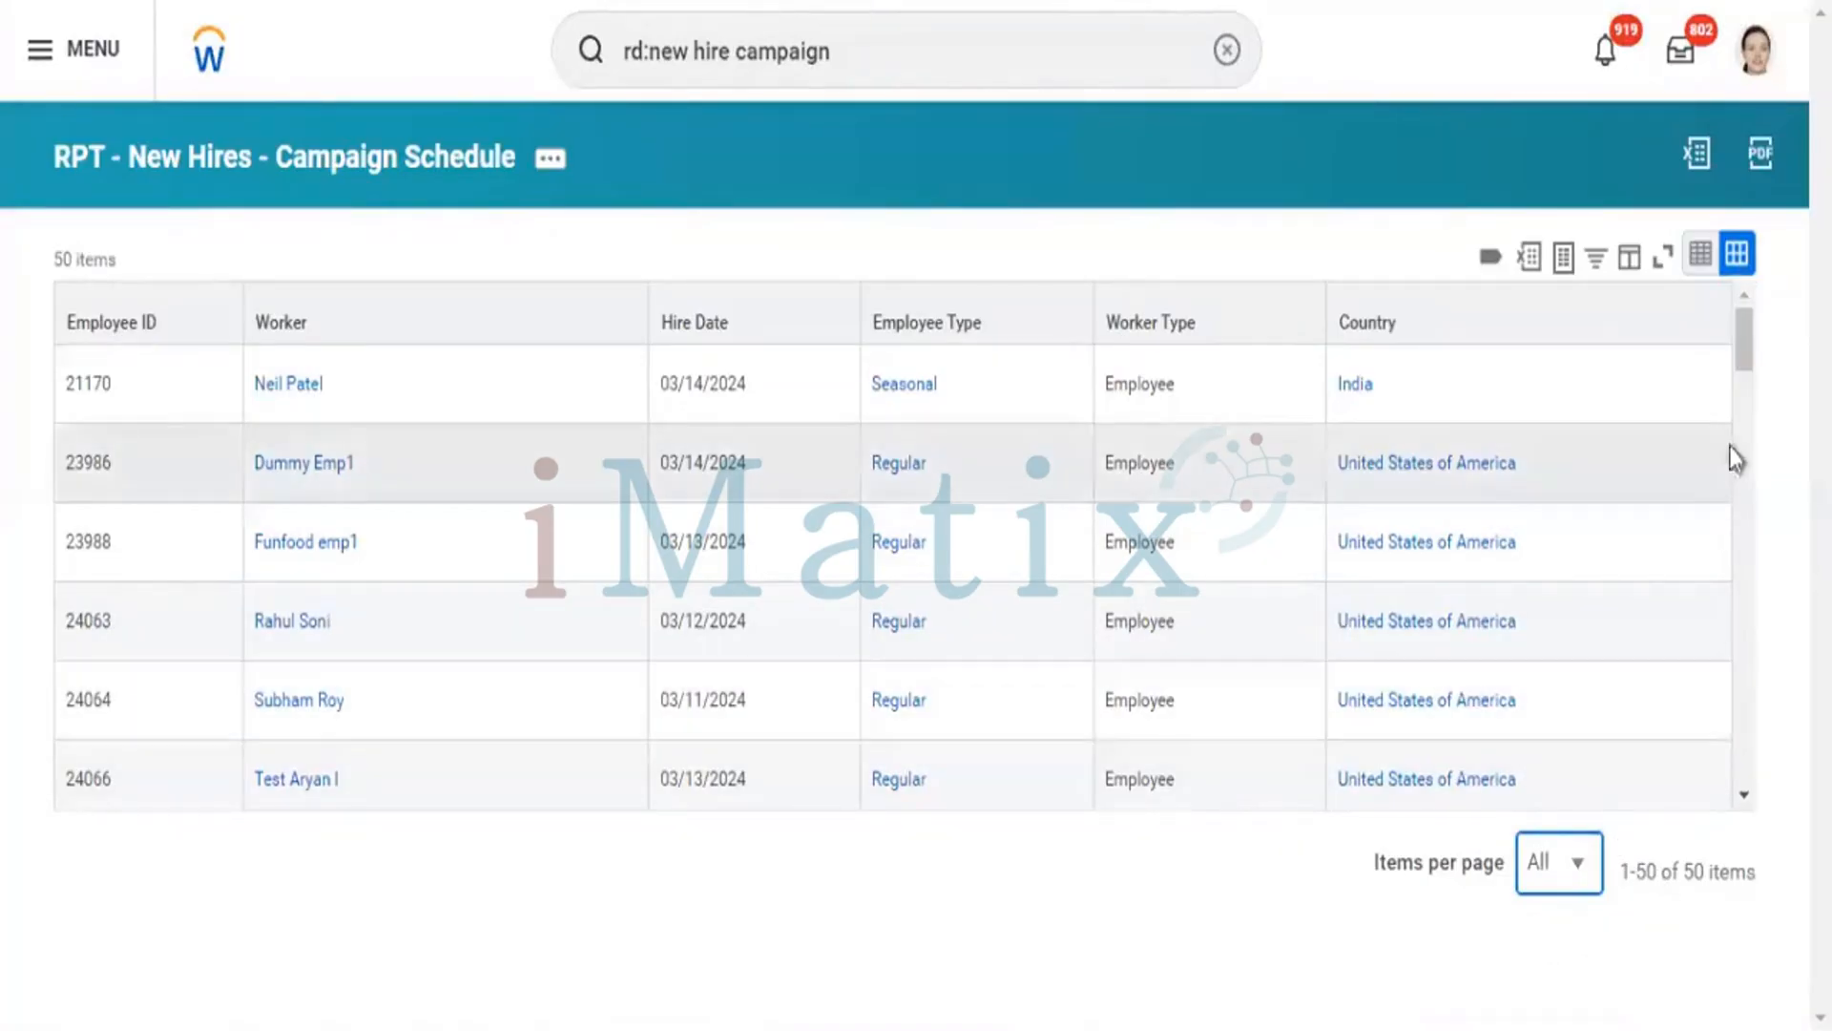
pyautogui.scroll(-15, 1732, 474)
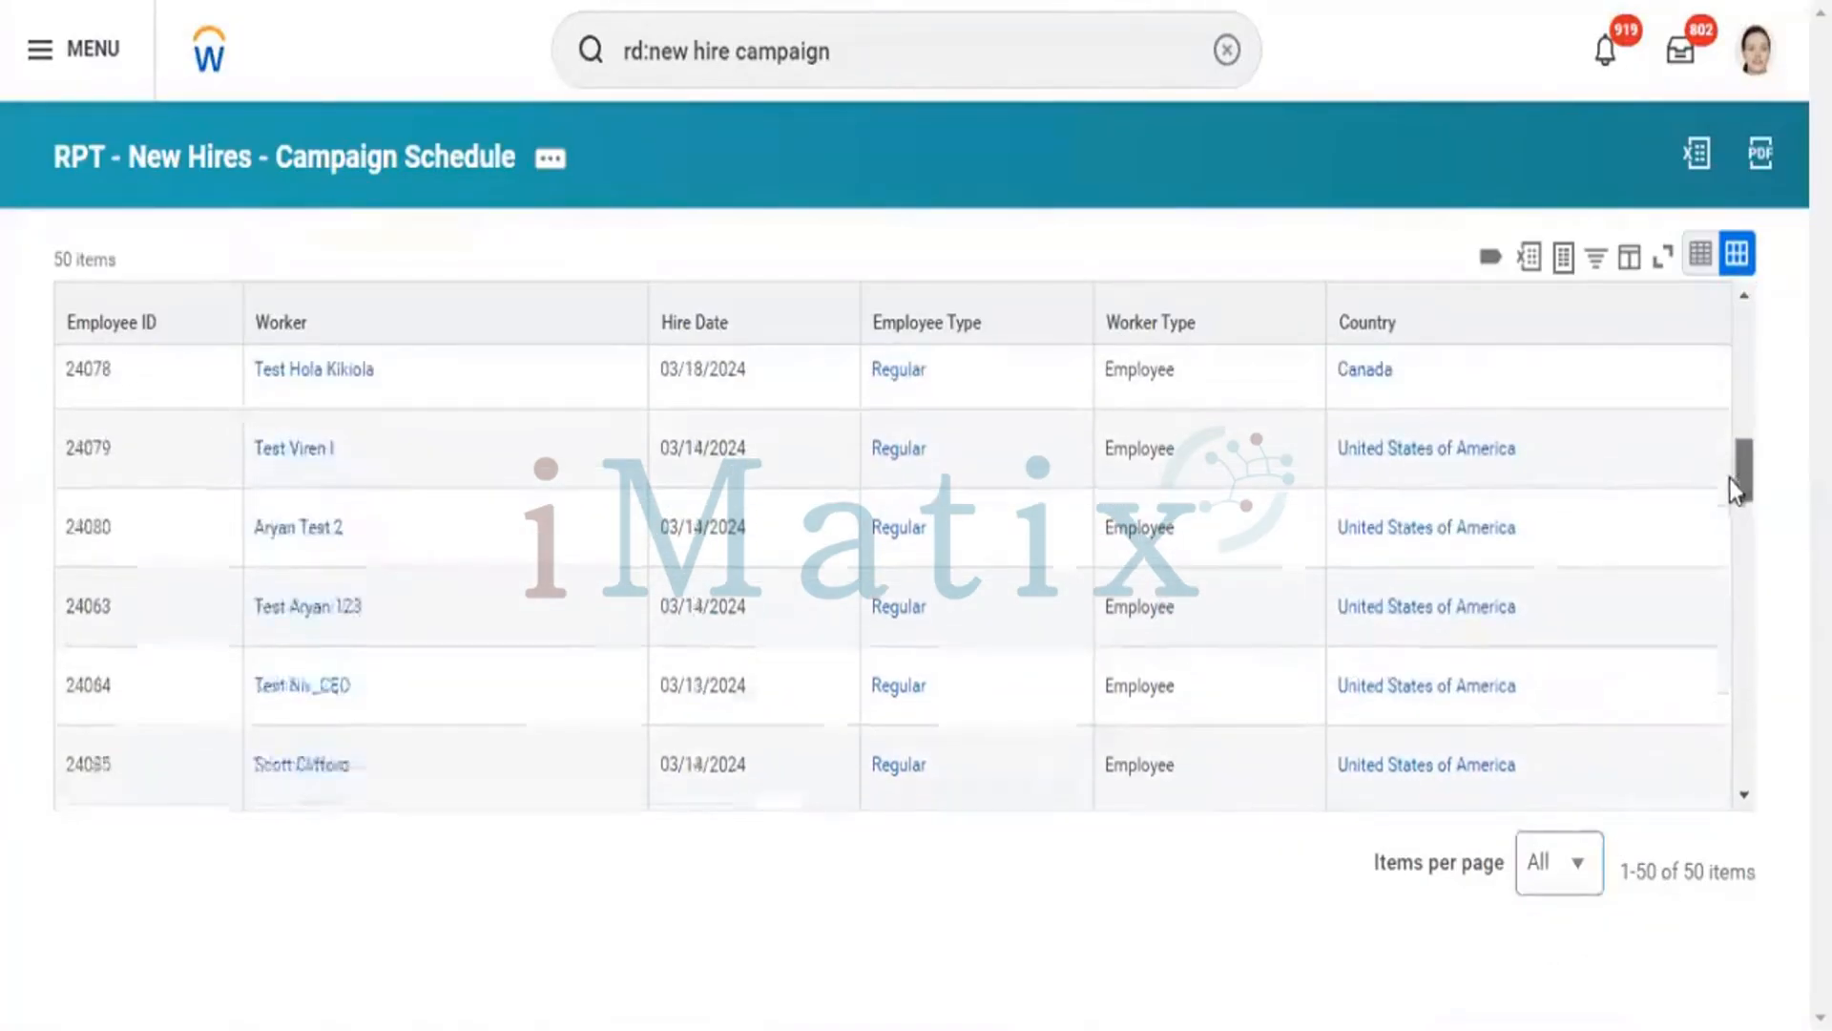
pyautogui.scroll(-5, 1729, 601)
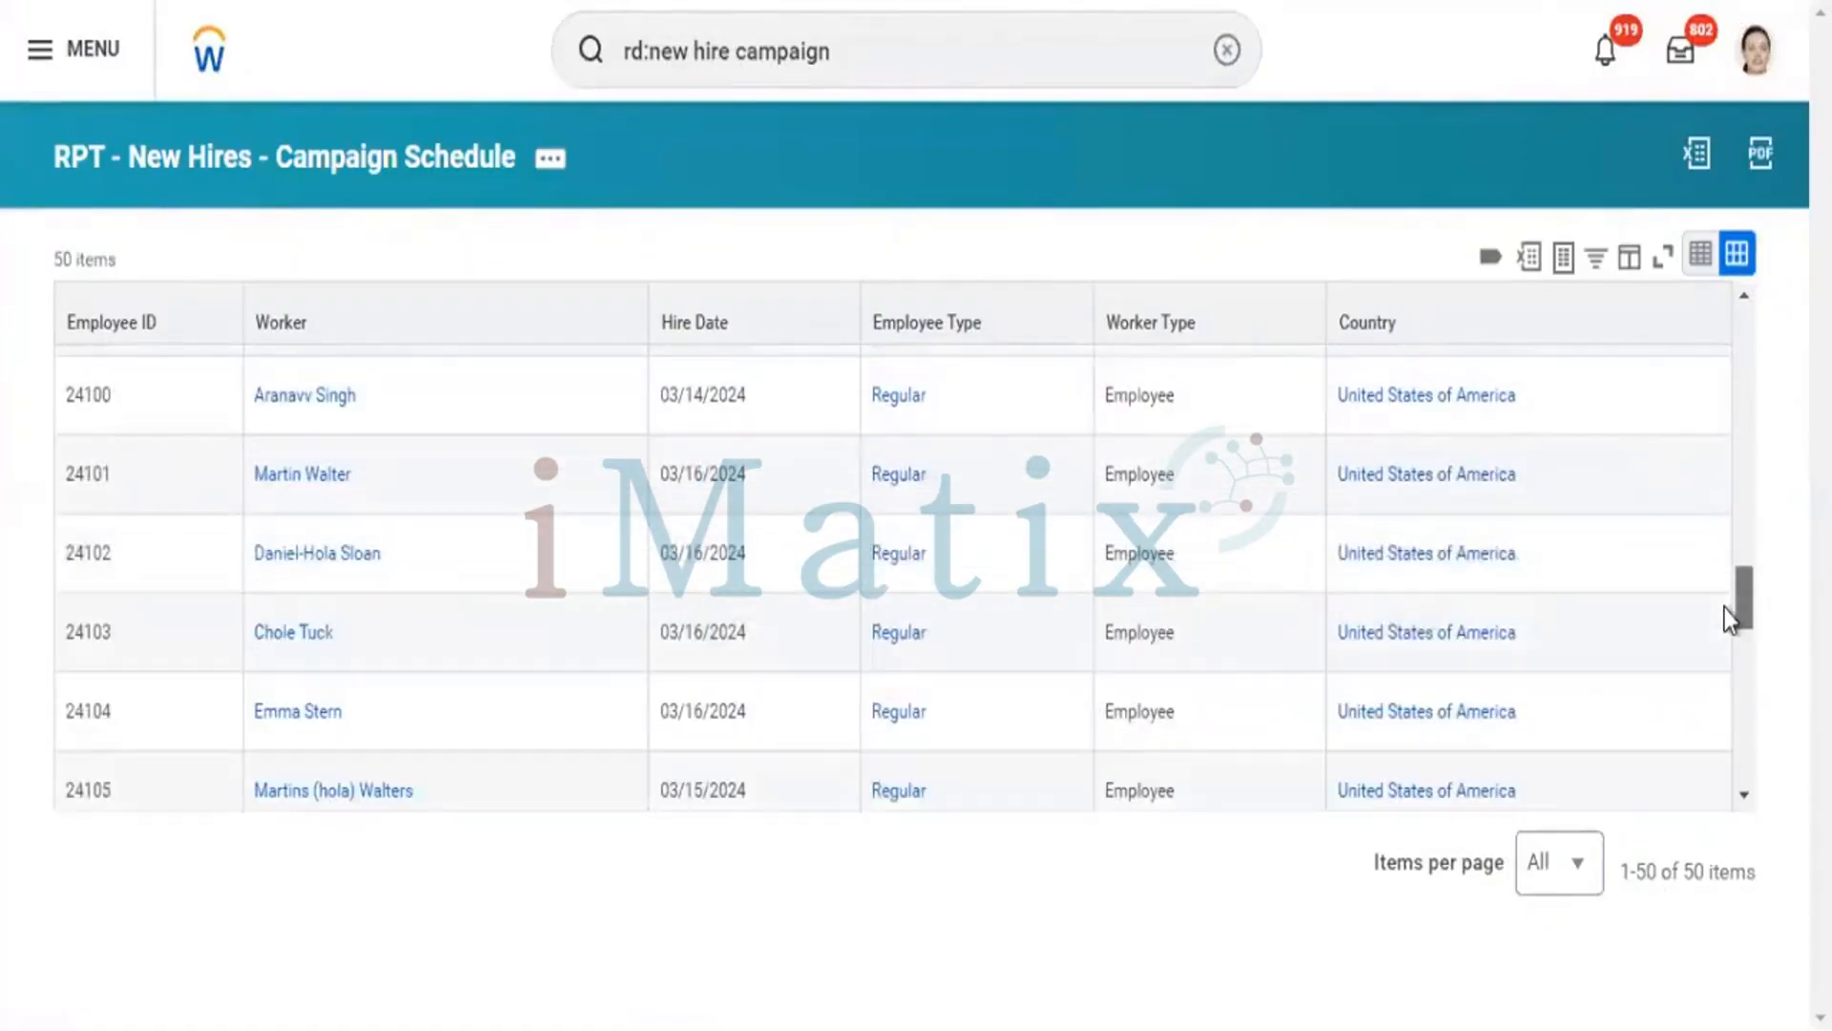
pyautogui.scroll(-1, 1729, 611)
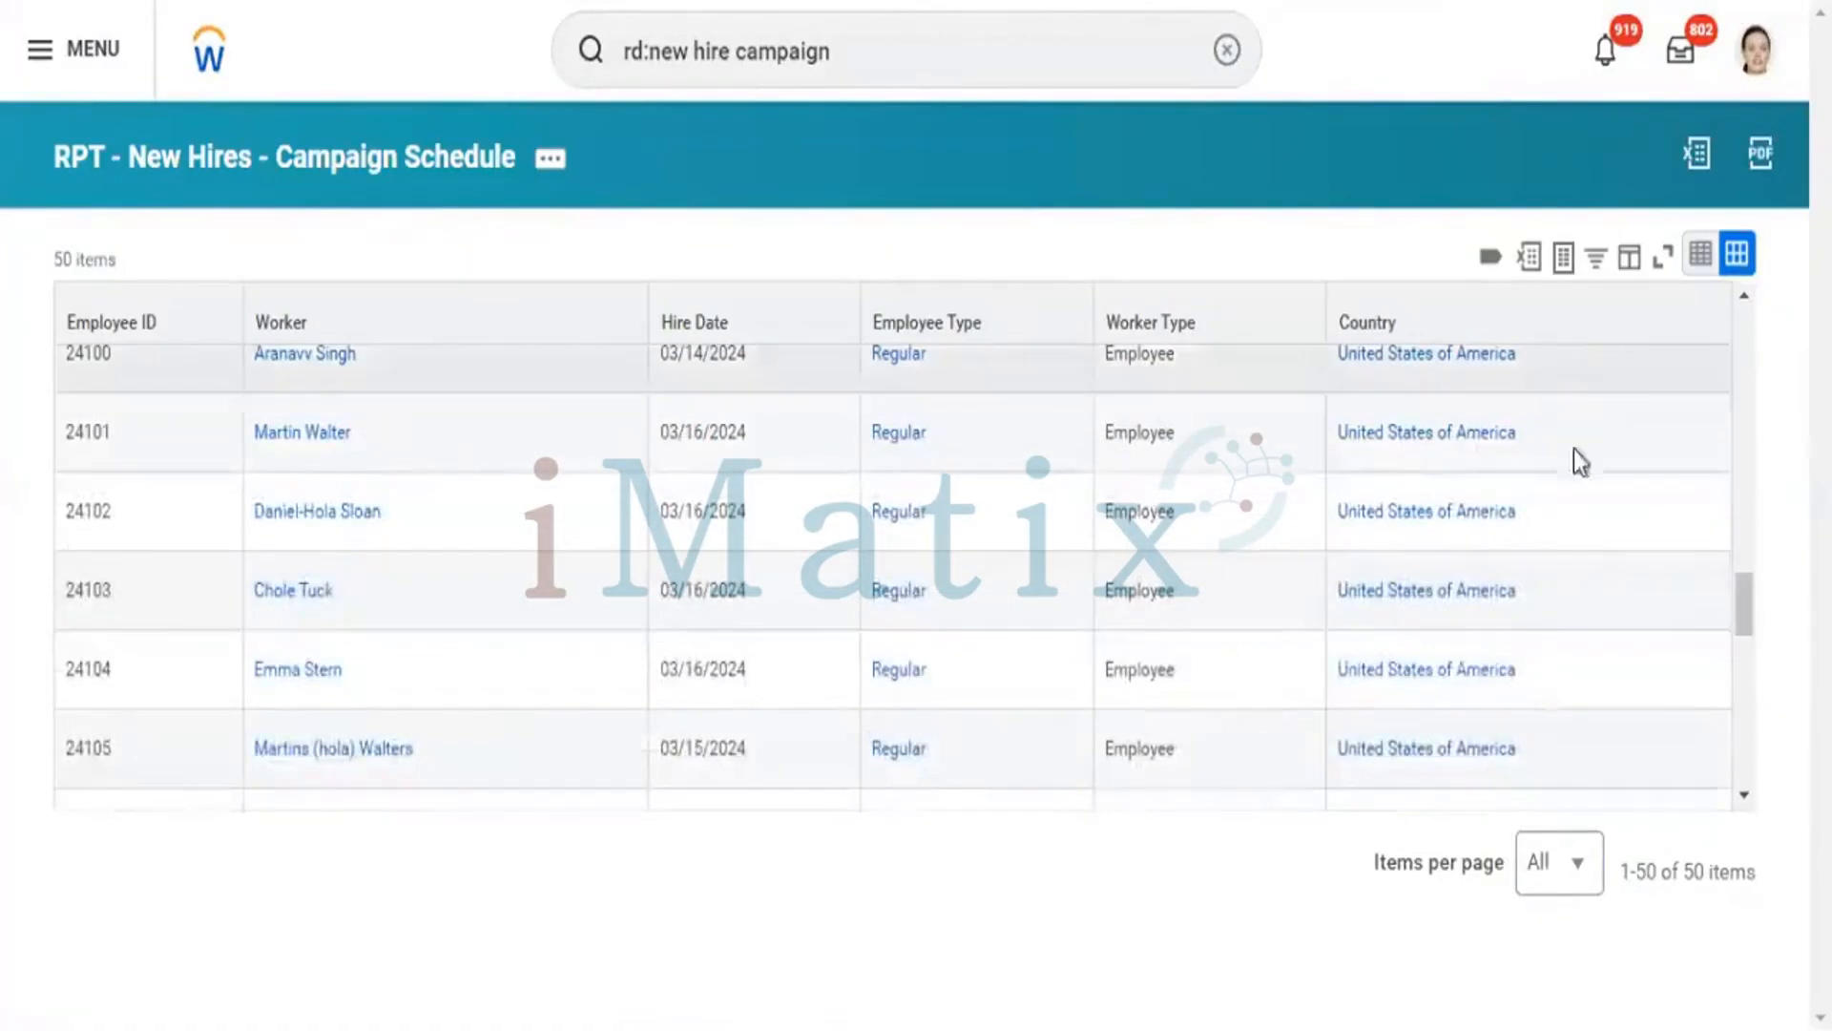
pyautogui.moveTo(1748, 596); pyautogui.dragTo(1762, 760)
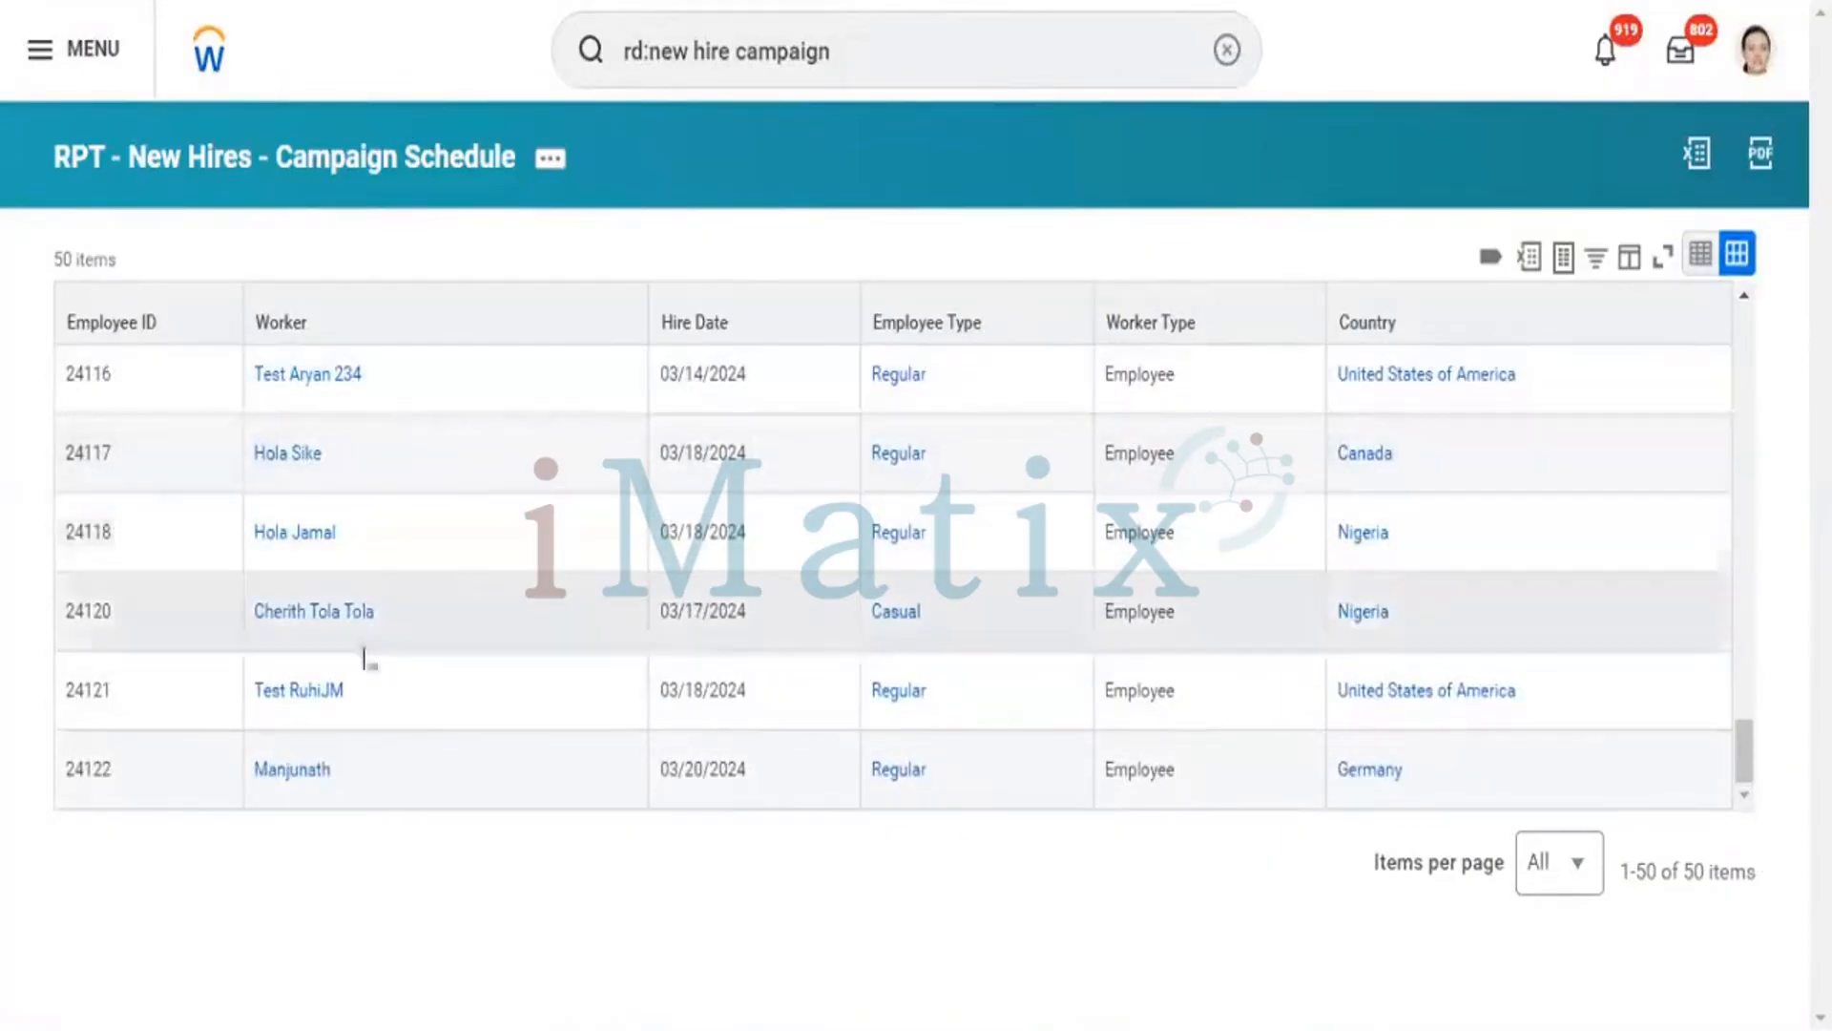
pyautogui.rightClick(278, 775)
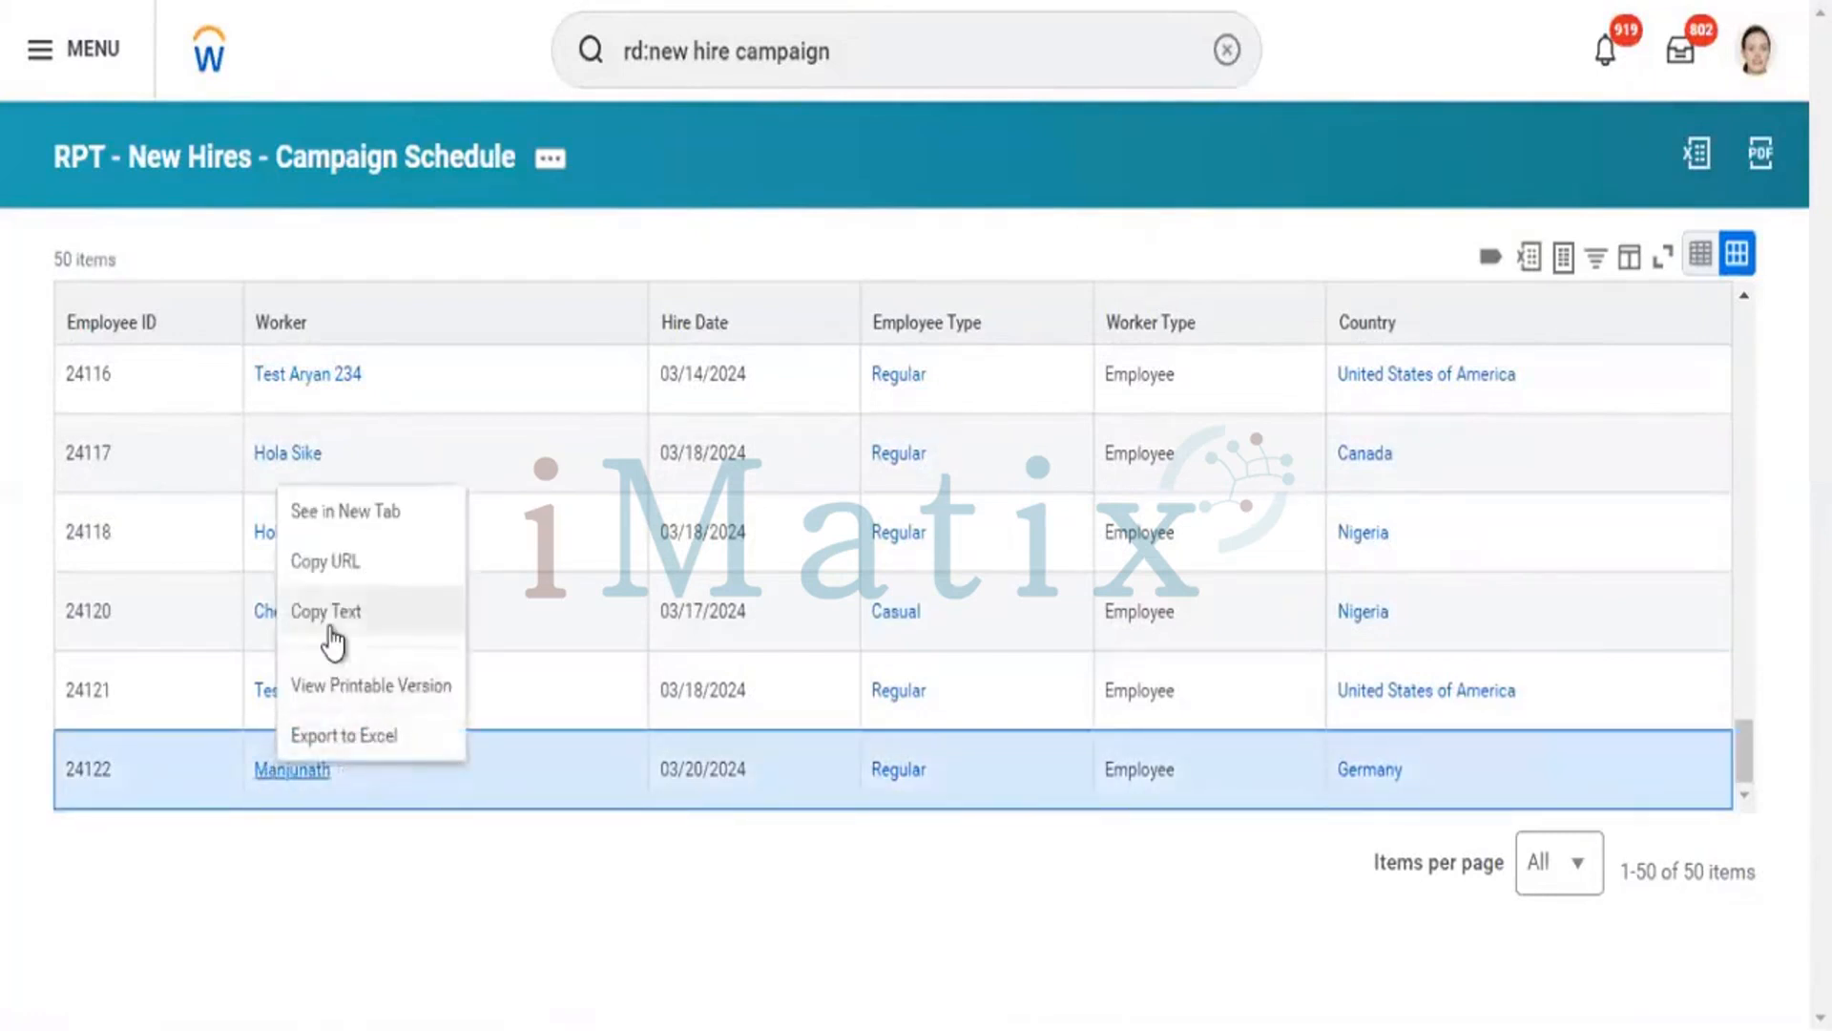
pyautogui.click(330, 627)
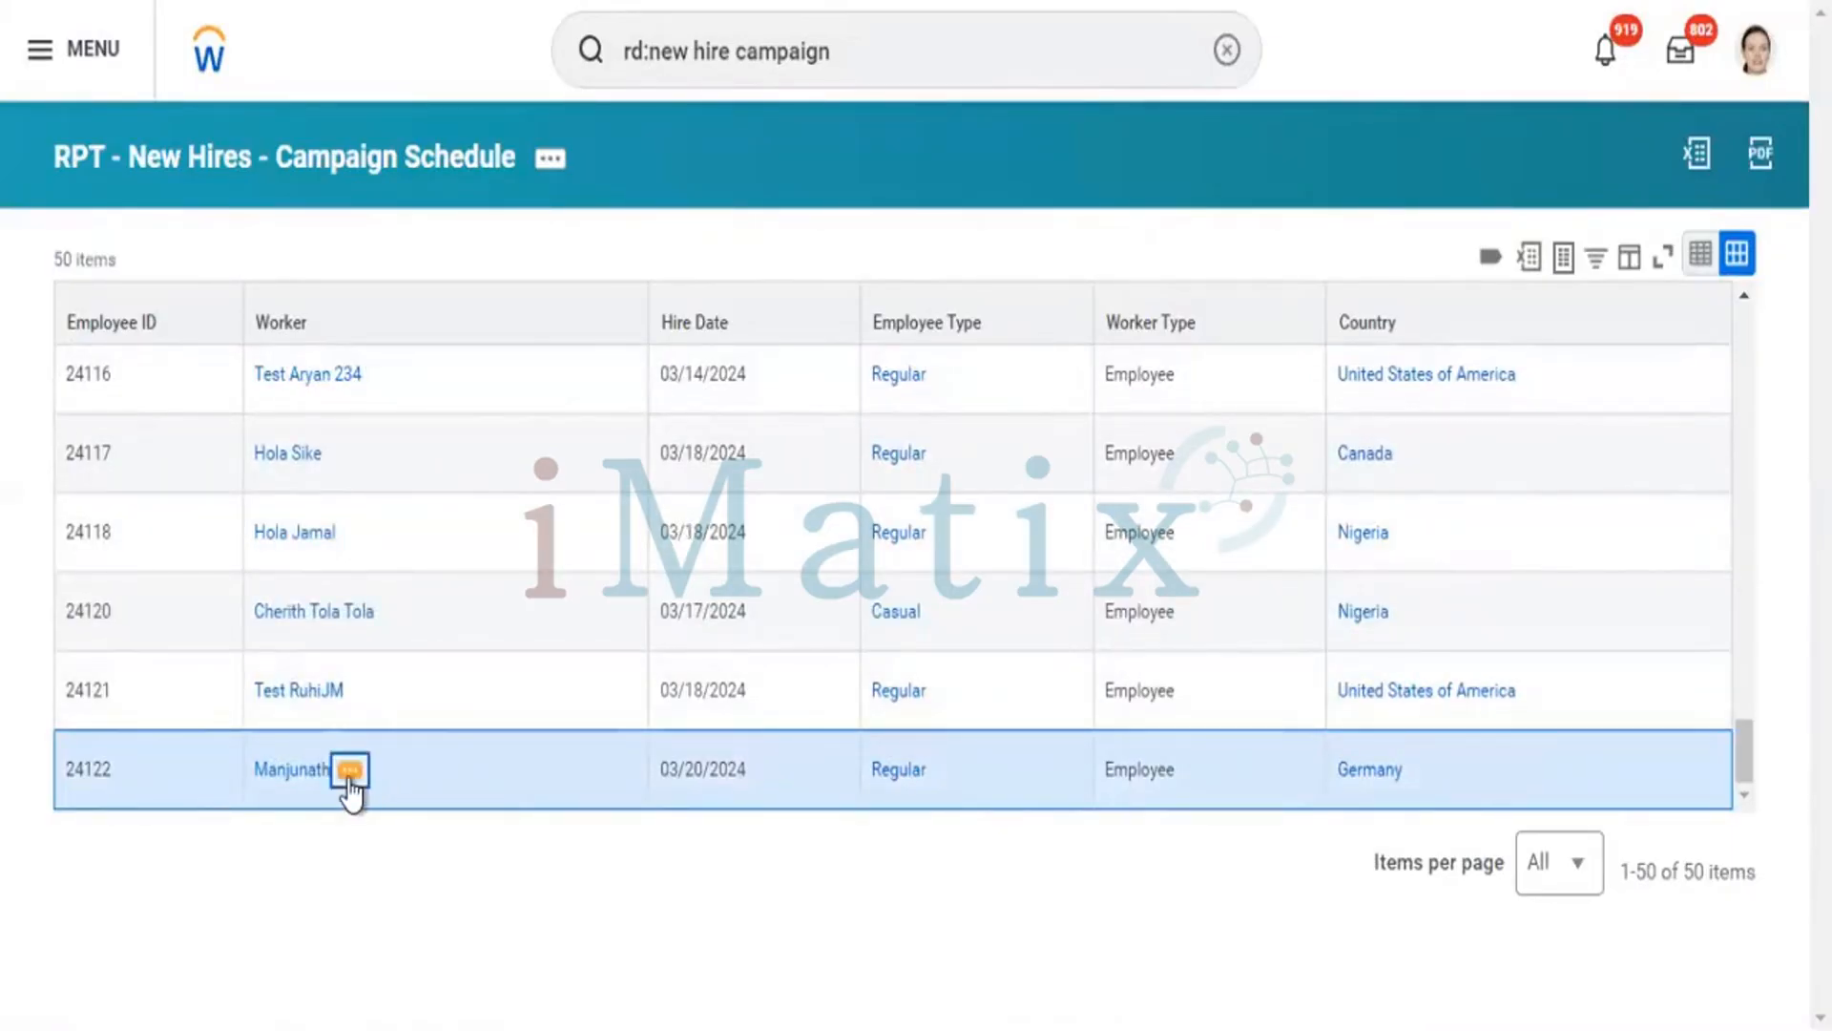
# - Start a proxy session as the Germany-based worker hired on 03/20/2024 and dismiss the feedback survey prompt
pyautogui.click(349, 769)
pyautogui.moveTo(468, 520)
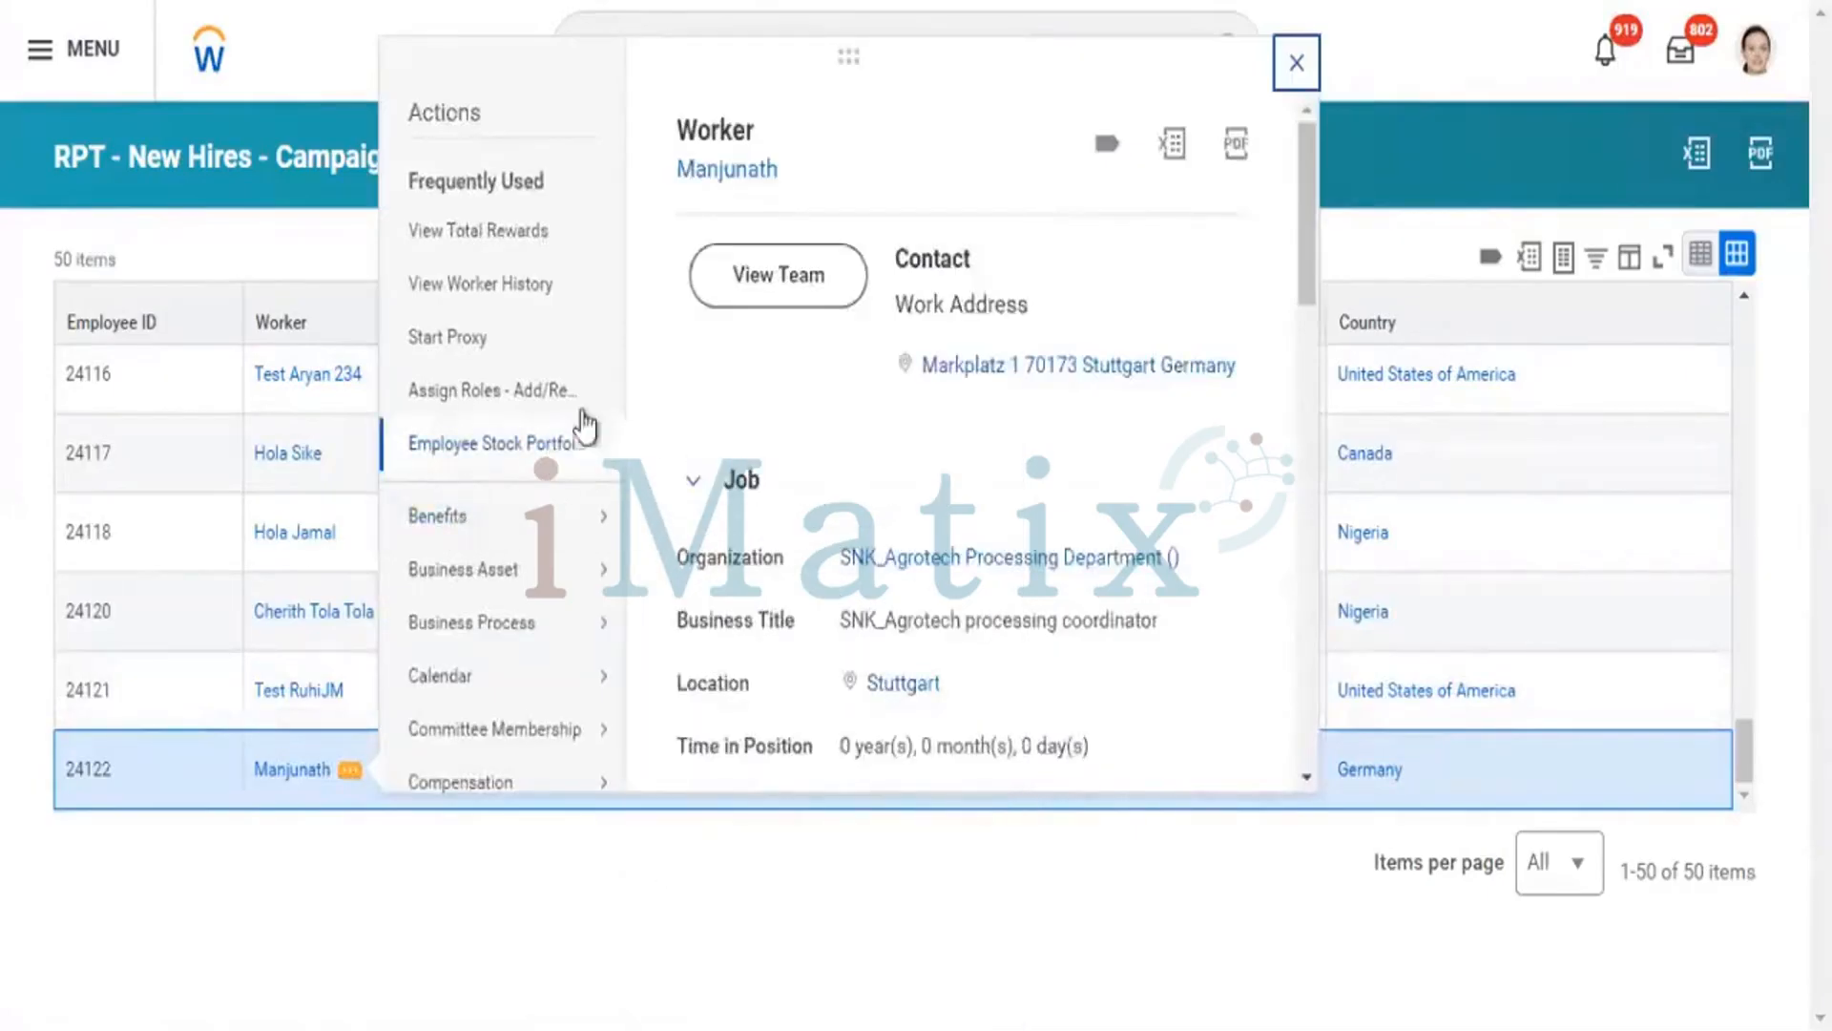
pyautogui.click(474, 357)
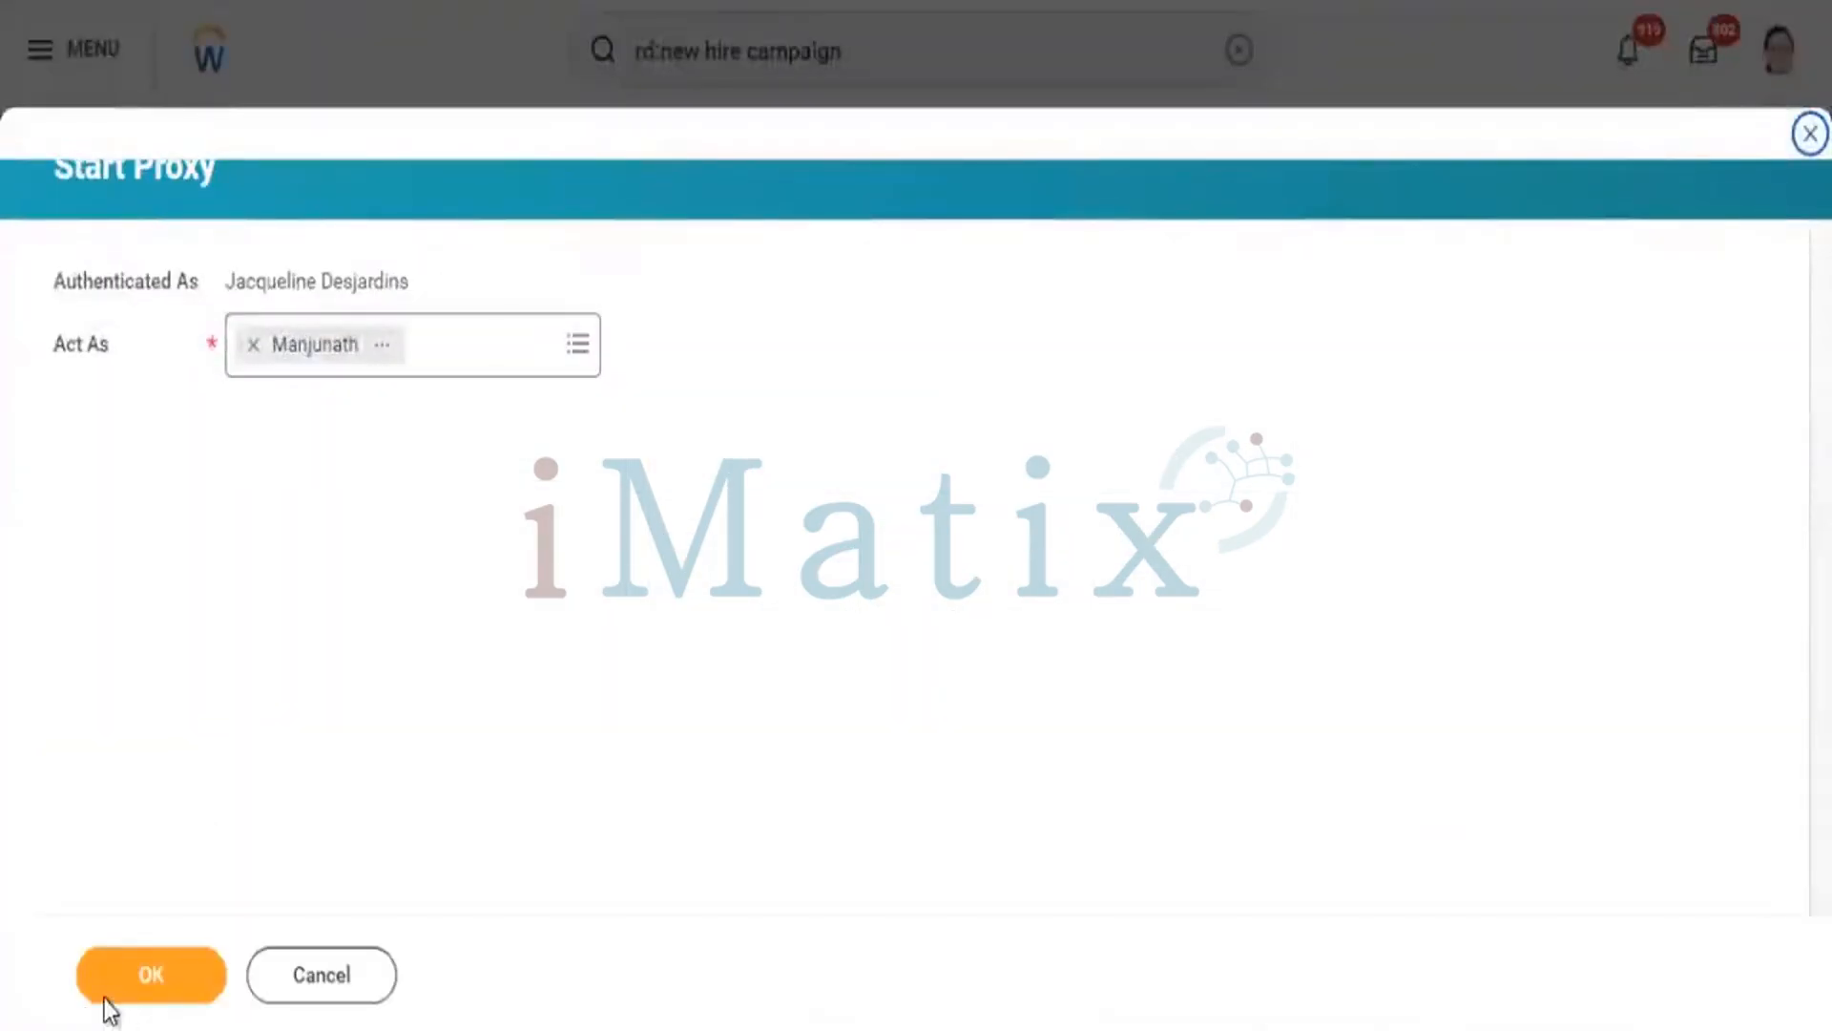
pyautogui.click(113, 995)
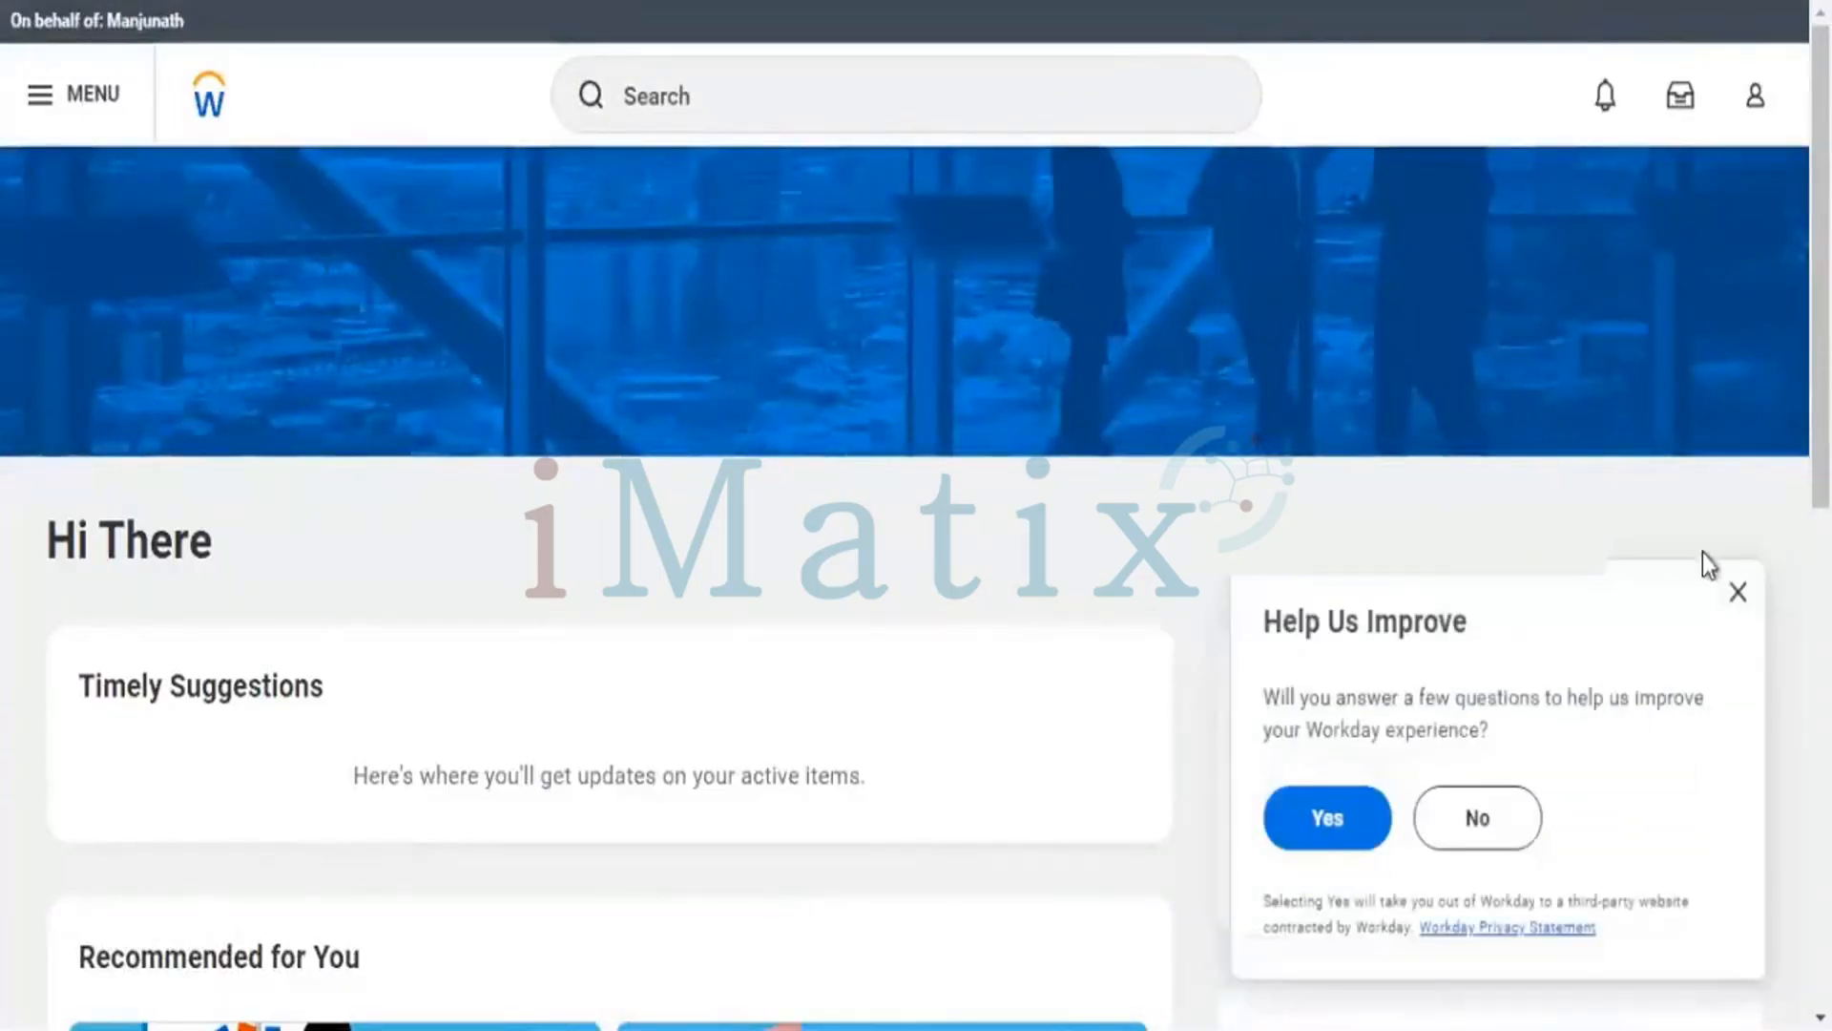
pyautogui.click(1738, 592)
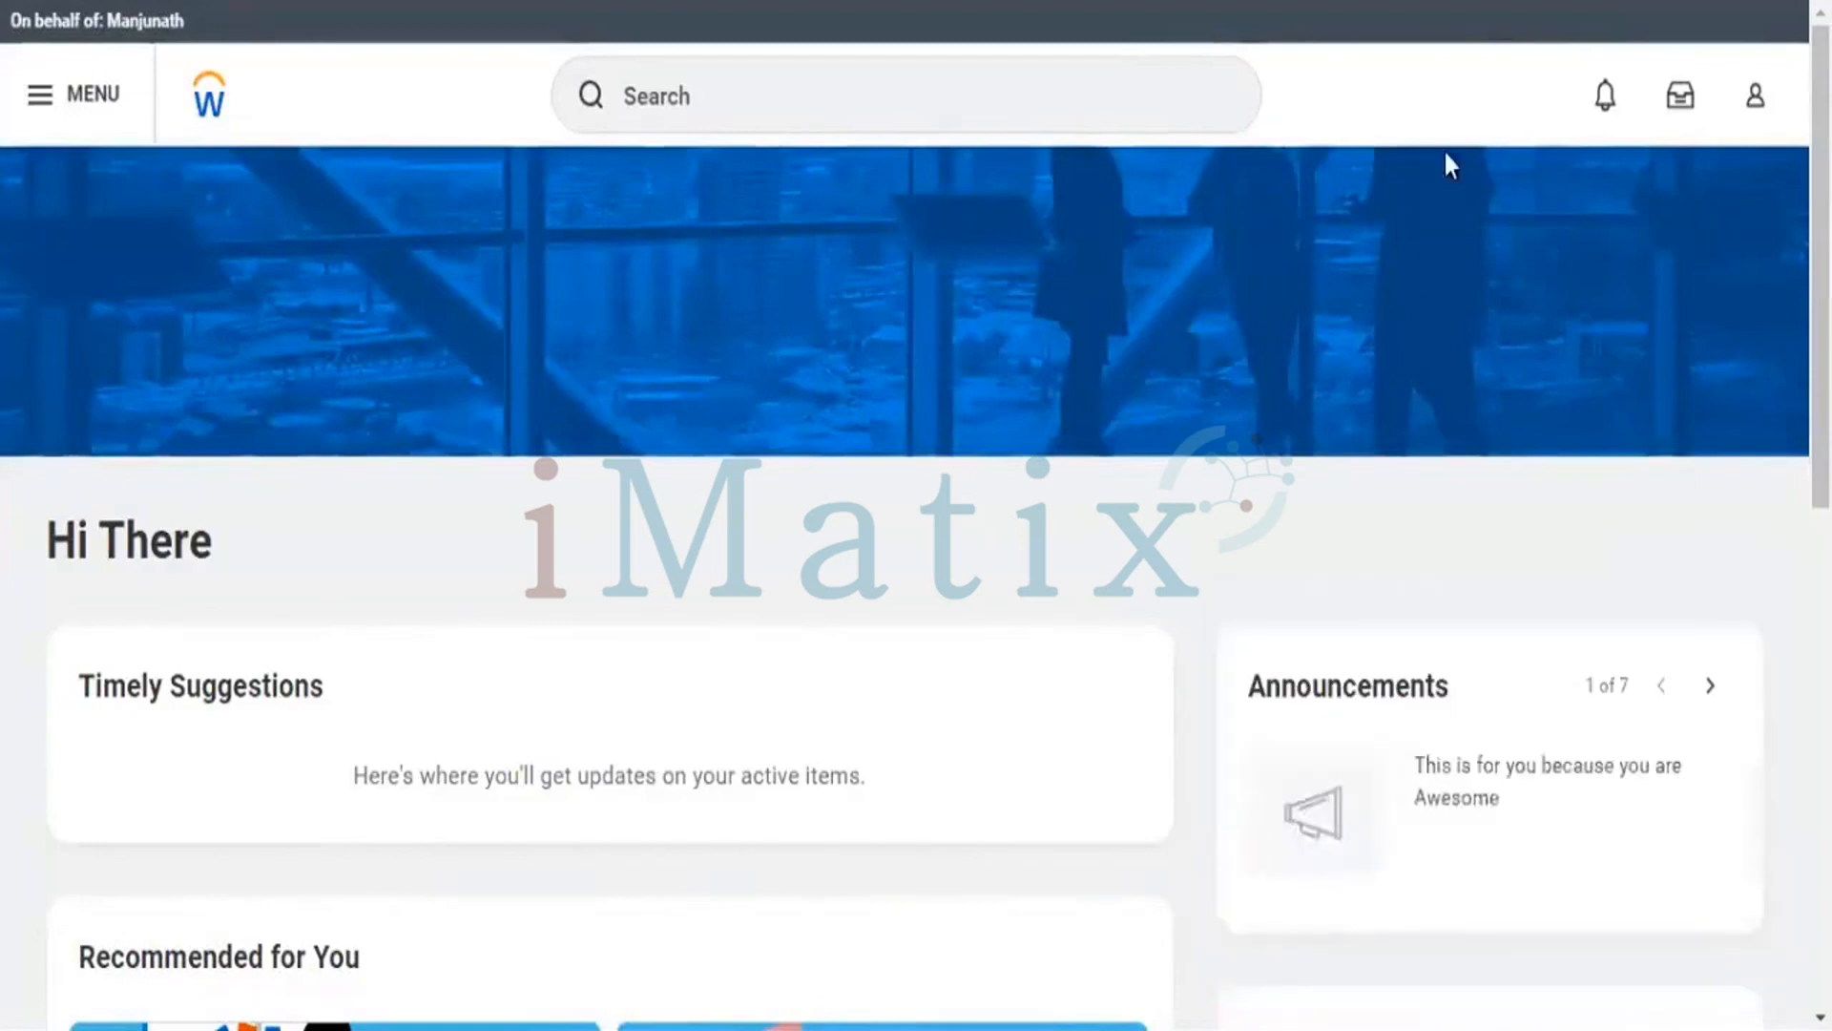
# - Open the proxied worker's own profile and review the Job Details, including the hire date and location
pyautogui.click(1755, 96)
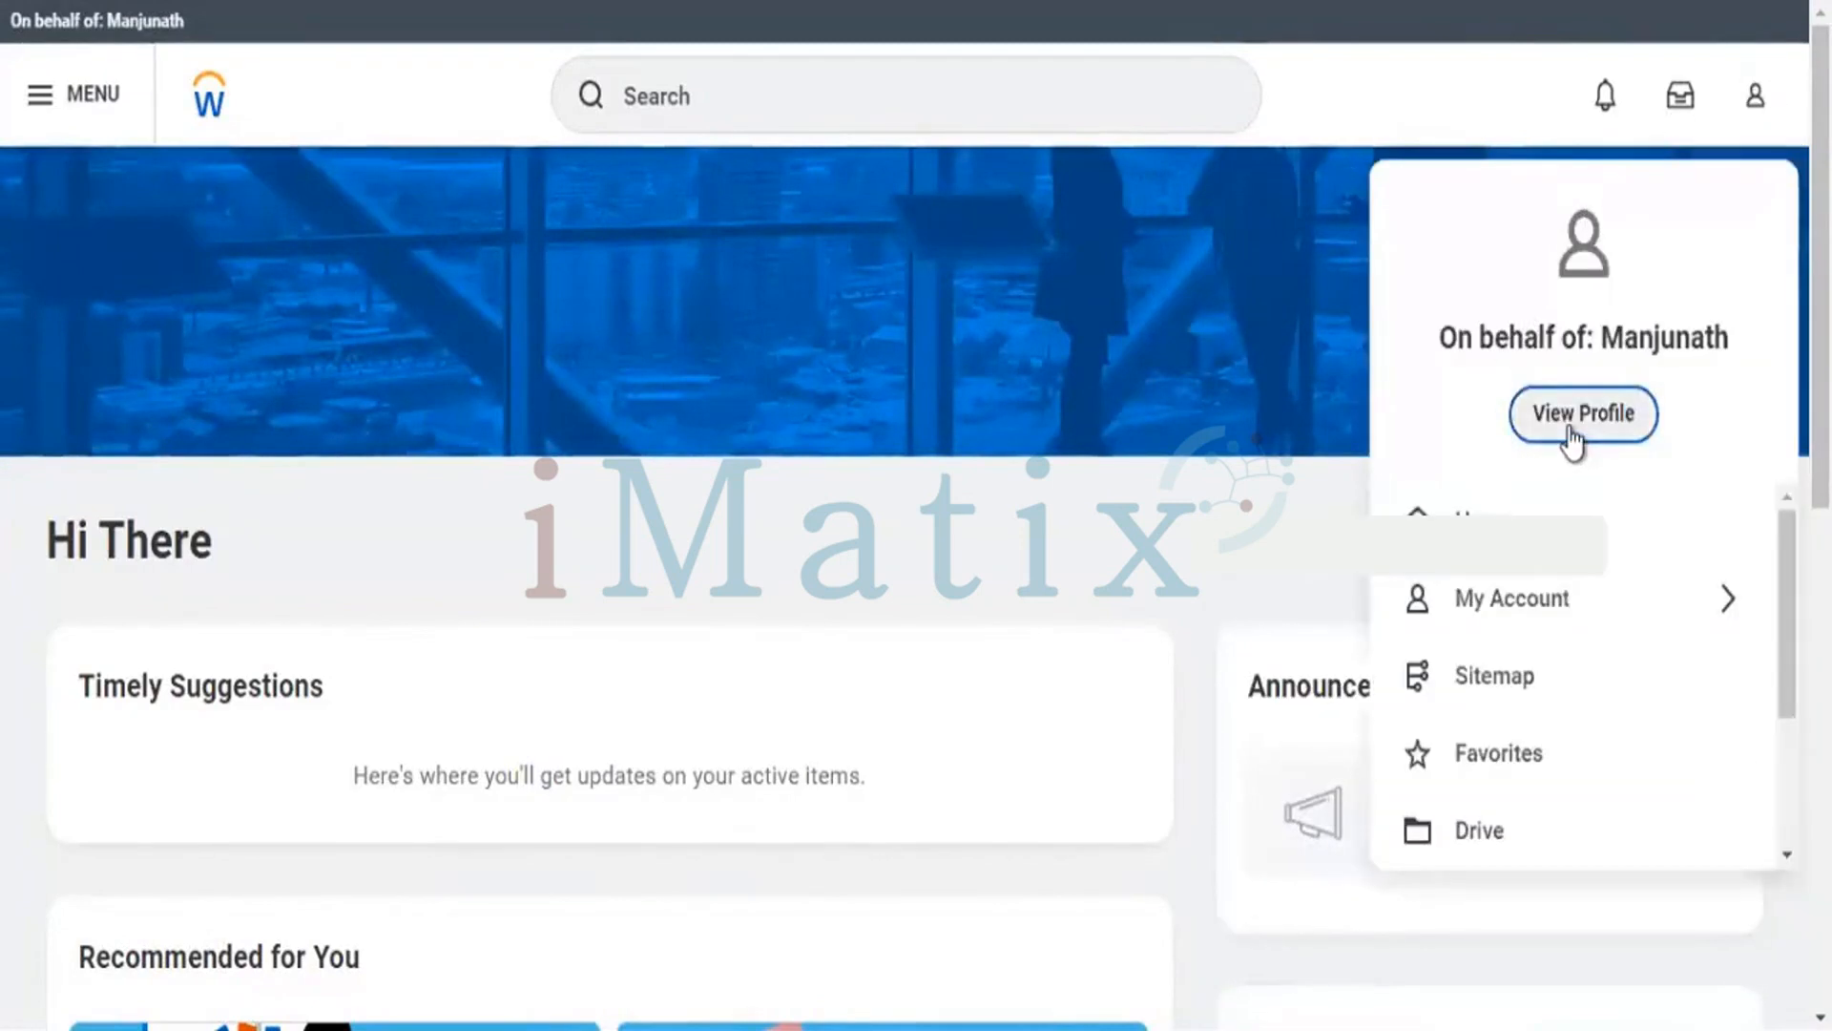
pyautogui.press('Escape')
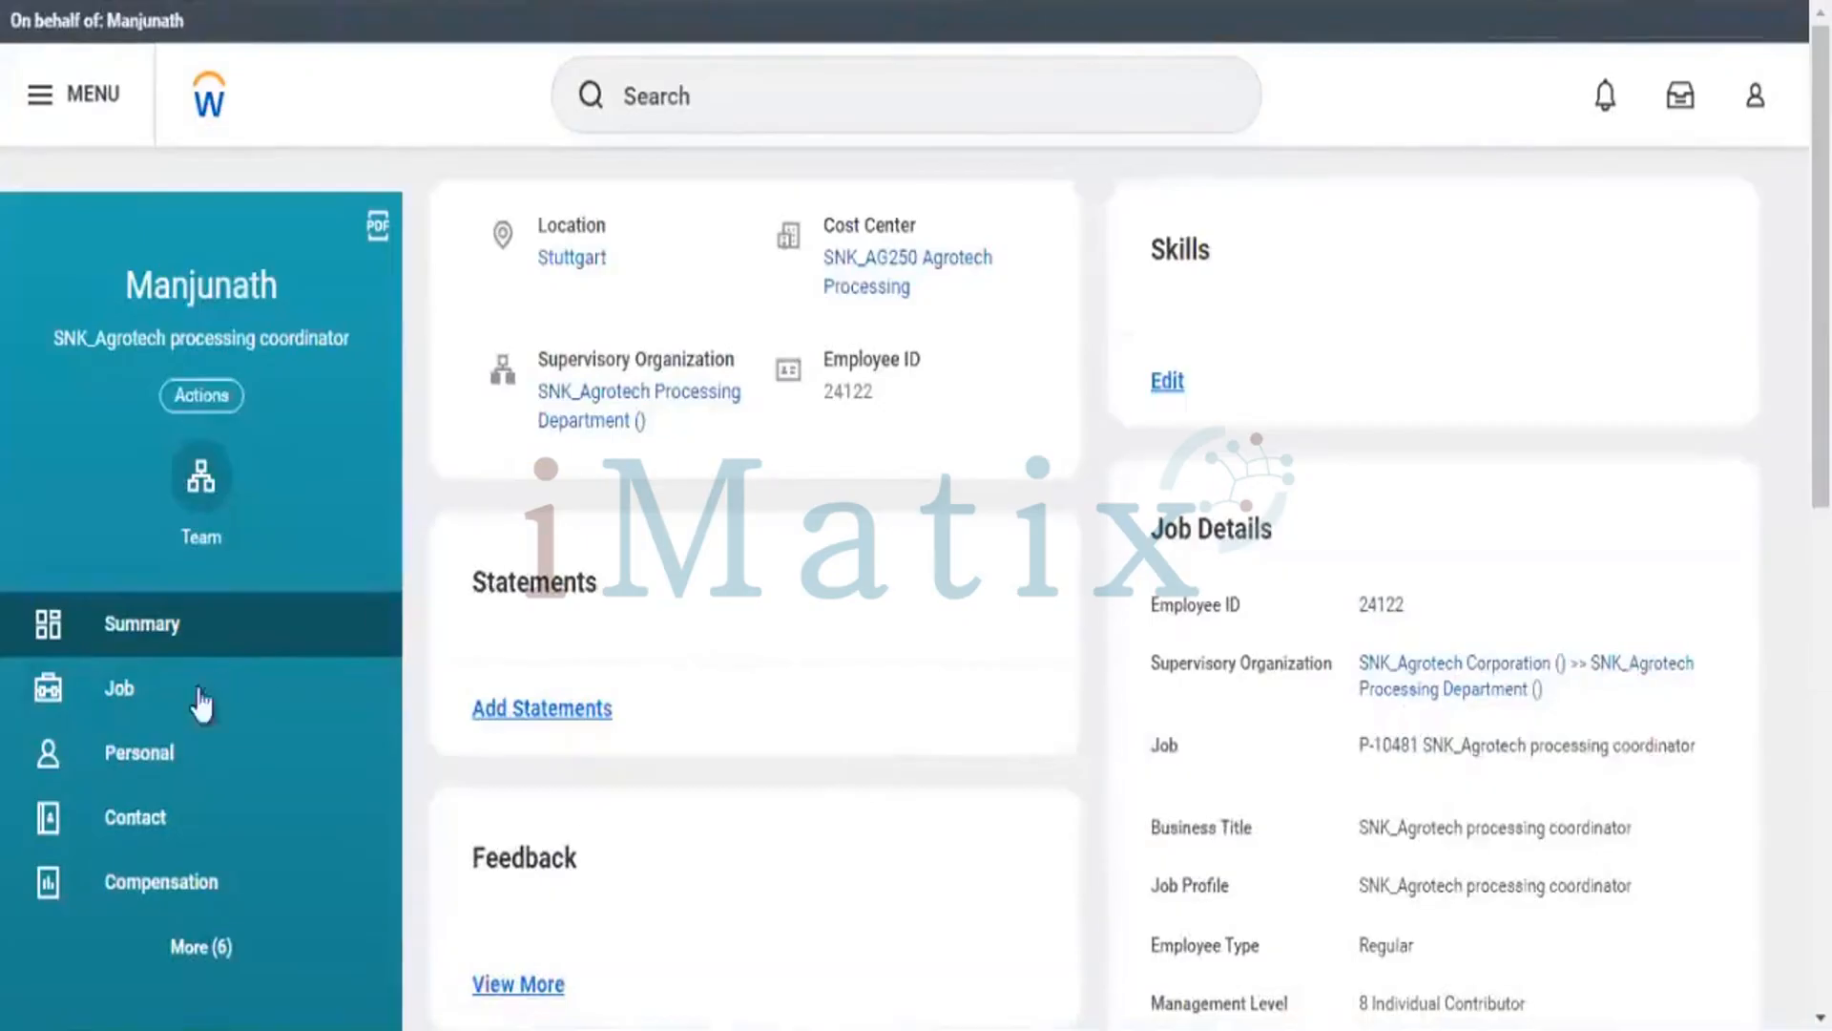
pyautogui.click(141, 704)
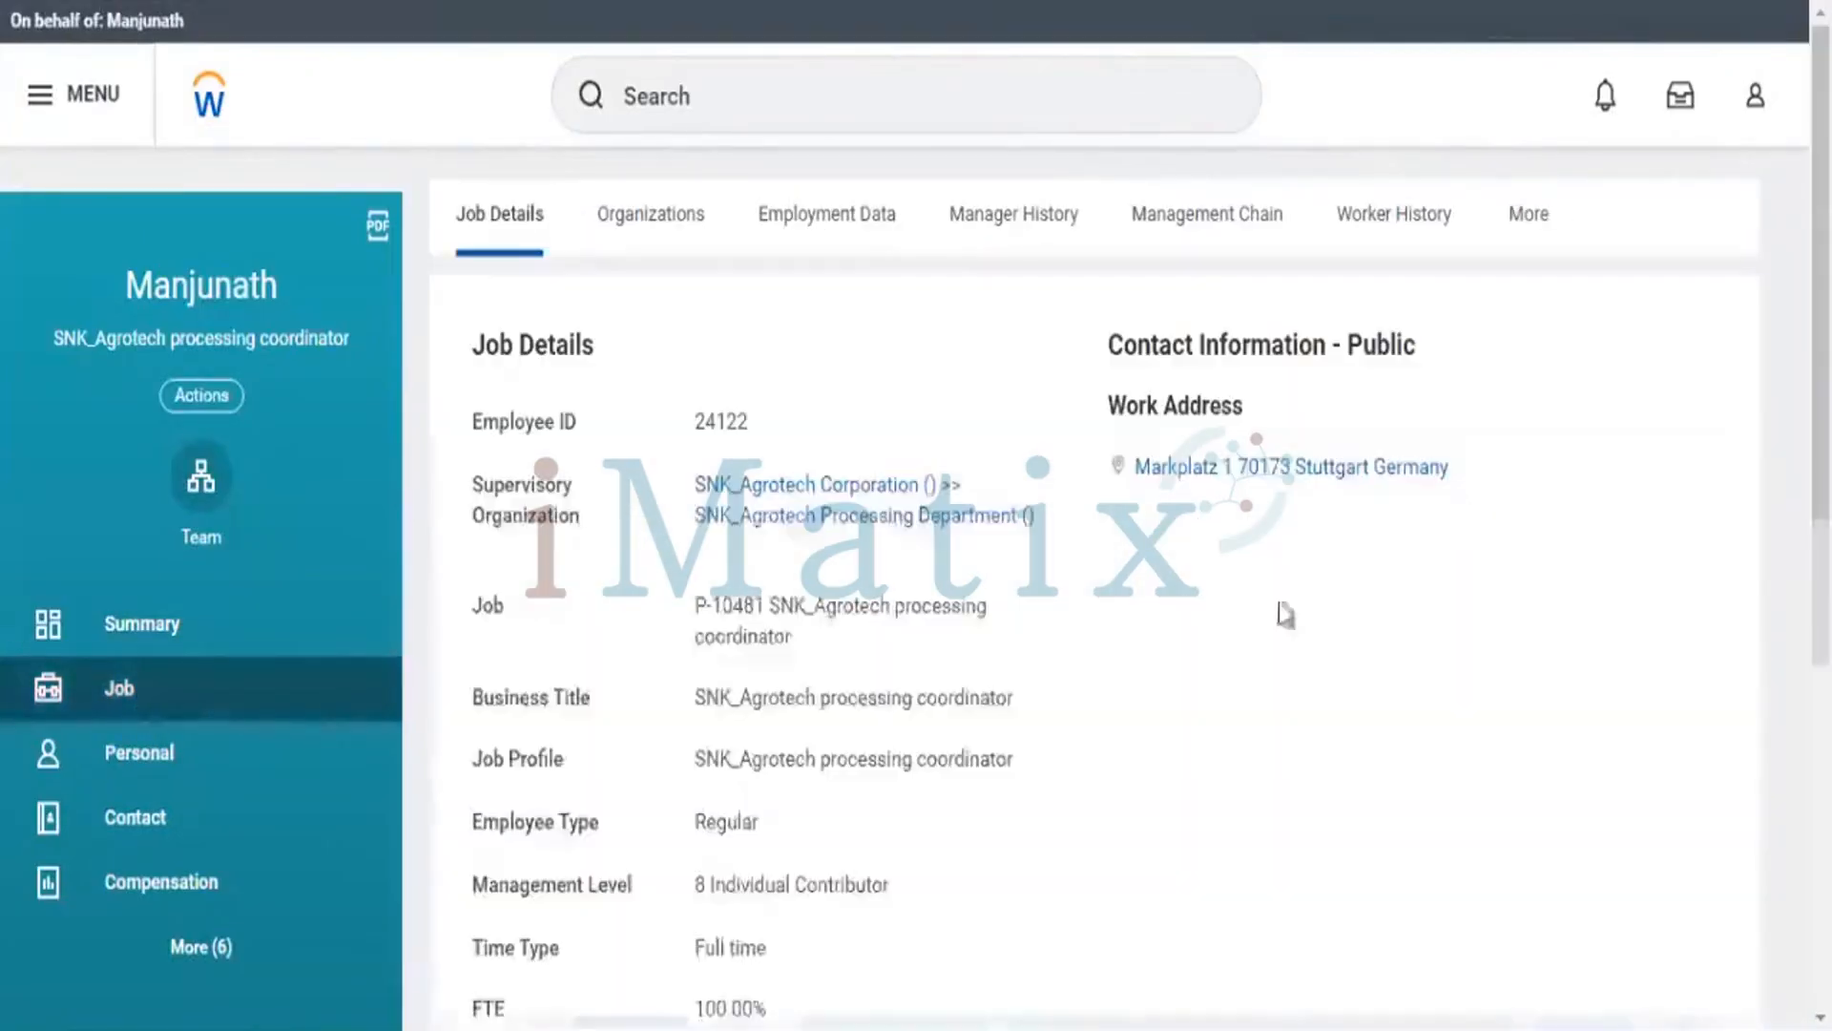
pyautogui.scroll(-4, 1097, 572)
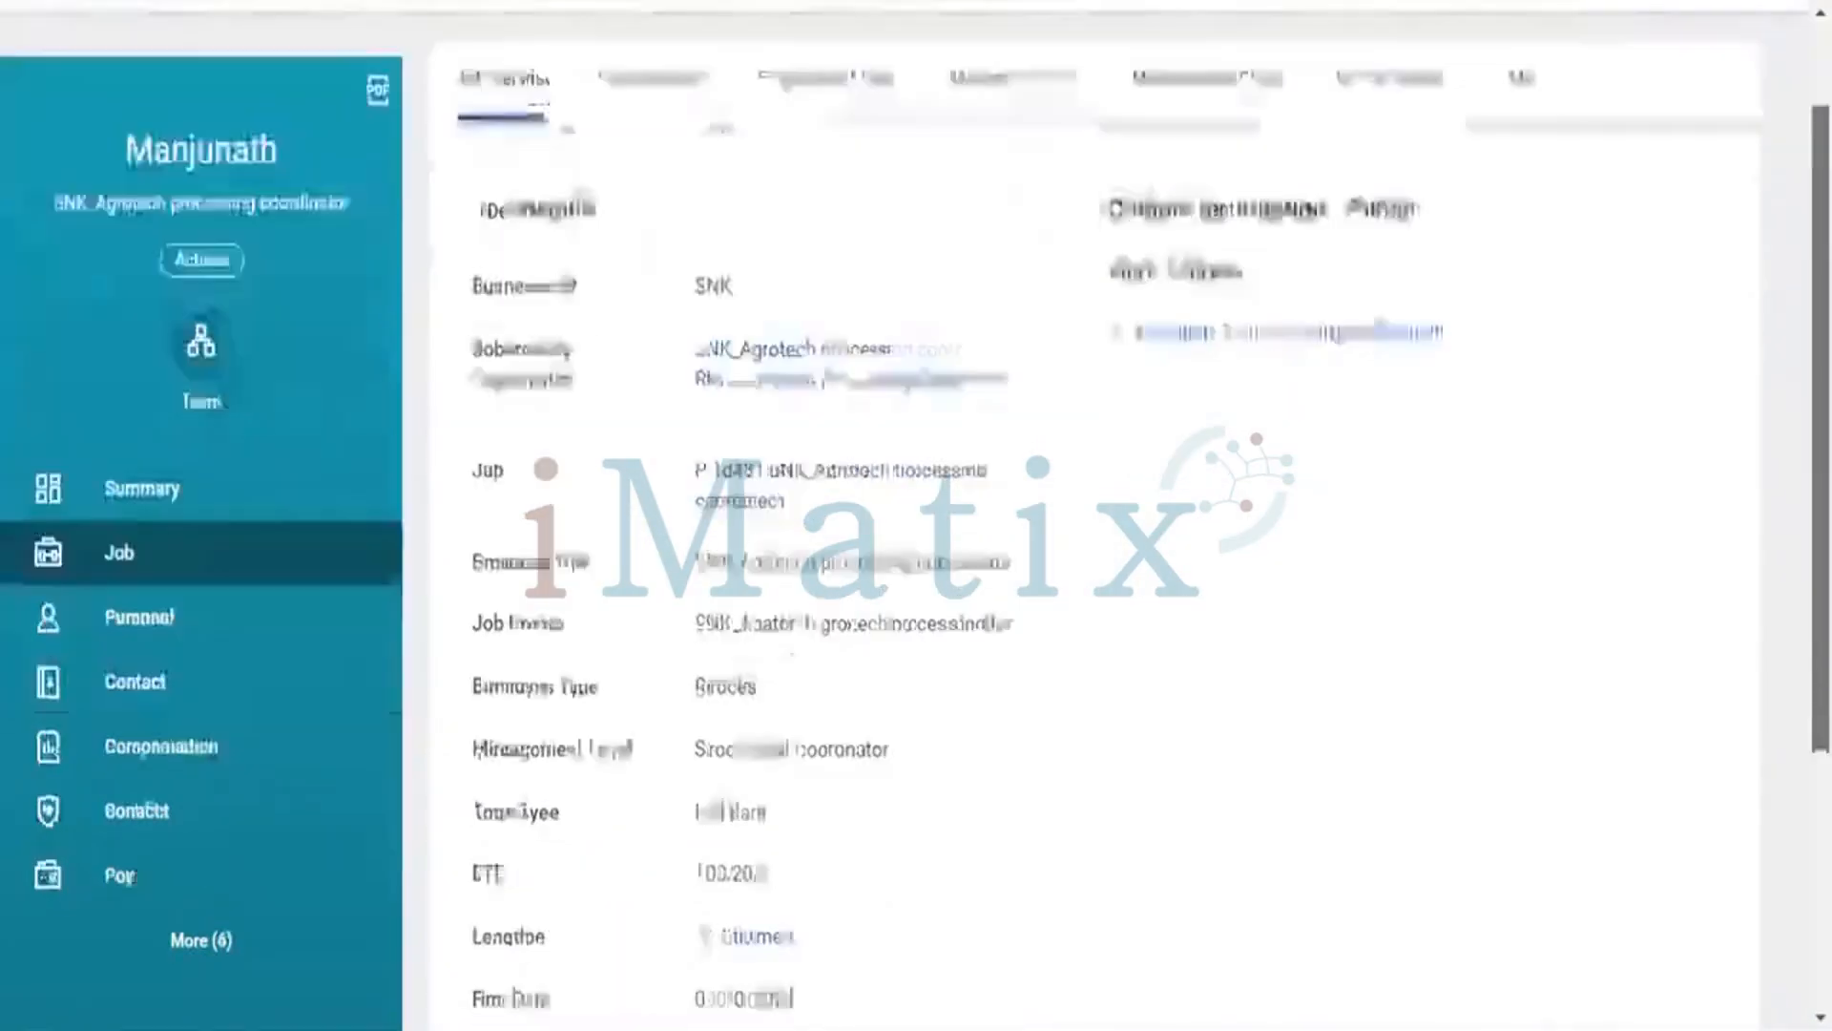
pyautogui.scroll(-2, 1097, 515)
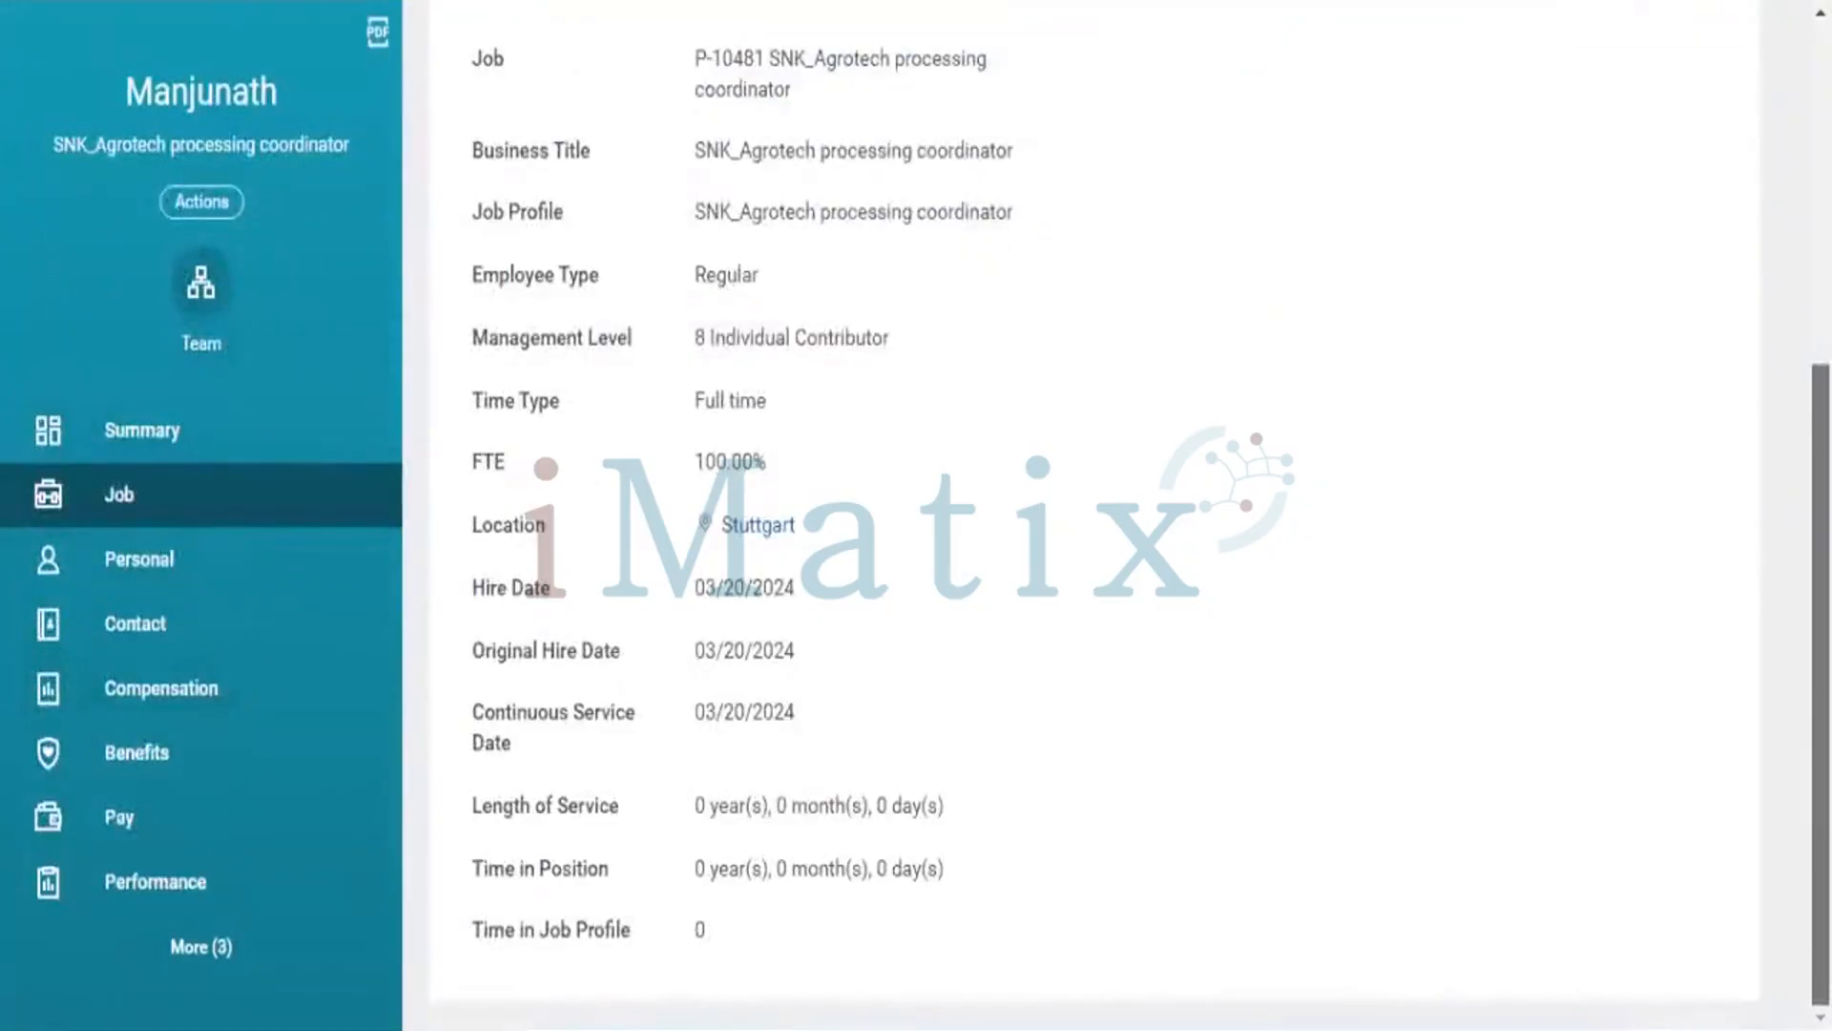
pyautogui.scroll(6, 1318, 203)
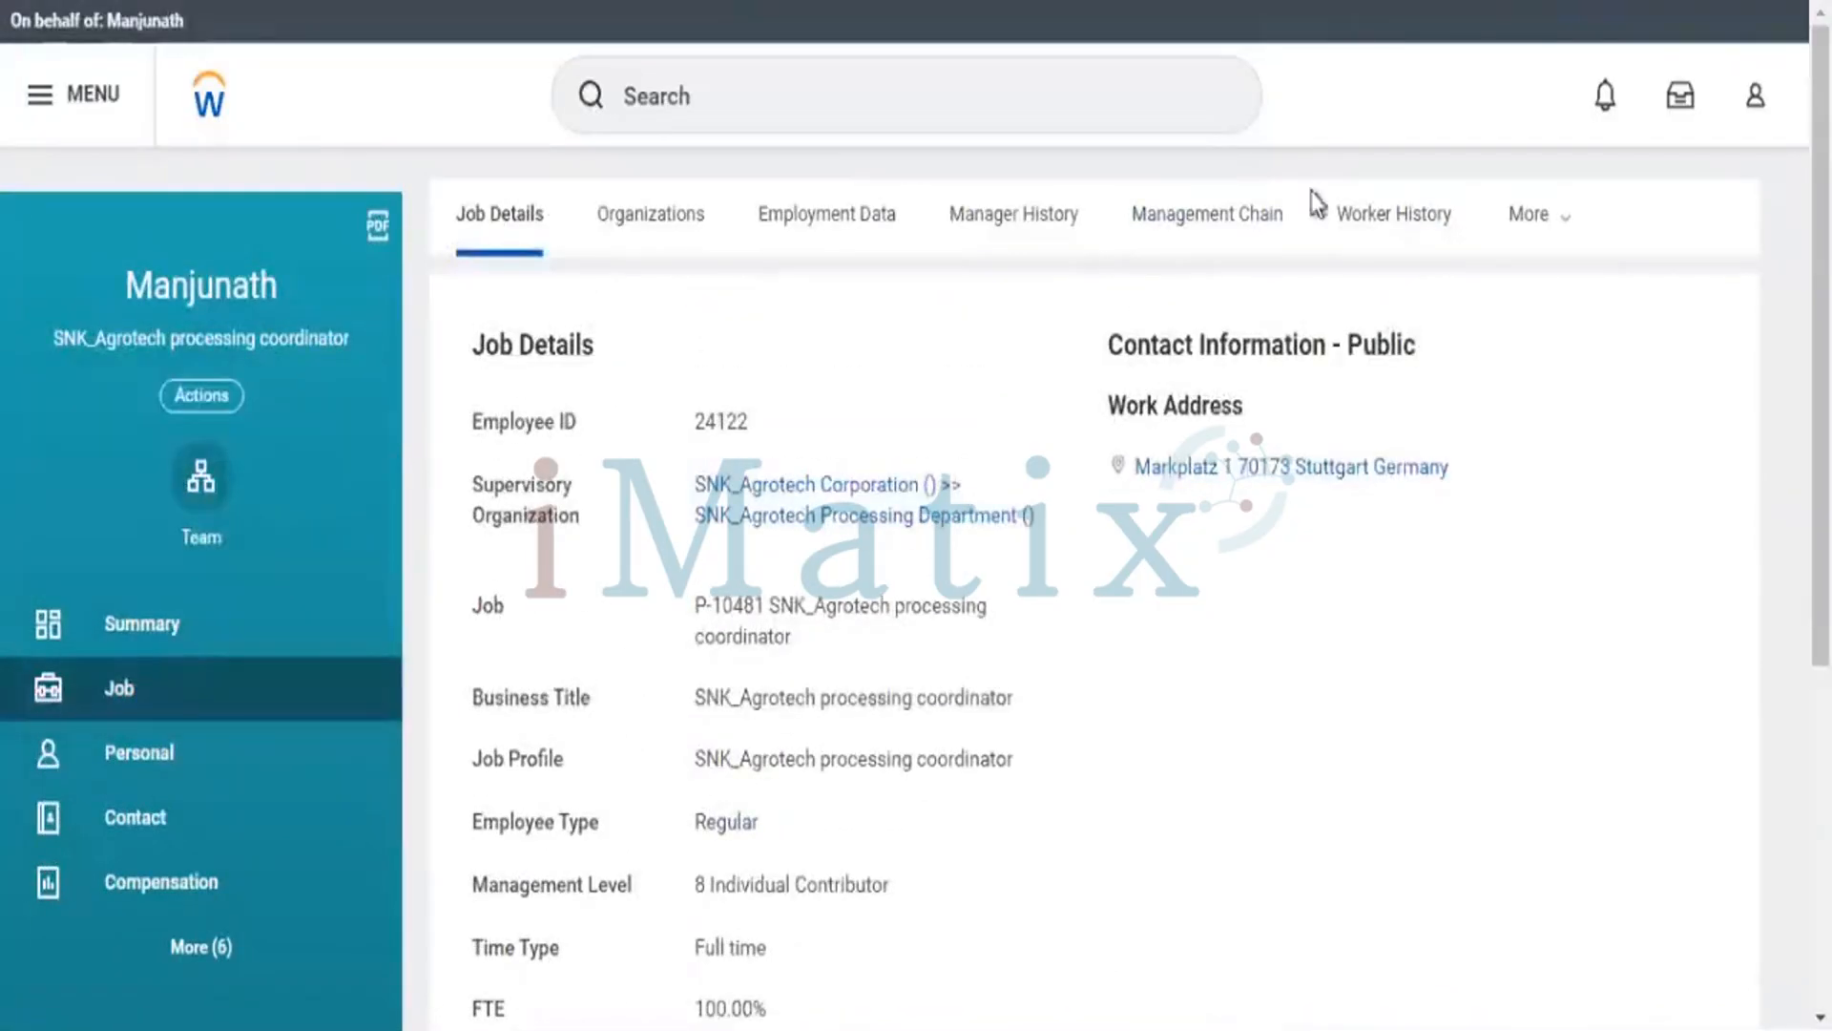
# - Check the proxied worker's notifications and My Tasks for the campaign message, then return to the campaign's background process page
pyautogui.click(1609, 105)
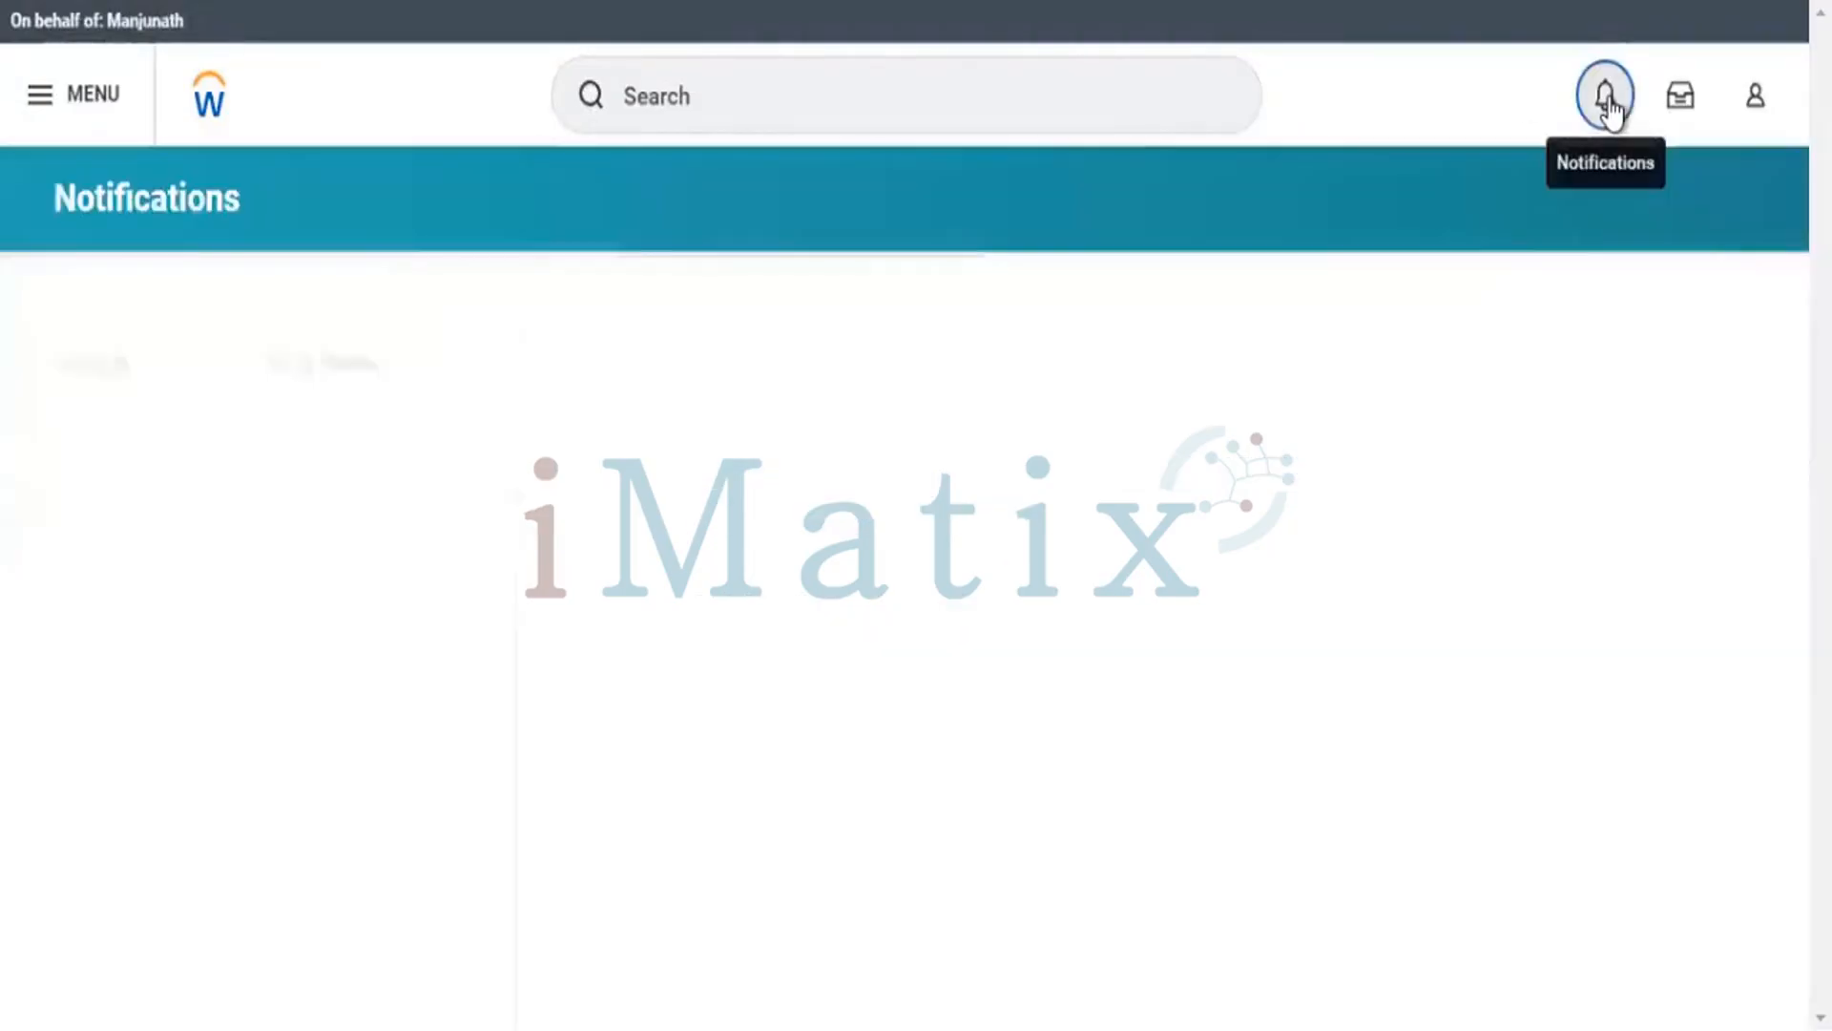
pyautogui.click(1679, 102)
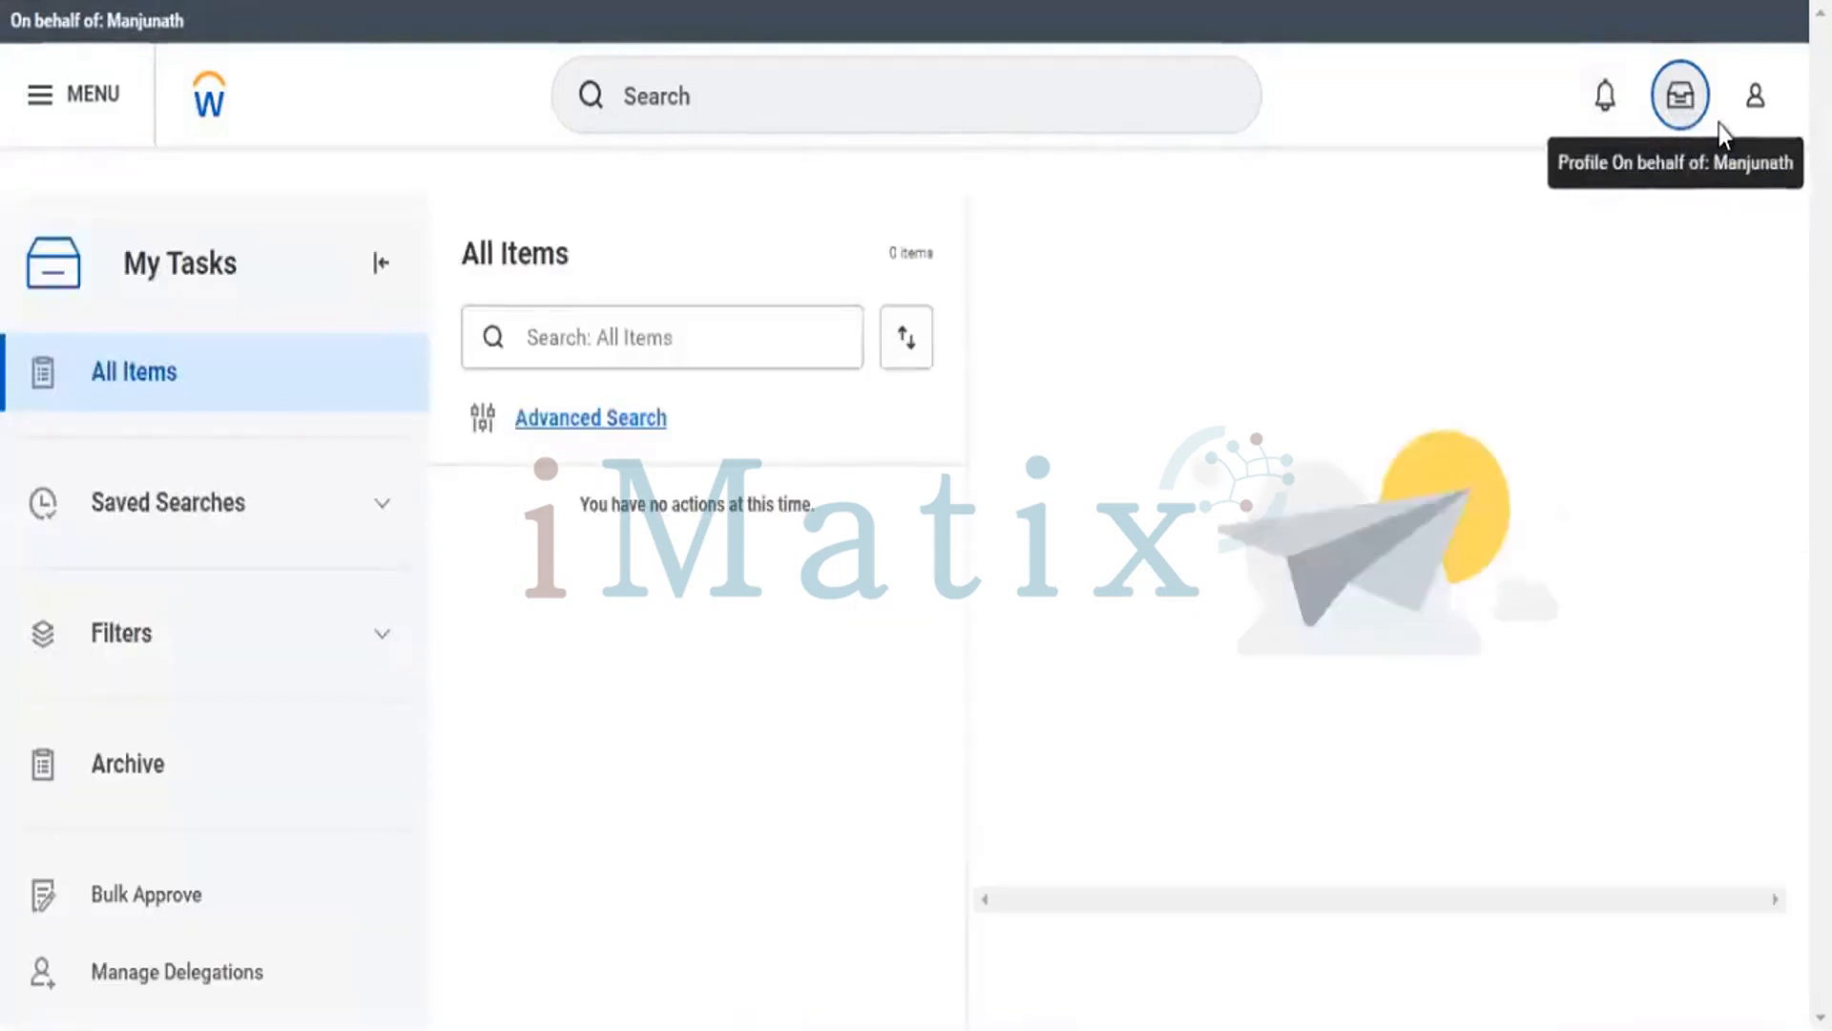
pyautogui.click(200, 499)
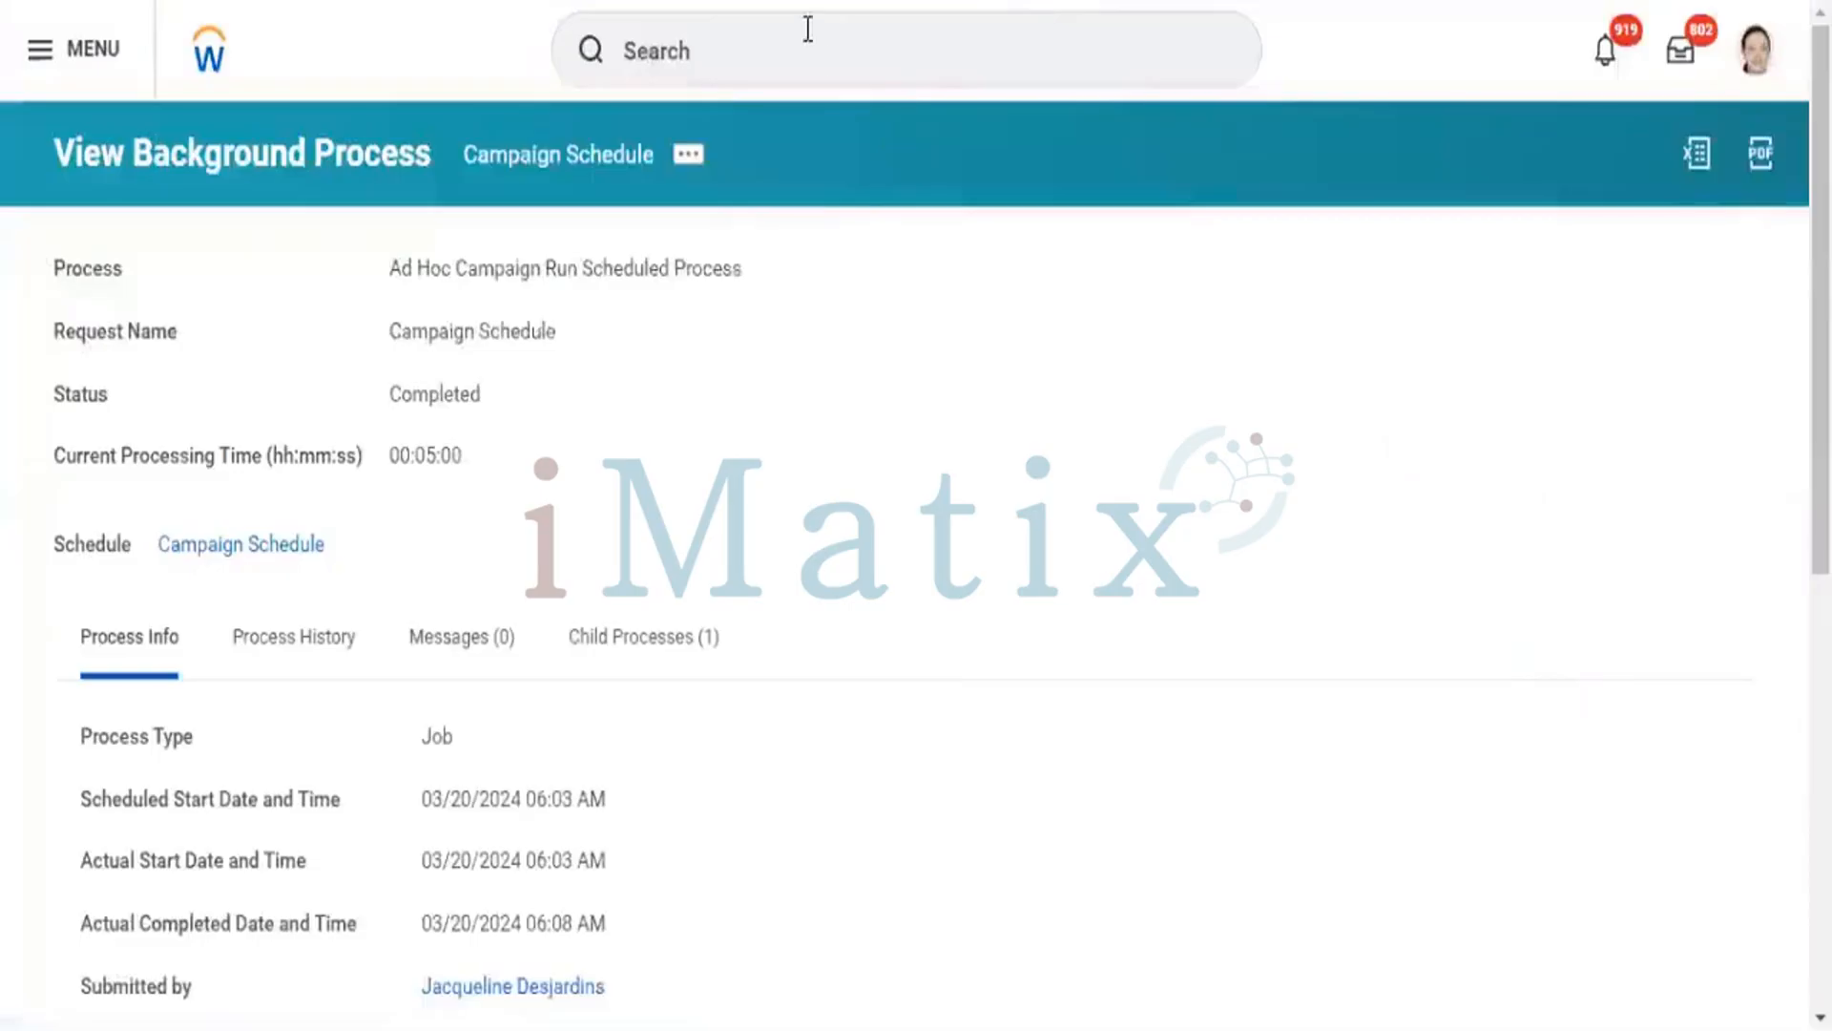
# - Try to find the notification settings task by searching for "edit notification", then clear the search
pyautogui.click(807, 29)
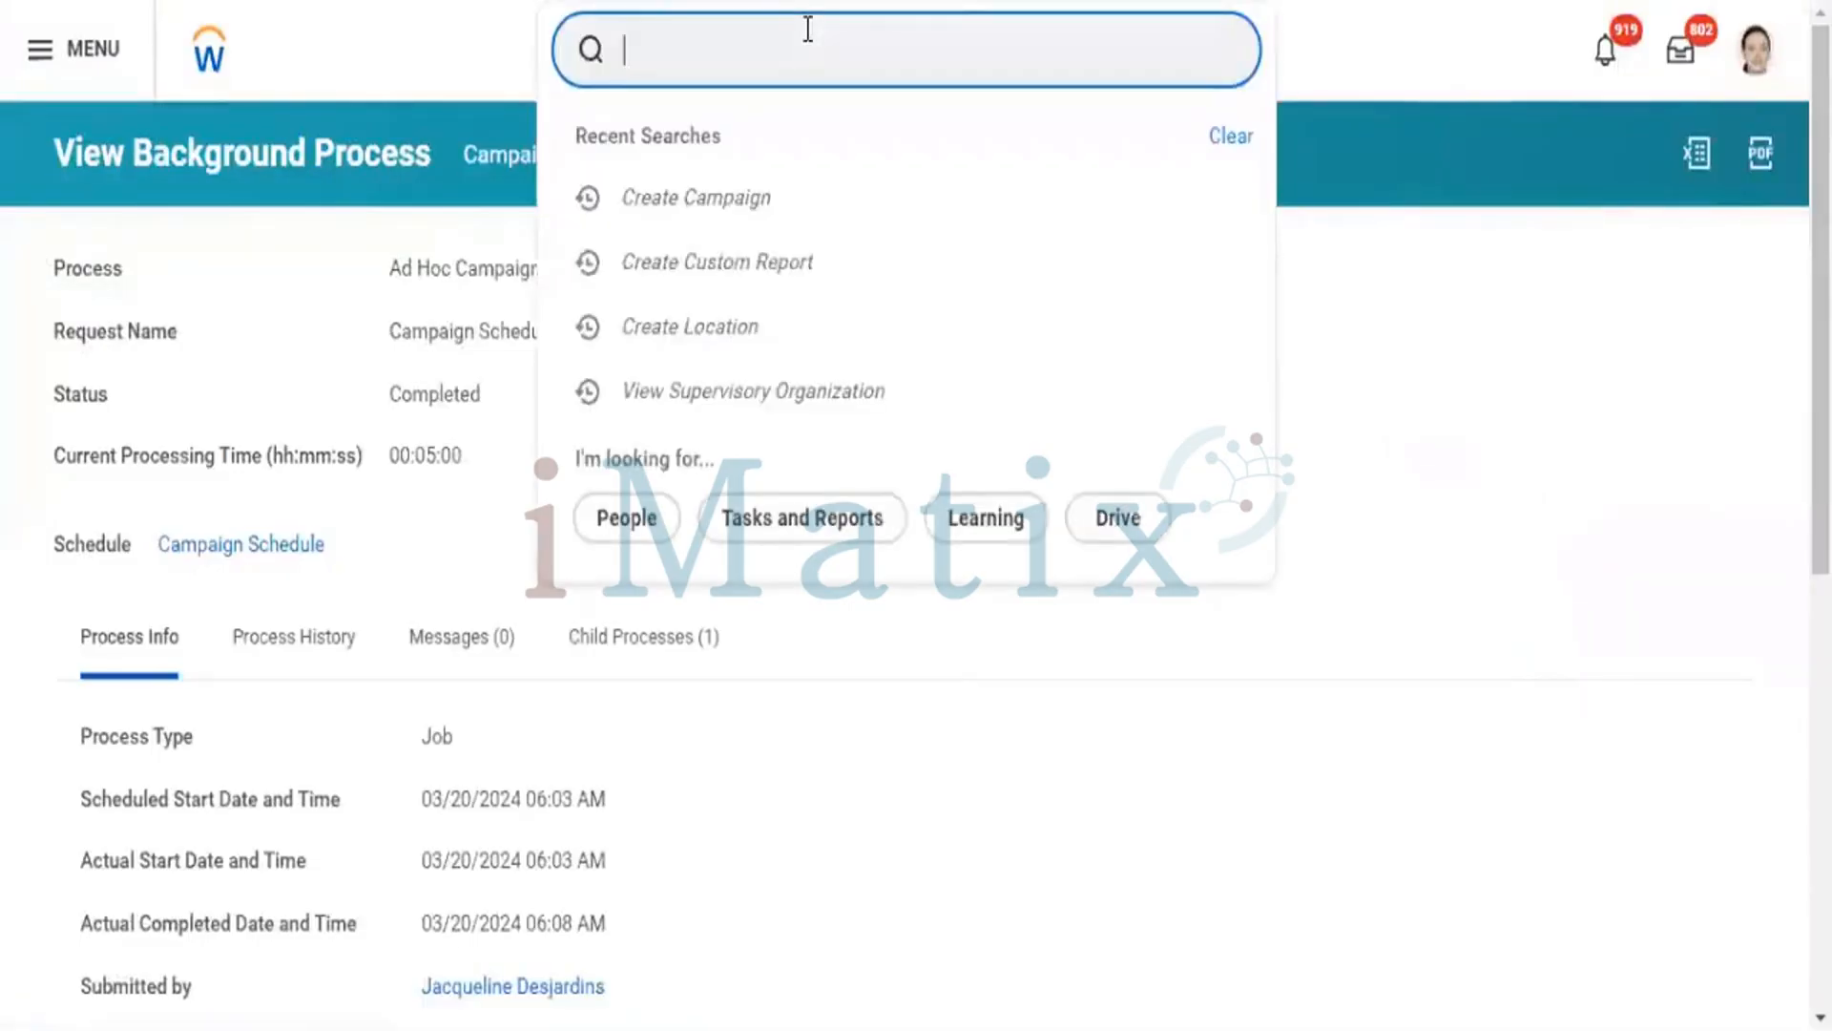
pyautogui.write('edit ')
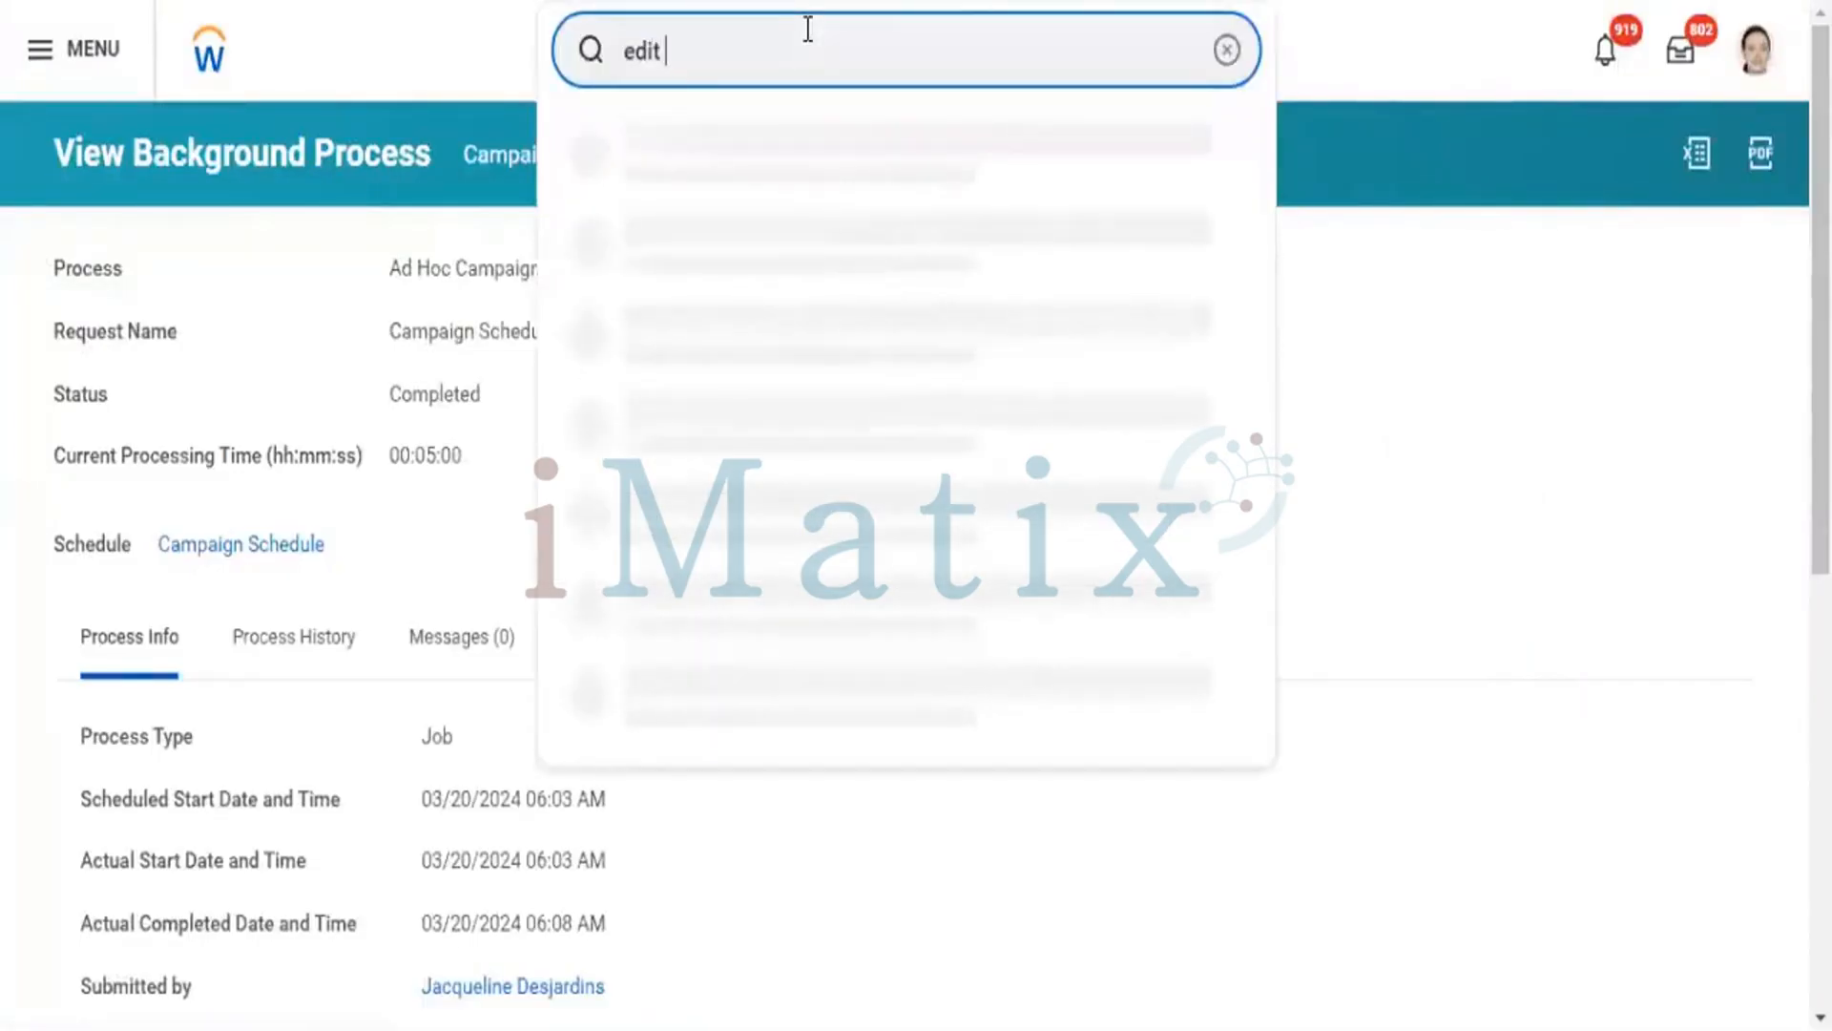
pyautogui.write('noti')
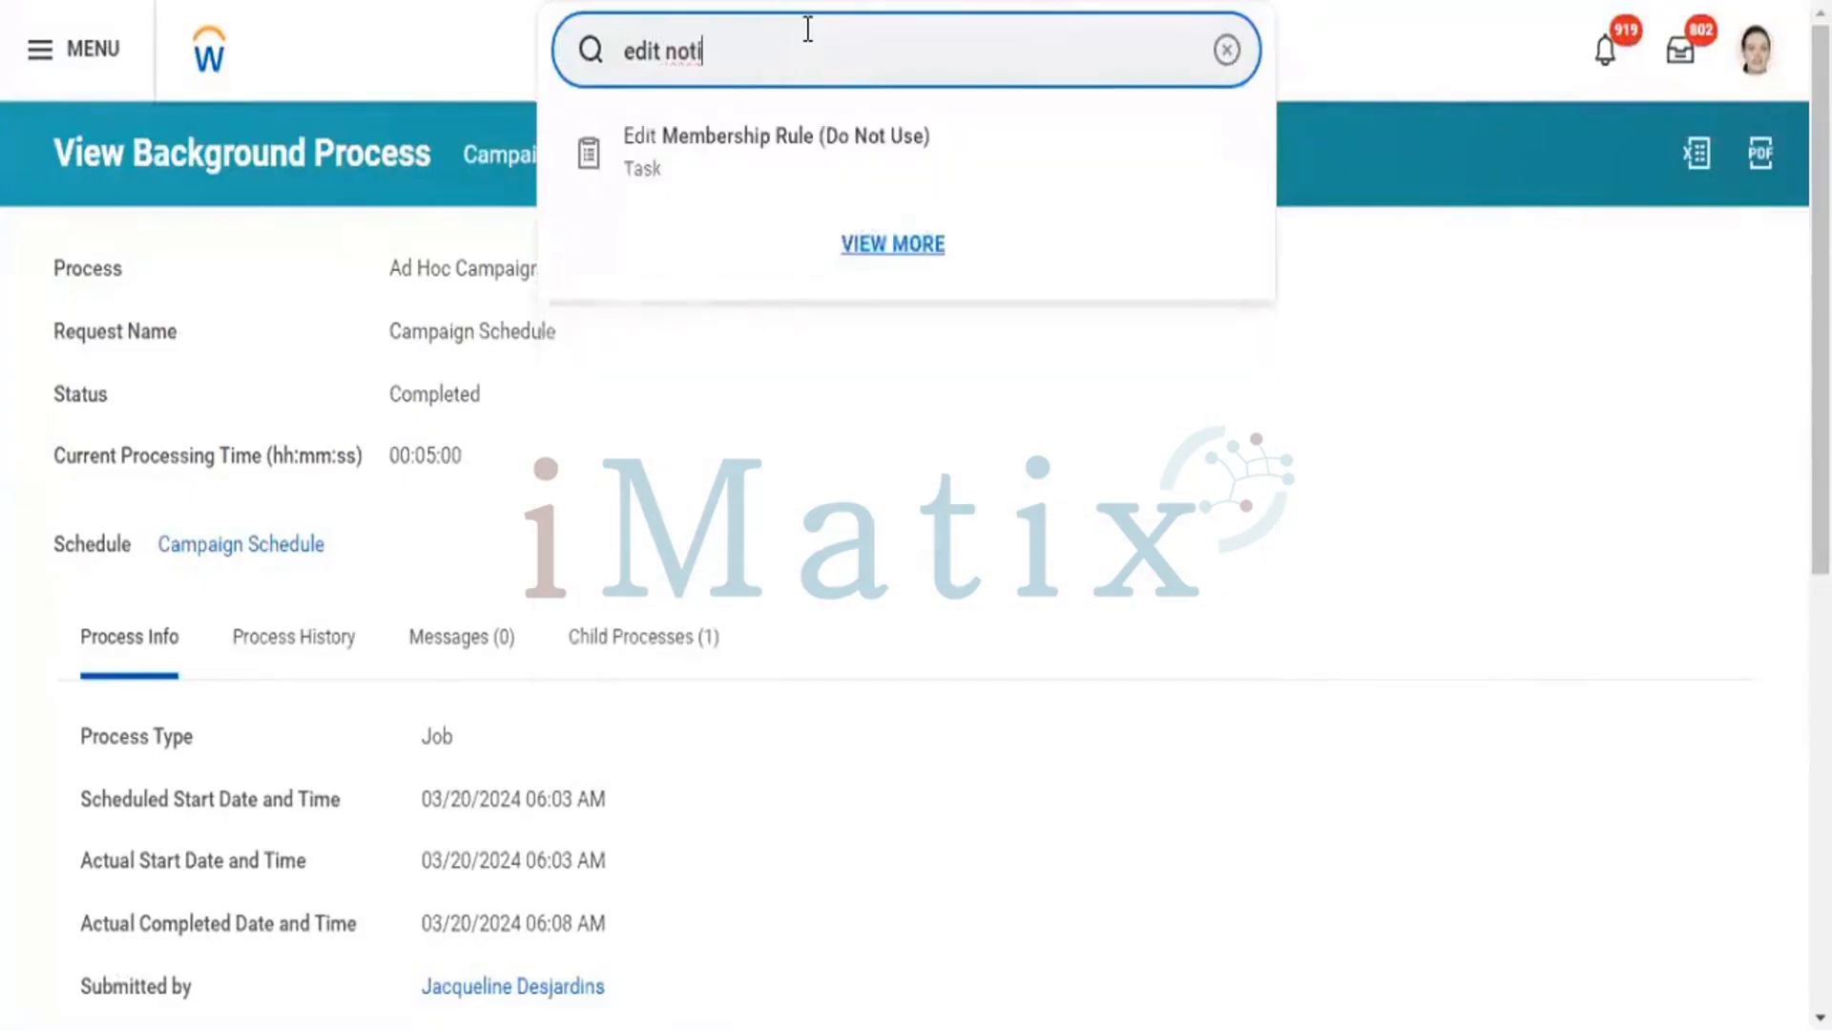
pyautogui.write('fication')
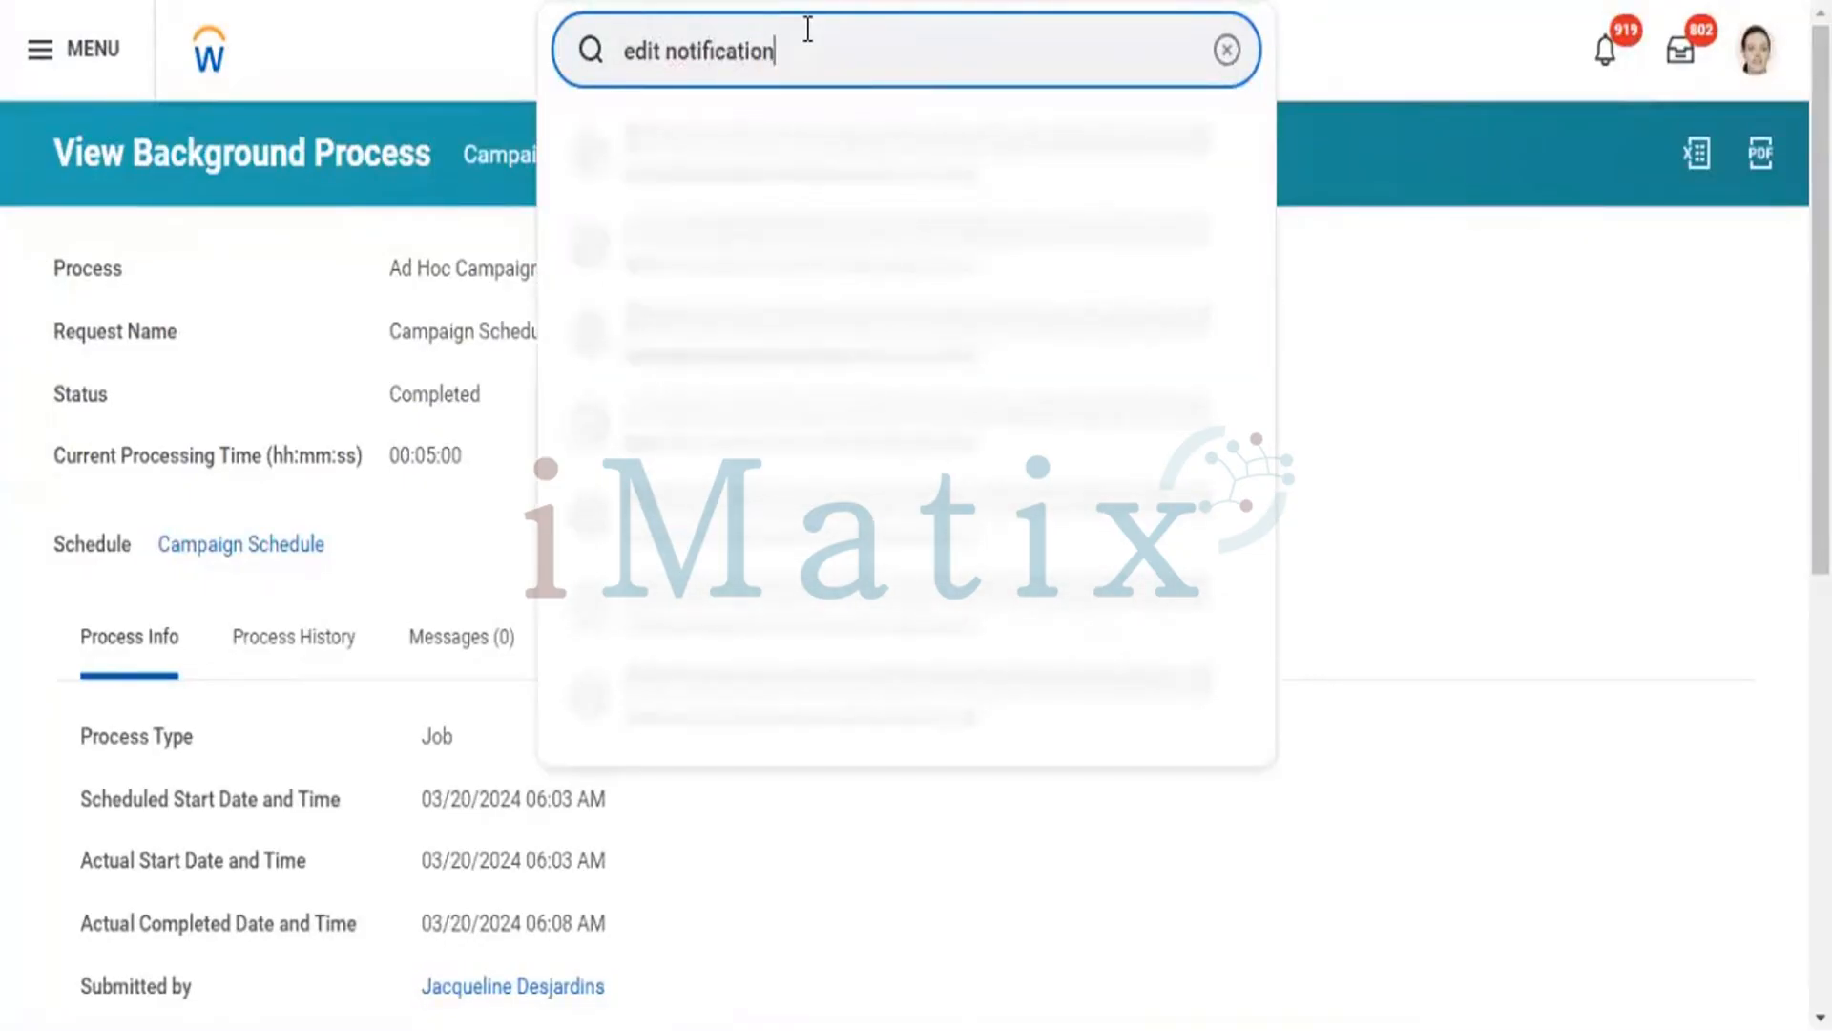
pyautogui.press('Return')
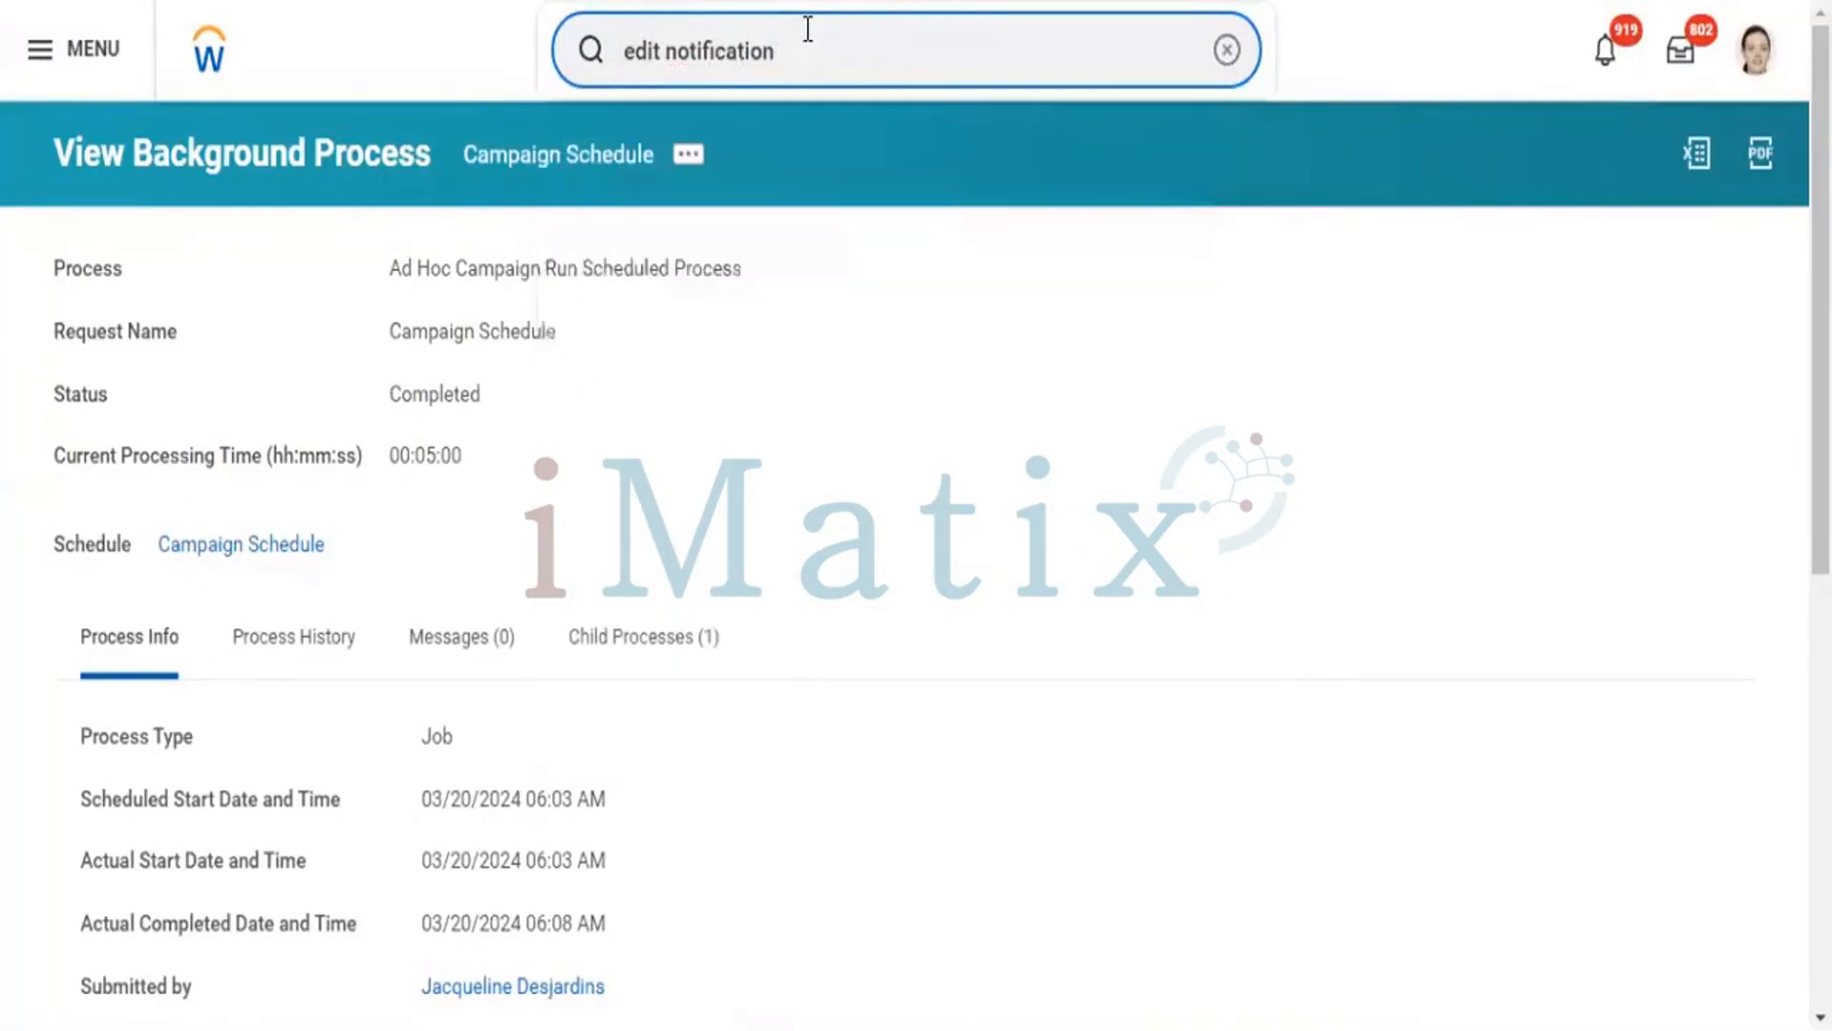
pyautogui.press('BackSpace')
pyautogui.press('BackSpace')
pyautogui.press('BackSpace')
pyautogui.press('BackSpace')
pyautogui.press('BackSpace')
pyautogui.press('BackSpace')
pyautogui.press('BackSpace')
pyautogui.press('BackSpace')
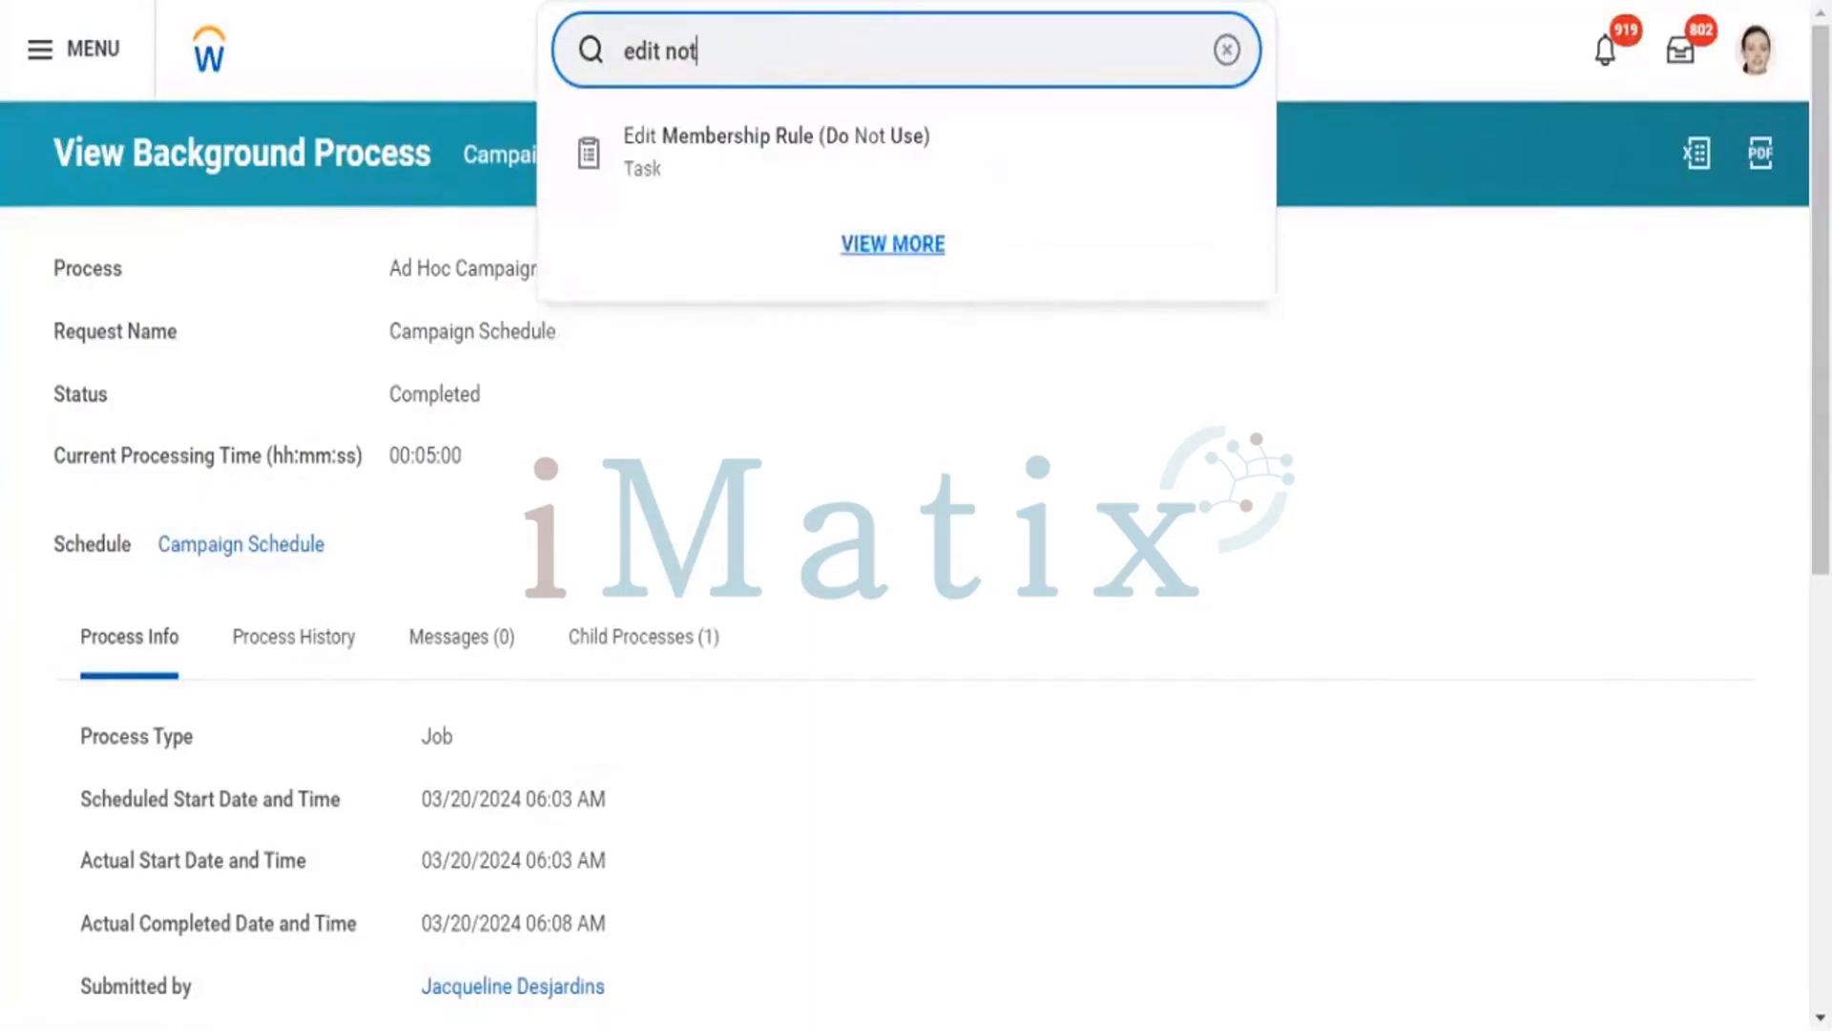
pyautogui.press('BackSpace')
pyautogui.press('BackSpace')
pyautogui.press('BackSpace')
pyautogui.press('BackSpace')
pyautogui.press('BackSpace')
pyautogui.press('BackSpace')
pyautogui.press('BackSpace')
pyautogui.press('BackSpace')
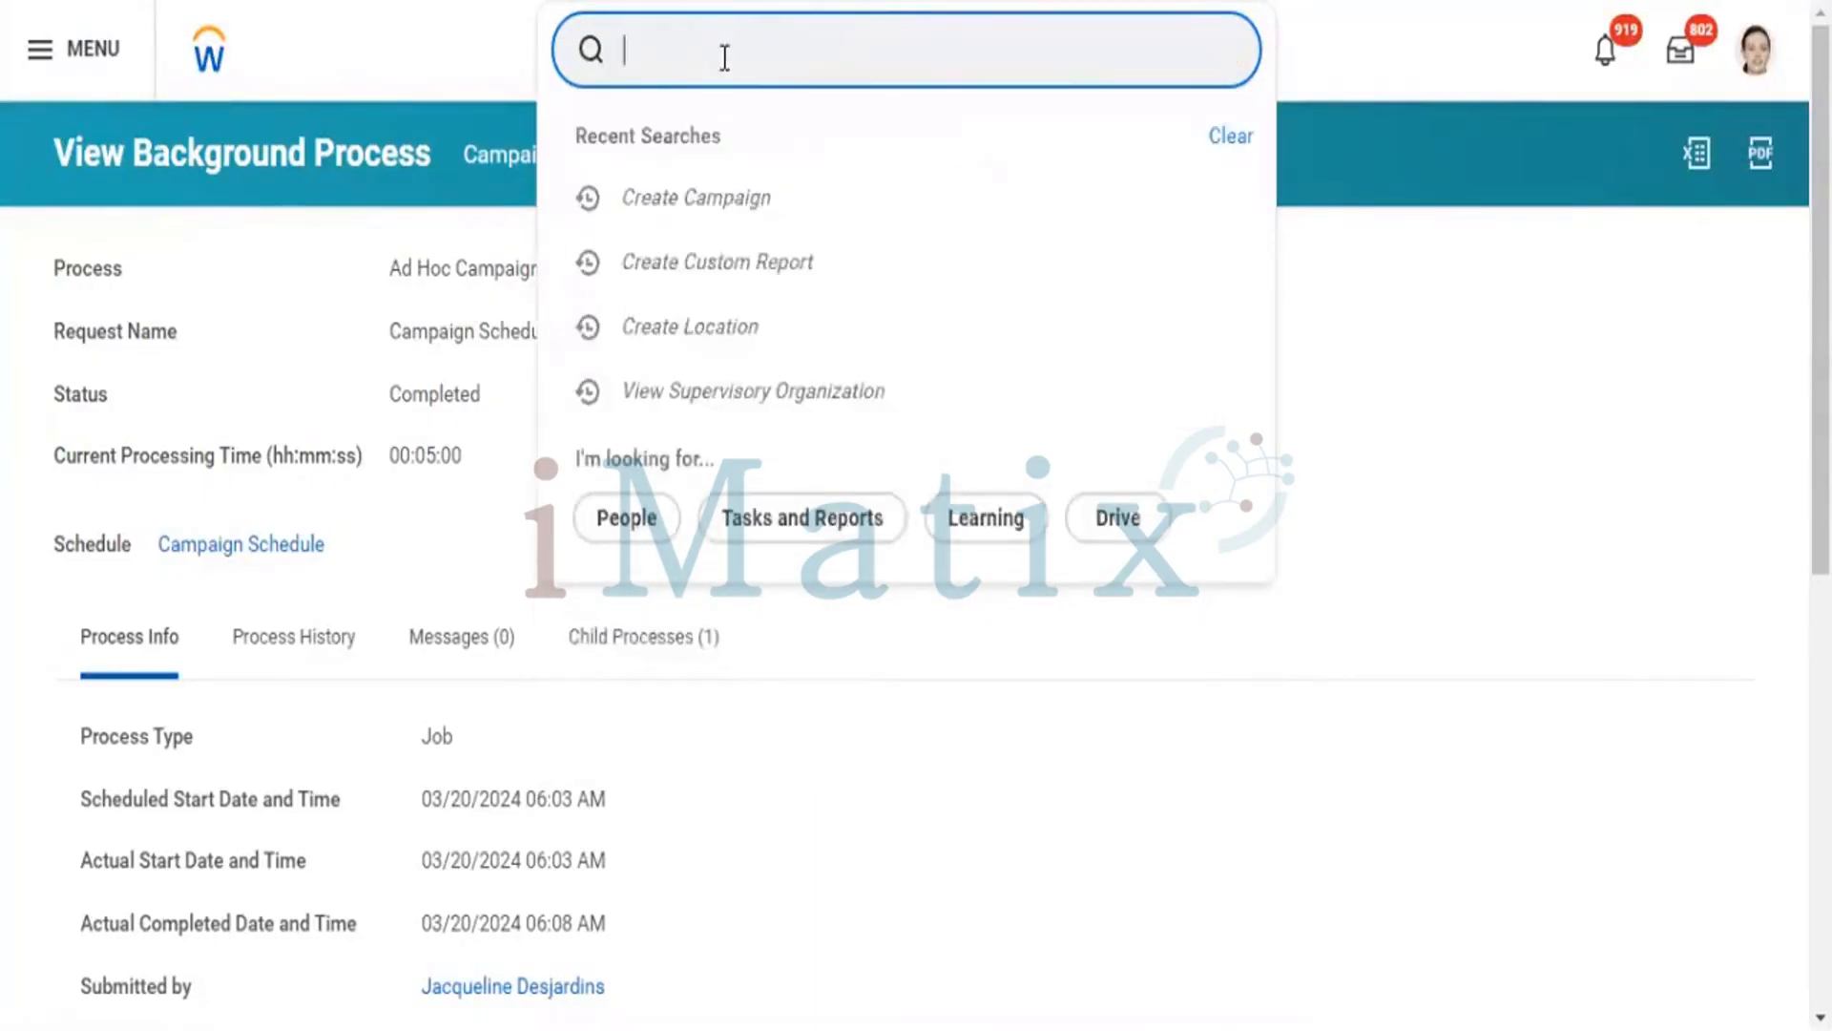
# - Search for "maintain notifi" and run the View and Maintain Notifications task with its default criteria
pyautogui.write('maintain')
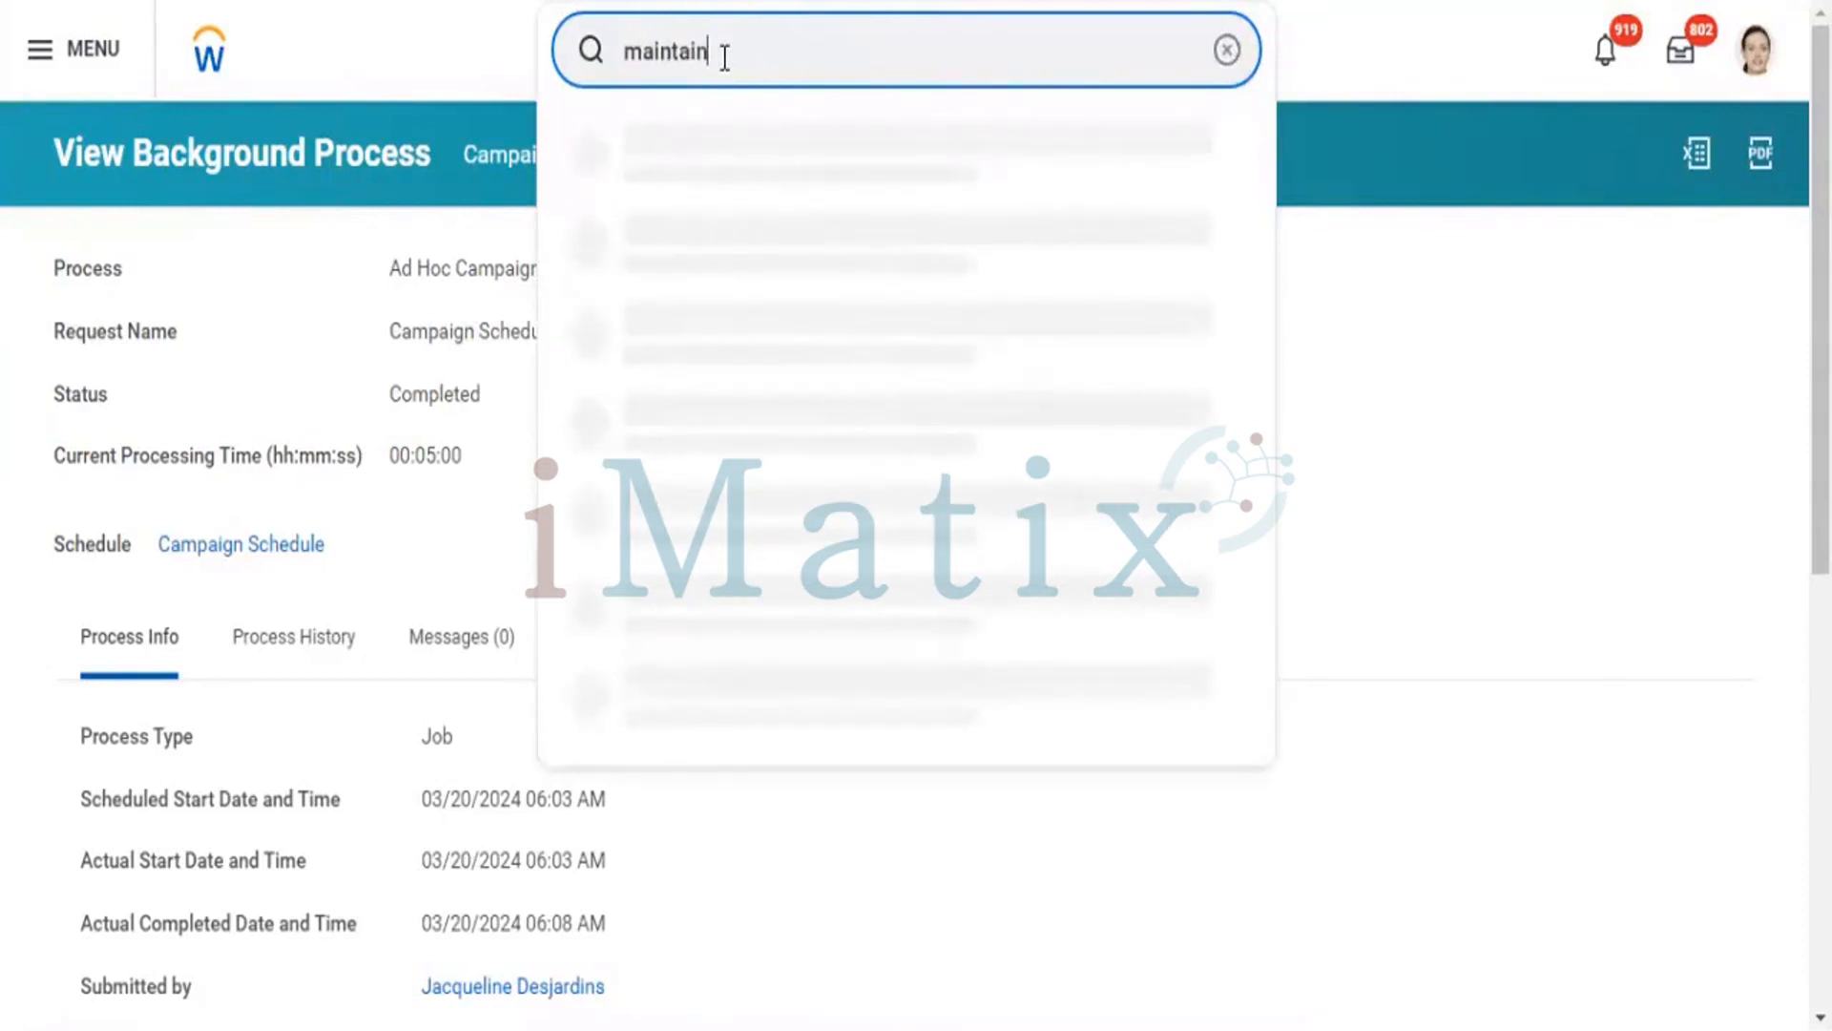
pyautogui.write(' mcatotifi')
pyautogui.click(726, 59)
pyautogui.write('cat')
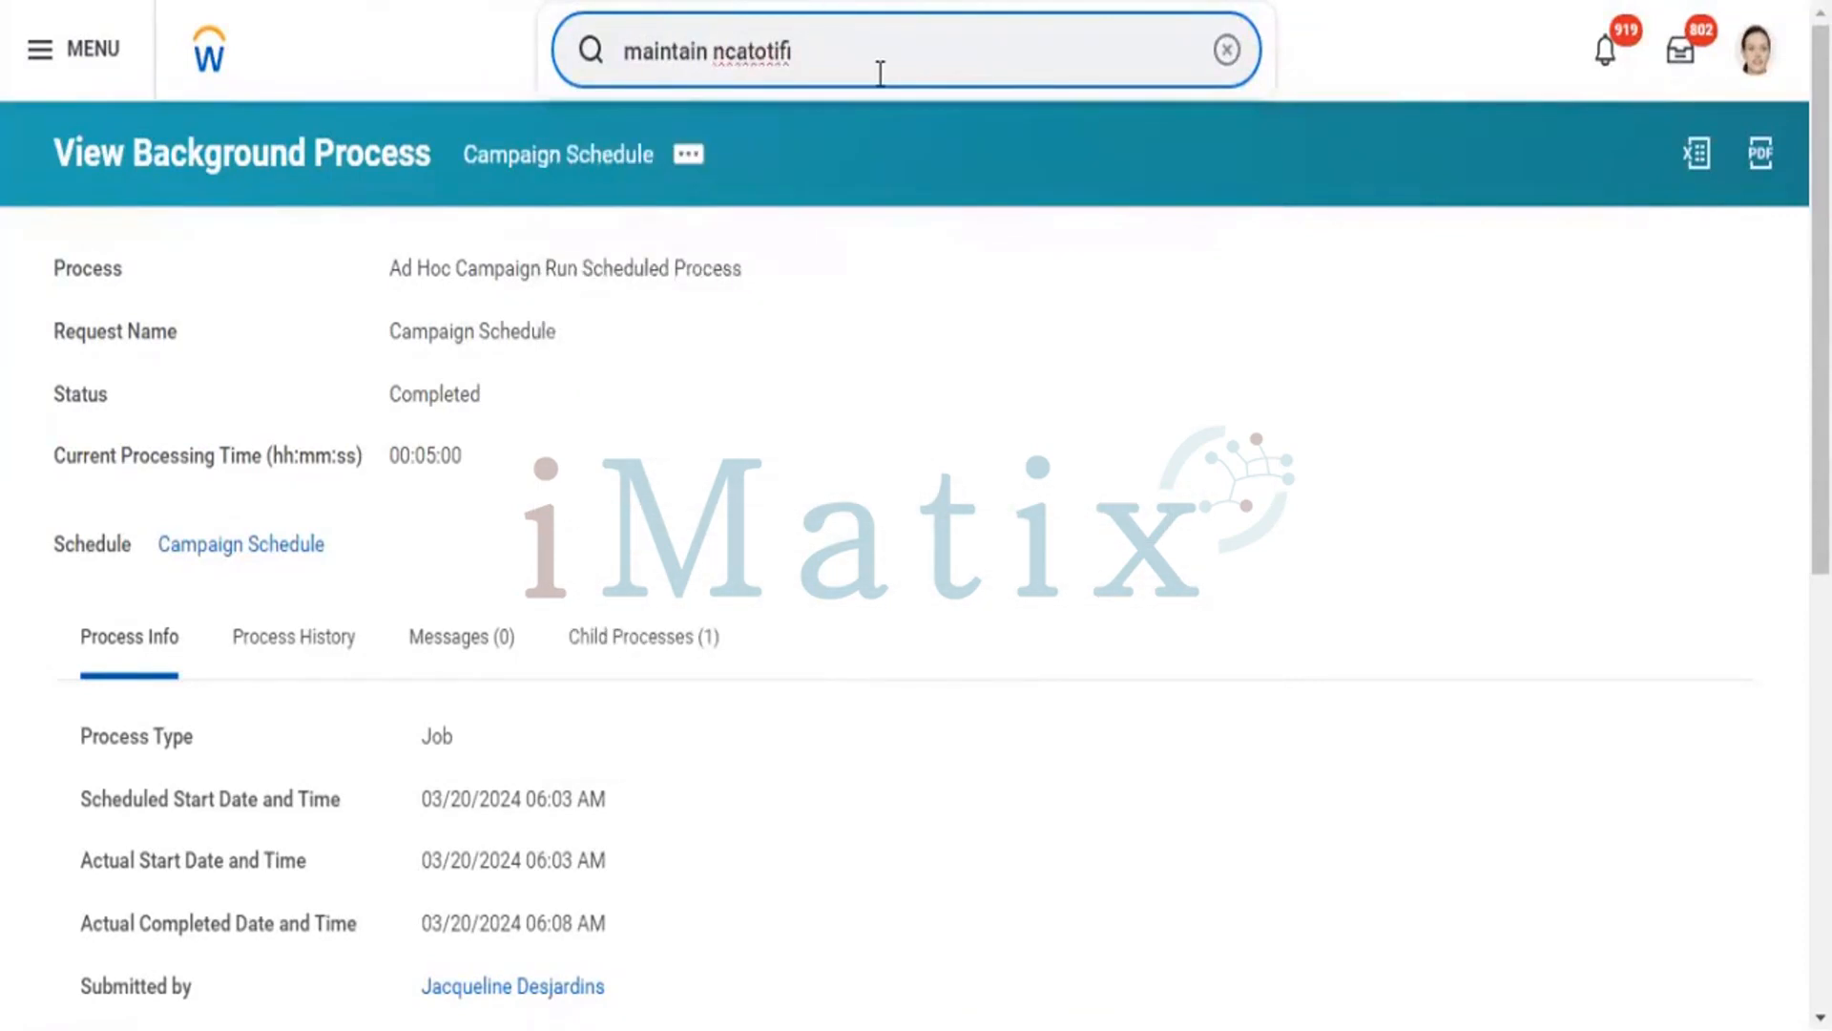
pyautogui.press('BackSpace')
pyautogui.press('BackSpace')
pyautogui.press('BackSpace')
pyautogui.press('BackSpace')
pyautogui.press('BackSpace')
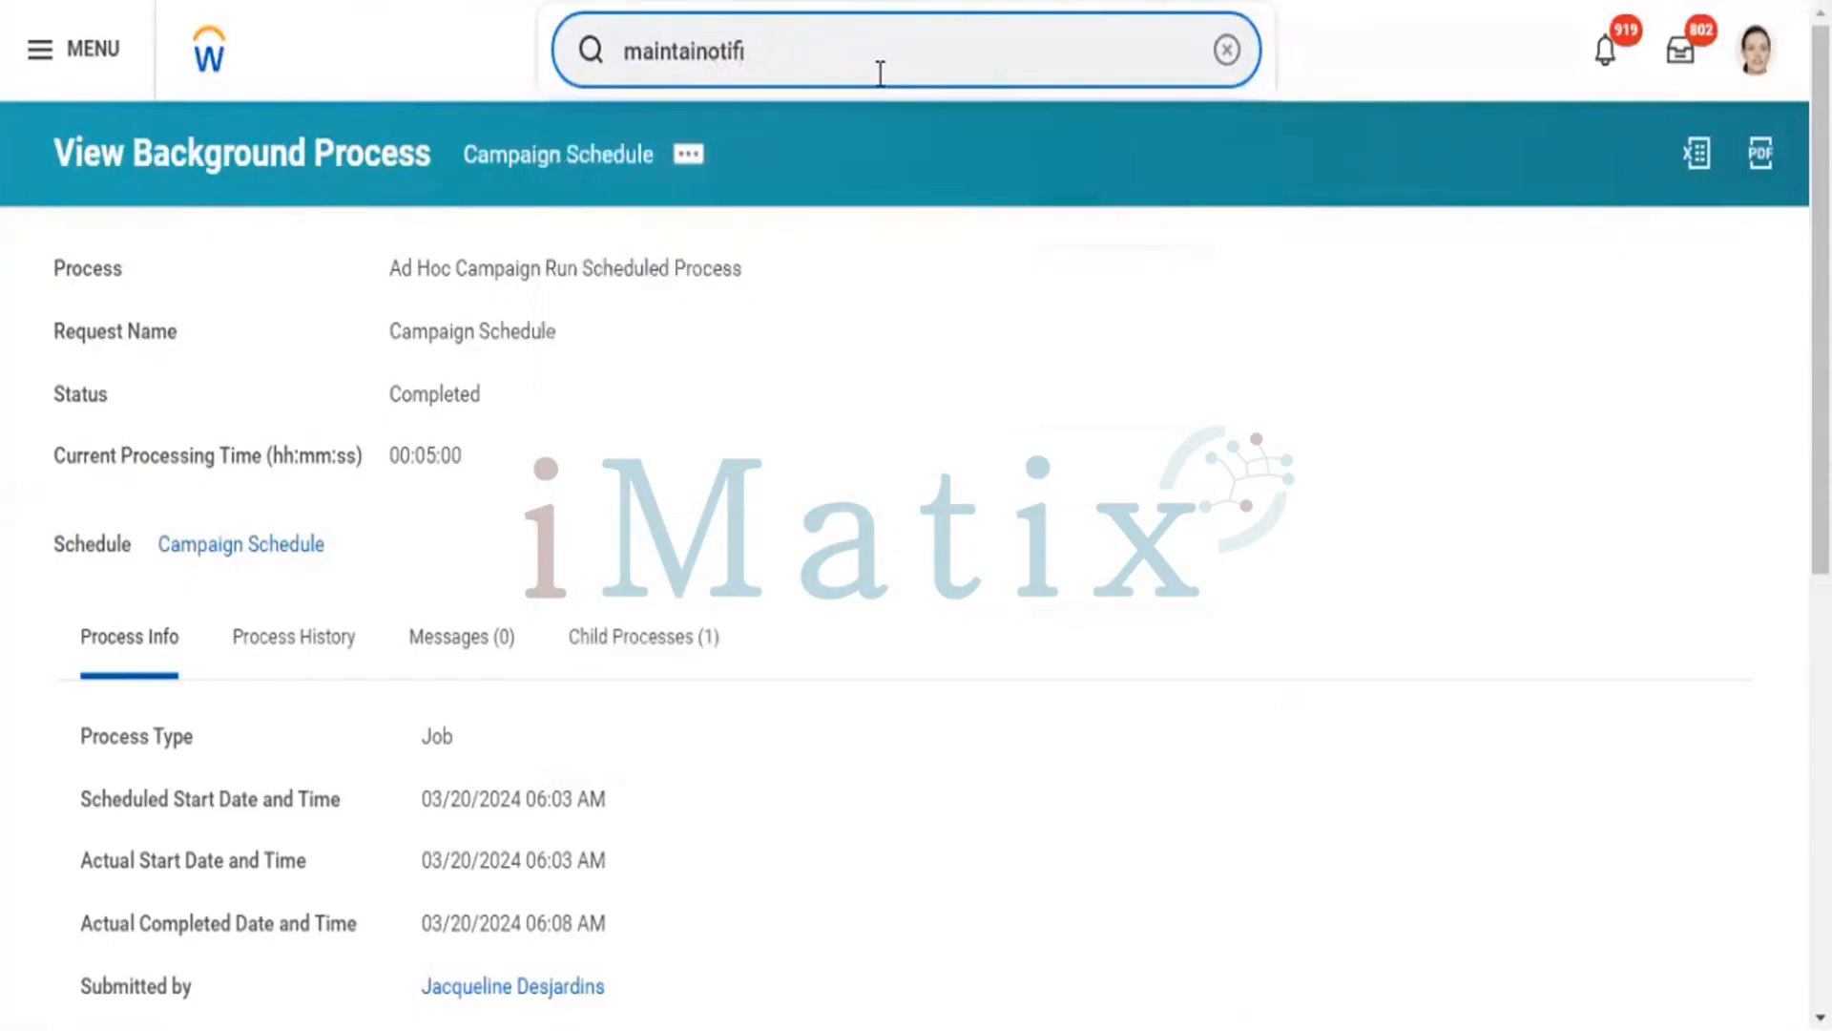
pyautogui.write('n')
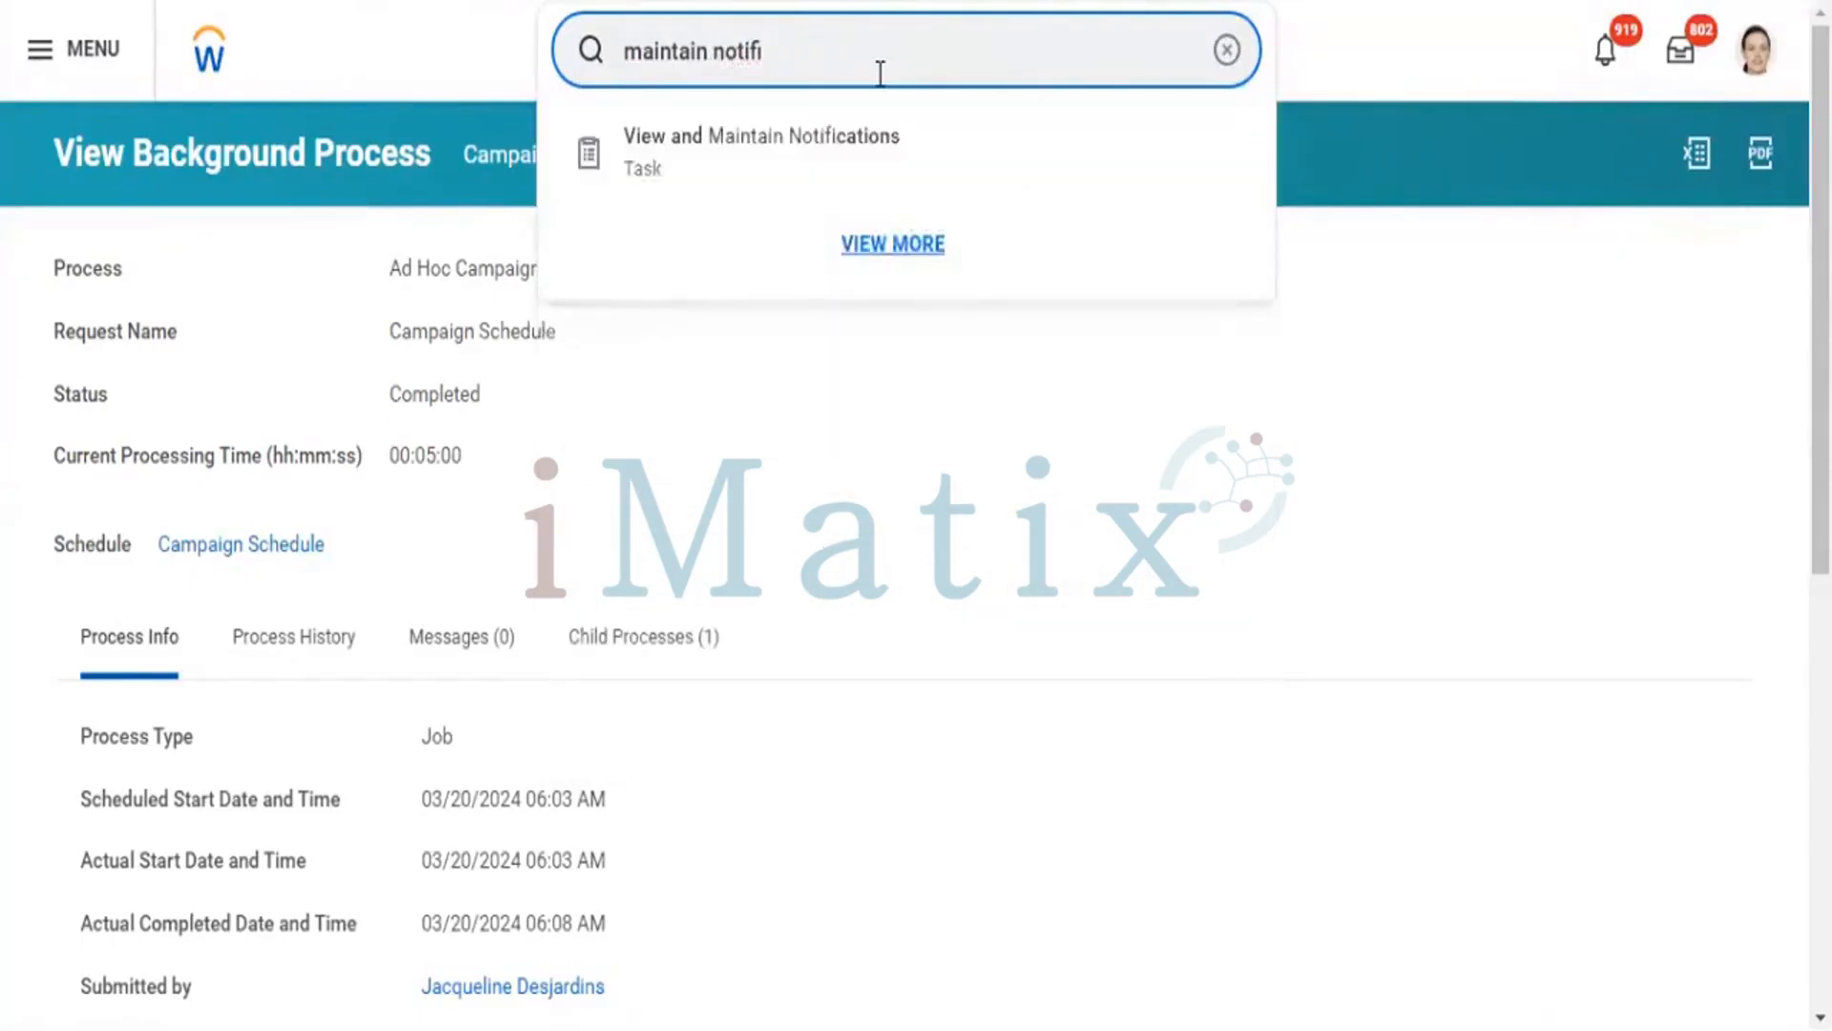
pyautogui.click(848, 155)
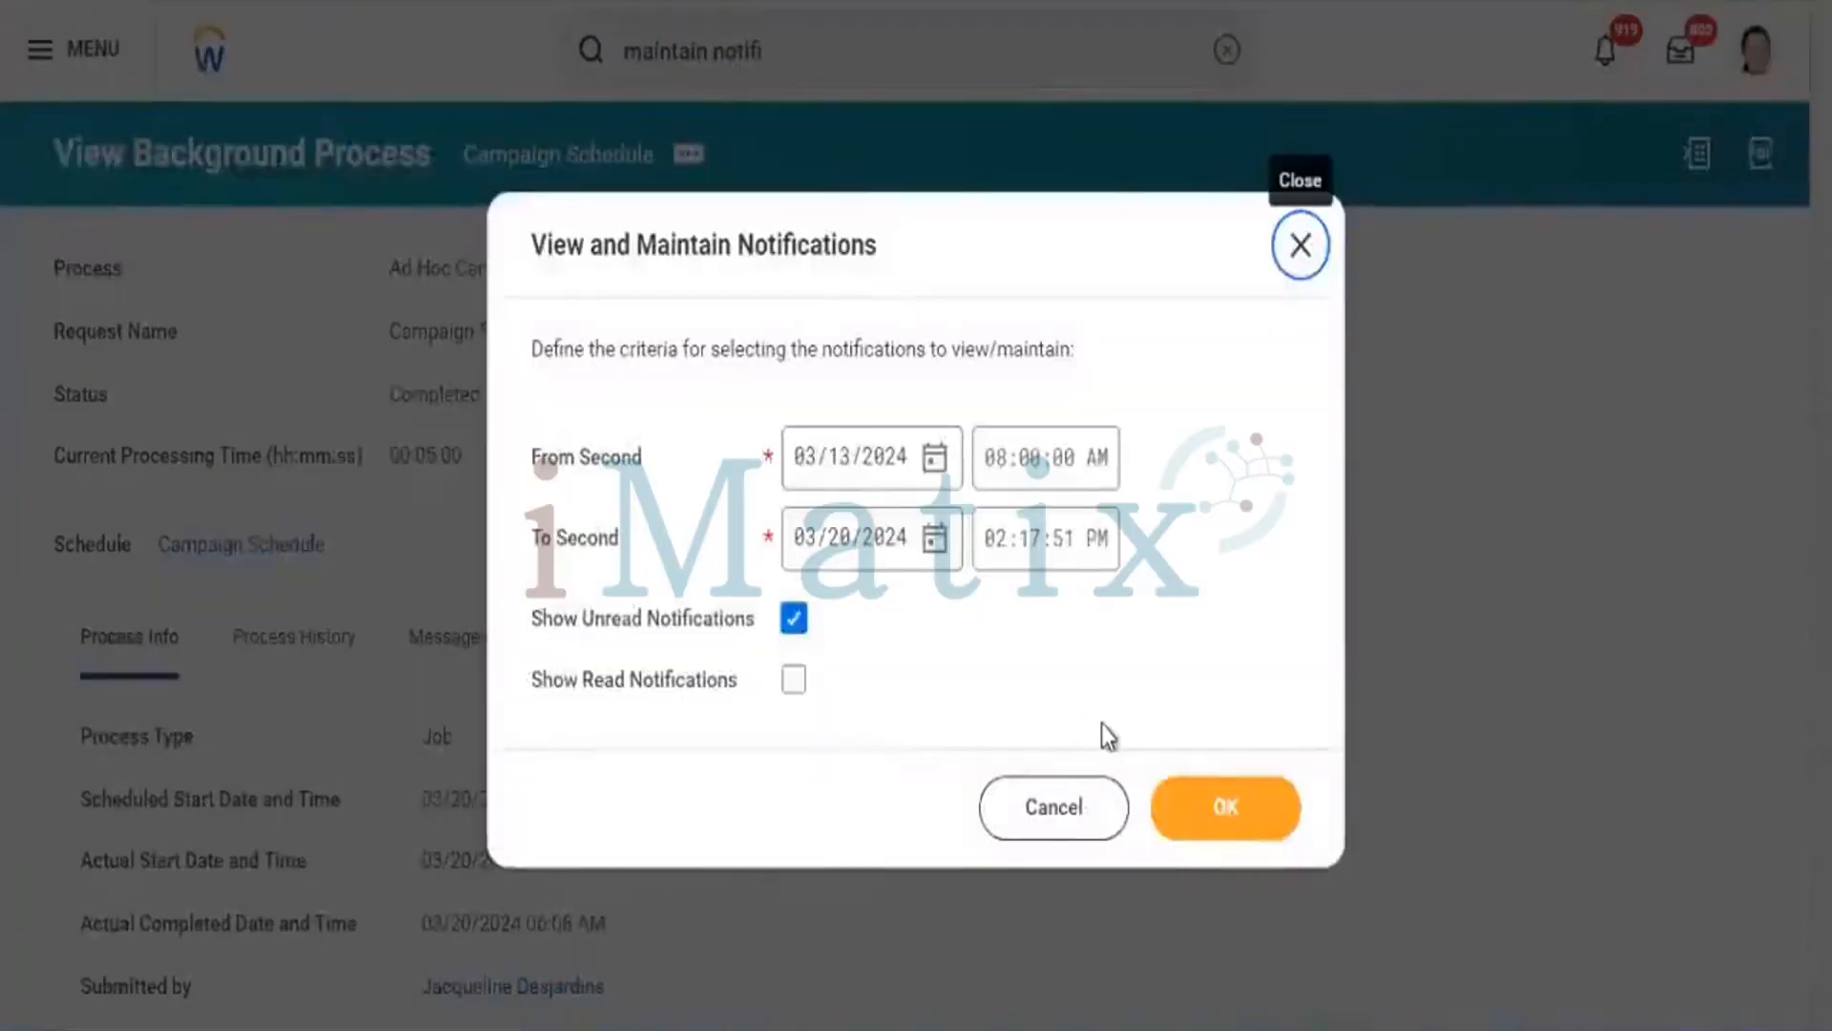
pyautogui.click(1189, 807)
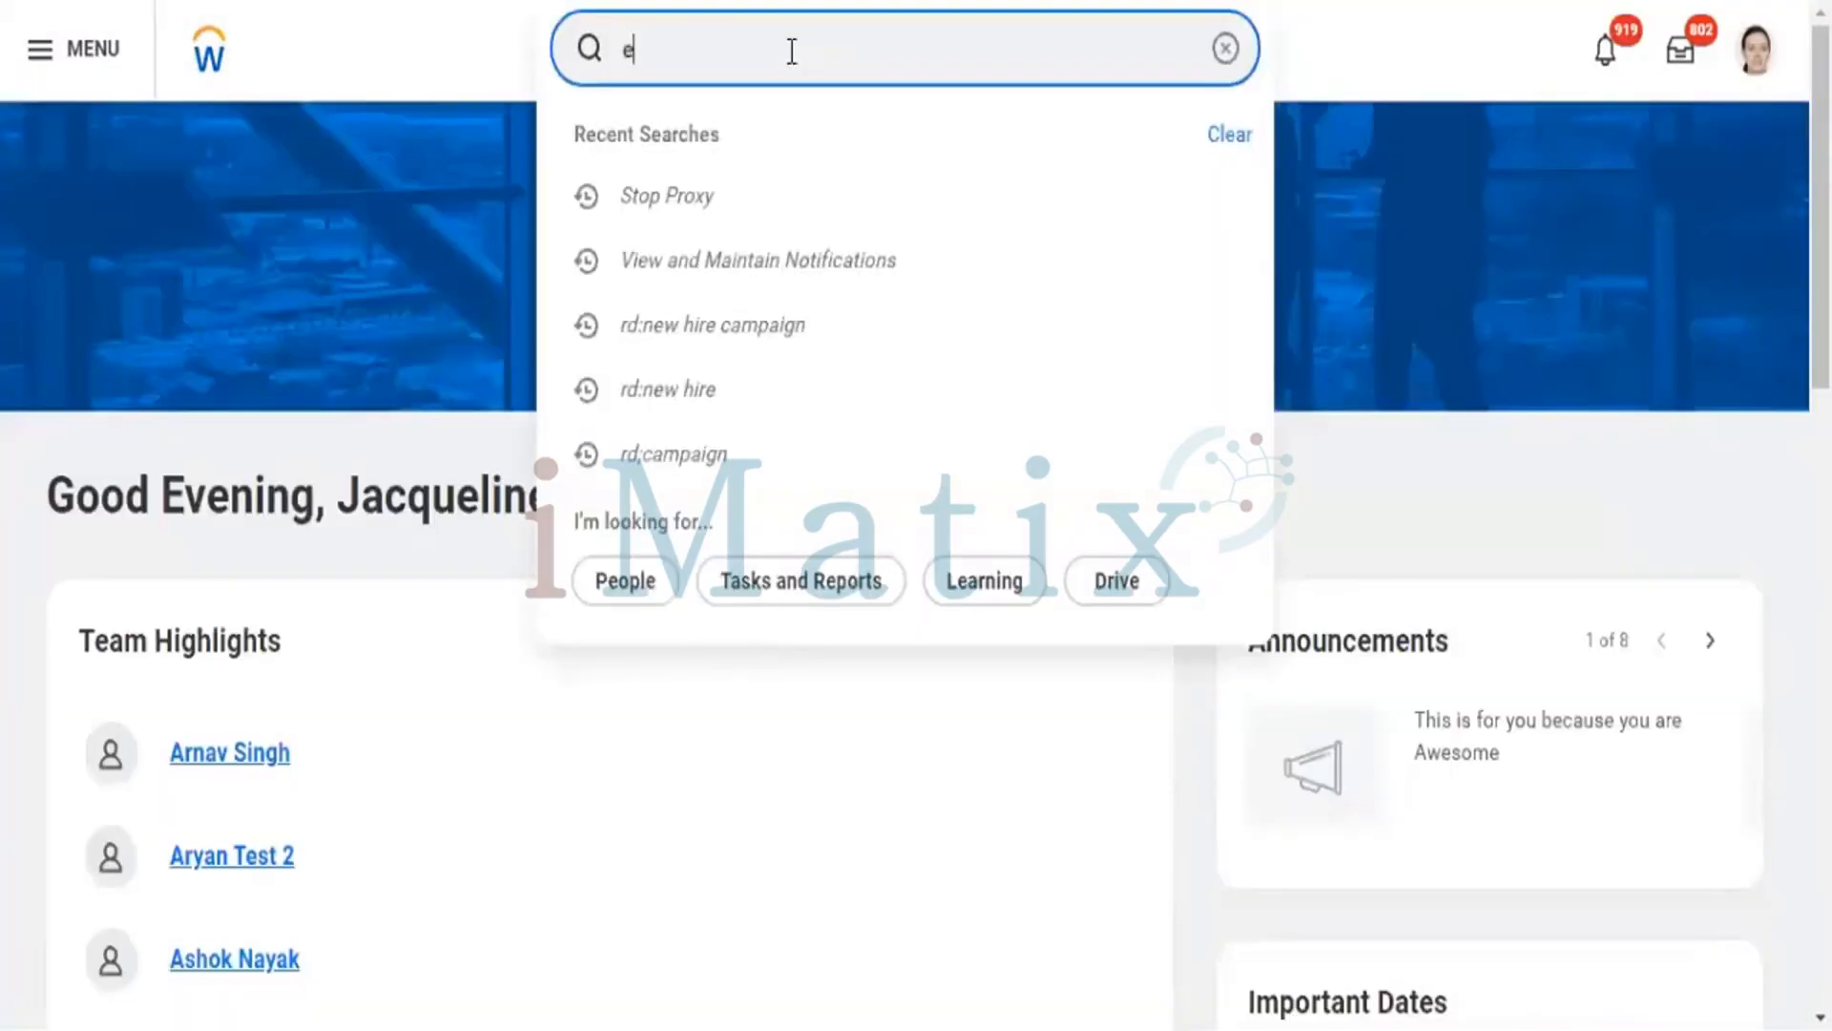
# - Search for the tenant notification setup task with the text "edit tenant setup Notif", correcting the mistyped ending
pyautogui.write('dit')
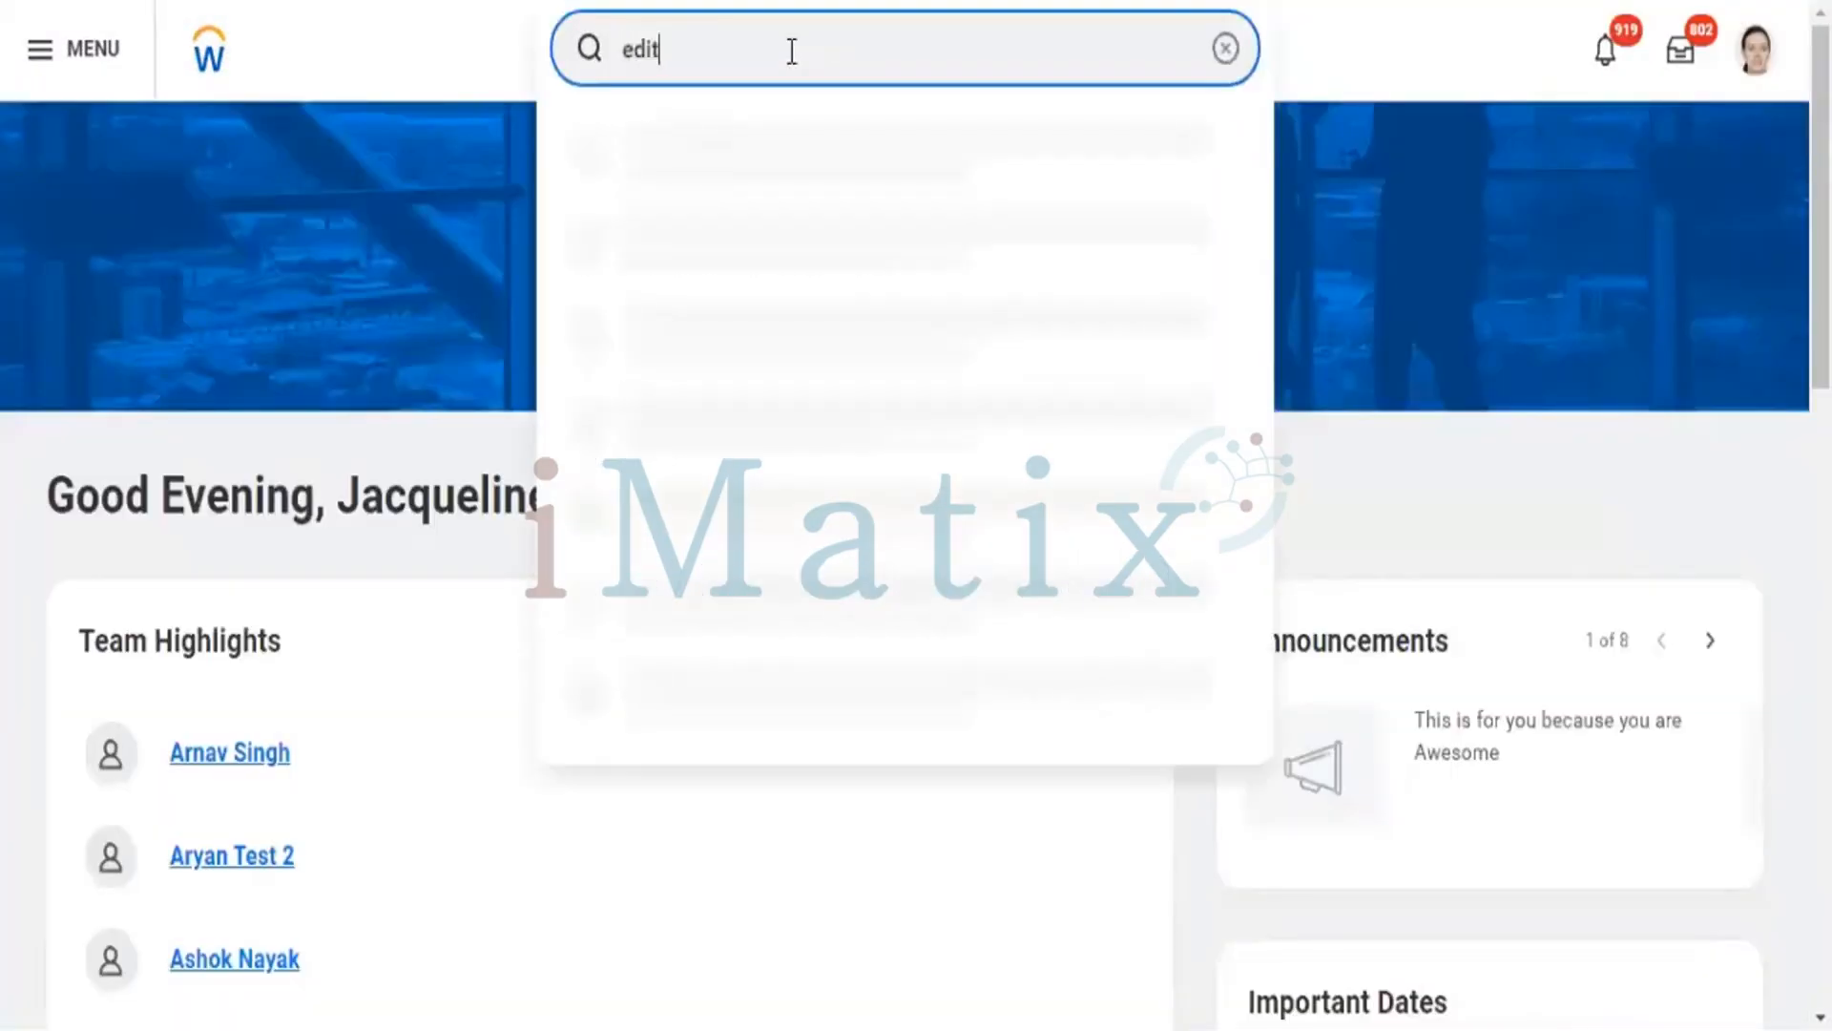
pyautogui.write(' tenant set')
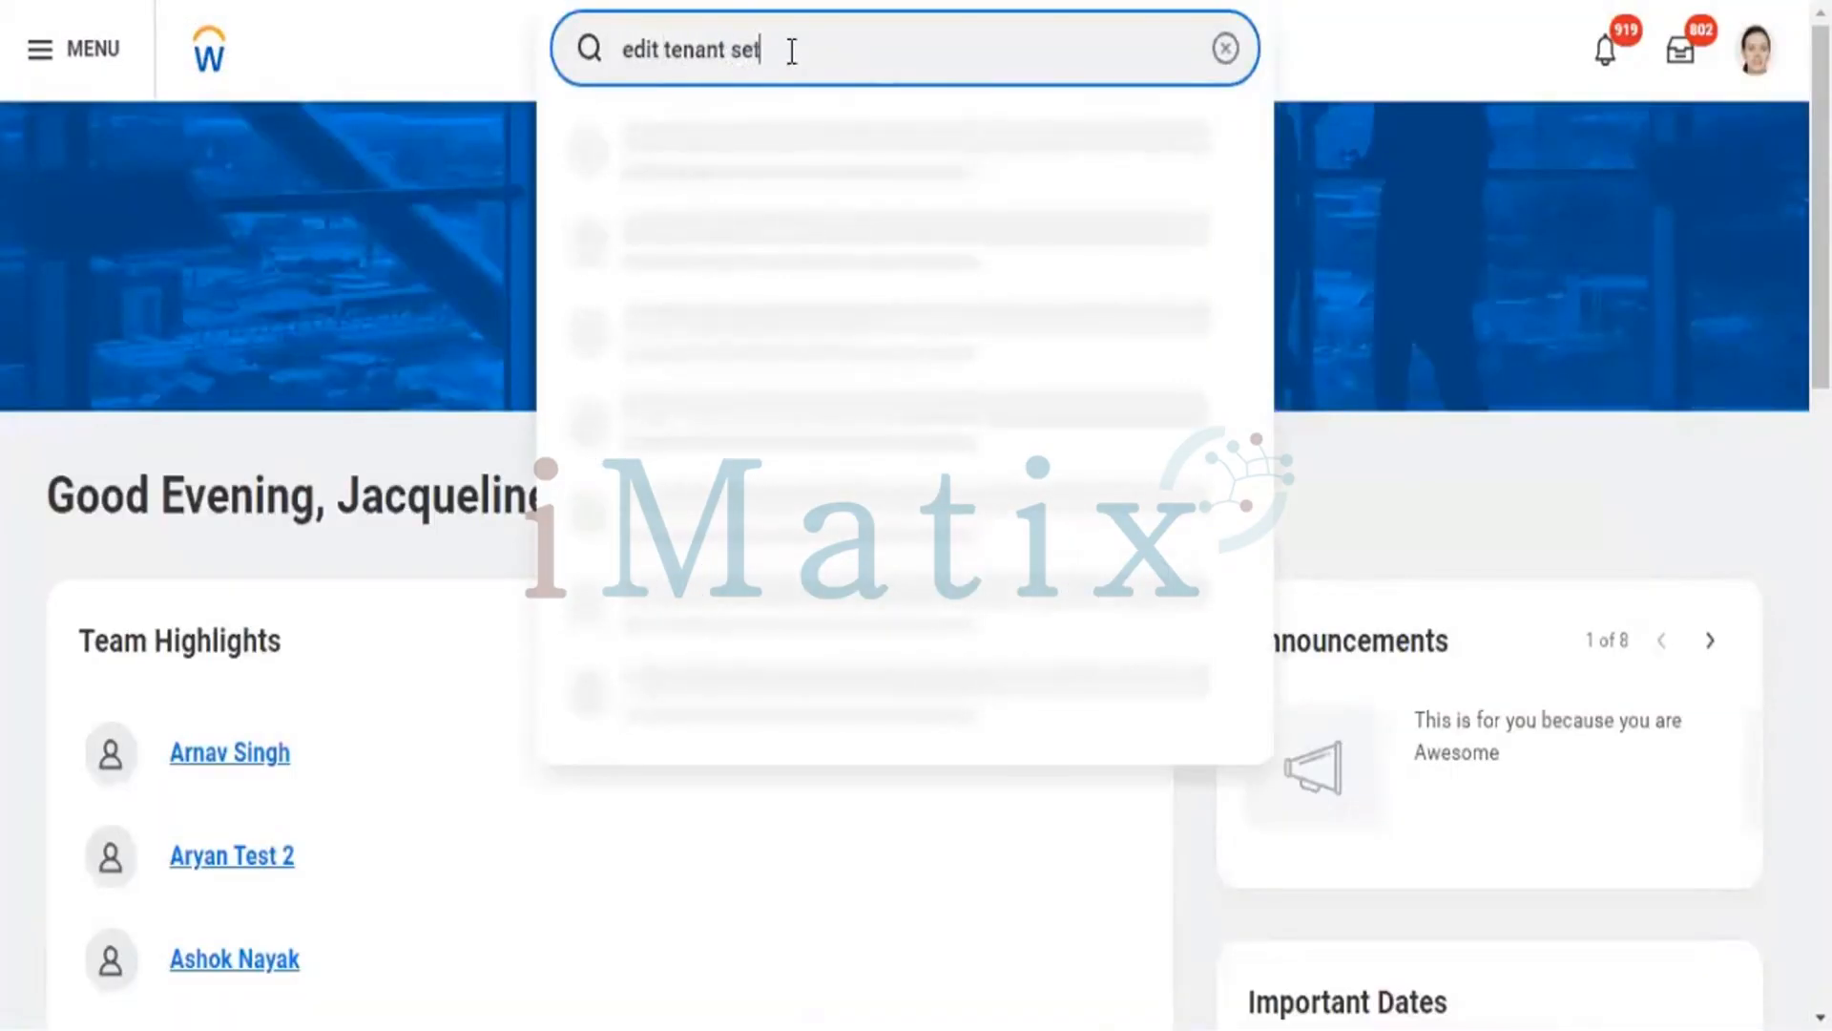
pyautogui.write('upn')
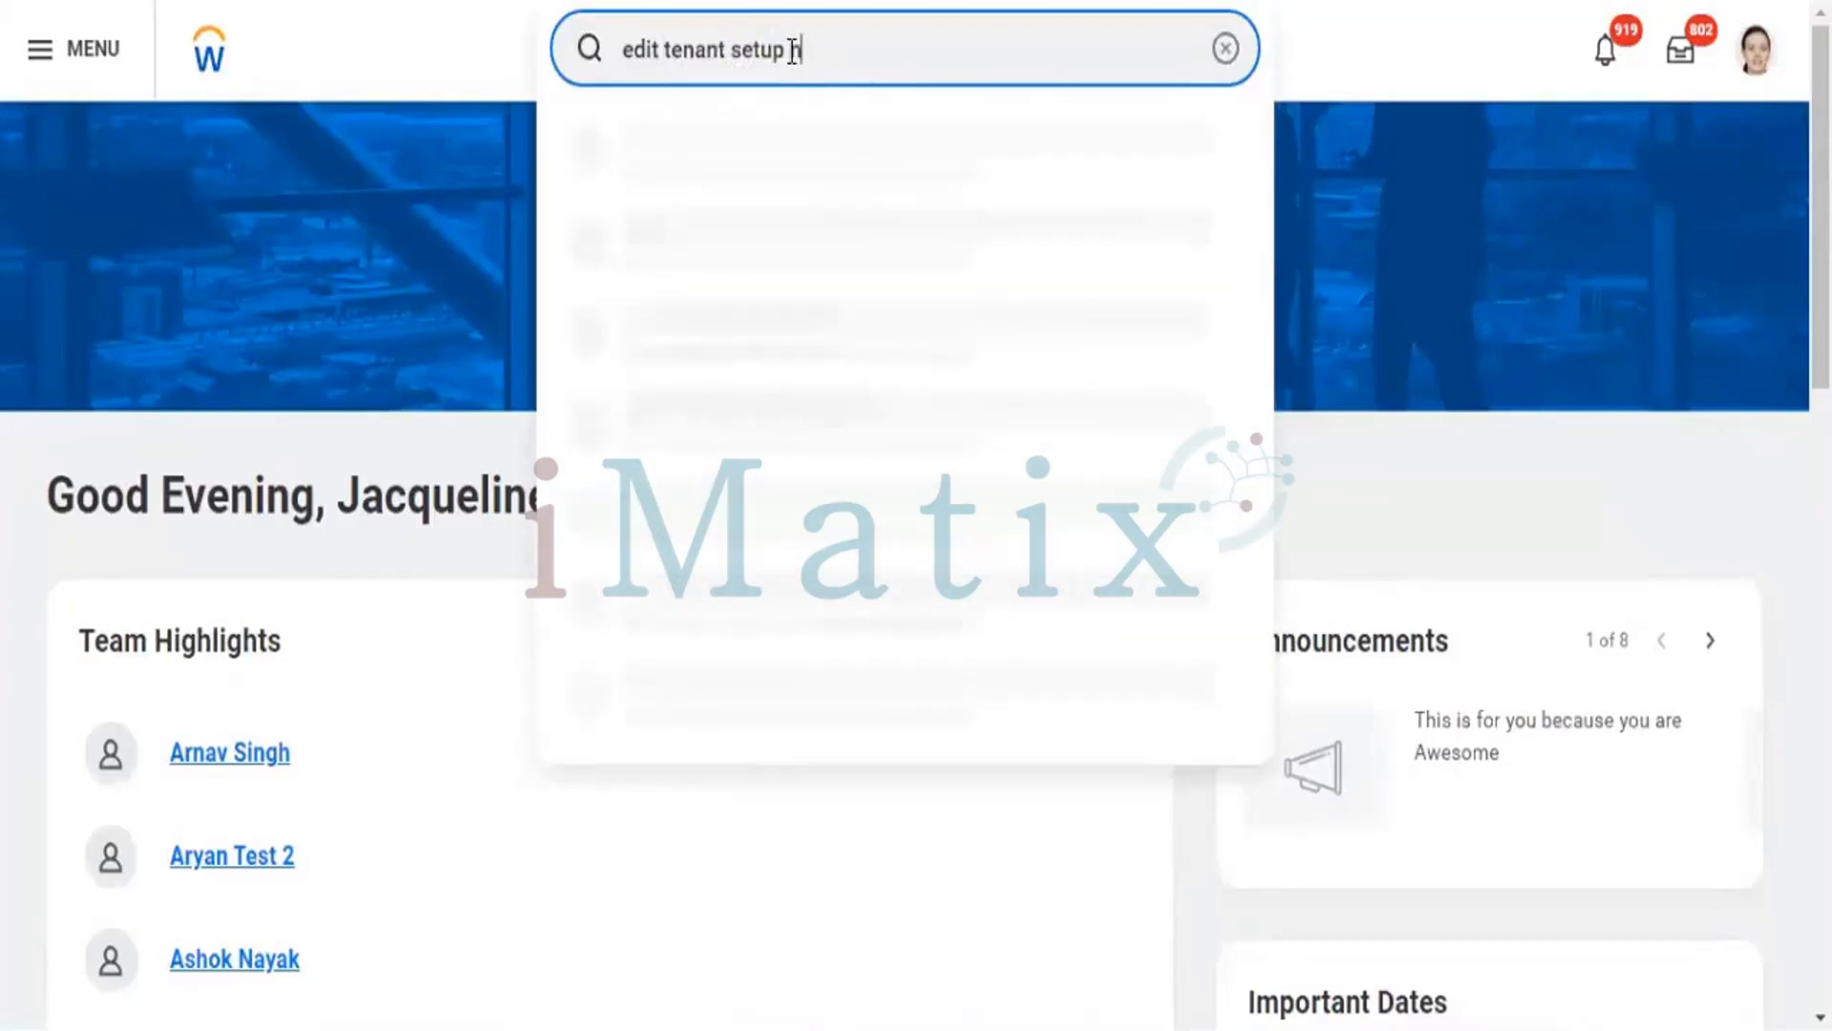
pyautogui.write('otifnot')
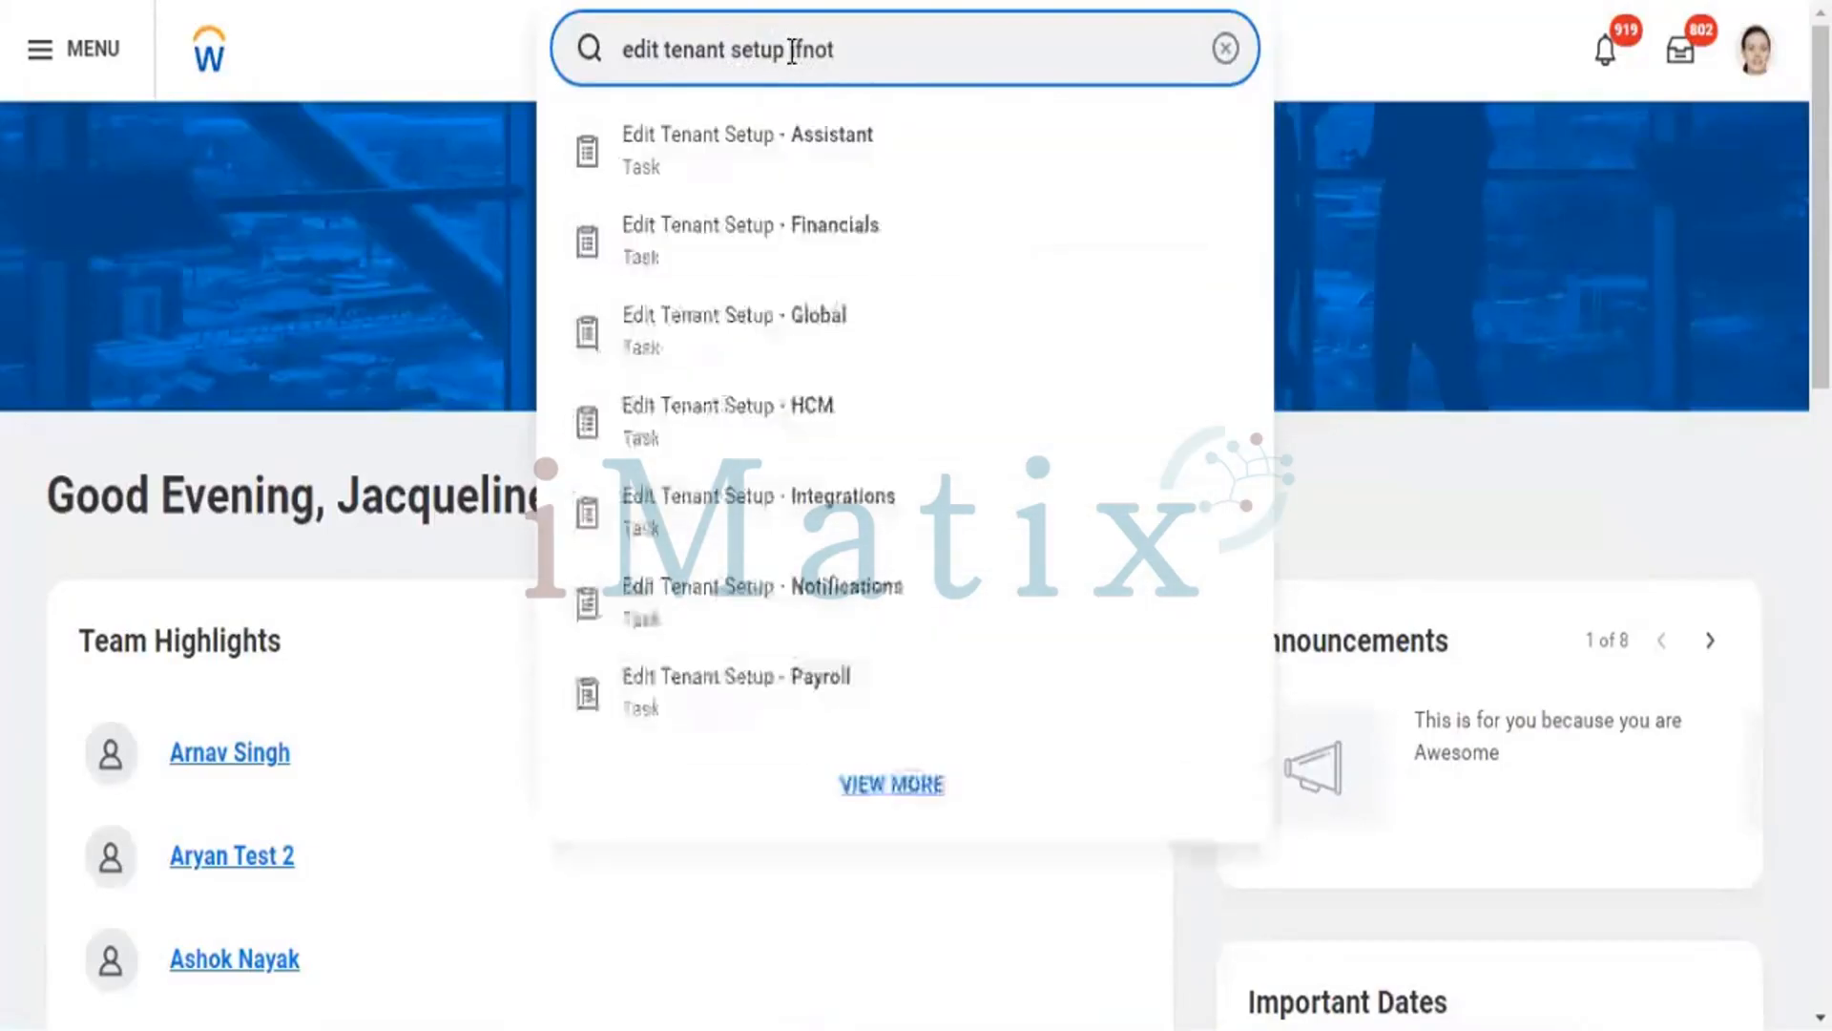
pyautogui.click(793, 50)
pyautogui.write('ica')
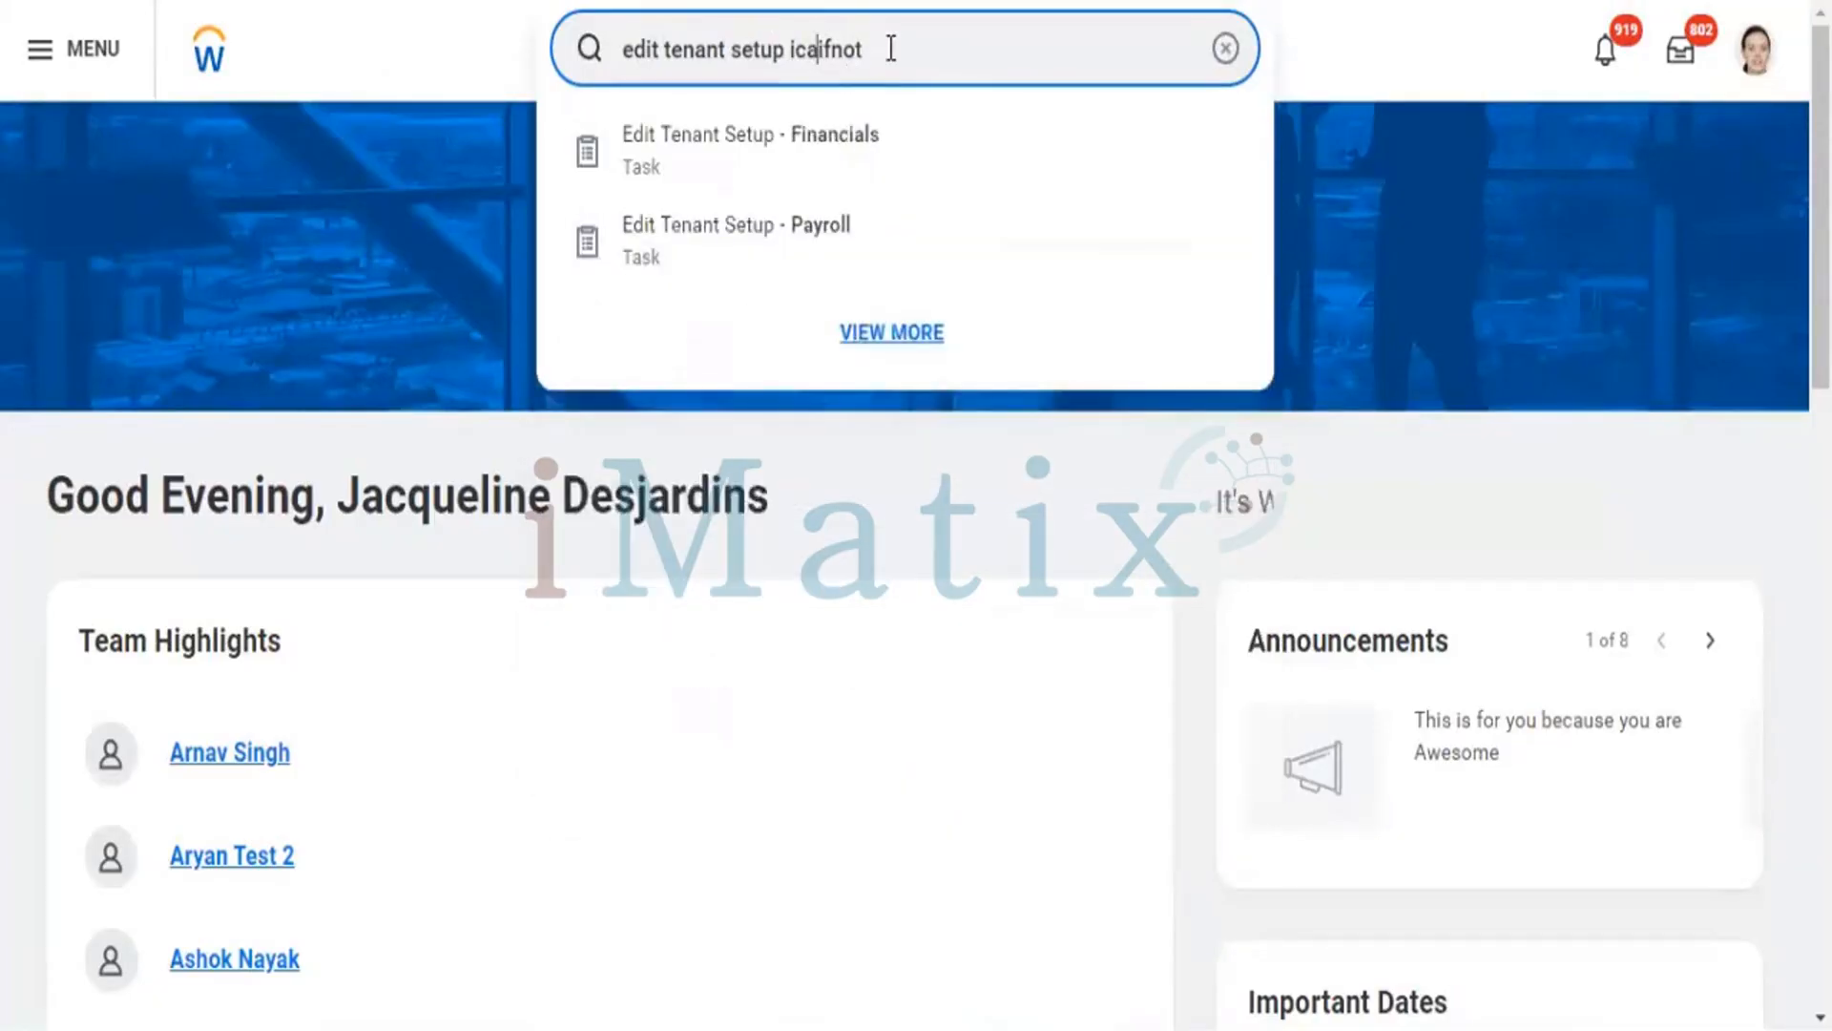
pyautogui.click(890, 46)
pyautogui.press('BackSpace')
pyautogui.press('BackSpace')
pyautogui.press('BackSpace')
pyautogui.press('BackSpace')
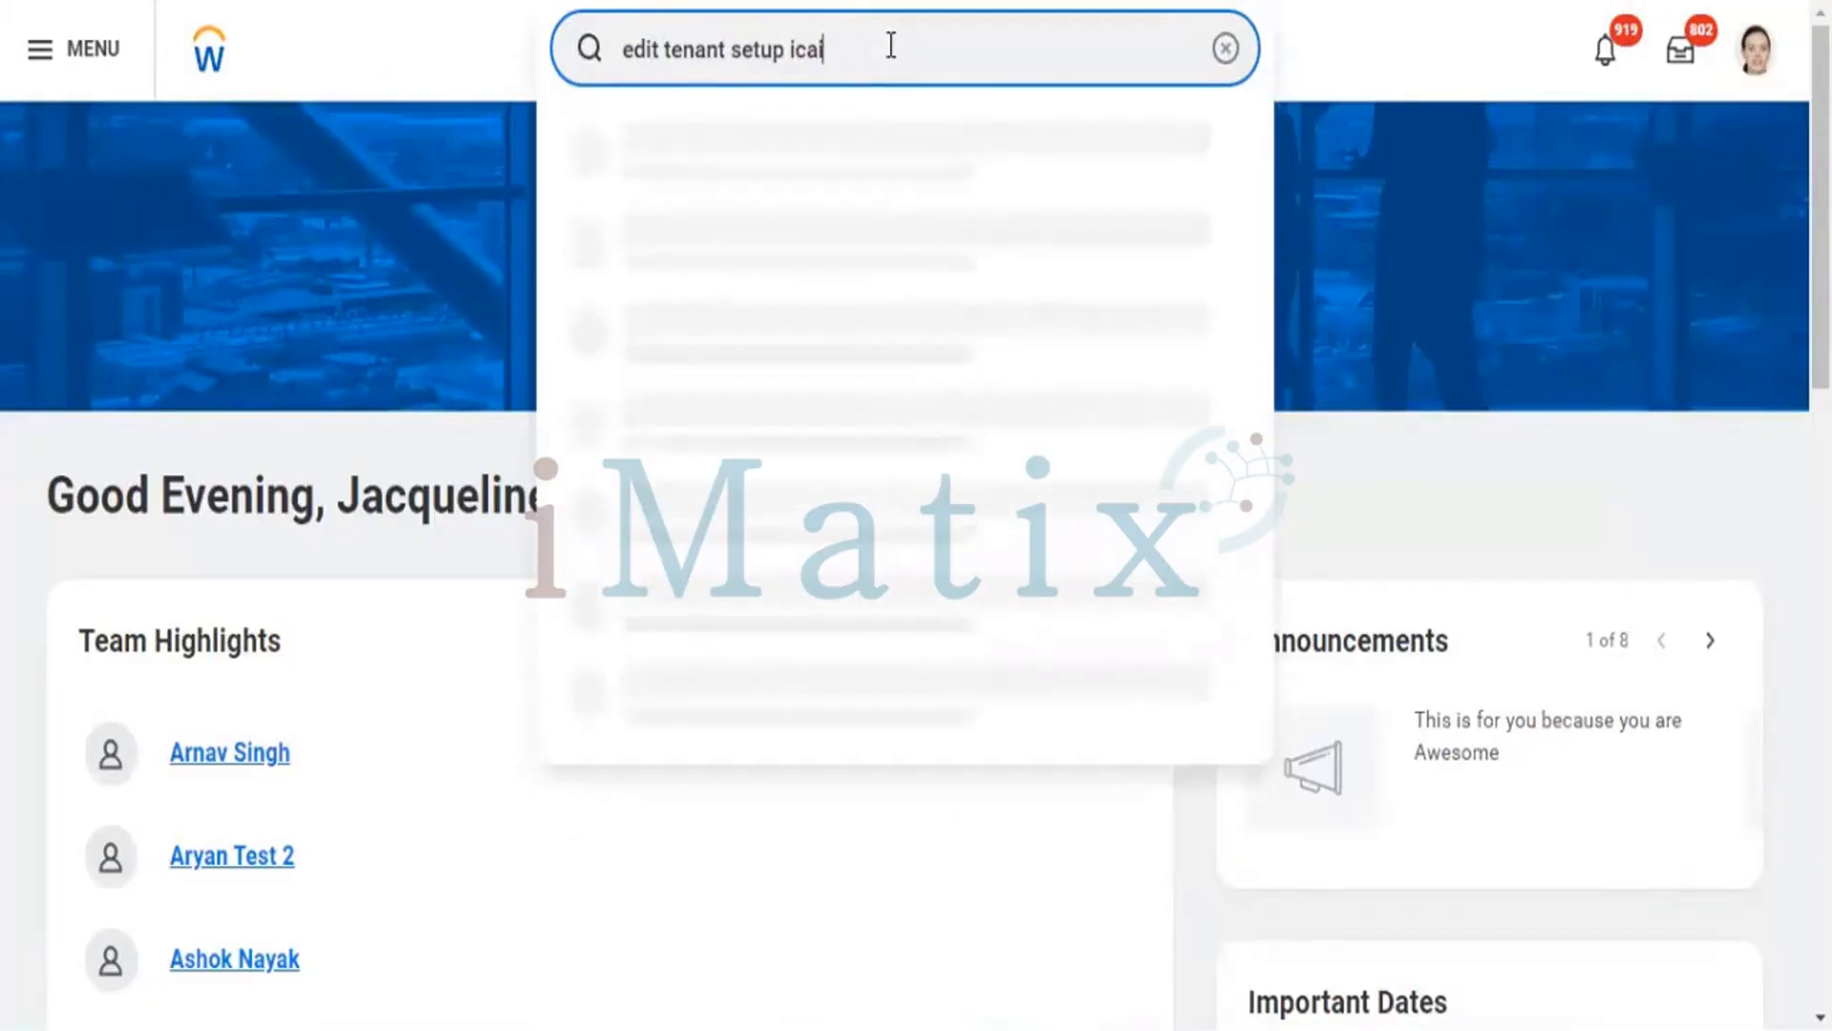
pyautogui.press('BackSpace')
pyautogui.press('BackSpace')
pyautogui.write('N')
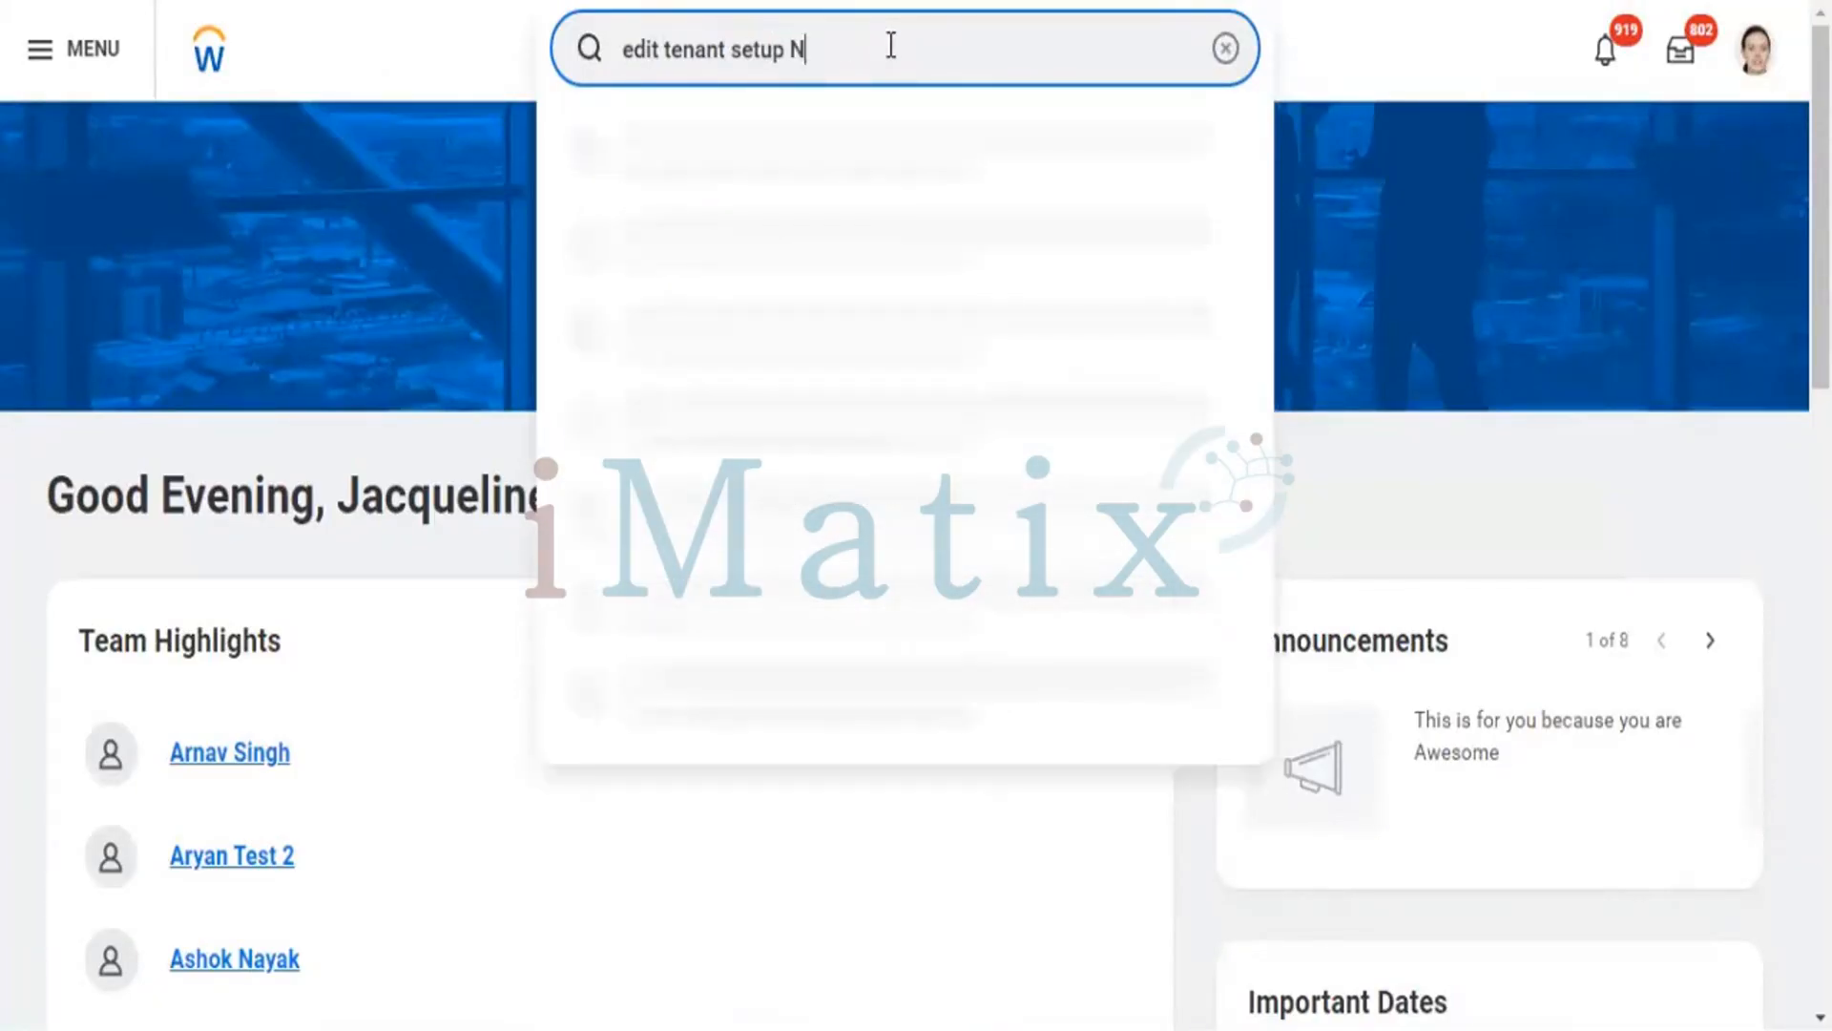
pyautogui.write('otif')
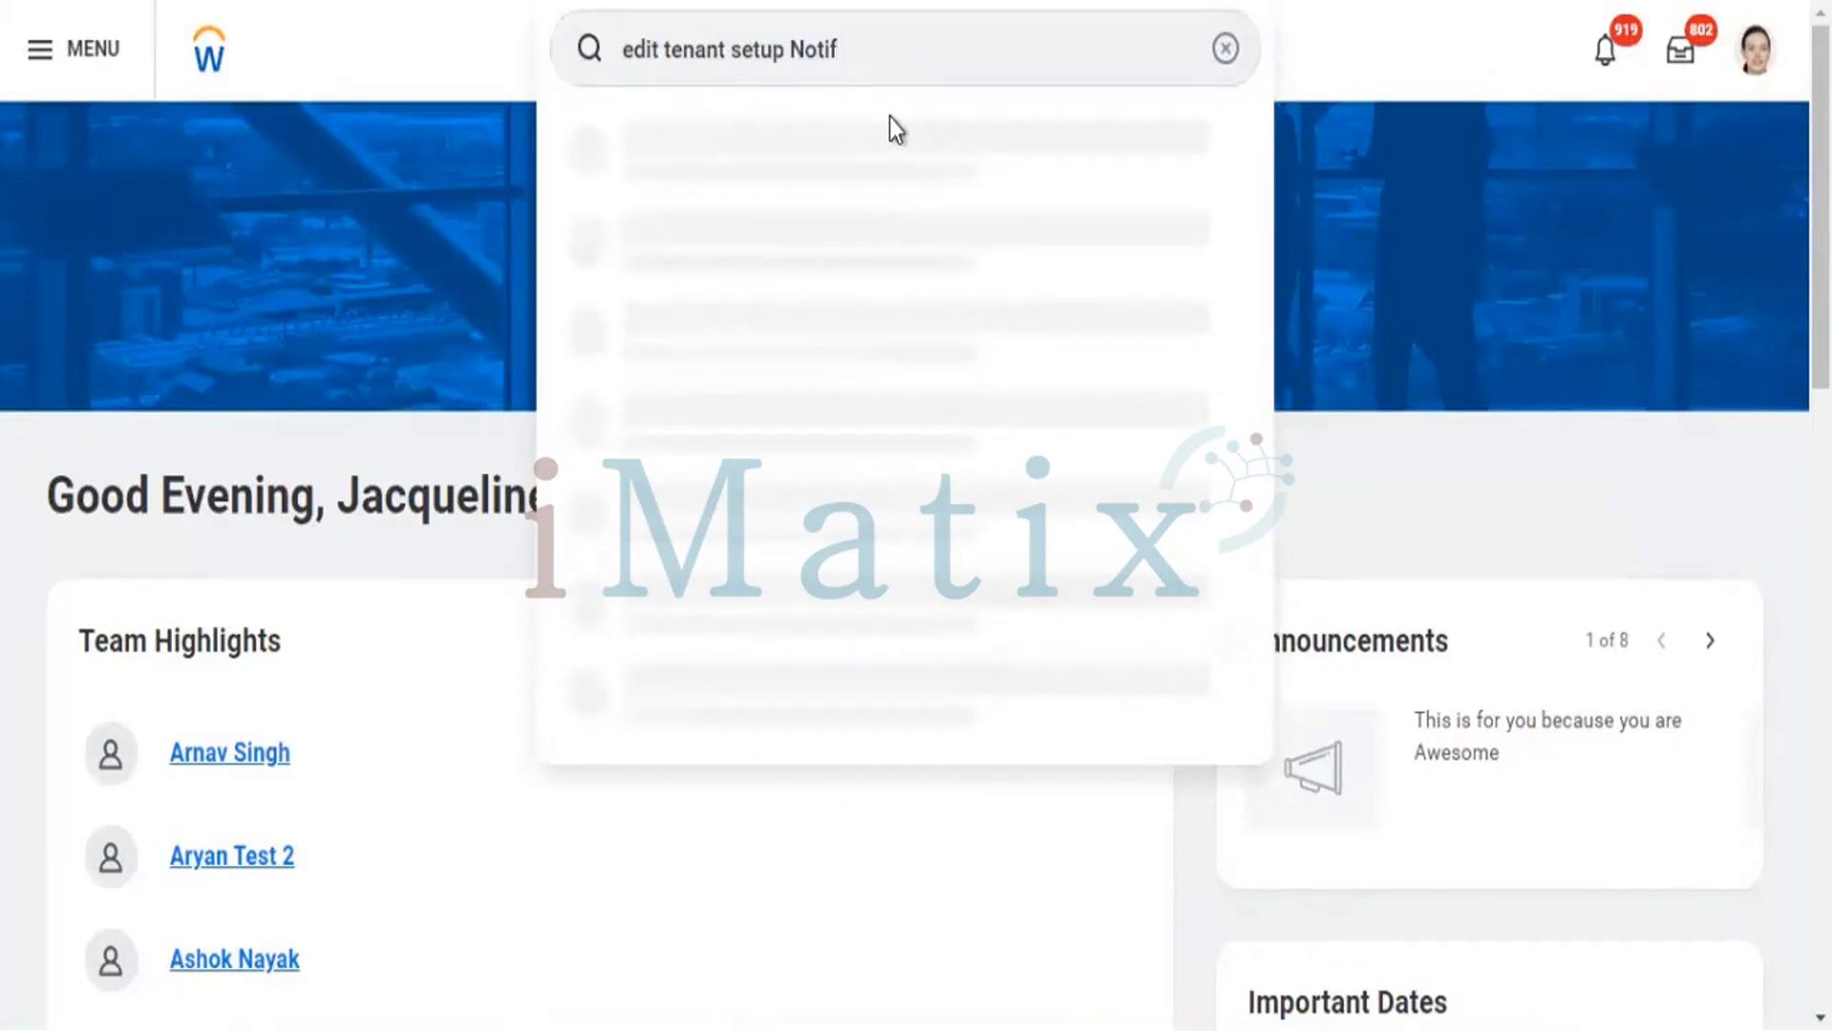
# - Change the search text to "edit tenant setup noti", run it and open the Edit Tenant Setup - Notifications task
pyautogui.click(891, 45)
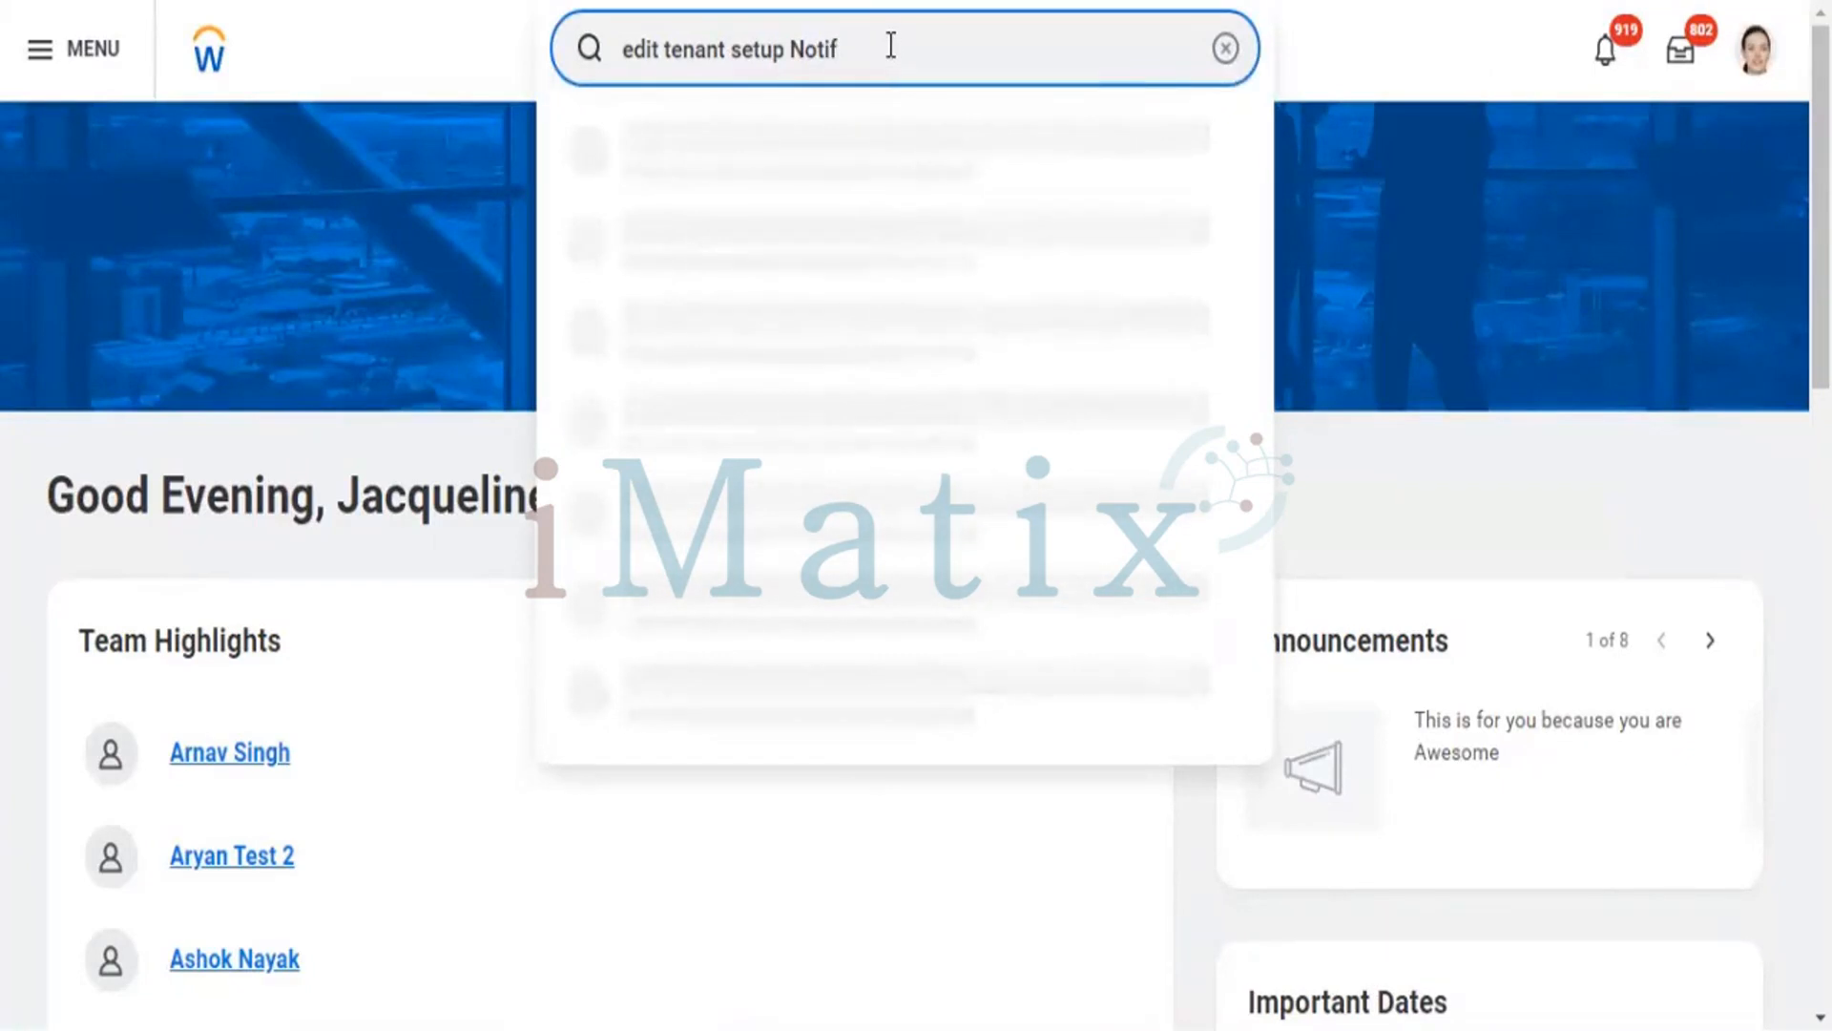
pyautogui.press('BackSpace')
pyautogui.press('BackSpace')
pyautogui.press('BackSpace')
pyautogui.press('BackSpace')
pyautogui.press('BackSpace')
pyautogui.press('BackSpace')
pyautogui.write('noti')
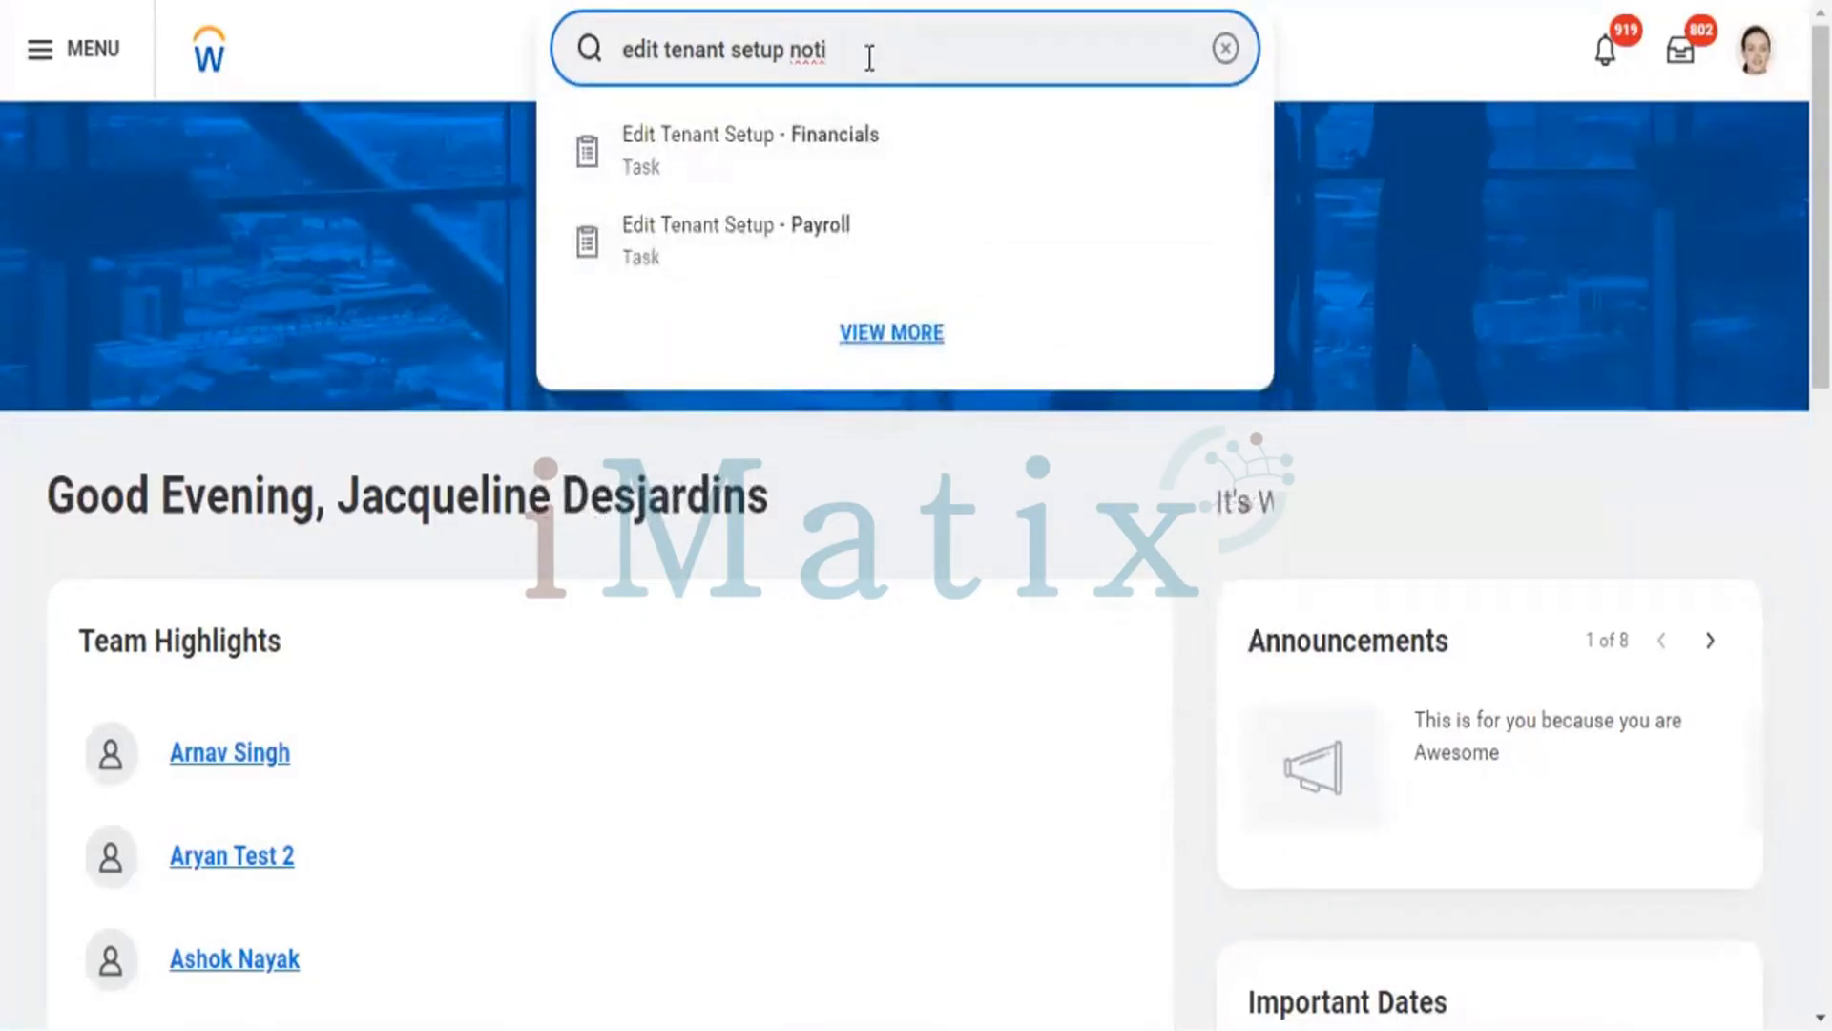
pyautogui.press('Return')
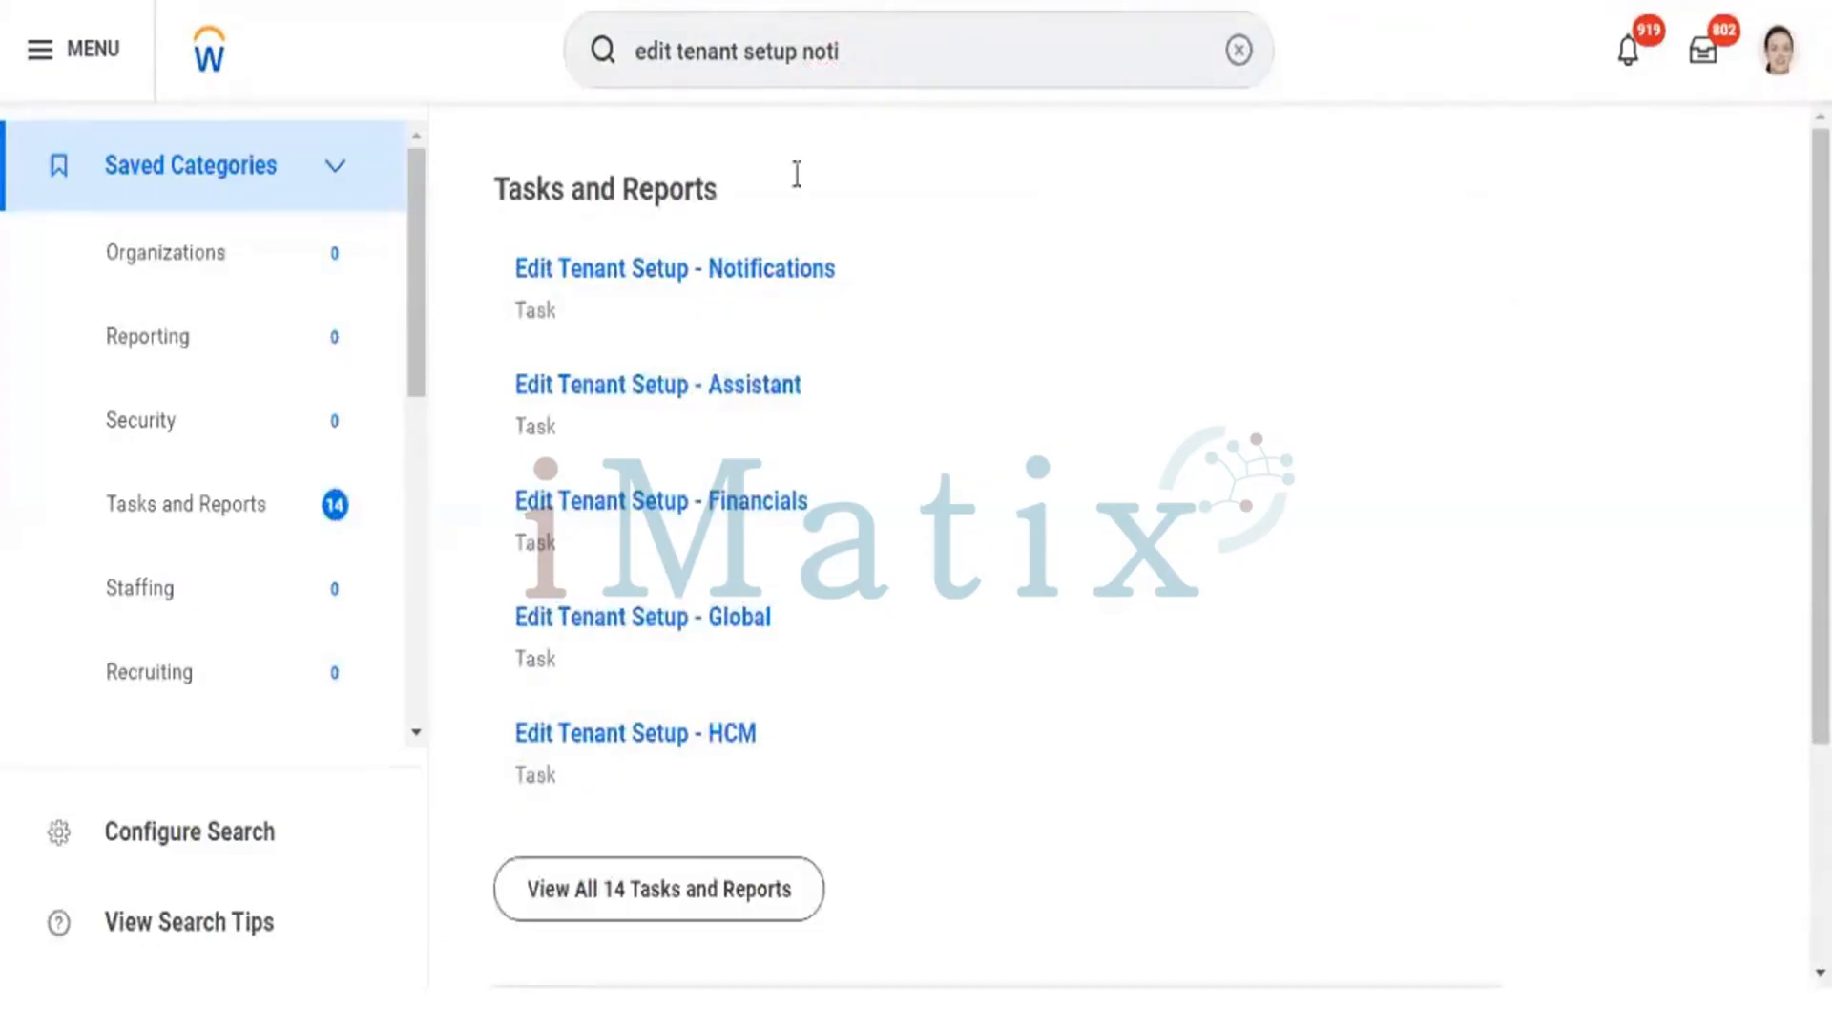
pyautogui.click(741, 272)
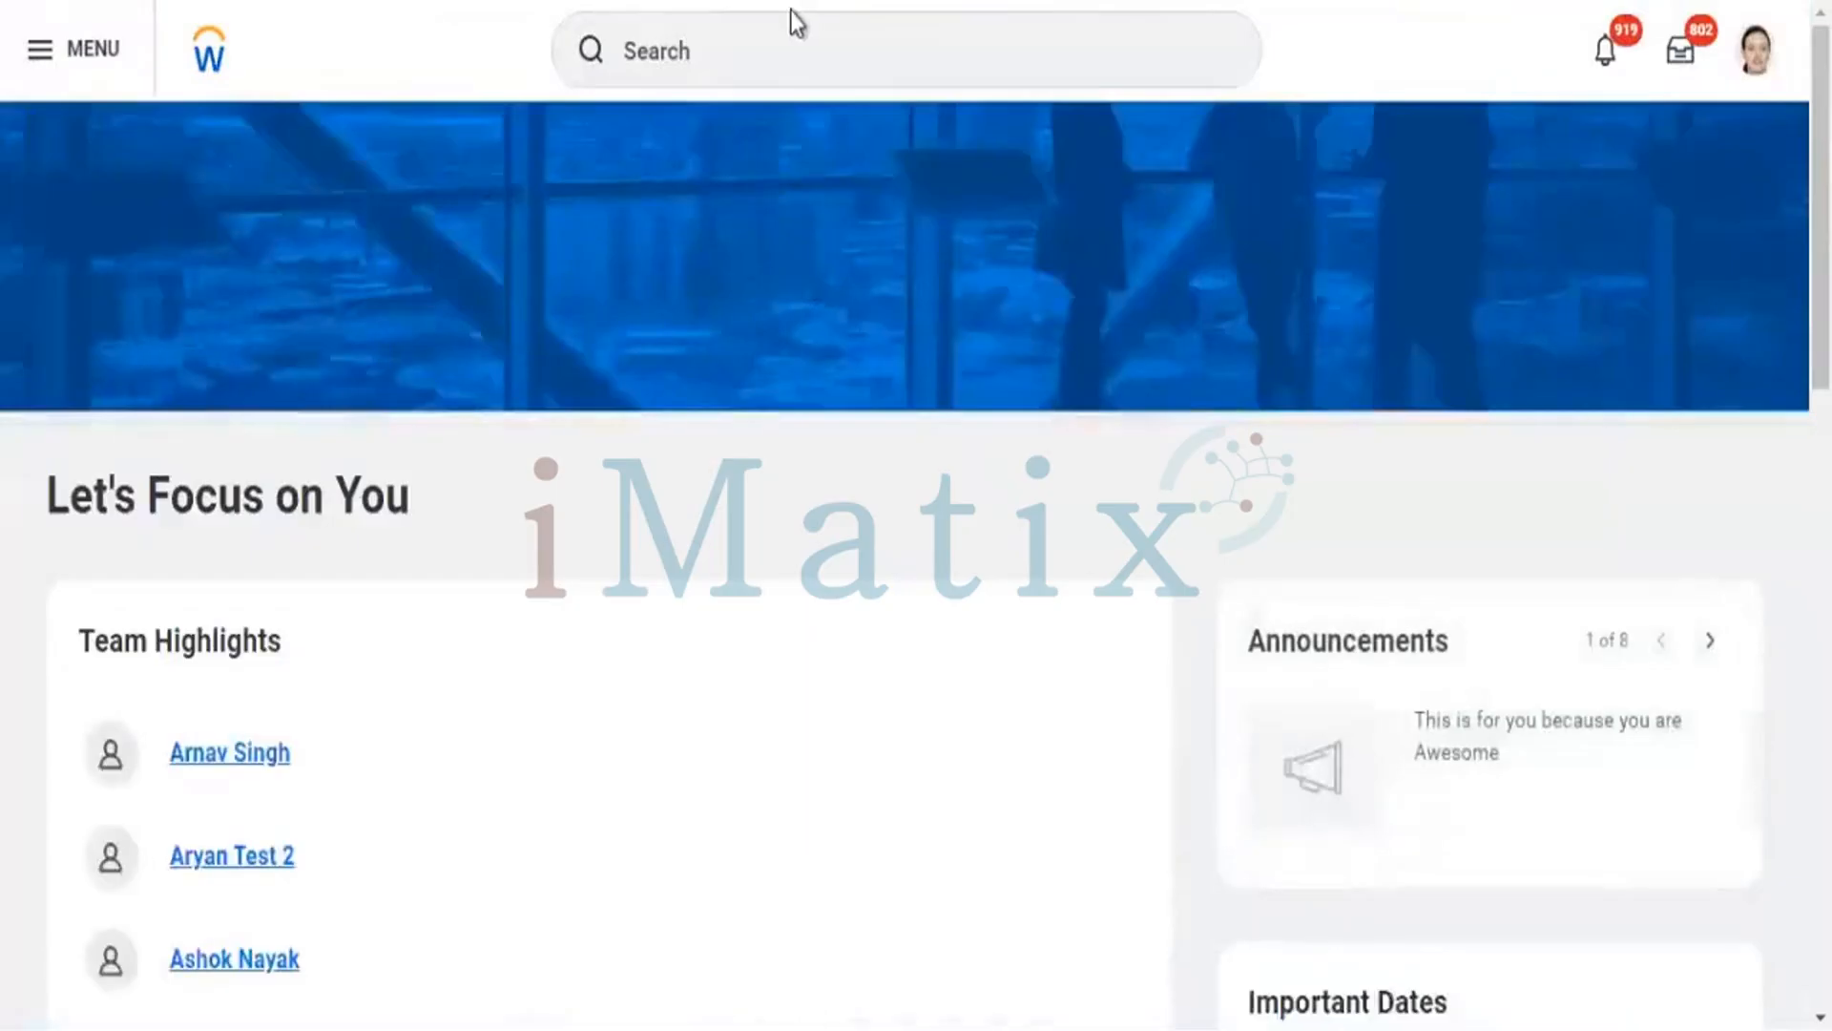
# - Repeat the recent search "edit tenant setup noti" and reopen the Edit Tenant Setup - Notifications task
pyautogui.click(794, 48)
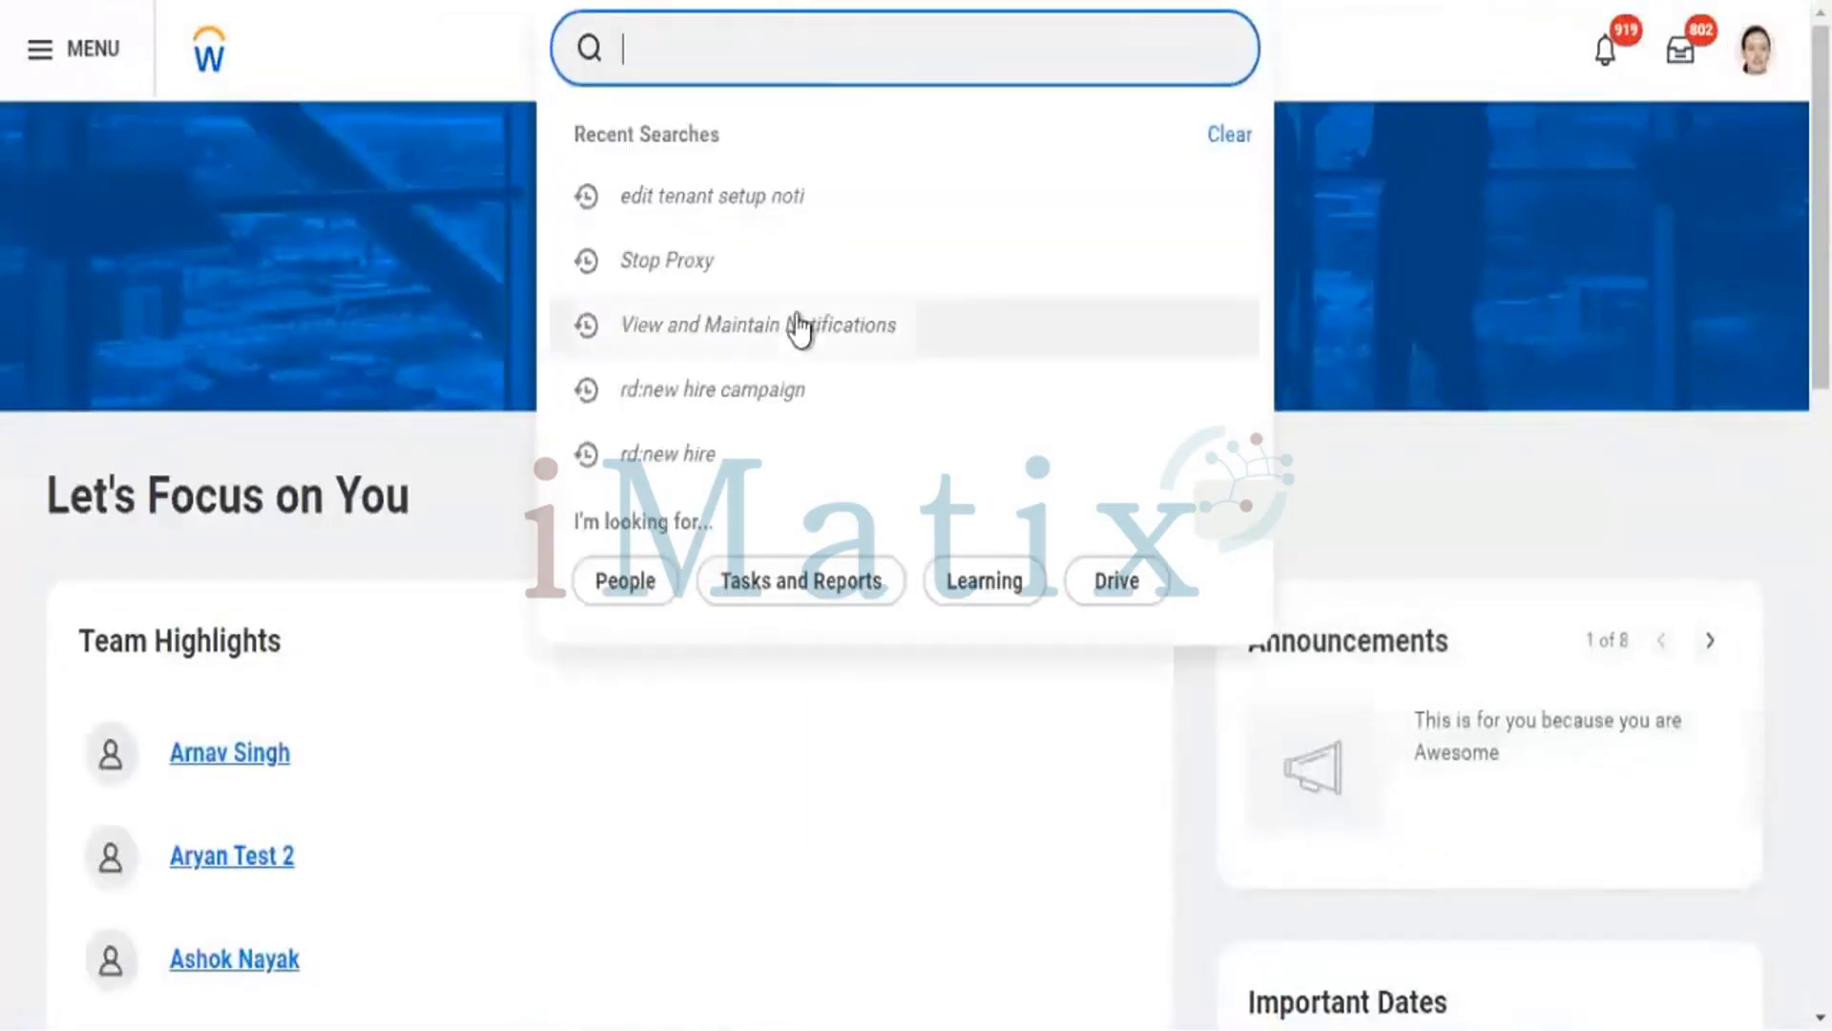
pyautogui.click(786, 195)
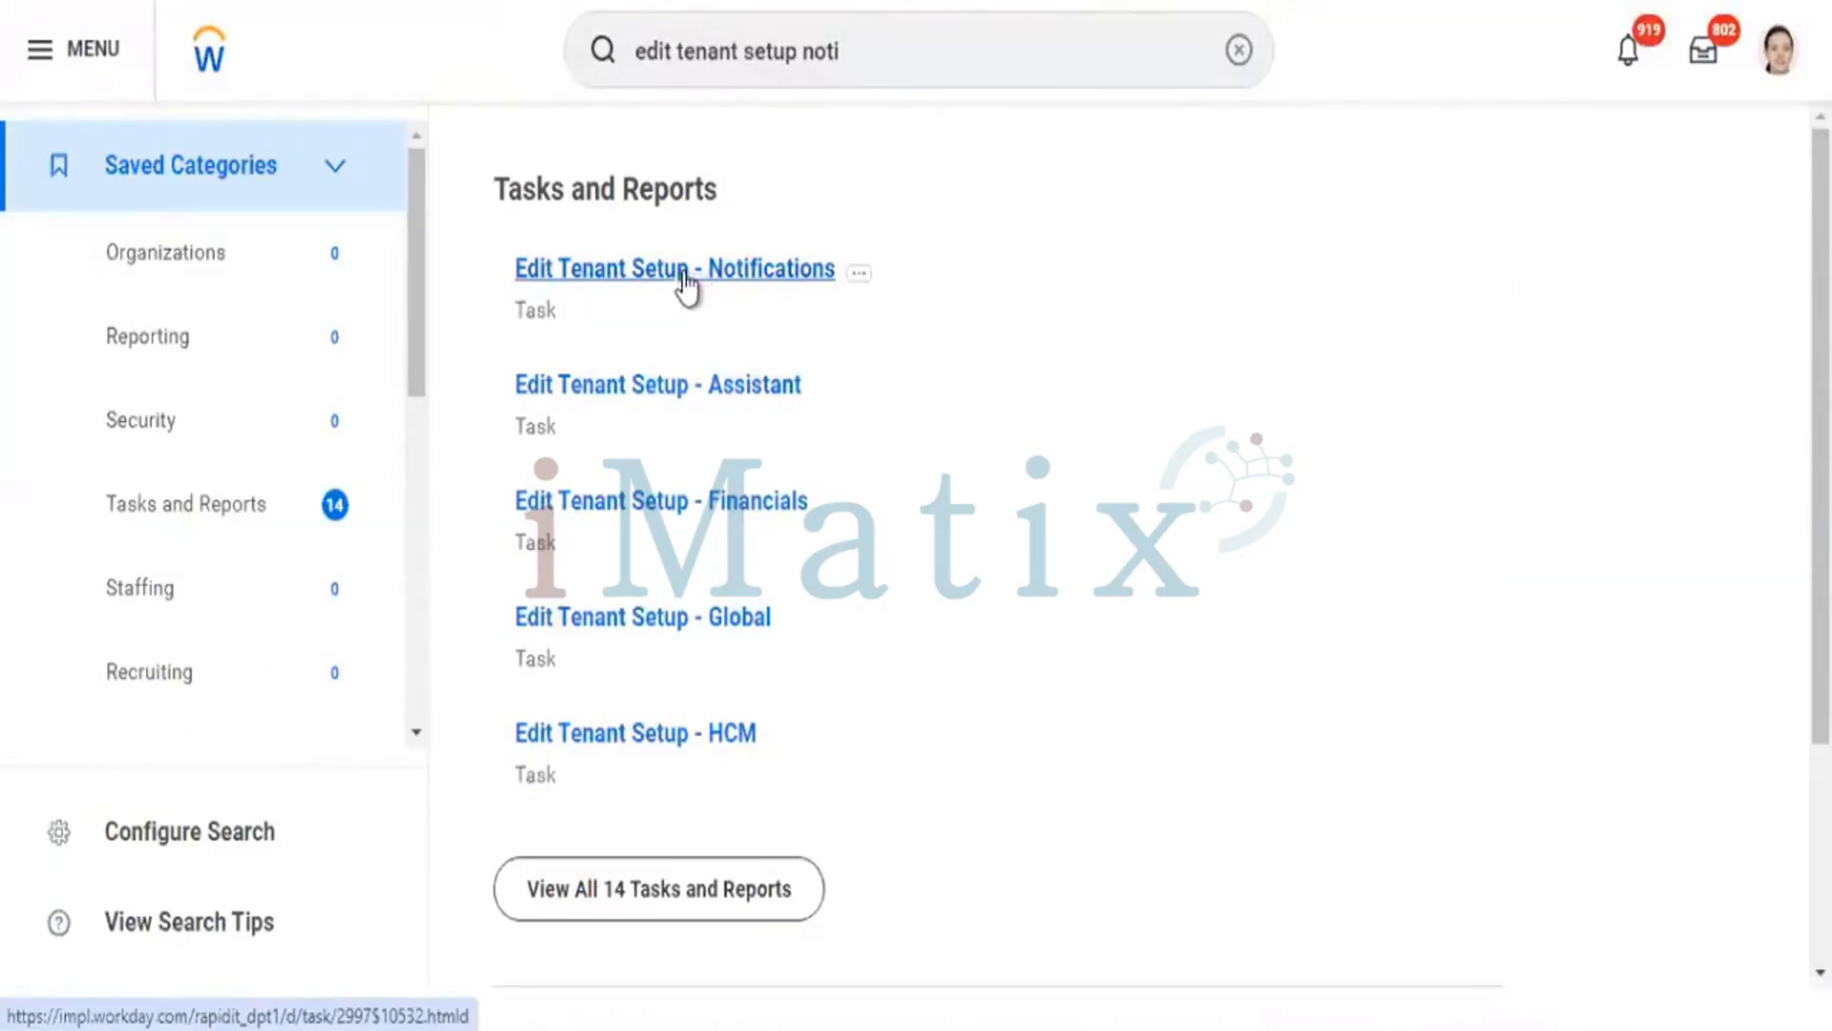
pyautogui.click(745, 277)
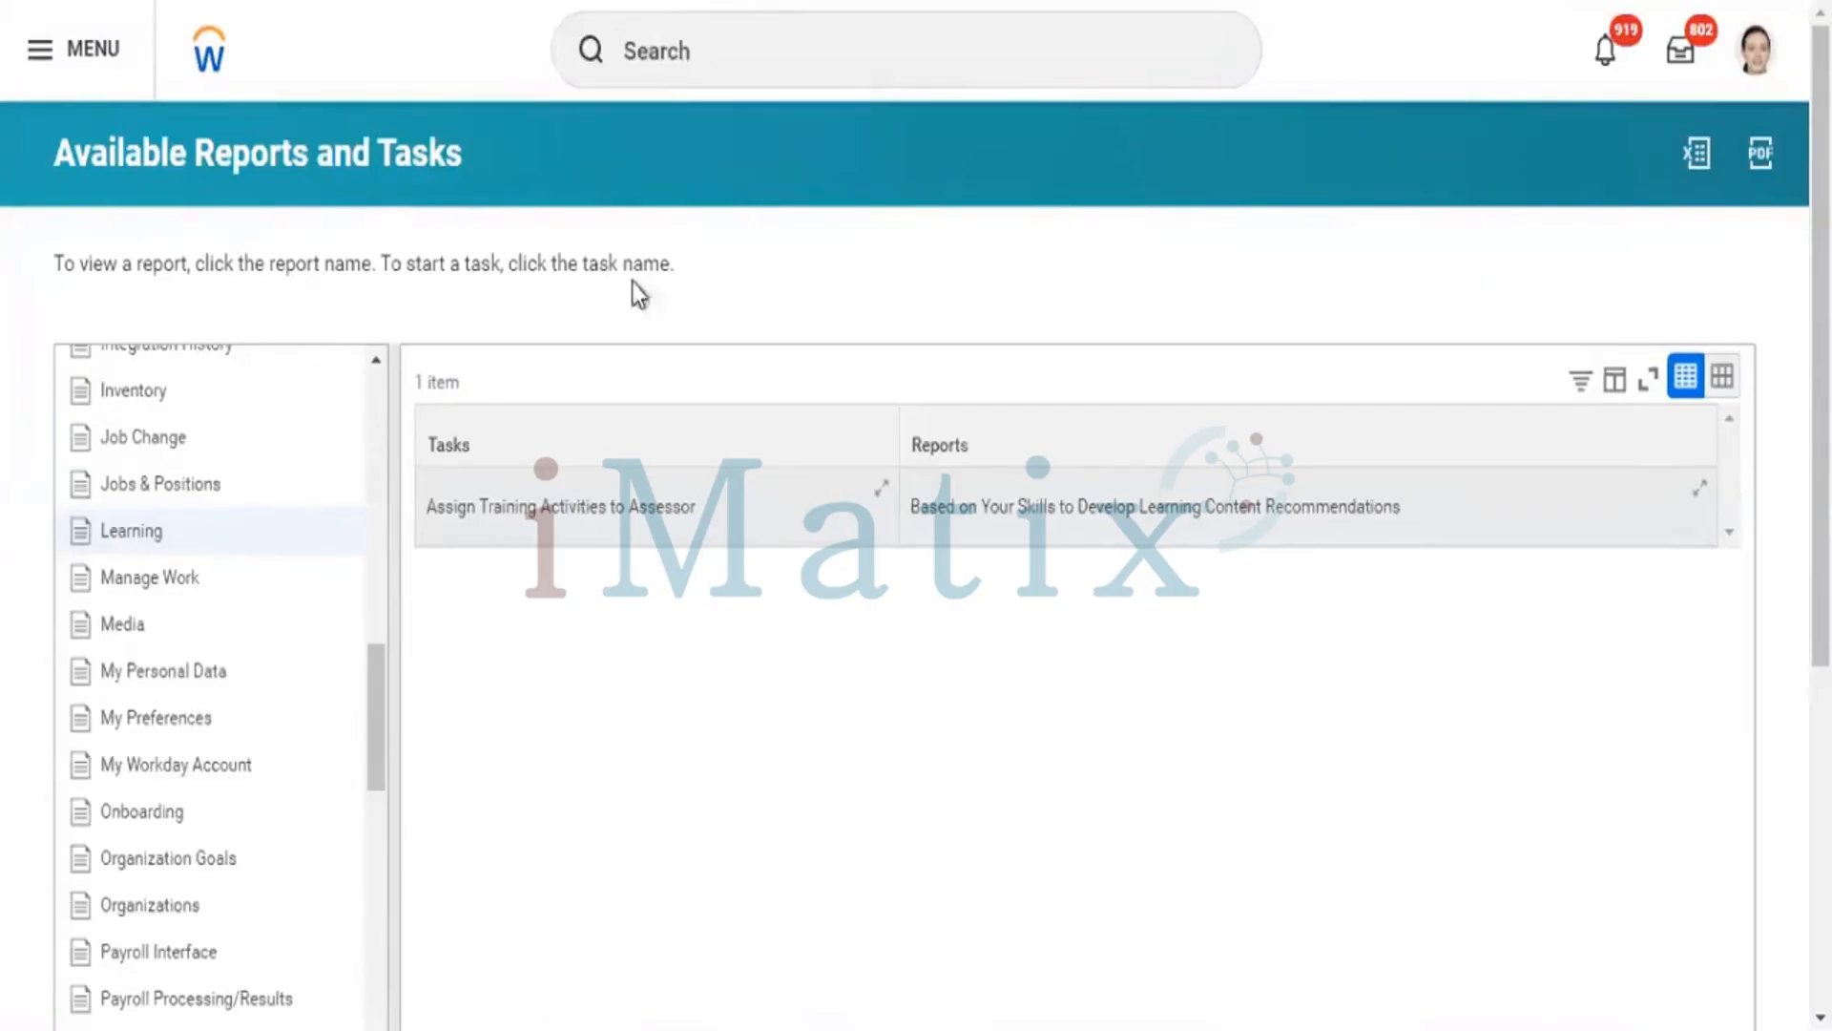
# - Search for "campaign" and look through the results by category for the campaign-related tasks and reports
pyautogui.click(723, 33)
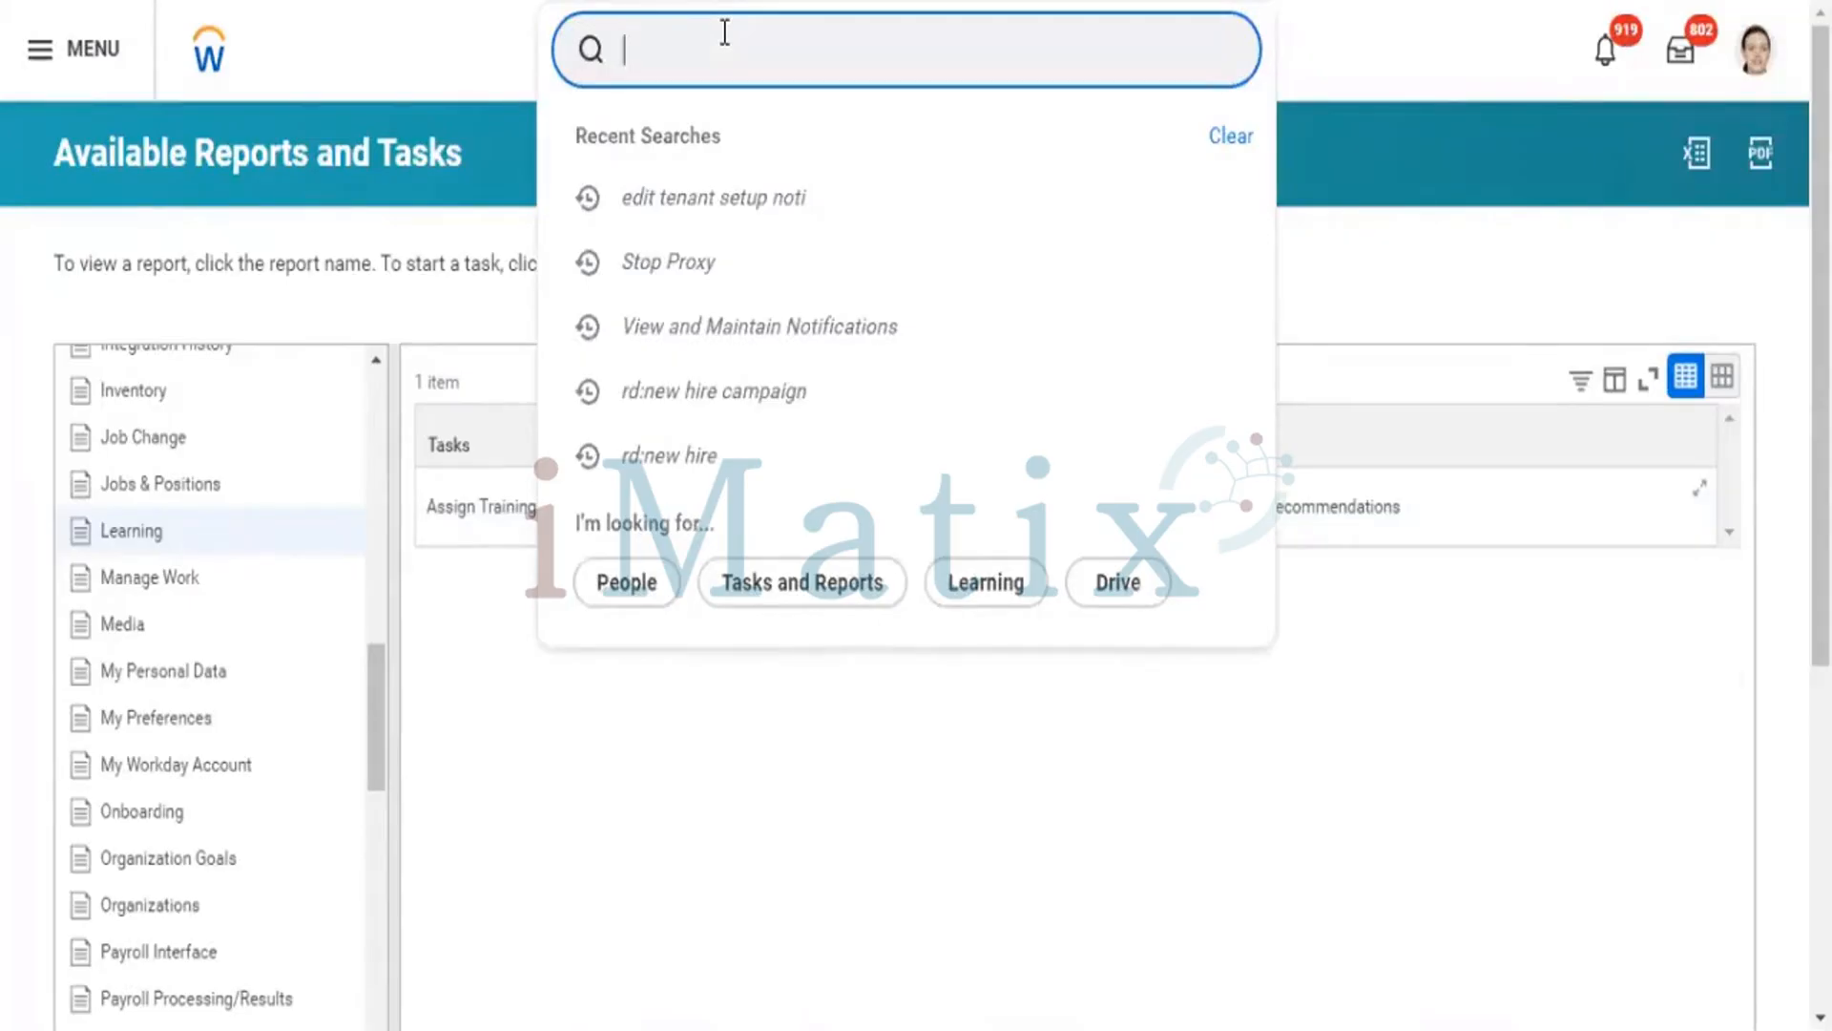
pyautogui.write('camp')
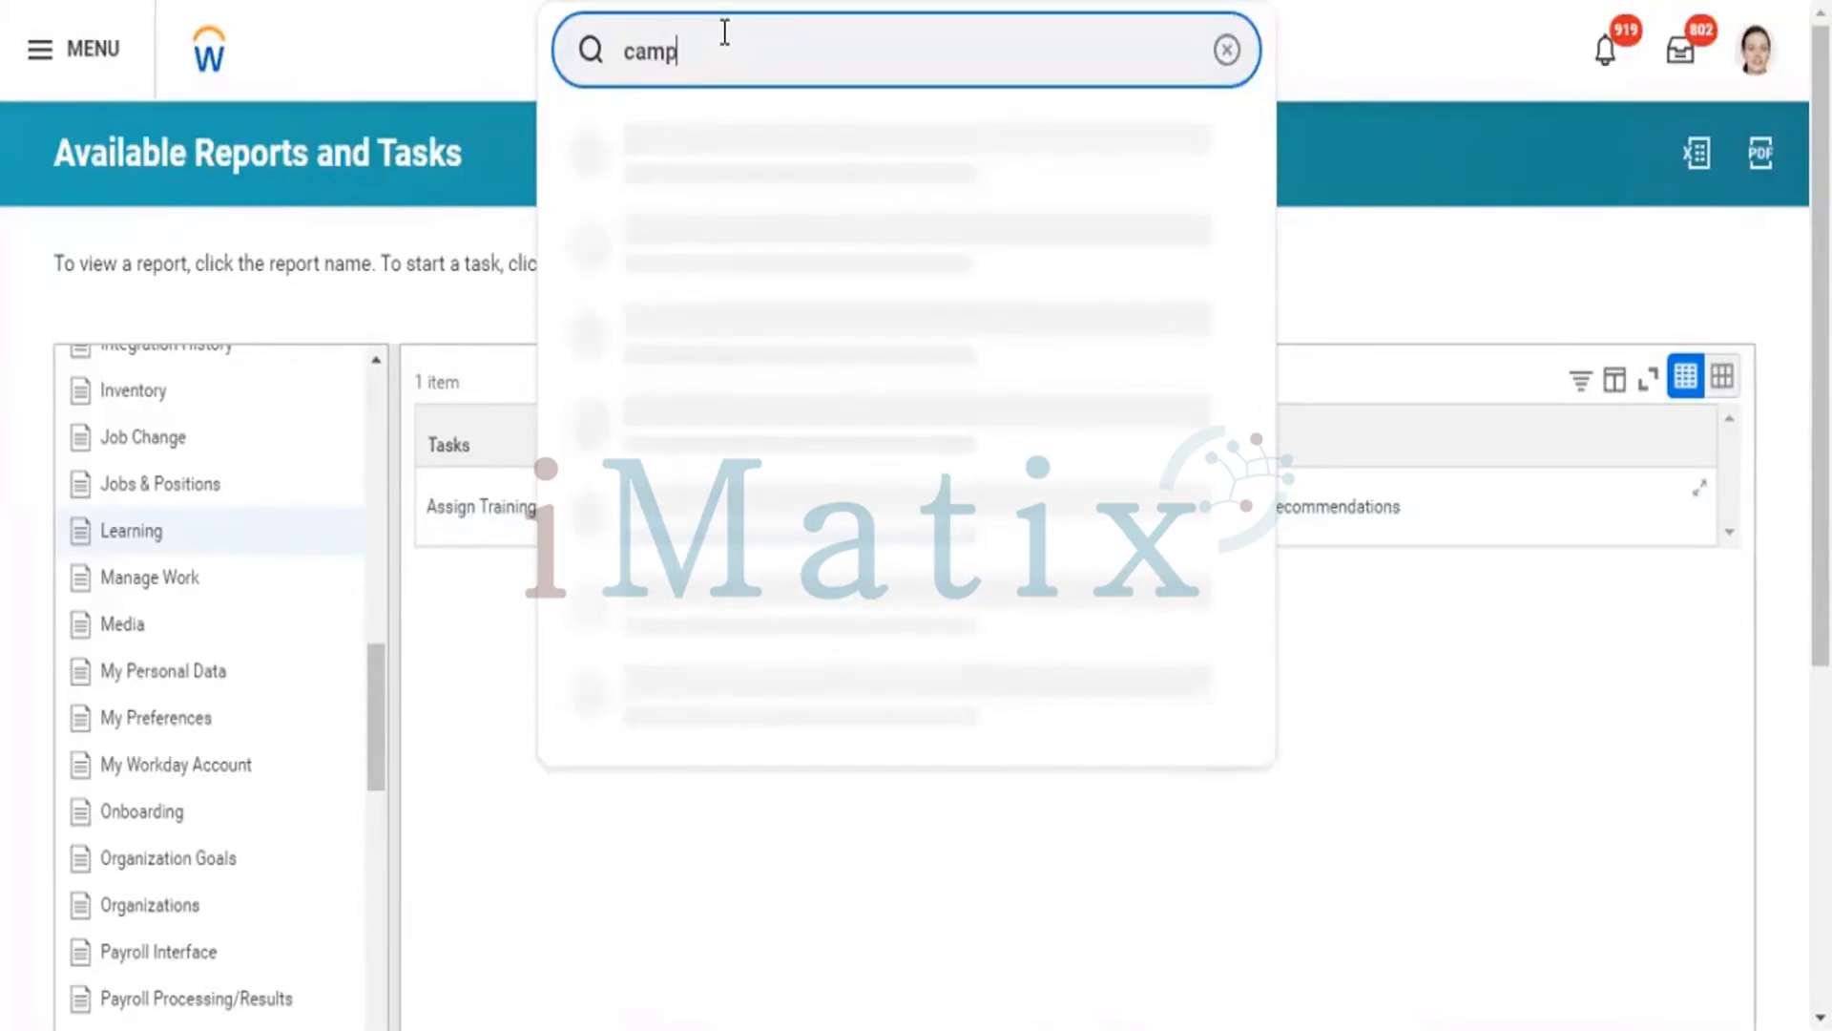
pyautogui.write('aign')
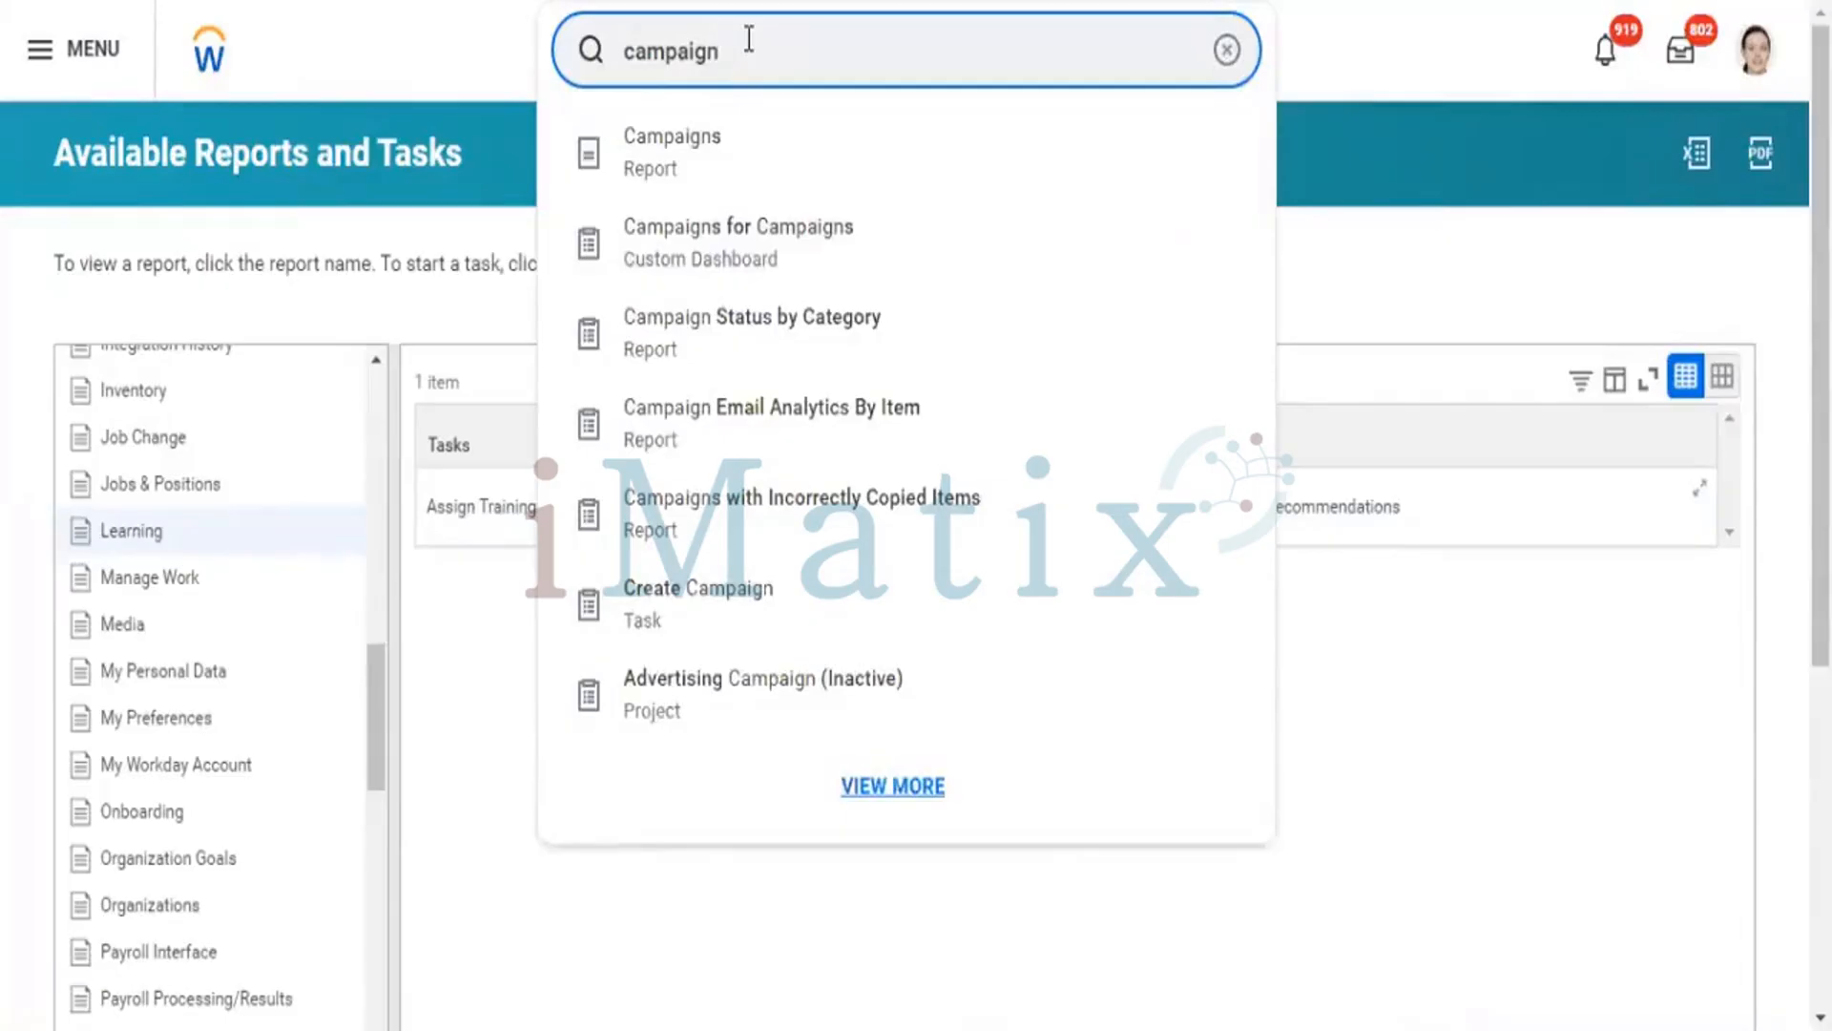
pyautogui.press('Return')
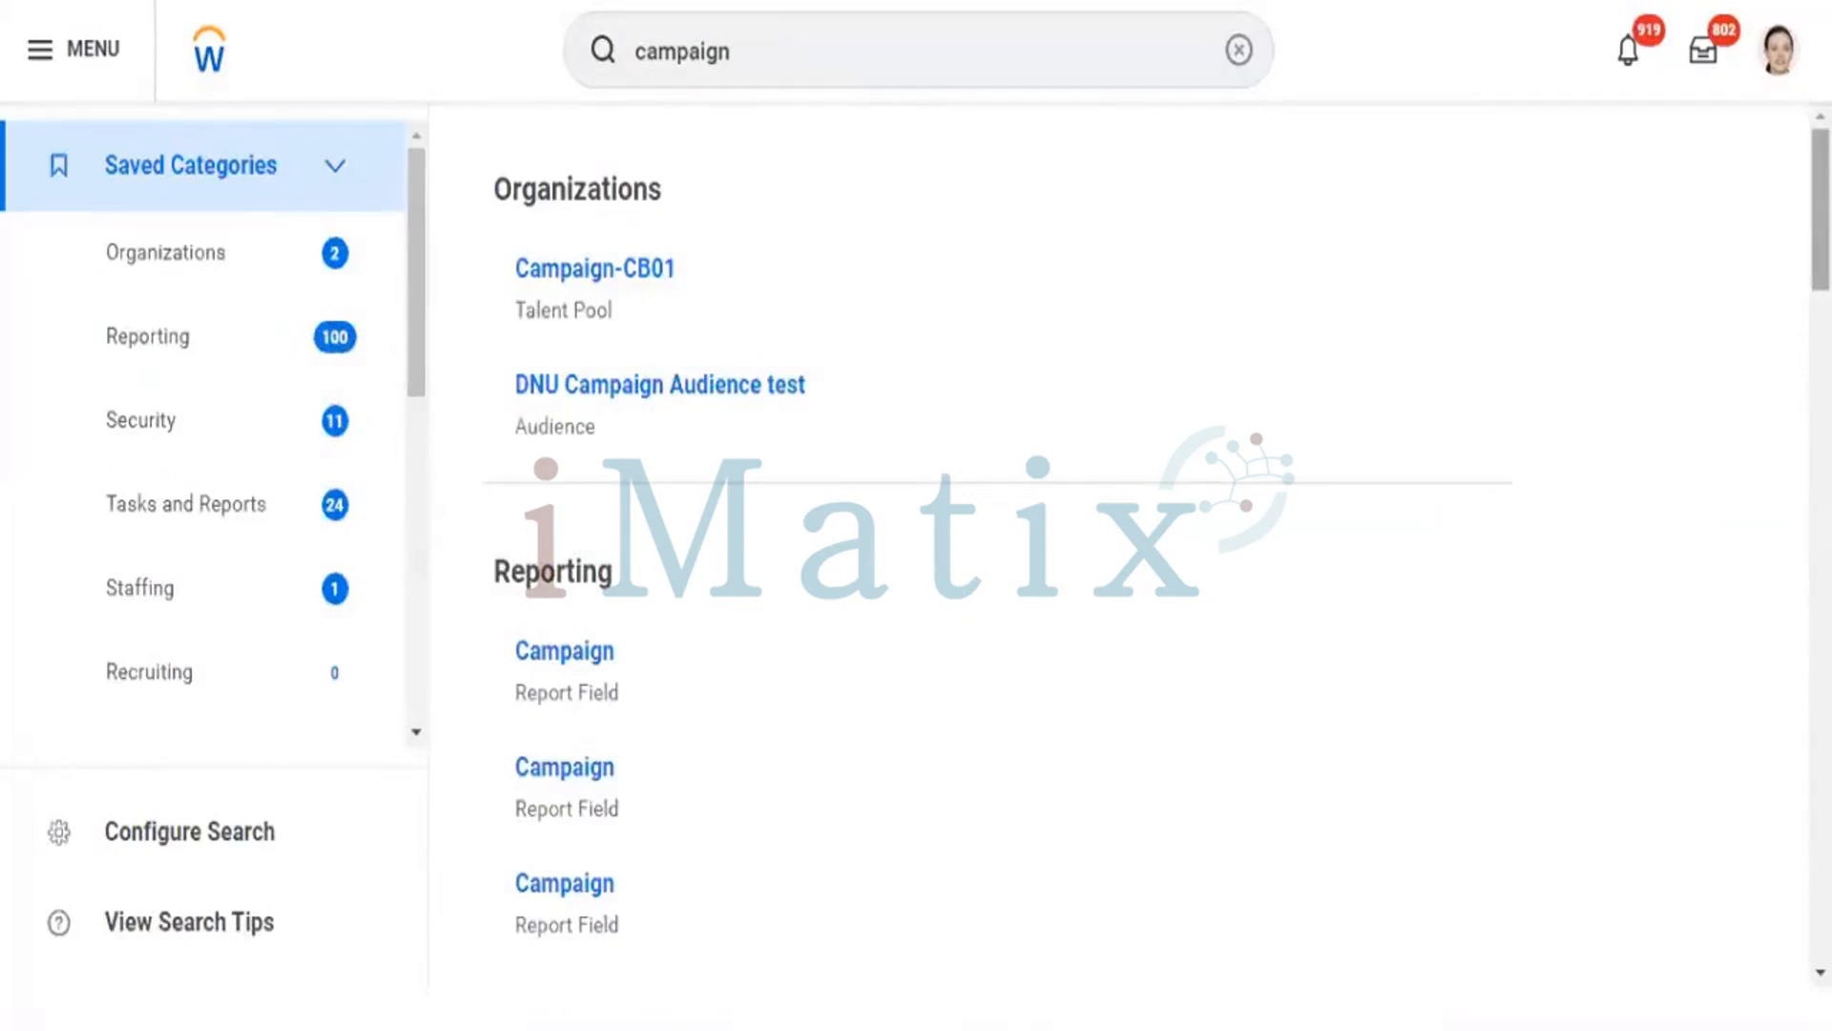
pyautogui.scroll(-15, 1116, 544)
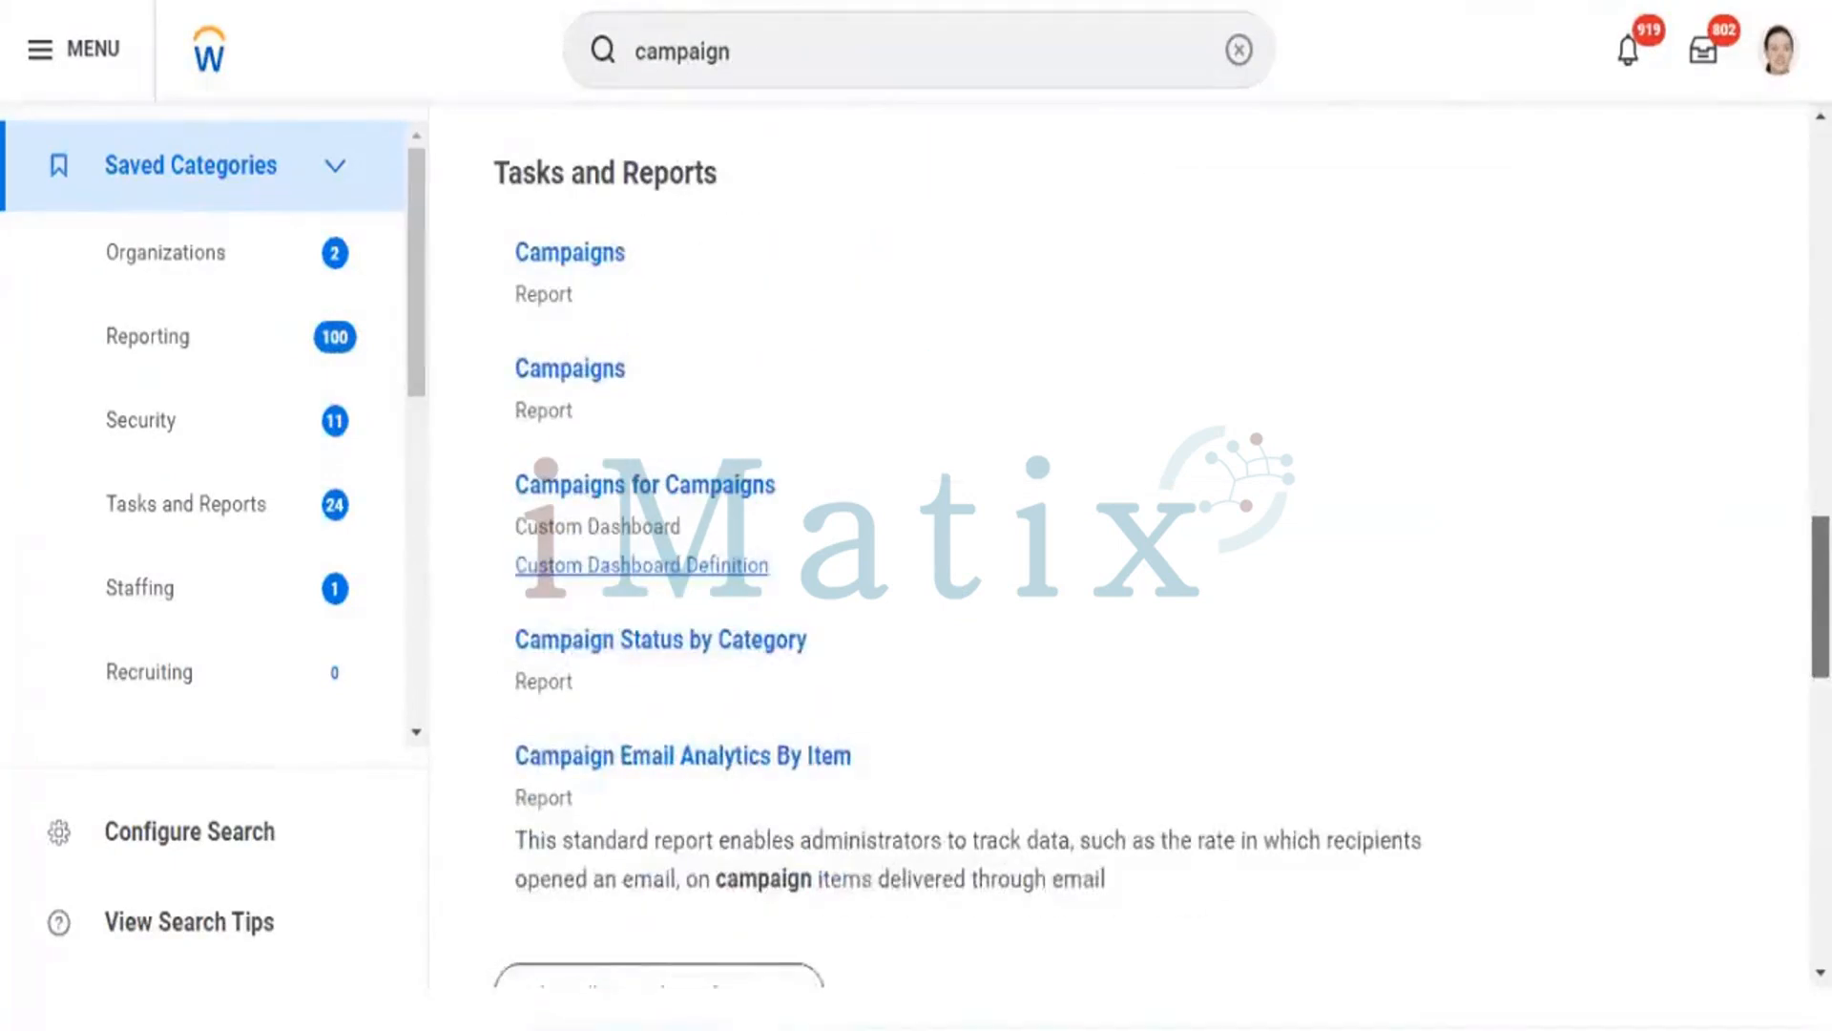
pyautogui.scroll(-5, 1117, 544)
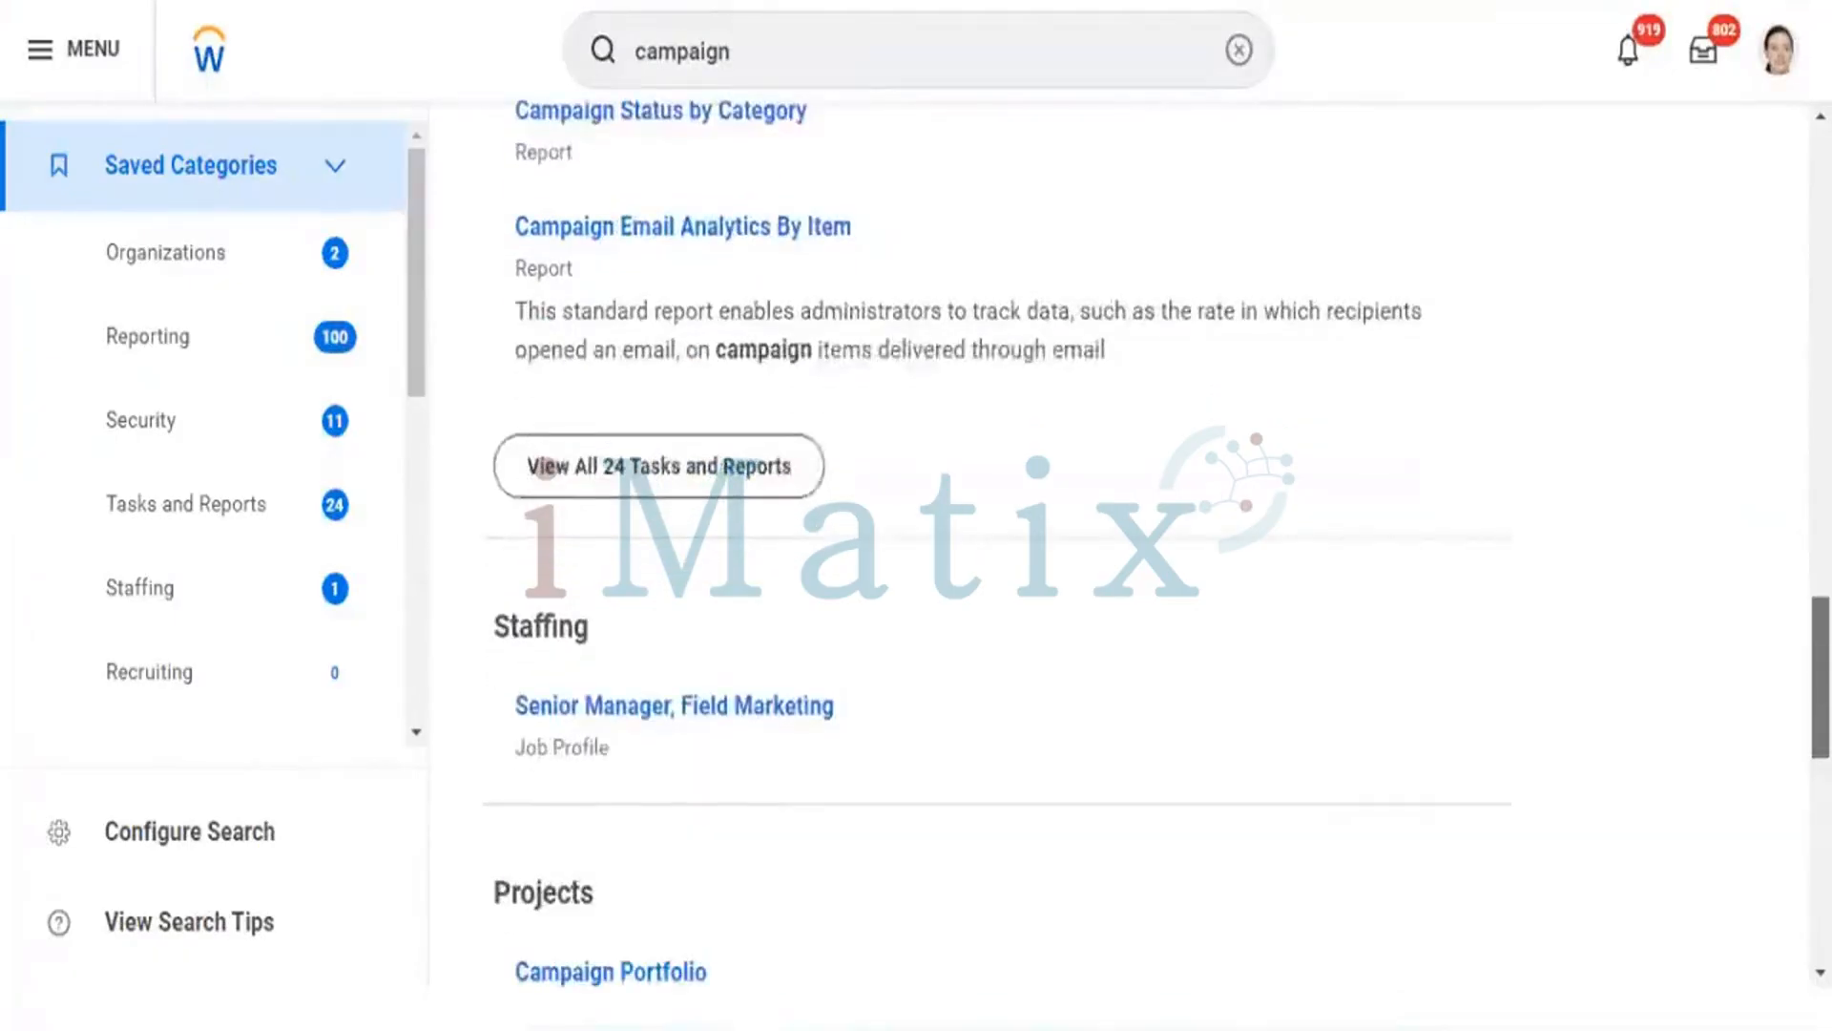
pyautogui.scroll(-9, 1117, 544)
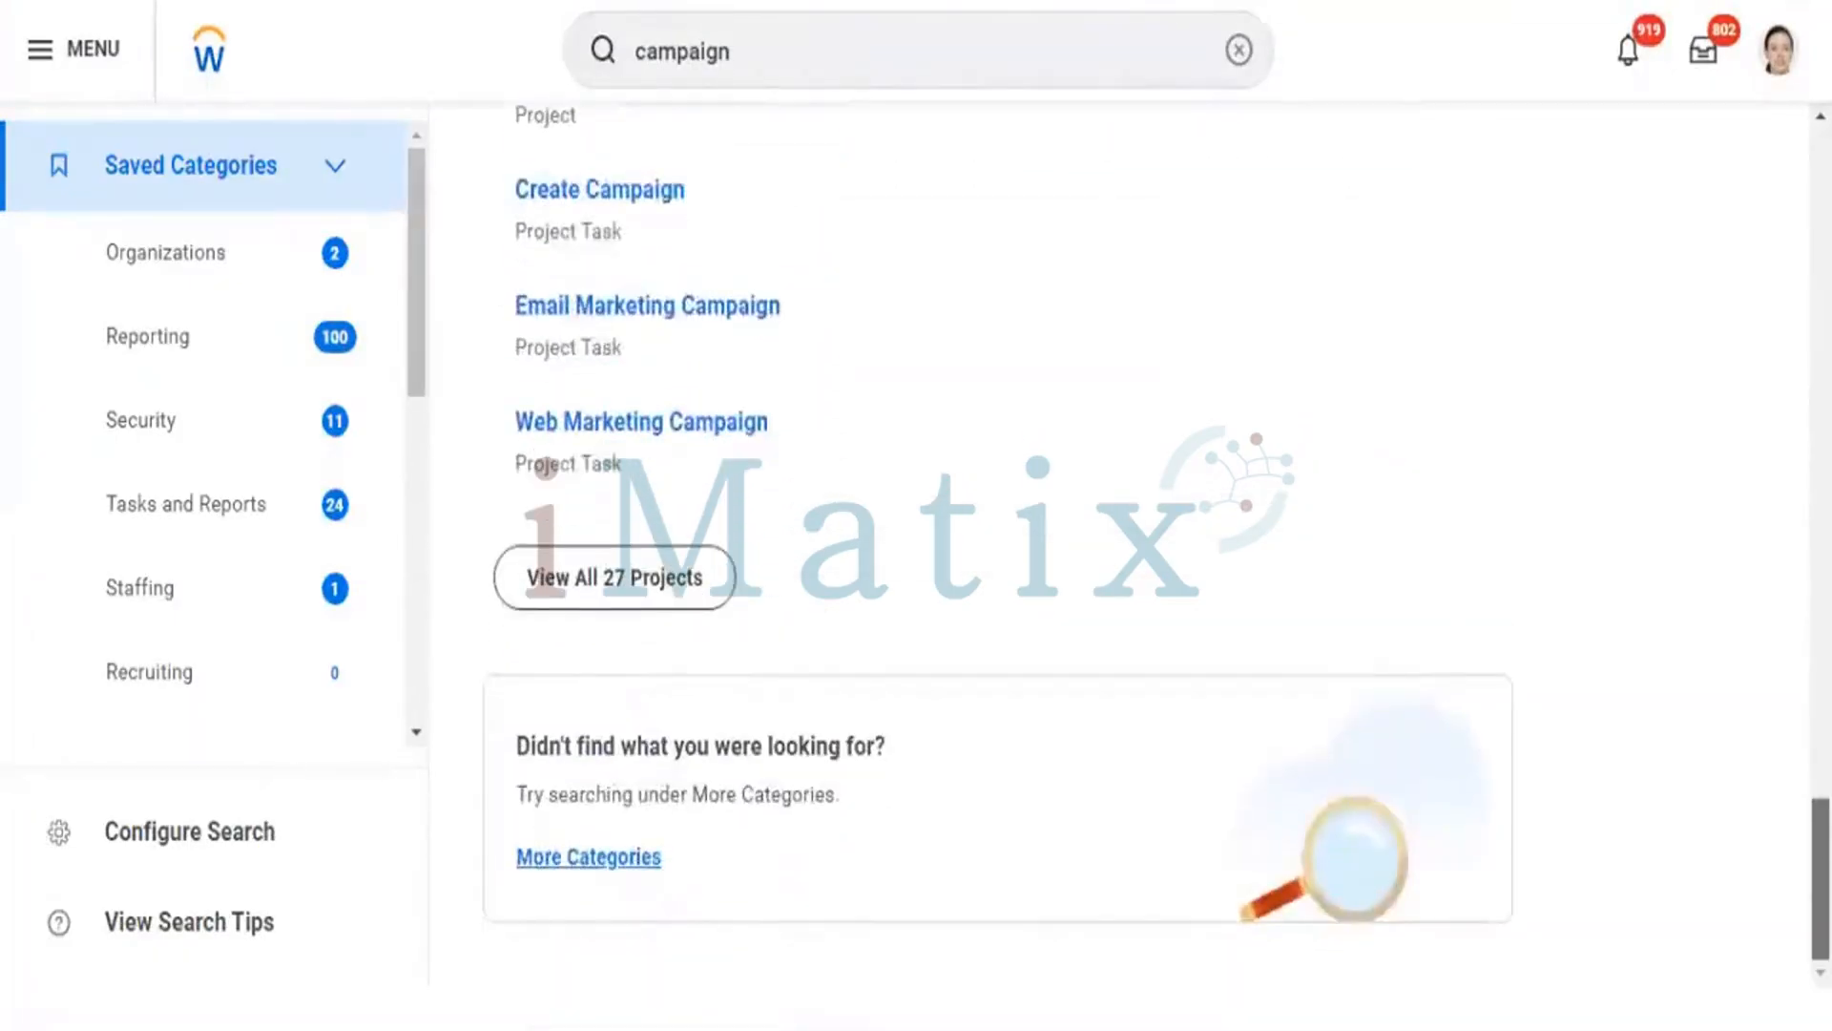
pyautogui.scroll(5, 997, 534)
pyautogui.scroll(10, 997, 534)
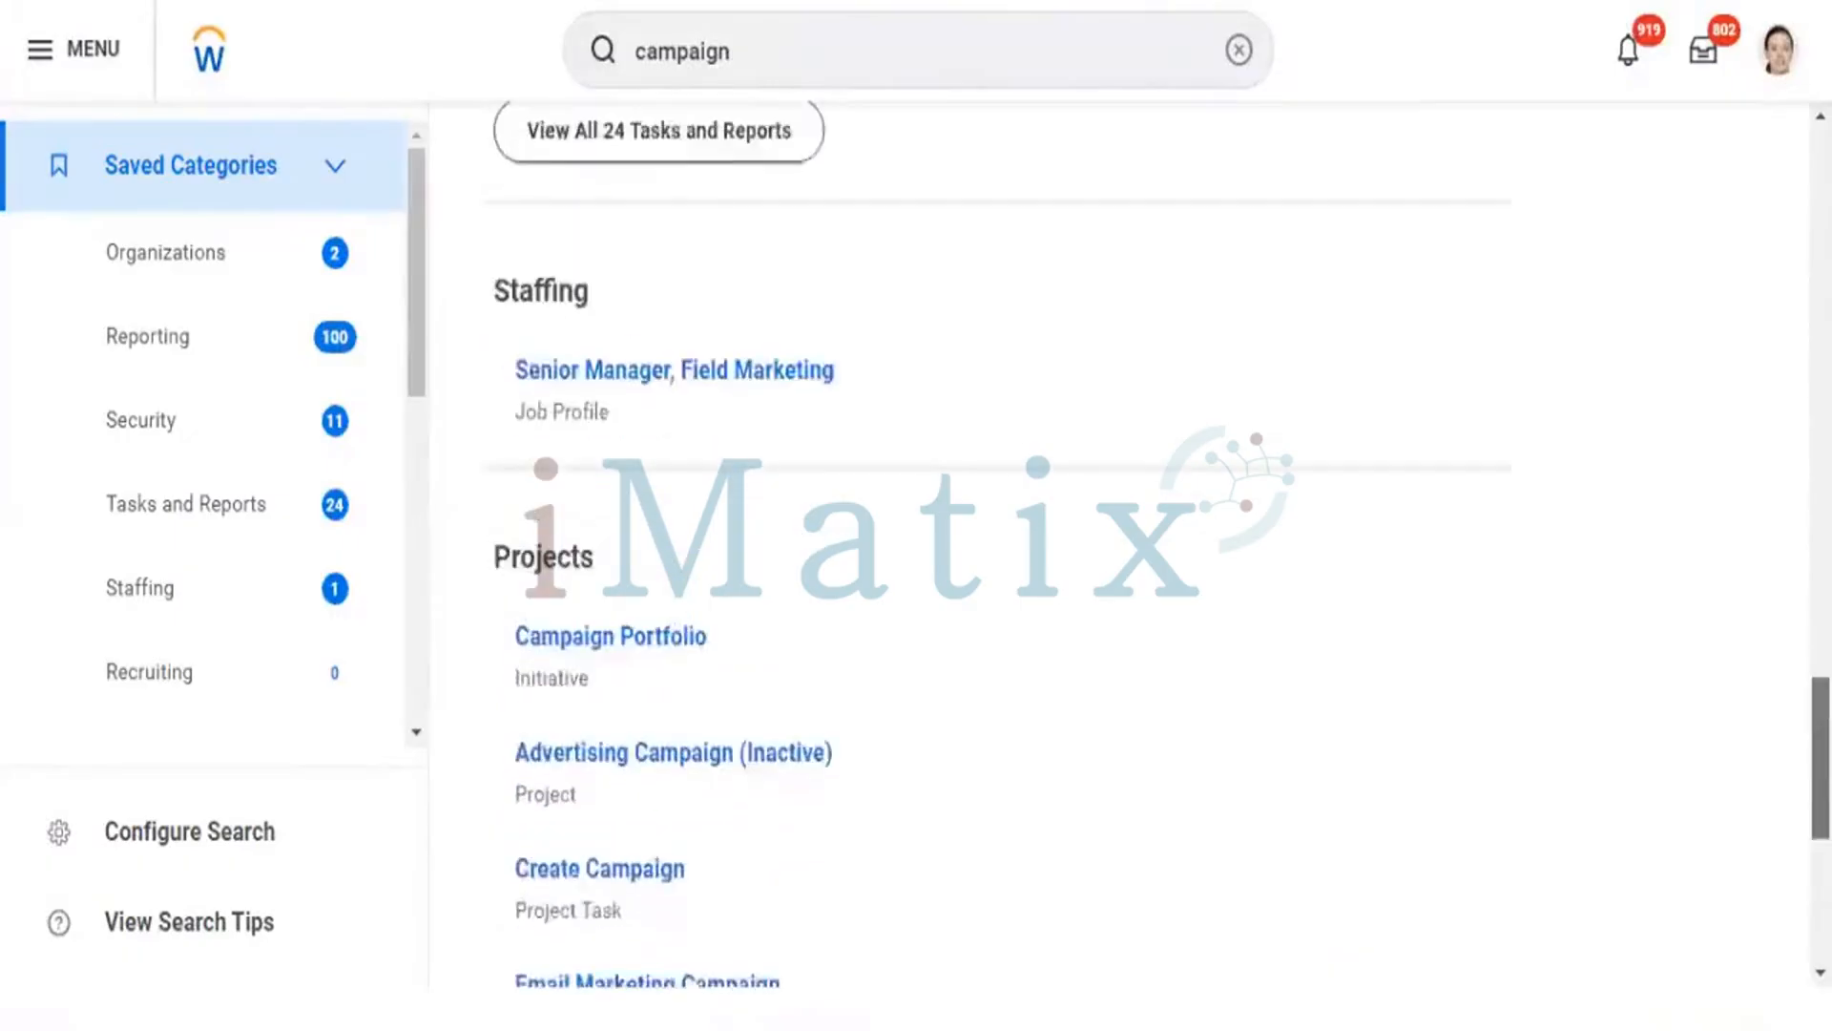
pyautogui.scroll(4, 544, 465)
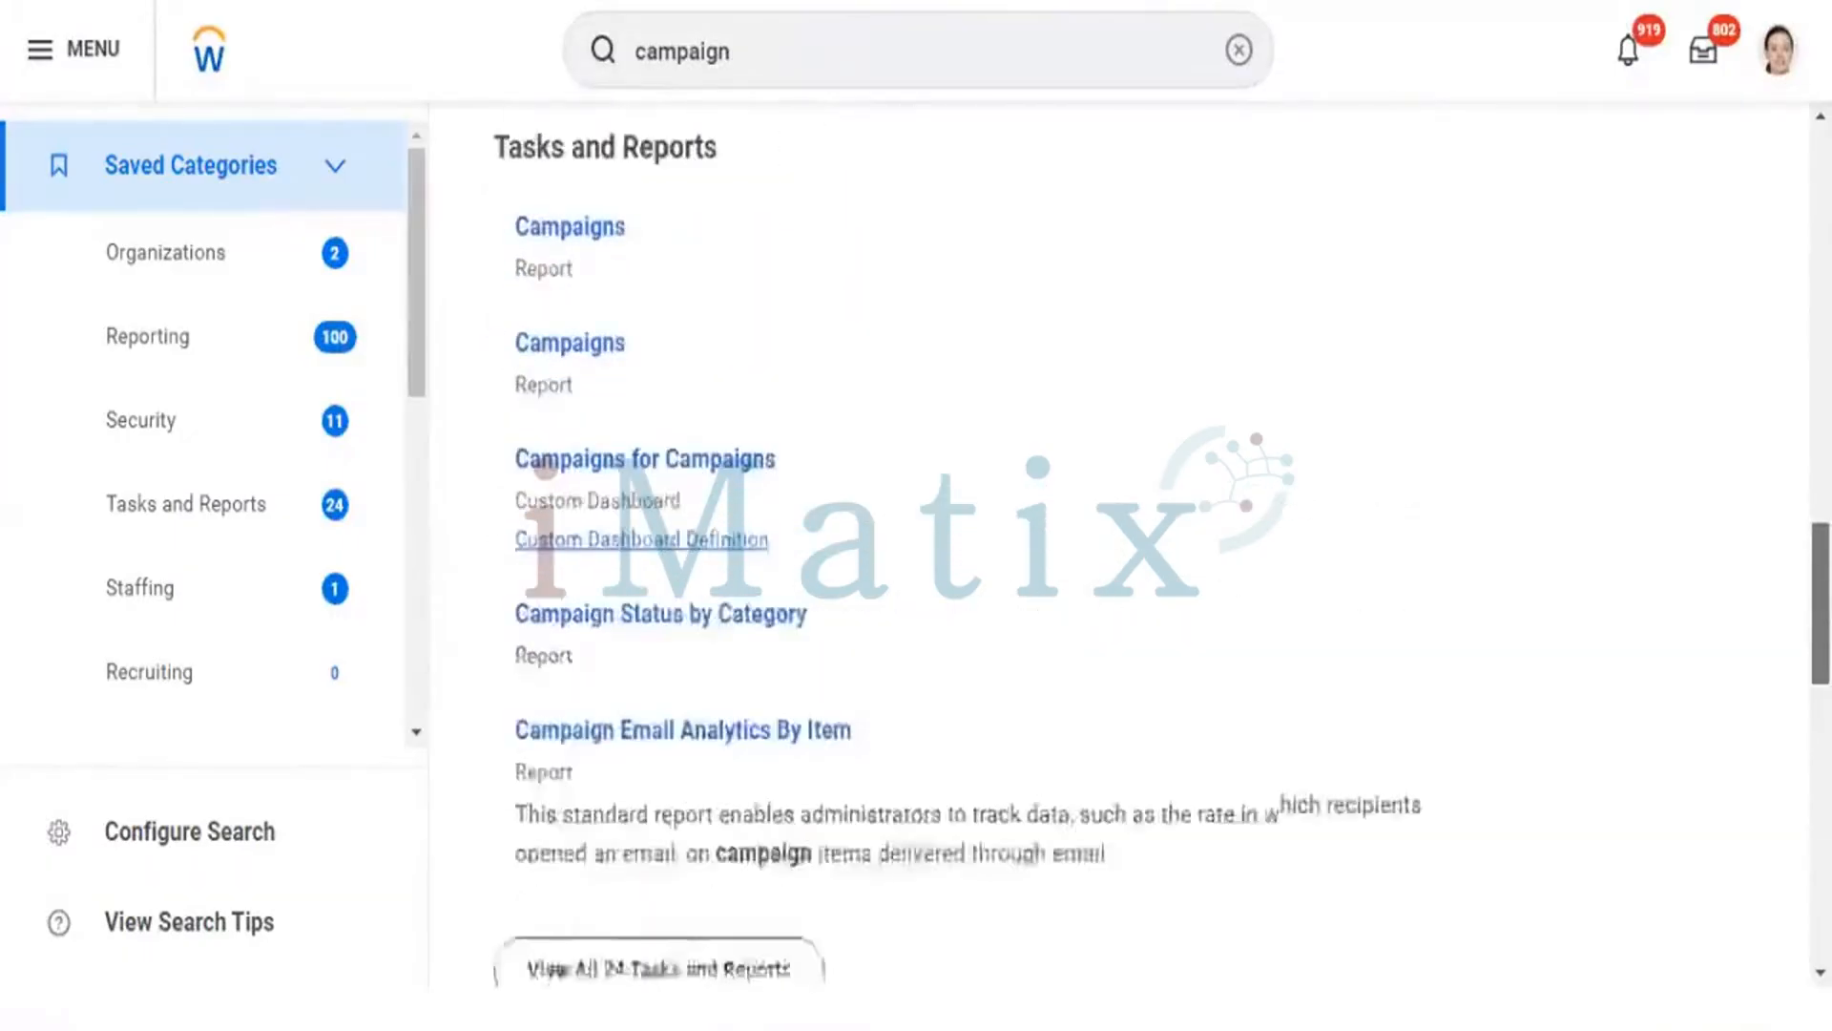
pyautogui.scroll(-1, 545, 467)
pyautogui.scroll(-1, 916, 534)
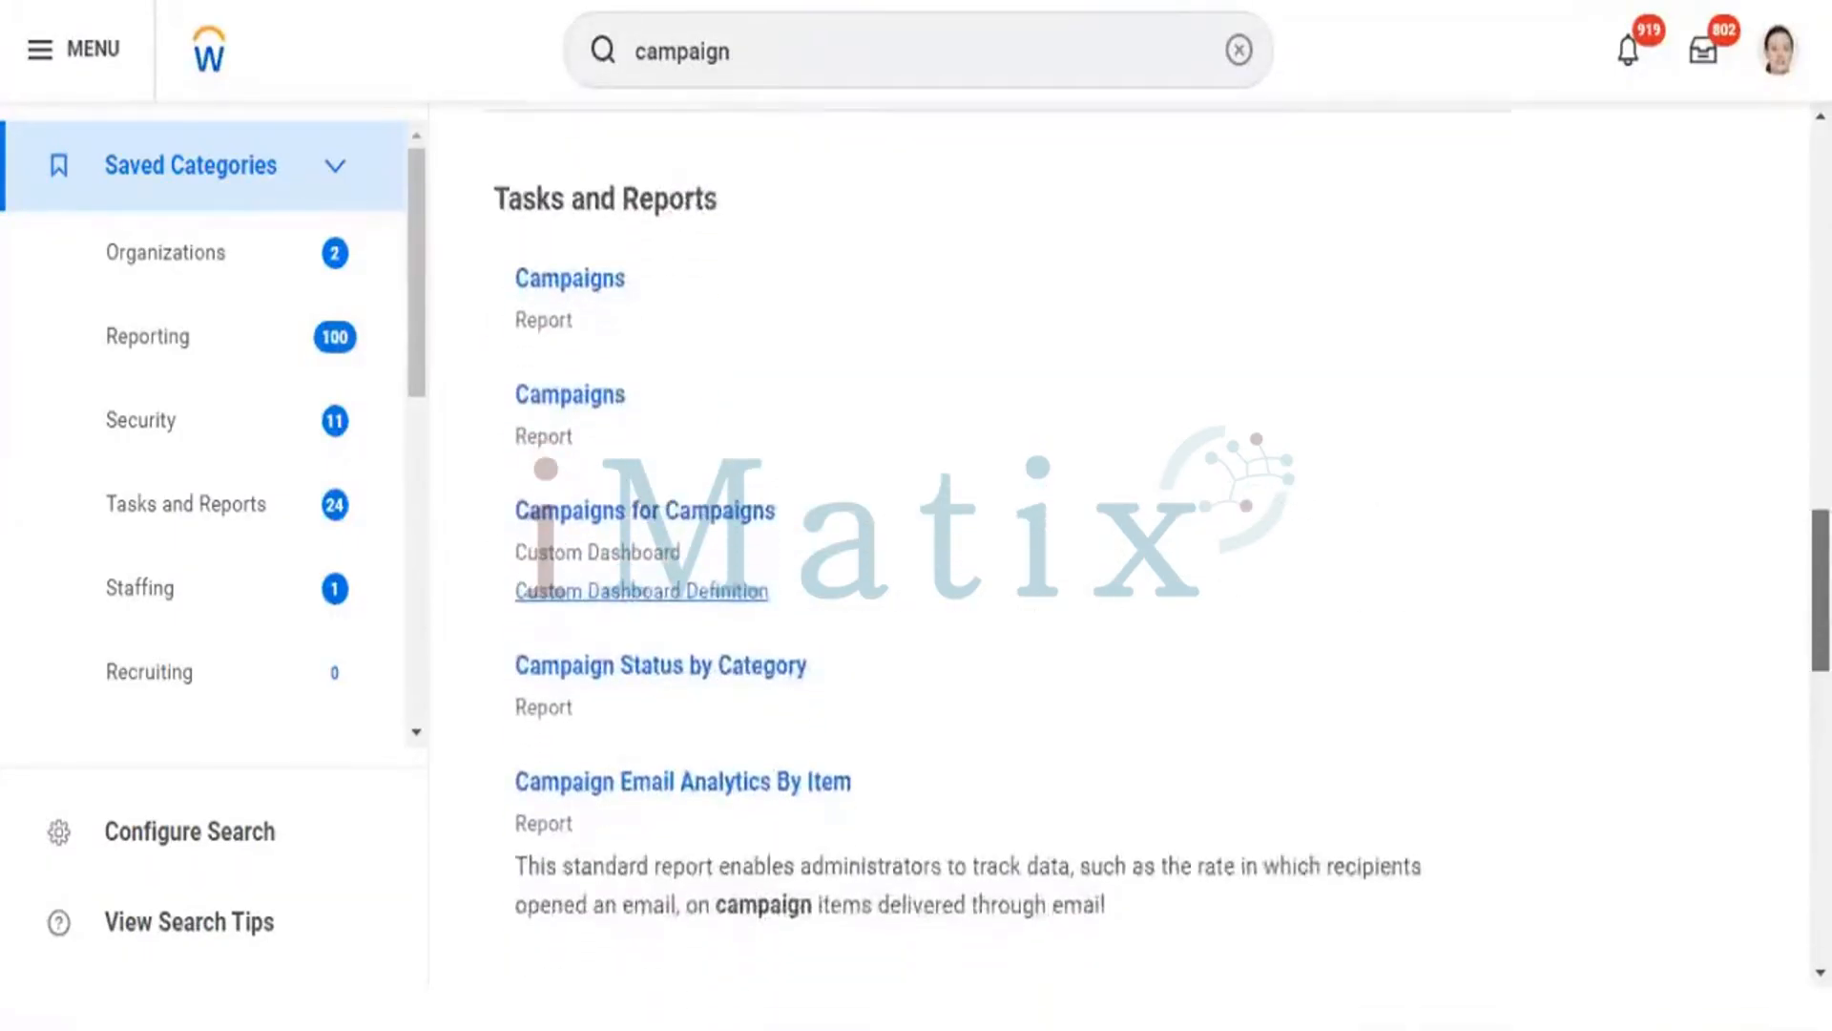
pyautogui.scroll(-2, 1284, 892)
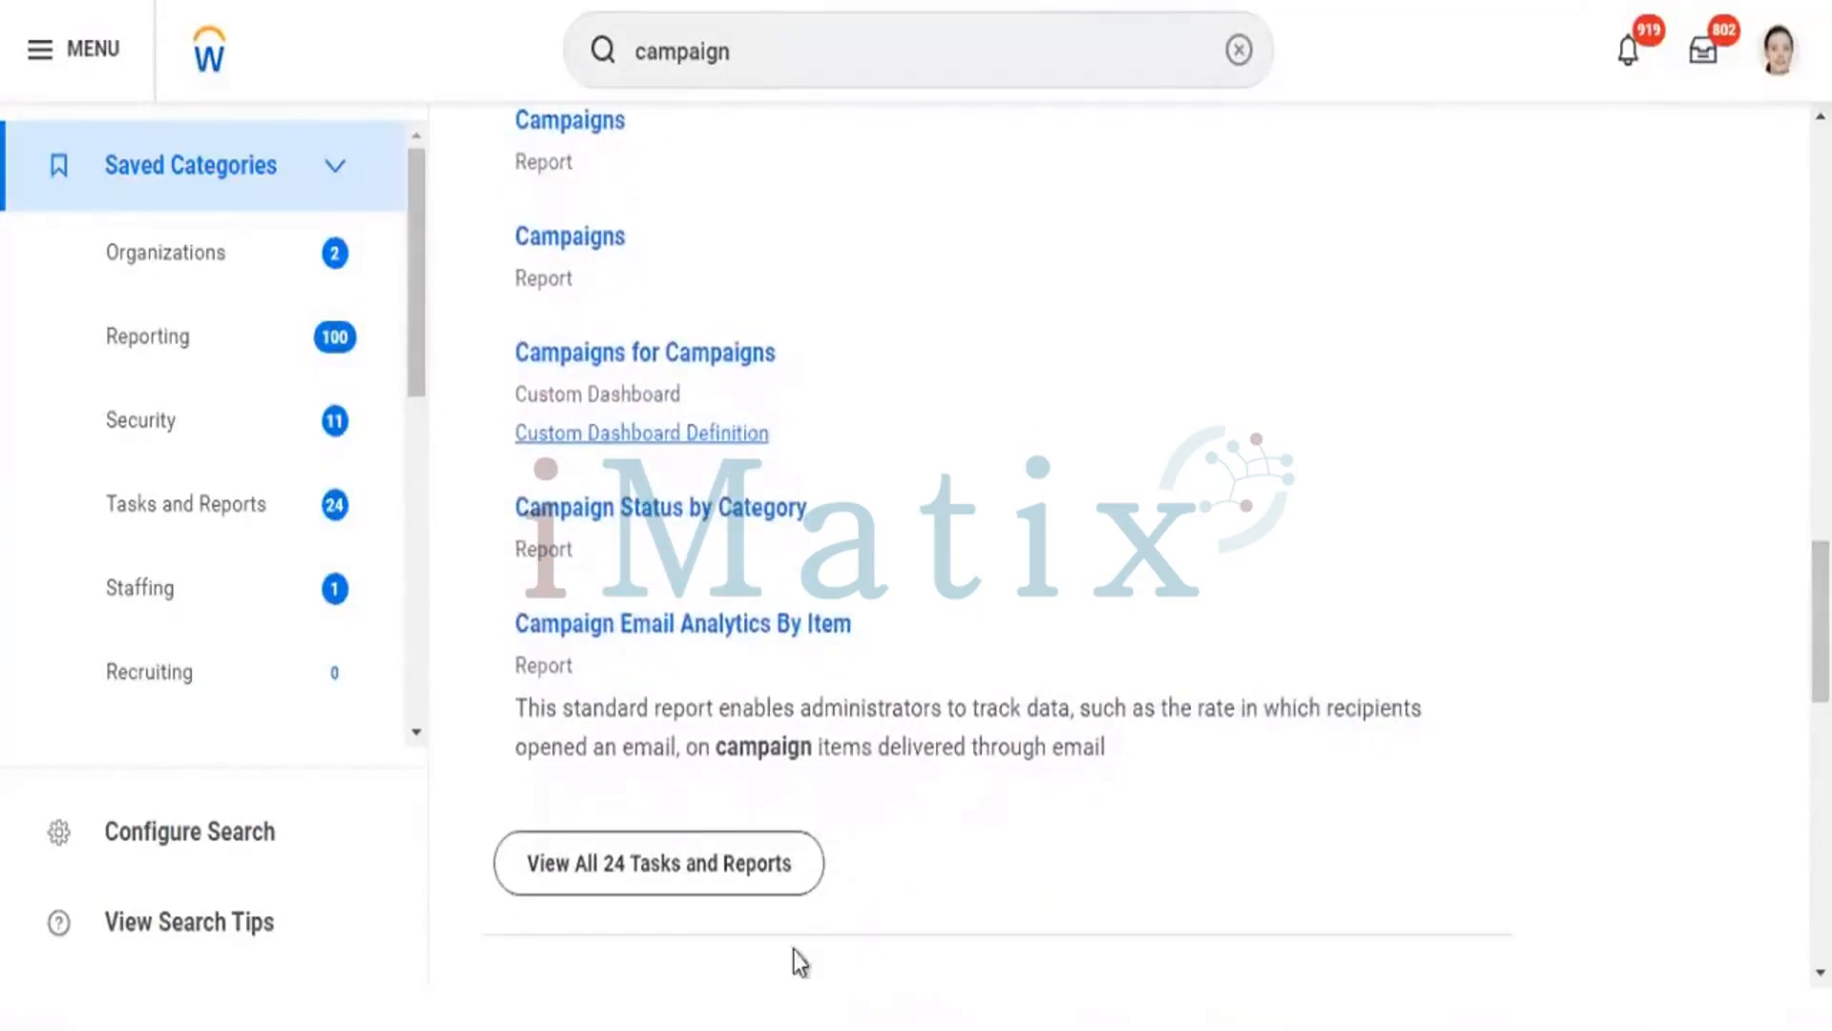
# - Show all tasks and reports matching "campaign" and review entries such as Create Campaign, Edit Campaign and Learning Campaign
pyautogui.click(710, 872)
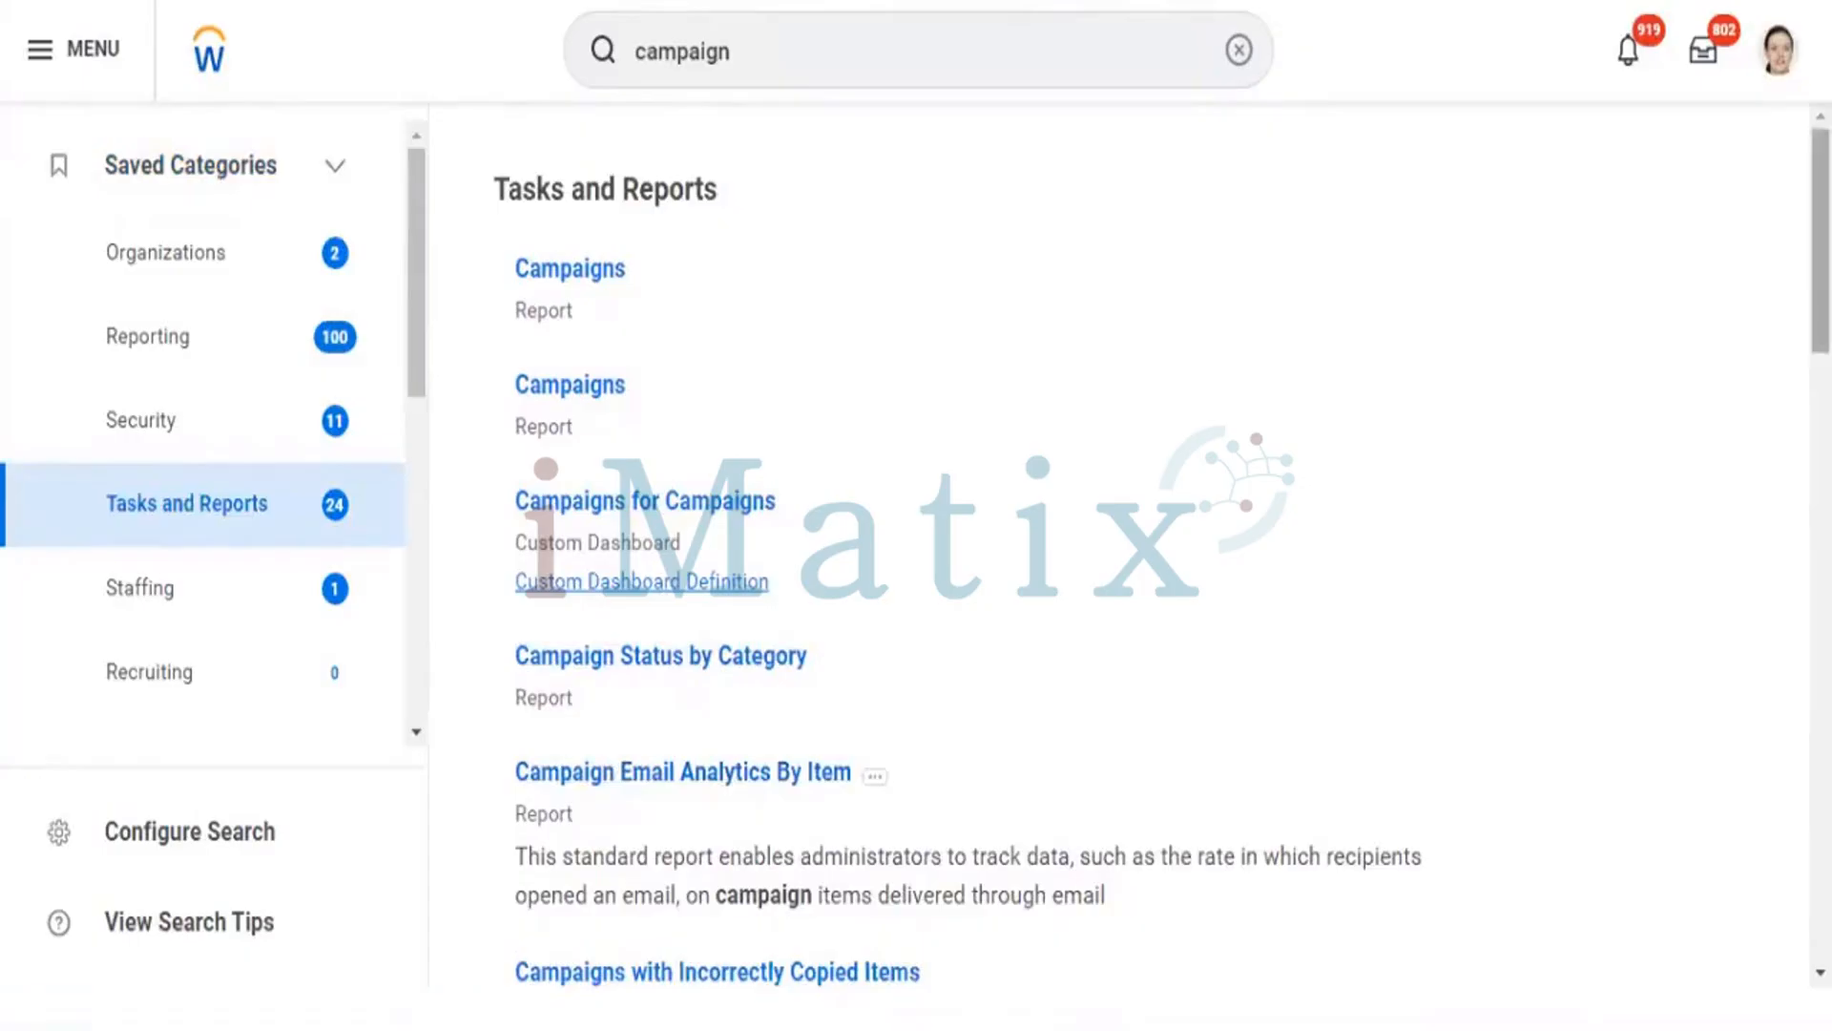
pyautogui.scroll(-3, 1116, 544)
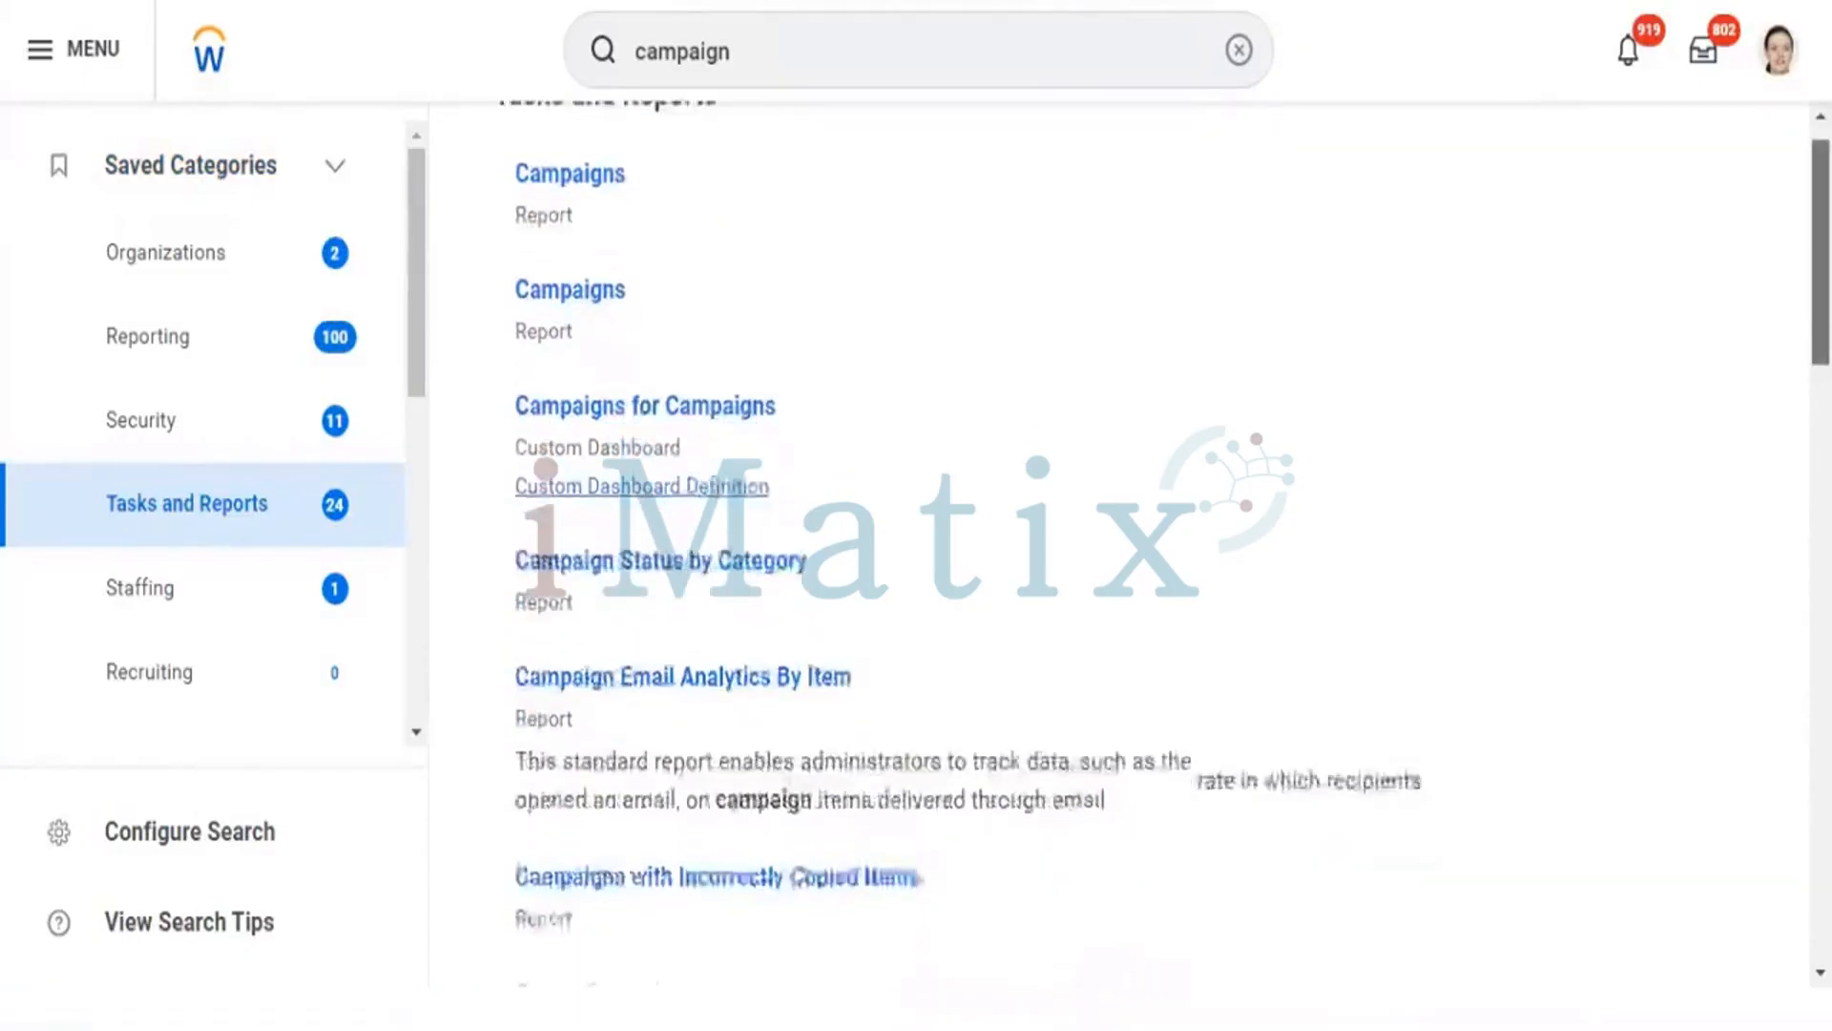
pyautogui.scroll(-2, 1212, 264)
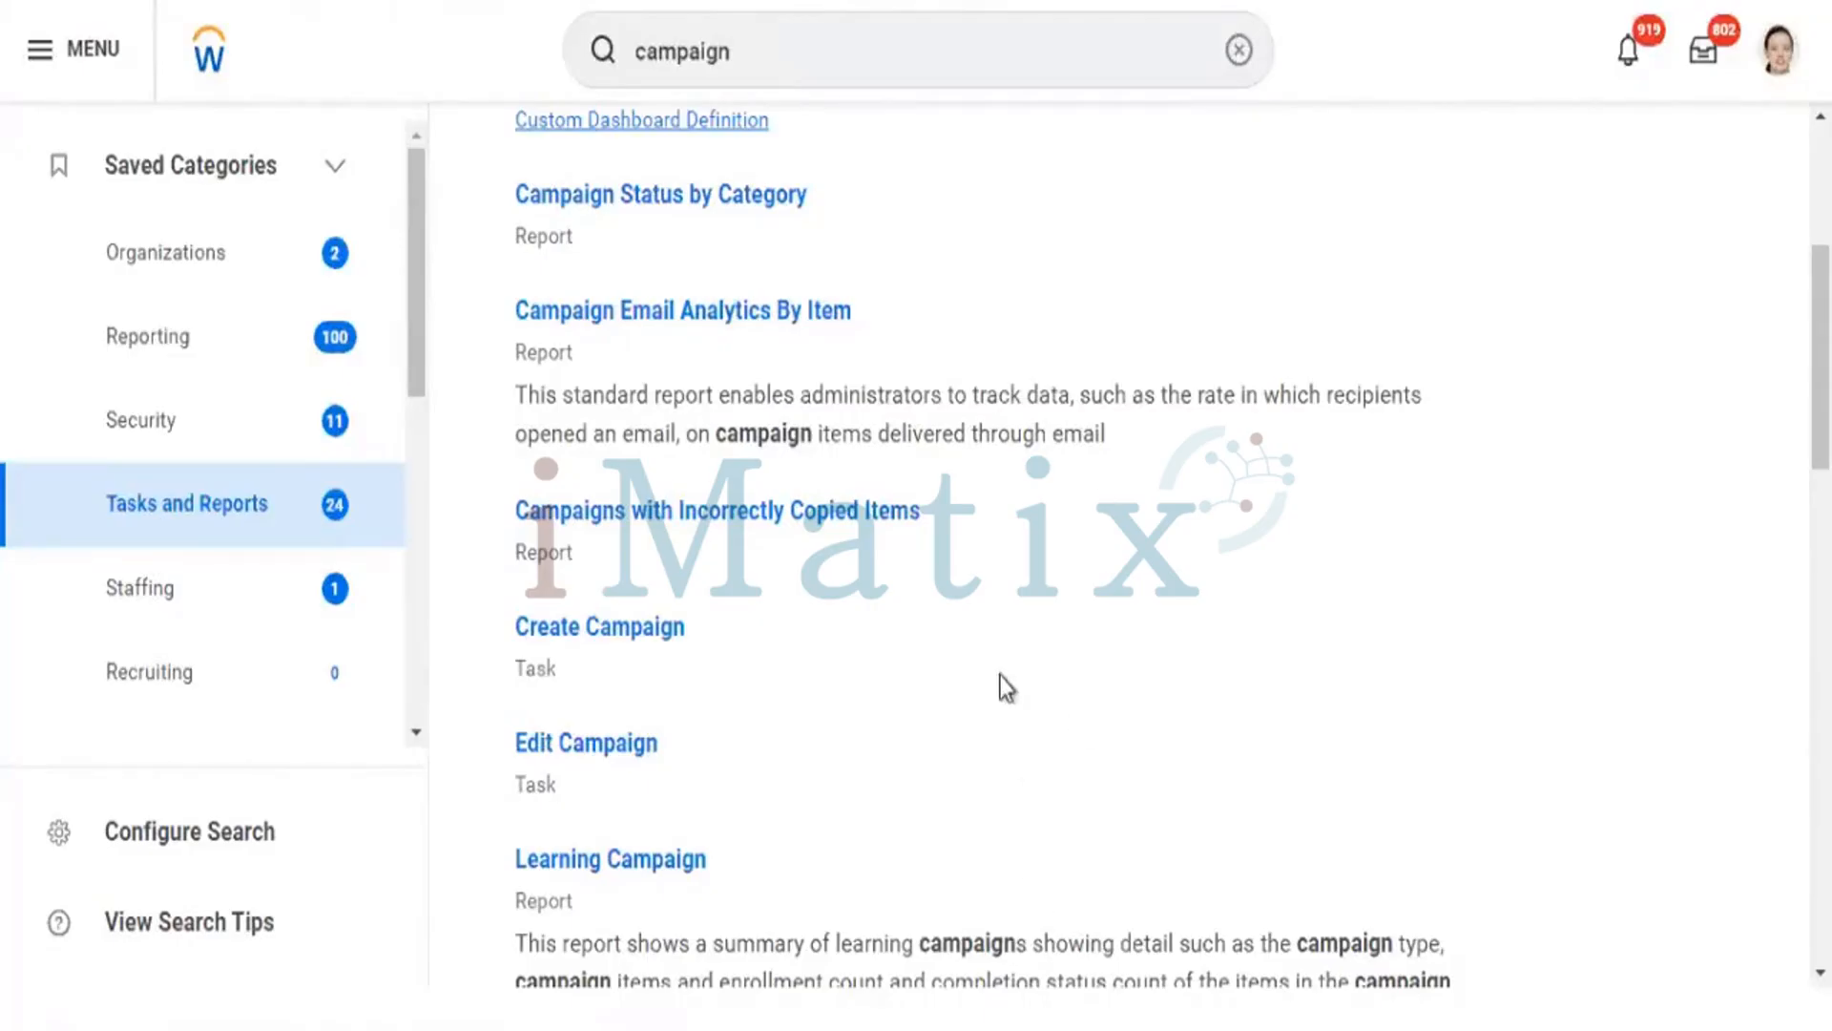
# - Search for "?" to open the search help and browse the list of all prefix words
pyautogui.click(775, 54)
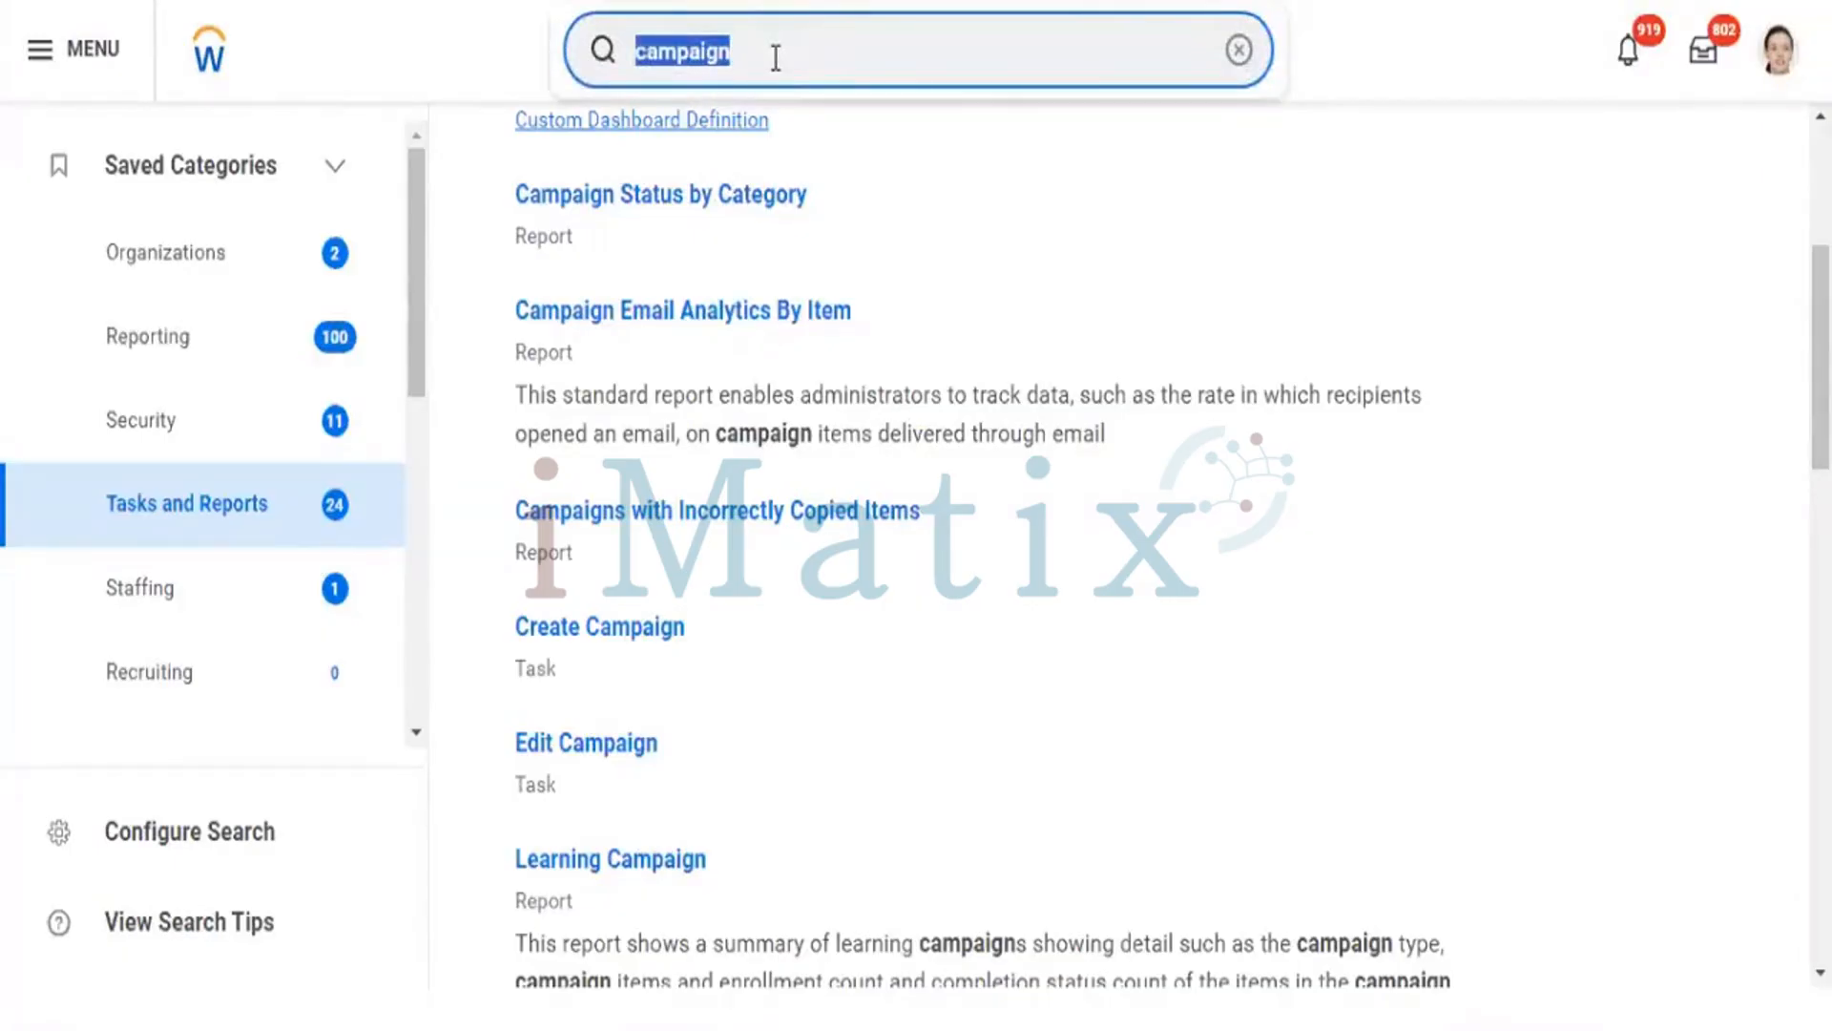
pyautogui.write('?')
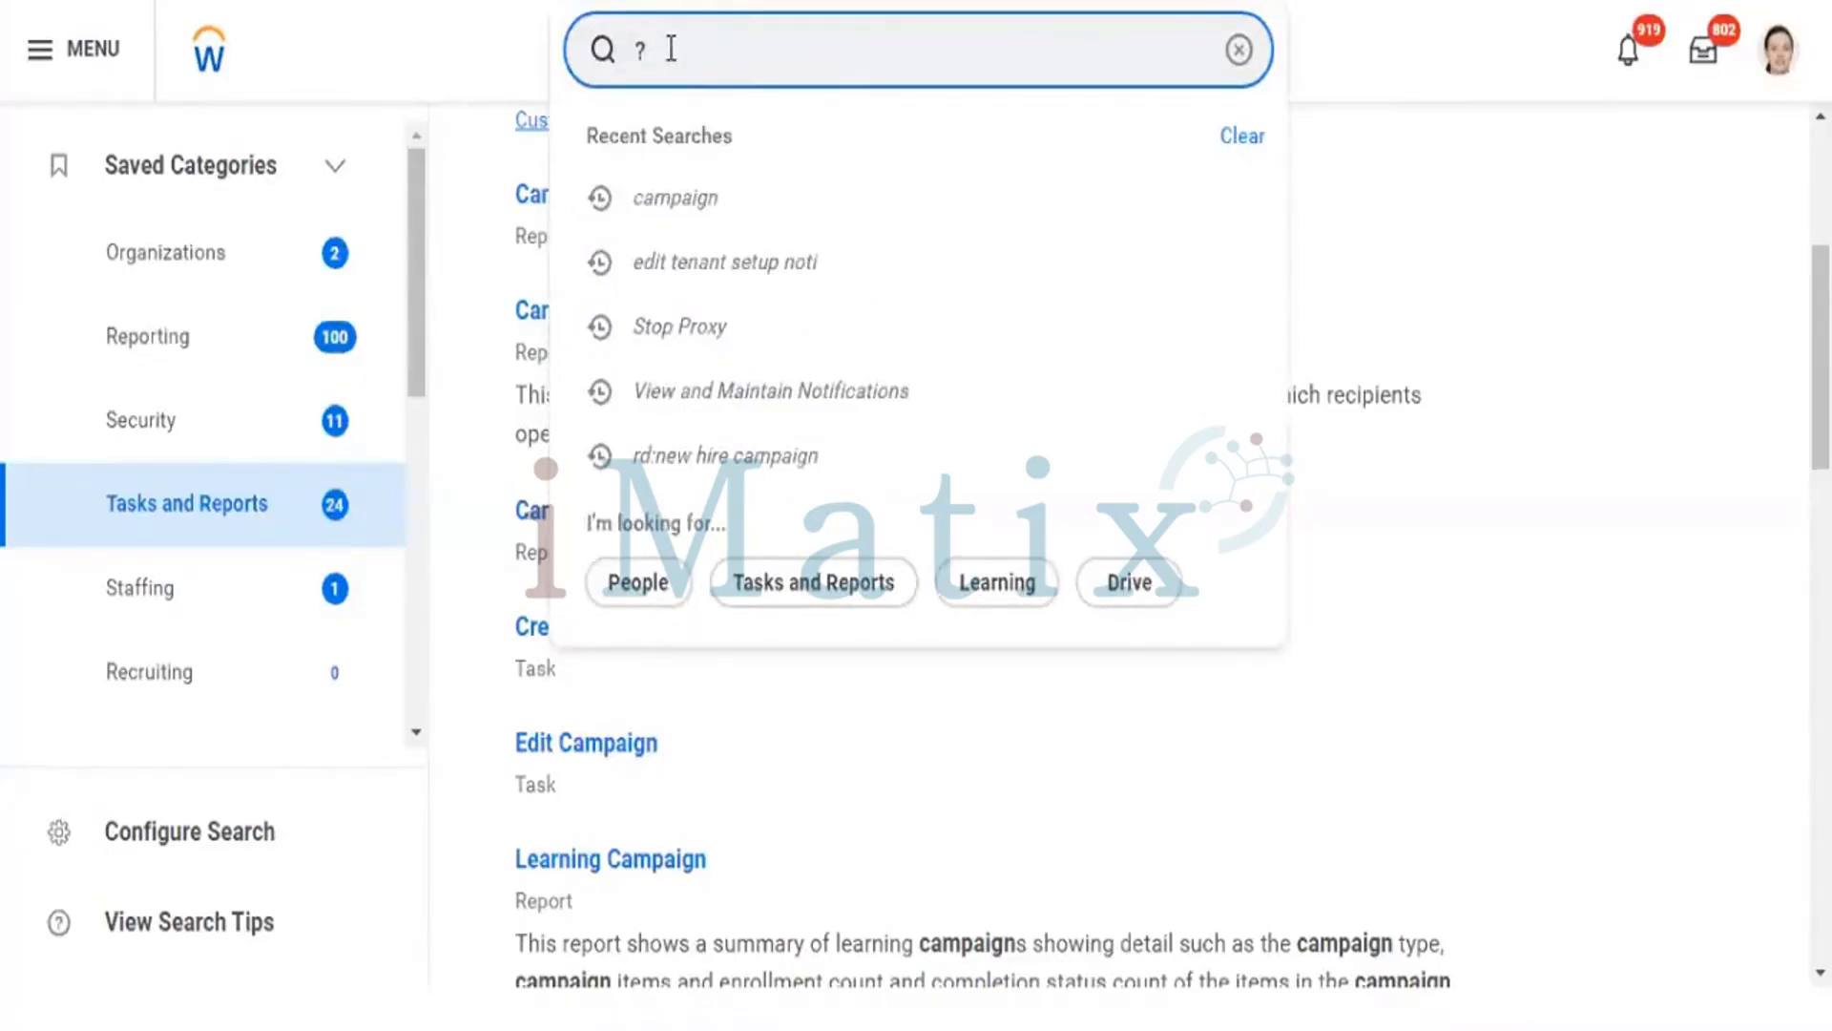
pyautogui.press('Return')
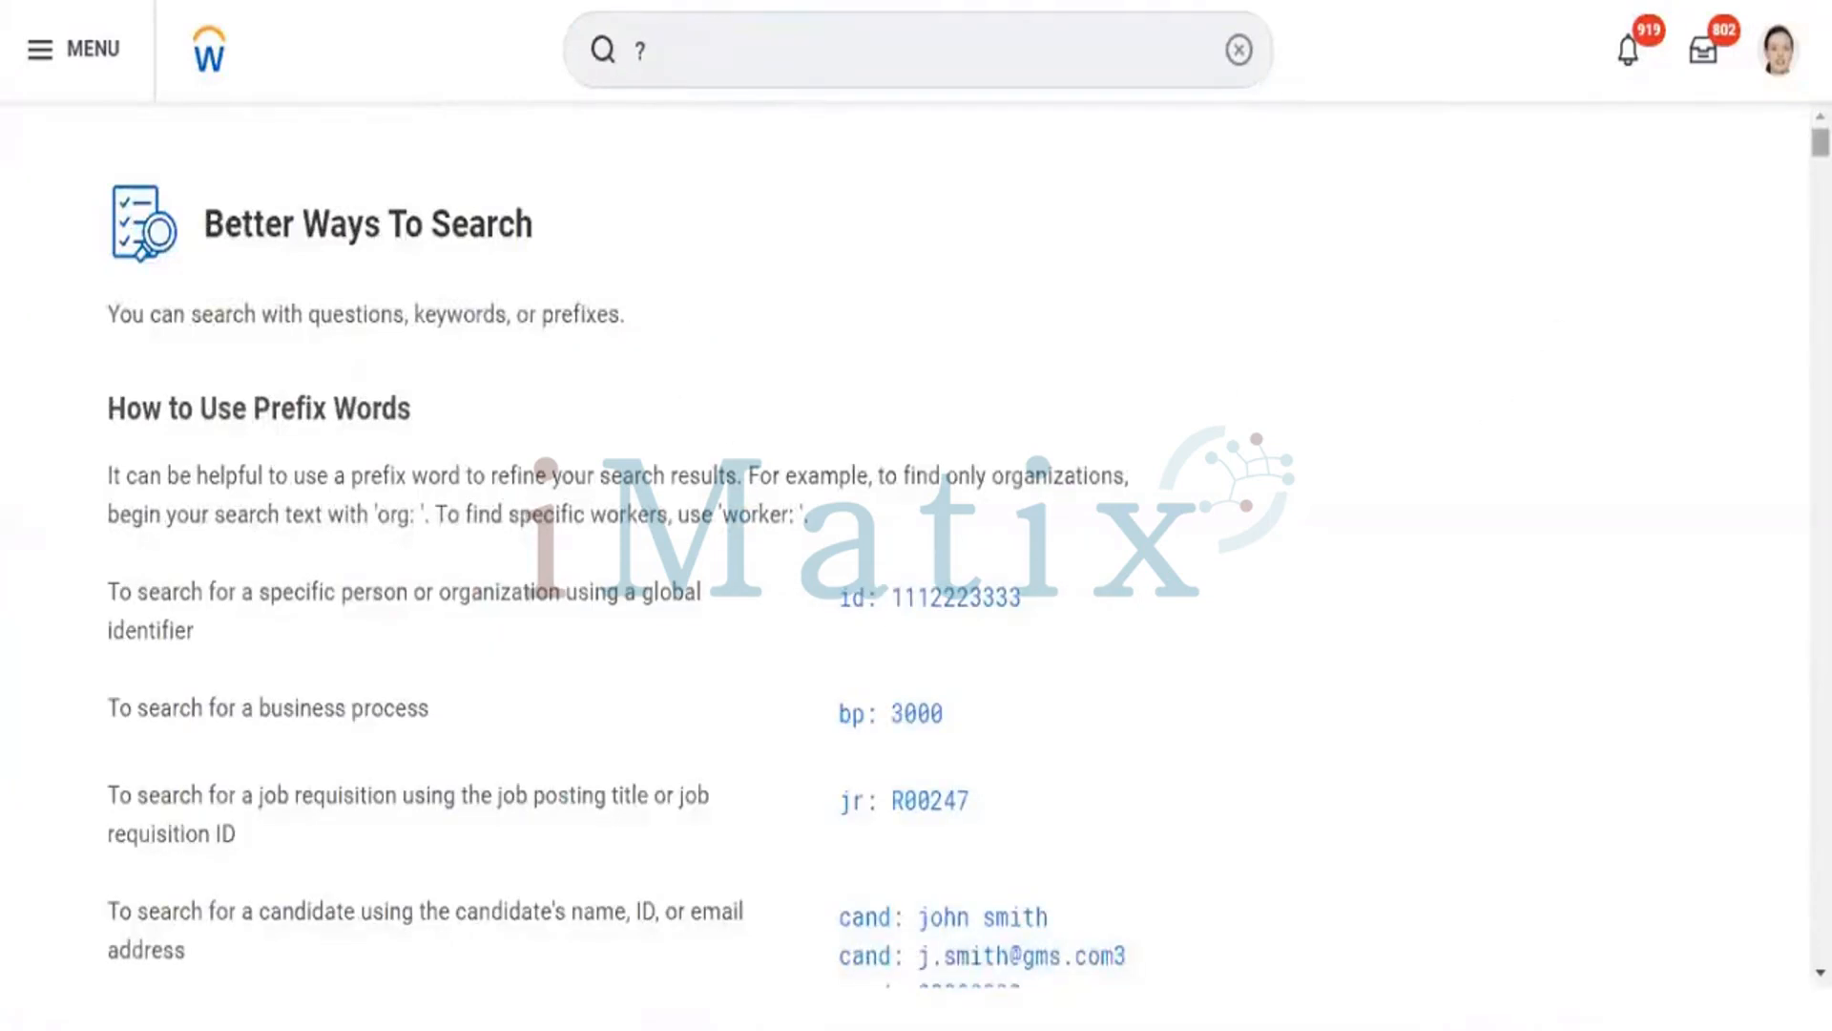
pyautogui.scroll(-20, 916, 544)
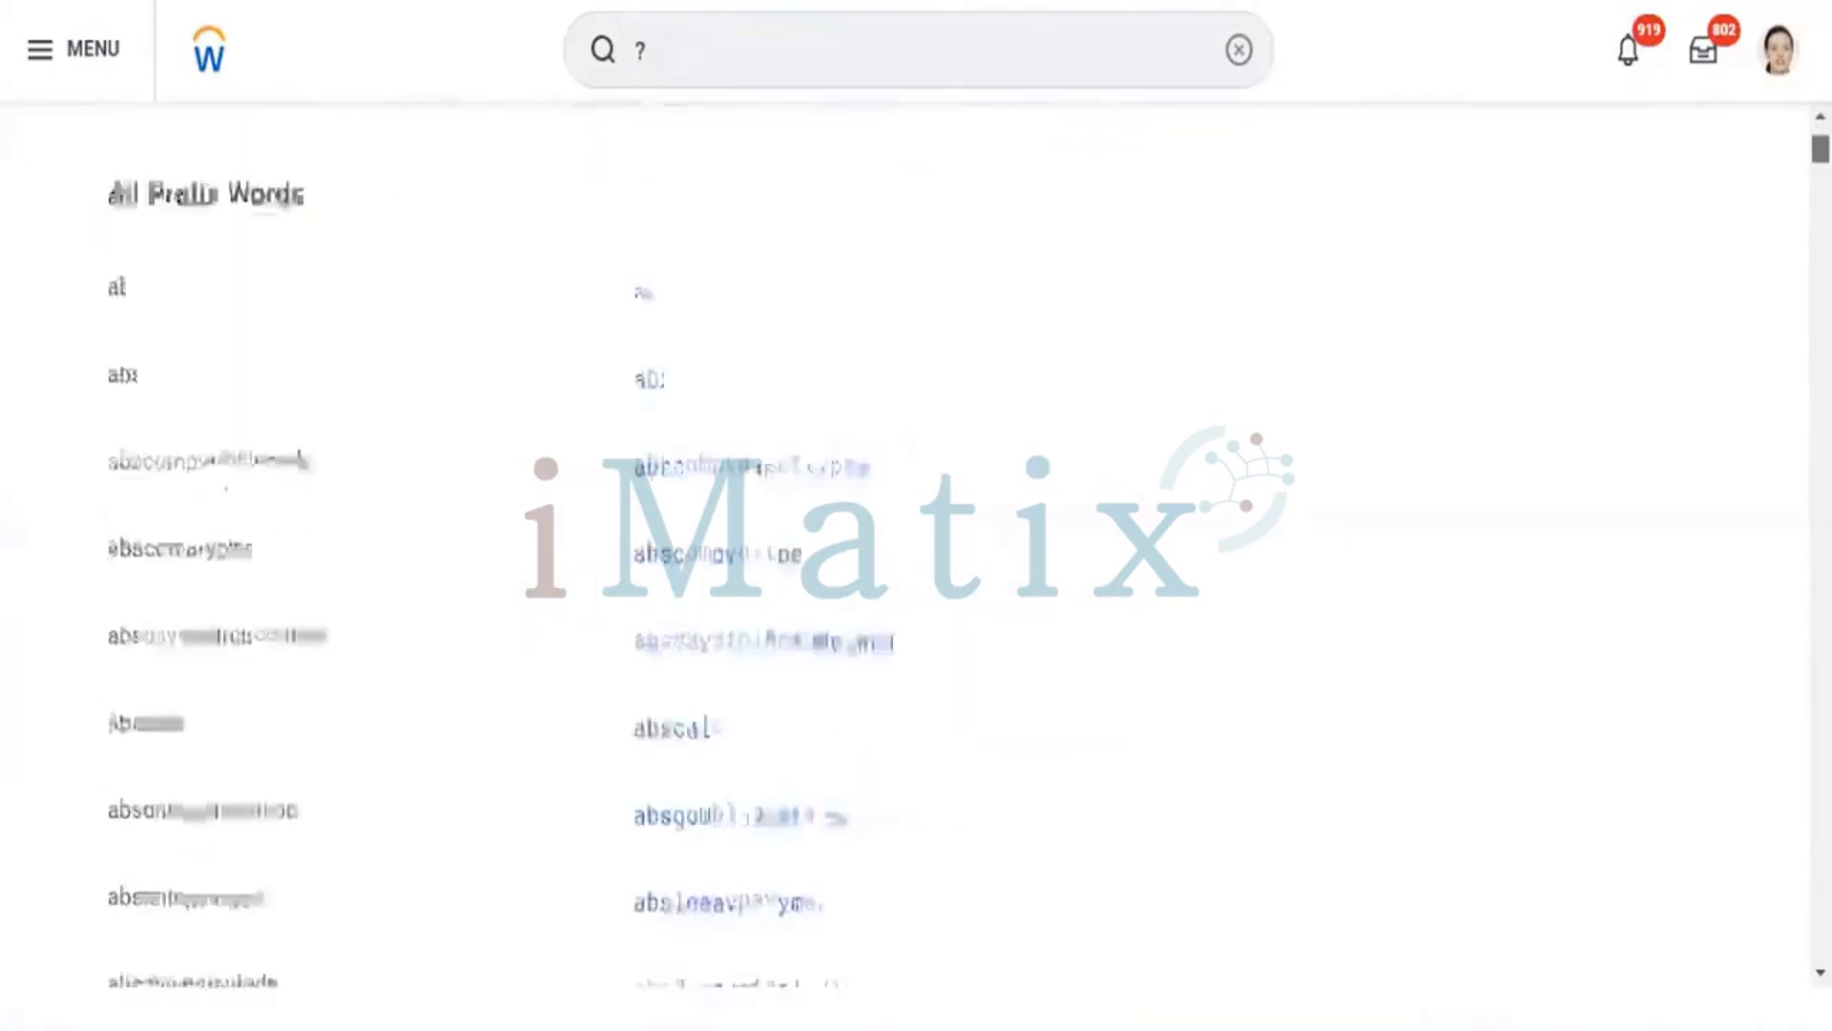
pyautogui.scroll(-20, 917, 544)
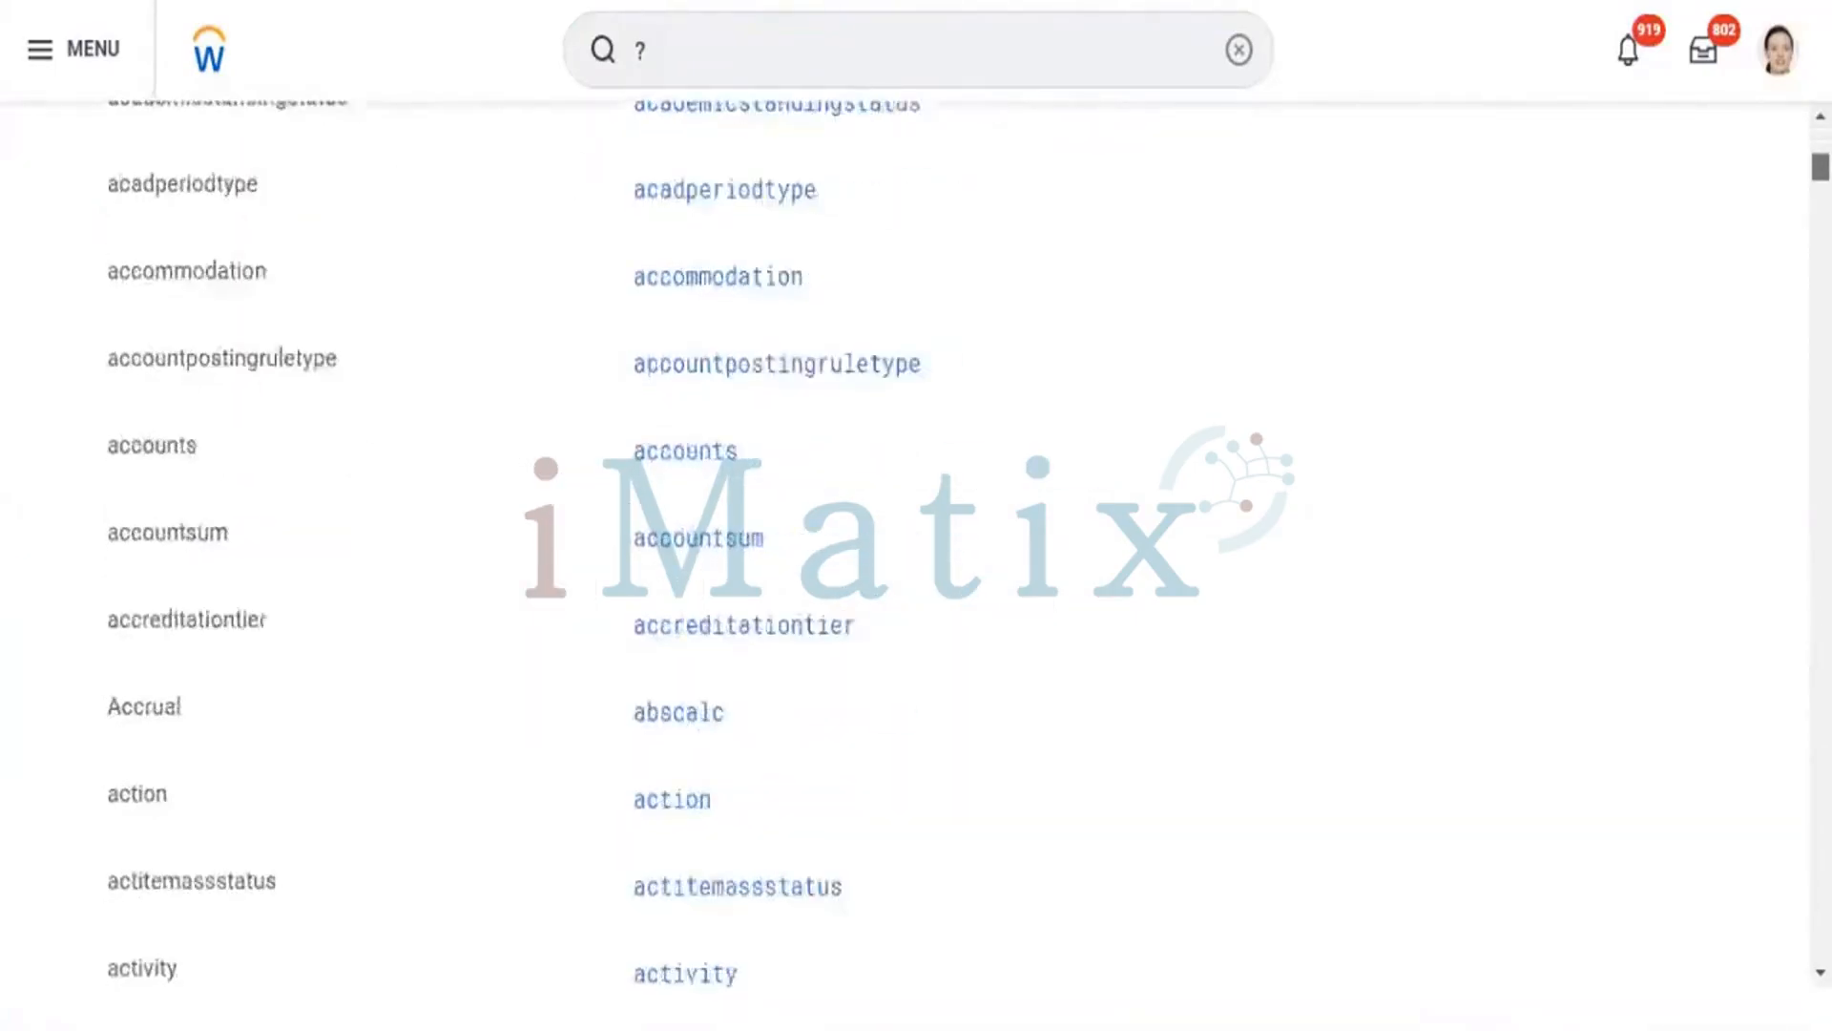